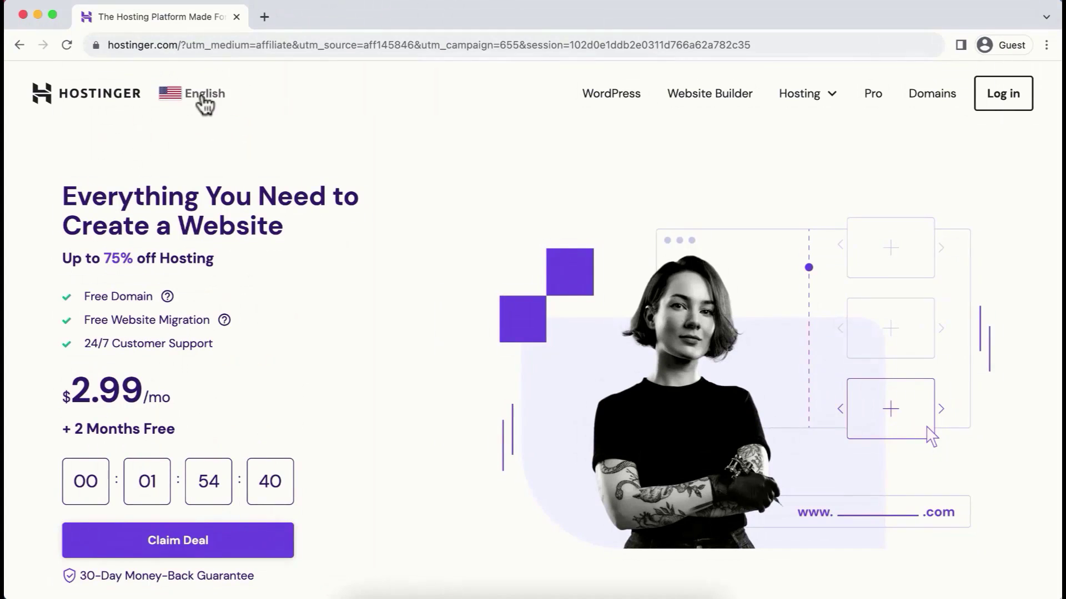
Step: Glance at the country chooser without changing it, then scroll down to the pricing cards
{"action": "left_click", "coordinate": [204, 99]}
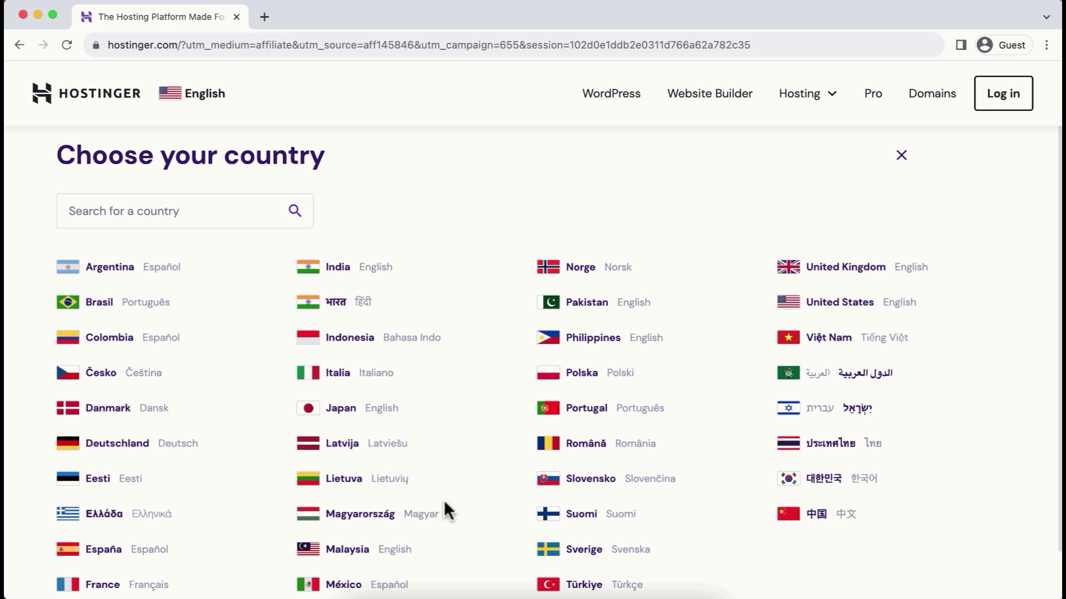
{"action": "left_click", "coordinate": [905, 156]}
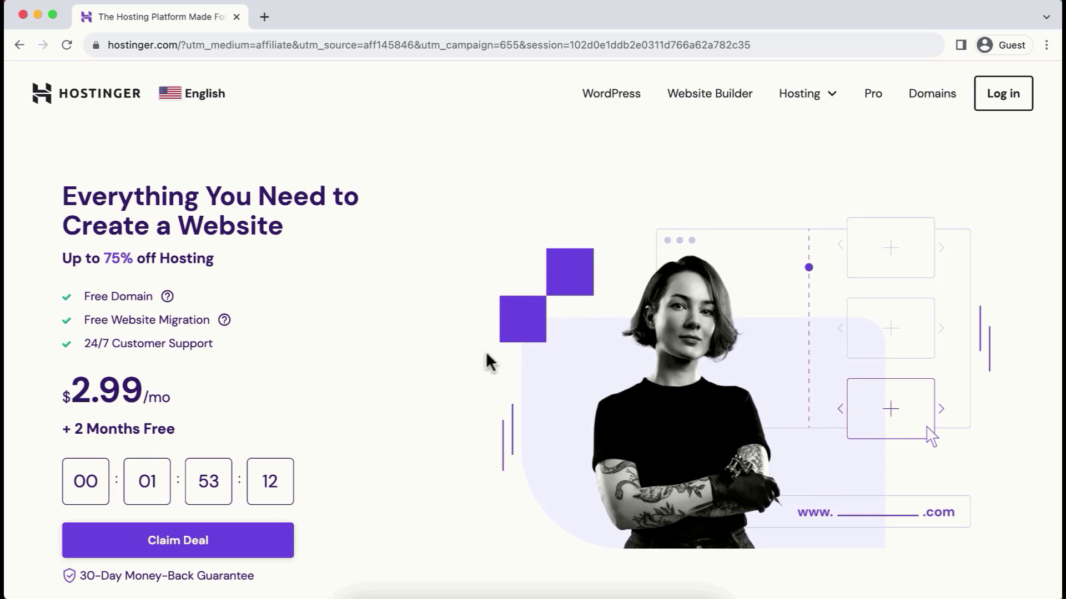
{"action": "scroll", "coordinate": [1010, 435], "scroll_direction": "down", "scroll_amount": 10}
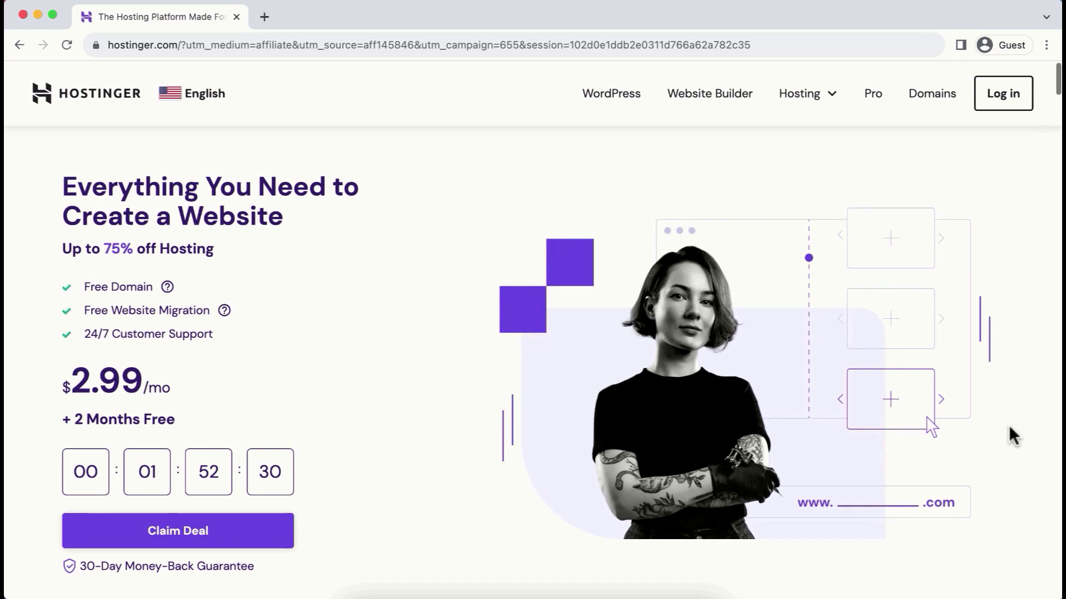
{"action": "scroll", "coordinate": [1009, 426], "scroll_direction": "down", "scroll_amount": 4}
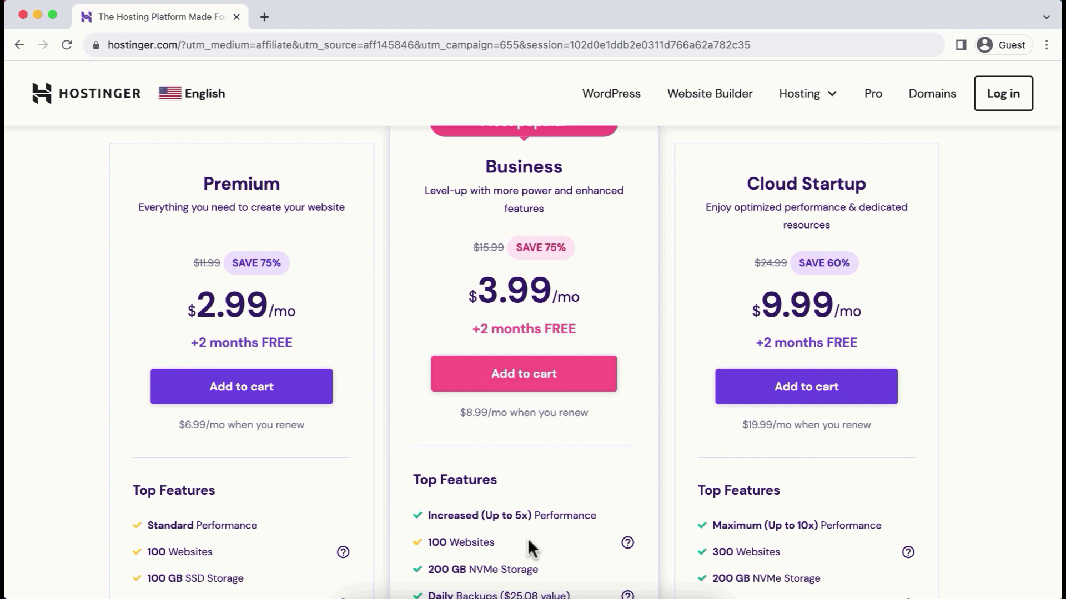
{"action": "scroll", "coordinate": [527, 547], "scroll_direction": "down", "scroll_amount": 2}
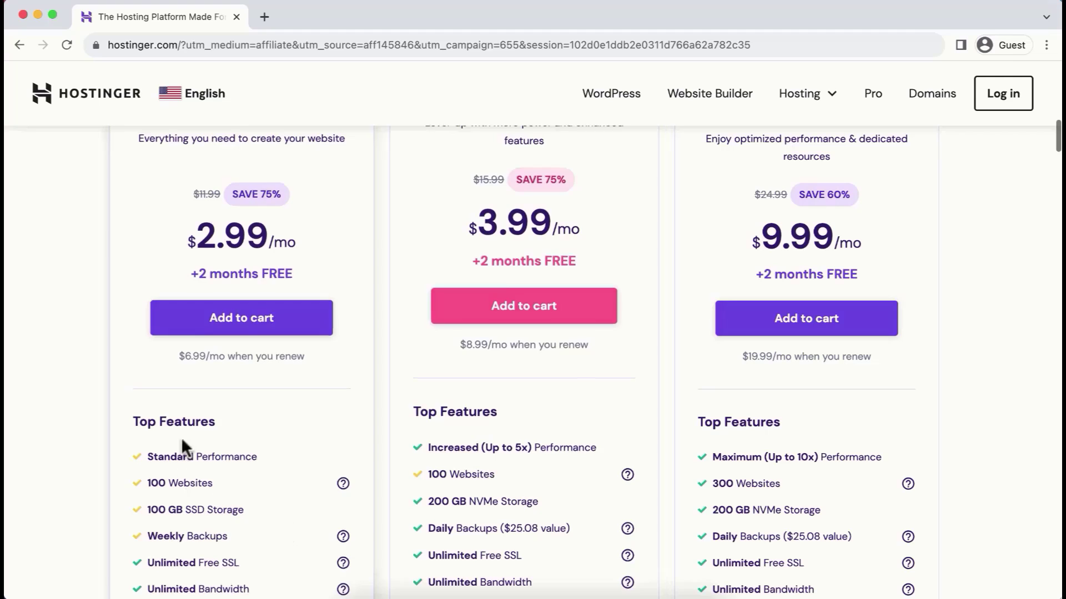
Step: Highlight Premium's 100 GB SSD Storage and Business's 200 GB NVMe Storage features
{"action": "left_click_drag", "start_coordinate": [145, 501], "coordinate": [248, 510]}
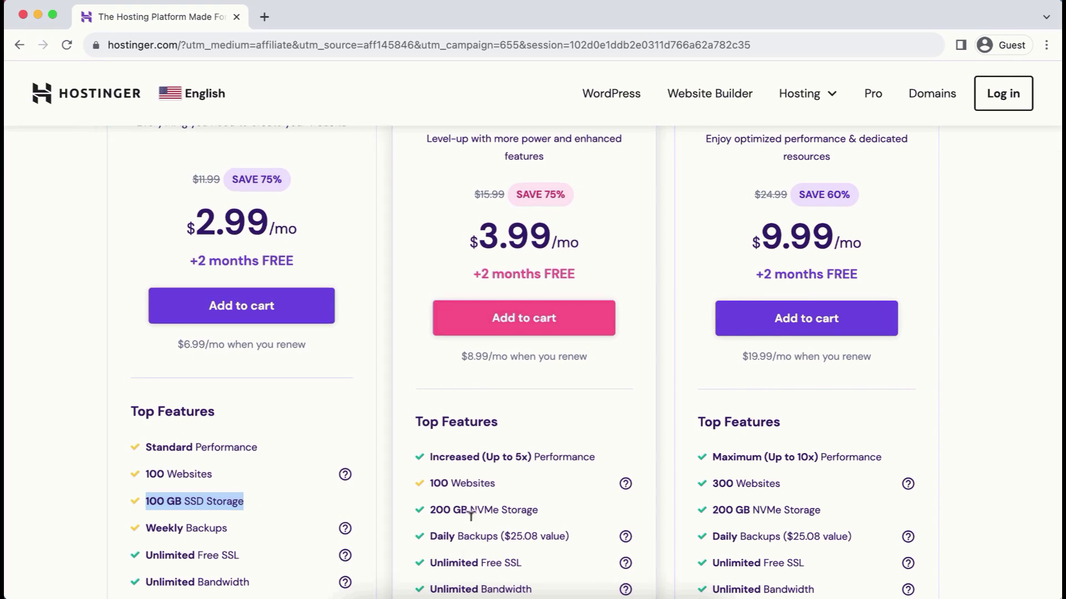
{"action": "left_click_drag", "start_coordinate": [427, 501], "coordinate": [540, 502]}
{"action": "left_click", "coordinate": [564, 499]}
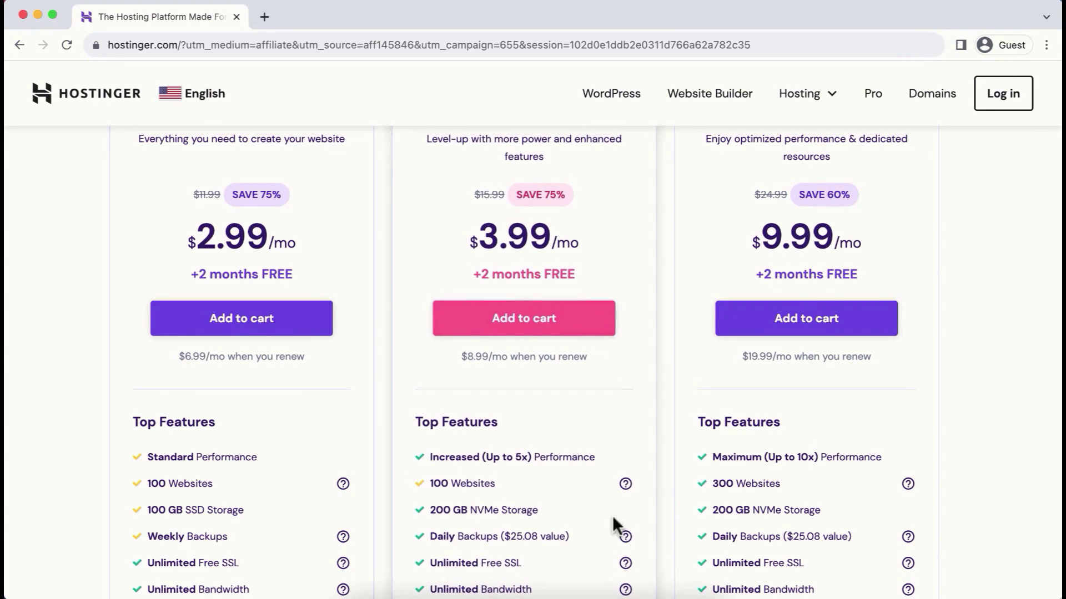
Step: Highlight the Unlimited Free SSL, Unlimited Bandwidth, Free Email and Free Domain features
{"action": "scroll", "coordinate": [593, 528], "scroll_direction": "down", "scroll_amount": 3}
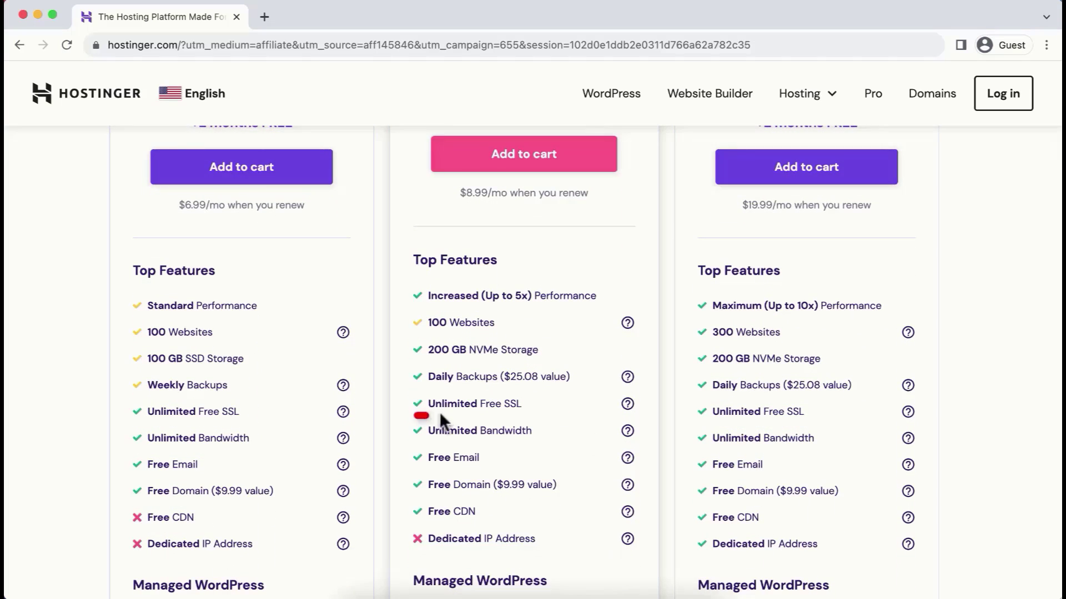
{"action": "left_click_drag", "start_coordinate": [428, 401], "coordinate": [529, 401]}
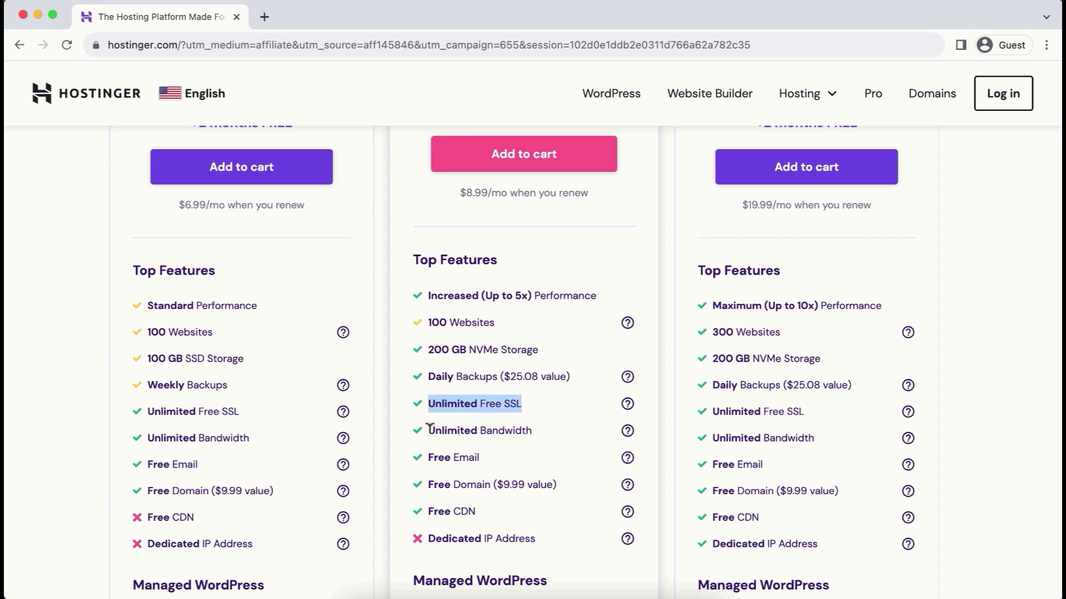
{"action": "left_click_drag", "start_coordinate": [428, 431], "coordinate": [535, 431]}
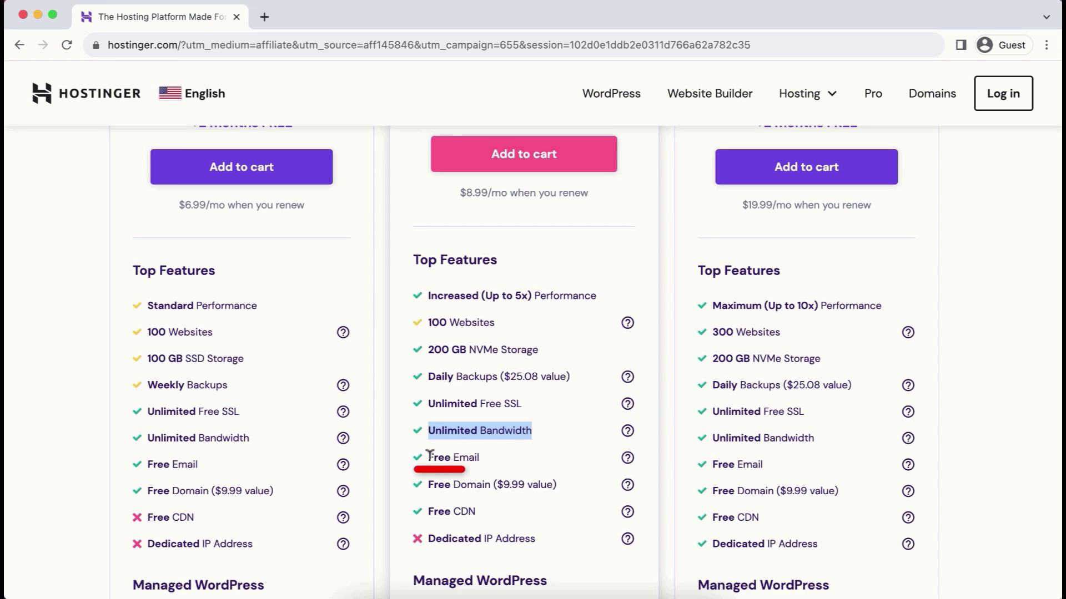
{"action": "left_click_drag", "start_coordinate": [428, 458], "coordinate": [486, 462]}
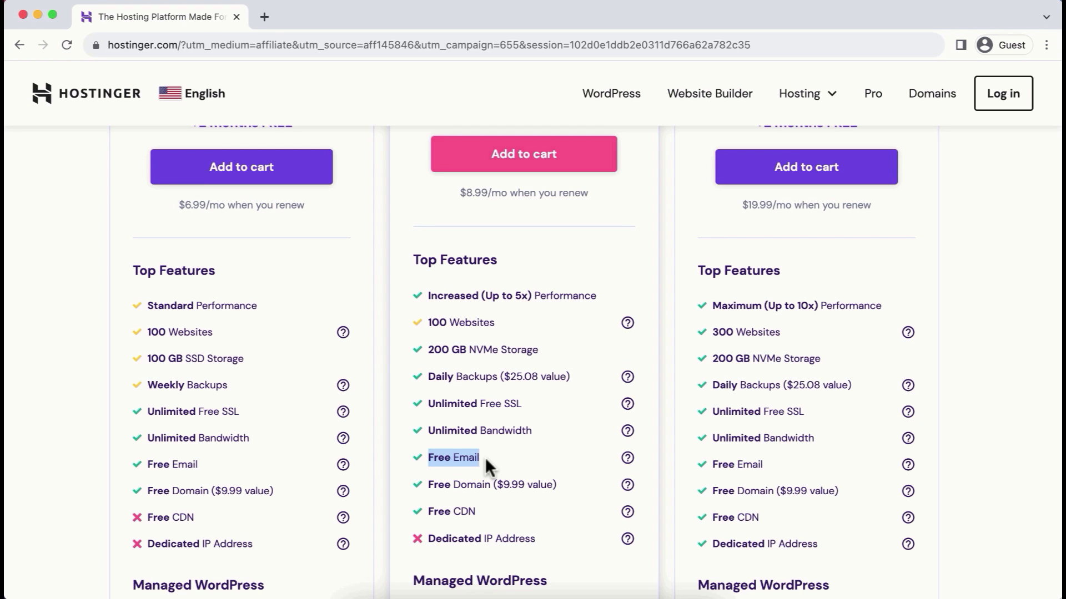
{"action": "left_click_drag", "start_coordinate": [428, 484], "coordinate": [492, 482]}
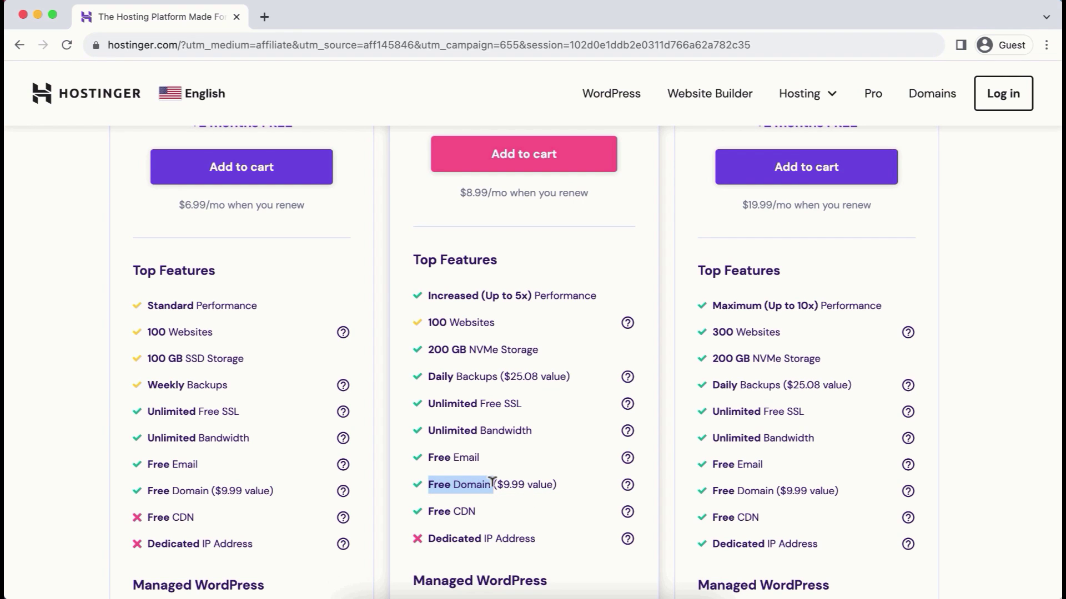
Step: Highlight the Free 1-click WordPress Installation and Free Automatic Website Migration features
{"action": "scroll", "coordinate": [596, 524], "scroll_direction": "down", "scroll_amount": 6}
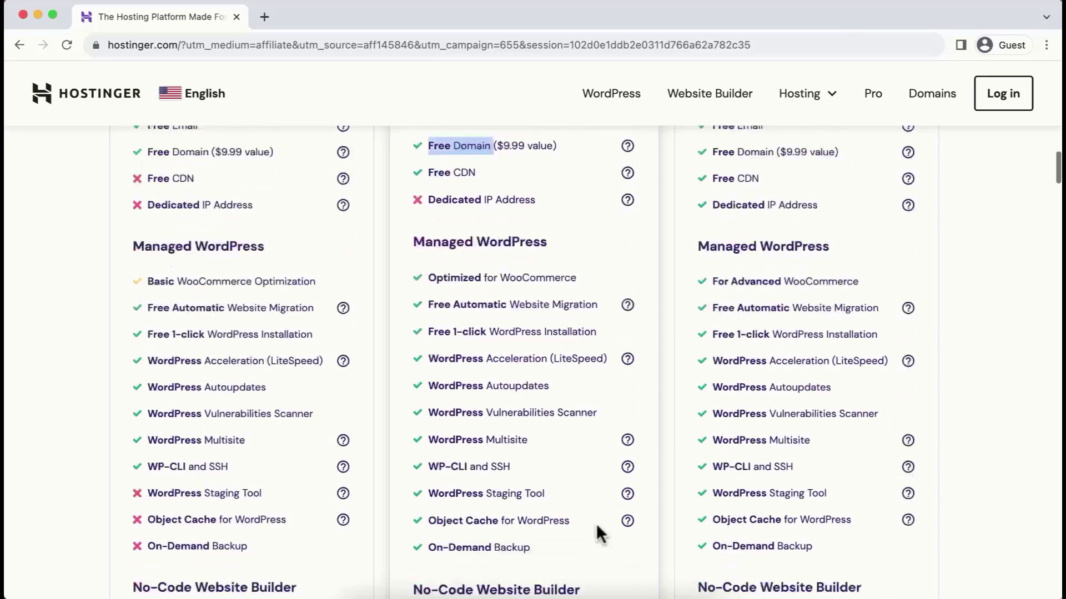
{"action": "scroll", "coordinate": [596, 527], "scroll_direction": "down", "scroll_amount": 1}
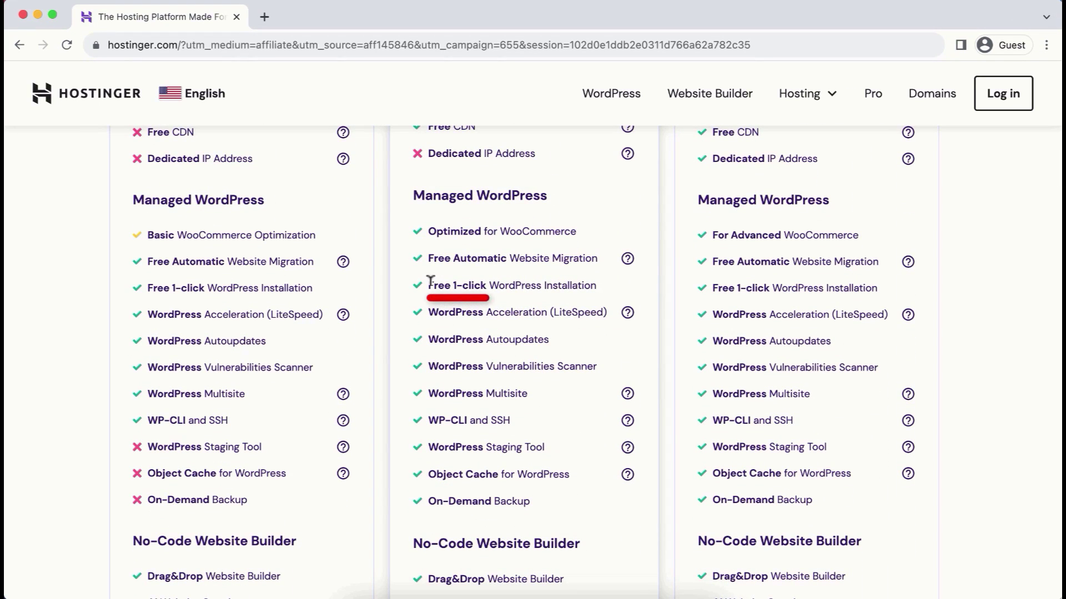
{"action": "left_click_drag", "start_coordinate": [430, 281], "coordinate": [598, 283]}
{"action": "left_click_drag", "start_coordinate": [428, 258], "coordinate": [597, 258]}
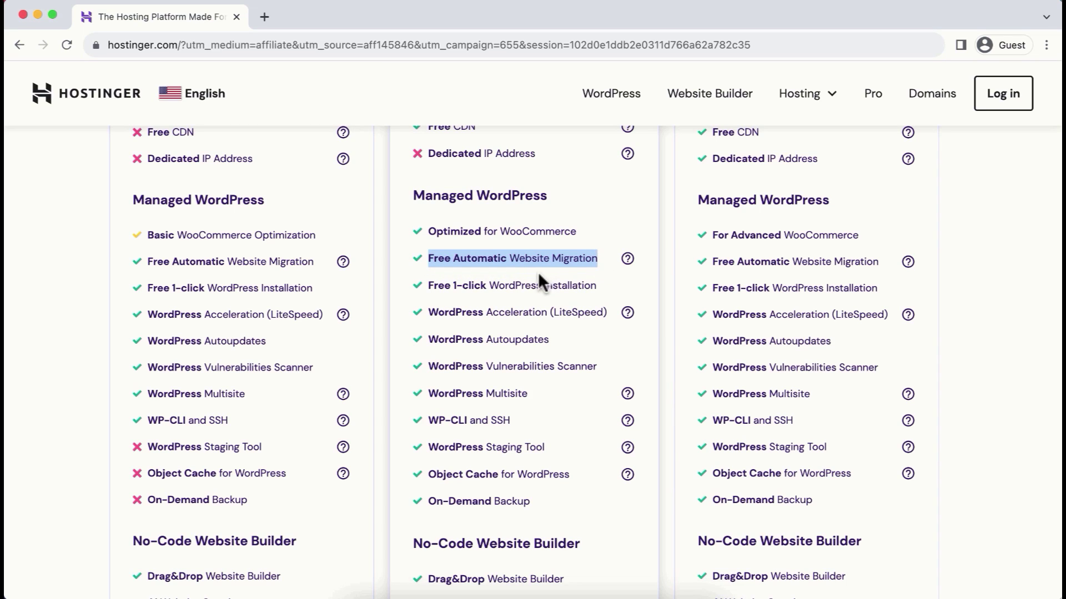
{"action": "mouse_move", "coordinate": [632, 268]}
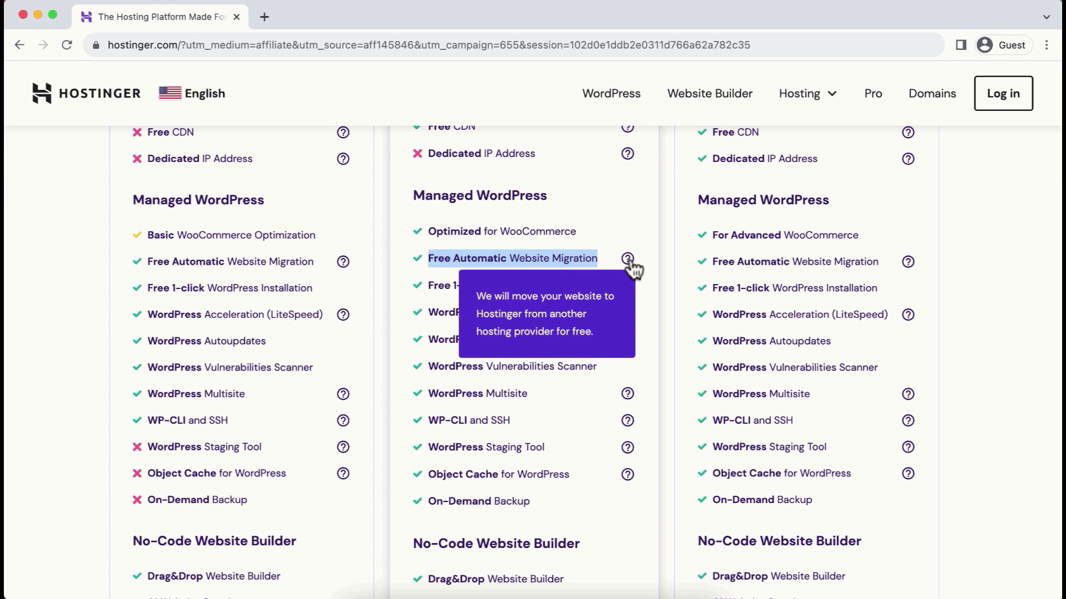
Step: Highlight Cloudflare Protected Nameservers, Malware Scanner and Business's security features, then return to the prices
{"action": "scroll", "coordinate": [605, 446], "scroll_direction": "down", "scroll_amount": 10}
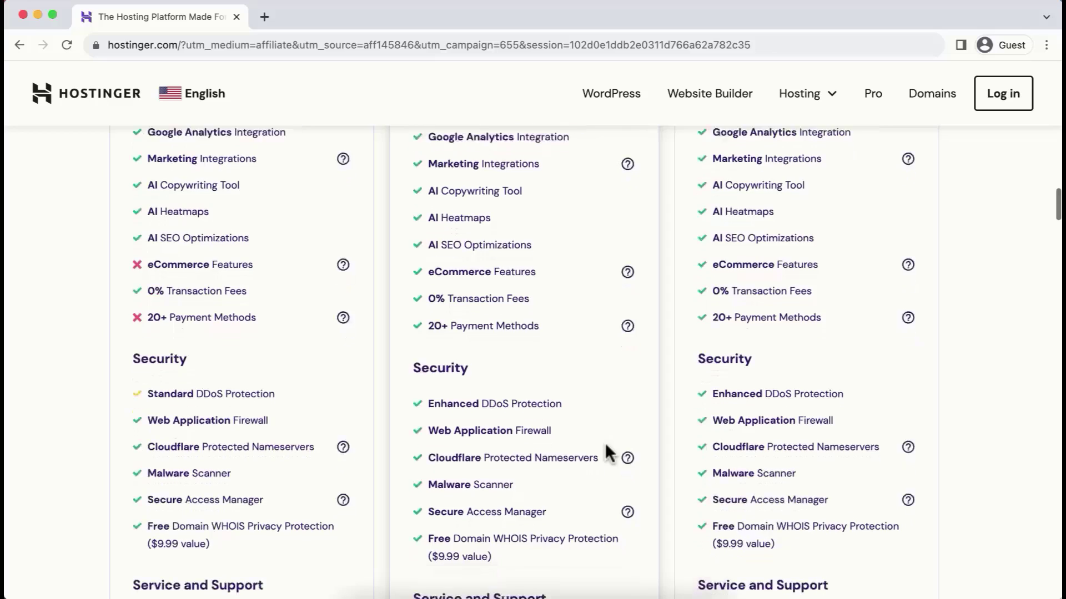
{"action": "scroll", "coordinate": [606, 446], "scroll_direction": "down", "scroll_amount": 2}
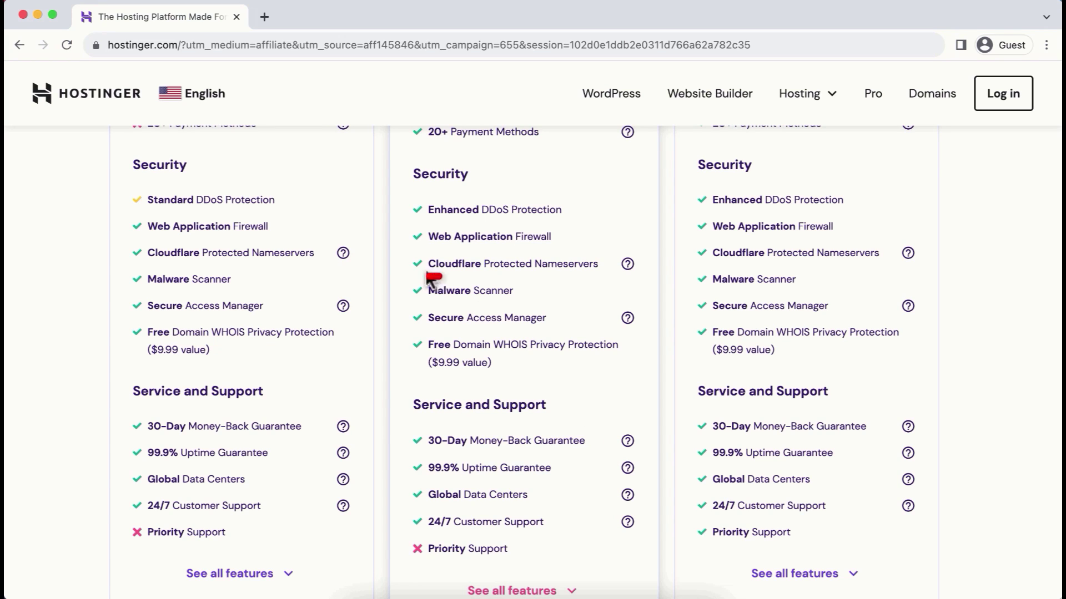
{"action": "left_click_drag", "start_coordinate": [430, 266], "coordinate": [610, 267]}
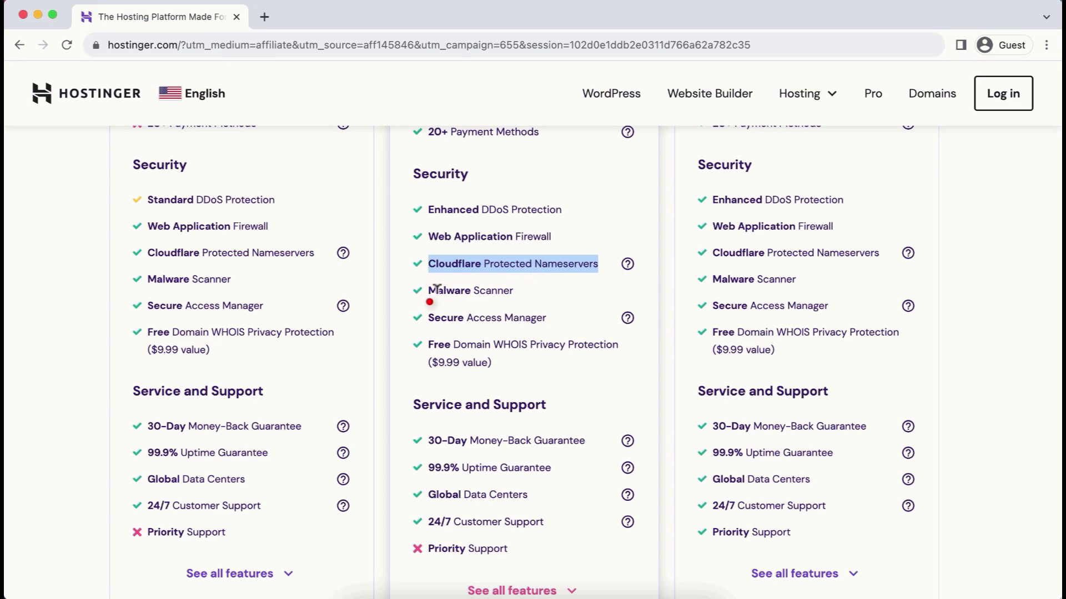
{"action": "left_click_drag", "start_coordinate": [429, 290], "coordinate": [512, 291]}
{"action": "left_click_drag", "start_coordinate": [425, 209], "coordinate": [541, 386]}
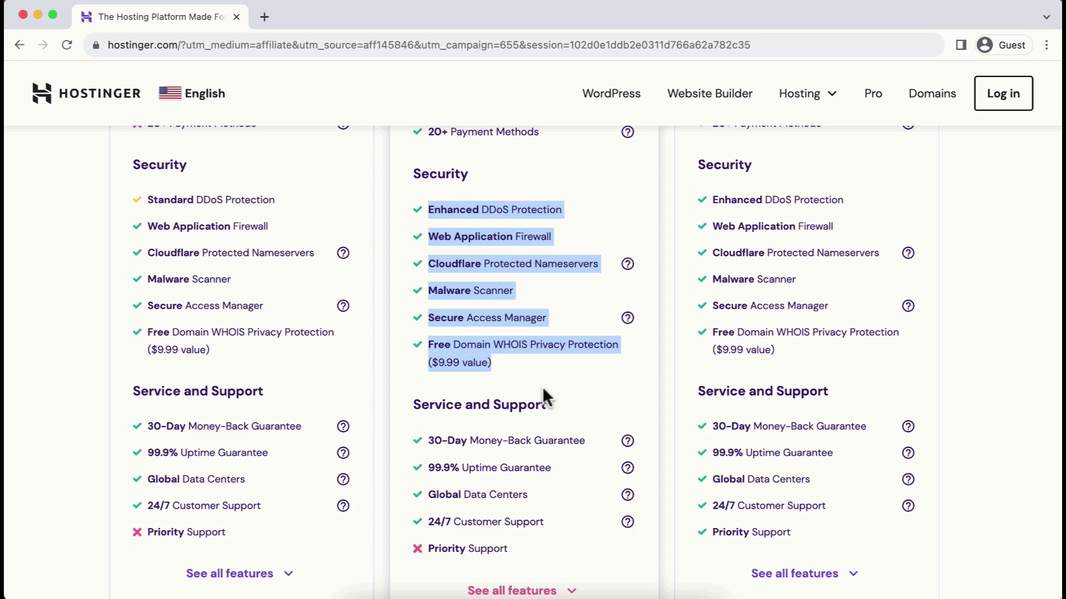
{"action": "left_click", "coordinate": [529, 366]}
{"action": "scroll", "coordinate": [528, 365], "scroll_direction": "up", "scroll_amount": 8}
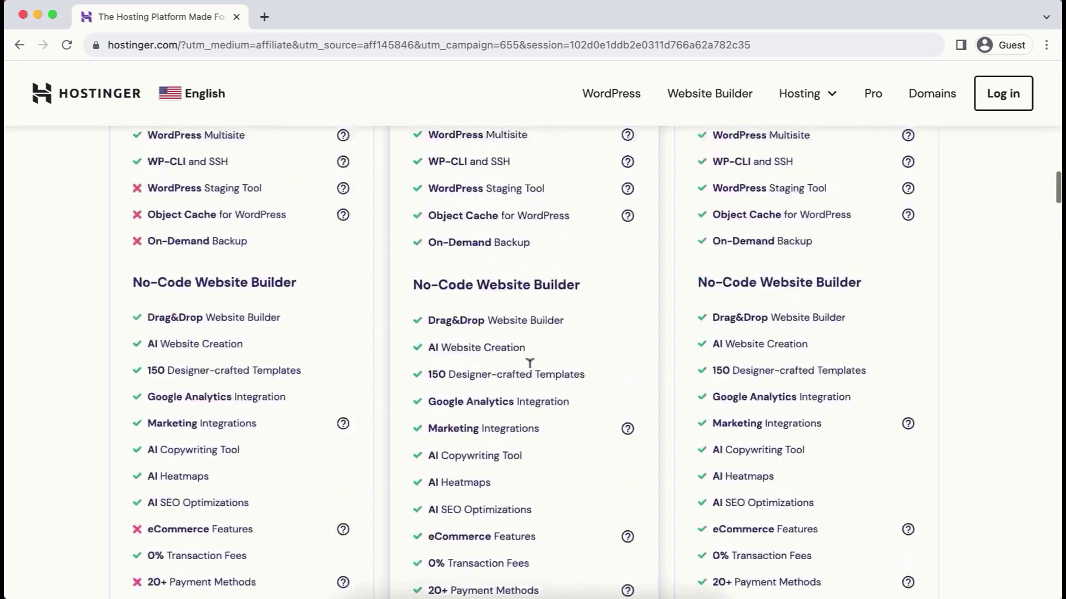
{"action": "scroll", "coordinate": [529, 363], "scroll_direction": "up", "scroll_amount": 15}
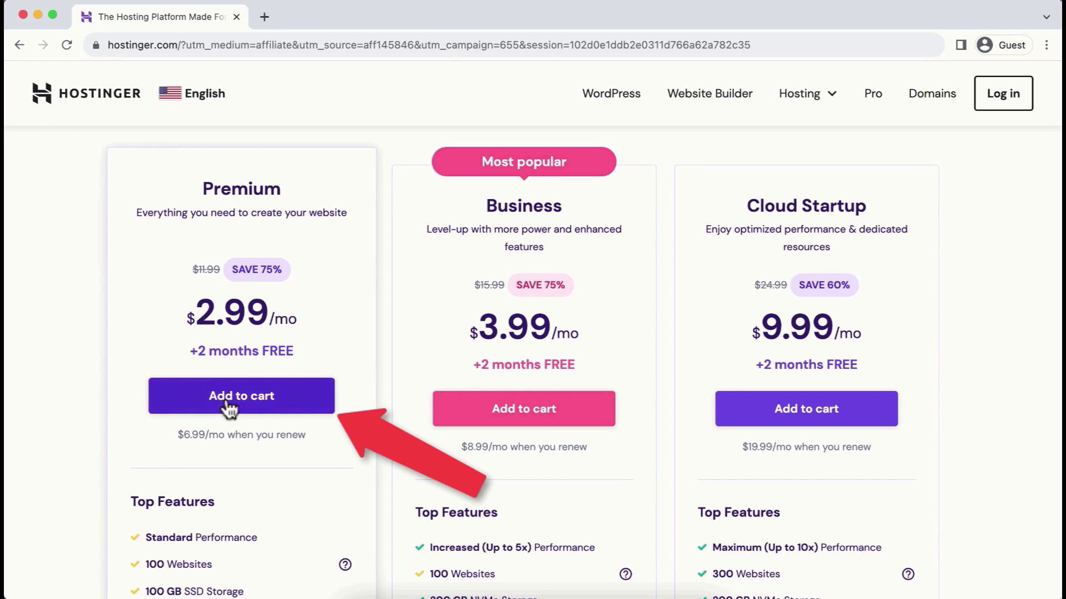
Step: Add the Premium plan to the cart with a 12-month period ($35.88) and continue
{"action": "left_click", "coordinate": [259, 402]}
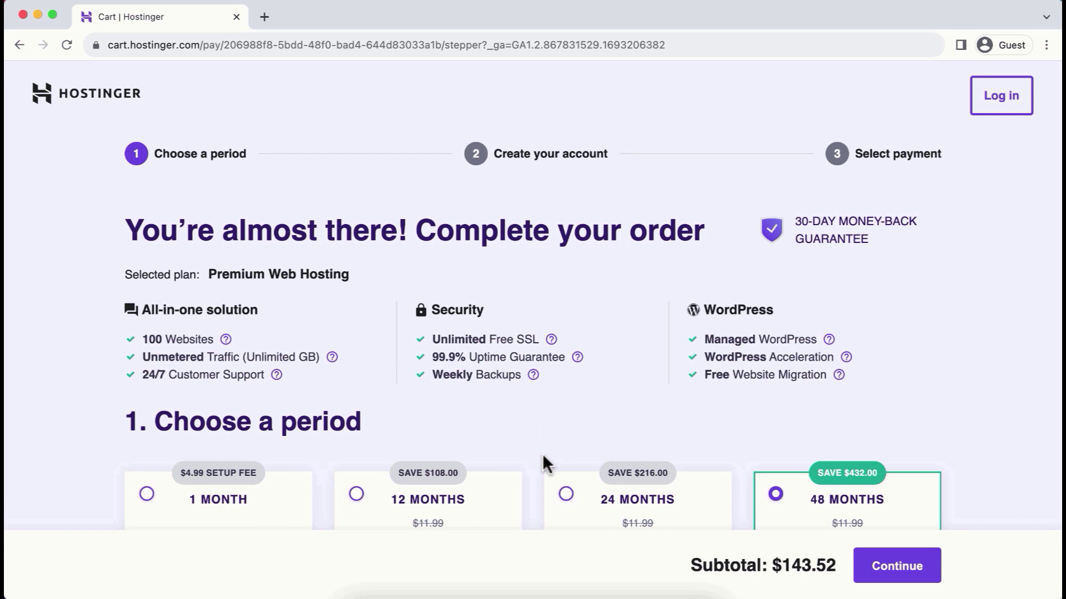
{"action": "scroll", "coordinate": [542, 454], "scroll_direction": "down", "scroll_amount": 4}
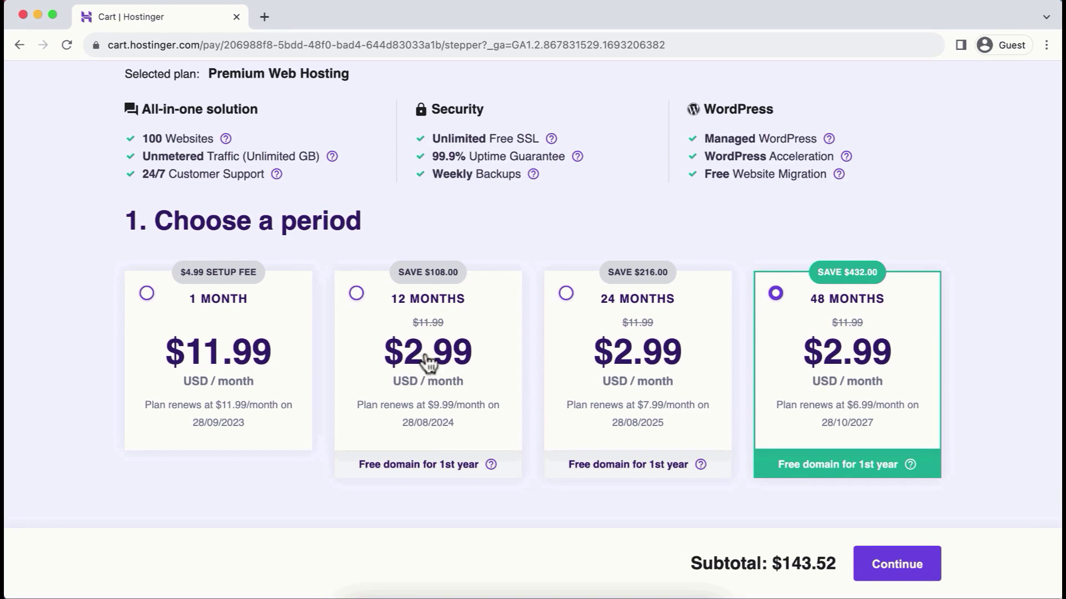
{"action": "left_click", "coordinate": [374, 323]}
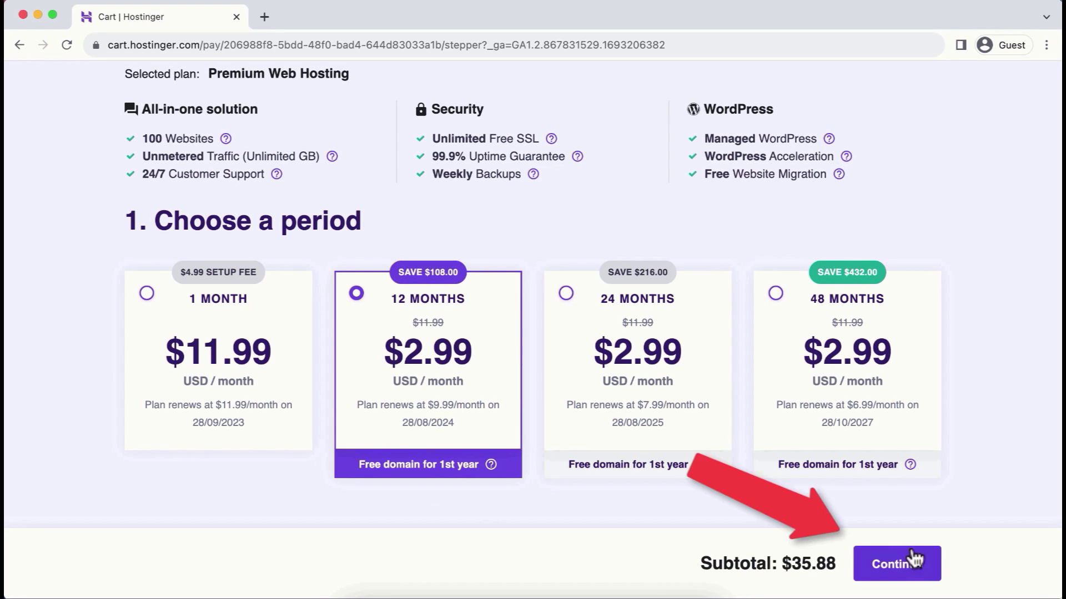
{"action": "left_click", "coordinate": [898, 565]}
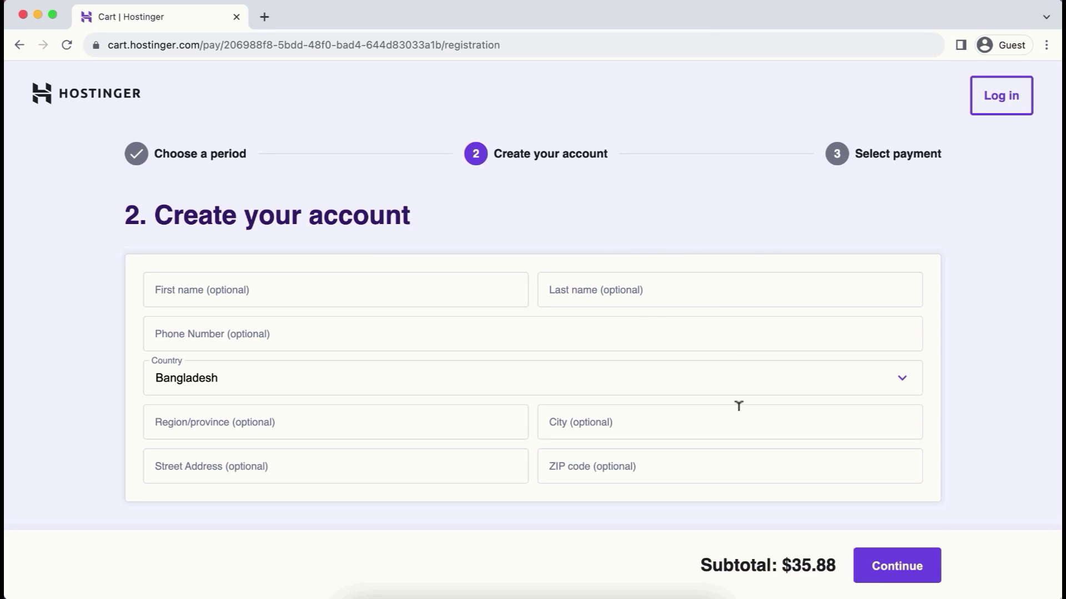
Step: Enter the account e-mail address and continue to the payment step
{"action": "scroll", "coordinate": [738, 405], "scroll_direction": "down", "scroll_amount": 5}
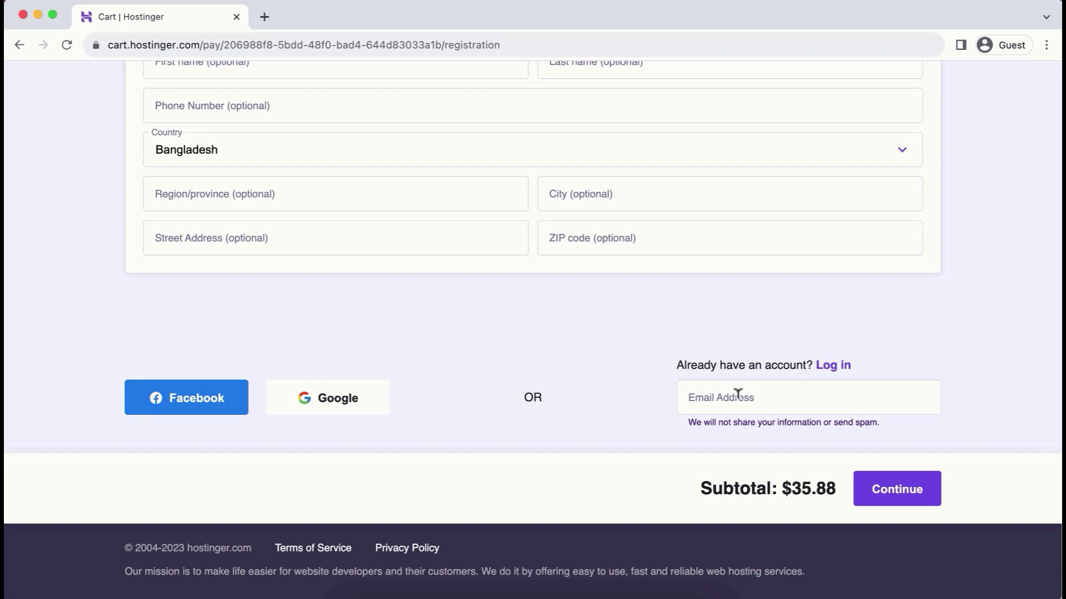
{"action": "left_click", "coordinate": [738, 394]}
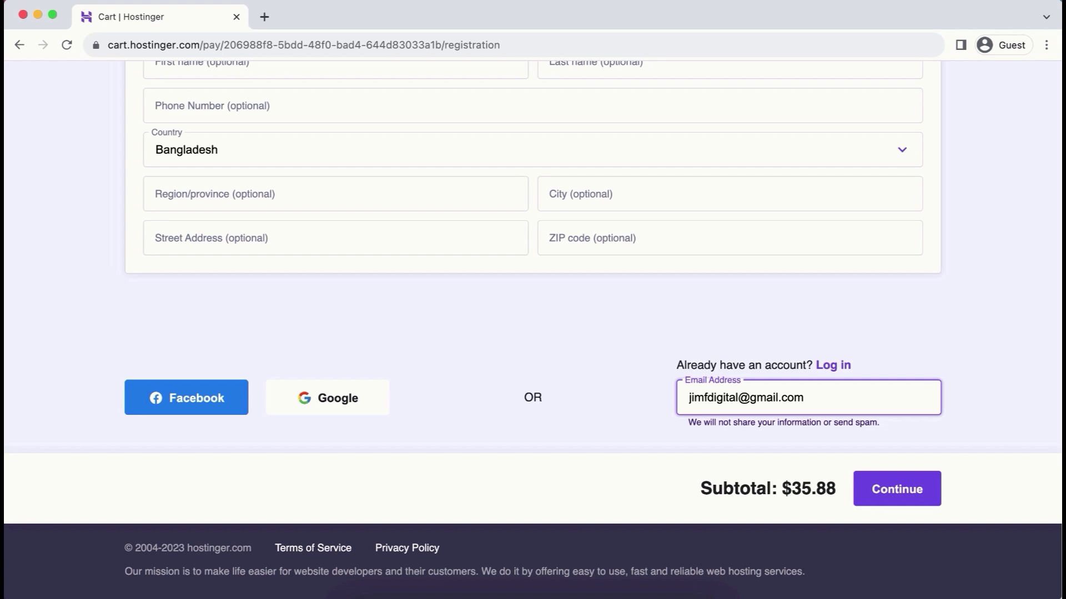
{"action": "left_click", "coordinate": [895, 488]}
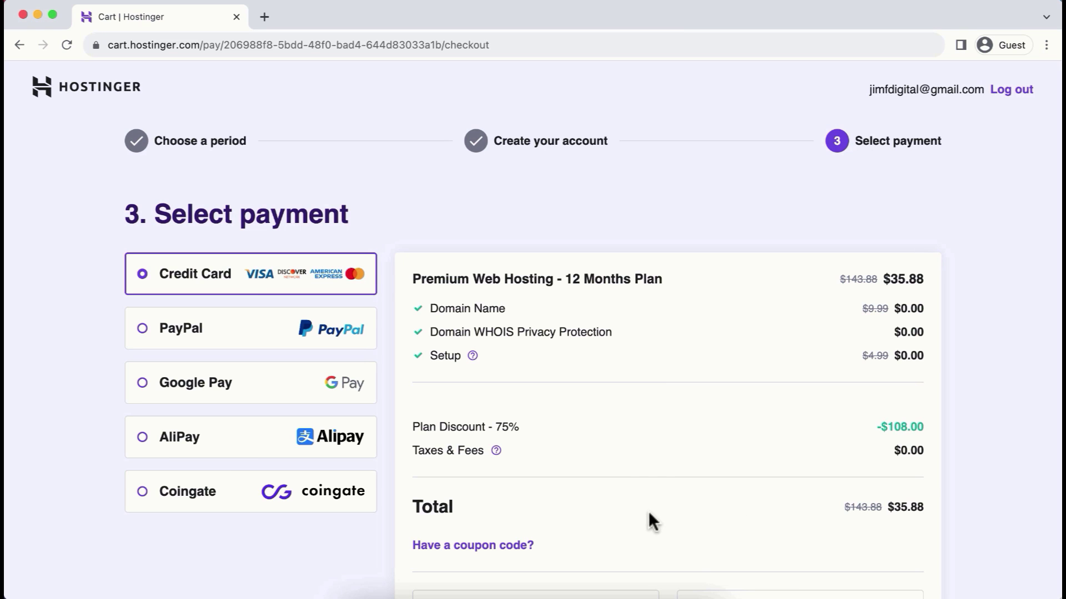
Step: Apply the coupon code JFD10 to the order
{"action": "scroll", "coordinate": [650, 514], "scroll_direction": "down", "scroll_amount": 3}
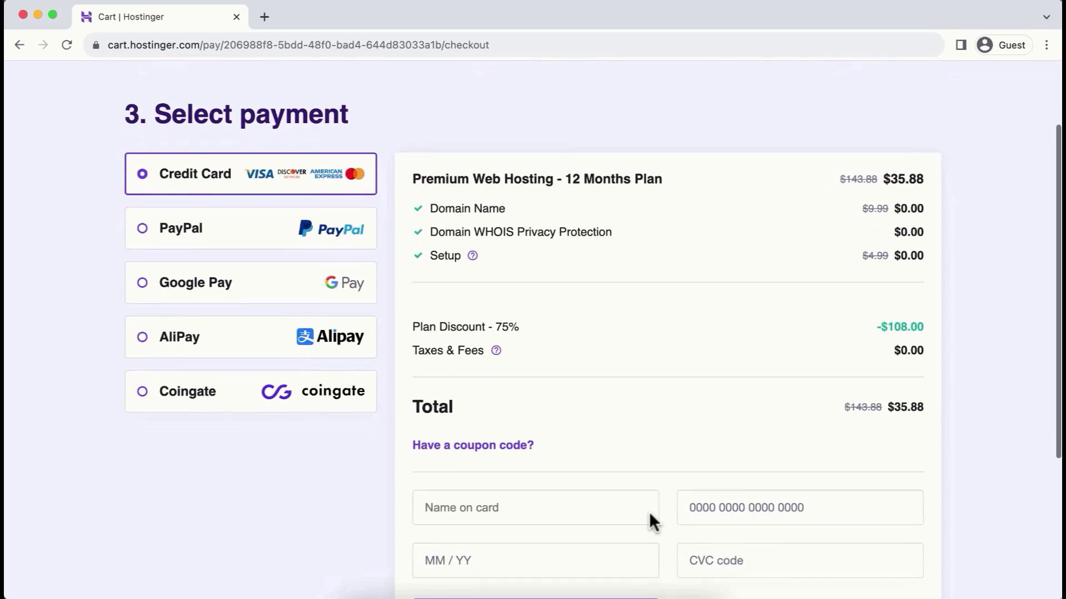
{"action": "left_click", "coordinate": [491, 446]}
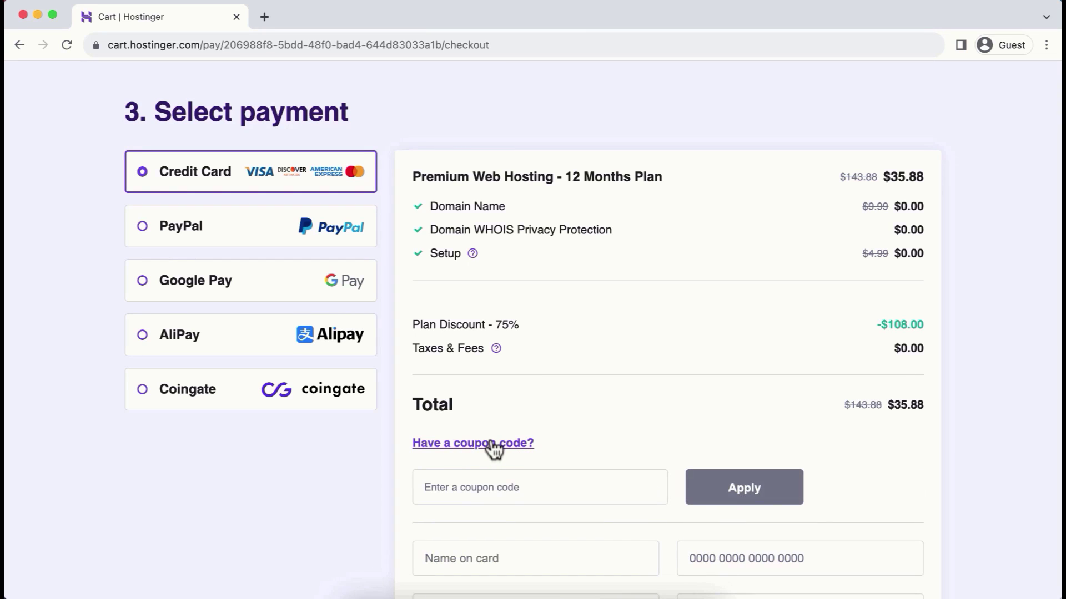
{"action": "left_click", "coordinate": [494, 485]}
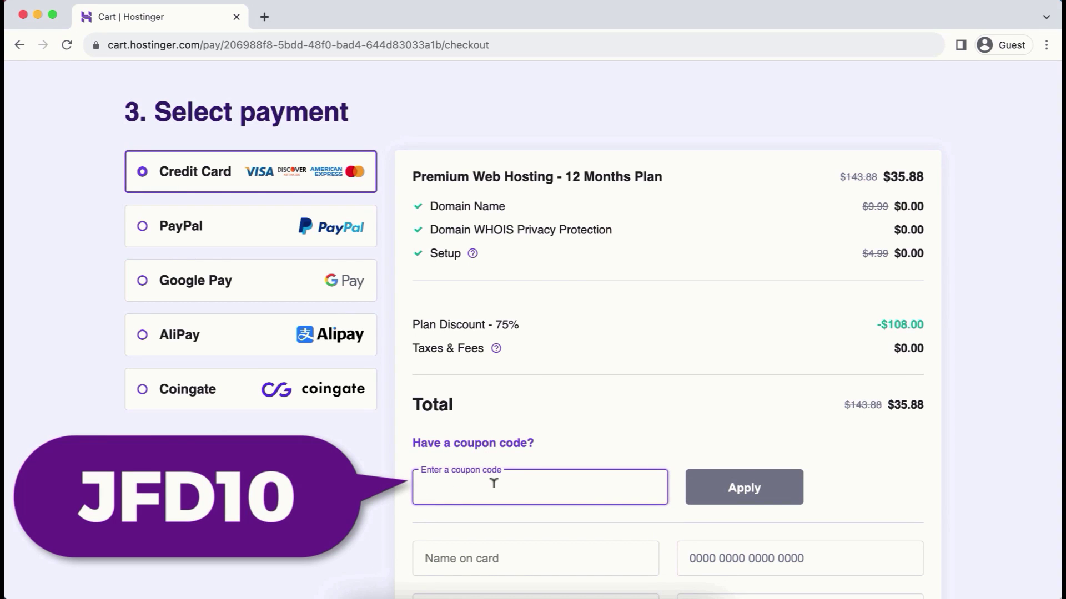
{"action": "type", "text": "JFD10"}
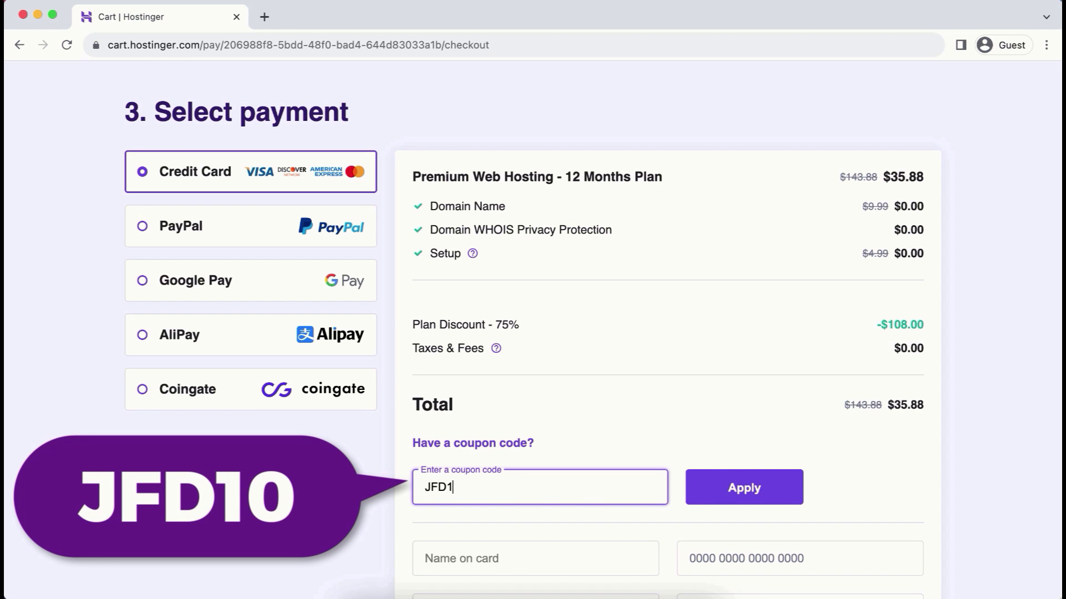
{"action": "left_click", "coordinate": [745, 484]}
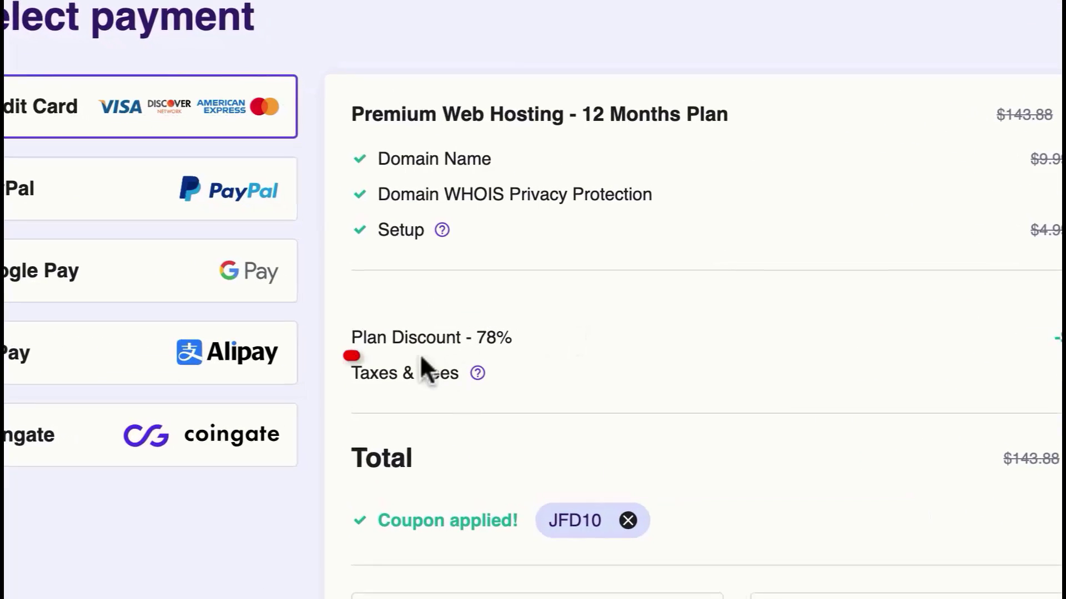
Step: Highlight the 78% plan discount and the discounted $32.29 total
{"action": "mouse_move", "coordinate": [411, 325]}
{"action": "left_mouse_down"}
{"action": "mouse_move", "coordinate": [508, 321]}
{"action": "mouse_move", "coordinate": [521, 338]}
{"action": "left_mouse_up"}
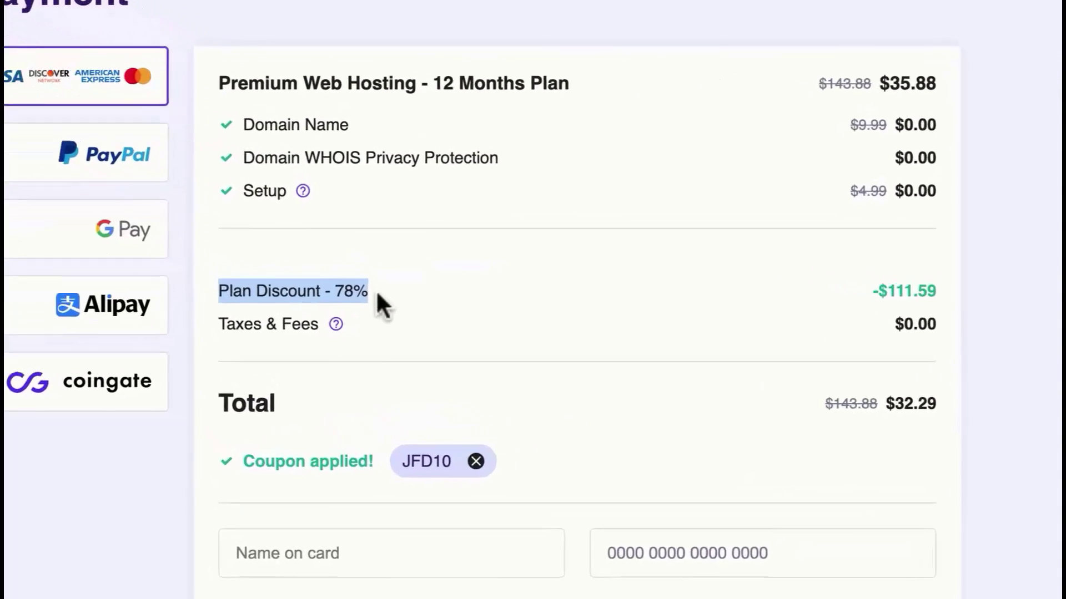
{"action": "left_click", "coordinate": [925, 435]}
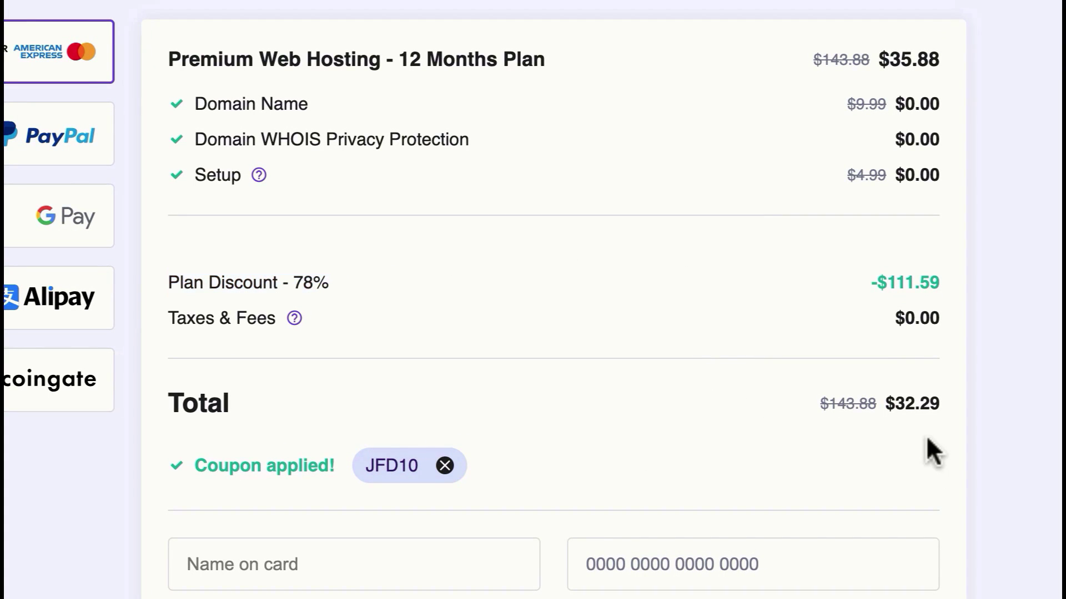
{"action": "left_click_drag", "start_coordinate": [895, 401], "coordinate": [940, 400]}
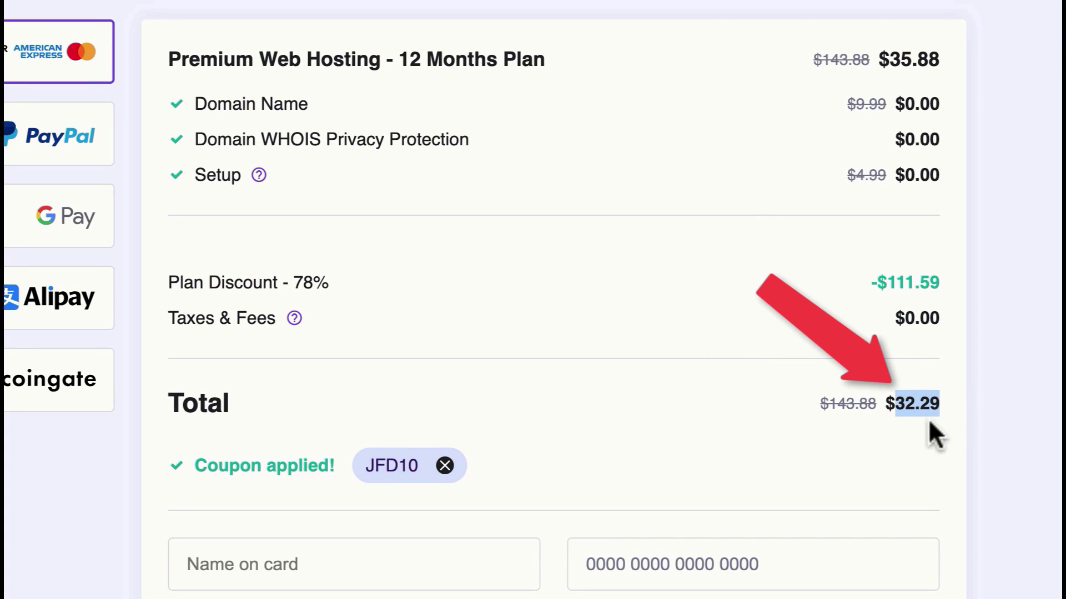
{"action": "left_click", "coordinate": [752, 418]}
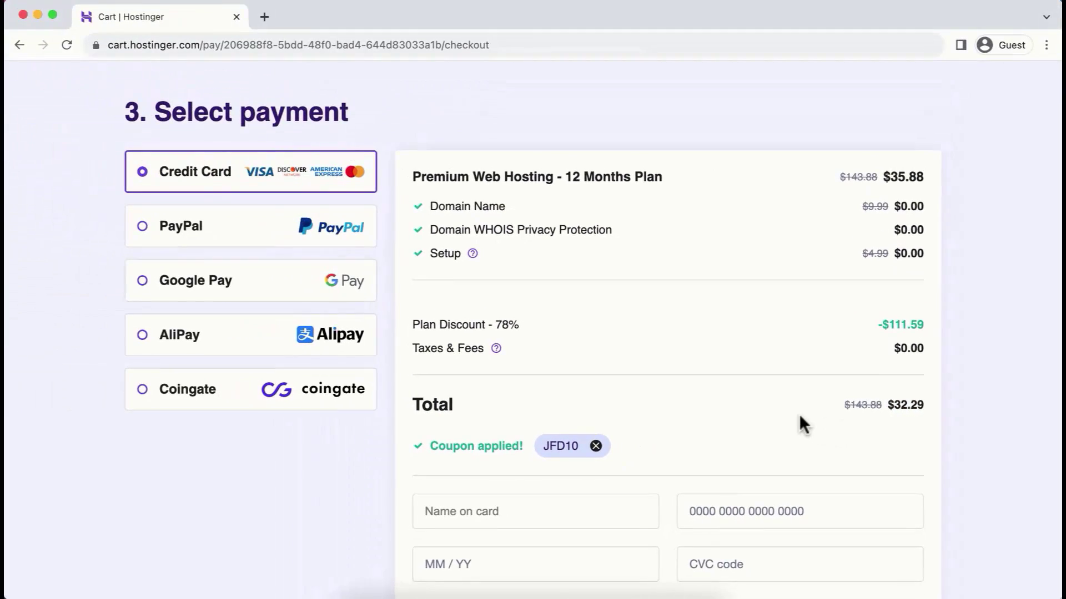
Step: Fill in the credit card details and submit the secure payment
{"action": "scroll", "coordinate": [799, 417], "scroll_direction": "down", "scroll_amount": 1}
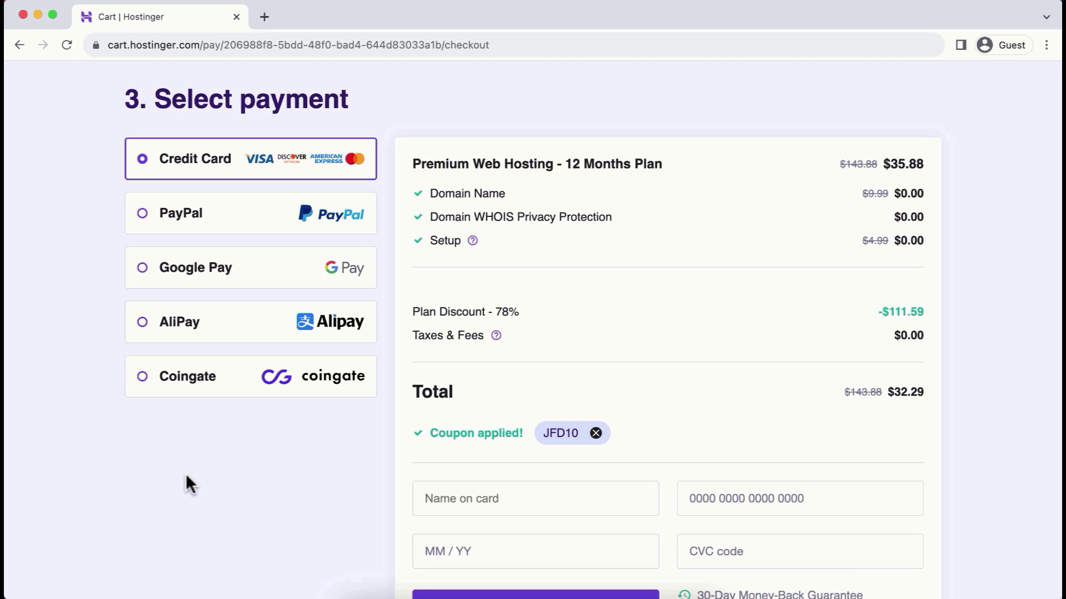
{"action": "scroll", "coordinate": [676, 512], "scroll_direction": "down", "scroll_amount": 3}
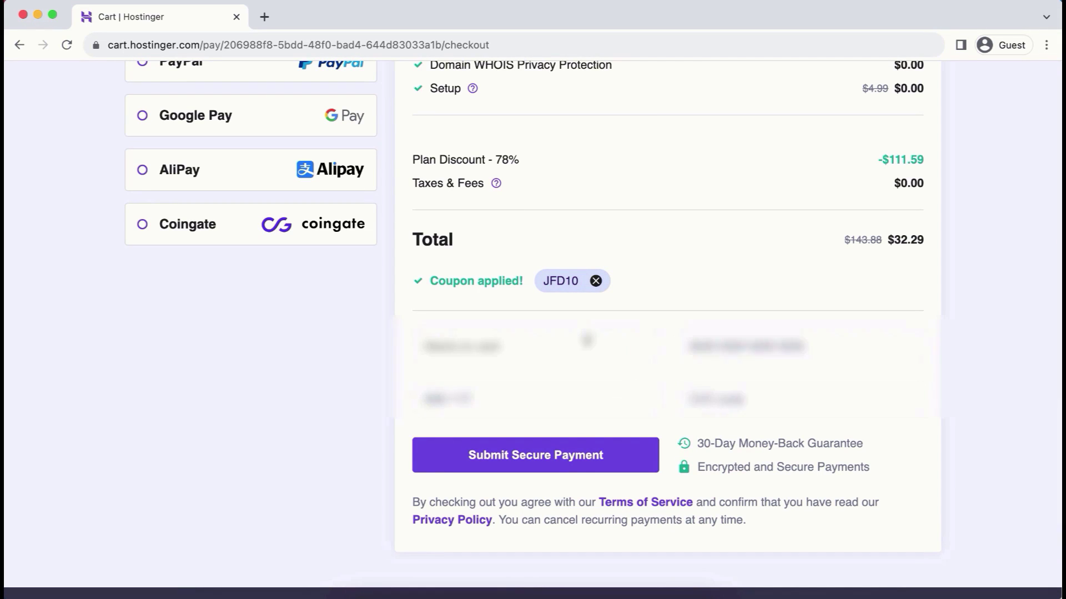
{"action": "left_click", "coordinate": [506, 347]}
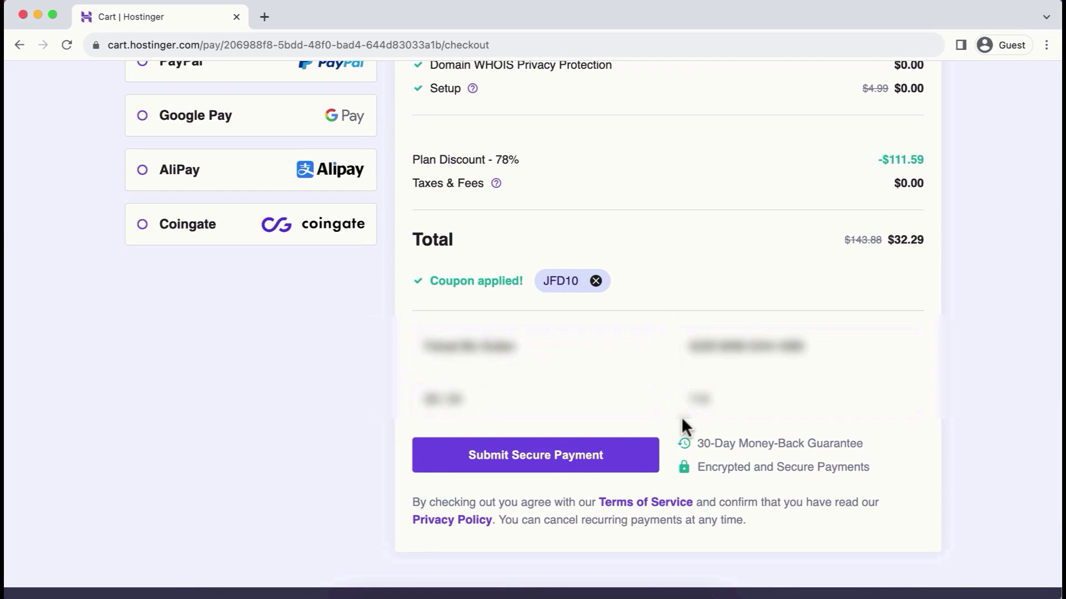
{"action": "left_click", "coordinate": [634, 458]}
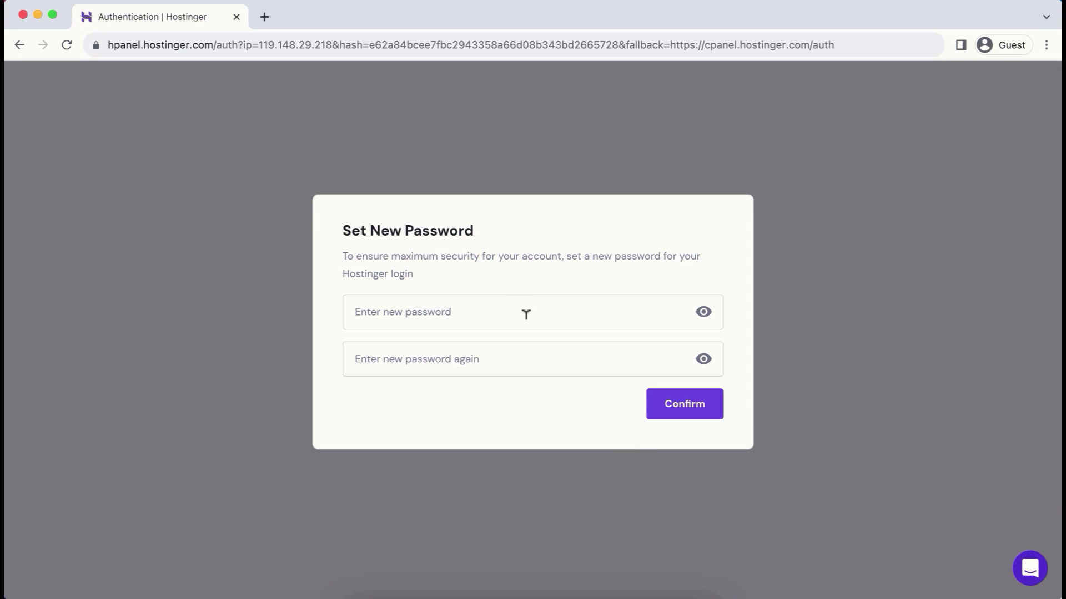
Step: Paste the new password into both password fields and confirm it
{"action": "left_click", "coordinate": [511, 300]}
{"action": "key", "text": "super+v"}
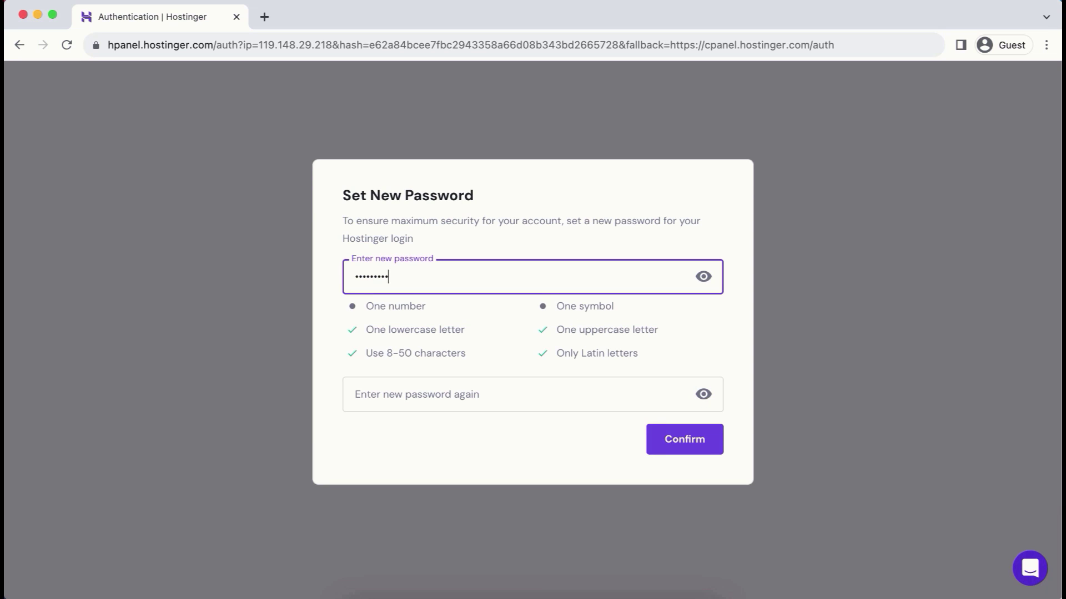
{"action": "left_click", "coordinate": [425, 389]}
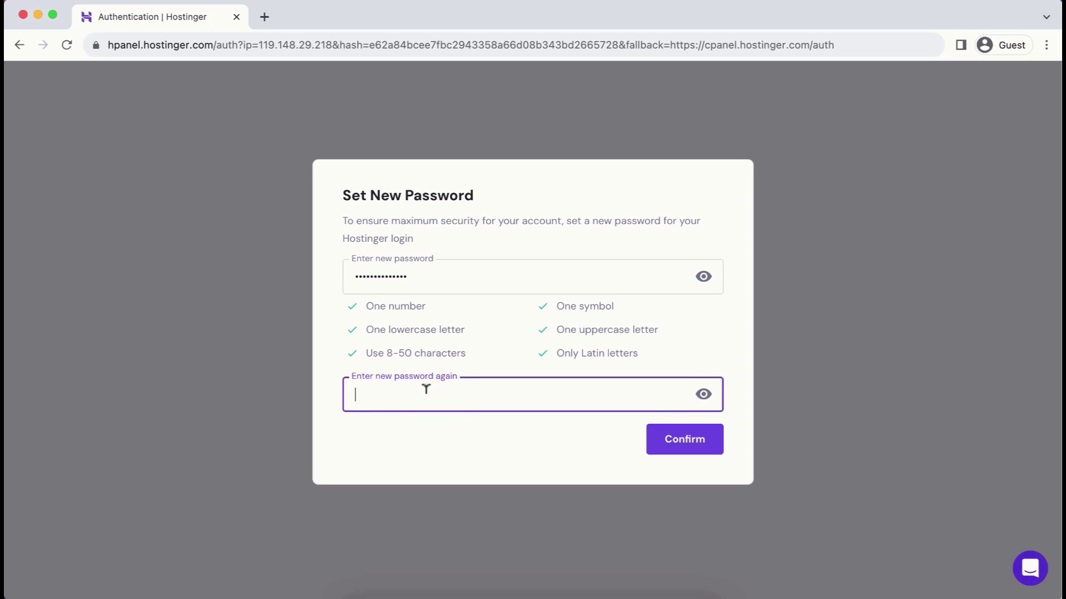
{"action": "key", "text": "super+v"}
{"action": "left_click", "coordinate": [681, 452]}
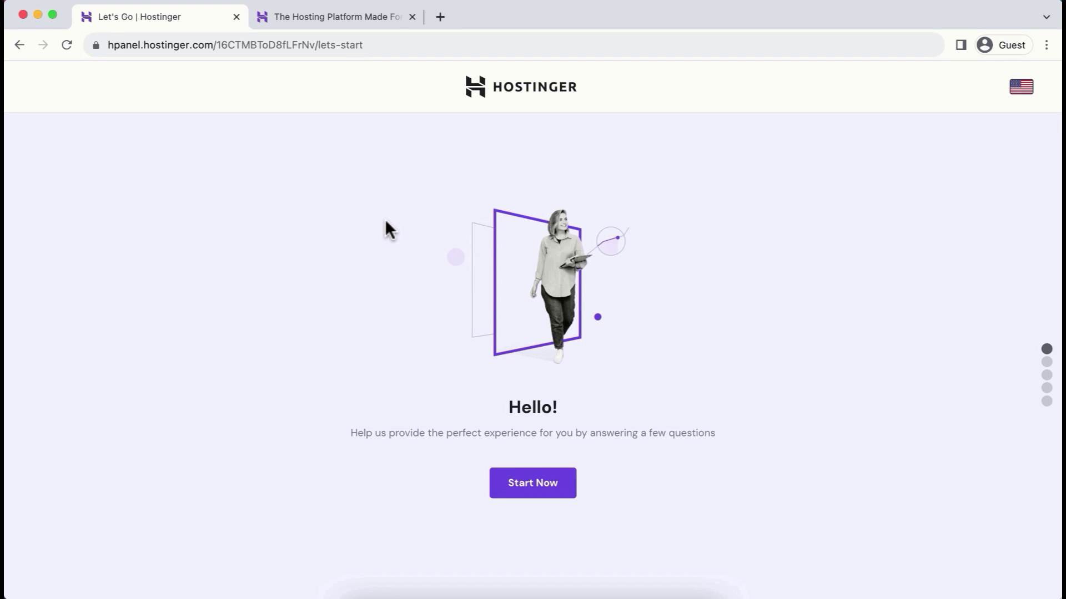
Step: Log in from the Hostinger homepage tab, then switch to the verification email in Gmail
{"action": "left_click", "coordinate": [321, 19]}
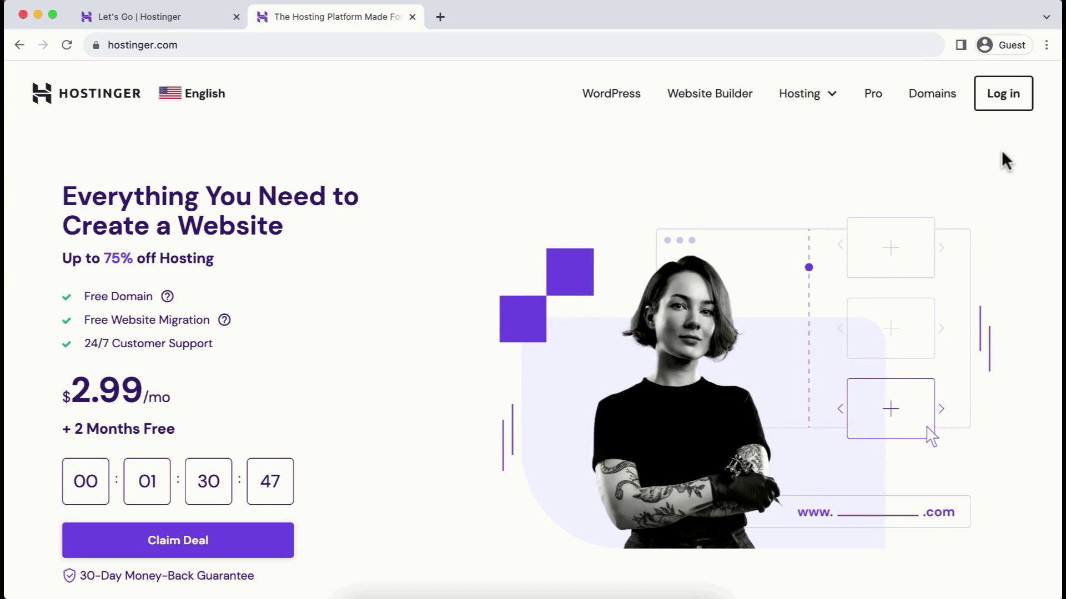
{"action": "left_click", "coordinate": [1018, 96]}
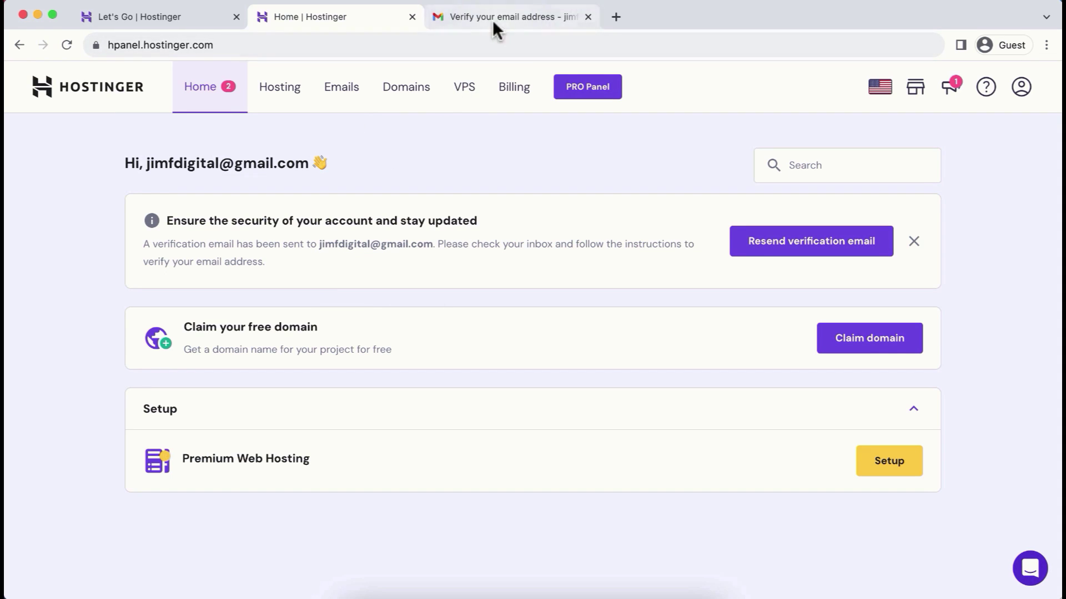
{"action": "left_click", "coordinate": [507, 16]}
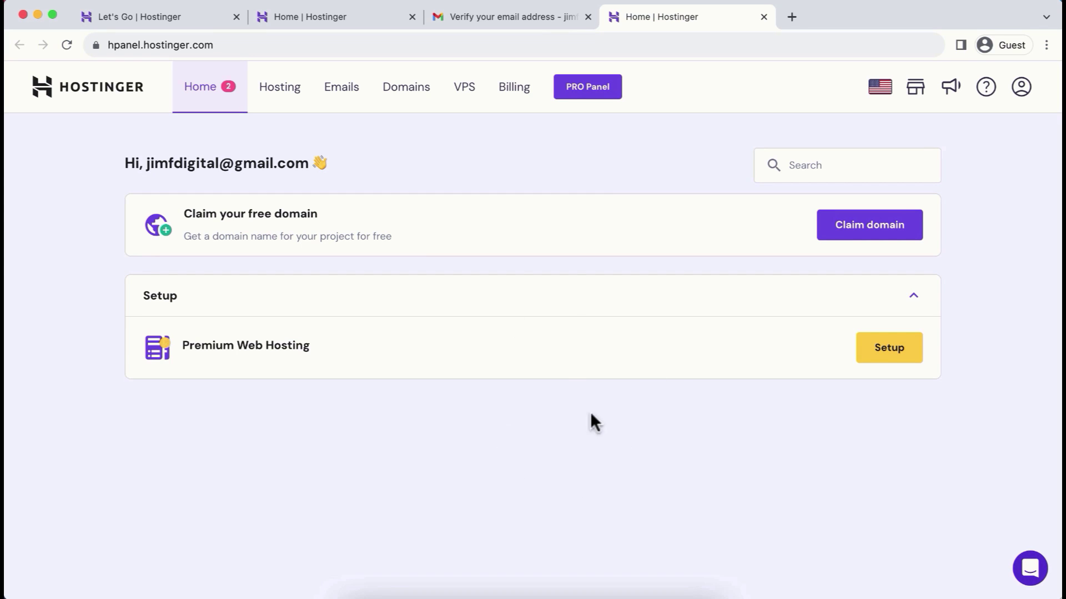
Step: Start setting up the Premium Web Hosting plan and begin the onboarding questions
{"action": "left_click", "coordinate": [888, 350]}
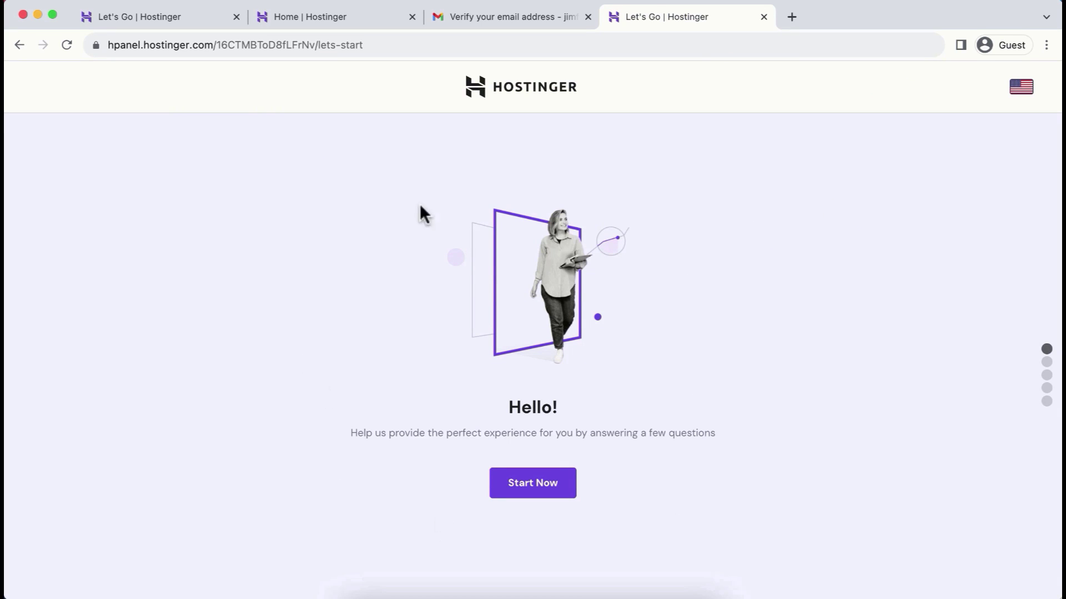
{"action": "left_click", "coordinate": [177, 16]}
{"action": "left_click", "coordinate": [541, 491]}
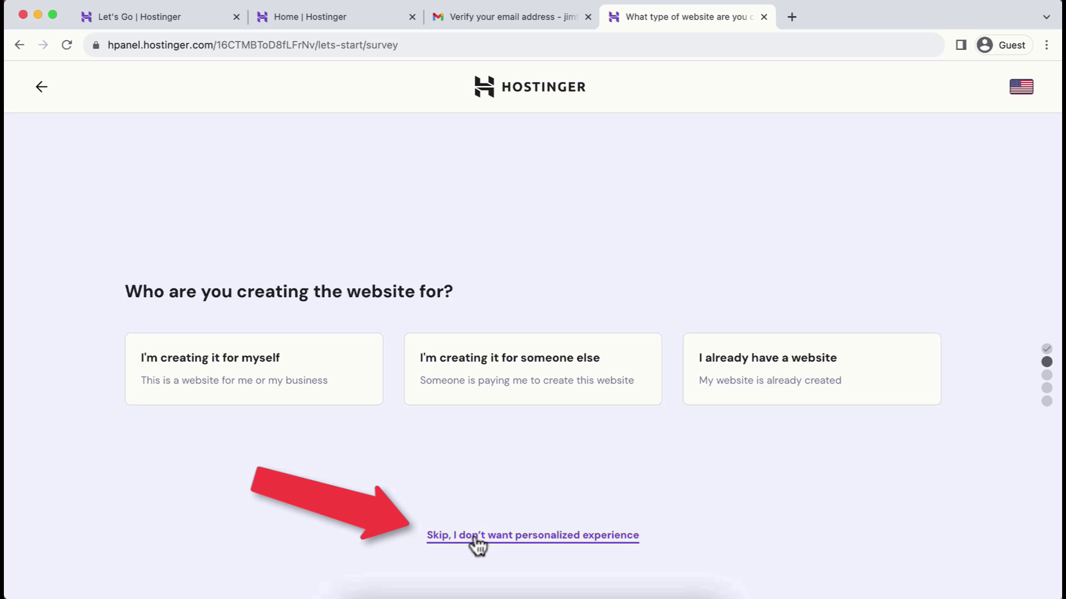
Step: Skip the survey and choose to create a new website on WordPress
{"action": "left_click", "coordinate": [528, 536]}
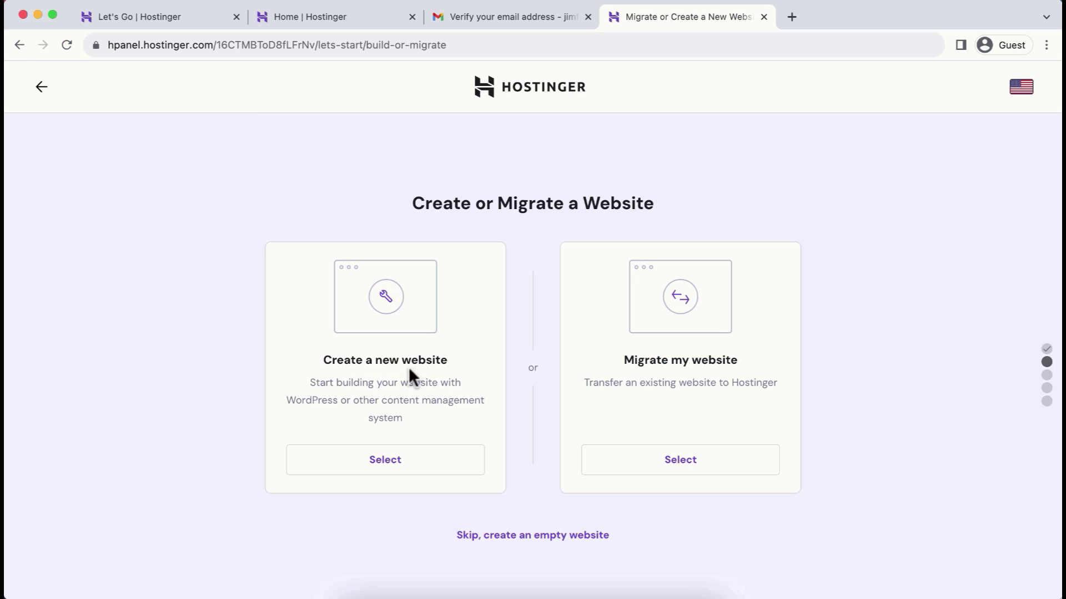
{"action": "left_click", "coordinate": [391, 459]}
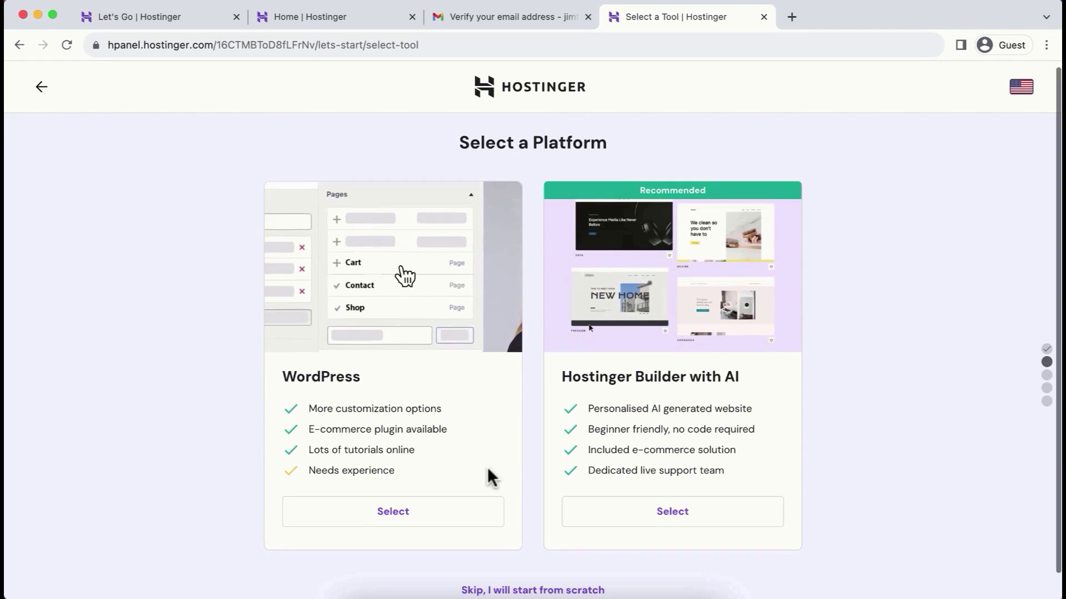
{"action": "scroll", "coordinate": [487, 467], "scroll_direction": "down", "scroll_amount": 1}
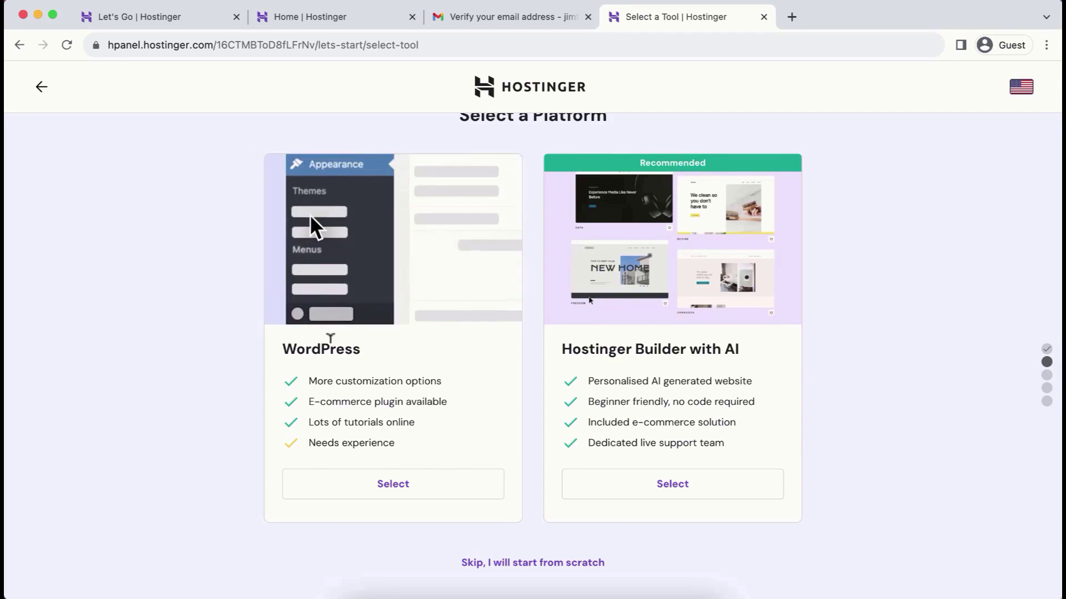
{"action": "left_click", "coordinate": [387, 493]}
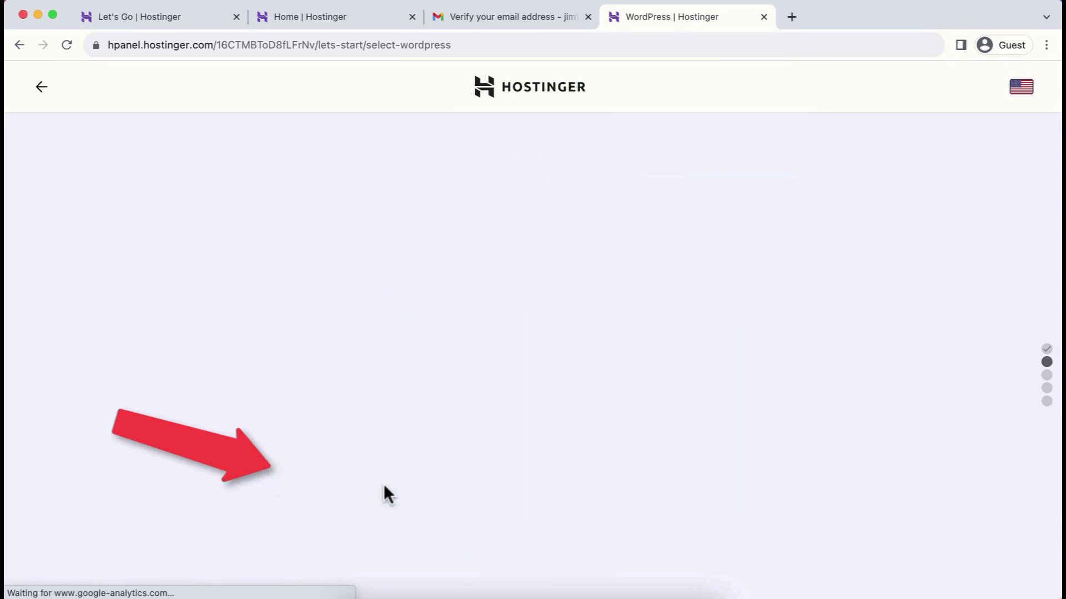
Step: Enter the WordPress administrator password and submit the login details
{"action": "scroll", "coordinate": [385, 483], "scroll_direction": "down", "scroll_amount": 2}
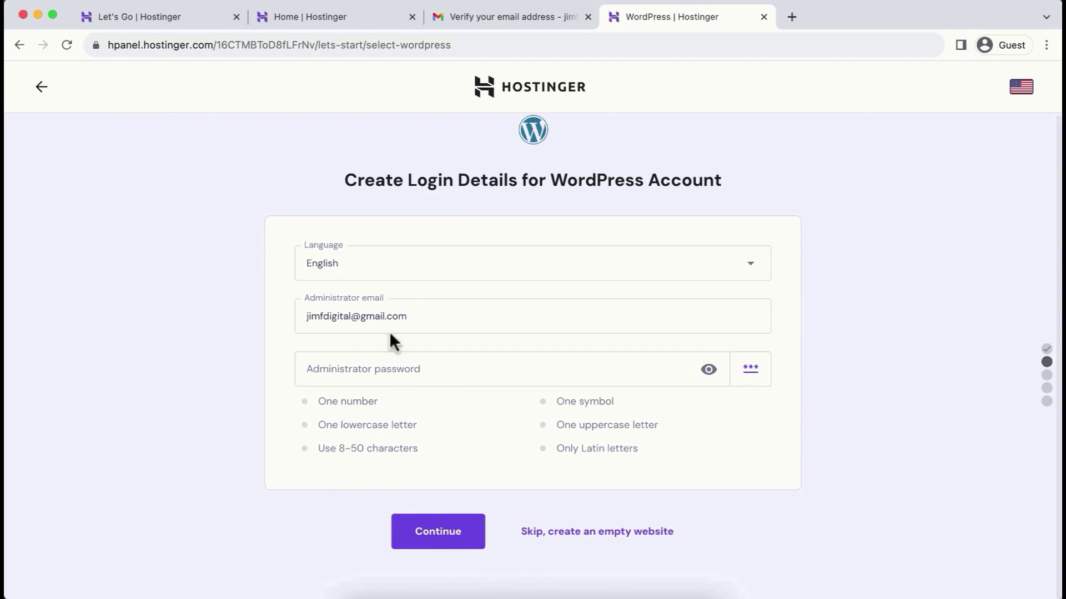
{"action": "left_click", "coordinate": [387, 369]}
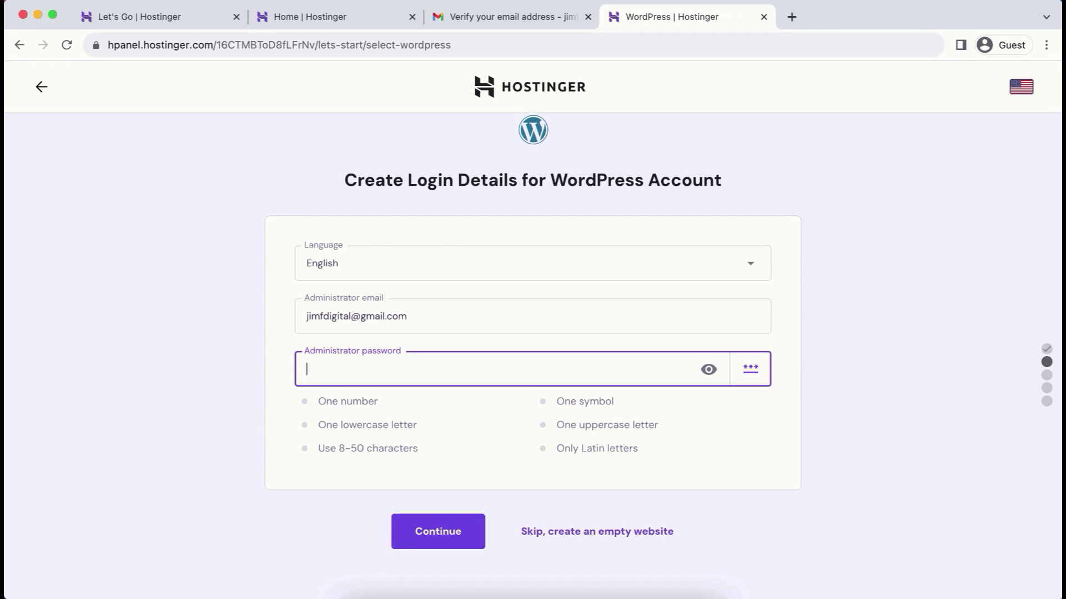
{"action": "type", "text": "•••••"}
{"action": "type", "text": "•••••••••"}
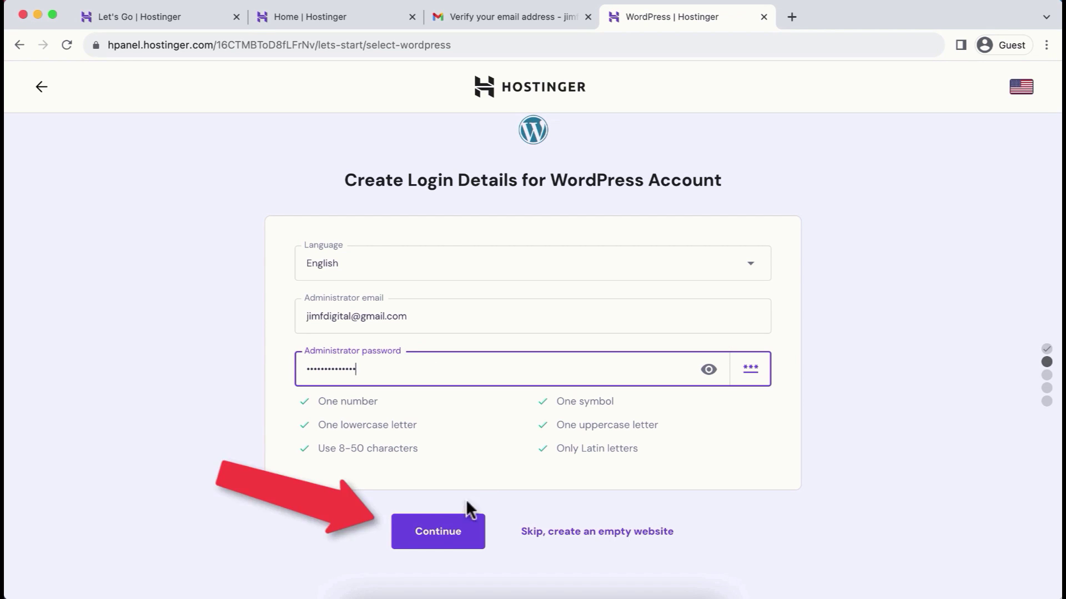
{"action": "left_click", "coordinate": [438, 532]}
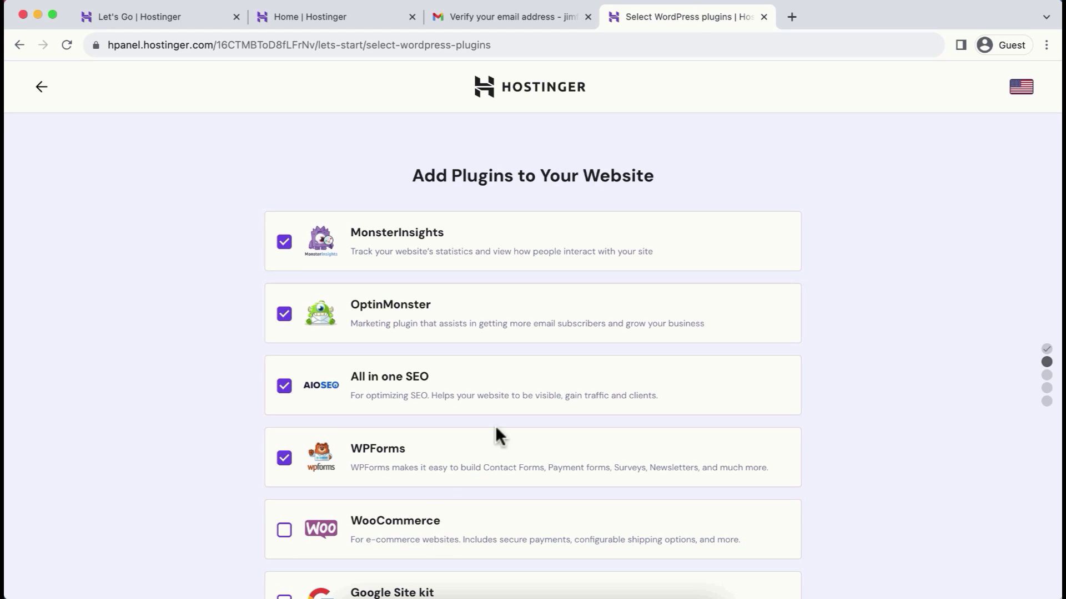
Step: Deselect MonsterInsights, OptinMonster, All in One SEO and WPForms, continue, and skip the template
{"action": "left_click", "coordinate": [284, 243]}
{"action": "left_click", "coordinate": [285, 315]}
{"action": "left_click", "coordinate": [284, 387]}
{"action": "left_click", "coordinate": [284, 458]}
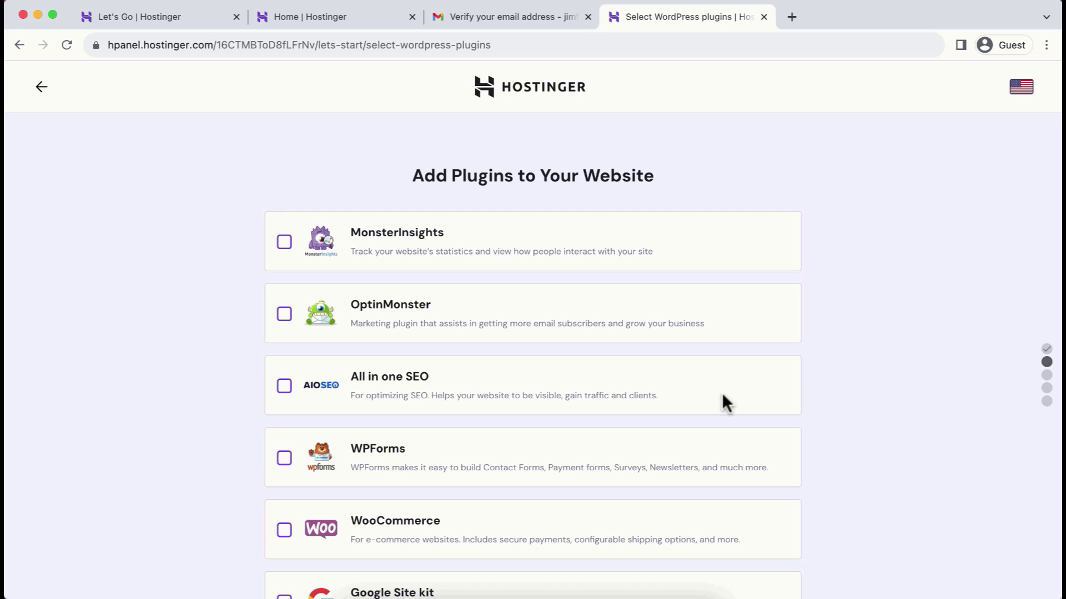
{"action": "scroll", "coordinate": [722, 392], "scroll_direction": "down", "scroll_amount": 3}
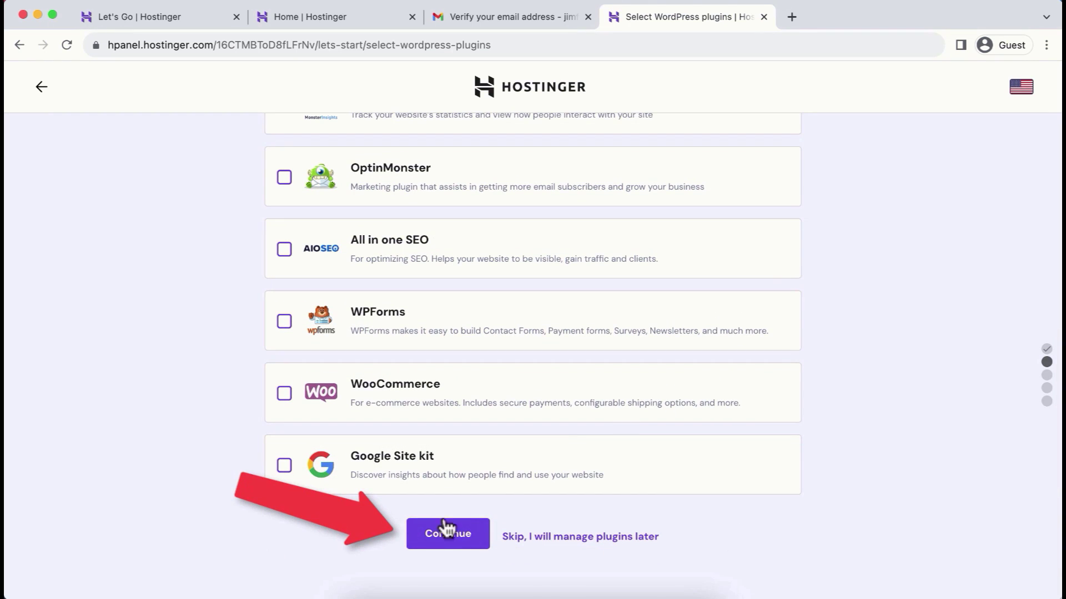
{"action": "left_click", "coordinate": [452, 534]}
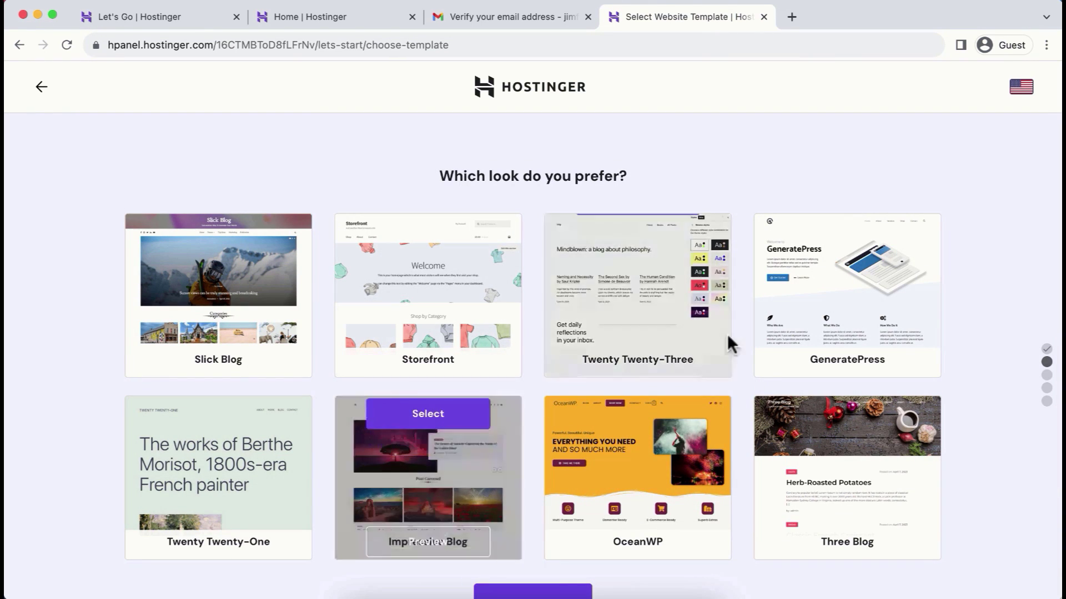
{"action": "scroll", "coordinate": [680, 575], "scroll_direction": "down", "scroll_amount": 3}
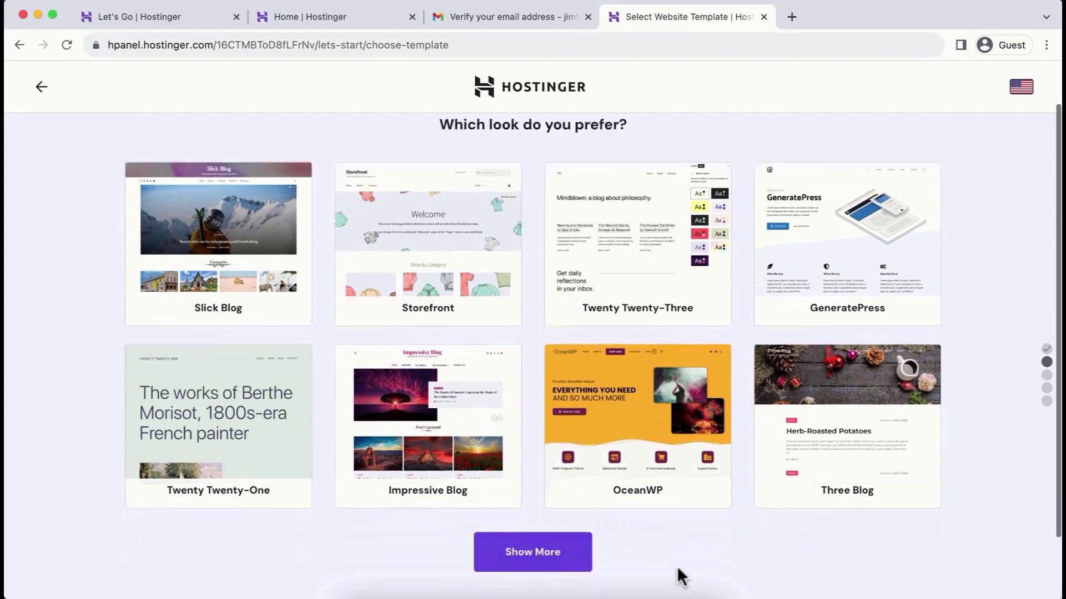
{"action": "left_click", "coordinate": [549, 539]}
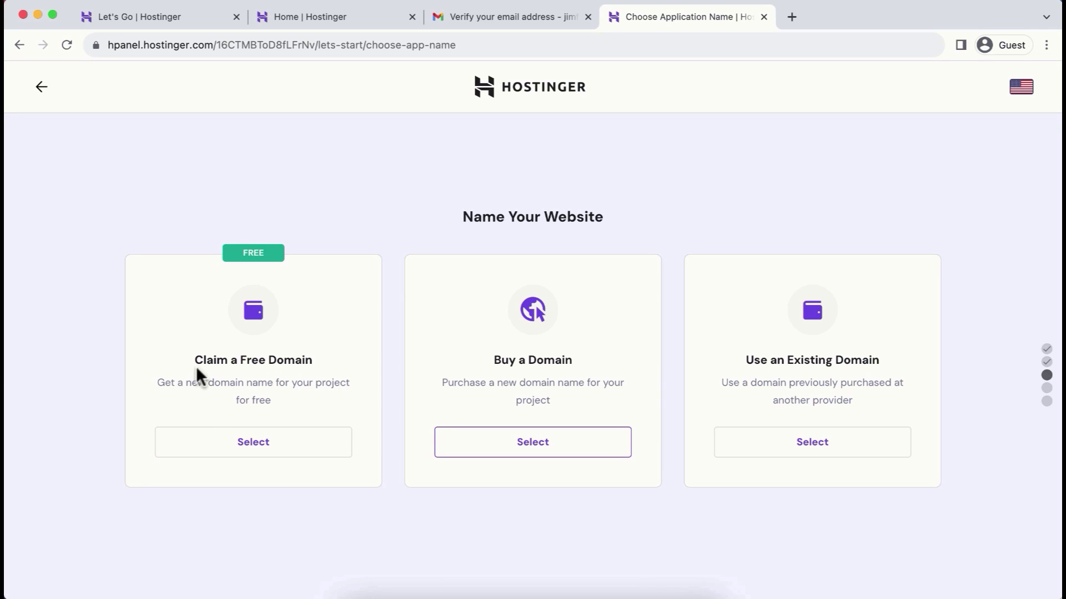
Step: Choose the free domain option and pick .com as the domain extension
{"action": "left_click", "coordinate": [252, 444]}
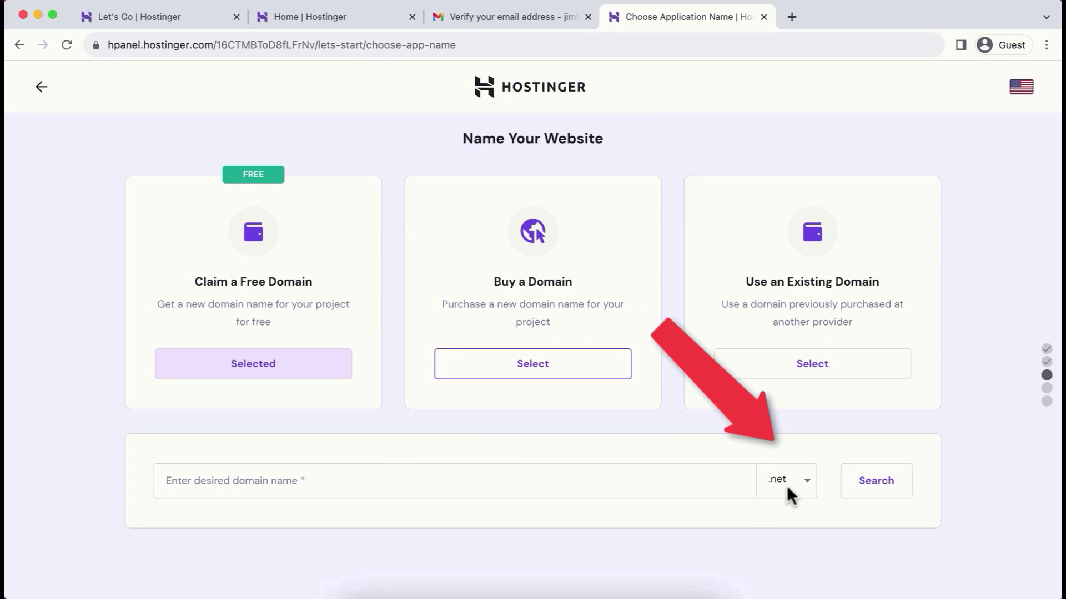
{"action": "left_click", "coordinate": [787, 482]}
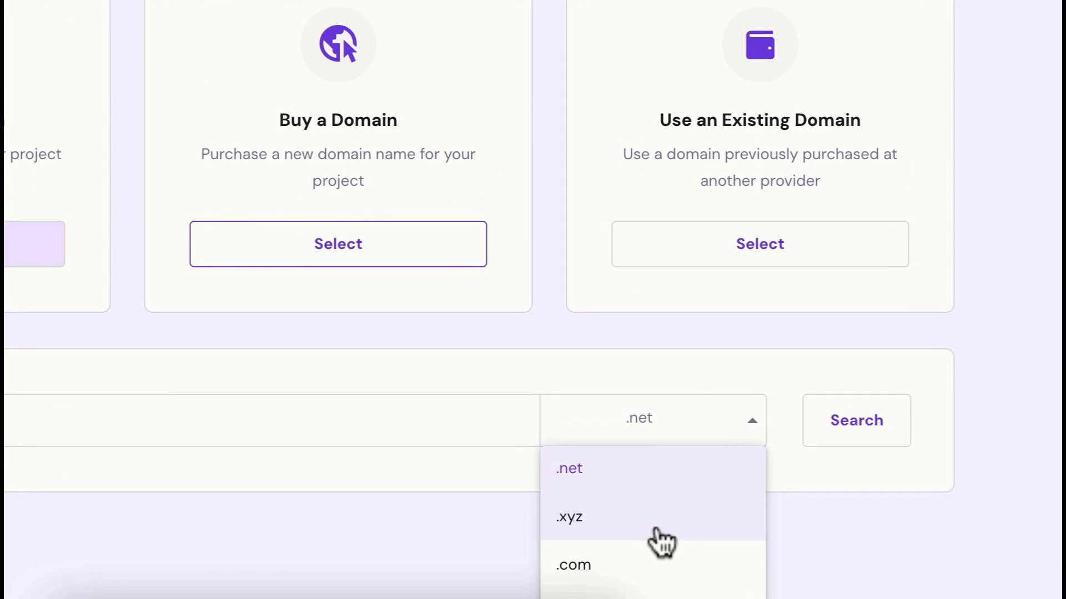
{"action": "scroll", "coordinate": [661, 541], "scroll_direction": "down", "scroll_amount": 3}
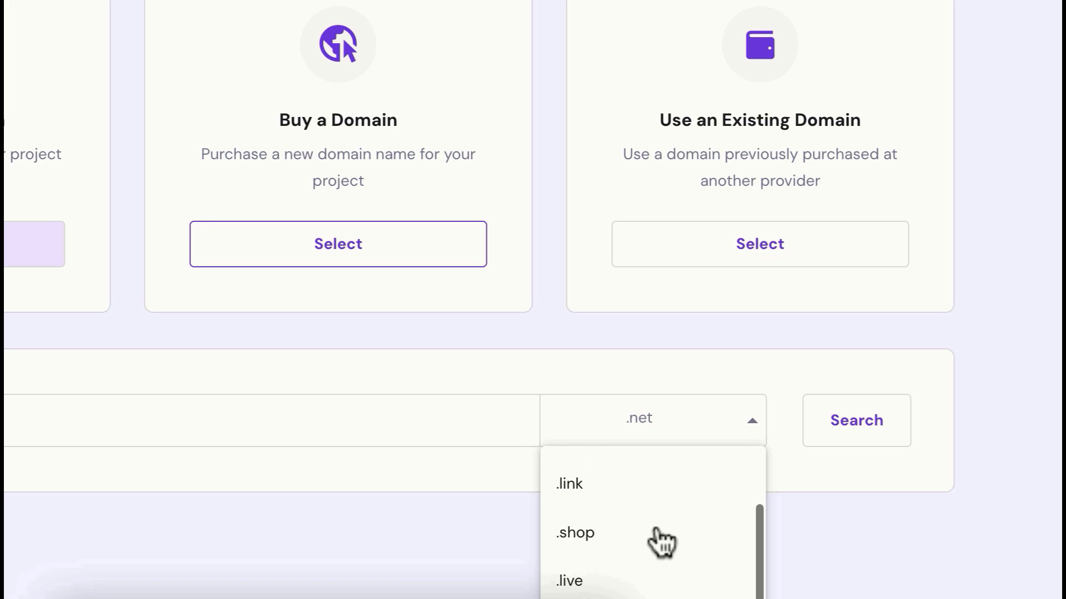
{"action": "scroll", "coordinate": [661, 541], "scroll_direction": "down", "scroll_amount": 1}
{"action": "scroll", "coordinate": [661, 542], "scroll_direction": "up", "scroll_amount": 1}
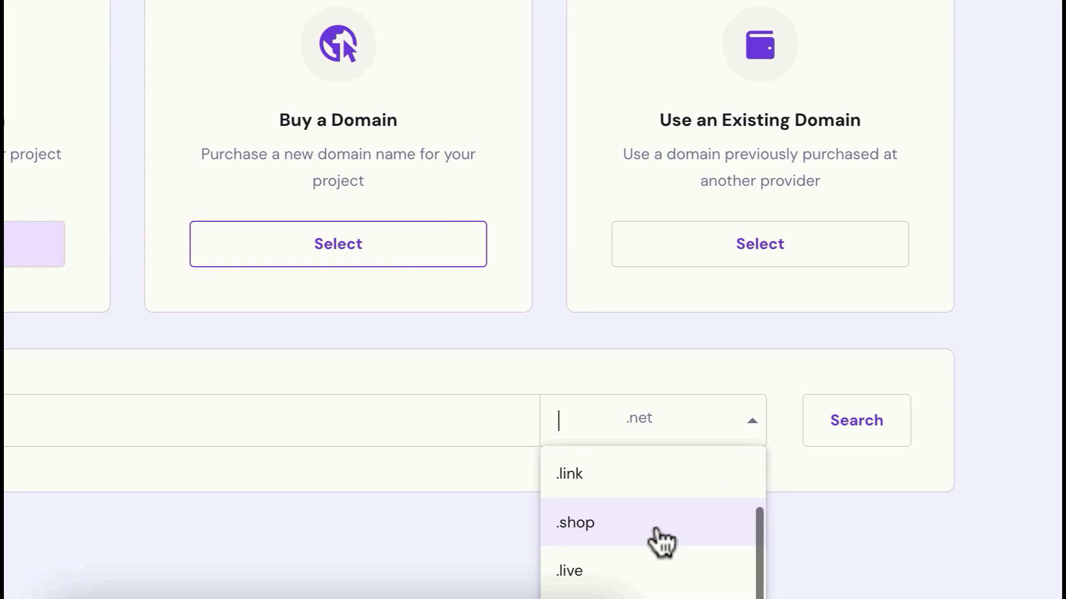
{"action": "scroll", "coordinate": [661, 541], "scroll_direction": "up", "scroll_amount": 3}
{"action": "left_click", "coordinate": [609, 560]}
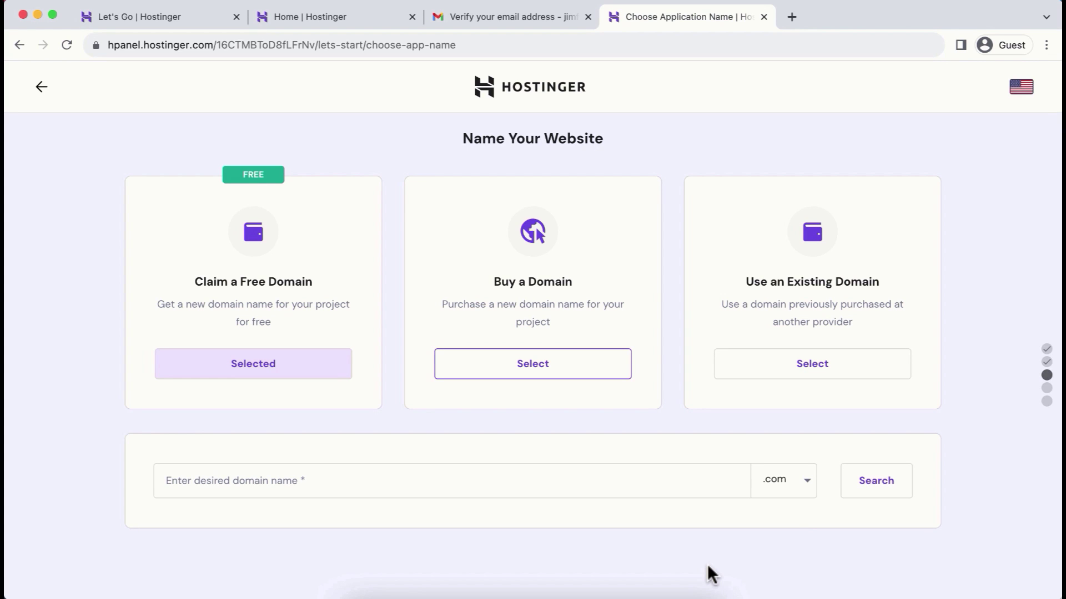
{"action": "left_click", "coordinate": [801, 494]}
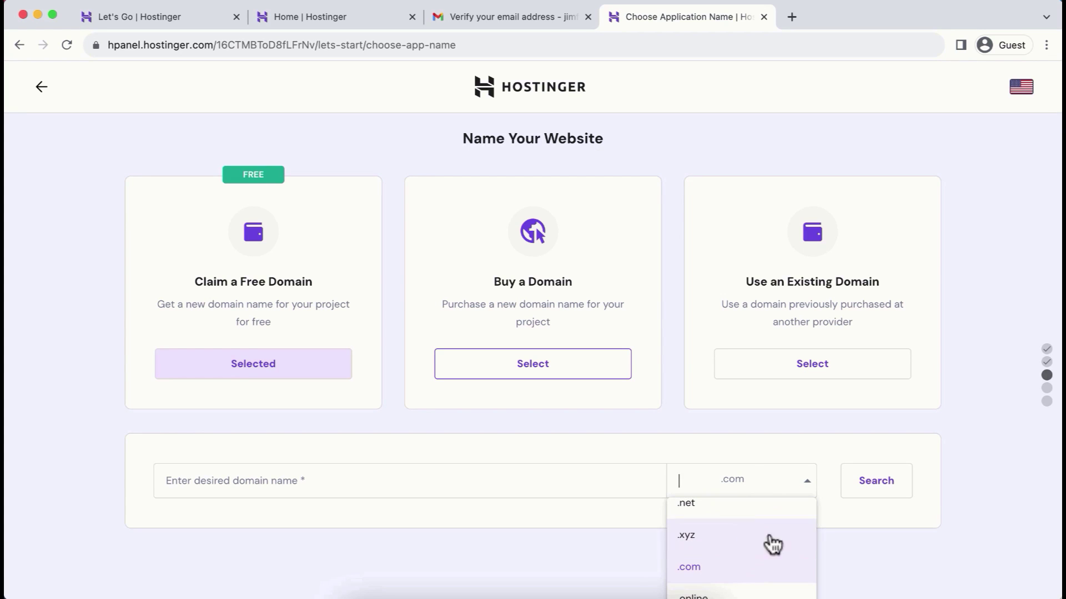
{"action": "left_click", "coordinate": [644, 546]}
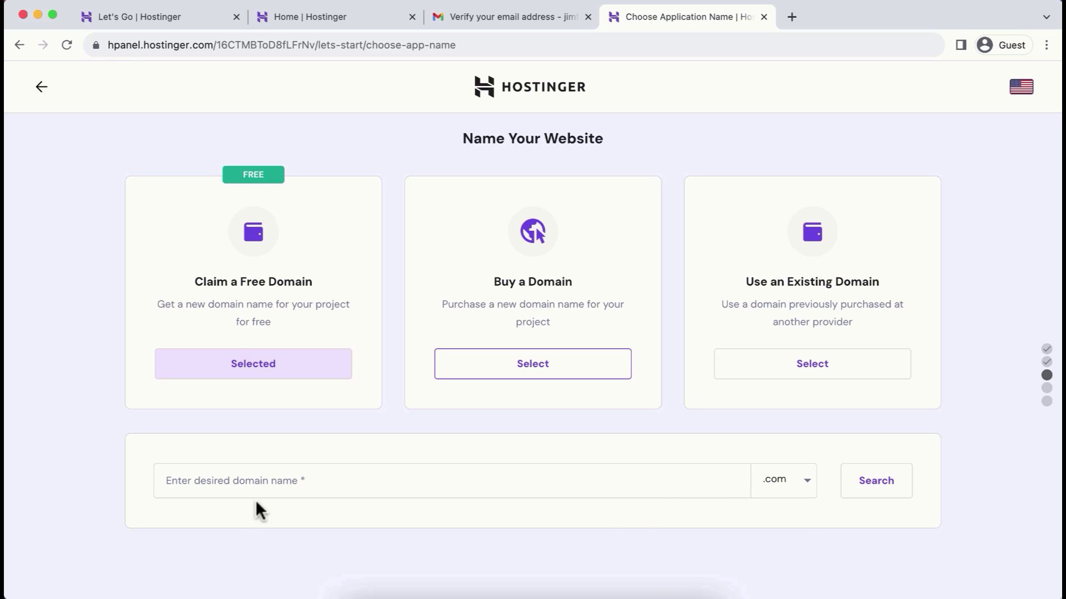
Step: Search for jimtuts.com, confirm it is available, and continue with it
{"action": "left_click", "coordinate": [224, 481]}
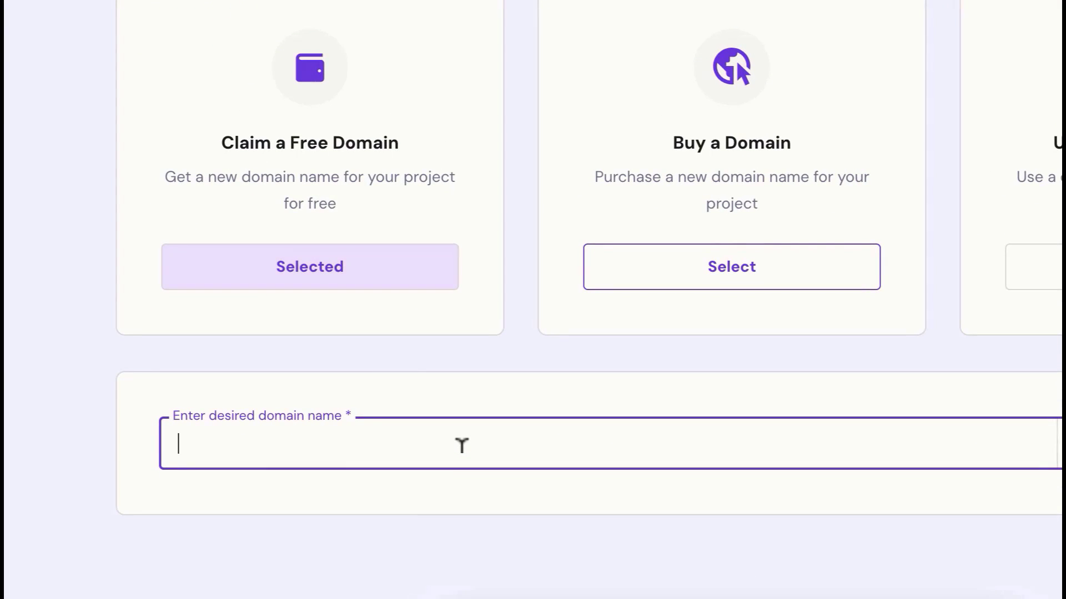
{"action": "type", "text": "jimtuts"}
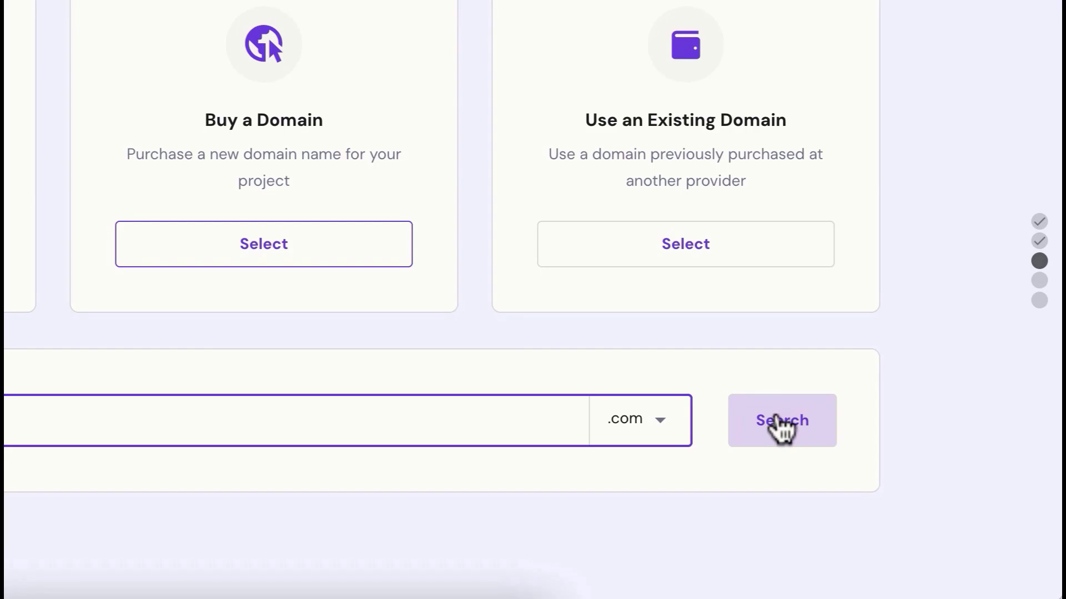
{"action": "left_click", "coordinate": [777, 428]}
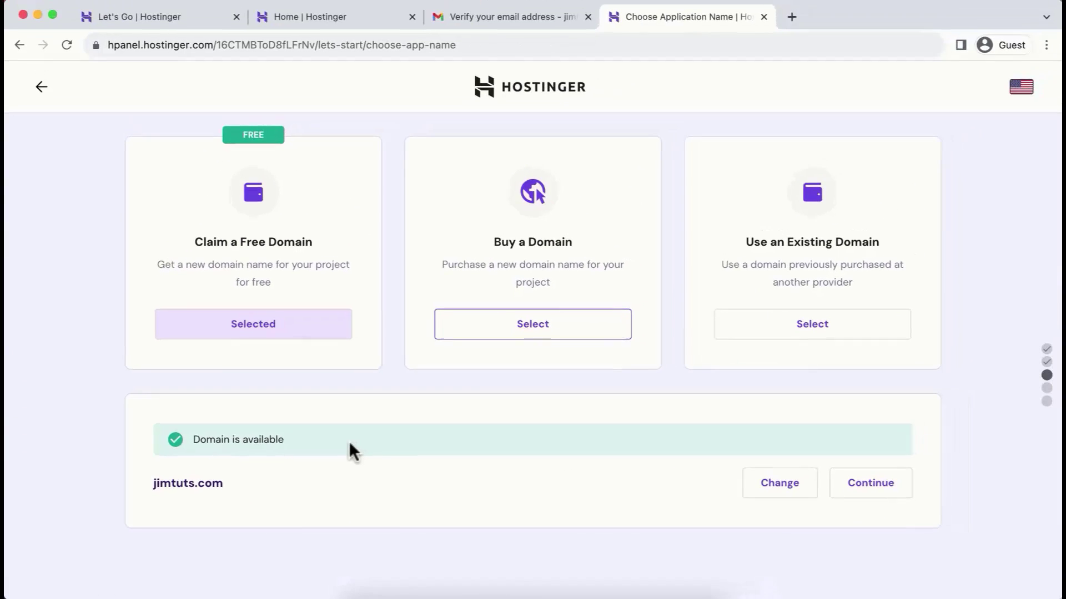
{"action": "left_click", "coordinate": [883, 484]}
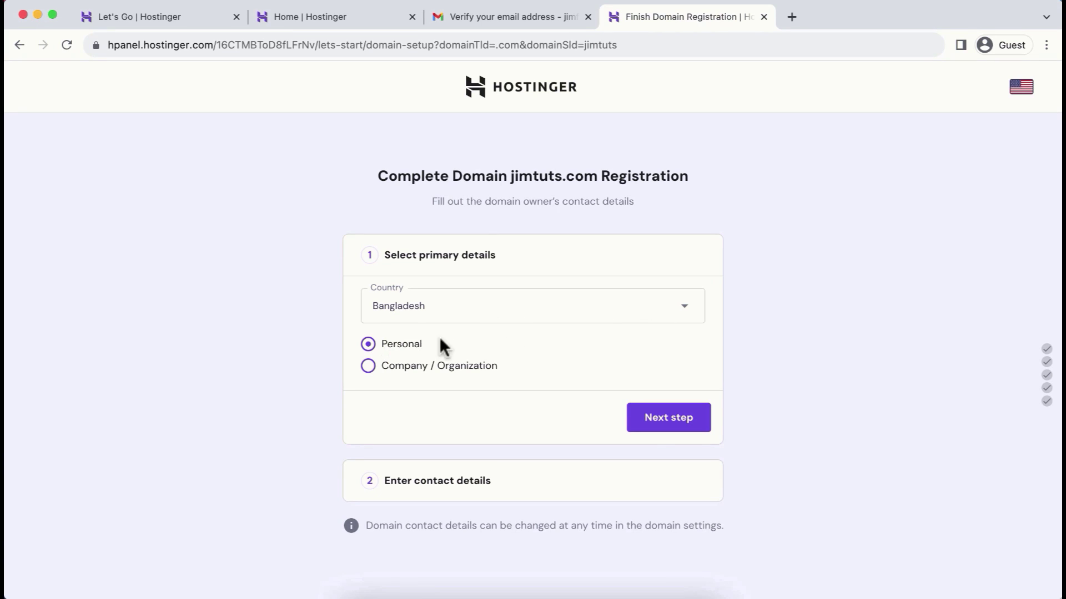
Step: Enter the owner's name, address, region and phone number in the domain contact form
{"action": "left_click", "coordinate": [662, 423]}
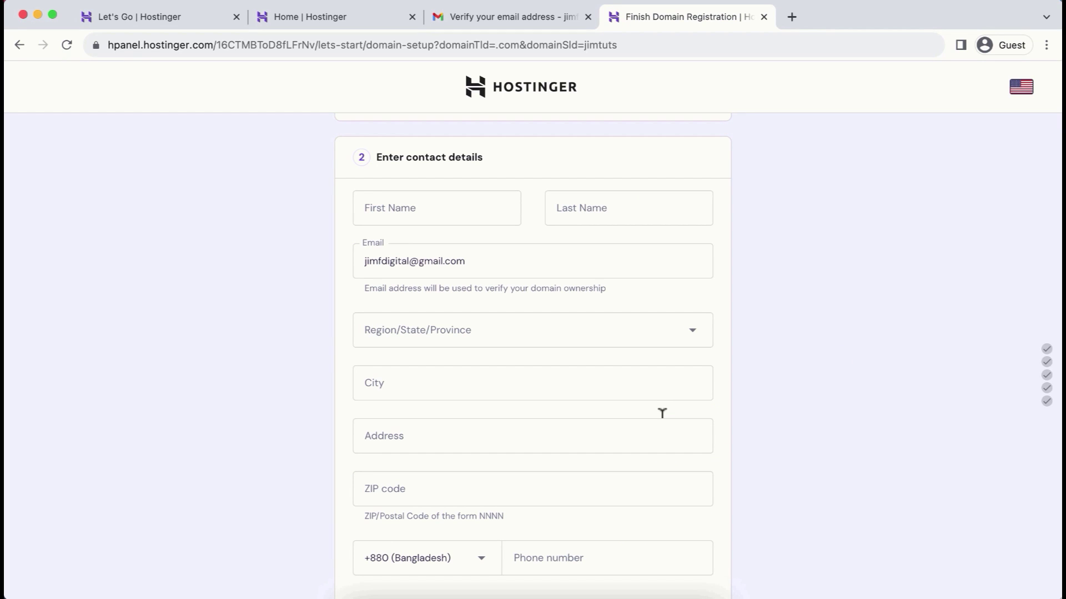
{"action": "left_click", "coordinate": [436, 208]}
{"action": "left_click", "coordinate": [428, 333]}
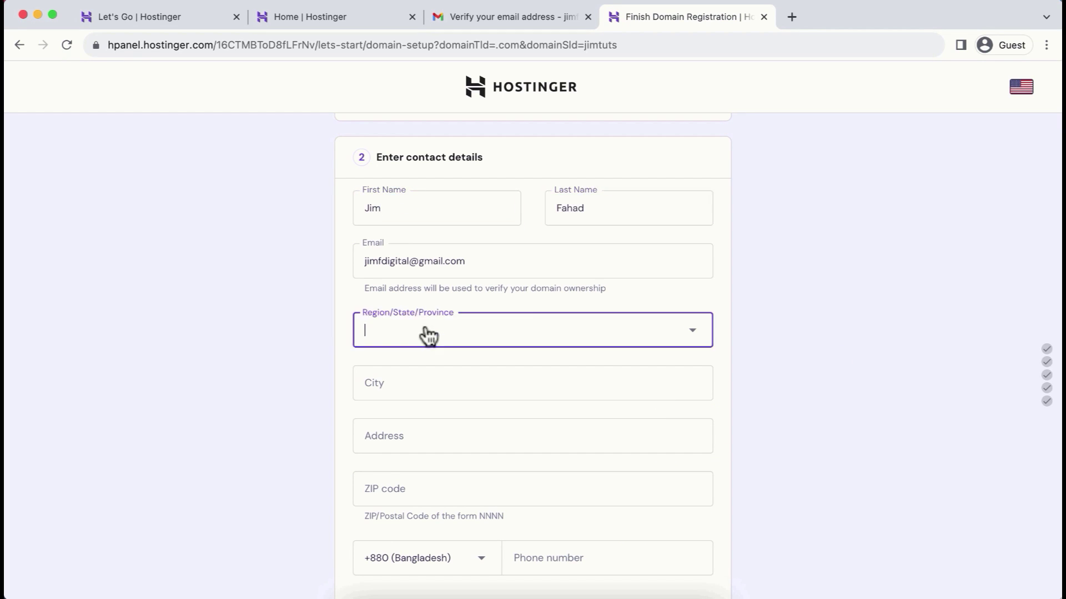
{"action": "left_click", "coordinate": [797, 510]}
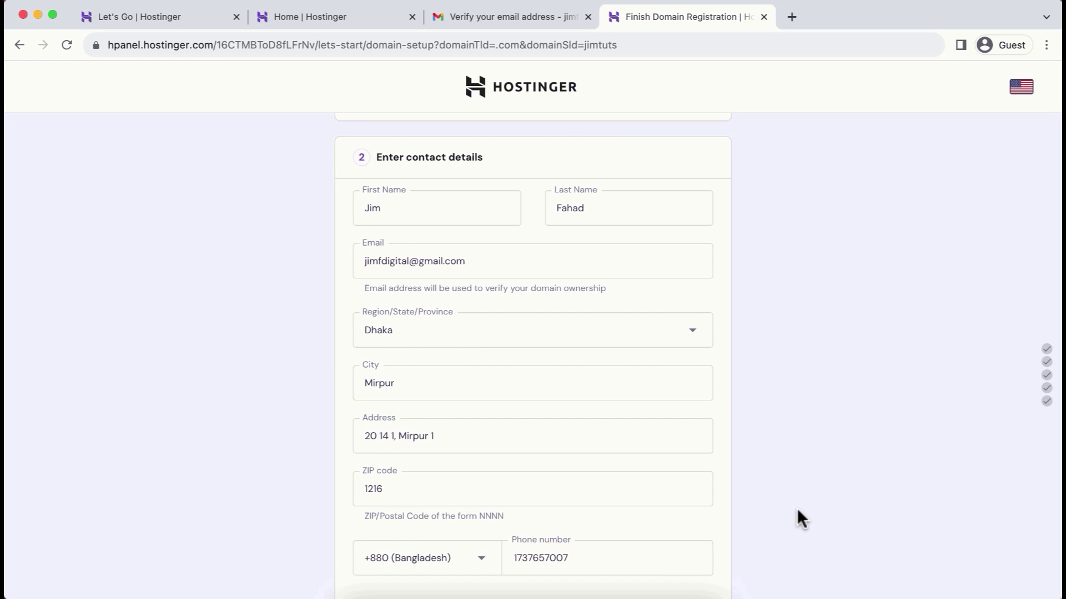
{"action": "scroll", "coordinate": [797, 507], "scroll_direction": "down", "scroll_amount": 3}
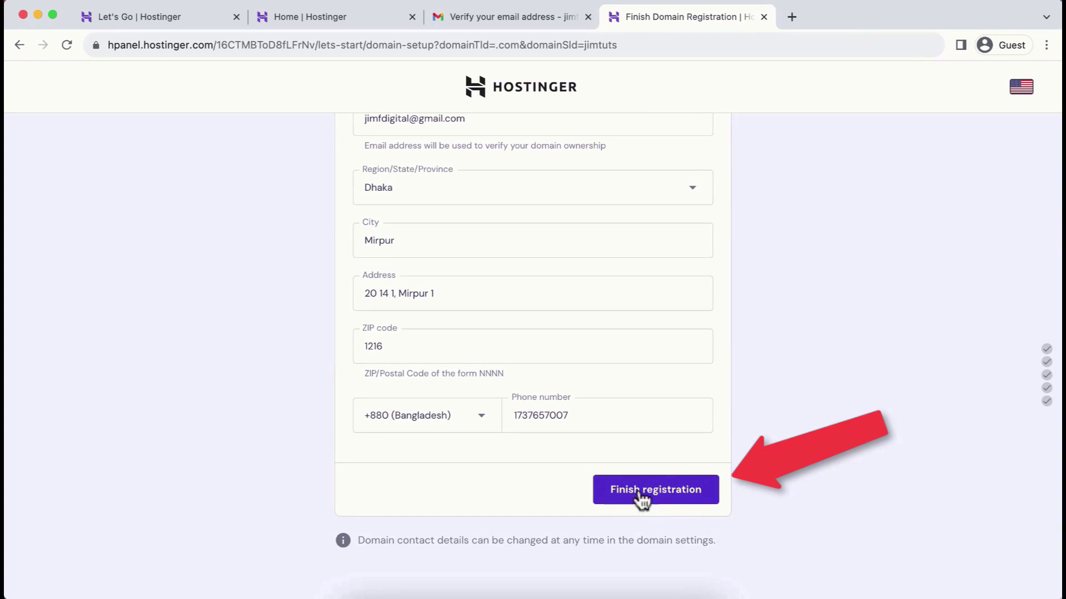
Step: Finish the jimtuts.com registration and site setup, then open its hosting dashboard via Manage Site
{"action": "left_click", "coordinate": [657, 489]}
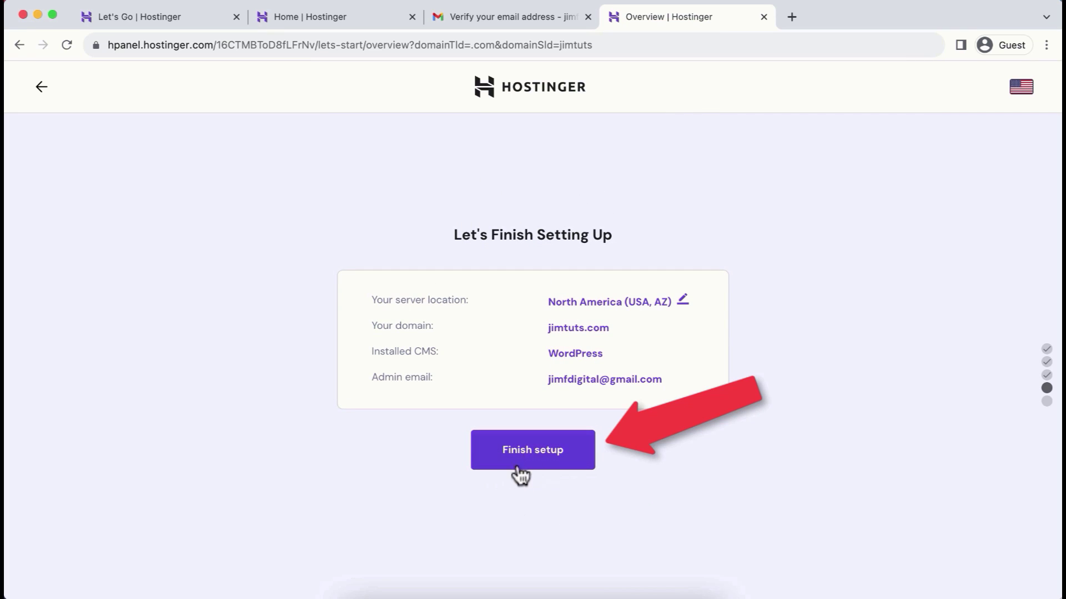
{"action": "left_click", "coordinate": [530, 462]}
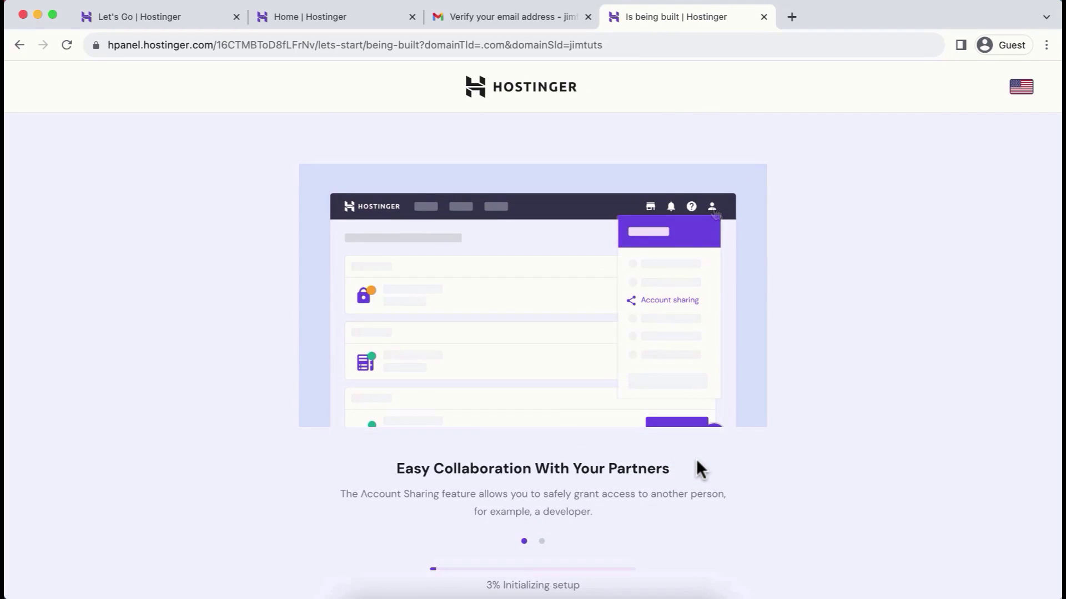
{"action": "scroll", "coordinate": [821, 451], "scroll_direction": "down", "scroll_amount": 1}
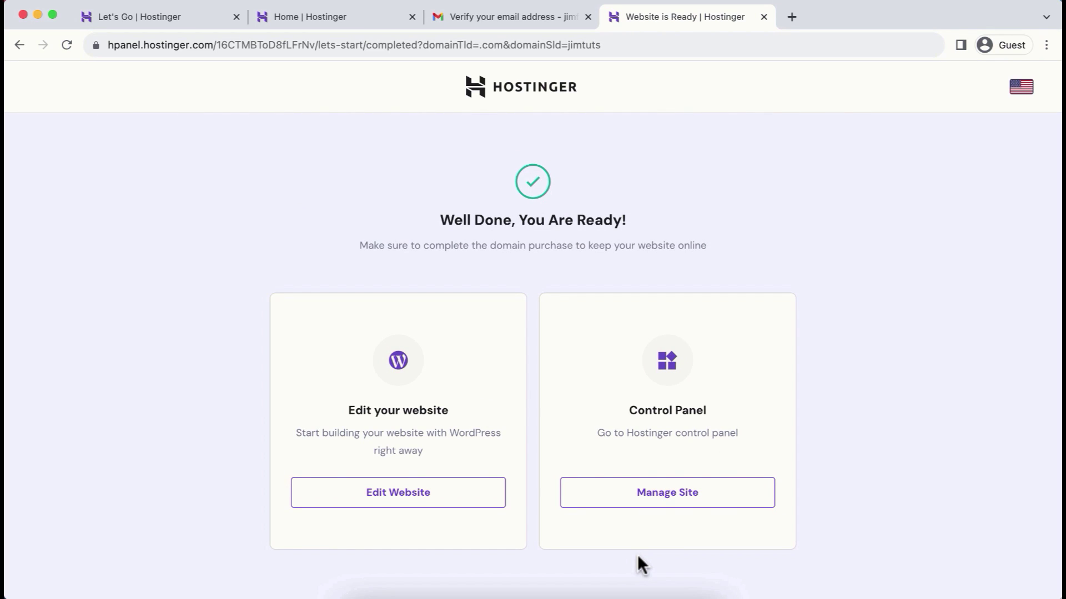
{"action": "scroll", "coordinate": [637, 555], "scroll_direction": "down", "scroll_amount": 1}
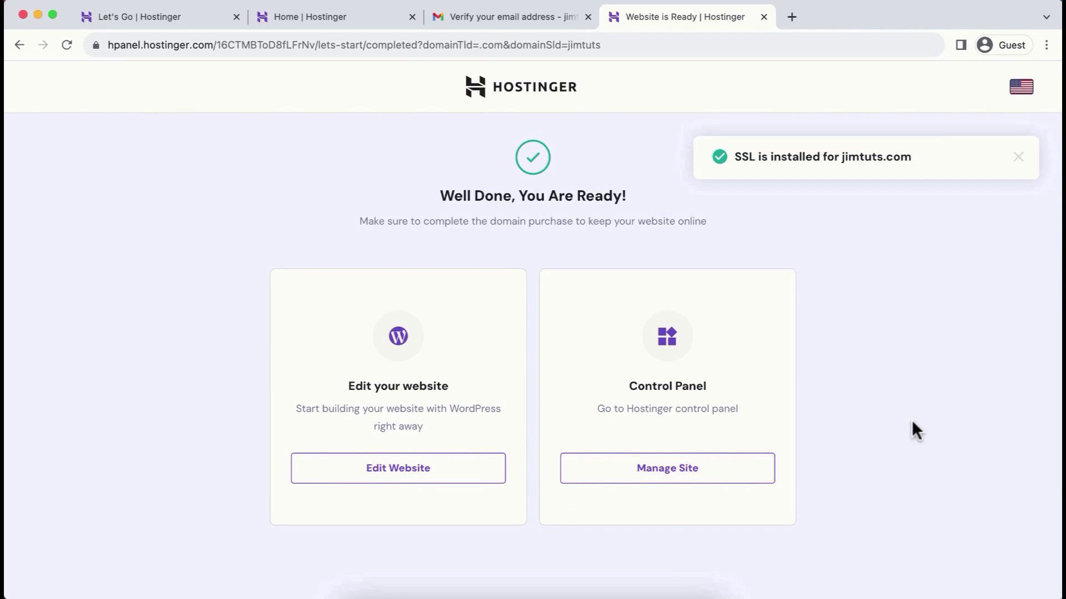
{"action": "left_click", "coordinate": [684, 476]}
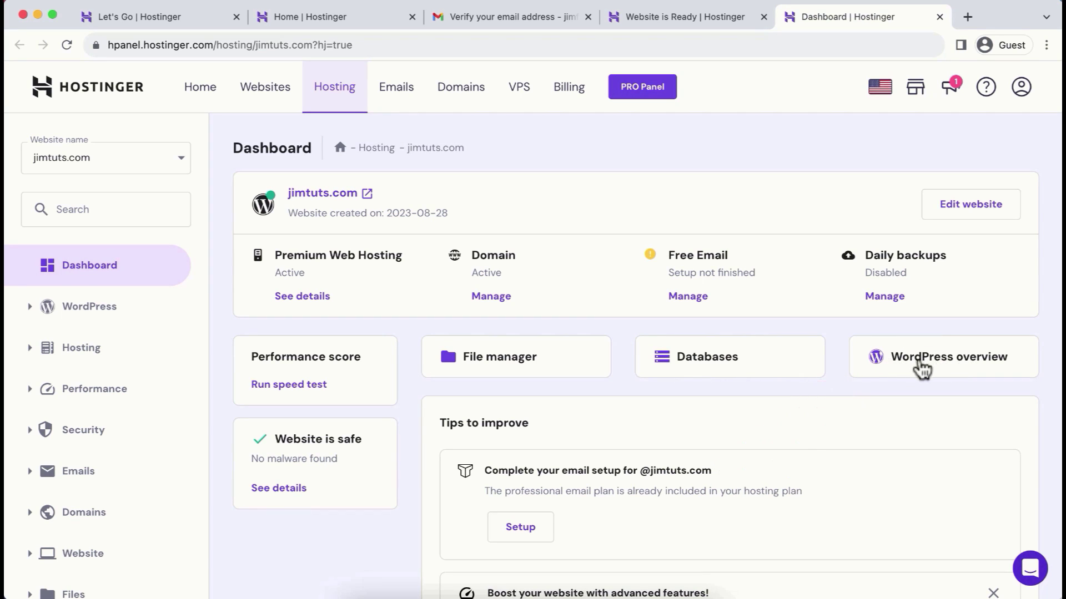
Step: Open the jimtuts.com WordPress overview card and enter WordPress Admin through Edit Website
{"action": "left_click", "coordinate": [921, 366]}
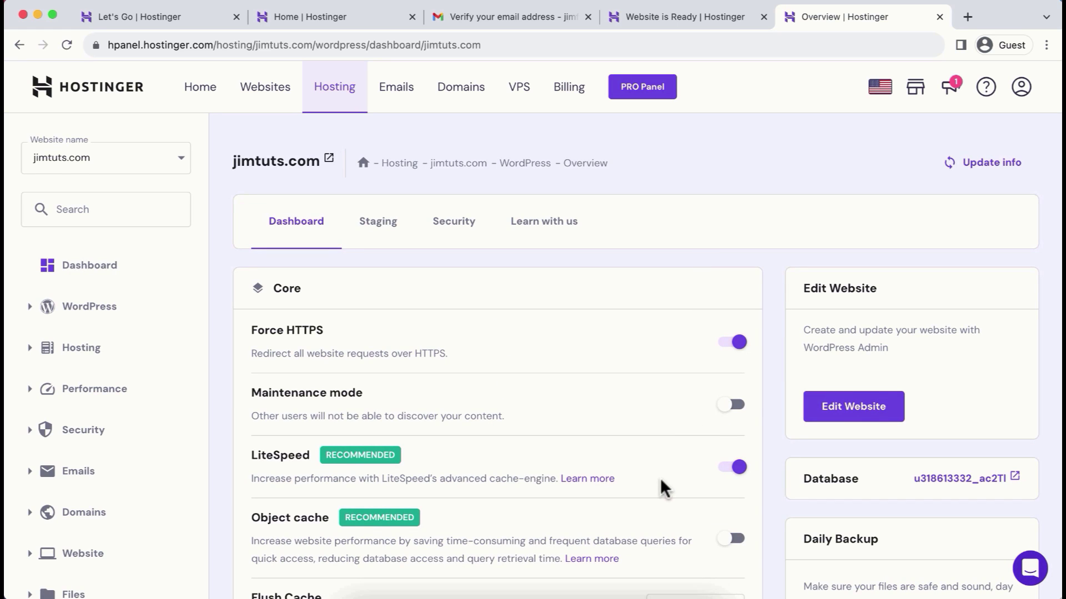
{"action": "scroll", "coordinate": [665, 488], "scroll_direction": "down", "scroll_amount": 3}
{"action": "scroll", "coordinate": [665, 489], "scroll_direction": "up", "scroll_amount": 2}
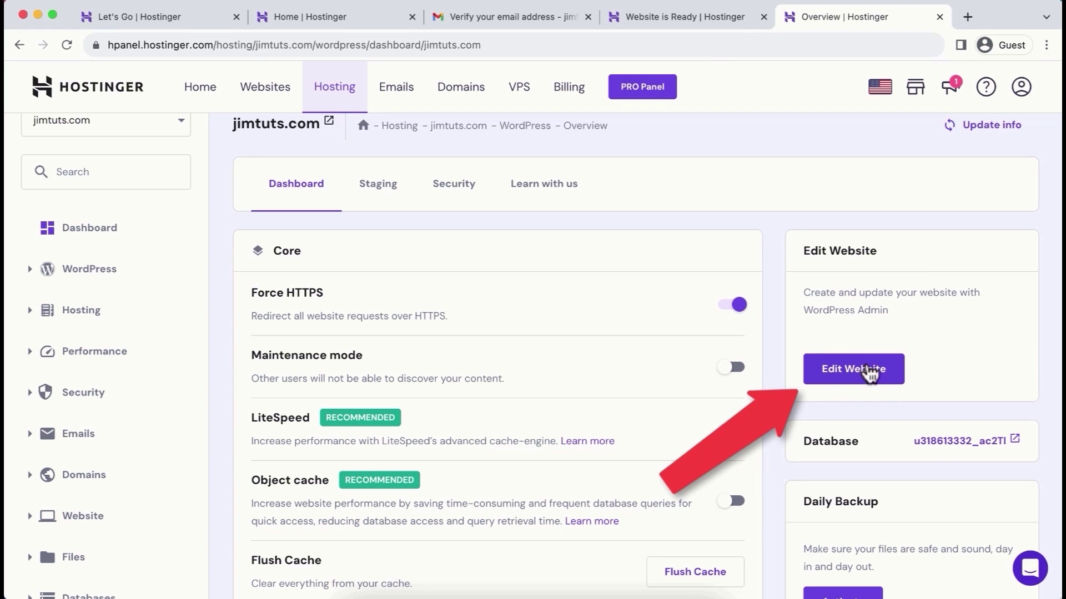
{"action": "left_click", "coordinate": [868, 373]}
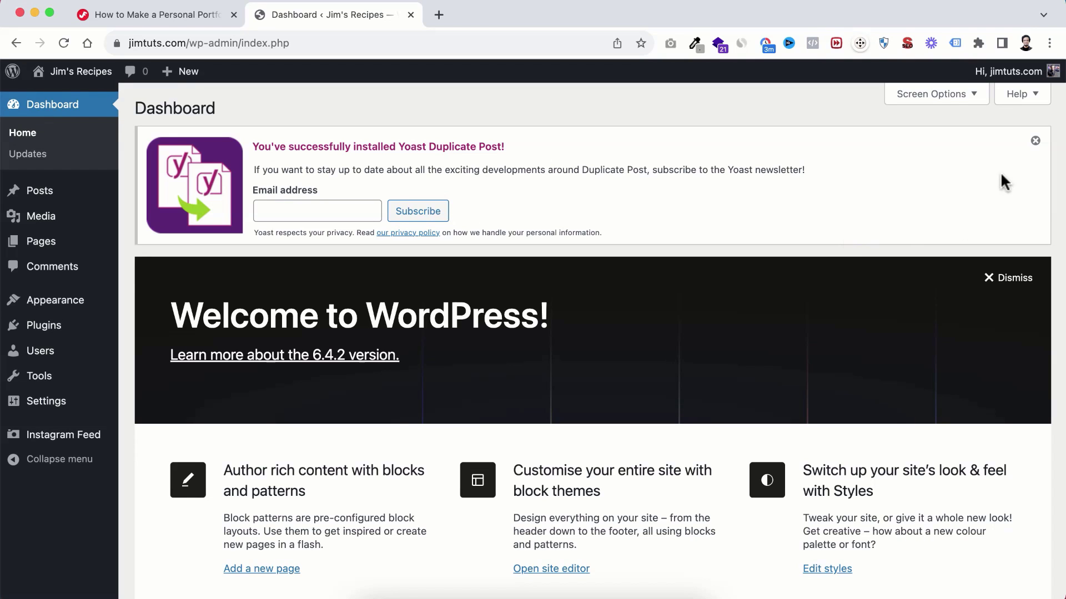
Step: Dismiss the Yoast Duplicate Post and Welcome notices and collapse the Site Health, At a Glance and Activity widgets
{"action": "left_click", "coordinate": [1035, 141]}
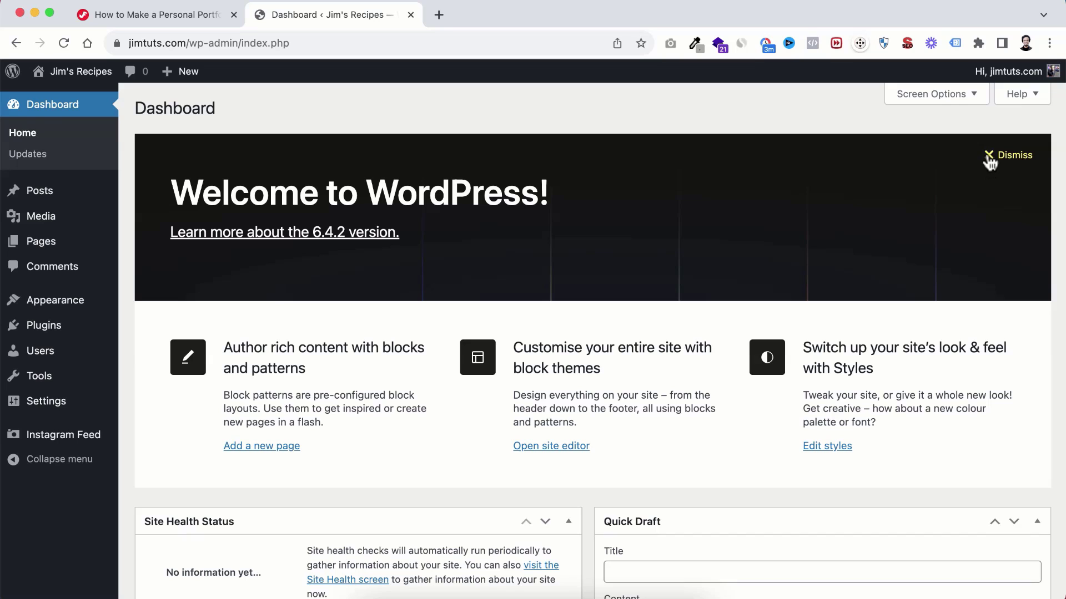
{"action": "left_click", "coordinate": [989, 155]}
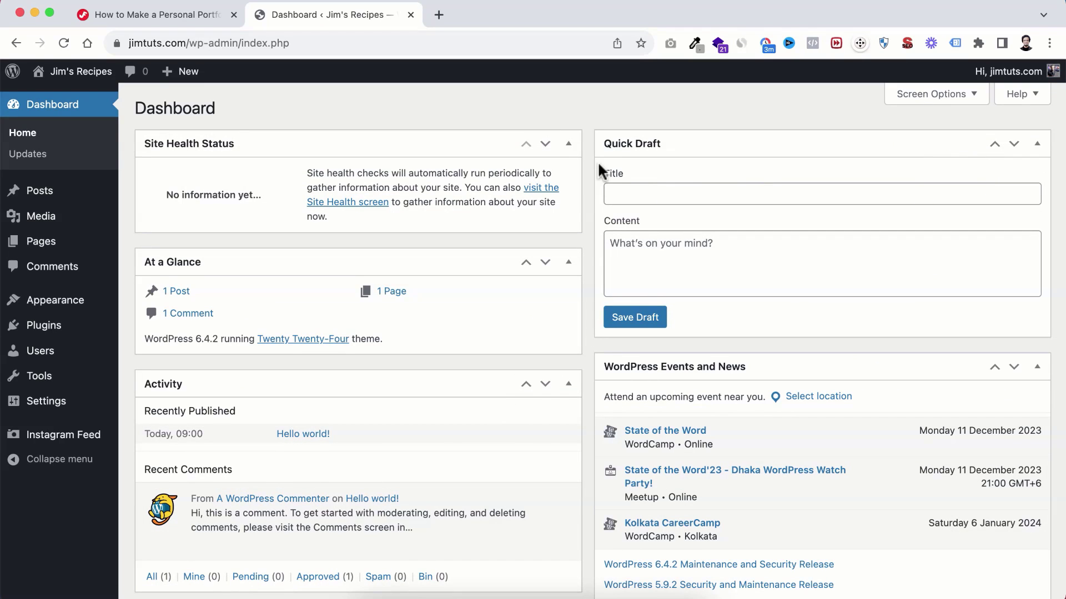
{"action": "left_click", "coordinate": [568, 144]}
{"action": "left_click", "coordinate": [568, 188]}
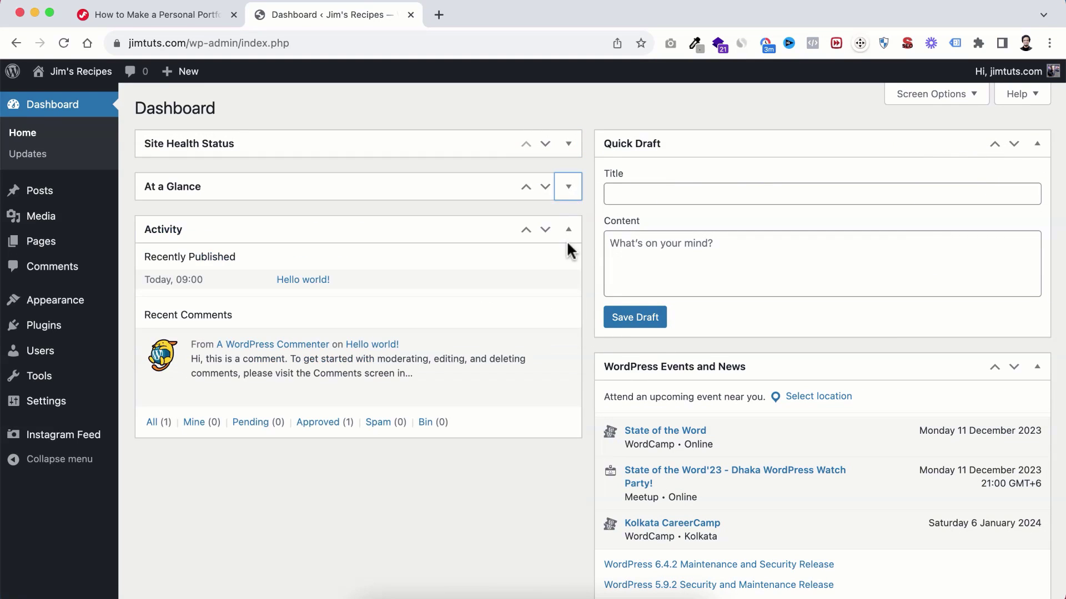
{"action": "left_click", "coordinate": [568, 229]}
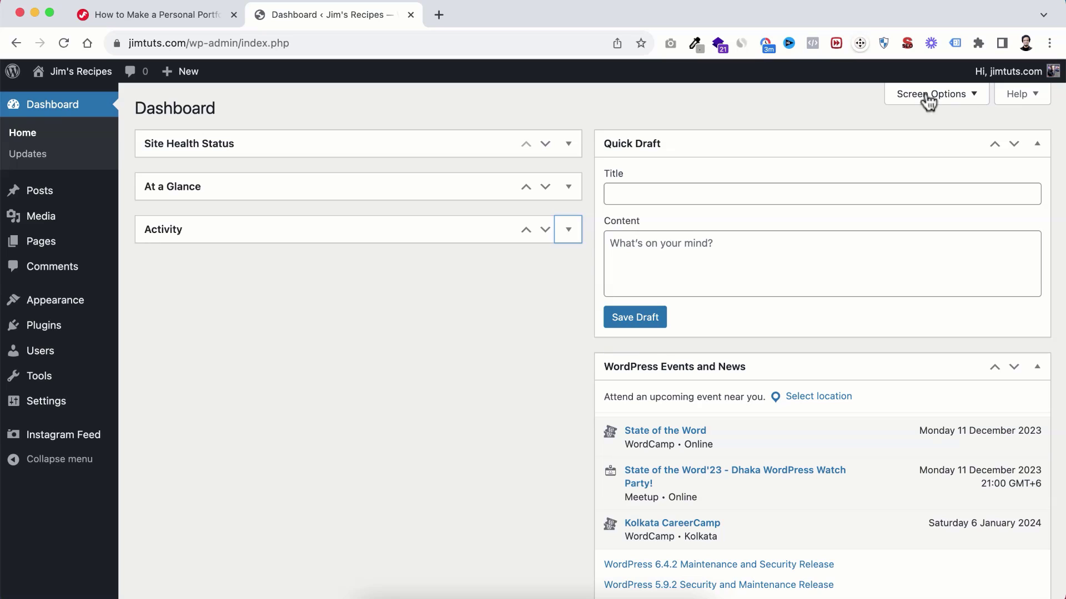
Step: Untick all five dashboard widgets in Screen Options, then go to Plugins > Installed Plugins
{"action": "left_click", "coordinate": [947, 96]}
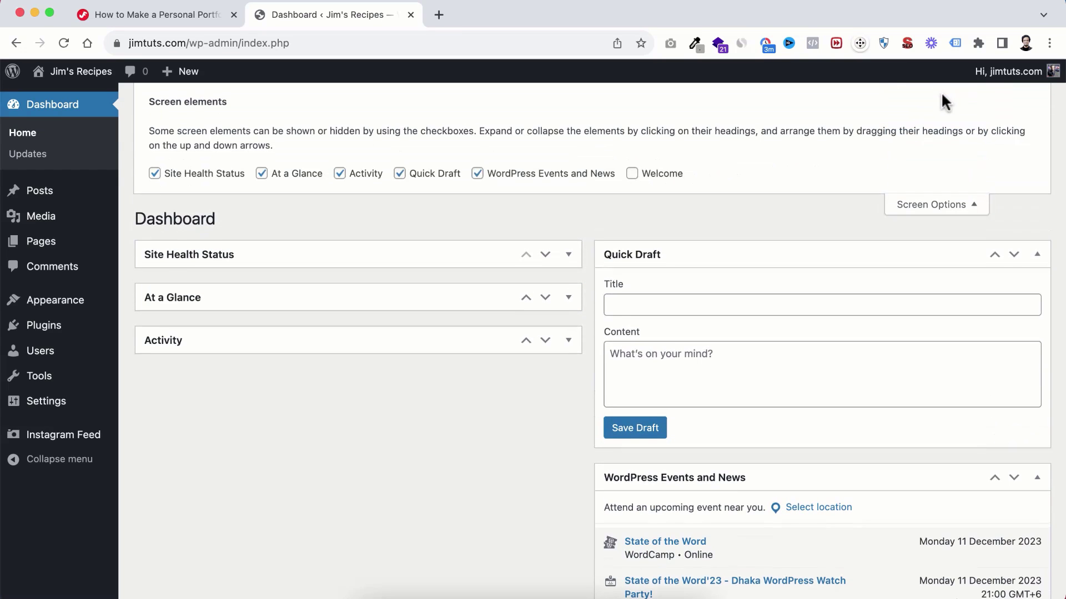
{"action": "left_click", "coordinate": [174, 177]}
{"action": "left_click", "coordinate": [285, 176]}
{"action": "left_click", "coordinate": [362, 175]}
{"action": "left_click", "coordinate": [439, 176]}
{"action": "left_click", "coordinate": [478, 173]}
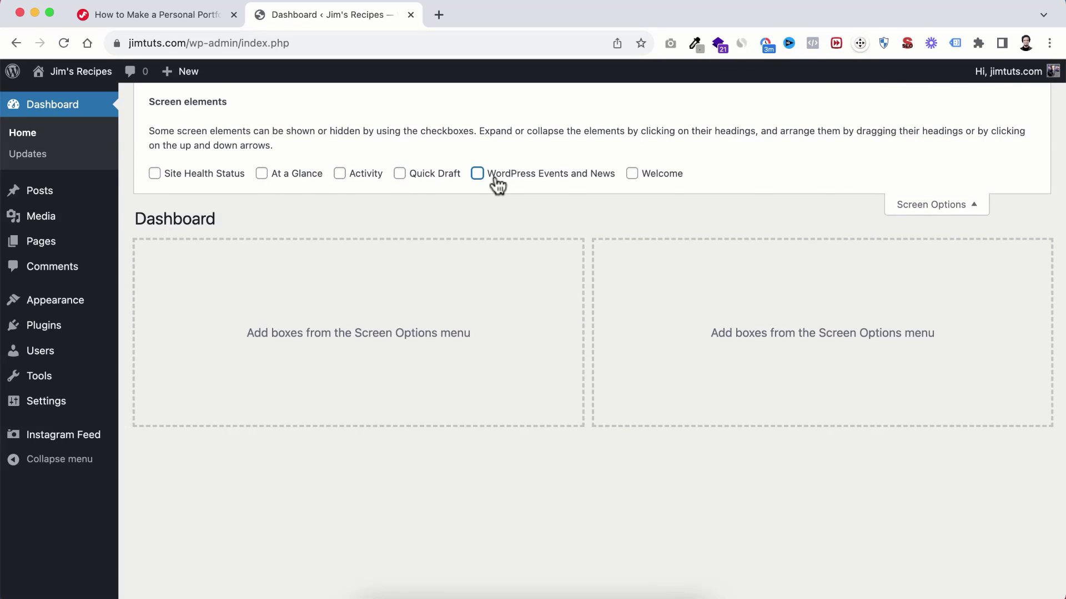
{"action": "left_click", "coordinate": [939, 206]}
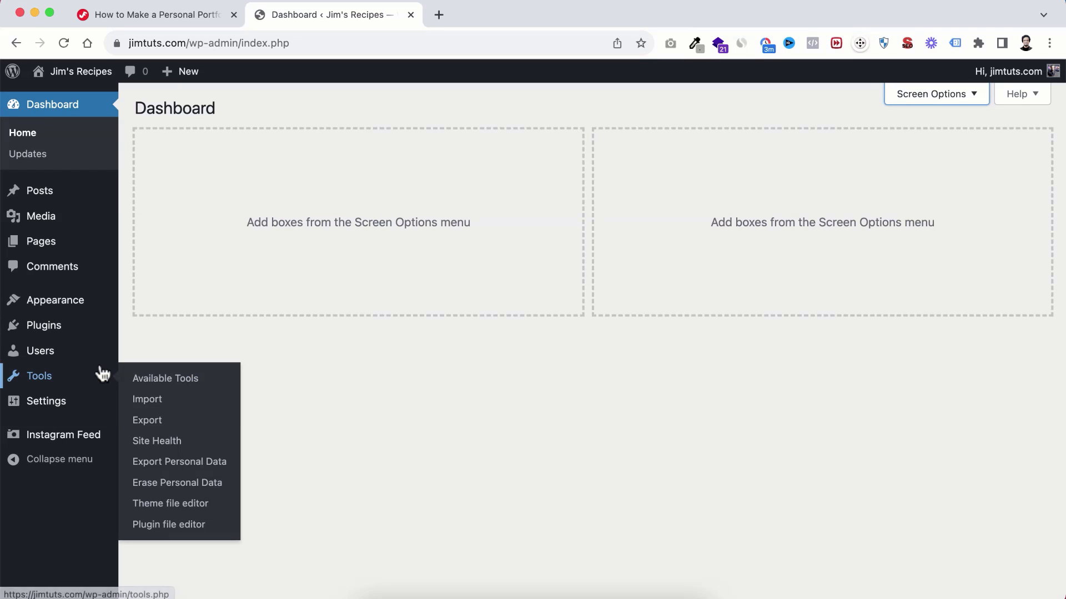
{"action": "mouse_move", "coordinate": [32, 332]}
{"action": "left_click", "coordinate": [175, 335]}
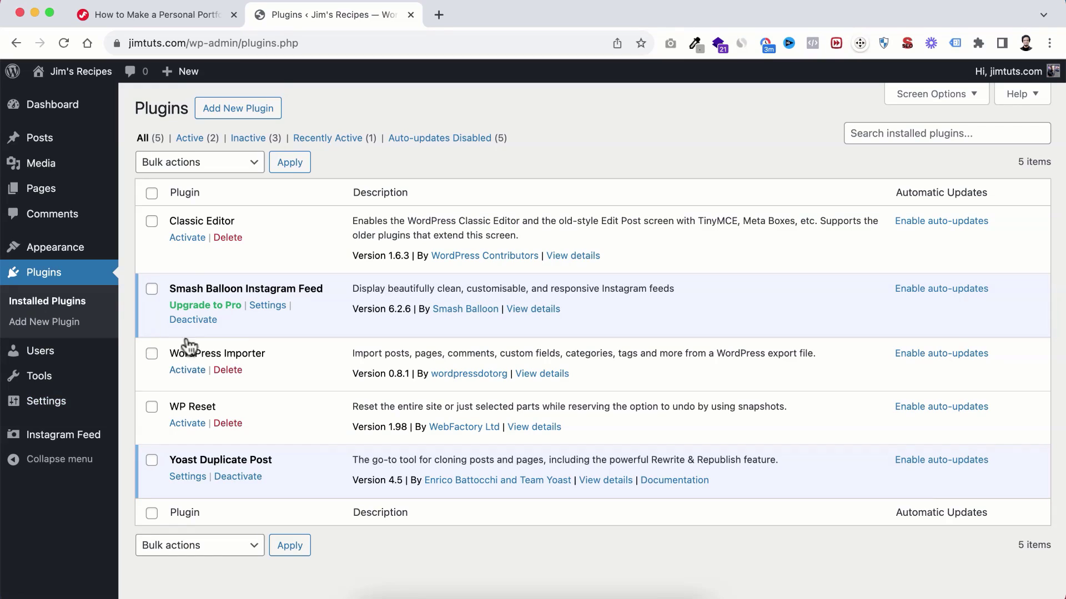
Step: Deactivate all five plugins with the Bulk actions Deactivate option
{"action": "left_click", "coordinate": [151, 222]}
{"action": "left_click", "coordinate": [151, 289]}
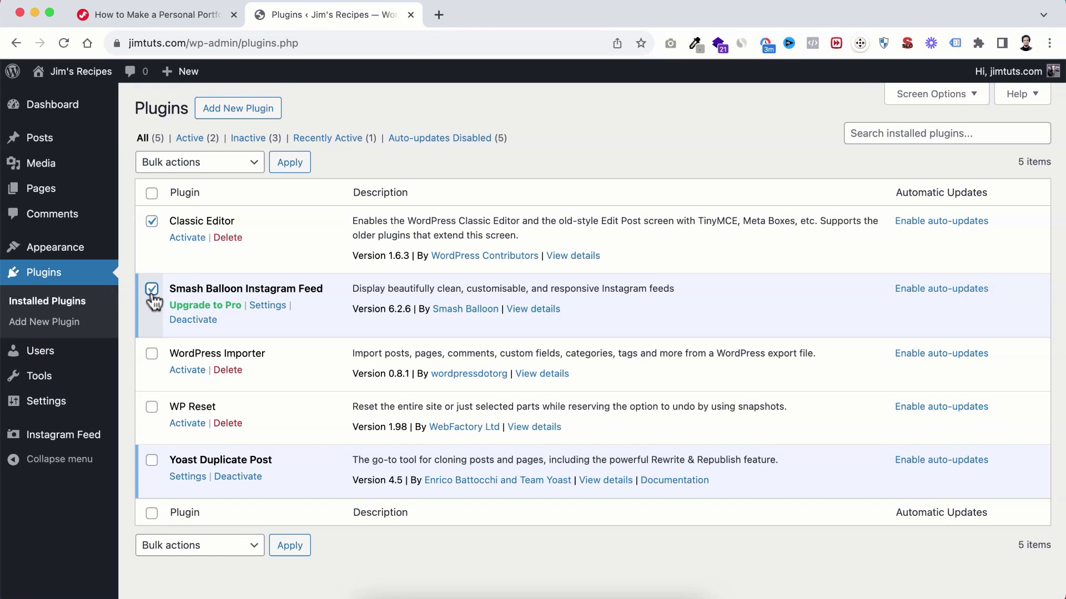
{"action": "left_click", "coordinate": [153, 195]}
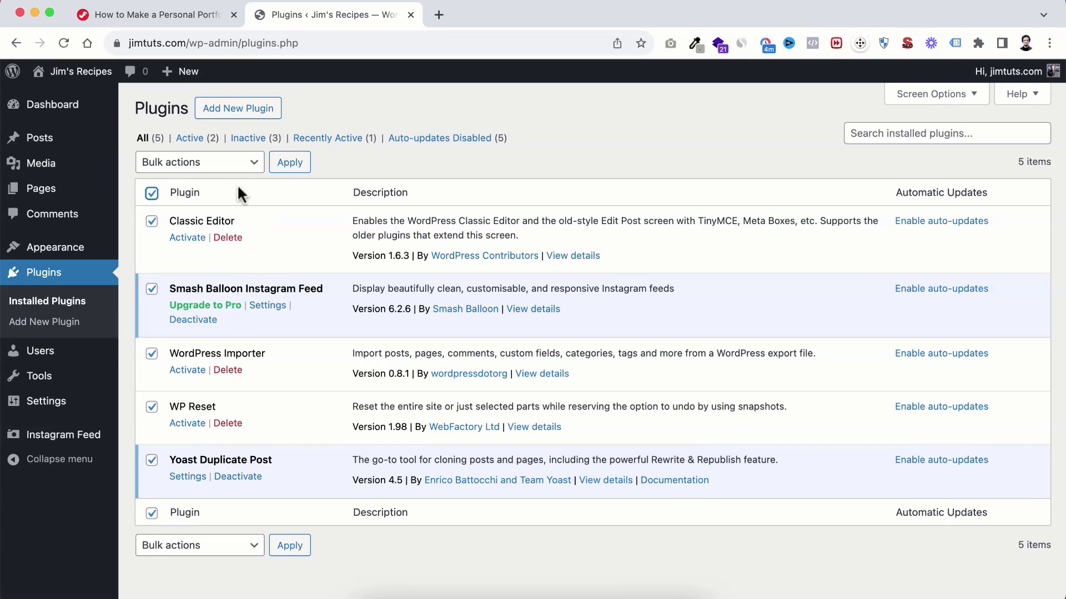
{"action": "left_click", "coordinate": [202, 162]}
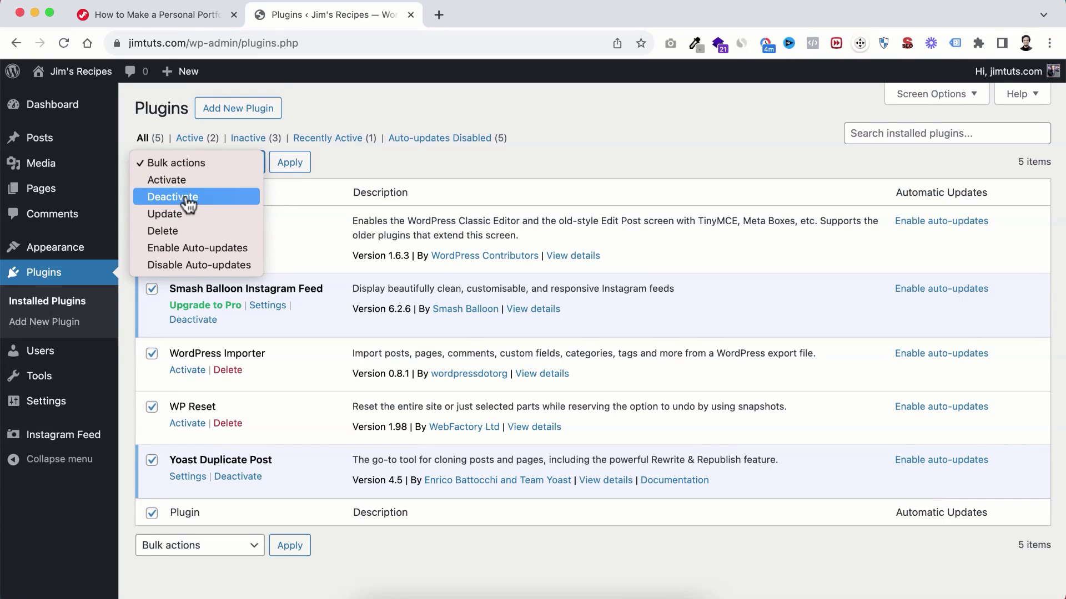
{"action": "left_click", "coordinate": [188, 200]}
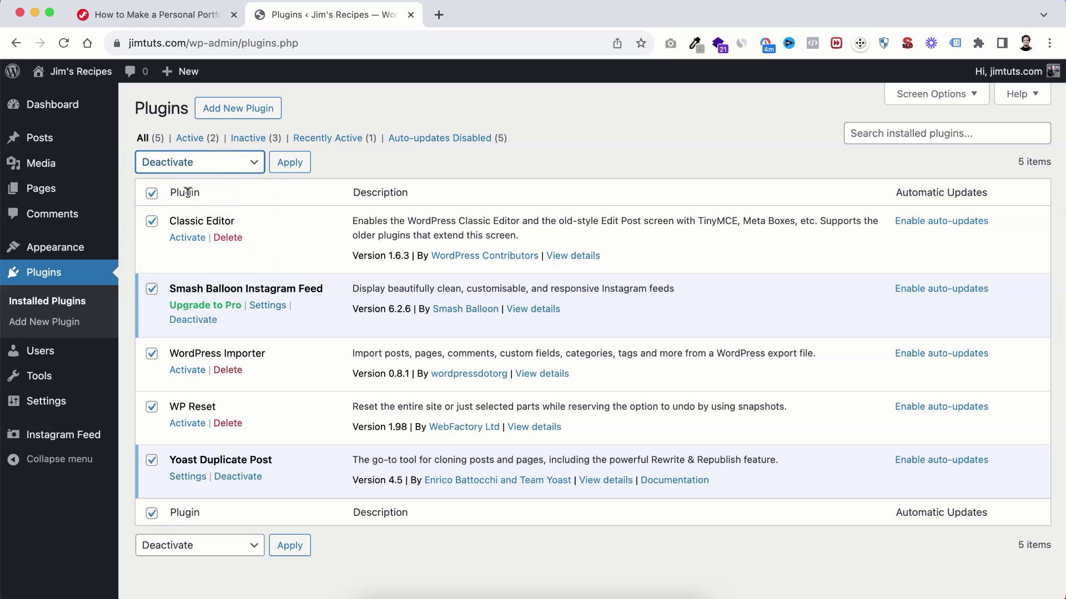
{"action": "left_click", "coordinate": [294, 165]}
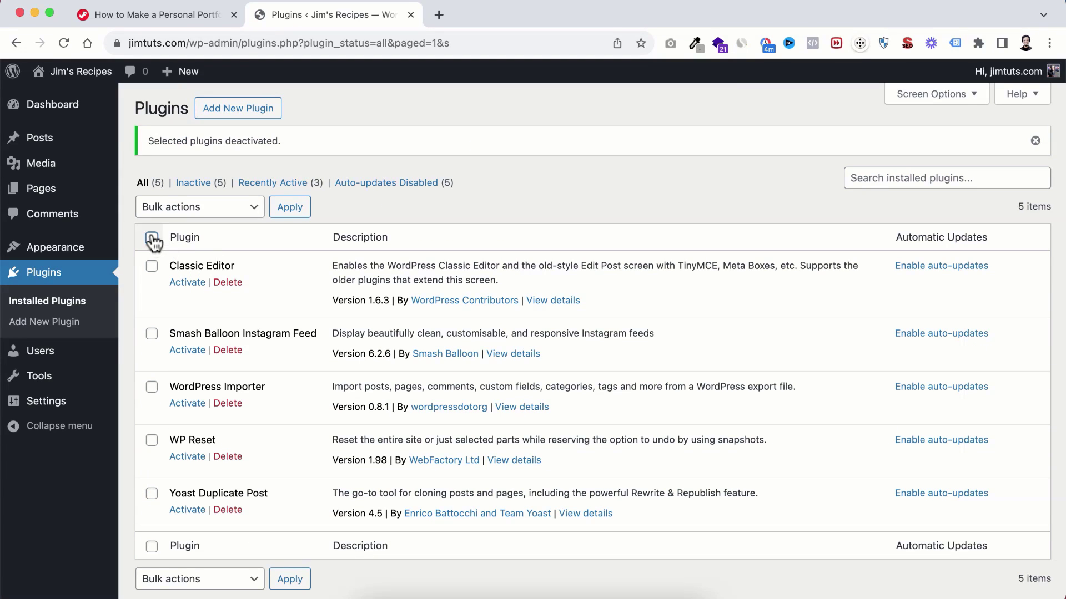
Step: Delete all five deactivated plugins via Bulk actions > Delete and confirm
{"action": "left_click", "coordinate": [152, 239]}
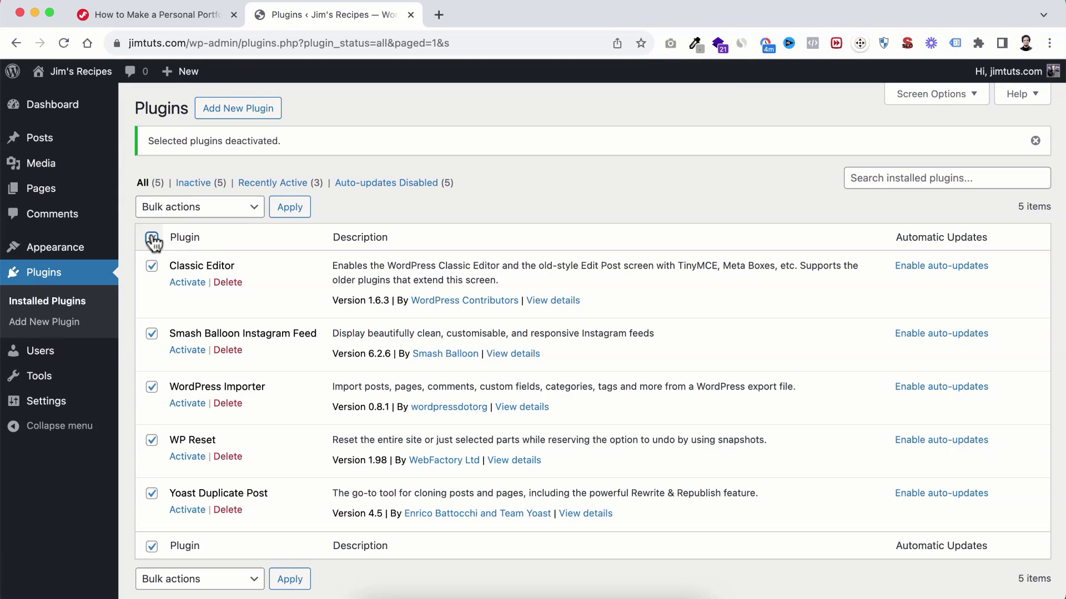
{"action": "left_click", "coordinate": [198, 208]}
{"action": "left_click", "coordinate": [166, 276]}
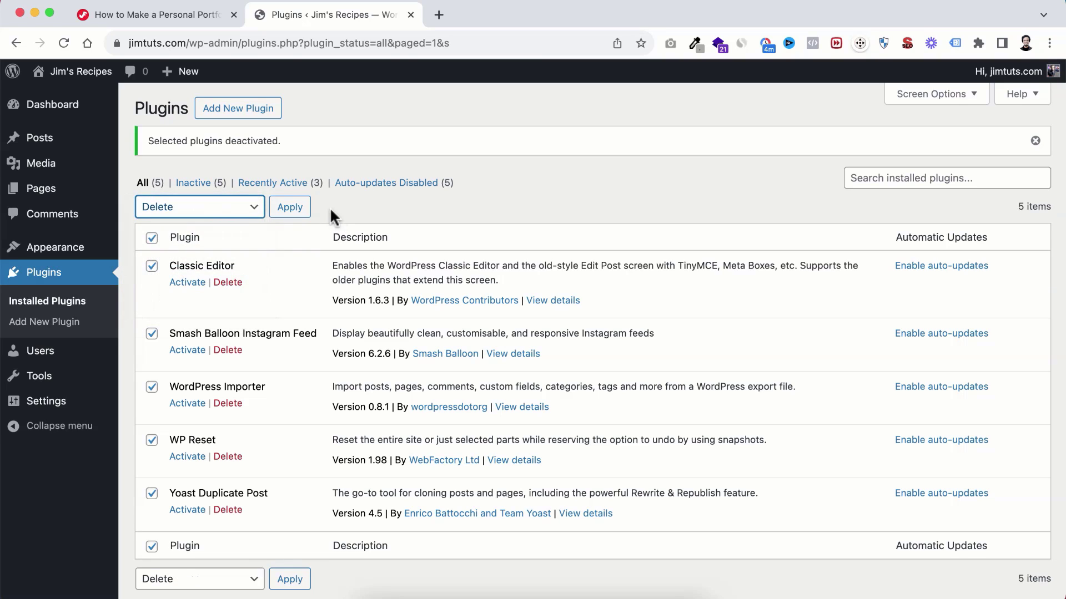
{"action": "left_click", "coordinate": [290, 208]}
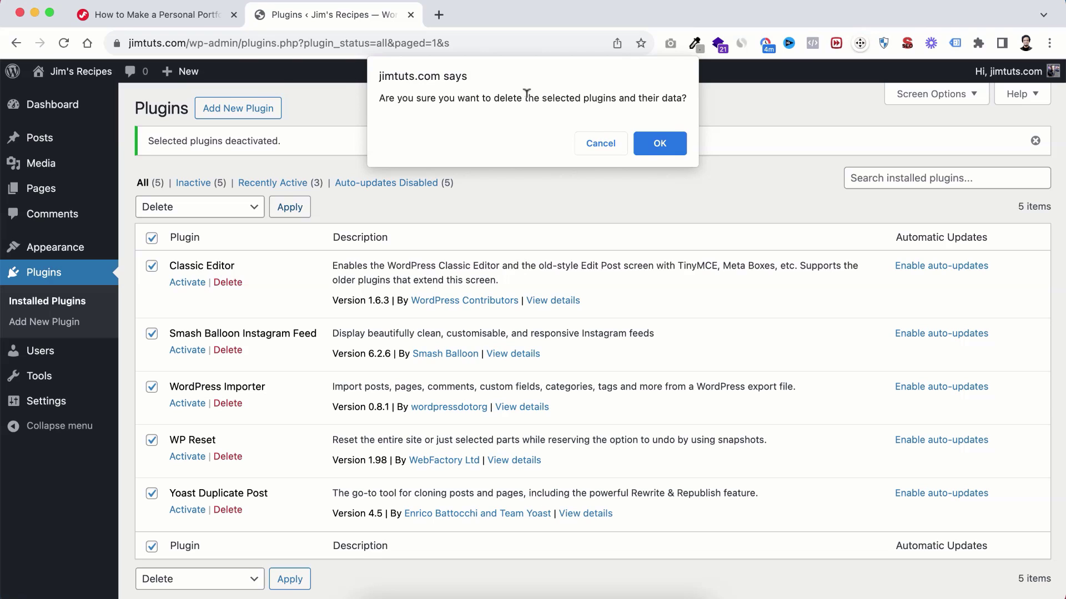
{"action": "left_click", "coordinate": [659, 143]}
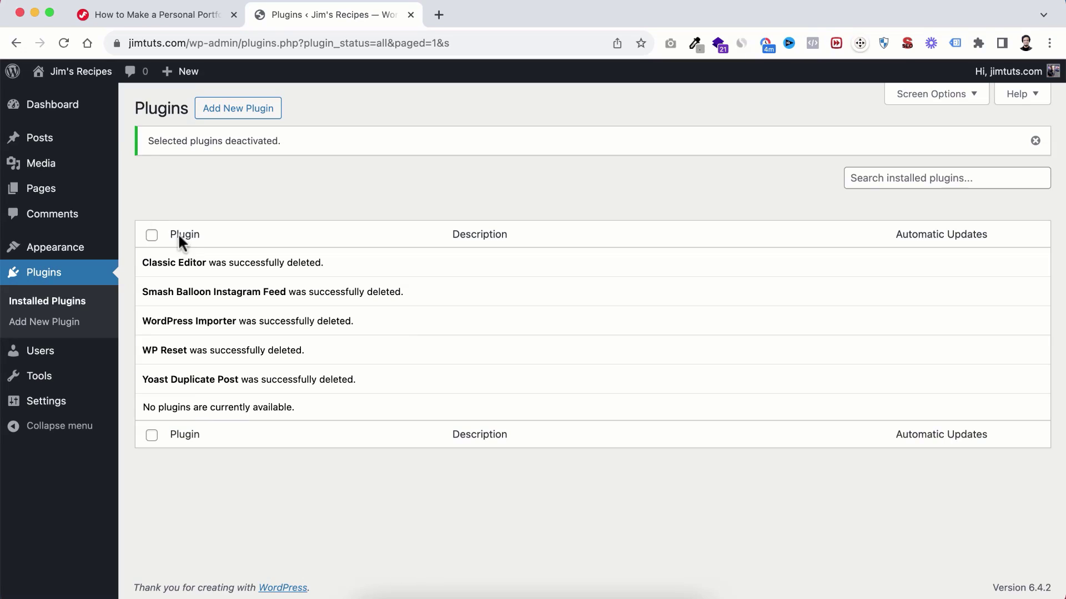
Step: Select Privacy Policy and Sample Page in All Pages and apply Move to Bin
{"action": "mouse_move", "coordinate": [42, 191]}
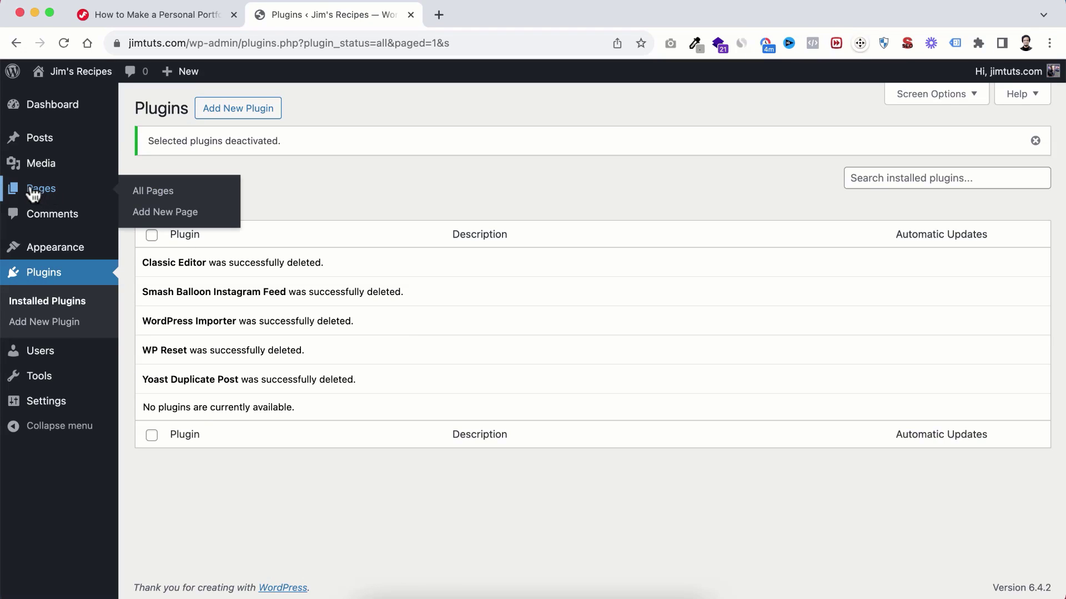
{"action": "left_click", "coordinate": [155, 198]}
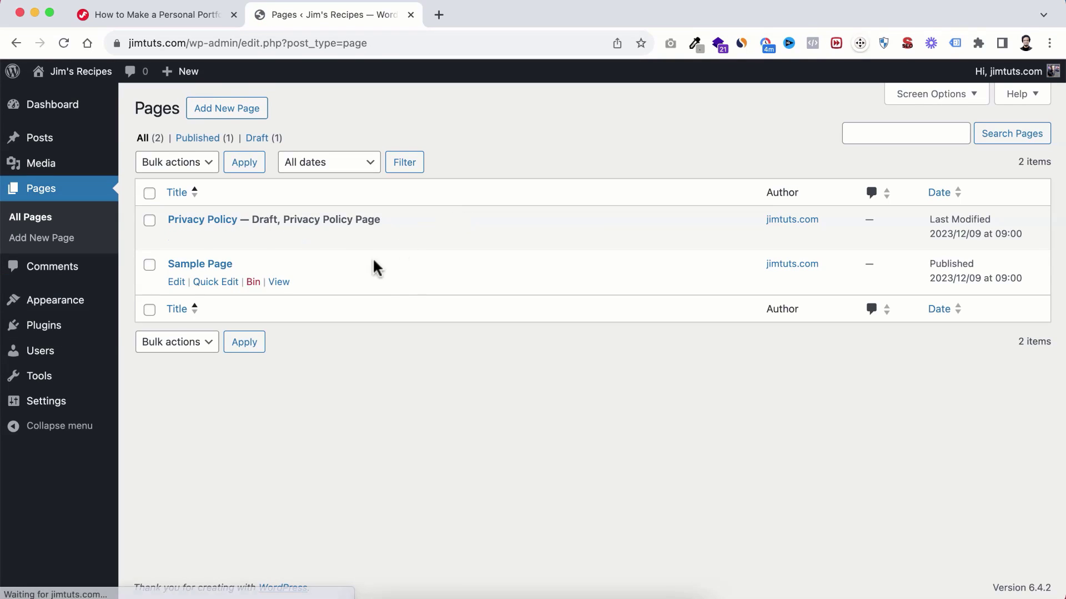
{"action": "mouse_move", "coordinate": [344, 235]}
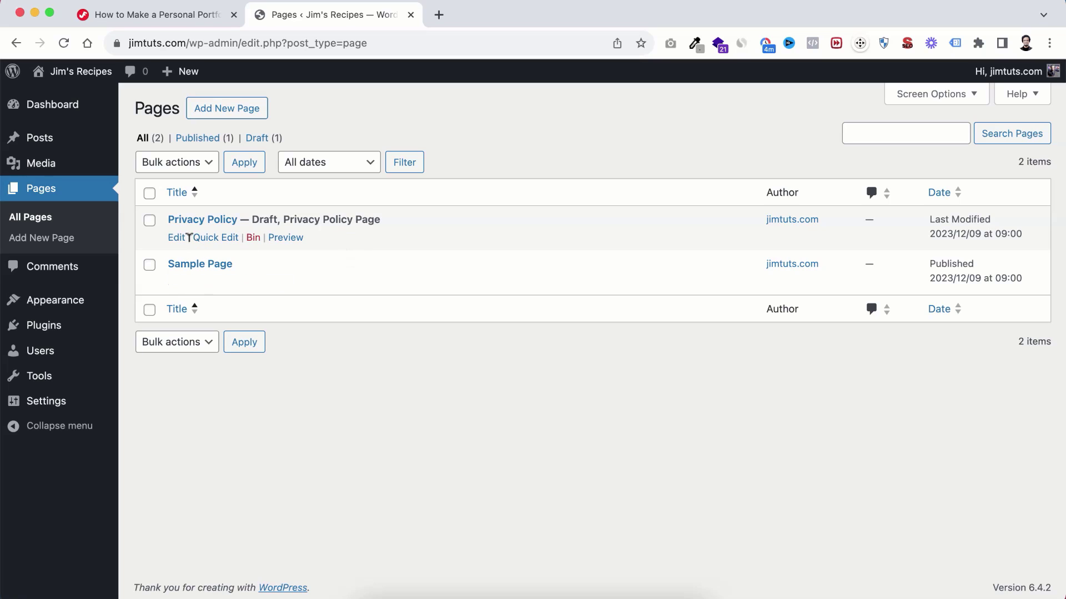
{"action": "left_click", "coordinate": [149, 193]}
{"action": "left_click", "coordinate": [199, 163]}
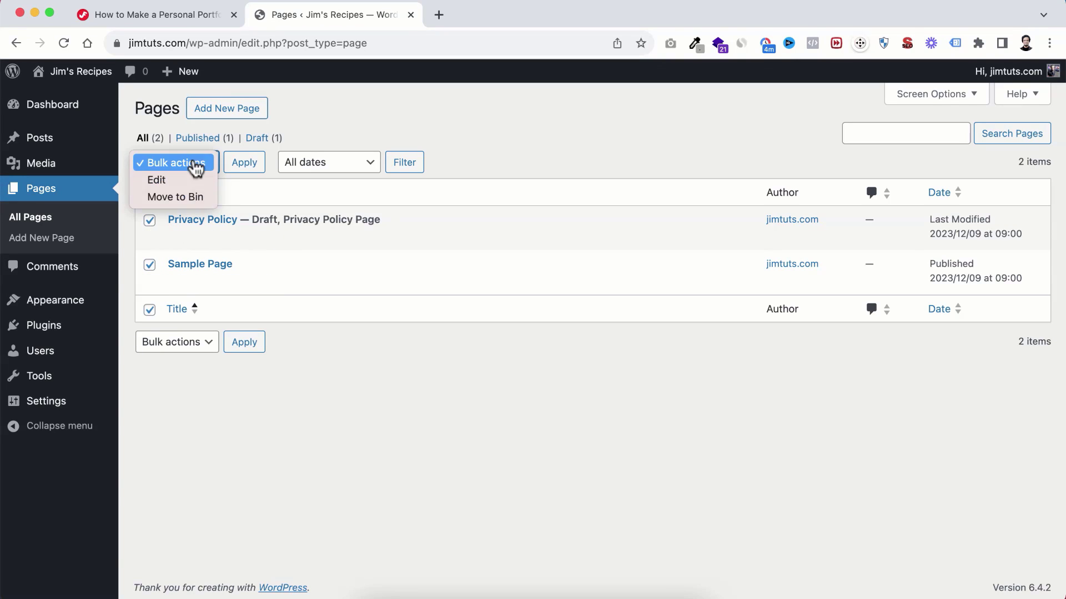
{"action": "left_click", "coordinate": [175, 197]}
{"action": "left_click", "coordinate": [239, 168]}
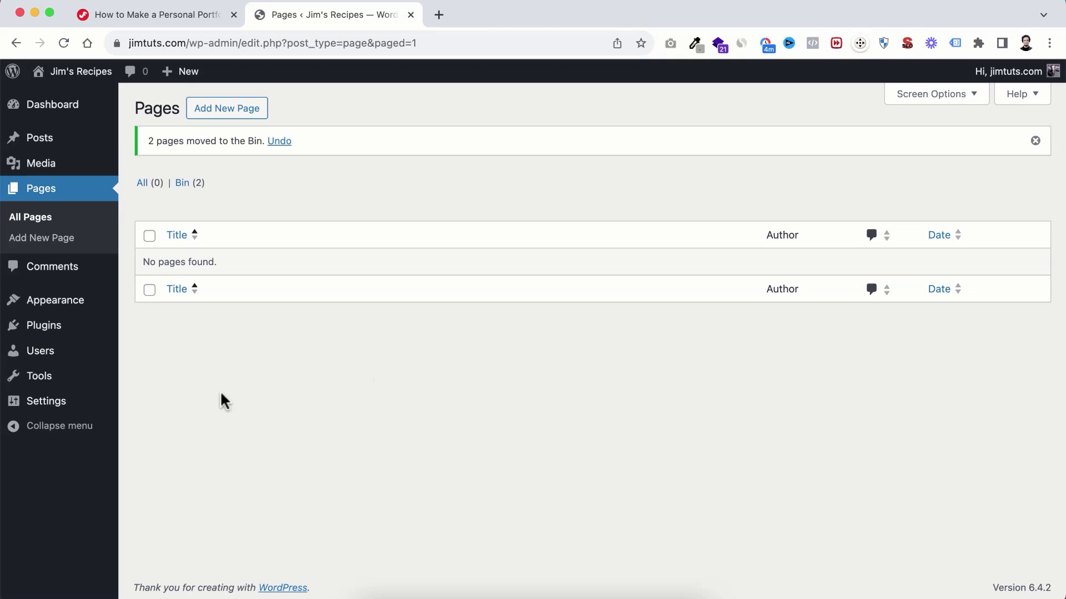
{"action": "mouse_move", "coordinate": [36, 356]}
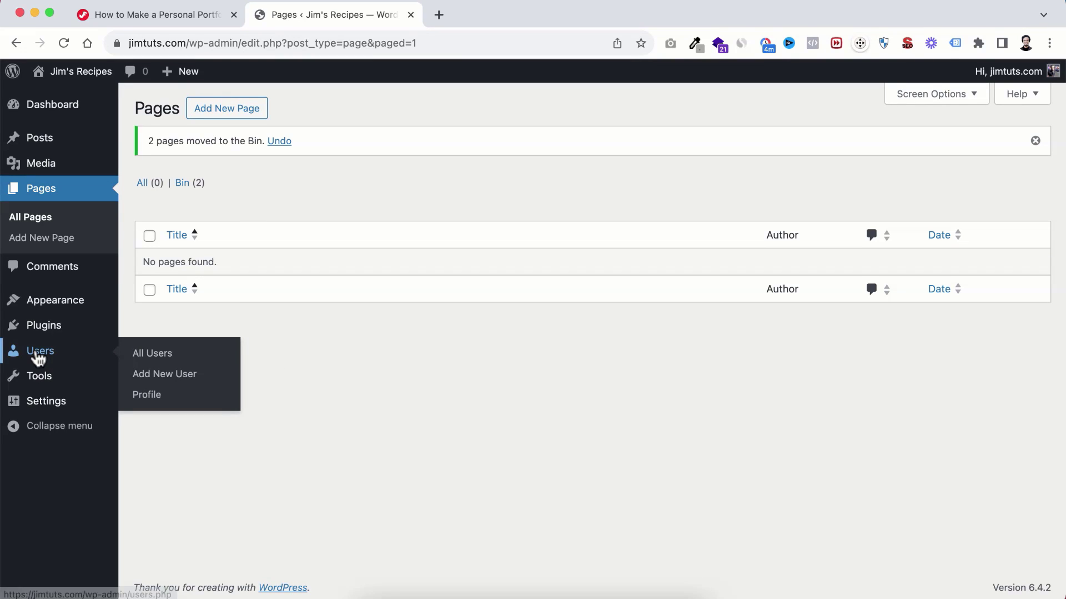
Step: In the profile, preview the Light, Modern and Blue colour schemes, then keep Default
{"action": "left_click", "coordinate": [151, 401]}
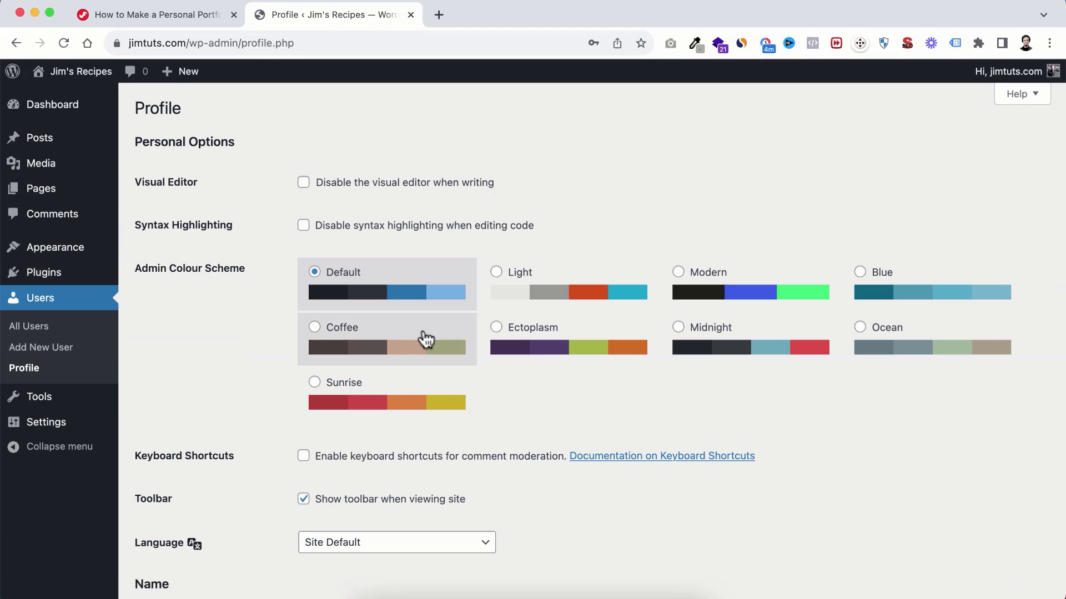
{"action": "left_click", "coordinate": [563, 292]}
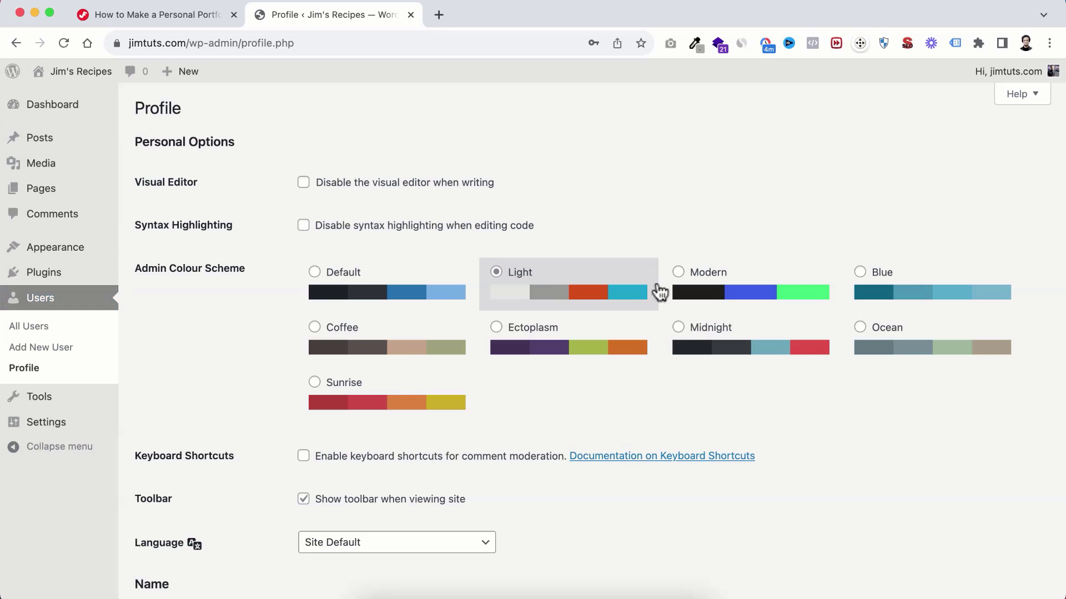
{"action": "left_click", "coordinate": [716, 286]}
{"action": "left_click", "coordinate": [913, 296]}
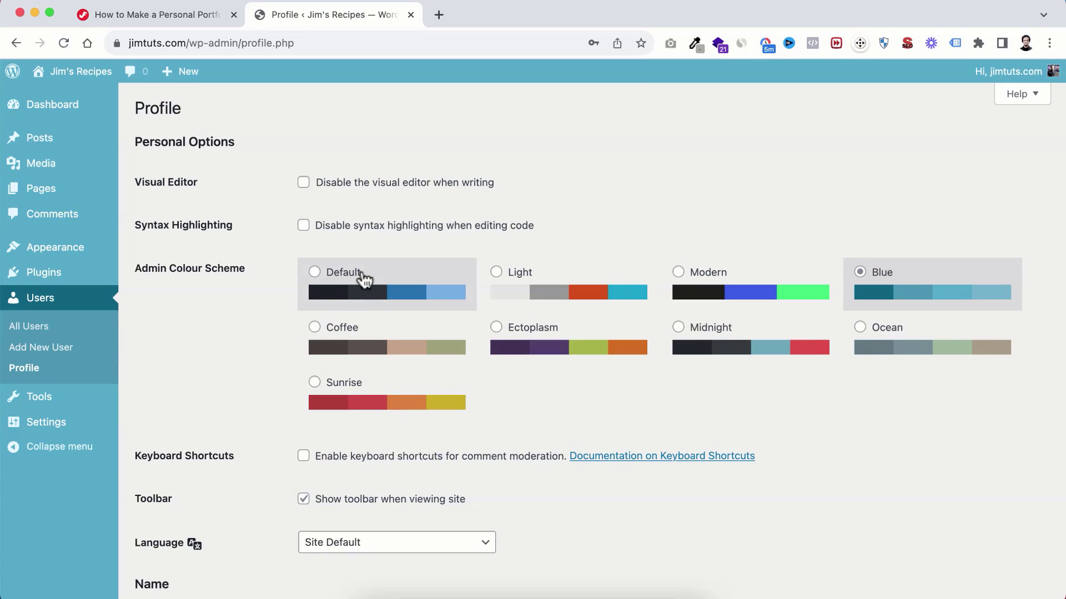
{"action": "left_click", "coordinate": [364, 294]}
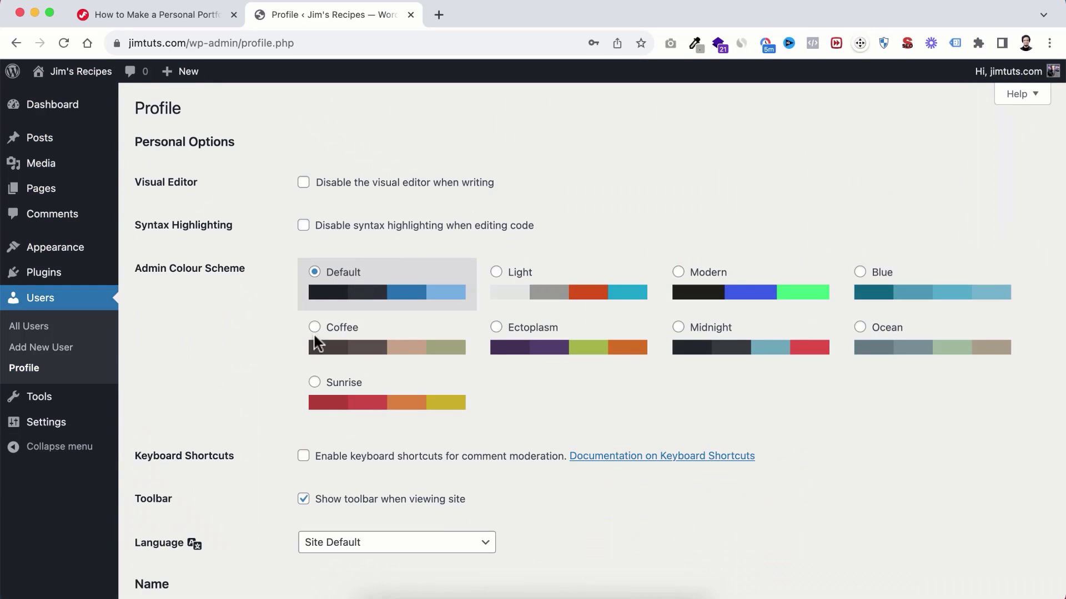
{"action": "scroll", "coordinate": [267, 452], "scroll_direction": "down", "scroll_amount": 7}
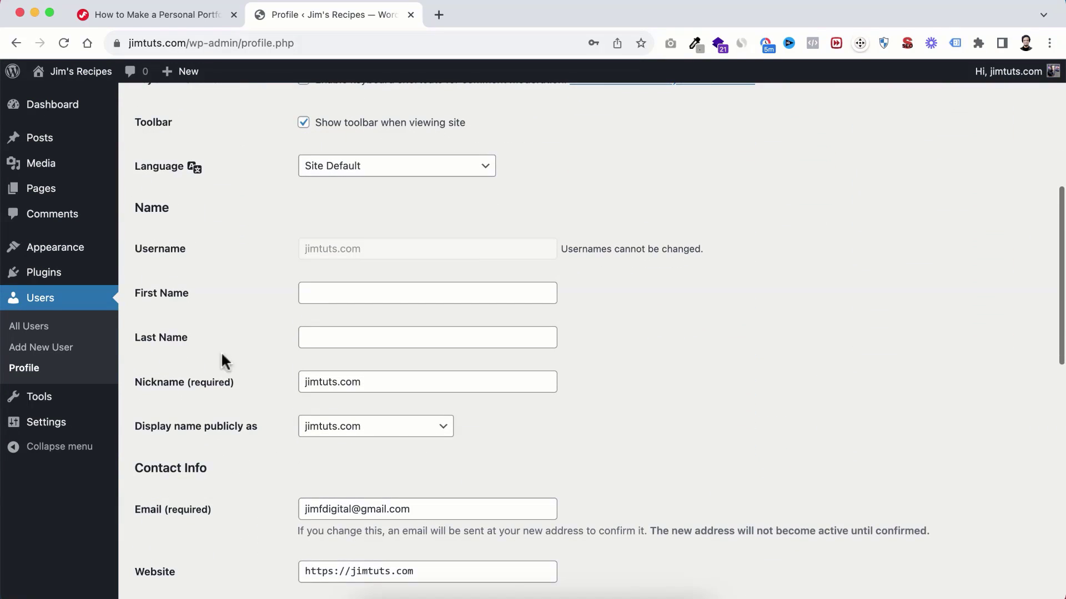
Step: Enter the user's first and last name and replace the nickname with the full name
{"action": "left_click", "coordinate": [333, 291]}
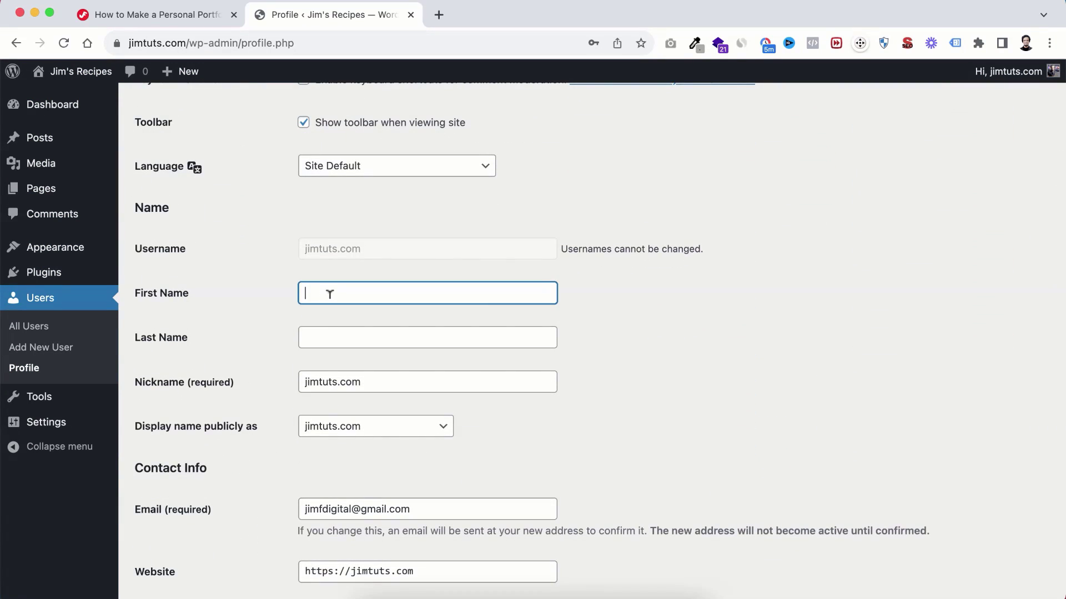
{"action": "type", "text": "Jim"}
{"action": "key", "text": "Tab"}
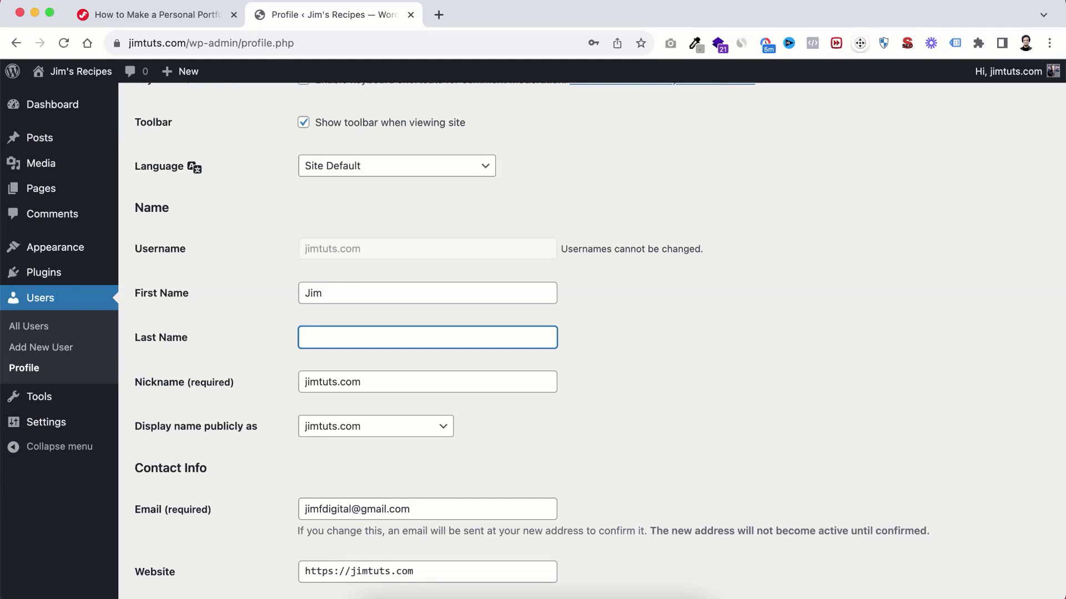
{"action": "type", "text": "Fahad"}
{"action": "left_click", "coordinate": [371, 375]}
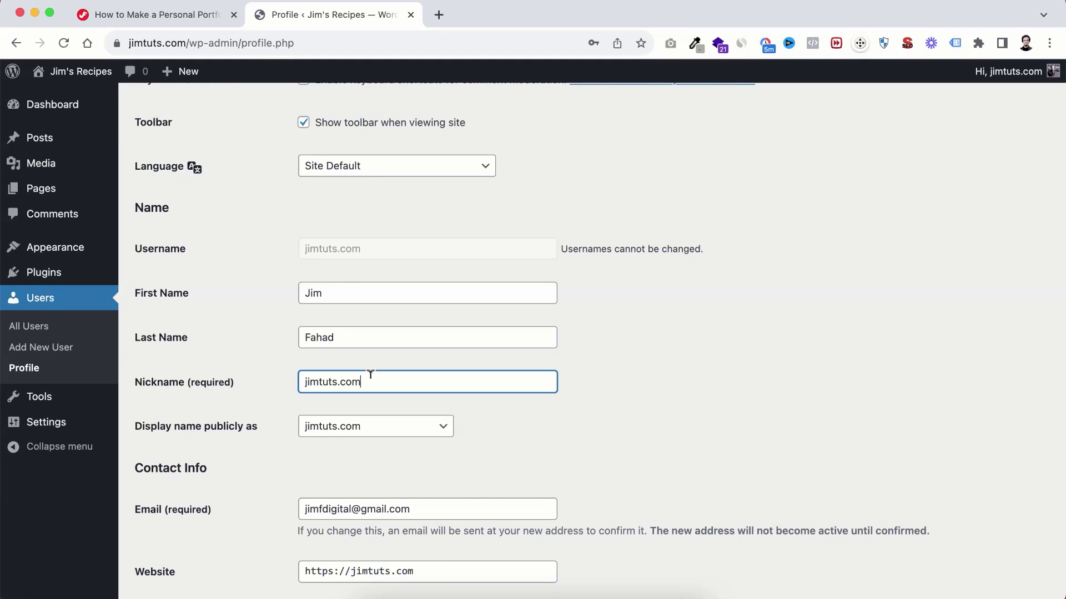
{"action": "key", "text": "super+a"}
{"action": "type", "text": "Jim Fahad"}
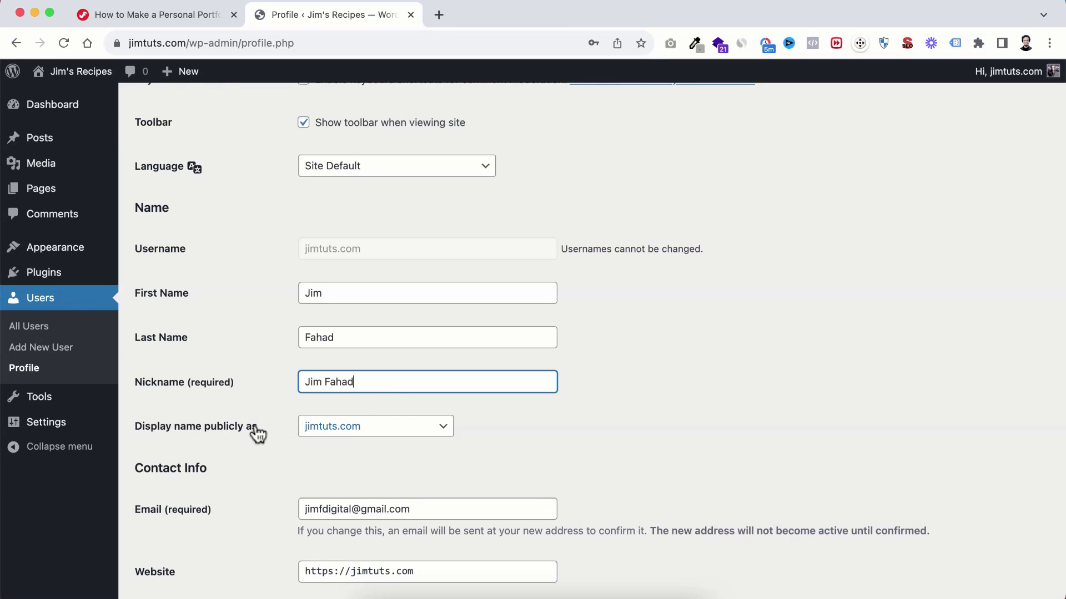
Step: Choose the full name under Display name publicly as
{"action": "left_click", "coordinate": [351, 428]}
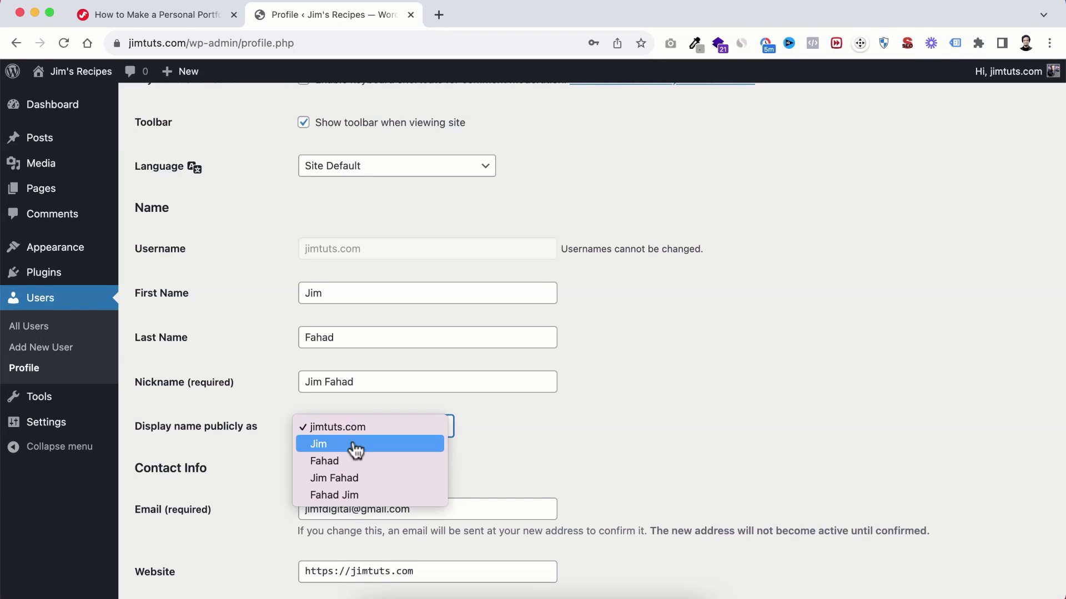
{"action": "left_click", "coordinate": [362, 479]}
{"action": "scroll", "coordinate": [270, 473], "scroll_direction": "down", "scroll_amount": 5}
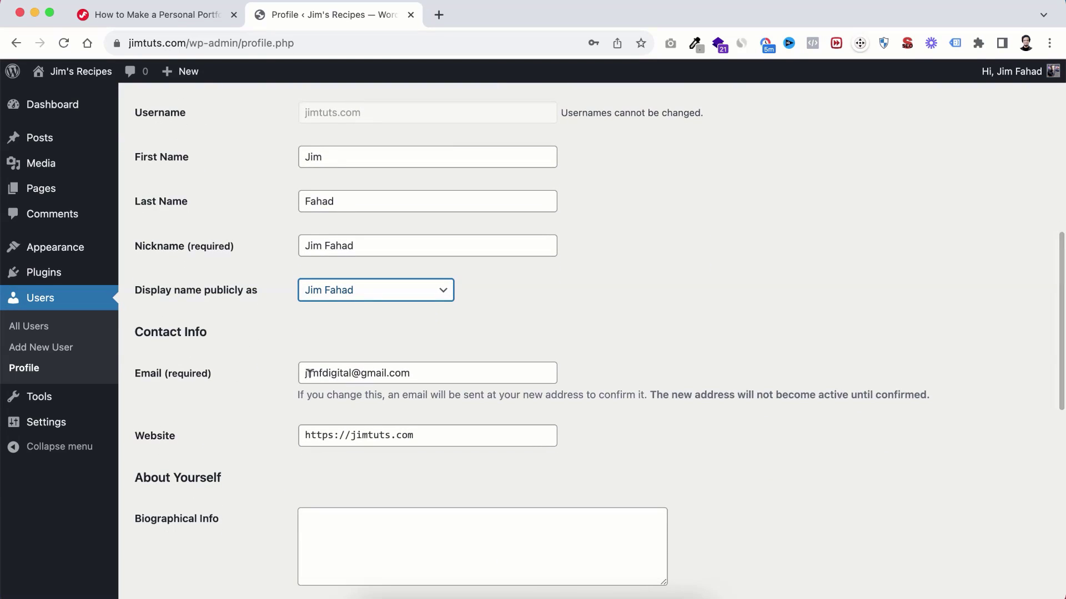
{"action": "scroll", "coordinate": [261, 436], "scroll_direction": "down", "scroll_amount": 4}
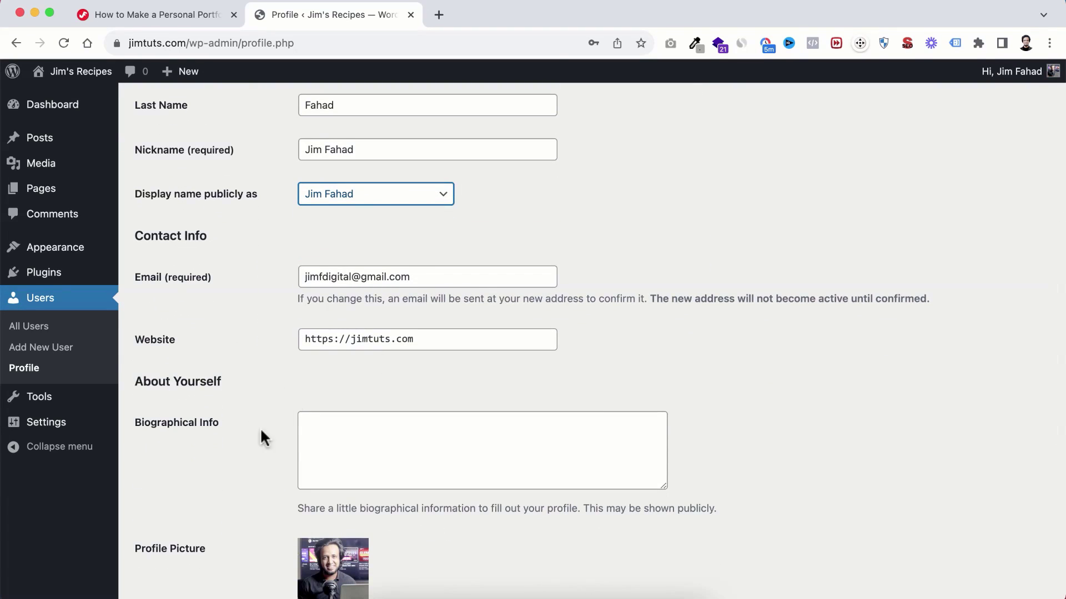
{"action": "scroll", "coordinate": [246, 473], "scroll_direction": "down", "scroll_amount": 7}
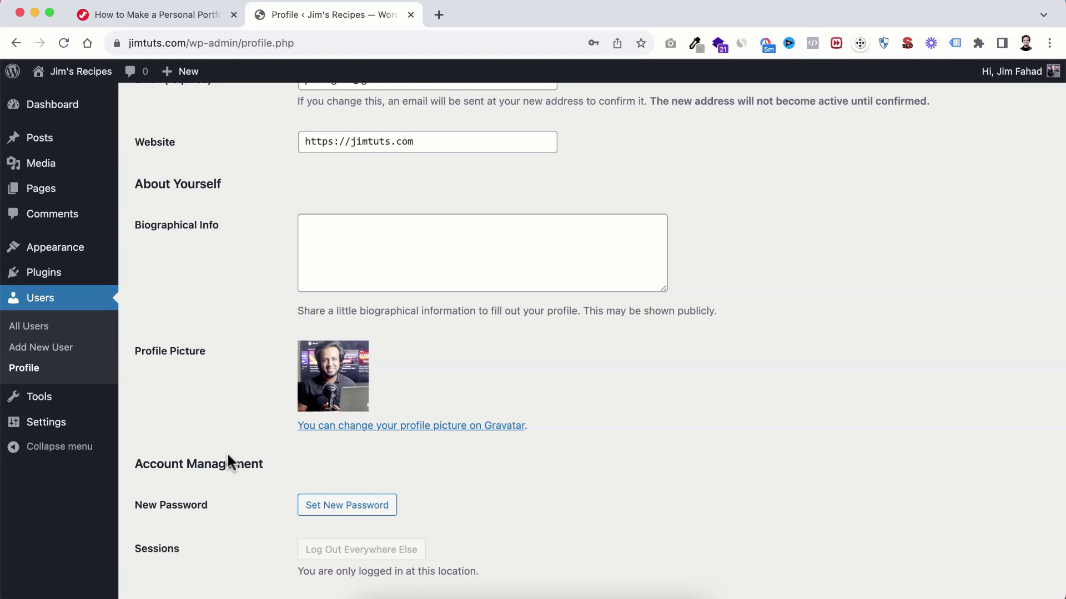
{"action": "scroll", "coordinate": [226, 451], "scroll_direction": "down", "scroll_amount": 4}
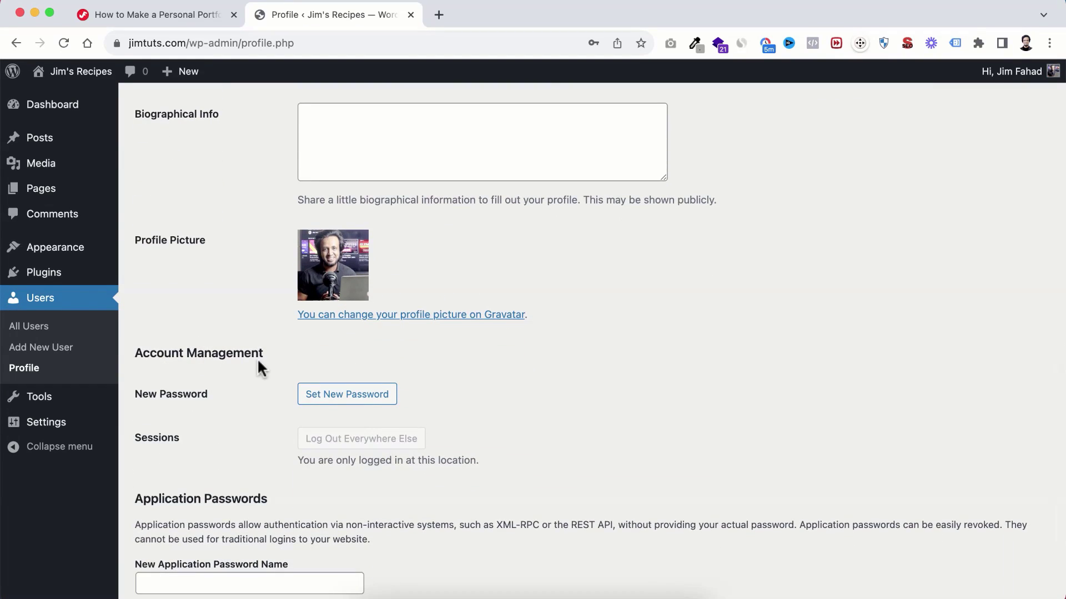
Step: Set a new account password in place of the generated one and save with Update Profile
{"action": "left_click", "coordinate": [354, 406]}
{"action": "scroll", "coordinate": [361, 405], "scroll_direction": "down", "scroll_amount": 2}
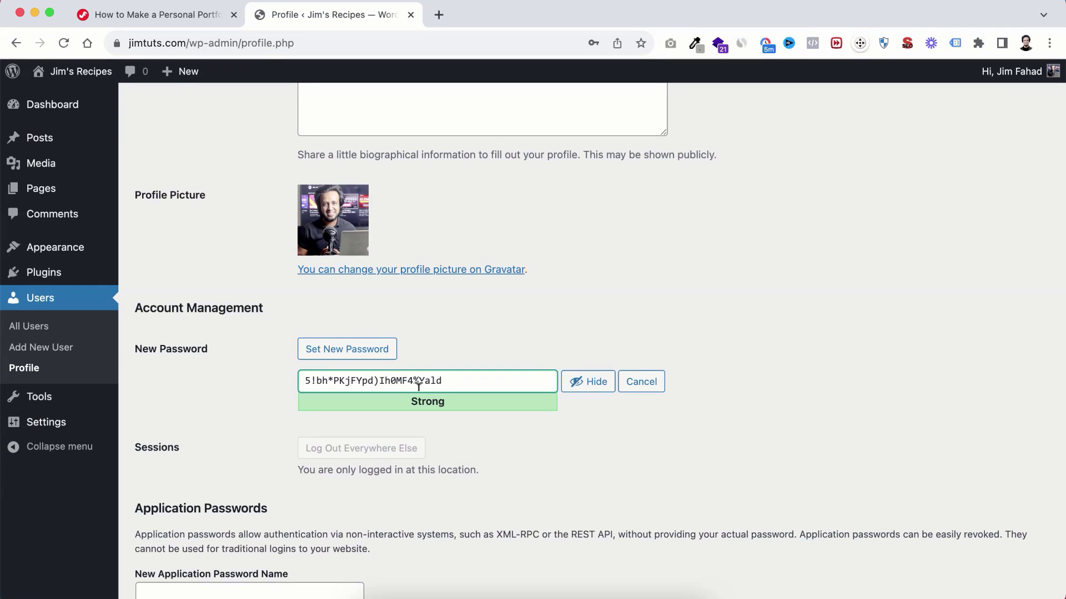
{"action": "left_click", "coordinate": [584, 388]}
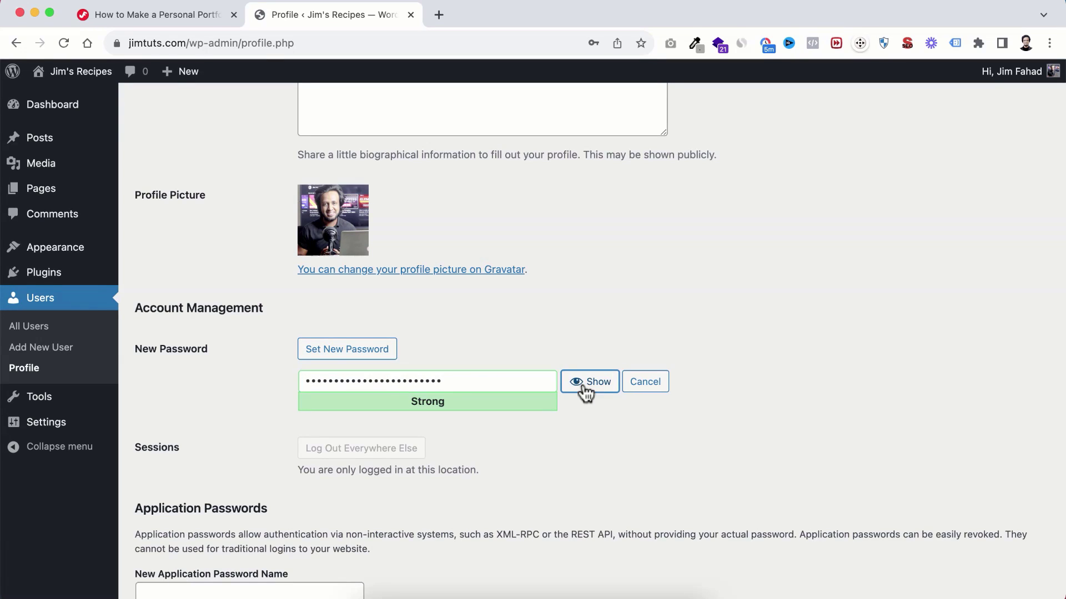
{"action": "double_click", "coordinate": [465, 380]}
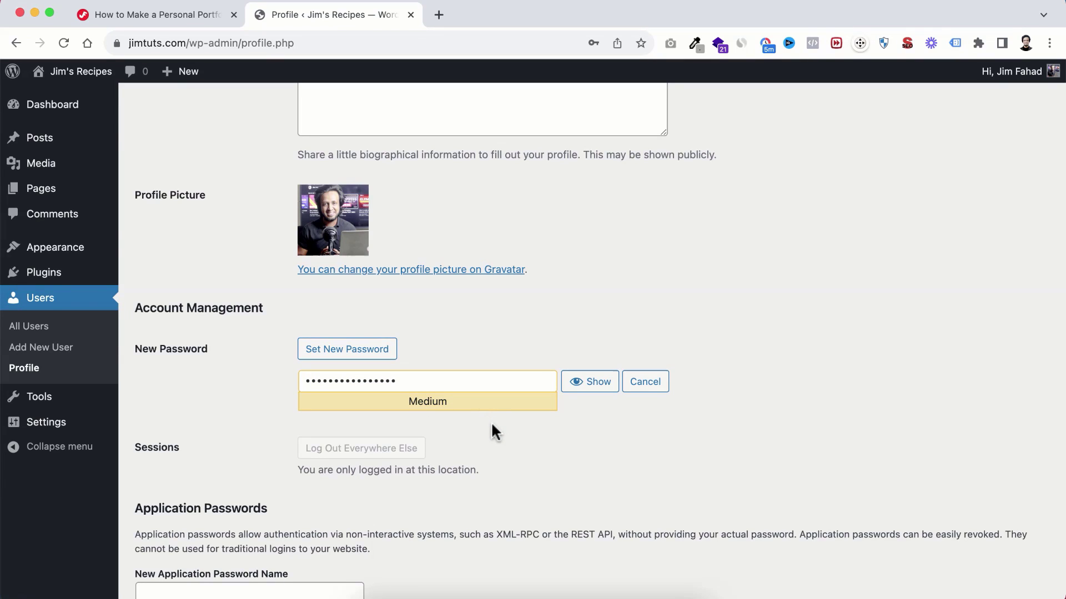
{"action": "scroll", "coordinate": [492, 425], "scroll_direction": "down", "scroll_amount": 5}
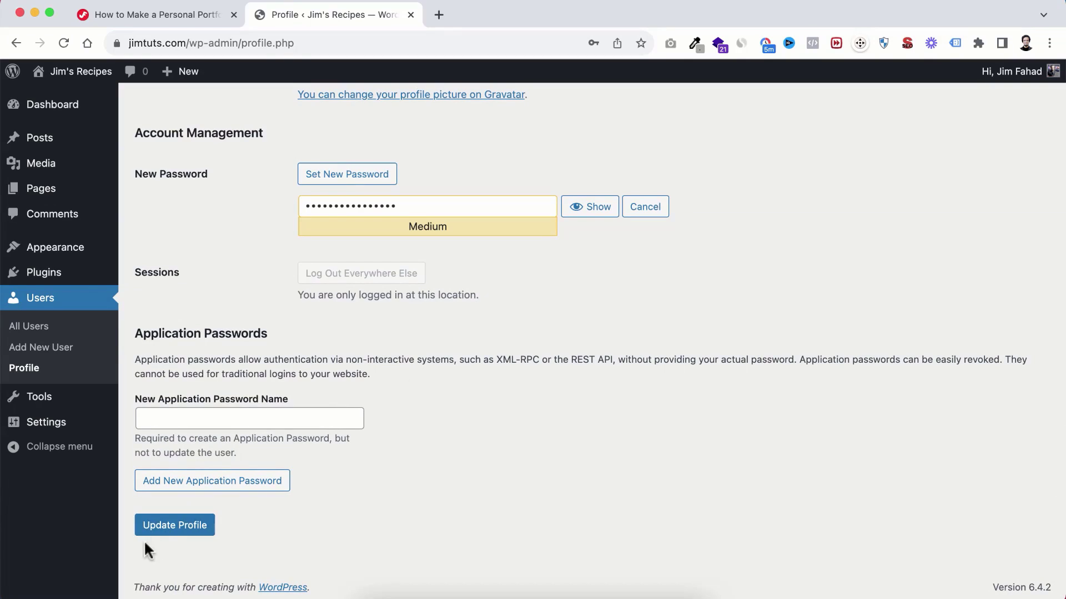
{"action": "left_click", "coordinate": [185, 534]}
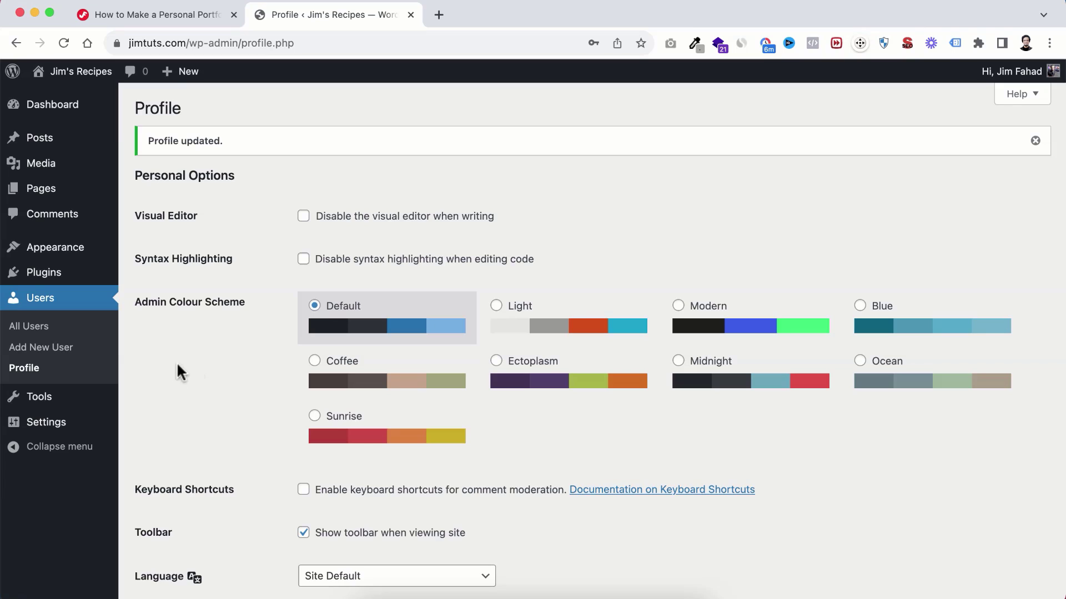
Step: In Settings > General, replace the site title with the owner's name plus 'Digital'
{"action": "mouse_move", "coordinate": [36, 428]}
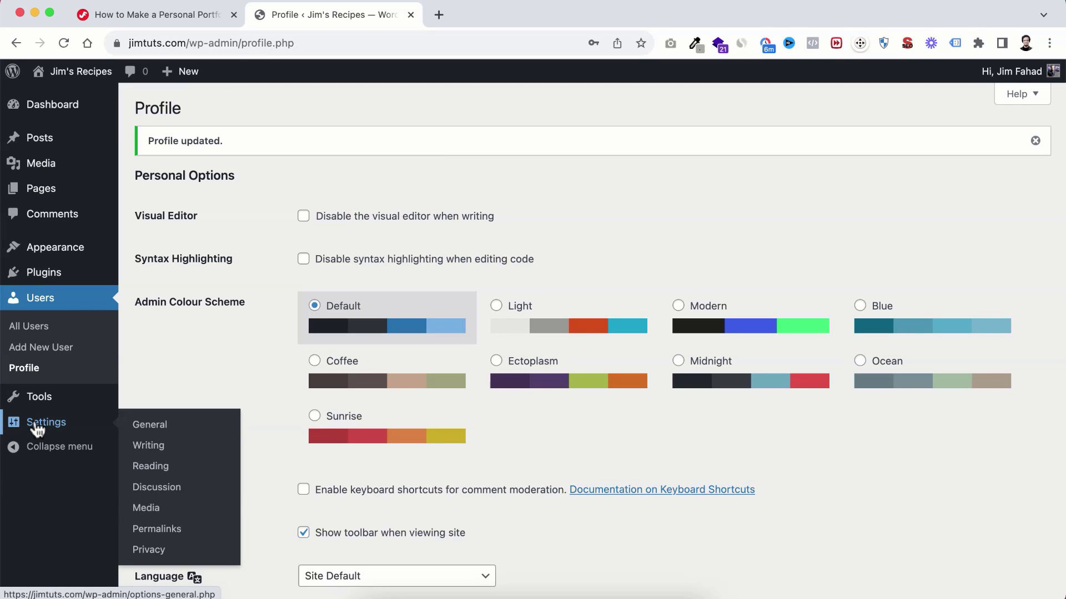
{"action": "left_click", "coordinate": [161, 430]}
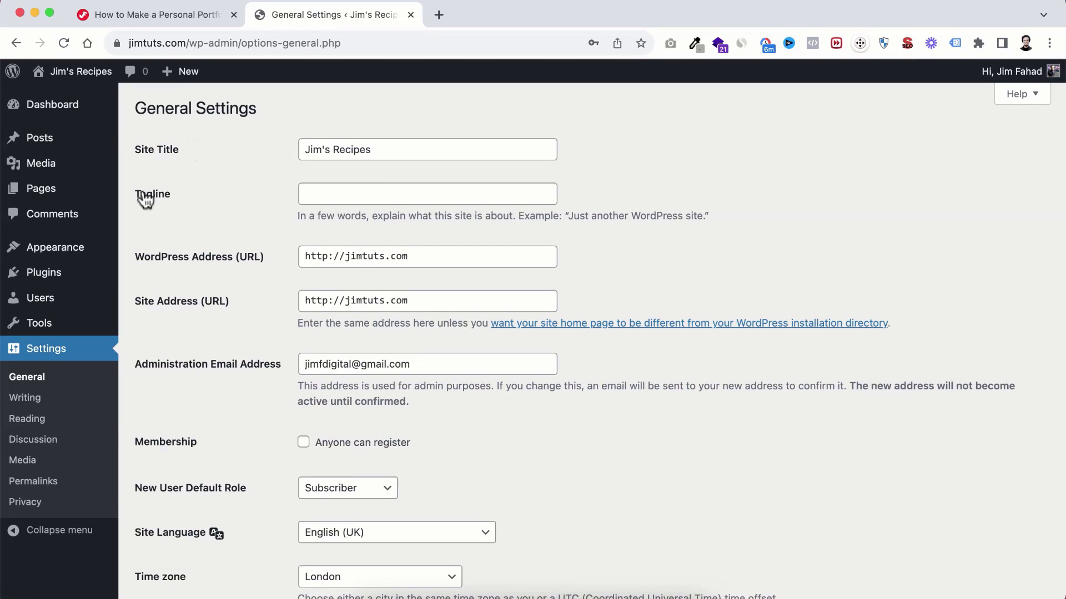
{"action": "left_click", "coordinate": [345, 146]}
{"action": "key", "text": "super+a"}
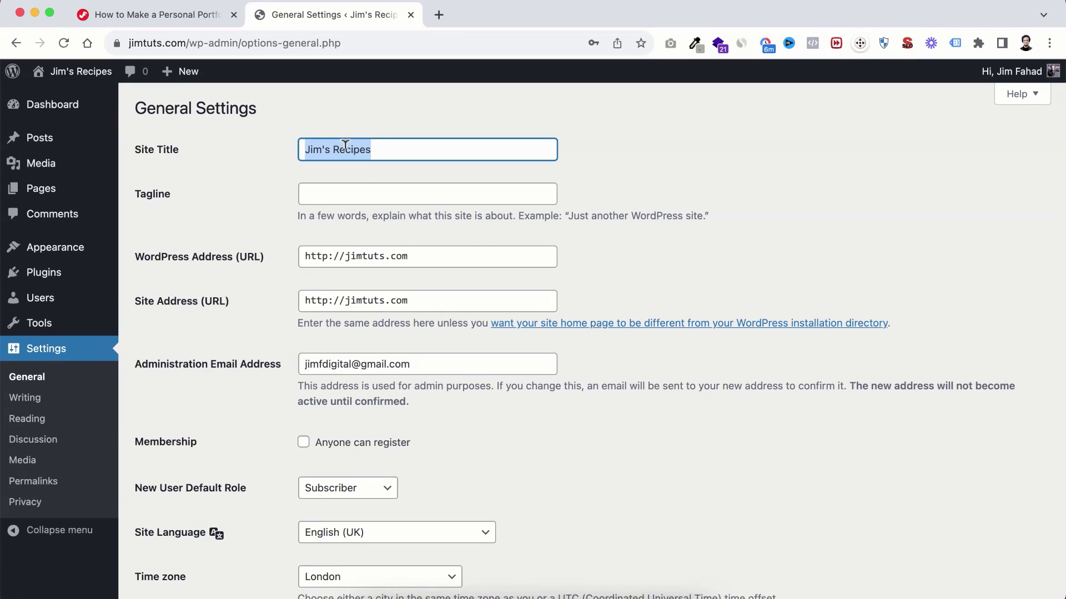
{"action": "type", "text": "Jim Fahad "}
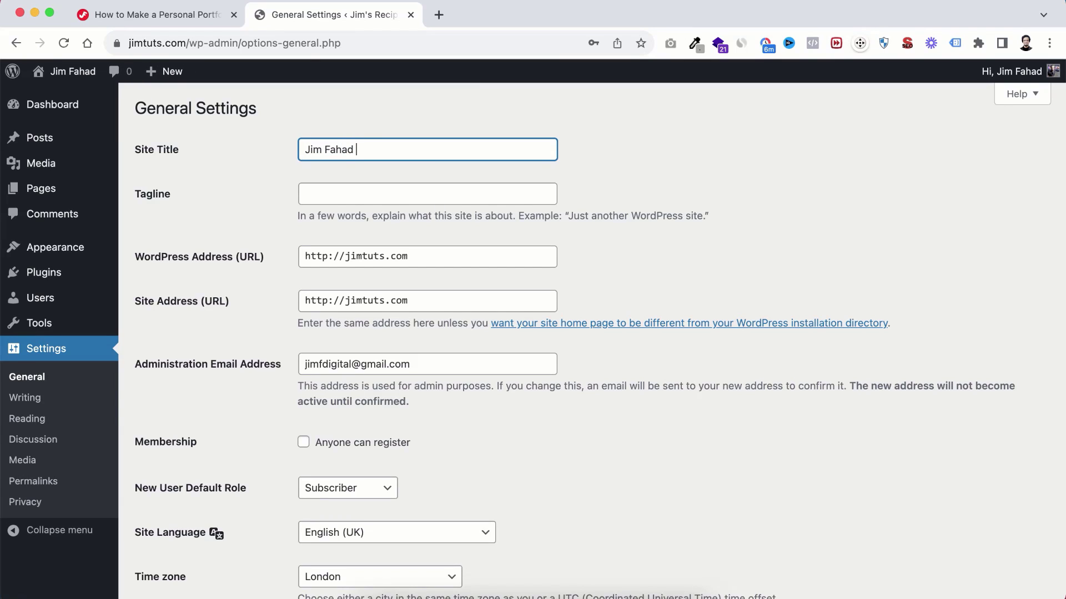
{"action": "type", "text": "Digital"}
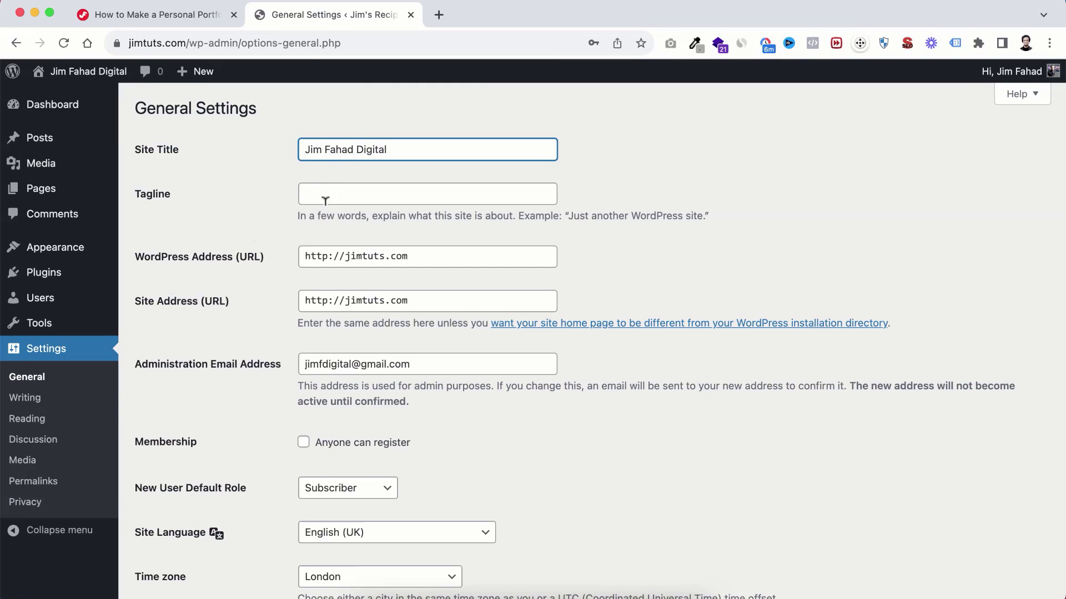
Step: Enter the tagline 'Best Web Design Agency in California', correct its typo, and save changes
{"action": "left_click", "coordinate": [336, 193]}
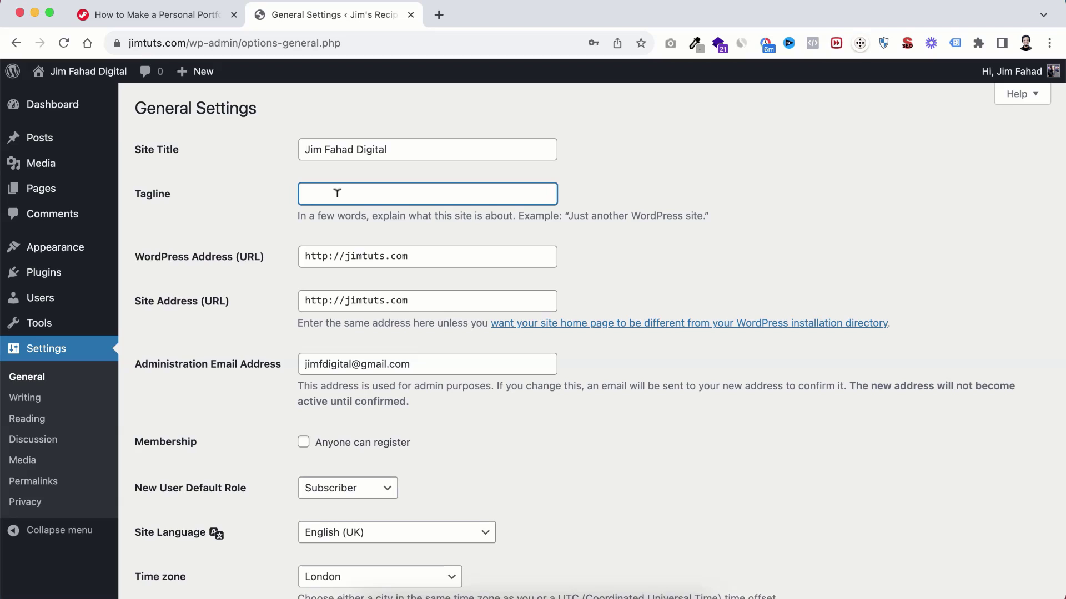
{"action": "type", "text": "Best Web Design Agency in California"}
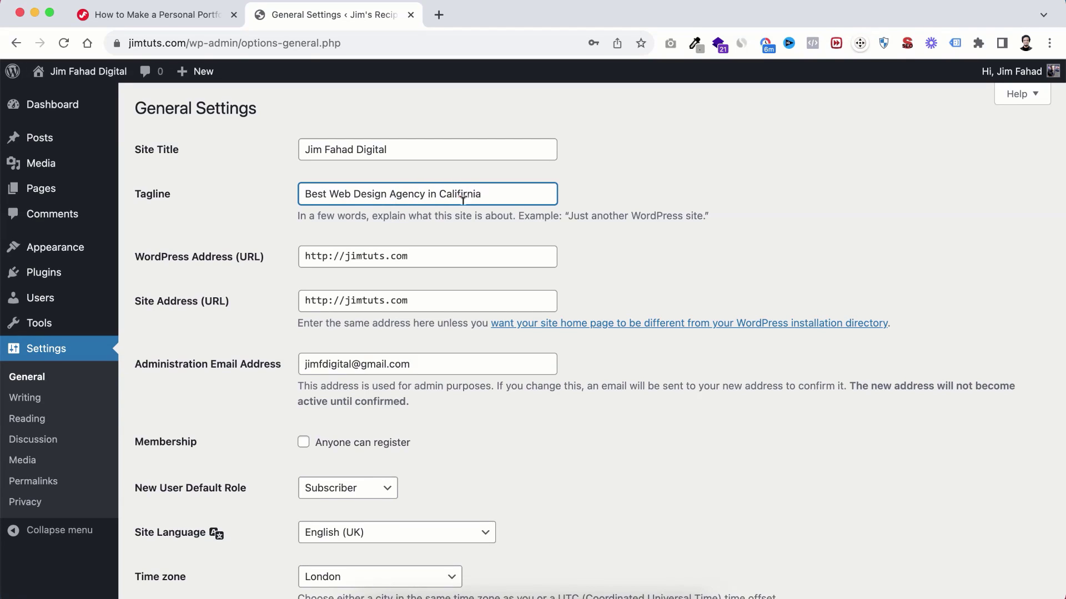
{"action": "left_click", "coordinate": [462, 194]}
{"action": "key", "text": "BackSpace"}
{"action": "type", "text": "ornia"}
{"action": "left_click", "coordinate": [471, 236]}
{"action": "scroll", "coordinate": [471, 235], "scroll_direction": "down", "scroll_amount": 2}
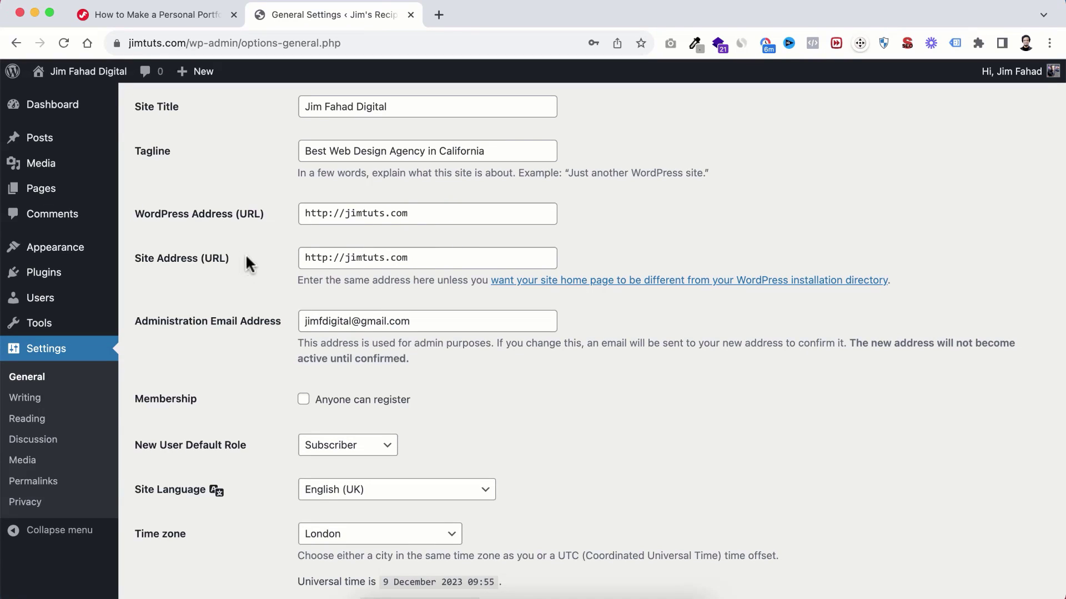
{"action": "scroll", "coordinate": [261, 355], "scroll_direction": "down", "scroll_amount": 10}
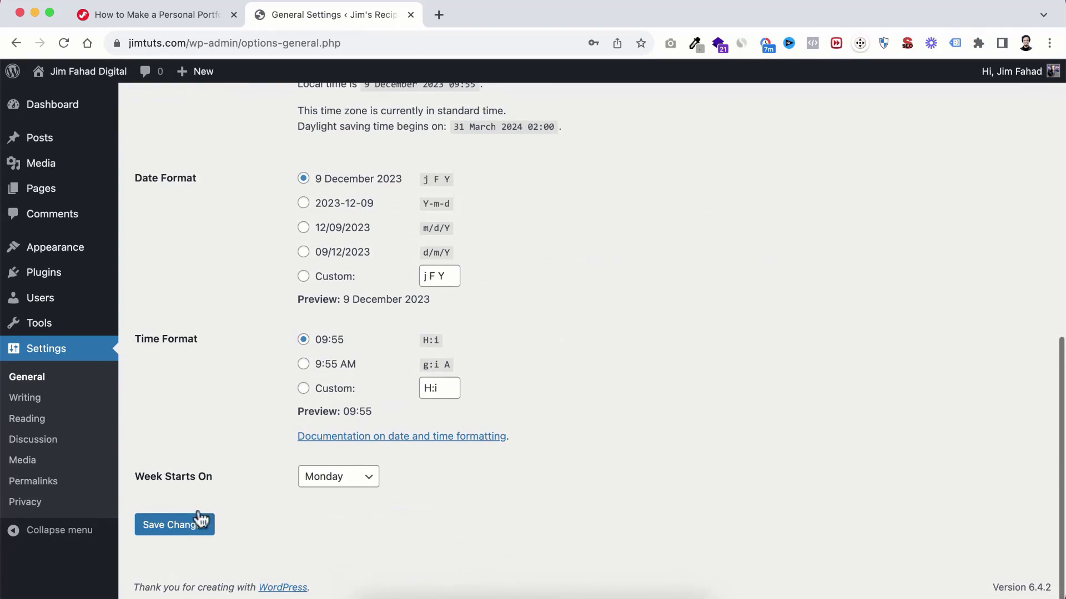
{"action": "left_click", "coordinate": [185, 533]}
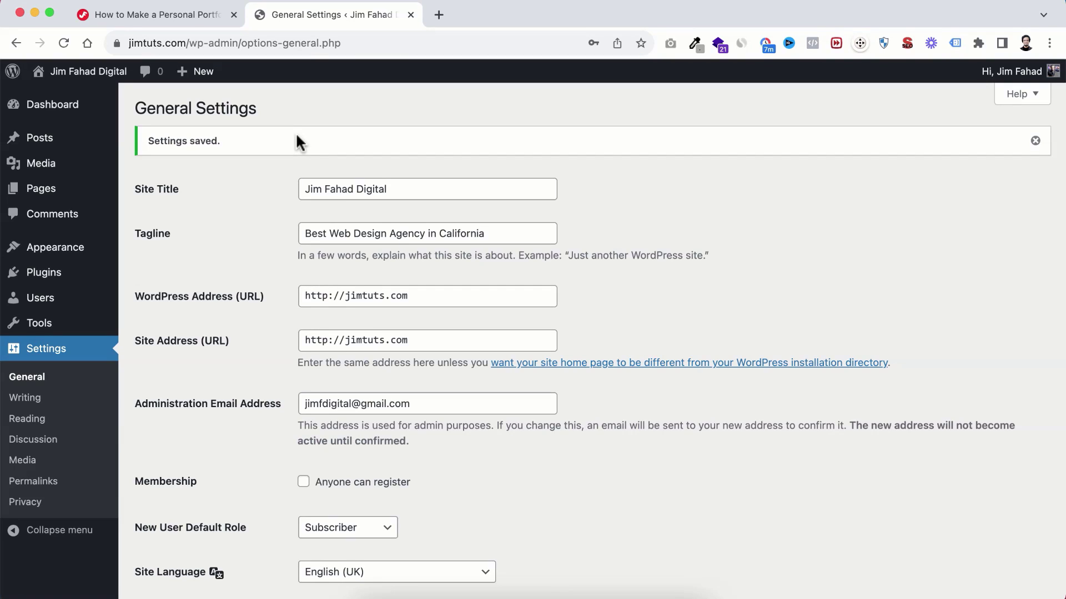
Step: Open Visit Site in a new tab and scroll the homepage to check the new title
{"action": "mouse_move", "coordinate": [50, 78]}
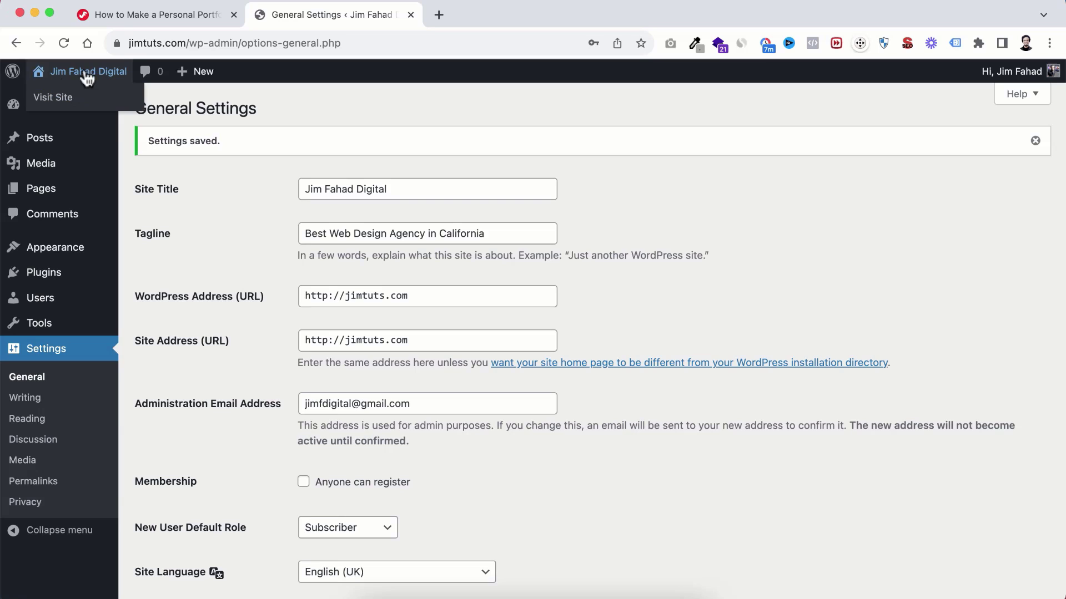
{"action": "right_click", "coordinate": [66, 101]}
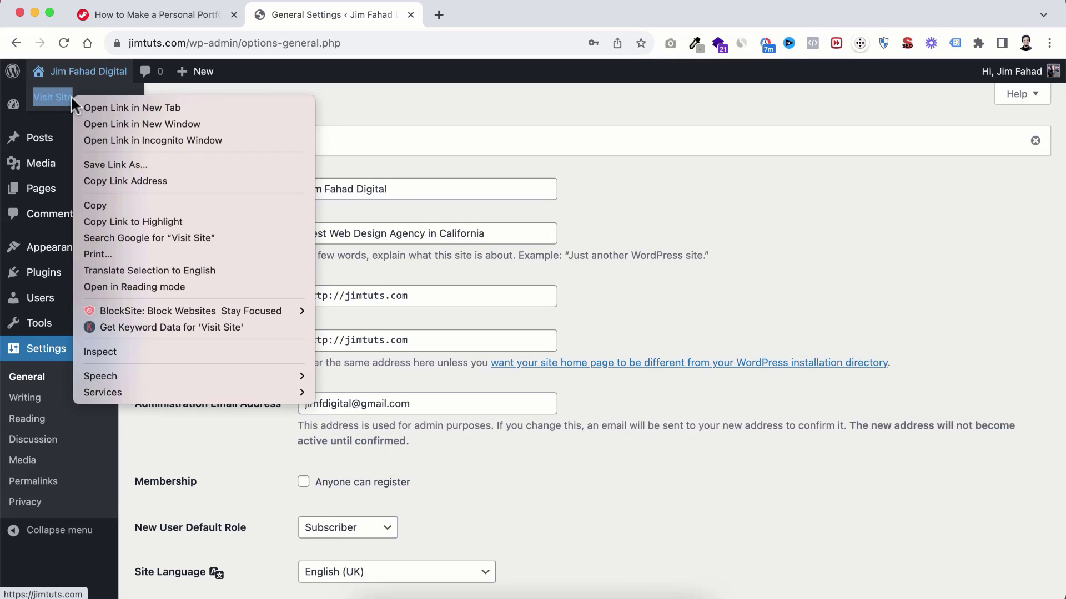
{"action": "left_click", "coordinate": [98, 105]}
{"action": "left_click", "coordinate": [477, 17]}
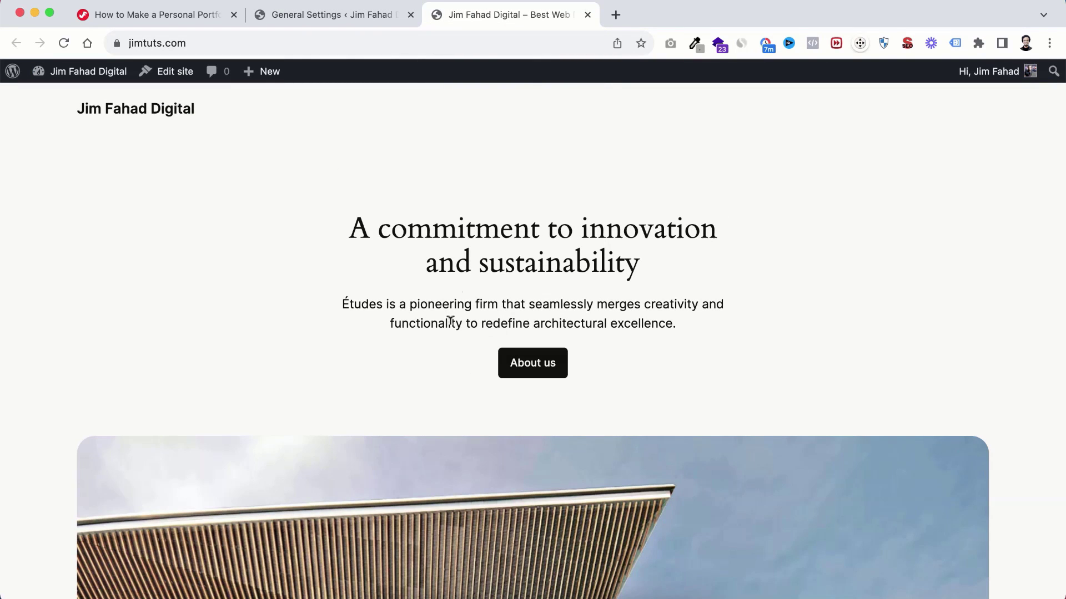
{"action": "scroll", "coordinate": [443, 406], "scroll_direction": "down", "scroll_amount": 15}
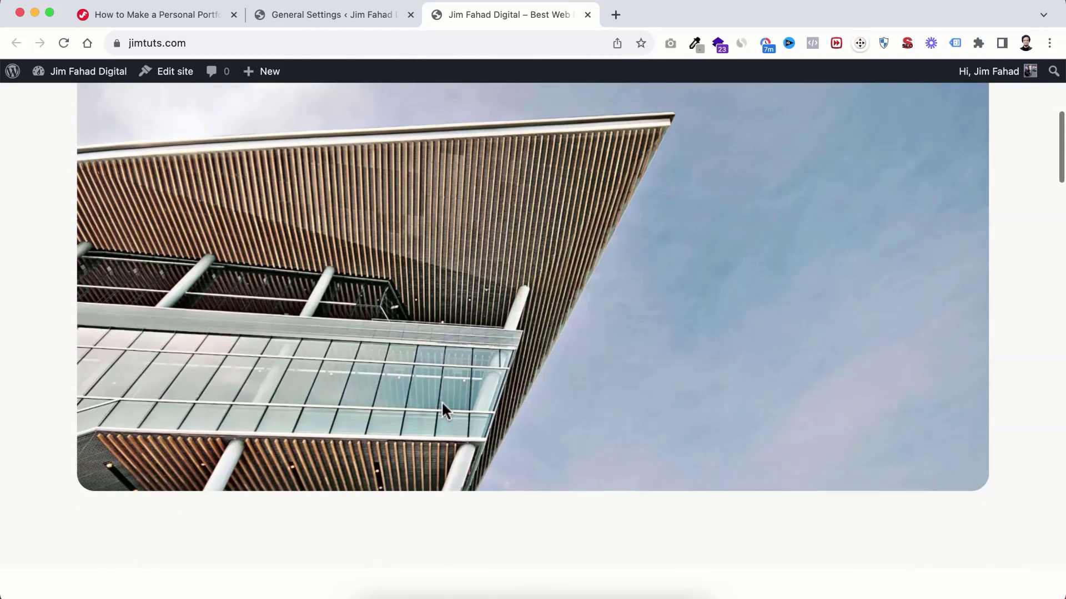
{"action": "scroll", "coordinate": [443, 407], "scroll_direction": "down", "scroll_amount": 20}
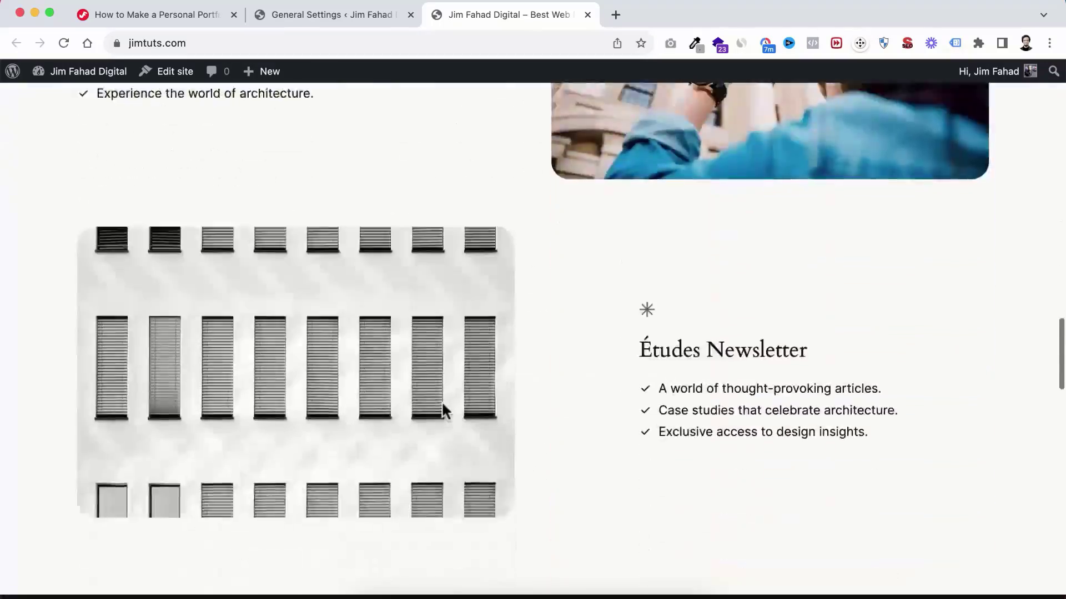
{"action": "scroll", "coordinate": [442, 408], "scroll_direction": "down", "scroll_amount": 10}
{"action": "scroll", "coordinate": [443, 408], "scroll_direction": "up", "scroll_amount": 20}
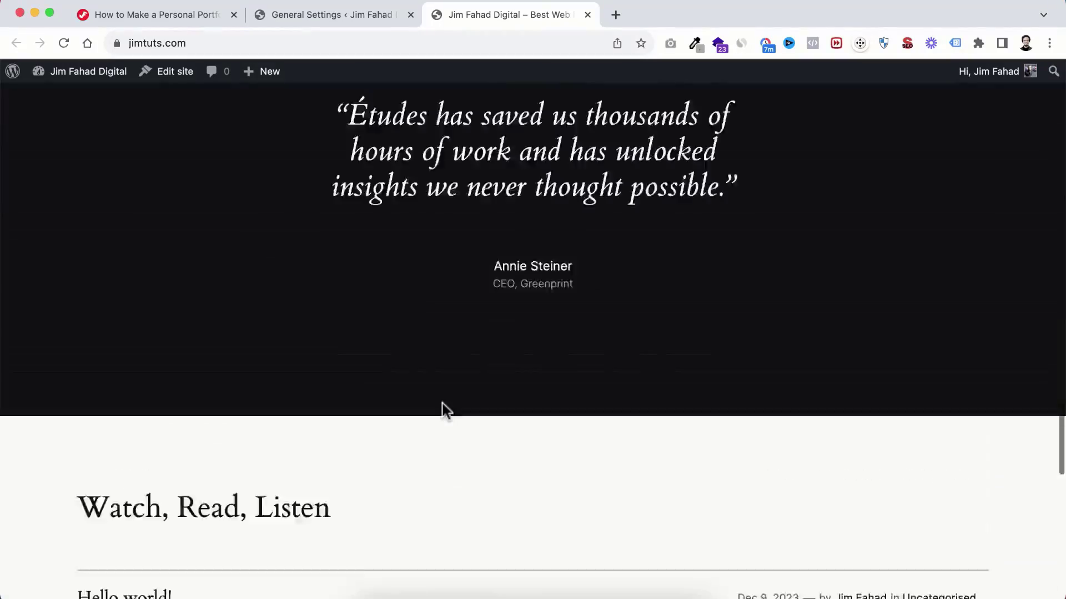
{"action": "scroll", "coordinate": [442, 408], "scroll_direction": "up", "scroll_amount": 20}
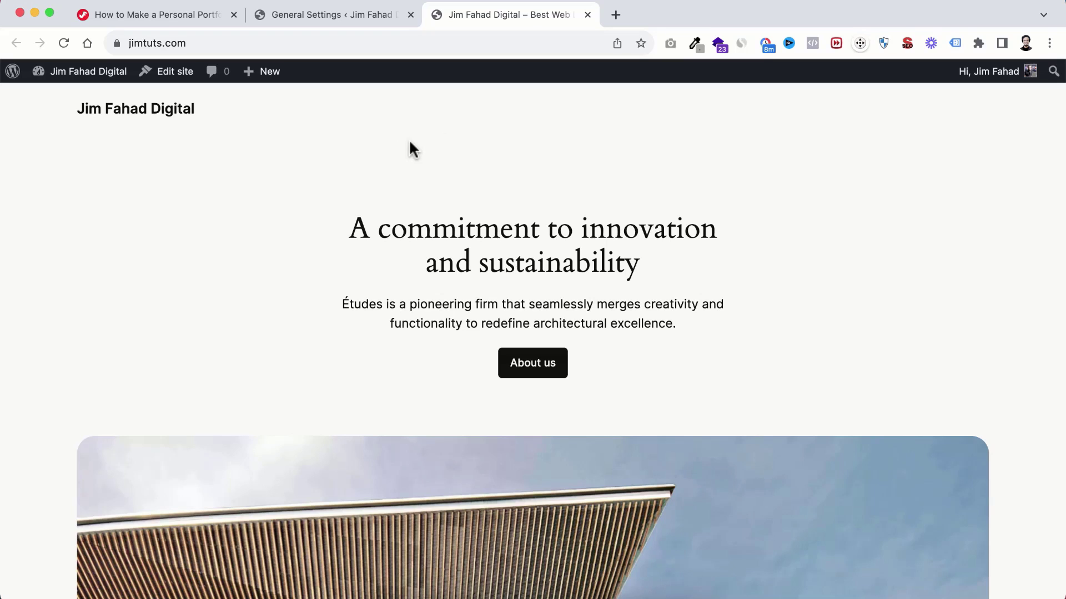
Step: Flip back to the General Settings tab and return to recheck the live homepage
{"action": "mouse_move", "coordinate": [1011, 83]}
{"action": "left_click", "coordinate": [340, 17]}
{"action": "left_click", "coordinate": [491, 14]}
{"action": "scroll", "coordinate": [521, 356], "scroll_direction": "down", "scroll_amount": 10}
{"action": "scroll", "coordinate": [522, 347], "scroll_direction": "up", "scroll_amount": 10}
Step: Go to Appearance > Themes and browse the directory to add a new theme
{"action": "left_click", "coordinate": [335, 22]}
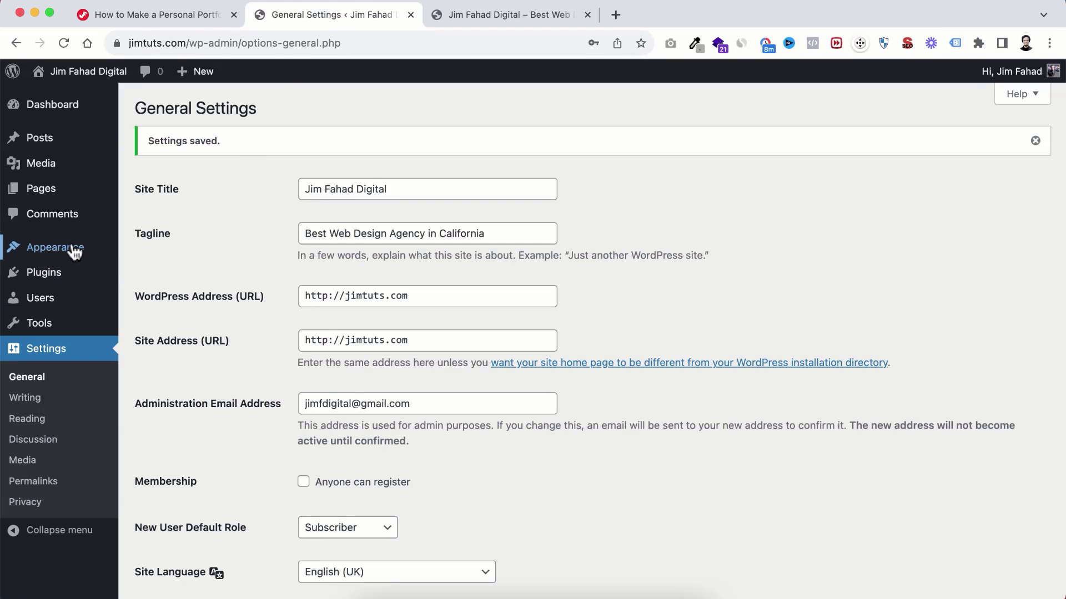
{"action": "mouse_move", "coordinate": [33, 249]}
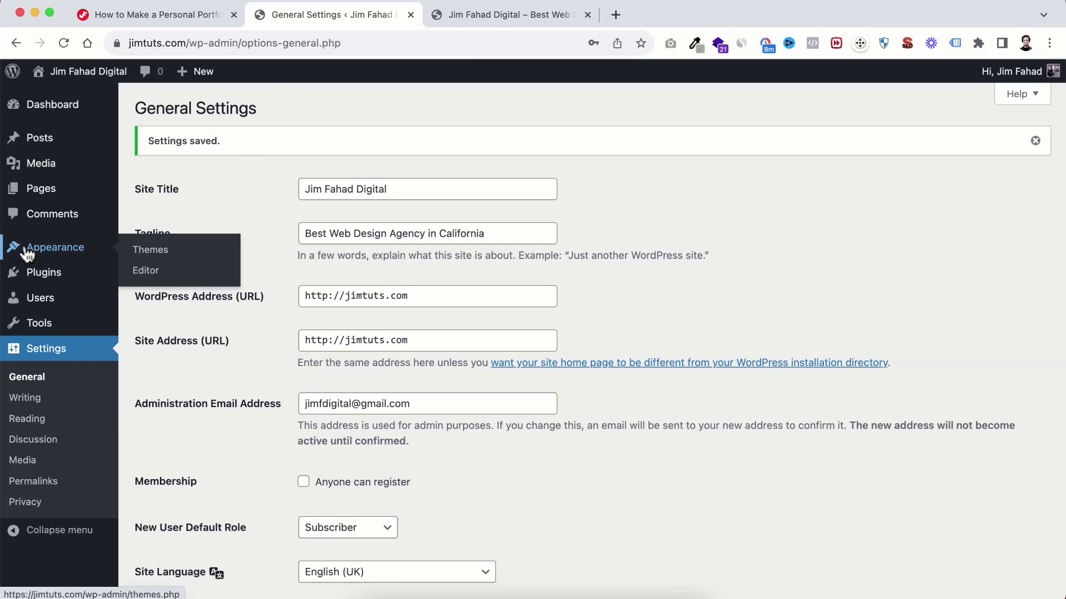
{"action": "left_click", "coordinate": [158, 257]}
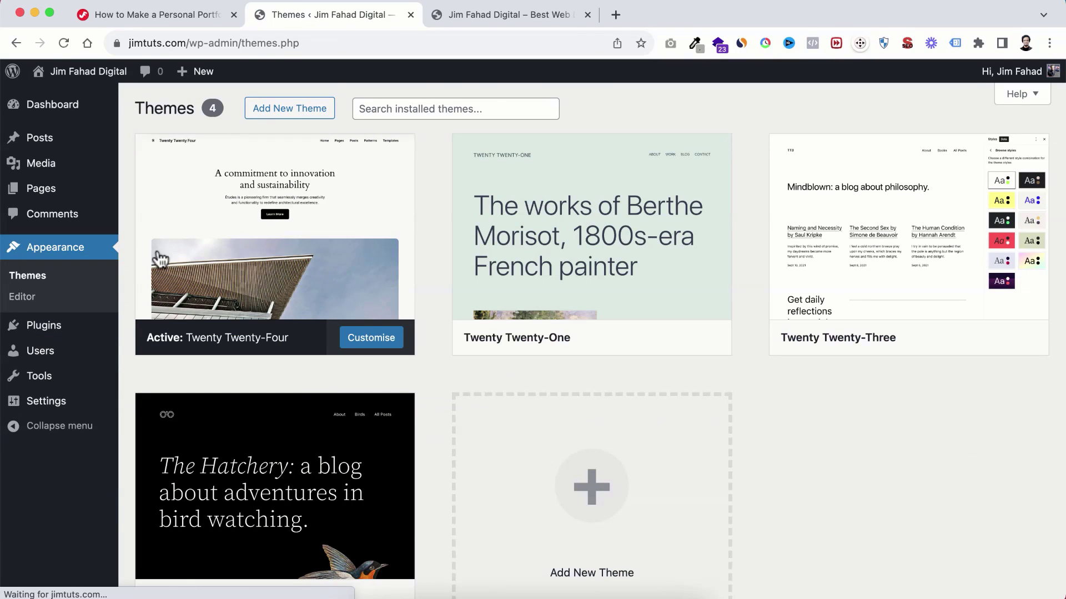
{"action": "scroll", "coordinate": [357, 364], "scroll_direction": "down", "scroll_amount": 2}
{"action": "scroll", "coordinate": [429, 249], "scroll_direction": "up", "scroll_amount": 2}
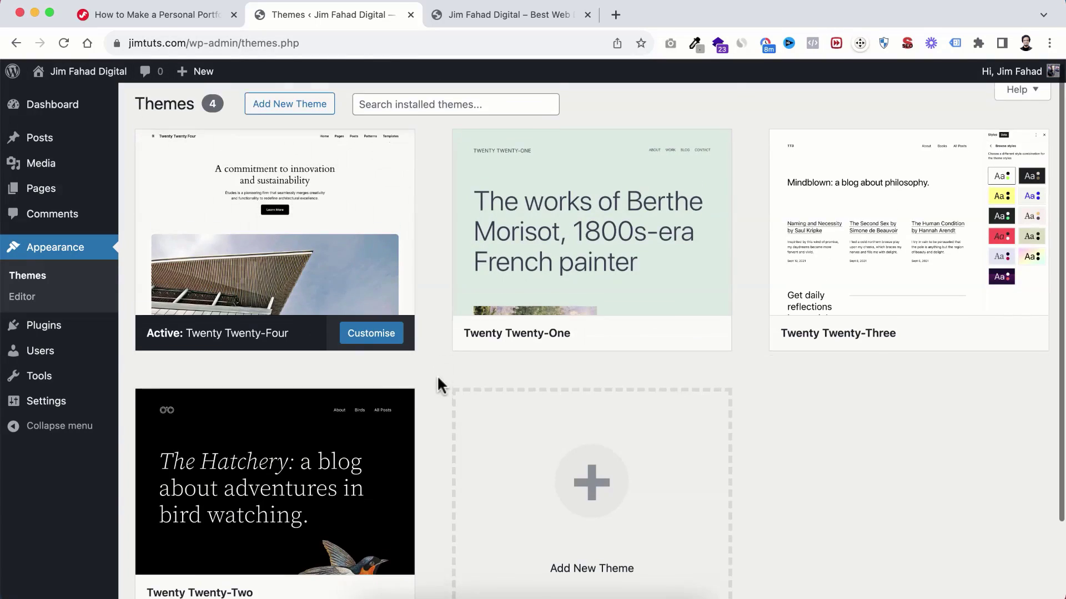
{"action": "scroll", "coordinate": [555, 388], "scroll_direction": "down", "scroll_amount": 2}
{"action": "left_click", "coordinate": [590, 408]}
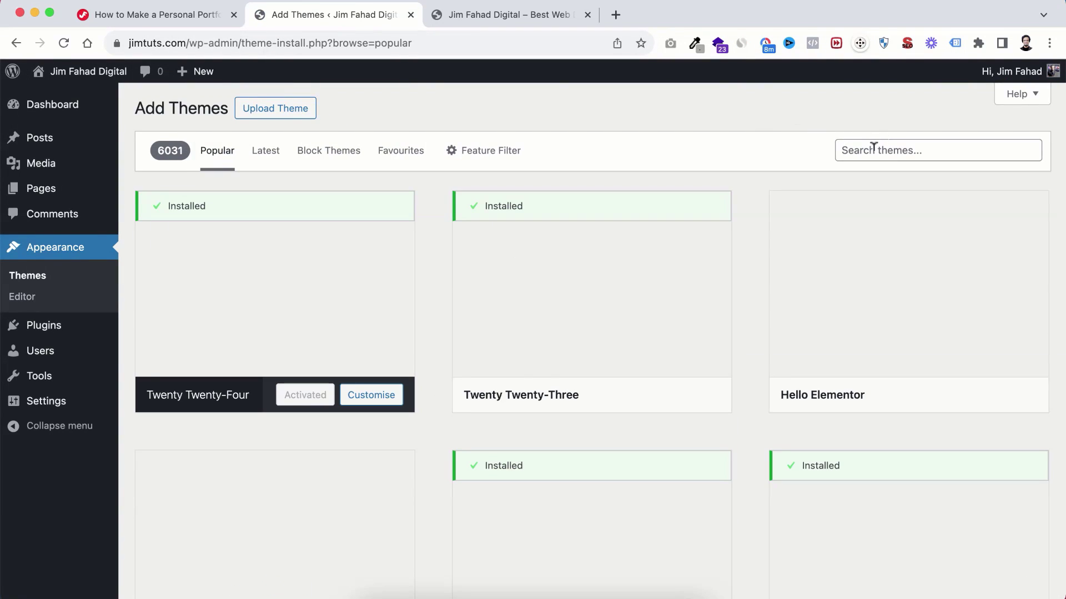
{"action": "scroll", "coordinate": [519, 374], "scroll_direction": "down", "scroll_amount": 15}
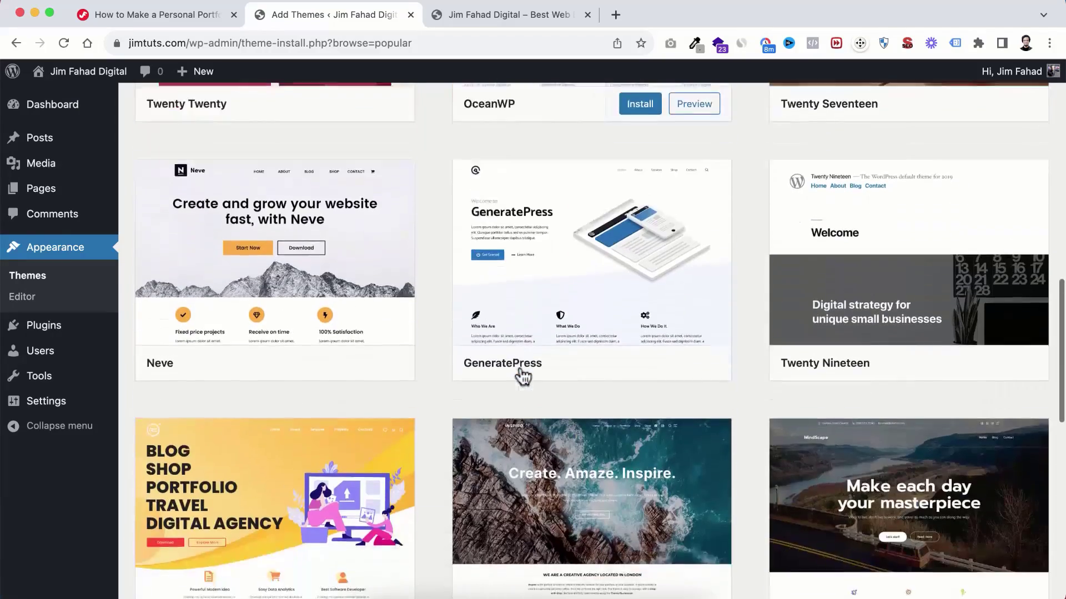
{"action": "scroll", "coordinate": [522, 377], "scroll_direction": "up", "scroll_amount": 15}
Step: Search 'hel', then install and activate the Hello Elementor theme
{"action": "left_click", "coordinate": [881, 151]}
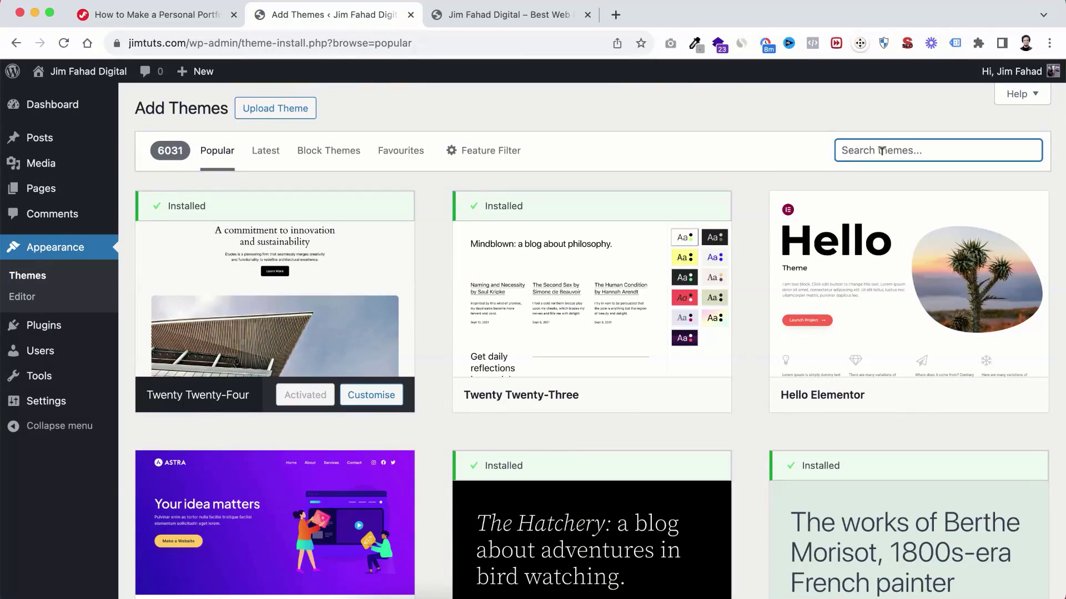
{"action": "type", "text": "hello elementor"}
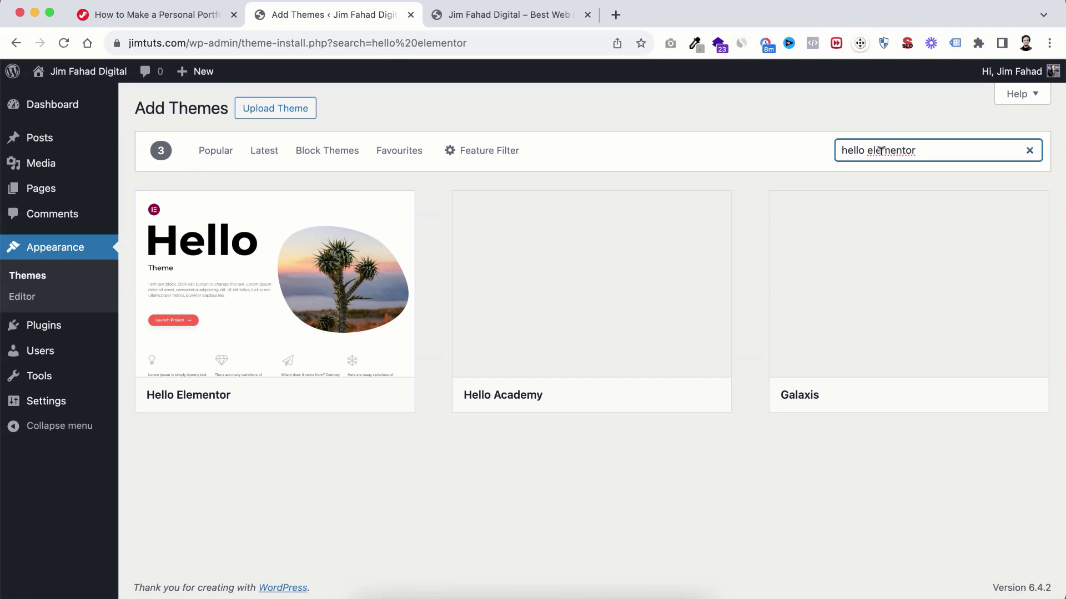
{"action": "mouse_move", "coordinate": [288, 257]}
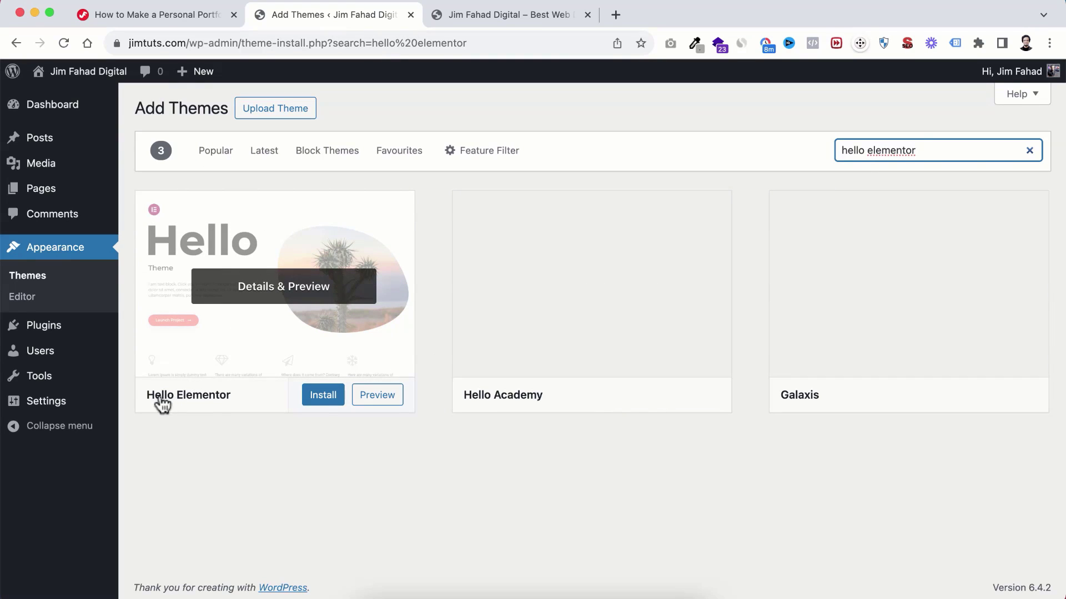
{"action": "left_click", "coordinate": [323, 396]}
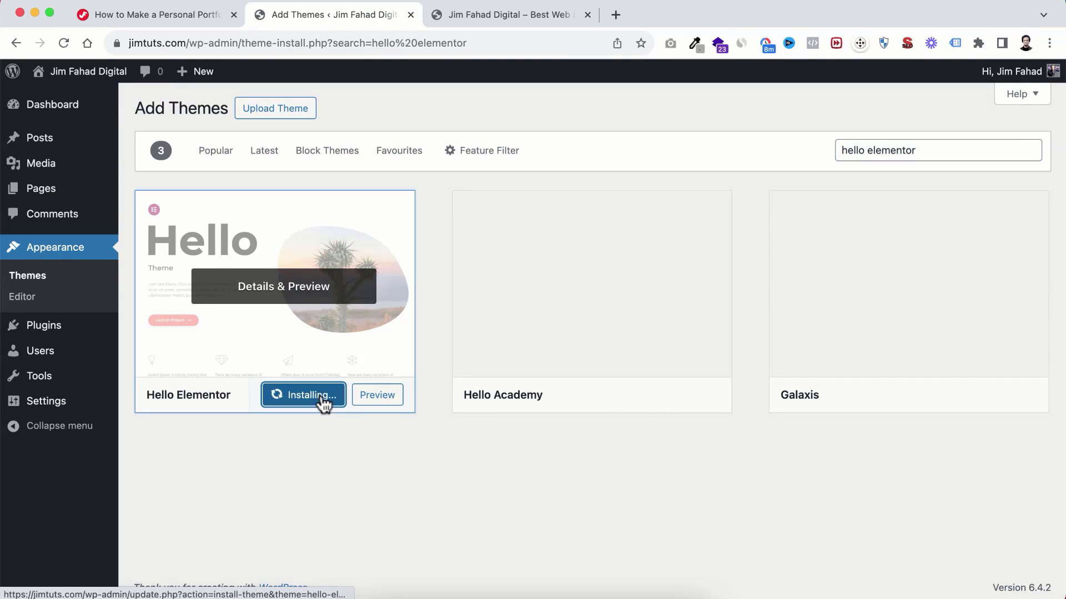
{"action": "left_click", "coordinate": [303, 398]}
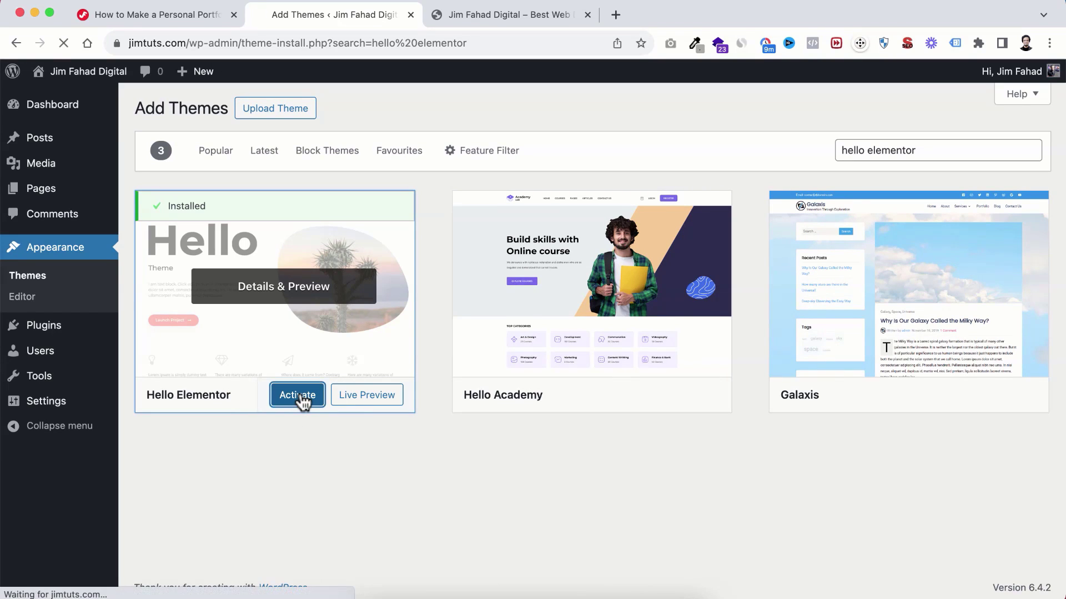
{"action": "scroll", "coordinate": [281, 452], "scroll_direction": "down", "scroll_amount": 4}
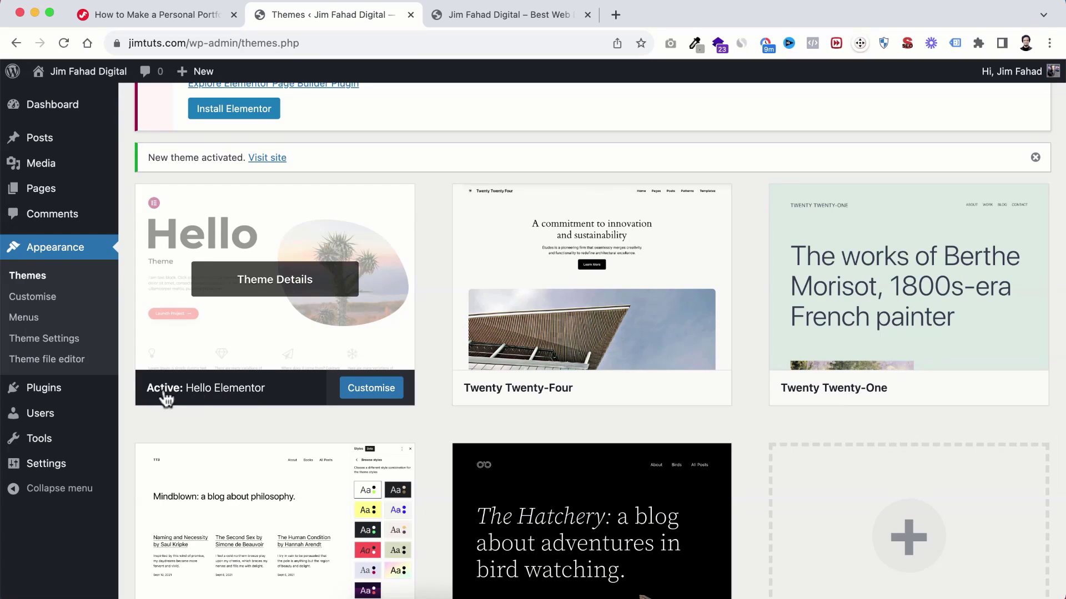
{"action": "scroll", "coordinate": [245, 403], "scroll_direction": "down", "scroll_amount": 5}
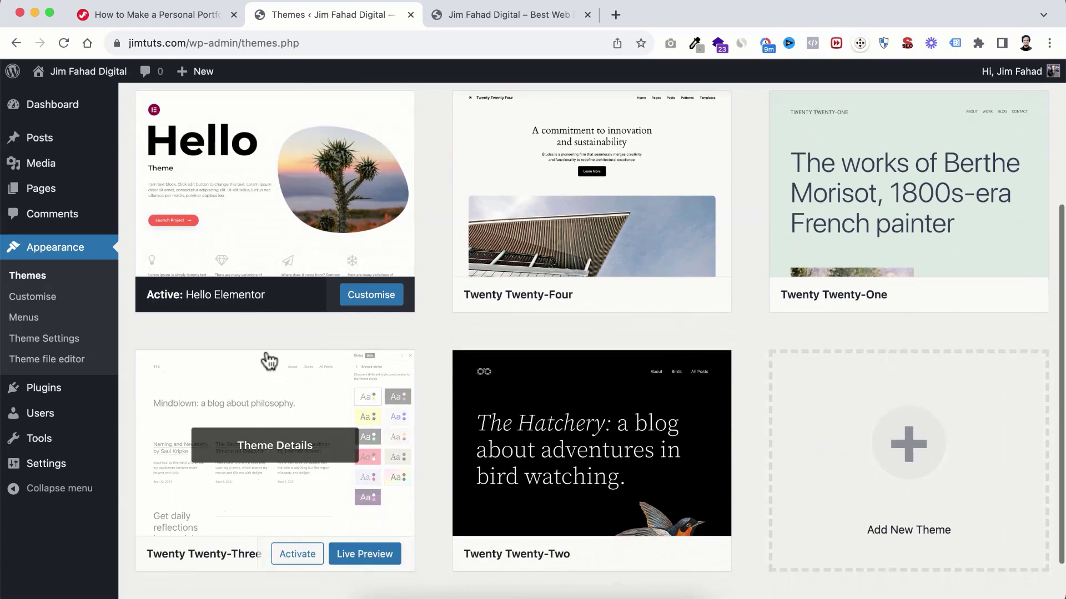
{"action": "scroll", "coordinate": [269, 361], "scroll_direction": "up", "scroll_amount": 12}
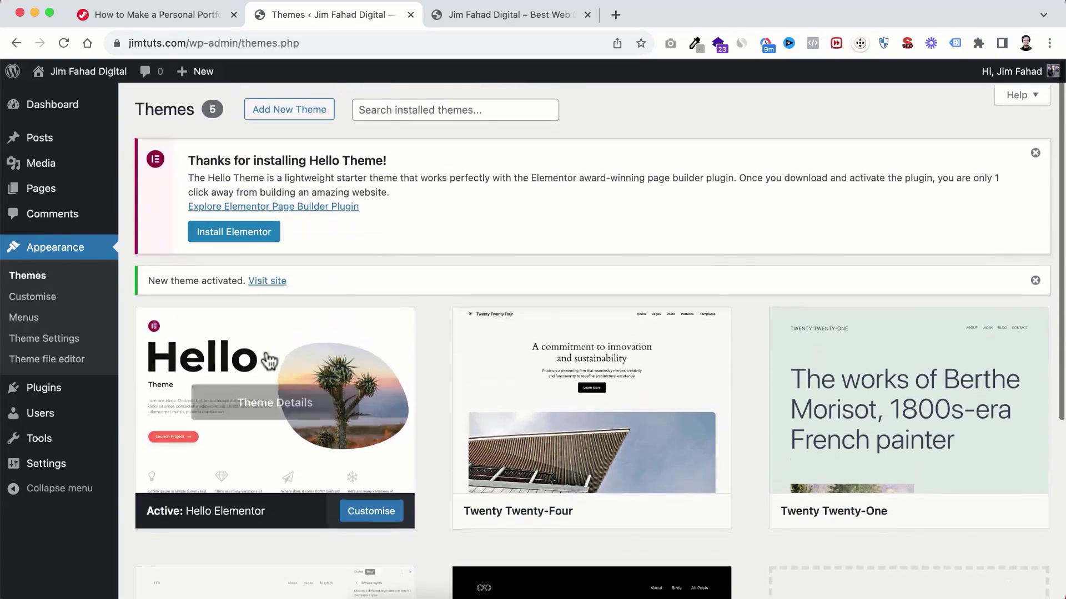
{"action": "scroll", "coordinate": [269, 361], "scroll_direction": "down", "scroll_amount": 4}
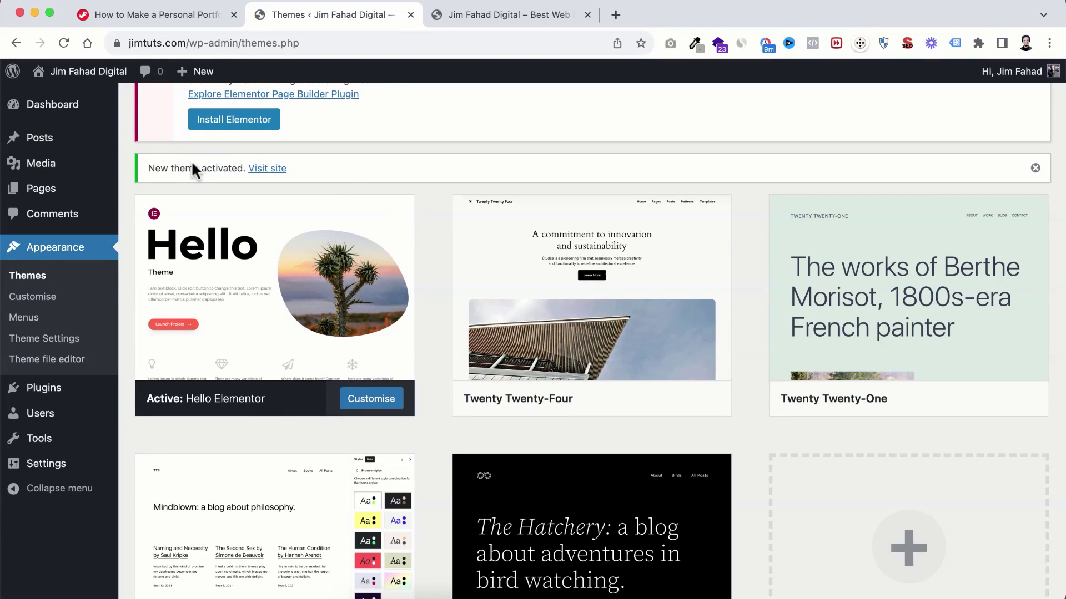
Step: Follow the tutorial's free-version link to Elementor's pricing page and scroll through the plans
{"action": "left_click", "coordinate": [151, 12]}
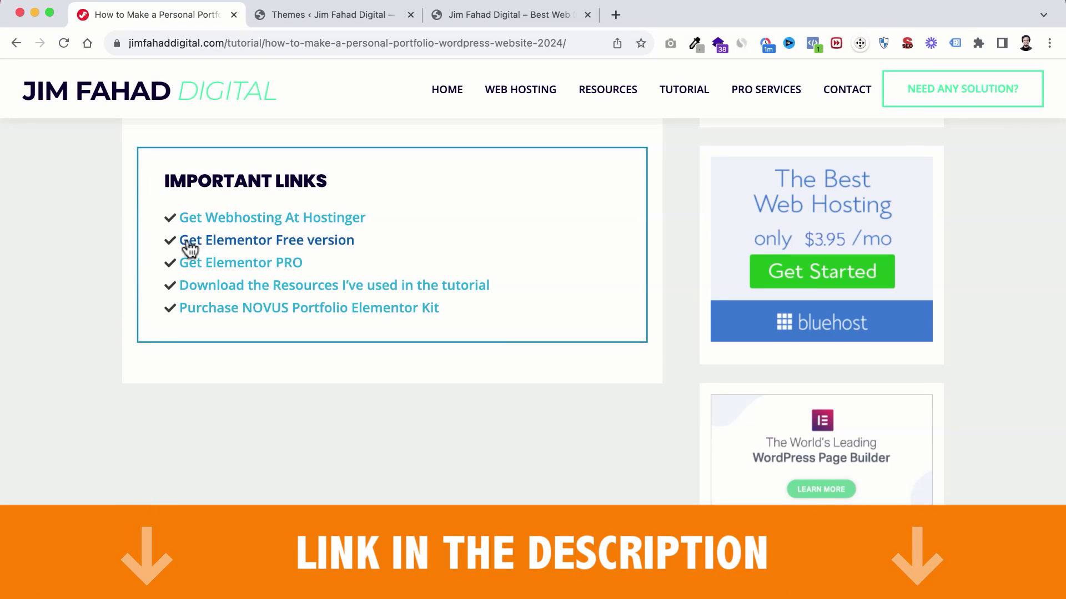
{"action": "left_click", "coordinate": [289, 250]}
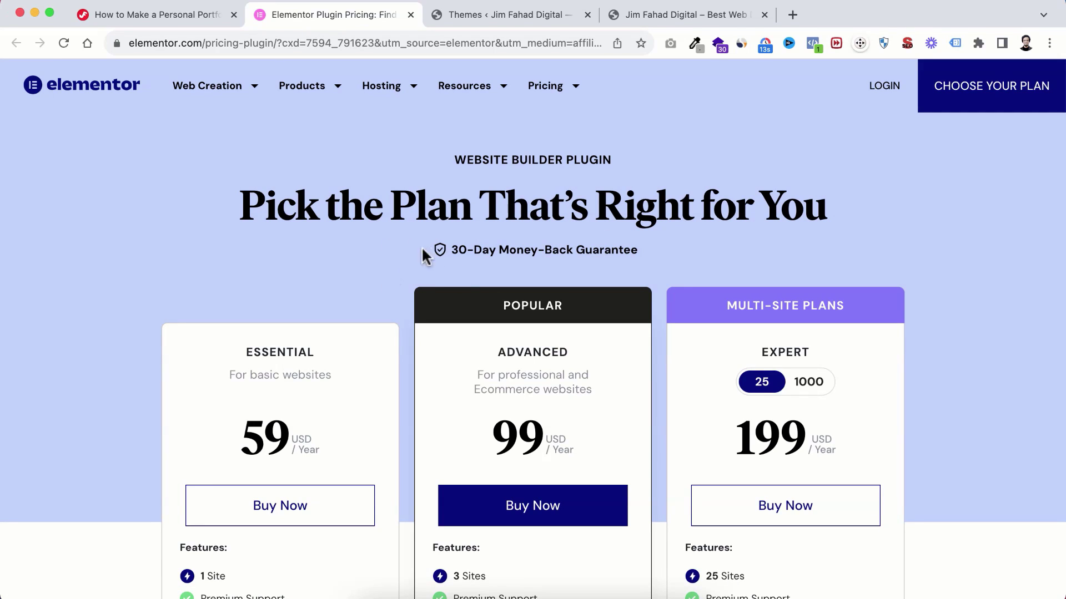
{"action": "scroll", "coordinate": [411, 411], "scroll_direction": "down", "scroll_amount": 3}
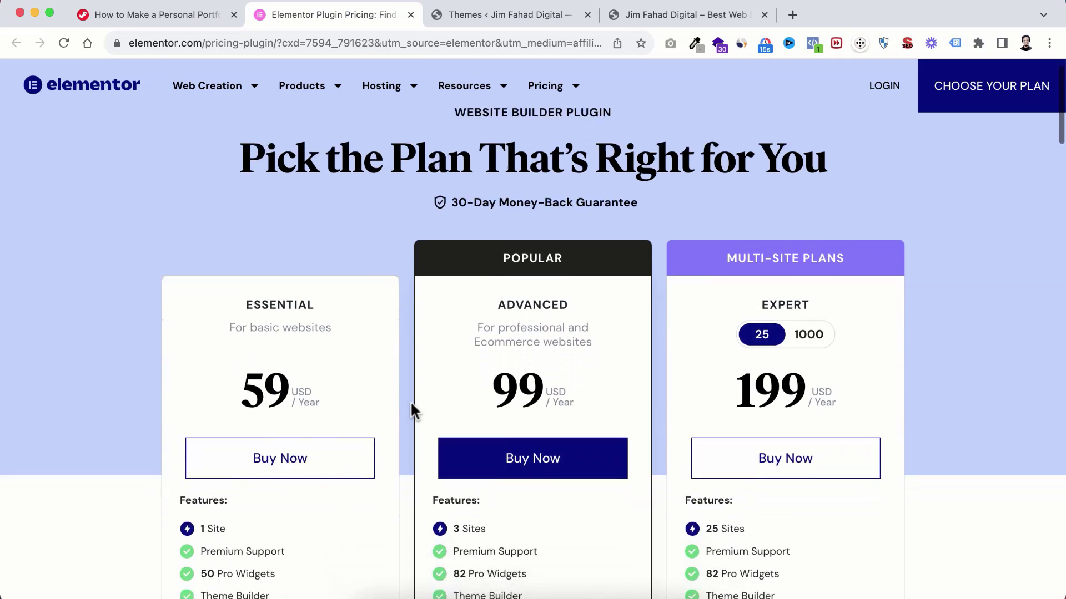
{"action": "scroll", "coordinate": [411, 405], "scroll_direction": "down", "scroll_amount": 2}
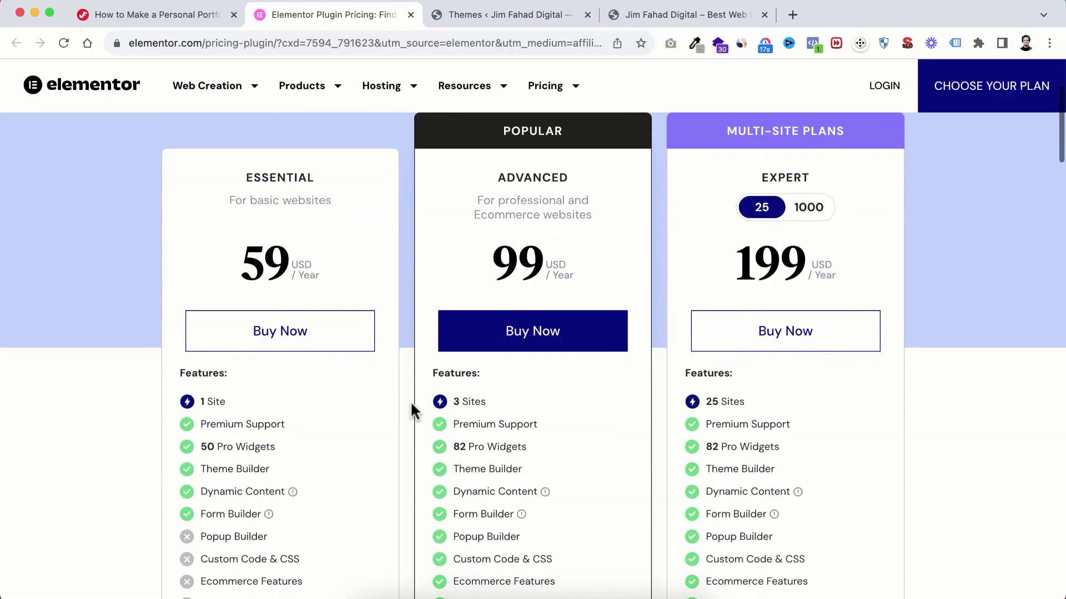
{"action": "scroll", "coordinate": [411, 404], "scroll_direction": "down", "scroll_amount": 1}
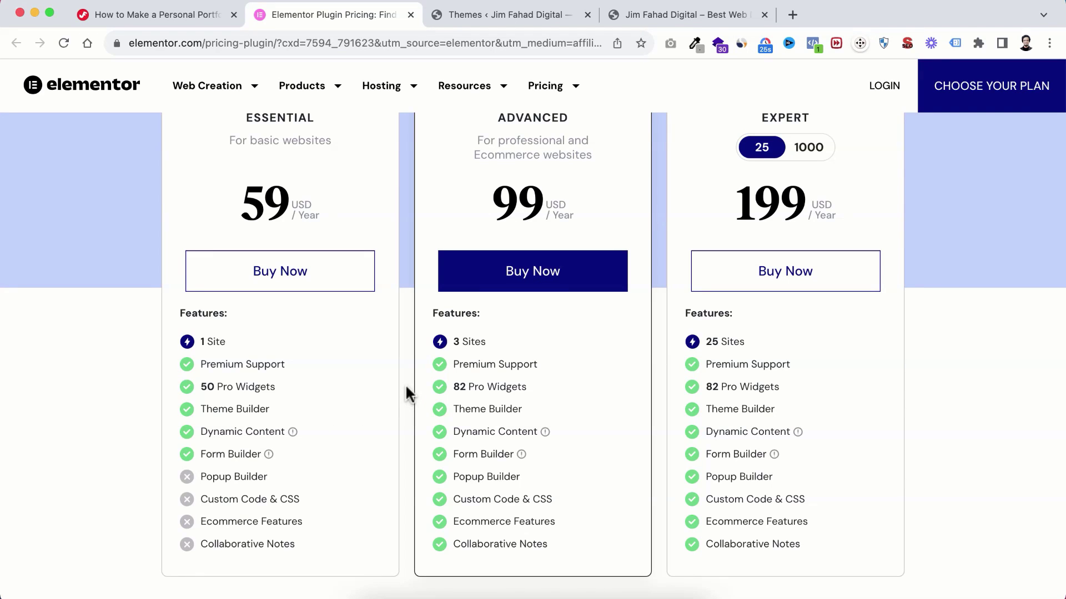
{"action": "scroll", "coordinate": [405, 384], "scroll_direction": "down", "scroll_amount": 4}
{"action": "scroll", "coordinate": [405, 384], "scroll_direction": "up", "scroll_amount": 2}
{"action": "scroll", "coordinate": [406, 389], "scroll_direction": "down", "scroll_amount": 3}
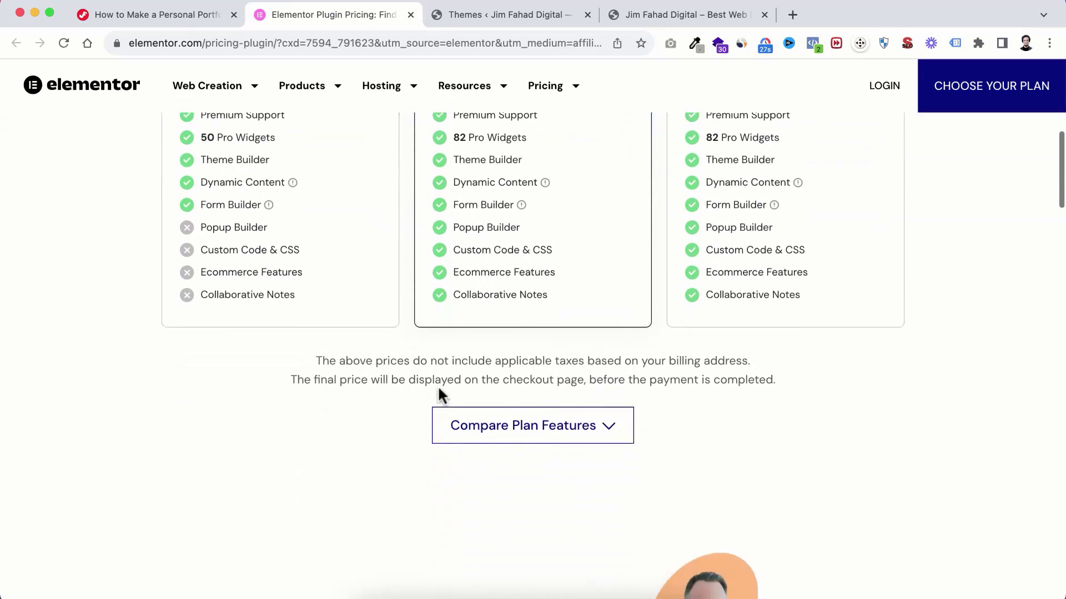
Step: Expand Compare Plan Features to review Essential $59, Advanced $99 and Expert $199 yearly plans
{"action": "left_click", "coordinate": [554, 427]}
{"action": "scroll", "coordinate": [530, 464], "scroll_direction": "down", "scroll_amount": 5}
{"action": "scroll", "coordinate": [530, 460], "scroll_direction": "down", "scroll_amount": 8}
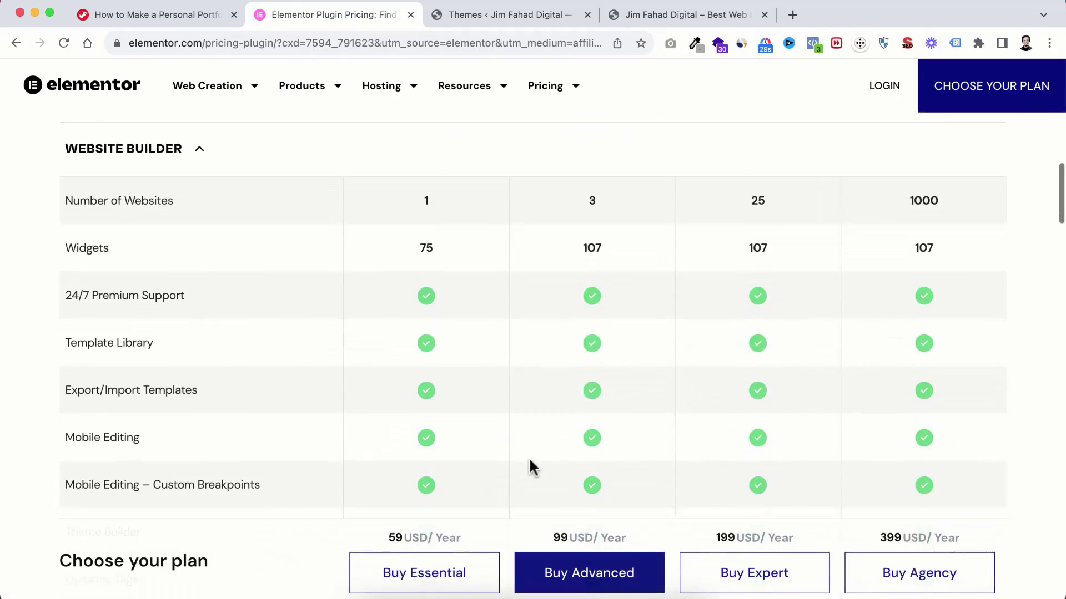
{"action": "scroll", "coordinate": [566, 352], "scroll_direction": "up", "scroll_amount": 15}
{"action": "scroll", "coordinate": [561, 340], "scroll_direction": "up", "scroll_amount": 5}
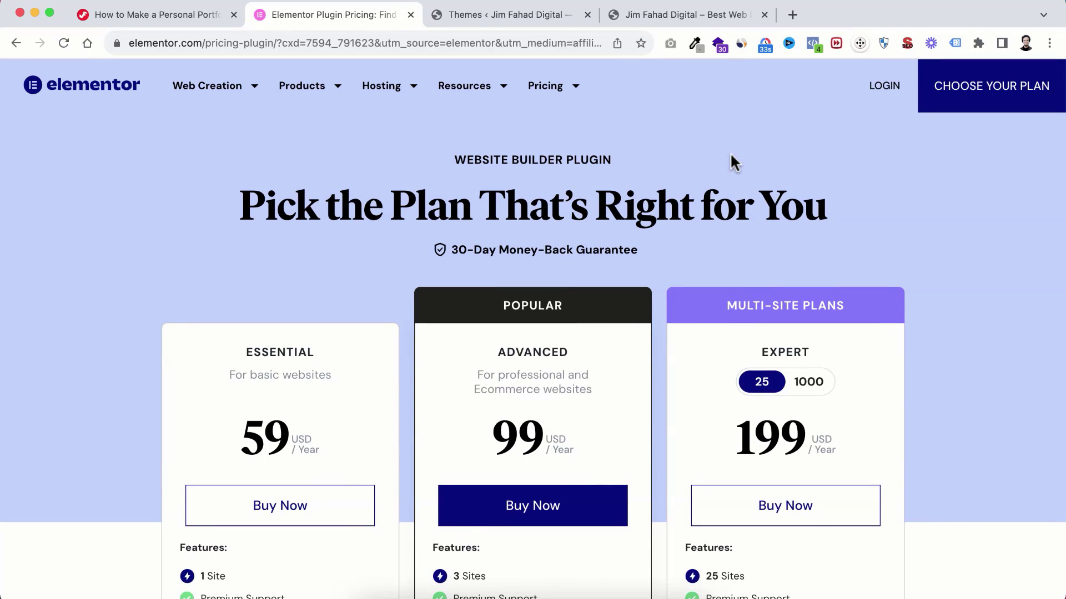
Step: Go through Login and Create an Account to the email-and-password sign-up form
{"action": "left_click", "coordinate": [885, 89]}
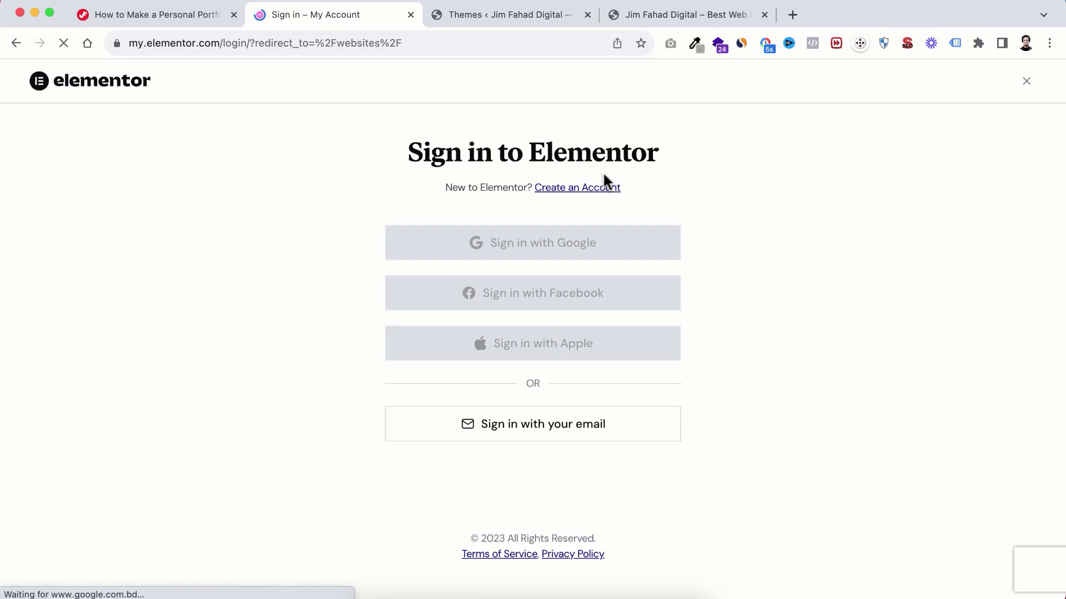
{"action": "left_click", "coordinate": [570, 189]}
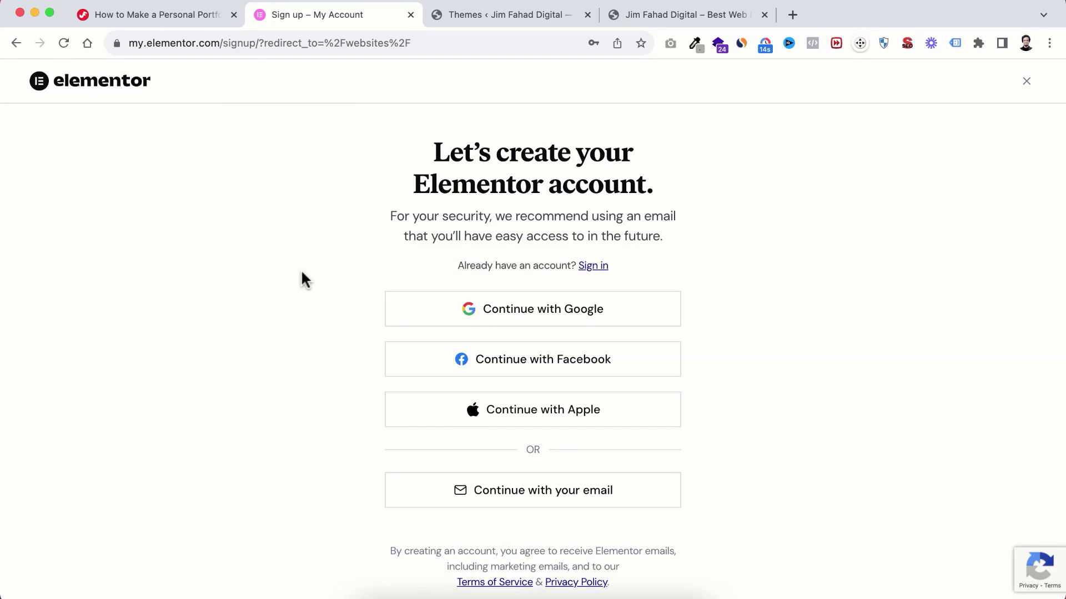
{"action": "scroll", "coordinate": [341, 268], "scroll_direction": "down", "scroll_amount": 2}
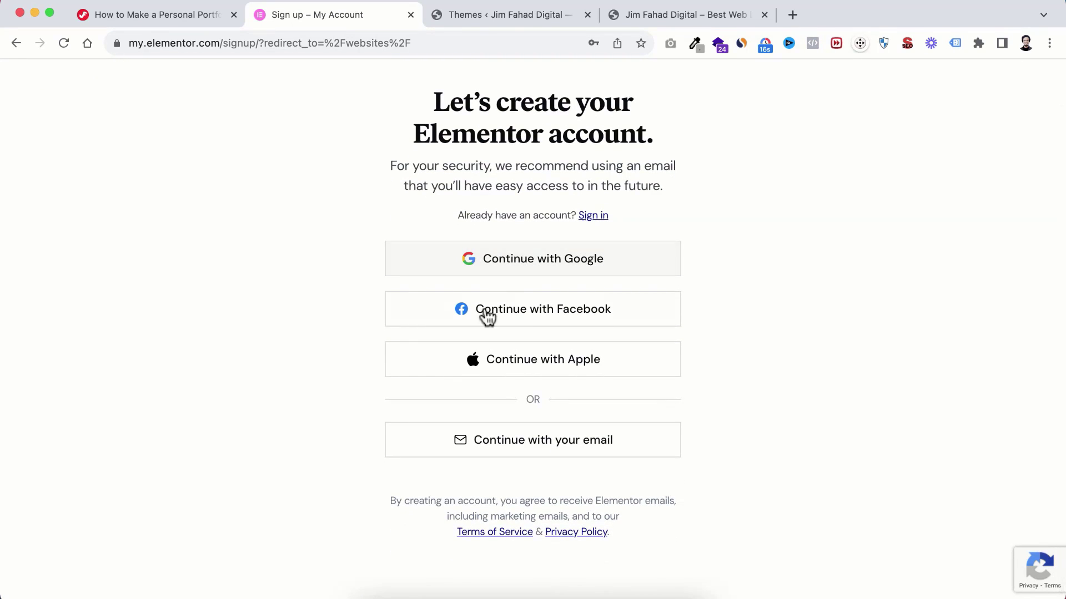
{"action": "scroll", "coordinate": [432, 416], "scroll_direction": "down", "scroll_amount": 1}
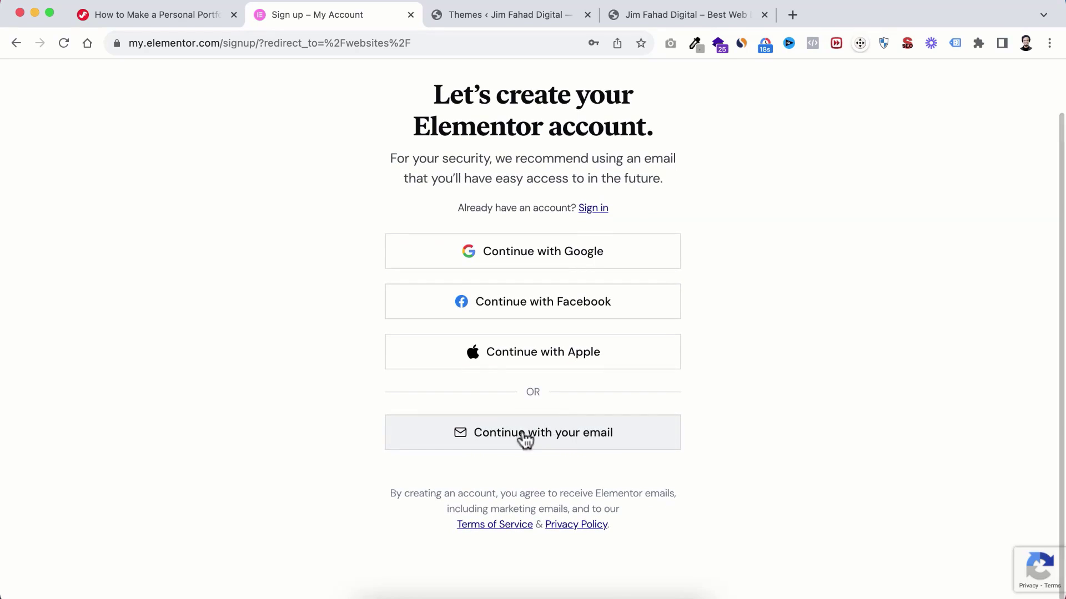
{"action": "left_click", "coordinate": [576, 444]}
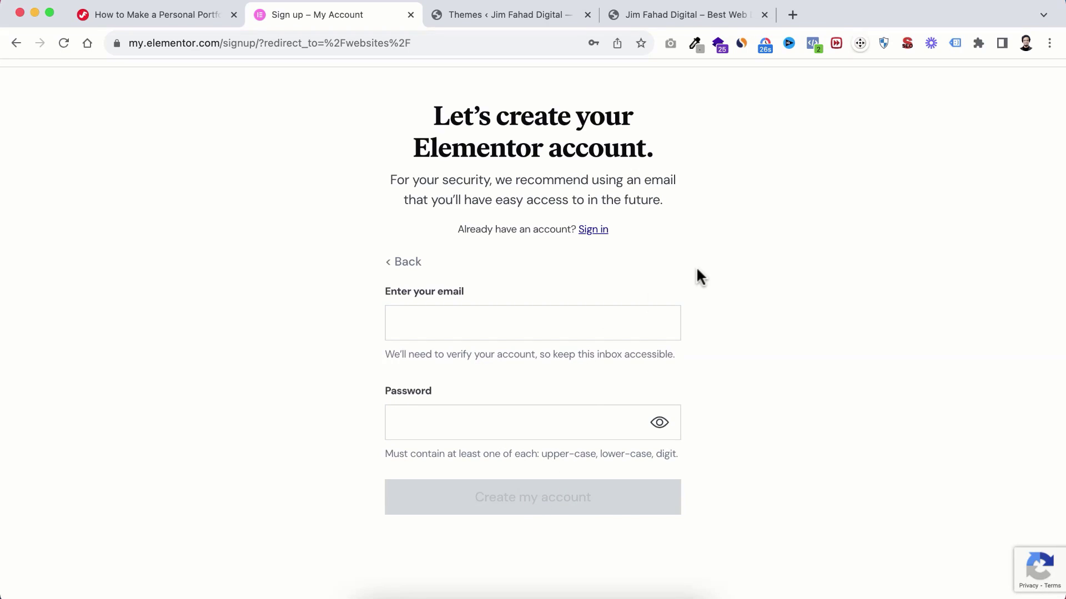
{"action": "scroll", "coordinate": [711, 251], "scroll_direction": "up", "scroll_amount": 1}
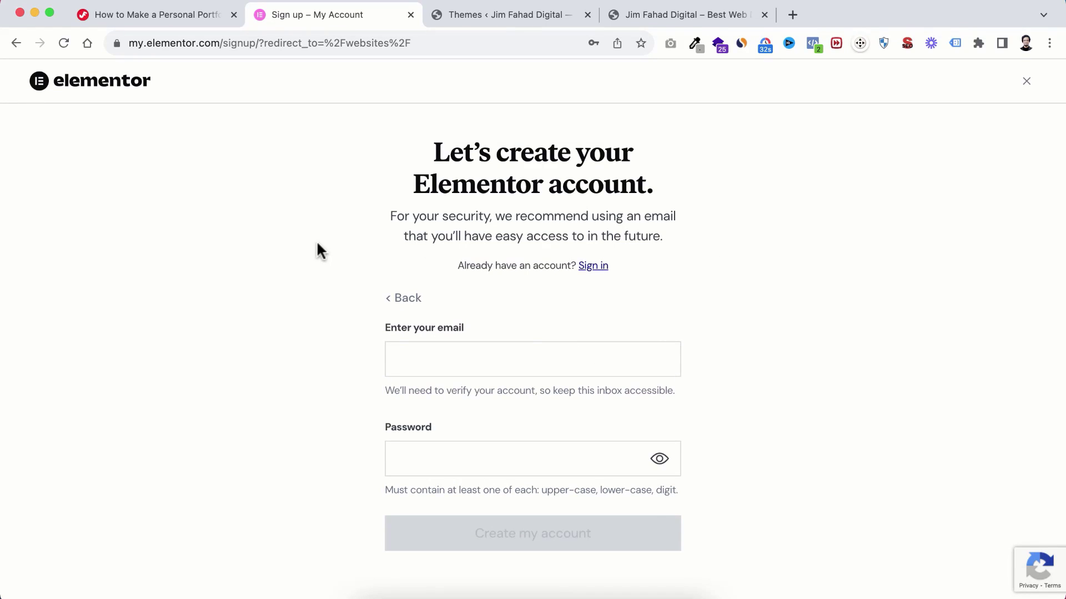
Step: Return to the WordPress admin and open Plugins > Add New Plugin
{"action": "left_click", "coordinate": [522, 20]}
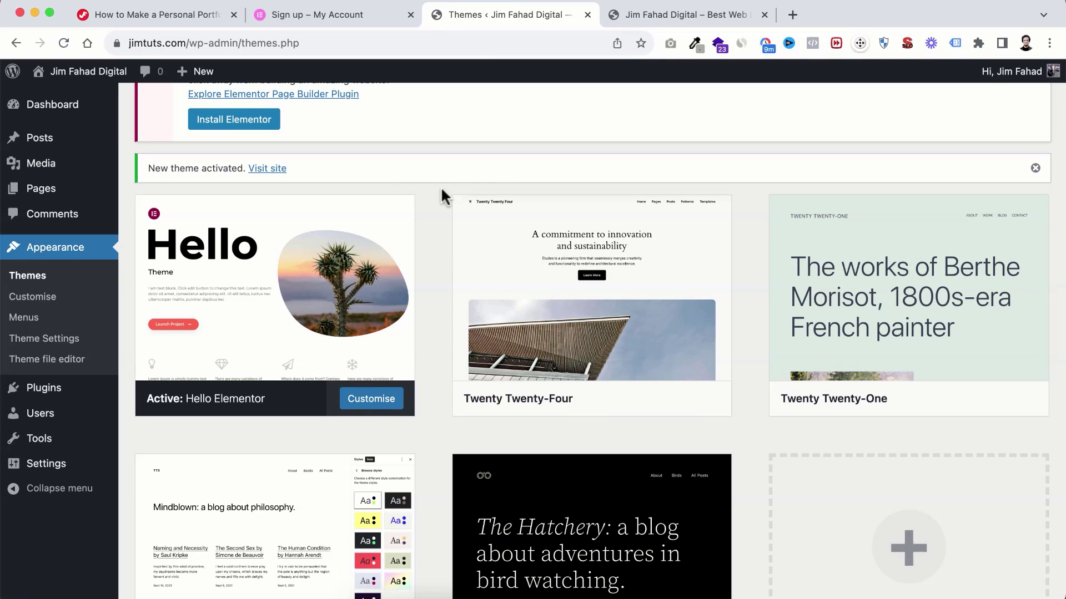
{"action": "scroll", "coordinate": [442, 195], "scroll_direction": "down", "scroll_amount": 2}
{"action": "scroll", "coordinate": [440, 187], "scroll_direction": "down", "scroll_amount": 1}
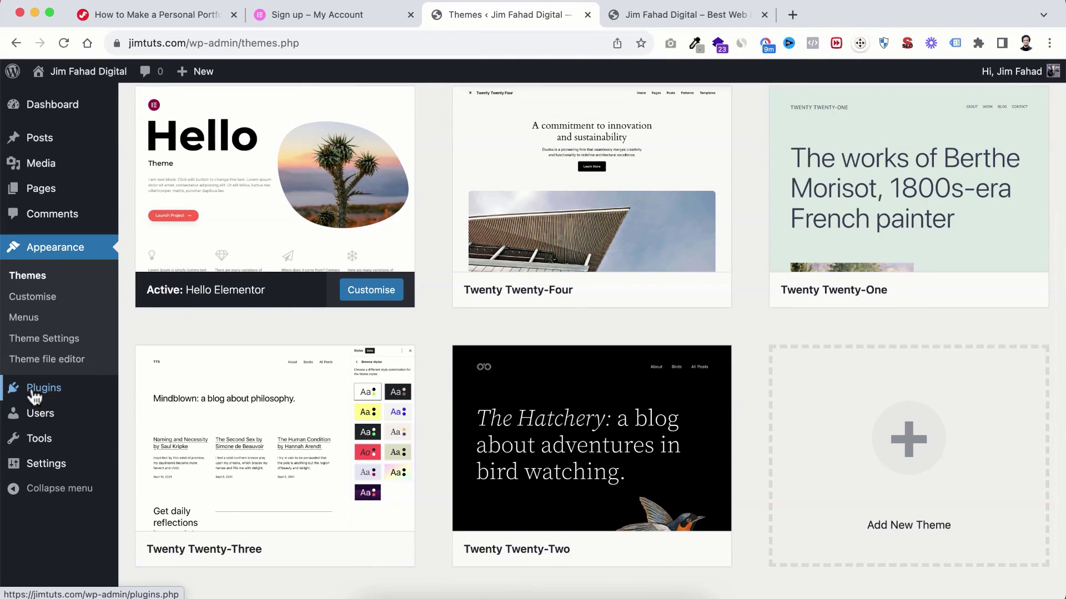
{"action": "mouse_move", "coordinate": [50, 395]}
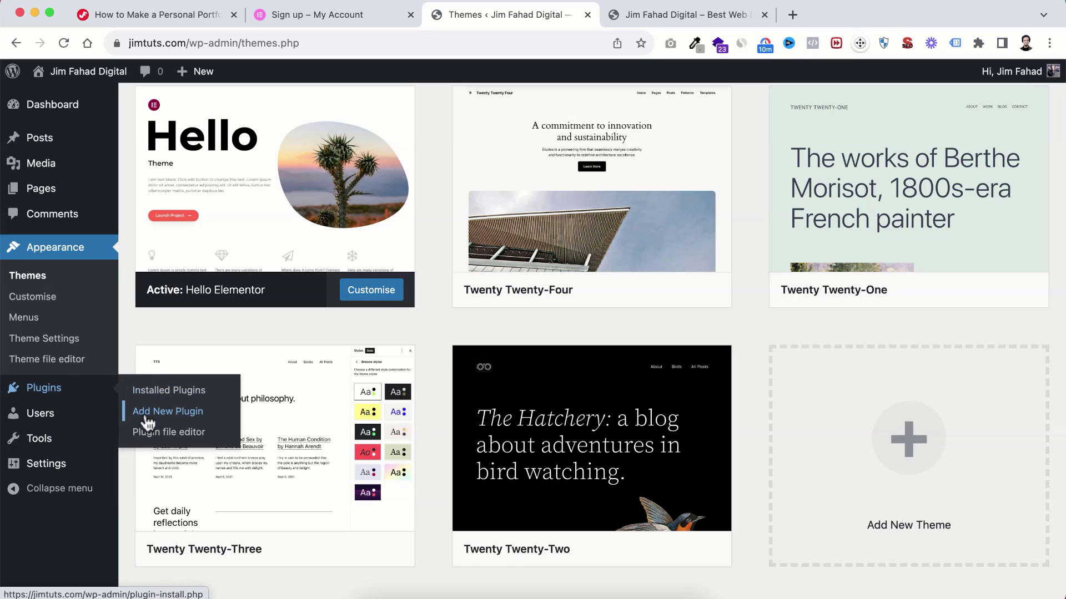
{"action": "left_click", "coordinate": [169, 417]}
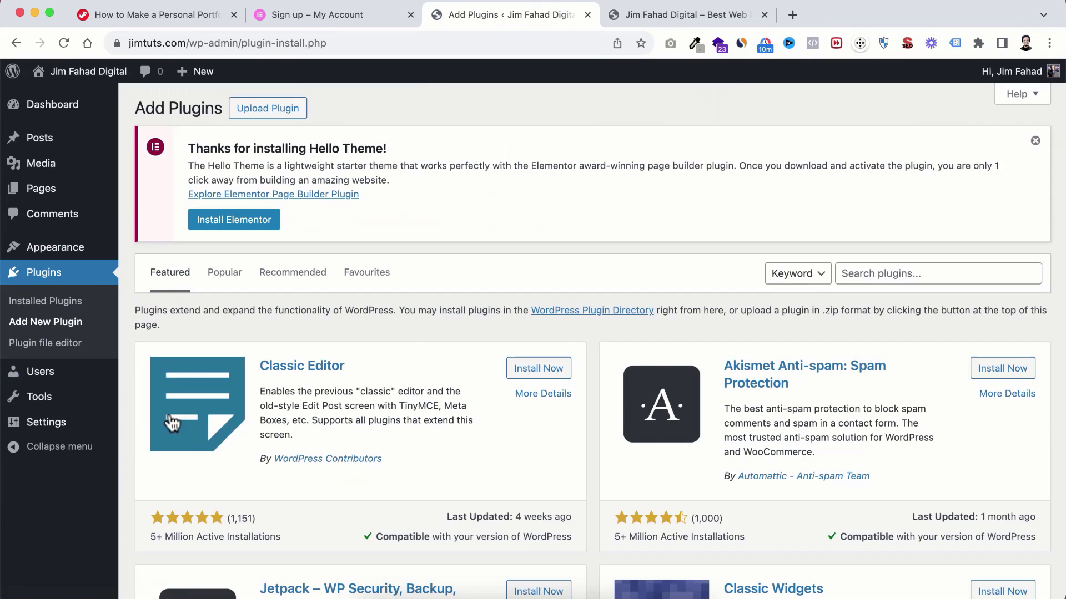
Step: Search for 'elementor', then install and activate Elementor Website Builder
{"action": "scroll", "coordinate": [803, 348], "scroll_direction": "down", "scroll_amount": 3}
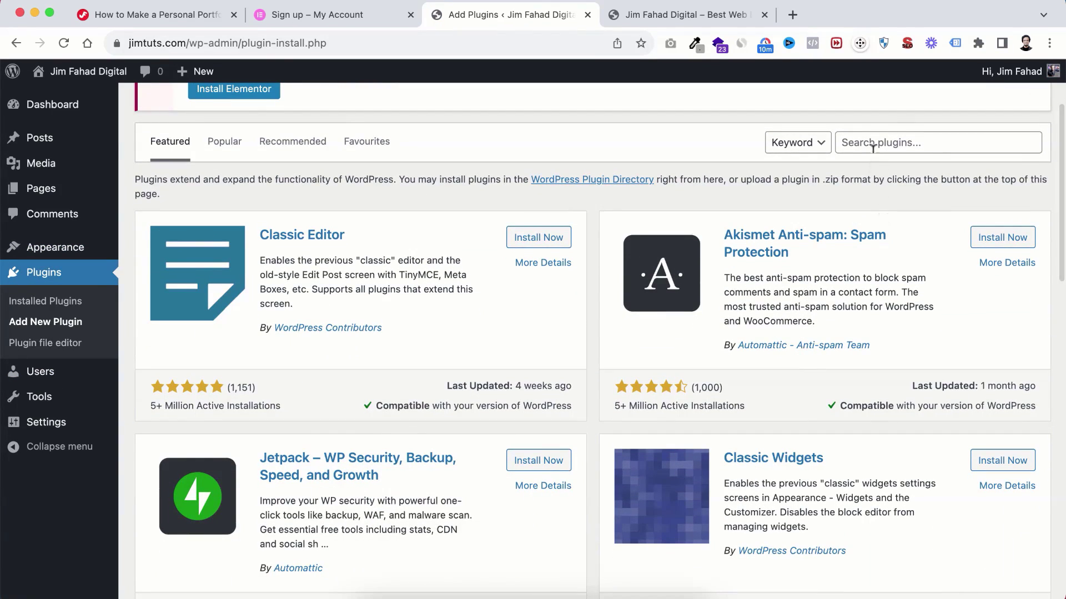
{"action": "left_click", "coordinate": [870, 135]}
{"action": "type", "text": "elementor"}
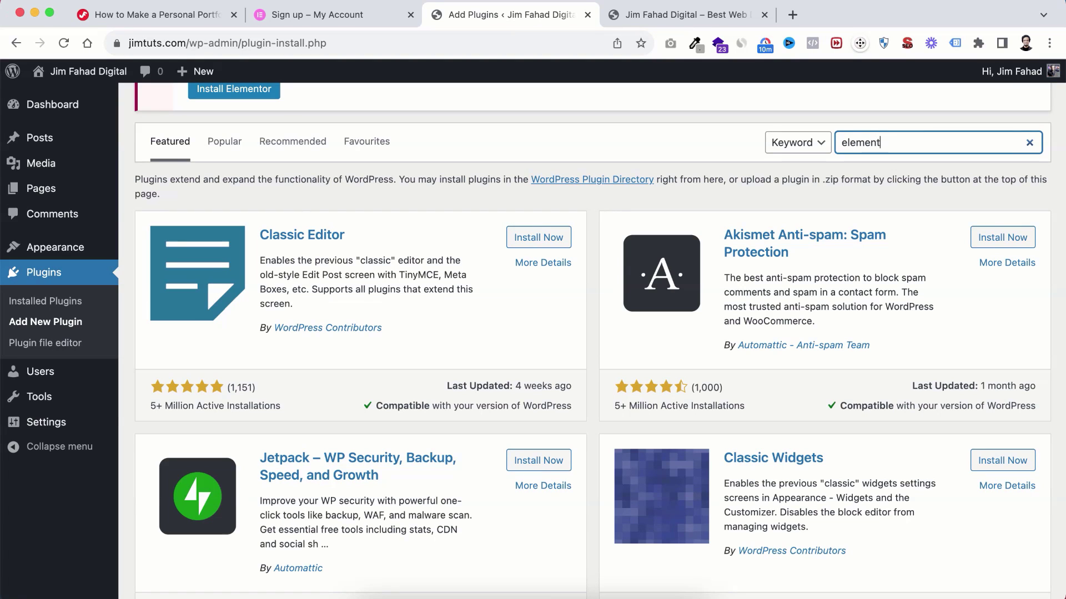
{"action": "scroll", "coordinate": [728, 281], "scroll_direction": "down", "scroll_amount": 3}
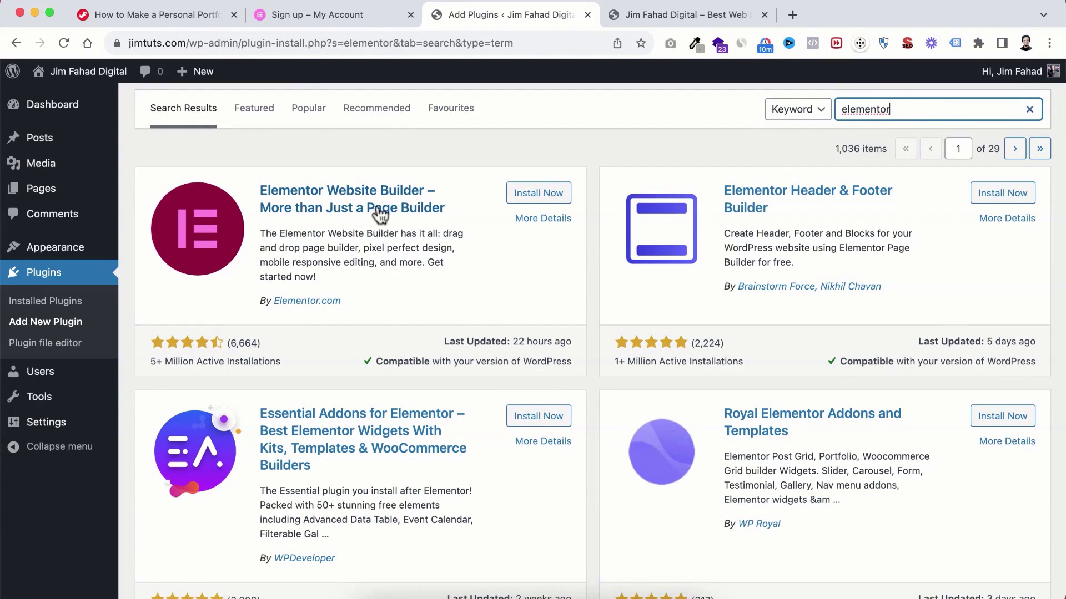
{"action": "left_click", "coordinate": [538, 197]}
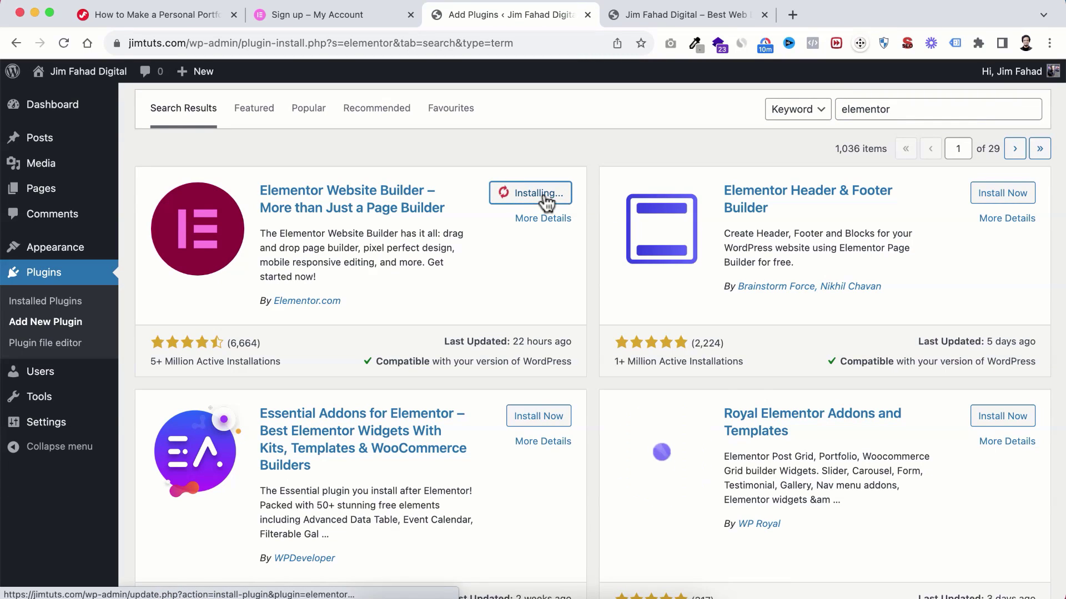
{"action": "left_click", "coordinate": [536, 191]}
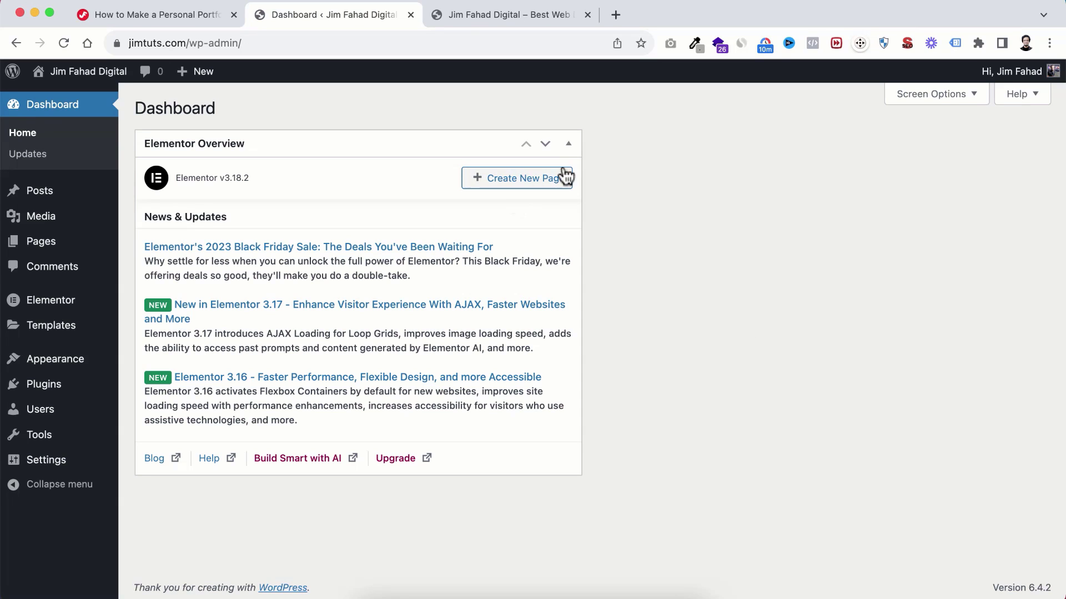
Step: Skip the Elementor wizard, untick Elementor Overview in Screen Options, and start a new page
{"action": "left_click", "coordinate": [569, 145]}
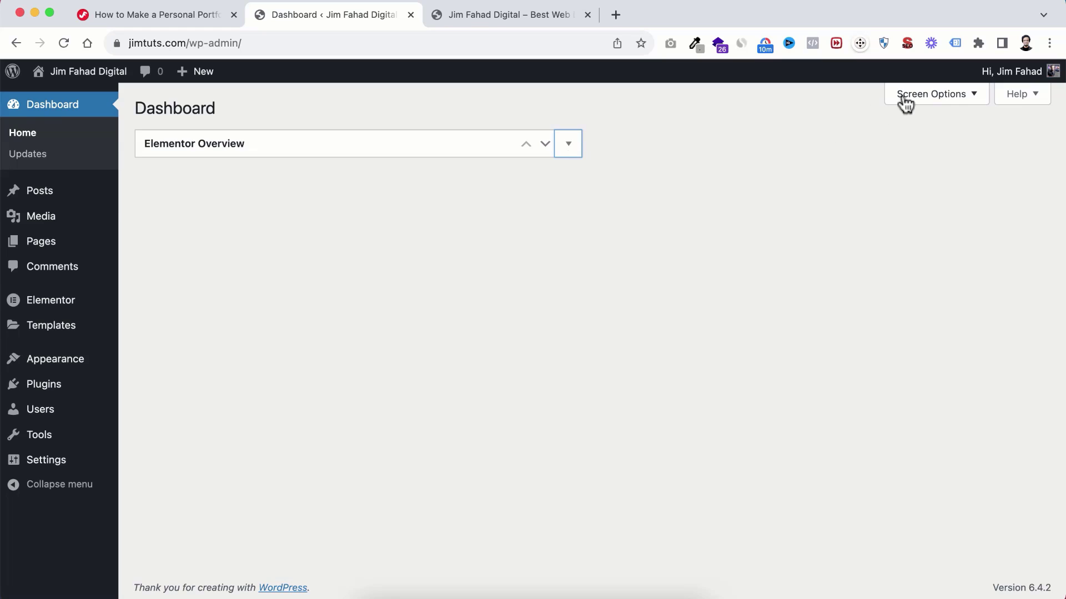
{"action": "left_click", "coordinate": [904, 101]}
{"action": "left_click", "coordinate": [203, 175]}
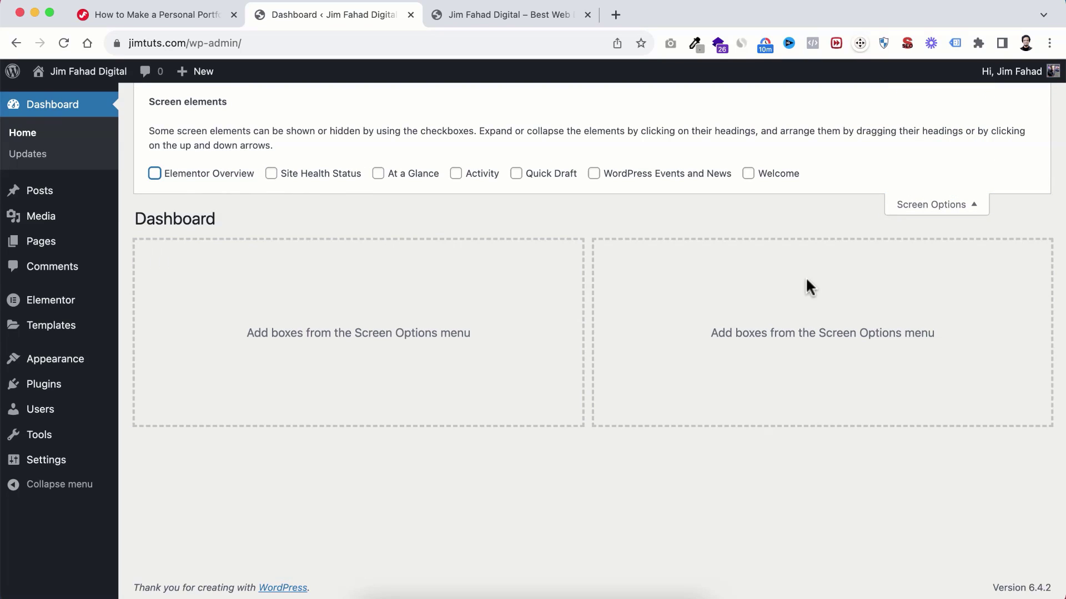
{"action": "left_click", "coordinate": [973, 208]}
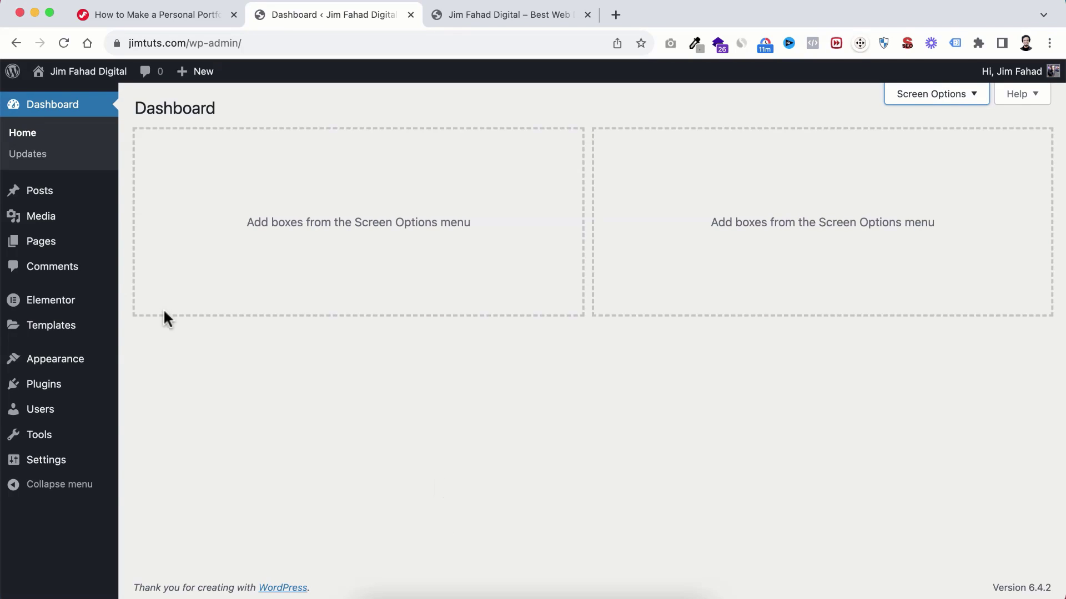
{"action": "mouse_move", "coordinate": [66, 247]}
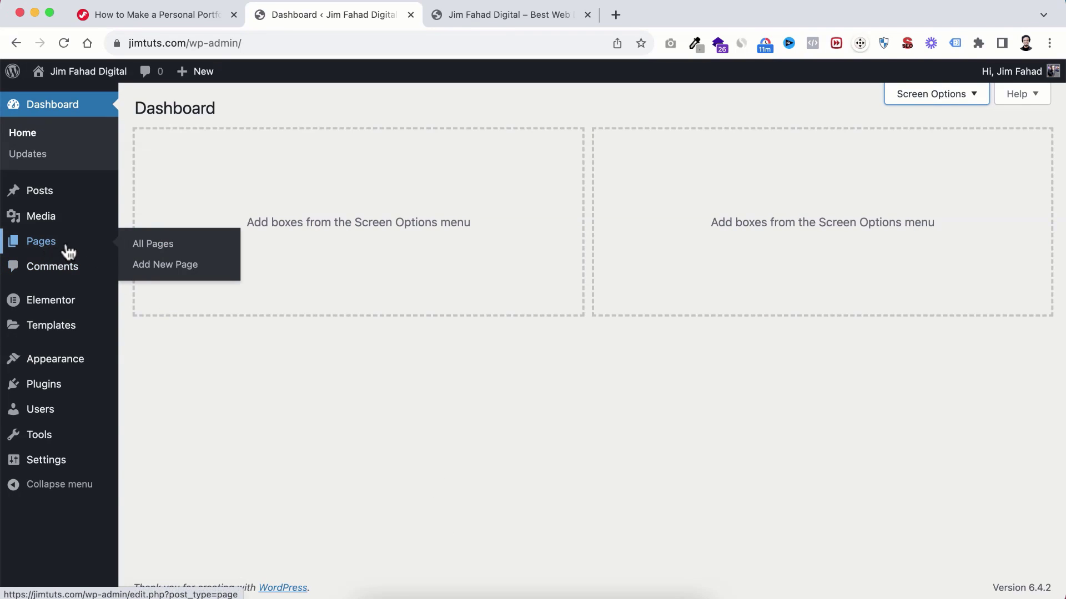
{"action": "left_click", "coordinate": [174, 269]}
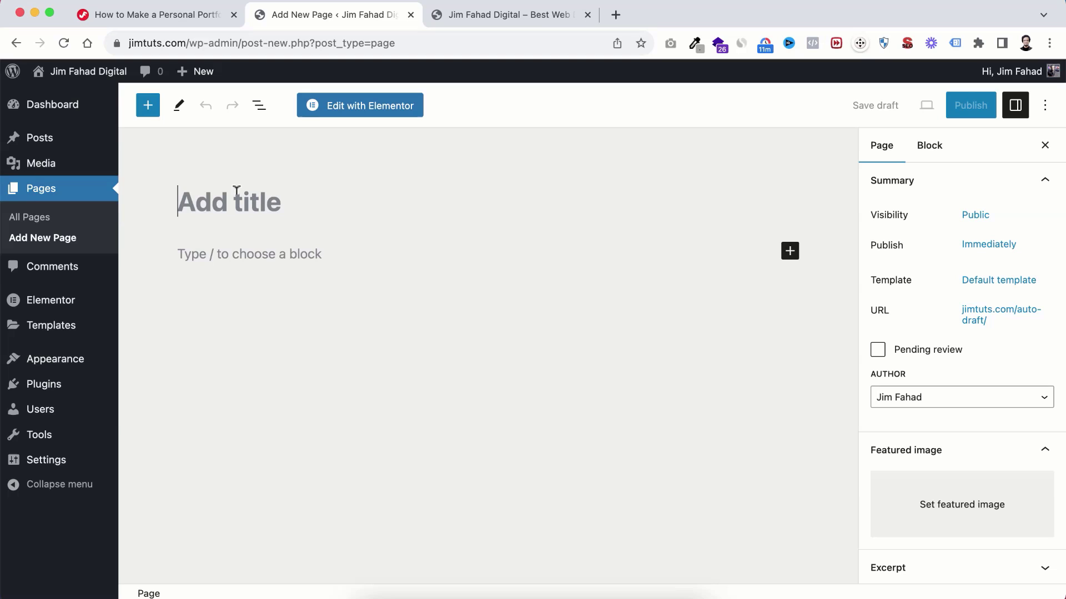
Step: Title the new page 'Awesome Page' and publish it, confirming the pre-publish check
{"action": "type", "text": "Awe"}
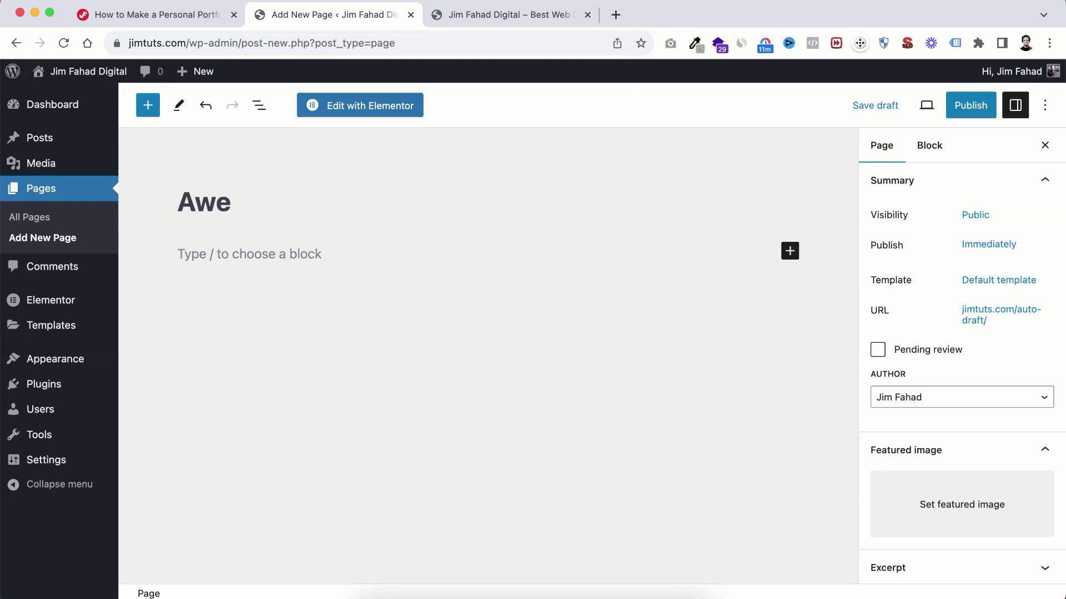
{"action": "type", "text": "some Page"}
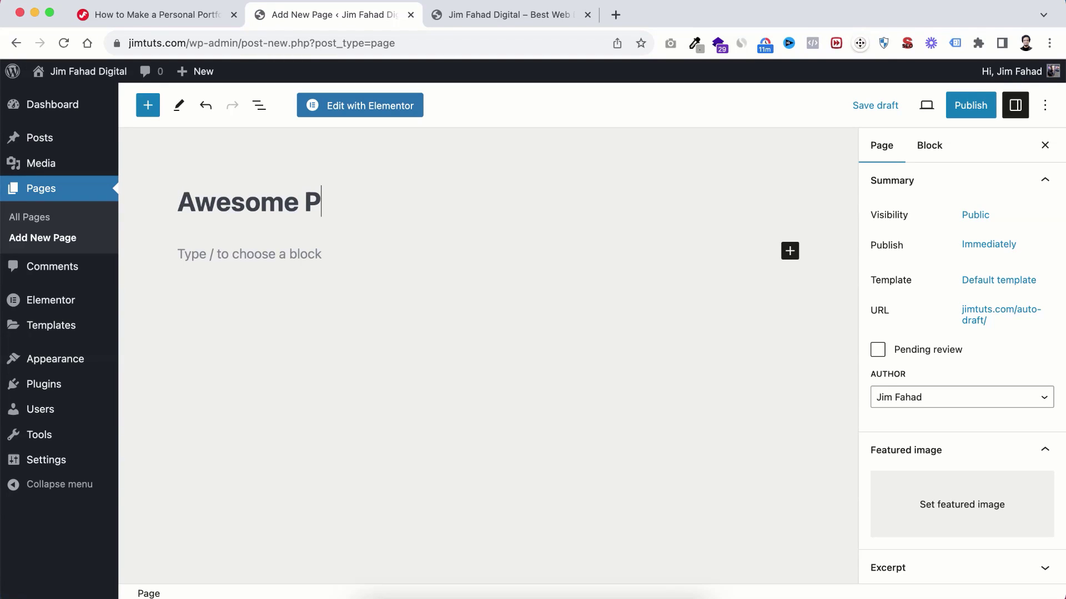
{"action": "left_click", "coordinate": [979, 104]}
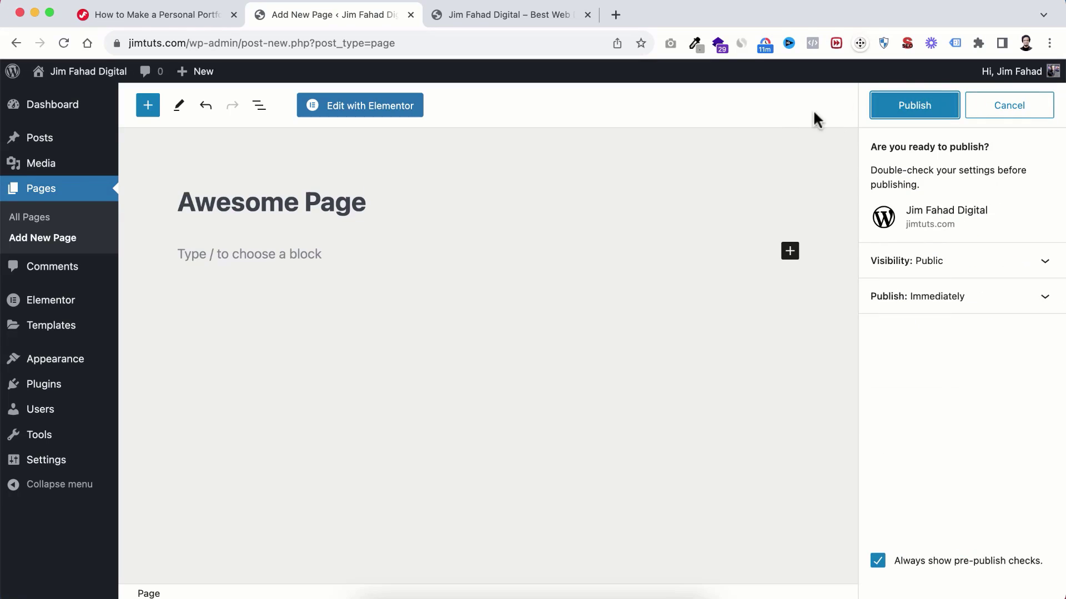
{"action": "left_click", "coordinate": [895, 111]}
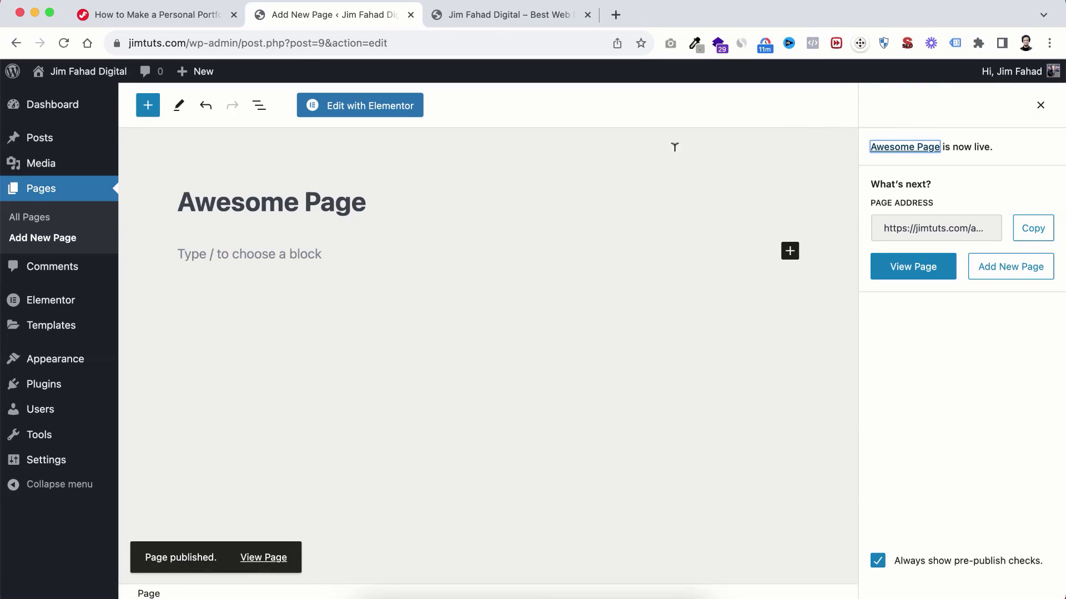
Step: Open Awesome Page in Elementor, dismiss the AI announcement popup and restore normal zoom
{"action": "left_click", "coordinate": [367, 114]}
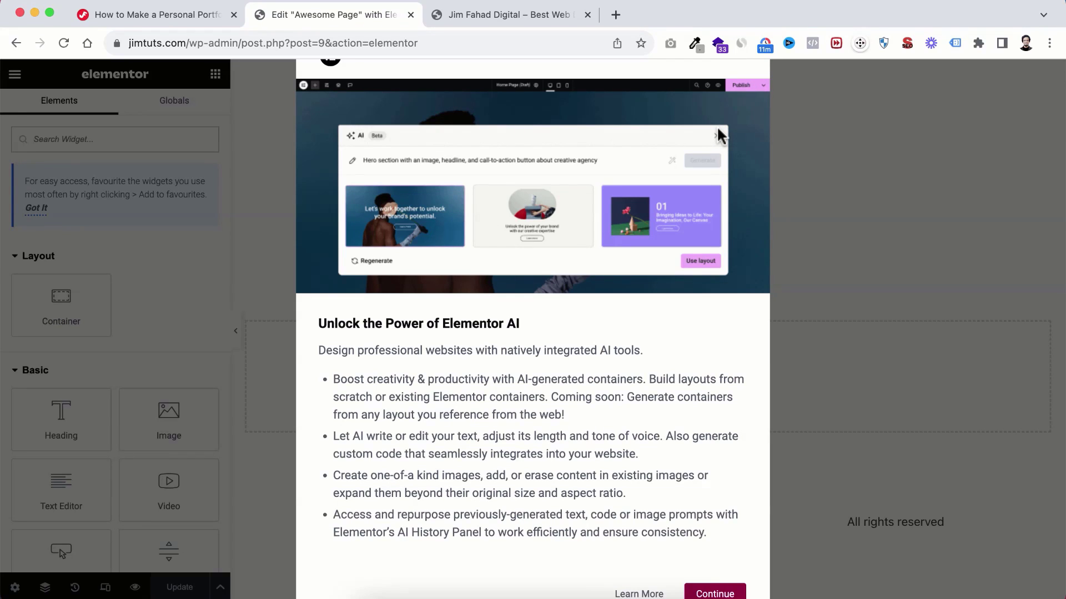
{"action": "key", "text": "super+minus"}
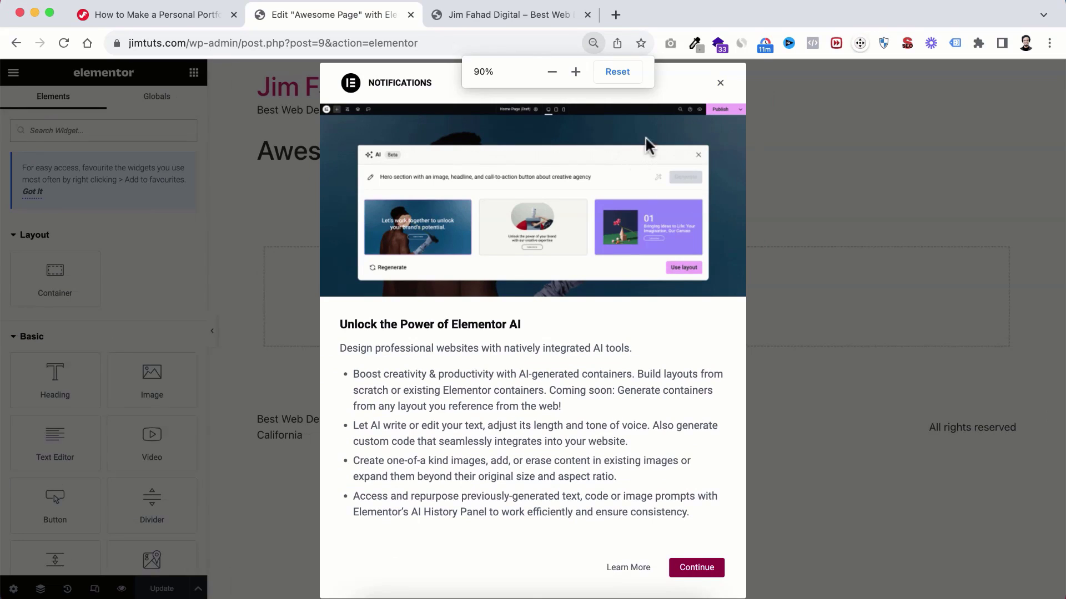
{"action": "left_click", "coordinate": [721, 84]}
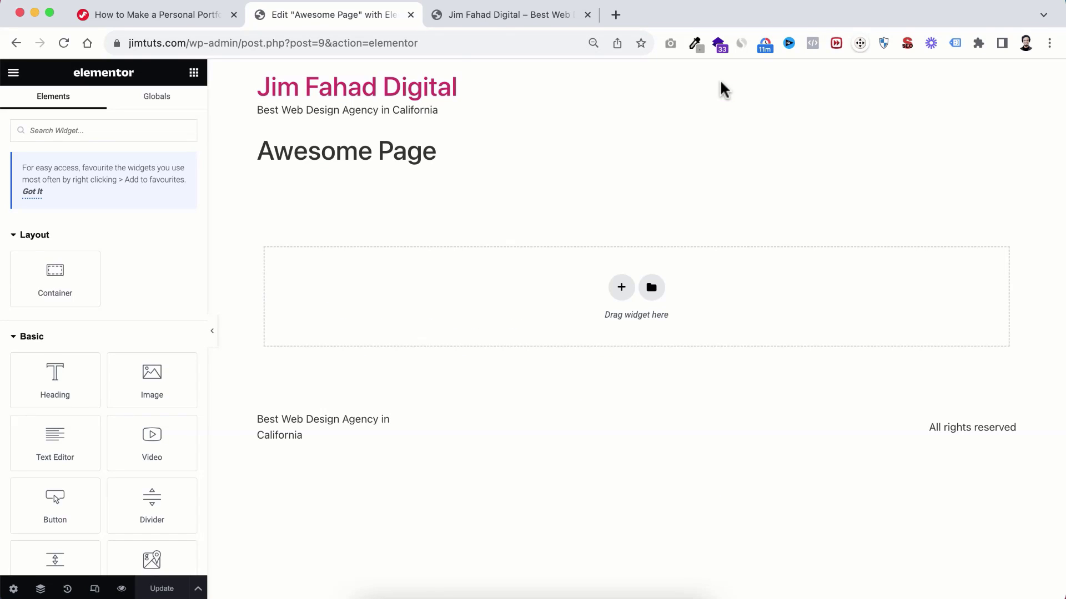
{"action": "key", "text": "super+equal"}
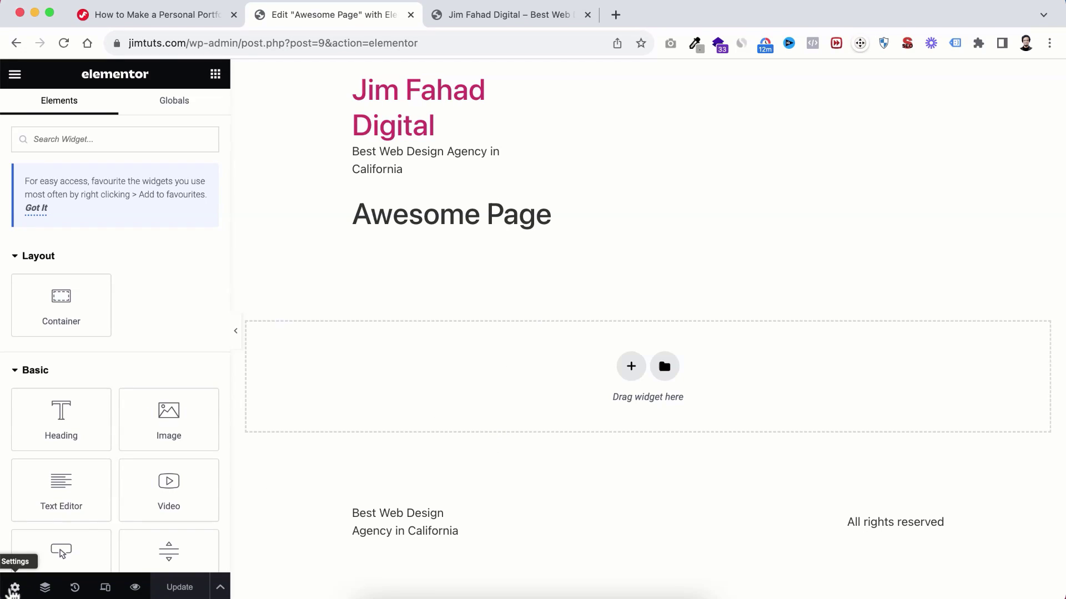
Step: Set the page's Page Layout to Elementor Canvas in its page settings
{"action": "left_click", "coordinate": [15, 588]}
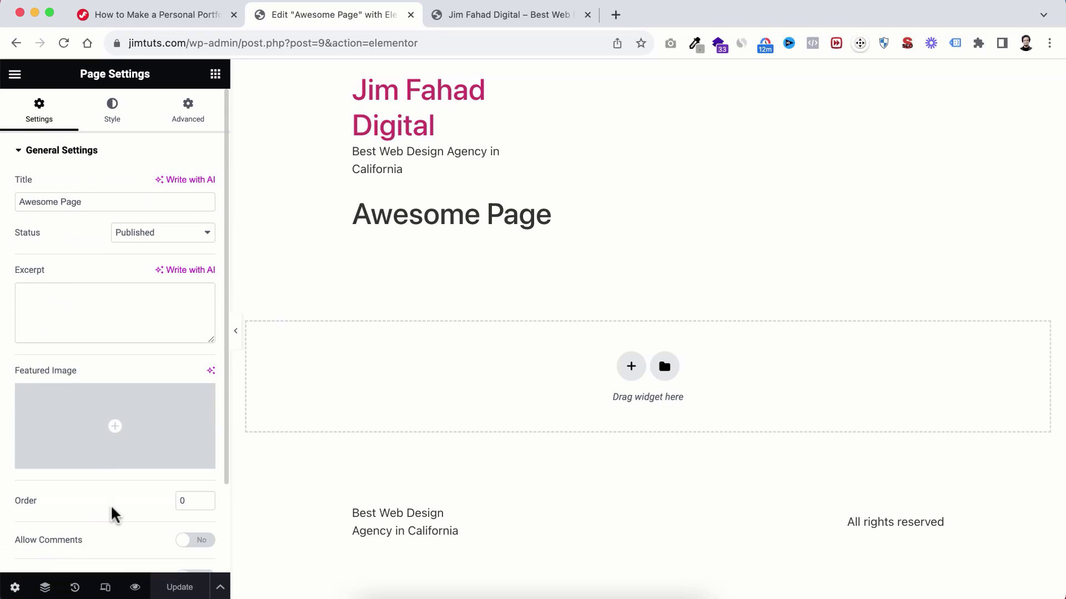
{"action": "scroll", "coordinate": [83, 494], "scroll_direction": "down", "scroll_amount": 2}
{"action": "left_click", "coordinate": [145, 519]}
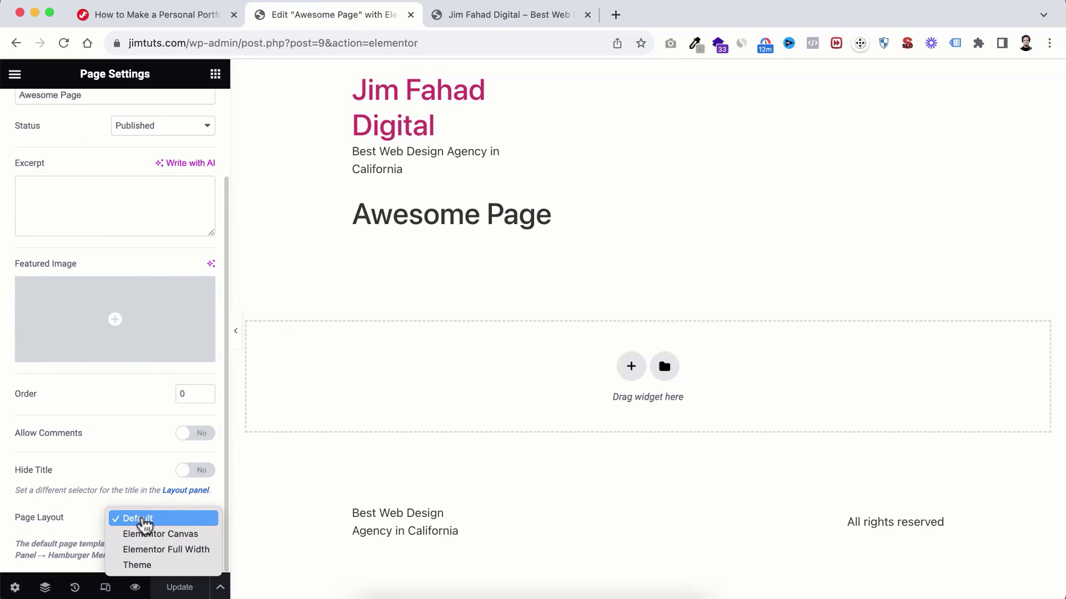
{"action": "left_click", "coordinate": [161, 535]}
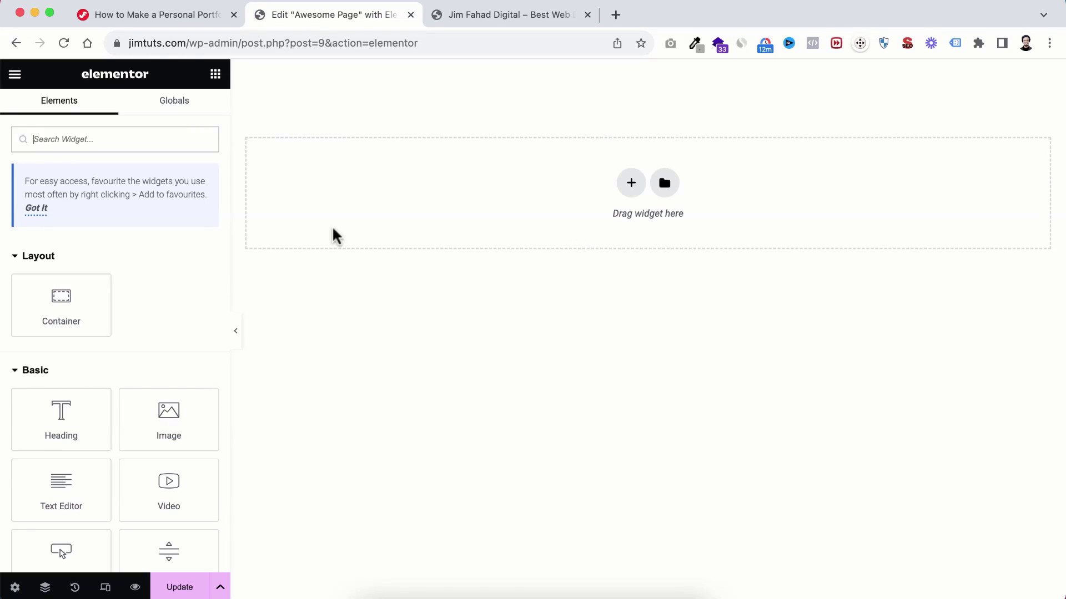
{"action": "scroll", "coordinate": [69, 366], "scroll_direction": "down", "scroll_amount": 5}
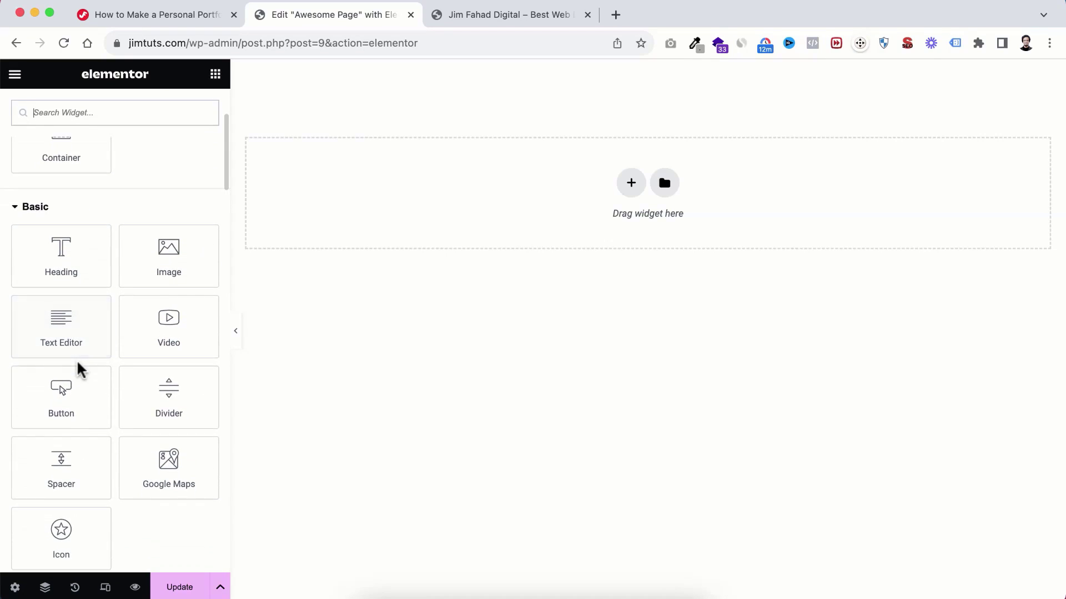
{"action": "scroll", "coordinate": [78, 366], "scroll_direction": "up", "scroll_amount": 5}
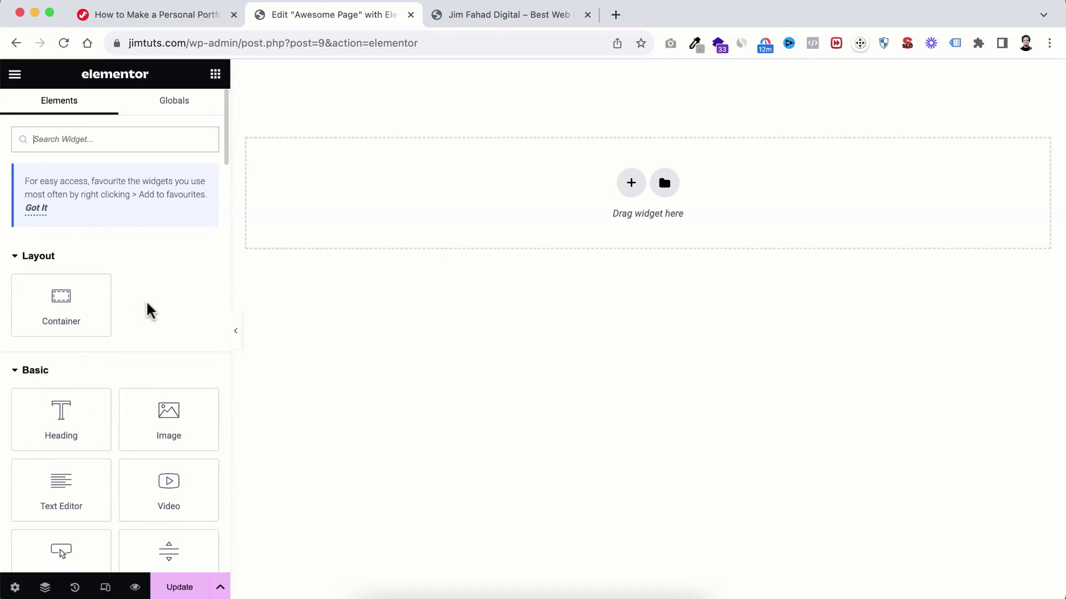
{"action": "scroll", "coordinate": [122, 366], "scroll_direction": "down", "scroll_amount": 3}
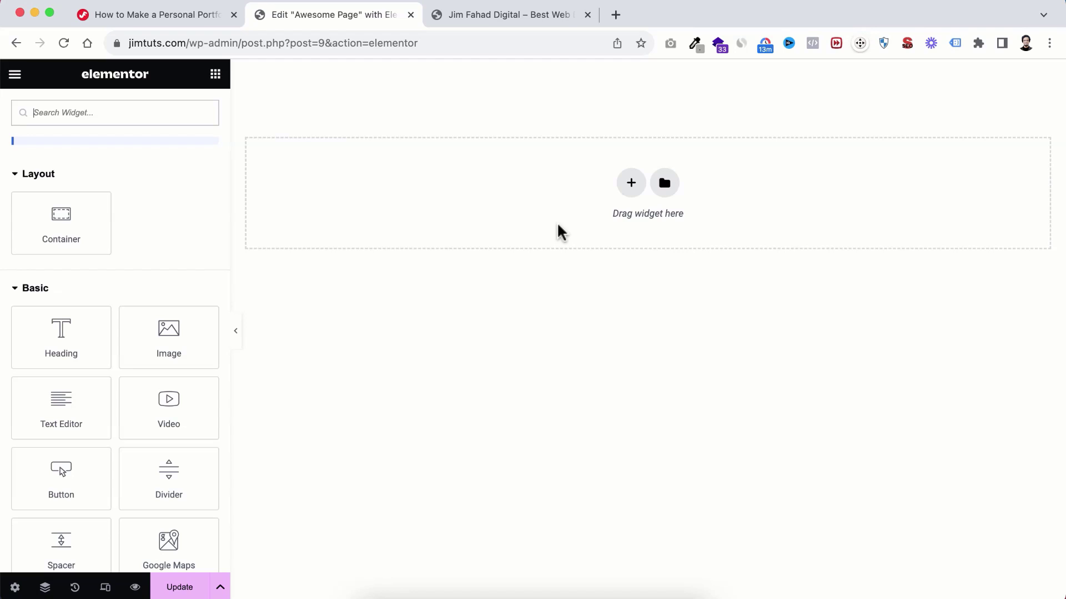
Step: Add a single empty container with 399 px minimum height and content justified to centre
{"action": "left_click", "coordinate": [631, 183]}
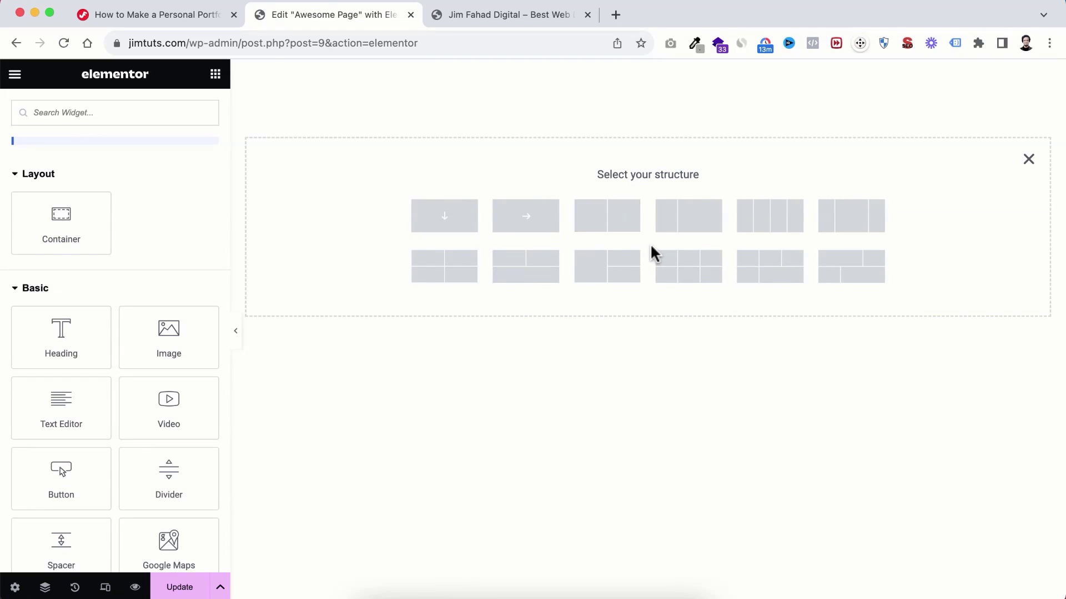
{"action": "left_click", "coordinate": [446, 224]}
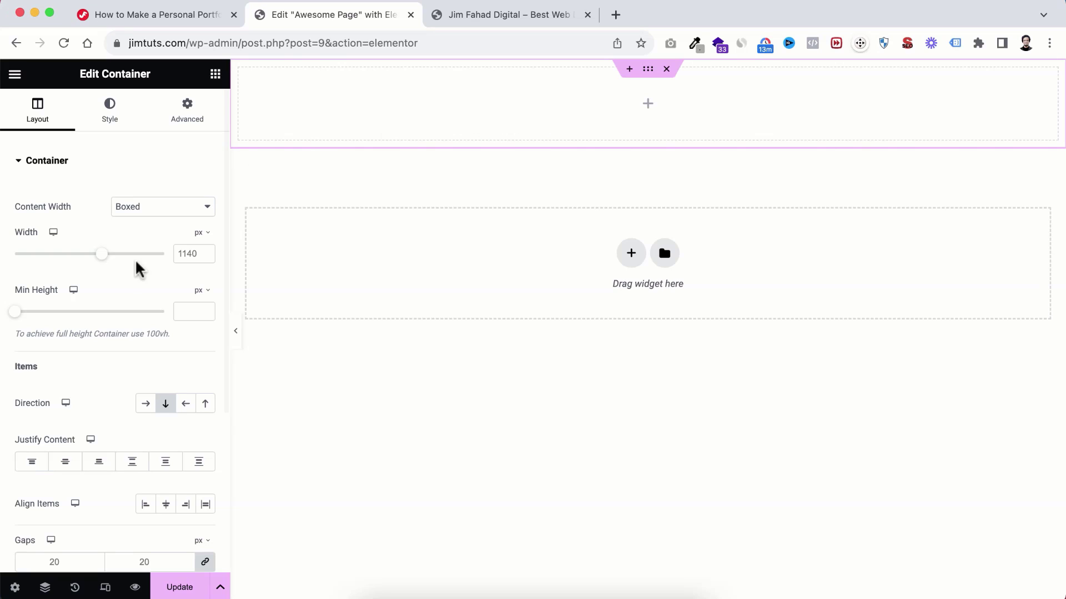
{"action": "left_click_drag", "start_coordinate": [19, 315], "coordinate": [60, 319]}
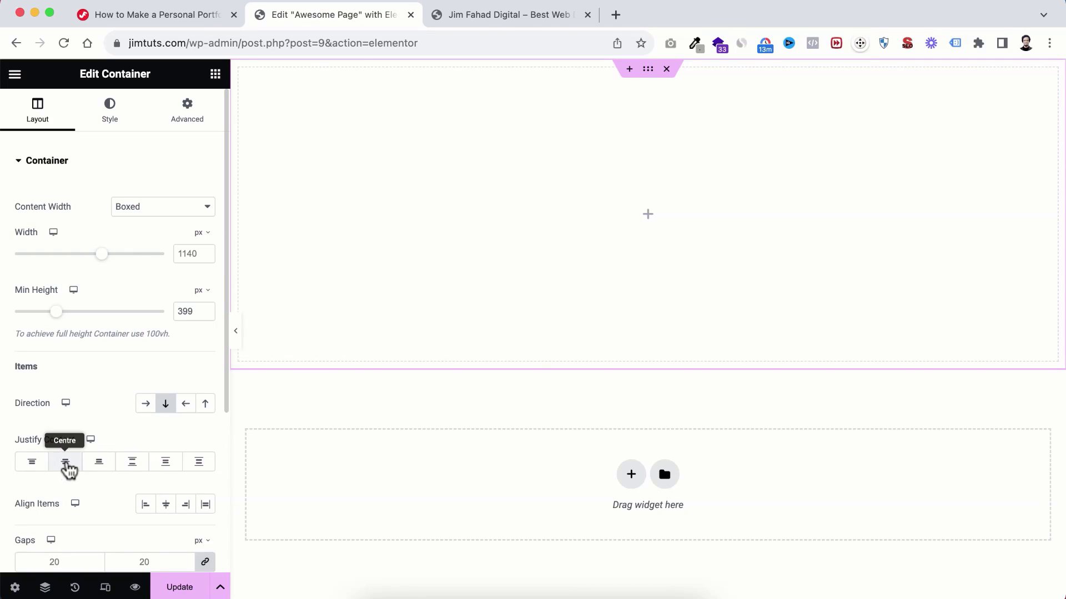
{"action": "left_click", "coordinate": [65, 461]}
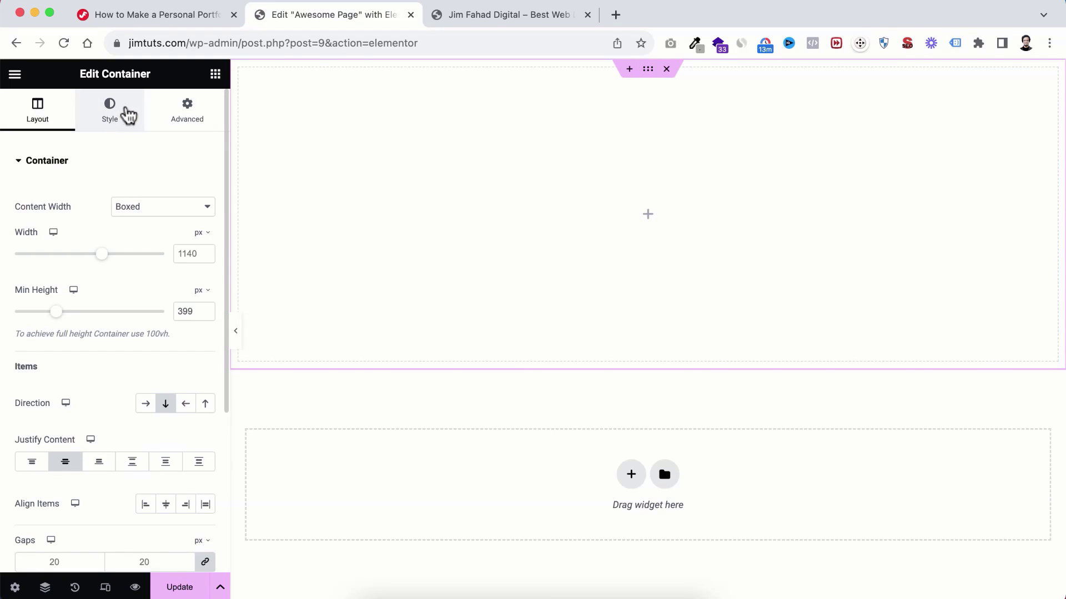
Step: Give the container a Classic solid background in dark navy #00091D
{"action": "left_click", "coordinate": [113, 117]}
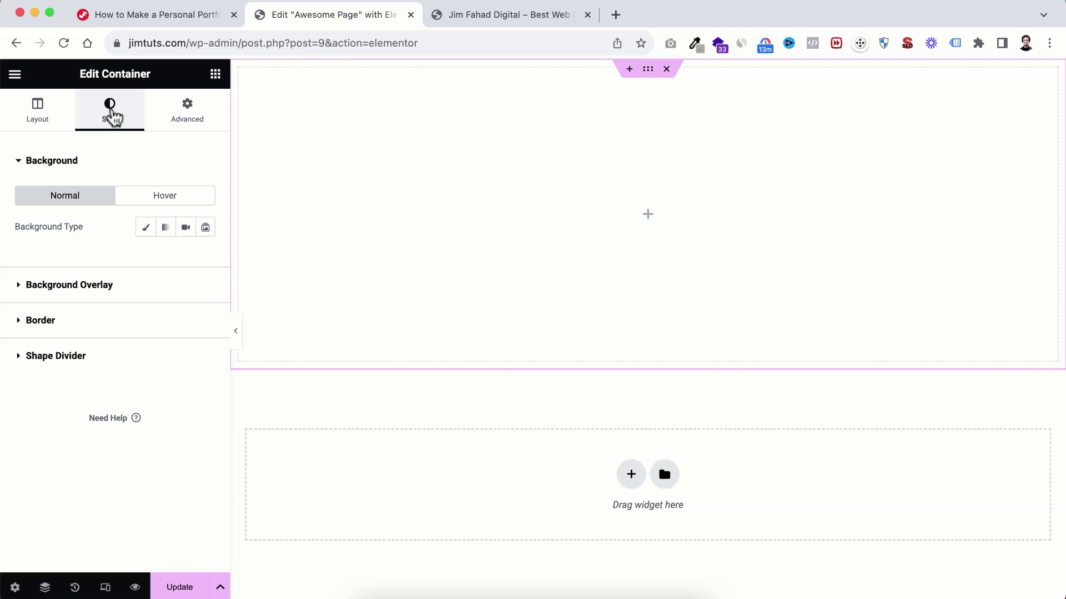
{"action": "left_click", "coordinate": [144, 229]}
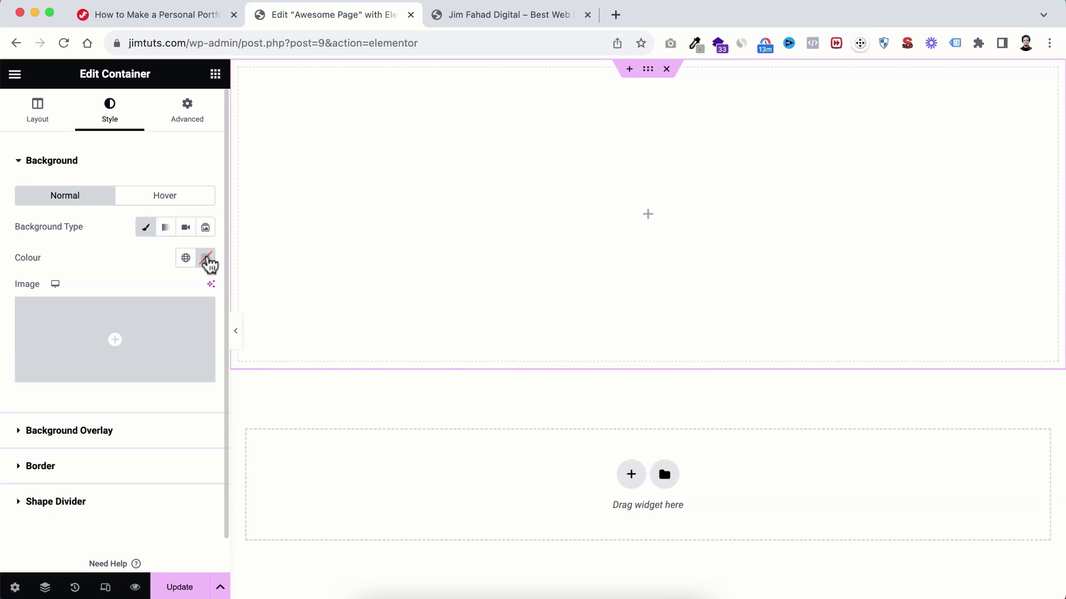
{"action": "left_click", "coordinate": [208, 265]}
{"action": "left_click_drag", "start_coordinate": [241, 388], "coordinate": [192, 364]}
{"action": "left_click_drag", "start_coordinate": [149, 439], "coordinate": [222, 438]}
{"action": "left_click_drag", "start_coordinate": [225, 383], "coordinate": [304, 421]}
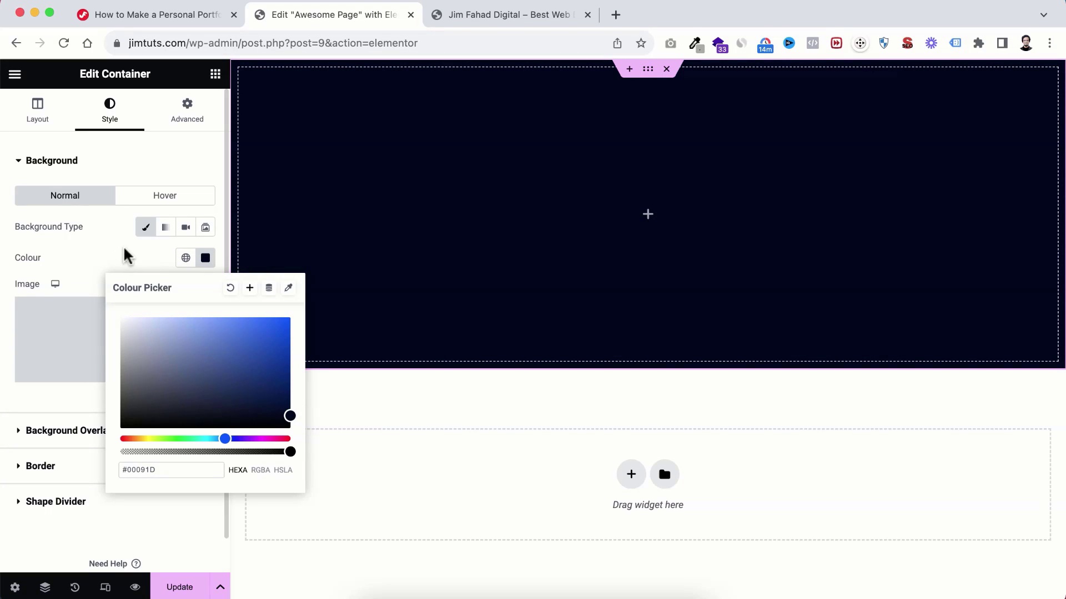
{"action": "left_click", "coordinate": [111, 269]}
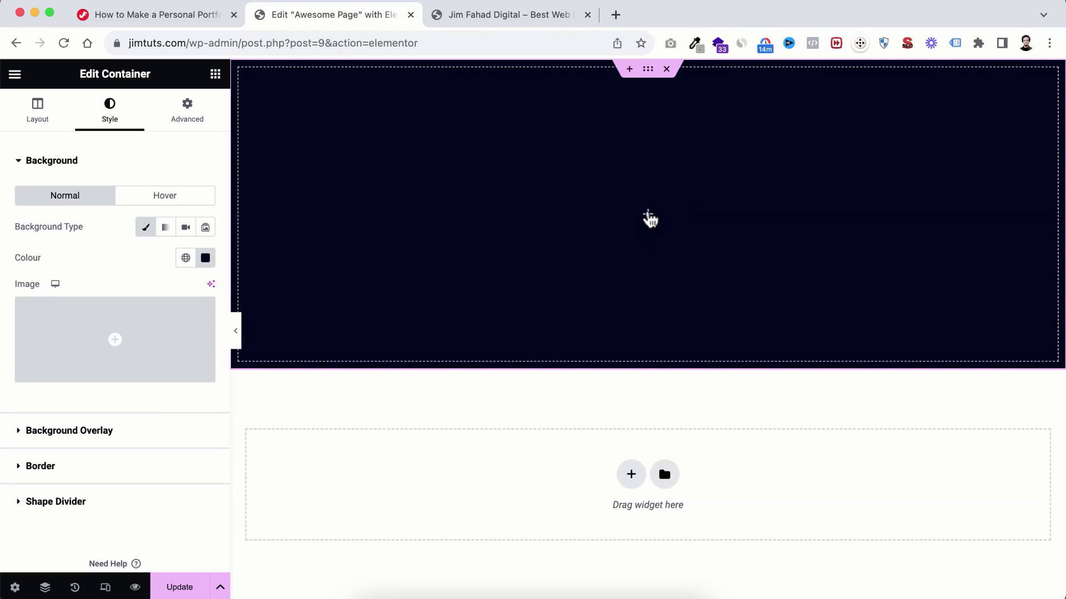
{"action": "left_click", "coordinate": [648, 215]}
{"action": "scroll", "coordinate": [74, 385], "scroll_direction": "down", "scroll_amount": 5}
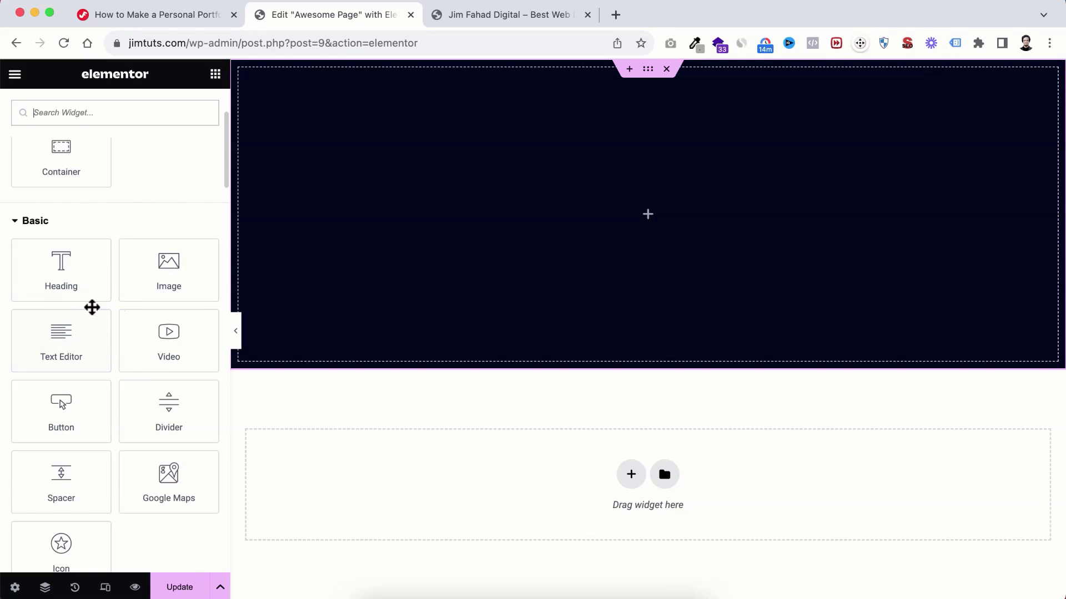
Step: Drop a Heading widget into the navy container, set its text to the owner's business name, and centre it
{"action": "scroll", "coordinate": [141, 294], "scroll_direction": "up", "scroll_amount": 1}
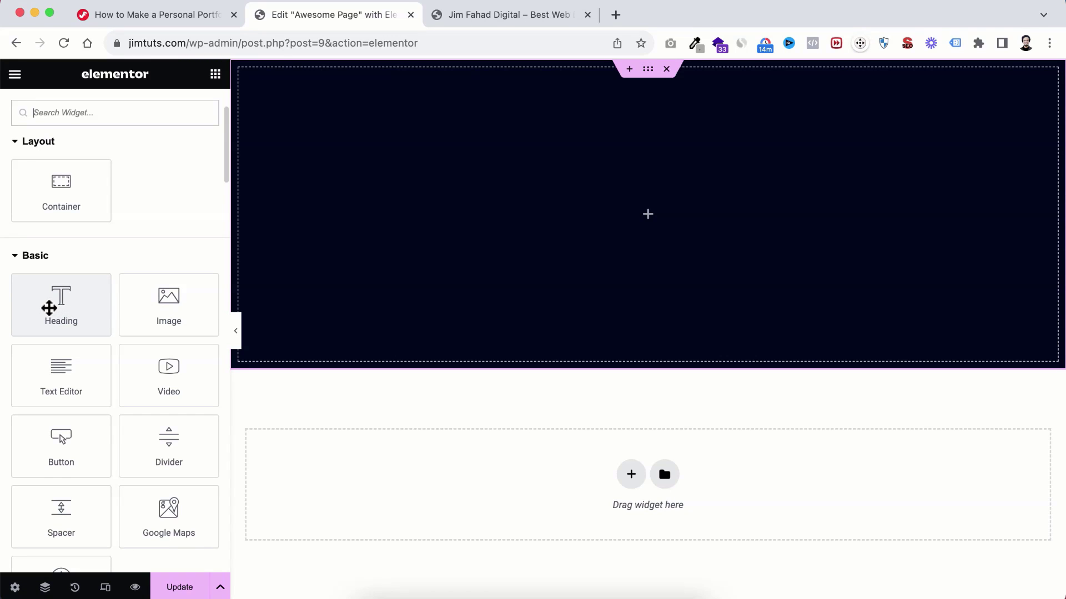
{"action": "left_click_drag", "start_coordinate": [49, 308], "coordinate": [605, 212]}
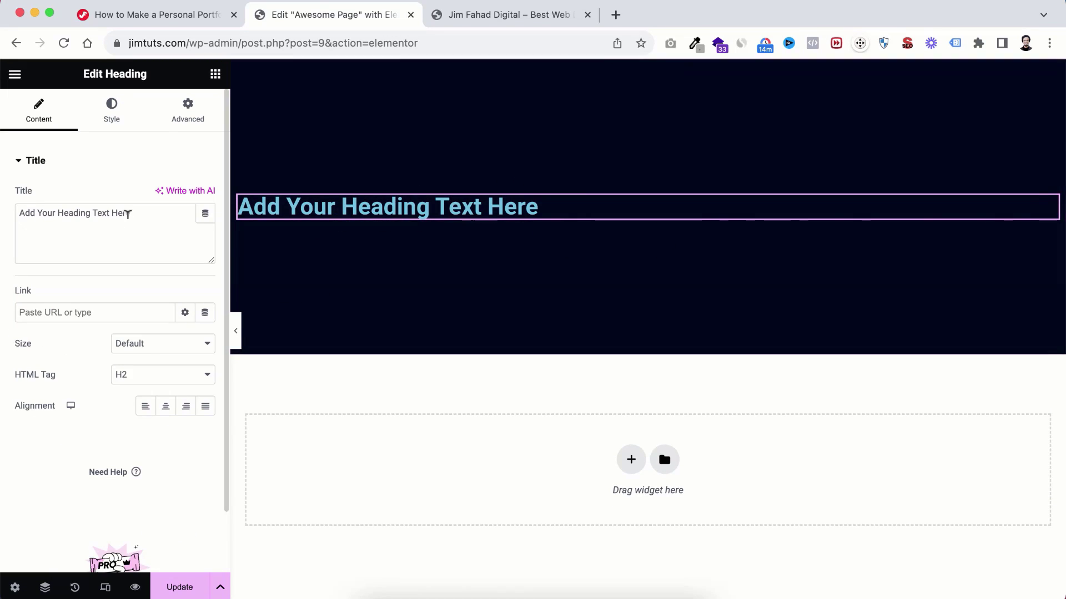
{"action": "left_click", "coordinate": [135, 209]}
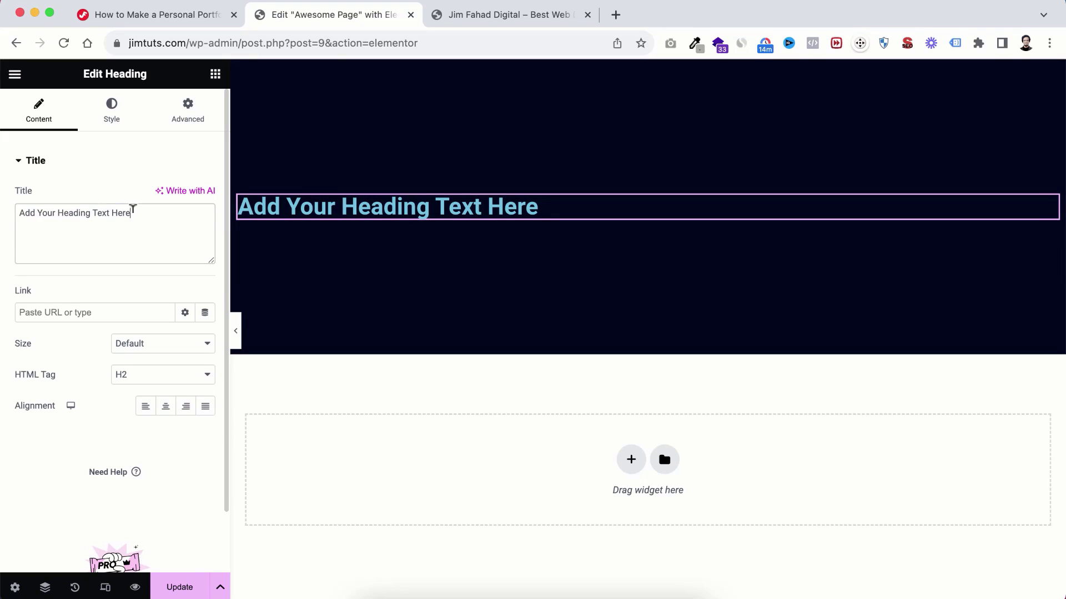
{"action": "left_click_drag", "start_coordinate": [133, 210], "coordinate": [3, 218]}
{"action": "type", "text": "Jim "}
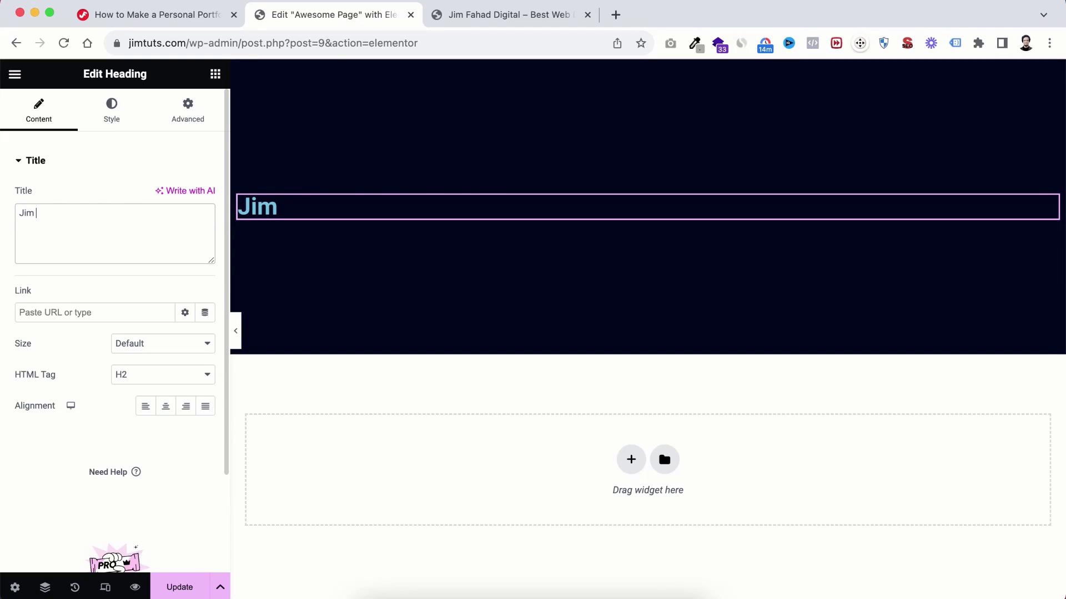
{"action": "type", "text": "Fahad Digital"}
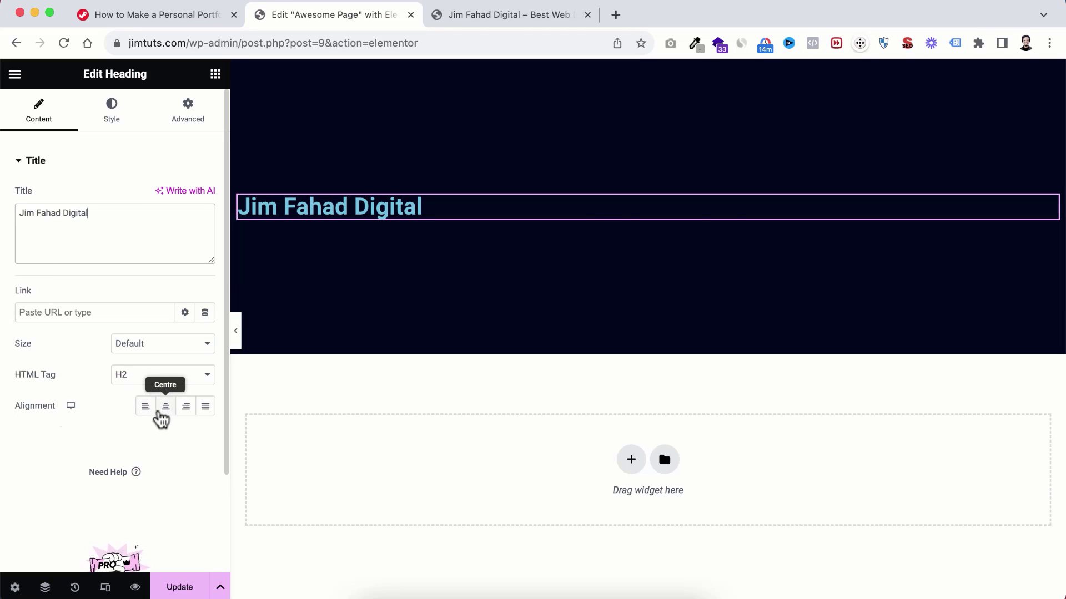
{"action": "left_click", "coordinate": [165, 408]}
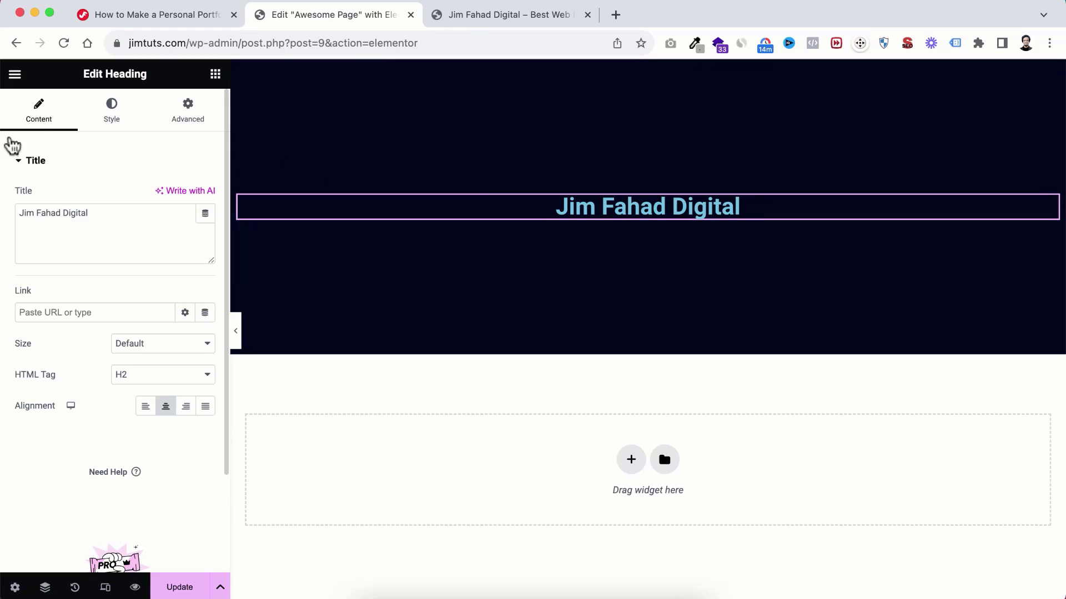
{"action": "left_click", "coordinate": [112, 125]}
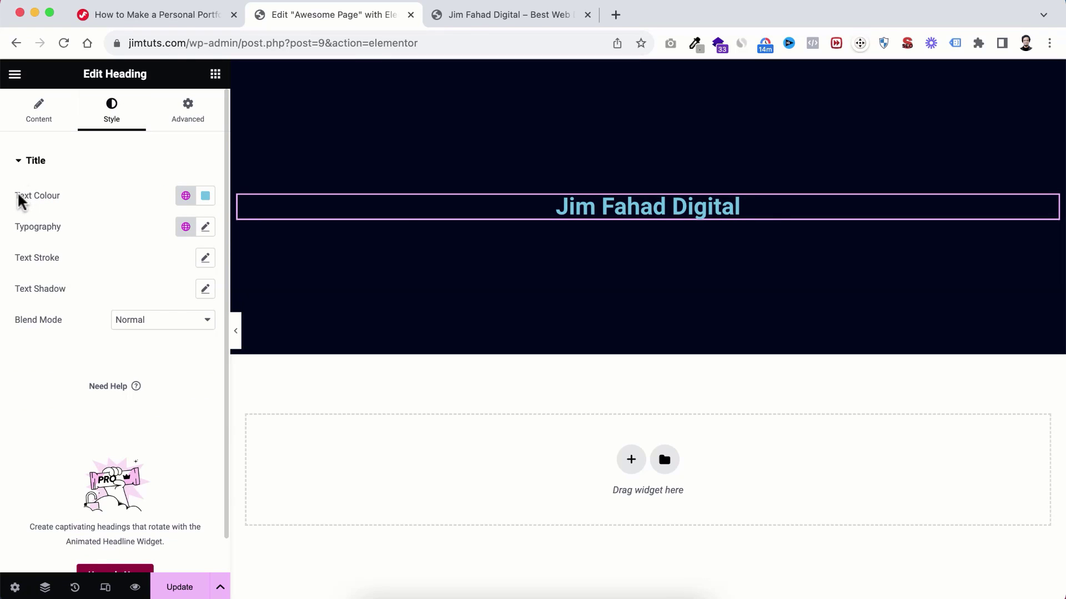
Step: Set the hero heading's text colour to #FFFFFF
{"action": "left_click", "coordinate": [205, 196]}
{"action": "type", "text": "#FFFFFF"}
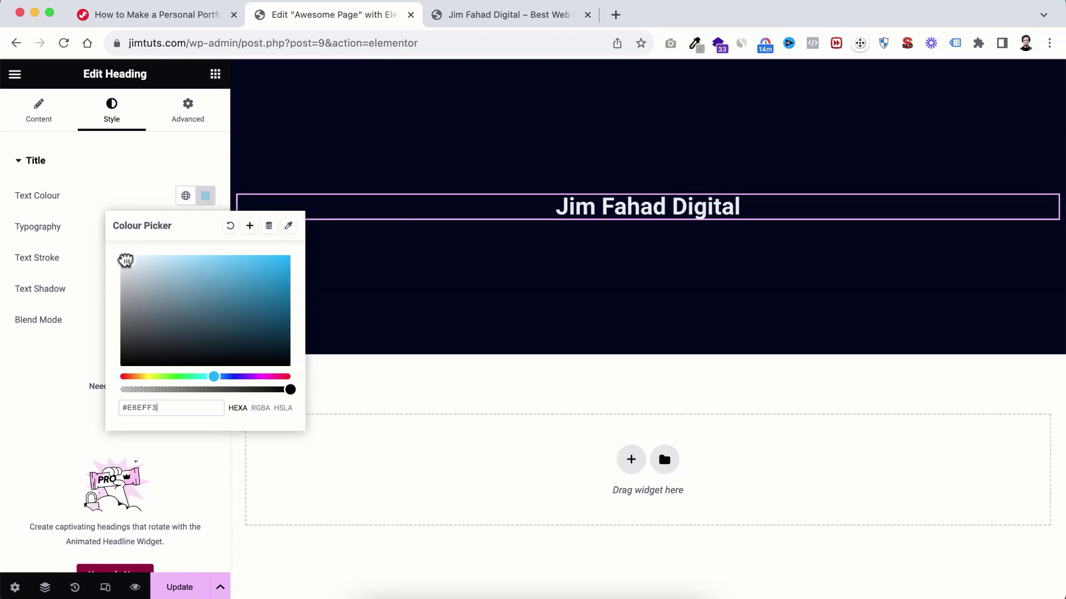
{"action": "left_click", "coordinate": [83, 218]}
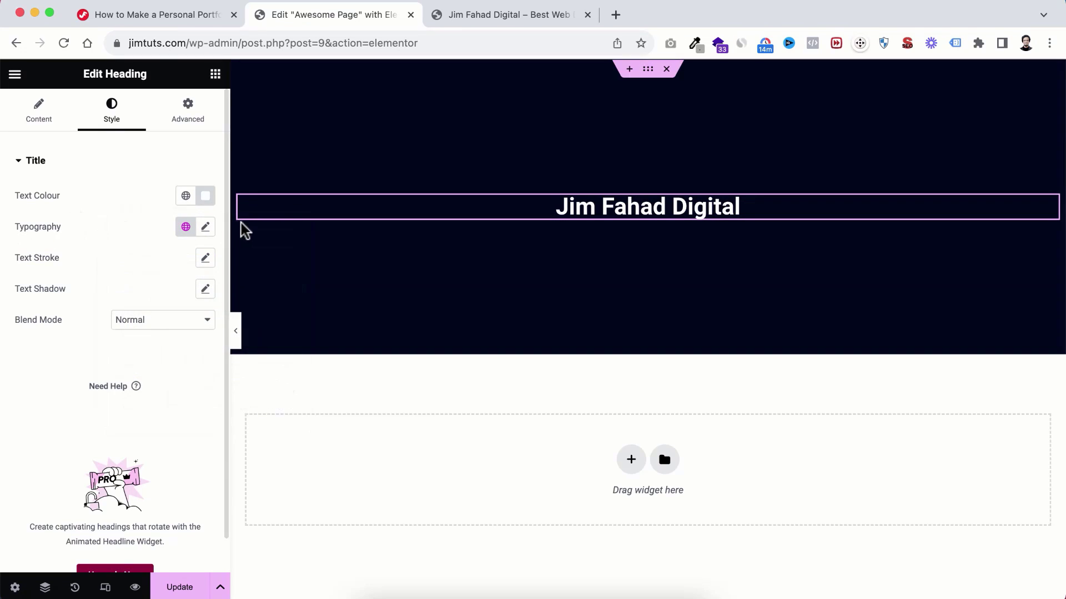
Step: Change the heading font family to Poppins, after briefly trying Rubik 80s Fade
{"action": "left_click", "coordinate": [207, 228]}
{"action": "scroll", "coordinate": [131, 357], "scroll_direction": "down", "scroll_amount": 2}
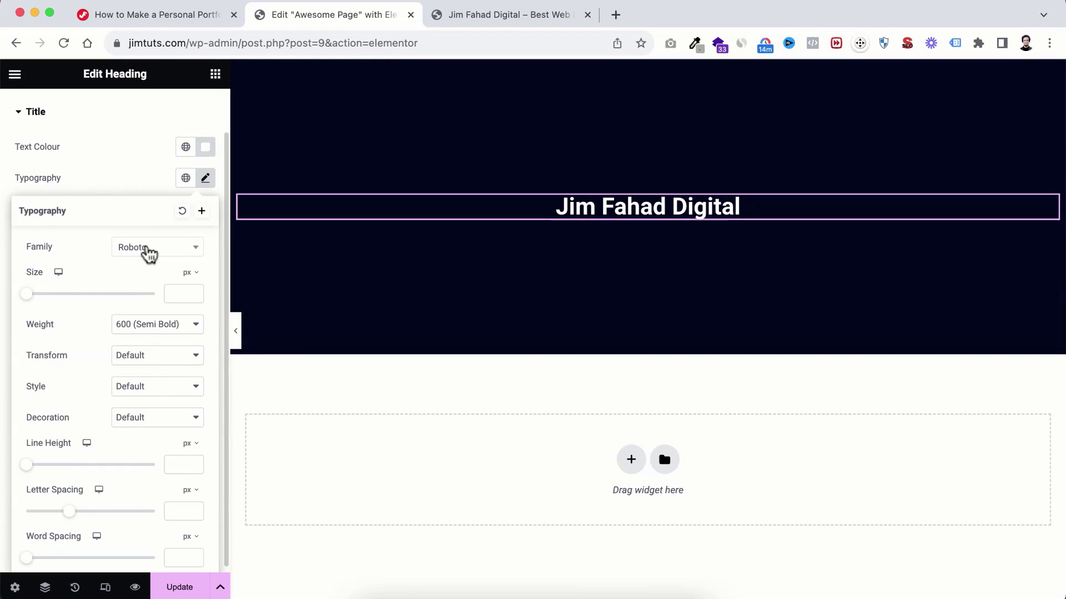
{"action": "left_click", "coordinate": [149, 249]}
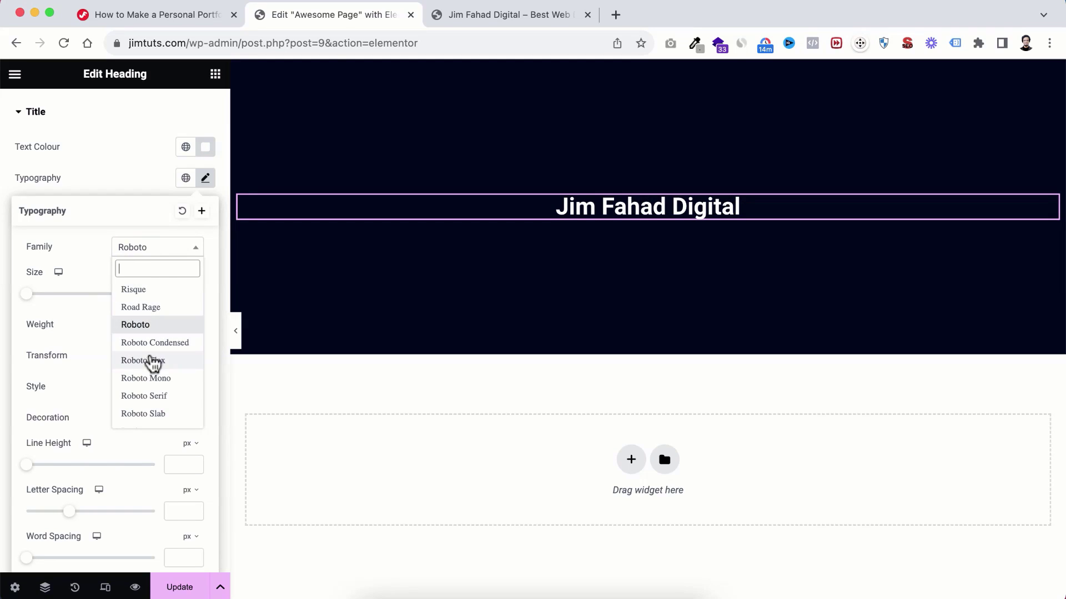
{"action": "scroll", "coordinate": [148, 361], "scroll_direction": "down", "scroll_amount": 5}
{"action": "scroll", "coordinate": [150, 366], "scroll_direction": "down", "scroll_amount": 4}
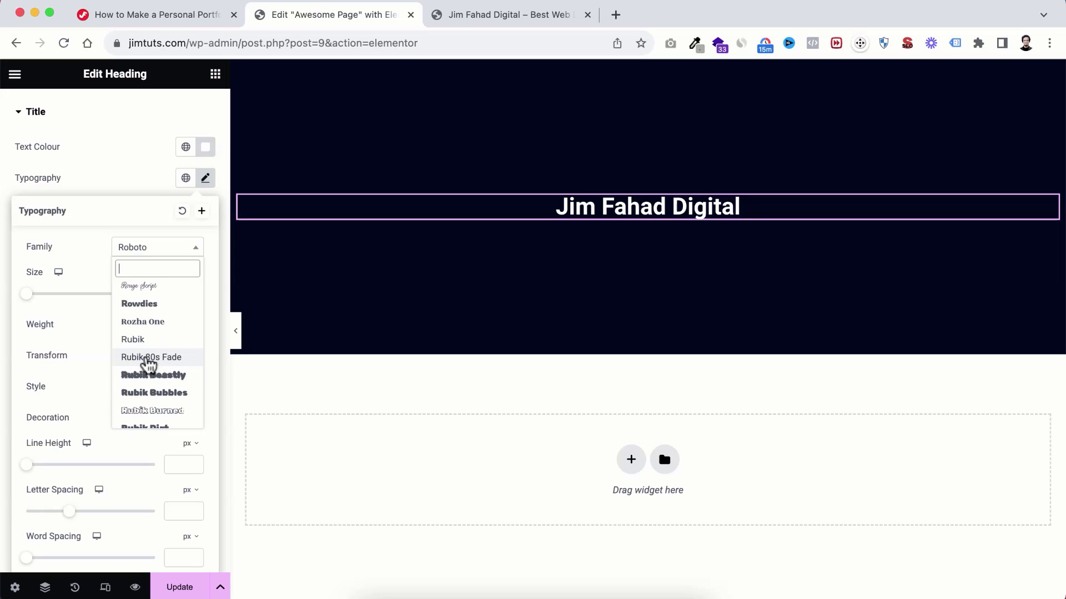
{"action": "left_click", "coordinate": [156, 362]}
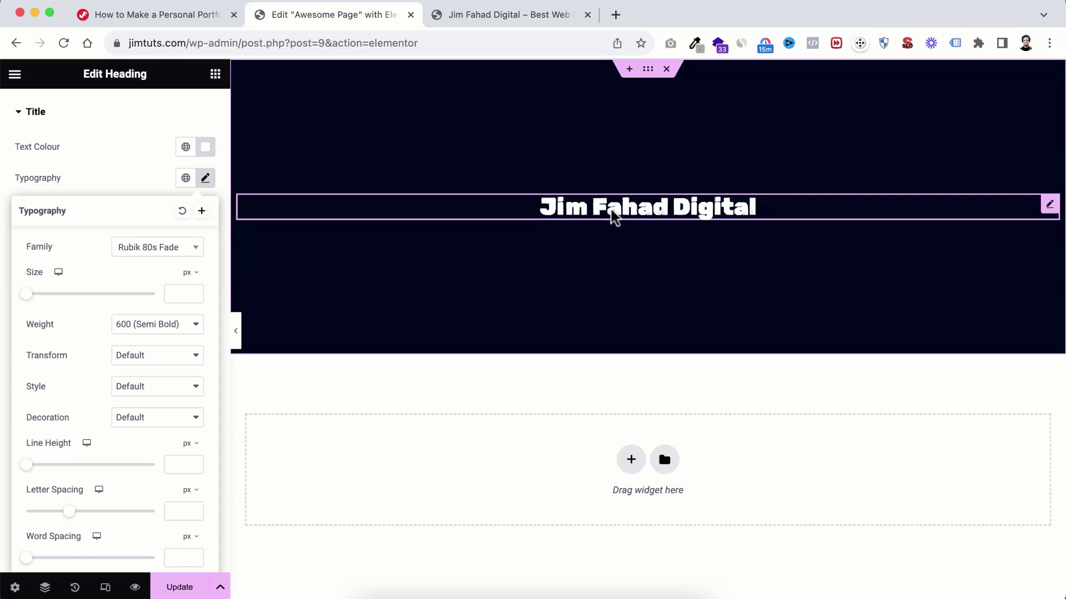
{"action": "left_click", "coordinate": [146, 249]}
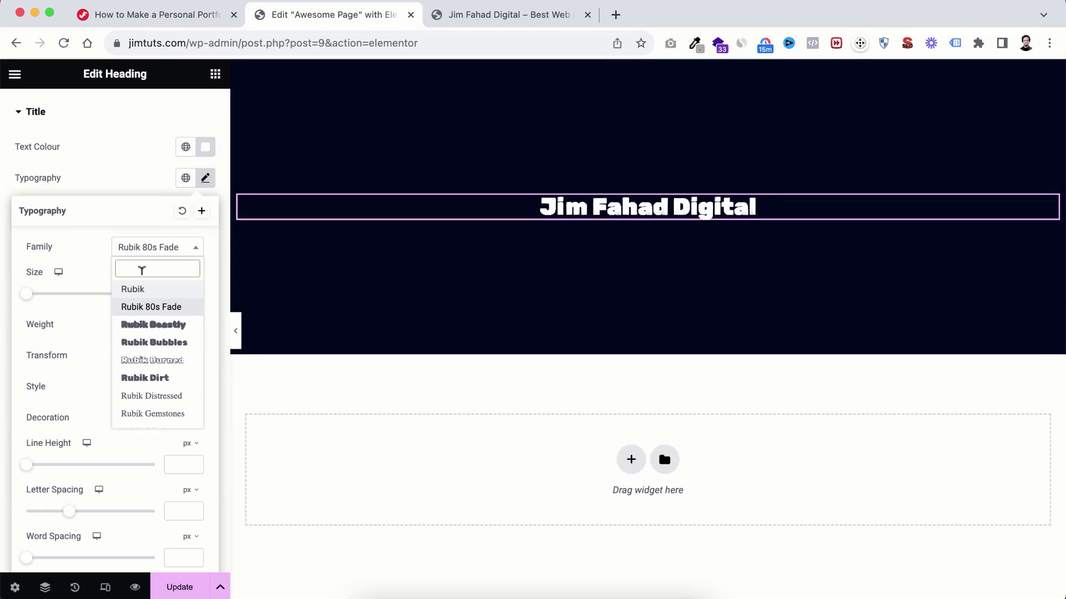
{"action": "type", "text": "popp"}
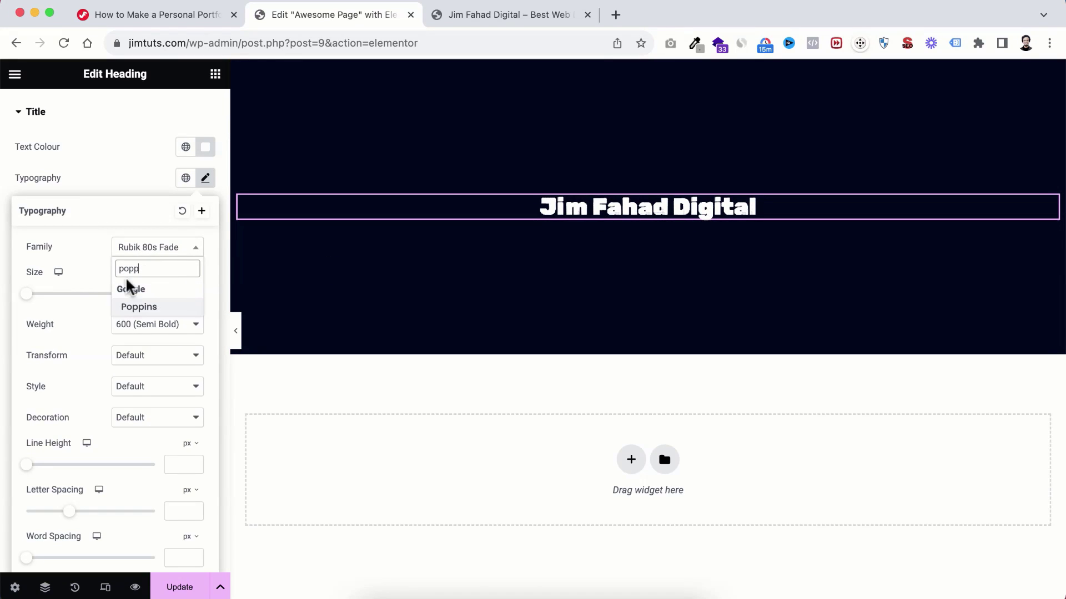
{"action": "left_click", "coordinate": [141, 309]}
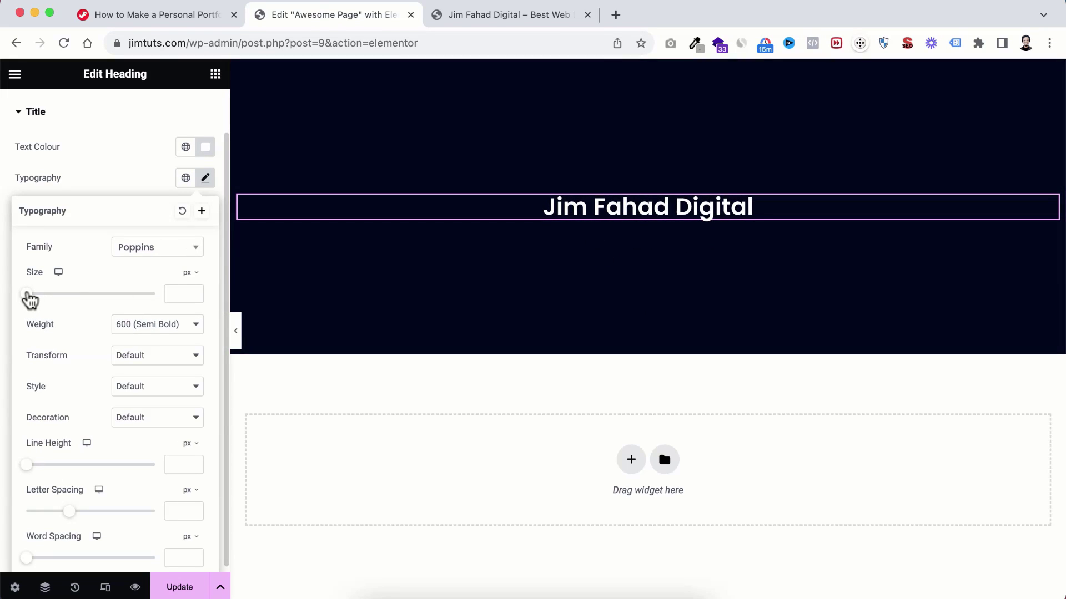
Step: Enlarge the heading to 41 px and set its weight to 700 (Bold)
{"action": "left_click_drag", "start_coordinate": [30, 300], "coordinate": [51, 295]}
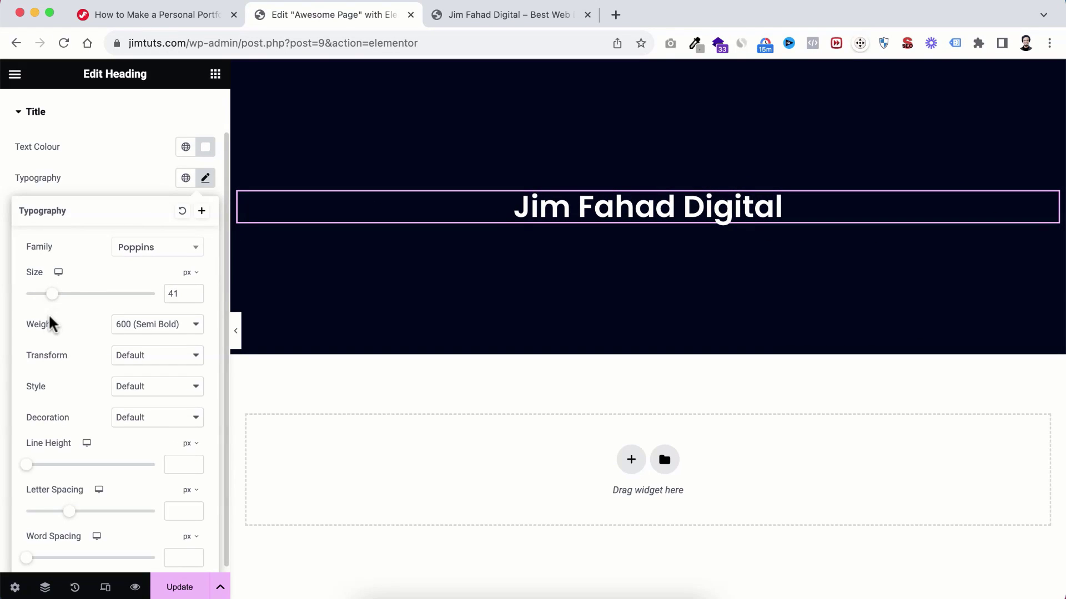
{"action": "left_click", "coordinate": [138, 328]}
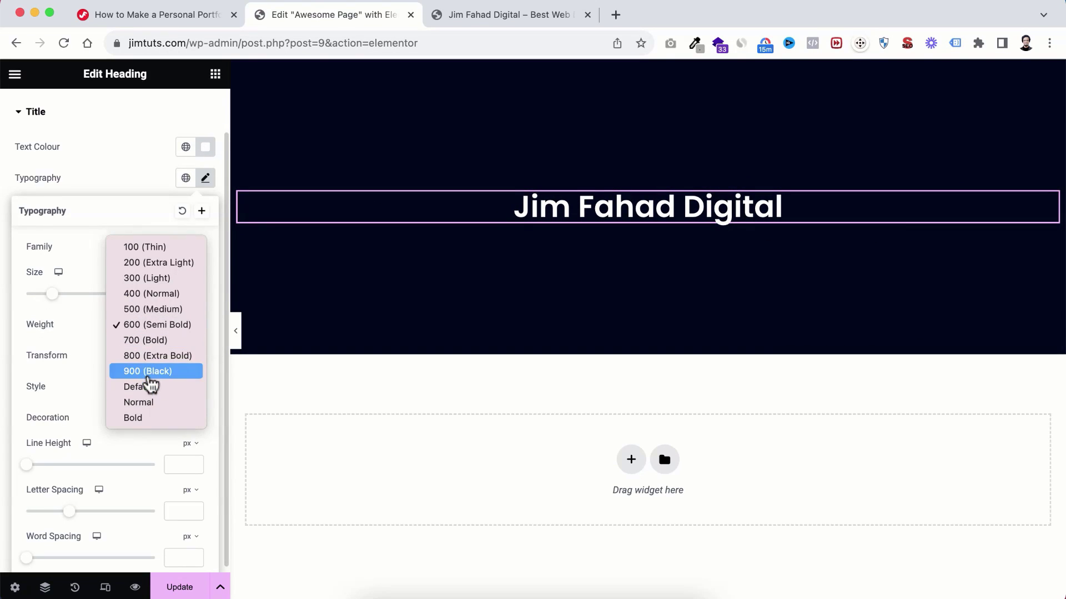
{"action": "left_click", "coordinate": [149, 373]}
{"action": "left_click", "coordinate": [147, 329]}
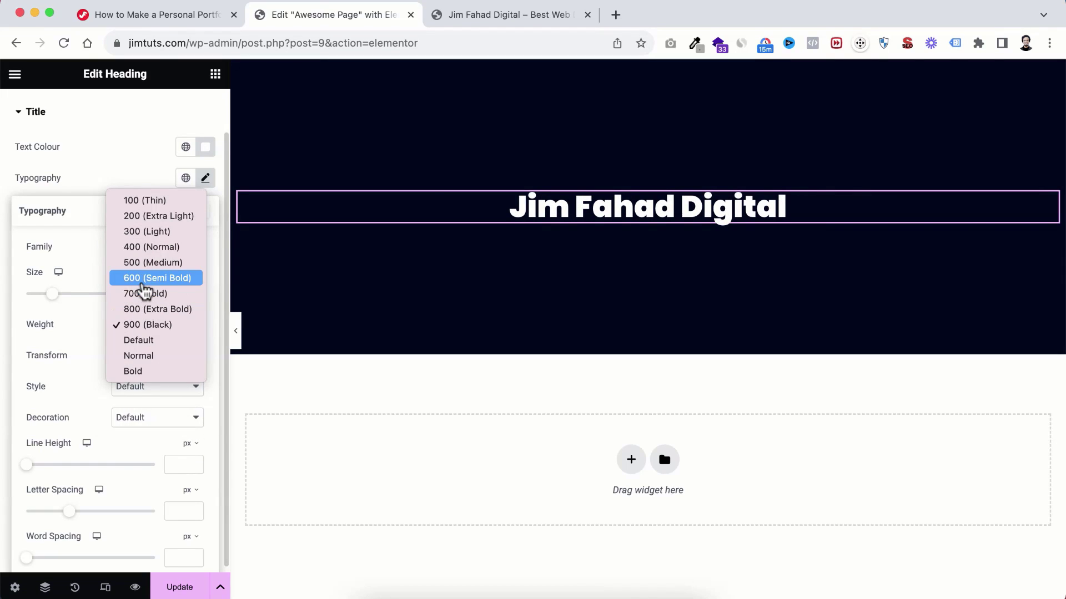
{"action": "left_click", "coordinate": [147, 299]}
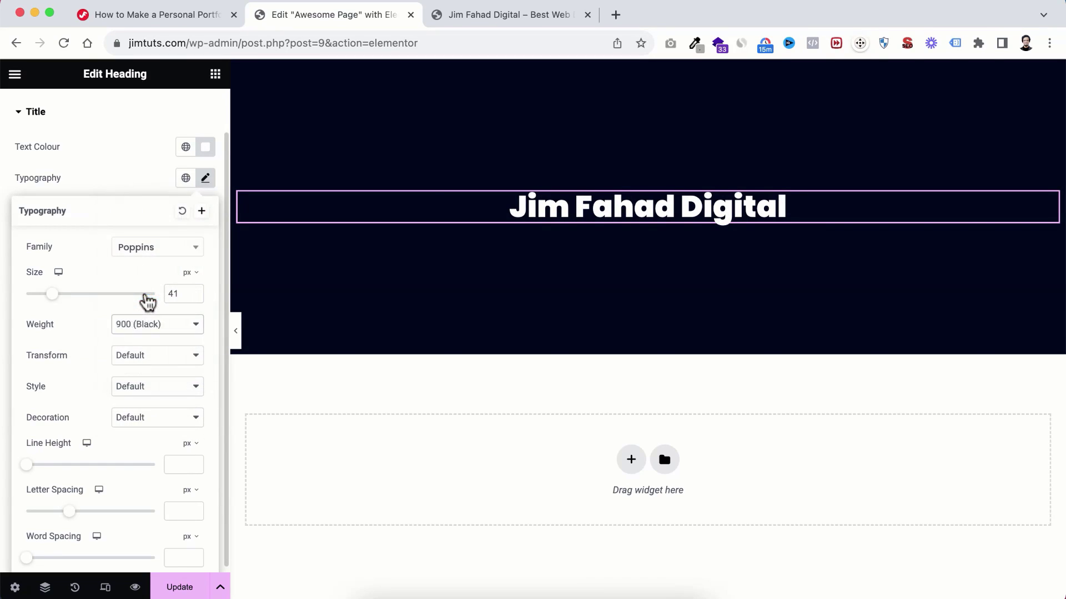
Step: Preview uppercase, lowercase and italic, then leave Transform and Style at Default
{"action": "left_click", "coordinate": [145, 360]}
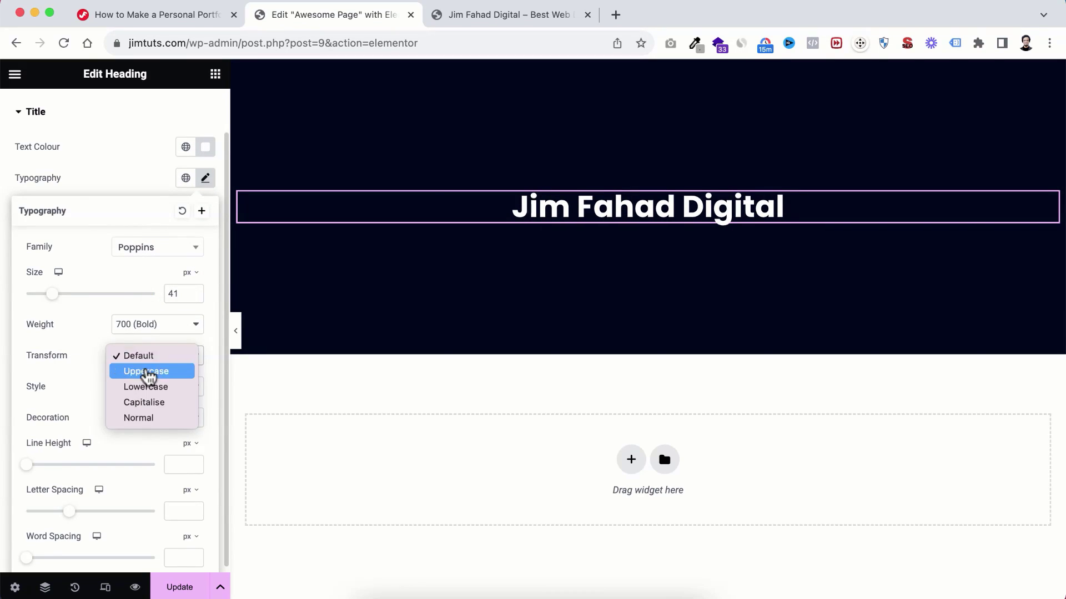
{"action": "left_click", "coordinate": [149, 379]}
{"action": "left_click", "coordinate": [148, 360]}
{"action": "left_click", "coordinate": [146, 372]}
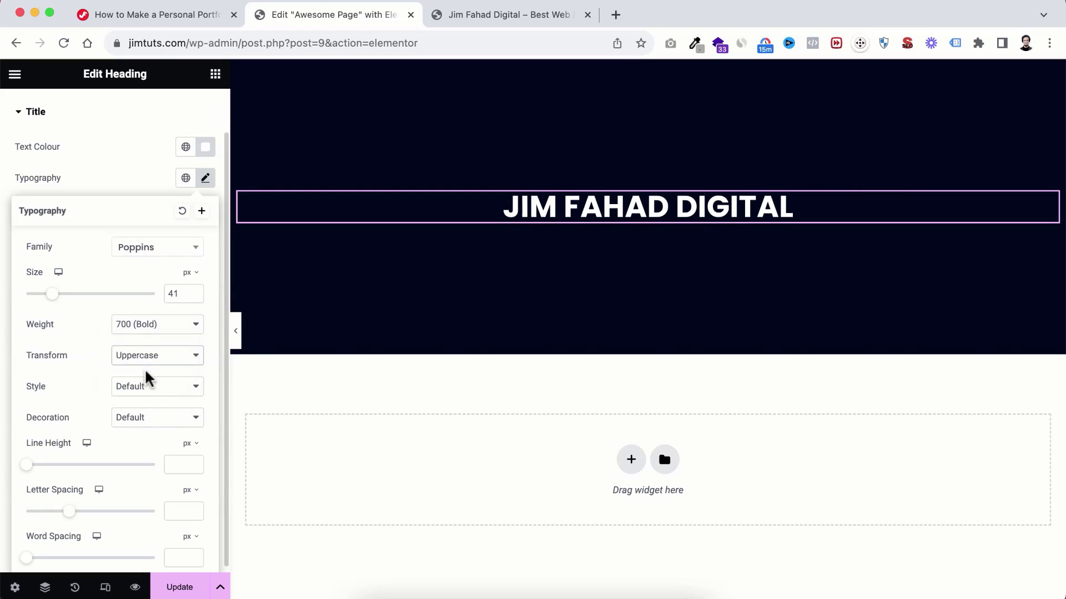
{"action": "left_click", "coordinate": [144, 362]}
{"action": "left_click", "coordinate": [142, 326]}
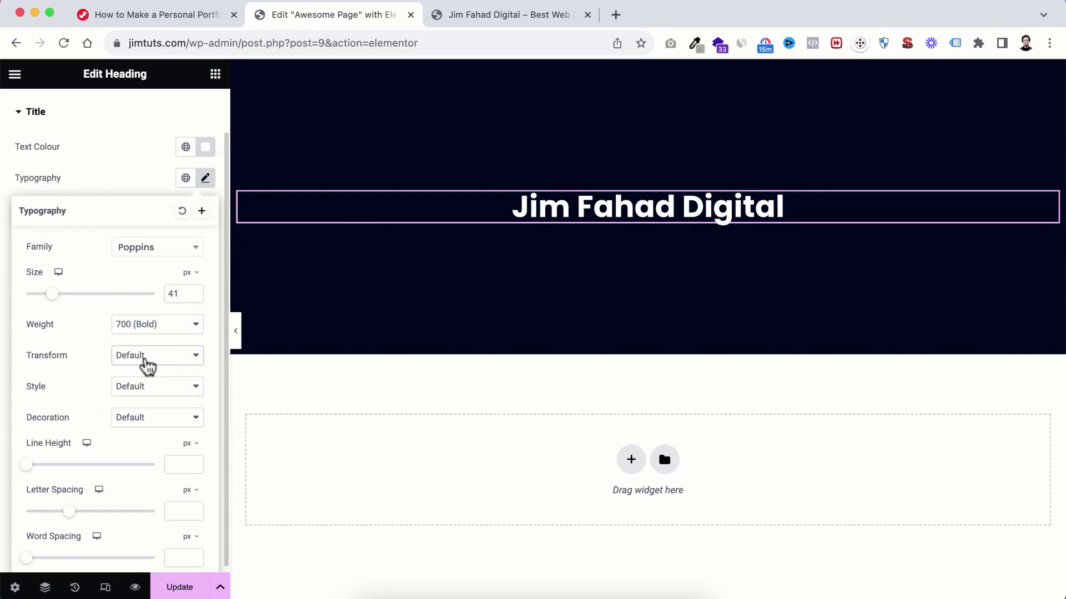
{"action": "left_click", "coordinate": [140, 391]}
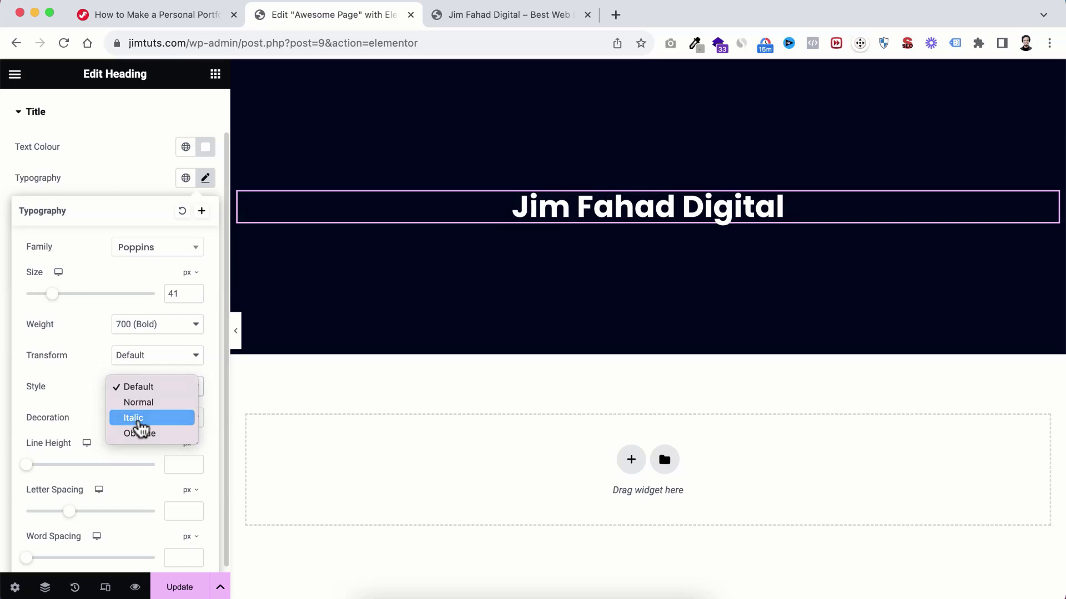
{"action": "left_click", "coordinate": [139, 424]}
{"action": "left_click", "coordinate": [143, 391]}
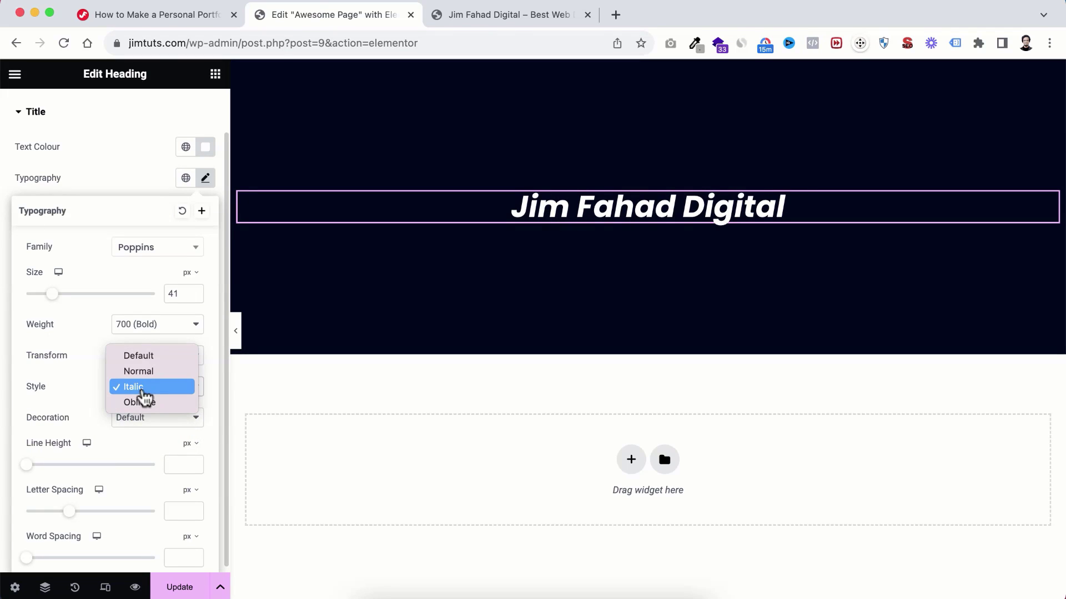
{"action": "left_click", "coordinate": [140, 357]}
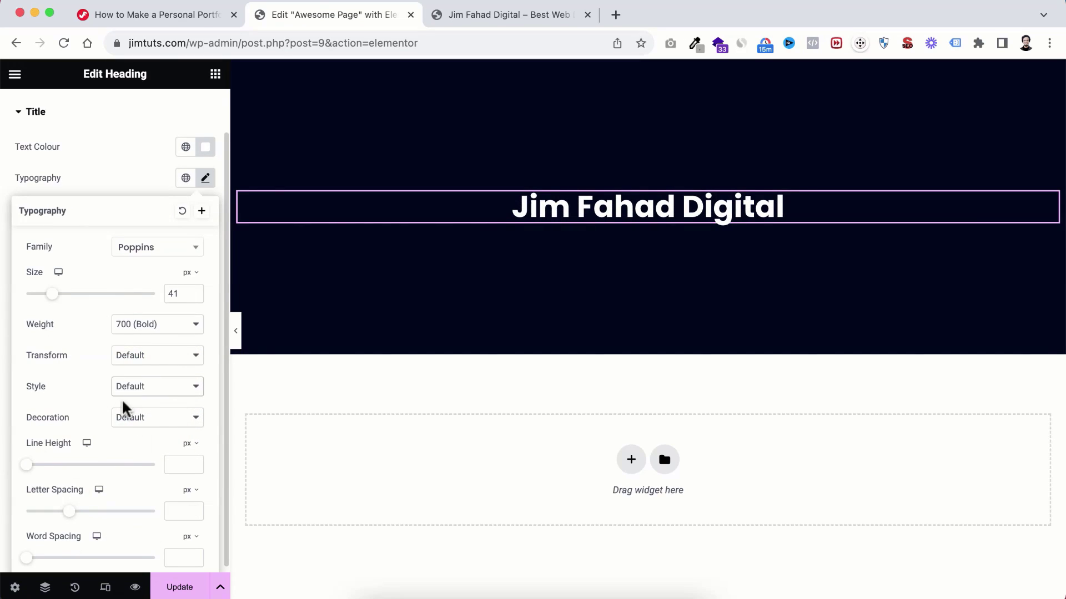
{"action": "left_click", "coordinate": [122, 176]}
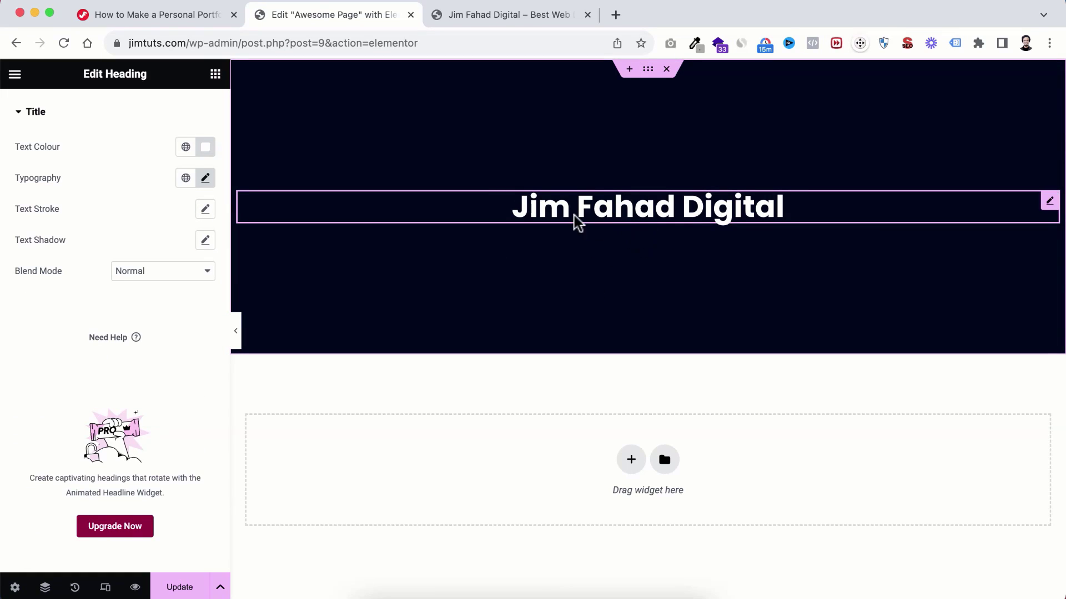
Step: Drop a Text Editor widget with Lorem ipsum text beneath the hero heading
{"action": "left_click", "coordinate": [216, 75]}
{"action": "scroll", "coordinate": [148, 344], "scroll_direction": "down", "scroll_amount": 2}
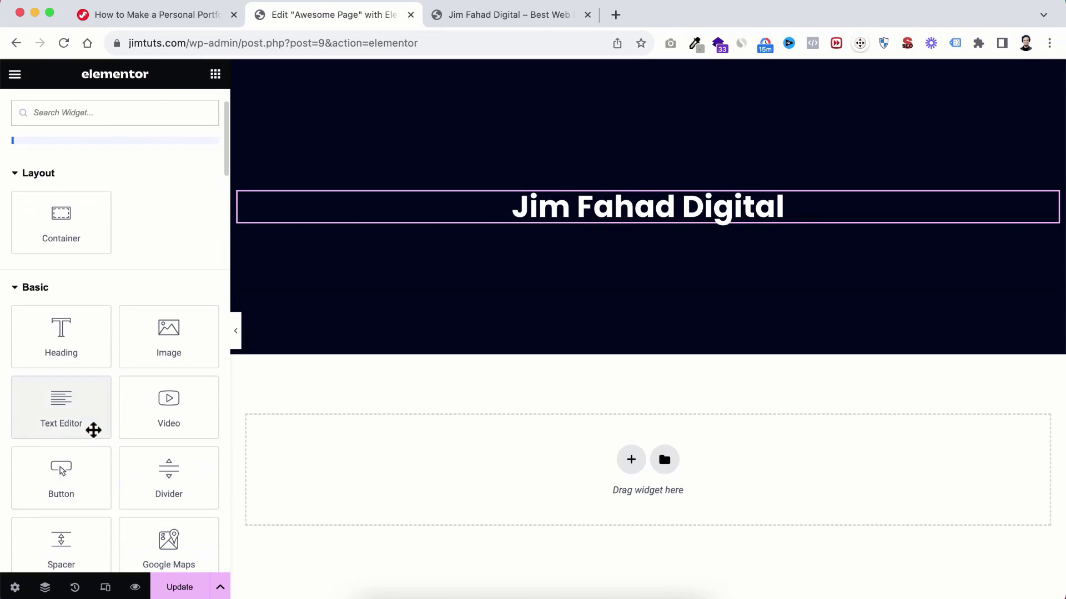
{"action": "left_click_drag", "start_coordinate": [50, 407], "coordinate": [644, 211]}
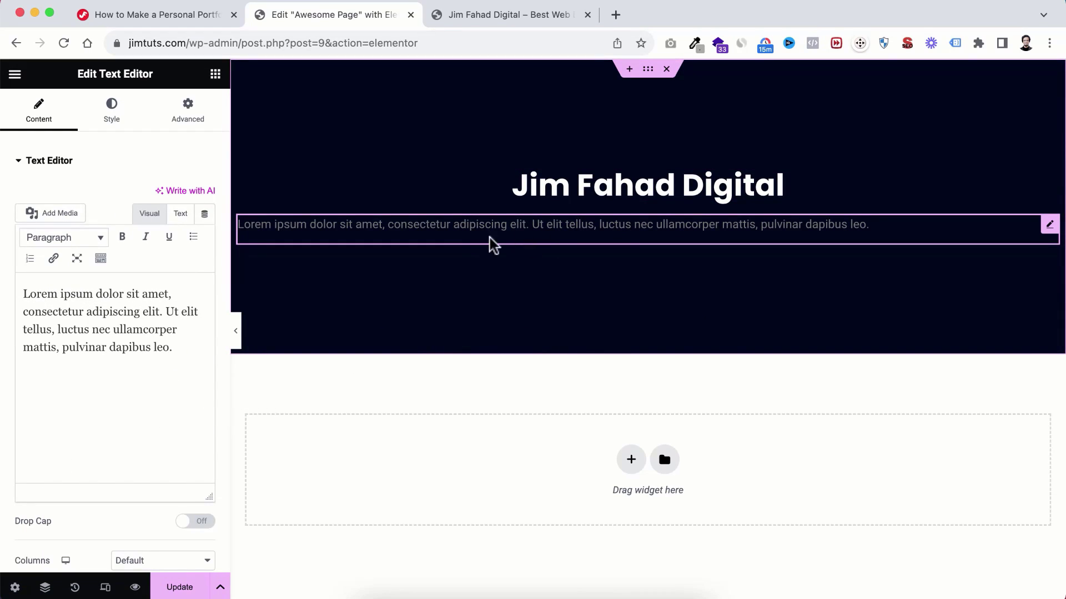
{"action": "left_click", "coordinate": [155, 329]}
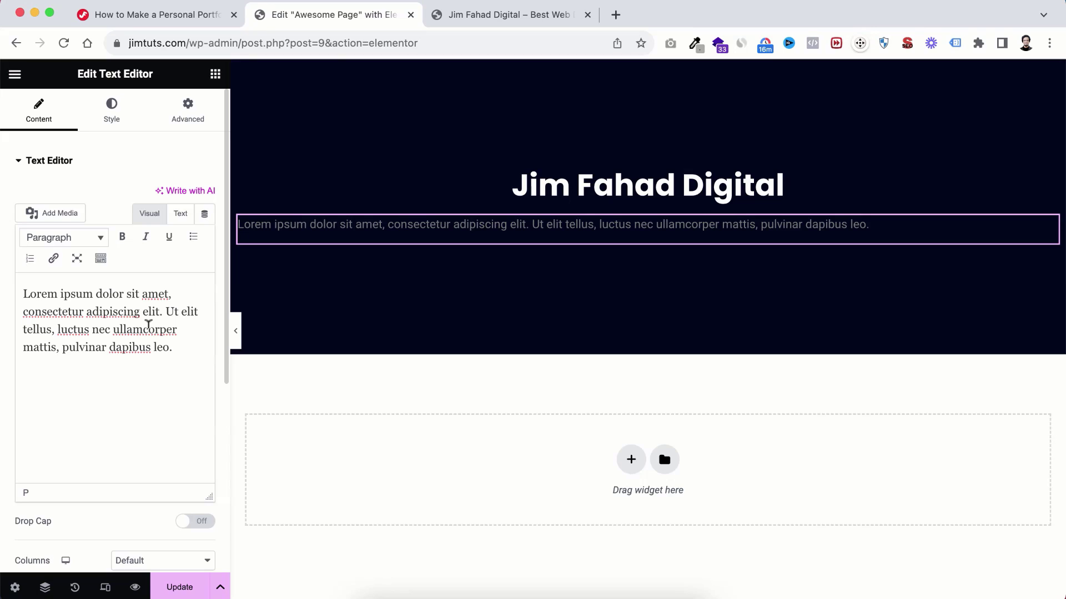
Step: Style the paragraph centre-aligned, near-white, at 16 px text size
{"action": "left_click", "coordinate": [114, 122]}
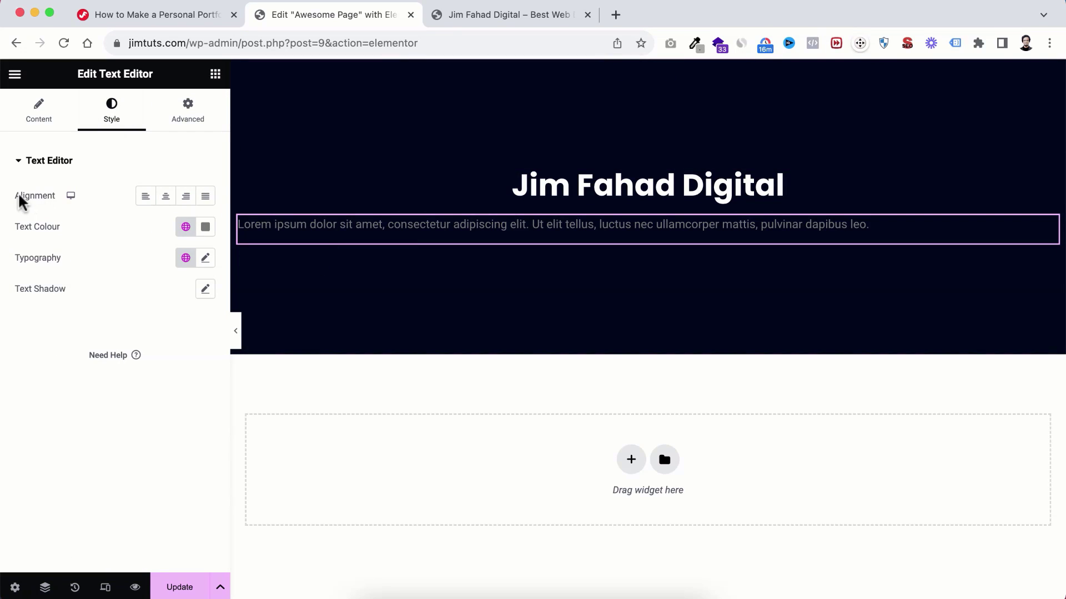
{"action": "left_click", "coordinate": [166, 198]}
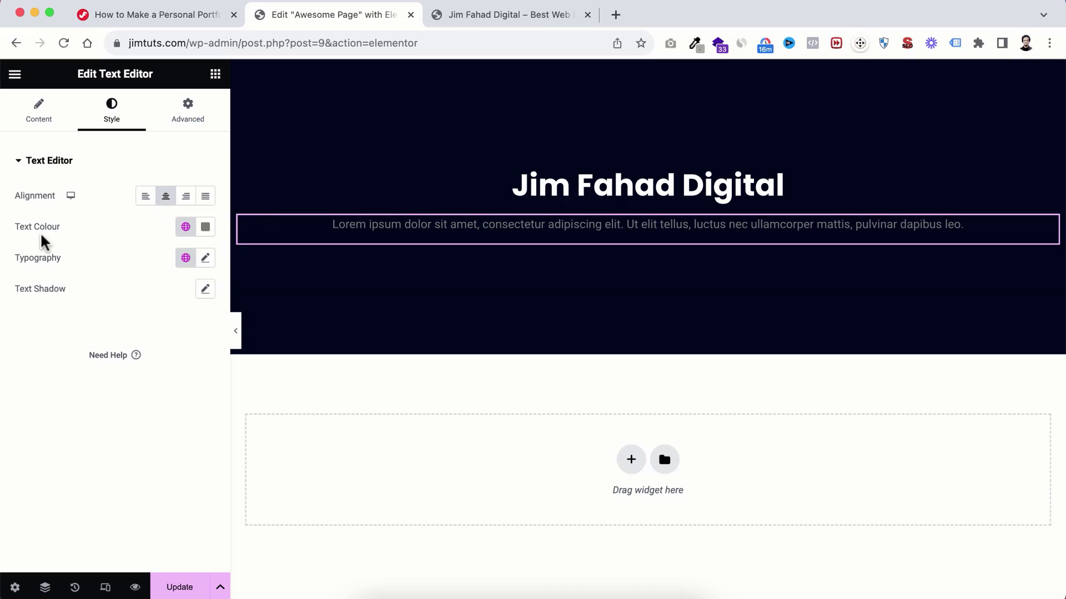
{"action": "left_click", "coordinate": [205, 226]}
{"action": "left_click_drag", "start_coordinate": [150, 318], "coordinate": [135, 281]}
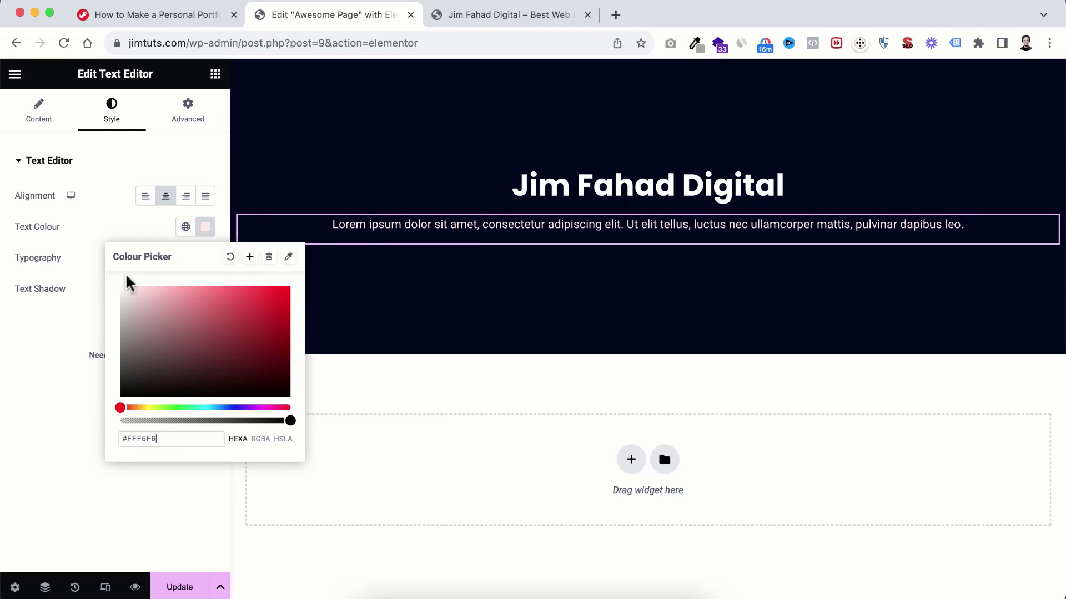
{"action": "left_click", "coordinate": [114, 216]}
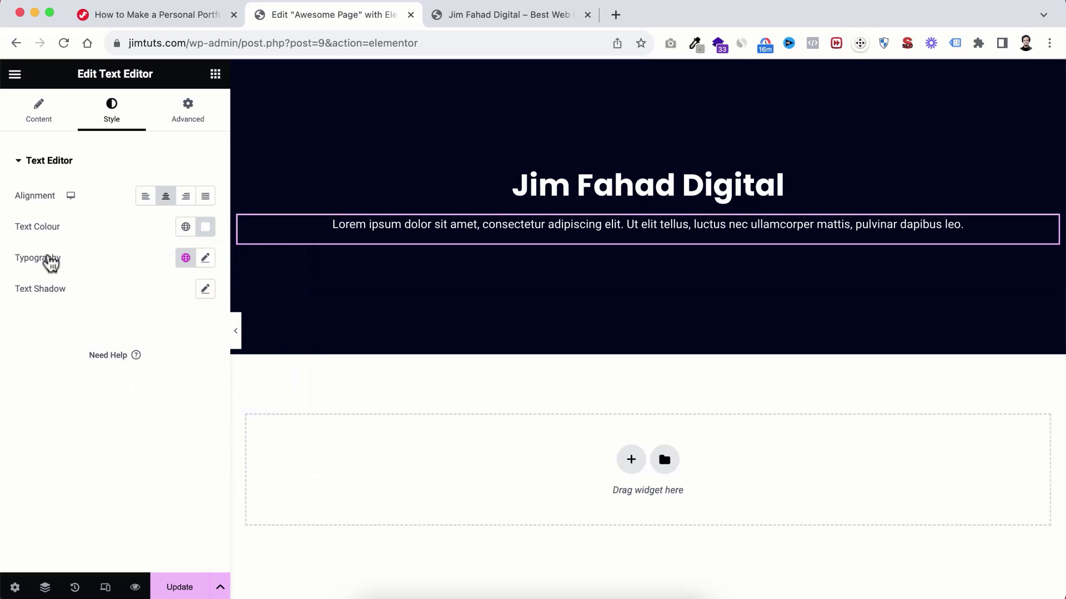
{"action": "left_click", "coordinate": [206, 258]}
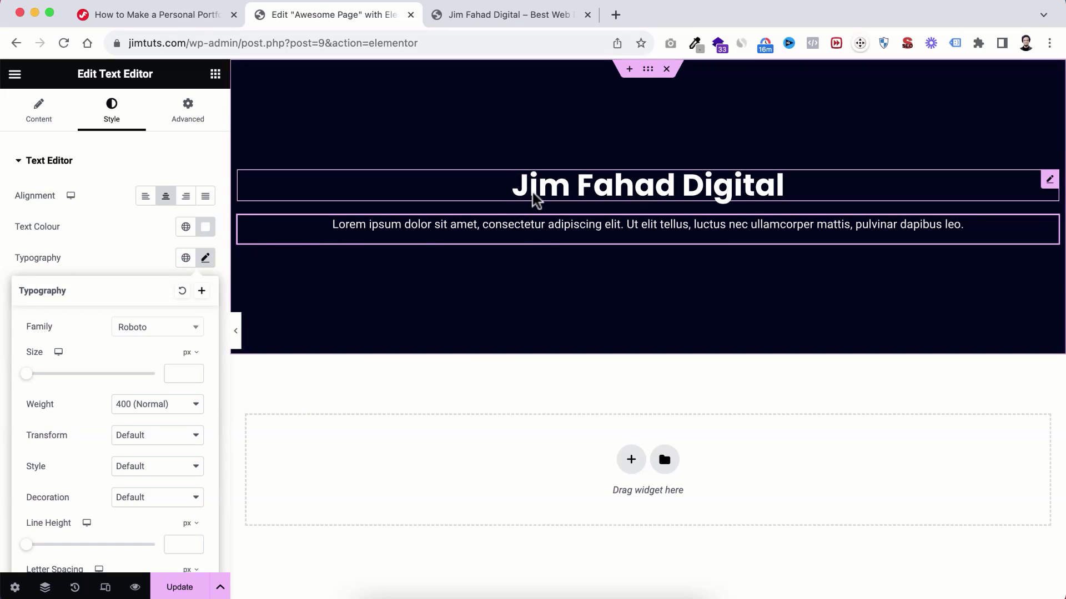
{"action": "scroll", "coordinate": [119, 395], "scroll_direction": "down", "scroll_amount": 1}
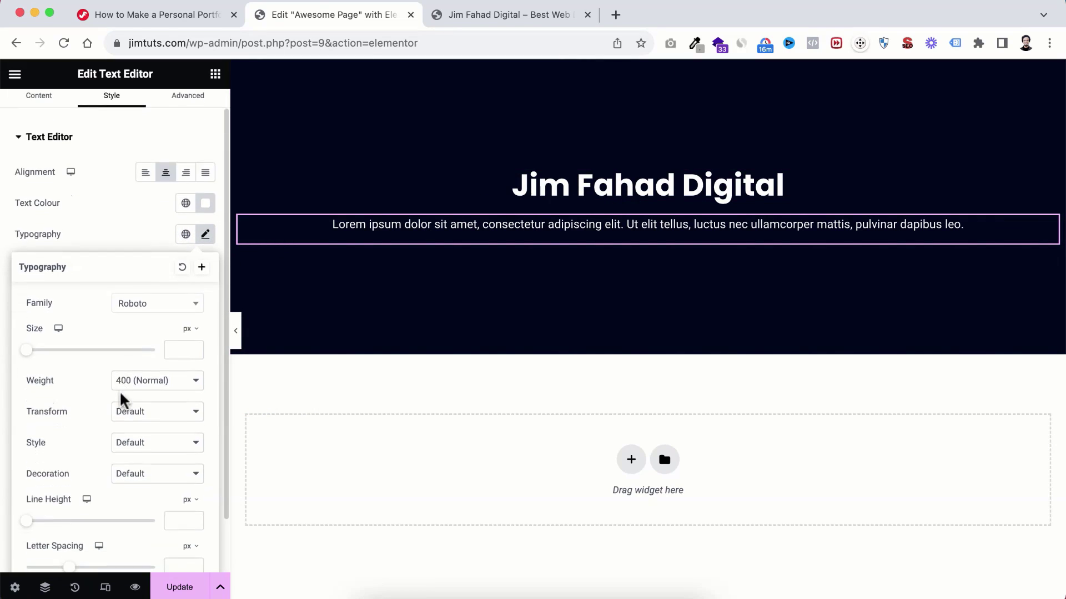
{"action": "left_click_drag", "start_coordinate": [26, 350], "coordinate": [36, 350]}
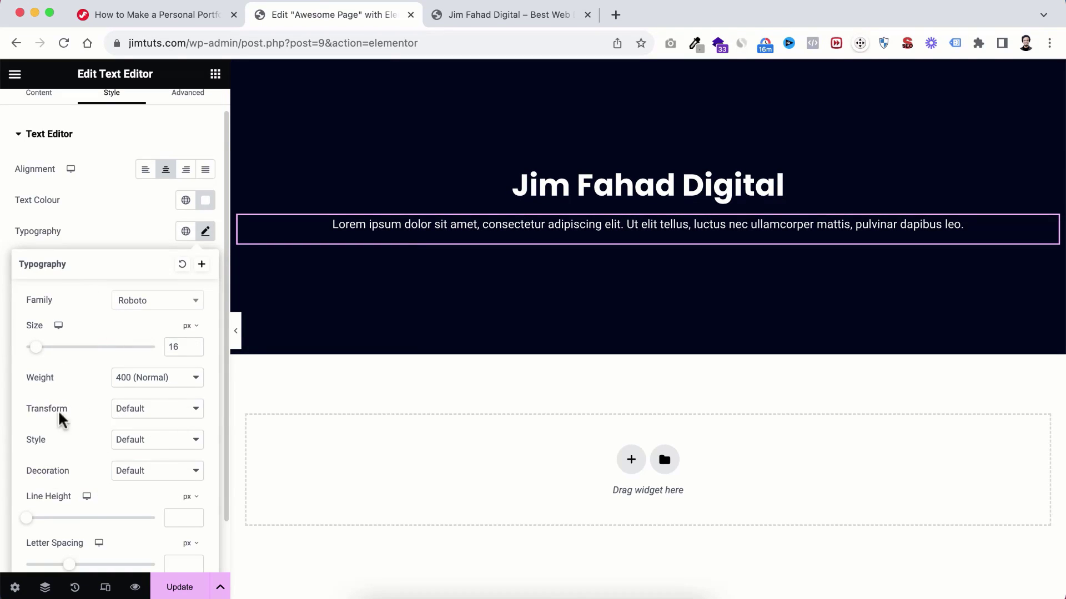
{"action": "left_click", "coordinate": [120, 211]}
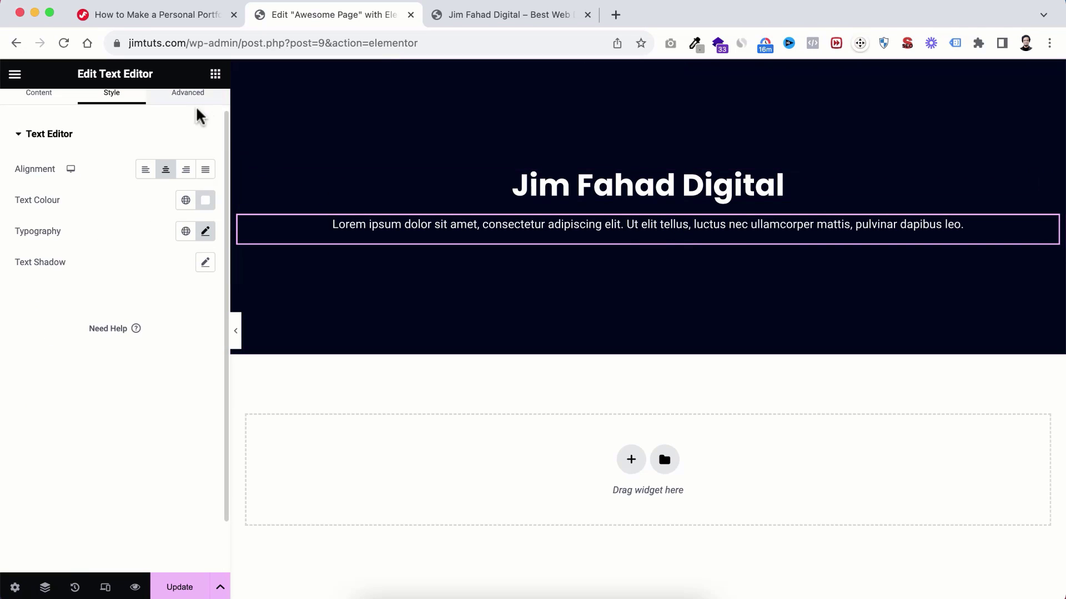
{"action": "scroll", "coordinate": [198, 111], "scroll_direction": "up", "scroll_amount": 2}
Step: Add a Button widget under the paragraph, label it 'Contact Me', and centre it
{"action": "left_click", "coordinate": [216, 76]}
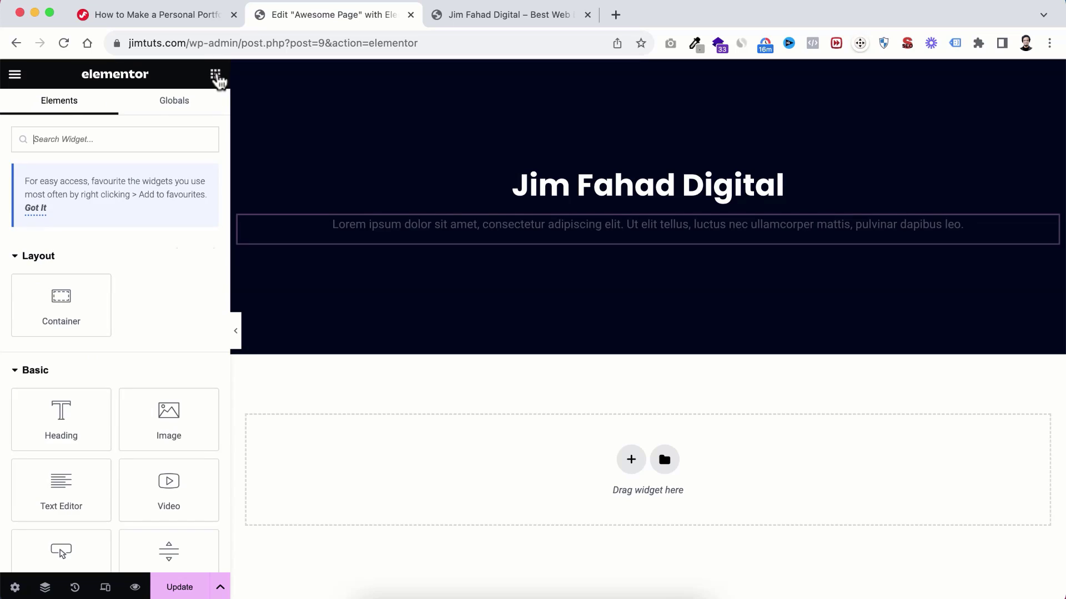
{"action": "scroll", "coordinate": [156, 306], "scroll_direction": "down", "scroll_amount": 3}
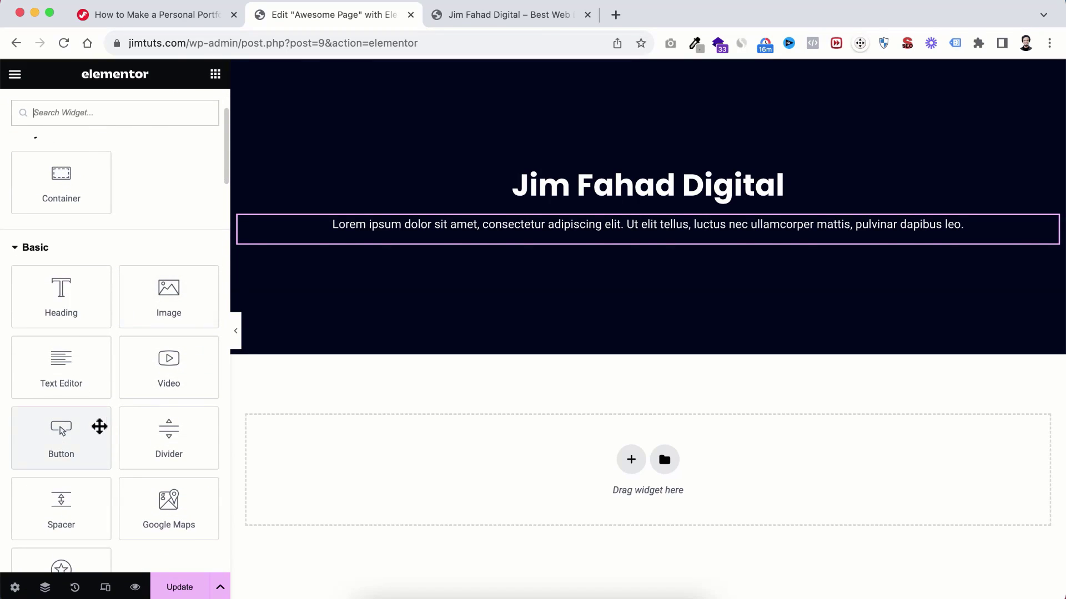
{"action": "left_click_drag", "start_coordinate": [55, 439], "coordinate": [652, 234]}
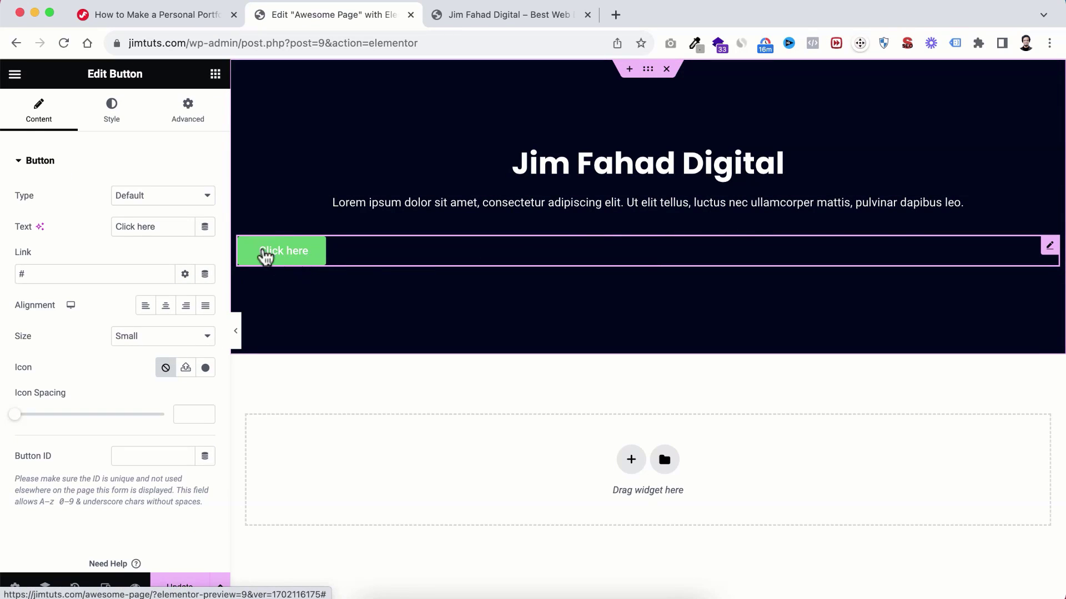
{"action": "triple_click", "coordinate": [168, 225]}
{"action": "type", "text": "Co"}
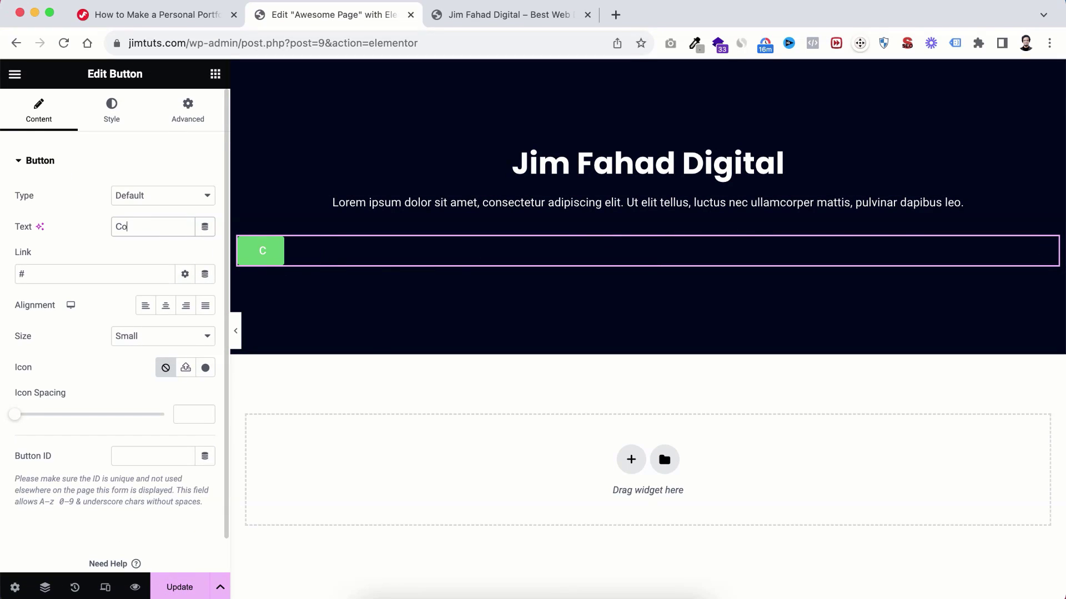
{"action": "type", "text": "ntact "}
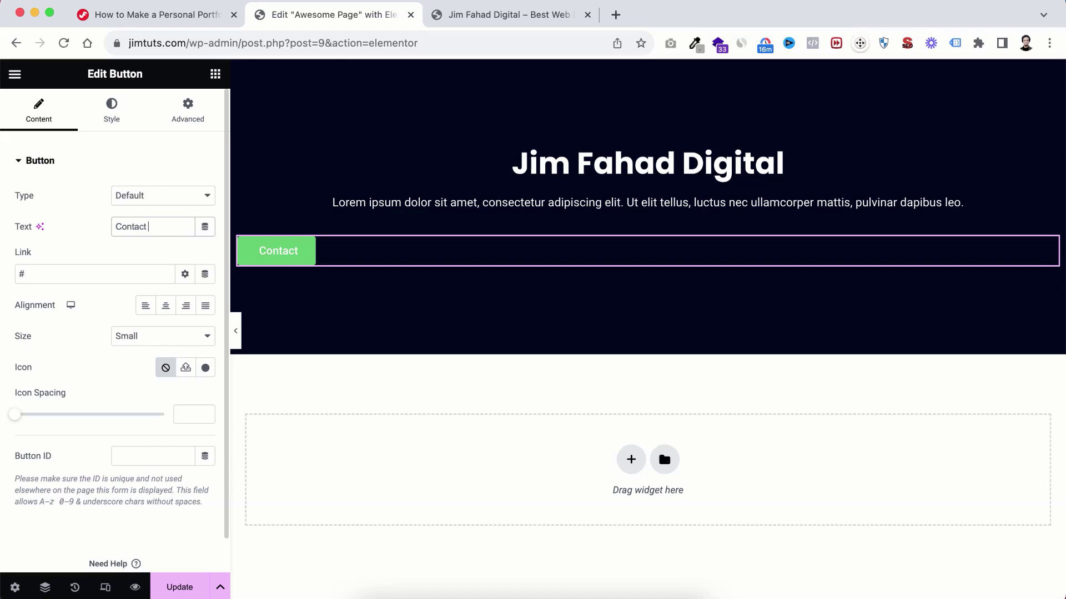
{"action": "type", "text": "H"}
{"action": "type", "text": "Me"}
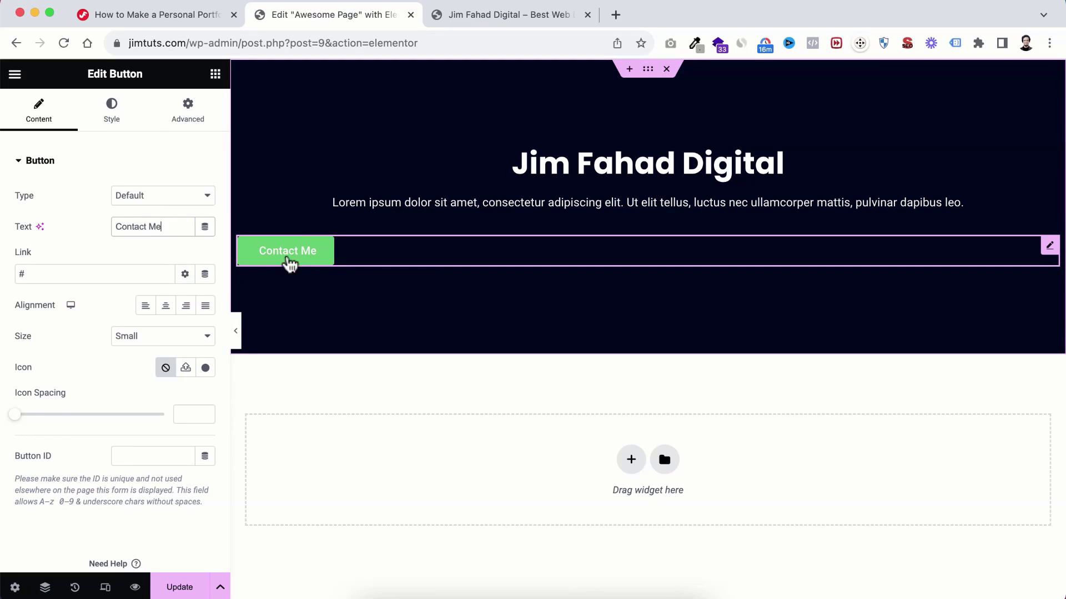
{"action": "left_click", "coordinate": [31, 269]}
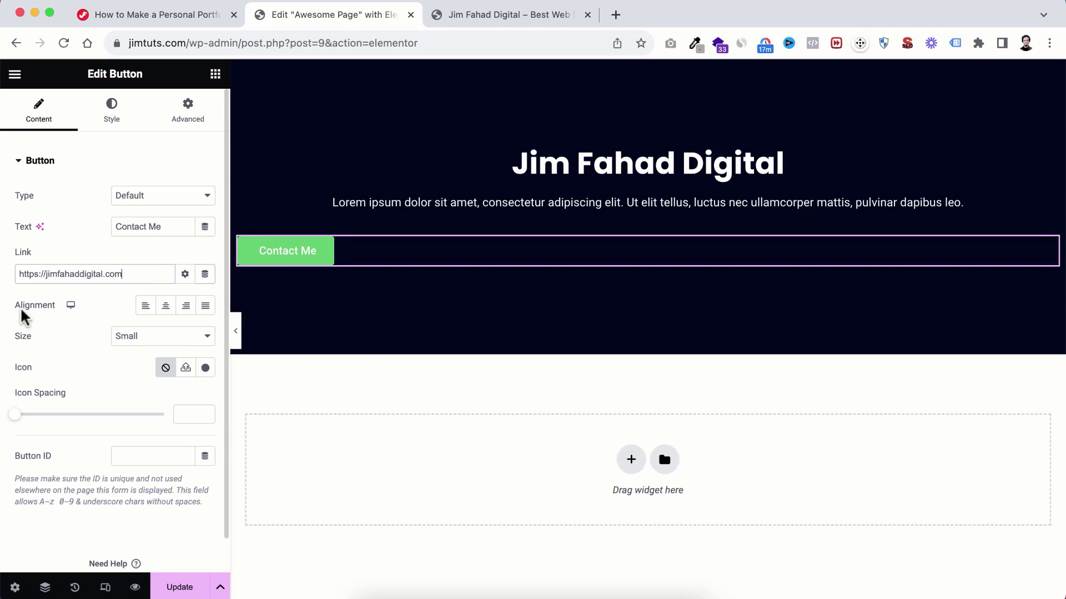
{"action": "left_click", "coordinate": [166, 306]}
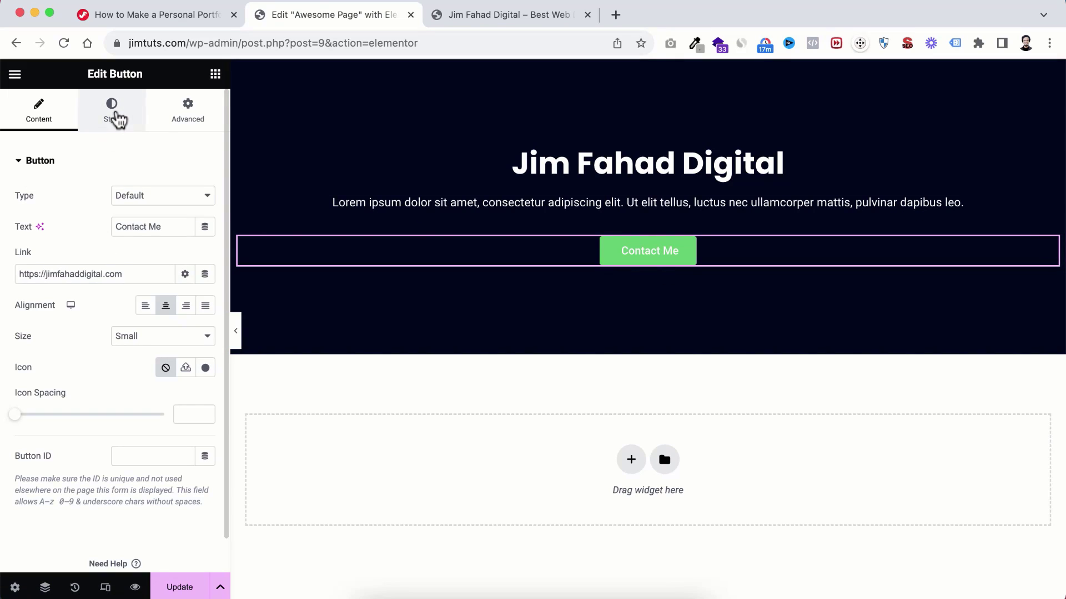
Step: Set the button's normal background colour to bright red
{"action": "left_click", "coordinate": [113, 118]}
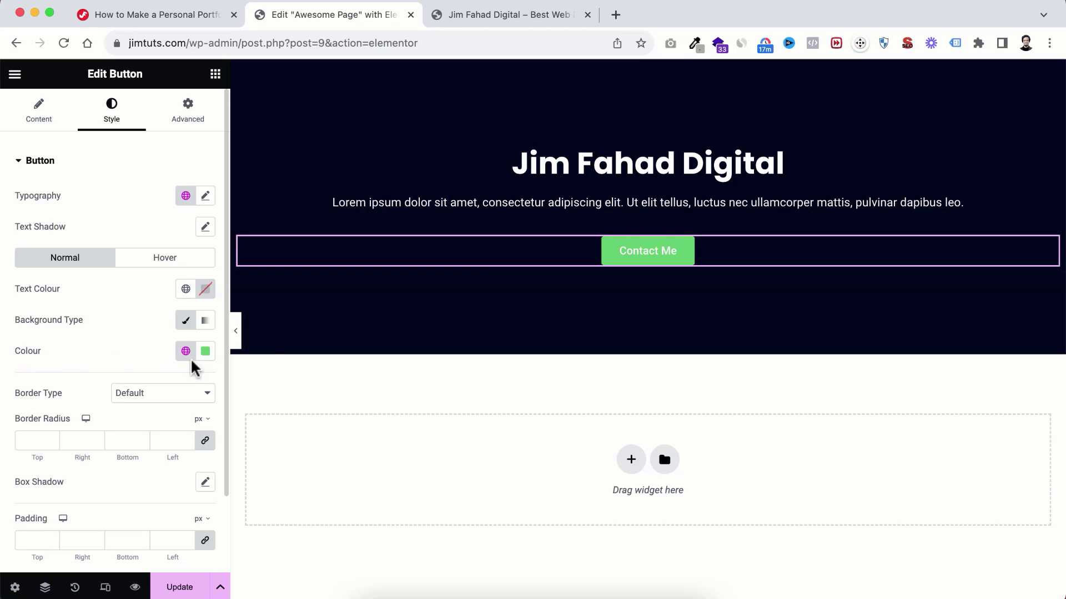
{"action": "left_click", "coordinate": [205, 353]}
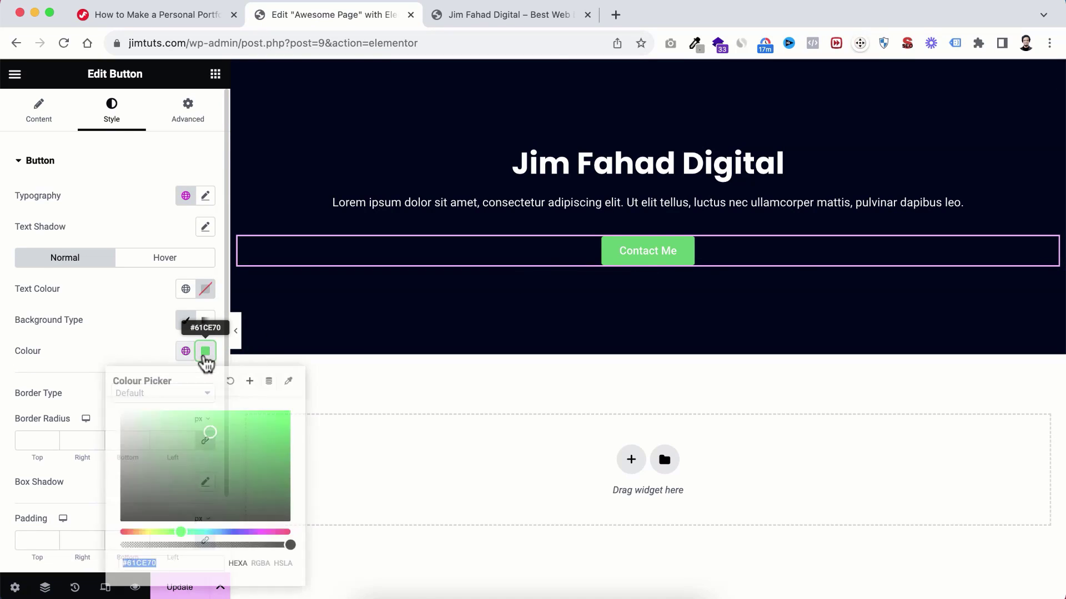
{"action": "left_click_drag", "start_coordinate": [271, 532], "coordinate": [290, 531]}
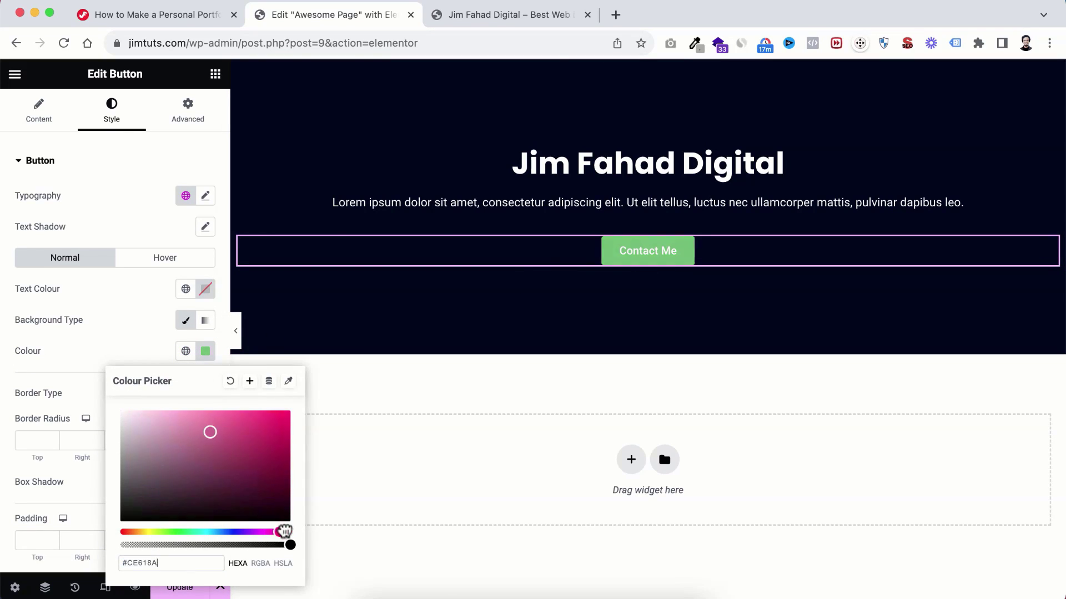
{"action": "left_click_drag", "start_coordinate": [270, 463], "coordinate": [275, 409]}
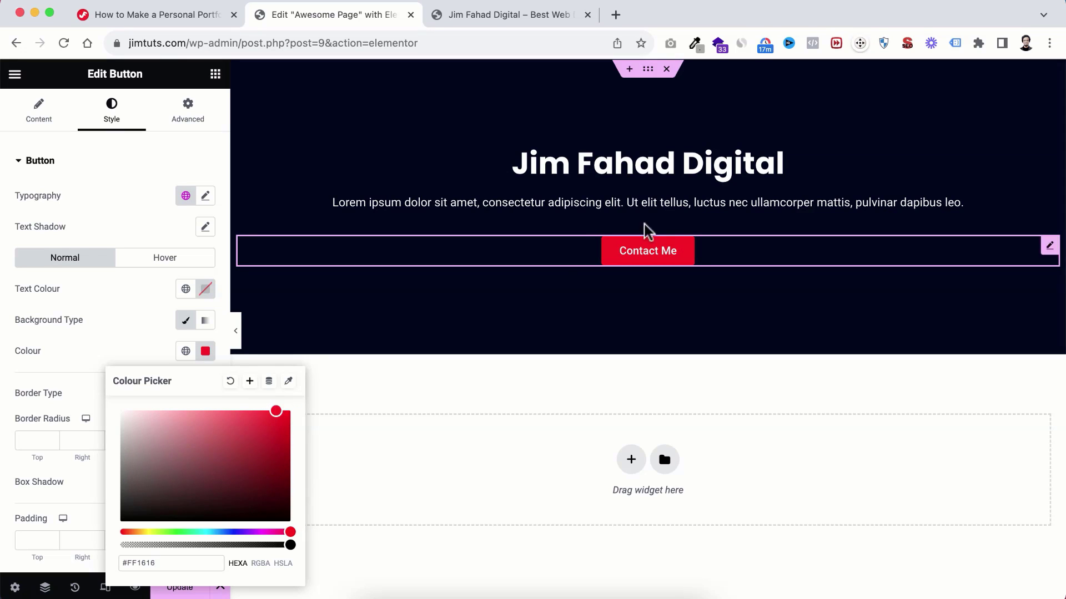
{"action": "left_click", "coordinate": [149, 320]}
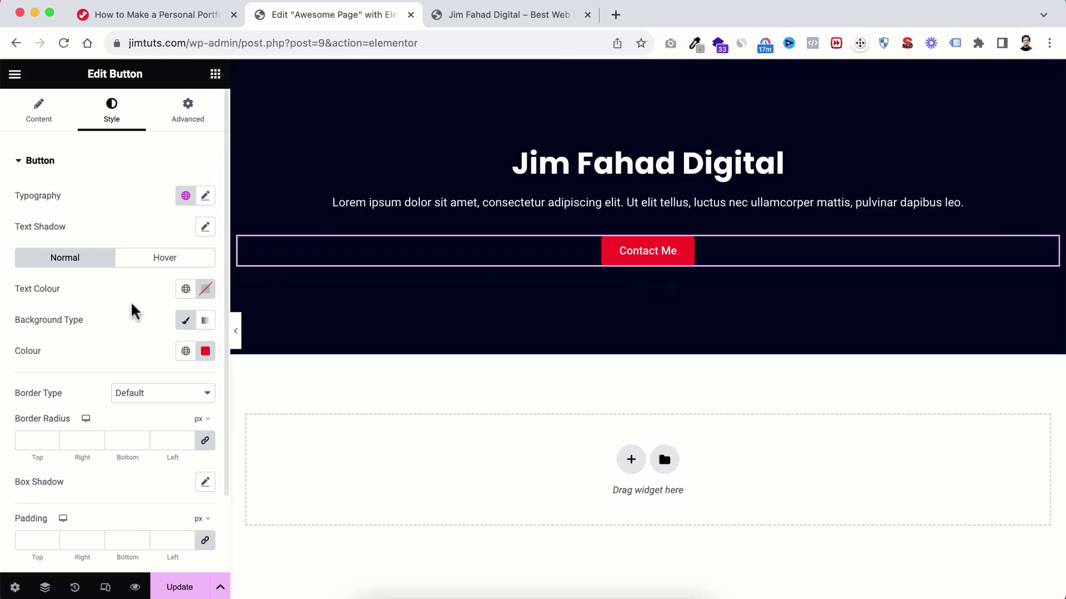
Step: Give the button's hover state a light blue background and black text
{"action": "left_click", "coordinate": [165, 261]}
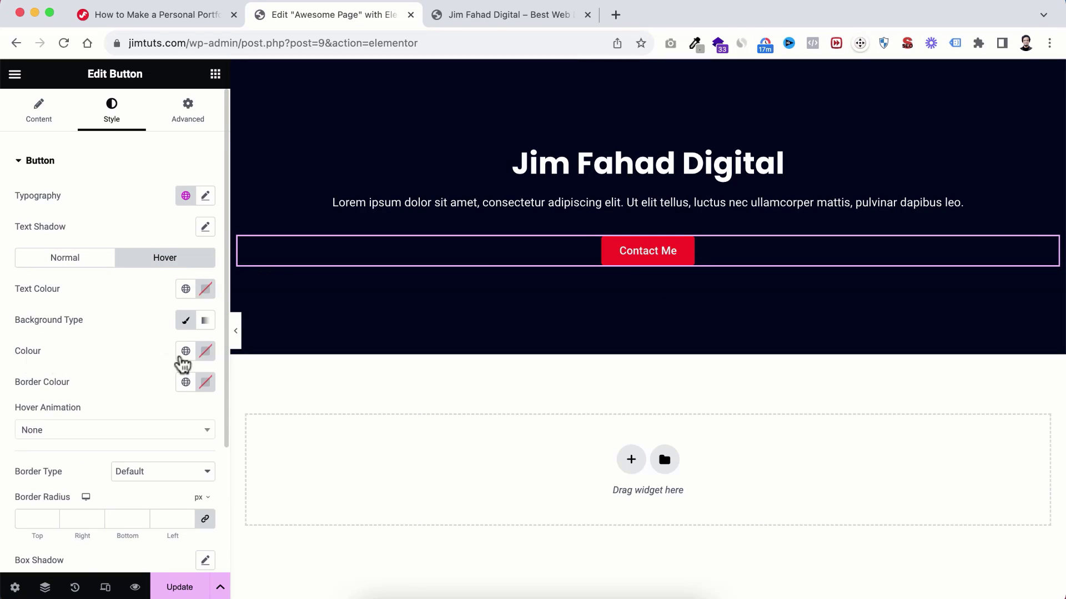
{"action": "left_click", "coordinate": [206, 353]}
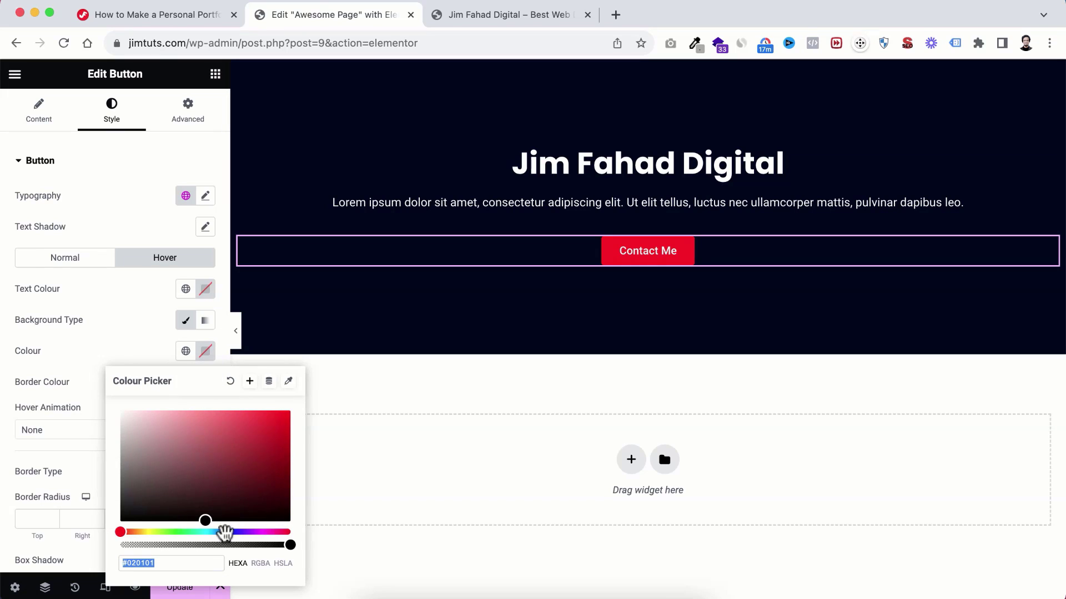
{"action": "left_click_drag", "start_coordinate": [222, 534], "coordinate": [214, 534]}
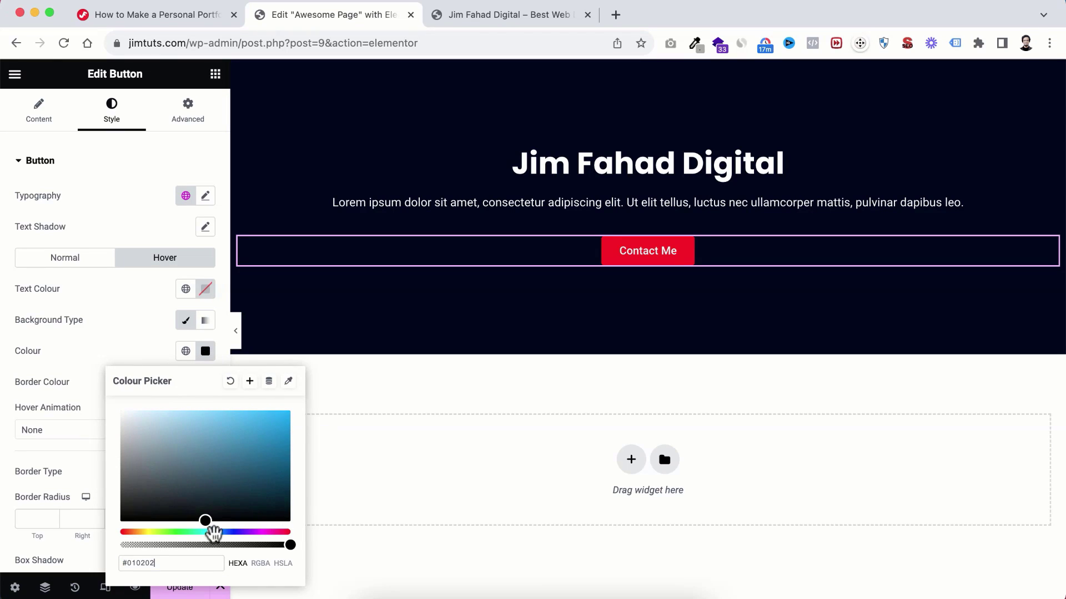
{"action": "left_click", "coordinate": [226, 442]}
{"action": "left_click_drag", "start_coordinate": [226, 442], "coordinate": [225, 406]}
{"action": "left_click", "coordinate": [206, 294]}
{"action": "left_click_drag", "start_coordinate": [194, 394], "coordinate": [194, 461]}
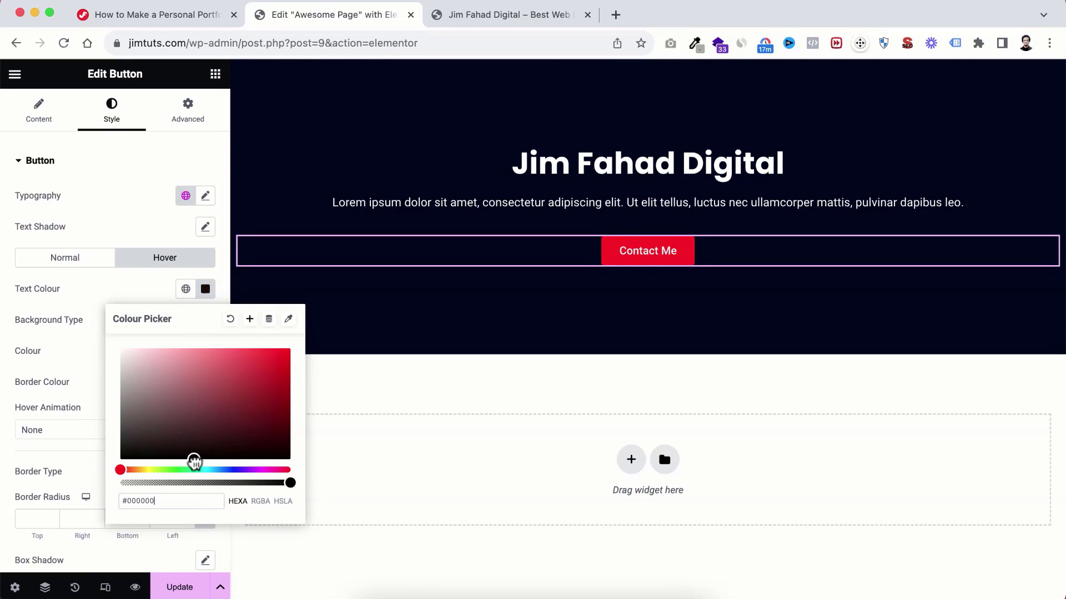
{"action": "left_click", "coordinate": [112, 288]}
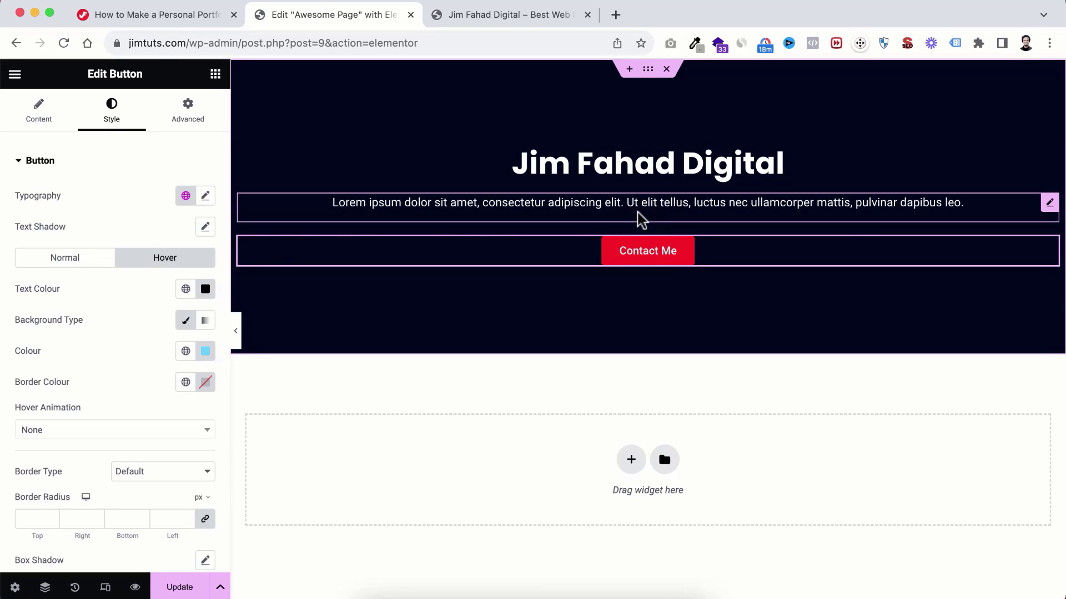
{"action": "left_click", "coordinate": [592, 205]}
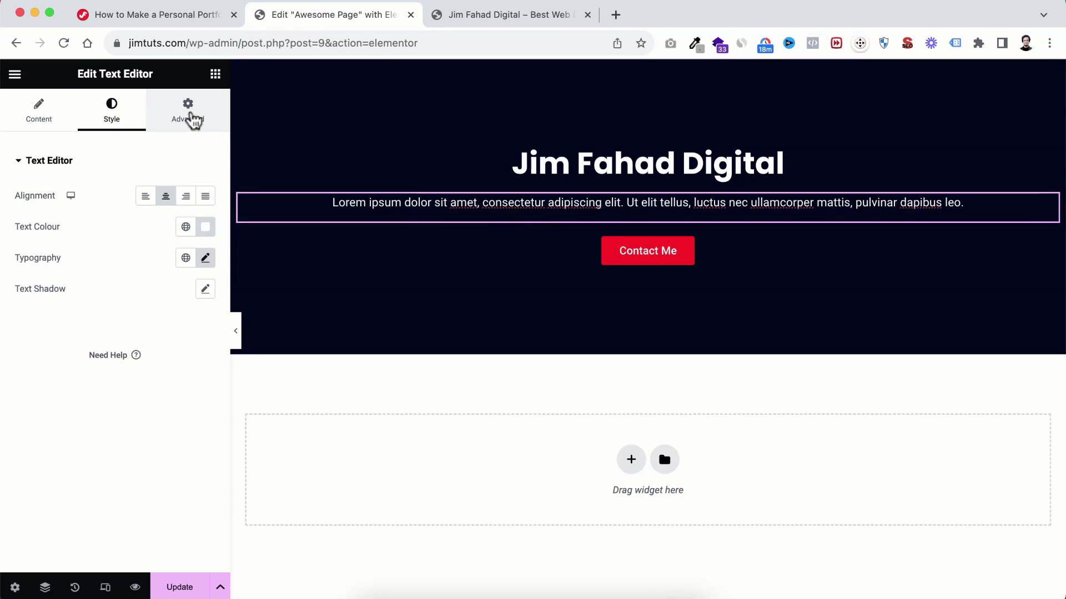
Step: Unlink the paragraph's margins and set Top and Bottom to 20 px
{"action": "left_click", "coordinate": [188, 111]}
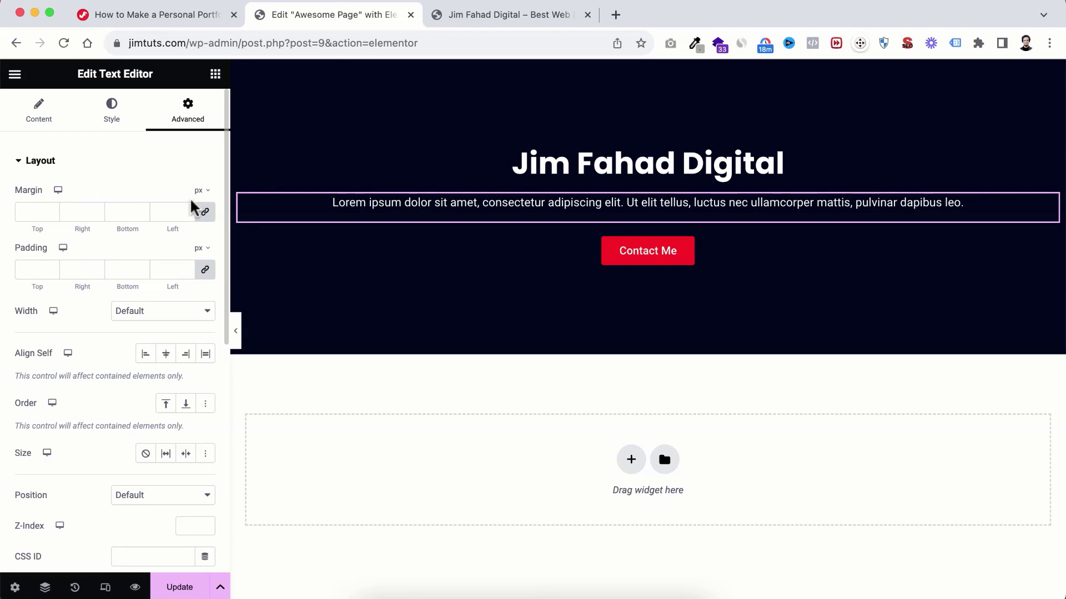
{"action": "left_click", "coordinate": [205, 216]}
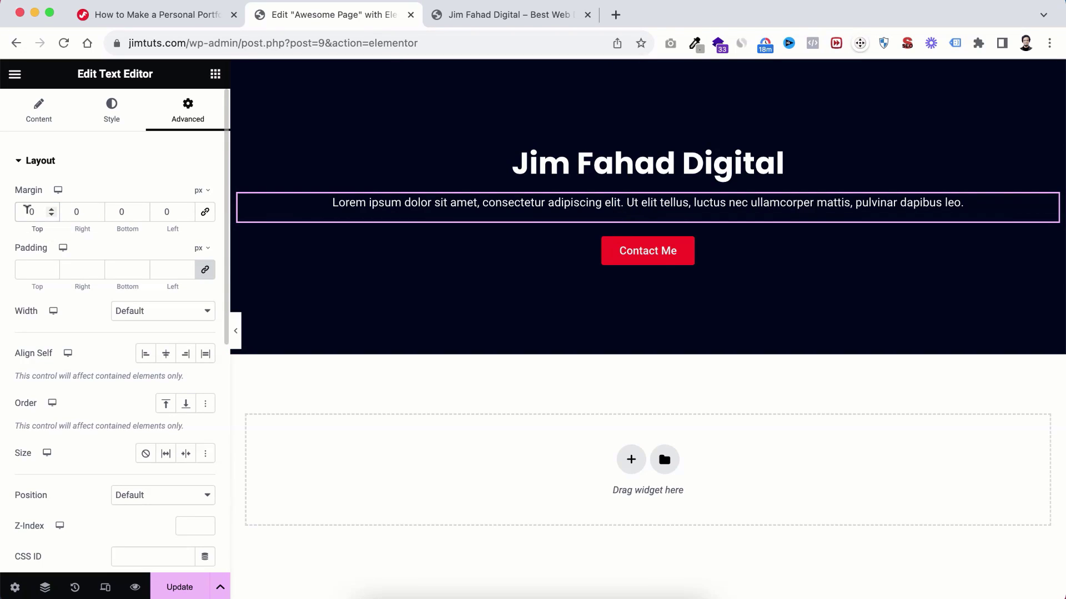
{"action": "left_click", "coordinate": [26, 210]}
{"action": "type", "text": "2"}
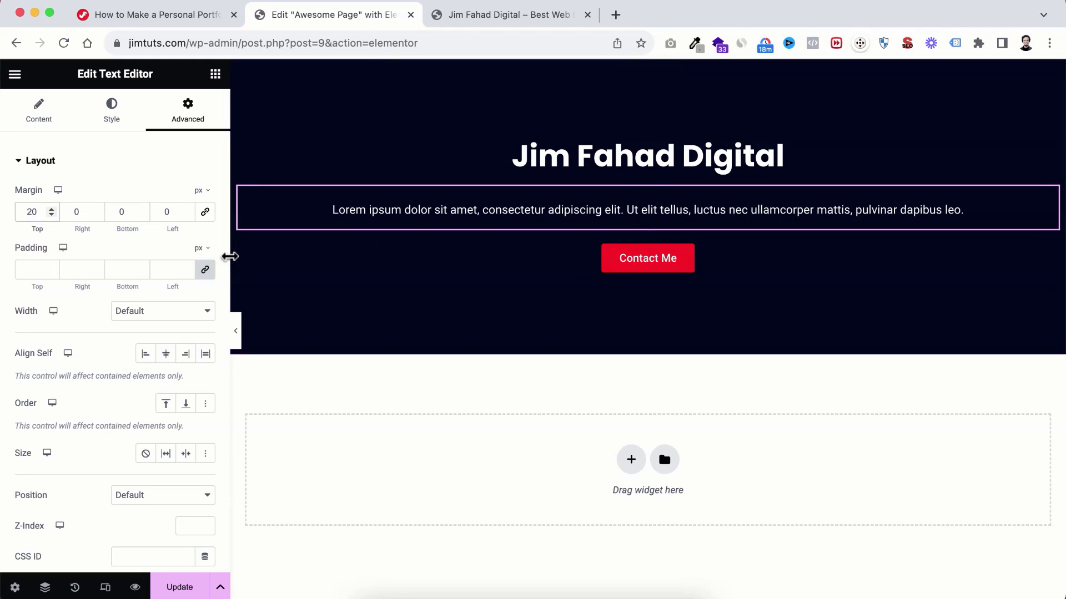
{"action": "left_click", "coordinate": [116, 210]}
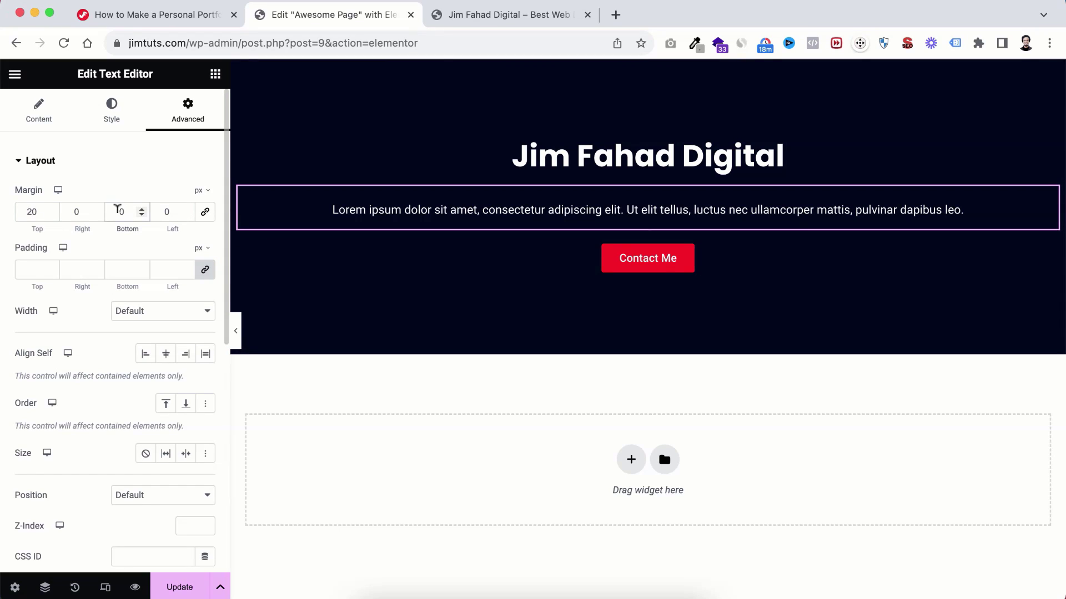
{"action": "type", "text": "2"}
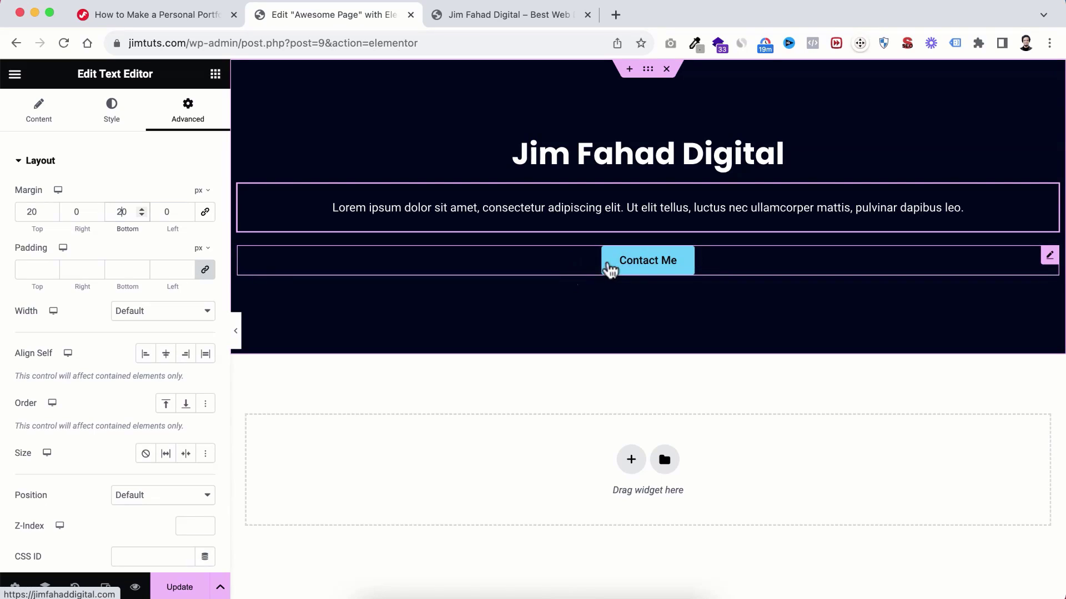
{"action": "left_click", "coordinate": [610, 269]}
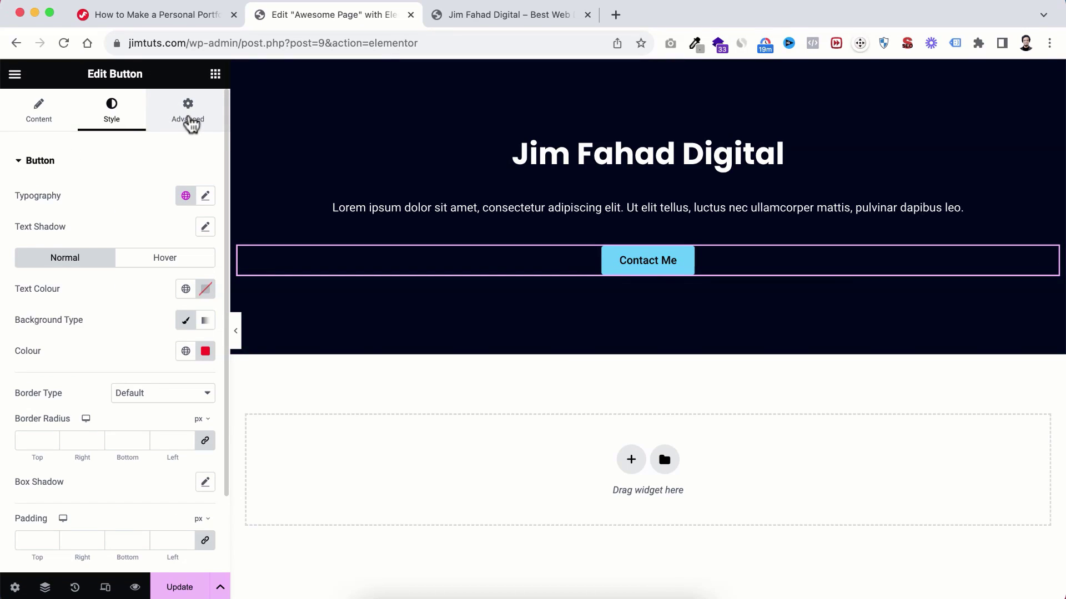
Step: Review the button's Advanced tab and the heading's Content, Style and Advanced tabs, then show the widgets panel
{"action": "left_click", "coordinate": [191, 124]}
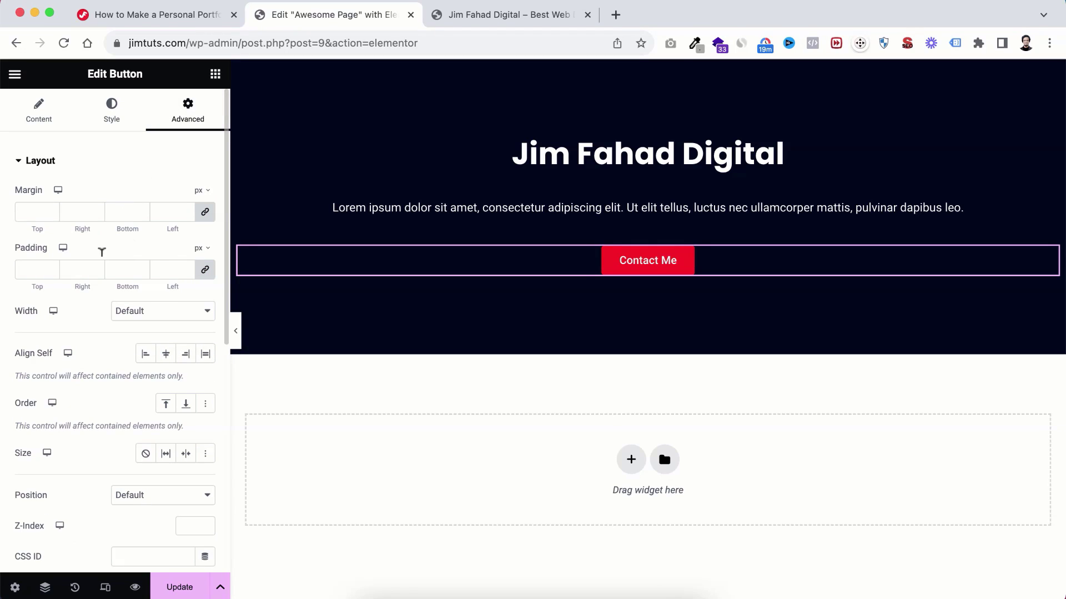
{"action": "left_click", "coordinate": [629, 158]}
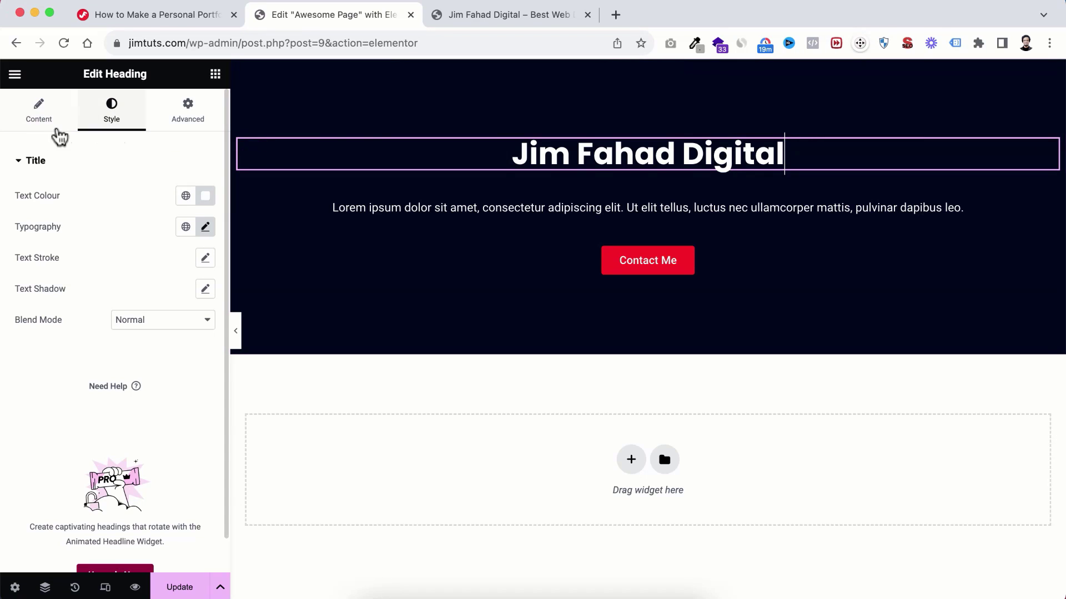
{"action": "left_click", "coordinate": [42, 117]}
{"action": "left_click", "coordinate": [117, 117]}
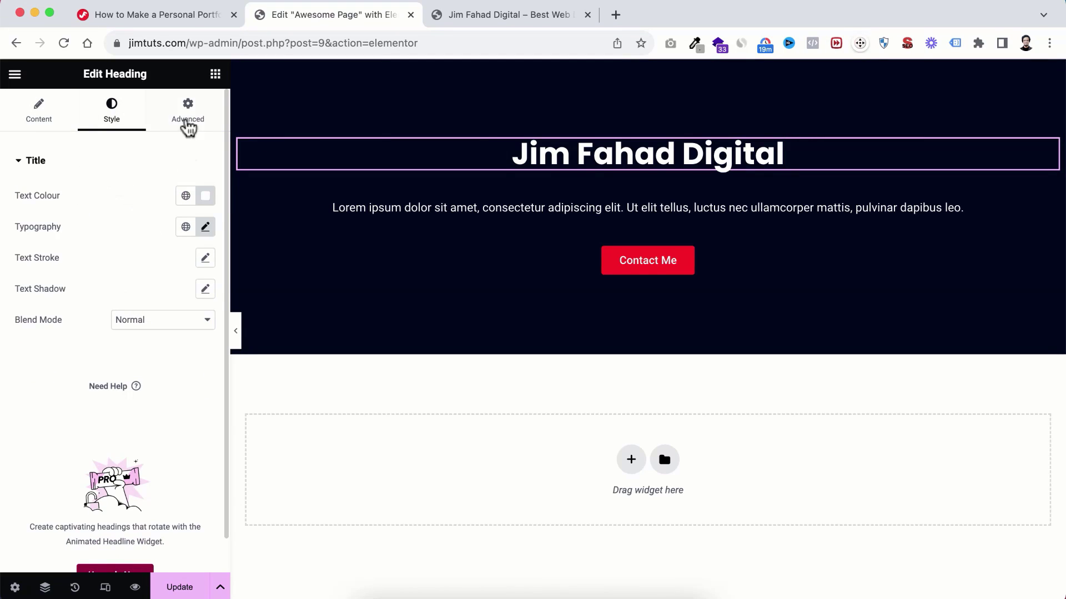
{"action": "left_click", "coordinate": [189, 121]}
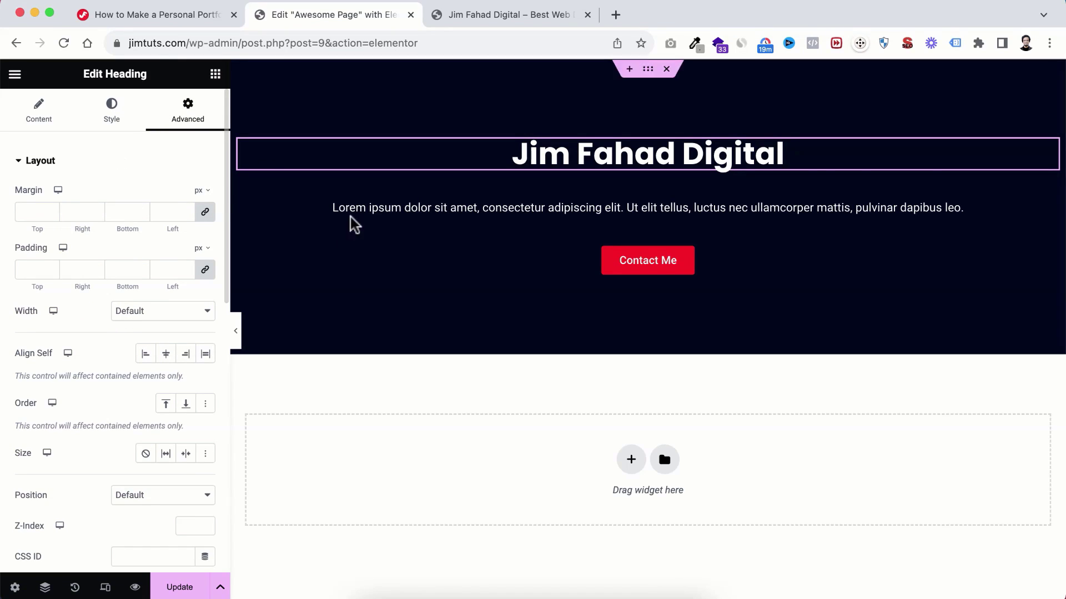
{"action": "left_click", "coordinate": [215, 75]}
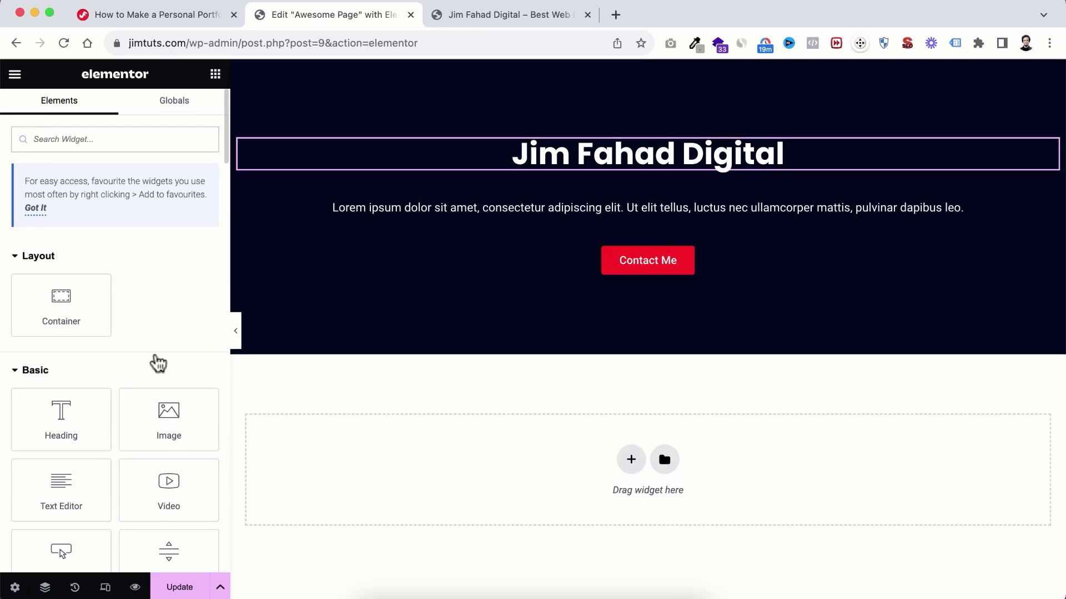
{"action": "scroll", "coordinate": [156, 358], "scroll_direction": "down", "scroll_amount": 3}
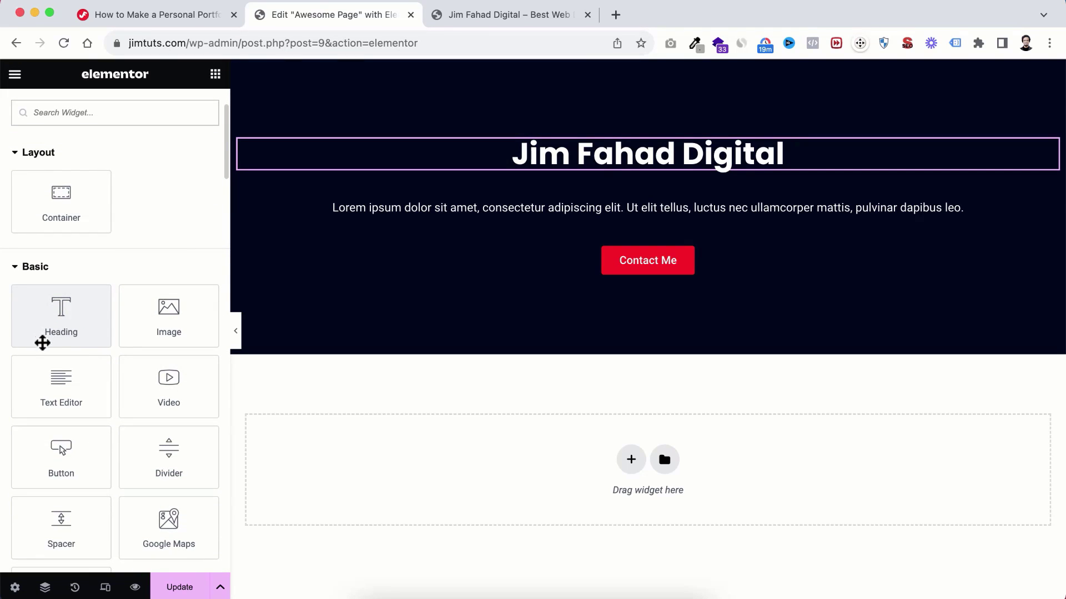
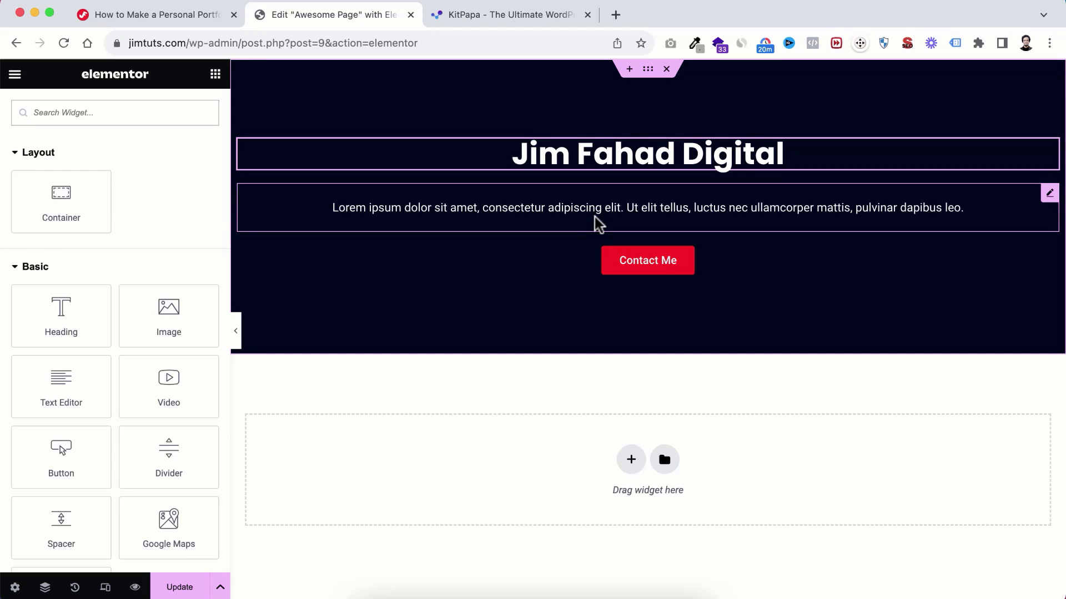
Step: Switch to the KitPapa store and browse down to its Categories list and kit cards like RecipePro
{"action": "left_click", "coordinate": [539, 15]}
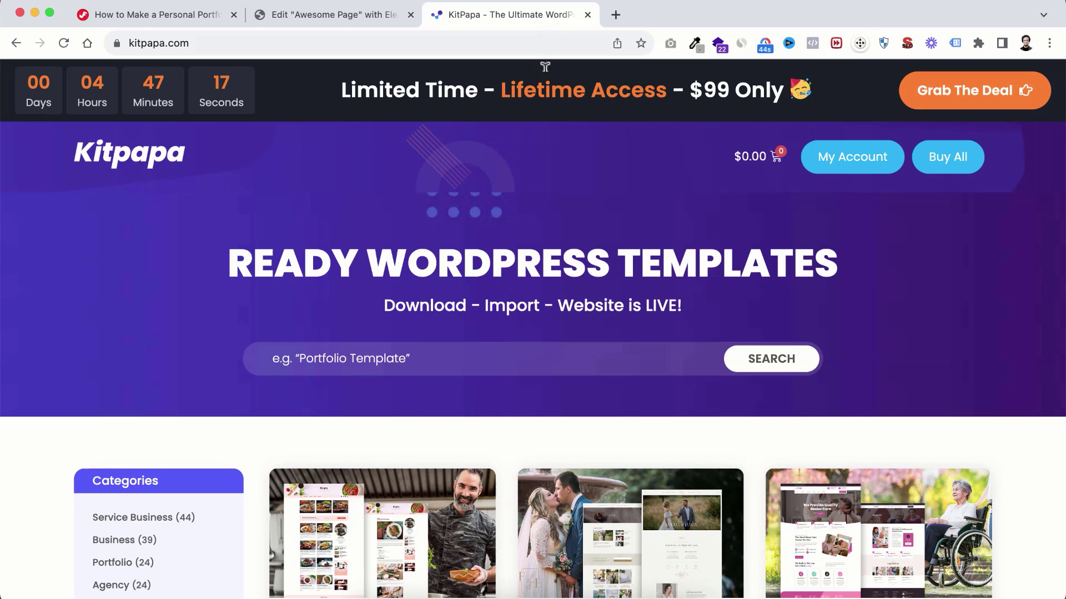
{"action": "scroll", "coordinate": [439, 398], "scroll_direction": "down", "scroll_amount": 3}
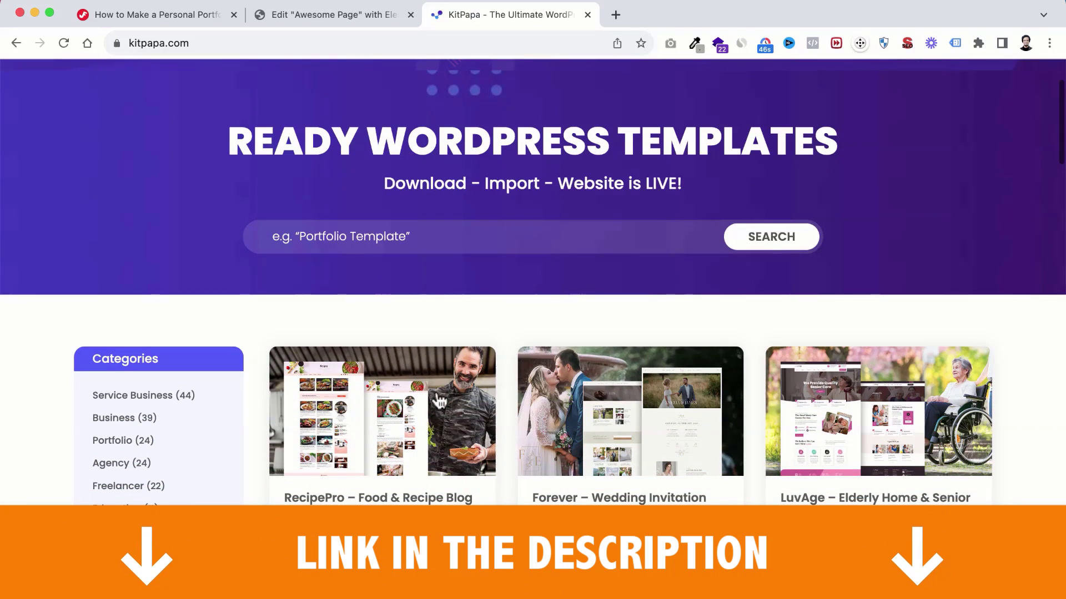
{"action": "scroll", "coordinate": [439, 401], "scroll_direction": "down", "scroll_amount": 2}
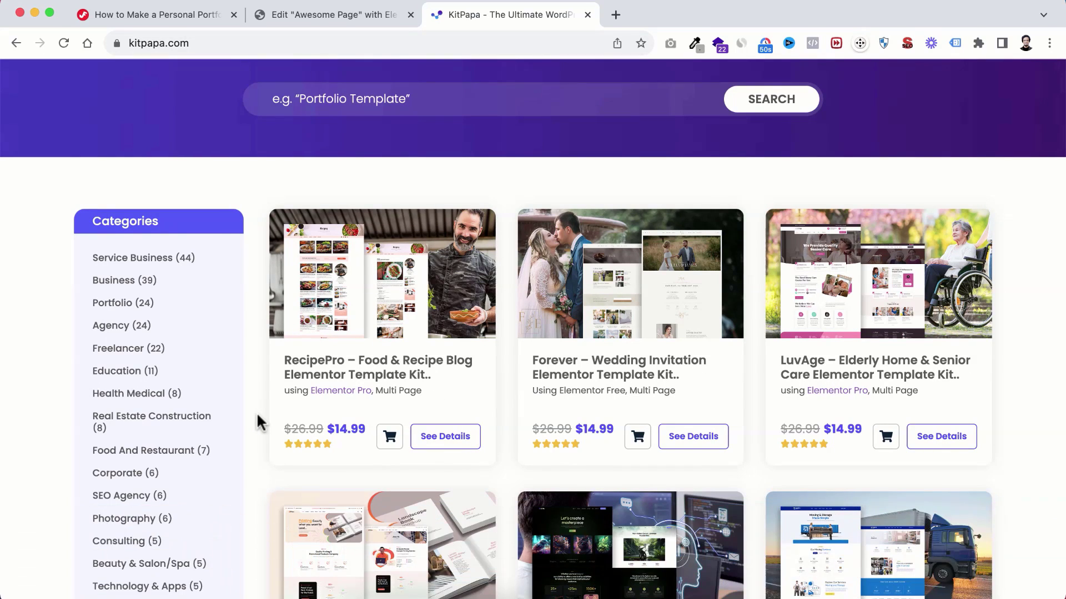
{"action": "scroll", "coordinate": [257, 415], "scroll_direction": "down", "scroll_amount": 2}
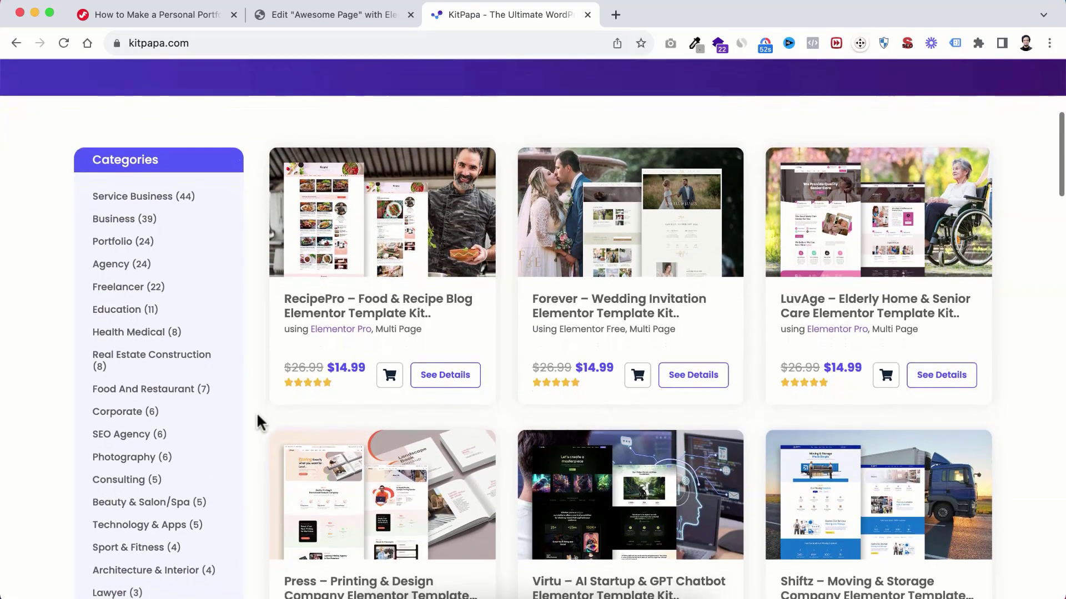
{"action": "scroll", "coordinate": [258, 418], "scroll_direction": "down", "scroll_amount": 2}
{"action": "scroll", "coordinate": [258, 419], "scroll_direction": "up", "scroll_amount": 1}
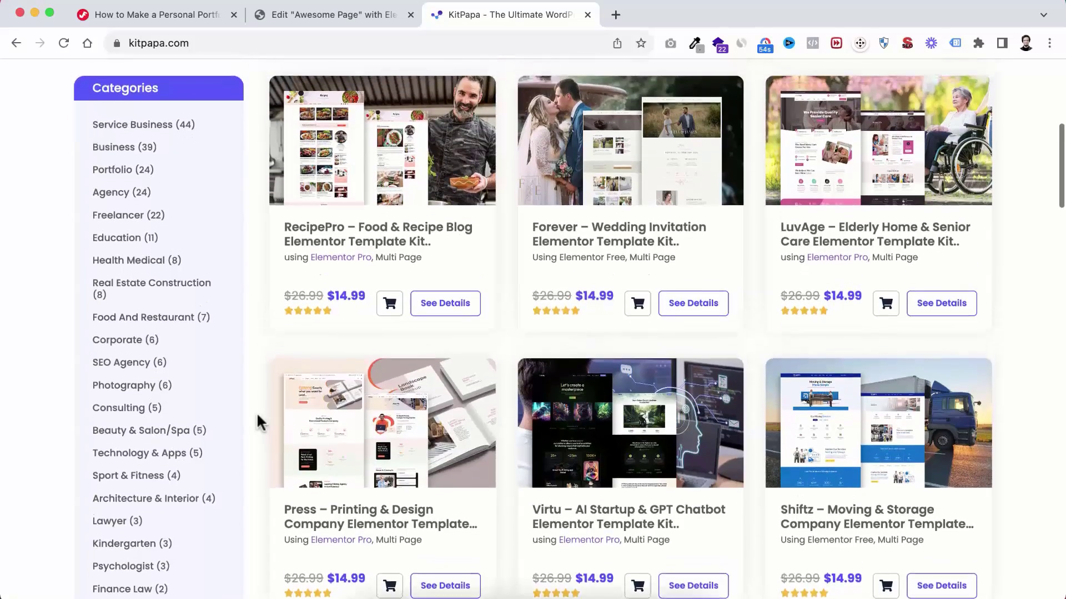
{"action": "scroll", "coordinate": [257, 414], "scroll_direction": "down", "scroll_amount": 1}
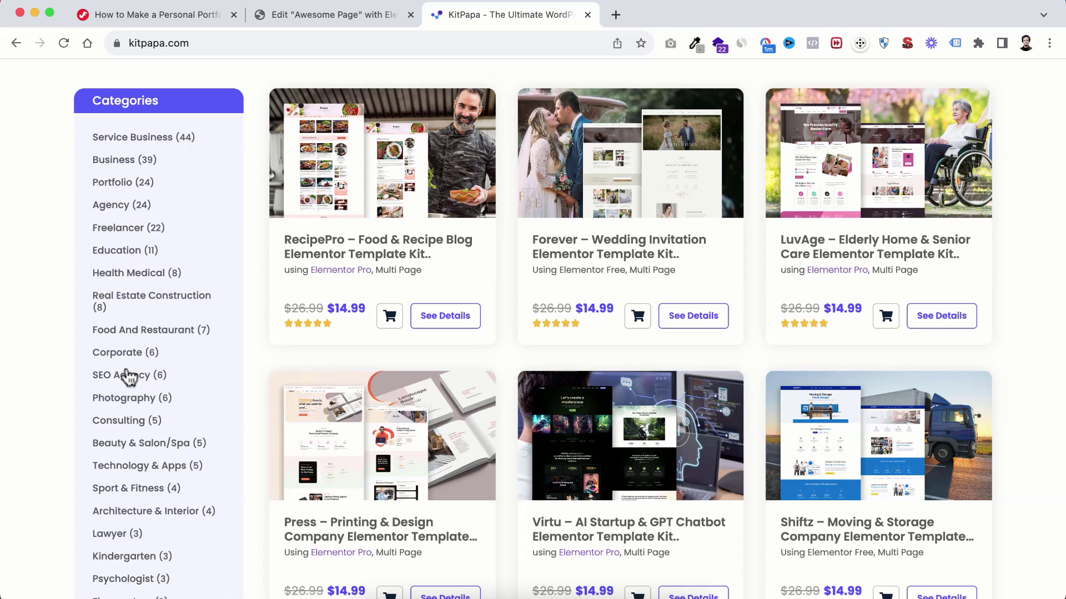
Step: Filter to Photography kits and browse the Retina Creative Photography kit's page and features
{"action": "left_click", "coordinate": [130, 398]}
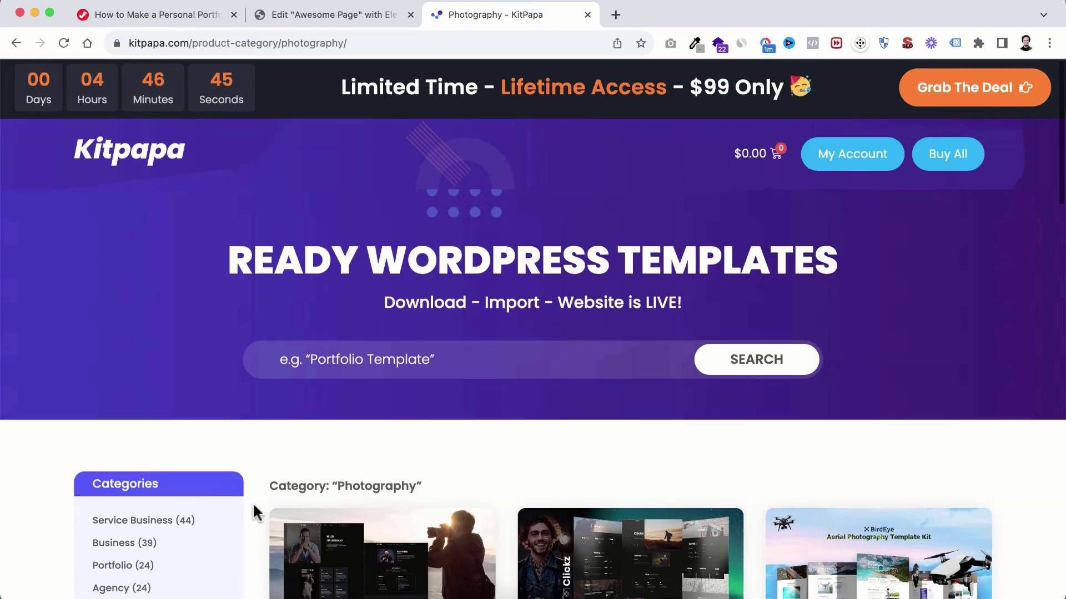
{"action": "scroll", "coordinate": [254, 502], "scroll_direction": "down", "scroll_amount": 3}
{"action": "scroll", "coordinate": [253, 507], "scroll_direction": "down", "scroll_amount": 2}
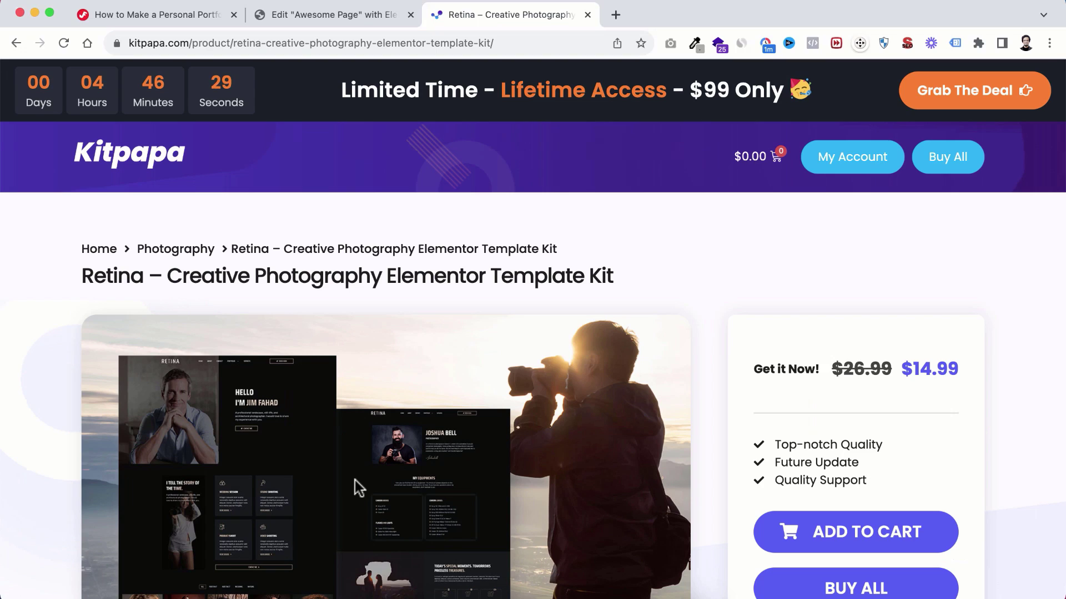
{"action": "scroll", "coordinate": [354, 481], "scroll_direction": "down", "scroll_amount": 3}
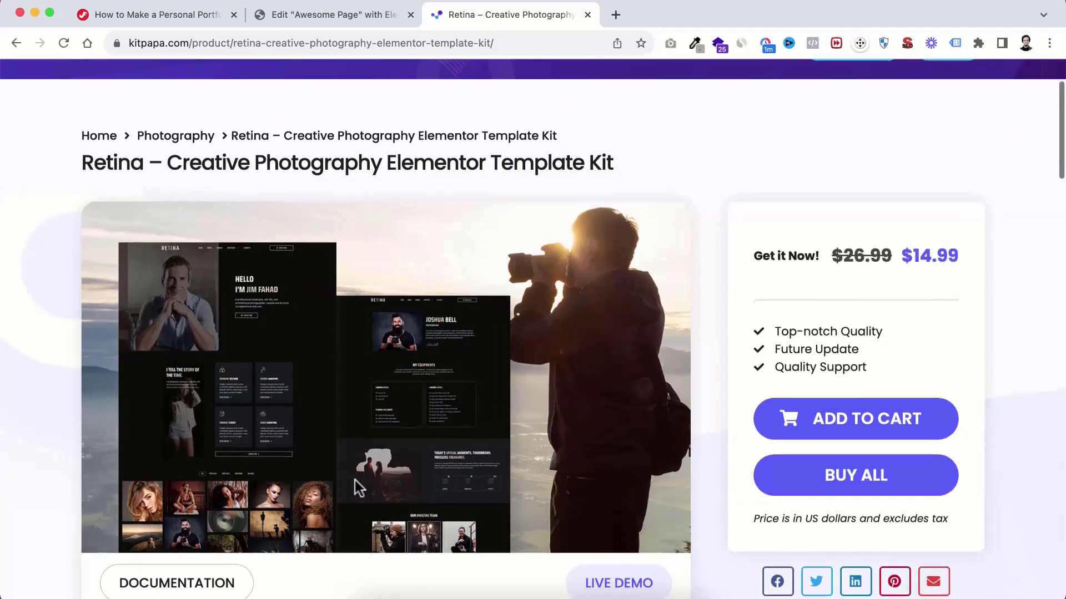
{"action": "scroll", "coordinate": [355, 481], "scroll_direction": "down", "scroll_amount": 2}
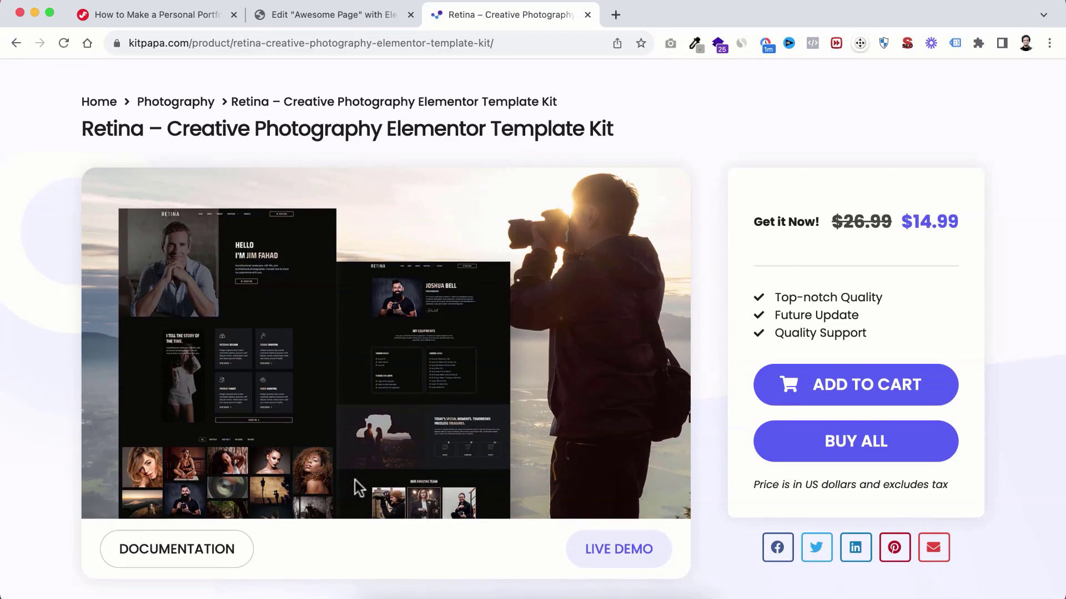
{"action": "scroll", "coordinate": [355, 481], "scroll_direction": "down", "scroll_amount": 10}
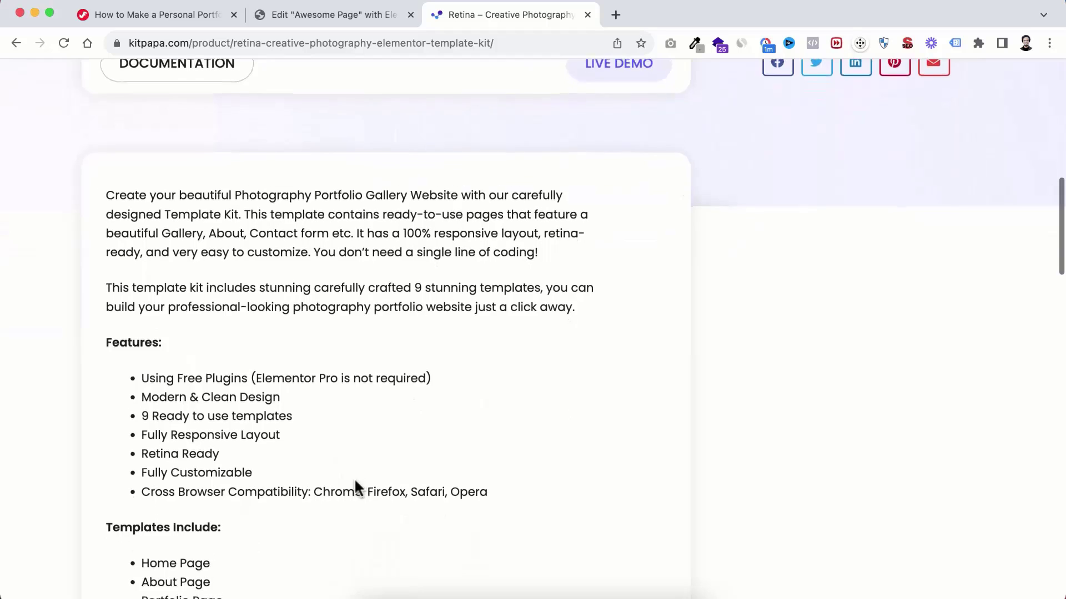
{"action": "scroll", "coordinate": [355, 483], "scroll_direction": "down", "scroll_amount": 8}
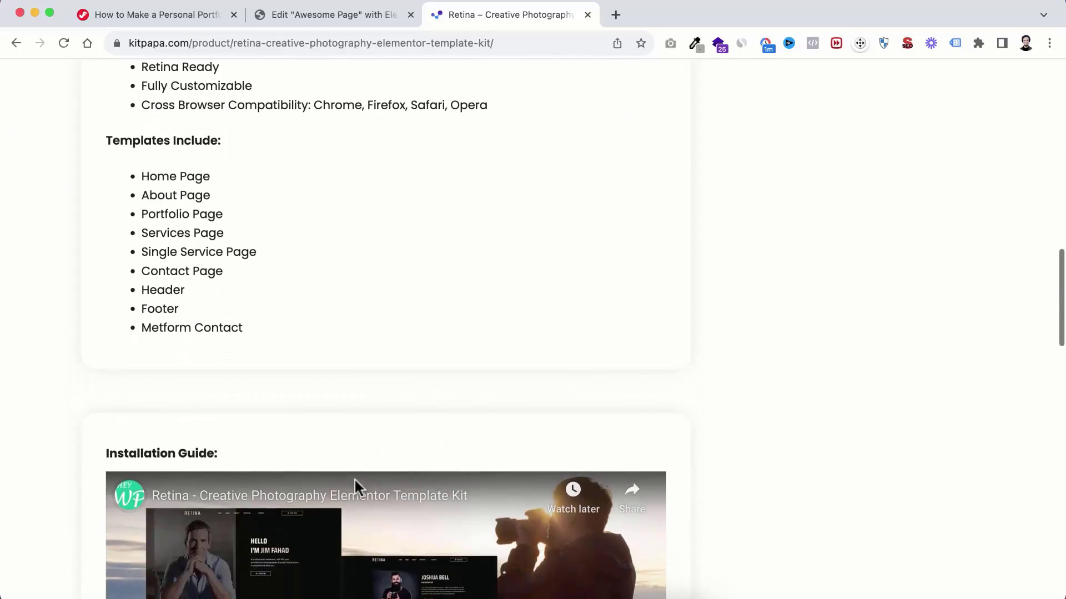
{"action": "scroll", "coordinate": [355, 481], "scroll_direction": "down", "scroll_amount": 4}
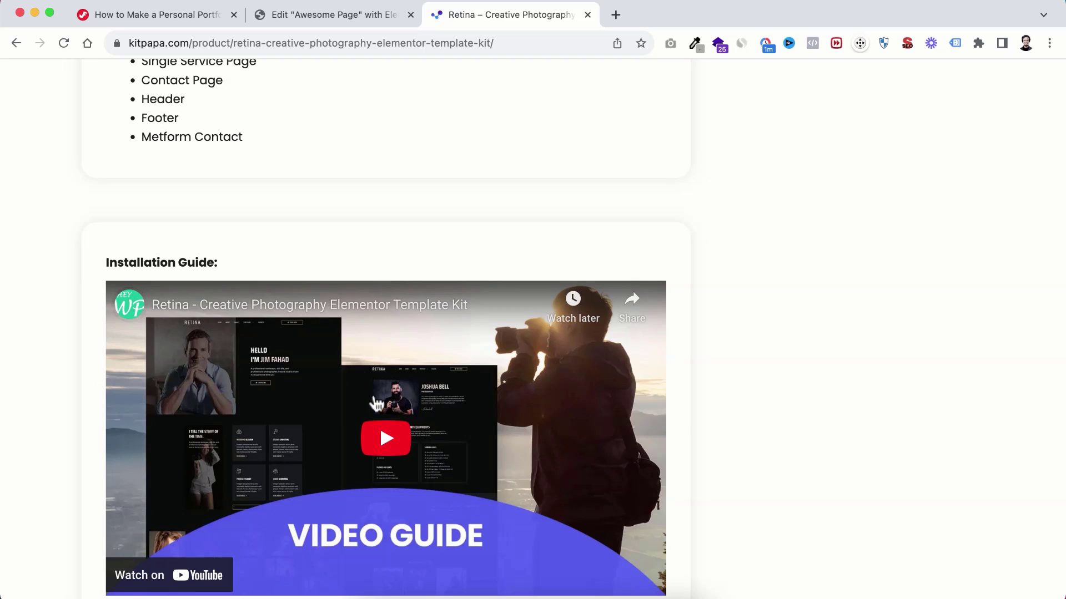
{"action": "scroll", "coordinate": [378, 404], "scroll_direction": "down", "scroll_amount": 1}
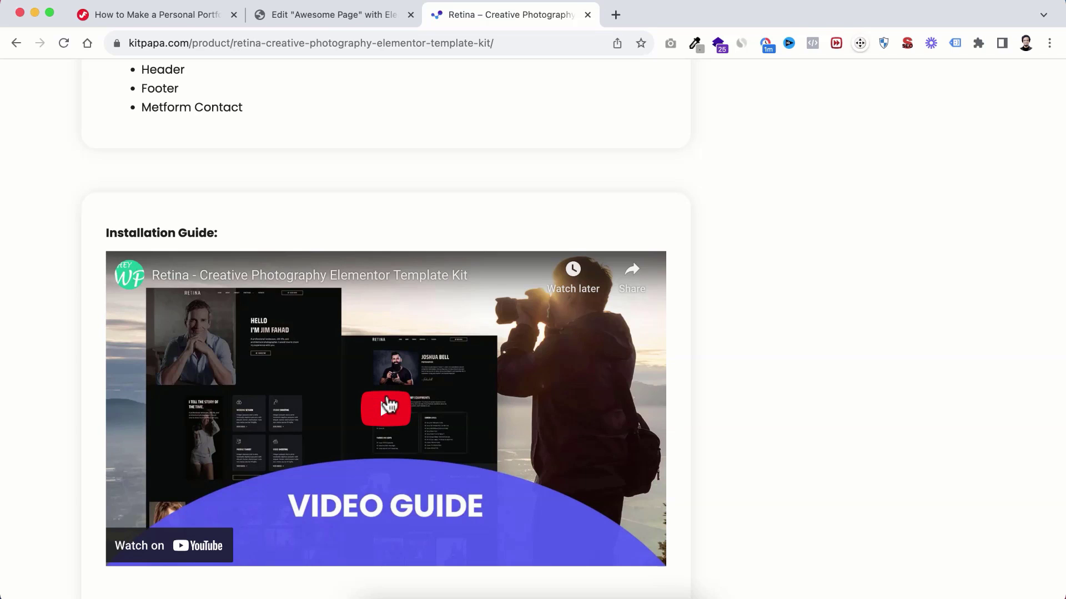
{"action": "scroll", "coordinate": [422, 328], "scroll_direction": "up", "scroll_amount": 10}
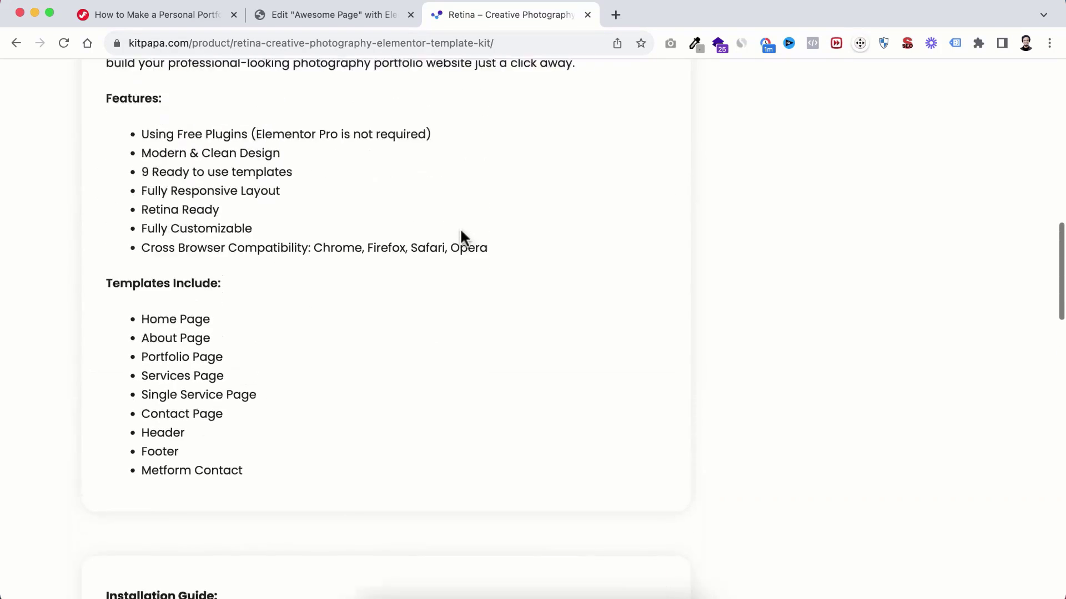
{"action": "scroll", "coordinate": [459, 227], "scroll_direction": "up", "scroll_amount": 10}
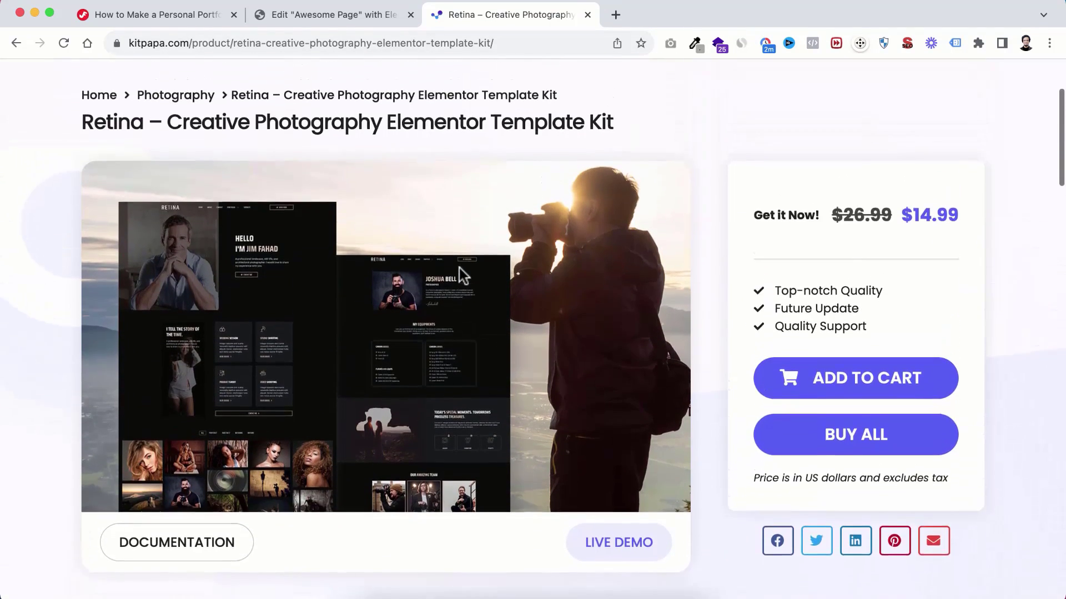
{"action": "scroll", "coordinate": [459, 265], "scroll_direction": "down", "scroll_amount": 2}
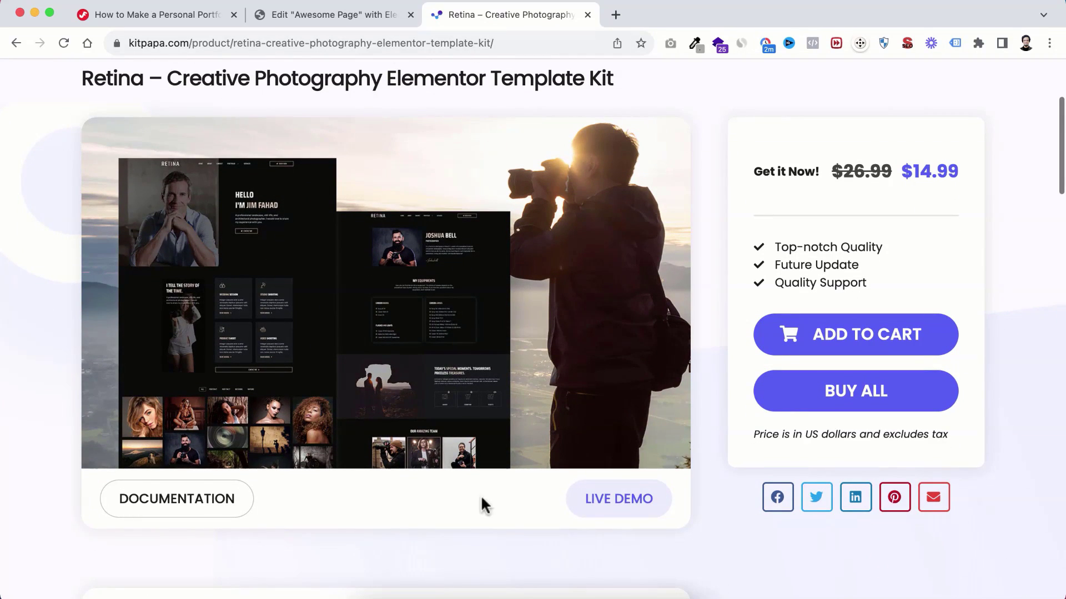
Step: Open the Retina kit's live demo and scroll through its desktop layout
{"action": "left_click", "coordinate": [624, 505]}
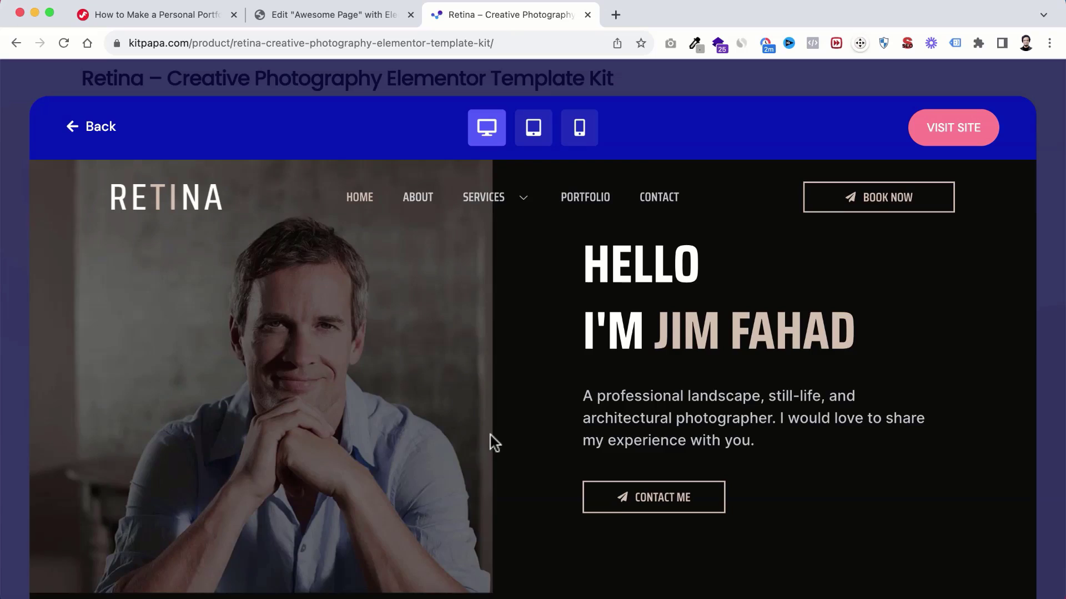
{"action": "scroll", "coordinate": [491, 436], "scroll_direction": "down", "scroll_amount": 10}
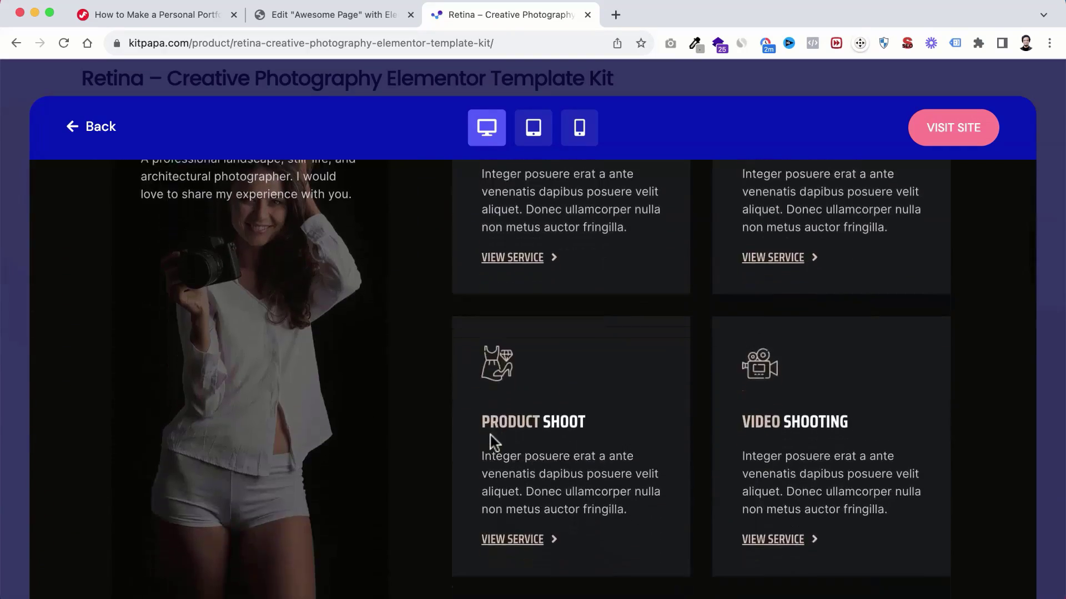
{"action": "scroll", "coordinate": [491, 435], "scroll_direction": "down", "scroll_amount": 20}
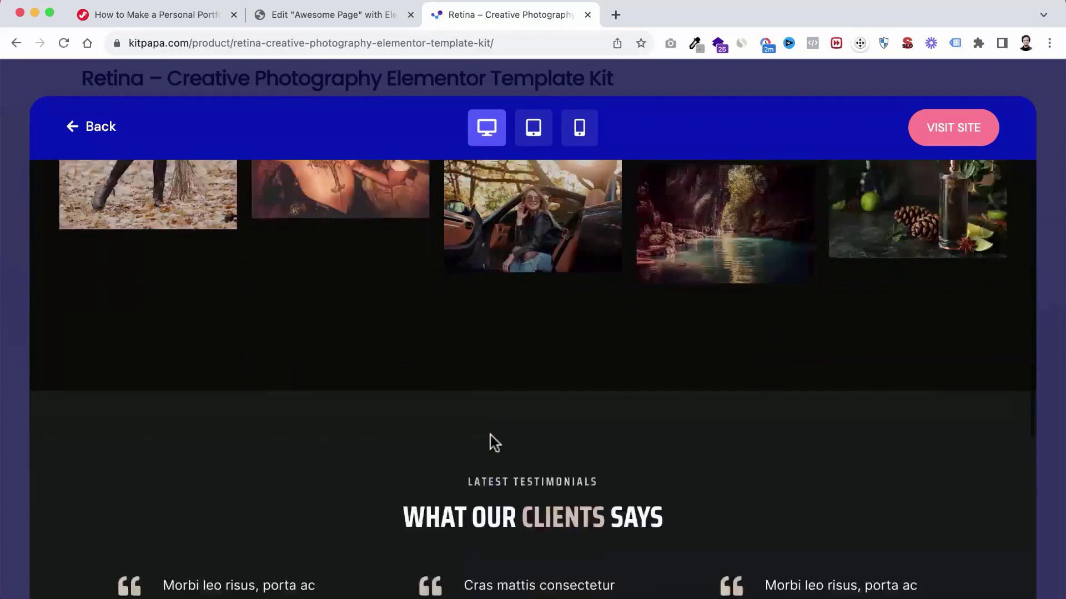
{"action": "scroll", "coordinate": [490, 435], "scroll_direction": "down", "scroll_amount": 15}
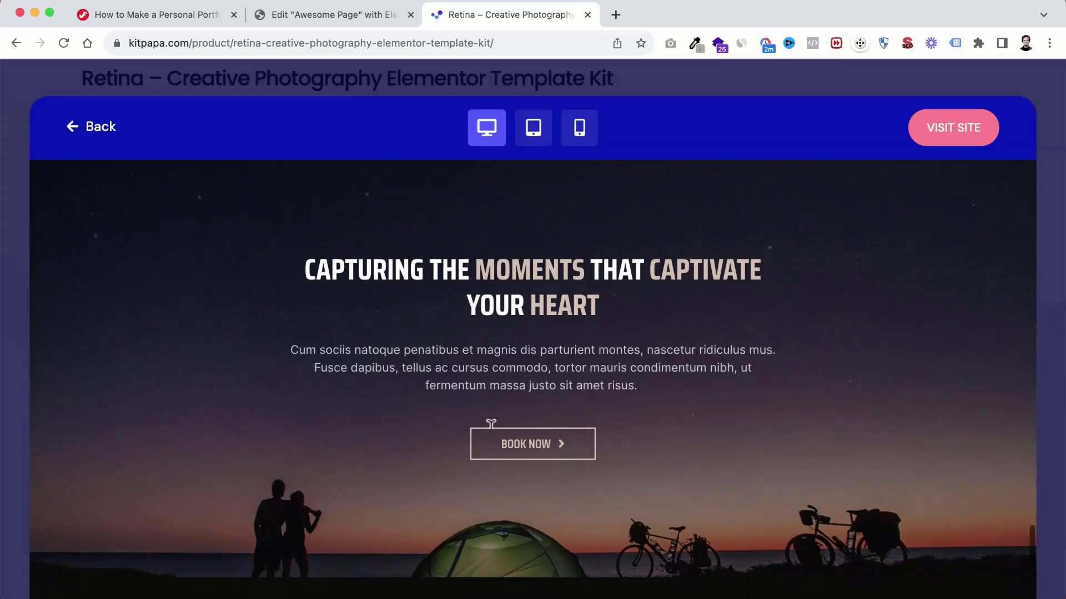
{"action": "scroll", "coordinate": [491, 423], "scroll_direction": "up", "scroll_amount": 15}
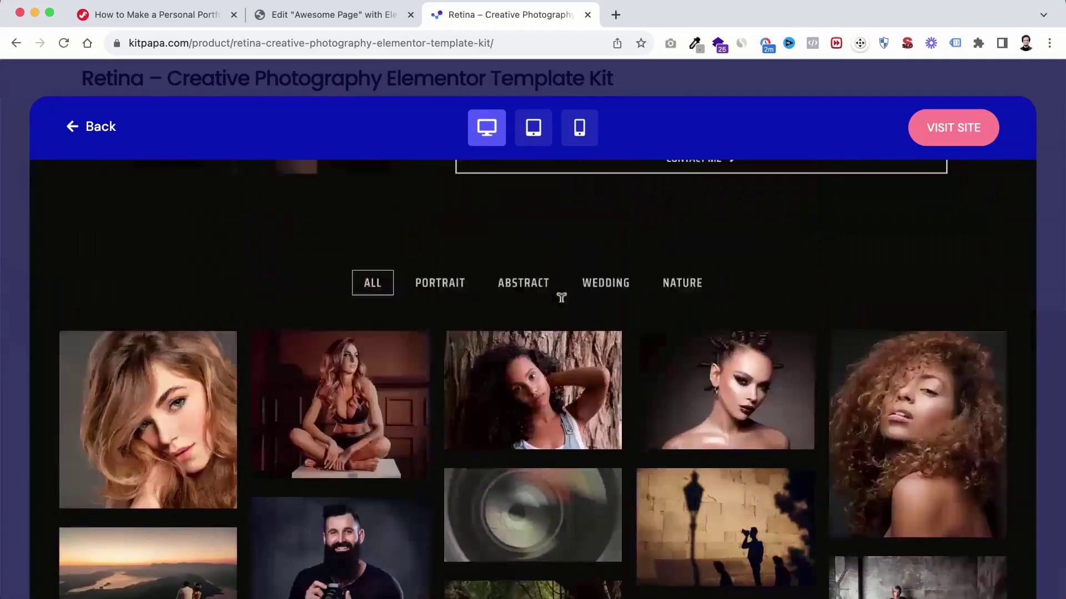
{"action": "scroll", "coordinate": [561, 297], "scroll_direction": "up", "scroll_amount": 10}
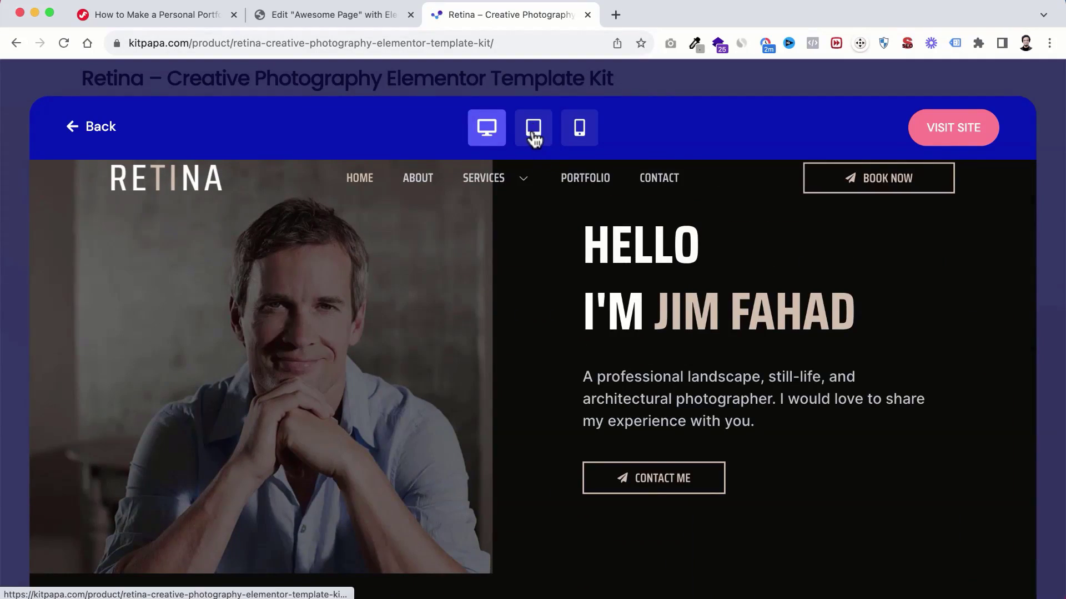
Step: View the Retina demo at tablet and phone widths, then close the preview
{"action": "left_click", "coordinate": [534, 141]}
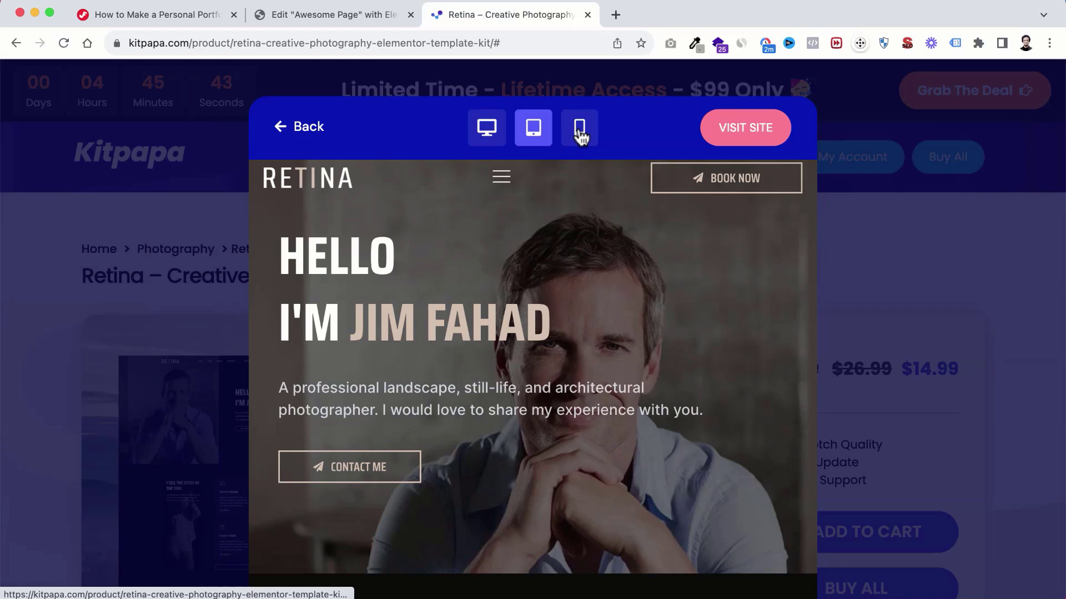
{"action": "left_click", "coordinate": [580, 136]}
{"action": "scroll", "coordinate": [527, 314], "scroll_direction": "down", "scroll_amount": 10}
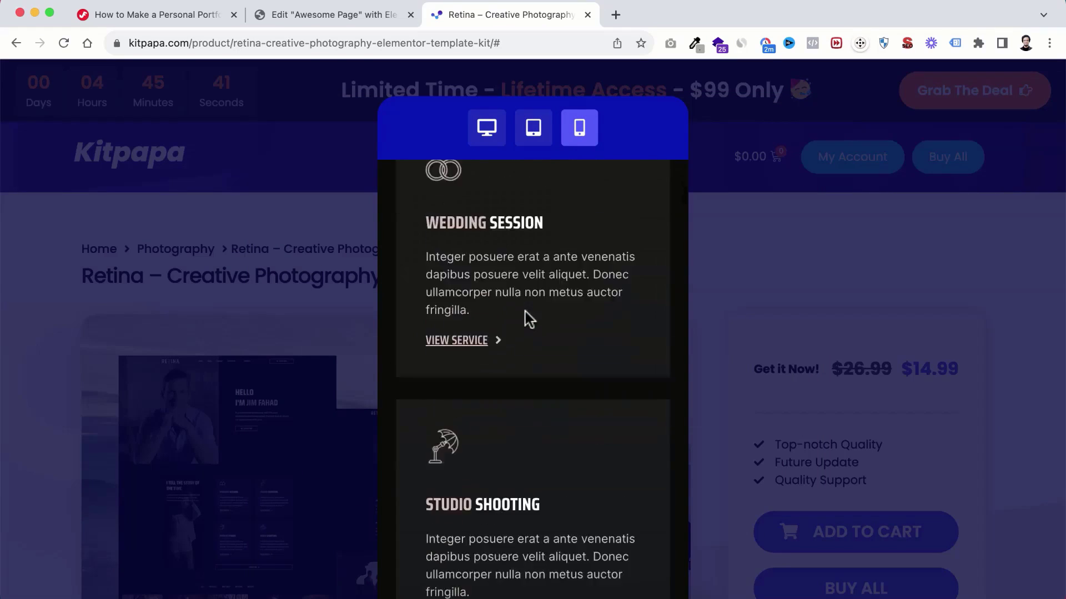
{"action": "scroll", "coordinate": [525, 311], "scroll_direction": "down", "scroll_amount": 15}
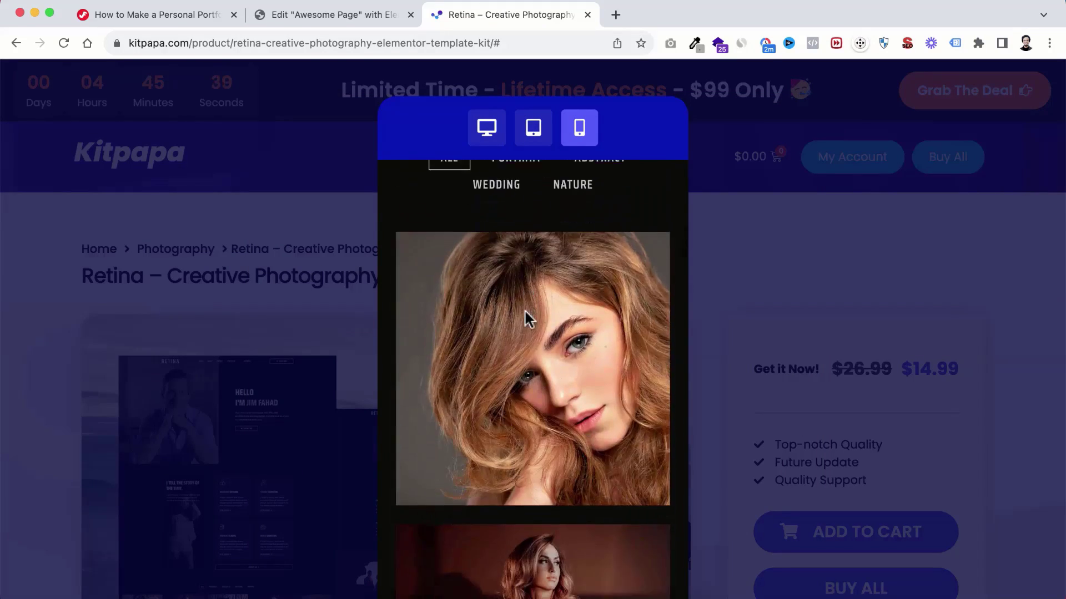
{"action": "scroll", "coordinate": [525, 311], "scroll_direction": "down", "scroll_amount": 15}
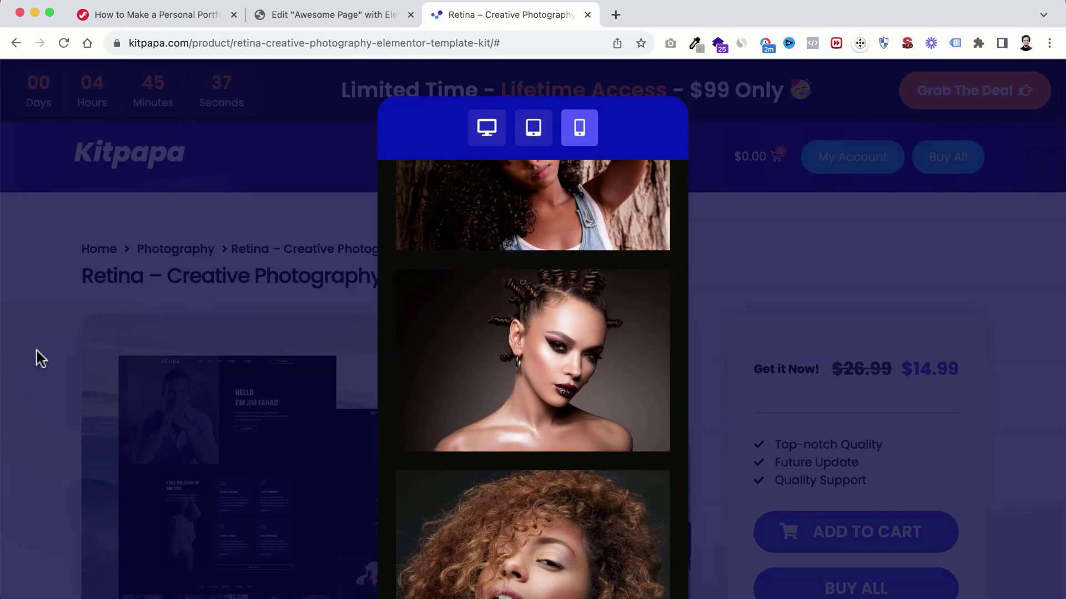
{"action": "left_click", "coordinate": [40, 359]}
Step: Bring the Retina kit's $14.99 price box with Add to Cart and Buy All into view
{"action": "scroll", "coordinate": [768, 395], "scroll_direction": "down", "scroll_amount": 3}
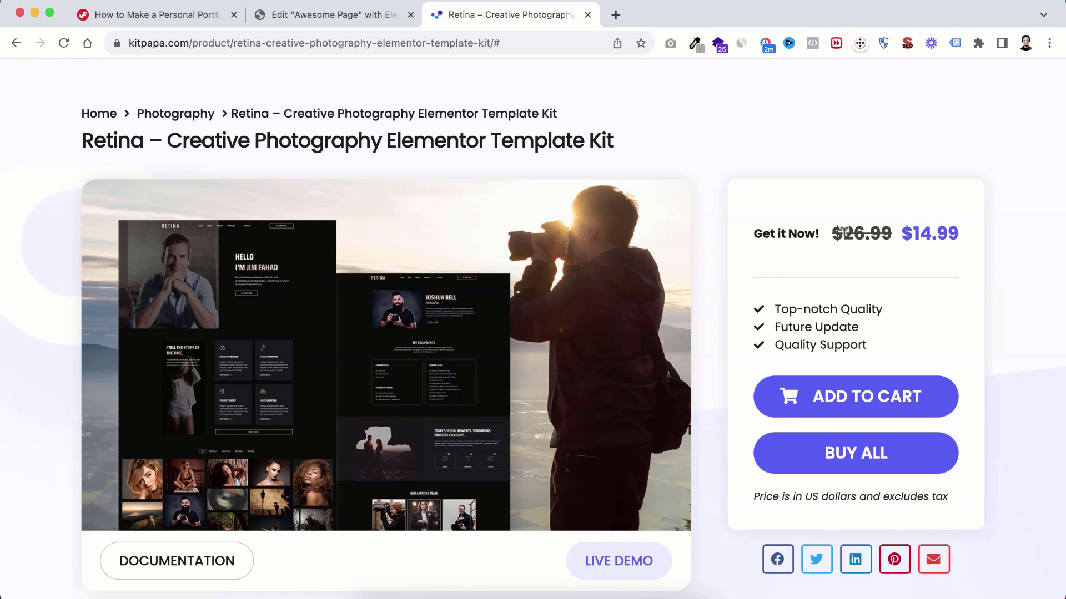
{"action": "scroll", "coordinate": [804, 284], "scroll_direction": "down", "scroll_amount": 6}
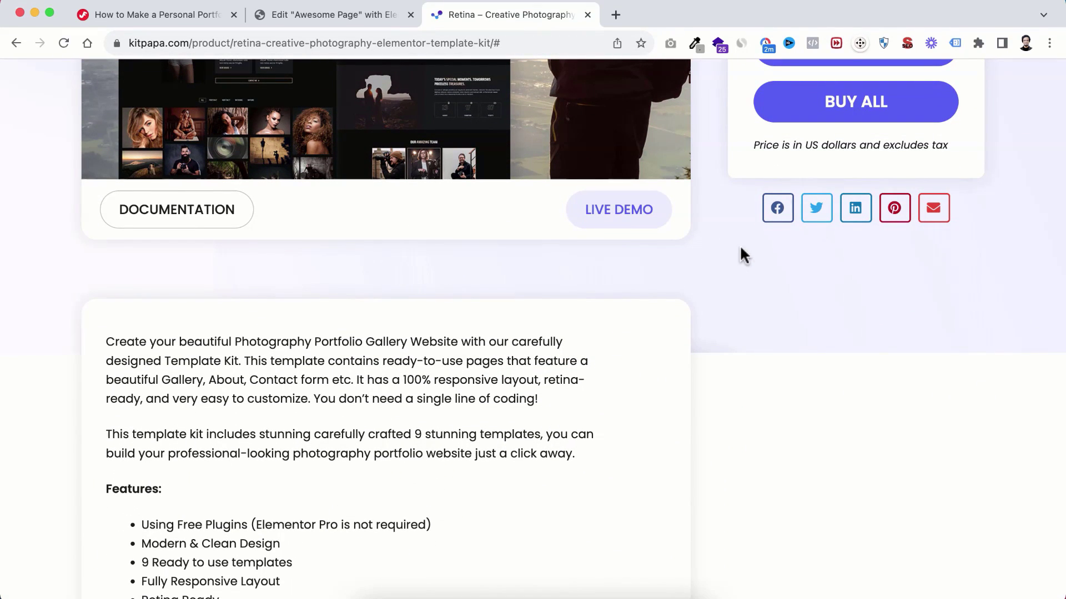
{"action": "scroll", "coordinate": [724, 221], "scroll_direction": "up", "scroll_amount": 4}
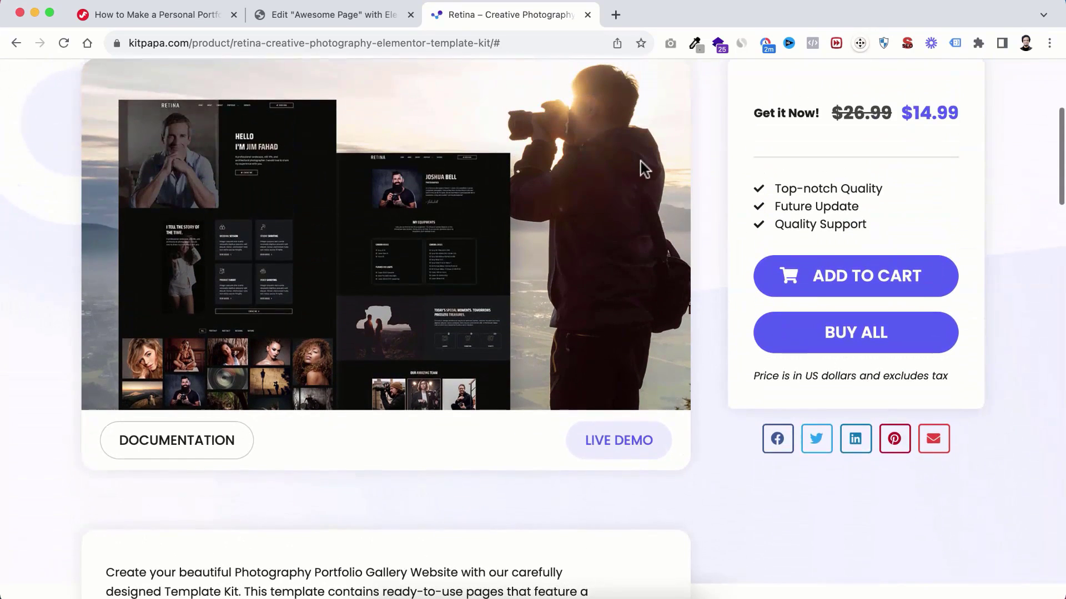
{"action": "scroll", "coordinate": [700, 210], "scroll_direction": "up", "scroll_amount": 1}
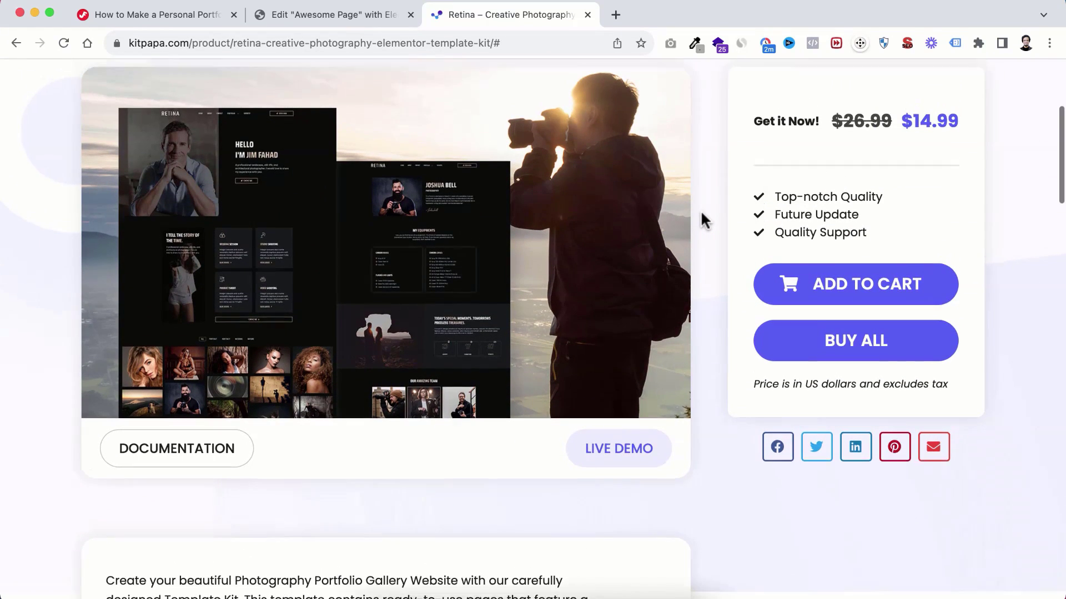
{"action": "scroll", "coordinate": [704, 219], "scroll_direction": "down", "scroll_amount": 1}
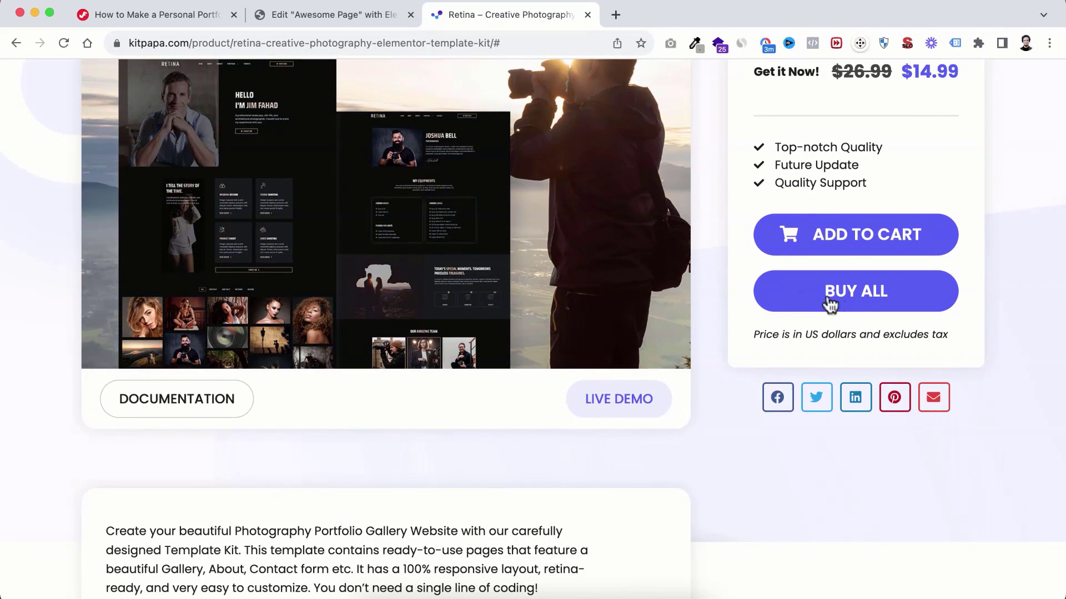
Step: Open the All Access – Lifetime page and scroll through its Single vs All Access comparison
{"action": "left_click", "coordinate": [850, 299]}
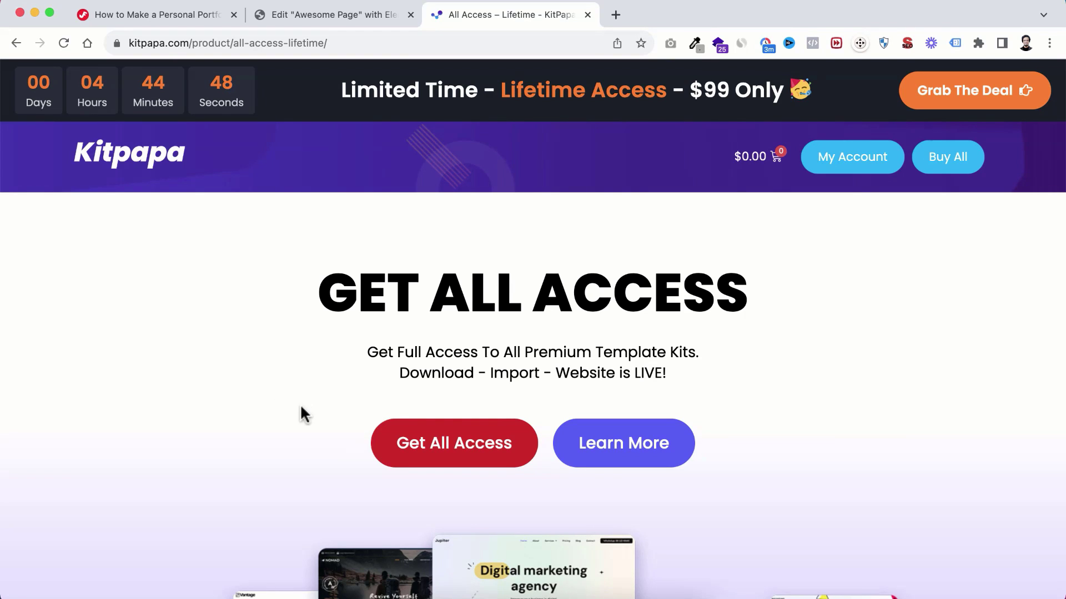
{"action": "scroll", "coordinate": [299, 412], "scroll_direction": "down", "scroll_amount": 8}
{"action": "scroll", "coordinate": [299, 404], "scroll_direction": "down", "scroll_amount": 10}
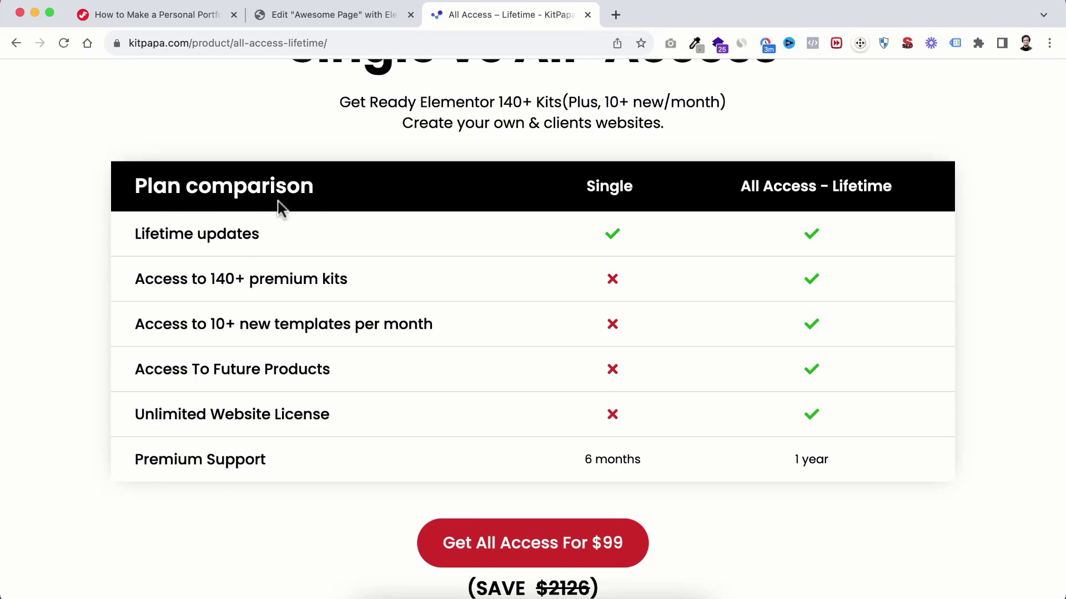
{"action": "scroll", "coordinate": [532, 276], "scroll_direction": "down", "scroll_amount": 1}
{"action": "scroll", "coordinate": [533, 282], "scroll_direction": "up", "scroll_amount": 2}
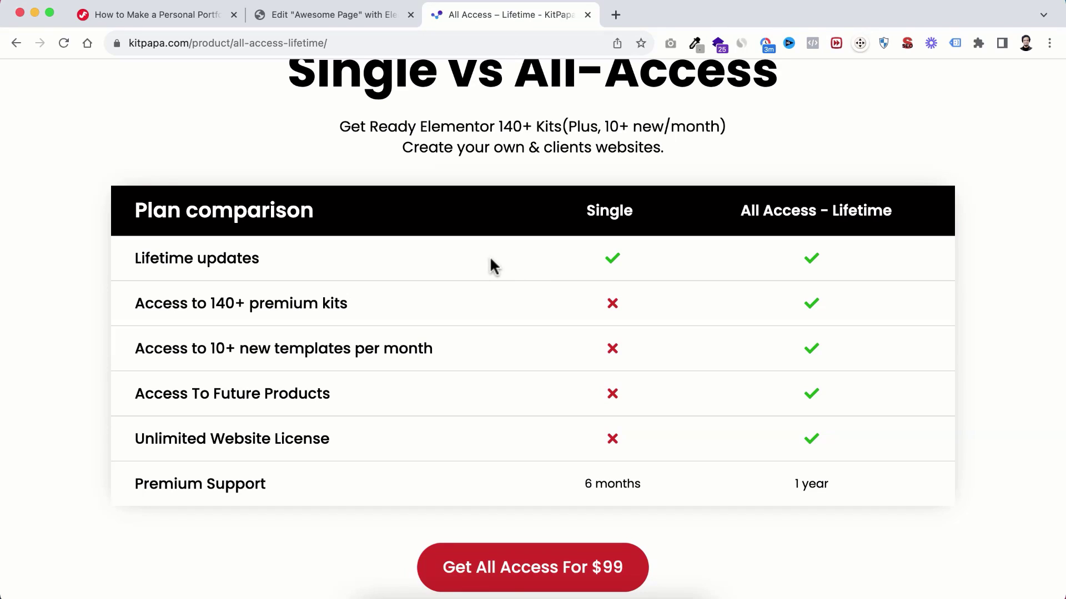
{"action": "scroll", "coordinate": [521, 275], "scroll_direction": "down", "scroll_amount": 3}
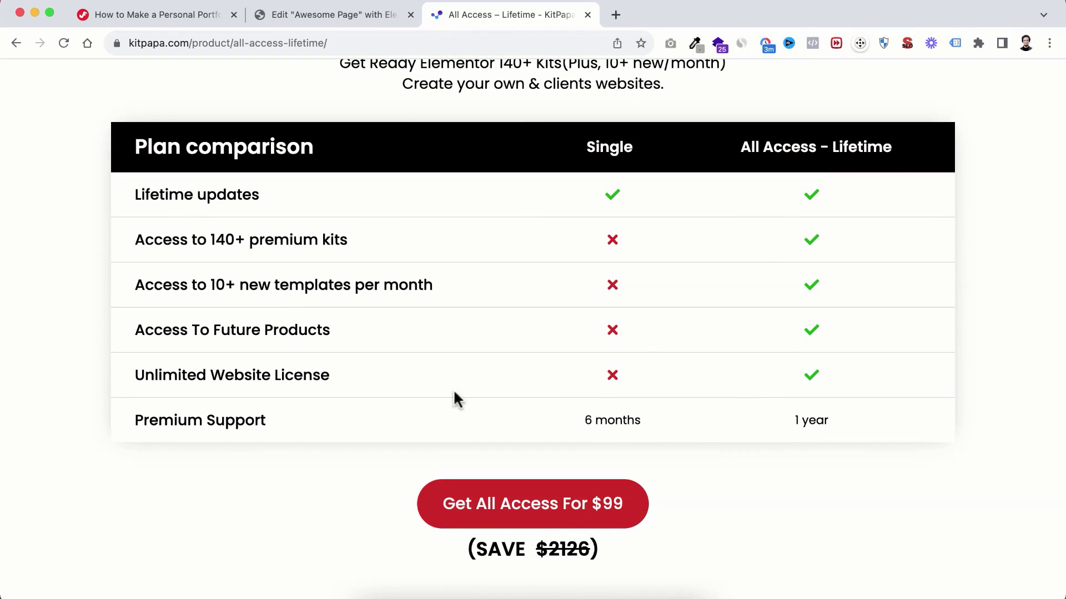
{"action": "scroll", "coordinate": [226, 332], "scroll_direction": "up", "scroll_amount": 1}
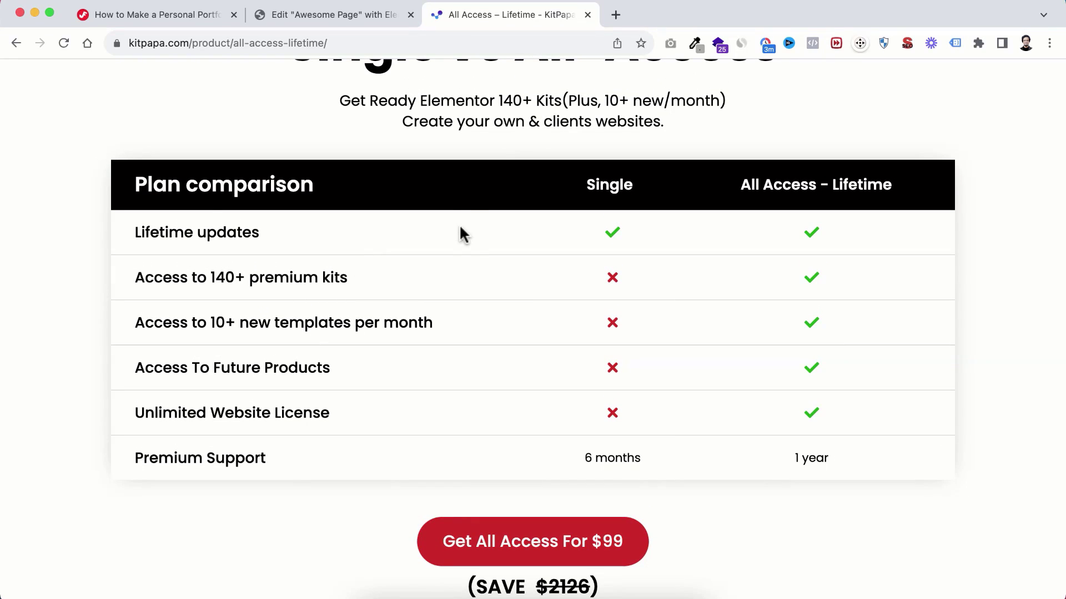
{"action": "scroll", "coordinate": [460, 229], "scroll_direction": "down", "scroll_amount": 1}
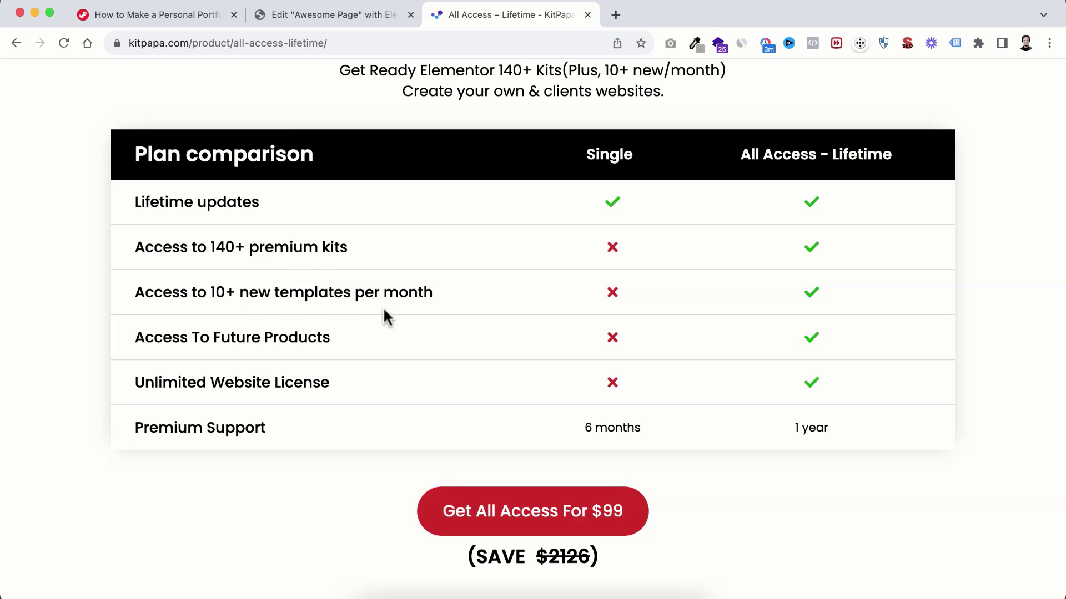
Step: Scroll further down the plan table, then back to the top with the $99 All Access offer
{"action": "scroll", "coordinate": [361, 414], "scroll_direction": "down", "scroll_amount": 5}
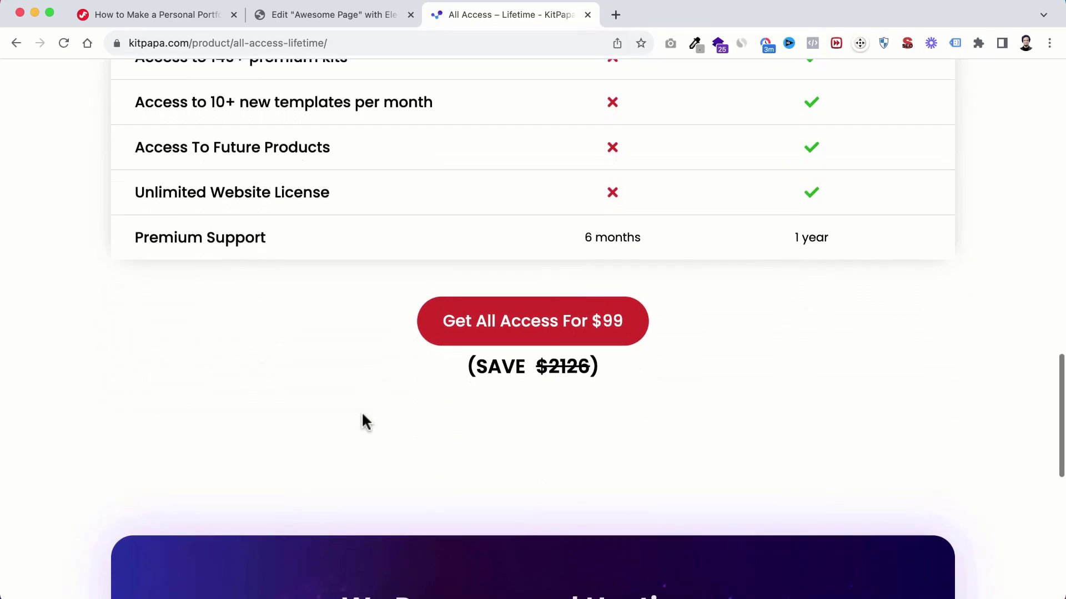
{"action": "scroll", "coordinate": [361, 411], "scroll_direction": "down", "scroll_amount": 6}
{"action": "scroll", "coordinate": [361, 411], "scroll_direction": "up", "scroll_amount": 9}
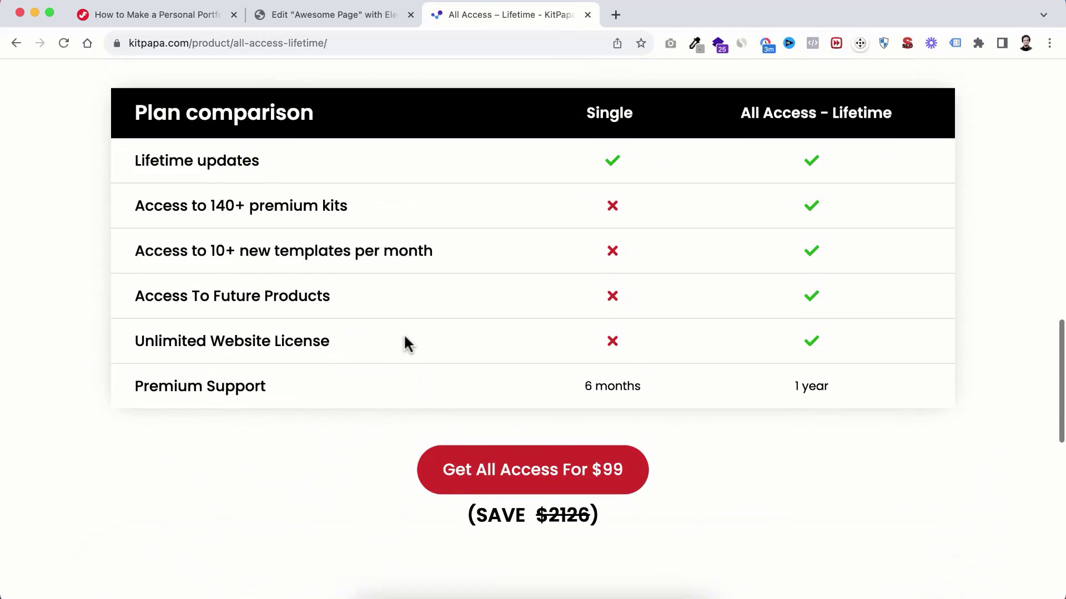
{"action": "scroll", "coordinate": [414, 311], "scroll_direction": "up", "scroll_amount": 7}
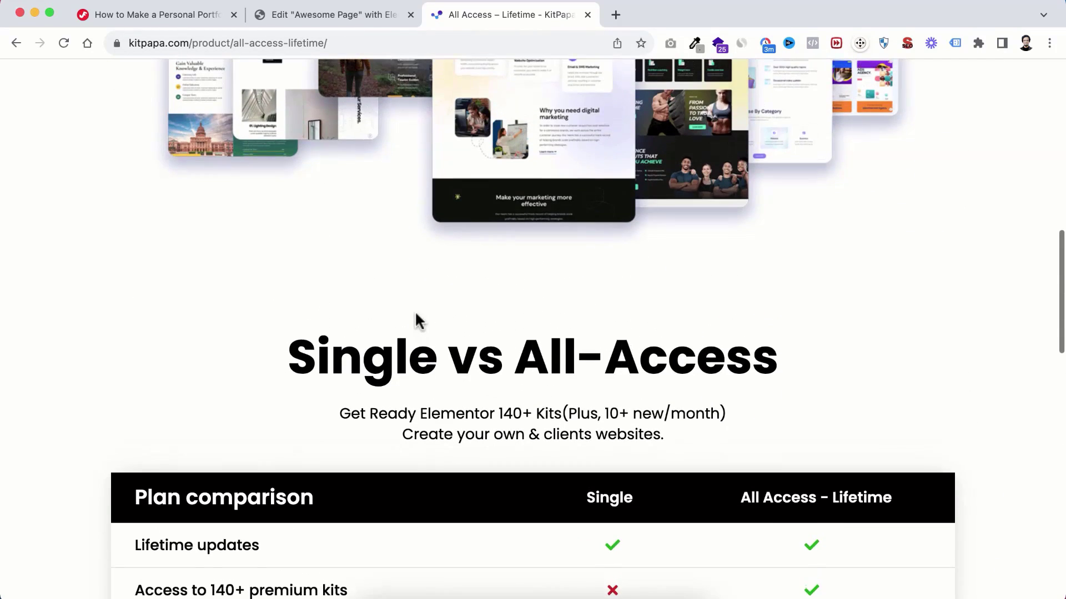
{"action": "scroll", "coordinate": [415, 311], "scroll_direction": "up", "scroll_amount": 8}
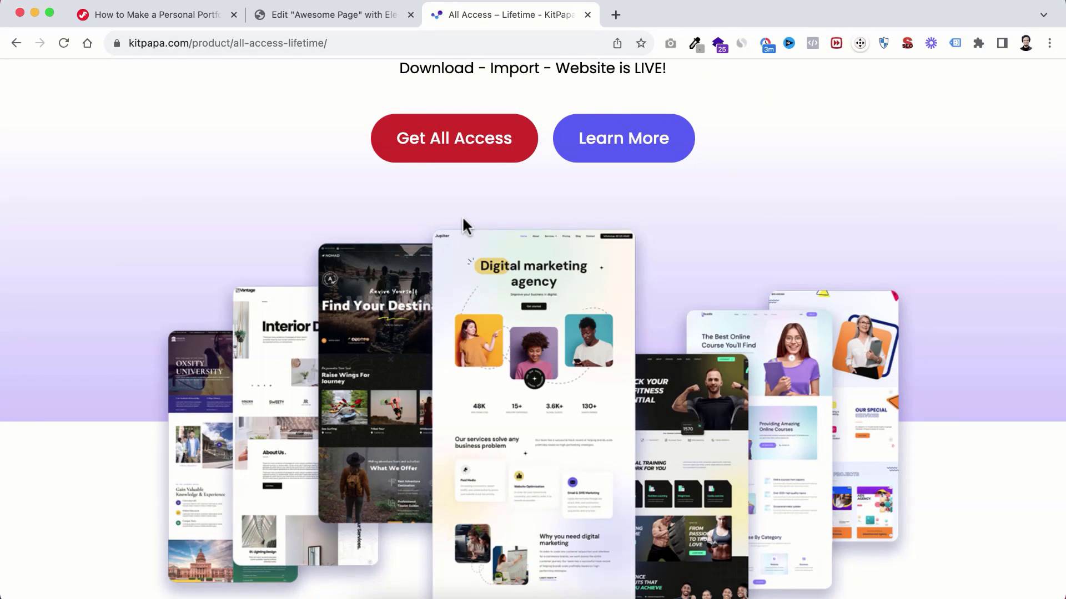
{"action": "scroll", "coordinate": [464, 222], "scroll_direction": "up", "scroll_amount": 6}
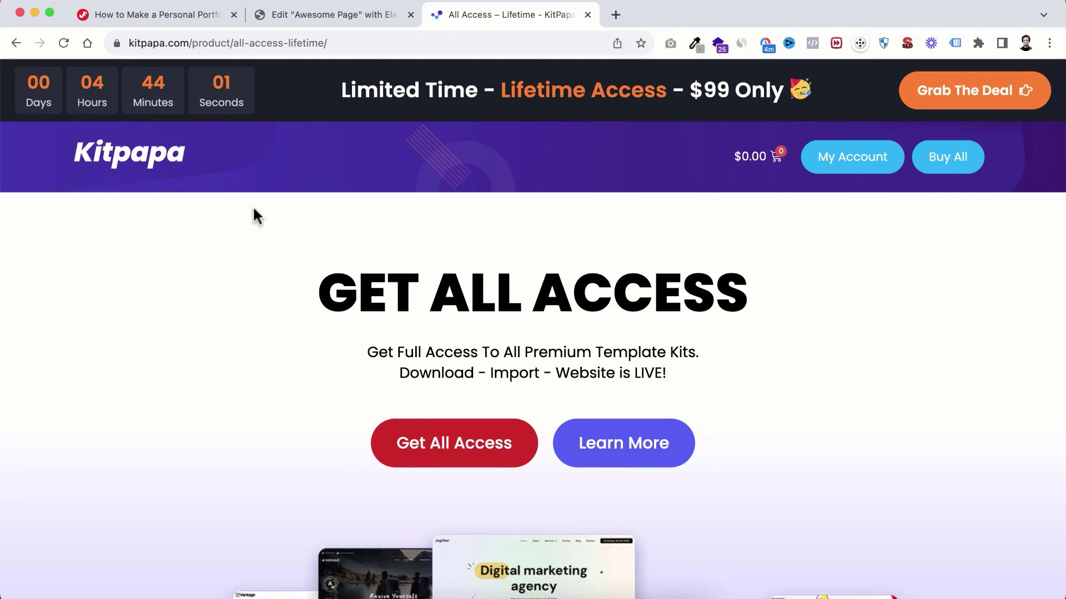
Step: Search the KitPapa catalogue for 'novus' and open the Novus dark creative portfolio kit's page
{"action": "left_click", "coordinate": [149, 165]}
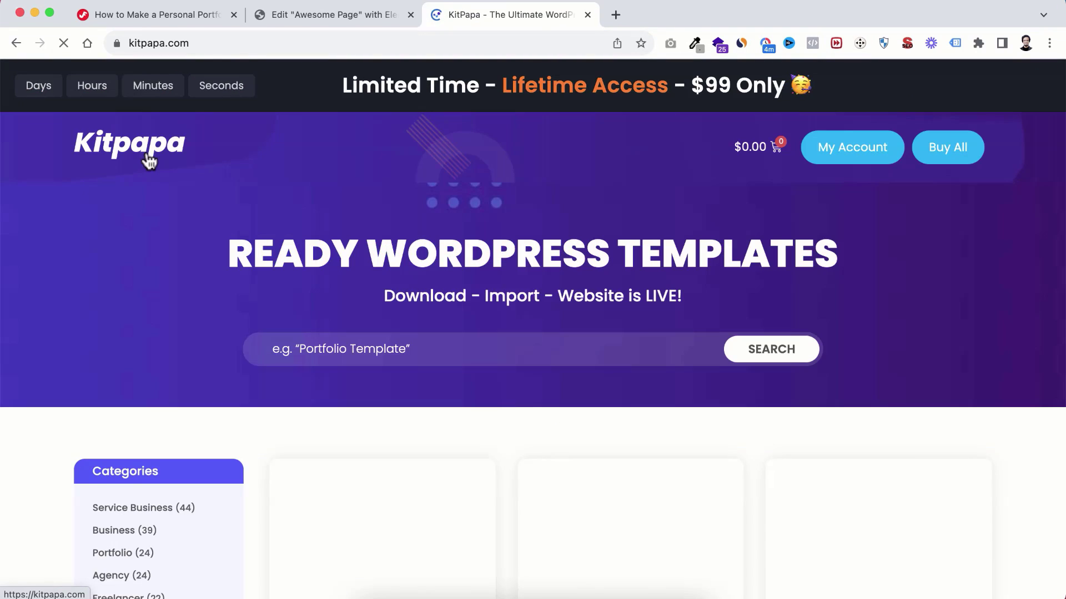
{"action": "scroll", "coordinate": [335, 364], "scroll_direction": "down", "scroll_amount": 3}
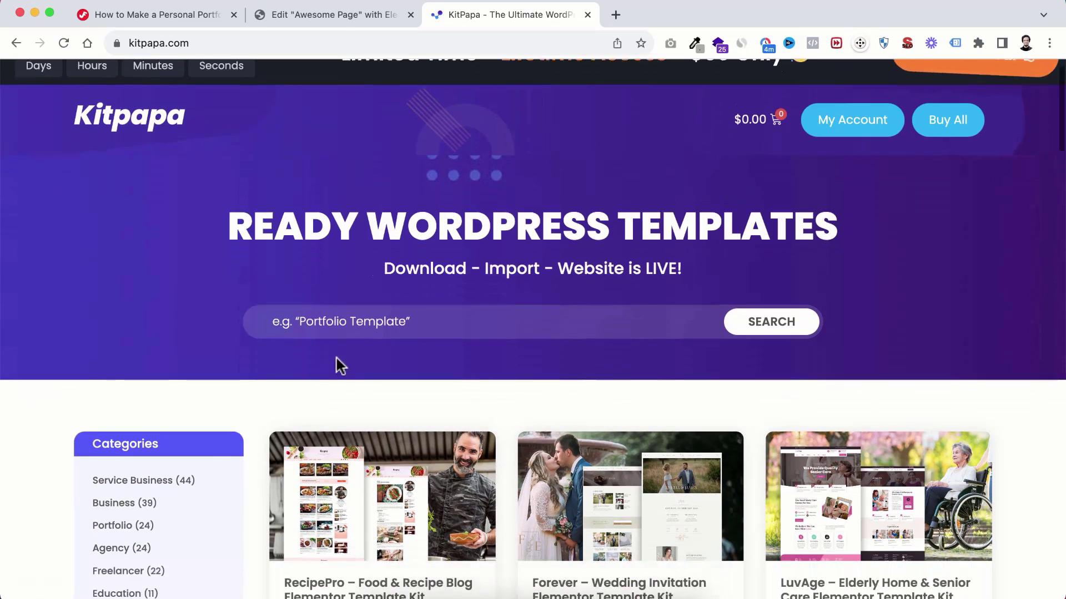
{"action": "left_click", "coordinate": [324, 272]}
{"action": "type", "text": "novus"}
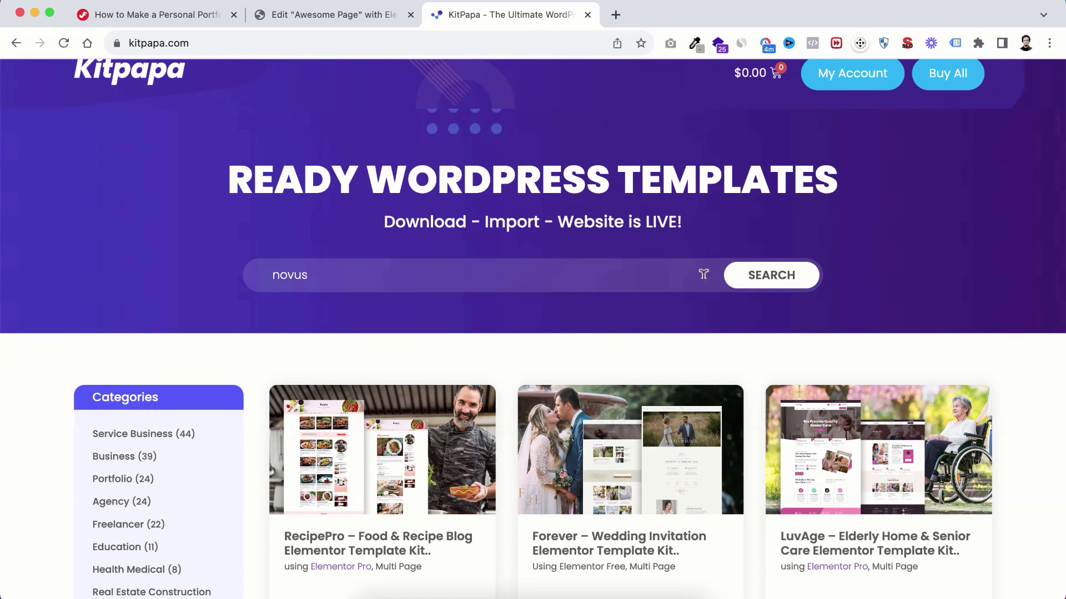
{"action": "left_click", "coordinate": [770, 274]}
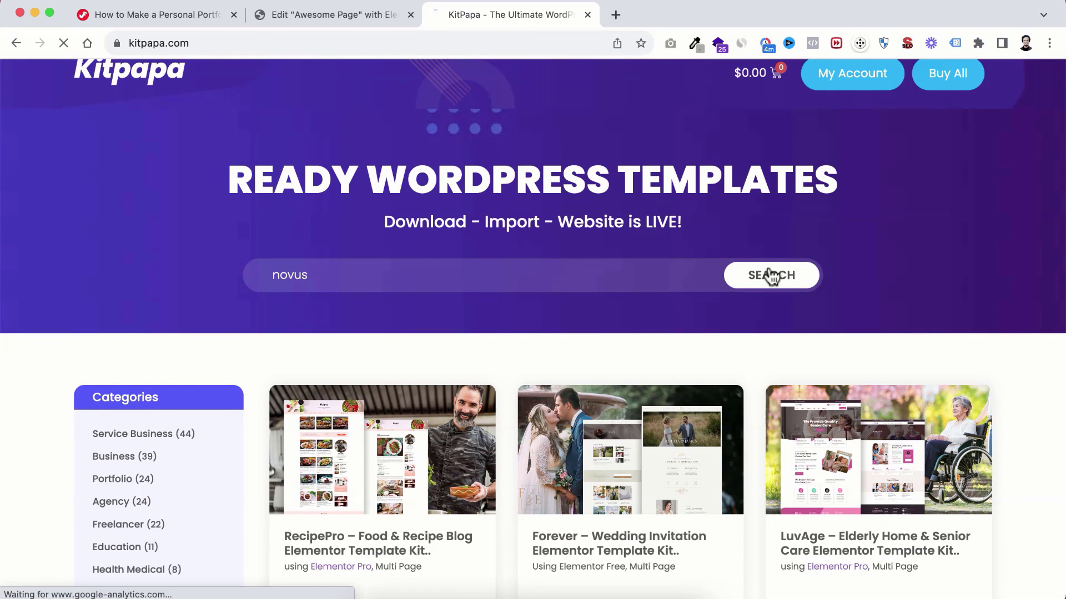
{"action": "scroll", "coordinate": [525, 402], "scroll_direction": "down", "scroll_amount": 5}
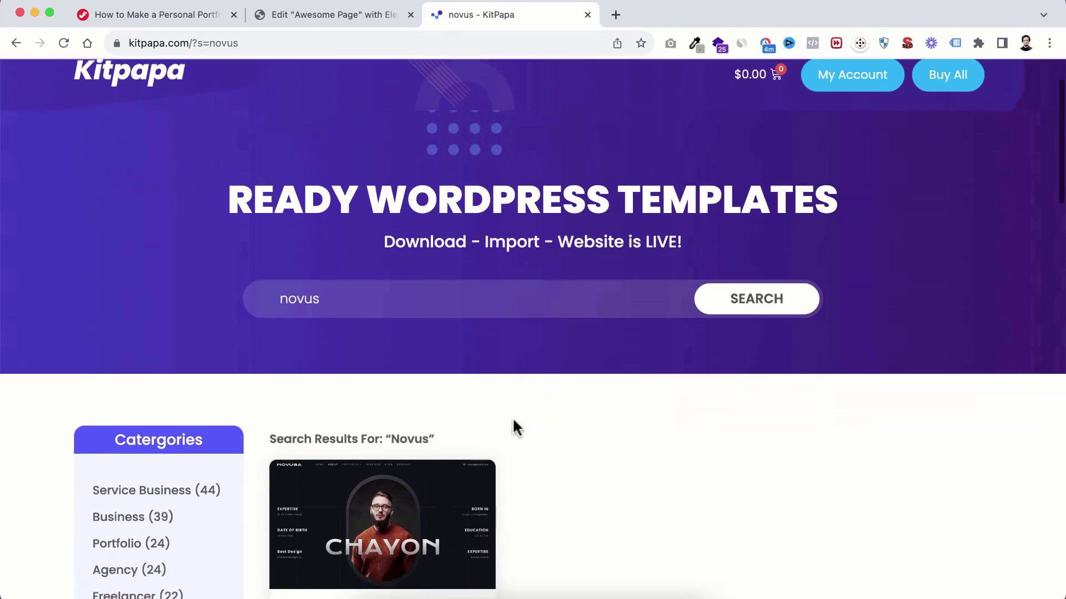
{"action": "left_click", "coordinate": [357, 514]}
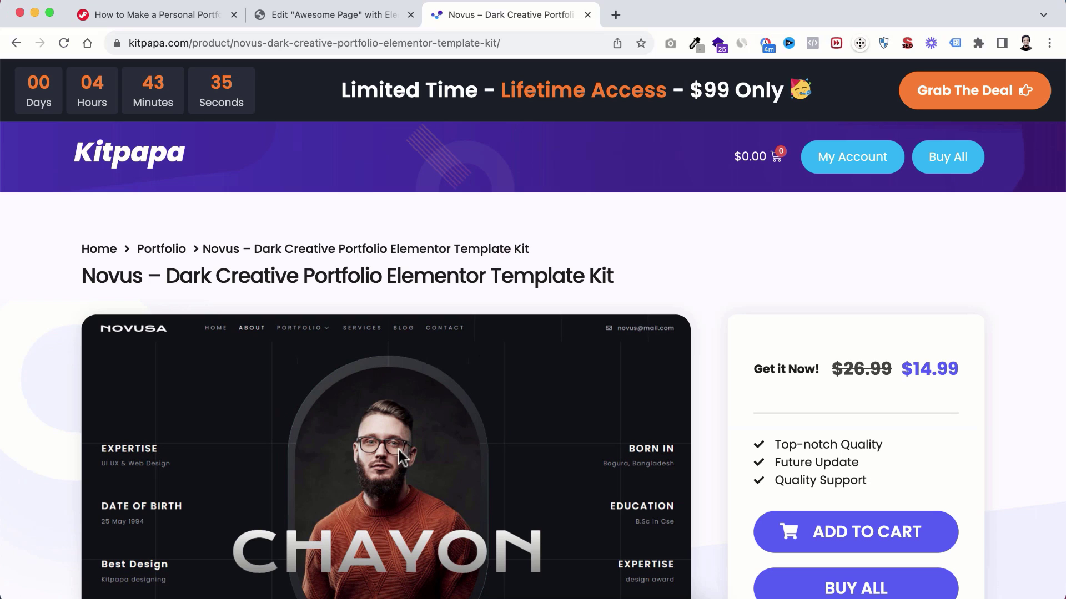
{"action": "scroll", "coordinate": [496, 365], "scroll_direction": "down", "scroll_amount": 2}
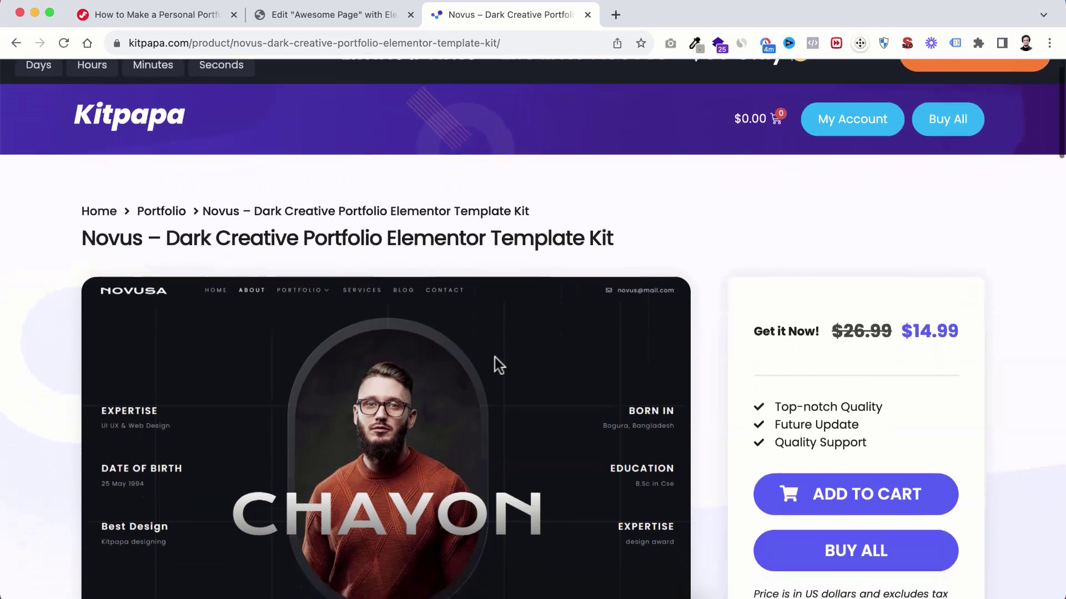
{"action": "scroll", "coordinate": [494, 357], "scroll_direction": "down", "scroll_amount": 8}
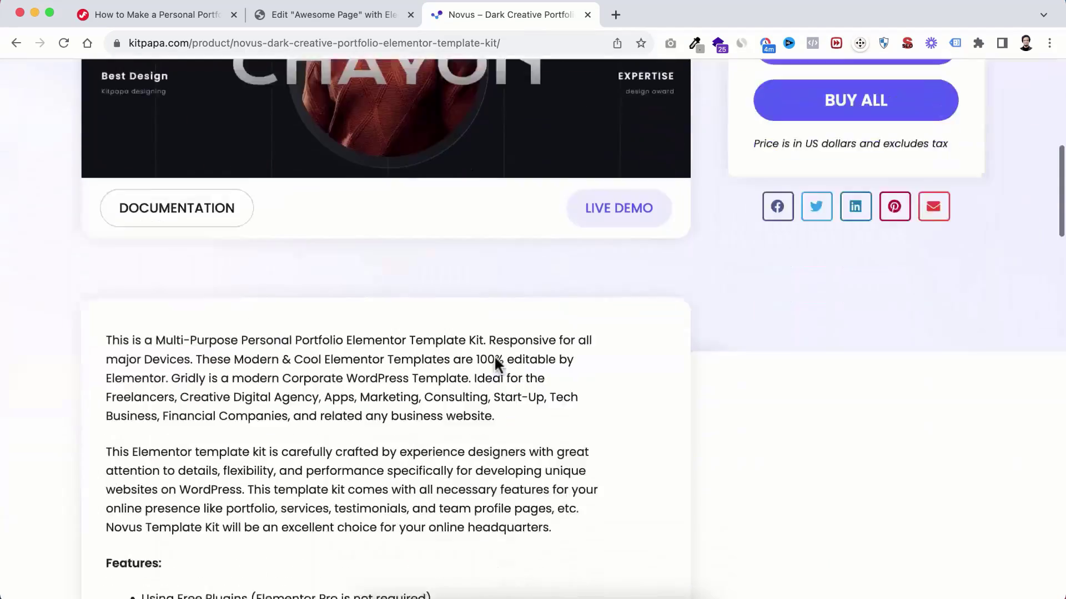
{"action": "scroll", "coordinate": [495, 358], "scroll_direction": "down", "scroll_amount": 17}
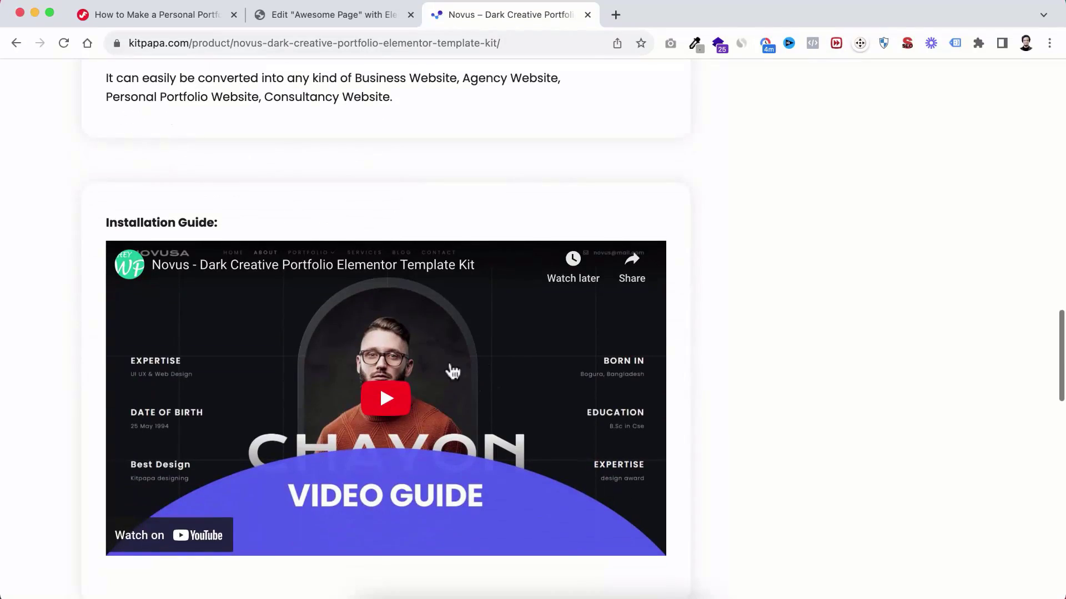
{"action": "scroll", "coordinate": [453, 372], "scroll_direction": "up", "scroll_amount": 20}
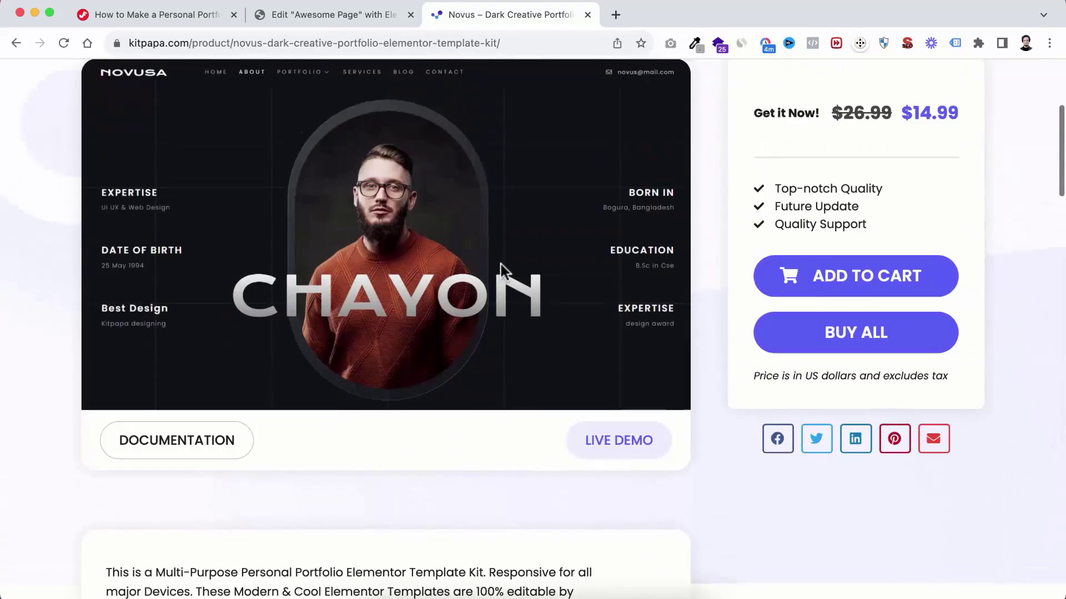
Step: Preview the Novus live demo at desktop, tablet and mobile widths, then close it
{"action": "left_click", "coordinate": [610, 471]}
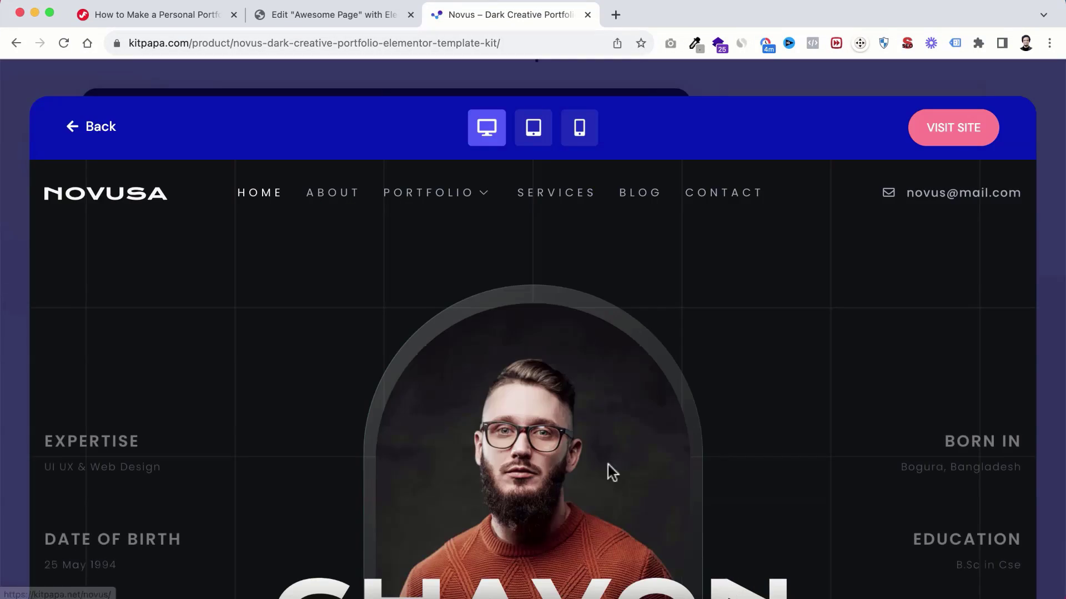
{"action": "scroll", "coordinate": [563, 411], "scroll_direction": "down", "scroll_amount": 20}
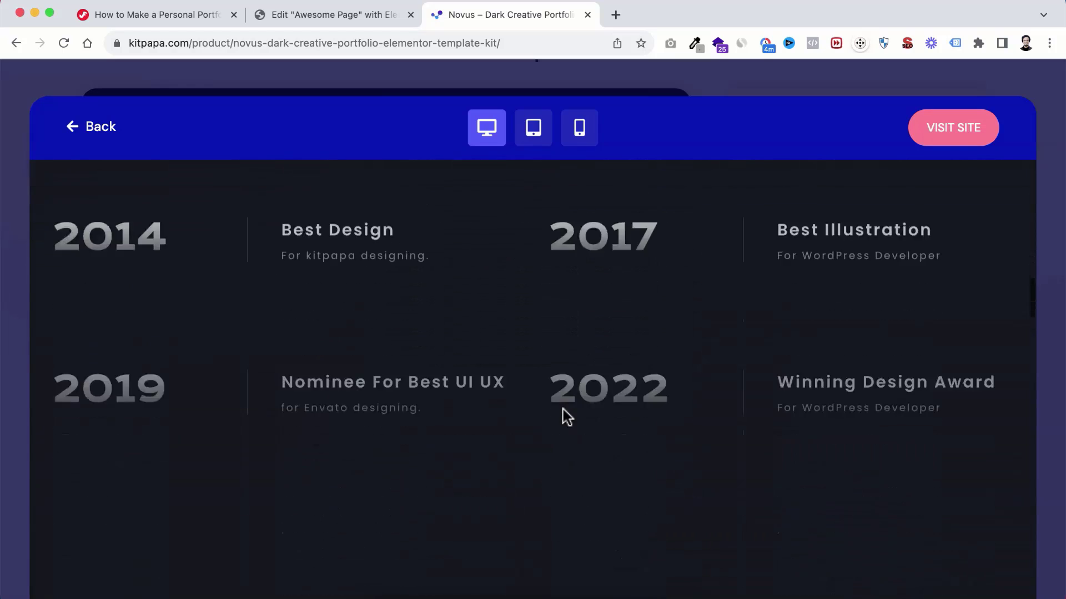
{"action": "scroll", "coordinate": [563, 413], "scroll_direction": "down", "scroll_amount": 5}
{"action": "scroll", "coordinate": [558, 355], "scroll_direction": "down", "scroll_amount": 5}
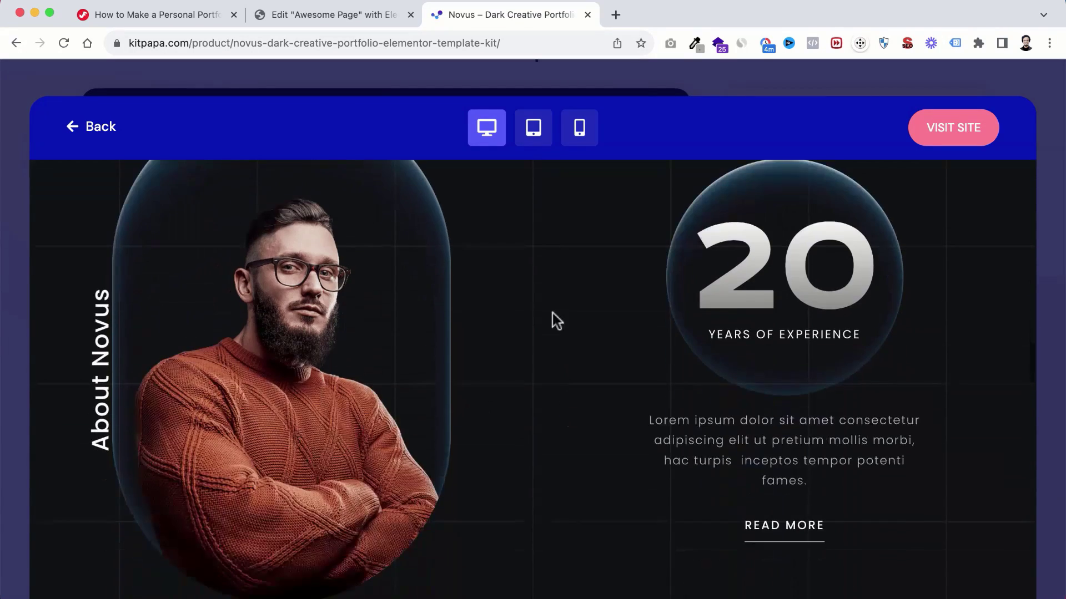
{"action": "left_click", "coordinate": [530, 142]}
{"action": "left_click", "coordinate": [580, 139]}
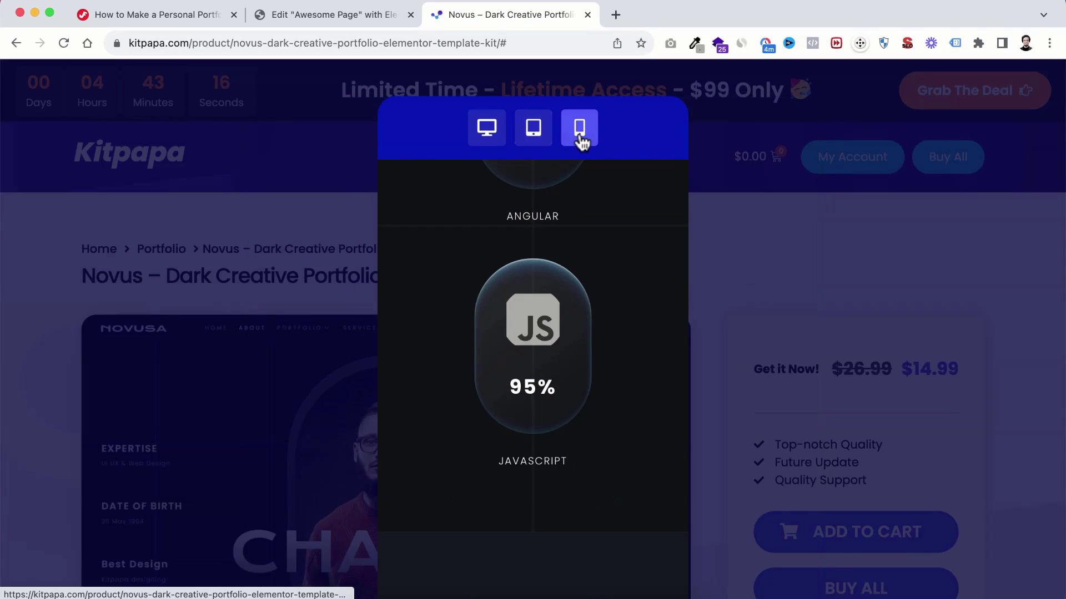
{"action": "left_click", "coordinate": [231, 268]}
{"action": "scroll", "coordinate": [752, 251], "scroll_direction": "down", "scroll_amount": 3}
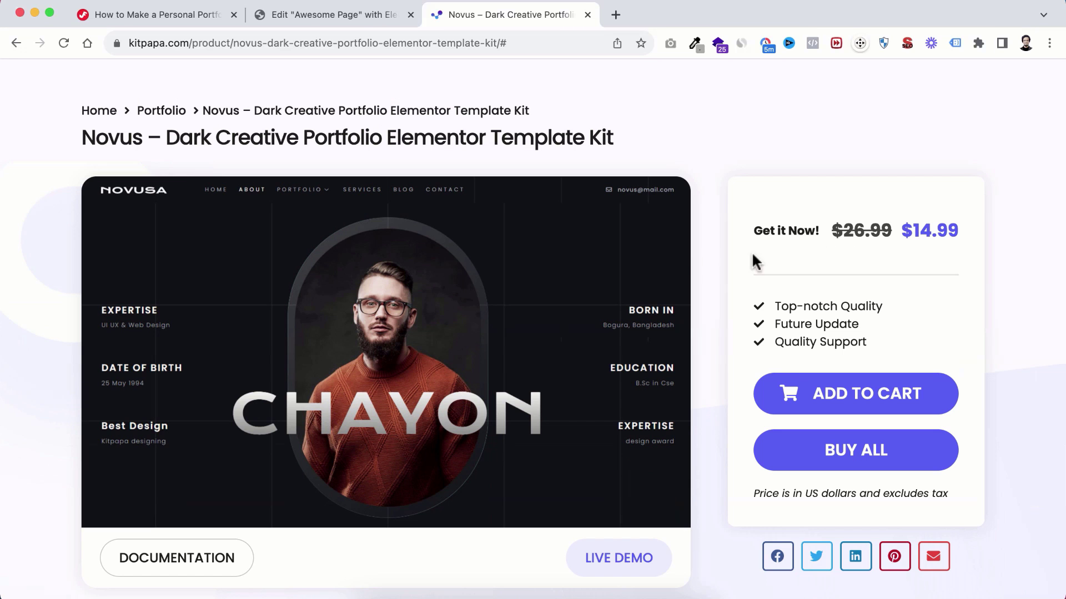
Step: Glance at the tutorial's important-links page and come back to the Novus kit page
{"action": "scroll", "coordinate": [693, 250], "scroll_direction": "up", "scroll_amount": 3}
{"action": "scroll", "coordinate": [694, 250], "scroll_direction": "down", "scroll_amount": 1}
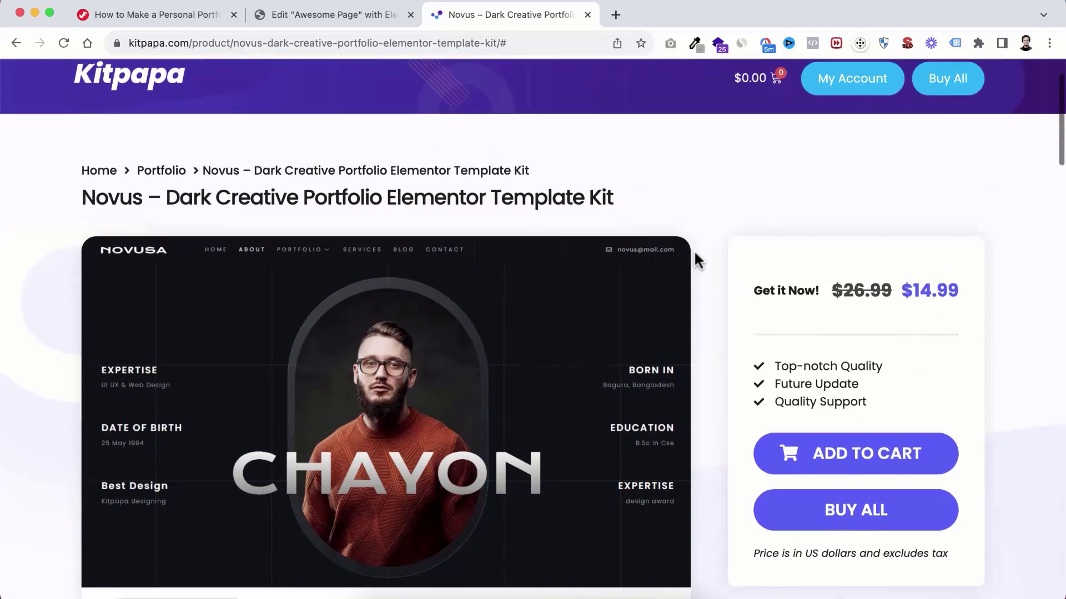
{"action": "scroll", "coordinate": [695, 254], "scroll_direction": "down", "scroll_amount": 2}
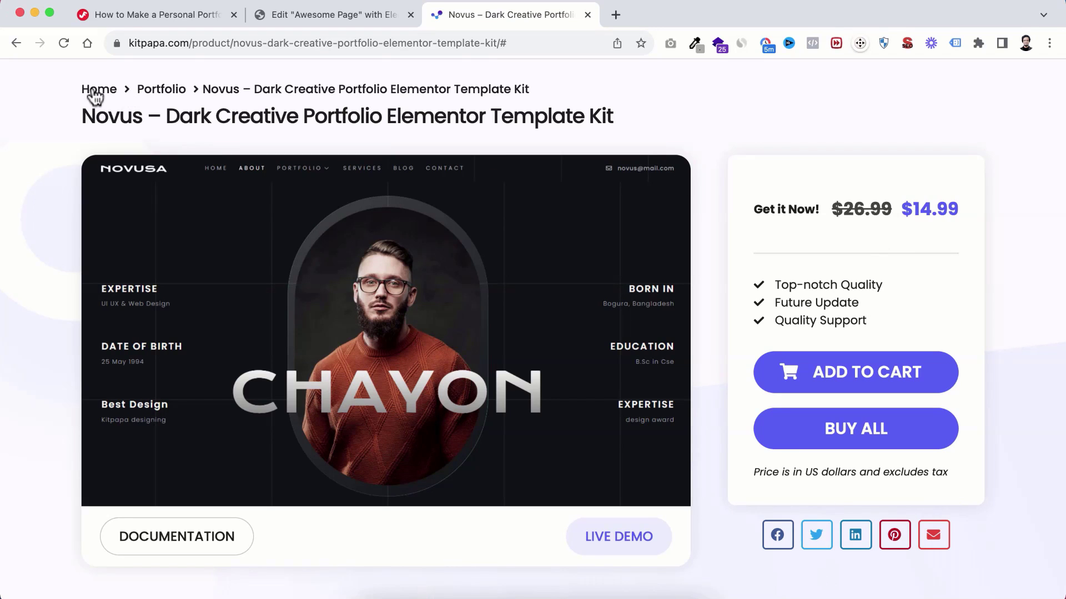
{"action": "left_click", "coordinate": [144, 12]}
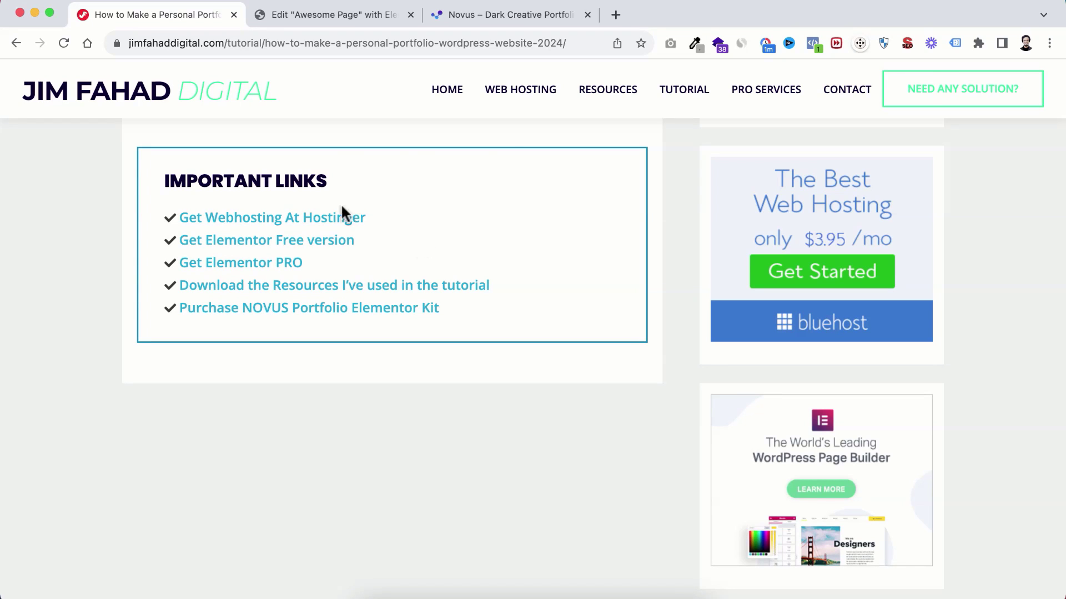
{"action": "left_click", "coordinate": [484, 14]}
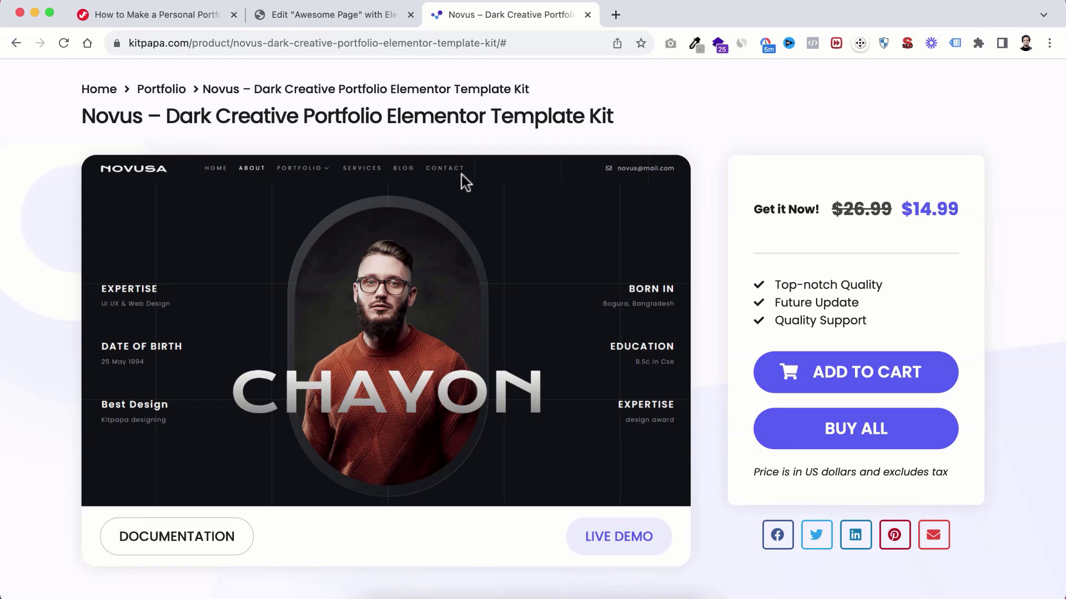
Step: Confirm the Novus kit zip is in the TEMPLATE folder and return to editing Awesome Page
{"action": "left_click", "coordinate": [372, 590]}
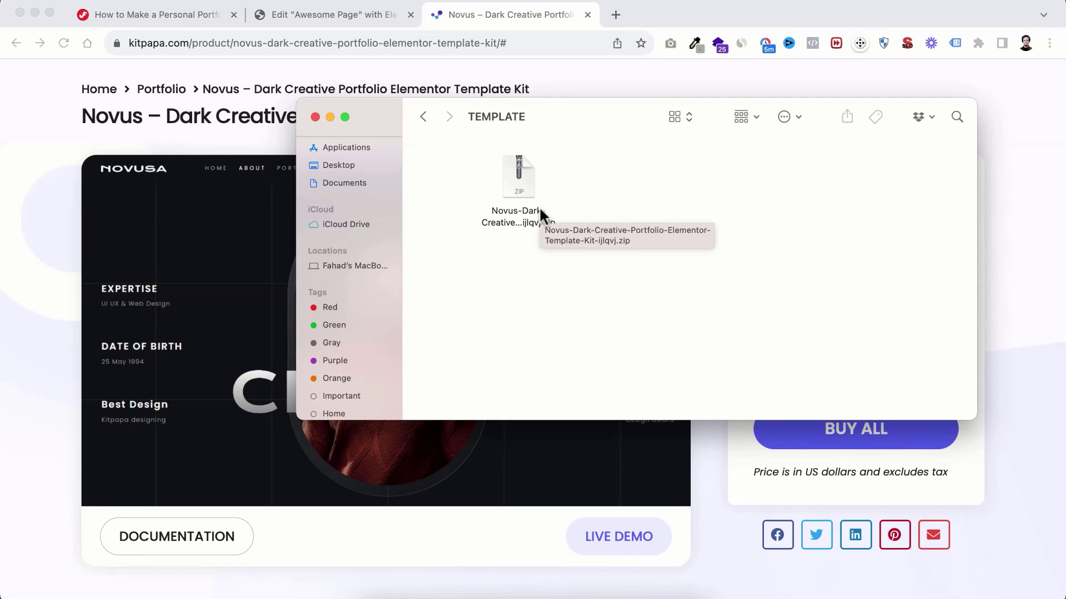
{"action": "left_click", "coordinate": [76, 160]}
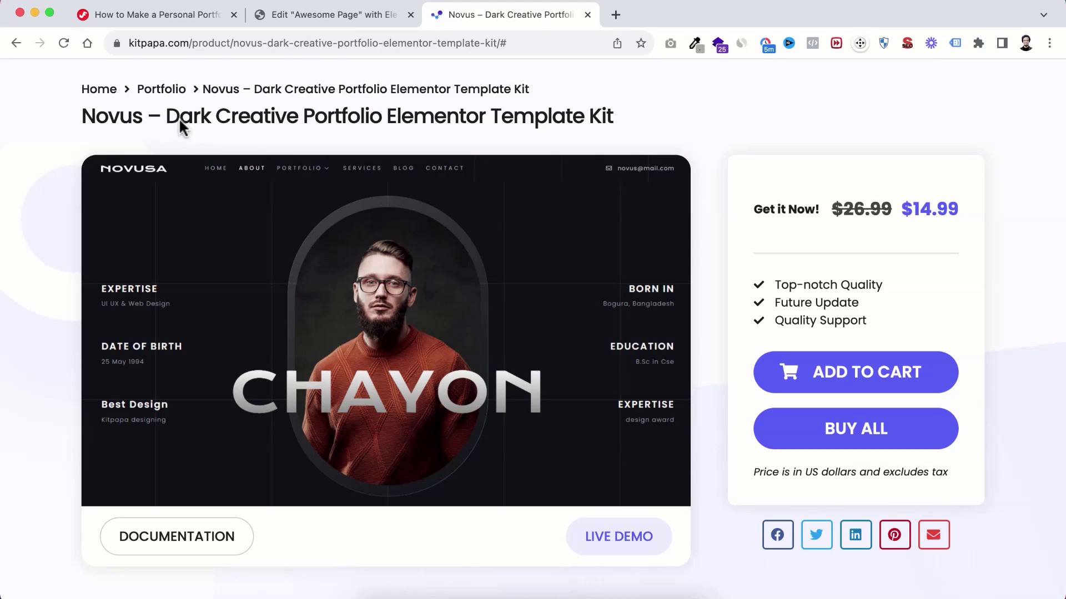
{"action": "left_click", "coordinate": [328, 17]}
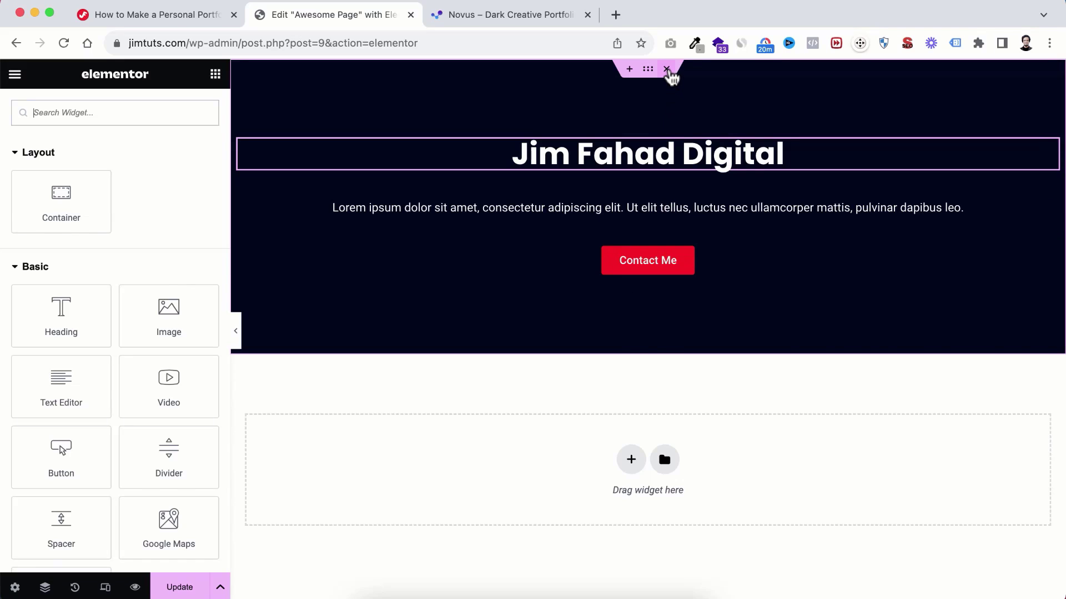
Step: Delete the dark hero section and exit the Elementor editor
{"action": "left_click", "coordinate": [666, 69]}
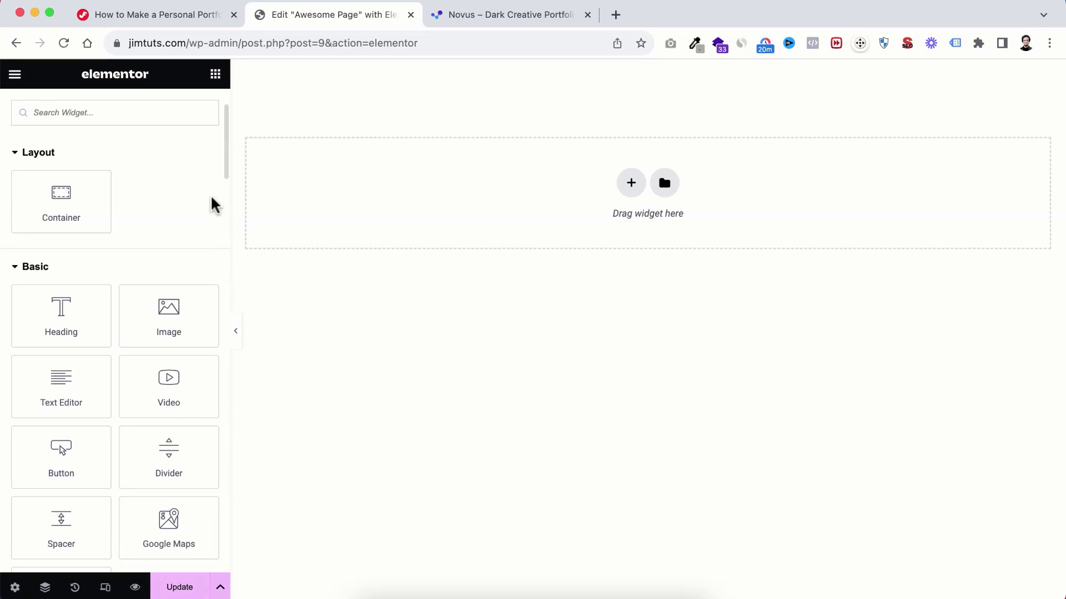
{"action": "left_click", "coordinate": [15, 77]}
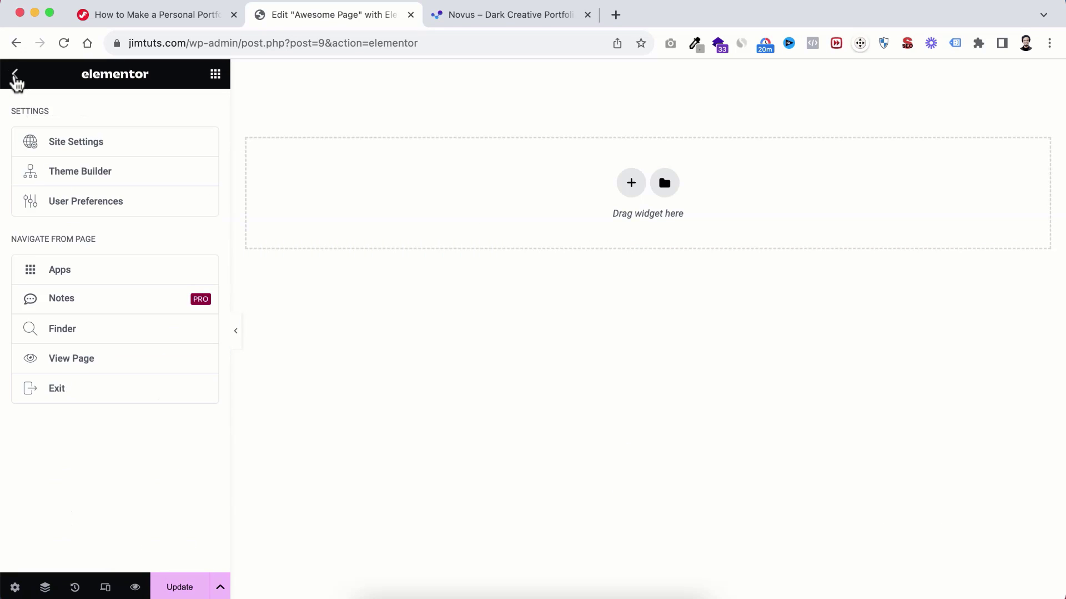
{"action": "left_click", "coordinate": [81, 395]}
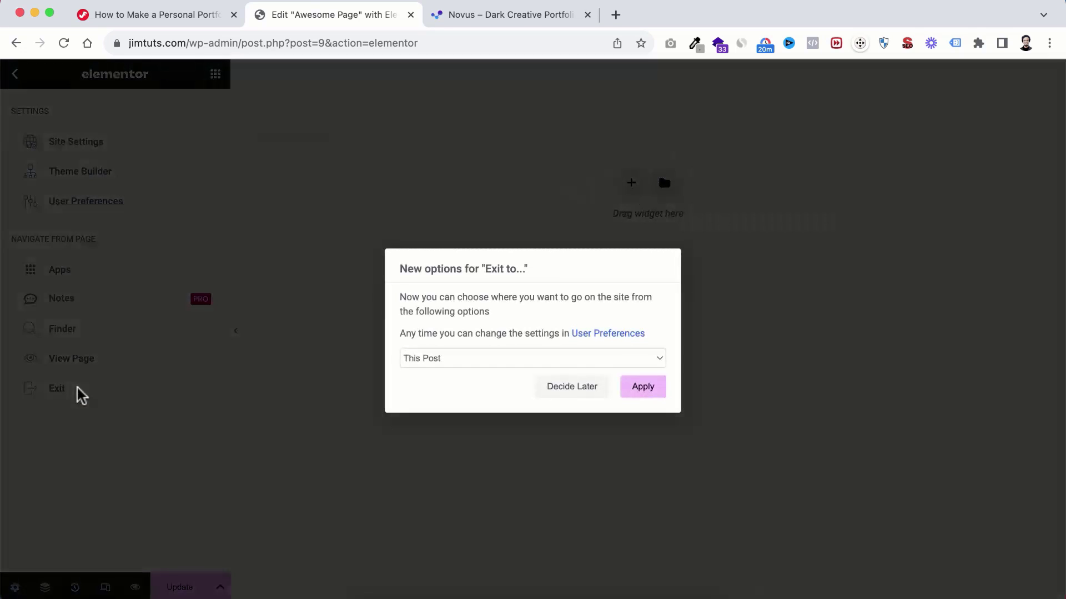
{"action": "left_click", "coordinate": [649, 396]}
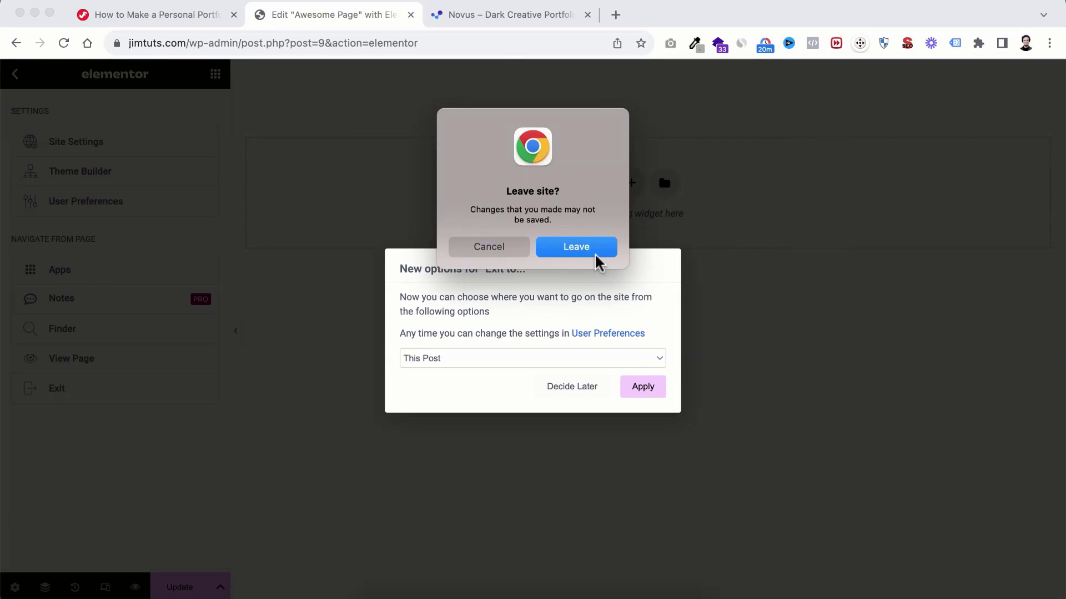
{"action": "left_click", "coordinate": [589, 249]}
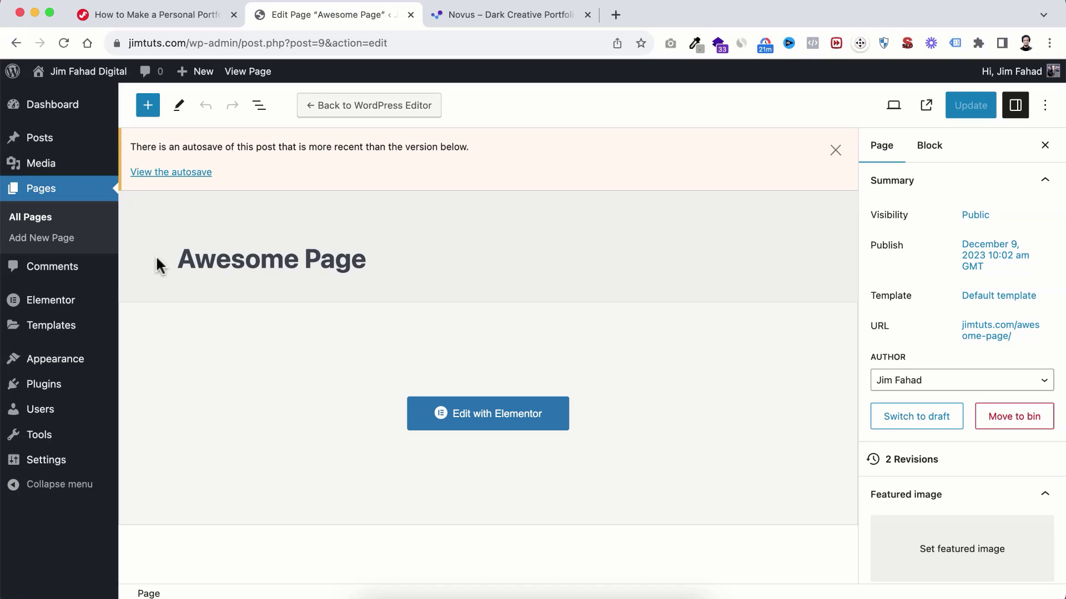
Step: In Elementor Settings, disable default colours and default fonts and save
{"action": "mouse_move", "coordinate": [34, 305]}
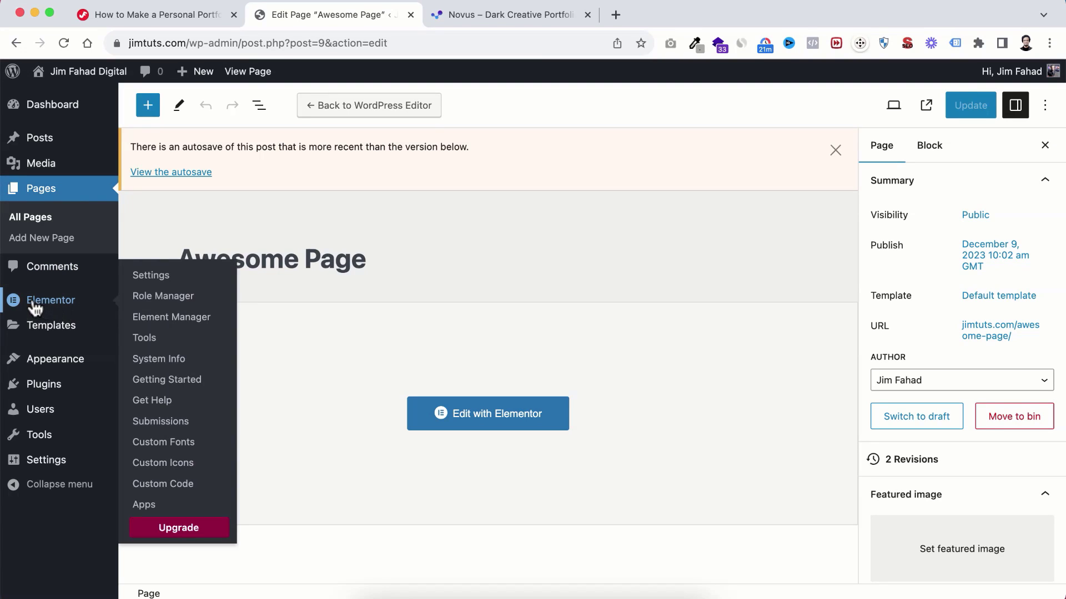
{"action": "left_click", "coordinate": [156, 280]}
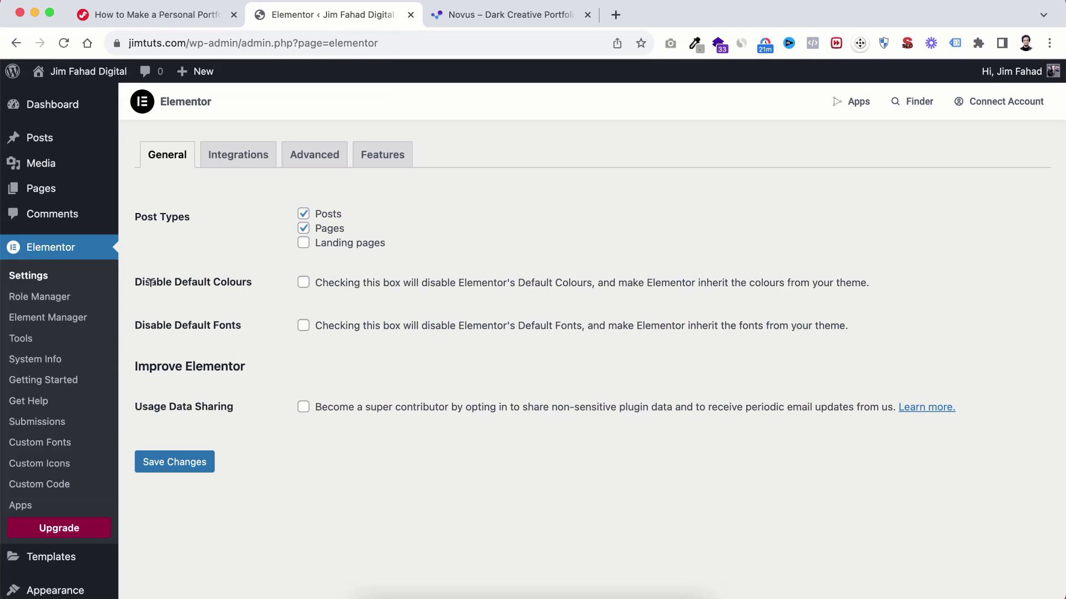
{"action": "left_click", "coordinate": [303, 283]}
{"action": "left_click", "coordinate": [304, 327]}
{"action": "left_click", "coordinate": [173, 467]}
Step: Set Unfiltered File Uploads to Enable in Elementor's Advanced settings, then go to Settings > Permalinks
{"action": "left_click", "coordinate": [306, 162]}
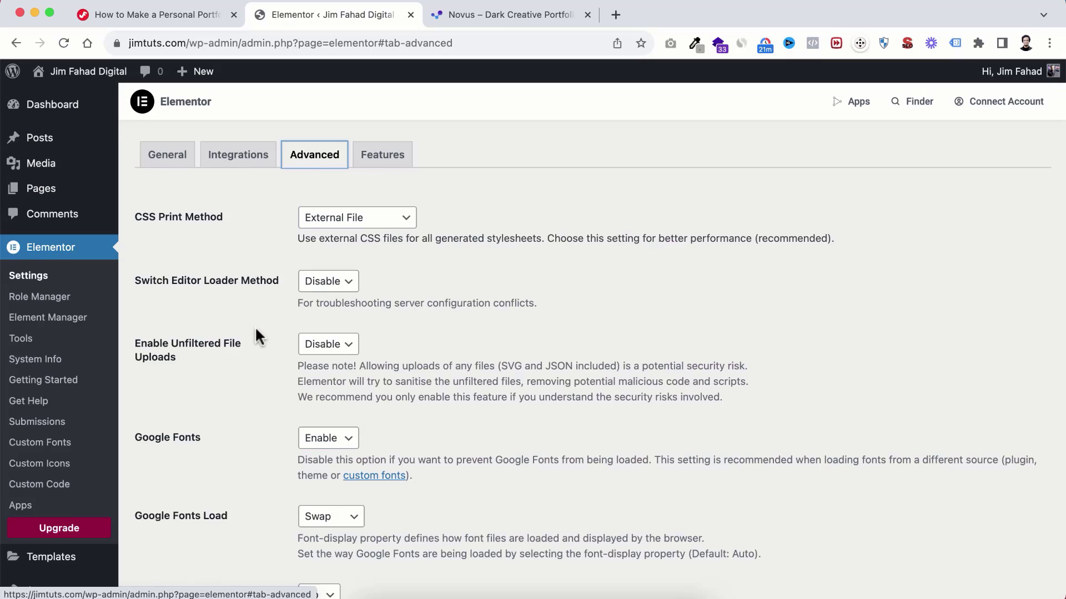
{"action": "scroll", "coordinate": [255, 325], "scroll_direction": "down", "scroll_amount": 1}
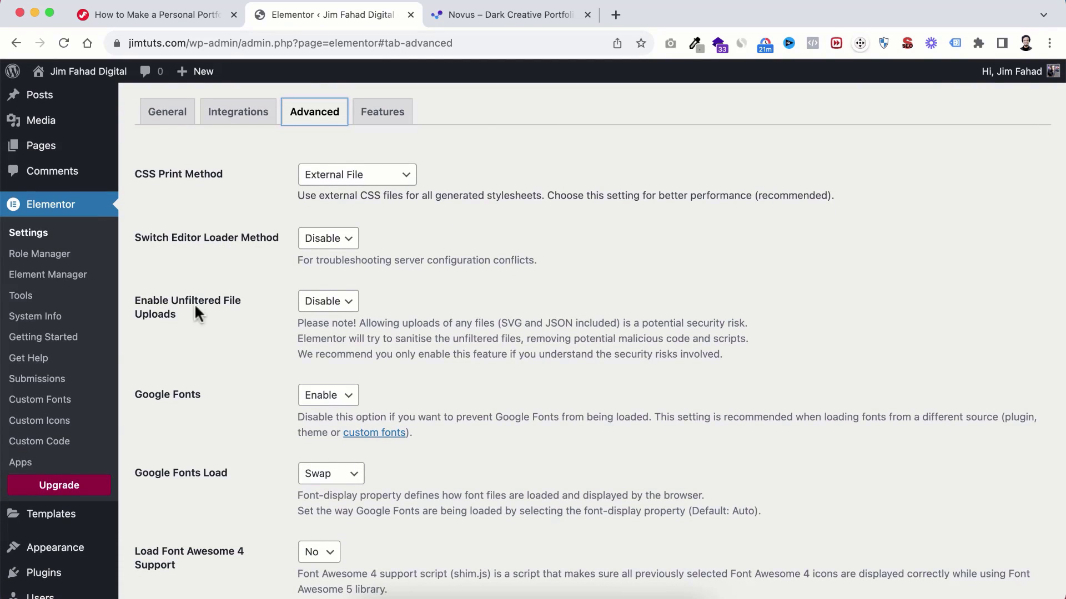
{"action": "left_click", "coordinate": [328, 300]}
{"action": "left_click", "coordinate": [326, 316]}
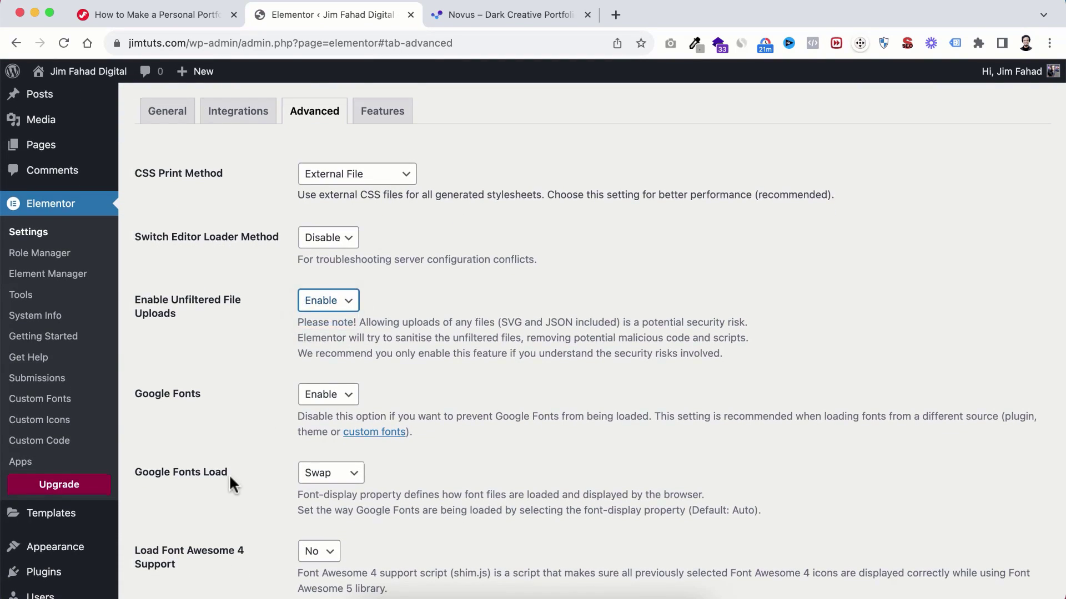
{"action": "scroll", "coordinate": [229, 474], "scroll_direction": "down", "scroll_amount": 4}
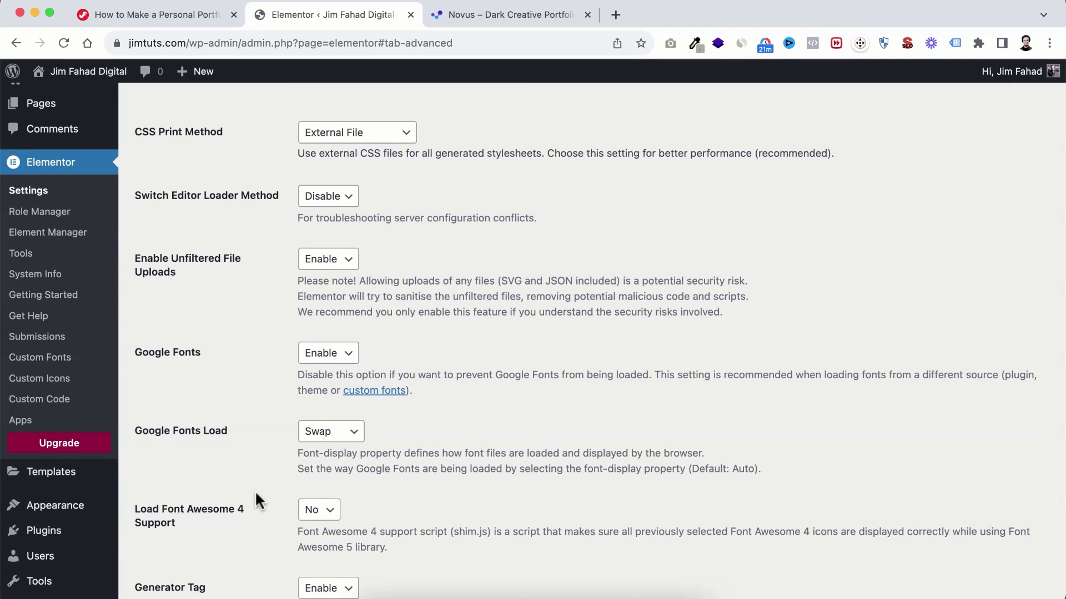
{"action": "scroll", "coordinate": [254, 491], "scroll_direction": "down", "scroll_amount": 3}
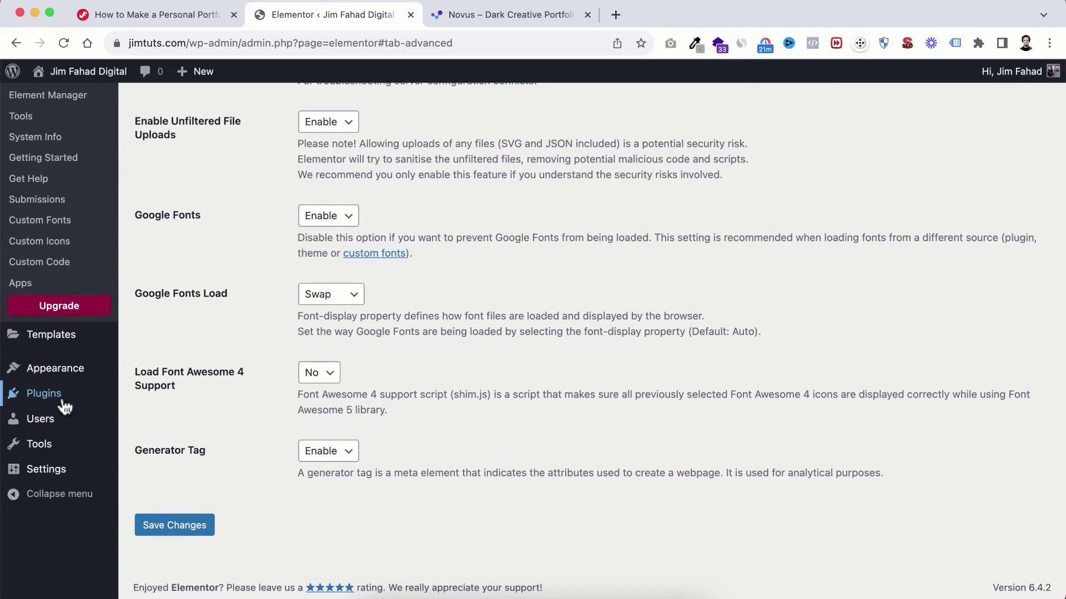
{"action": "mouse_move", "coordinate": [46, 471]}
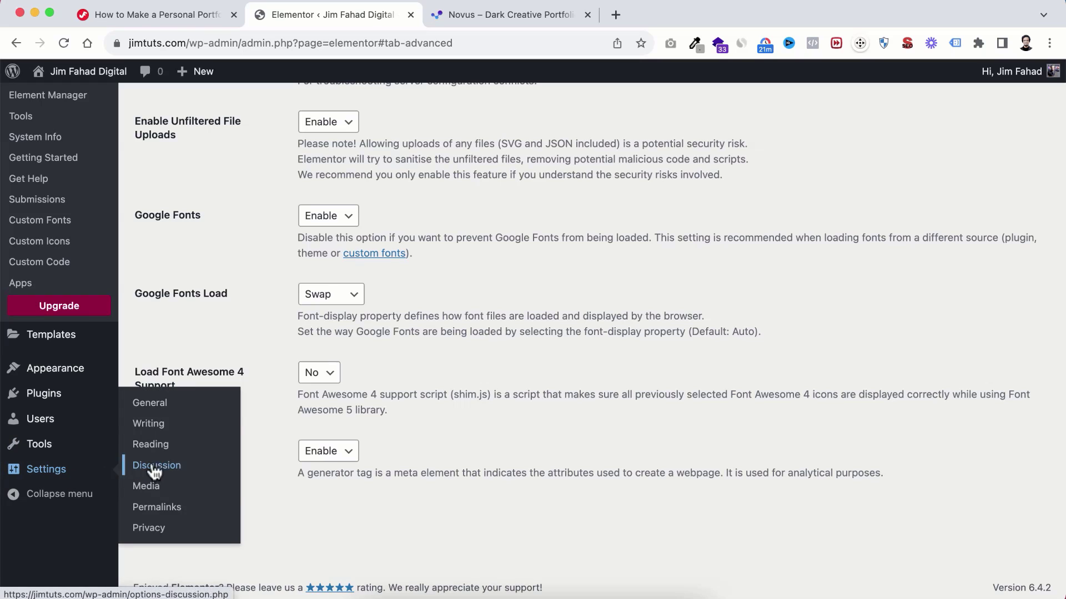
{"action": "left_click", "coordinate": [158, 508]}
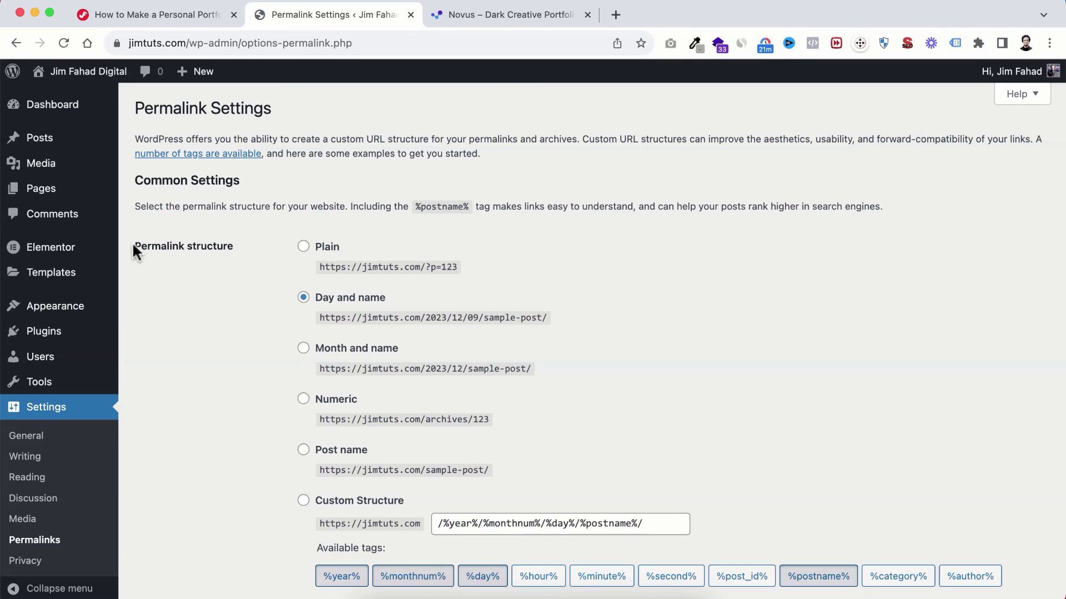
Step: Choose the Post name permalink structure and save the change
{"action": "scroll", "coordinate": [278, 365], "scroll_direction": "down", "scroll_amount": 3}
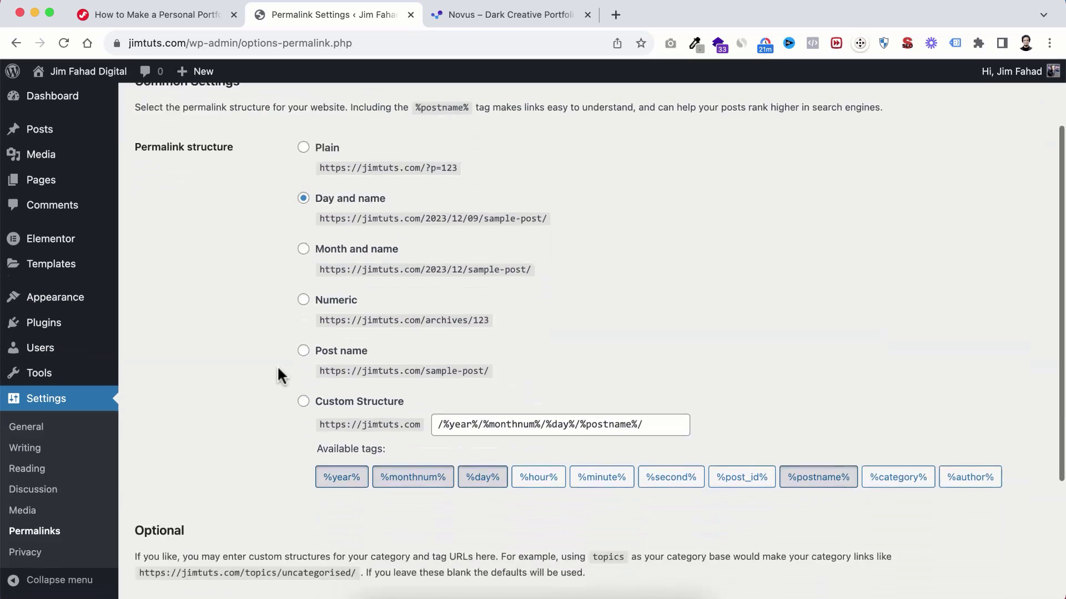
{"action": "left_click", "coordinate": [347, 321]}
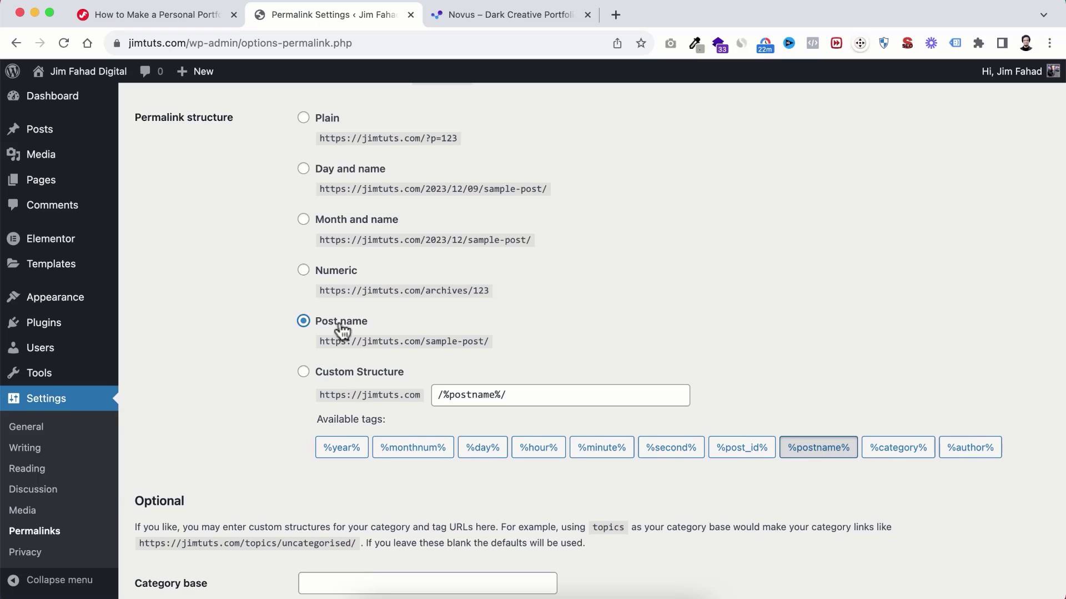
{"action": "scroll", "coordinate": [303, 389], "scroll_direction": "down", "scroll_amount": 3}
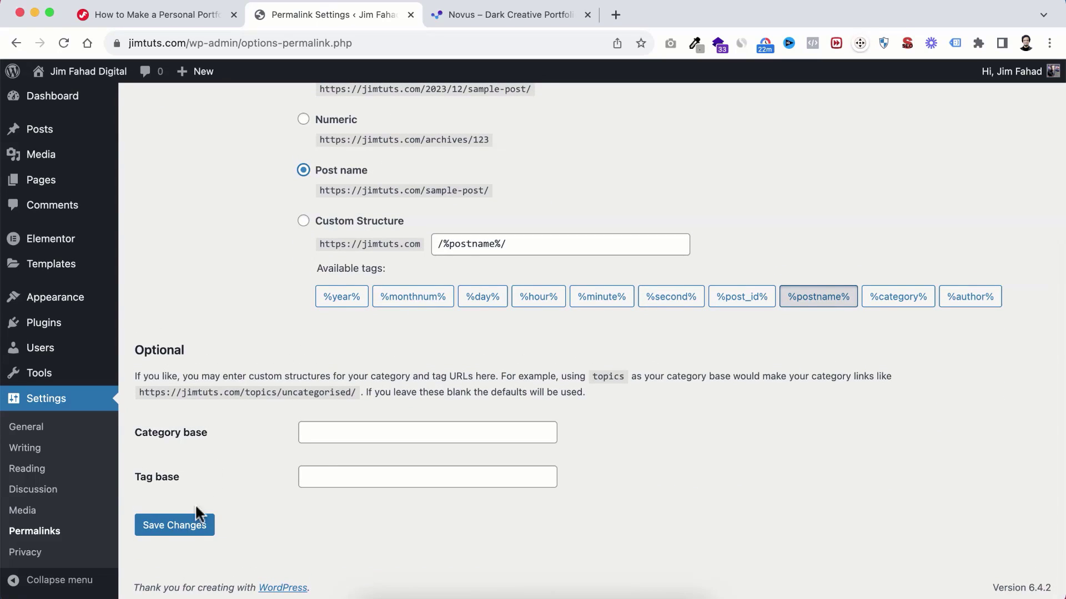
{"action": "left_click", "coordinate": [170, 530]}
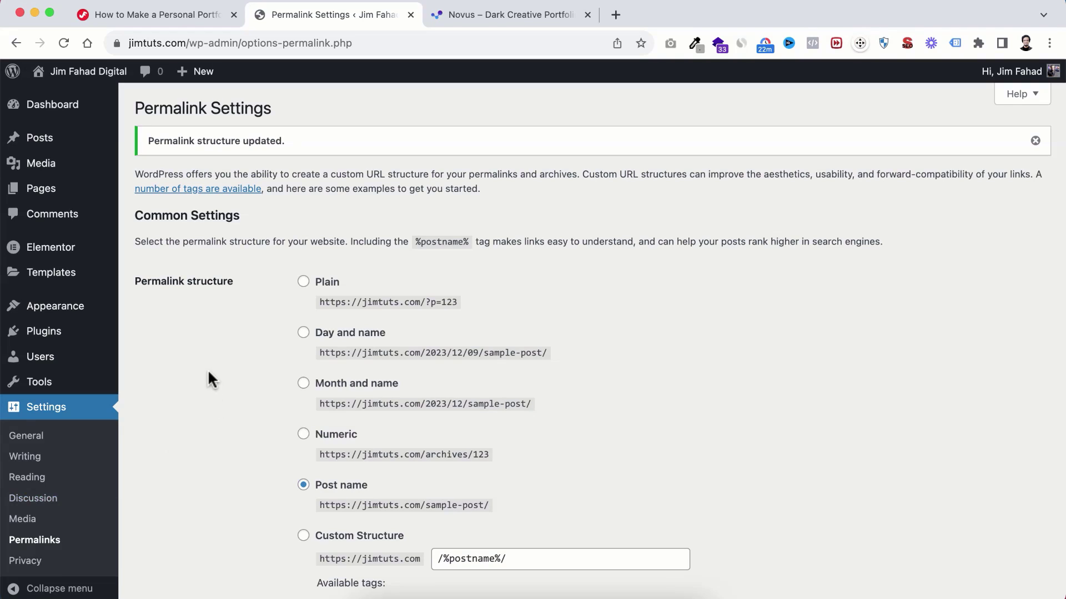
Step: Start a template kit import in Elementor Tools and upload the Novus kit zip
{"action": "mouse_move", "coordinate": [47, 254]}
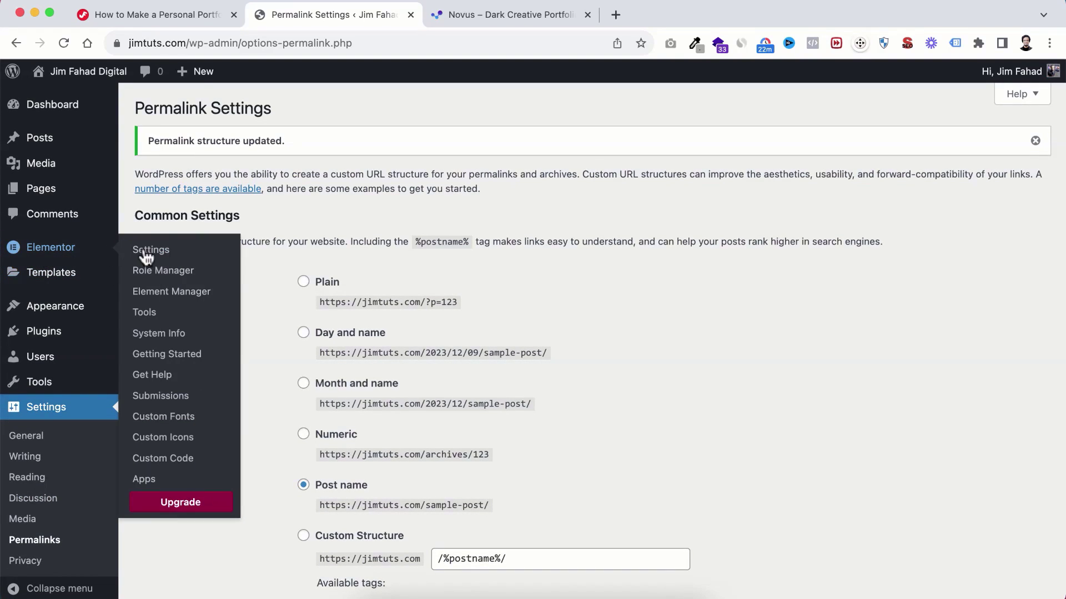
{"action": "left_click", "coordinate": [151, 318]}
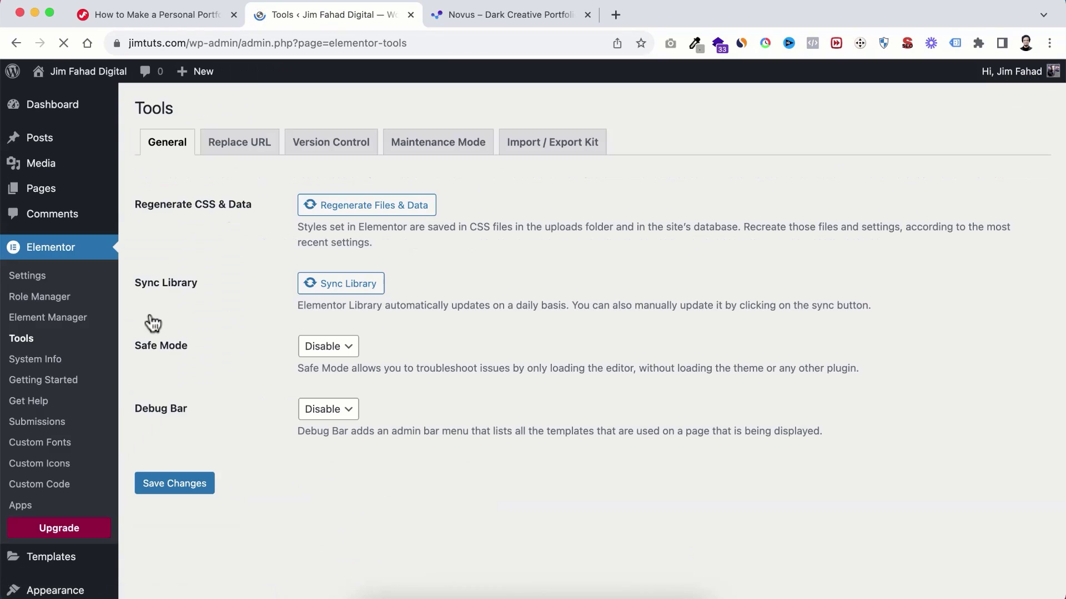
{"action": "left_click", "coordinate": [568, 160]}
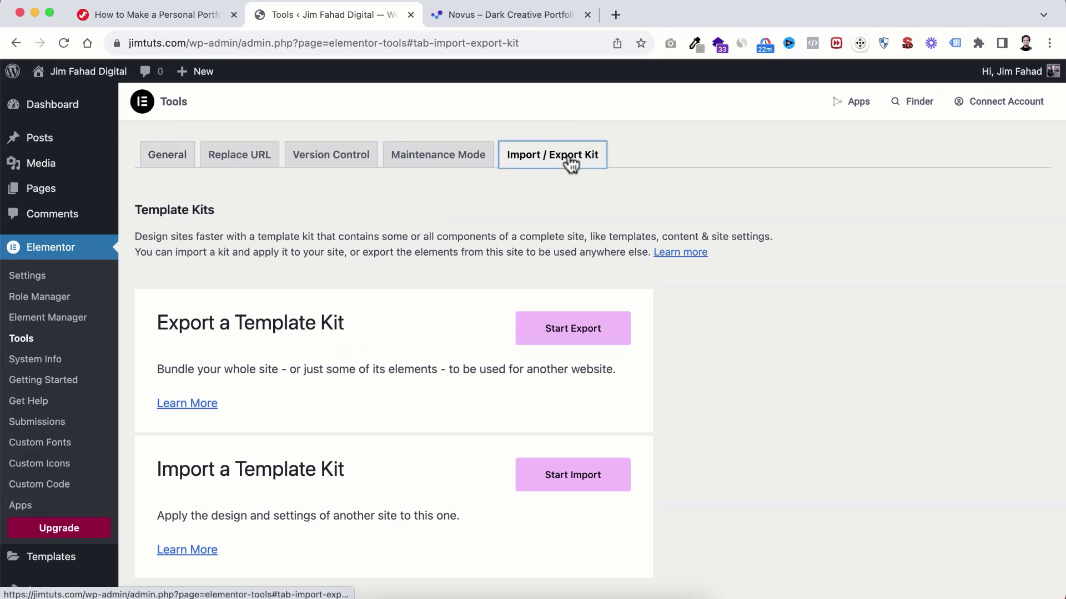
{"action": "scroll", "coordinate": [414, 419], "scroll_direction": "down", "scroll_amount": 5}
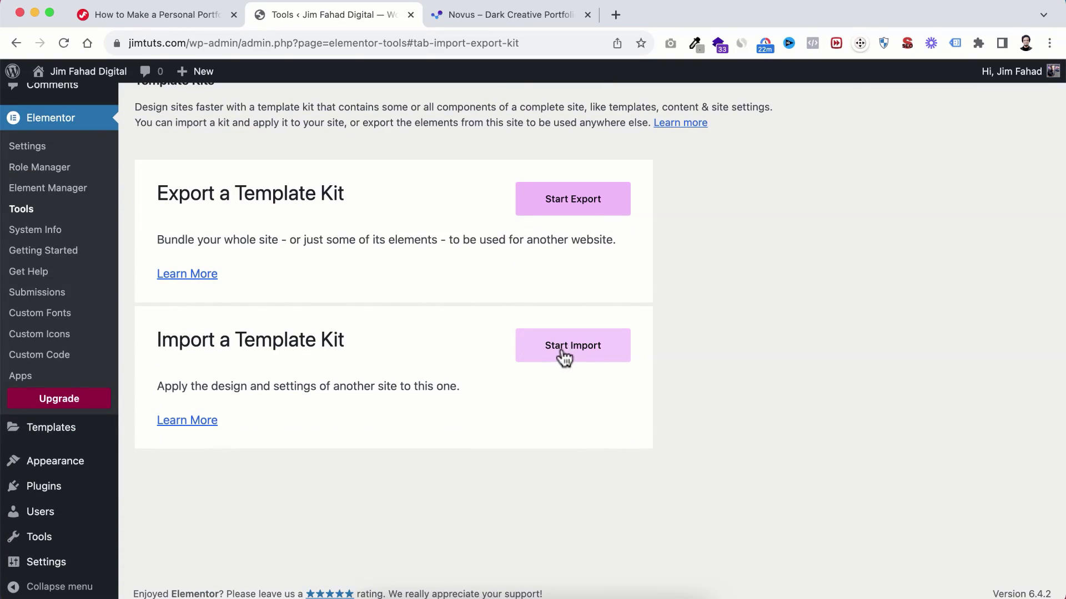
{"action": "left_click", "coordinate": [586, 355]}
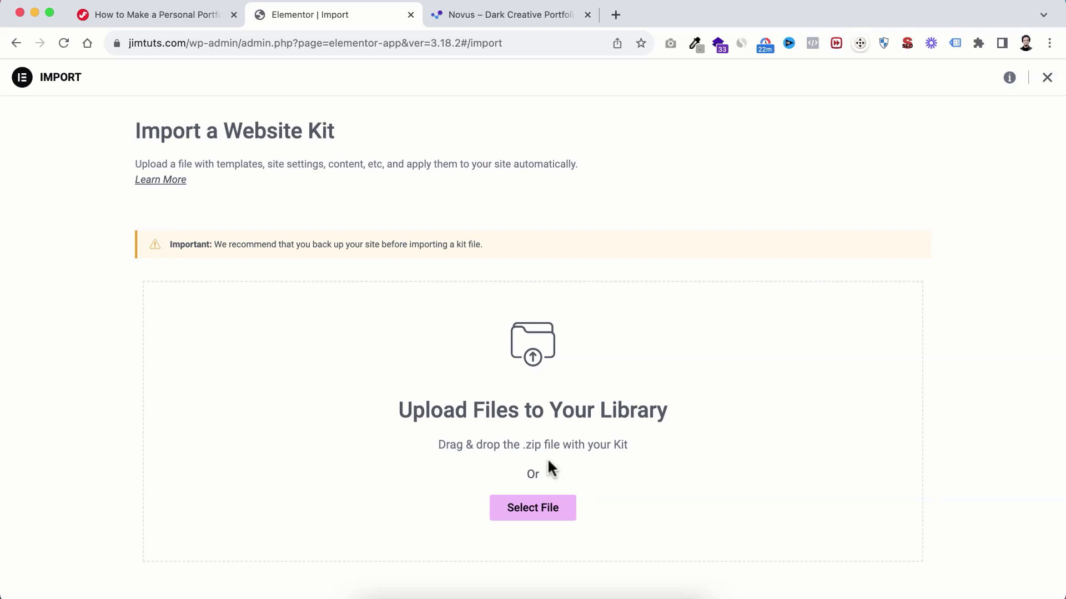
{"action": "left_click", "coordinate": [532, 508]}
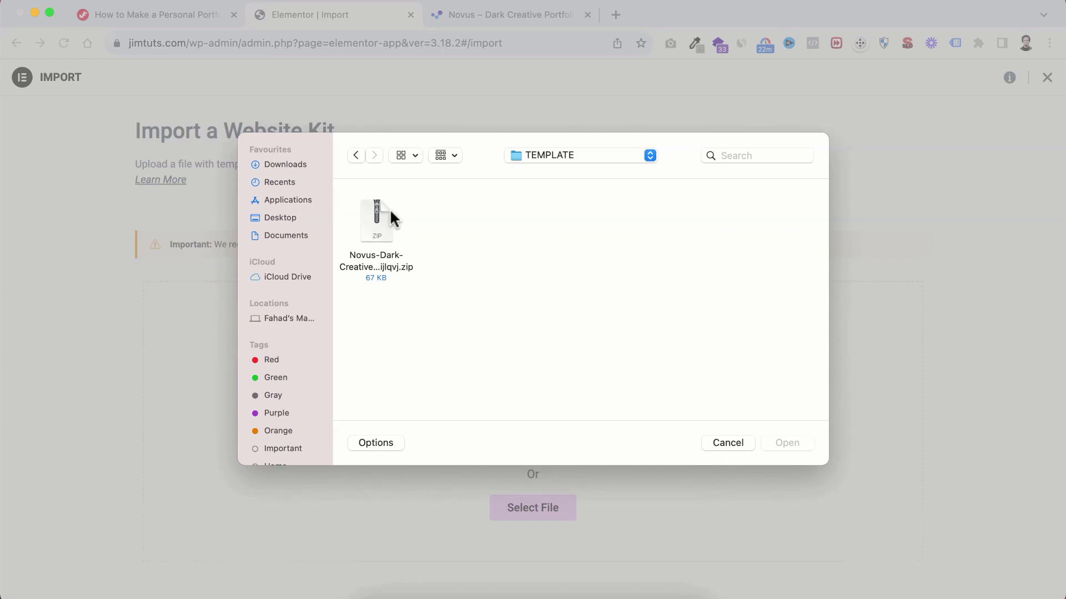
{"action": "left_click", "coordinate": [375, 225]}
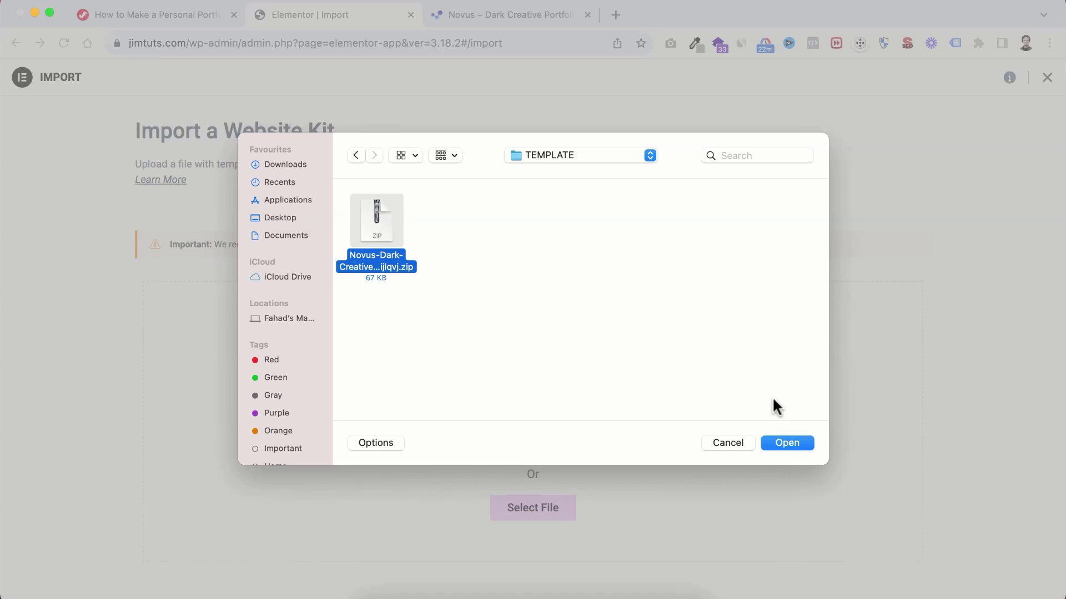
{"action": "left_click", "coordinate": [782, 440]}
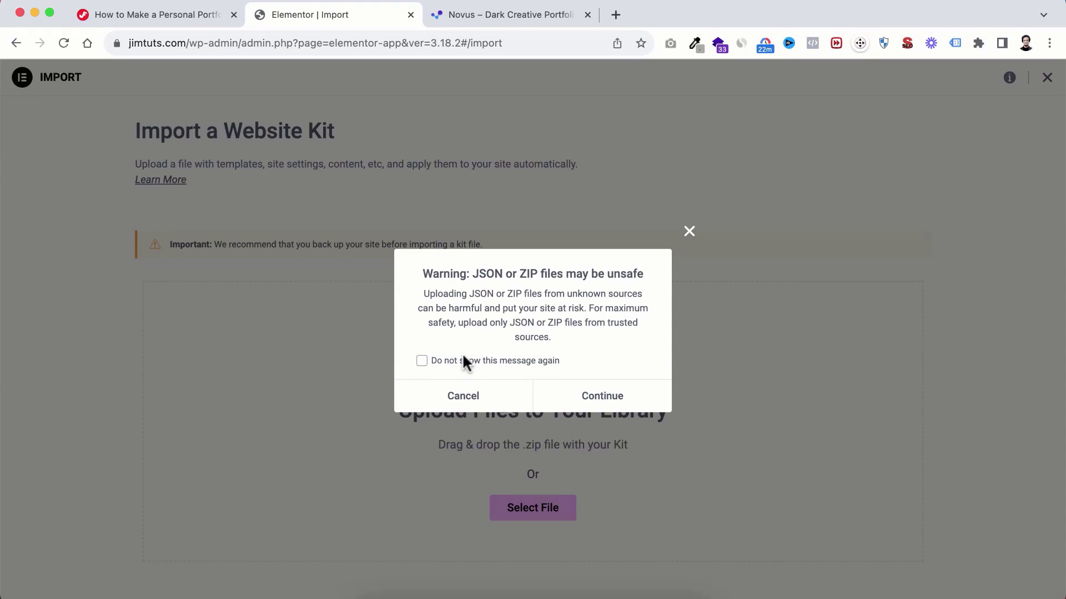
Step: Accept the unsafe-file warning permanently and import the Novus kit's plugins, content and settings
{"action": "left_click", "coordinate": [421, 360]}
{"action": "left_click", "coordinate": [609, 403]}
{"action": "scroll", "coordinate": [547, 433], "scroll_direction": "down", "scroll_amount": 2}
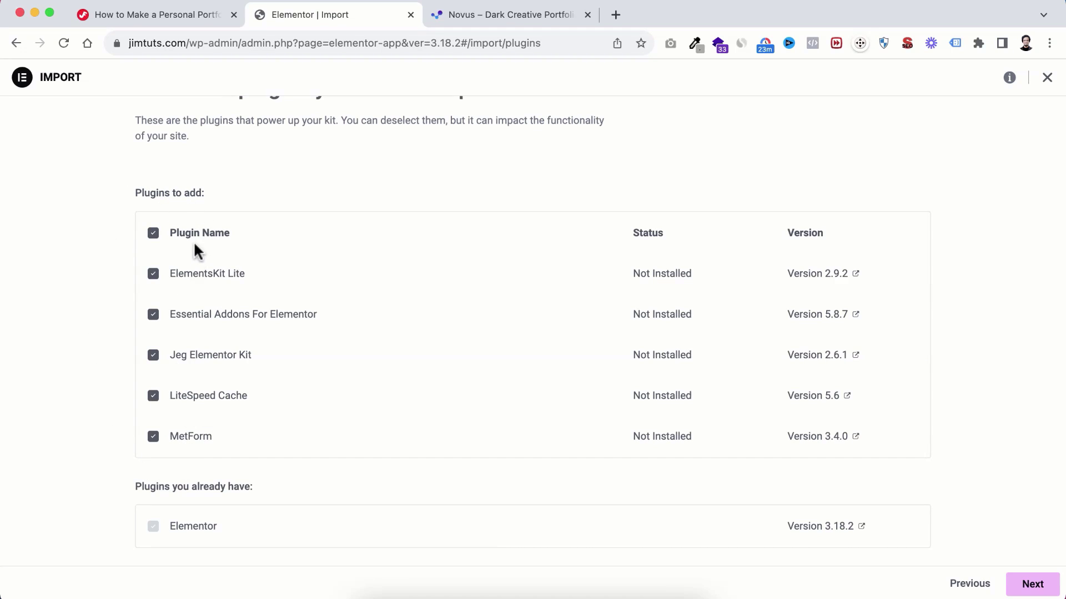
{"action": "left_click", "coordinate": [1028, 585]}
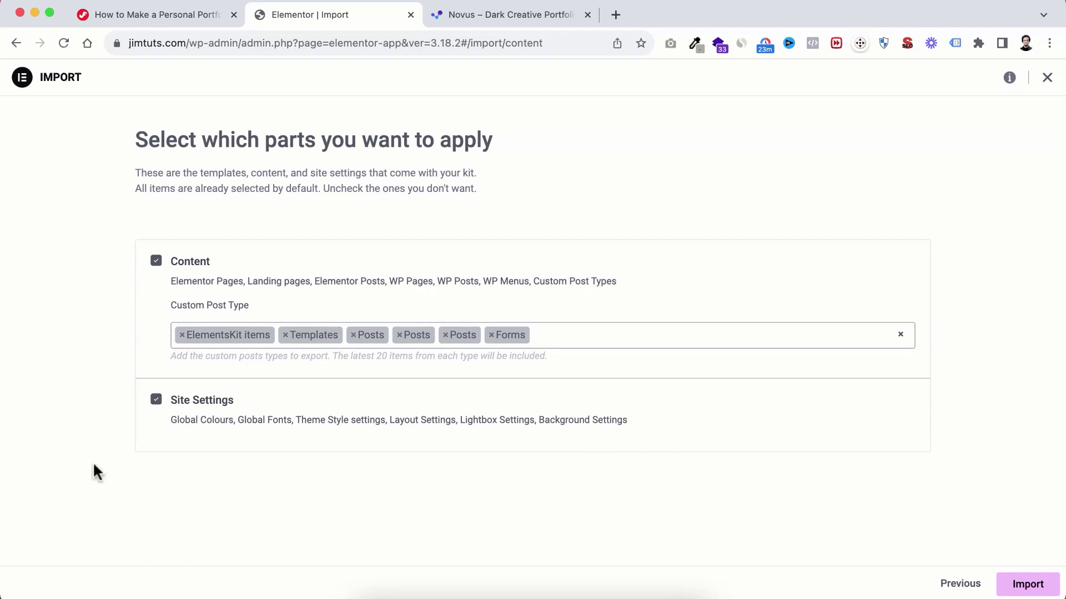
{"action": "left_click", "coordinate": [1030, 586]}
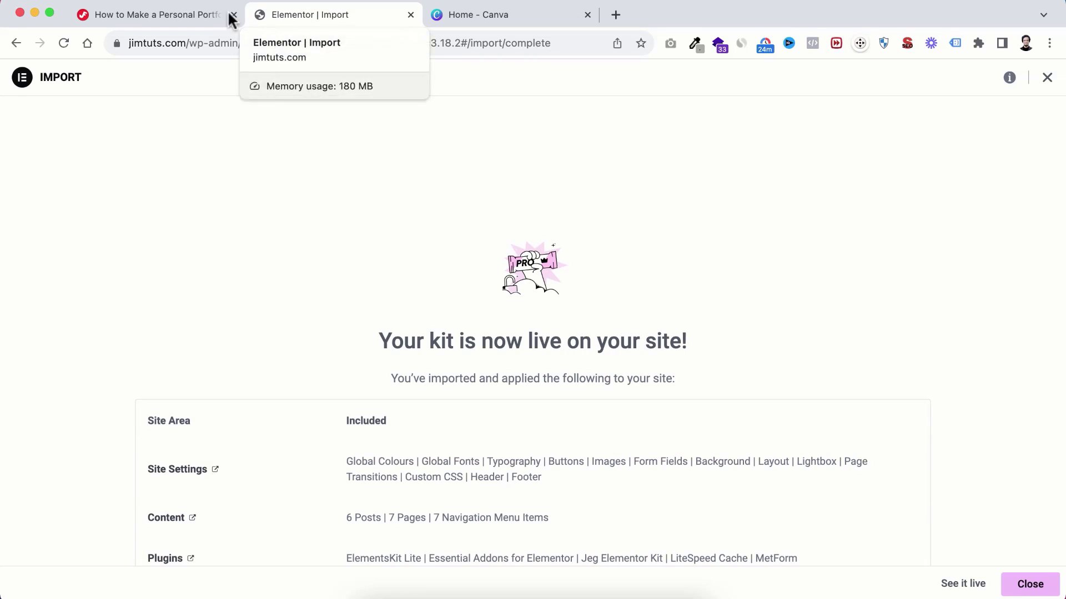
{"action": "left_click", "coordinate": [172, 10]}
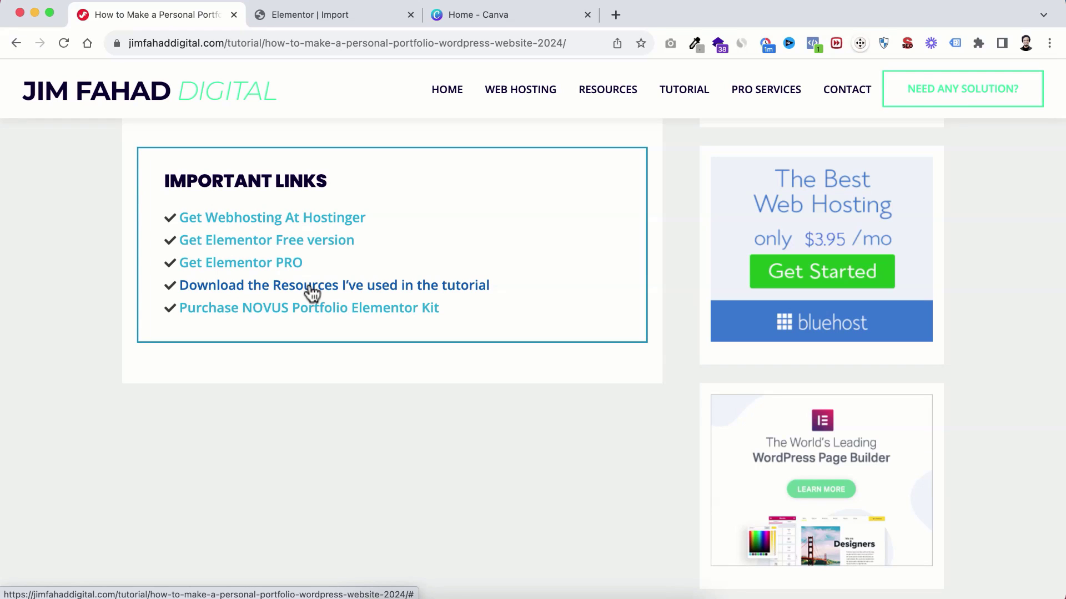
Step: Look through the IMG folder of portfolio images in Finder, then return to the Elementor import summary
{"action": "left_click", "coordinate": [370, 598]}
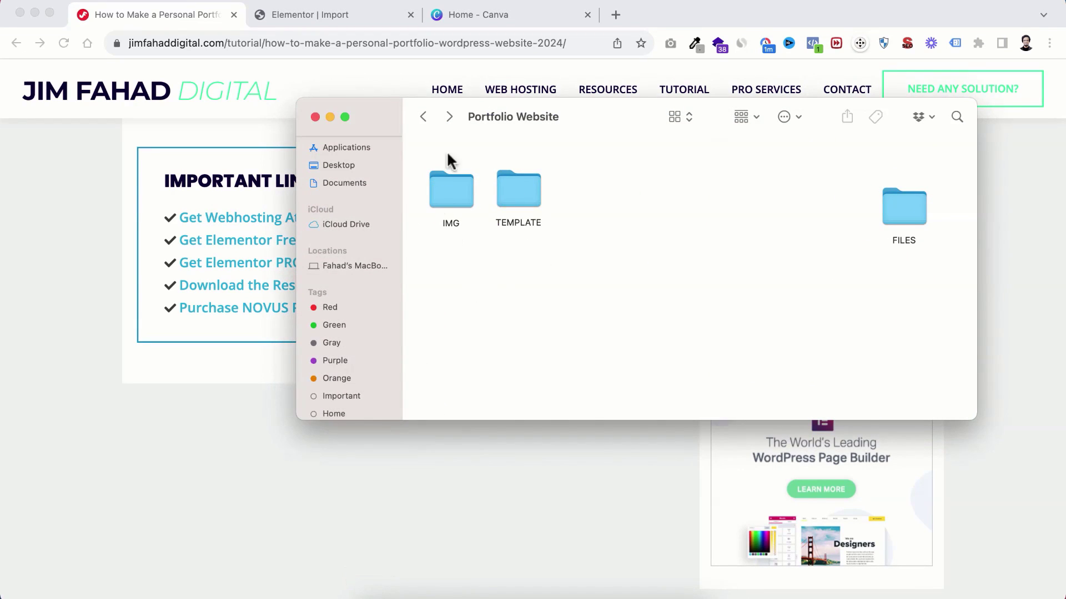
{"action": "double_click", "coordinate": [448, 188]}
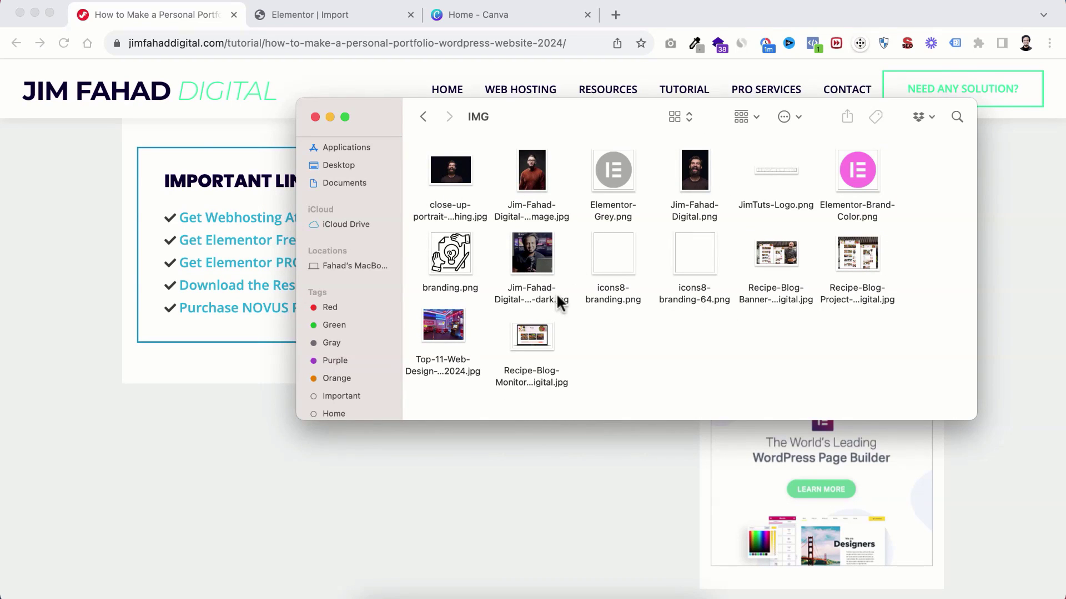
{"action": "left_click", "coordinate": [151, 428]}
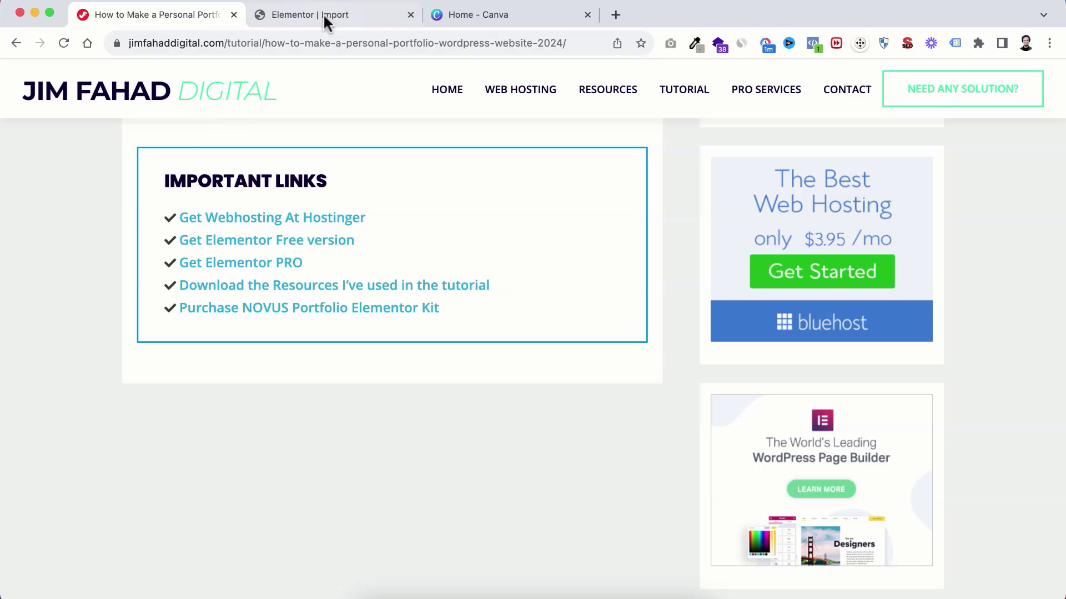
{"action": "left_click", "coordinate": [343, 15]}
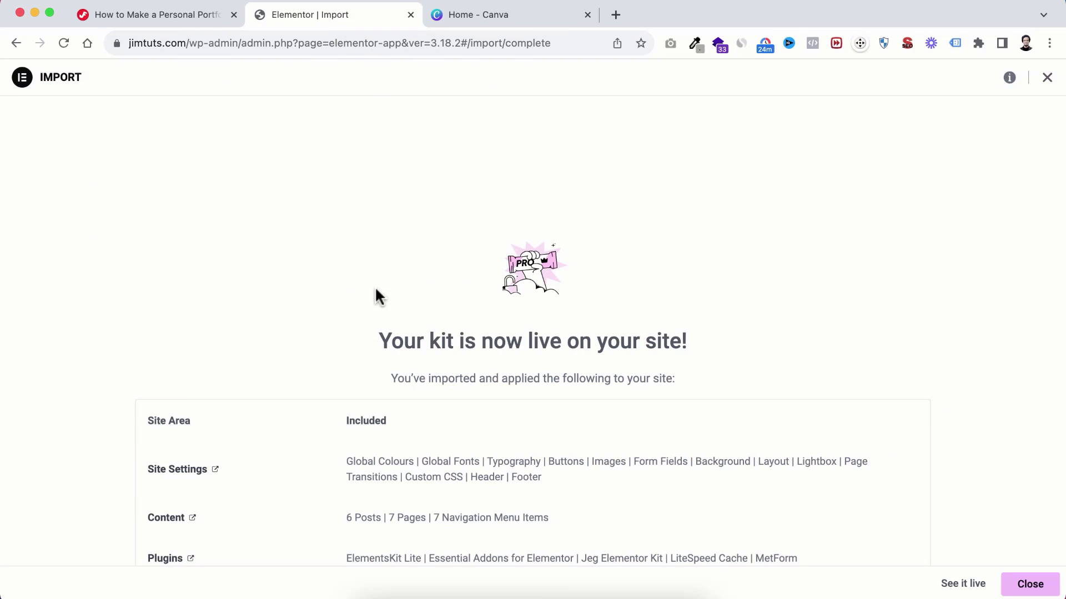
{"action": "scroll", "coordinate": [376, 294], "scroll_direction": "down", "scroll_amount": 2}
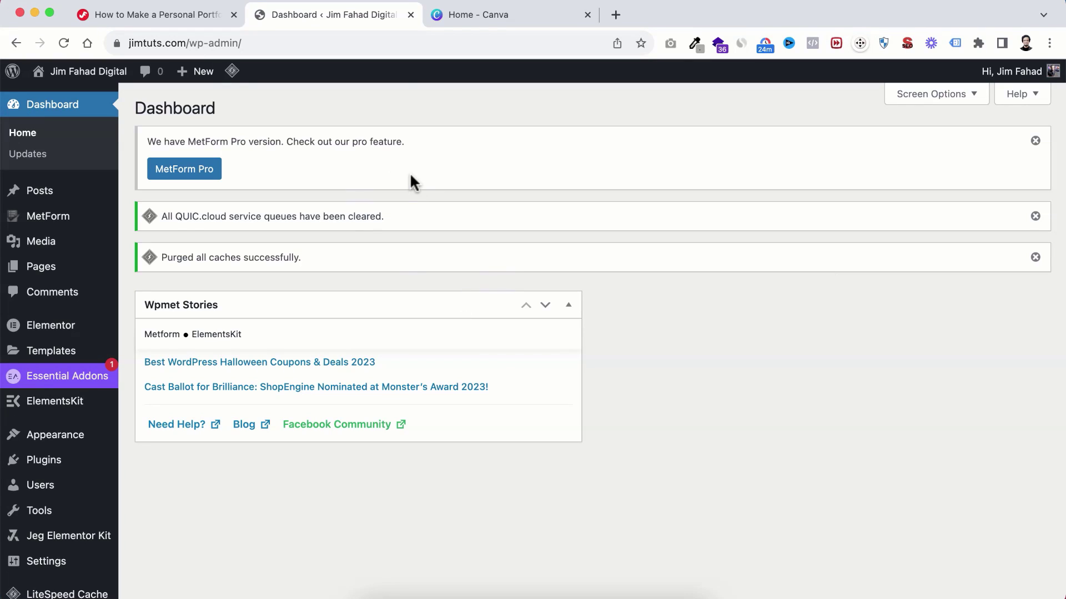
Step: Open the live site in a new tab via Visit Site in the admin bar
{"action": "mouse_move", "coordinate": [73, 78]}
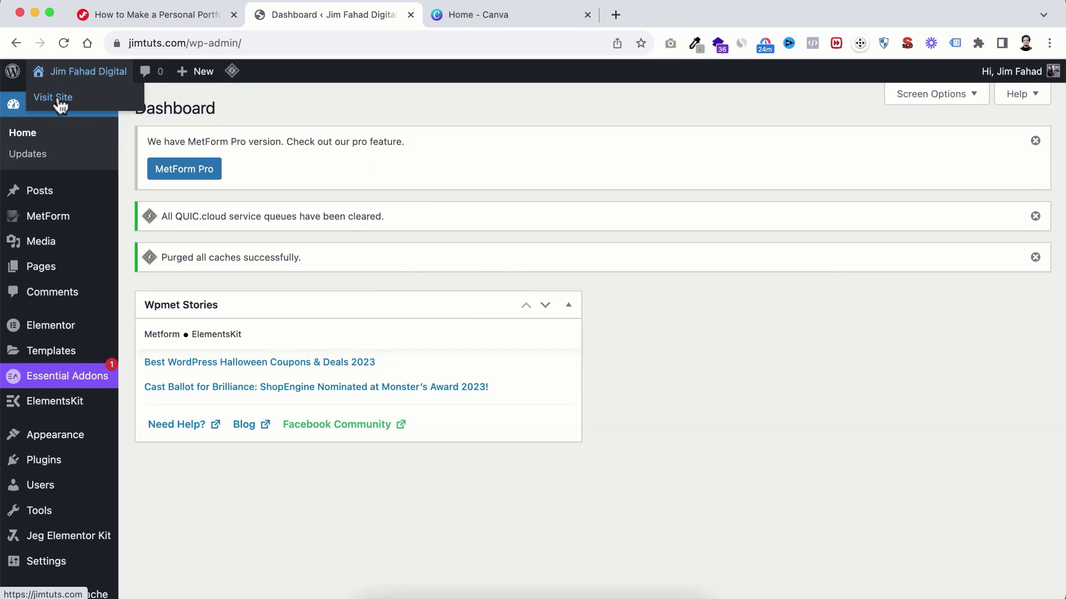
{"action": "left_click", "coordinate": [64, 104], "text": "super"}
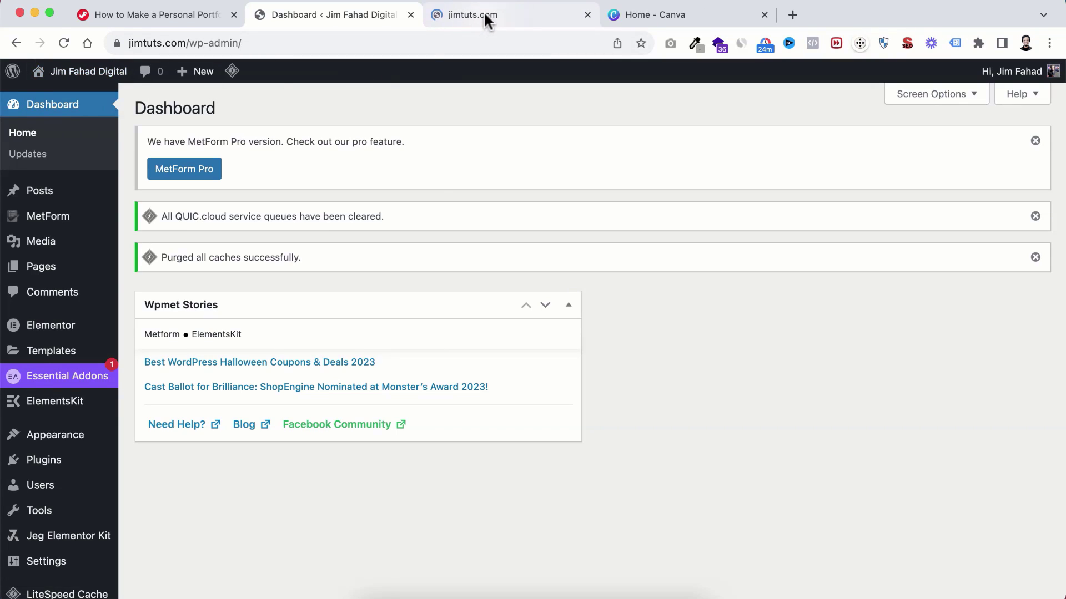
{"action": "left_click", "coordinate": [484, 12]}
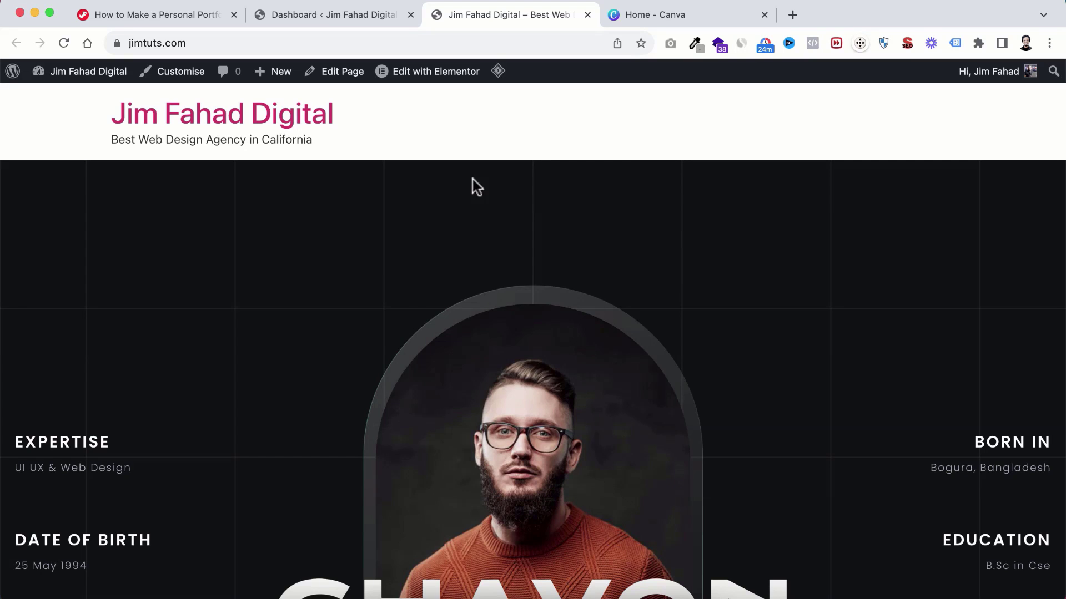
Step: Review the imported Novus homepage's portrait hero, profile details and skill percentages, then return to the dashboard
{"action": "scroll", "coordinate": [581, 351], "scroll_direction": "down", "scroll_amount": 10}
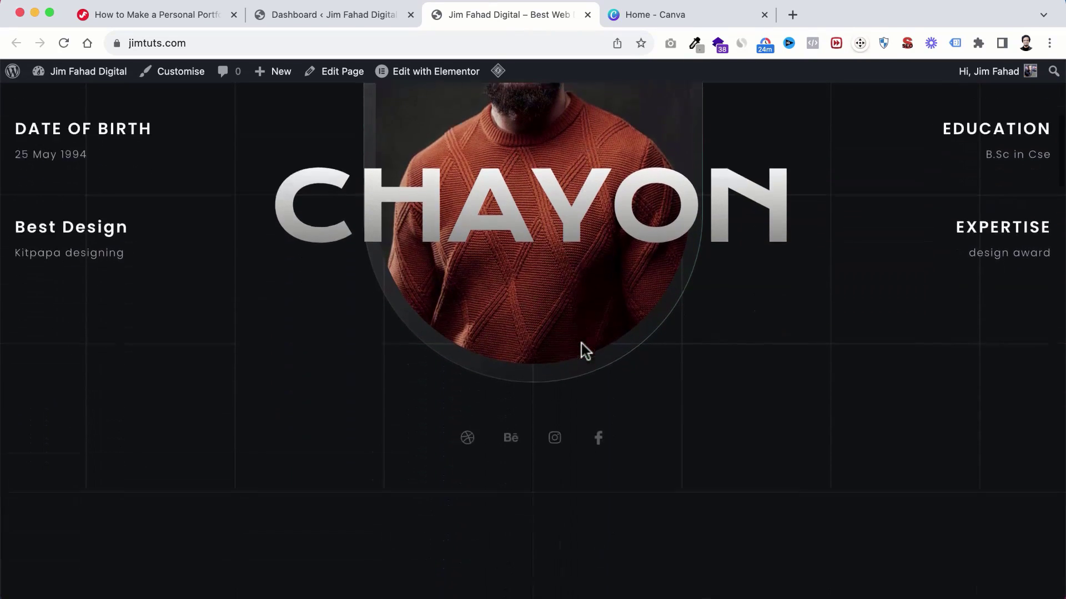
{"action": "scroll", "coordinate": [581, 345], "scroll_direction": "down", "scroll_amount": 15}
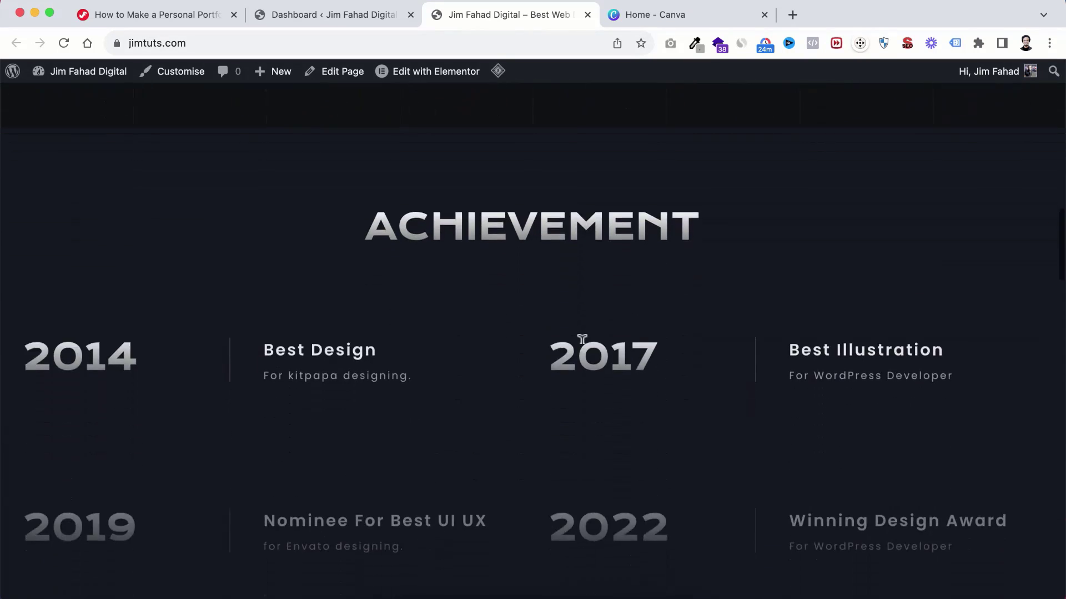
{"action": "scroll", "coordinate": [581, 344], "scroll_direction": "down", "scroll_amount": 20}
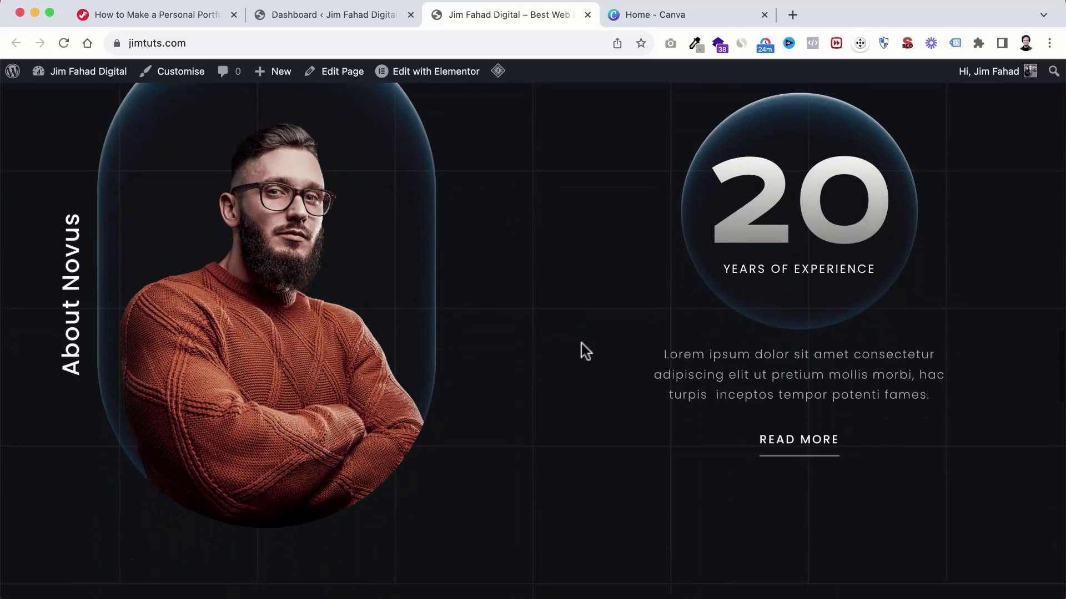
{"action": "scroll", "coordinate": [581, 344], "scroll_direction": "down", "scroll_amount": 20}
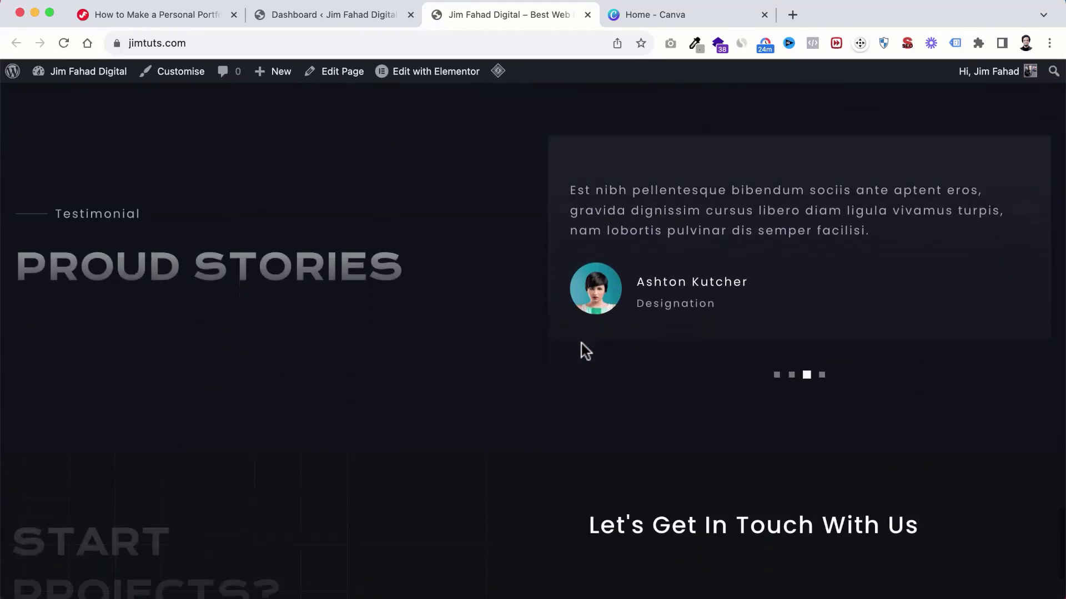
{"action": "scroll", "coordinate": [581, 343], "scroll_direction": "down", "scroll_amount": 2}
{"action": "scroll", "coordinate": [579, 347], "scroll_direction": "up", "scroll_amount": 3}
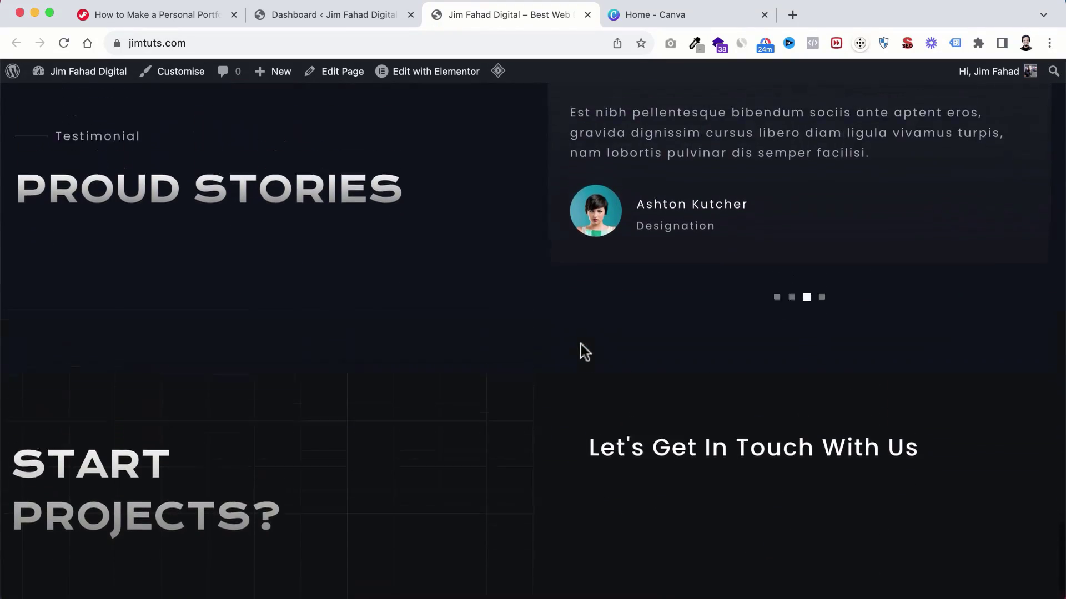
{"action": "scroll", "coordinate": [538, 318], "scroll_direction": "down", "scroll_amount": 3}
{"action": "scroll", "coordinate": [538, 326], "scroll_direction": "up", "scroll_amount": 10}
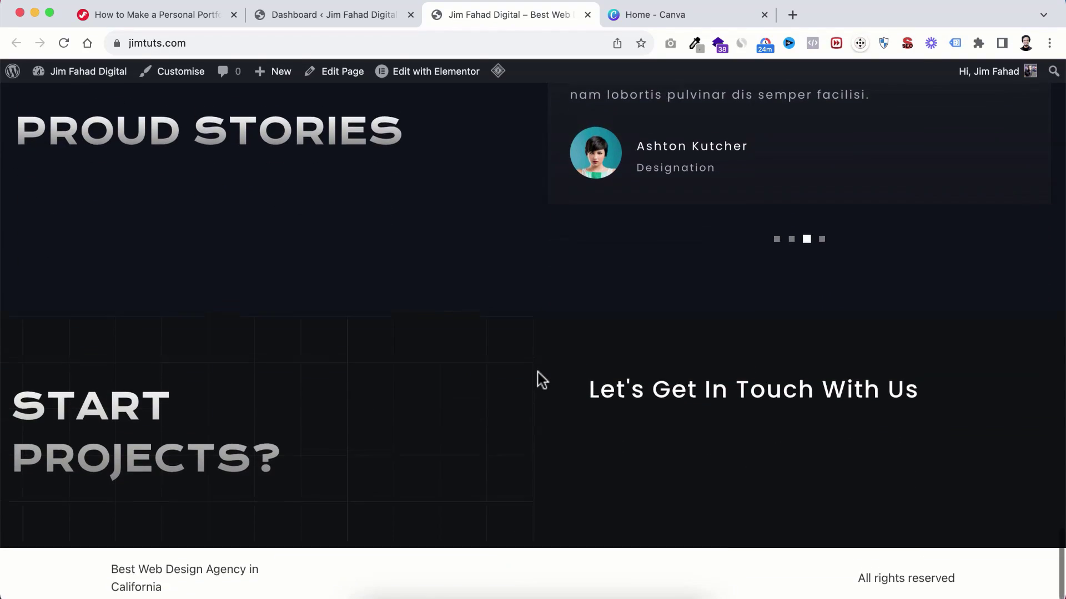
{"action": "scroll", "coordinate": [542, 380], "scroll_direction": "up", "scroll_amount": 10}
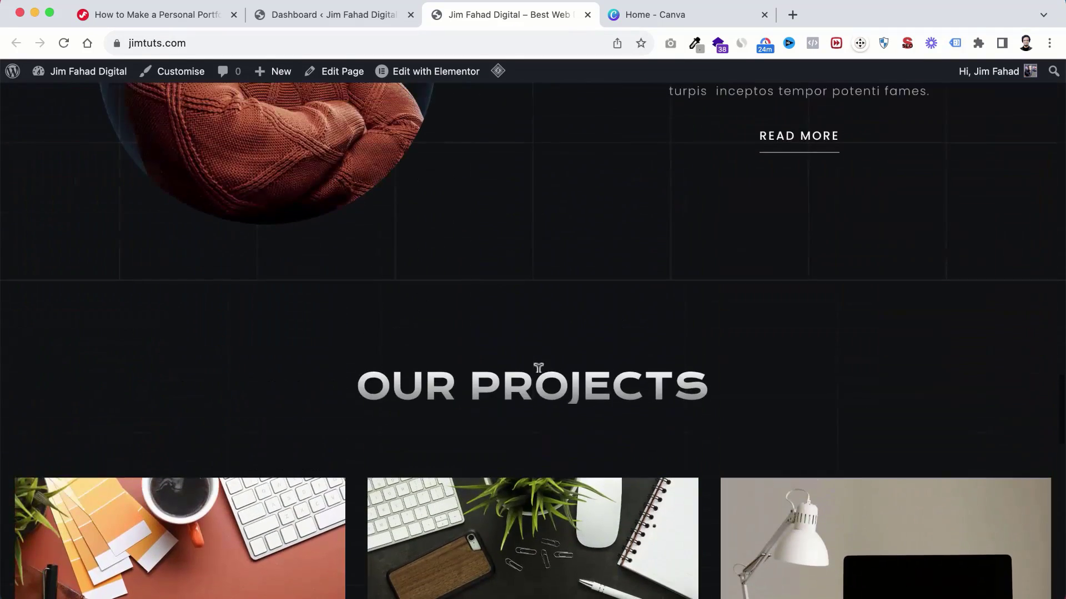
{"action": "scroll", "coordinate": [542, 380], "scroll_direction": "down", "scroll_amount": 15}
{"action": "scroll", "coordinate": [538, 380], "scroll_direction": "down", "scroll_amount": 5}
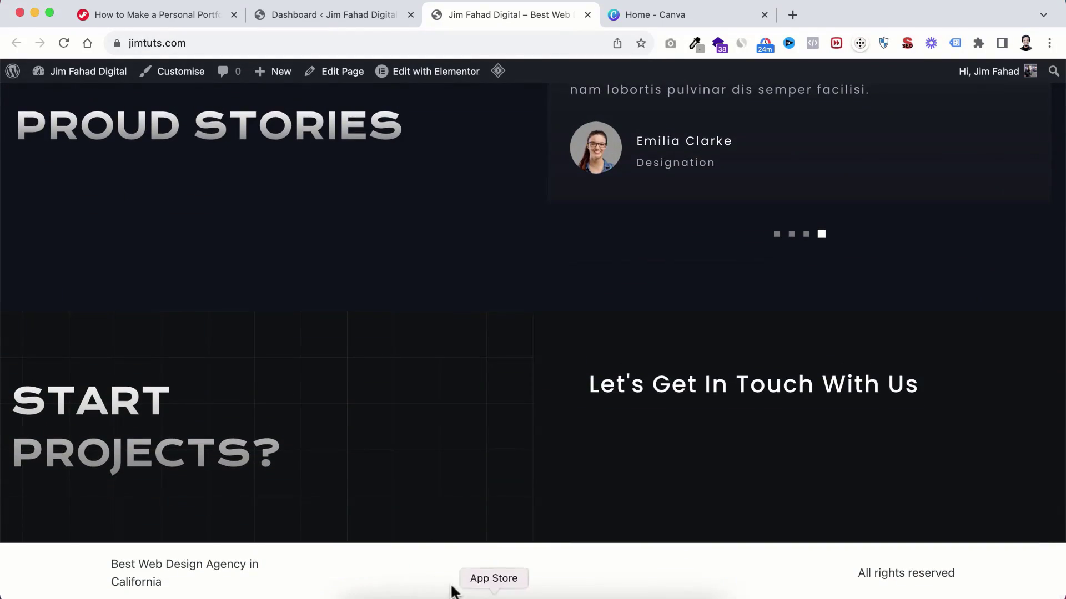
{"action": "scroll", "coordinate": [554, 419], "scroll_direction": "up", "scroll_amount": 10}
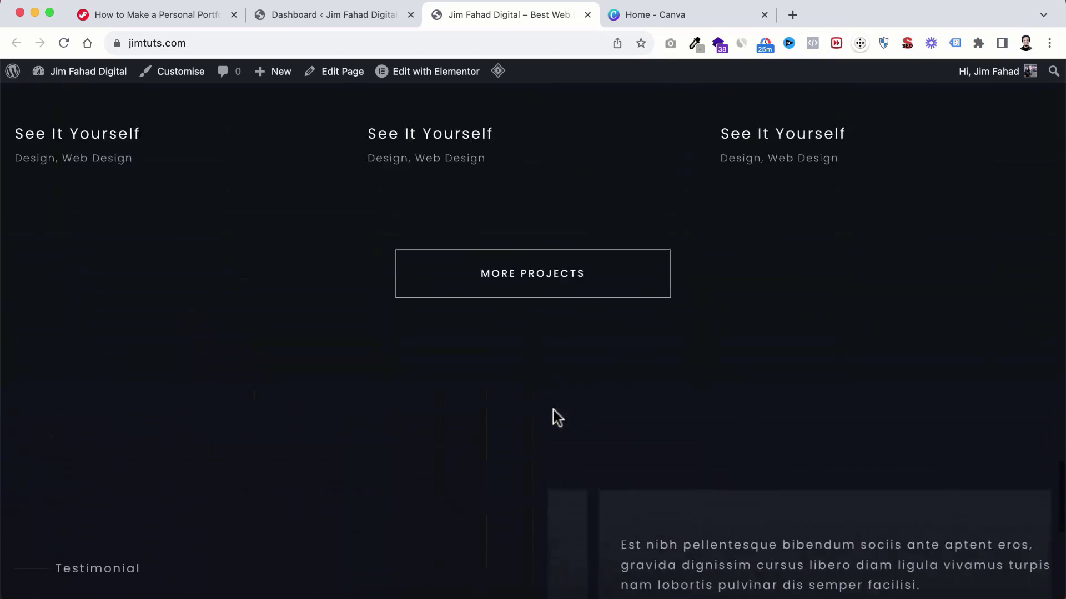
{"action": "scroll", "coordinate": [587, 250], "scroll_direction": "up", "scroll_amount": 15}
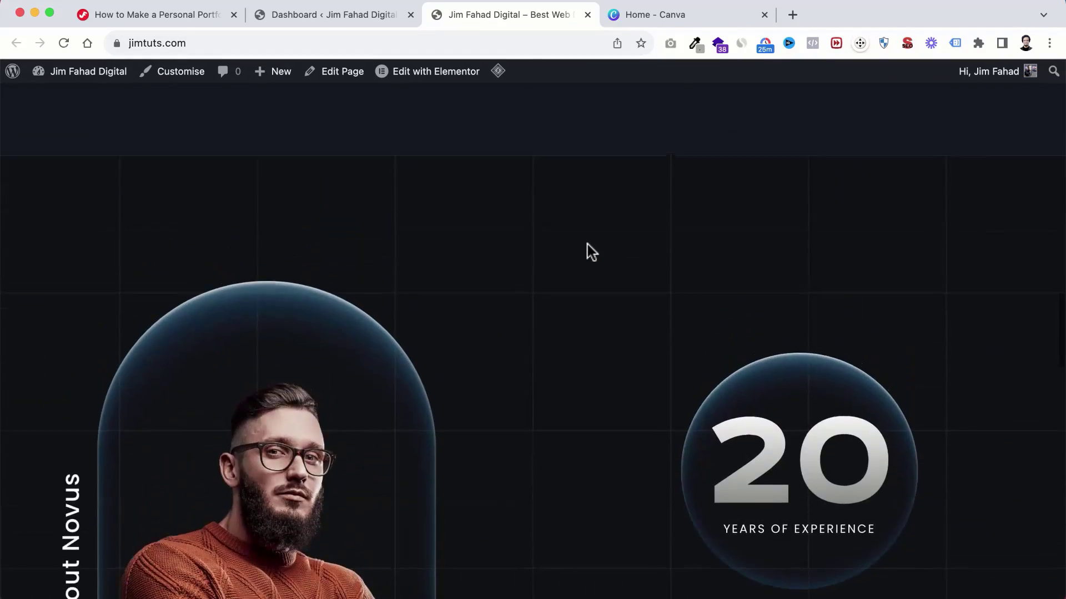
{"action": "scroll", "coordinate": [588, 244], "scroll_direction": "up", "scroll_amount": 15}
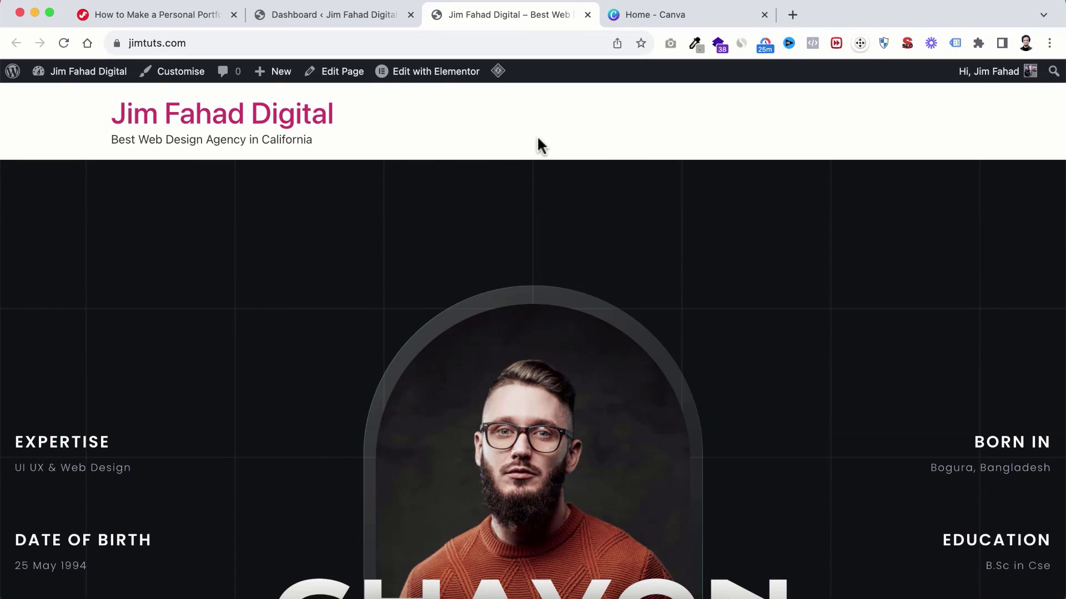
{"action": "scroll", "coordinate": [504, 255], "scroll_direction": "down", "scroll_amount": 8}
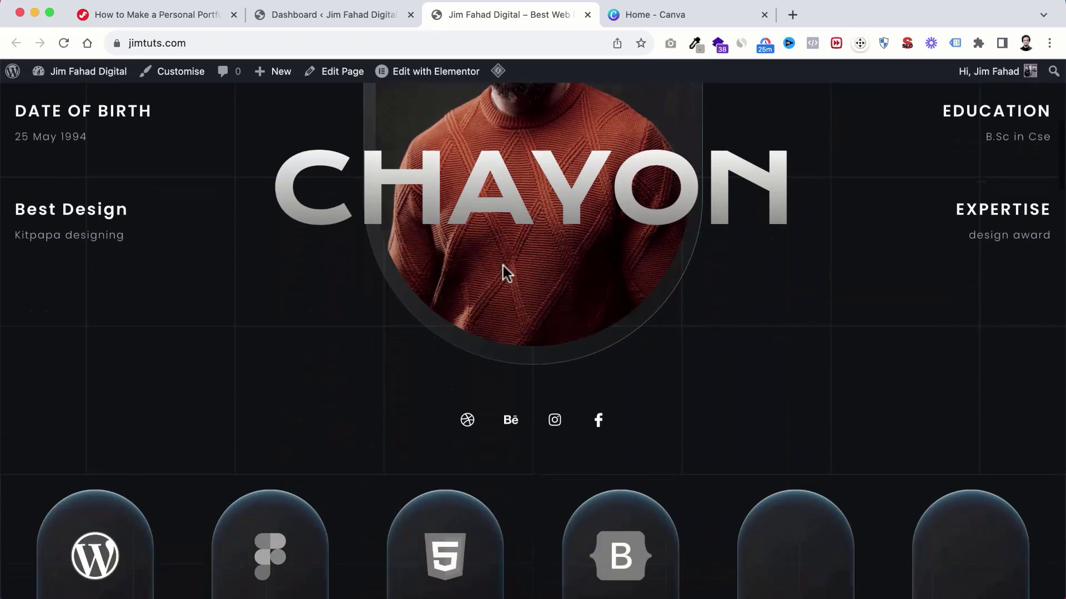
{"action": "scroll", "coordinate": [502, 266], "scroll_direction": "down", "scroll_amount": 7}
{"action": "scroll", "coordinate": [503, 265], "scroll_direction": "up", "scroll_amount": 6}
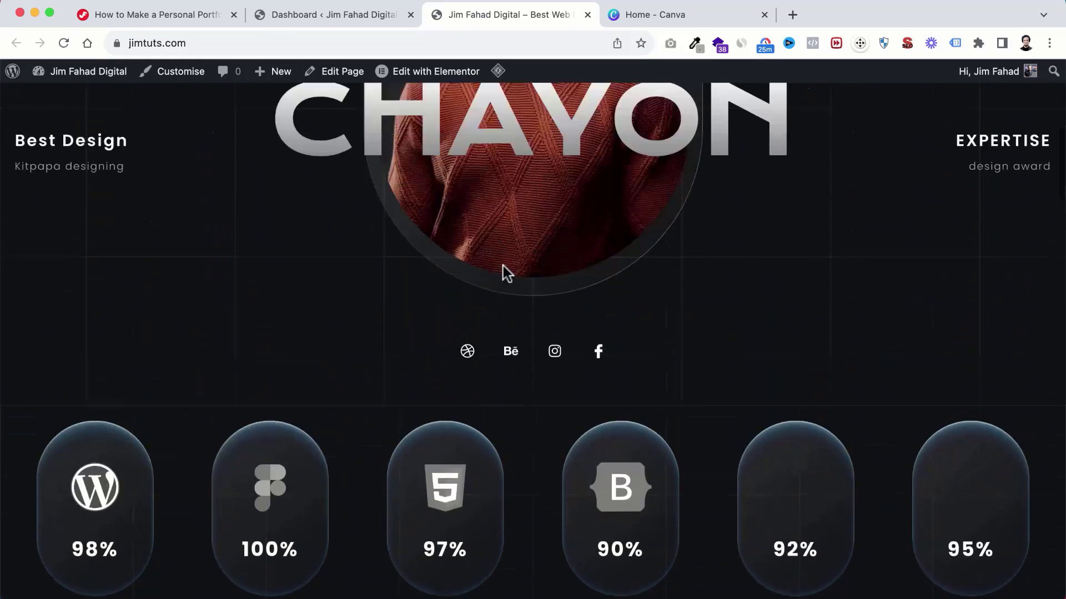
{"action": "scroll", "coordinate": [502, 266], "scroll_direction": "up", "scroll_amount": 7}
{"action": "scroll", "coordinate": [504, 272], "scroll_direction": "down", "scroll_amount": 1}
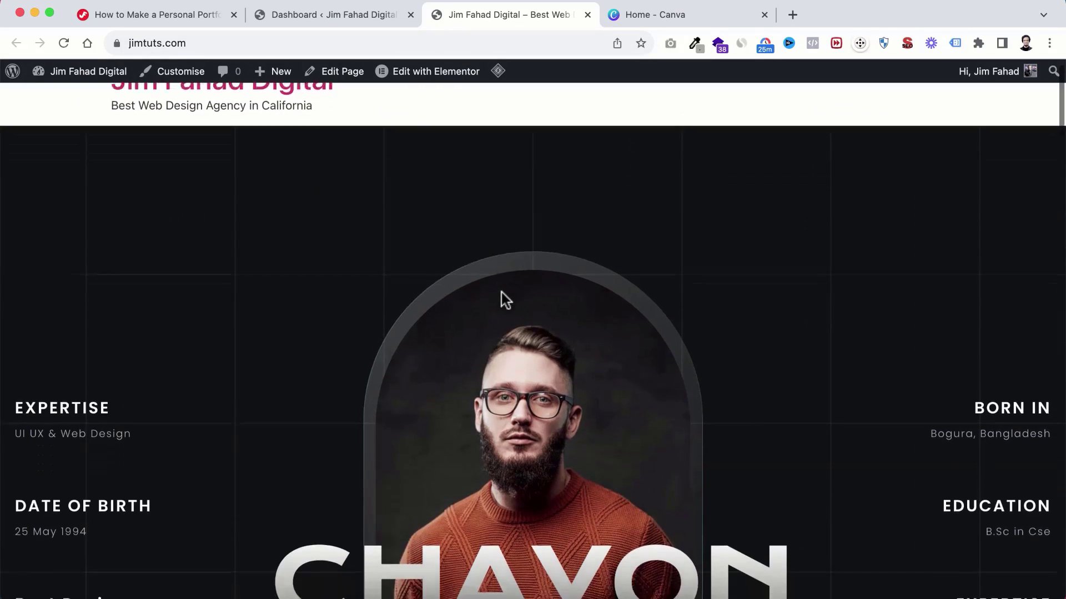
{"action": "scroll", "coordinate": [504, 300], "scroll_direction": "down", "scroll_amount": 1}
{"action": "mouse_move", "coordinate": [422, 77]}
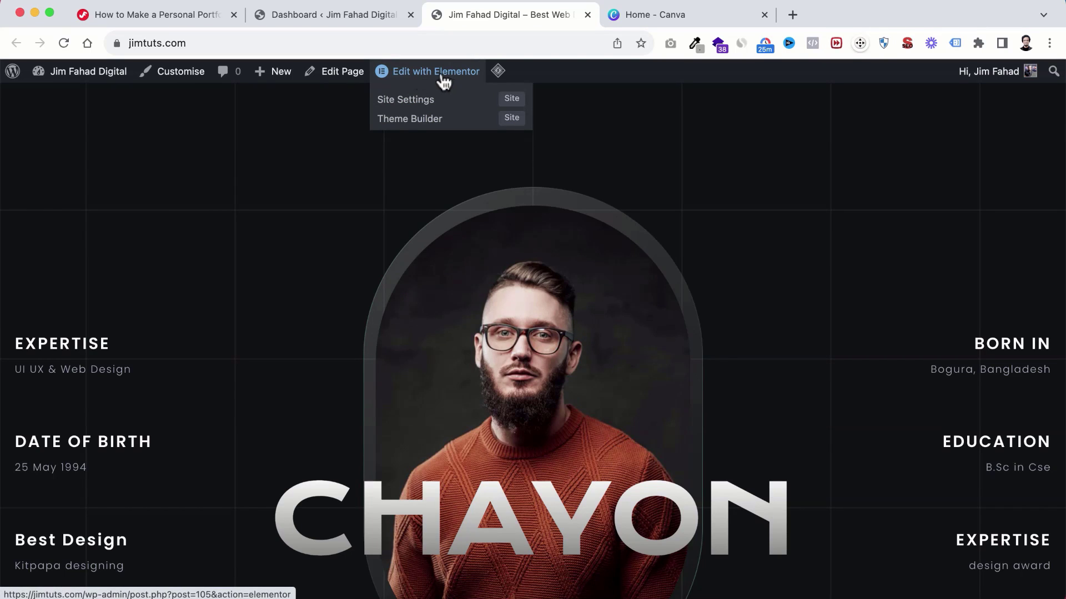
{"action": "left_click", "coordinate": [321, 15]}
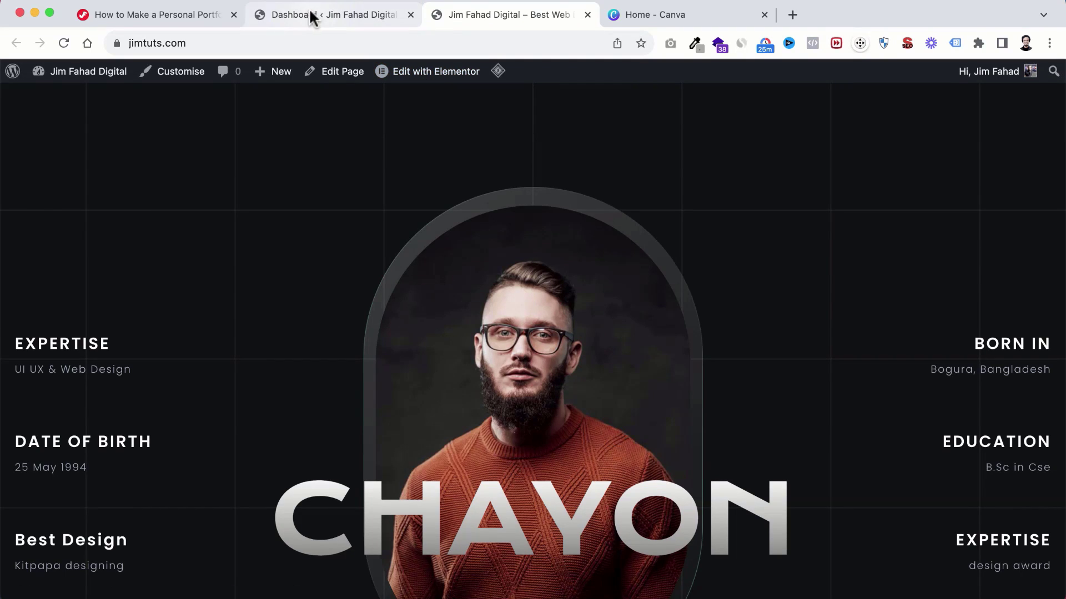
Step: Move Awesome Page to the Bin from All Pages, leaving seven published pages
{"action": "mouse_move", "coordinate": [43, 273]}
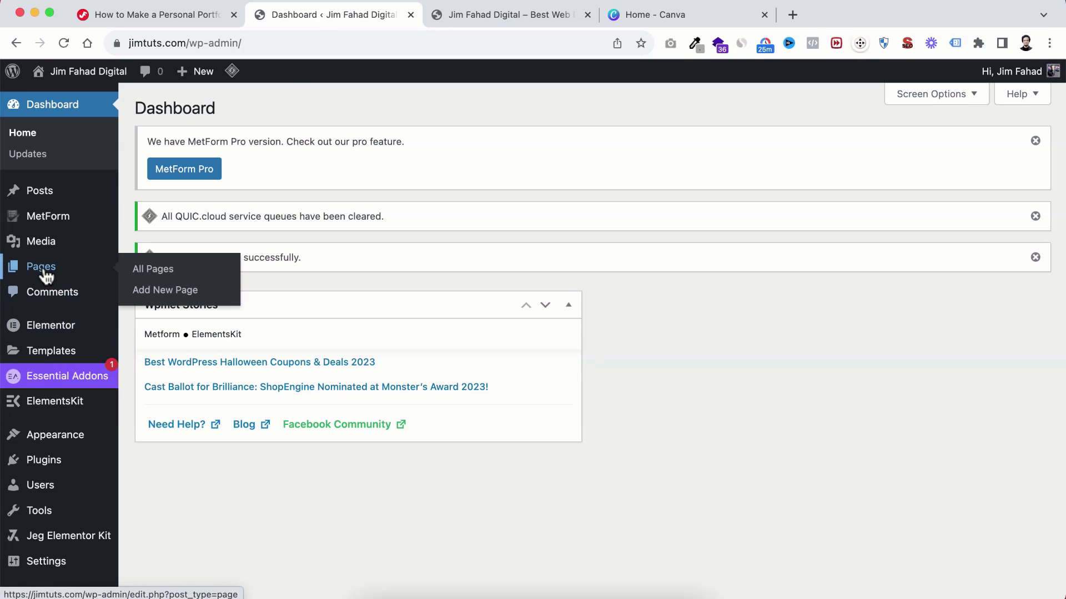
{"action": "left_click", "coordinate": [157, 277]}
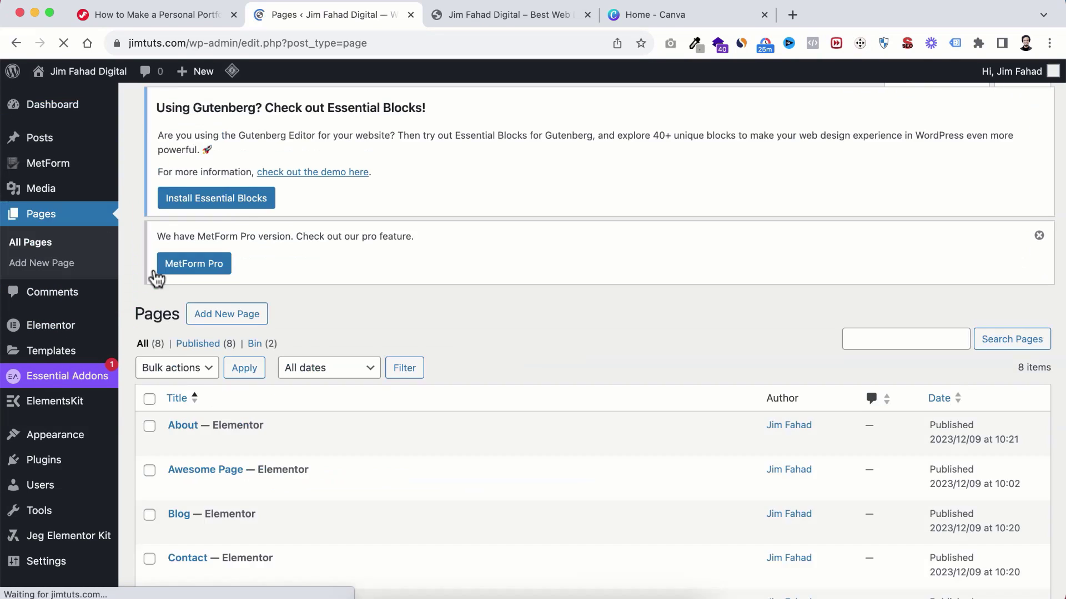
{"action": "scroll", "coordinate": [233, 461], "scroll_direction": "down", "scroll_amount": 2}
{"action": "scroll", "coordinate": [233, 466], "scroll_direction": "down", "scroll_amount": 3}
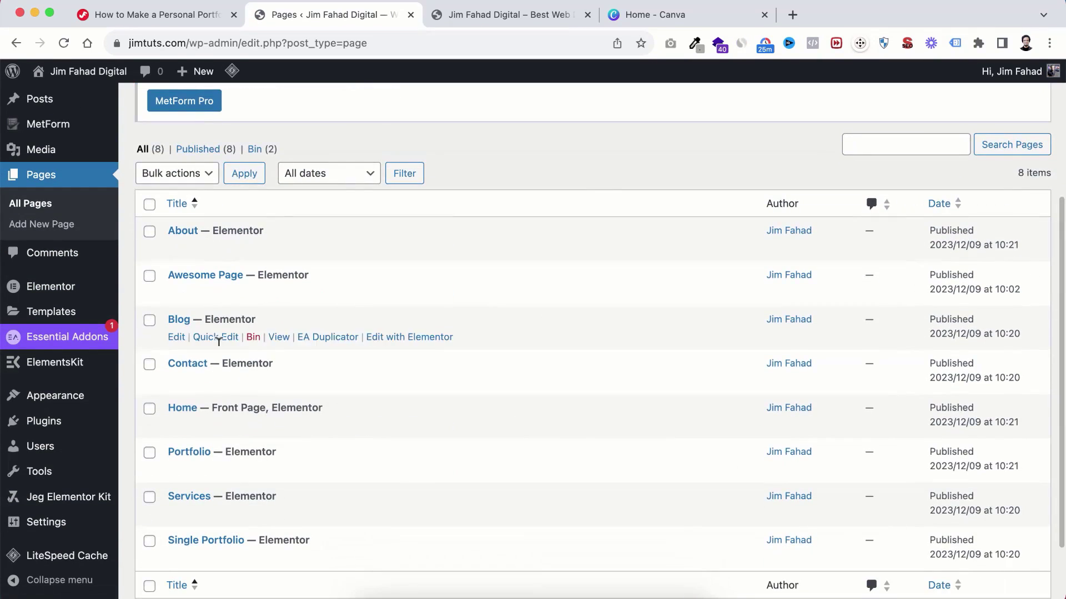
{"action": "scroll", "coordinate": [233, 442], "scroll_direction": "down", "scroll_amount": 1}
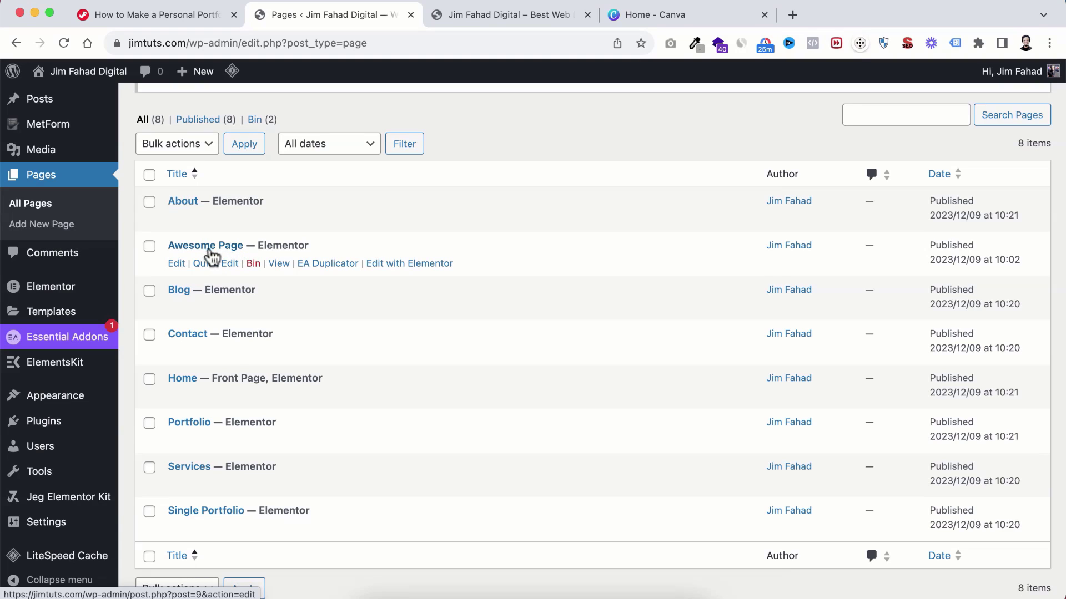
{"action": "left_click", "coordinate": [254, 264]}
{"action": "scroll", "coordinate": [257, 388], "scroll_direction": "down", "scroll_amount": 2}
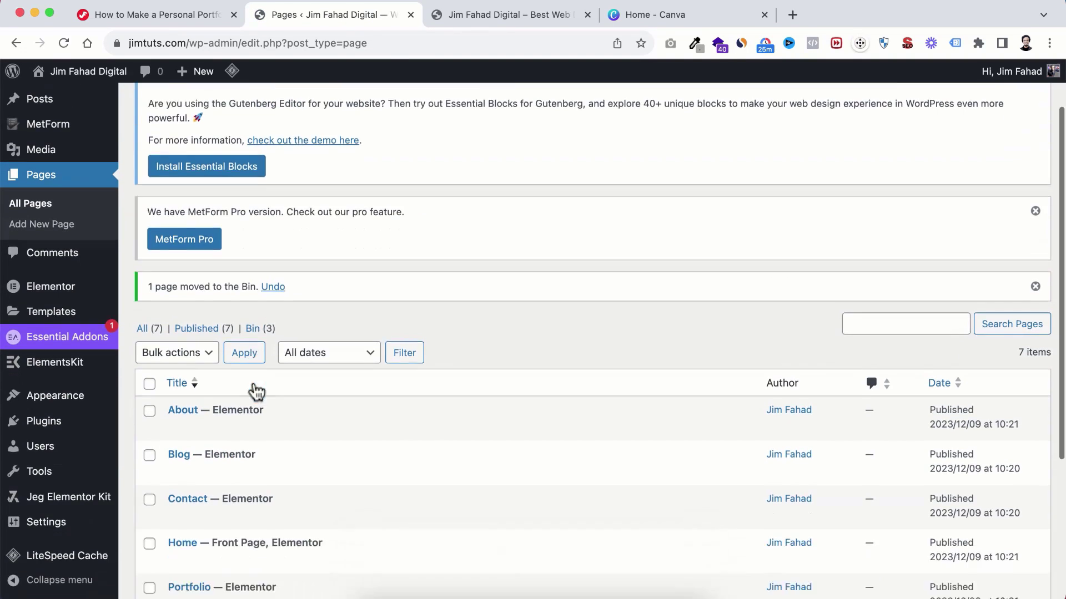
{"action": "scroll", "coordinate": [257, 391], "scroll_direction": "down", "scroll_amount": 5}
{"action": "scroll", "coordinate": [254, 363], "scroll_direction": "down", "scroll_amount": 1}
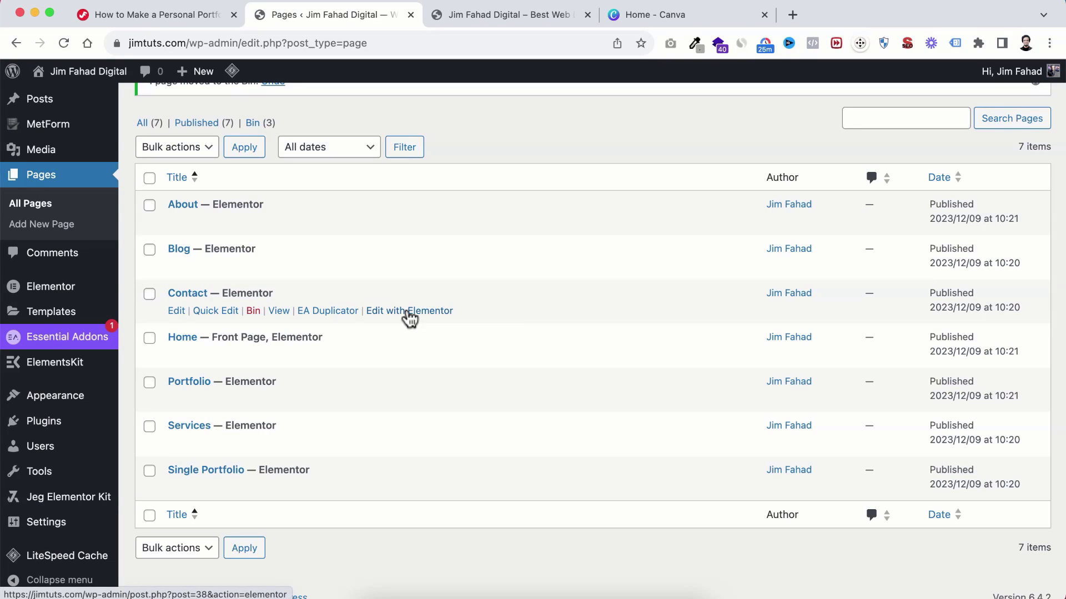
Step: Return to the live Novus Home page and scroll through it before editing it in Elementor
{"action": "left_click", "coordinate": [501, 14]}
{"action": "scroll", "coordinate": [424, 255], "scroll_direction": "up", "scroll_amount": 3}
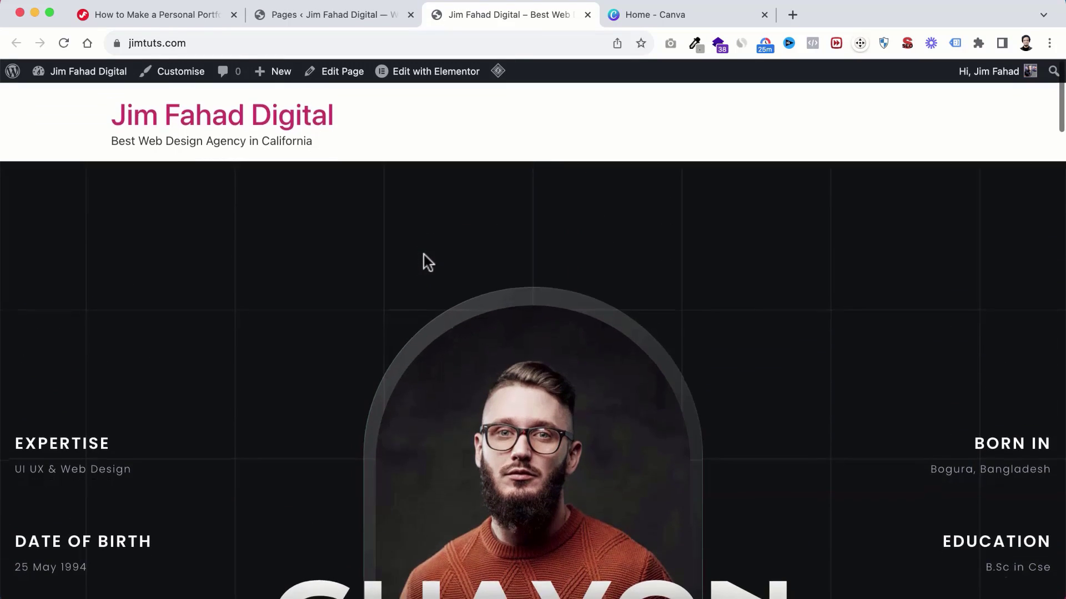
{"action": "scroll", "coordinate": [478, 267], "scroll_direction": "down", "scroll_amount": 3}
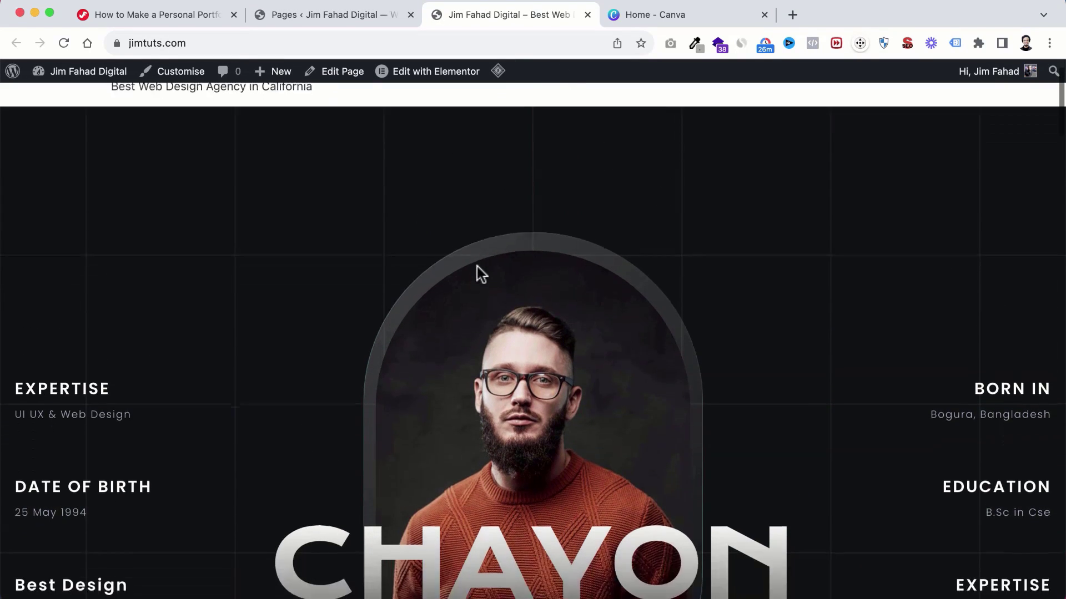
{"action": "mouse_move", "coordinate": [420, 79]}
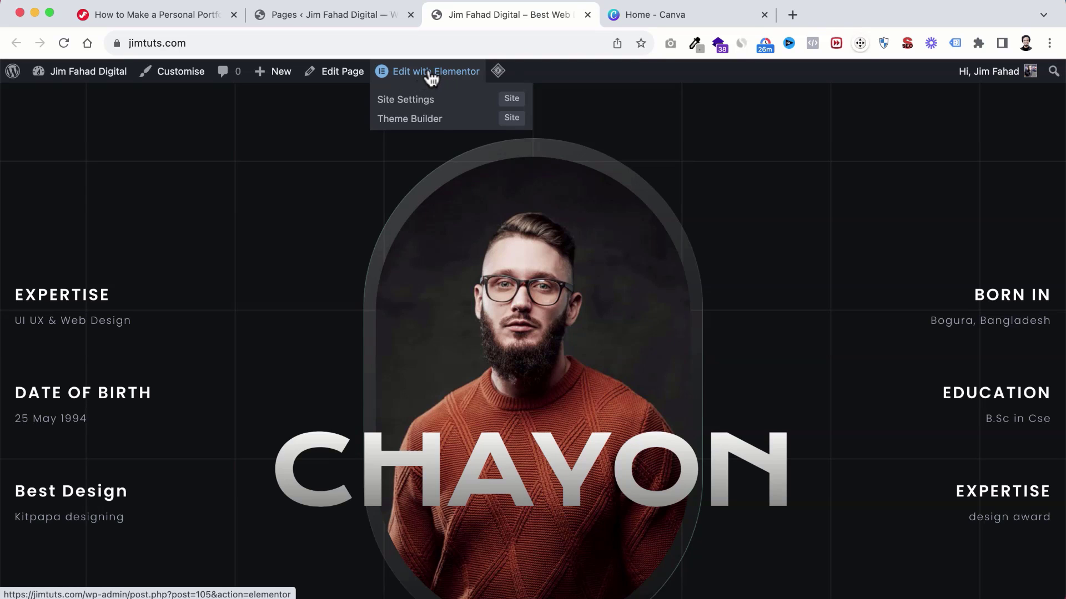
{"action": "scroll", "coordinate": [425, 319], "scroll_direction": "down", "scroll_amount": 7}
{"action": "scroll", "coordinate": [425, 318], "scroll_direction": "down", "scroll_amount": 10}
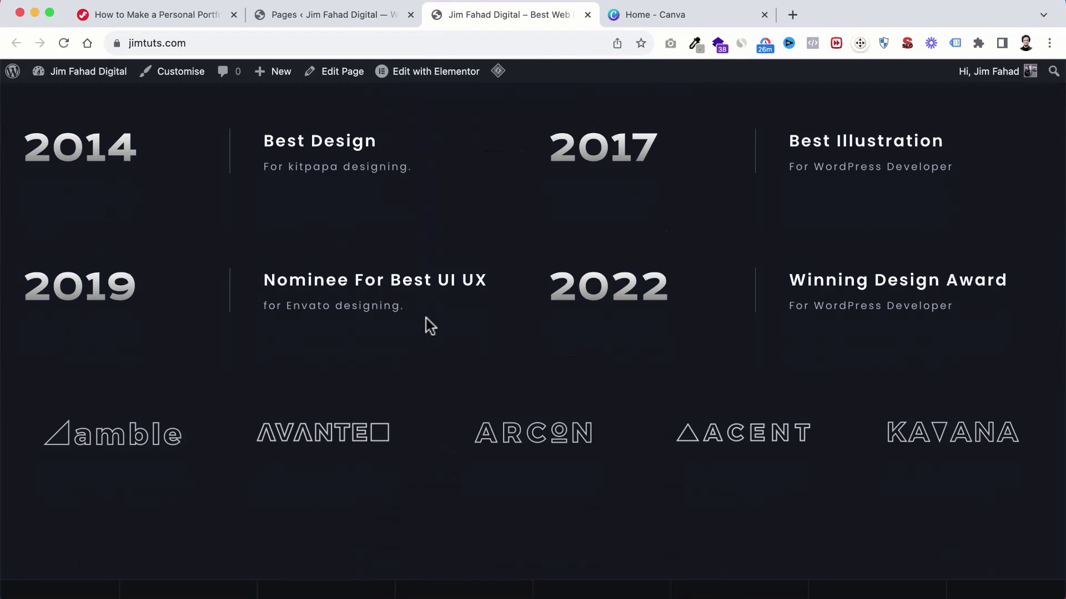
{"action": "scroll", "coordinate": [425, 318], "scroll_direction": "down", "scroll_amount": 3}
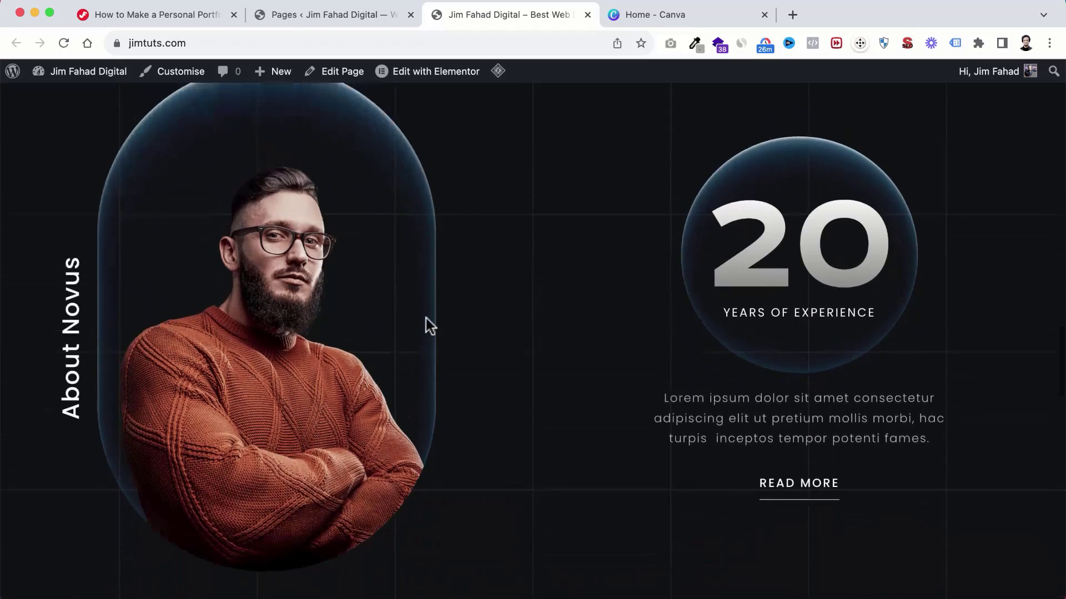
{"action": "scroll", "coordinate": [430, 300], "scroll_direction": "up", "scroll_amount": 4}
{"action": "scroll", "coordinate": [391, 335], "scroll_direction": "up", "scroll_amount": 15}
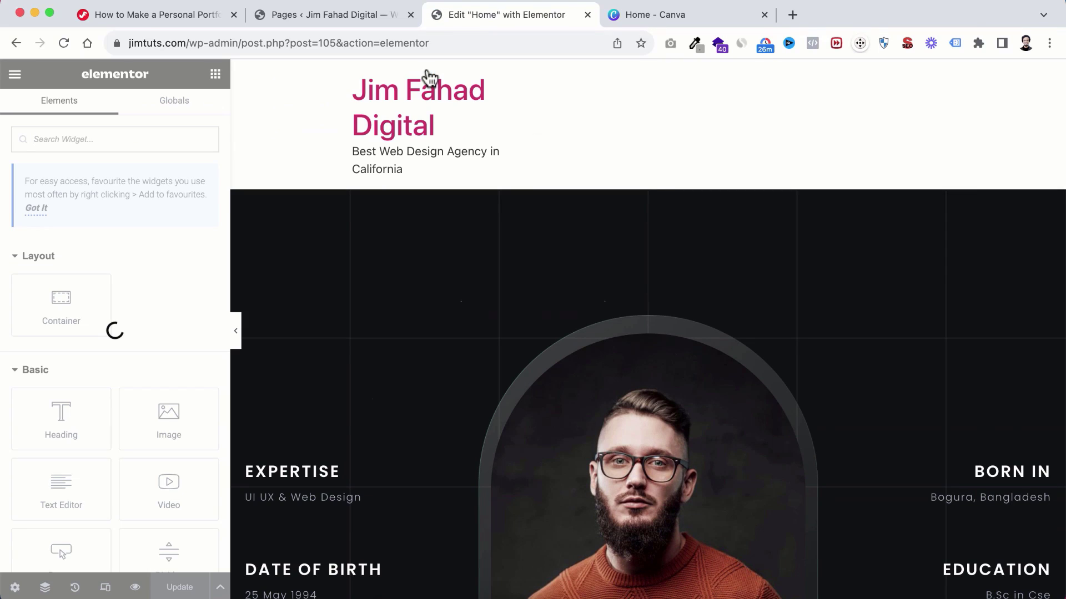
{"action": "scroll", "coordinate": [727, 447], "scroll_direction": "down", "scroll_amount": 3}
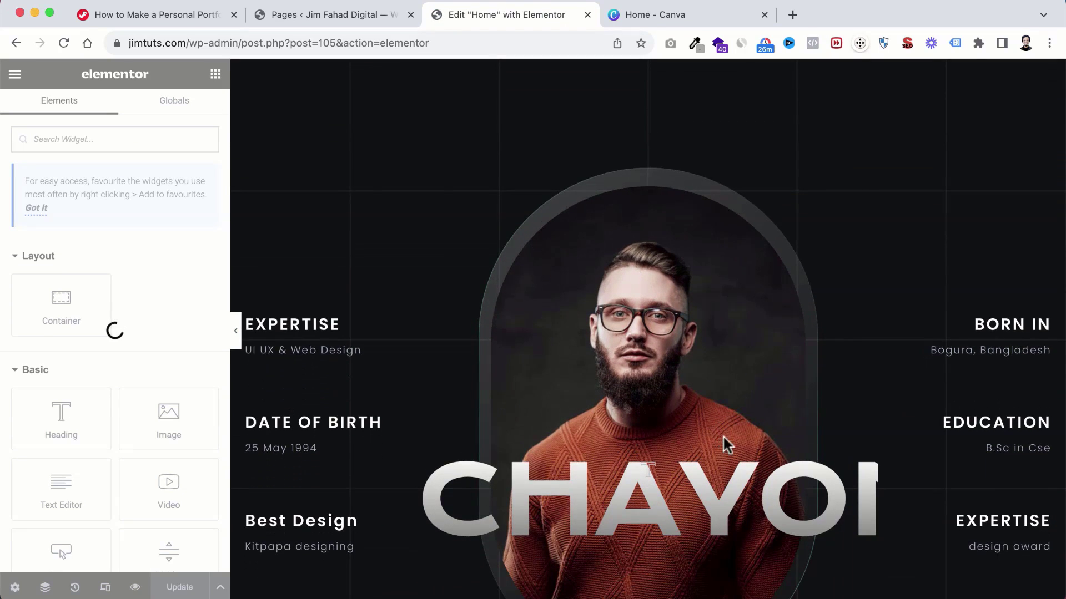
{"action": "scroll", "coordinate": [690, 320], "scroll_direction": "down", "scroll_amount": 2}
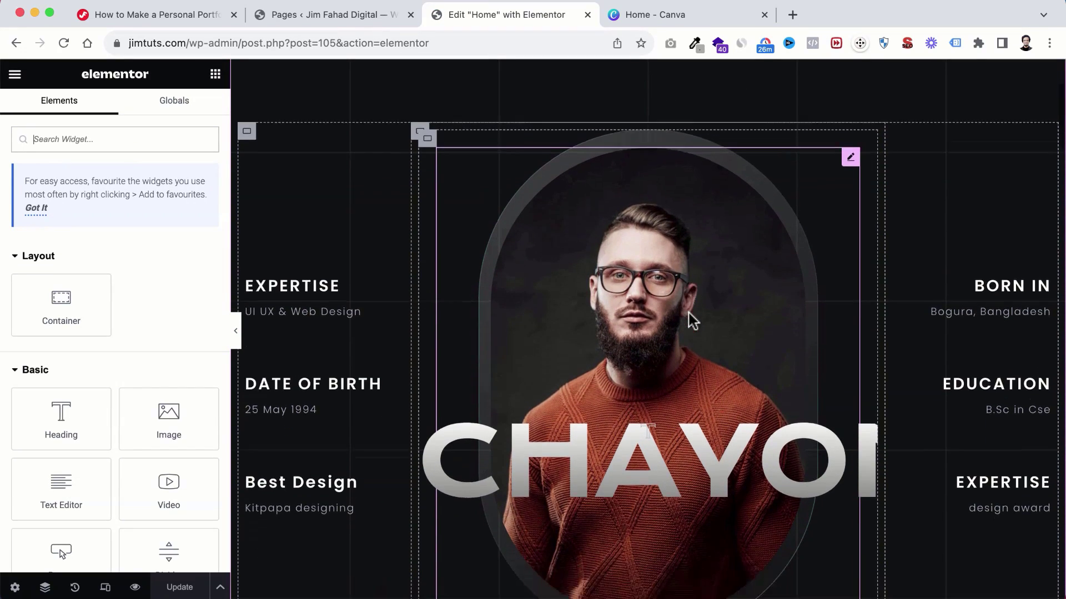
{"action": "scroll", "coordinate": [872, 270], "scroll_direction": "up", "scroll_amount": 1}
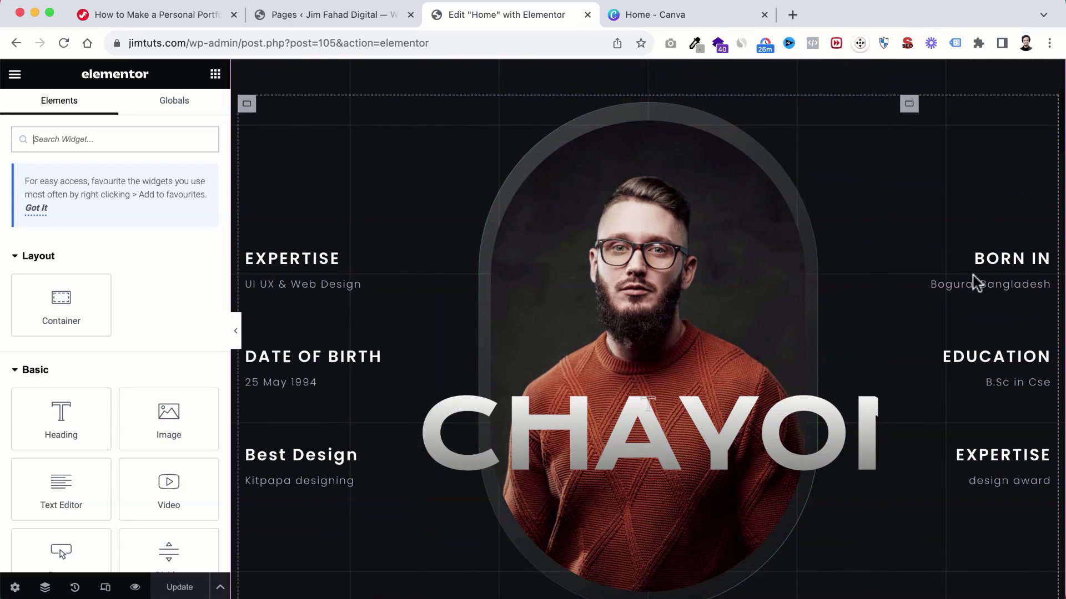
Step: Change the BORN IN description from Bogura, Bangladesh to California, US
{"action": "left_click", "coordinate": [995, 258]}
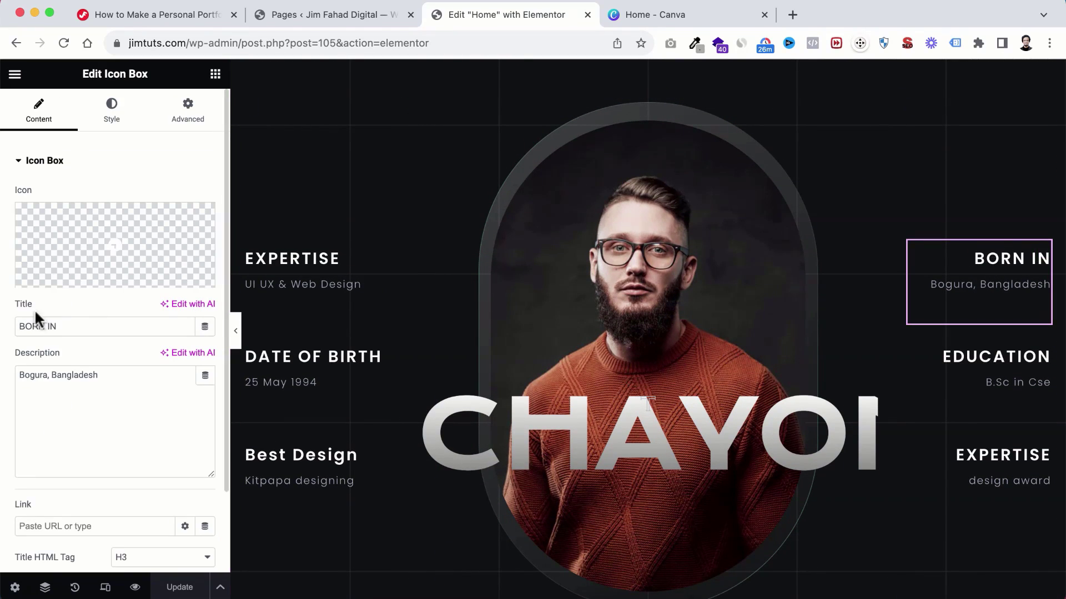
{"action": "left_click_drag", "start_coordinate": [70, 320], "coordinate": [3, 329]}
{"action": "left_click", "coordinate": [74, 400]}
{"action": "left_click_drag", "start_coordinate": [108, 371], "coordinate": [4, 375]}
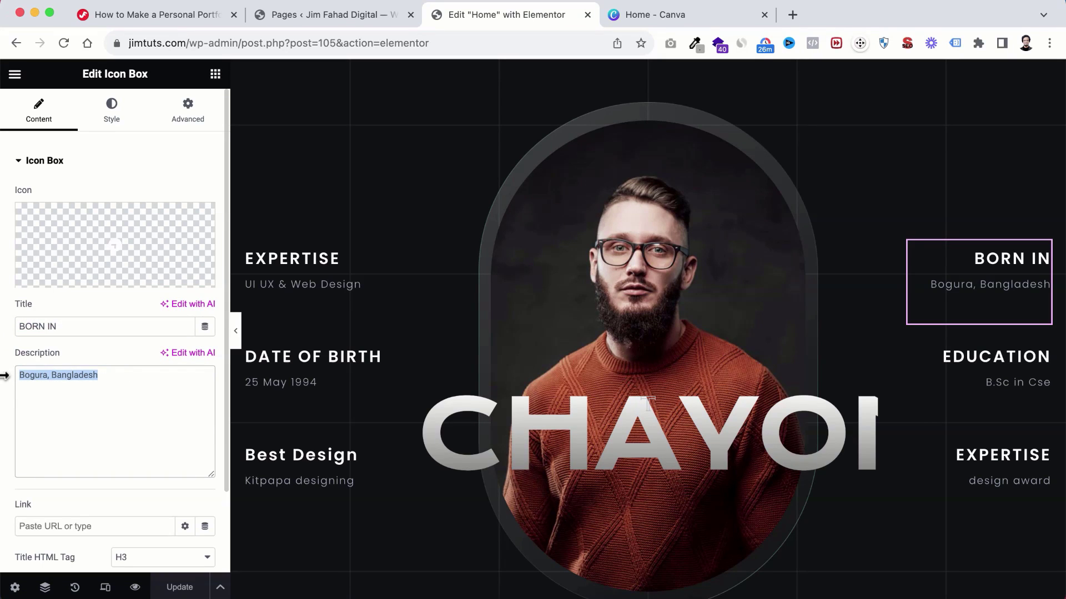
{"action": "type", "text": "Calif"}
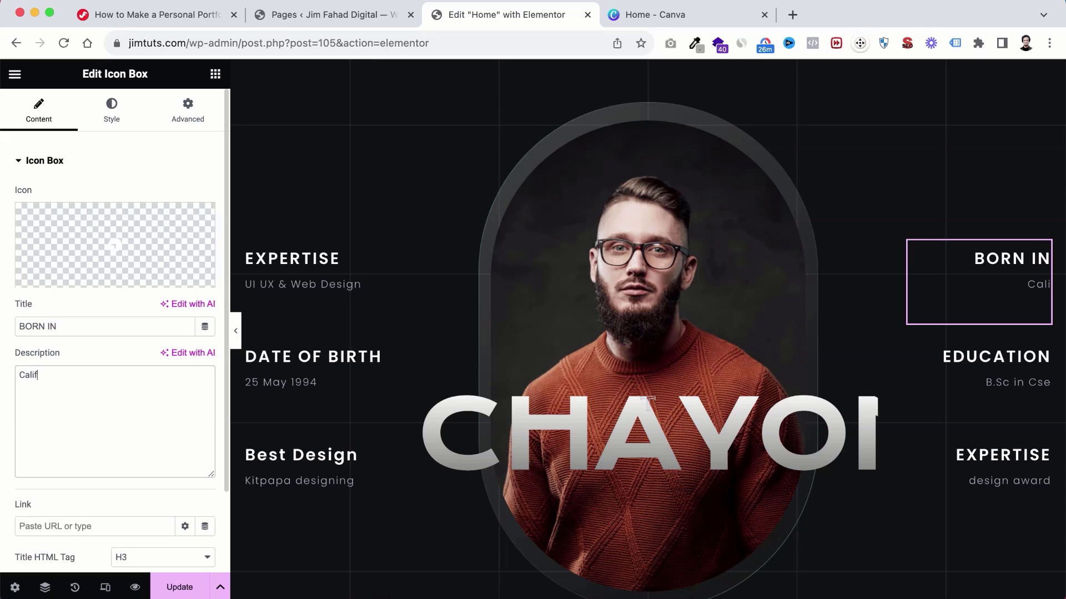
{"action": "type", "text": "ornia, US"}
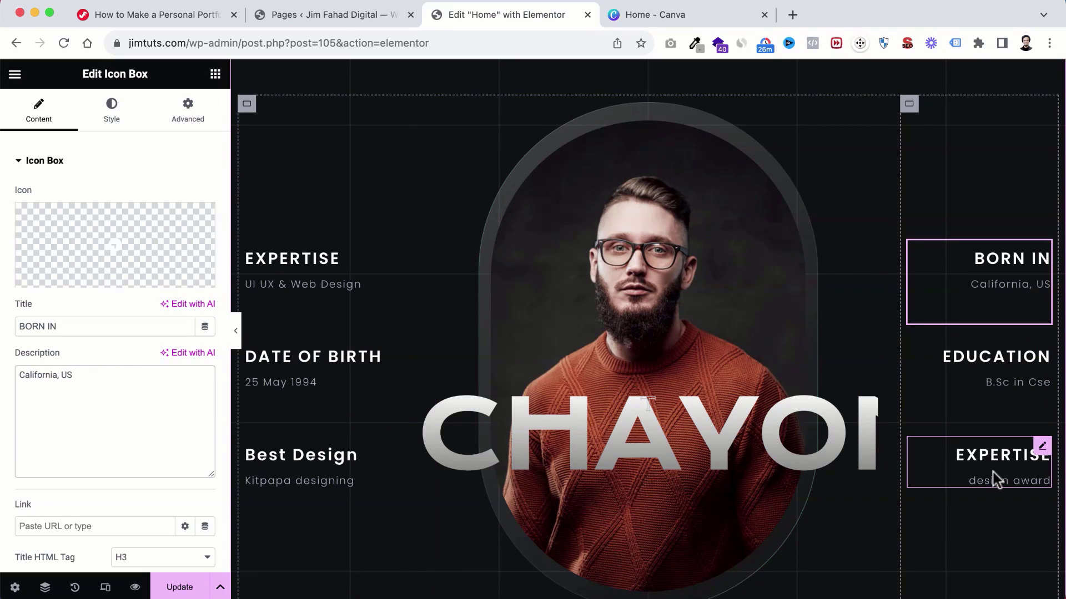
{"action": "scroll", "coordinate": [995, 476], "scroll_direction": "down", "scroll_amount": 2}
Step: Set the right EXPERTISE card's description to Web Design and recheck the BORN IN box
{"action": "left_click", "coordinate": [997, 444]}
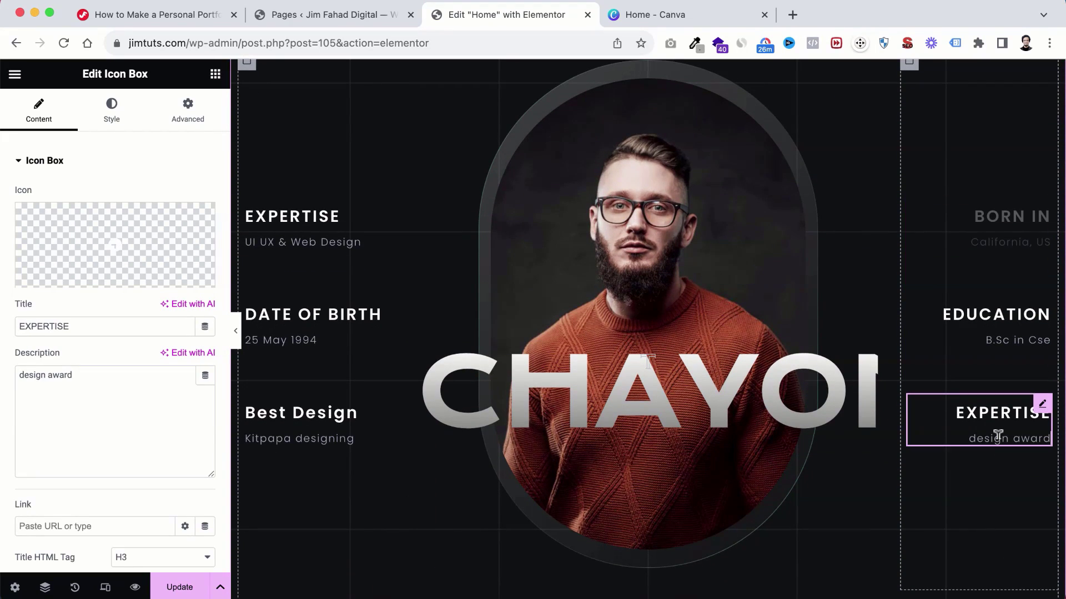
{"action": "triple_click", "coordinate": [143, 379]}
{"action": "type", "text": "Web"}
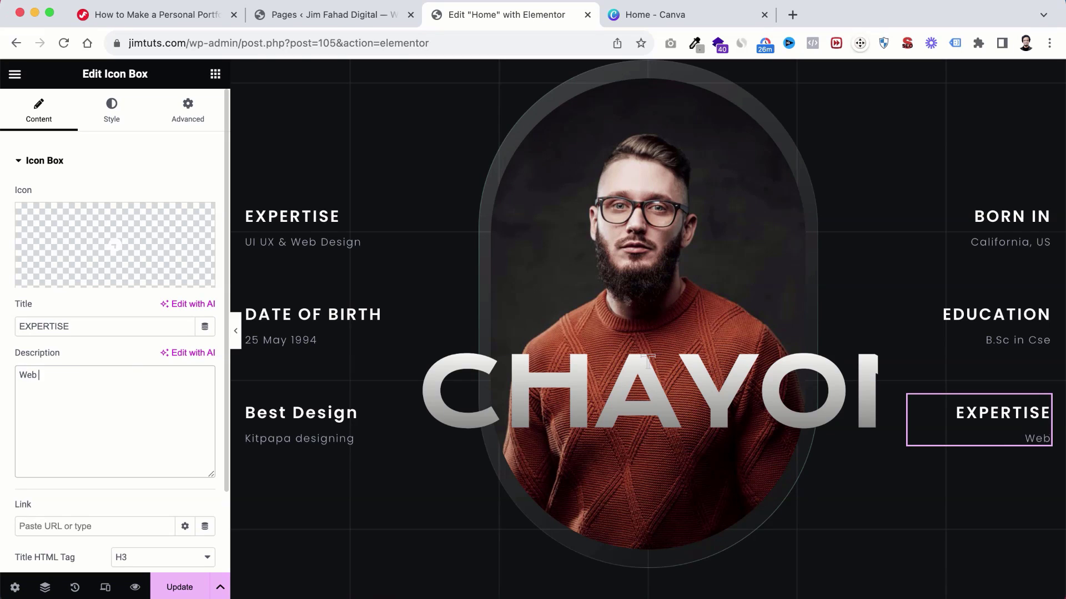
{"action": "type", "text": " Design"}
{"action": "scroll", "coordinate": [972, 317], "scroll_direction": "up", "scroll_amount": 1}
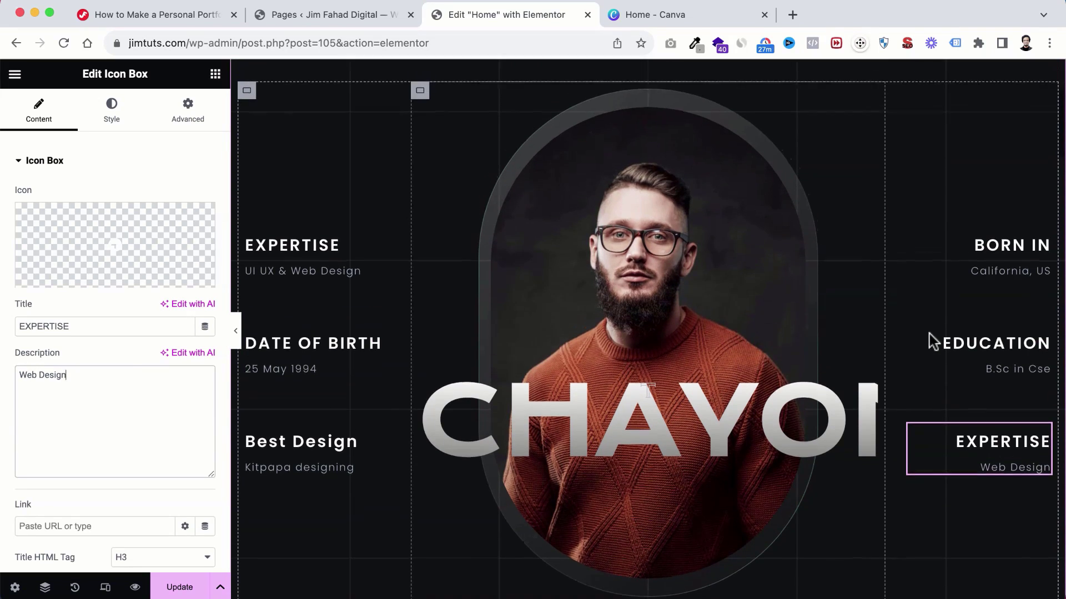
{"action": "left_click", "coordinate": [977, 278]}
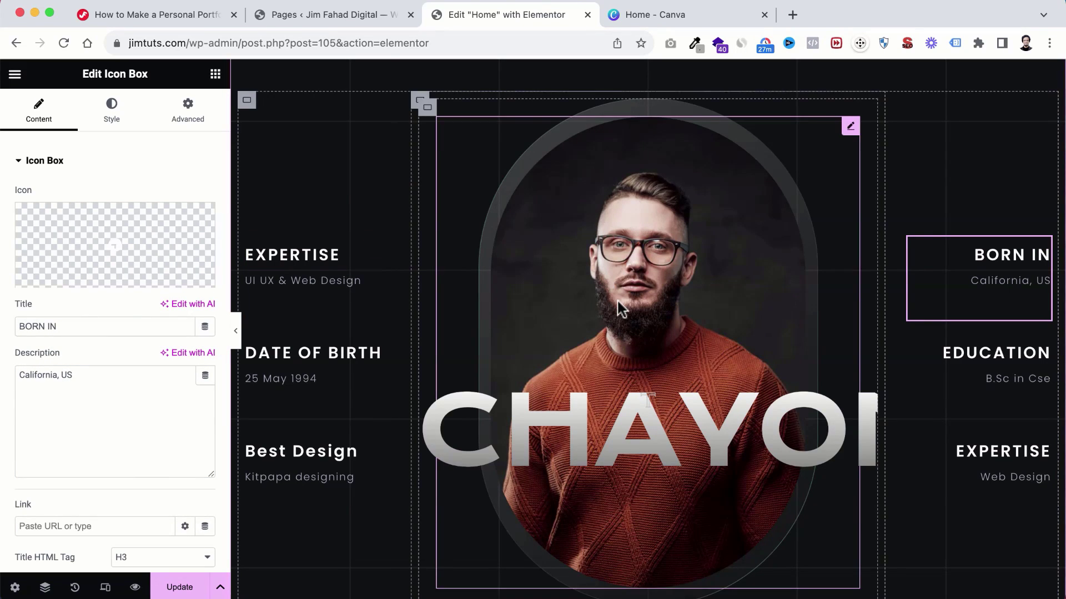
Step: Replace the big hero heading's title with the site owner's name
{"action": "scroll", "coordinate": [618, 304], "scroll_direction": "down", "scroll_amount": 2}
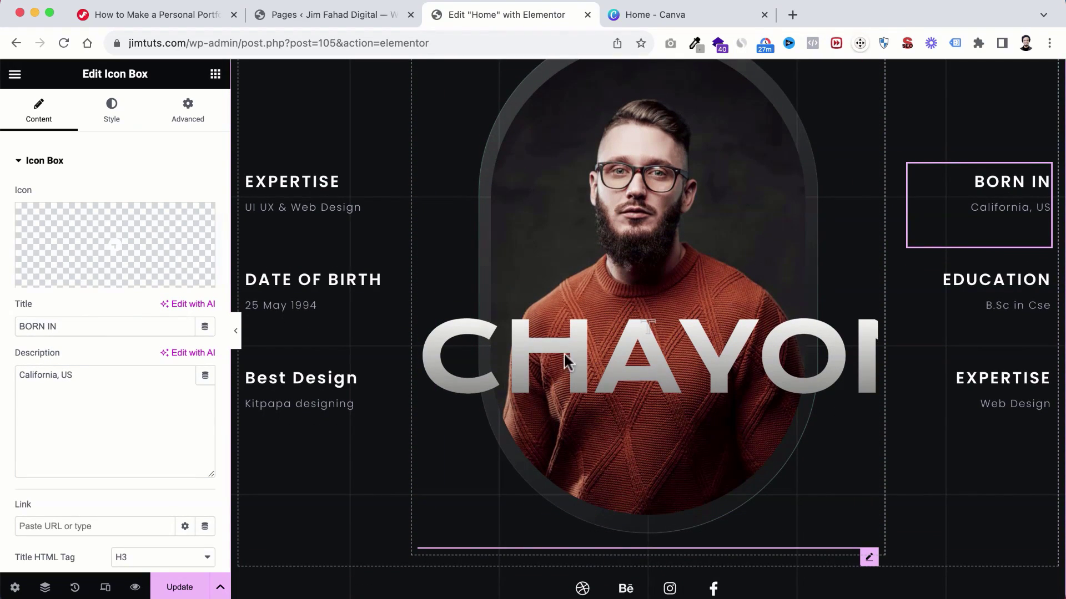
{"action": "left_click", "coordinate": [546, 350]}
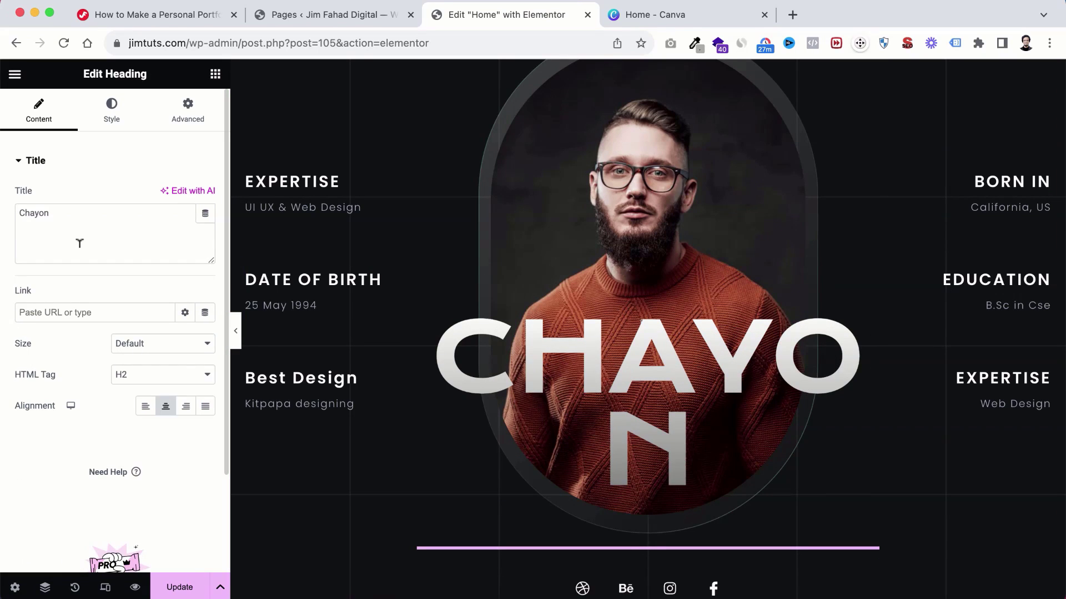
{"action": "left_click", "coordinate": [63, 210]}
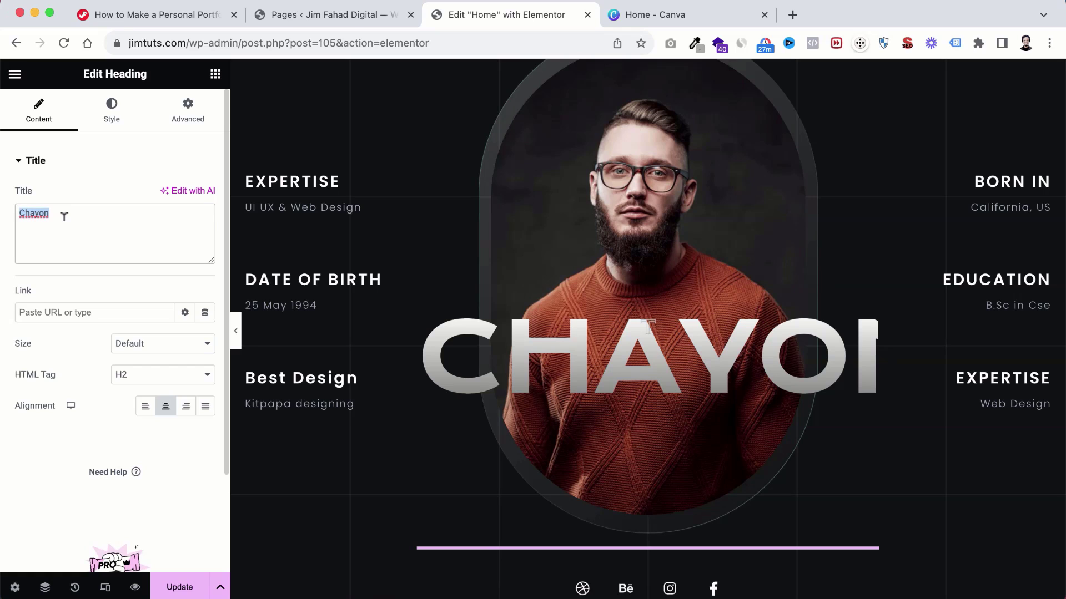
{"action": "type", "text": "Fahad"}
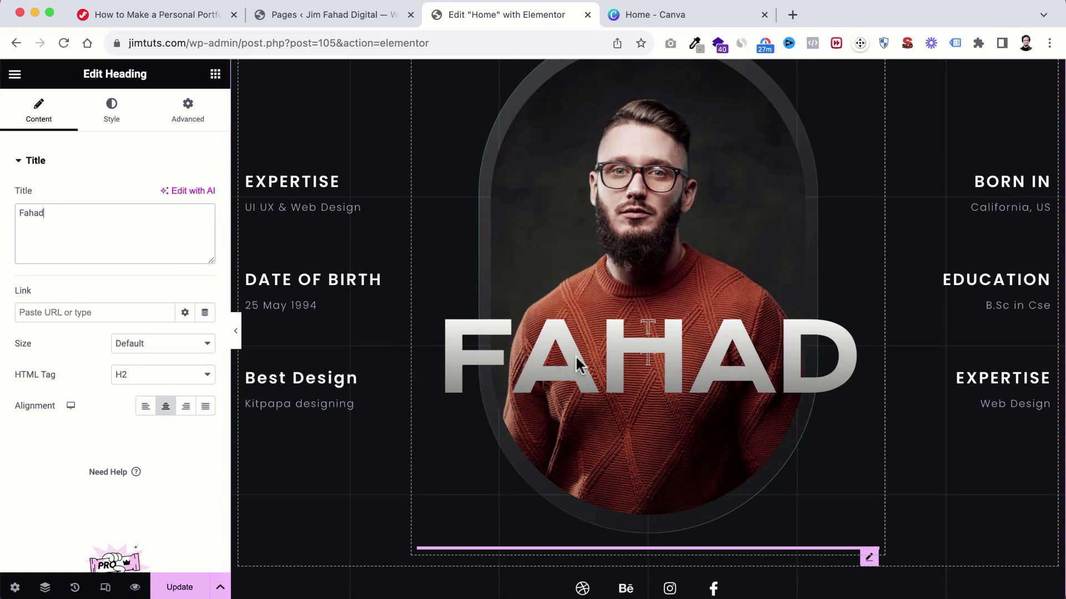
{"action": "scroll", "coordinate": [669, 361], "scroll_direction": "up", "scroll_amount": 2}
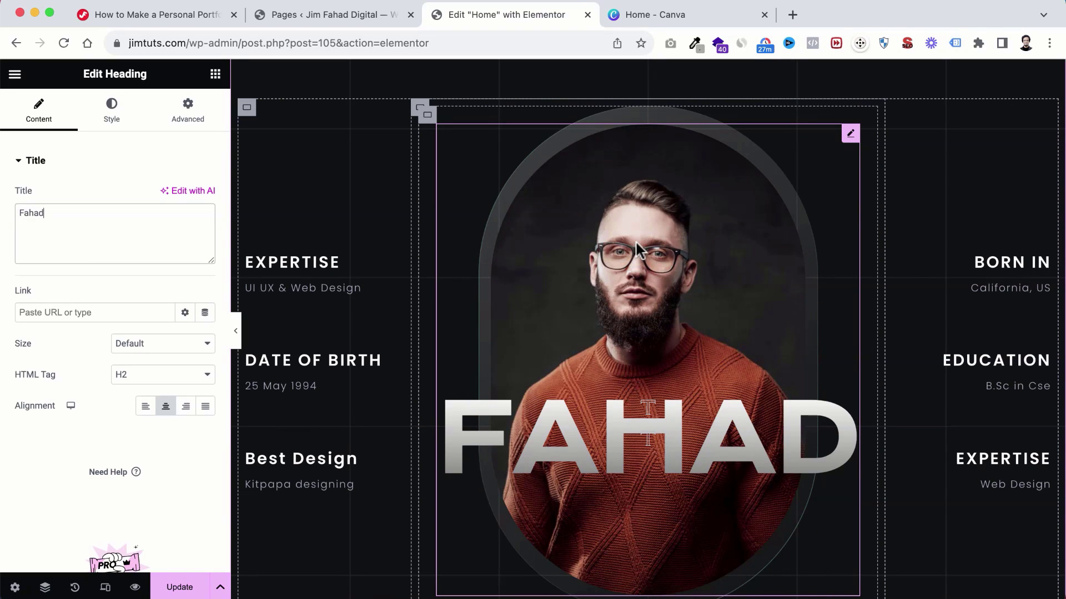
Step: Upload the close-up portrait from the IMG folder into Insert Media and select it as the hero image
{"action": "left_click", "coordinate": [640, 204]}
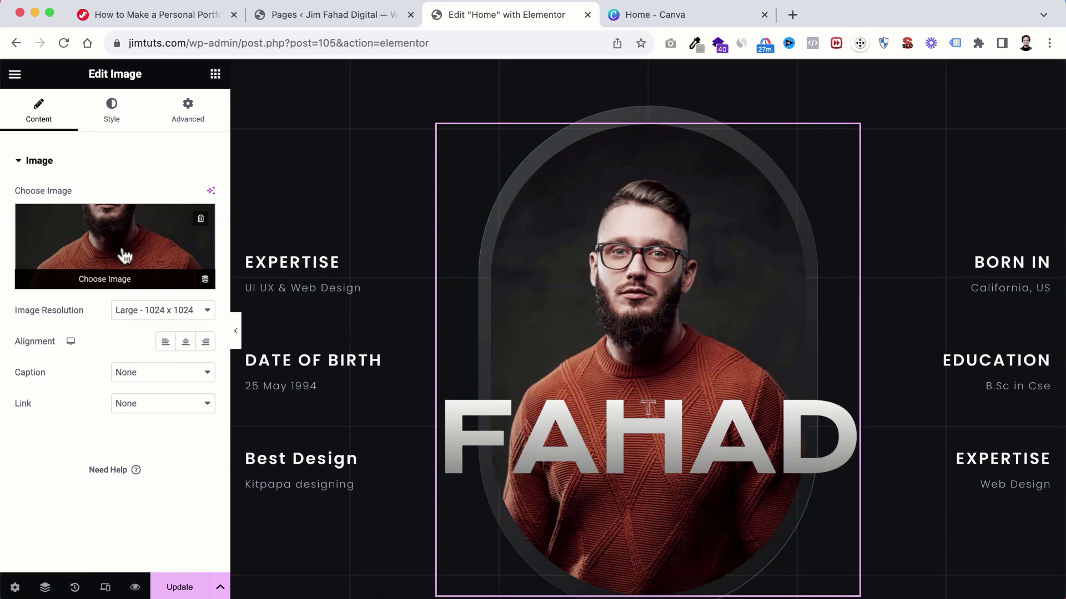
{"action": "left_click", "coordinate": [105, 244]}
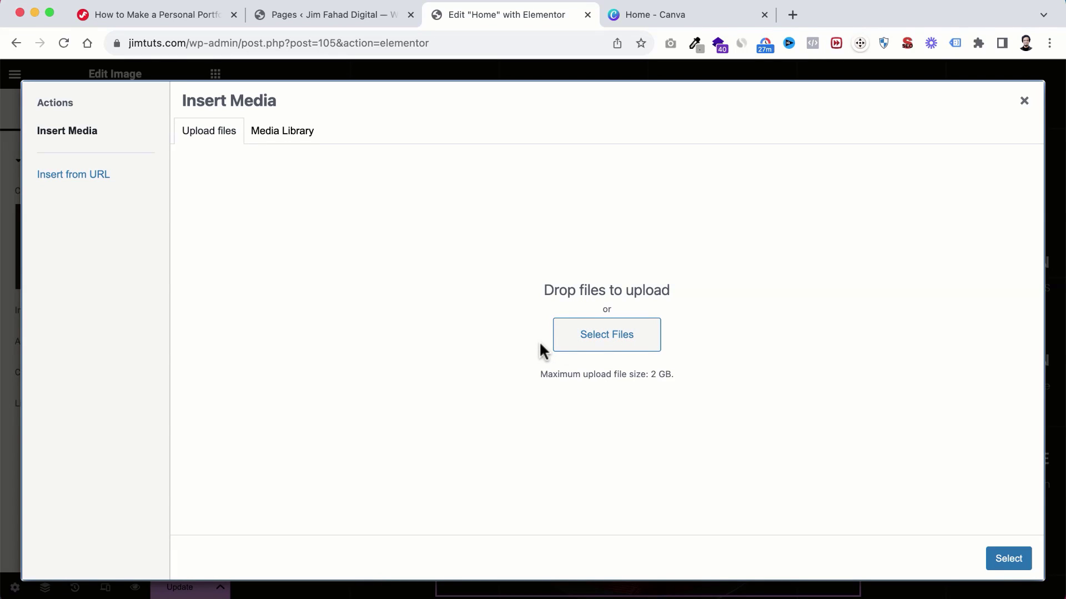
{"action": "left_click", "coordinate": [371, 597]}
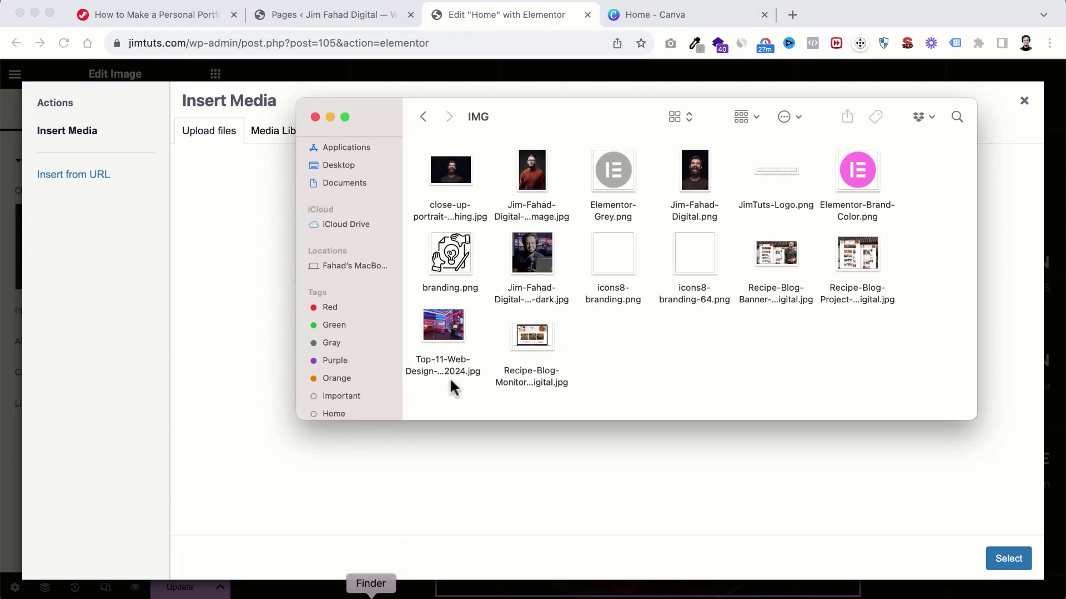
{"action": "left_click_drag", "start_coordinate": [527, 116], "coordinate": [595, 241]}
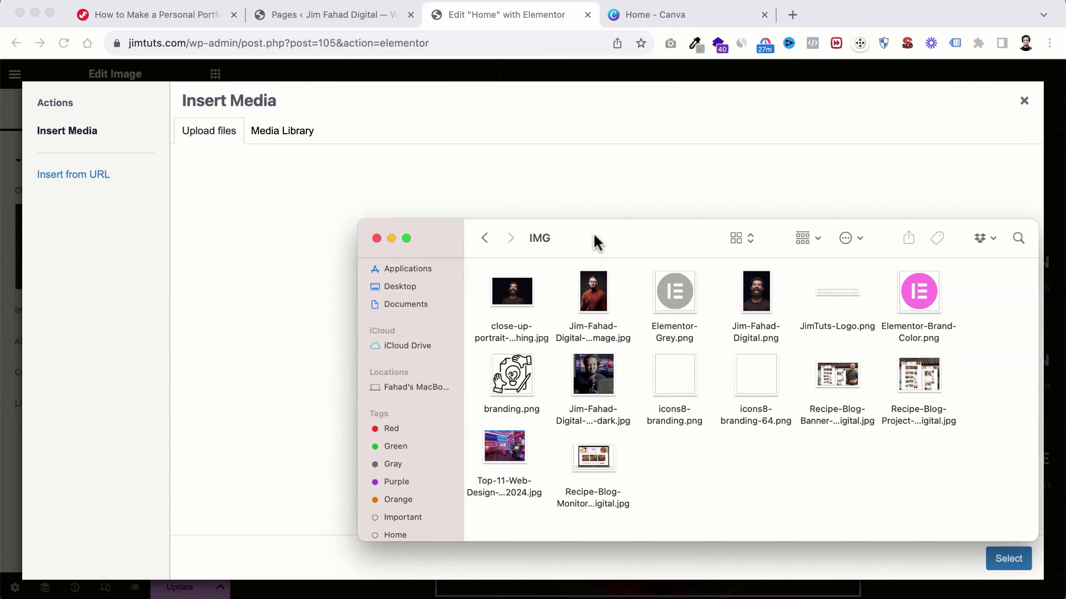
{"action": "left_click", "coordinate": [515, 299]}
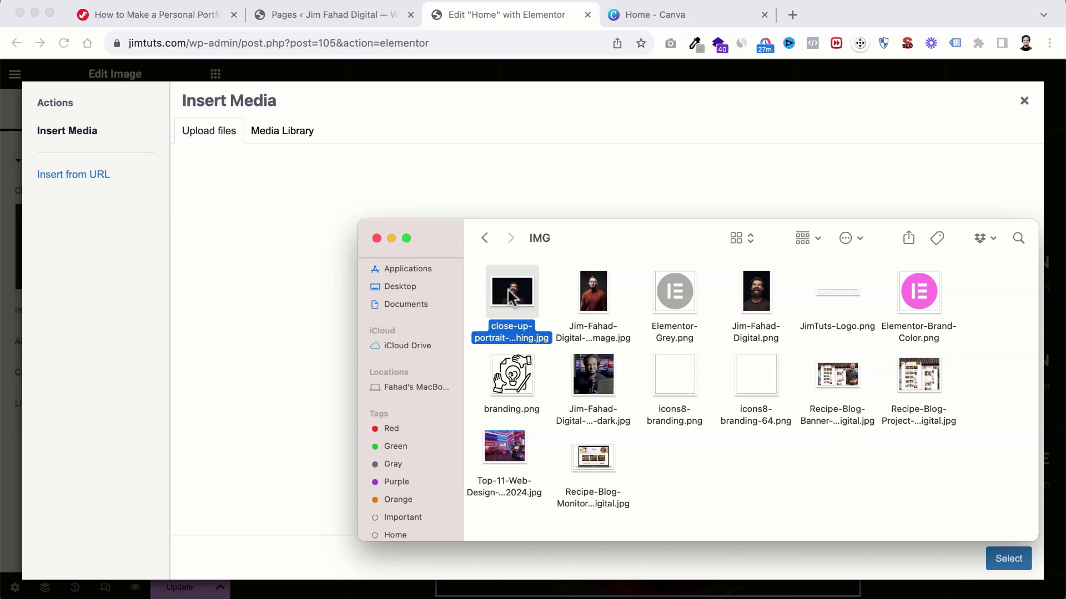
{"action": "left_click_drag", "start_coordinate": [510, 297], "coordinate": [261, 309]}
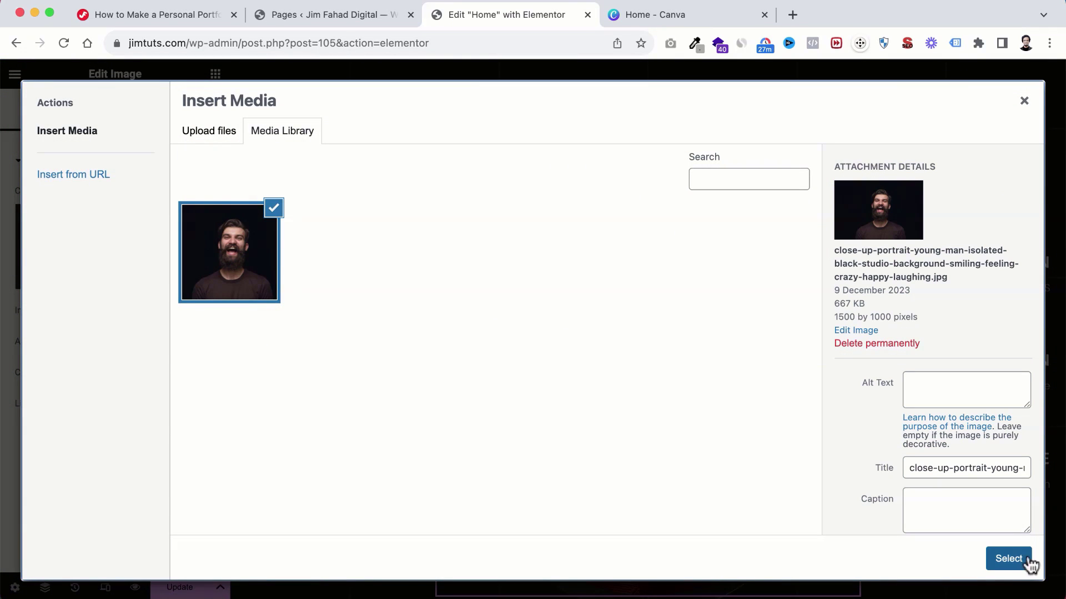
{"action": "left_click", "coordinate": [1021, 561]}
{"action": "scroll", "coordinate": [804, 356], "scroll_direction": "up", "scroll_amount": 5}
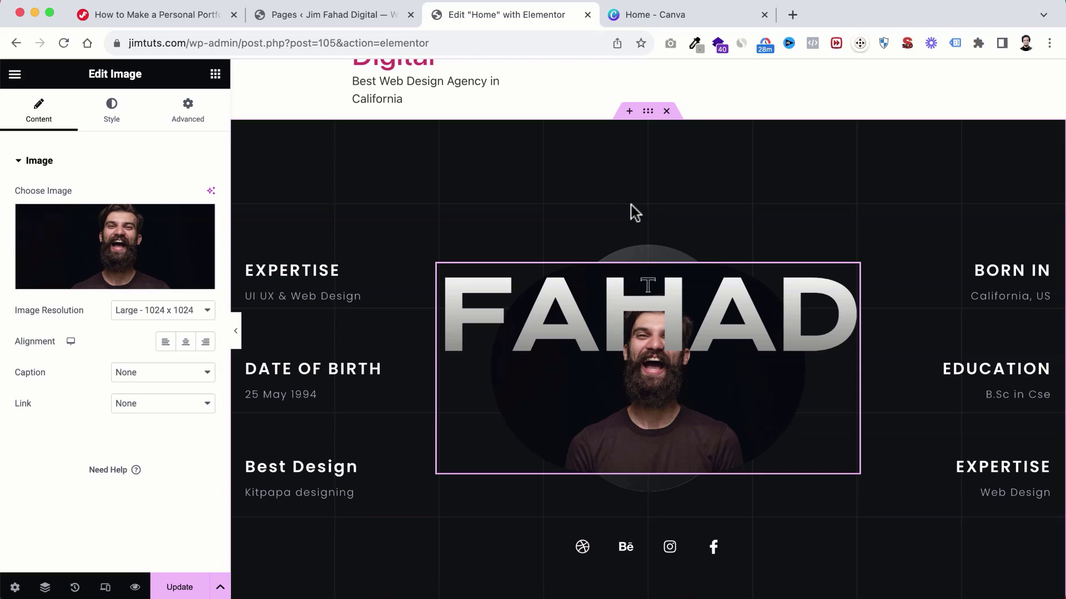
Step: Create a new Canva design with a custom size of 683 × 1024 px
{"action": "left_click", "coordinate": [681, 17]}
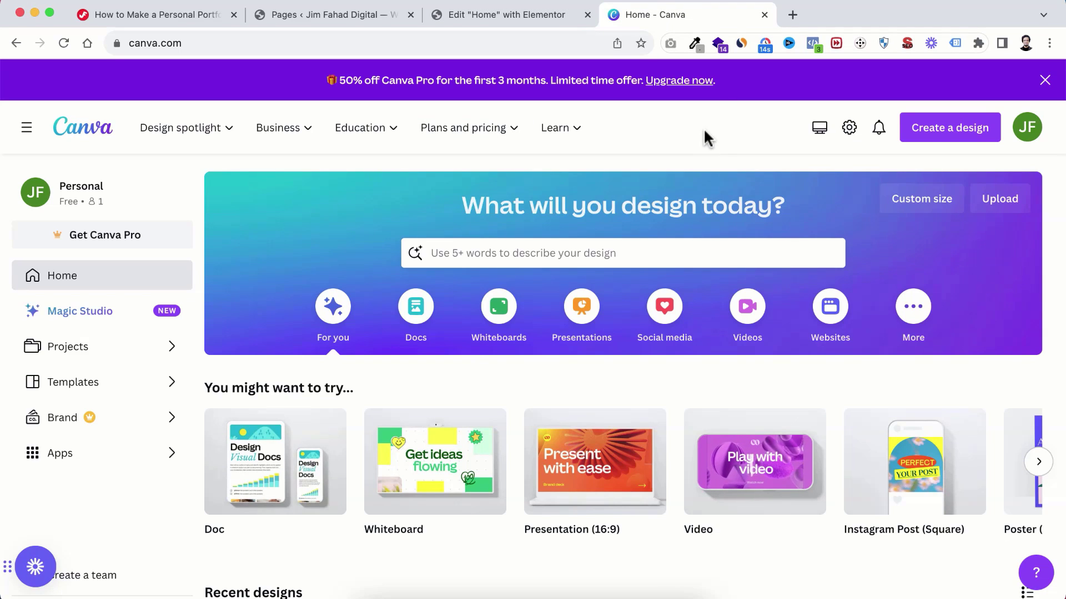
{"action": "left_click", "coordinate": [951, 134]}
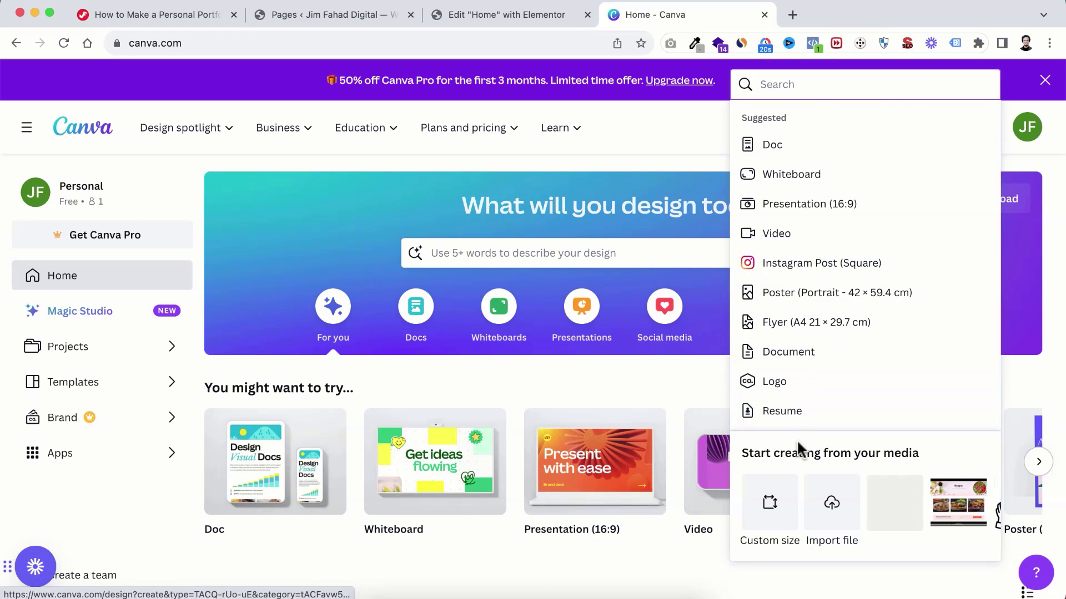
{"action": "left_click", "coordinate": [772, 505]}
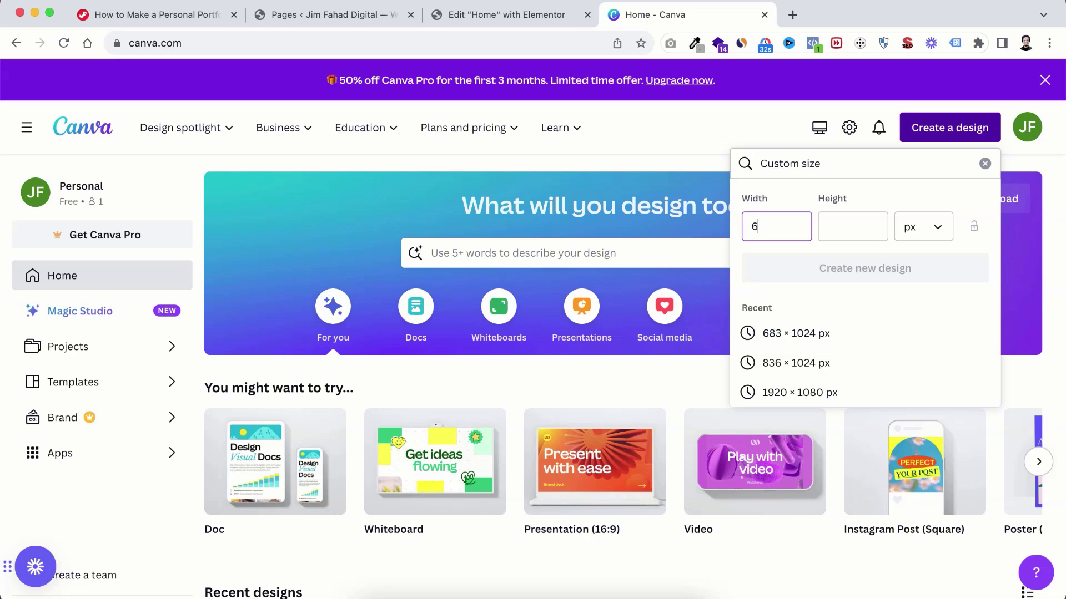
{"action": "left_click", "coordinate": [847, 223]}
{"action": "type", "text": "1024"}
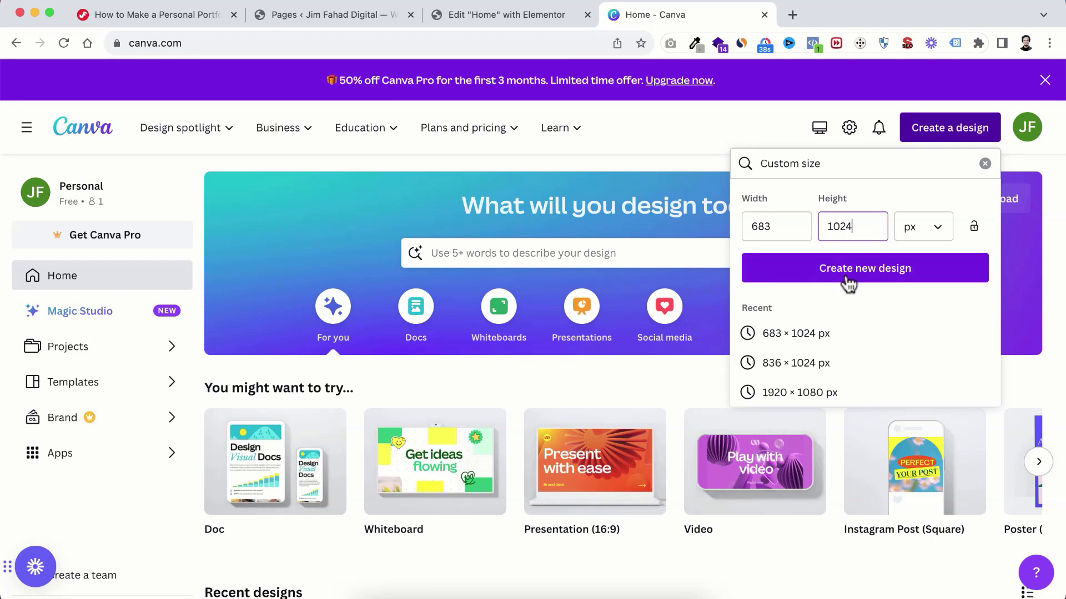
{"action": "left_click", "coordinate": [858, 269]}
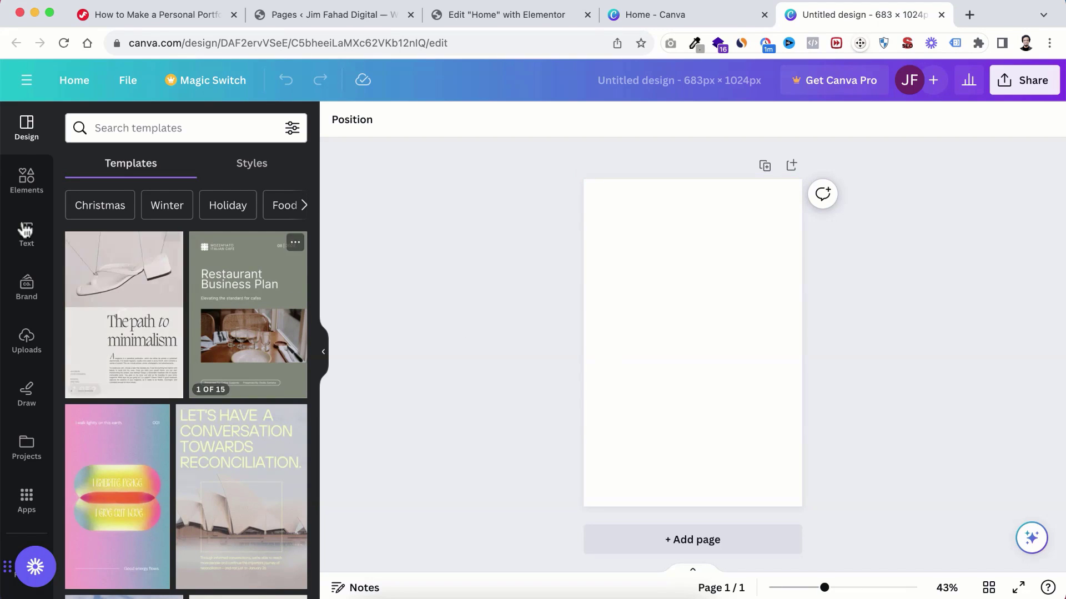
Step: Upload the laughing close-up portrait from the IMG folder into Canva's Uploads
{"action": "left_click", "coordinate": [26, 341]}
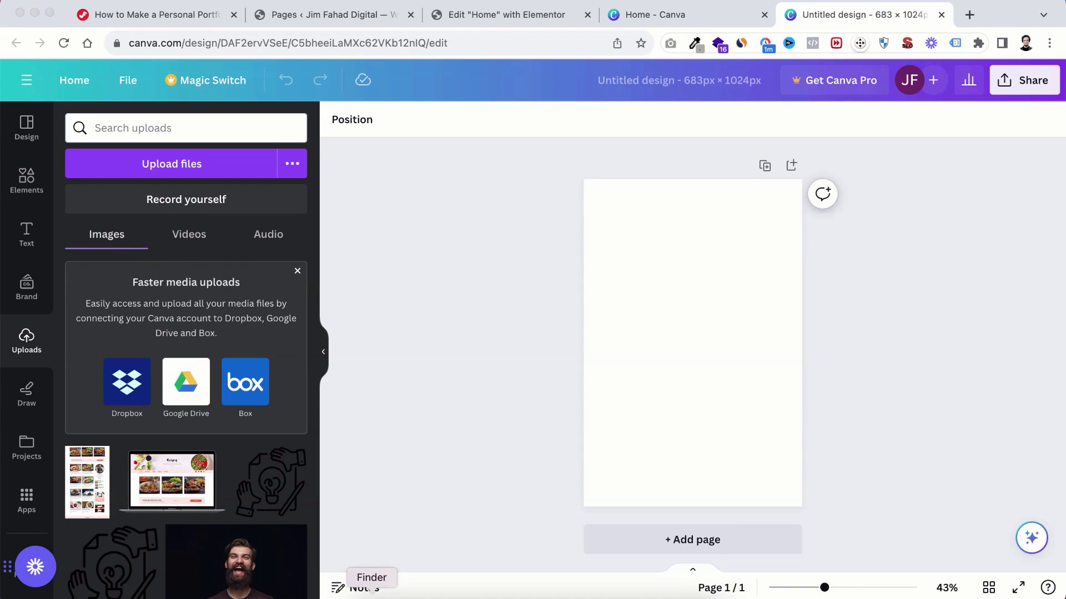
{"action": "left_click", "coordinate": [370, 590]}
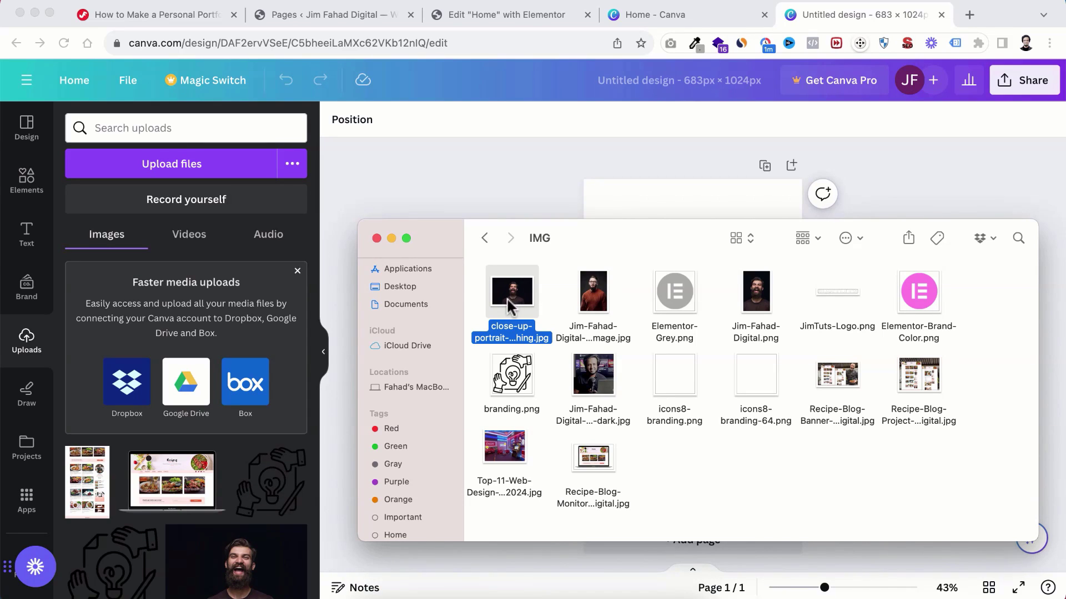
{"action": "left_click_drag", "start_coordinate": [511, 297], "coordinate": [157, 317]}
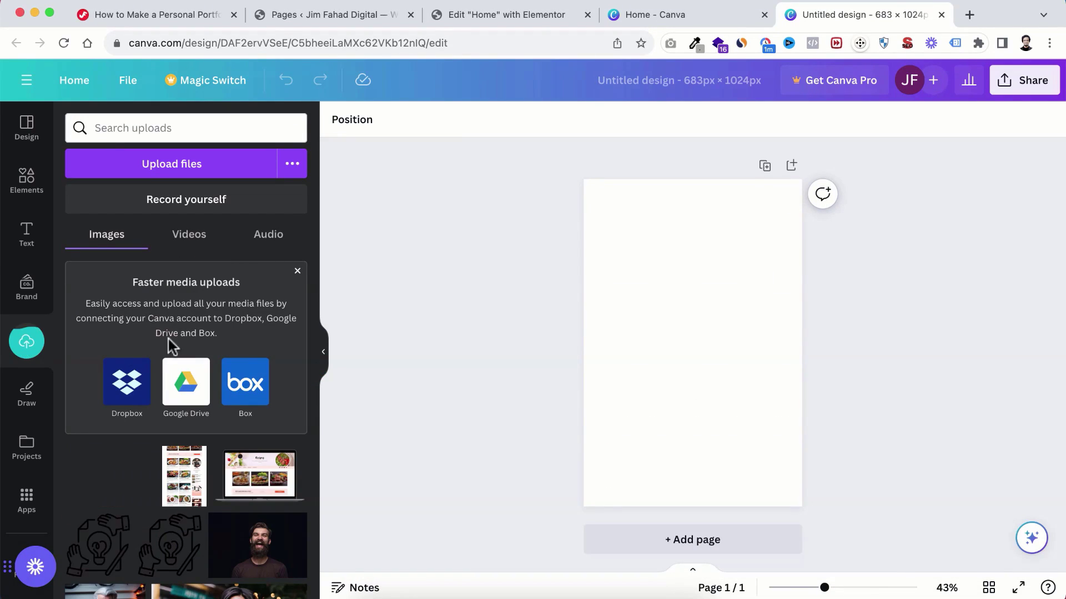
{"action": "scroll", "coordinate": [121, 469], "scroll_direction": "down", "scroll_amount": 1}
{"action": "scroll", "coordinate": [128, 476], "scroll_direction": "up", "scroll_amount": 1}
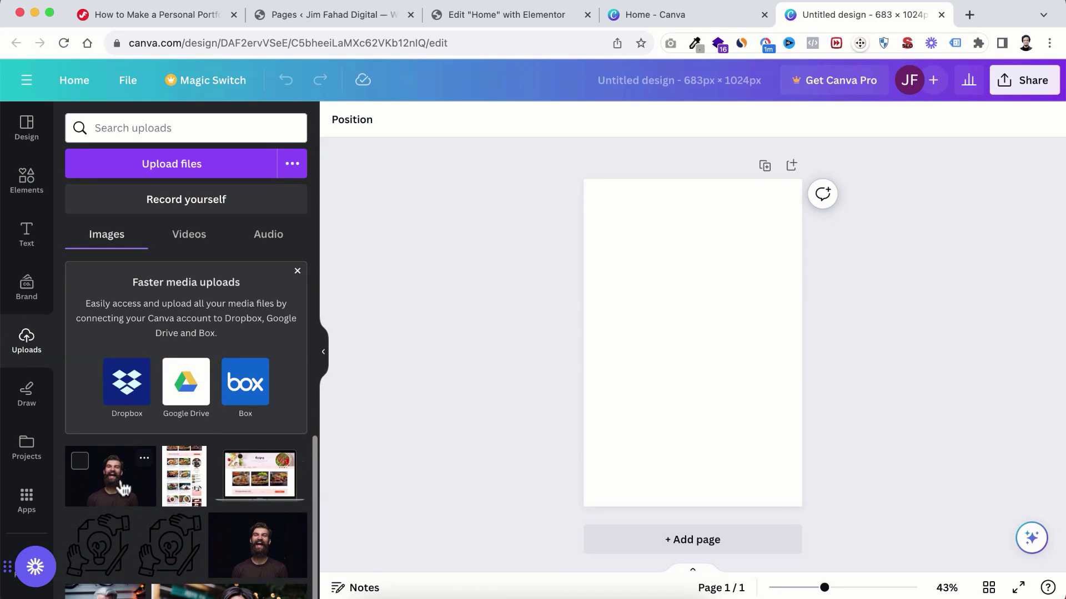
Step: Place the portrait on the page and enlarge it to fill the whole 683 × 1024 page, centred
{"action": "left_click", "coordinate": [116, 487]}
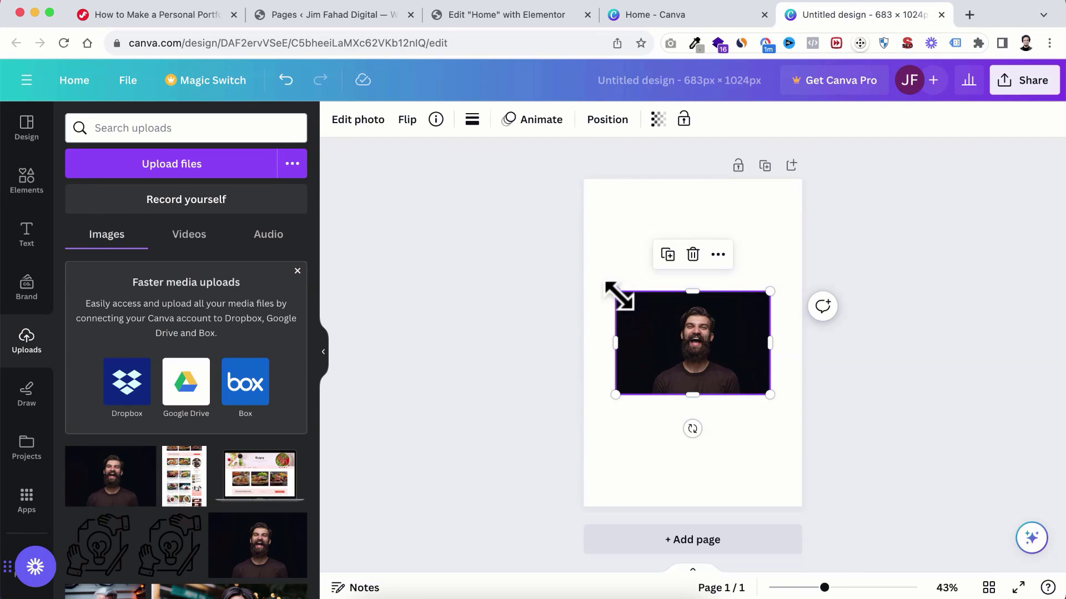
{"action": "left_click_drag", "start_coordinate": [615, 290], "coordinate": [588, 259]}
{"action": "left_click_drag", "start_coordinate": [766, 392], "coordinate": [886, 571]}
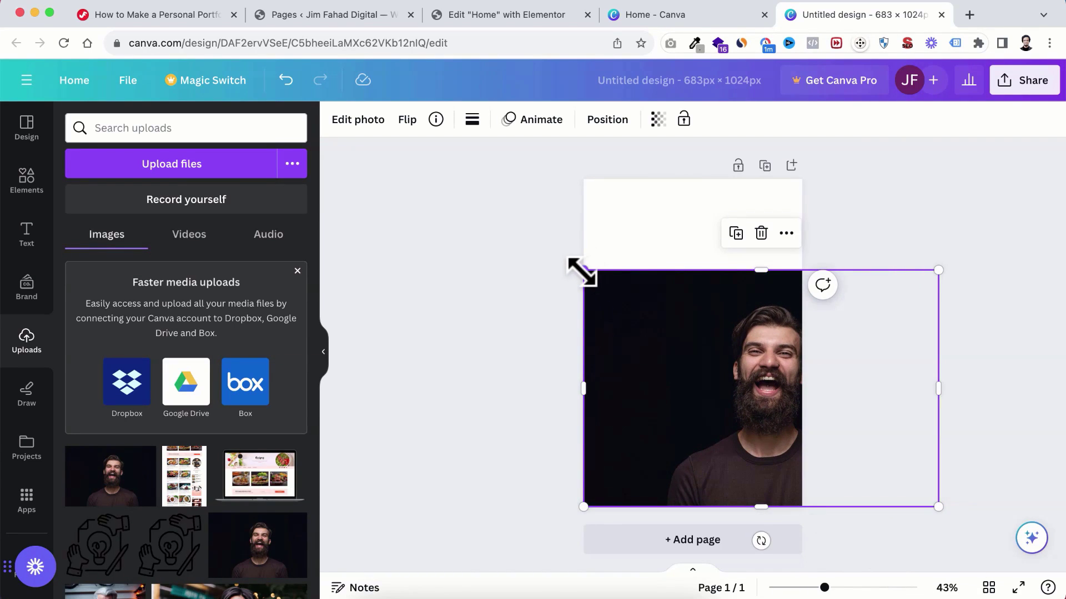
{"action": "left_click_drag", "start_coordinate": [581, 272], "coordinate": [471, 146]}
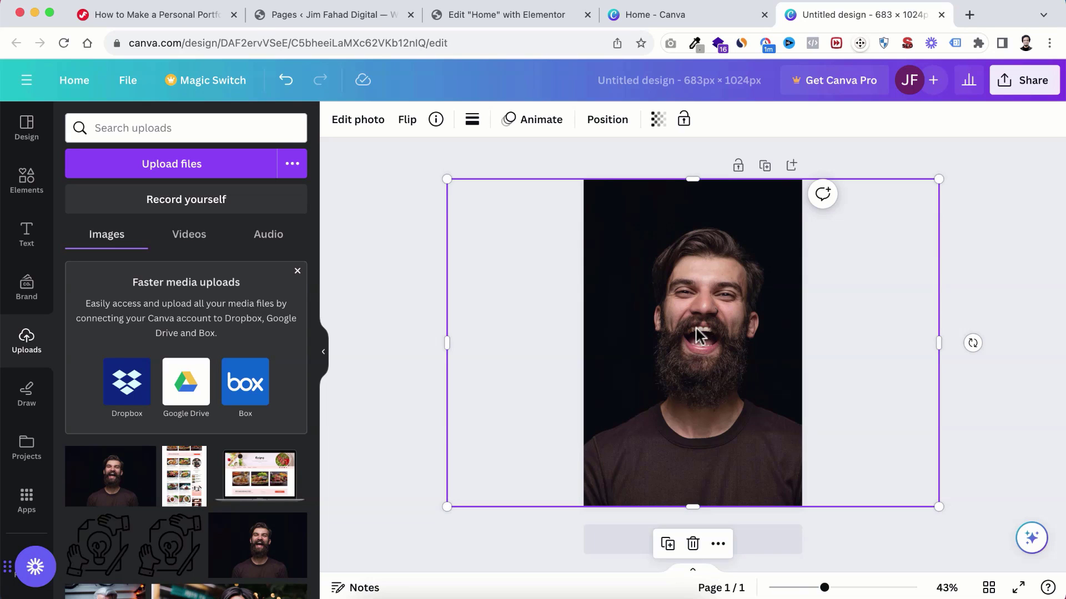
{"action": "mouse_move", "coordinate": [704, 329]}
{"action": "left_mouse_down"}
{"action": "mouse_move", "coordinate": [696, 332]}
{"action": "mouse_move", "coordinate": [705, 321]}
{"action": "left_mouse_up"}
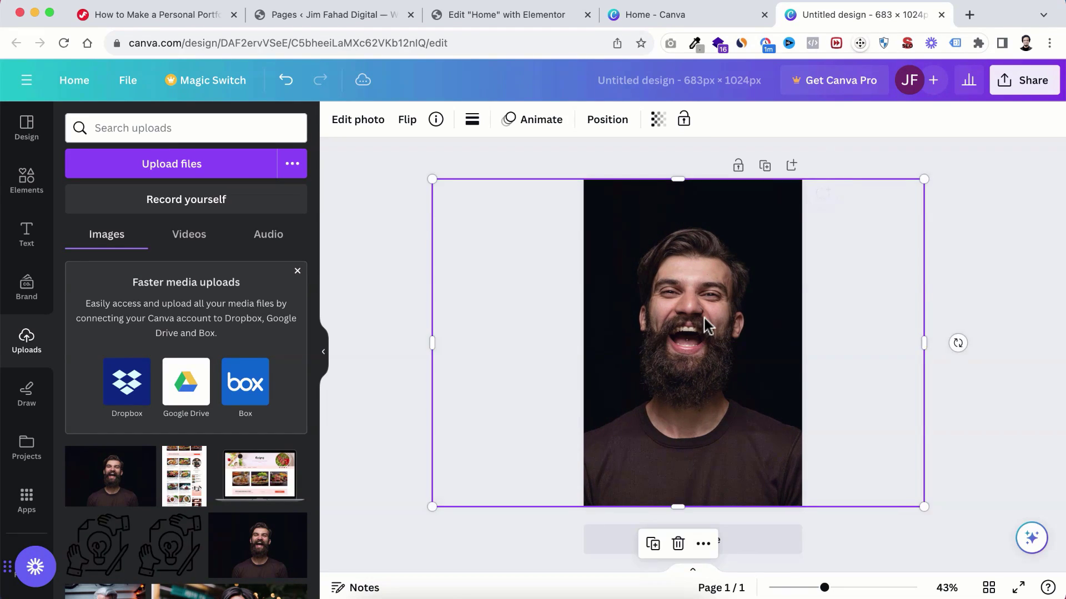
Step: Rename the Canva design to Jim-Fahad-Digital-Portfolio-Image
{"action": "left_click", "coordinate": [966, 232]}
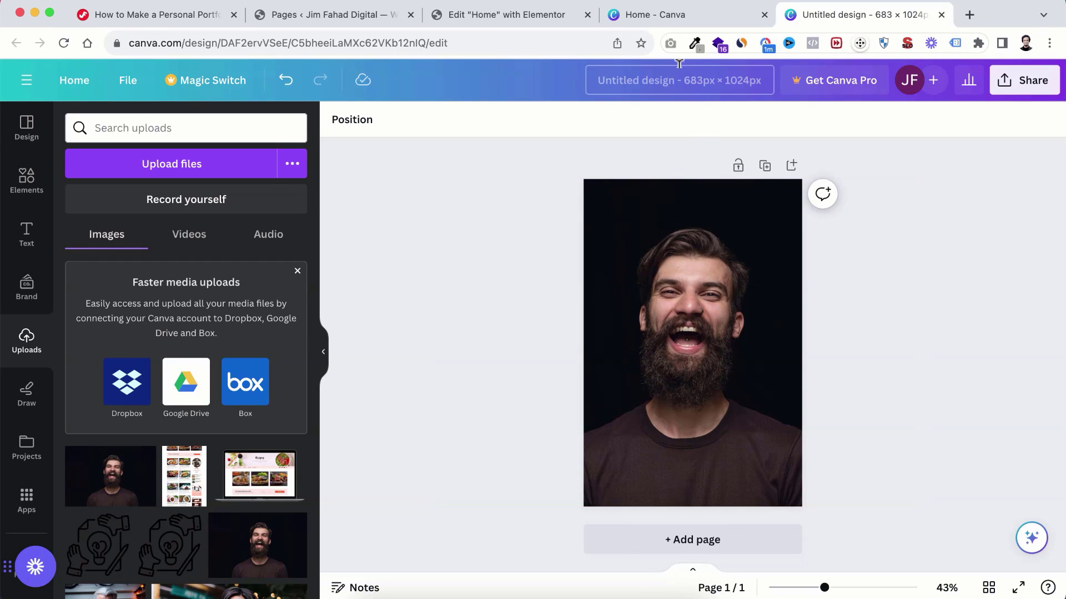
{"action": "left_click", "coordinate": [680, 84]}
{"action": "type", "text": "J"}
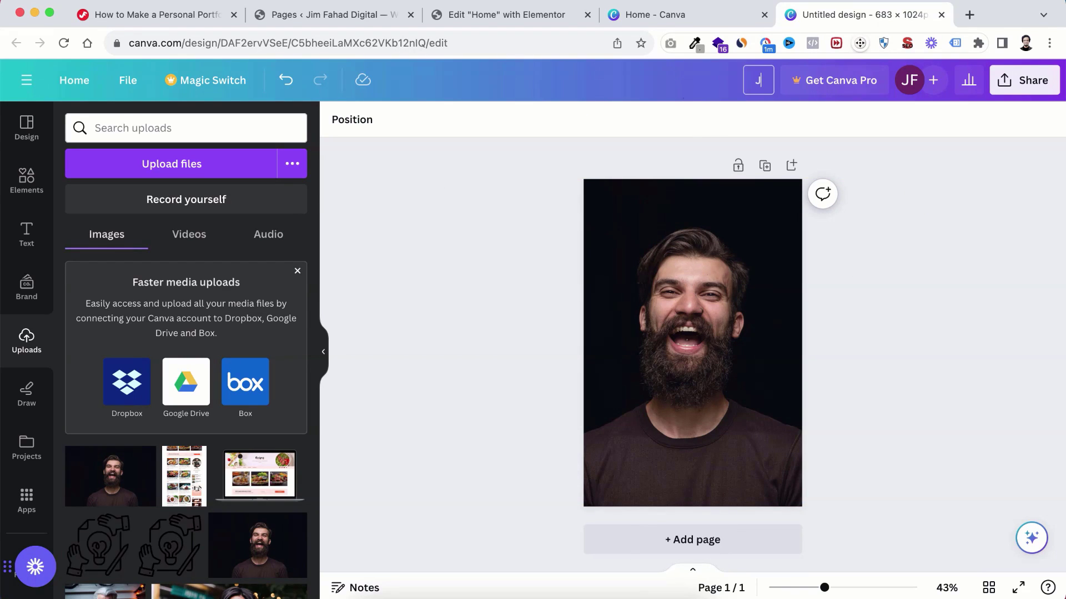
{"action": "type", "text": "im-Fahad-Digi"}
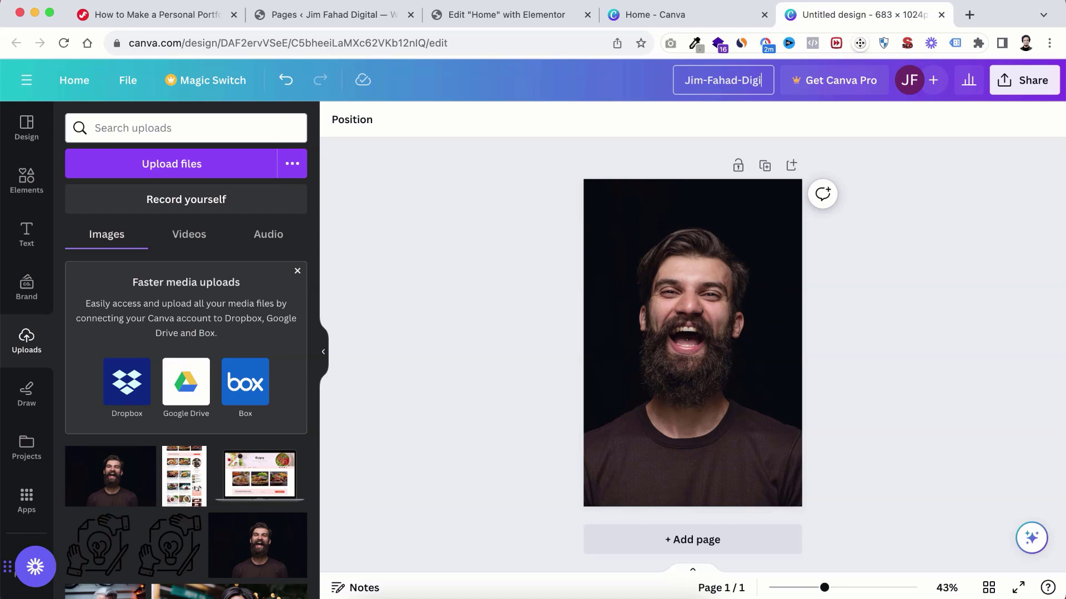
{"action": "type", "text": "tal-Portfo"}
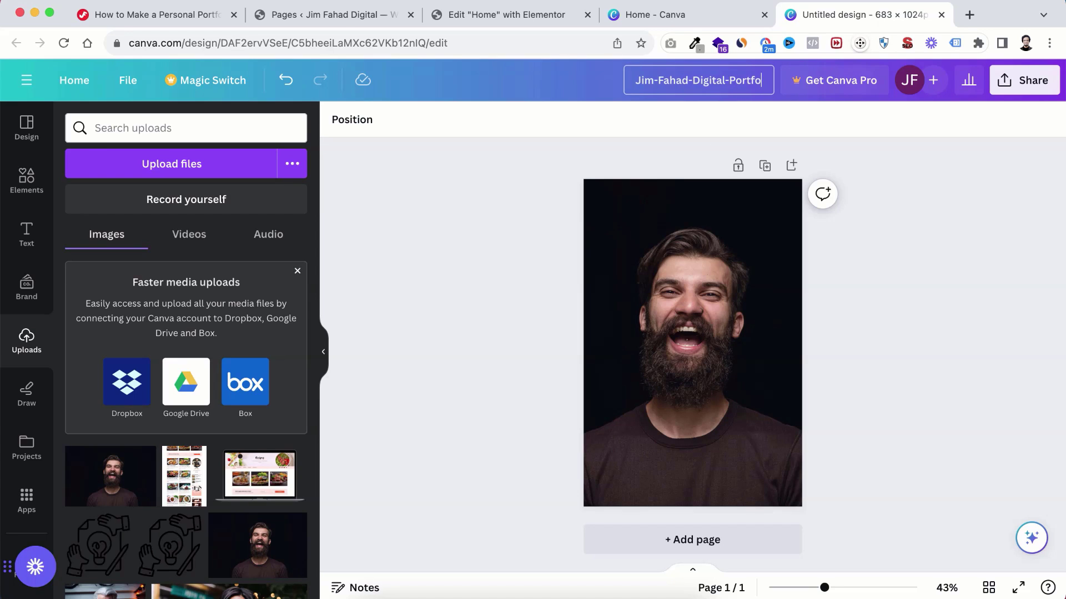
{"action": "type", "text": "lio-Image"}
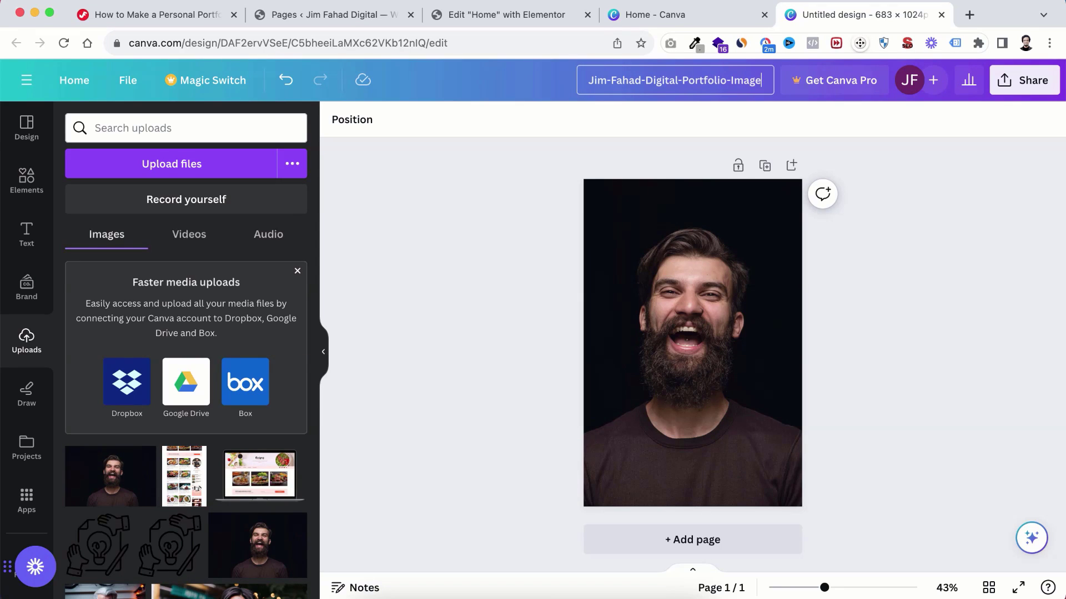
Step: Download the design as a PNG, remembering the download settings
{"action": "left_click", "coordinate": [1015, 89]}
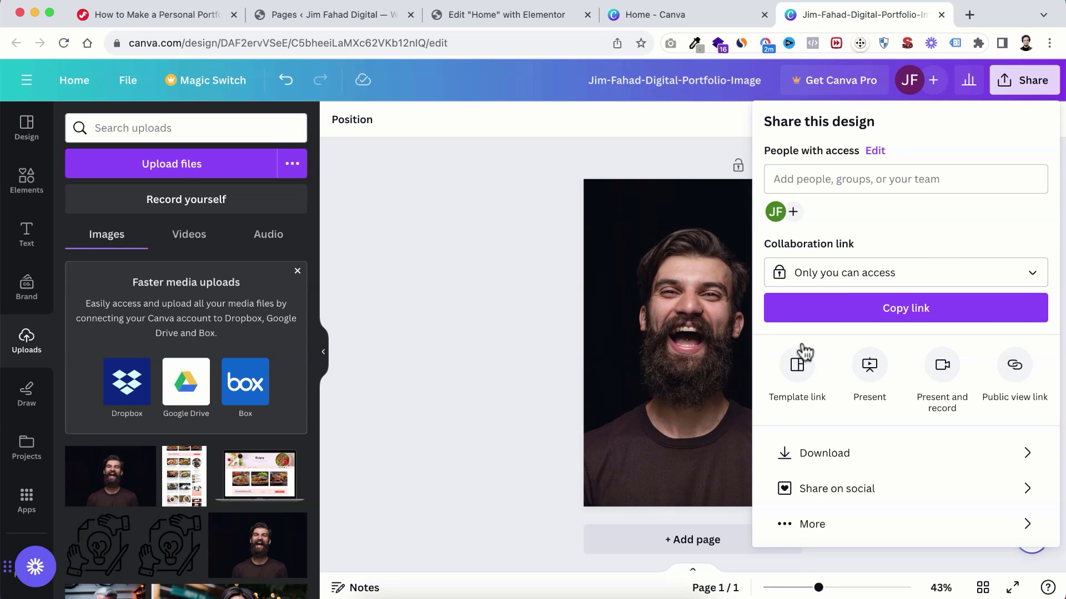
{"action": "left_click", "coordinate": [833, 456]}
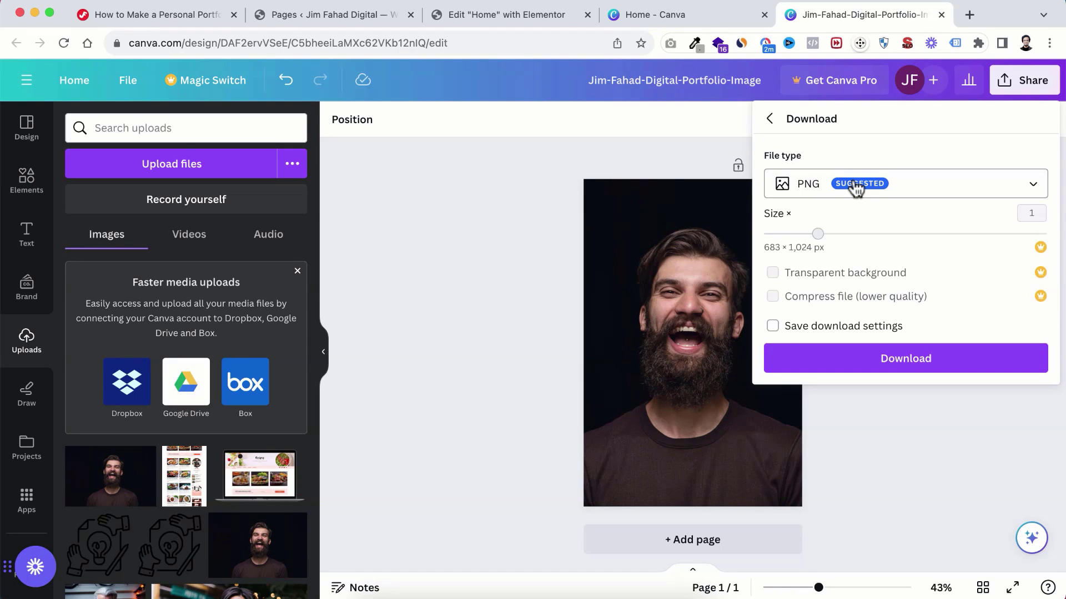
{"action": "left_click", "coordinate": [774, 326]}
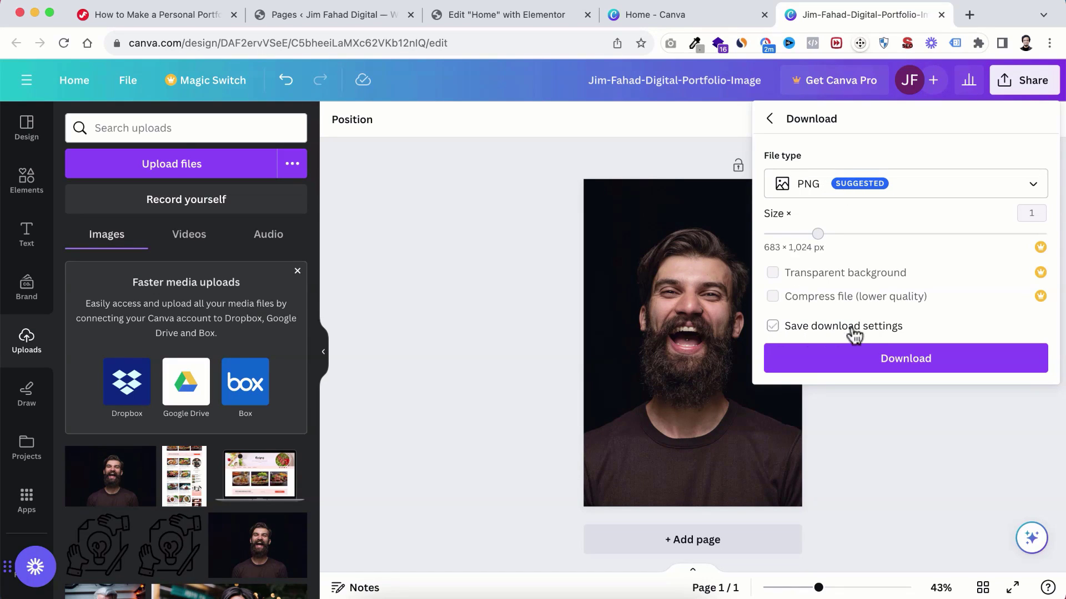
{"action": "left_click", "coordinate": [871, 362]}
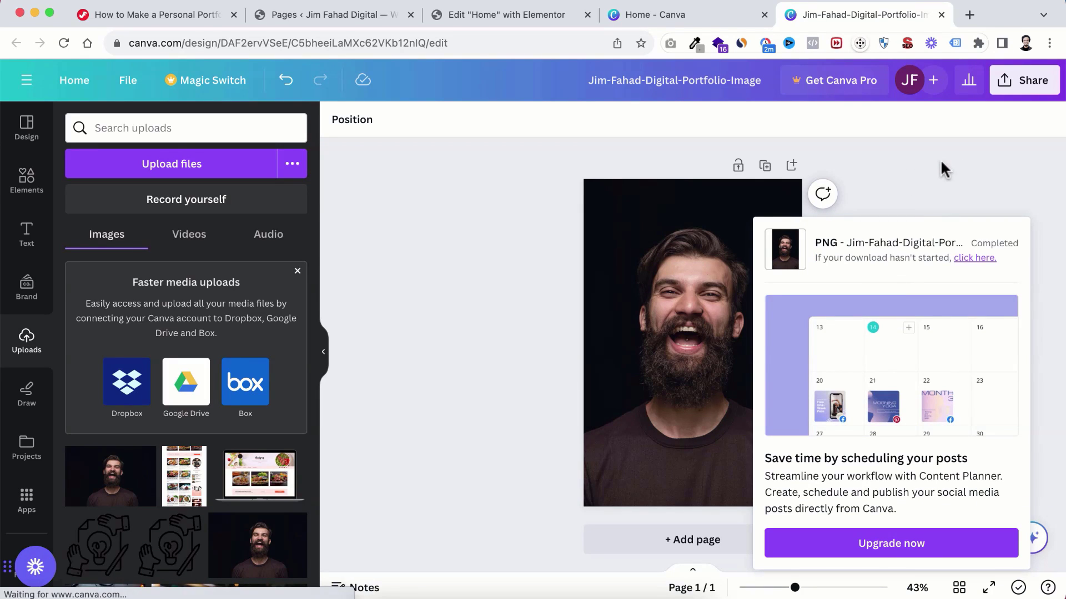
{"action": "left_click", "coordinate": [978, 43]}
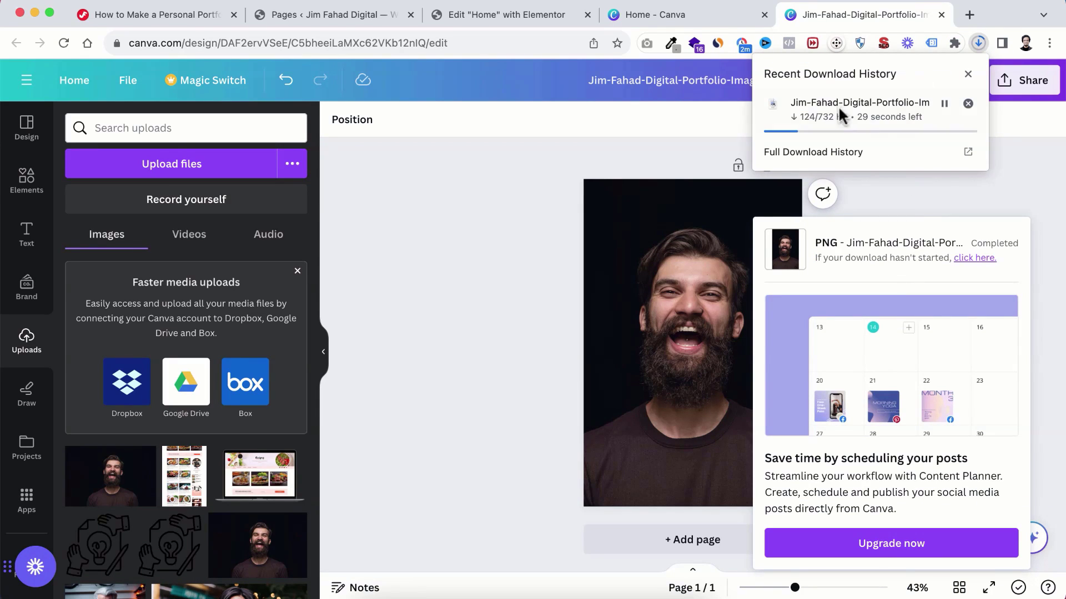
{"action": "left_click", "coordinate": [917, 189]}
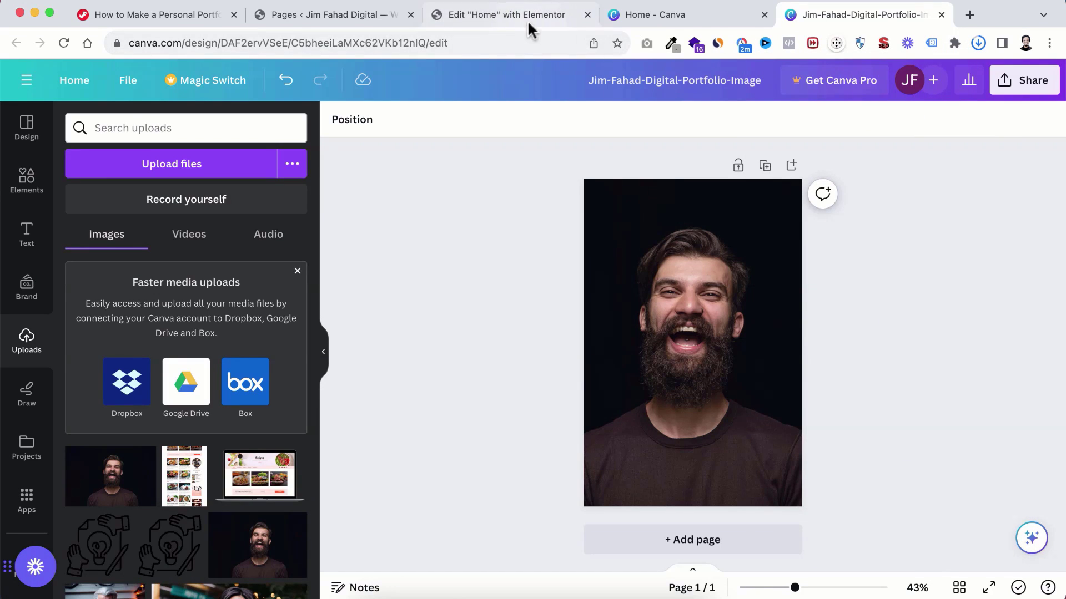
Step: Check the downloaded PNG in the IMG folder, then return to the Edit Home with Elementor tab
{"action": "left_click", "coordinate": [371, 590]}
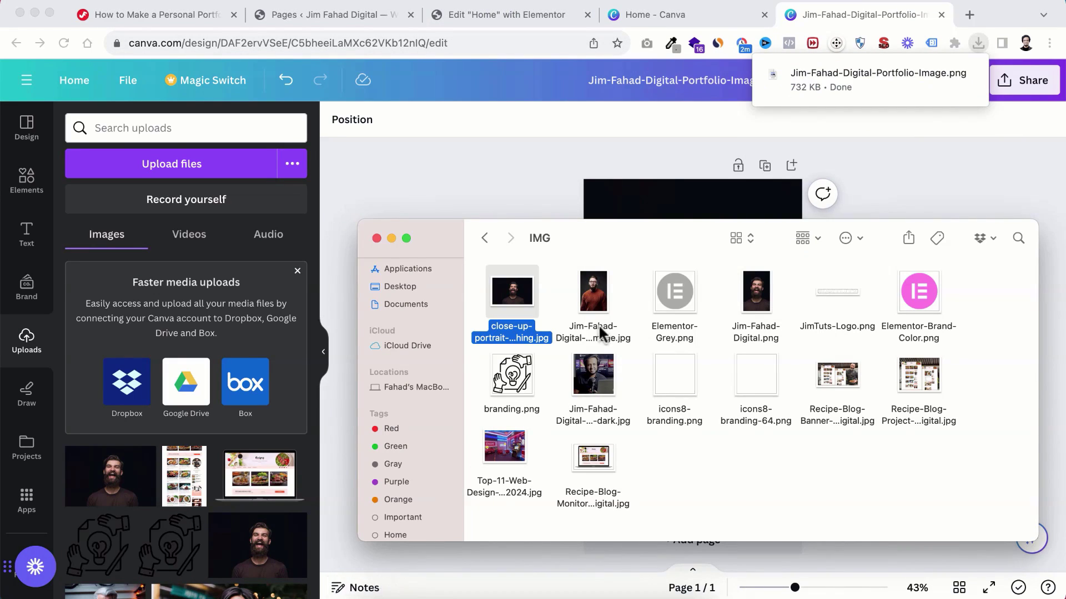
{"action": "left_click", "coordinate": [758, 295]}
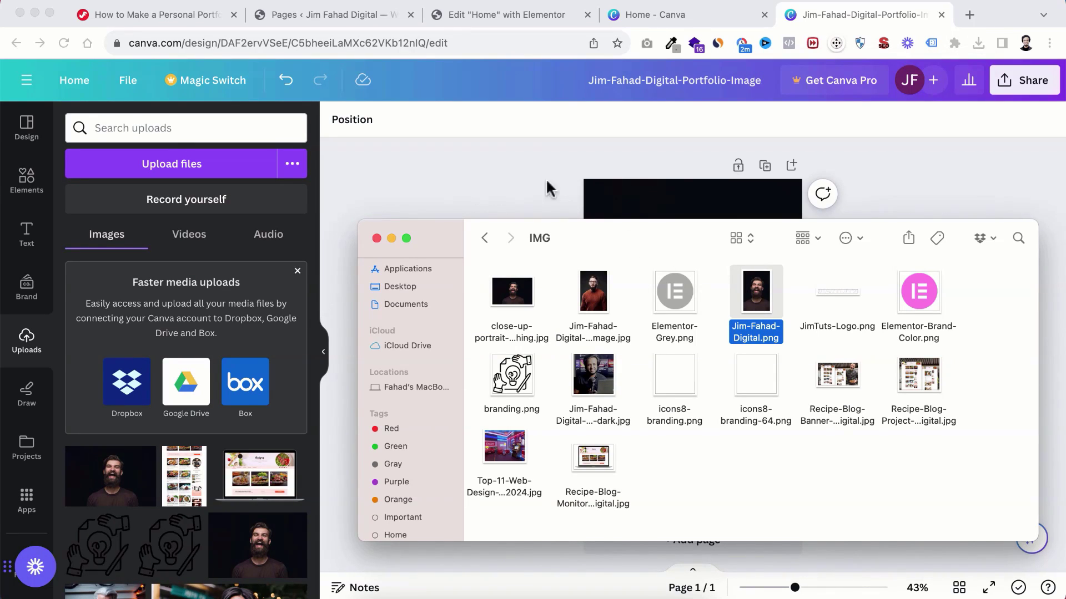
{"action": "left_click", "coordinate": [509, 174]}
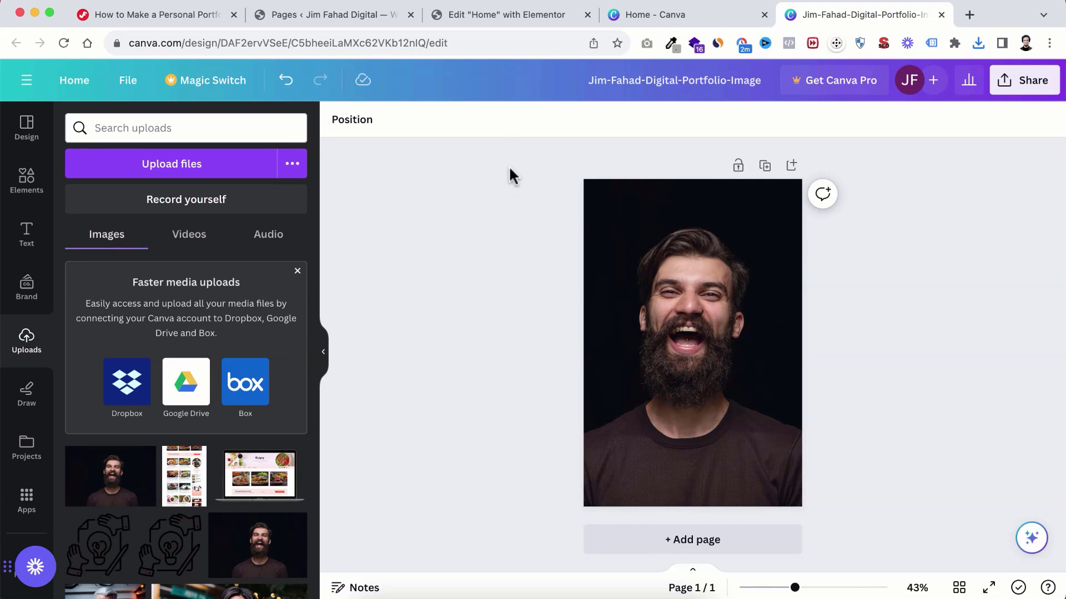
{"action": "left_click", "coordinate": [491, 15]}
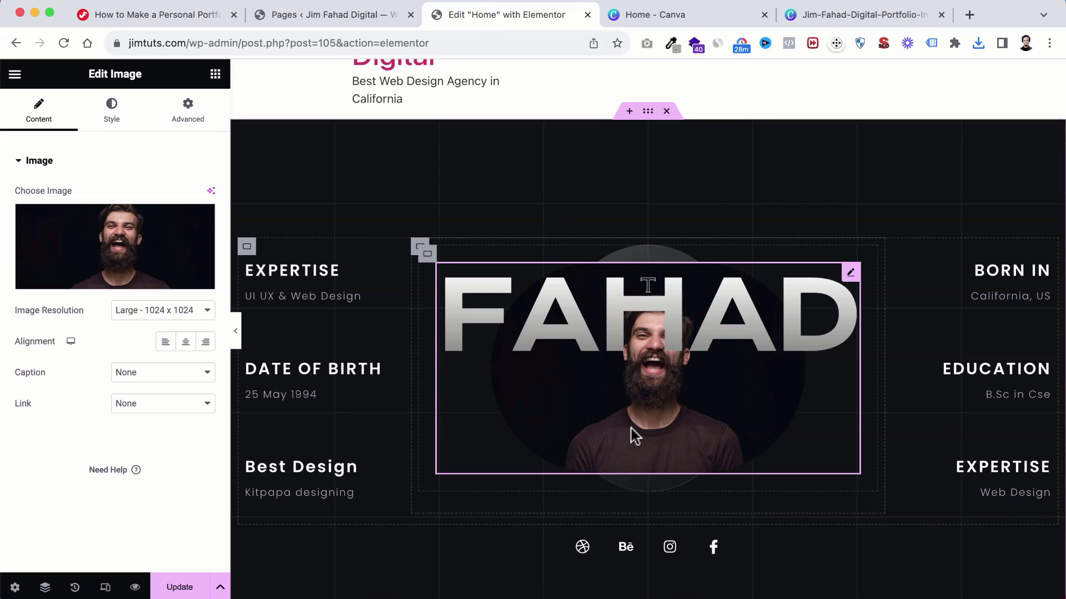
Step: Upload Jim-Fahad-Digital.png through the media picker and set it as the hero portrait
{"action": "left_click", "coordinate": [104, 247]}
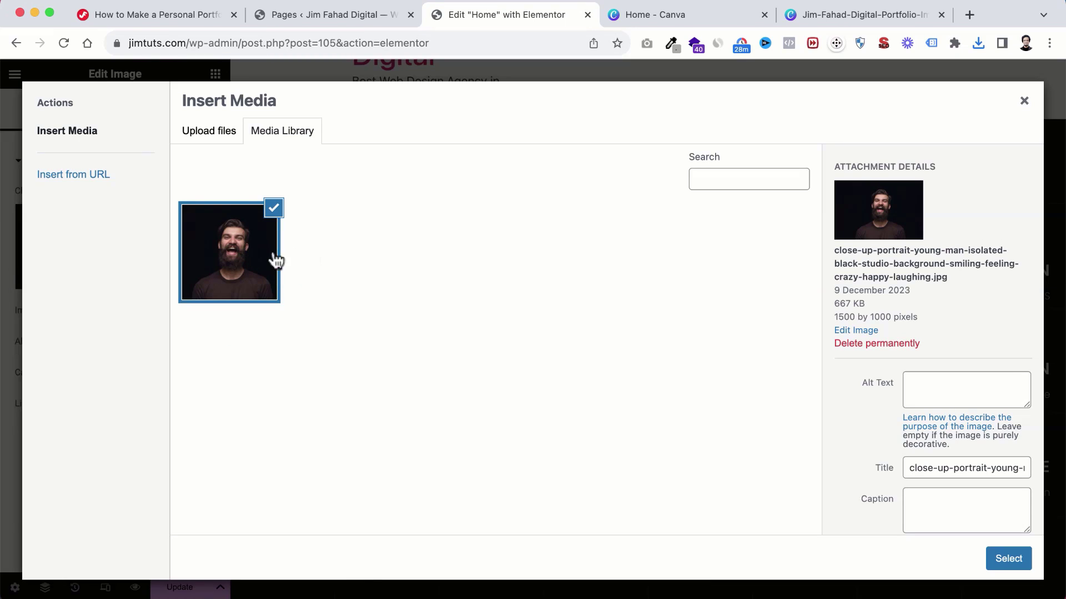
{"action": "left_click", "coordinate": [210, 133]}
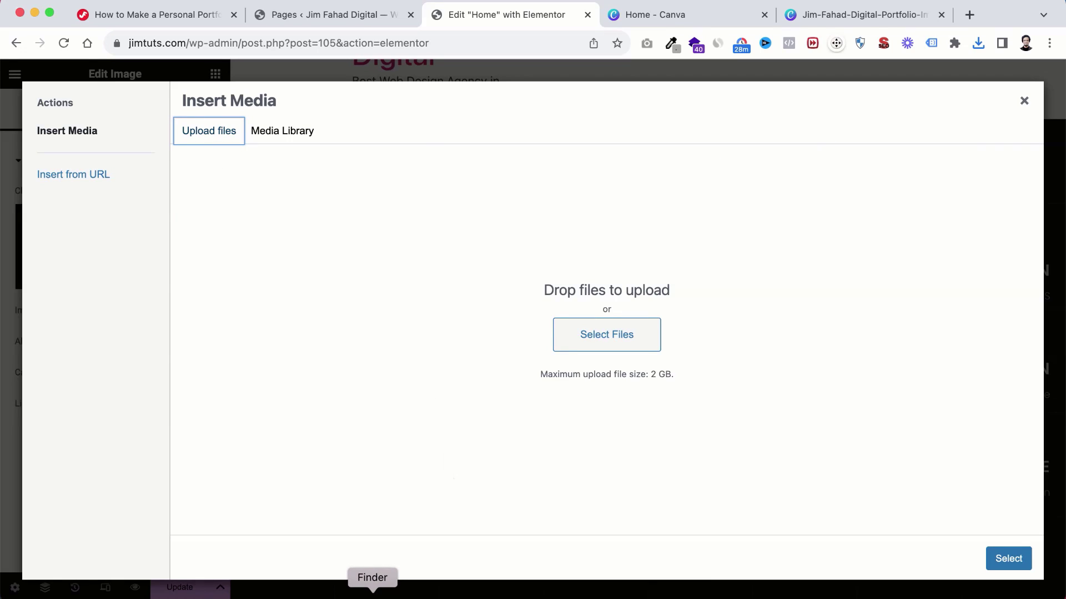
{"action": "left_click", "coordinate": [372, 594]}
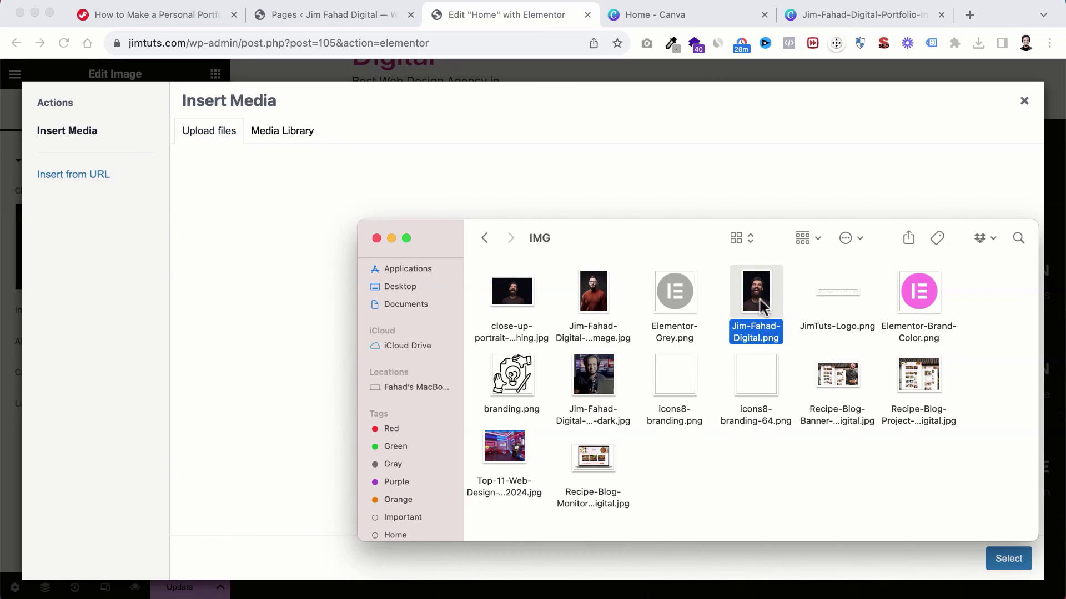
{"action": "left_click_drag", "start_coordinate": [761, 300], "coordinate": [244, 296]}
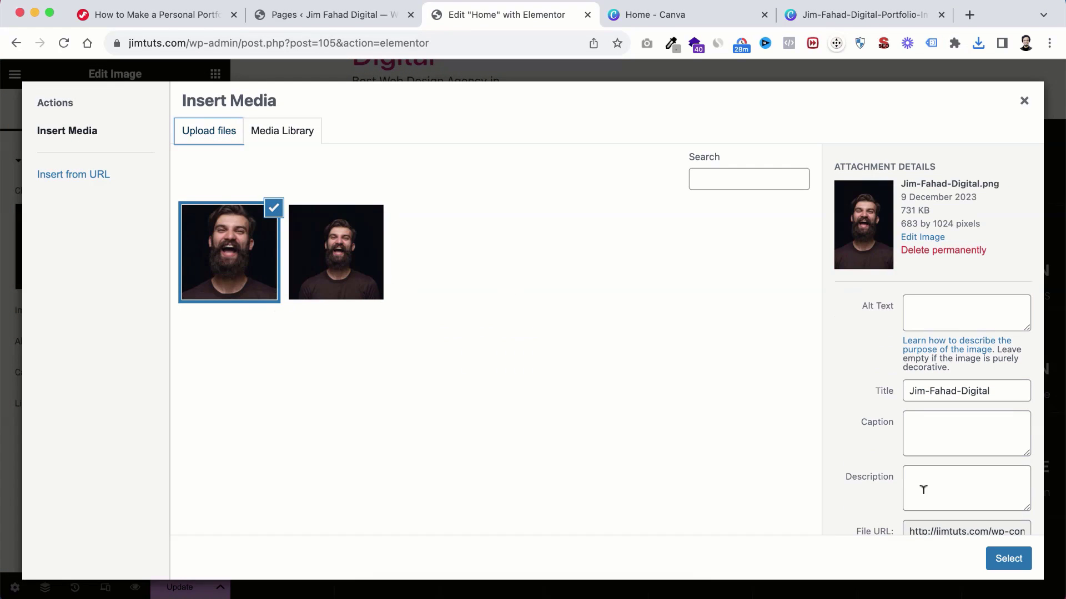
{"action": "left_click", "coordinate": [1005, 559]}
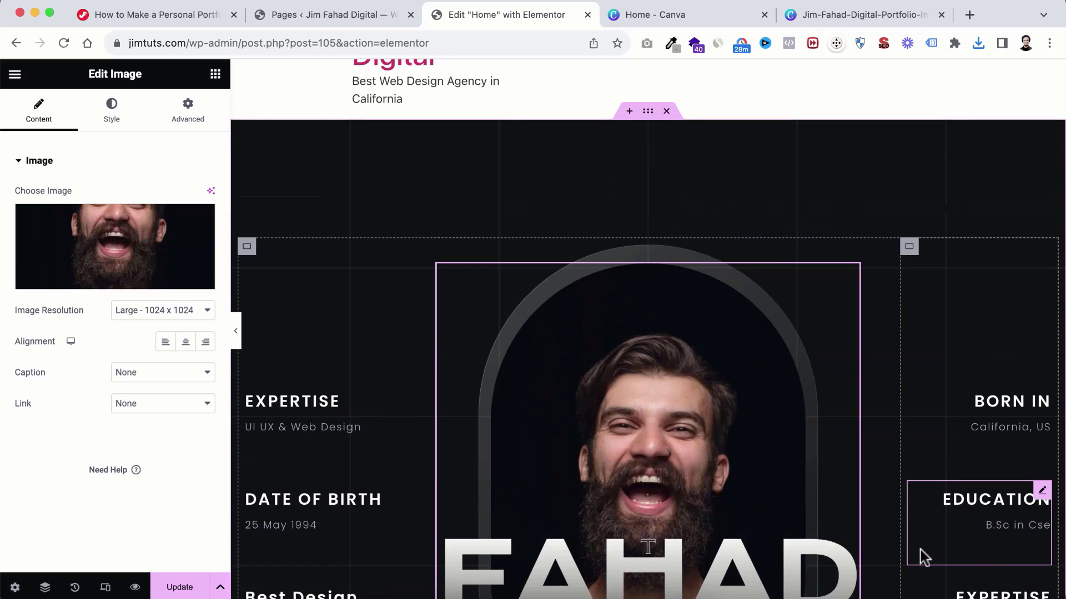
Step: Update the Home page to save the new hero portrait
{"action": "scroll", "coordinate": [776, 441], "scroll_direction": "down", "scroll_amount": 4}
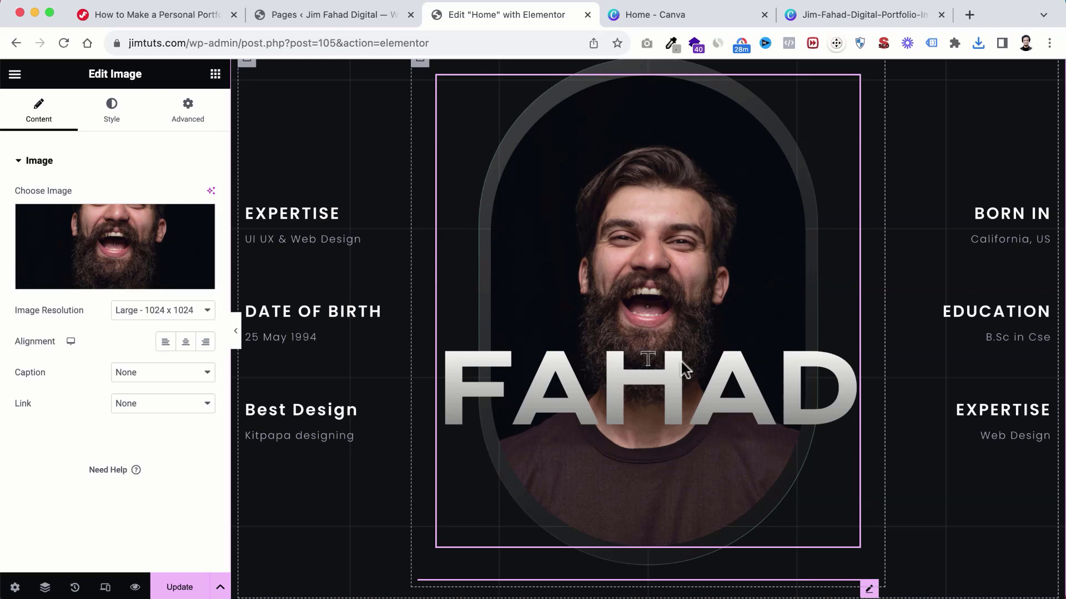
{"action": "scroll", "coordinate": [682, 364], "scroll_direction": "up", "scroll_amount": 1}
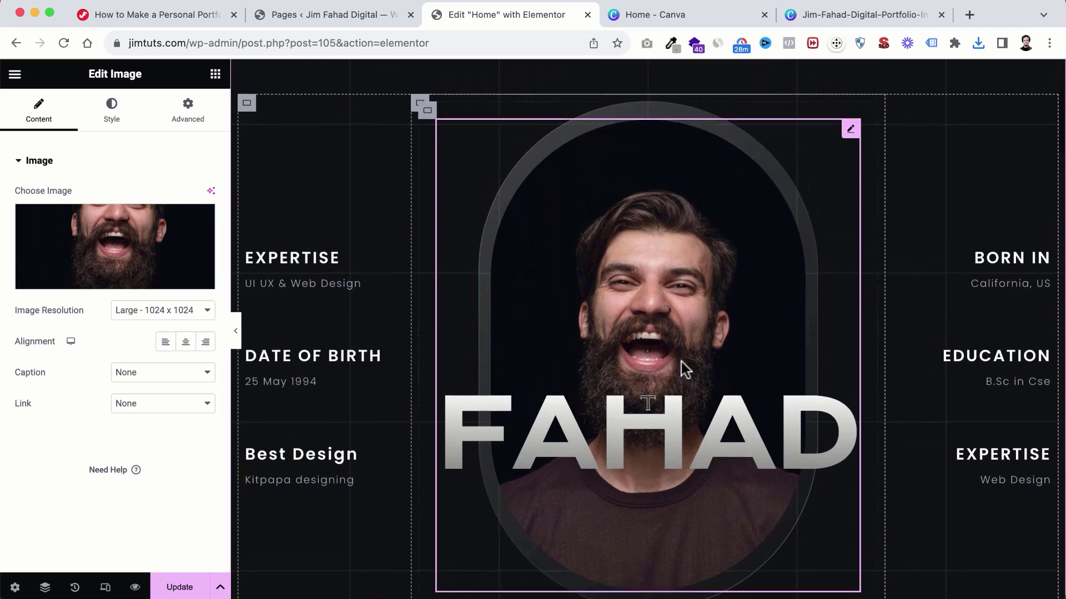
{"action": "scroll", "coordinate": [682, 364], "scroll_direction": "down", "scroll_amount": 1}
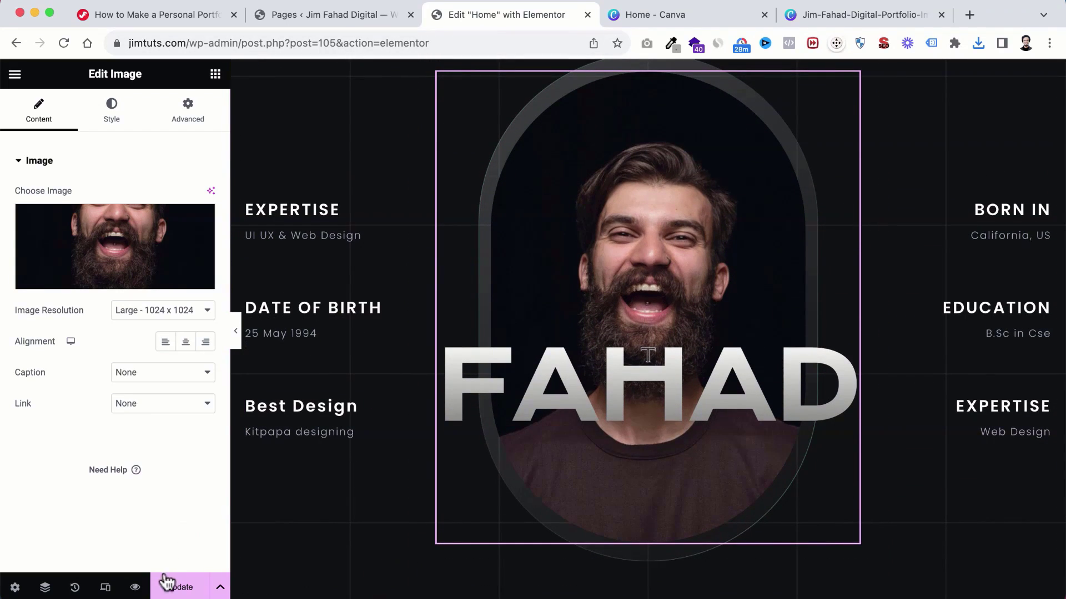
{"action": "left_click", "coordinate": [182, 588]}
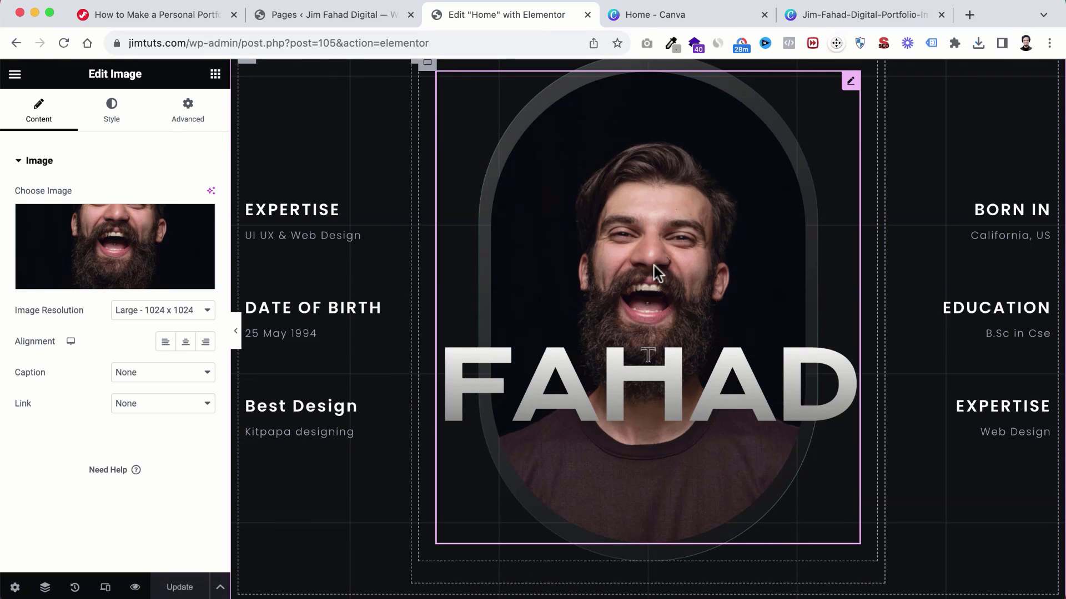
{"action": "scroll", "coordinate": [665, 274], "scroll_direction": "up", "scroll_amount": 2}
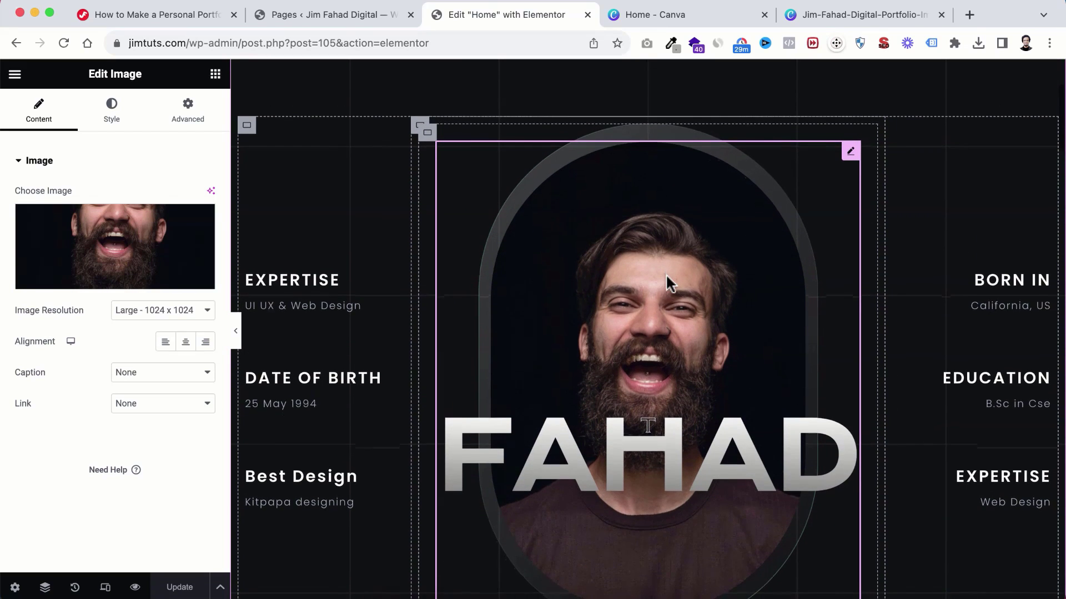
{"action": "scroll", "coordinate": [666, 276], "scroll_direction": "down", "scroll_amount": 5}
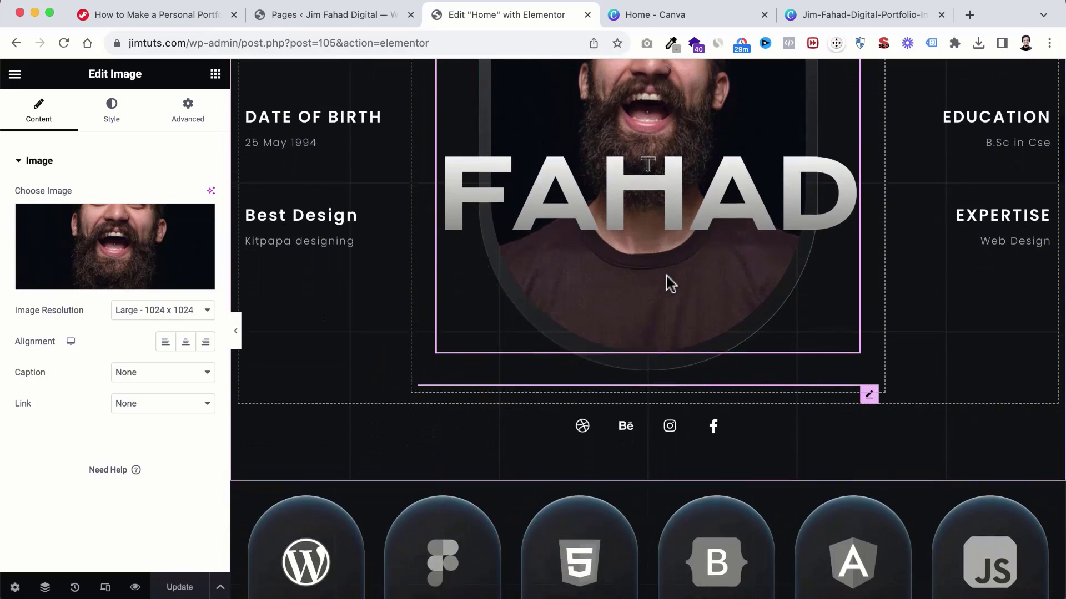
{"action": "scroll", "coordinate": [669, 283], "scroll_direction": "down", "scroll_amount": 1}
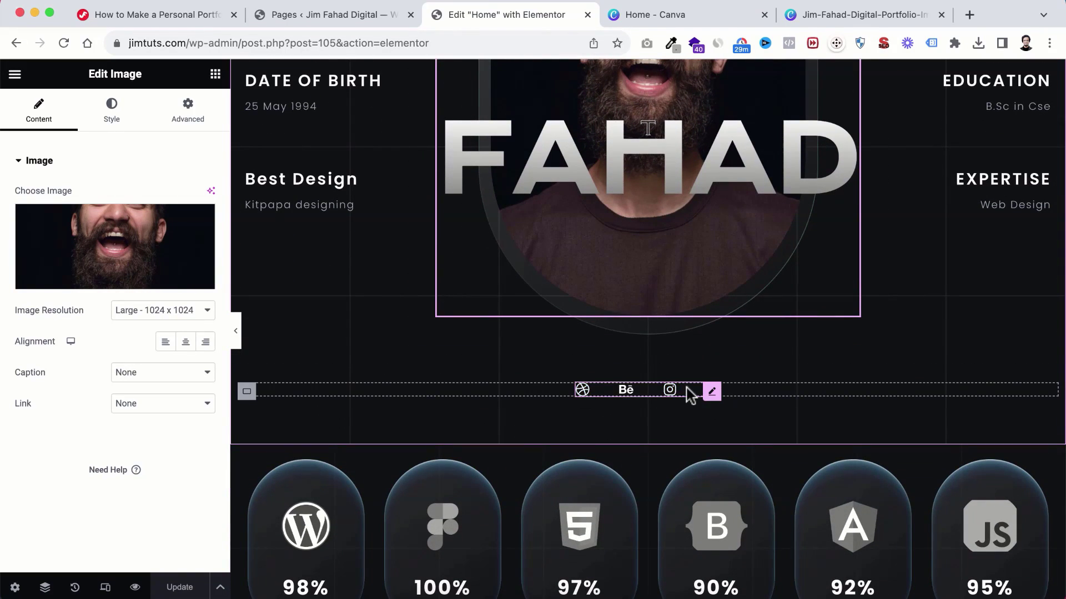
Step: Replace the Facebook social icon with a new Youtube icon found by searching 'yout'
{"action": "left_click", "coordinate": [628, 392]}
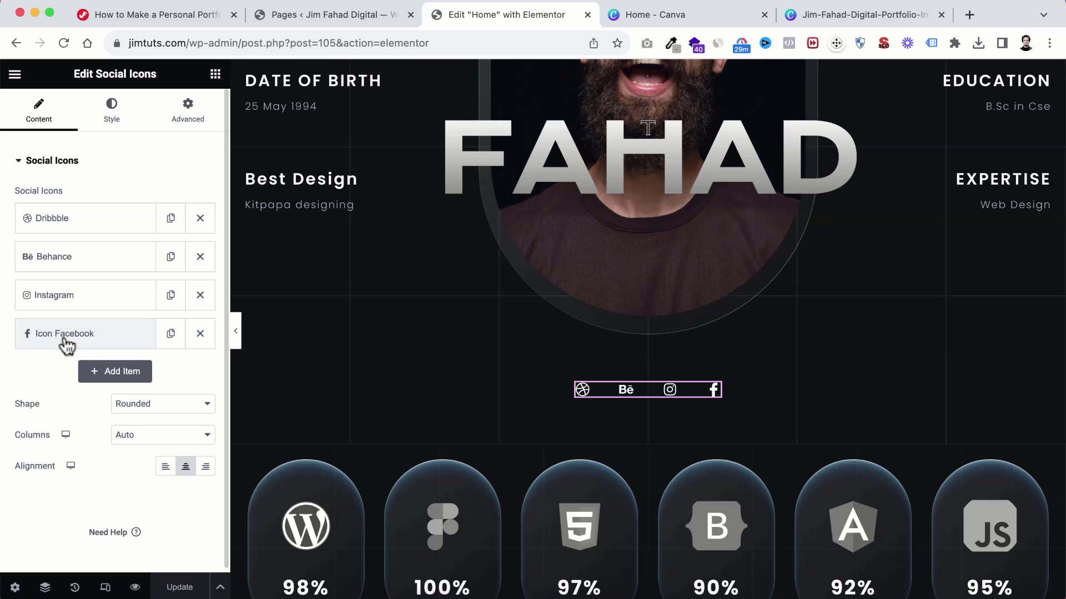
{"action": "left_click", "coordinate": [201, 335]}
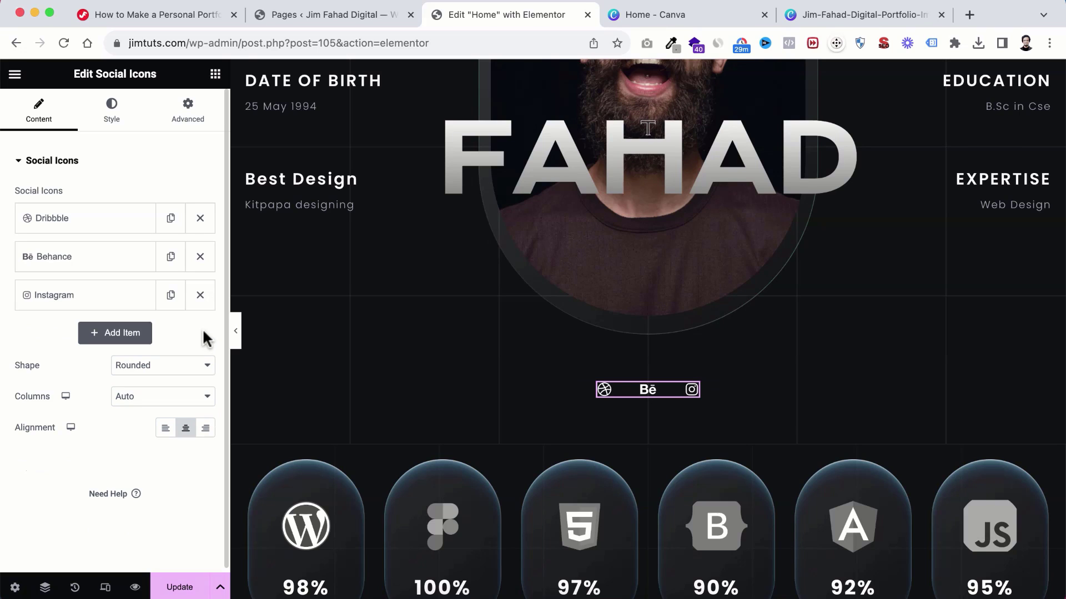
{"action": "left_click", "coordinate": [115, 338]}
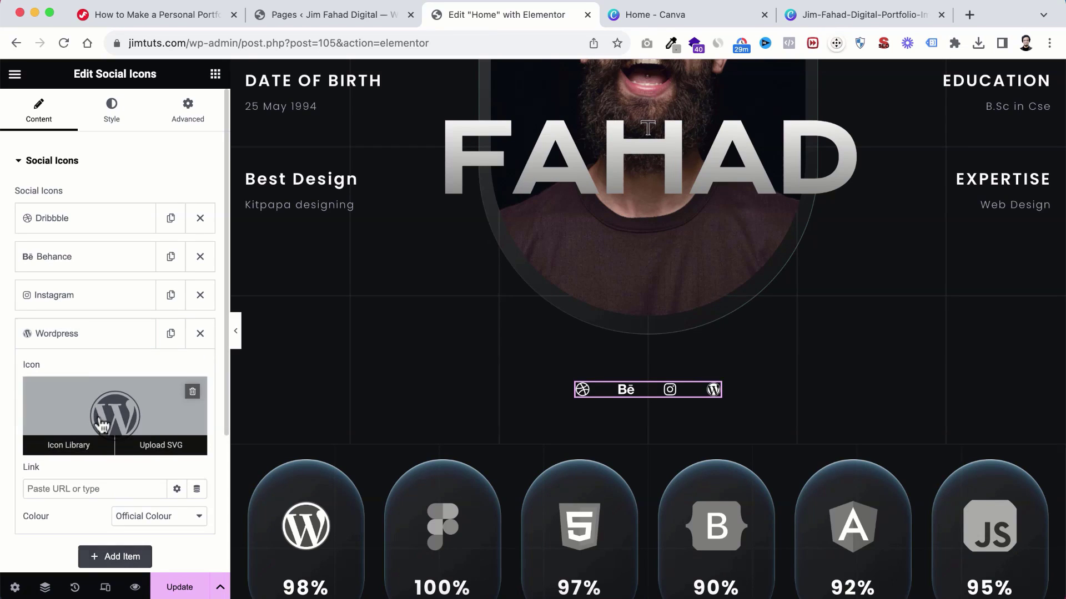
{"action": "left_click", "coordinate": [102, 425]}
{"action": "left_click", "coordinate": [456, 132]}
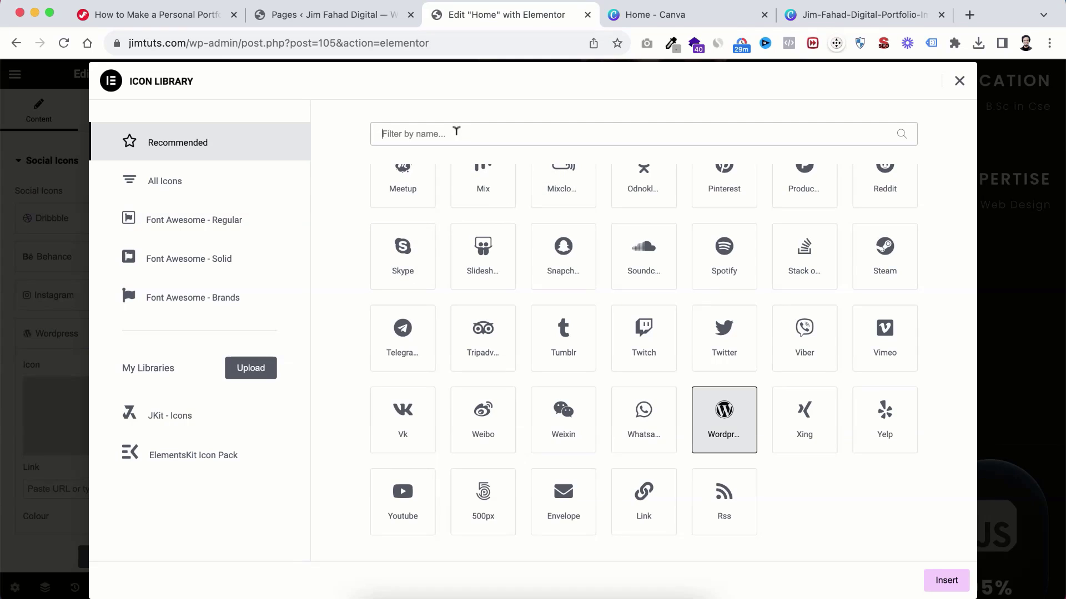
{"action": "type", "text": "yout"}
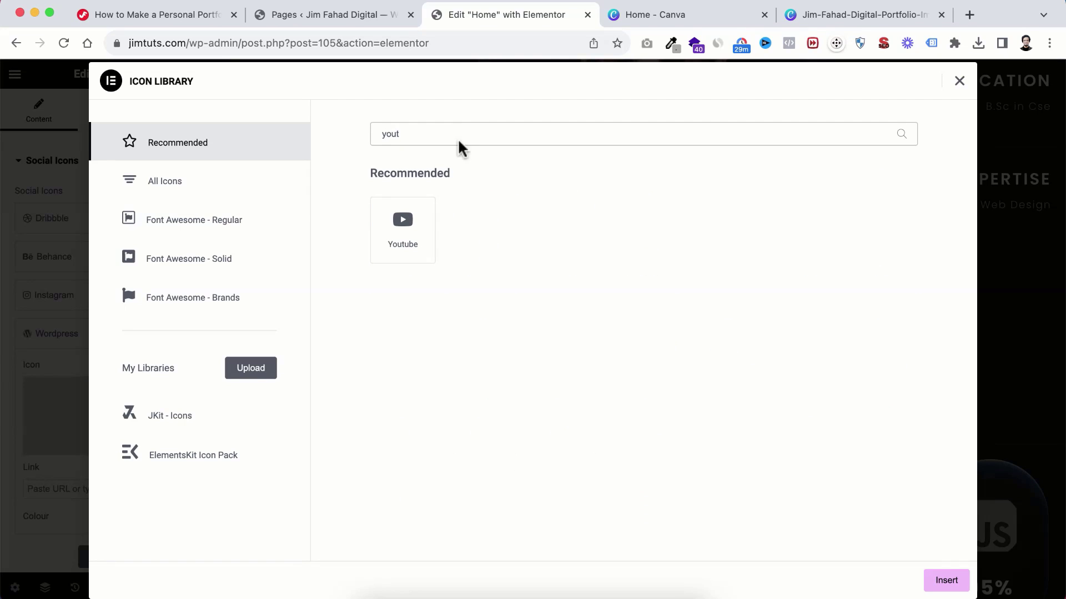
{"action": "left_click", "coordinate": [413, 234]}
{"action": "left_click", "coordinate": [950, 586]}
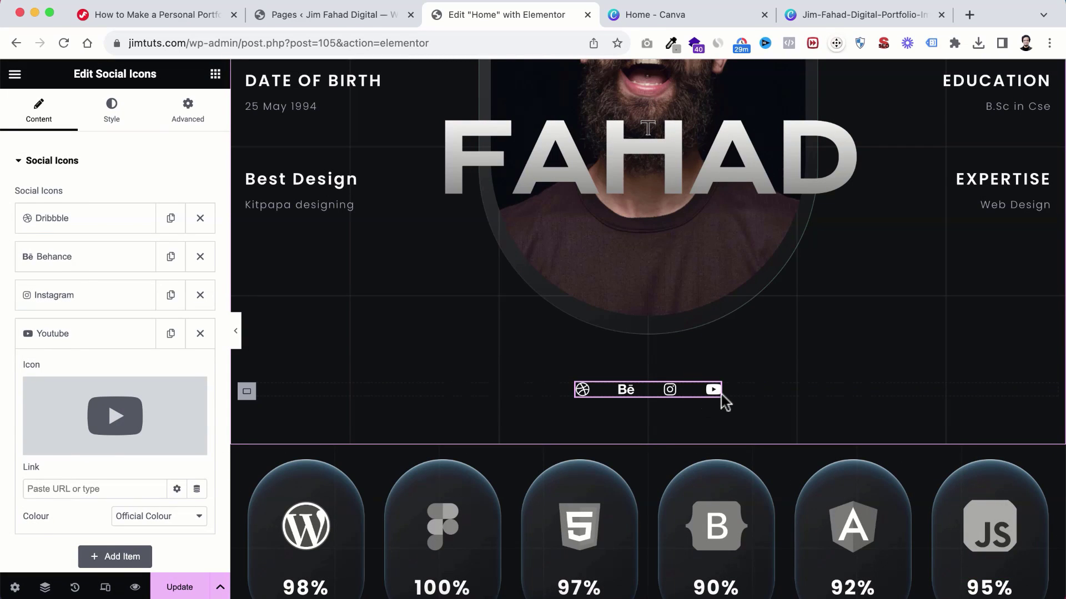
Step: Review the Youtube, Instagram and Dribbble items' link settings, leaving the links empty
{"action": "scroll", "coordinate": [81, 377], "scroll_direction": "down", "scroll_amount": 2}
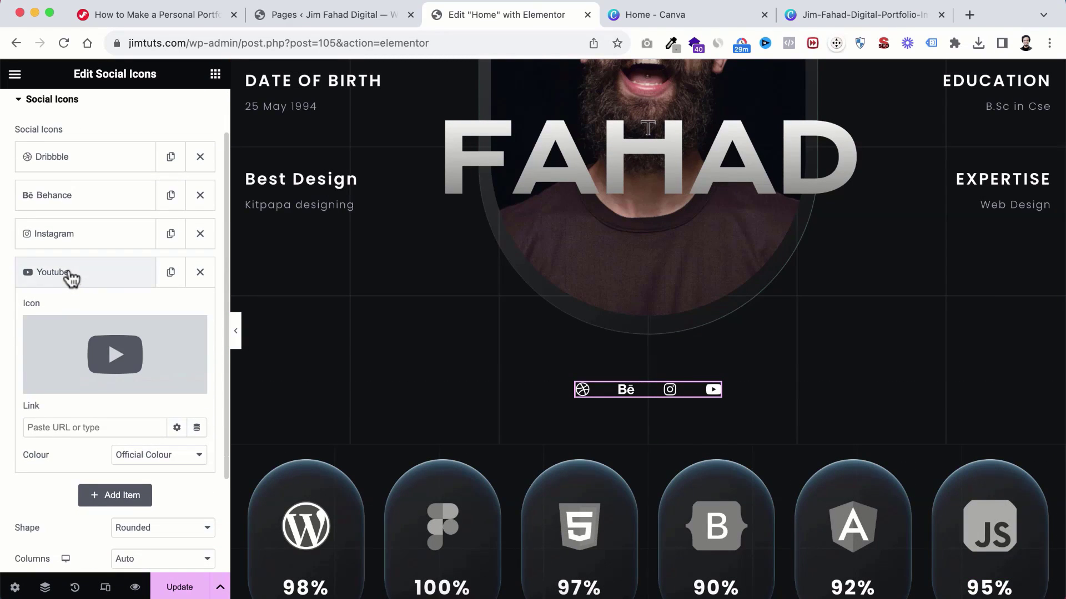
{"action": "left_click", "coordinate": [48, 427]}
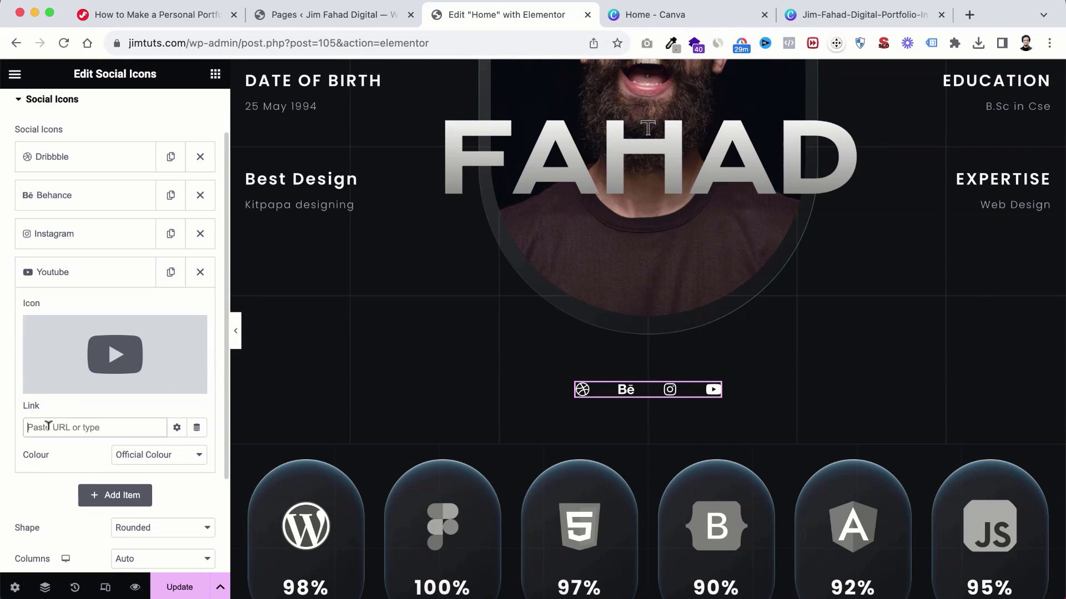
{"action": "scroll", "coordinate": [94, 300], "scroll_direction": "up", "scroll_amount": 2}
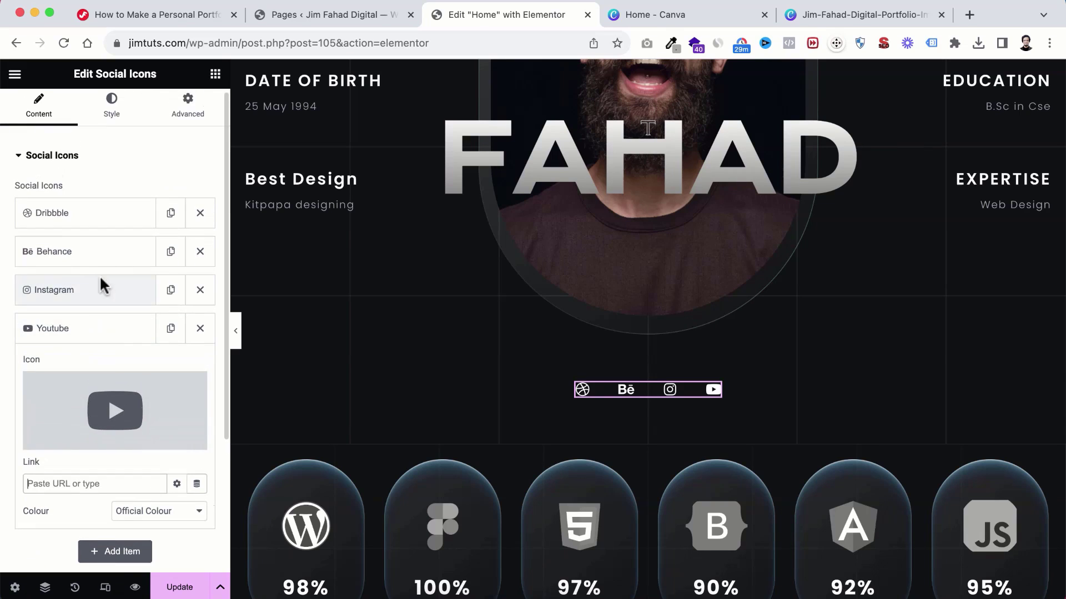
{"action": "left_click", "coordinate": [72, 297]}
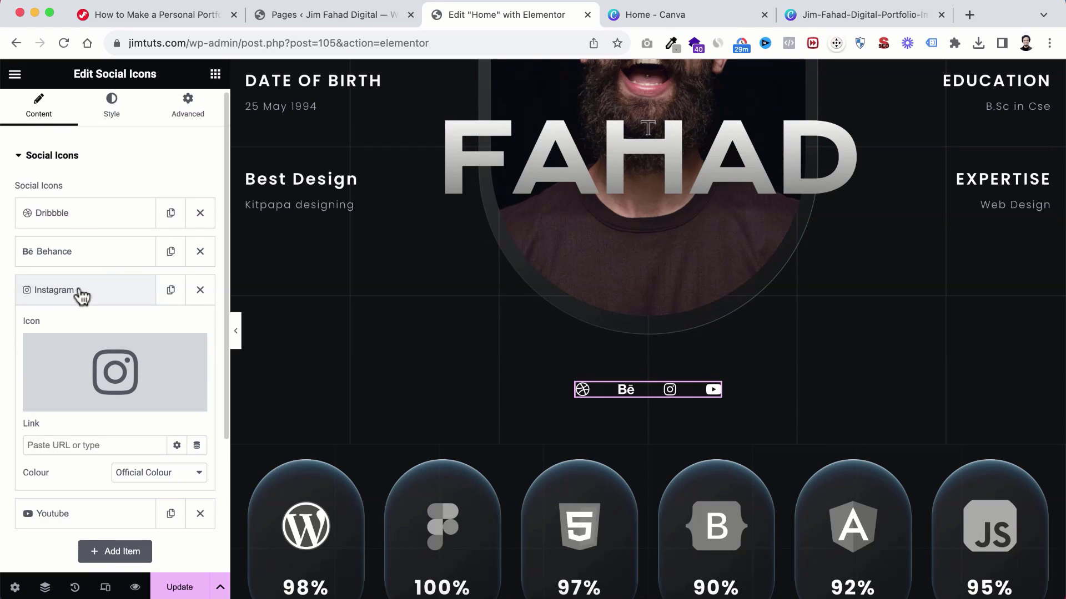
{"action": "scroll", "coordinate": [77, 296], "scroll_direction": "down", "scroll_amount": 3}
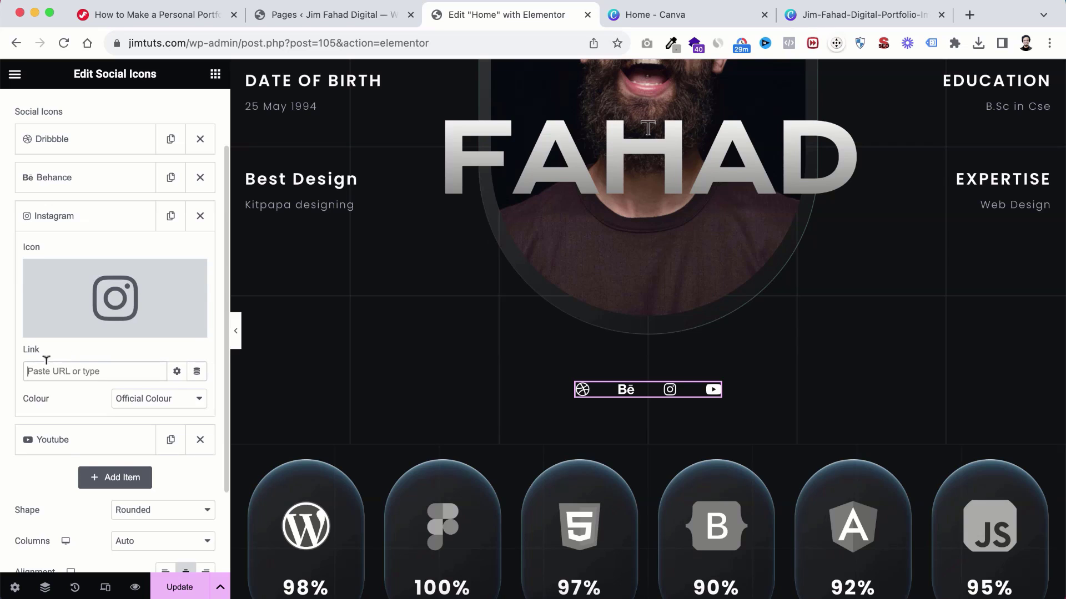
{"action": "scroll", "coordinate": [67, 333], "scroll_direction": "up", "scroll_amount": 2}
{"action": "left_click", "coordinate": [69, 214]}
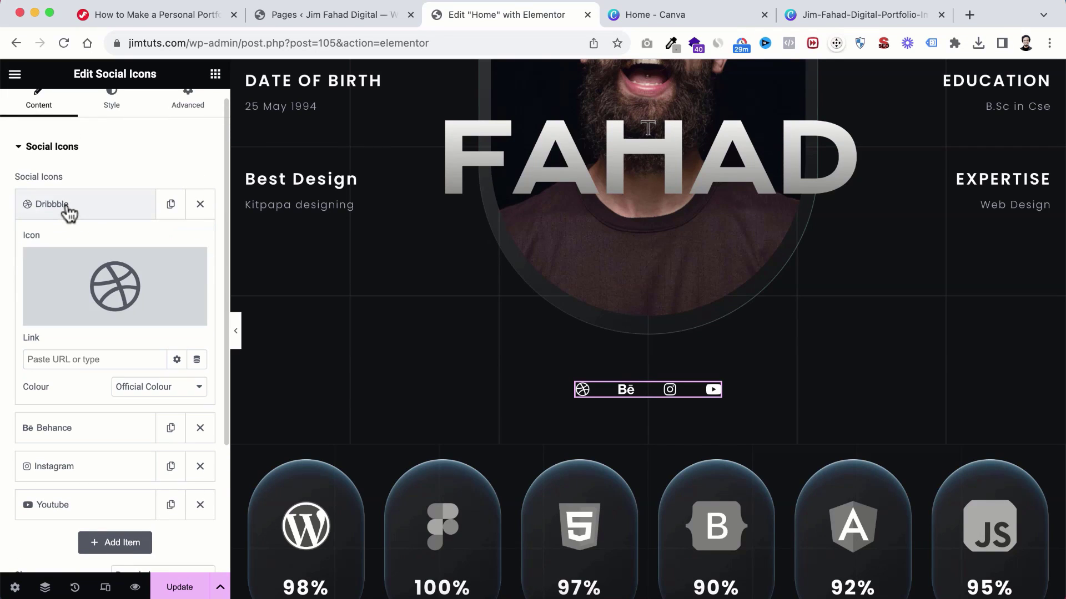
{"action": "left_click", "coordinate": [58, 358]}
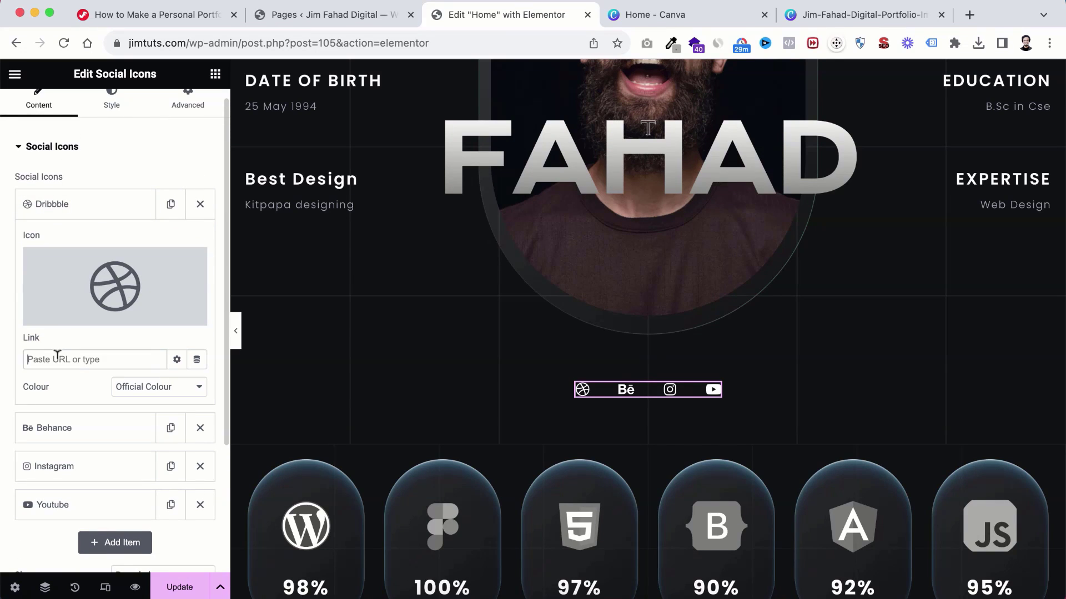
{"action": "left_click", "coordinate": [78, 210]}
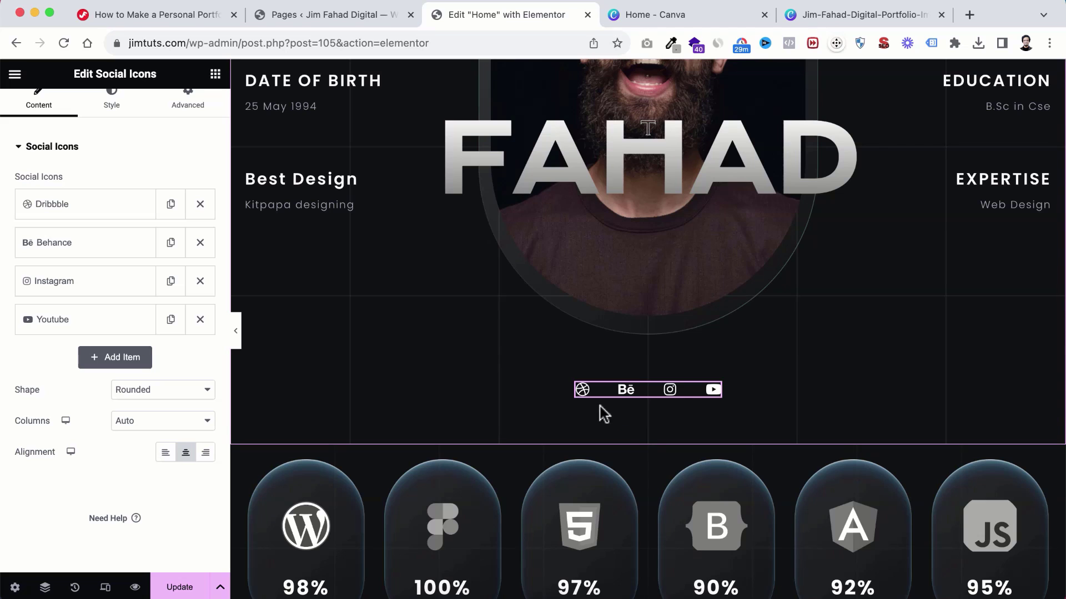
{"action": "scroll", "coordinate": [627, 455], "scroll_direction": "down", "scroll_amount": 5}
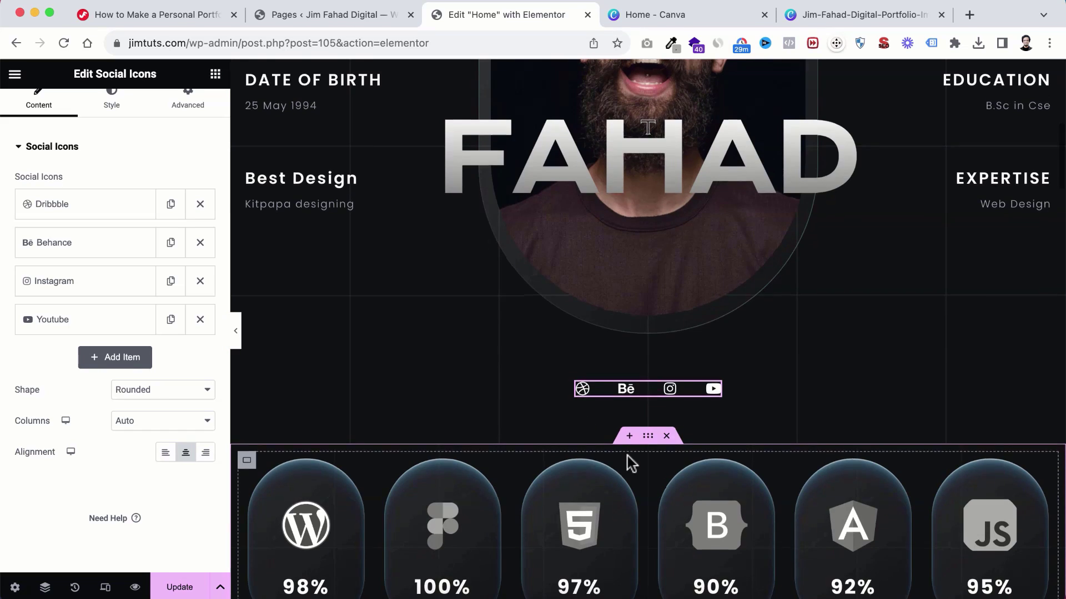
Step: Retitle the BOOTSTRAP skill heading as 'elementor'
{"action": "scroll", "coordinate": [627, 455], "scroll_direction": "up", "scroll_amount": 1}
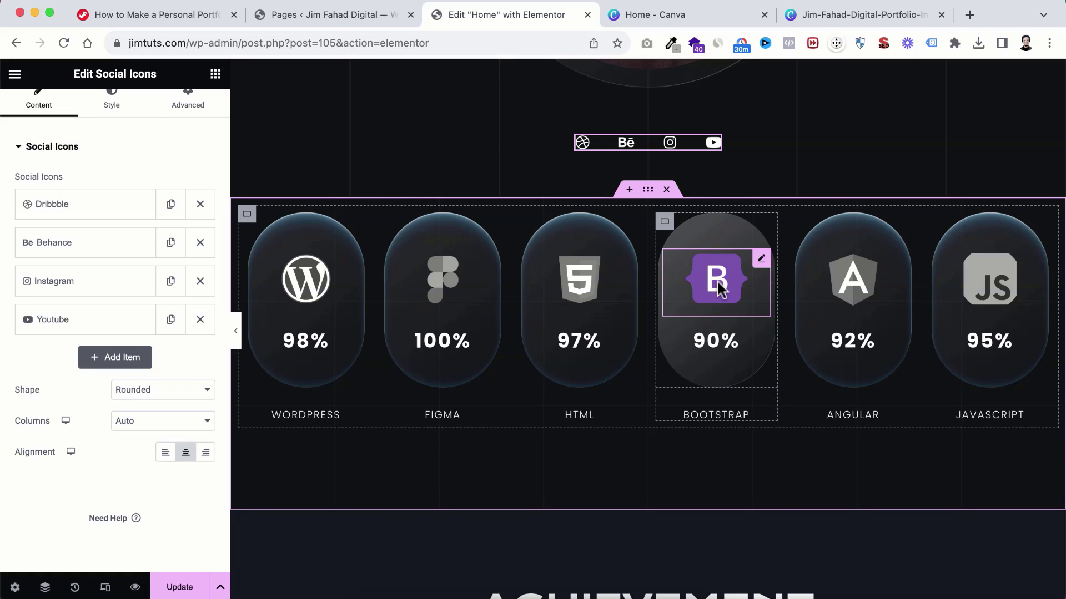
{"action": "left_click", "coordinate": [708, 412]}
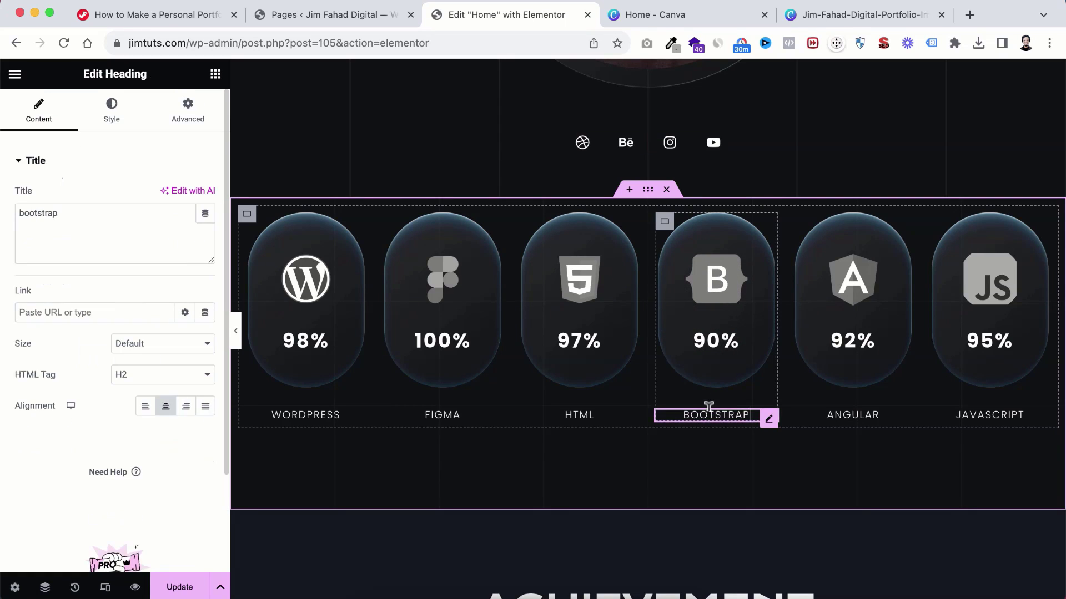
{"action": "double_click", "coordinate": [68, 211]}
{"action": "type", "text": "elem"}
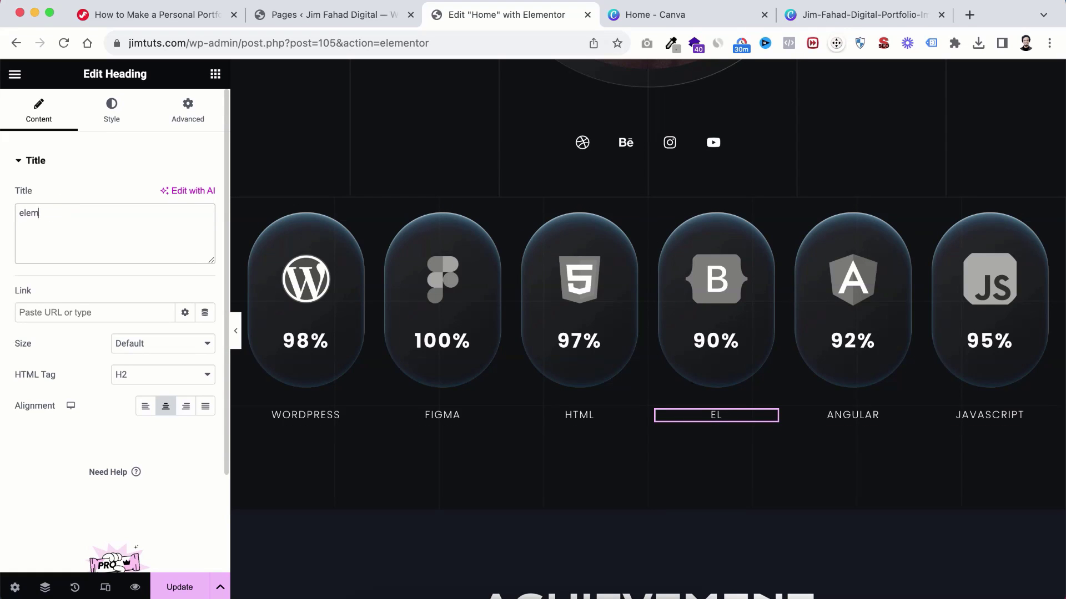
{"action": "type", "text": "entor"}
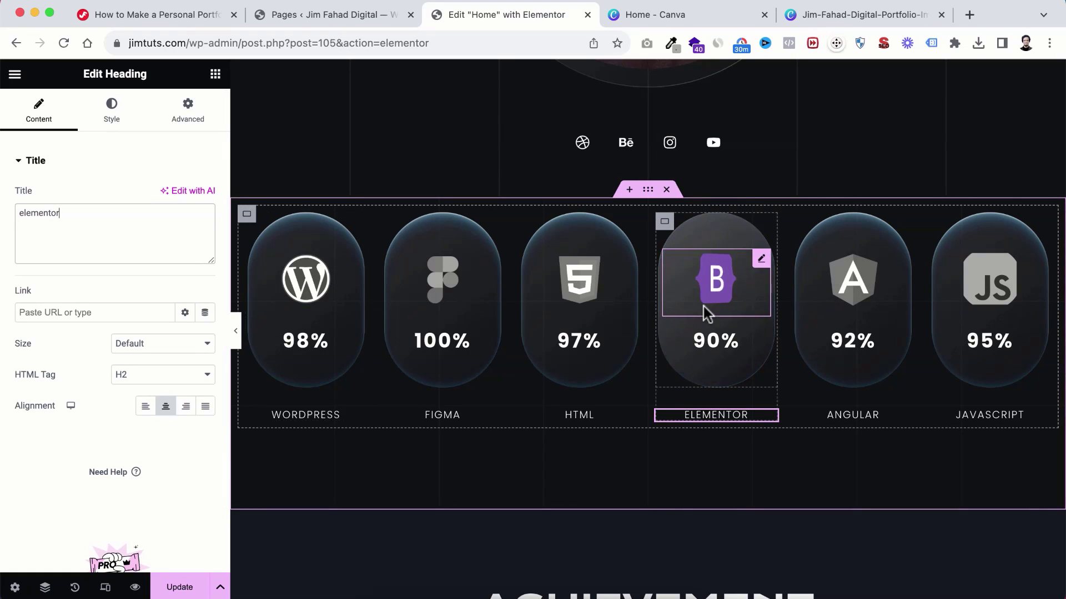
Step: Change the card's percentage from 90% to 99% and select the whole skill card
{"action": "left_click", "coordinate": [703, 344]}
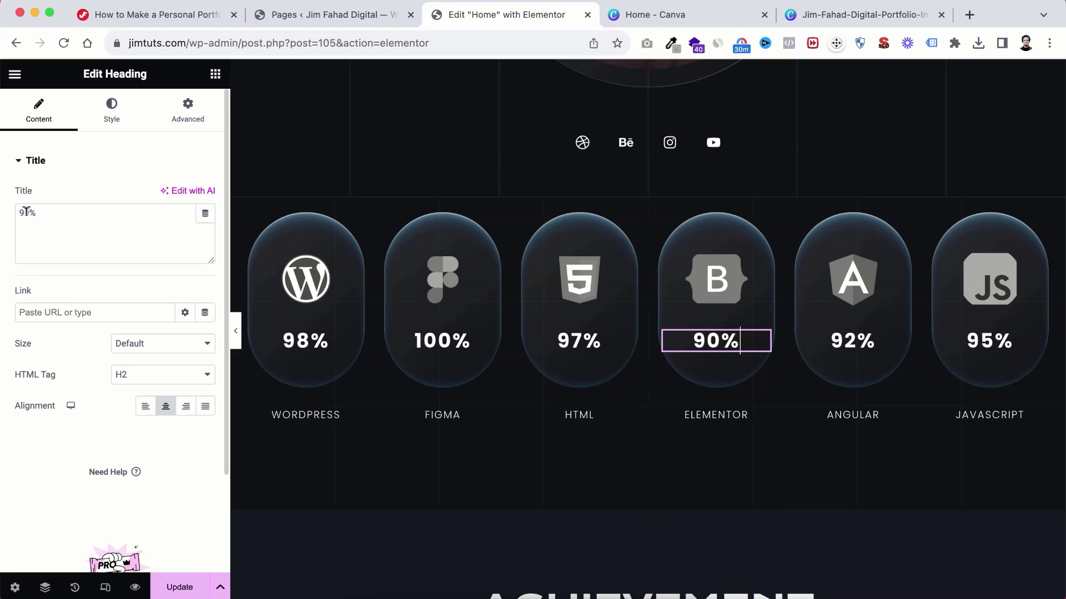
{"action": "left_click_drag", "start_coordinate": [24, 212], "coordinate": [29, 212]}
{"action": "type", "text": "9"}
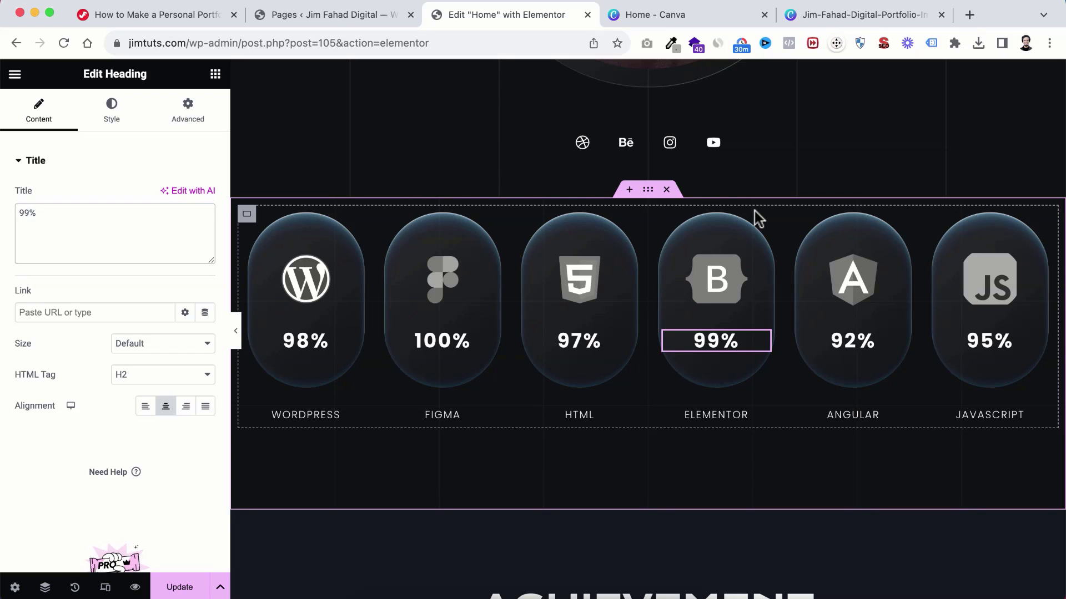
{"action": "left_click", "coordinate": [720, 268]}
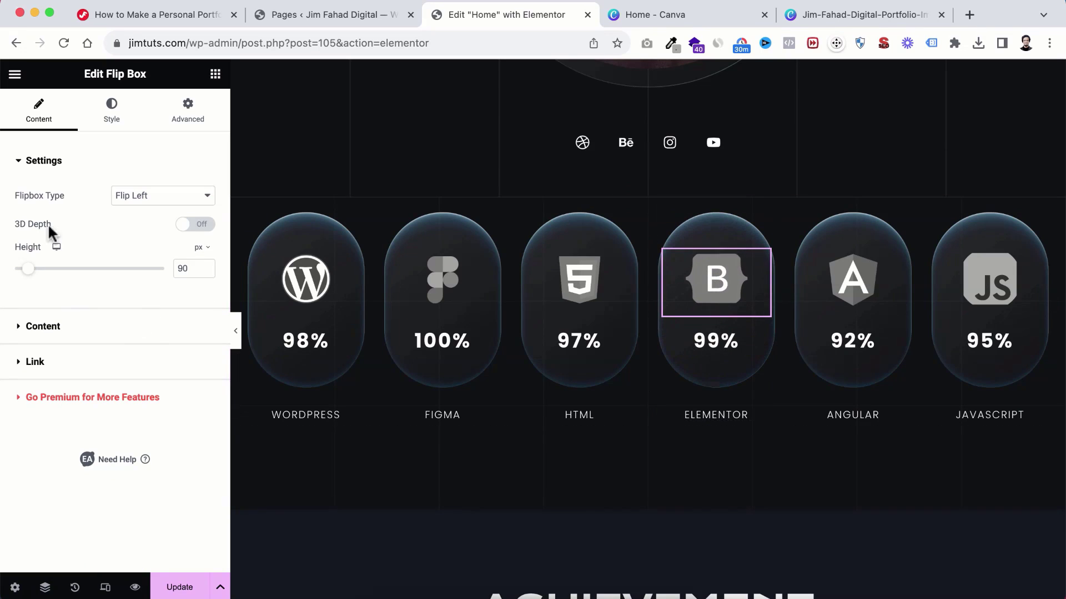
Step: Compare the flip box's Front and Back images, then choose a new front Flipbox Image
{"action": "left_click", "coordinate": [19, 327]}
{"action": "scroll", "coordinate": [83, 363], "scroll_direction": "down", "scroll_amount": 2}
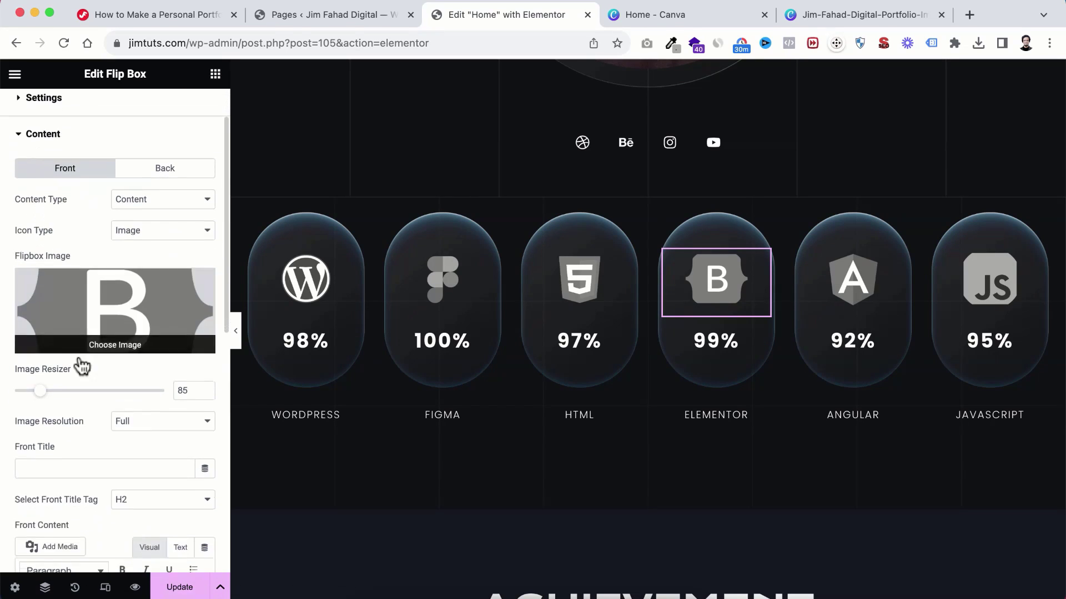
{"action": "scroll", "coordinate": [78, 197], "scroll_direction": "up", "scroll_amount": 2}
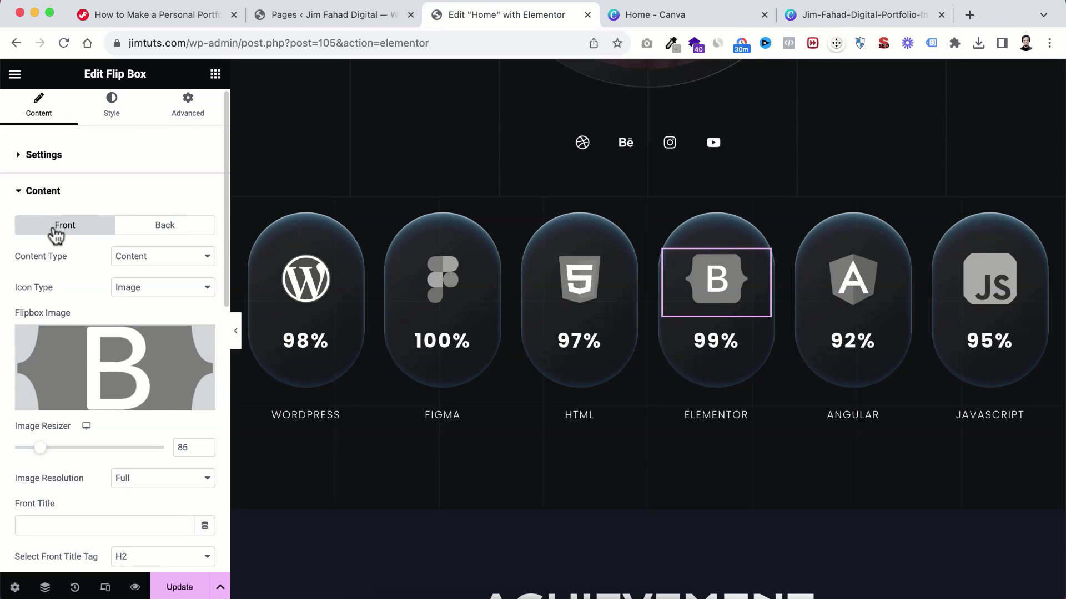
{"action": "left_click", "coordinate": [167, 227]}
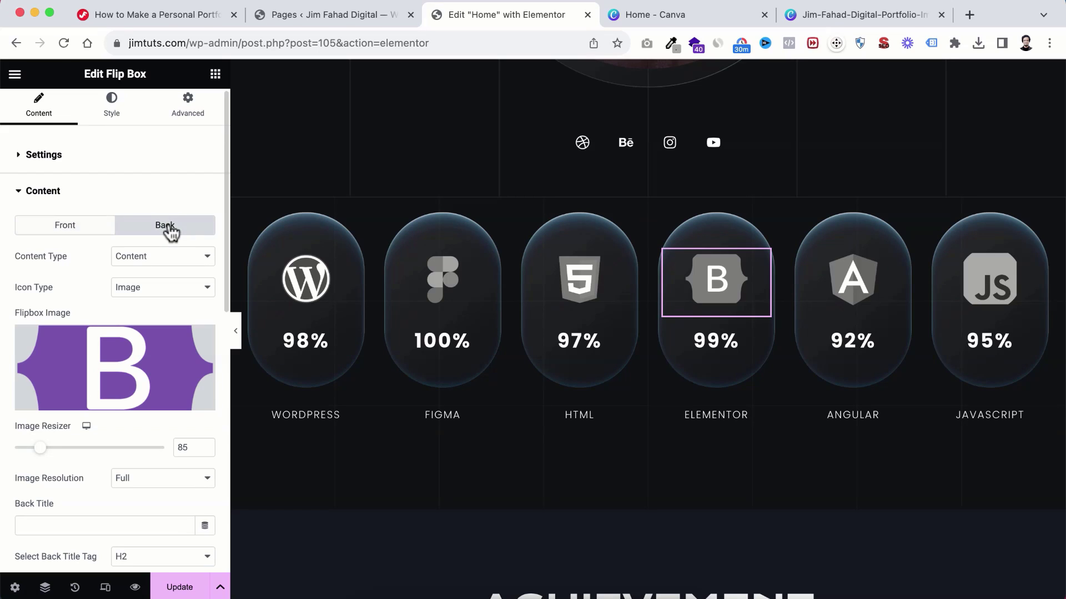
{"action": "left_click", "coordinate": [75, 229]}
{"action": "mouse_move", "coordinate": [98, 382]}
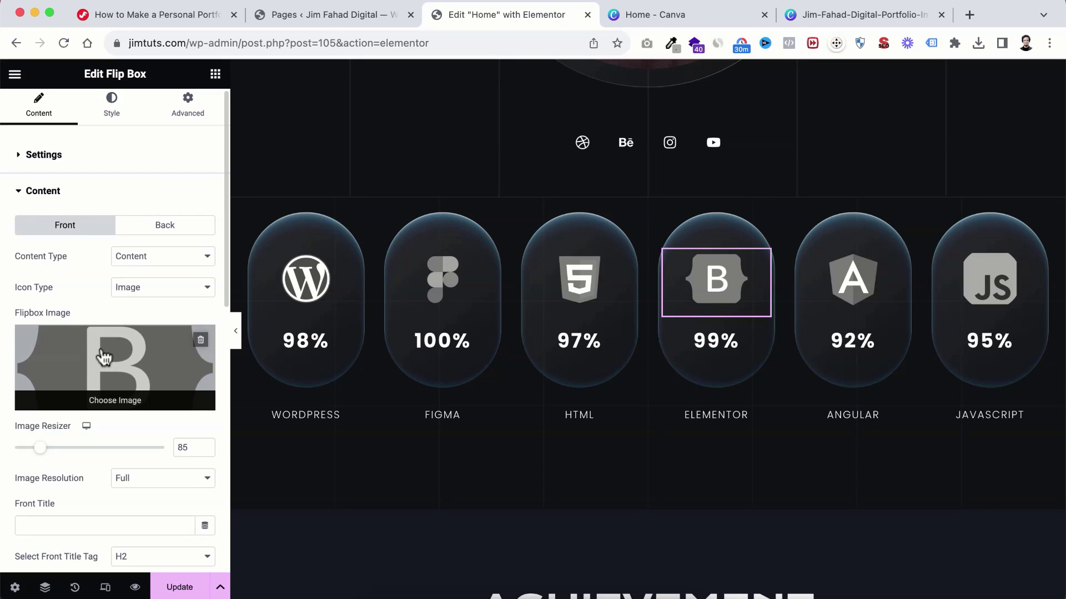
{"action": "left_click", "coordinate": [165, 225]}
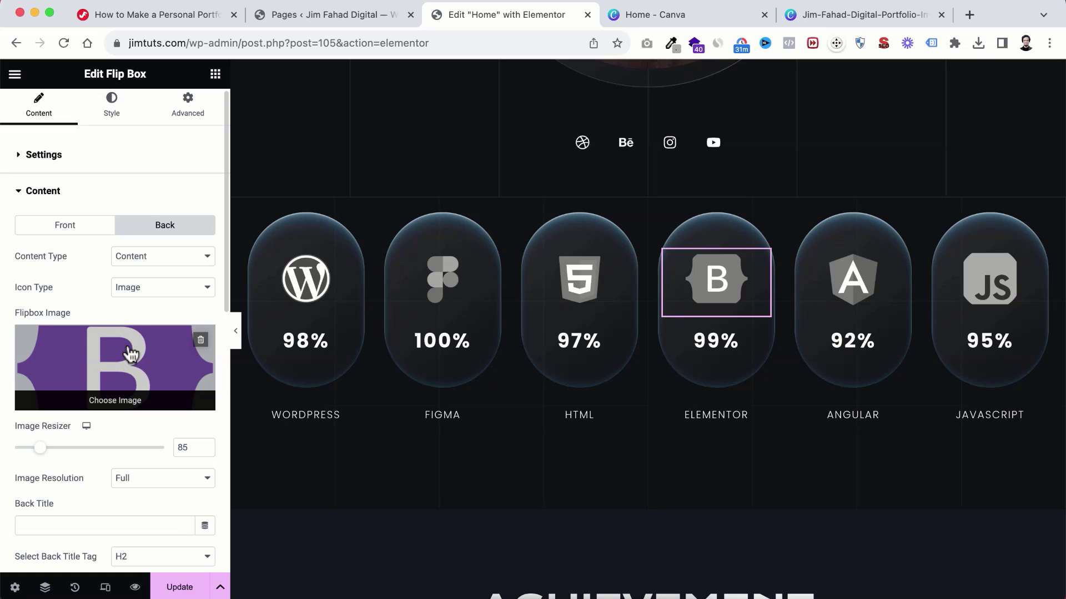
{"action": "left_click", "coordinate": [65, 227]}
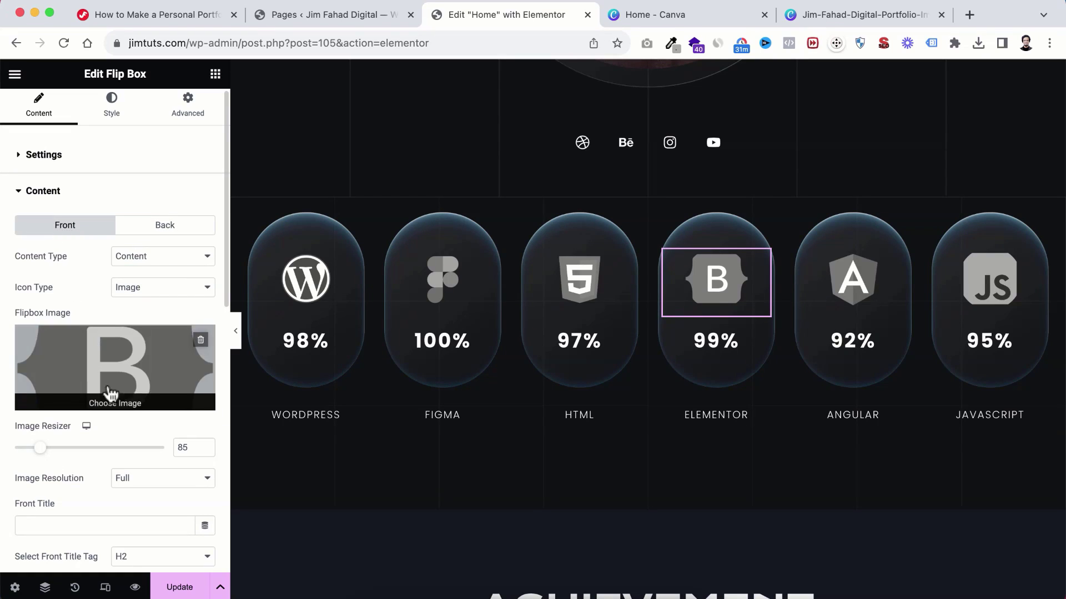
{"action": "left_click", "coordinate": [111, 361]}
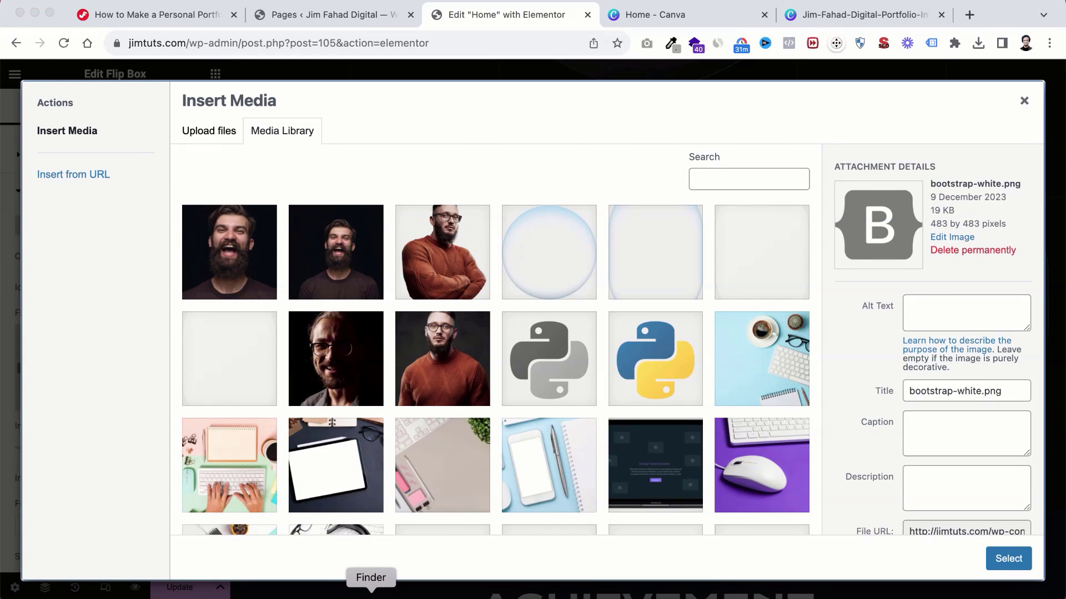
Step: Upload Elementor-Grey.png and Elementor-Brand-Color.png and set the grey logo as the front image
{"action": "left_click", "coordinate": [371, 595]}
{"action": "double_click", "coordinate": [687, 232]}
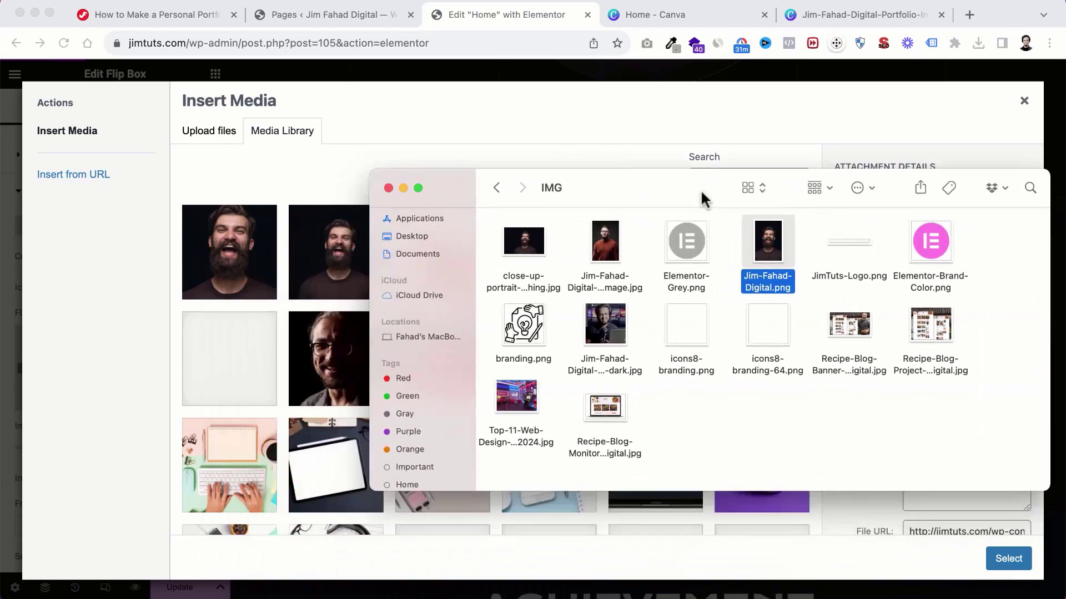
{"action": "left_click", "coordinate": [687, 242]}
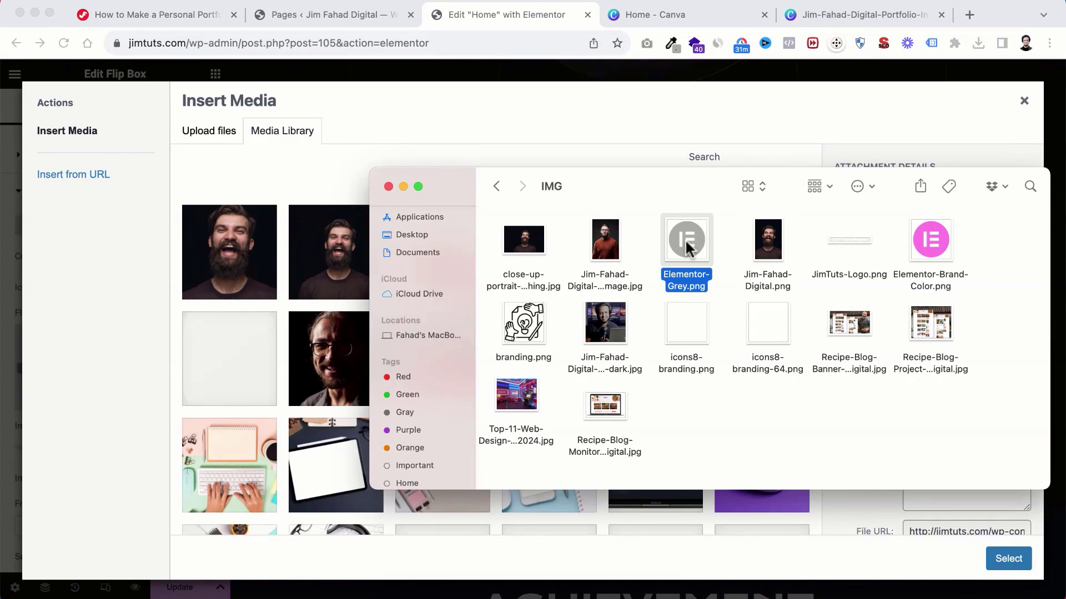
{"action": "left_click", "coordinate": [933, 242], "text": "super"}
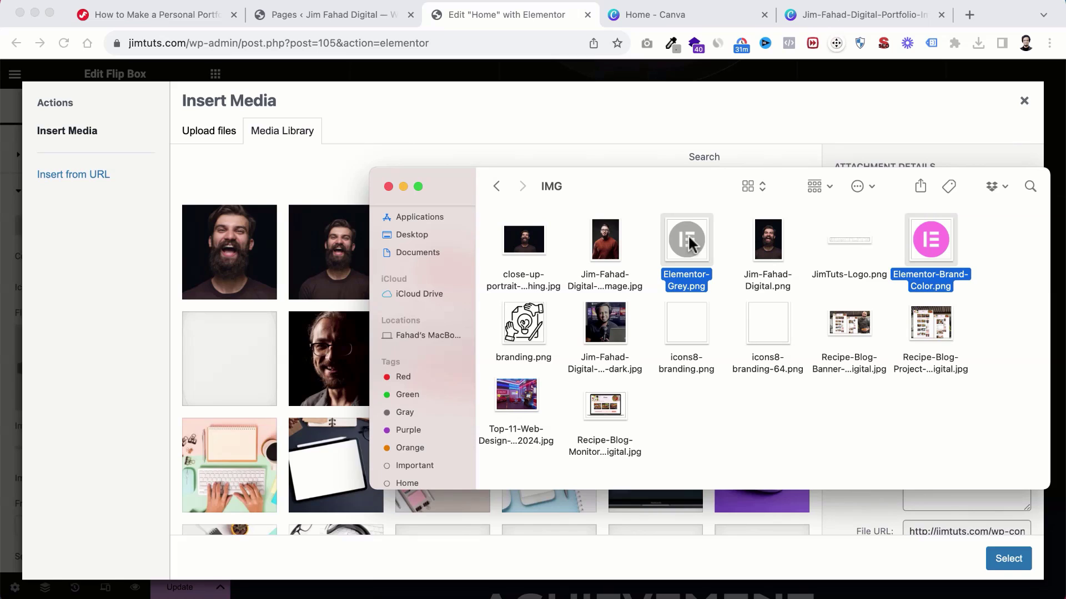
{"action": "left_click_drag", "start_coordinate": [688, 243], "coordinate": [250, 302]}
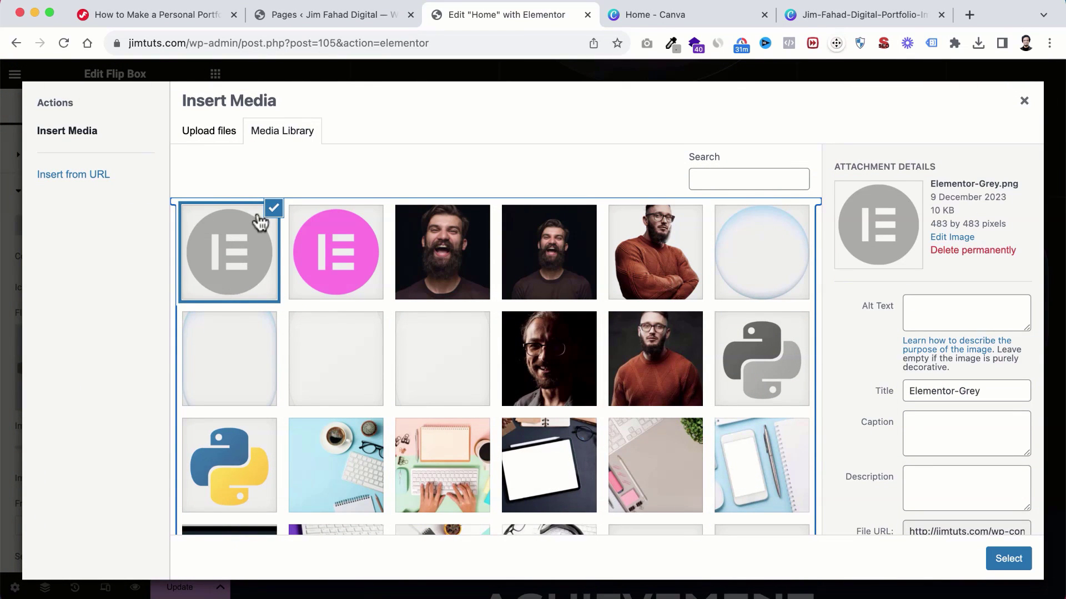
{"action": "left_click", "coordinate": [249, 251]}
{"action": "left_click", "coordinate": [249, 251]}
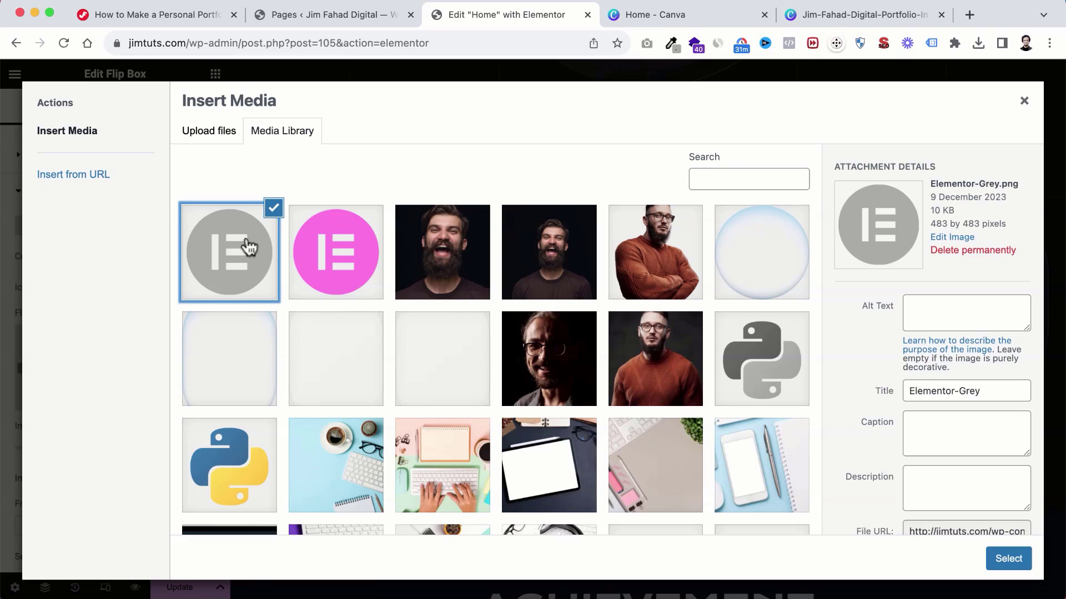
{"action": "left_click", "coordinate": [1008, 565]}
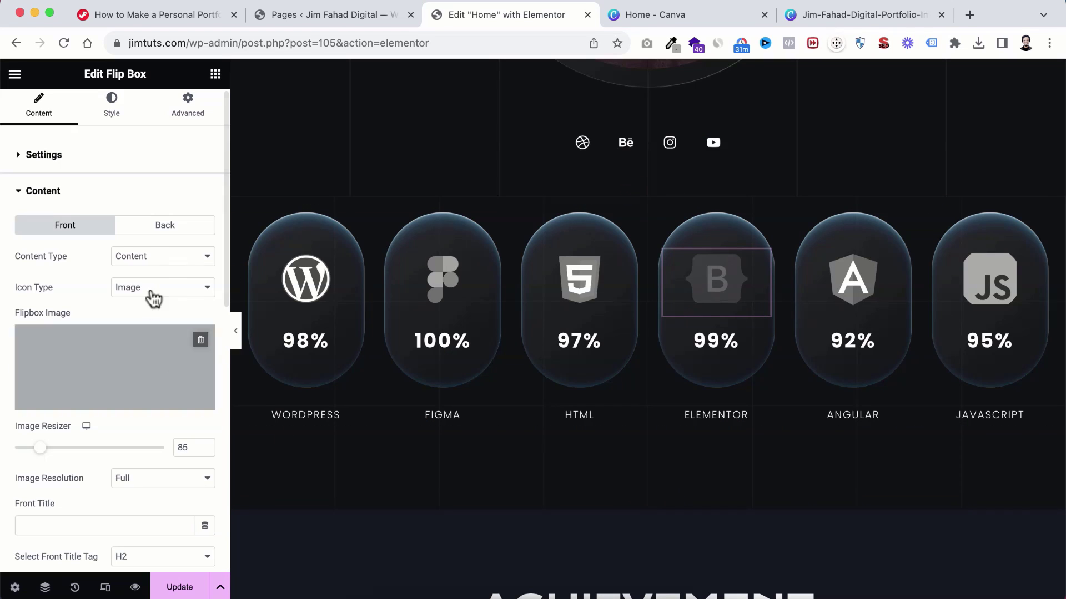
Step: Set the pink Elementor logo as the card's back image
{"action": "left_click", "coordinate": [166, 230]}
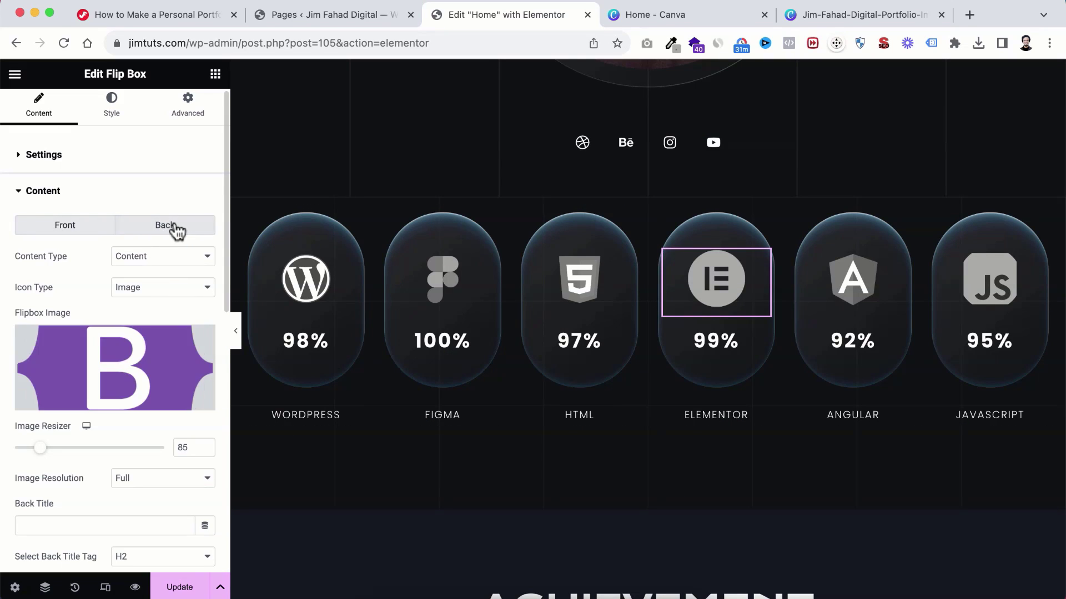
{"action": "left_click", "coordinate": [116, 361]}
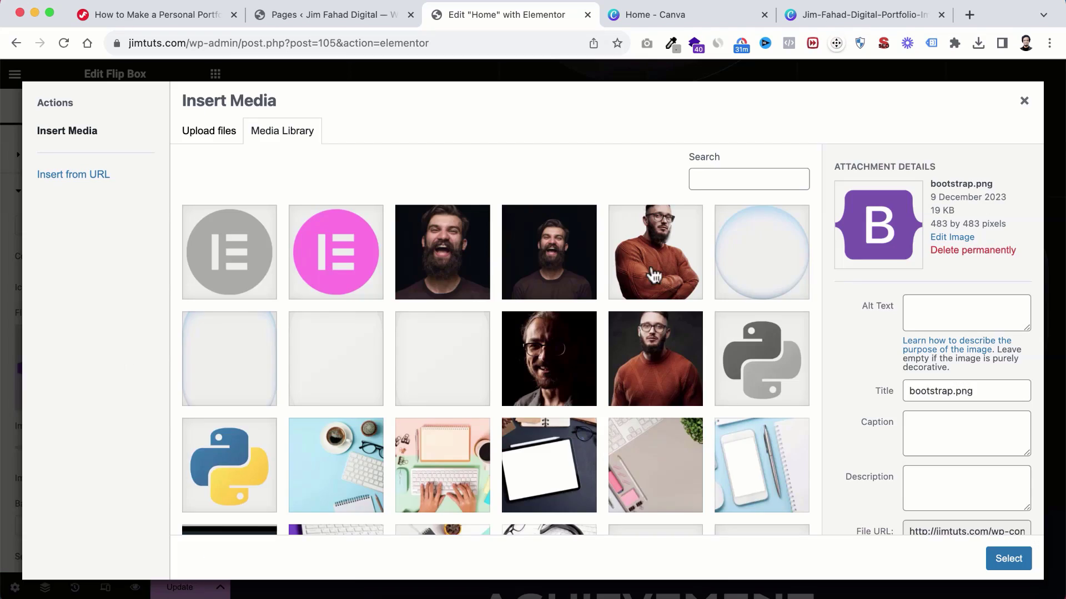
{"action": "left_click", "coordinate": [342, 259]}
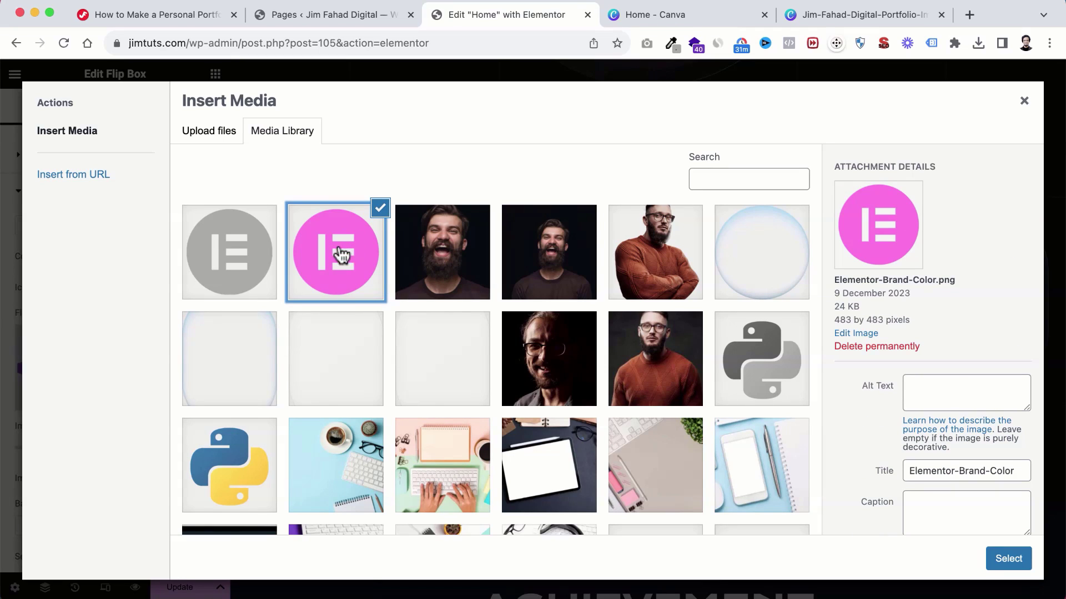
{"action": "left_click", "coordinate": [1008, 558]}
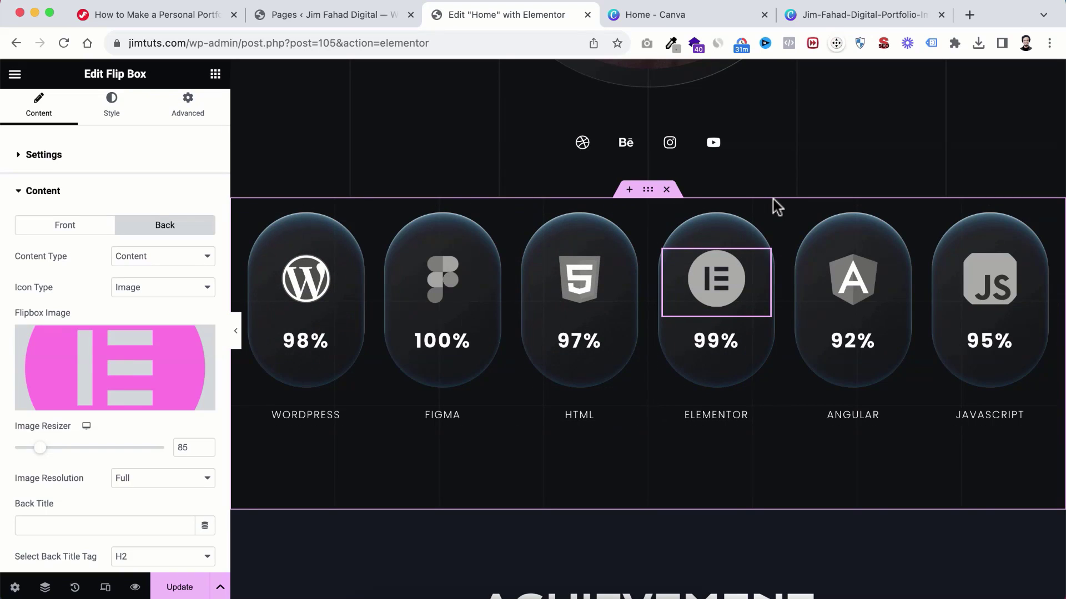
Step: Scroll down past the skill cards to the ACHIEVEMENT section's 2014–2022 awards
{"action": "scroll", "coordinate": [665, 450], "scroll_direction": "down", "scroll_amount": 5}
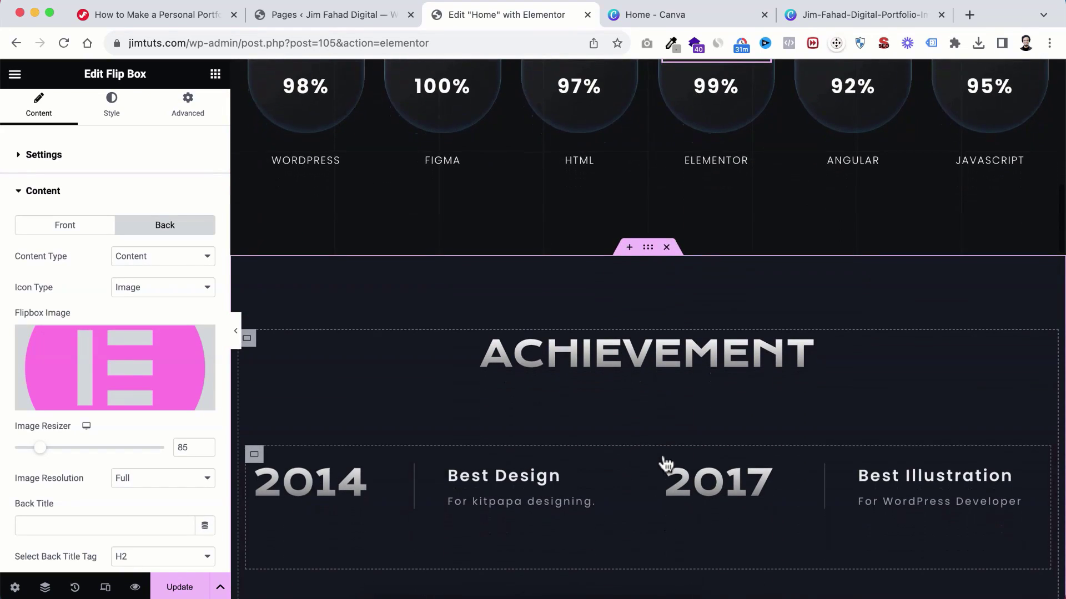
{"action": "scroll", "coordinate": [665, 463], "scroll_direction": "down", "scroll_amount": 3}
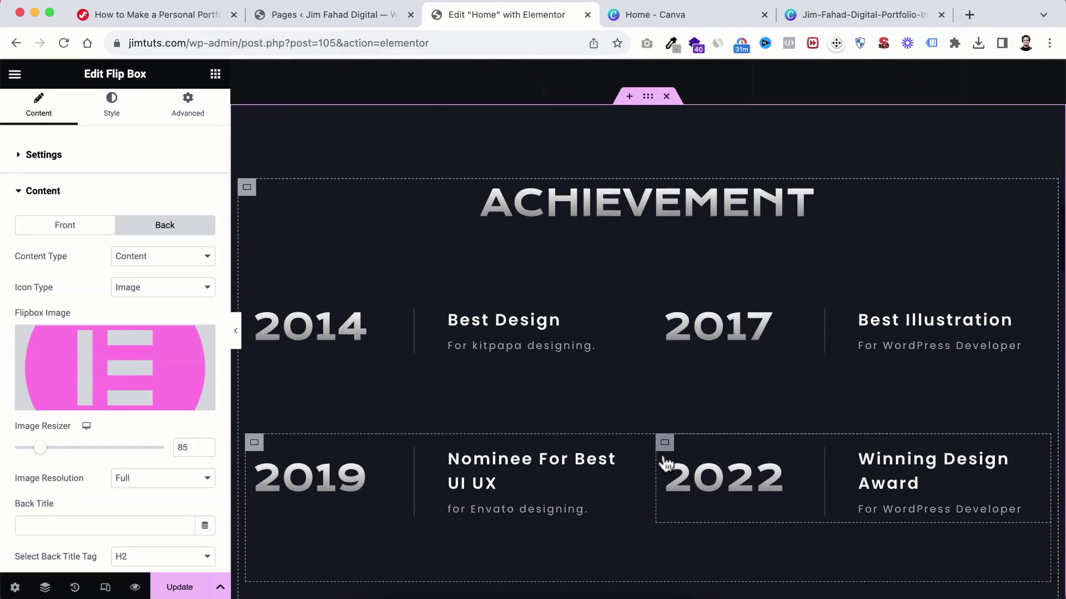
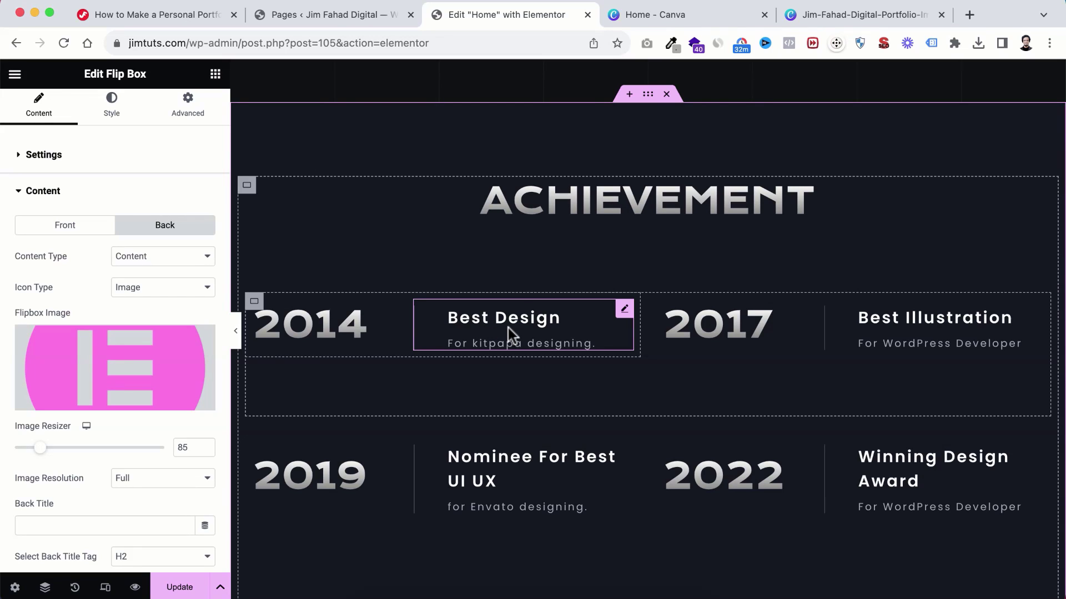
Step: Try retitling the ACHIEVEMENT heading to 'Resume', then paste the original title back
{"action": "left_click", "coordinate": [621, 211]}
{"action": "left_click", "coordinate": [83, 210]}
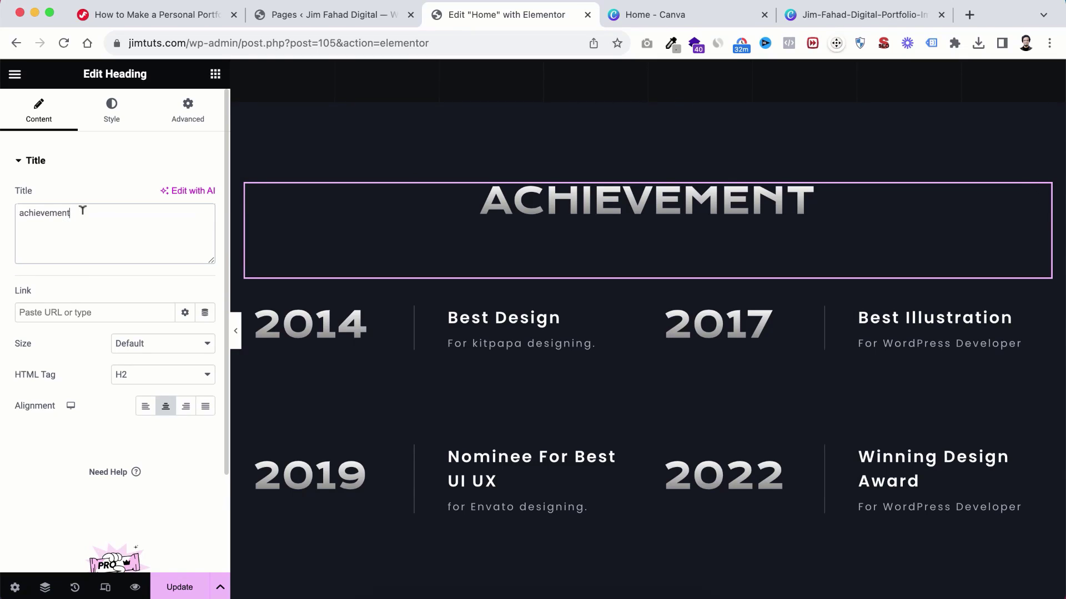
{"action": "key", "text": "super+a"}
{"action": "key", "text": "super+c"}
{"action": "type", "text": "Resume"}
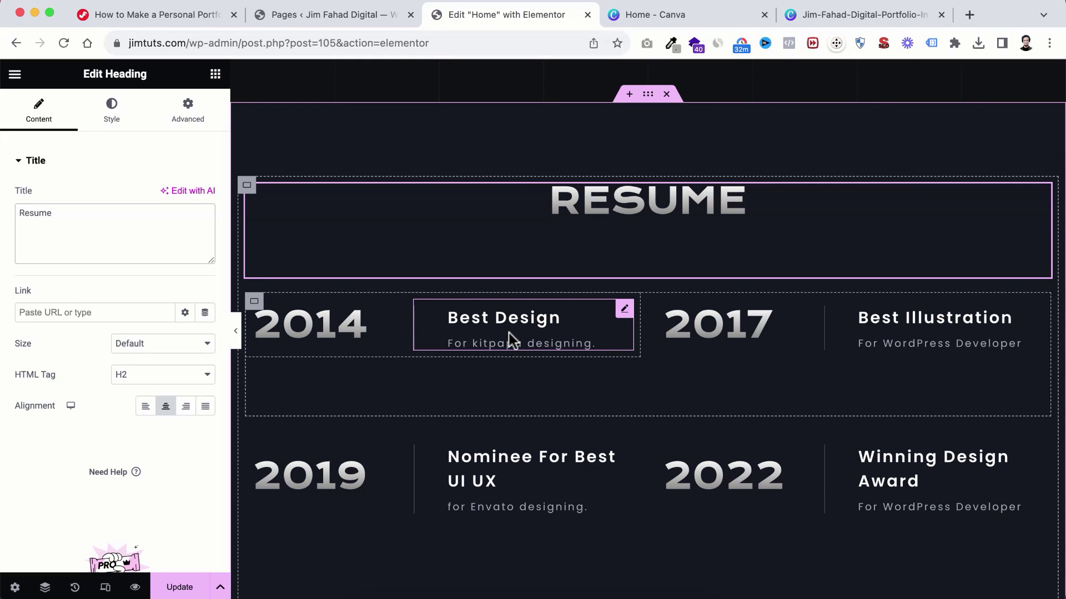
{"action": "key", "text": "BackSpace"}
{"action": "key", "text": "BackSpace"}
{"action": "key", "text": "BackSpace"}
{"action": "key", "text": "BackSpace"}
{"action": "key", "text": "BackSpace"}
{"action": "key", "text": "BackSpace"}
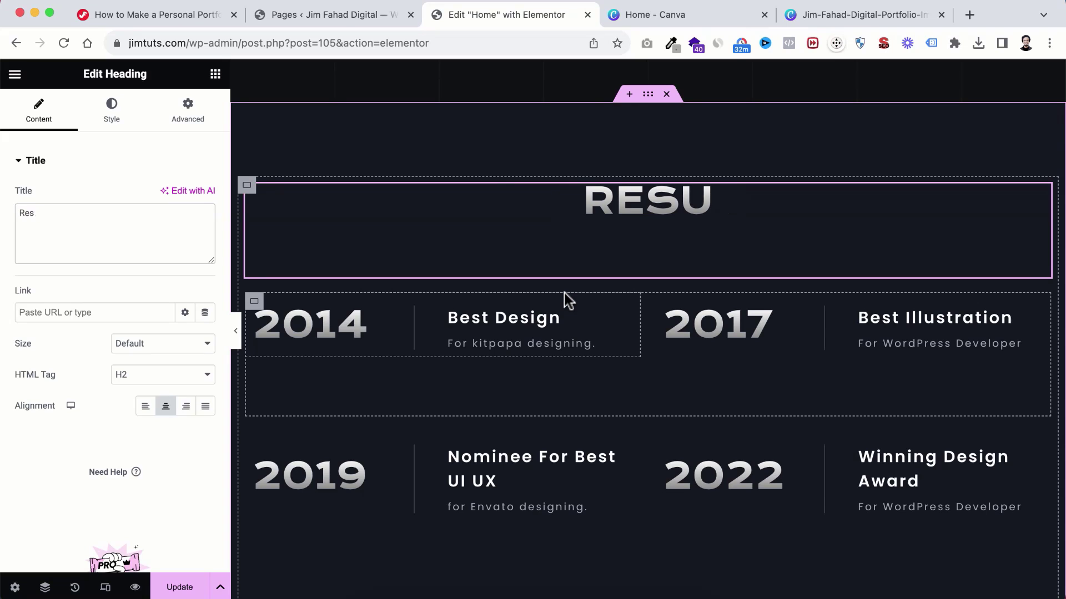
{"action": "key", "text": "super+v"}
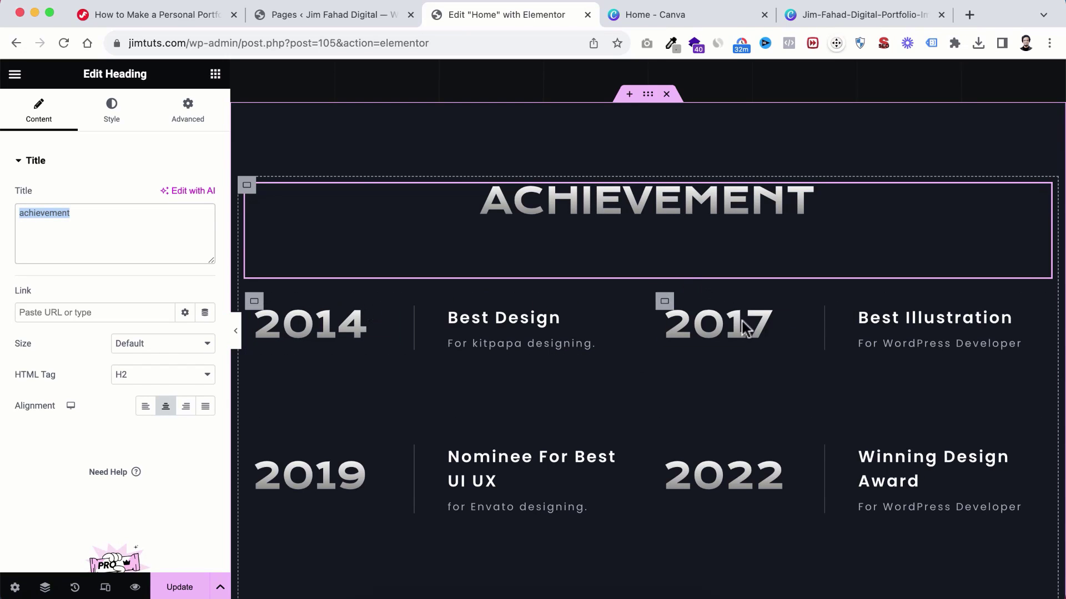
Step: Select the 2014 award container, then open the client-logo carousel's settings below it
{"action": "scroll", "coordinate": [751, 364], "scroll_direction": "down", "scroll_amount": 3}
{"action": "scroll", "coordinate": [749, 358], "scroll_direction": "up", "scroll_amount": 1}
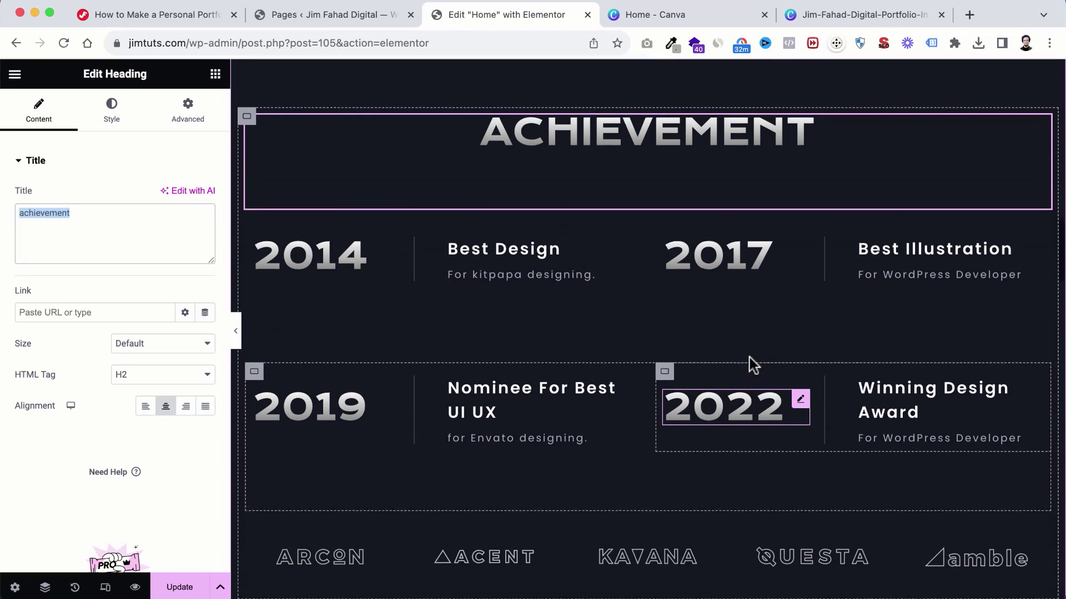
{"action": "scroll", "coordinate": [749, 358], "scroll_direction": "down", "scroll_amount": 1}
{"action": "scroll", "coordinate": [749, 357], "scroll_direction": "up", "scroll_amount": 1}
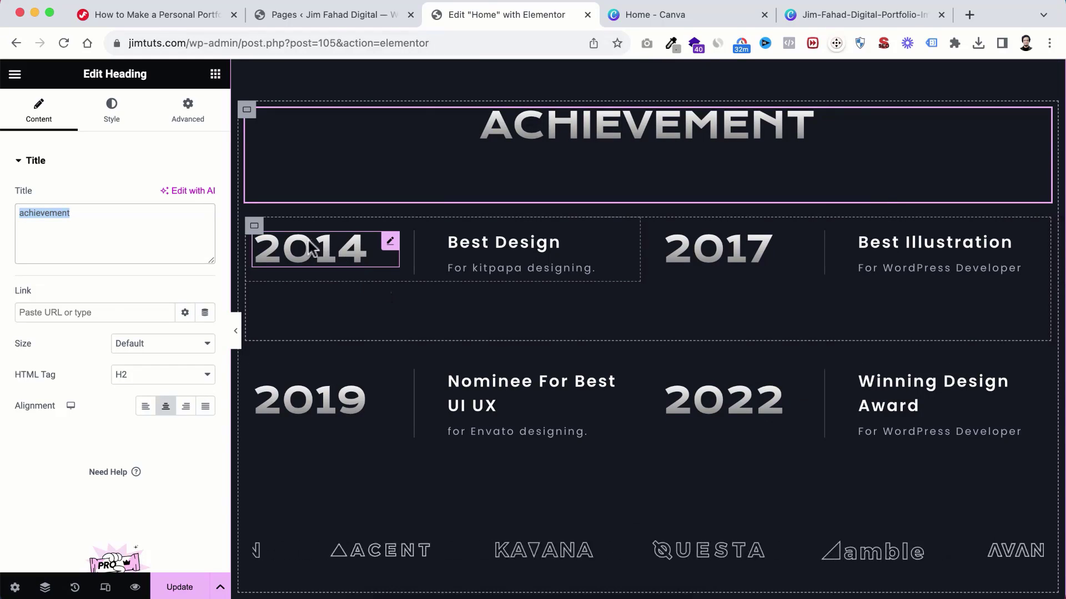
{"action": "left_click", "coordinate": [255, 234]}
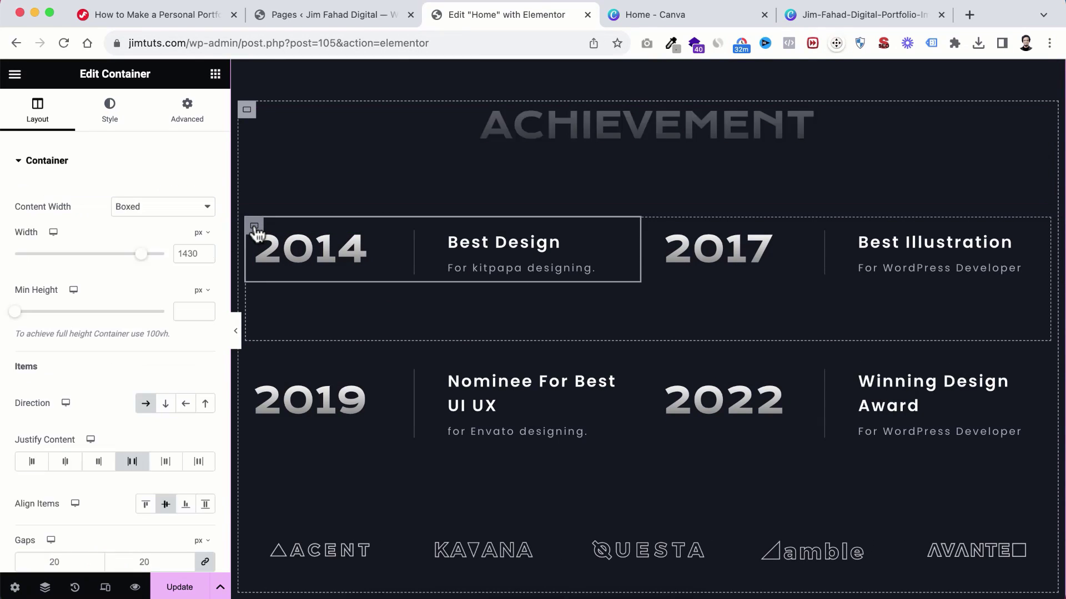
{"action": "scroll", "coordinate": [321, 420], "scroll_direction": "down", "scroll_amount": 1}
{"action": "scroll", "coordinate": [321, 420], "scroll_direction": "down", "scroll_amount": 3}
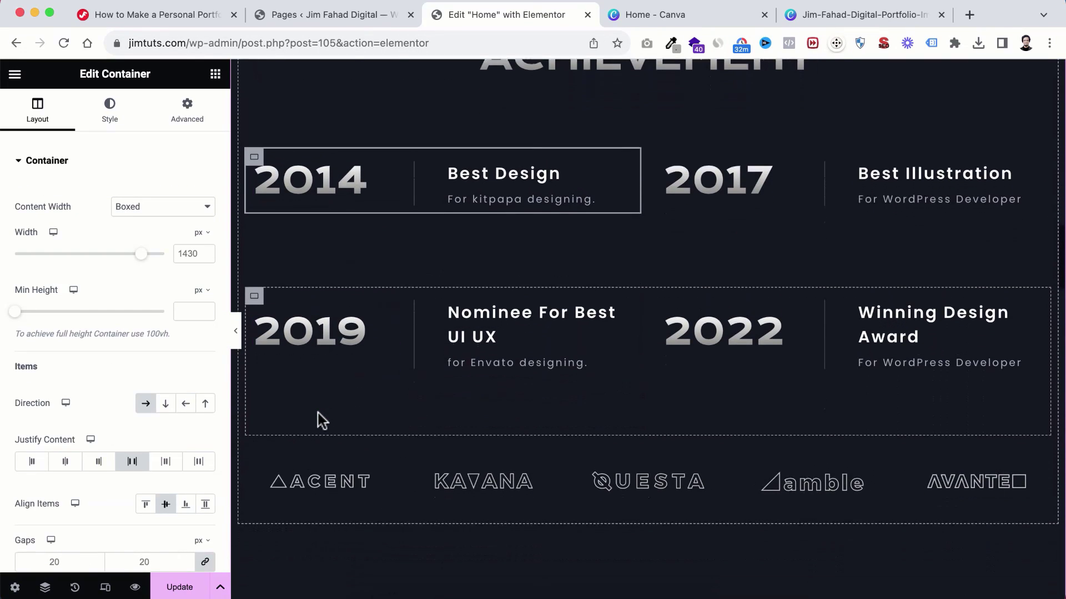
{"action": "scroll", "coordinate": [567, 473], "scroll_direction": "down", "scroll_amount": 1}
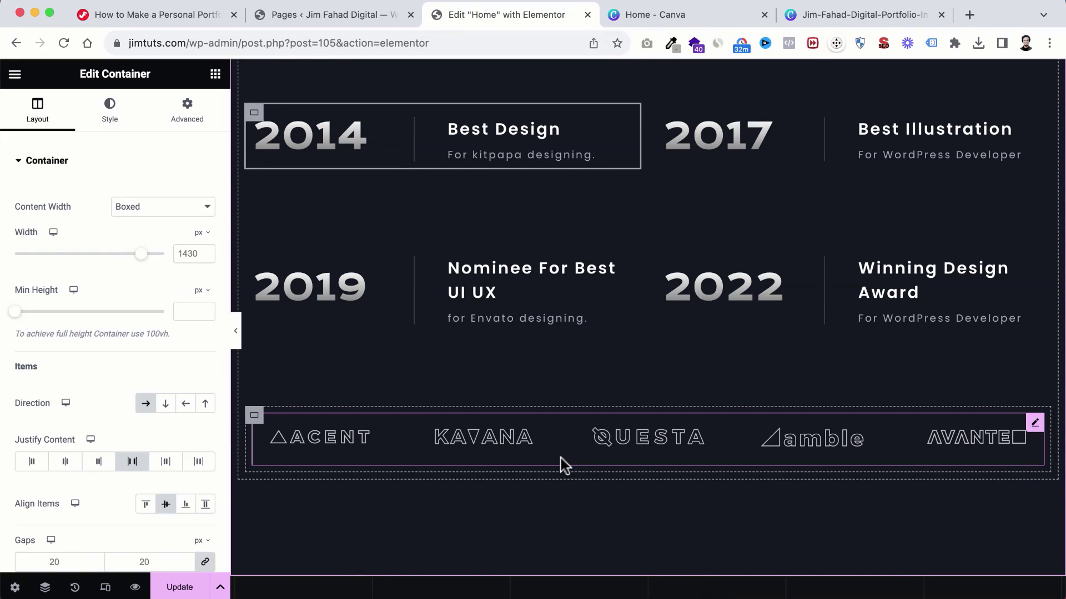
{"action": "left_click", "coordinate": [641, 437]}
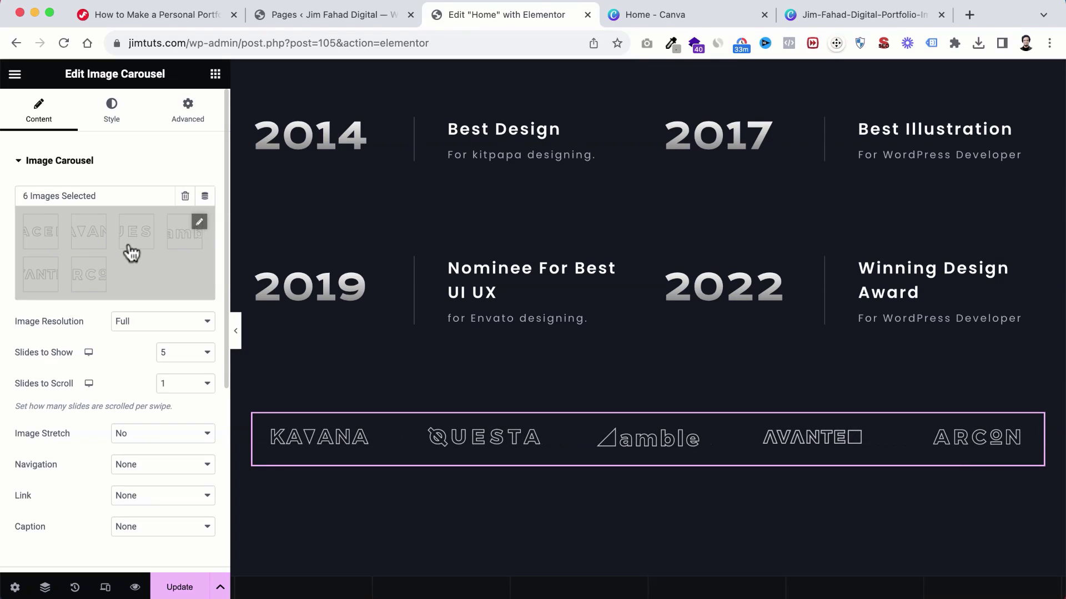
Step: Add the grey Elementor logo from the media library to the carousel's gallery
{"action": "left_click", "coordinate": [125, 224]}
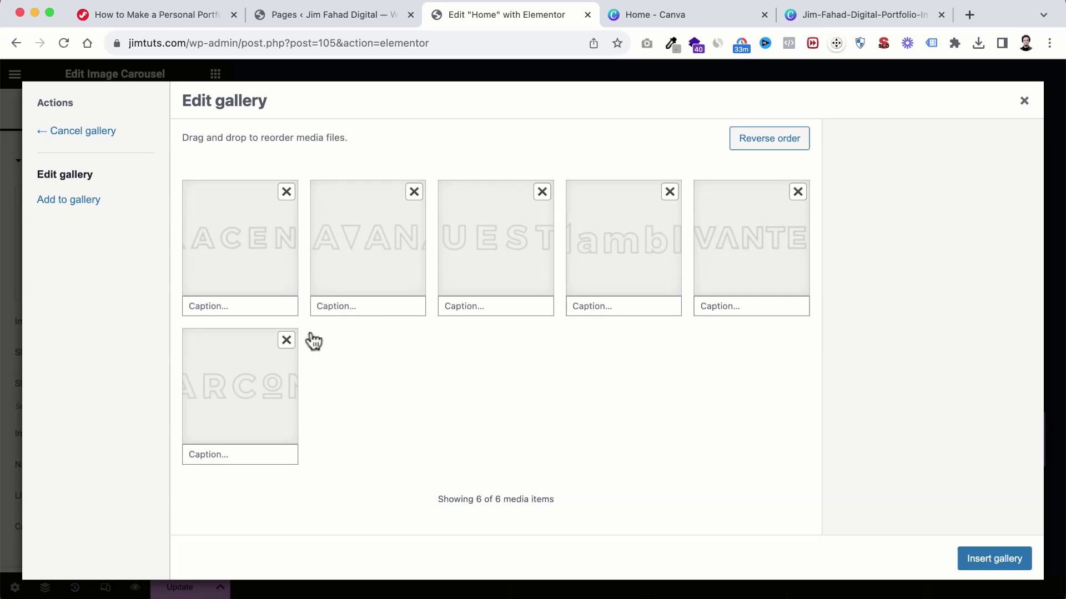
{"action": "left_click", "coordinate": [78, 206]}
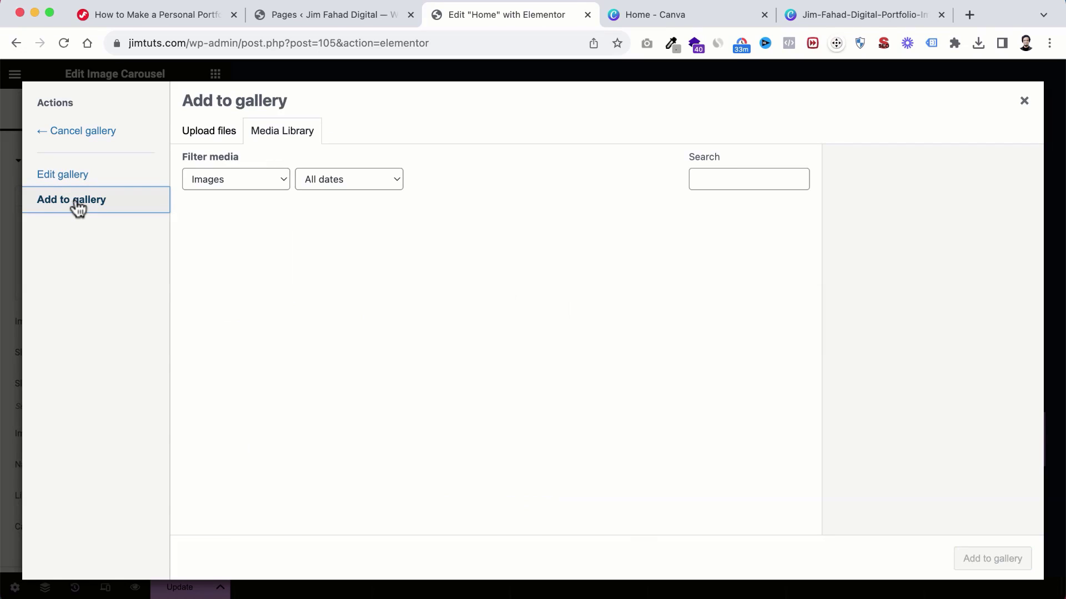
{"action": "scroll", "coordinate": [380, 340], "scroll_direction": "down", "scroll_amount": 2}
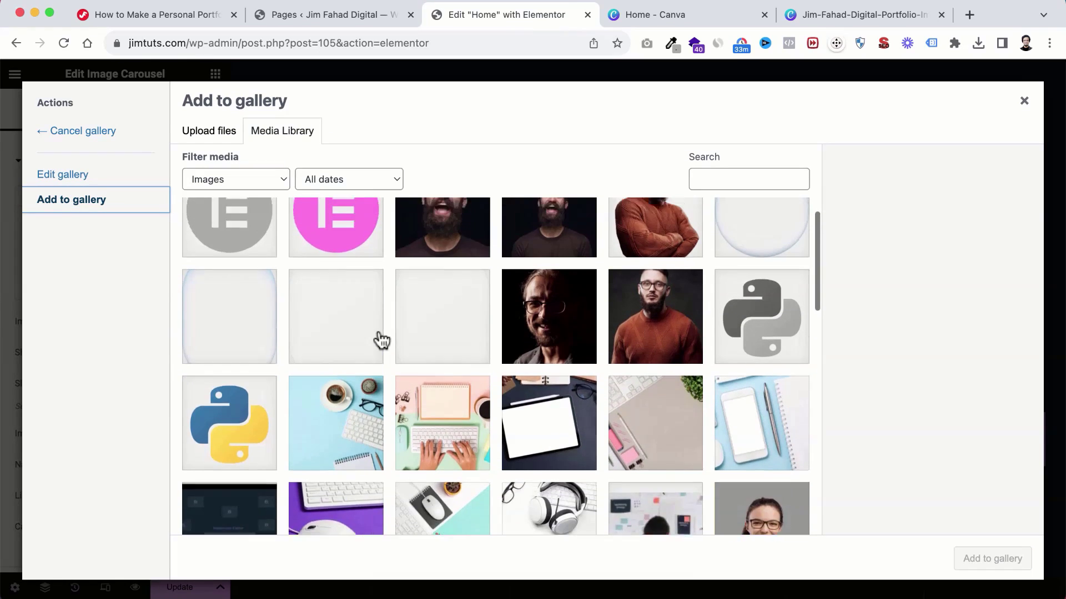
{"action": "scroll", "coordinate": [380, 340], "scroll_direction": "up", "scroll_amount": 2}
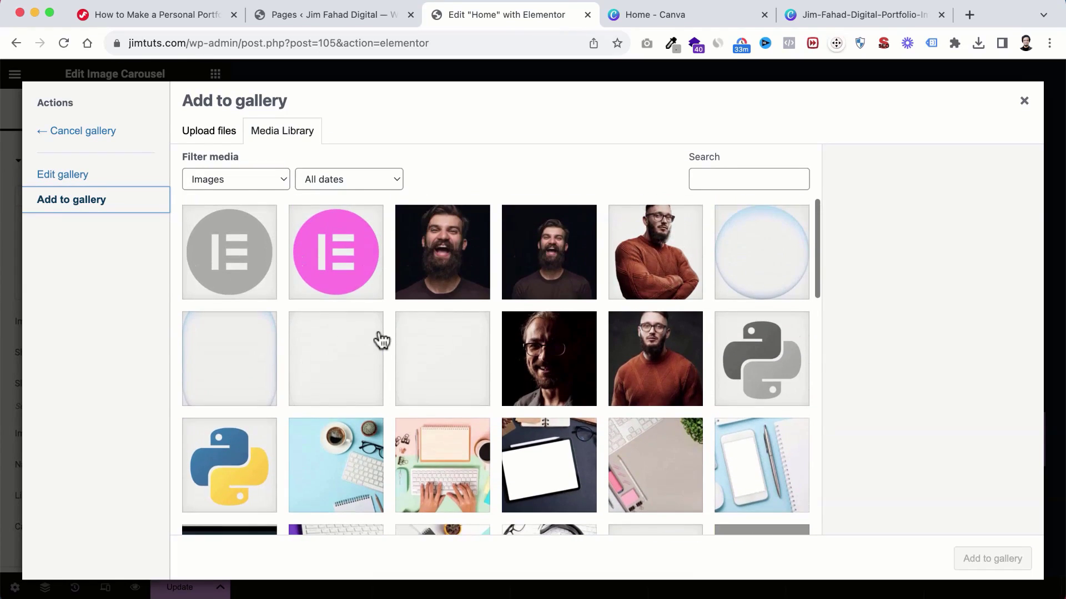
{"action": "left_click", "coordinate": [236, 254]}
{"action": "left_click", "coordinate": [995, 562]}
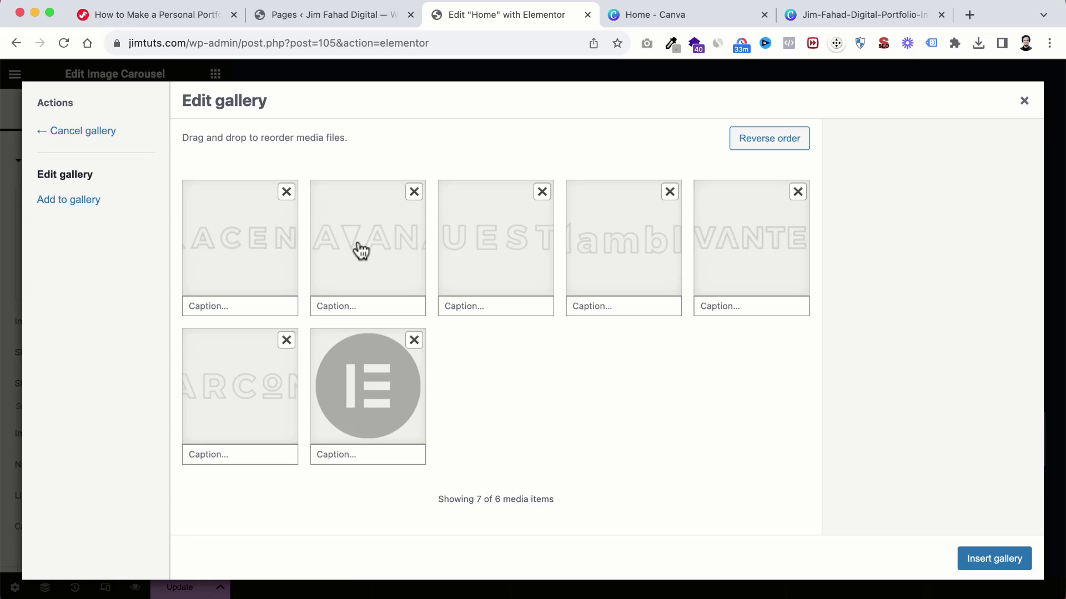
Step: Drag the logos so AVANTE leads, remove the Elementor logo, and insert the gallery
{"action": "left_click_drag", "start_coordinate": [362, 251], "coordinate": [633, 247]}
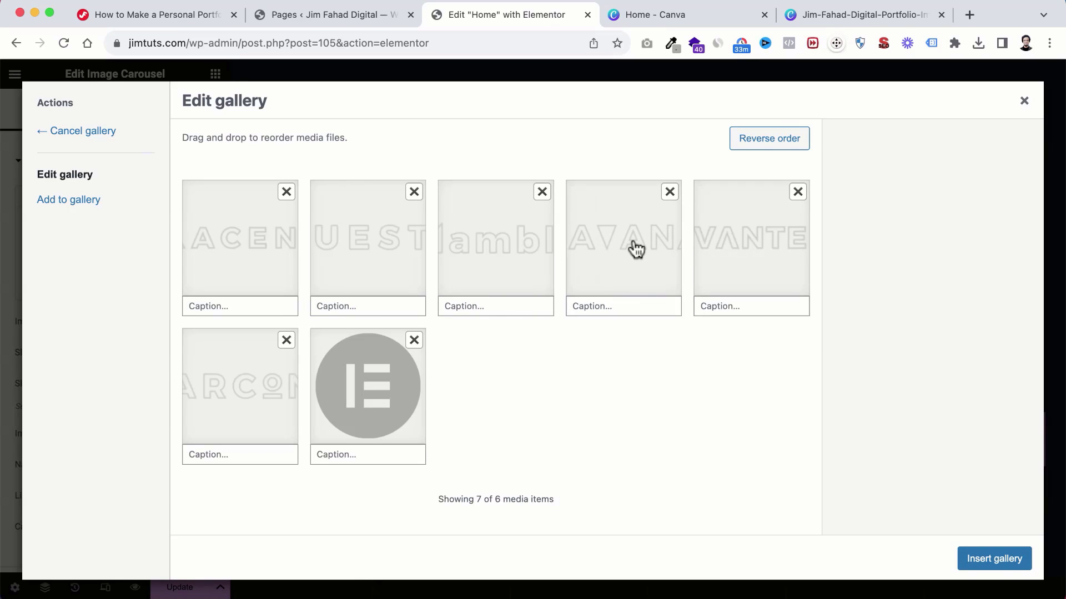
{"action": "left_click_drag", "start_coordinate": [716, 249], "coordinate": [267, 243]}
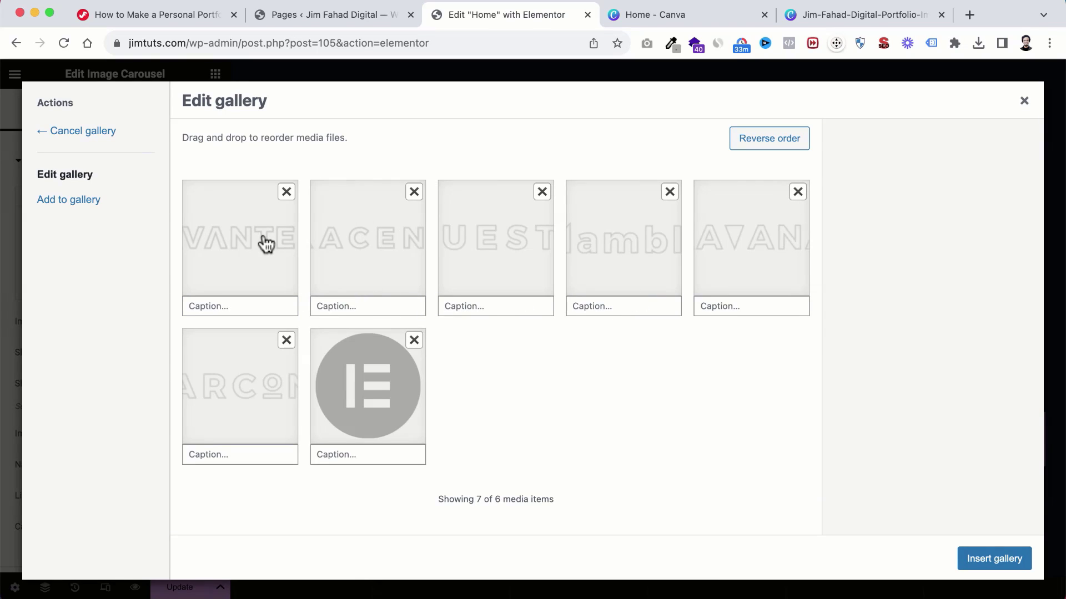
{"action": "left_click_drag", "start_coordinate": [381, 251], "coordinate": [636, 255]}
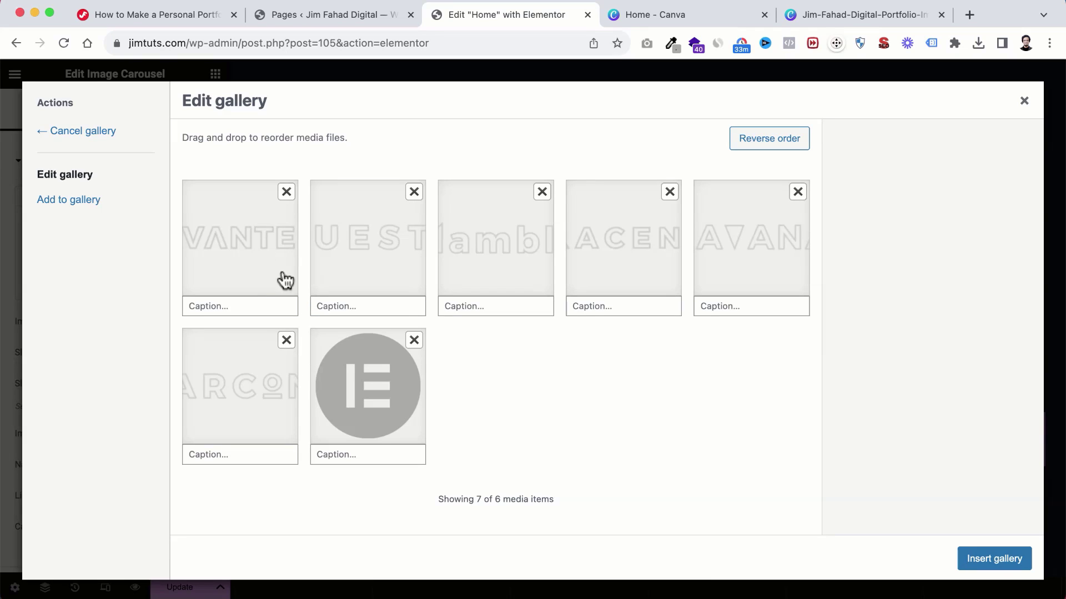
{"action": "left_click", "coordinate": [415, 341]}
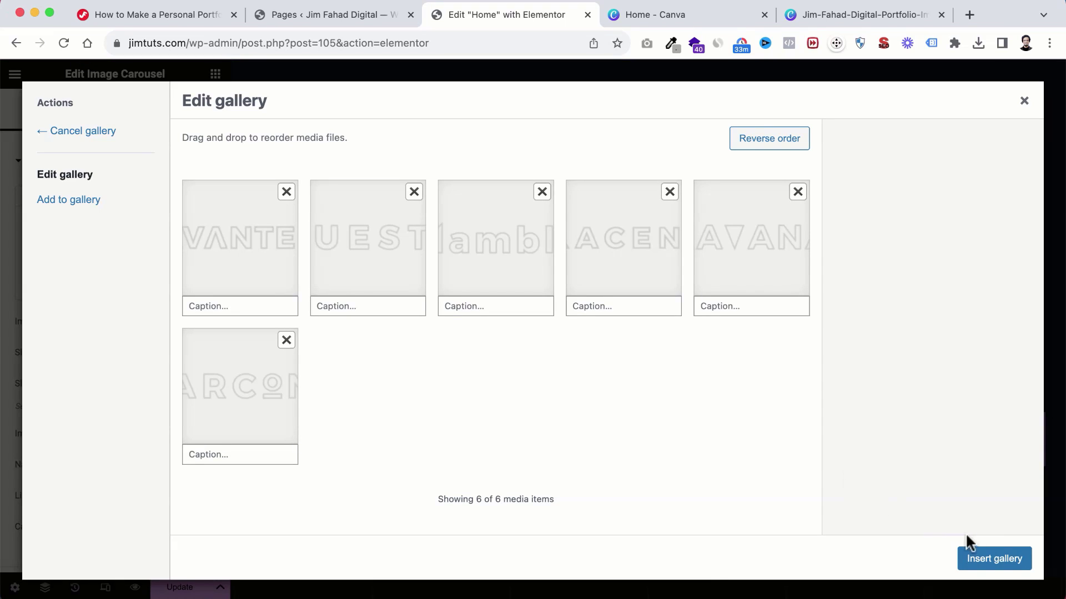
{"action": "left_click", "coordinate": [987, 567]}
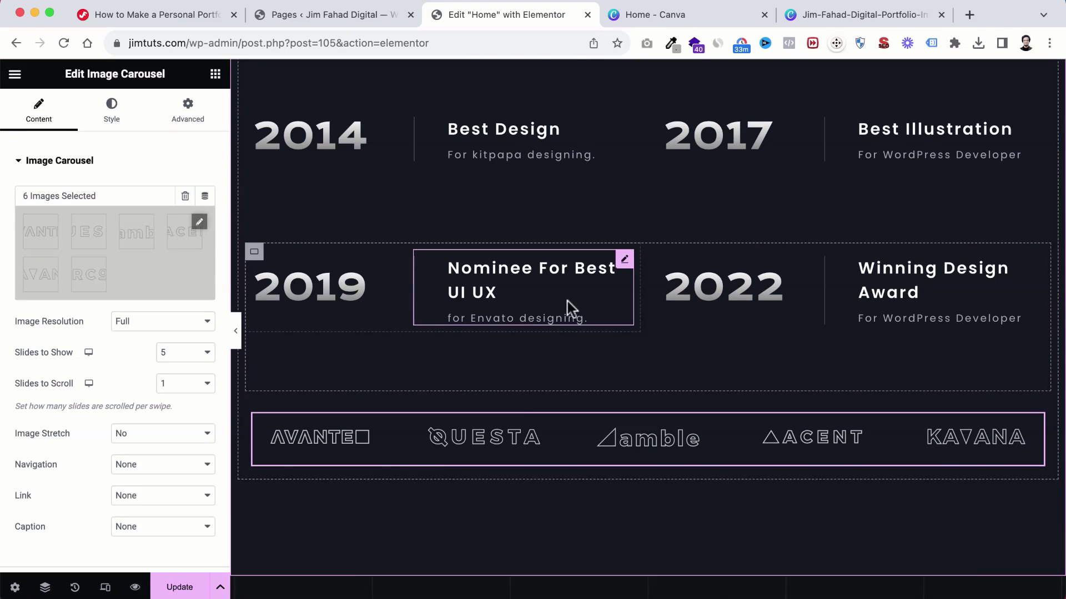
Step: Select the ACHIEVEMENT heading and open the Navigator from the container's context menu
{"action": "scroll", "coordinate": [567, 307], "scroll_direction": "up", "scroll_amount": 3}
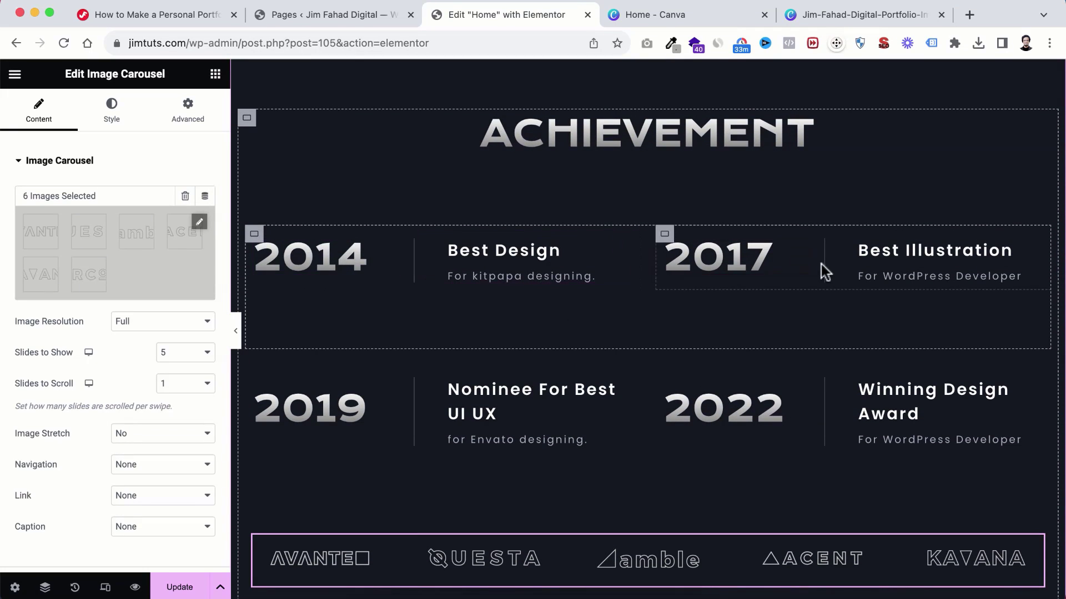
{"action": "scroll", "coordinate": [559, 352], "scroll_direction": "down", "scroll_amount": 1}
{"action": "scroll", "coordinate": [560, 344], "scroll_direction": "up", "scroll_amount": 1}
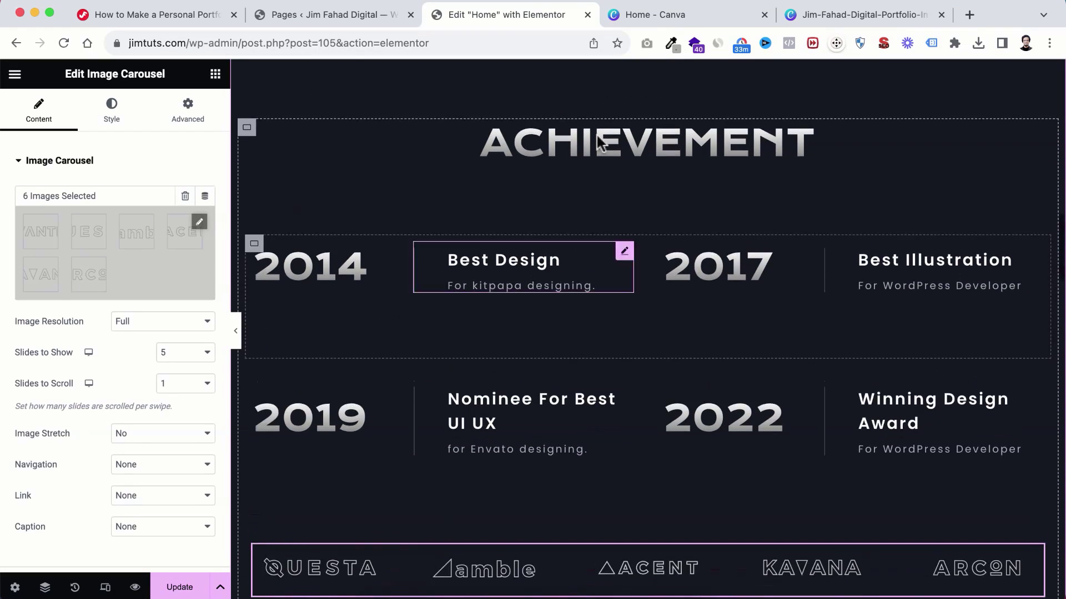
{"action": "left_click", "coordinate": [579, 142]}
{"action": "scroll", "coordinate": [579, 145], "scroll_direction": "down", "scroll_amount": 3}
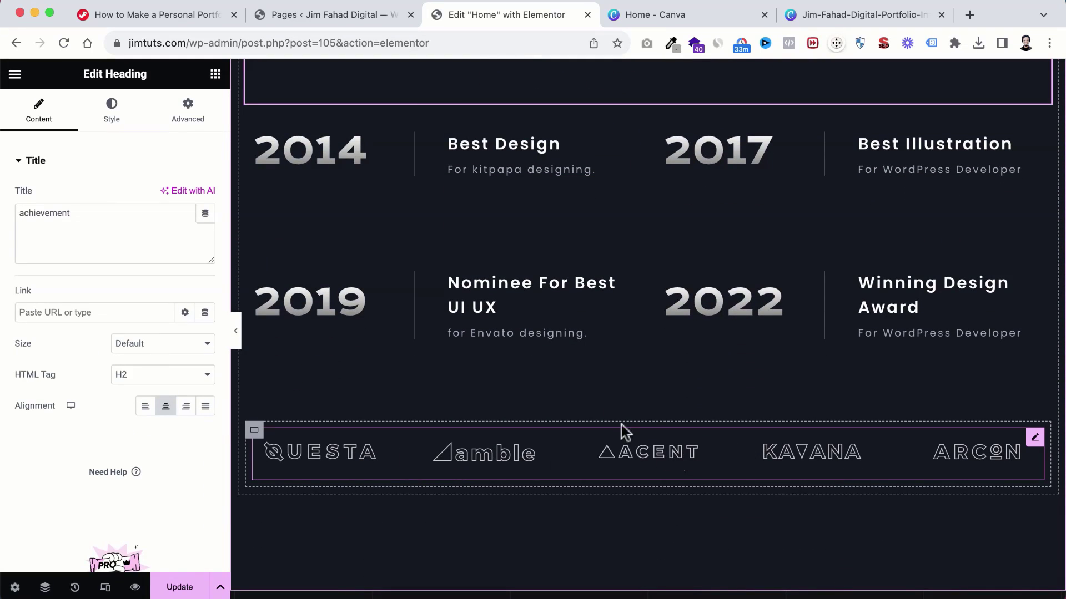
{"action": "scroll", "coordinate": [621, 430], "scroll_direction": "up", "scroll_amount": 2}
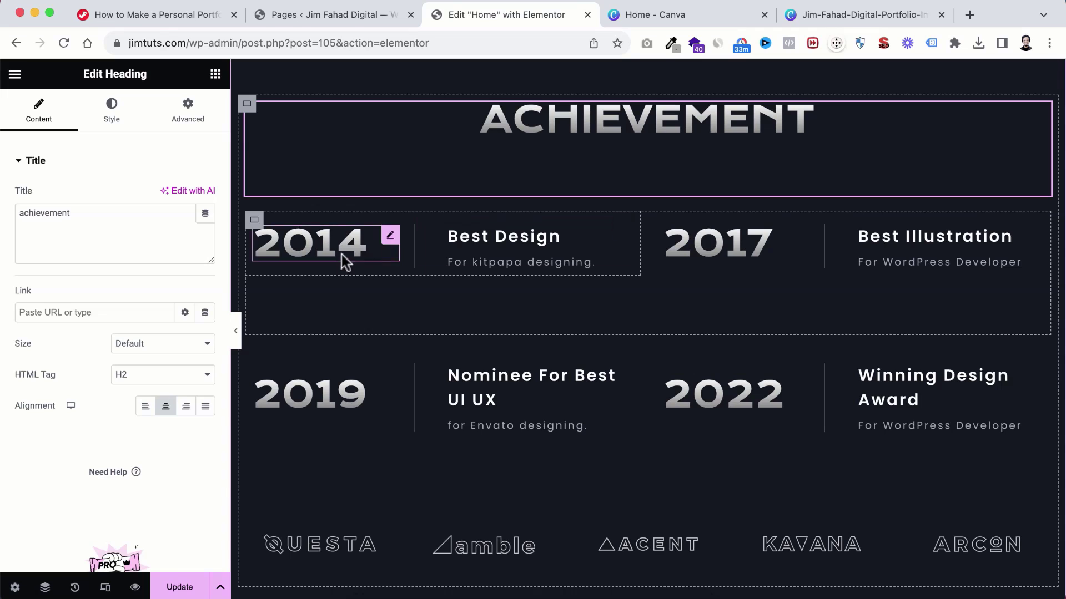
{"action": "right_click", "coordinate": [254, 223]}
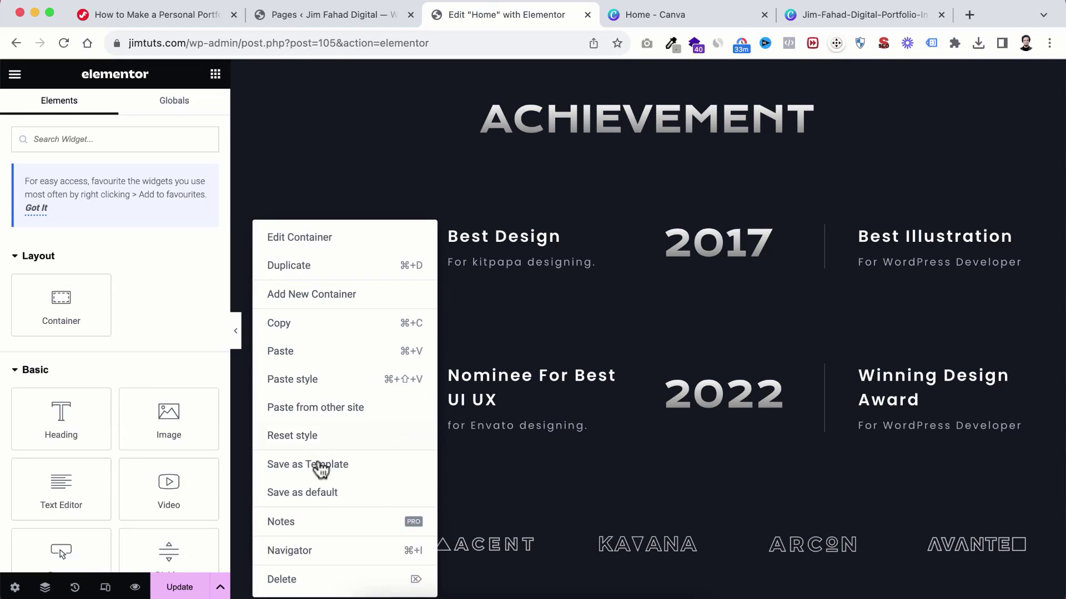
{"action": "left_click", "coordinate": [297, 553]}
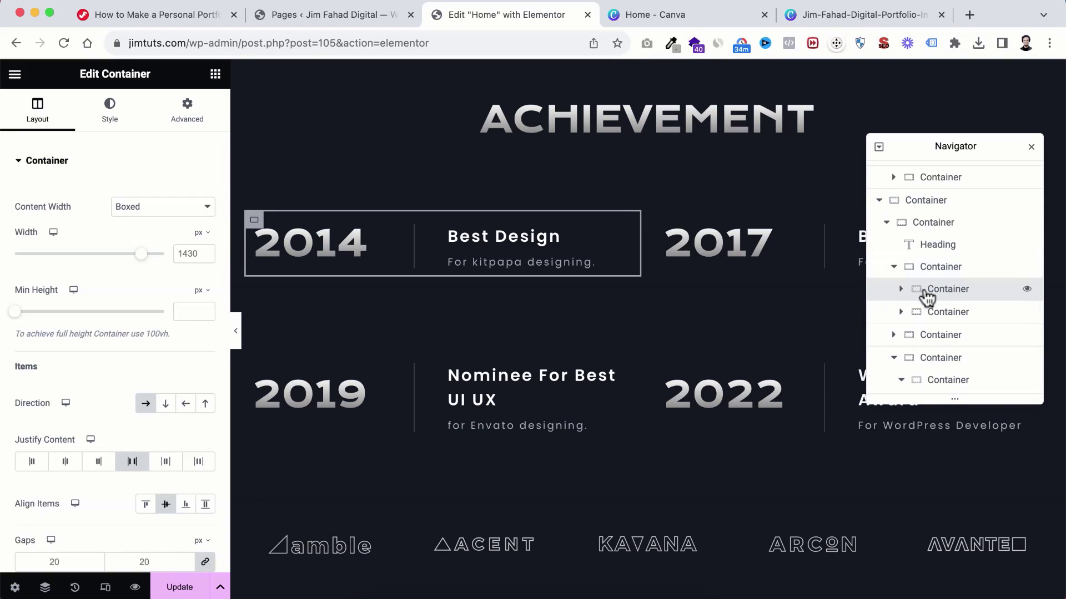
Step: Expand the Navigator tree down to the Achievement section's nested container
{"action": "left_click", "coordinate": [879, 148]}
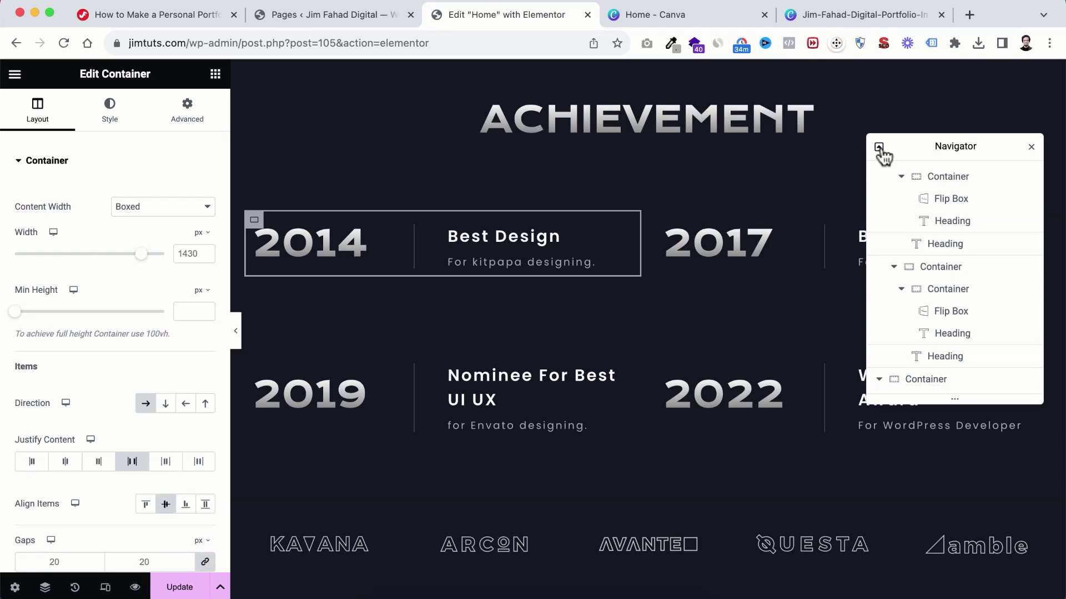
{"action": "left_click", "coordinate": [878, 148]}
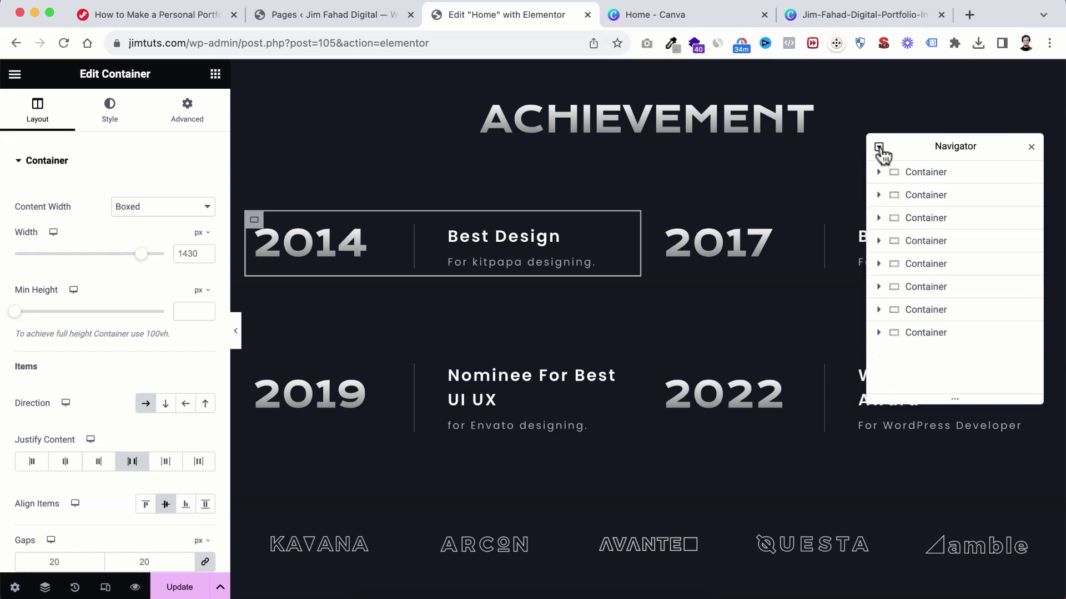
{"action": "scroll", "coordinate": [557, 237], "scroll_direction": "up", "scroll_amount": 1}
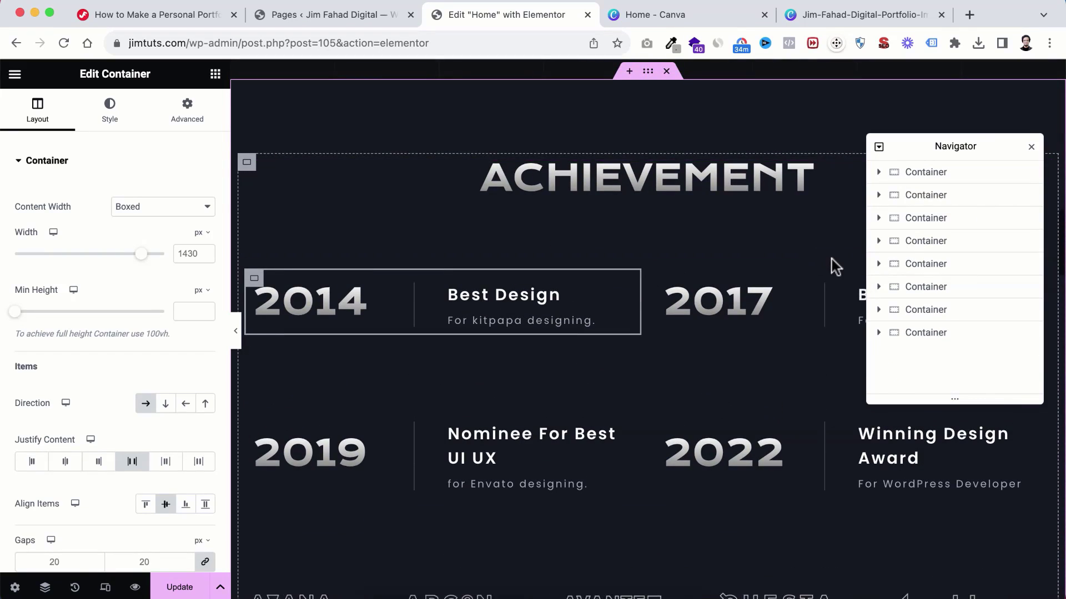
{"action": "scroll", "coordinate": [621, 111], "scroll_direction": "up", "scroll_amount": 1}
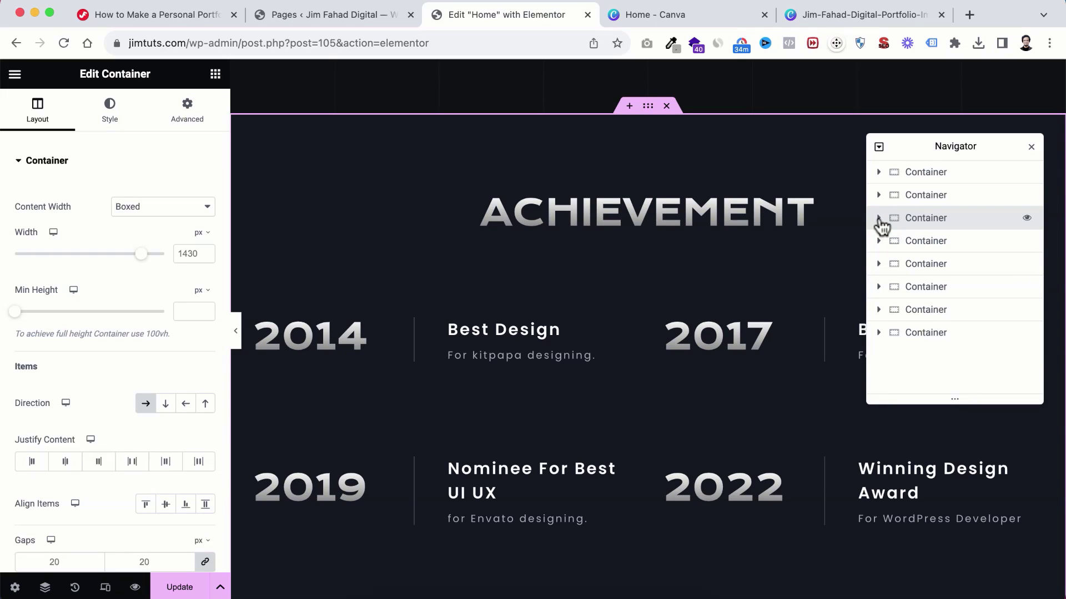
{"action": "left_click", "coordinate": [879, 219]}
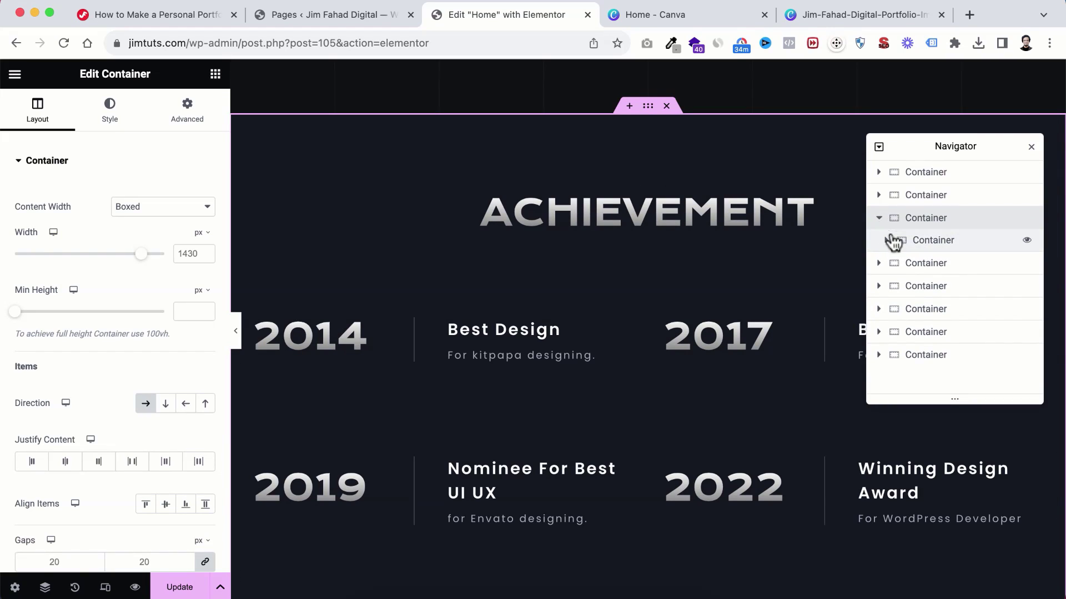
{"action": "left_click", "coordinate": [886, 240]}
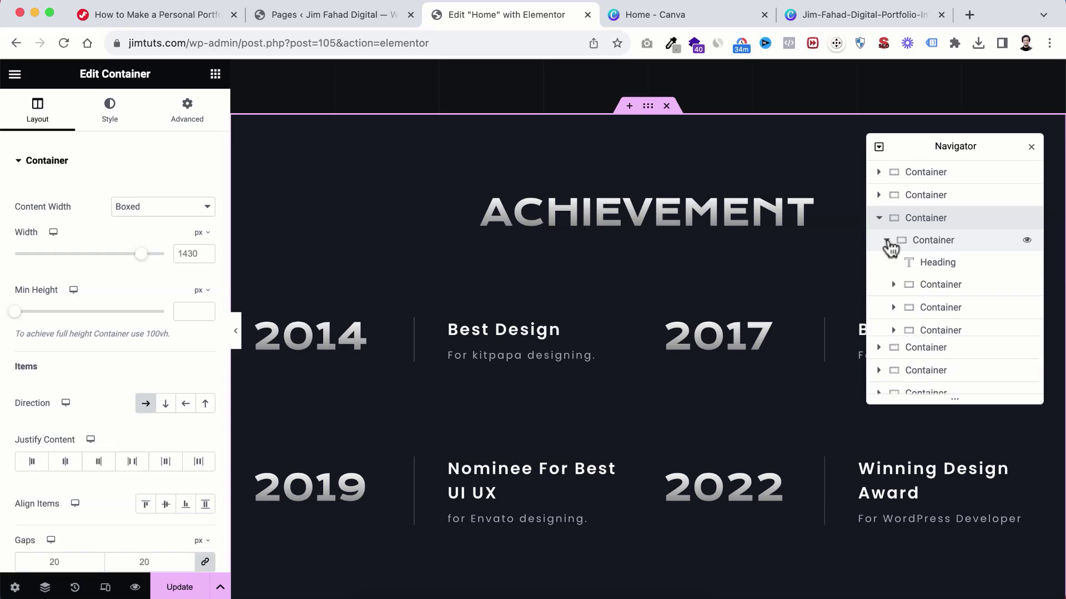
Step: Select the heading, award rows and logo row in turn, ending on the 2014/2017 row
{"action": "scroll", "coordinate": [916, 261], "scroll_direction": "down", "scroll_amount": 1}
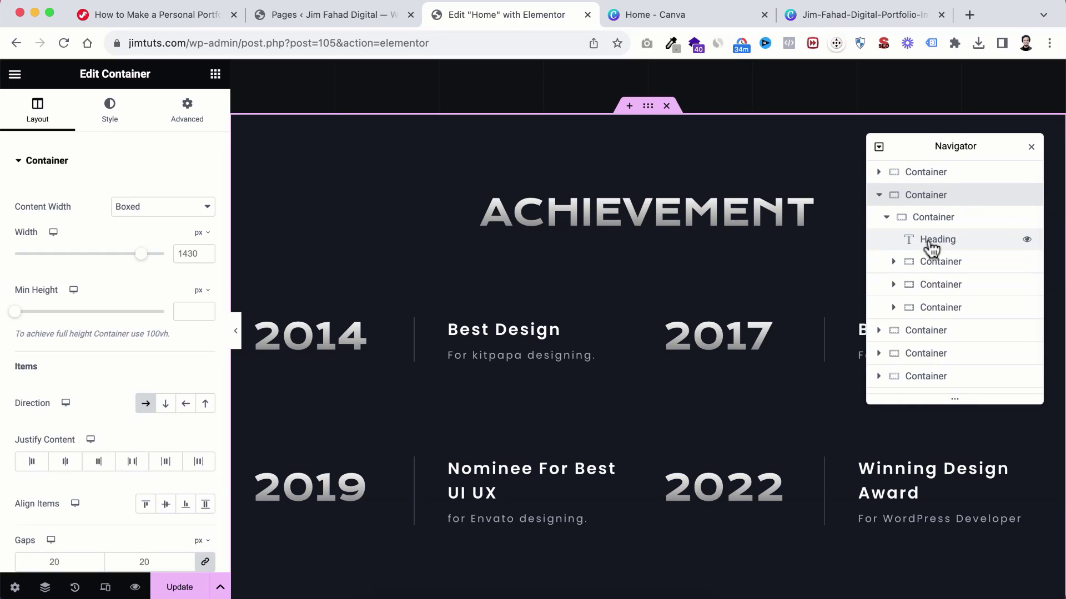
{"action": "left_click", "coordinate": [929, 244]}
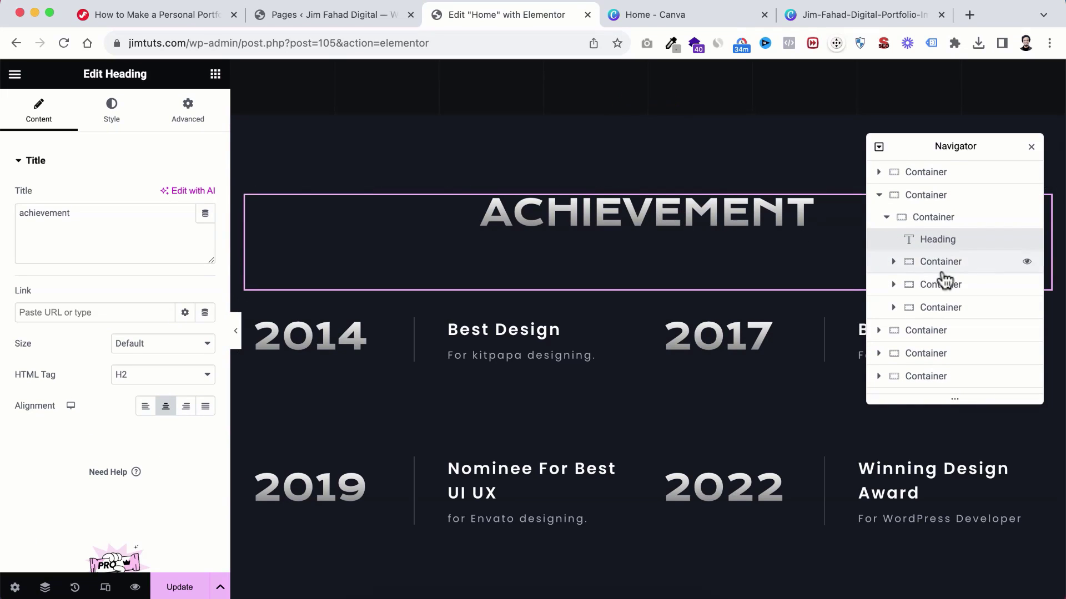
{"action": "scroll", "coordinate": [930, 245], "scroll_direction": "down", "scroll_amount": 1}
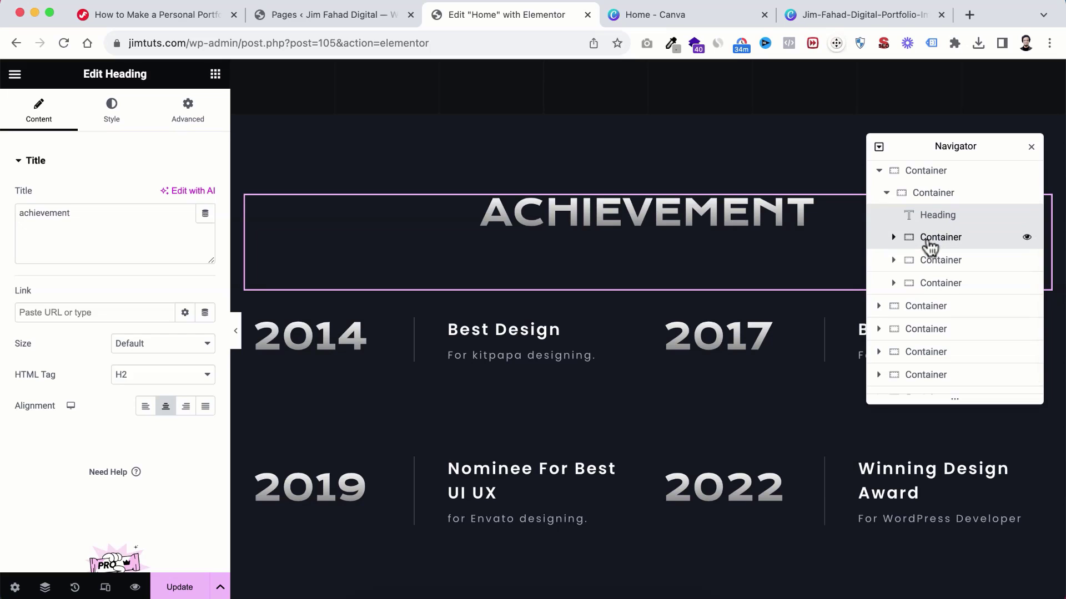
{"action": "left_click", "coordinate": [930, 244]}
{"action": "scroll", "coordinate": [411, 371], "scroll_direction": "down", "scroll_amount": 1}
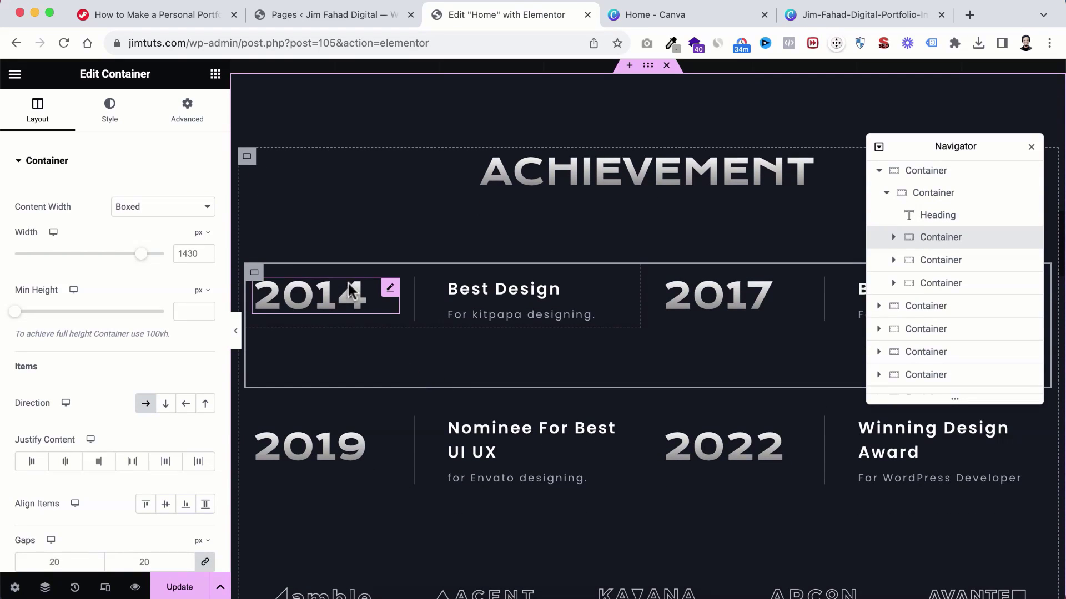
{"action": "left_click", "coordinate": [938, 267]}
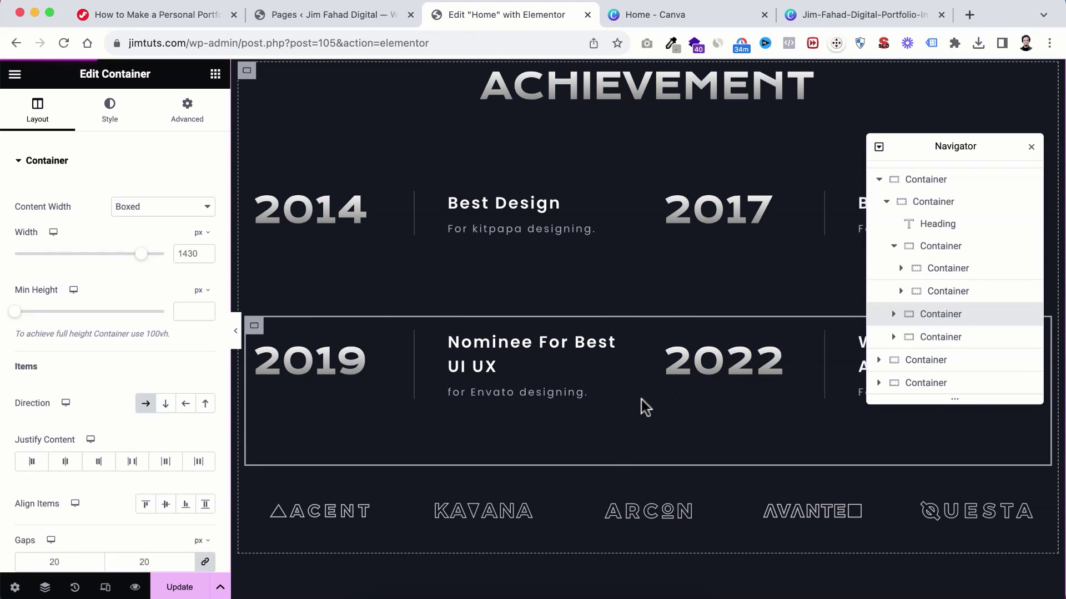
{"action": "scroll", "coordinate": [811, 383], "scroll_direction": "down", "scroll_amount": 1}
{"action": "left_click", "coordinate": [932, 337]}
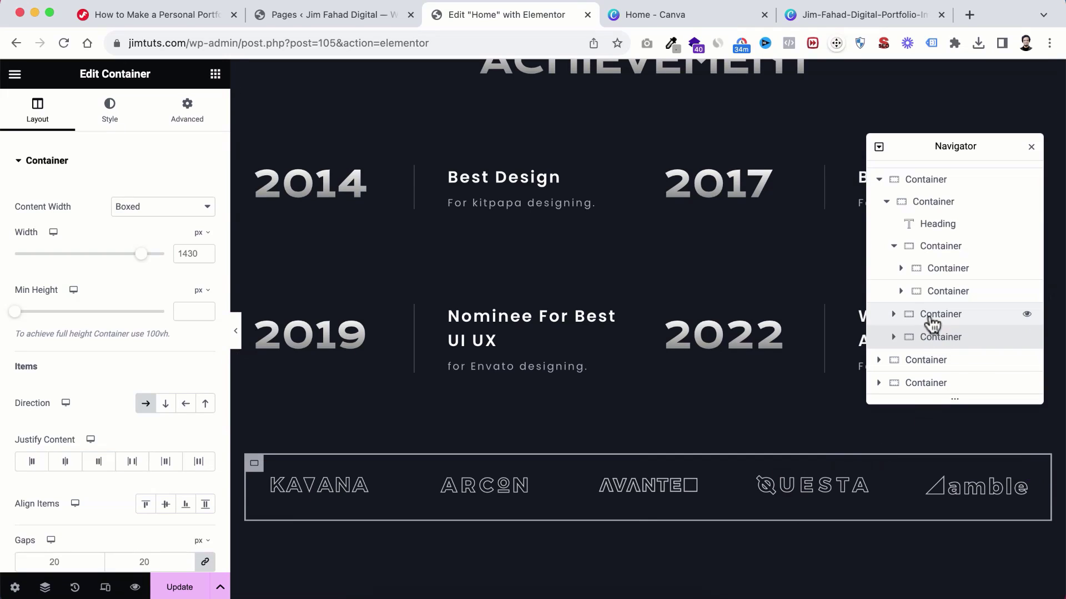
{"action": "left_click", "coordinate": [930, 317]}
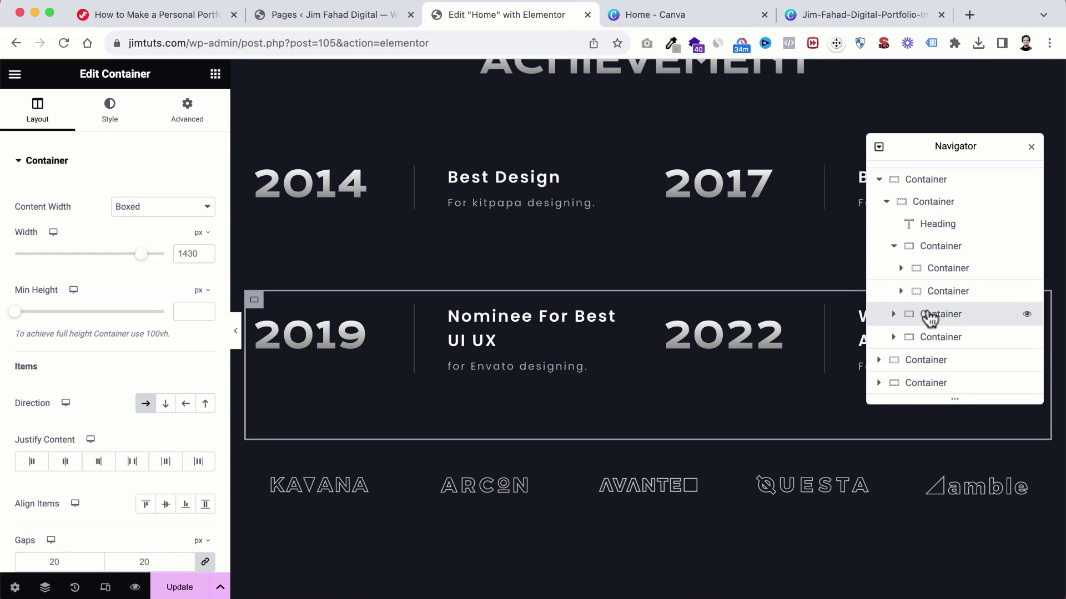
{"action": "left_click", "coordinate": [928, 251]}
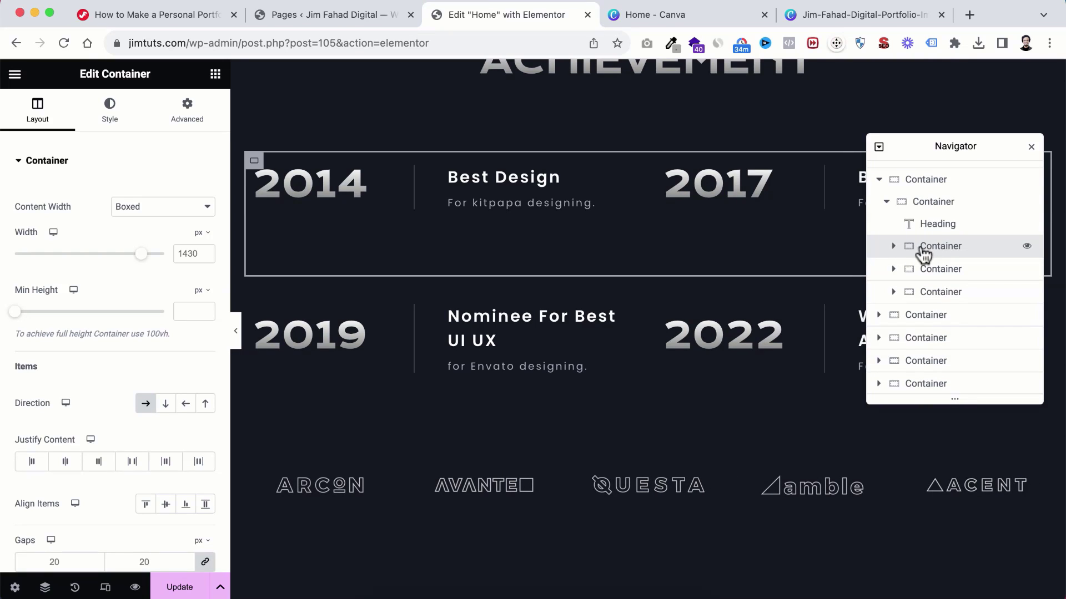
Step: Delete both the 2014/2017 and 2019/2022 achievement row containers
{"action": "right_click", "coordinate": [924, 253]}
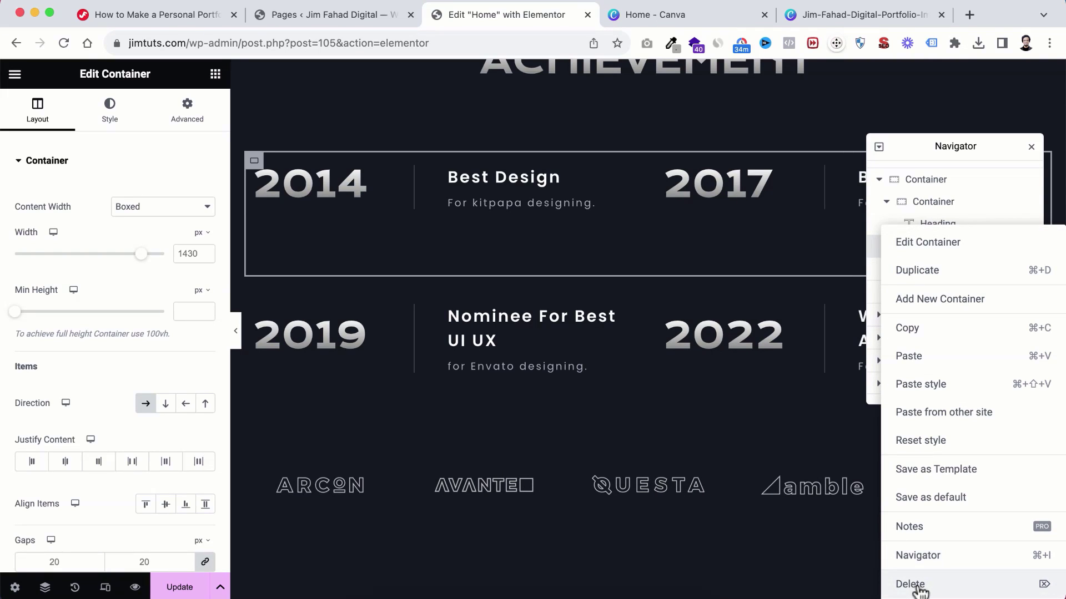
{"action": "left_click", "coordinate": [913, 585]}
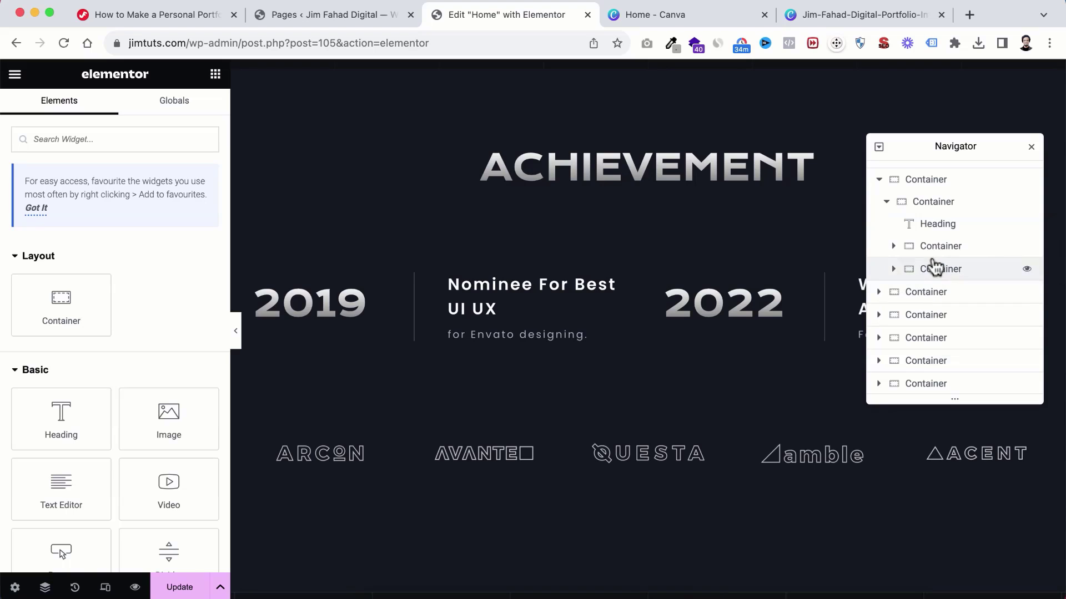
{"action": "left_click", "coordinate": [932, 251]}
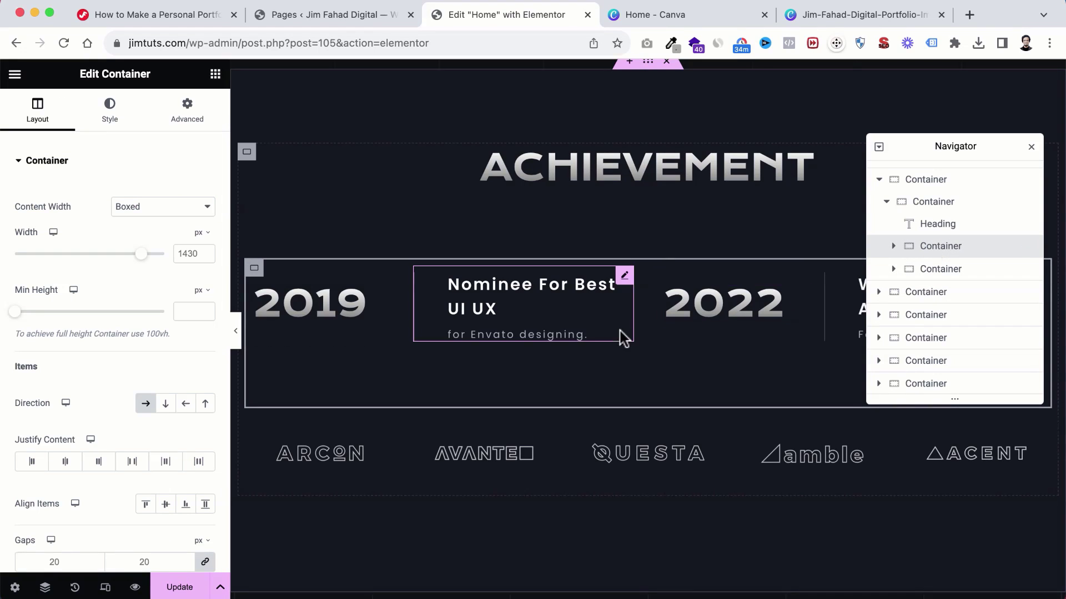
{"action": "right_click", "coordinate": [930, 249]}
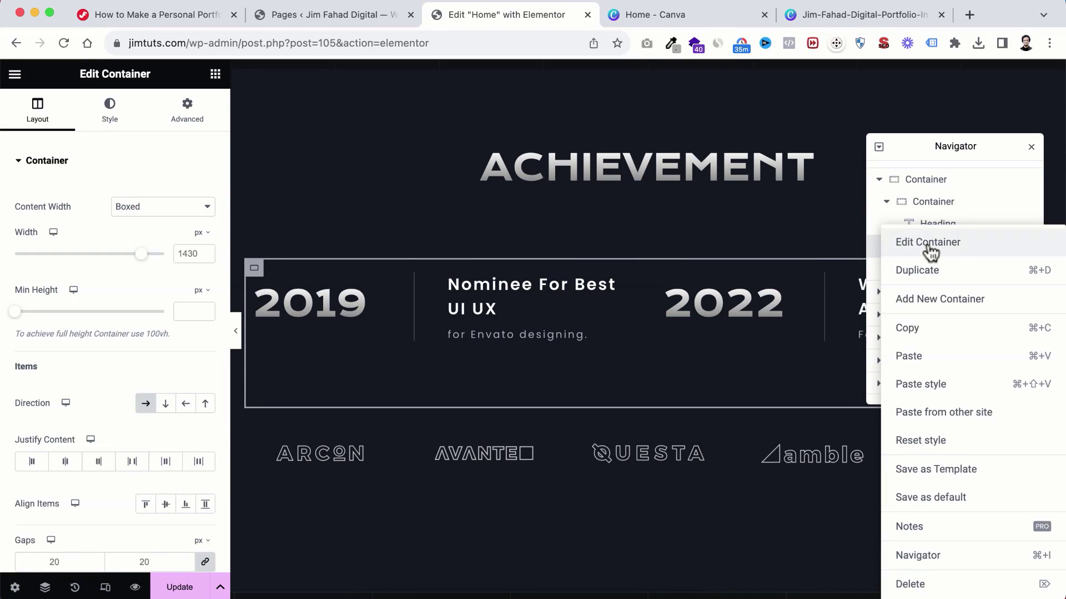
{"action": "left_click", "coordinate": [919, 584]}
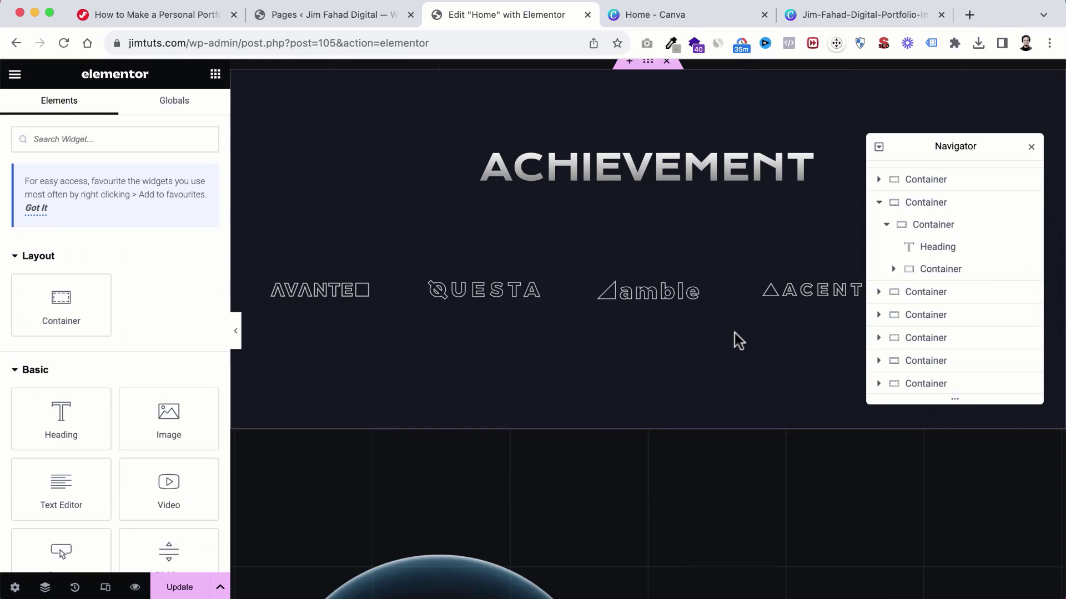
{"action": "scroll", "coordinate": [734, 333], "scroll_direction": "up", "scroll_amount": 2}
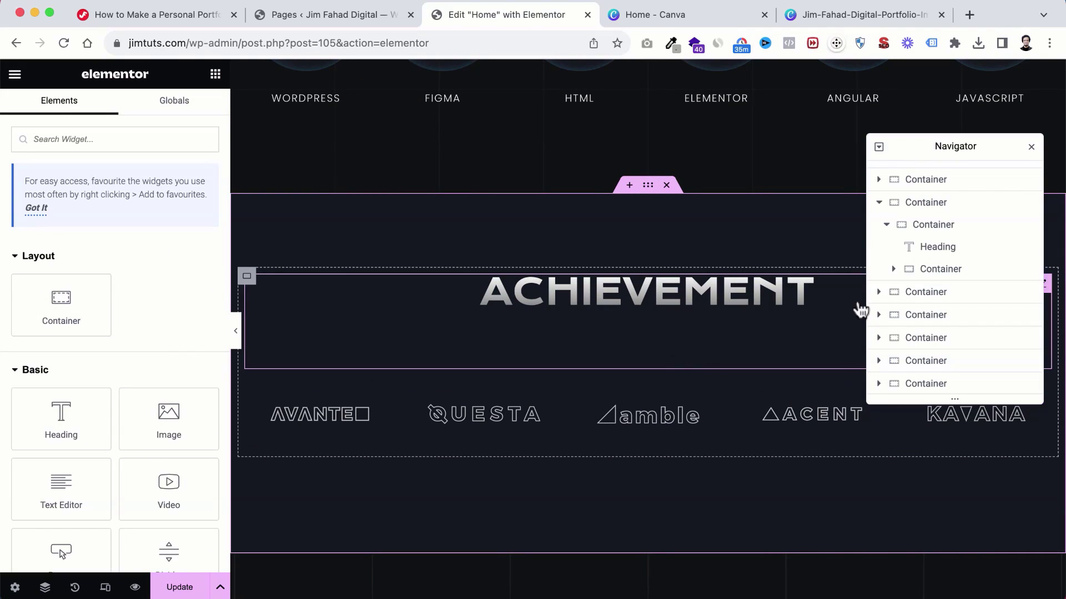
{"action": "scroll", "coordinate": [620, 270], "scroll_direction": "down", "scroll_amount": 1}
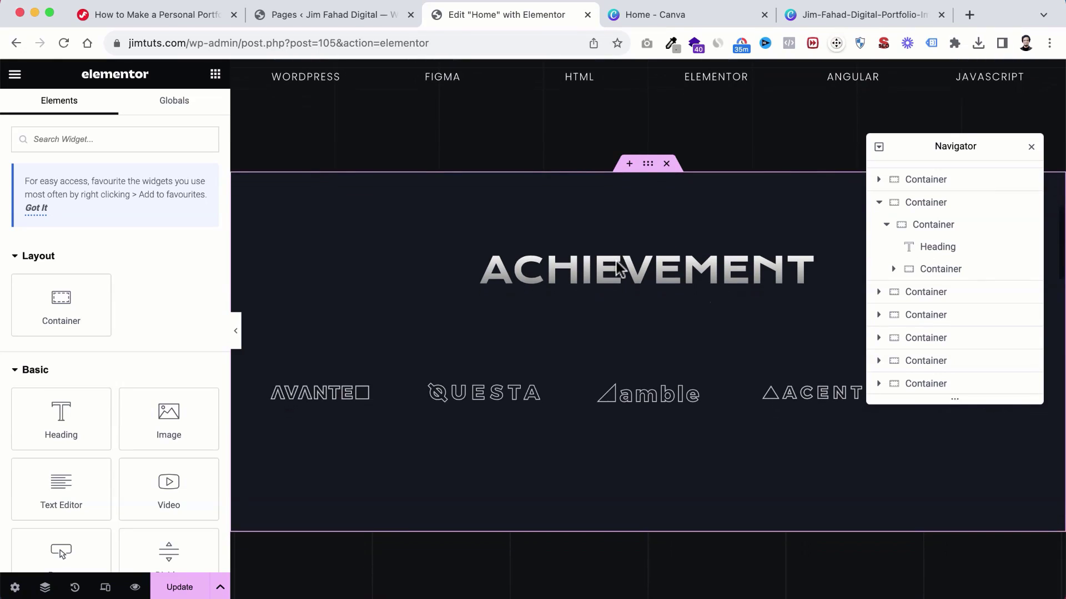
{"action": "scroll", "coordinate": [620, 271], "scroll_direction": "up", "scroll_amount": 1}
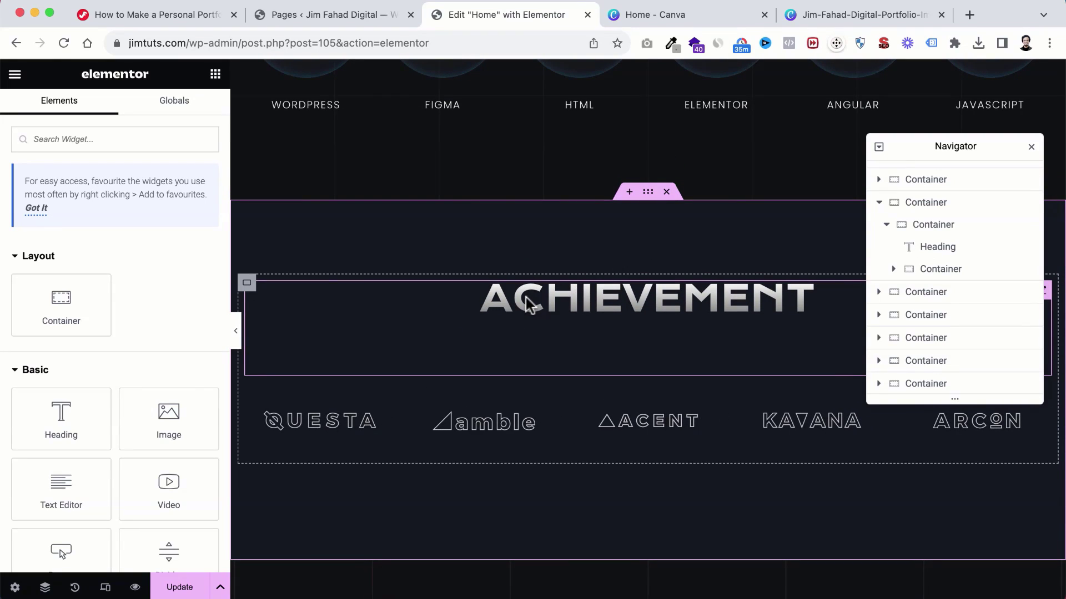
Step: Undo both deletions, close the Navigator and scroll down to the About section
{"action": "key", "text": "super+z"}
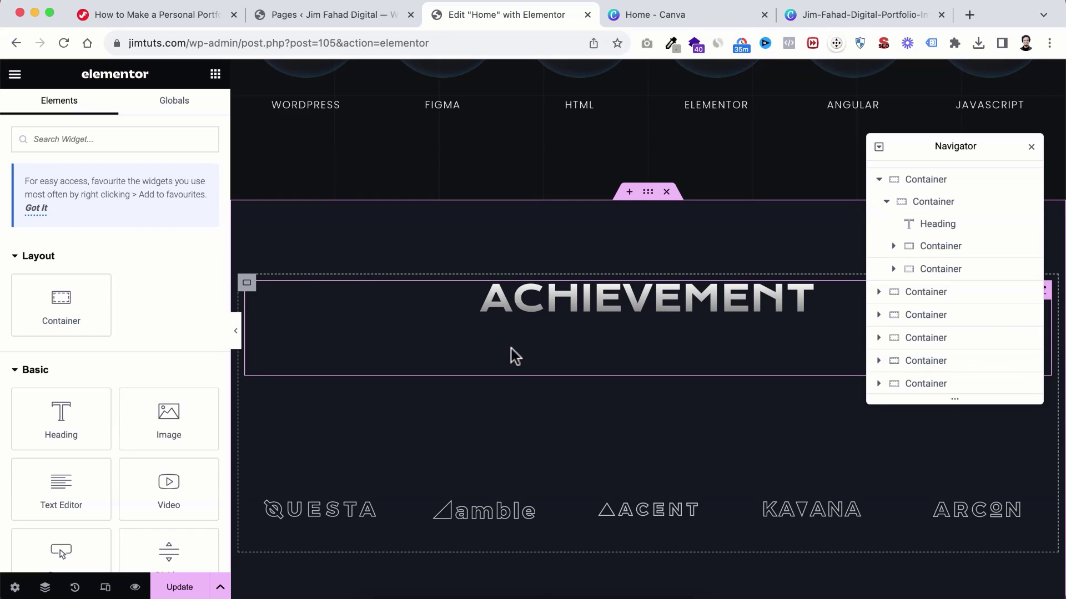
{"action": "scroll", "coordinate": [498, 414], "scroll_direction": "down", "scroll_amount": 1}
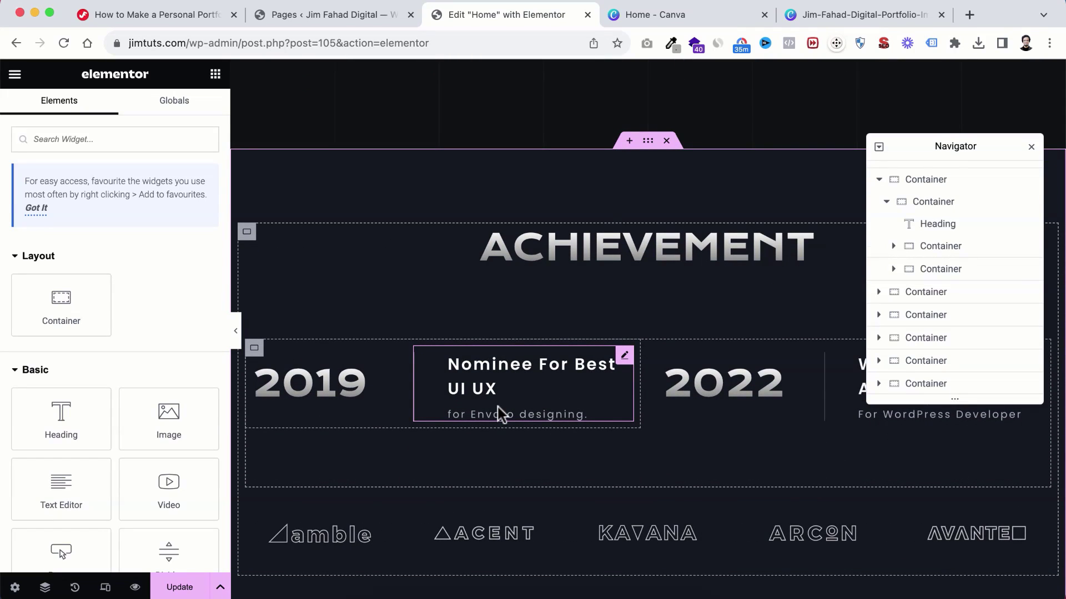
{"action": "key", "text": "super+z"}
{"action": "scroll", "coordinate": [500, 388], "scroll_direction": "down", "scroll_amount": 5}
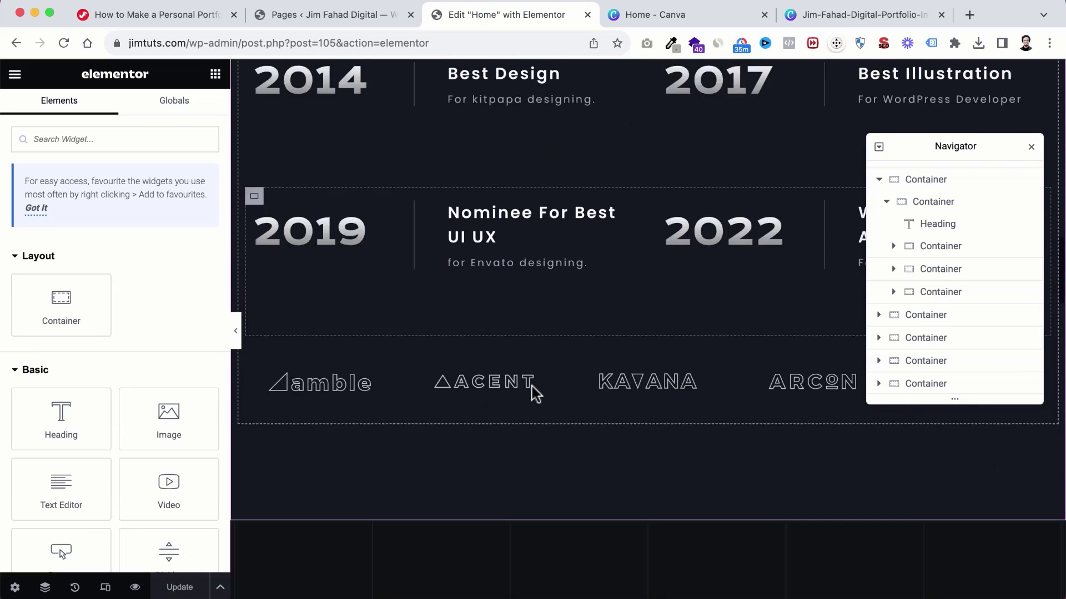
{"action": "scroll", "coordinate": [532, 387], "scroll_direction": "down", "scroll_amount": 1}
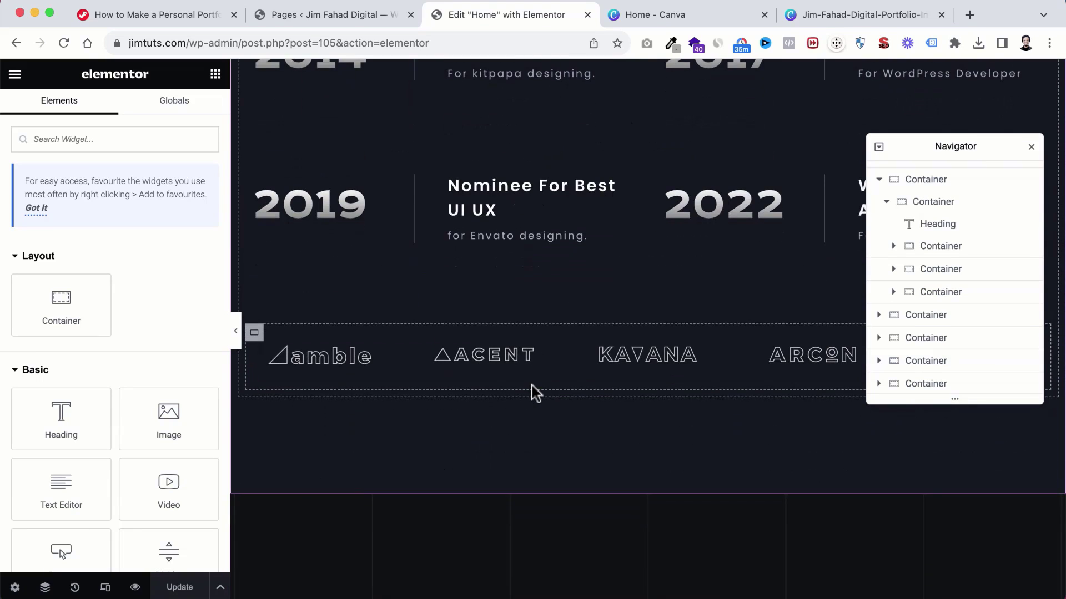
{"action": "left_click", "coordinate": [1033, 150]}
{"action": "scroll", "coordinate": [607, 482], "scroll_direction": "down", "scroll_amount": 5}
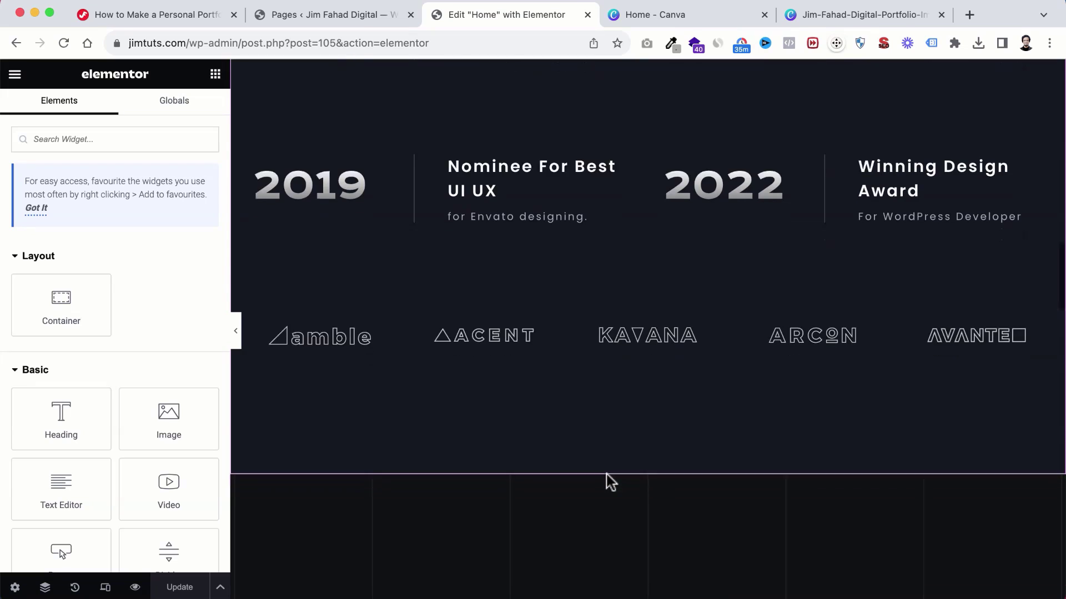
{"action": "scroll", "coordinate": [608, 481], "scroll_direction": "down", "scroll_amount": 4}
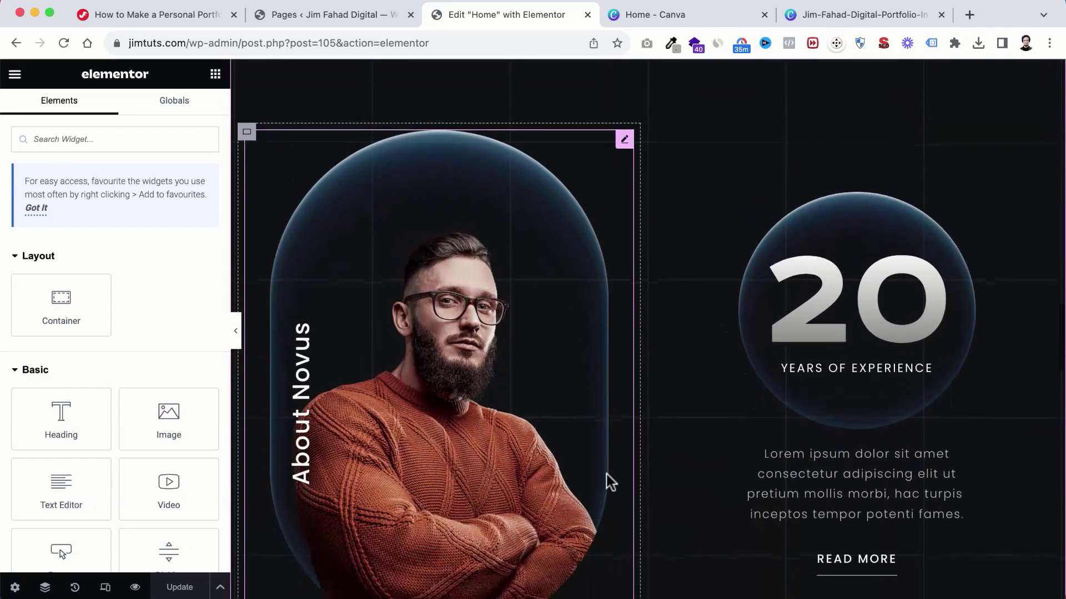
Step: Replace 'Novus' in the vertical About heading with the owner's name
{"action": "left_click", "coordinate": [302, 377]}
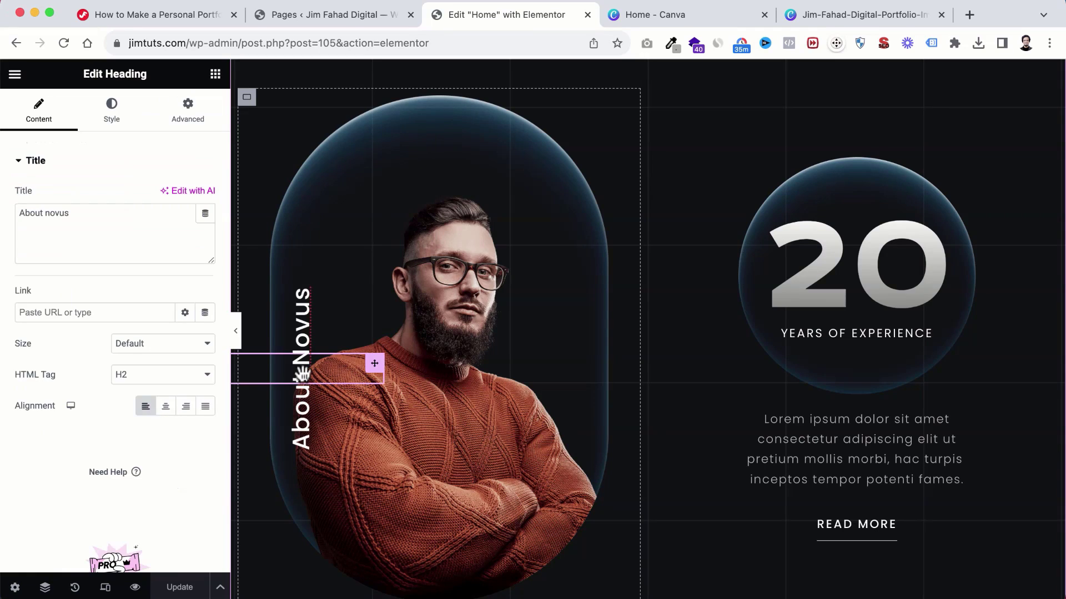
{"action": "double_click", "coordinate": [47, 211]}
{"action": "type", "text": "F"}
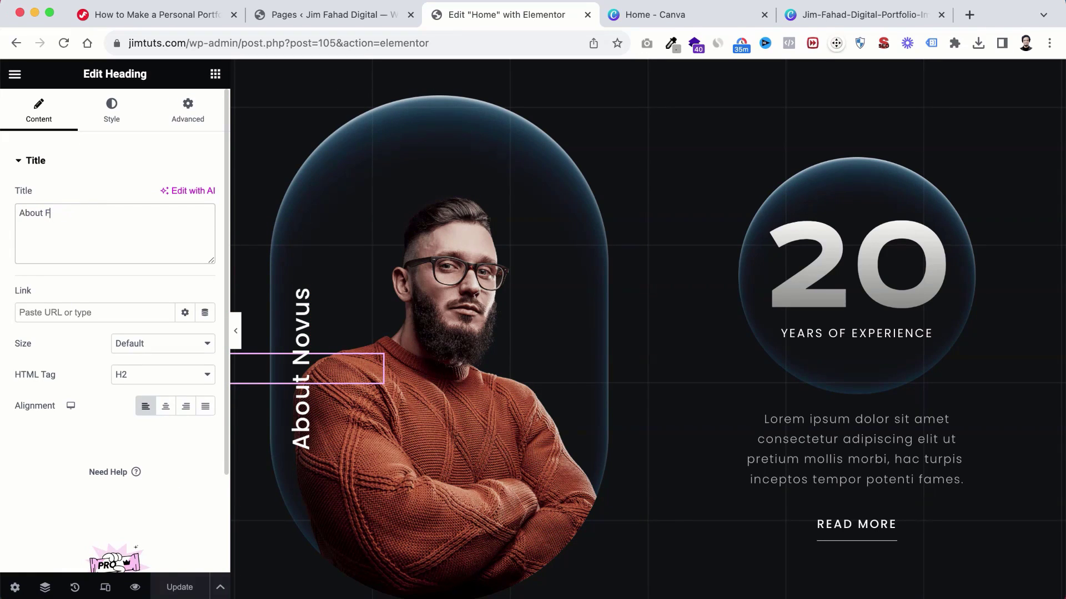
{"action": "type", "text": "ahad"}
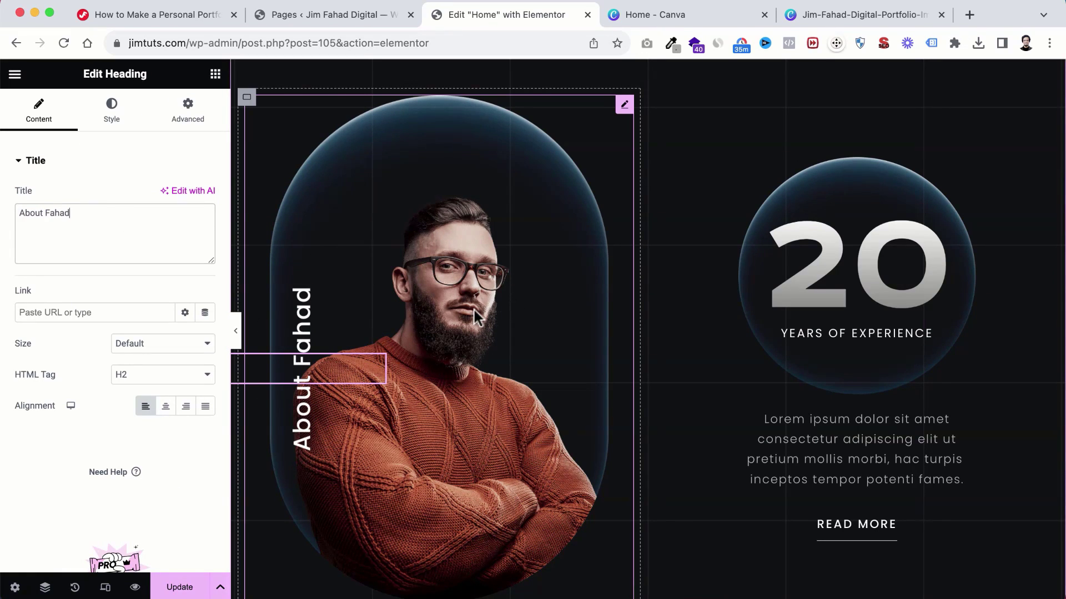
{"action": "scroll", "coordinate": [474, 311], "scroll_direction": "down", "scroll_amount": 1}
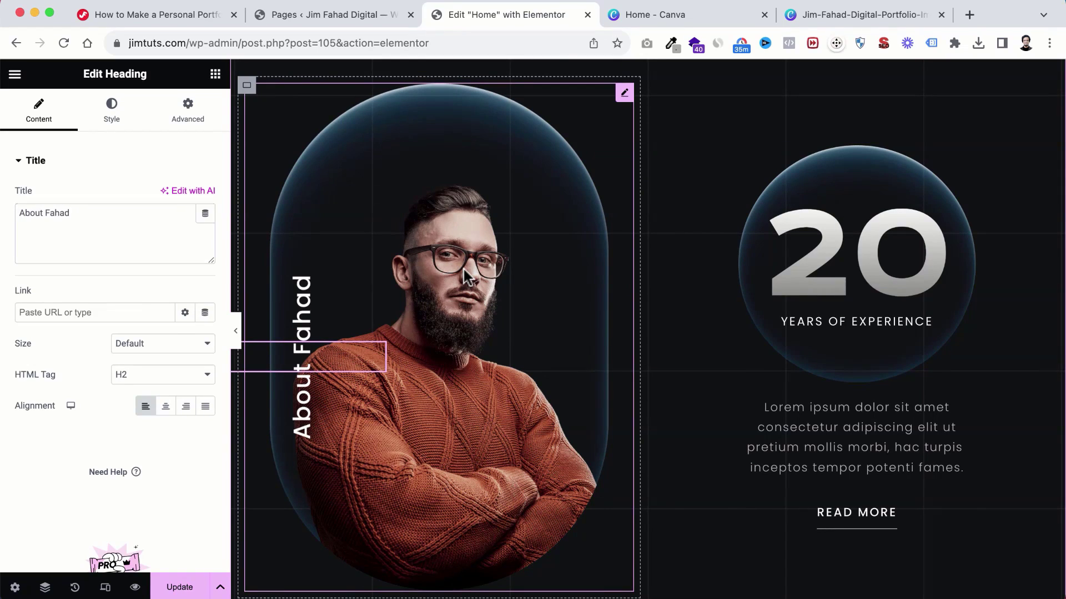
{"action": "left_click", "coordinate": [465, 275]}
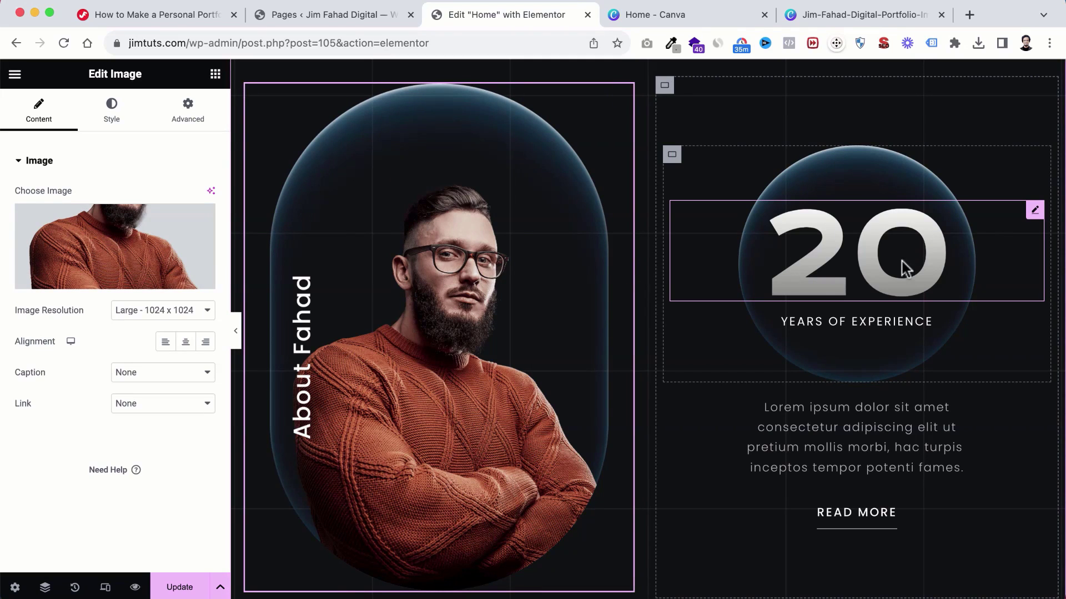
Step: Change the years-of-experience number heading from 20 to 12
{"action": "scroll", "coordinate": [856, 287], "scroll_direction": "down", "scroll_amount": 1}
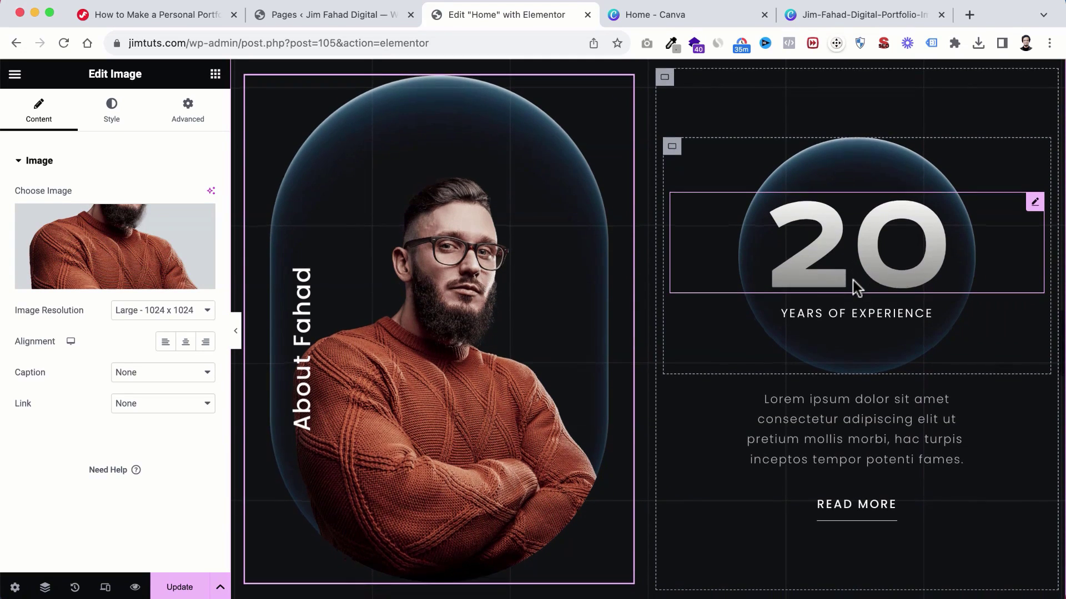
{"action": "left_click", "coordinate": [870, 244]}
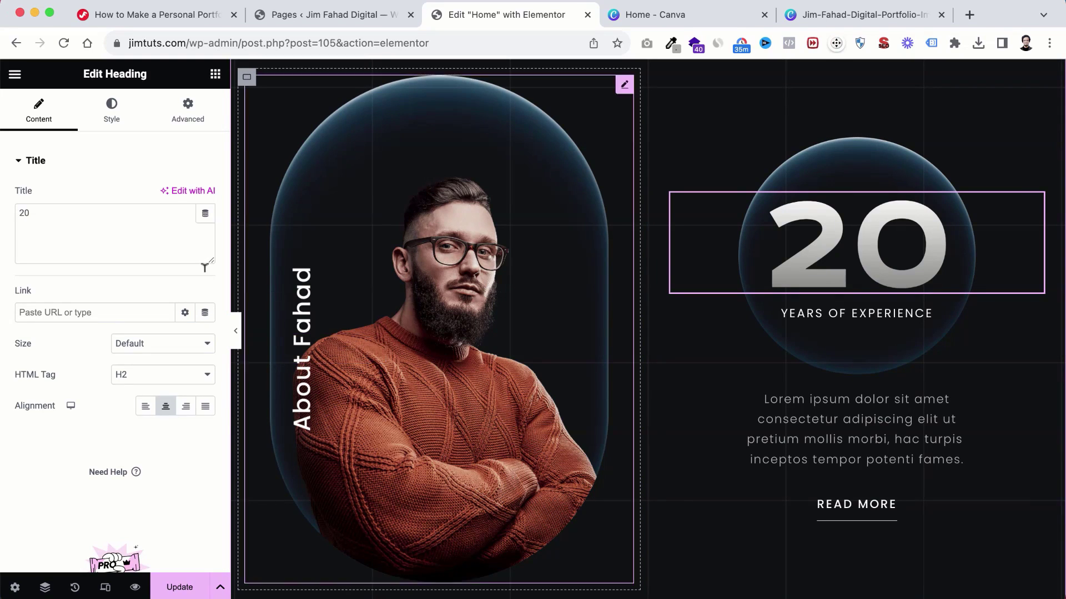
{"action": "left_click_drag", "start_coordinate": [34, 211], "coordinate": [19, 219]}
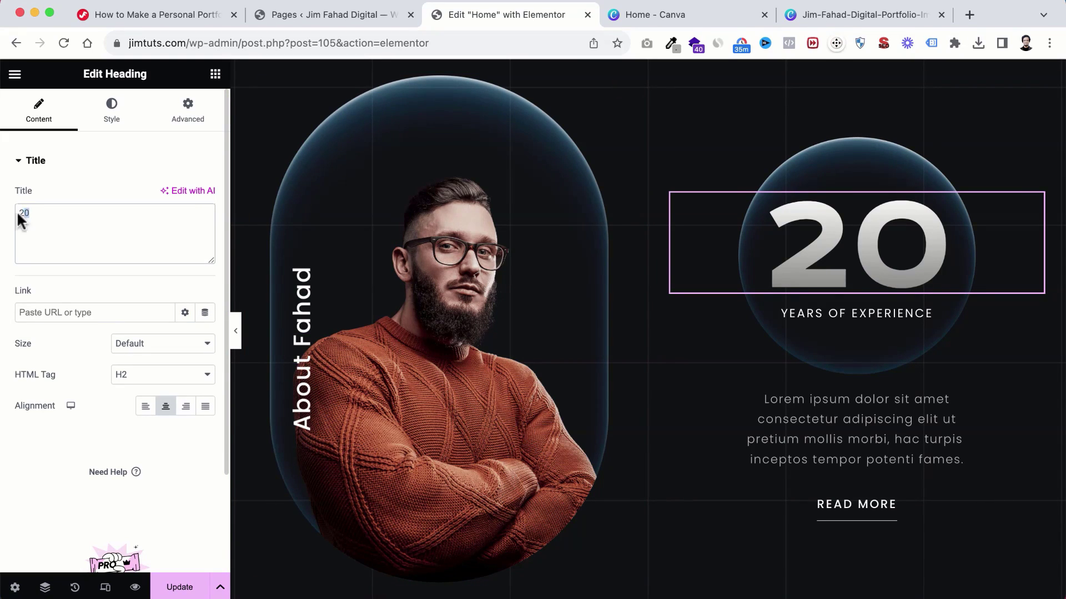
{"action": "type", "text": "12"}
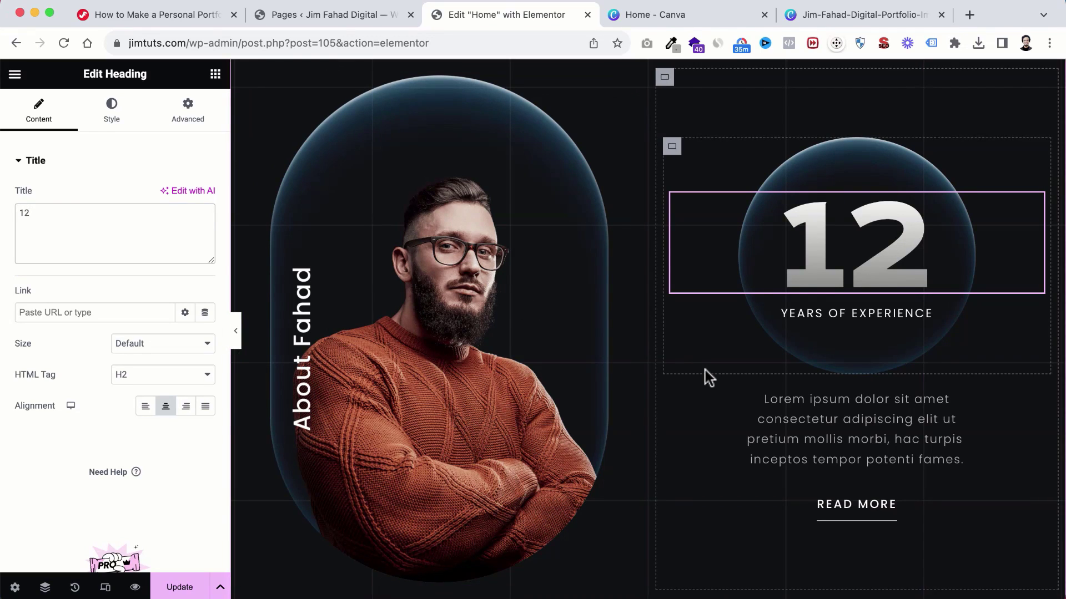
{"action": "scroll", "coordinate": [705, 371], "scroll_direction": "down", "scroll_amount": 3}
{"action": "left_click", "coordinate": [823, 358]}
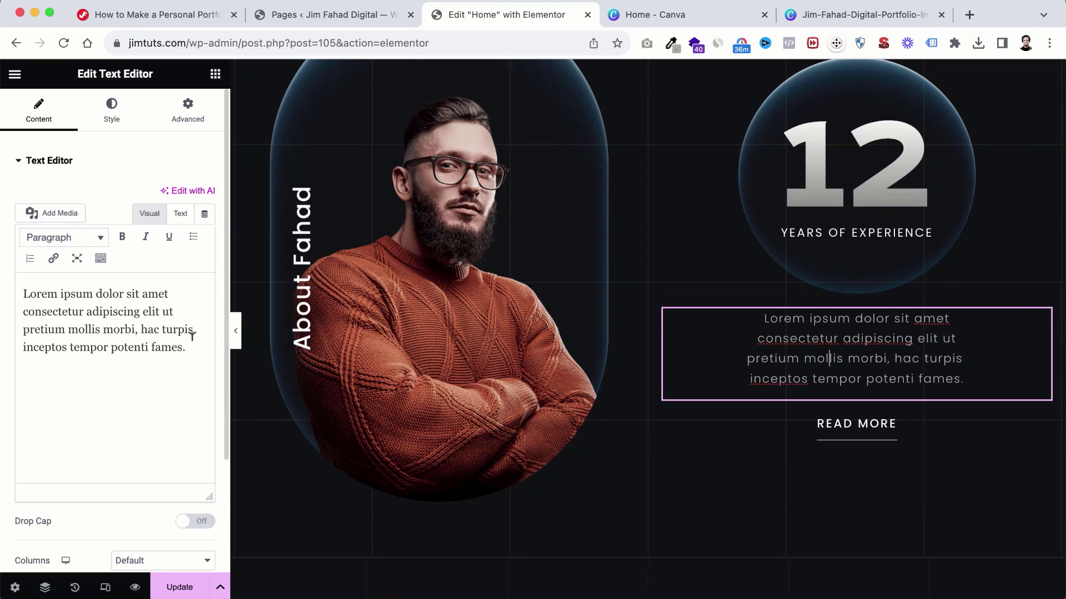
{"action": "left_click_drag", "start_coordinate": [189, 348], "coordinate": [45, 277]}
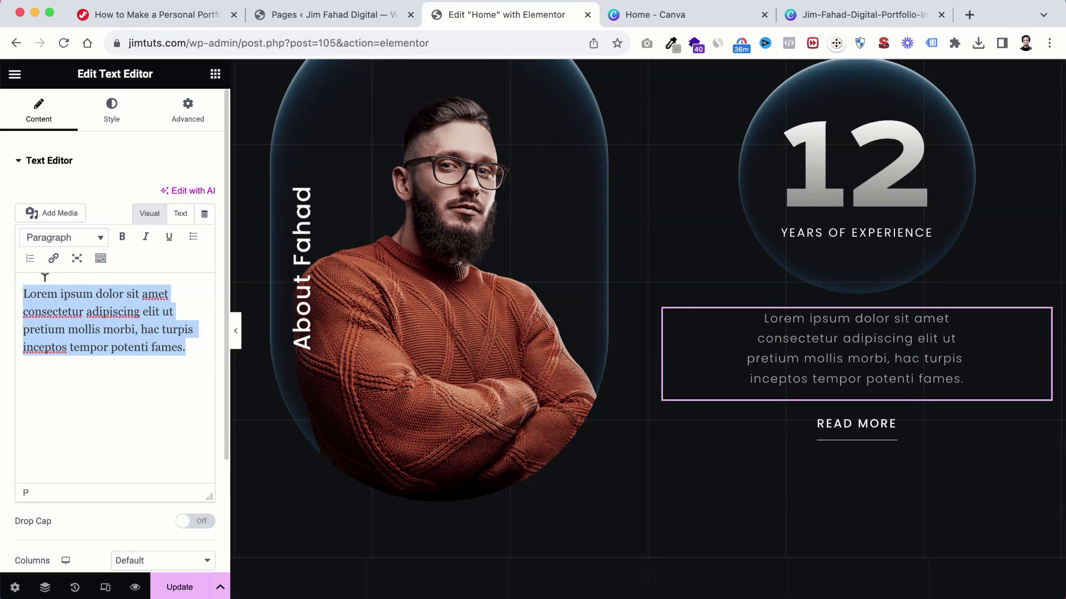
{"action": "left_click", "coordinate": [865, 433]}
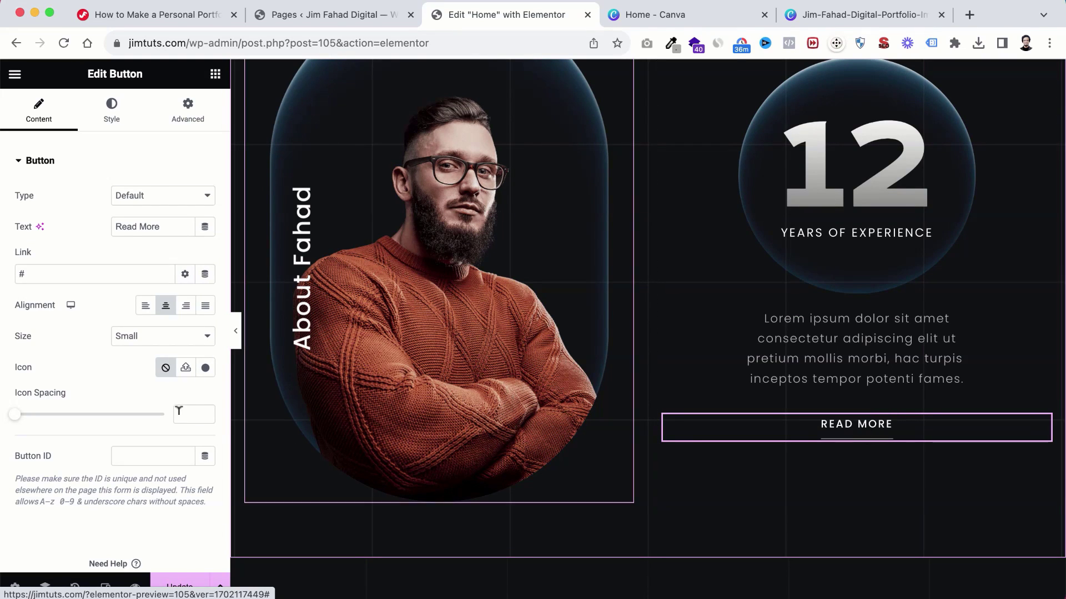
{"action": "left_click_drag", "start_coordinate": [32, 266], "coordinate": [2, 282]}
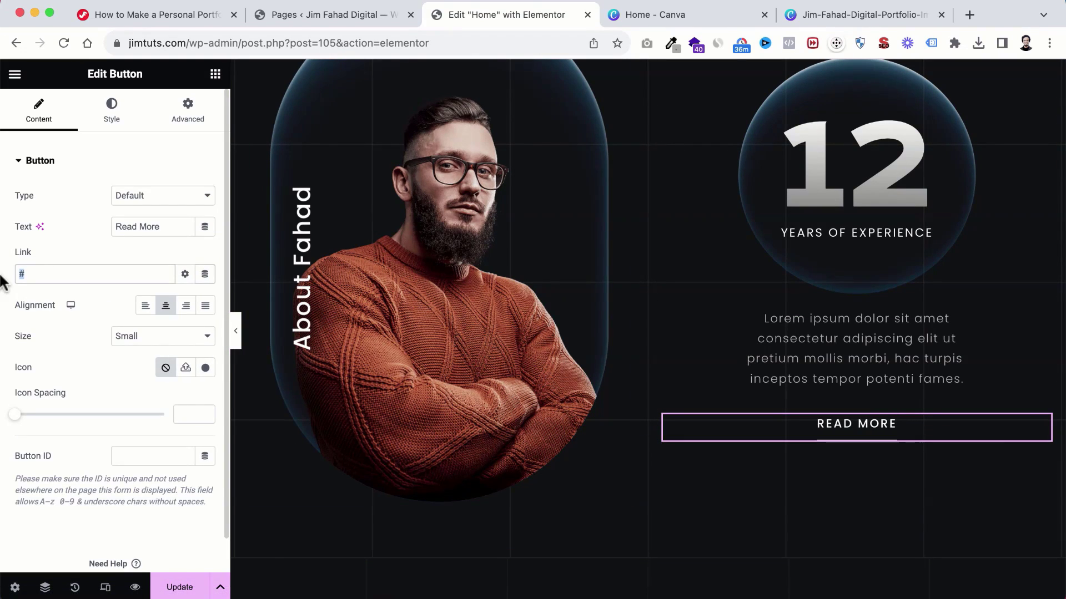
{"action": "type", "text": "Abou"}
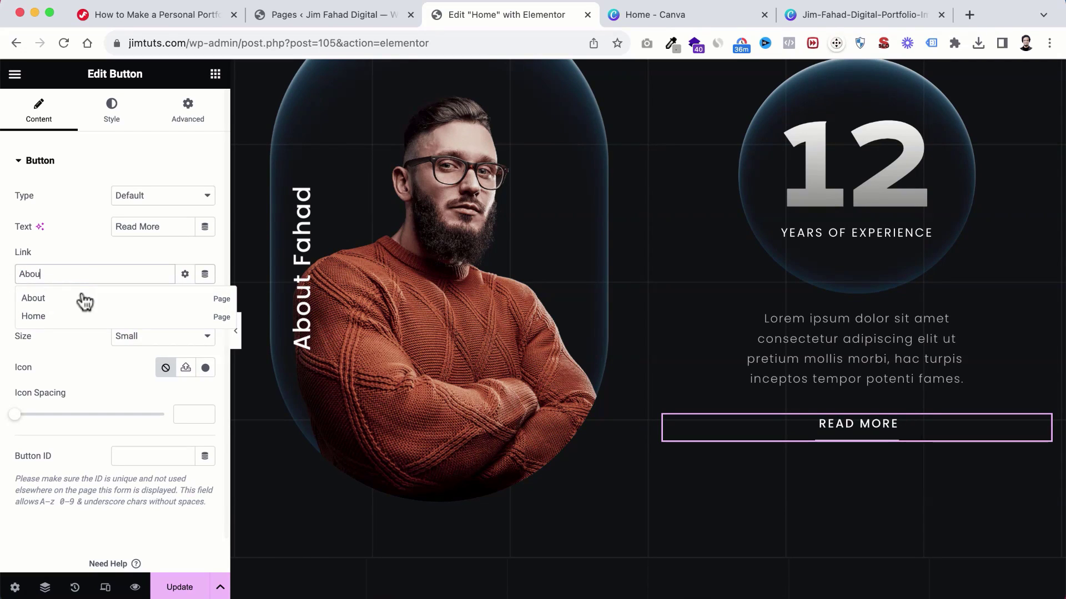
{"action": "left_click", "coordinate": [40, 303]}
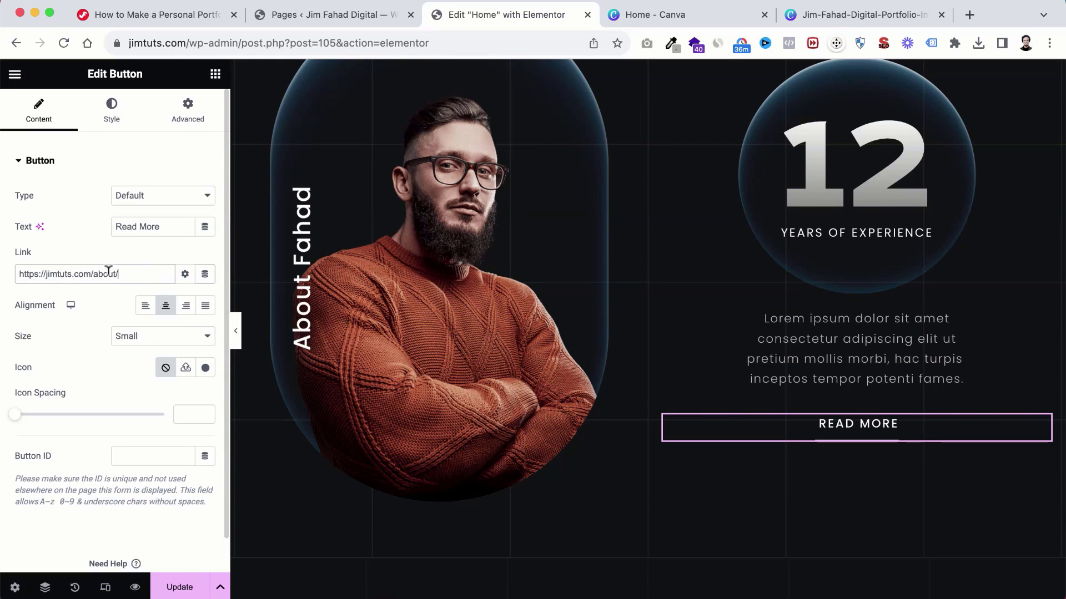
{"action": "scroll", "coordinate": [710, 436], "scroll_direction": "down", "scroll_amount": 5}
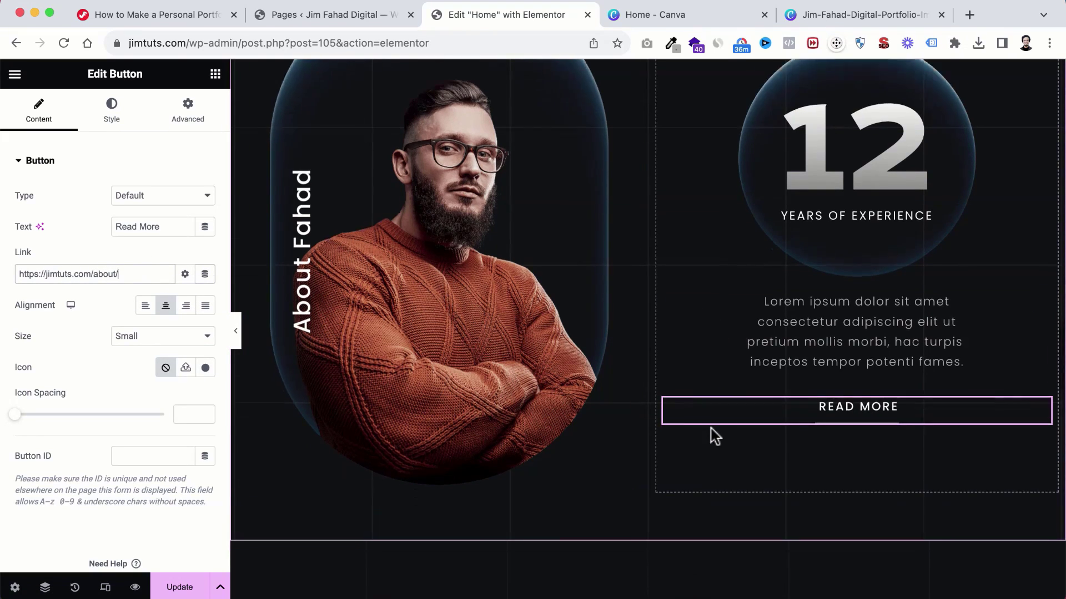
Step: Look over the first project card's title text and link field without changing them
{"action": "scroll", "coordinate": [713, 436], "scroll_direction": "down", "scroll_amount": 6}
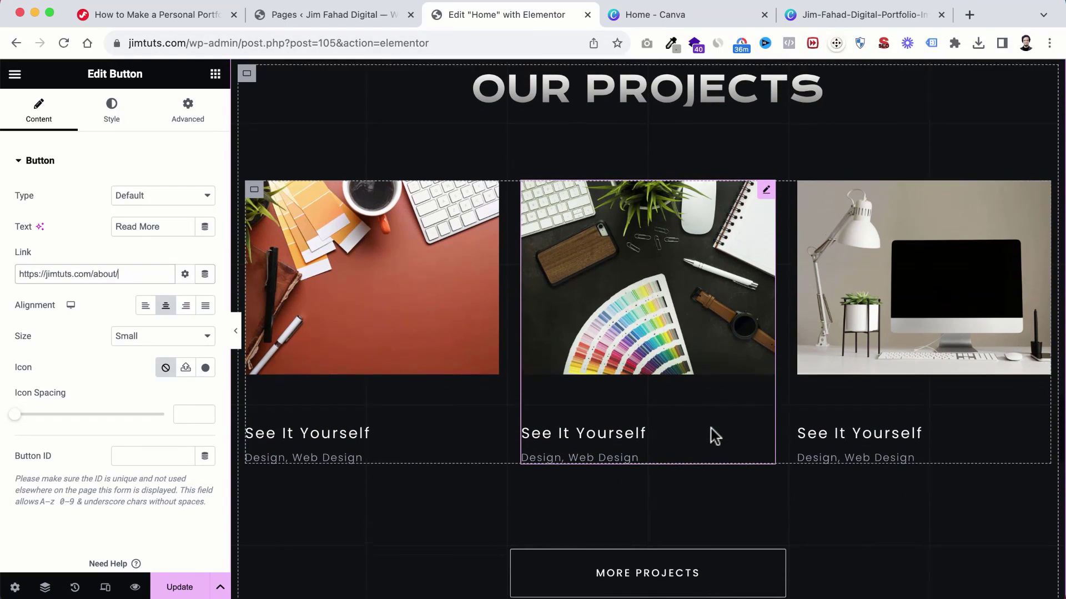
{"action": "left_click", "coordinate": [440, 245]}
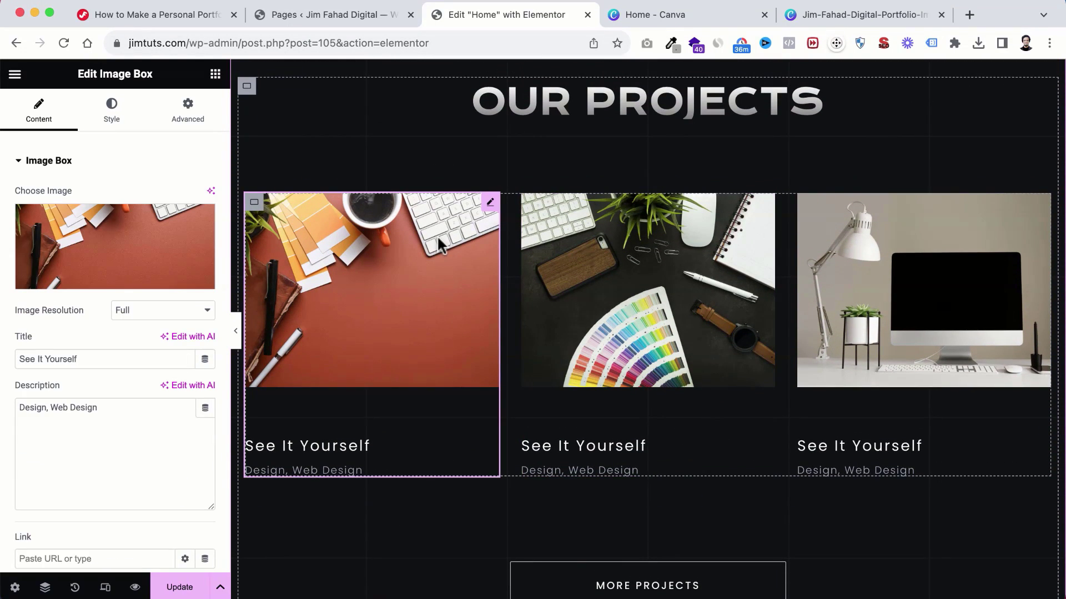
{"action": "mouse_move", "coordinate": [161, 257]}
{"action": "scroll", "coordinate": [145, 234], "scroll_direction": "down", "scroll_amount": 1}
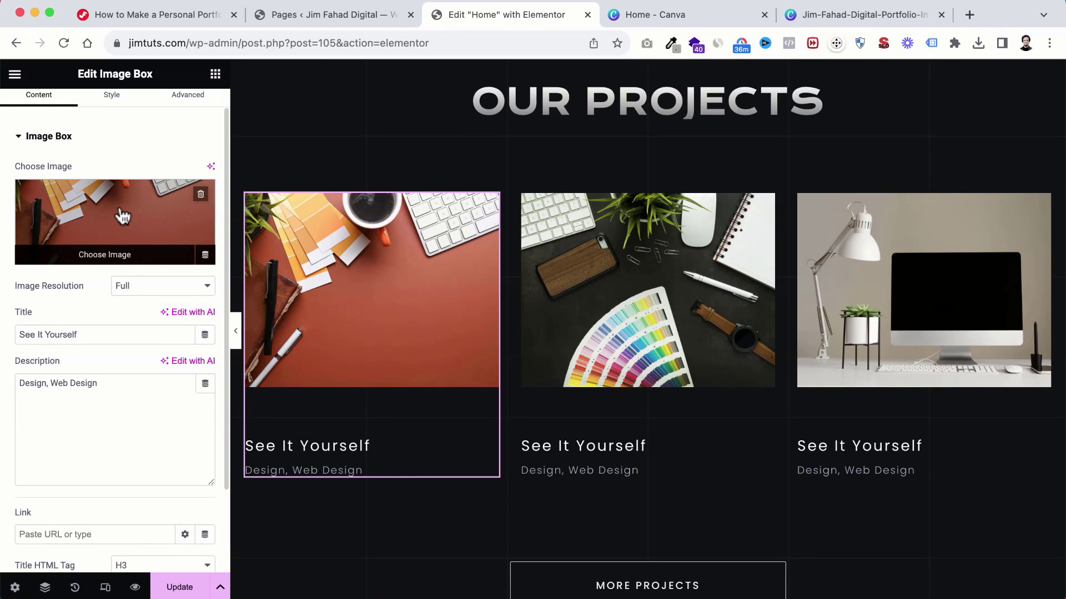
{"action": "left_click_drag", "start_coordinate": [88, 330], "coordinate": [33, 331]}
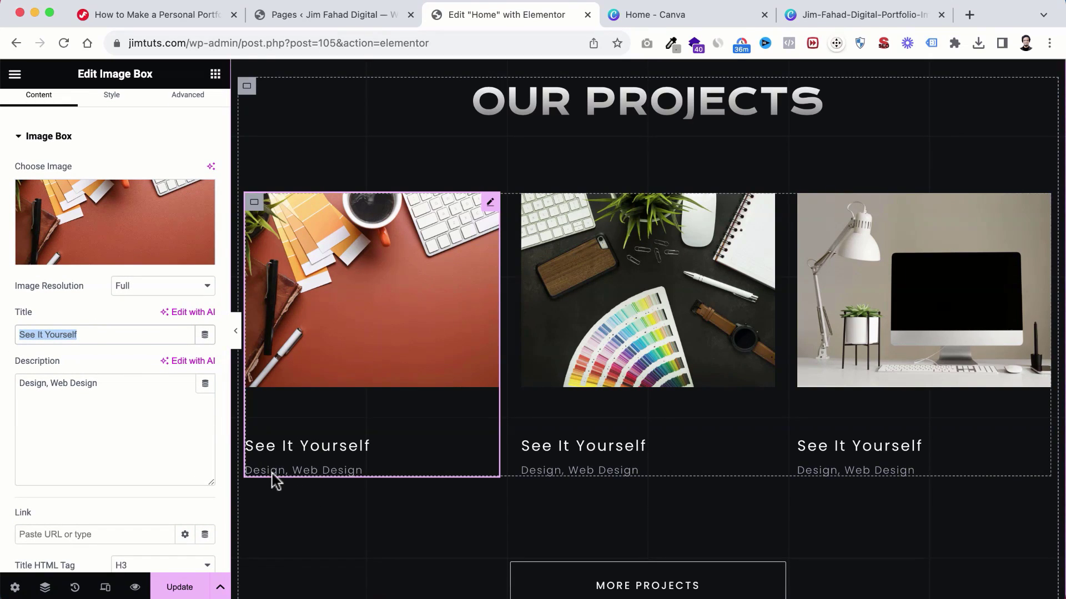
{"action": "scroll", "coordinate": [112, 383], "scroll_direction": "down", "scroll_amount": 2}
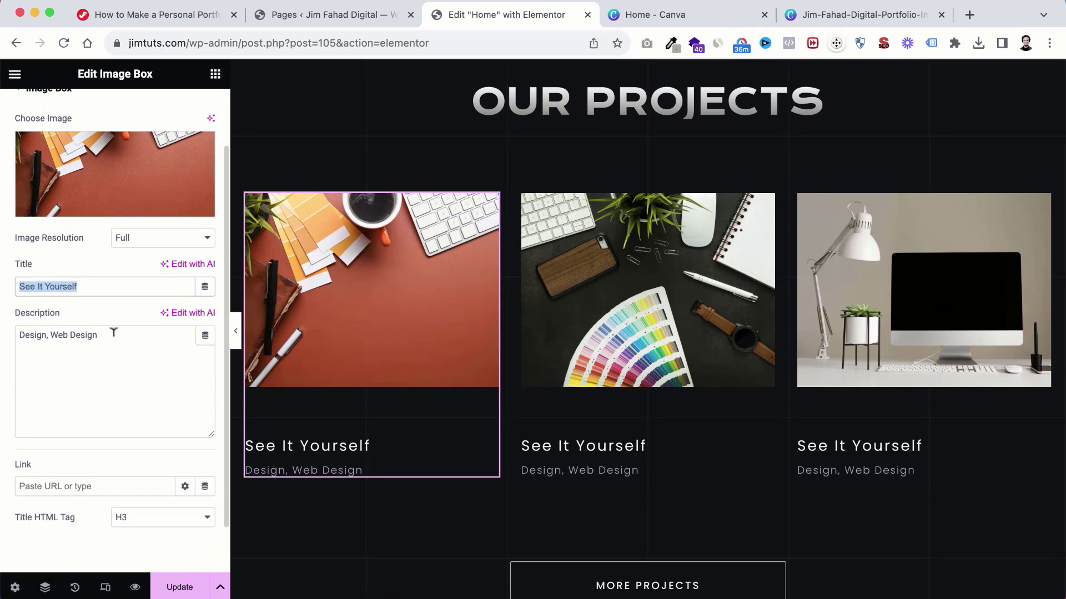
{"action": "left_click_drag", "start_coordinate": [112, 335], "coordinate": [3, 336]}
{"action": "scroll", "coordinate": [425, 445], "scroll_direction": "down", "scroll_amount": 1}
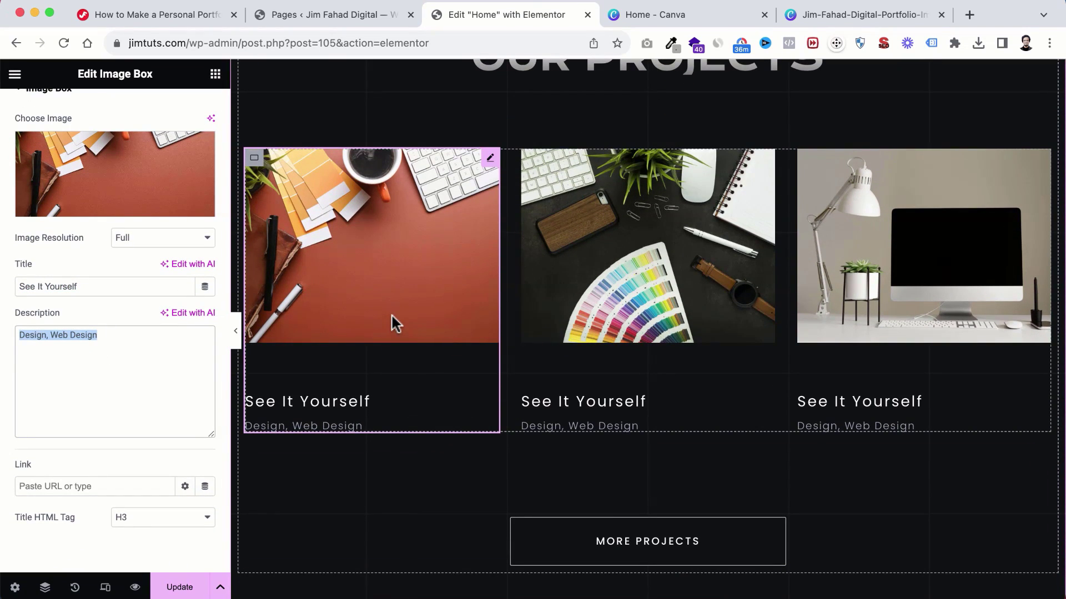
{"action": "scroll", "coordinate": [148, 361], "scroll_direction": "down", "scroll_amount": 1}
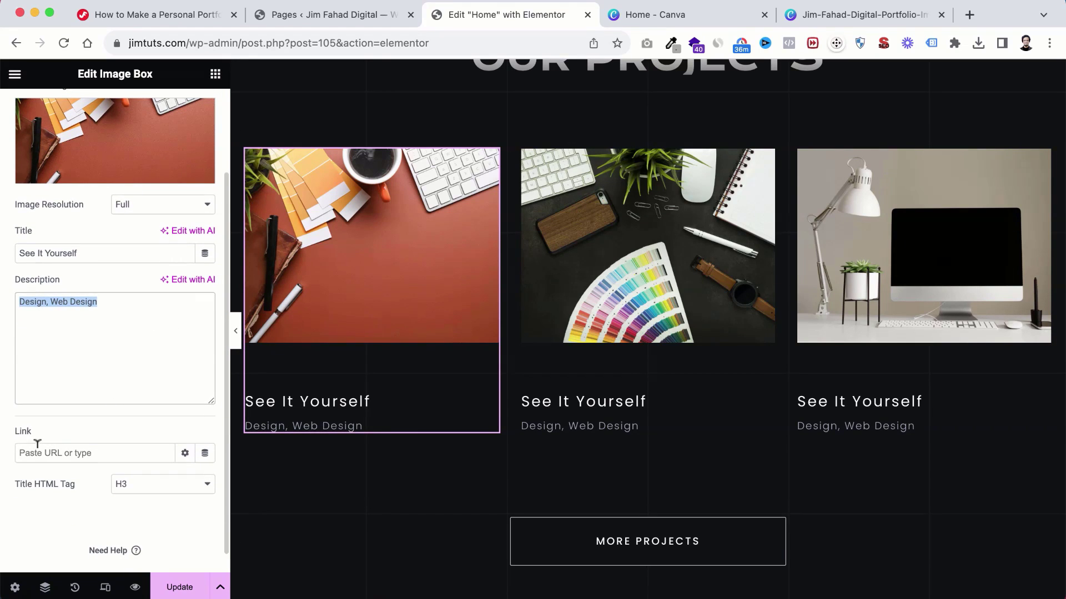
{"action": "left_click", "coordinate": [35, 447]}
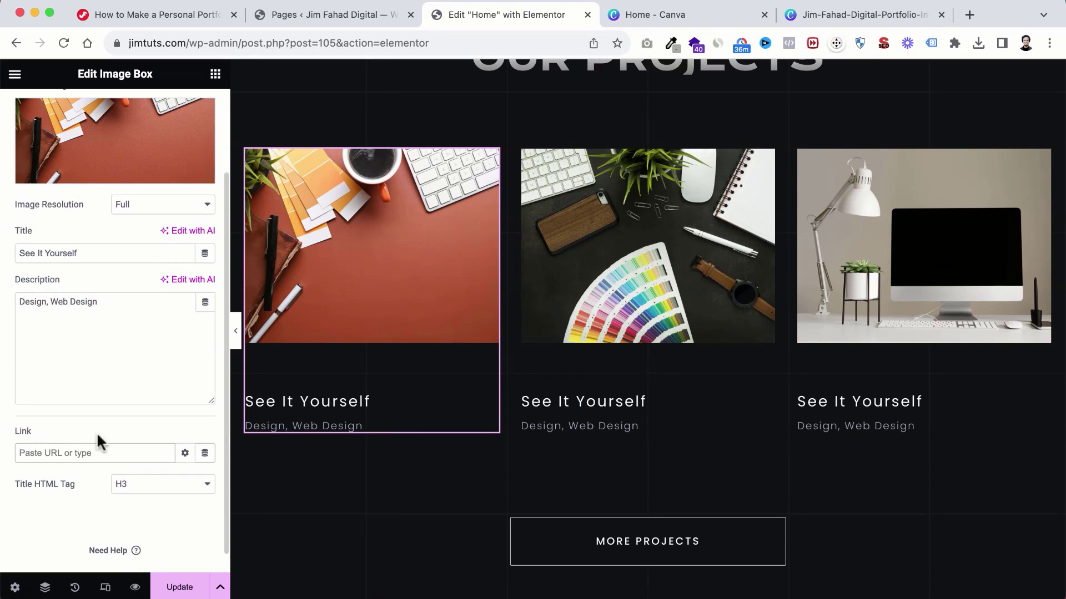
{"action": "scroll", "coordinate": [671, 444], "scroll_direction": "down", "scroll_amount": 2}
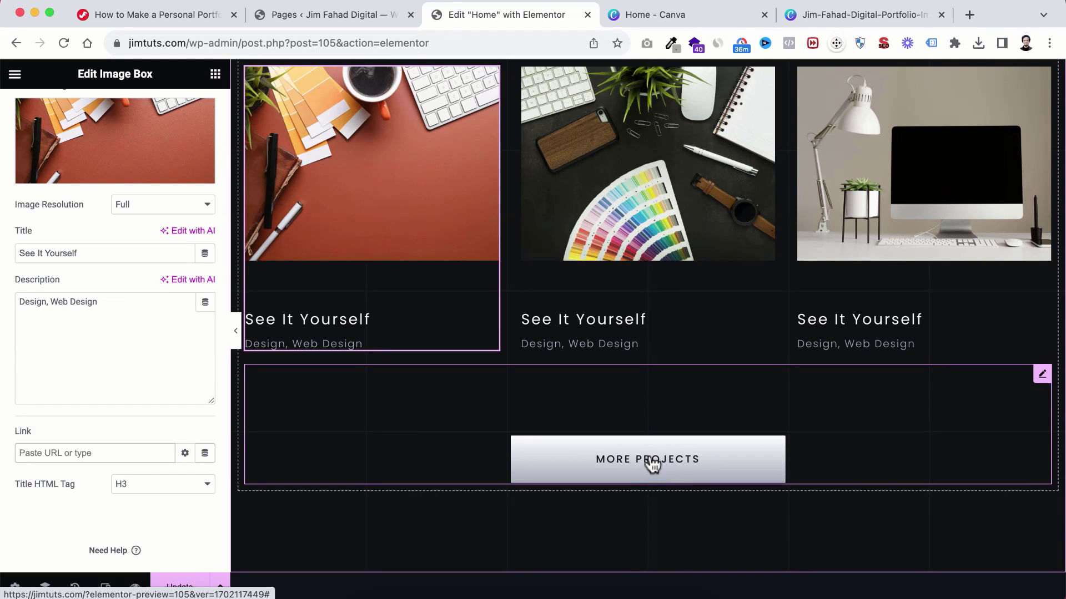
{"action": "scroll", "coordinate": [667, 426], "scroll_direction": "up", "scroll_amount": 3}
{"action": "scroll", "coordinate": [667, 427], "scroll_direction": "down", "scroll_amount": 3}
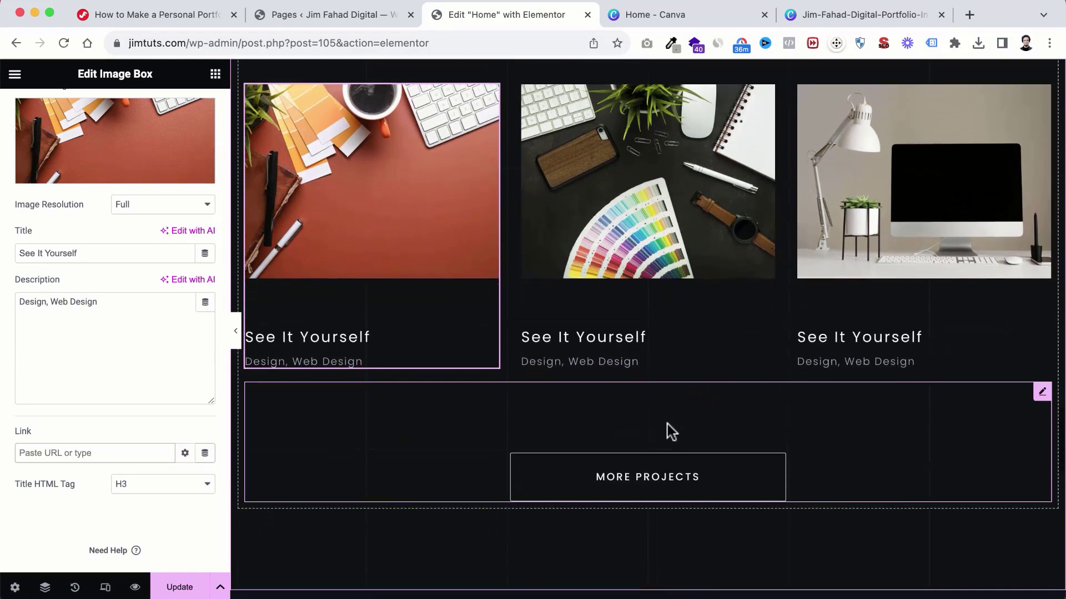
{"action": "left_click", "coordinate": [698, 481]}
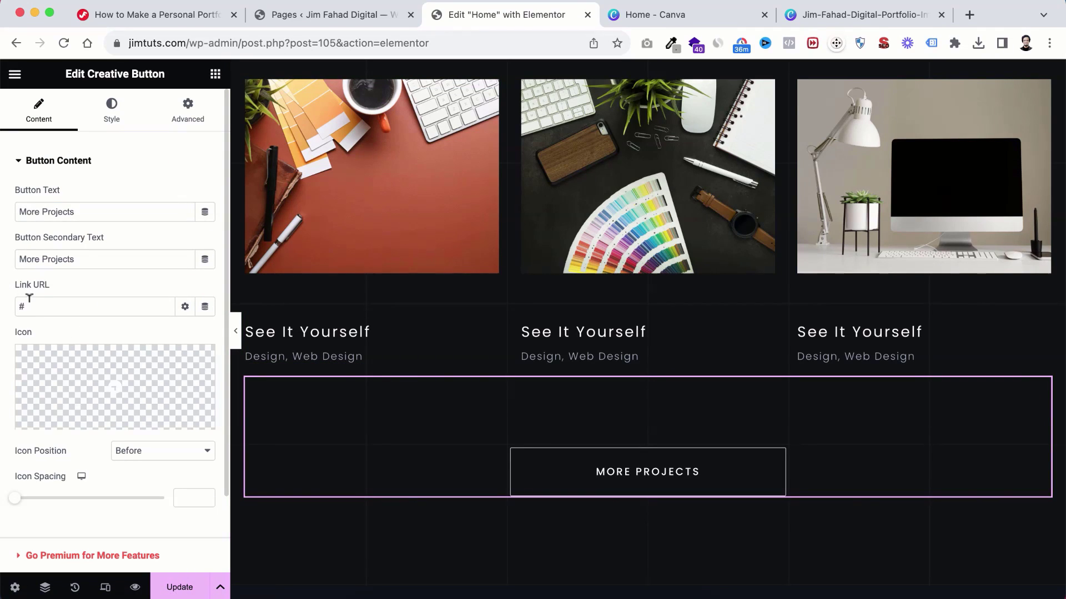
{"action": "left_click_drag", "start_coordinate": [28, 304], "coordinate": [1, 313]}
{"action": "type", "text": "Portf"}
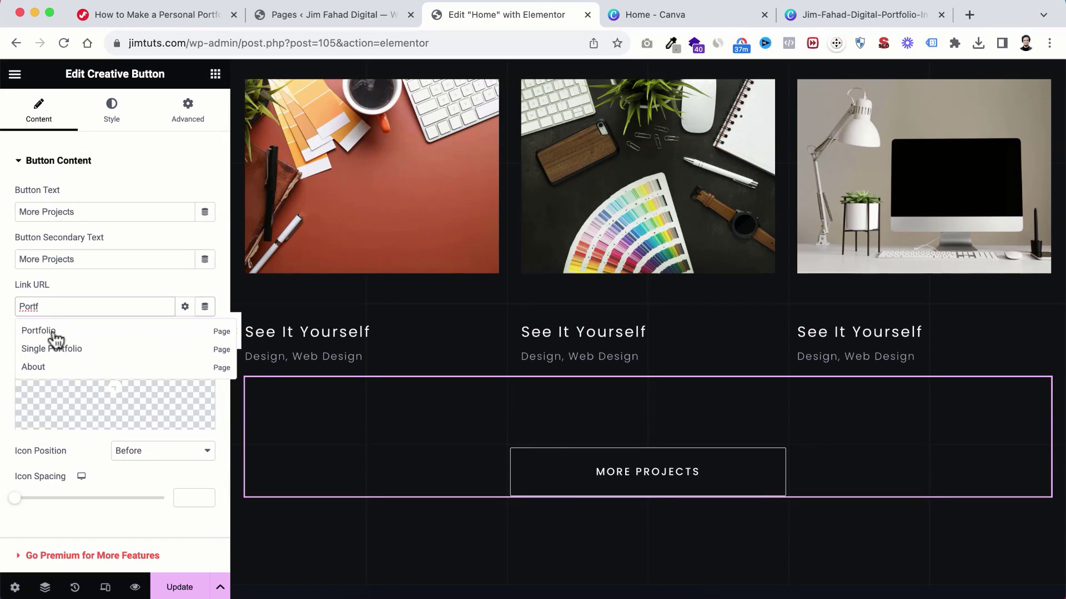
{"action": "left_click", "coordinate": [39, 331]}
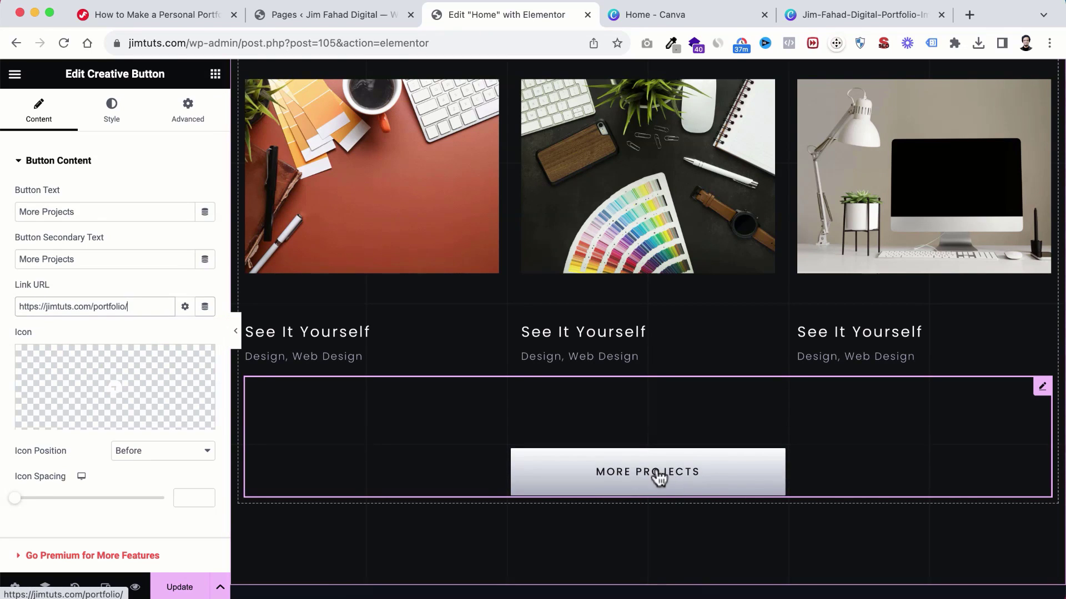
{"action": "scroll", "coordinate": [705, 522], "scroll_direction": "down", "scroll_amount": 6}
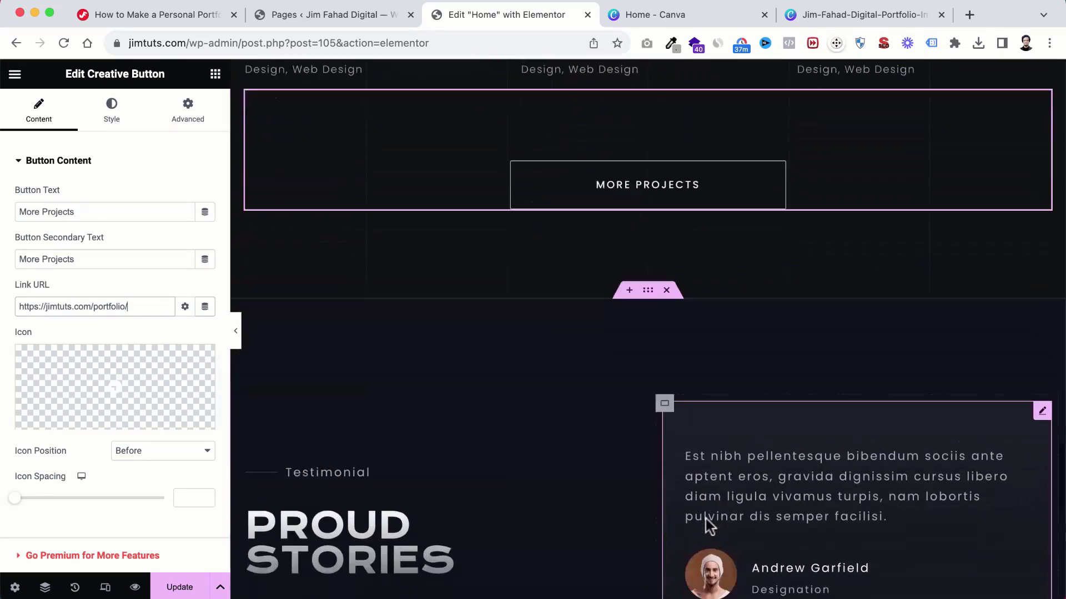
Step: Open the testimonial carousel's entries and preview the second through fourth slides
{"action": "scroll", "coordinate": [705, 519], "scroll_direction": "down", "scroll_amount": 3}
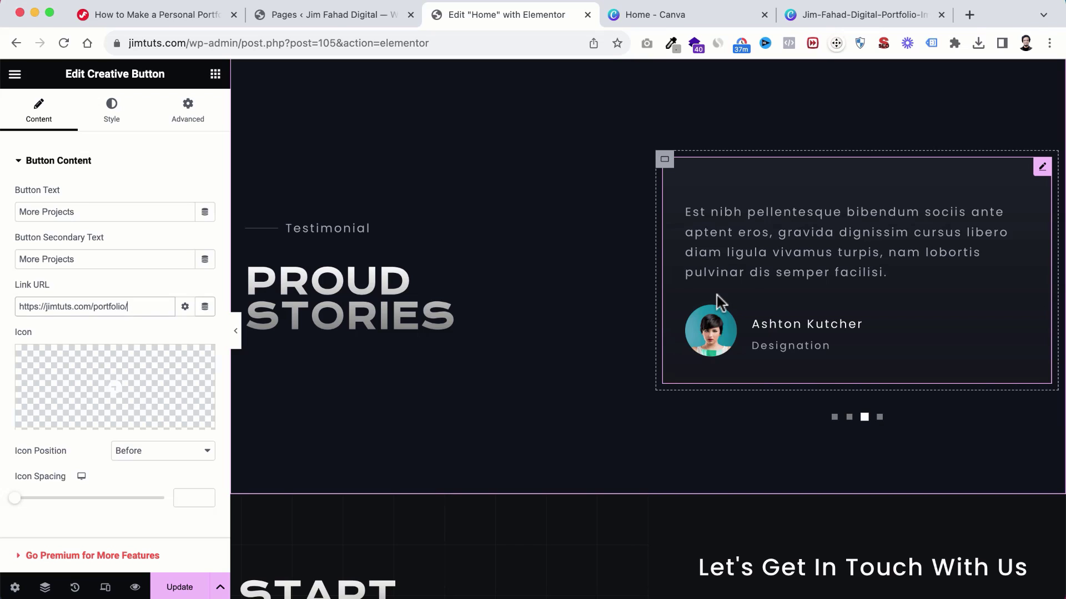
{"action": "scroll", "coordinate": [651, 364], "scroll_direction": "down", "scroll_amount": 1}
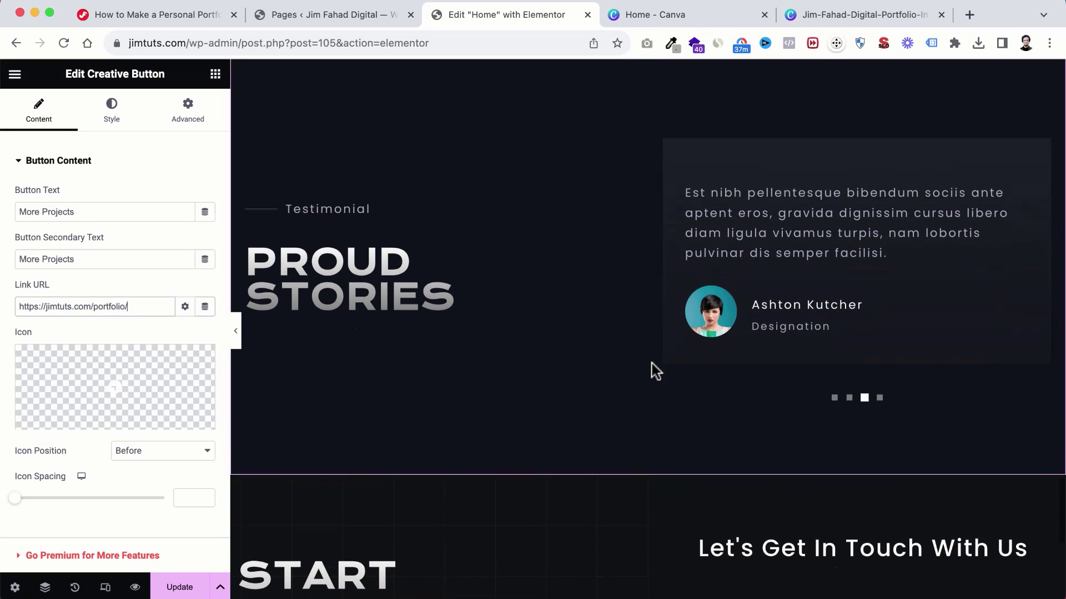
{"action": "left_click", "coordinate": [792, 239]}
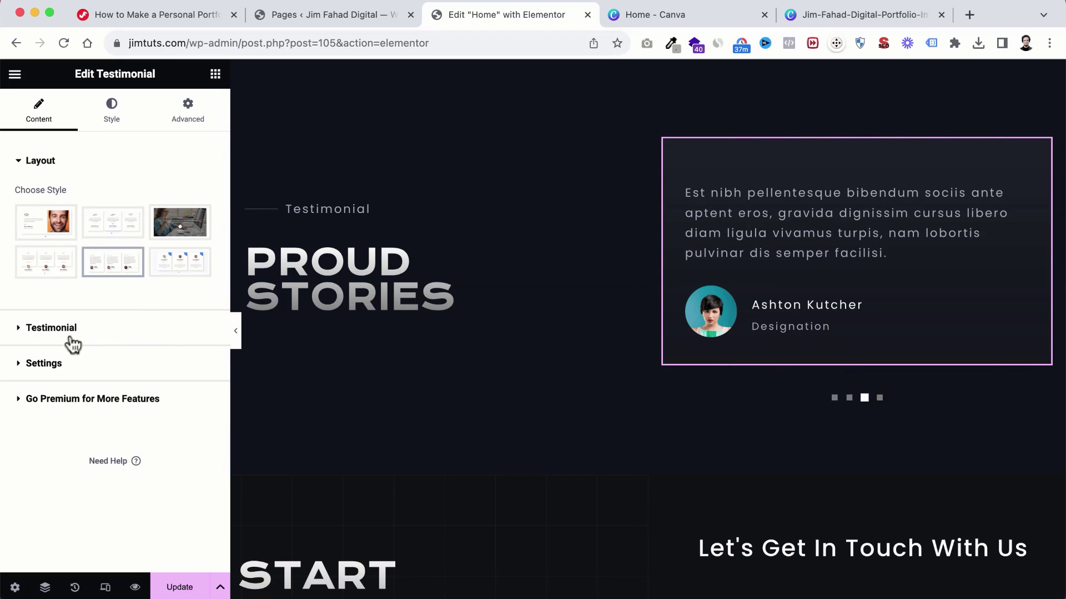
{"action": "left_click", "coordinate": [22, 328]}
{"action": "scroll", "coordinate": [31, 441], "scroll_direction": "down", "scroll_amount": 5}
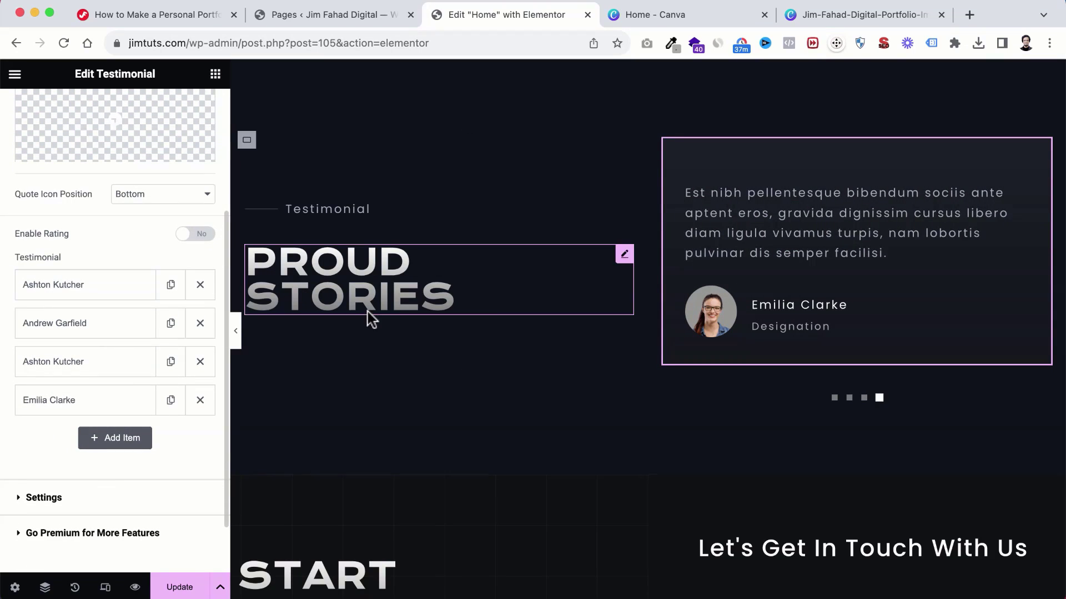
{"action": "left_click", "coordinate": [850, 400]}
{"action": "left_click", "coordinate": [865, 399]}
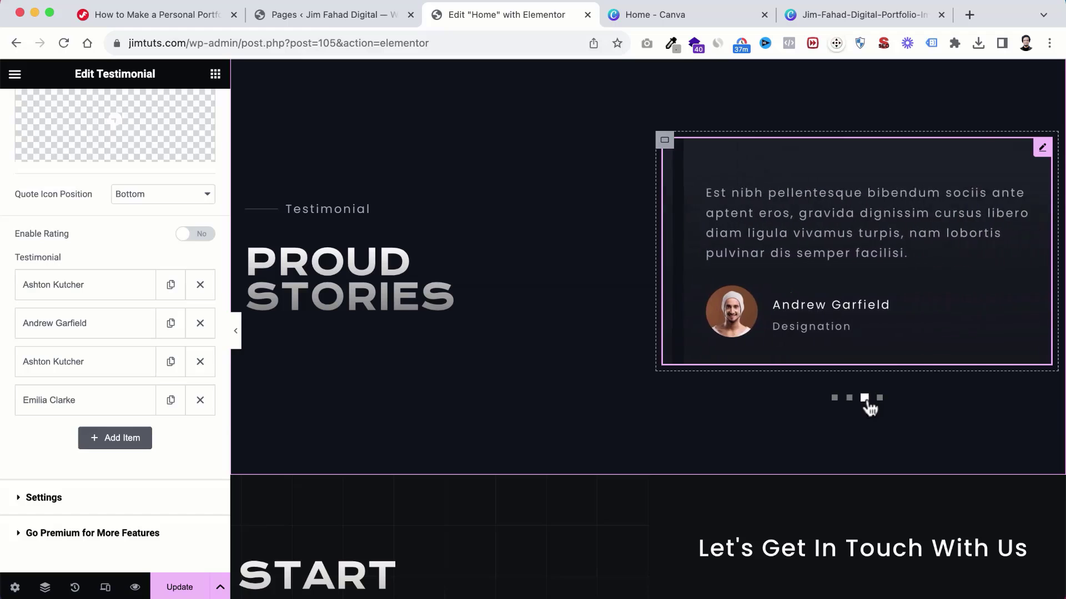
{"action": "left_click", "coordinate": [881, 399]}
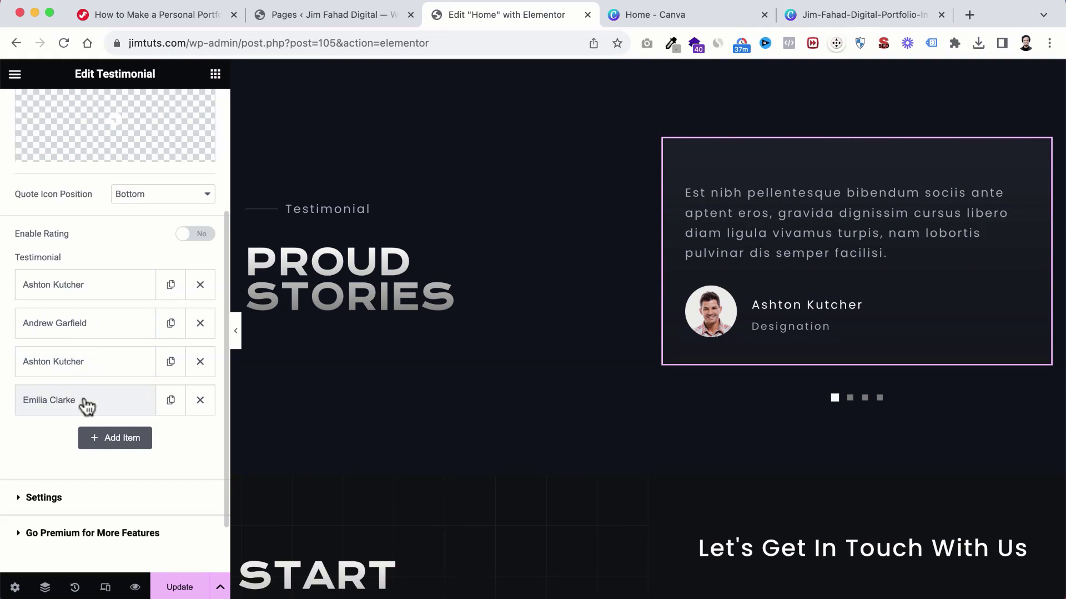
{"action": "scroll", "coordinate": [90, 351], "scroll_direction": "down", "scroll_amount": 1}
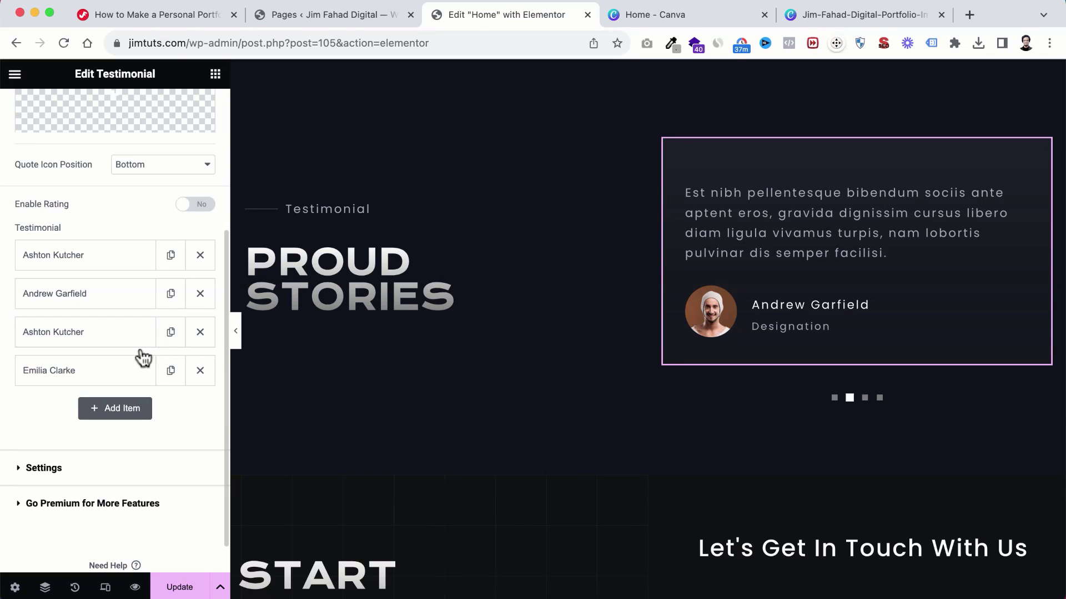
Step: Enter a new client name and the designation 'Marketer' for the first testimonial
{"action": "left_click", "coordinate": [88, 266]}
{"action": "scroll", "coordinate": [89, 349], "scroll_direction": "down", "scroll_amount": 1}
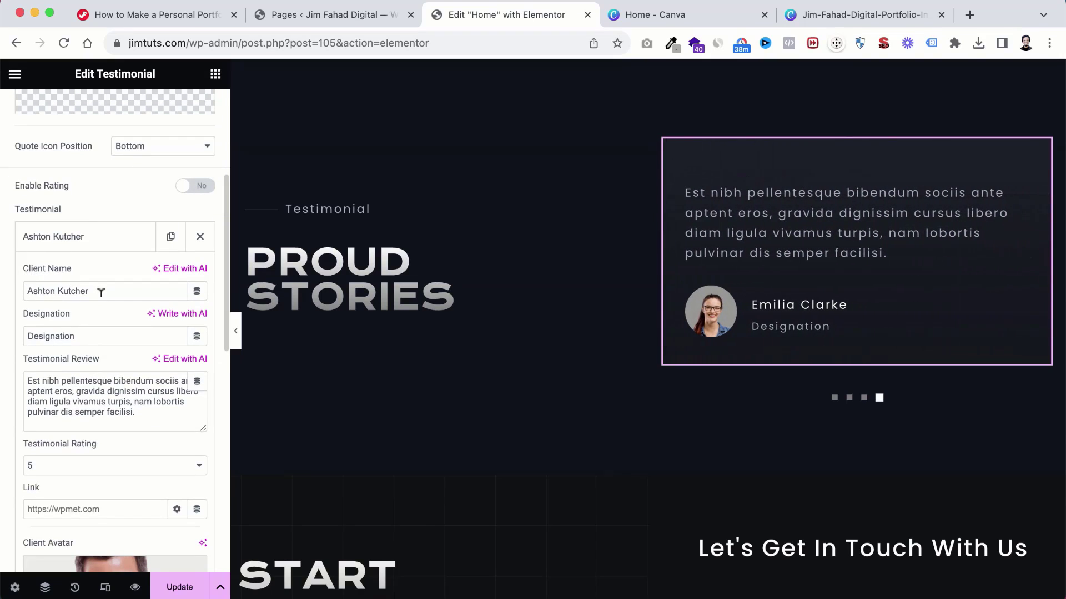
{"action": "left_click_drag", "start_coordinate": [94, 289], "coordinate": [3, 294]}
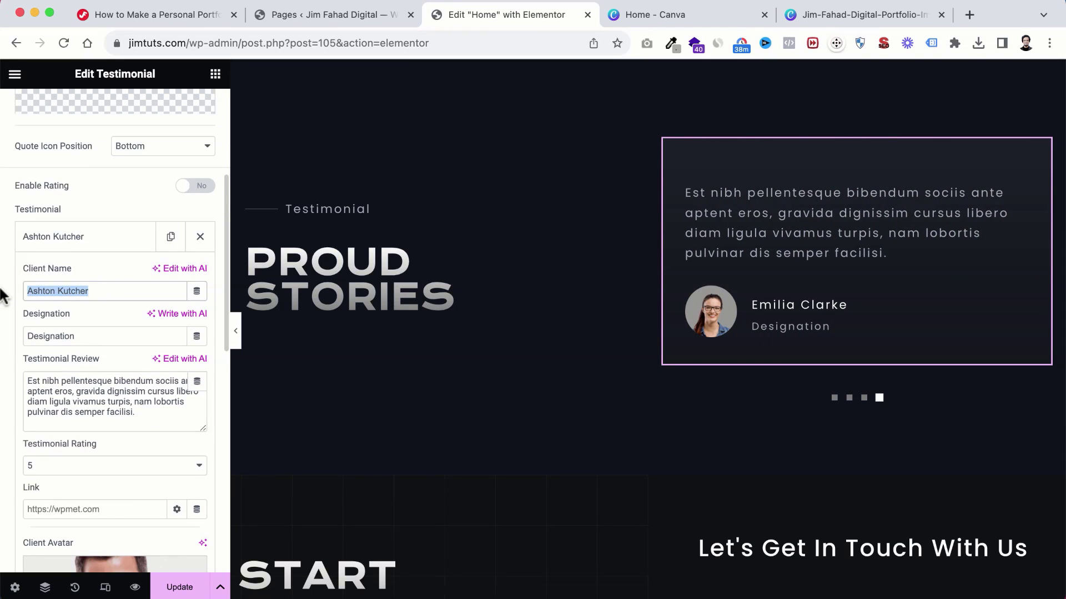
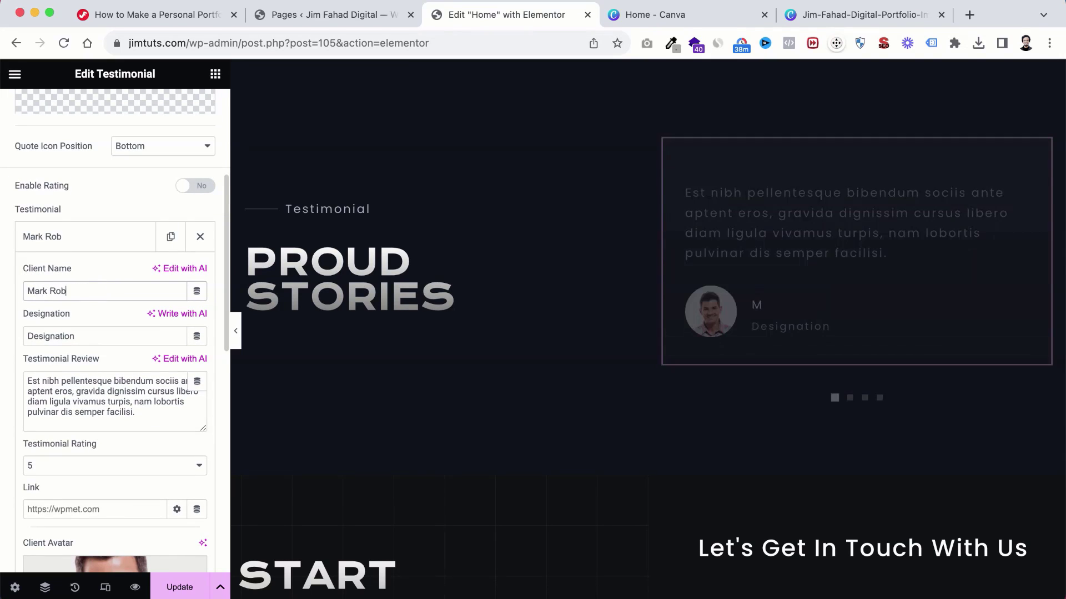
{"action": "double_click", "coordinate": [84, 329]}
{"action": "type", "text": "Marketer"}
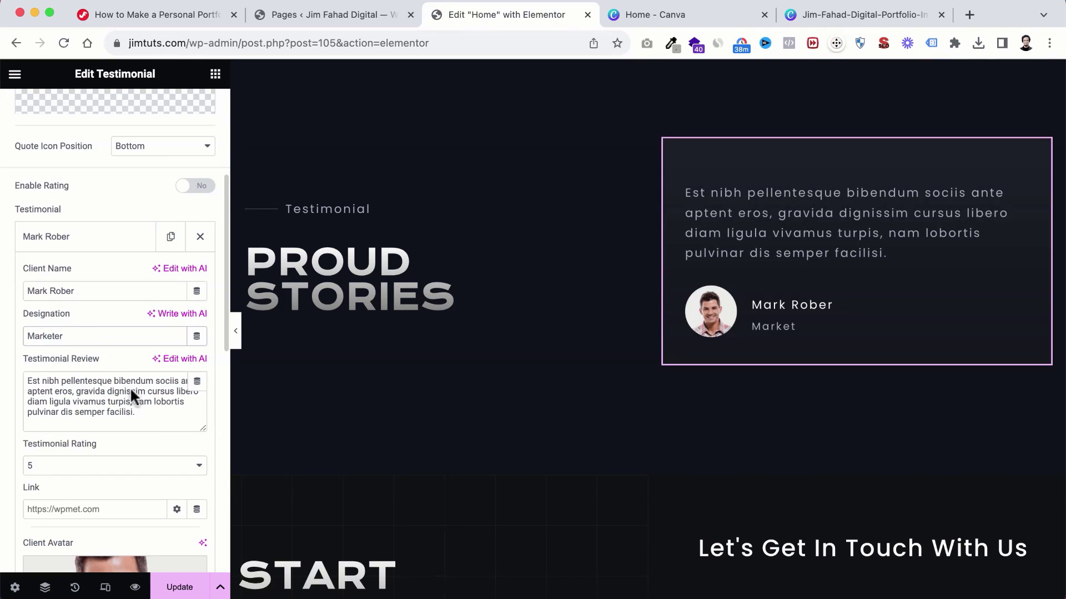
{"action": "scroll", "coordinate": [130, 387], "scroll_direction": "down", "scroll_amount": 1}
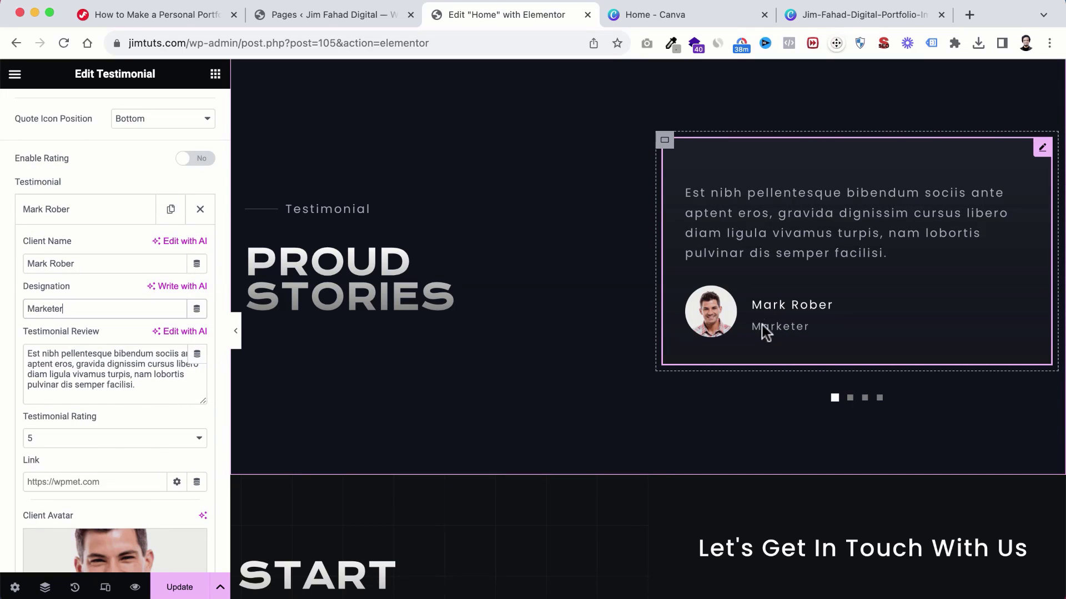
{"action": "scroll", "coordinate": [75, 414], "scroll_direction": "down", "scroll_amount": 5}
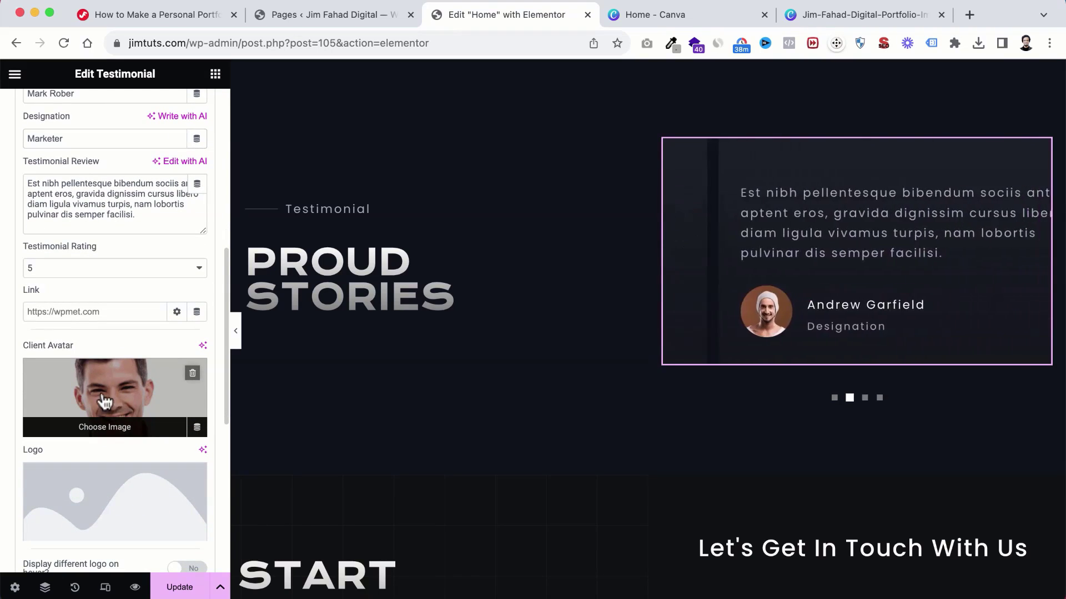
Step: Set the bearded man in glasses photo as the client avatar and collapse the item
{"action": "left_click", "coordinate": [127, 398]}
{"action": "scroll", "coordinate": [500, 344], "scroll_direction": "down", "scroll_amount": 1}
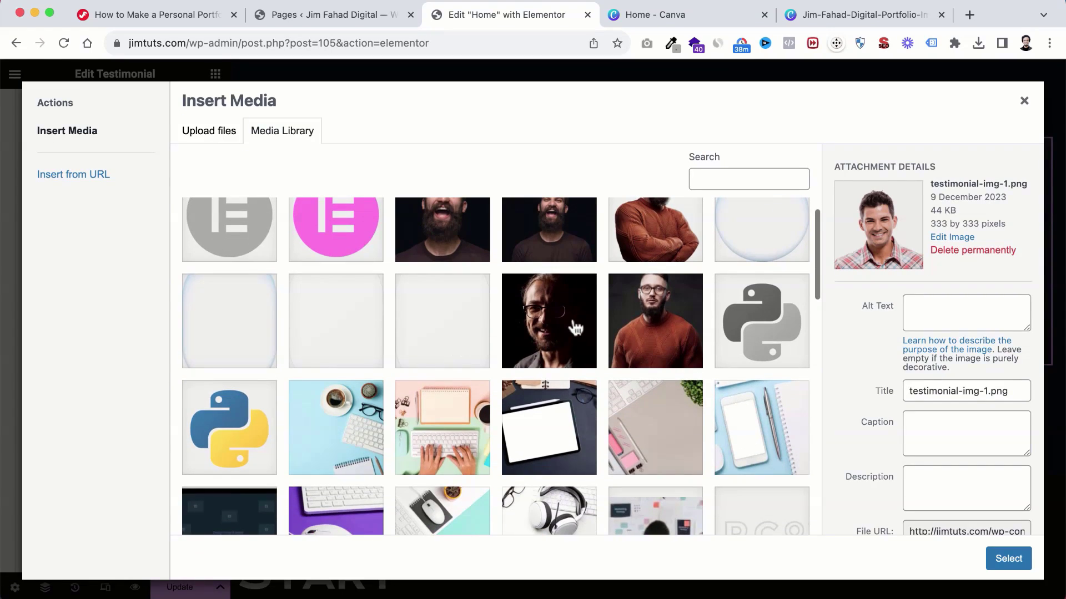
{"action": "left_click", "coordinate": [575, 328]}
{"action": "left_click", "coordinate": [1002, 556]}
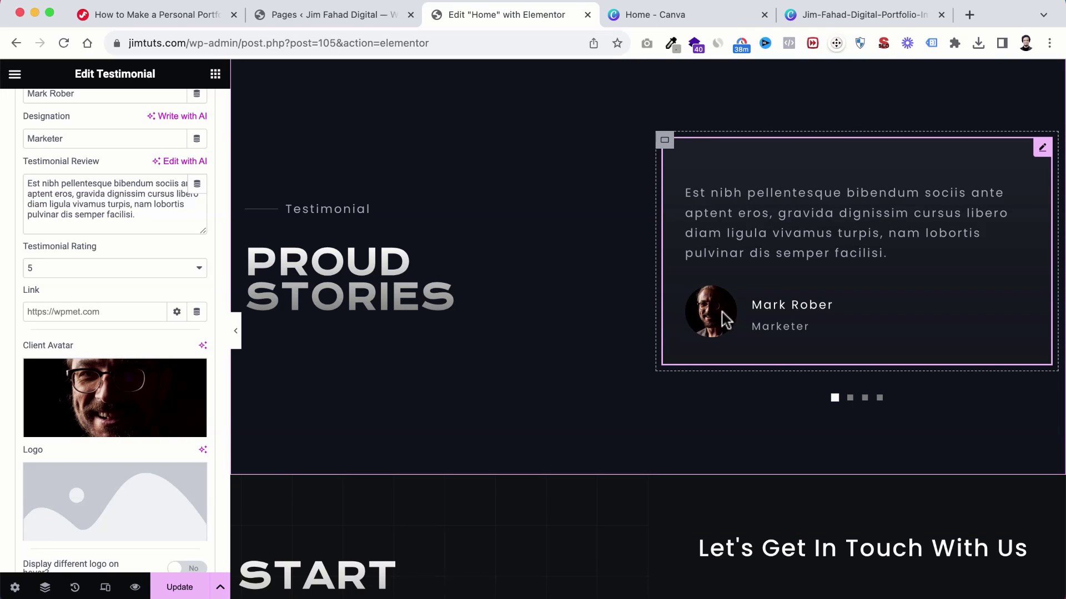
{"action": "scroll", "coordinate": [155, 290], "scroll_direction": "up", "scroll_amount": 3}
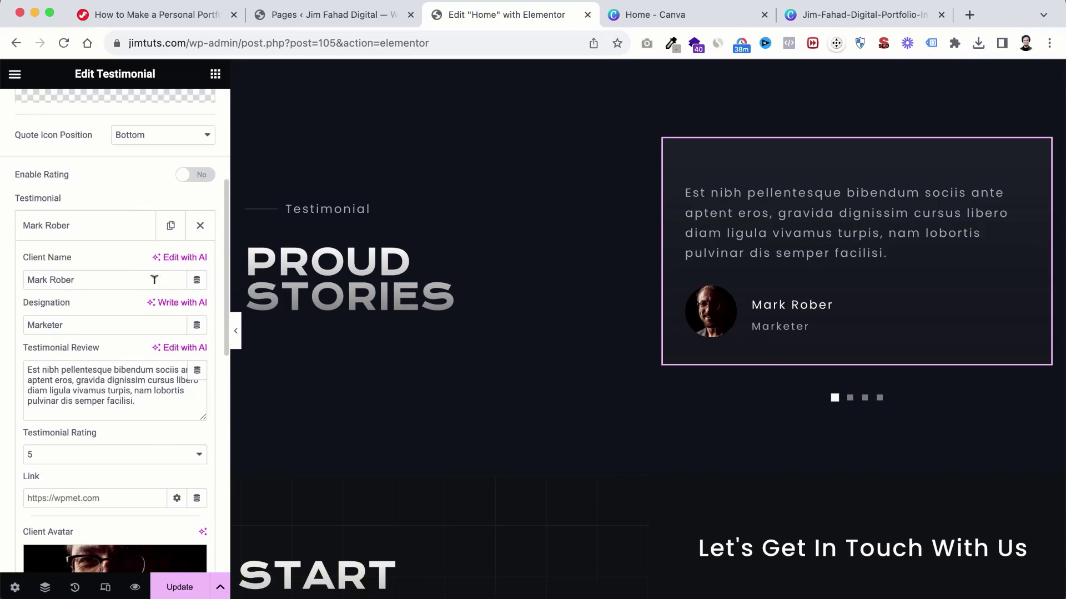
{"action": "left_click", "coordinate": [106, 236]}
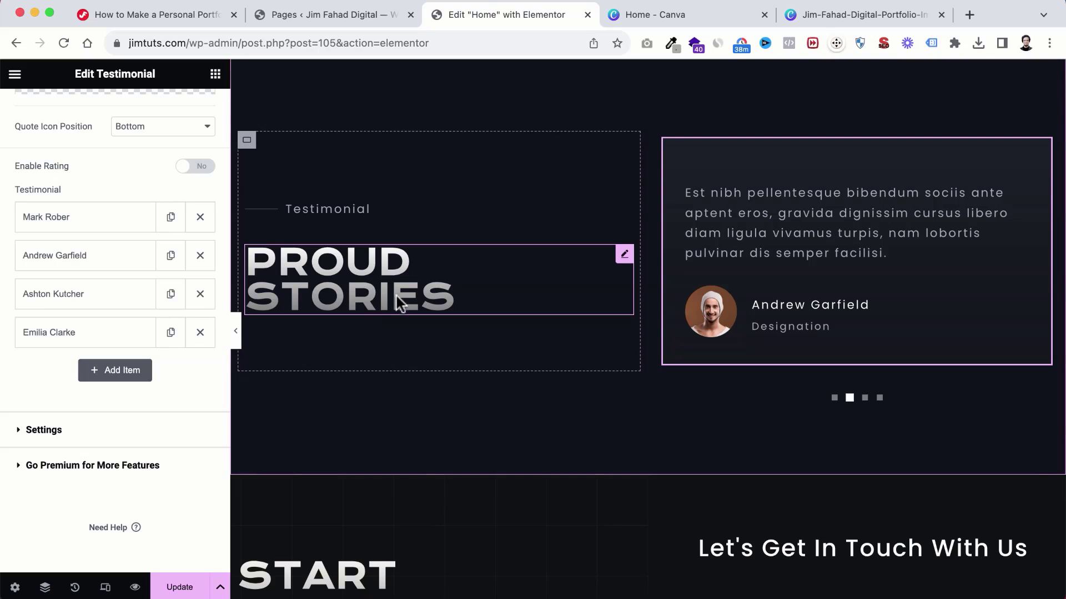
Step: Review the edited Home page and save it with Update
{"action": "scroll", "coordinate": [568, 447], "scroll_direction": "down", "scroll_amount": 5}
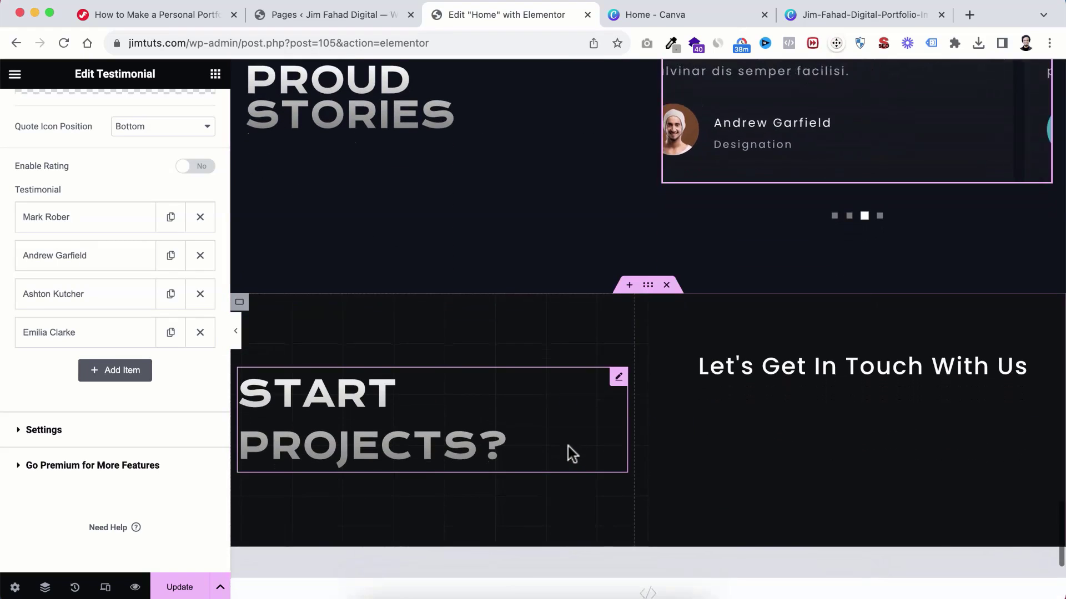
{"action": "scroll", "coordinate": [751, 406], "scroll_direction": "down", "scroll_amount": 1}
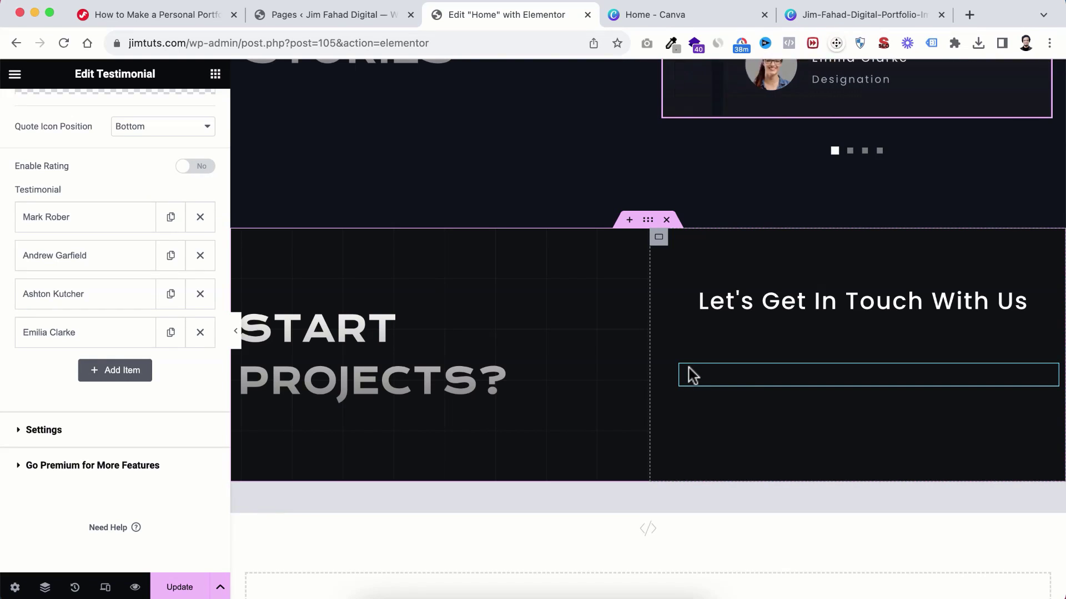
{"action": "scroll", "coordinate": [691, 376], "scroll_direction": "down", "scroll_amount": 4}
{"action": "scroll", "coordinate": [688, 365], "scroll_direction": "up", "scroll_amount": 20}
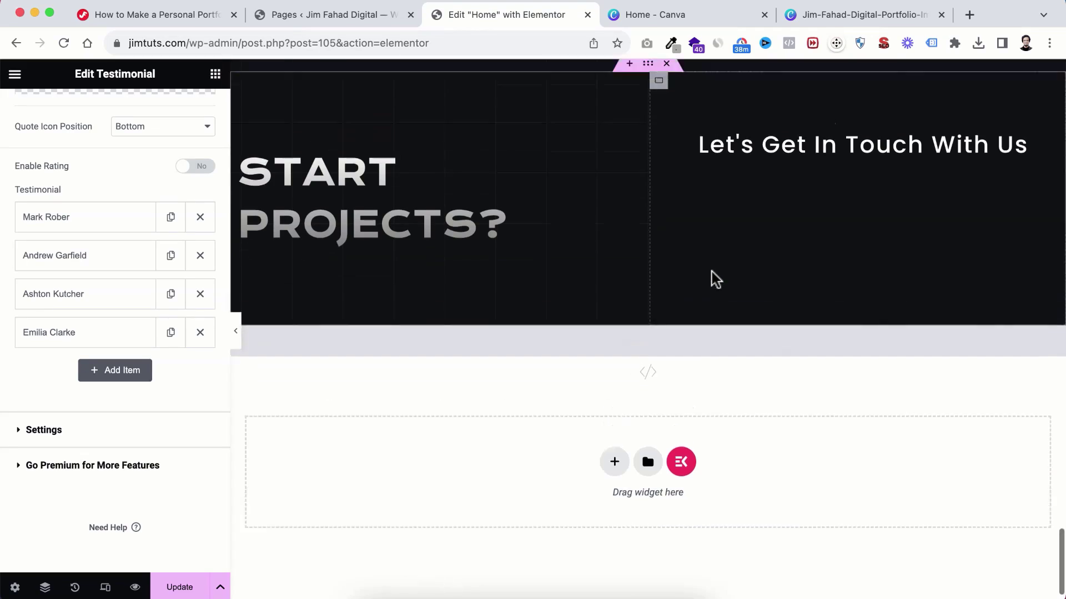
{"action": "scroll", "coordinate": [712, 282], "scroll_direction": "up", "scroll_amount": 20}
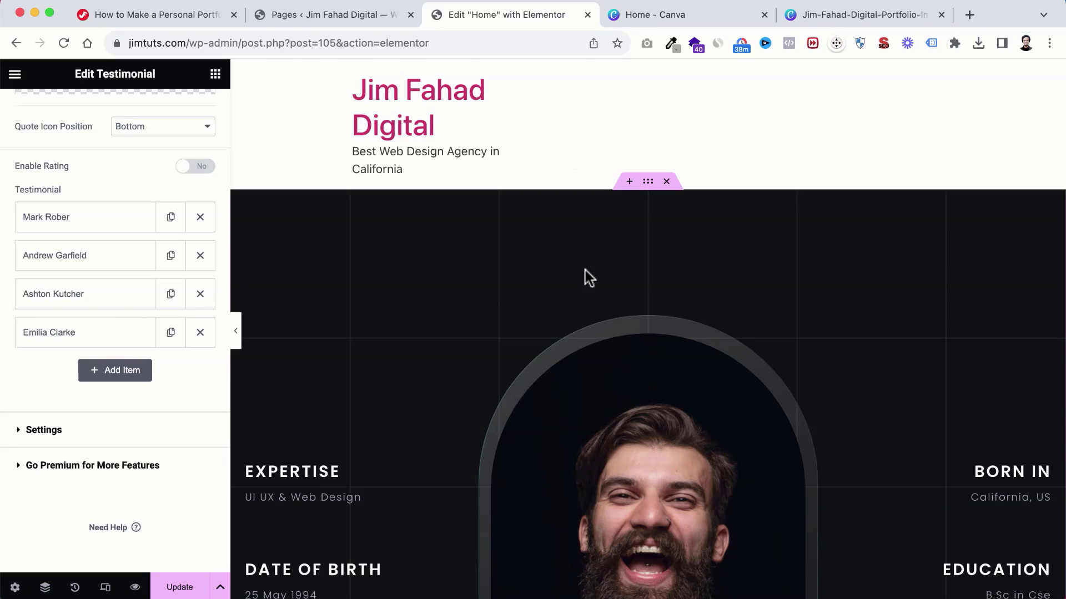
{"action": "scroll", "coordinate": [585, 270], "scroll_direction": "down", "scroll_amount": 20}
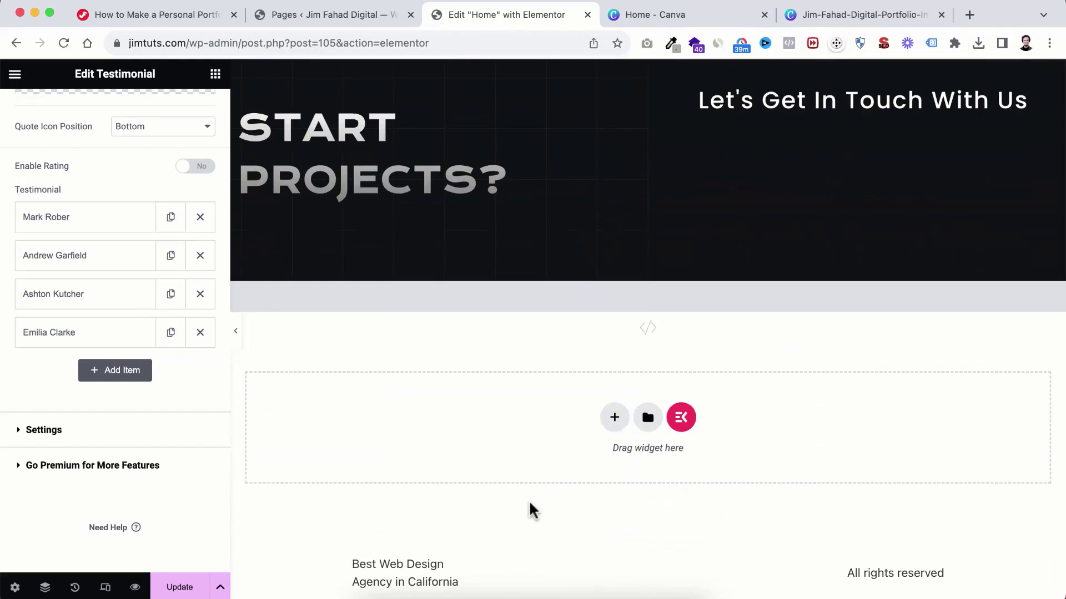
{"action": "scroll", "coordinate": [674, 289], "scroll_direction": "up", "scroll_amount": 20}
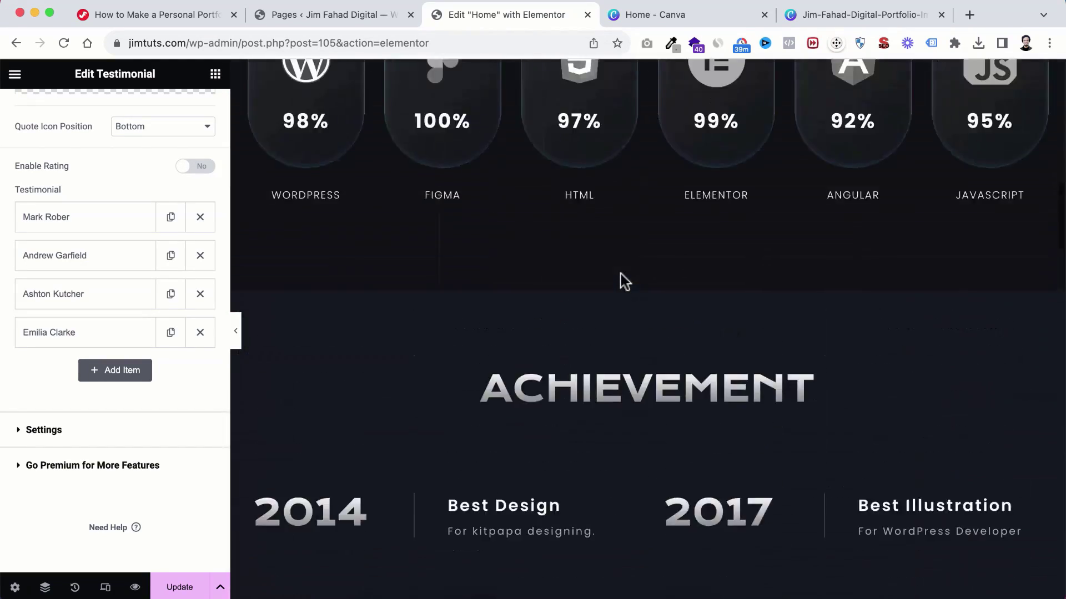
{"action": "scroll", "coordinate": [624, 281], "scroll_direction": "down", "scroll_amount": 5}
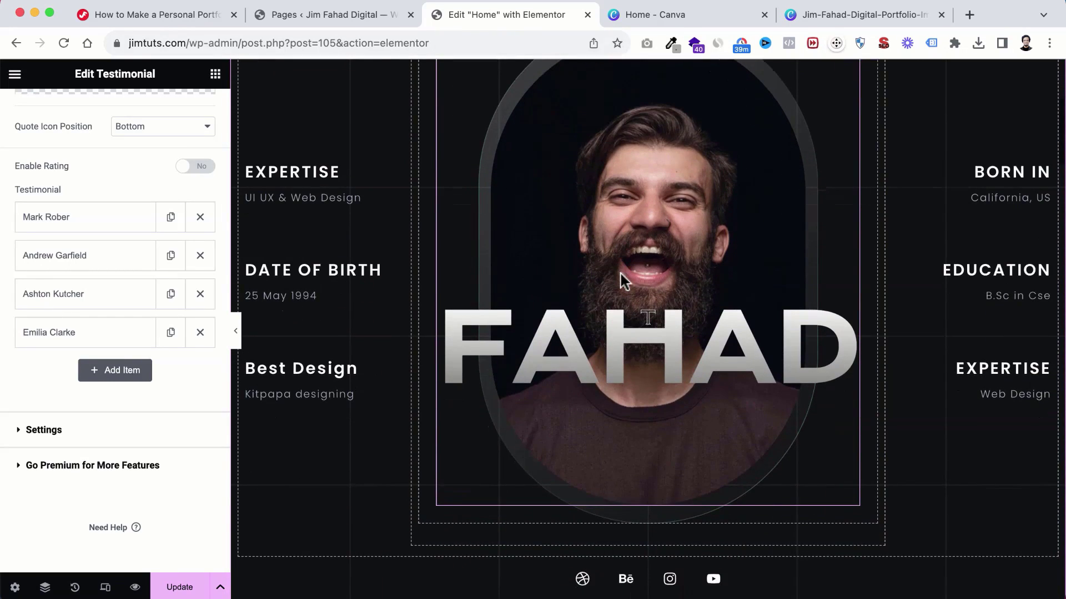
{"action": "scroll", "coordinate": [620, 273], "scroll_direction": "up", "scroll_amount": 4}
{"action": "scroll", "coordinate": [620, 273], "scroll_direction": "down", "scroll_amount": 2}
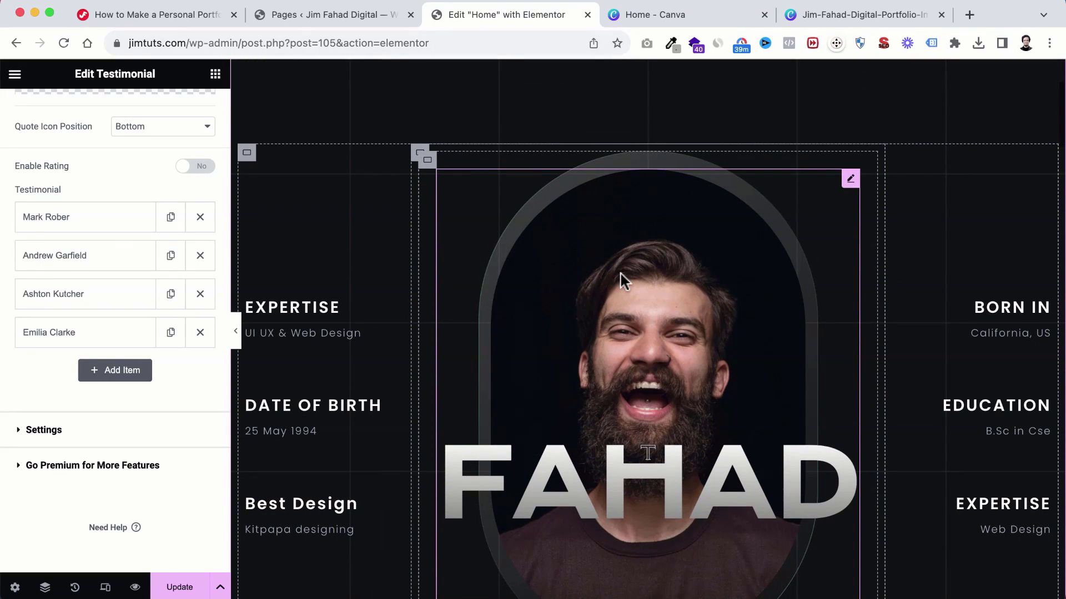
{"action": "scroll", "coordinate": [620, 271], "scroll_direction": "down", "scroll_amount": 4}
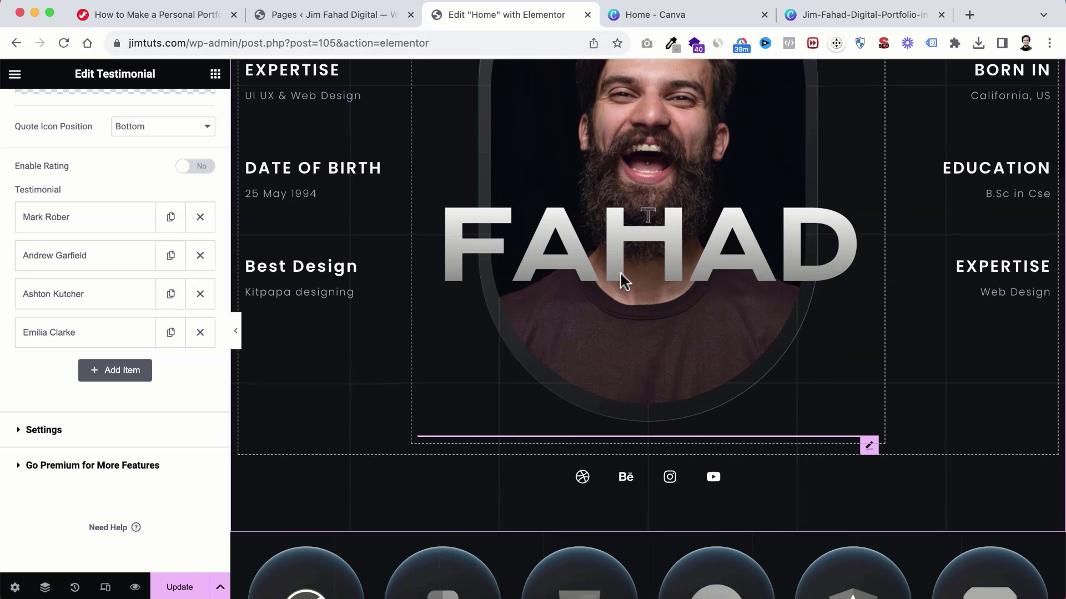
{"action": "left_click", "coordinate": [183, 584]}
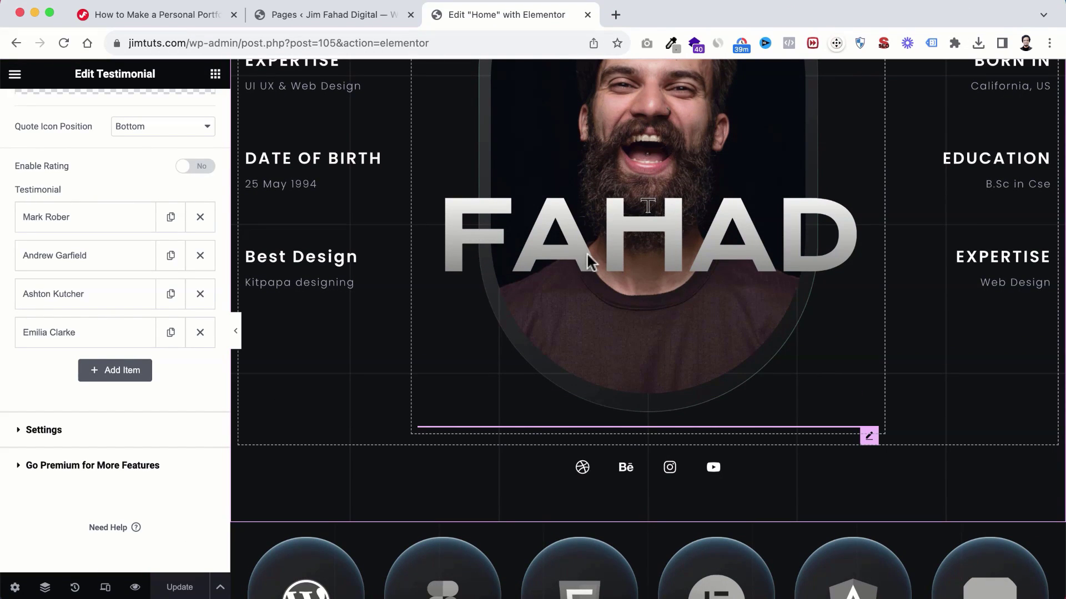
Step: Return to the admin Pages list showing seven published pages
{"action": "scroll", "coordinate": [582, 249], "scroll_direction": "up", "scroll_amount": 7}
{"action": "scroll", "coordinate": [576, 172], "scroll_direction": "down", "scroll_amount": 20}
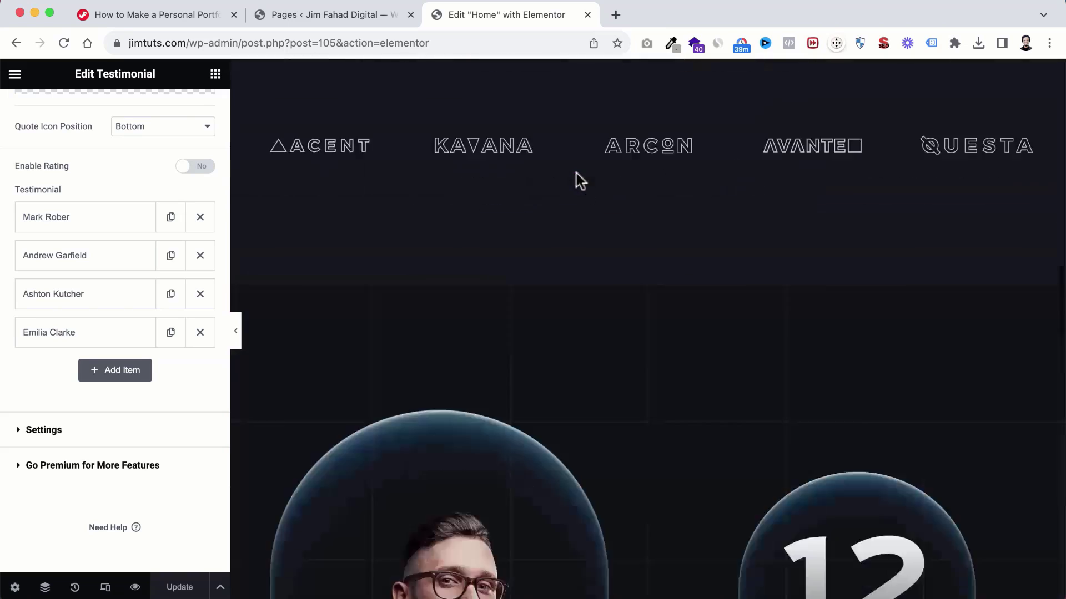
{"action": "scroll", "coordinate": [576, 173], "scroll_direction": "down", "scroll_amount": 10}
{"action": "scroll", "coordinate": [576, 173], "scroll_direction": "up", "scroll_amount": 20}
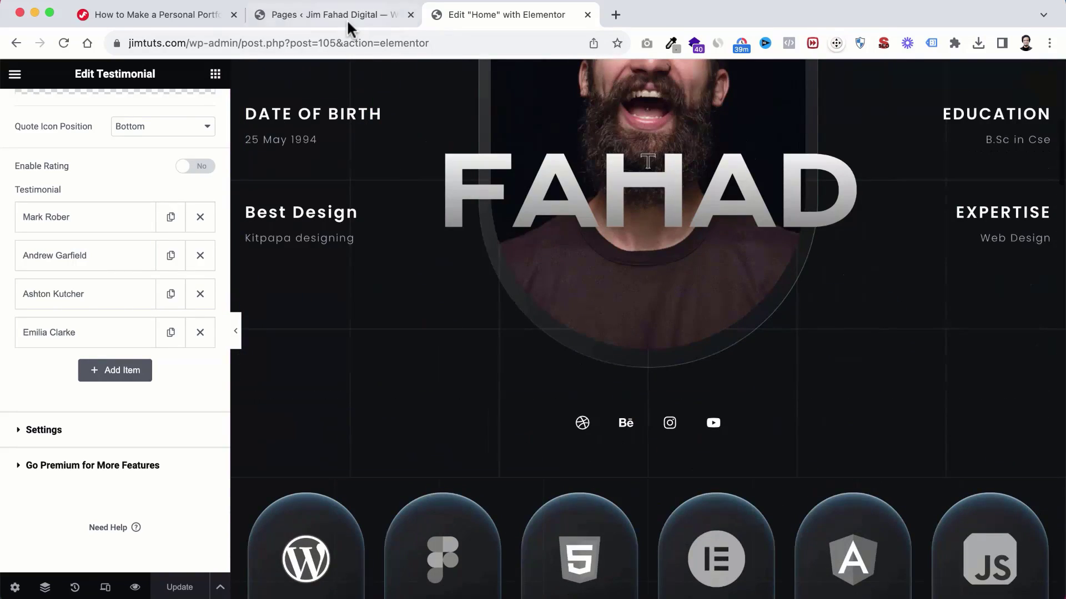
{"action": "left_click", "coordinate": [332, 14]}
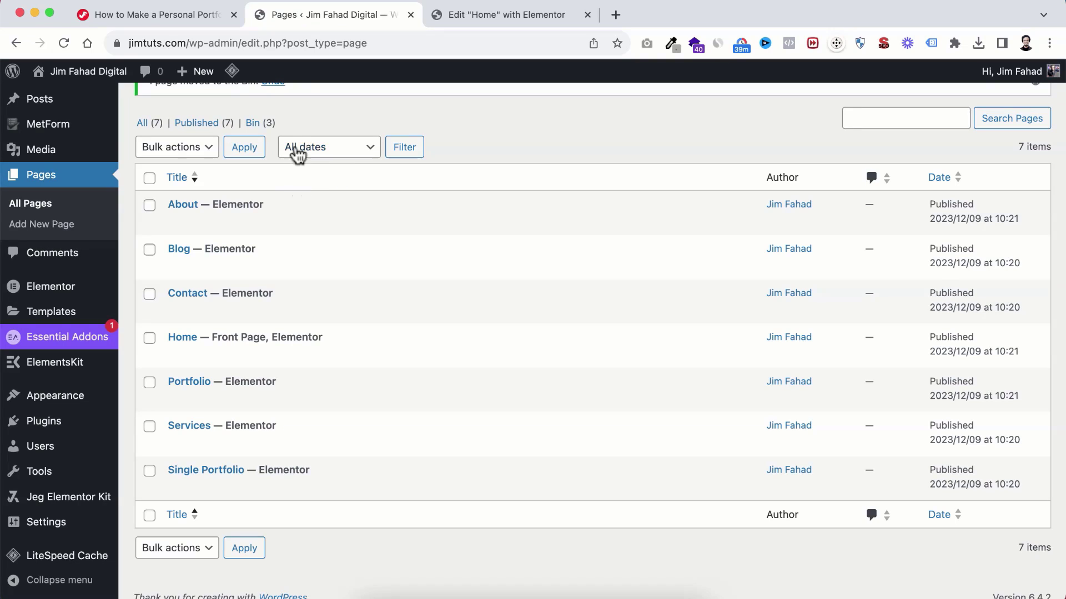
Step: Open ElementsKit's Header Footer section and begin its onboarding wizard, skipping the sign-up step
{"action": "scroll", "coordinate": [105, 305], "scroll_direction": "down", "scroll_amount": 1}
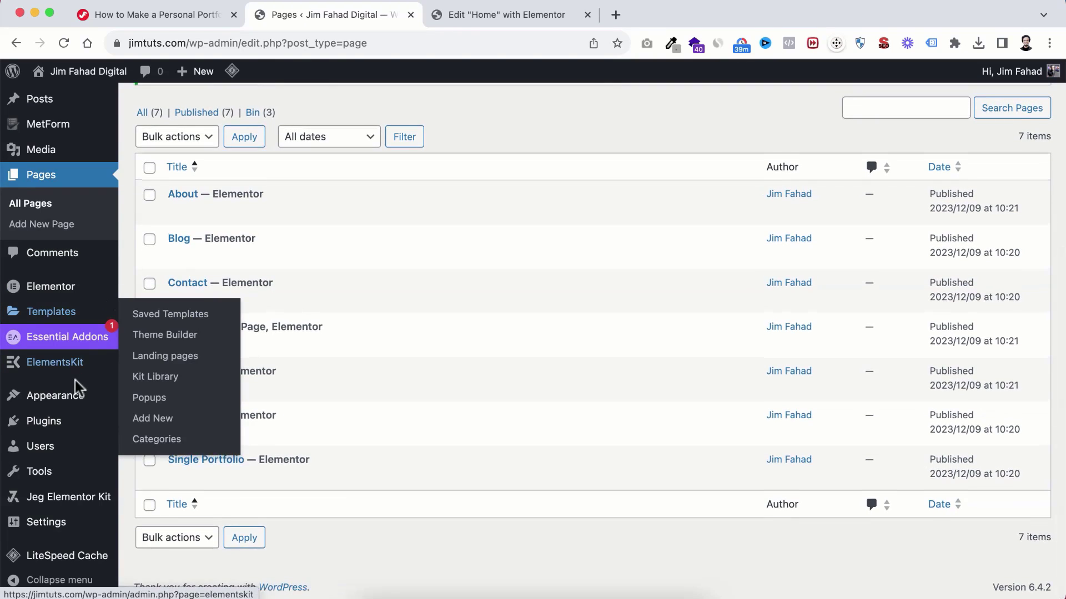
{"action": "mouse_move", "coordinate": [72, 412]}
{"action": "mouse_move", "coordinate": [49, 371]}
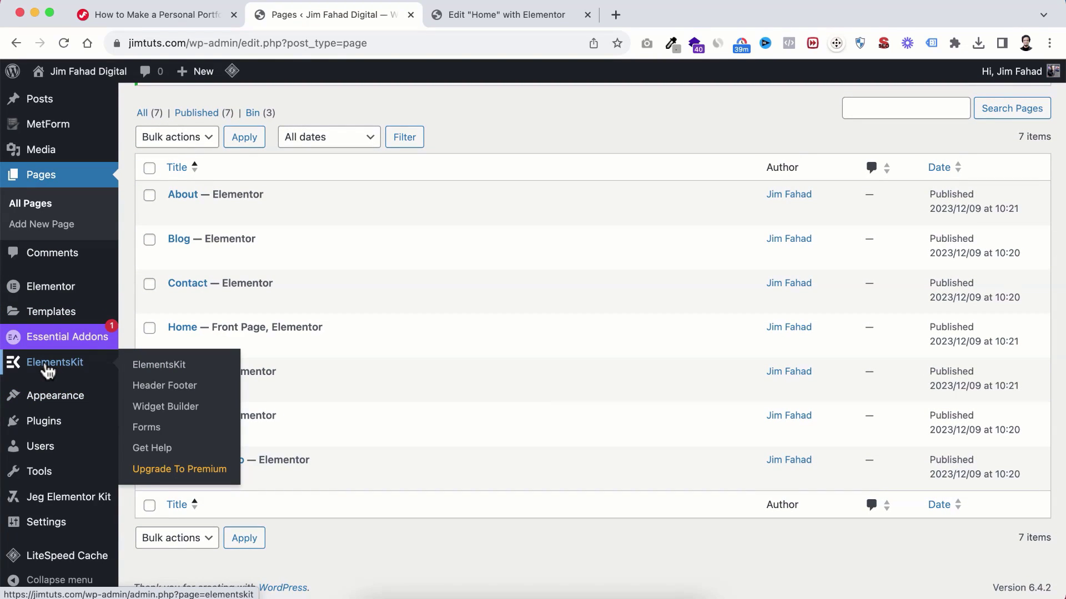
{"action": "left_click", "coordinate": [166, 391]}
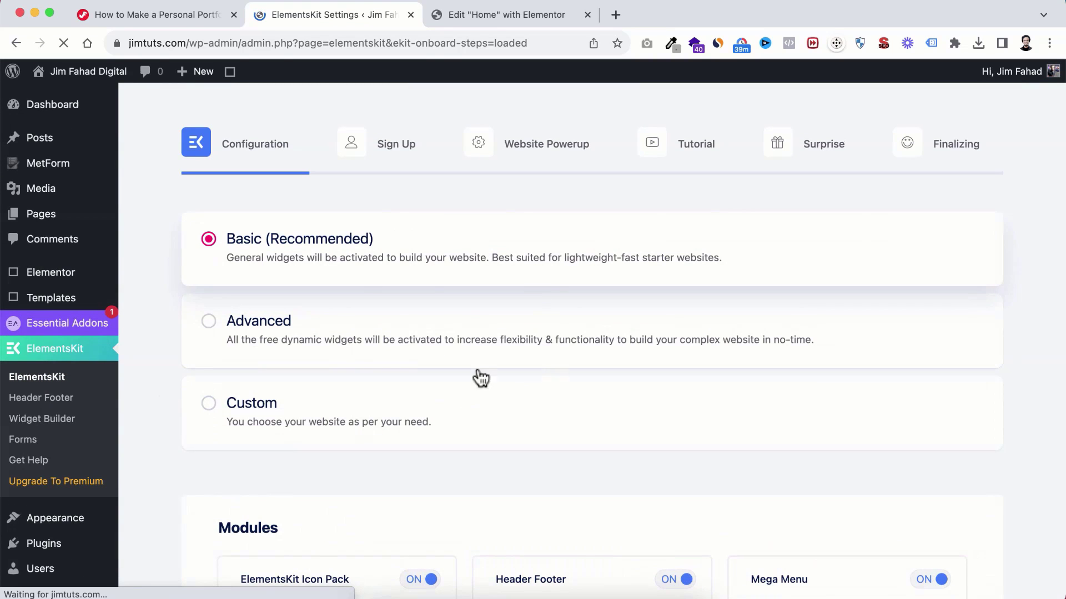
{"action": "scroll", "coordinate": [610, 282], "scroll_direction": "down", "scroll_amount": 20}
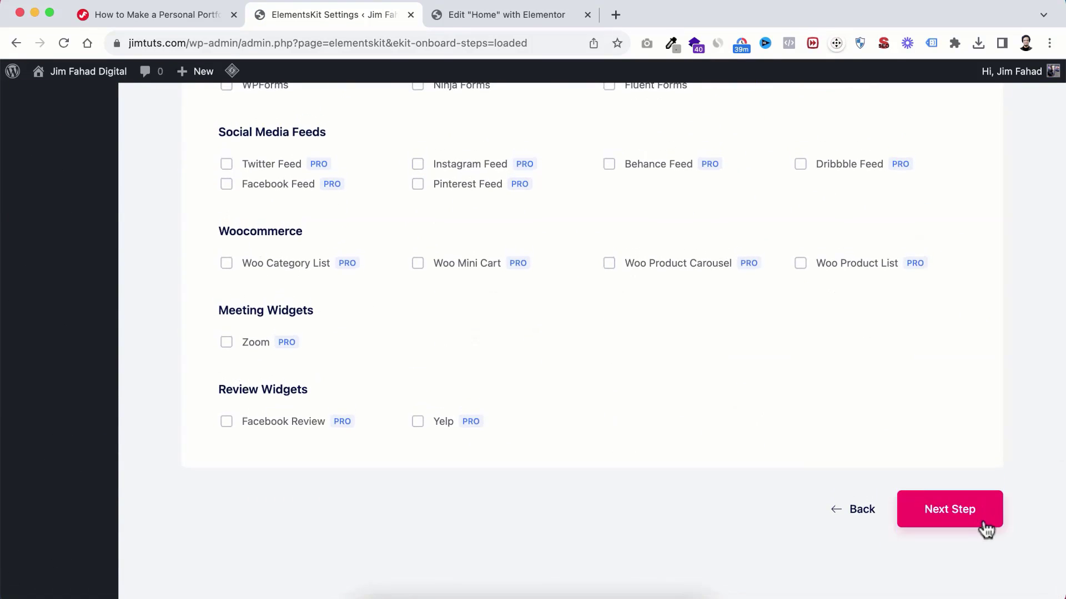
{"action": "left_click", "coordinate": [971, 515]}
{"action": "scroll", "coordinate": [921, 507], "scroll_direction": "down", "scroll_amount": 5}
{"action": "left_click", "coordinate": [792, 442]}
Step: Finish the wizard with the Basic configuration, save it, and reopen Header Footer
{"action": "scroll", "coordinate": [797, 444], "scroll_direction": "down", "scroll_amount": 8}
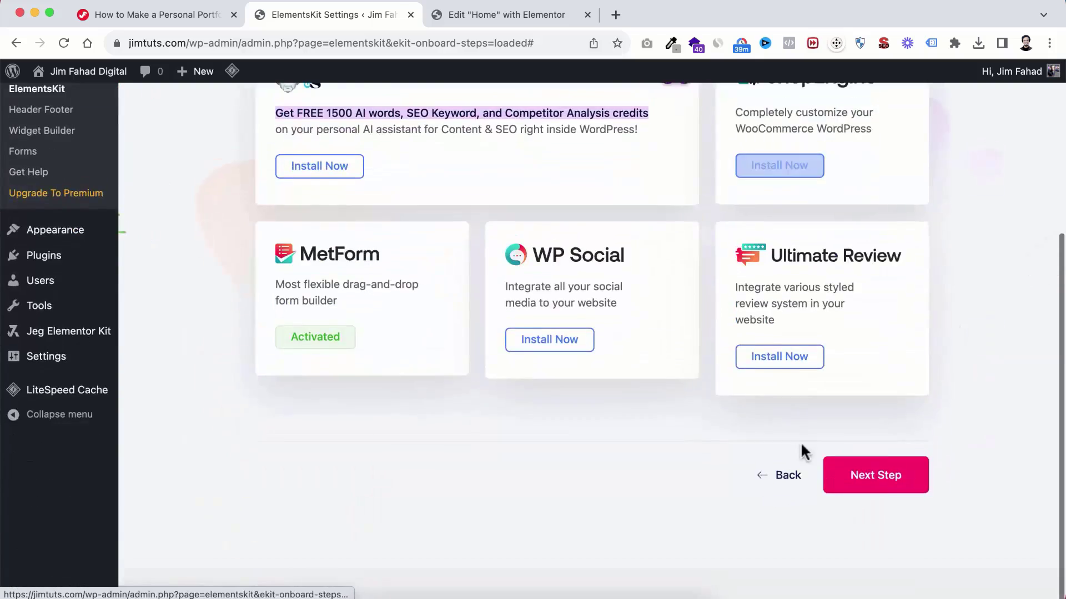
{"action": "left_click", "coordinate": [873, 502]}
{"action": "scroll", "coordinate": [873, 501], "scroll_direction": "down", "scroll_amount": 6}
{"action": "left_click", "coordinate": [873, 501]}
{"action": "scroll", "coordinate": [873, 501], "scroll_direction": "down", "scroll_amount": 5}
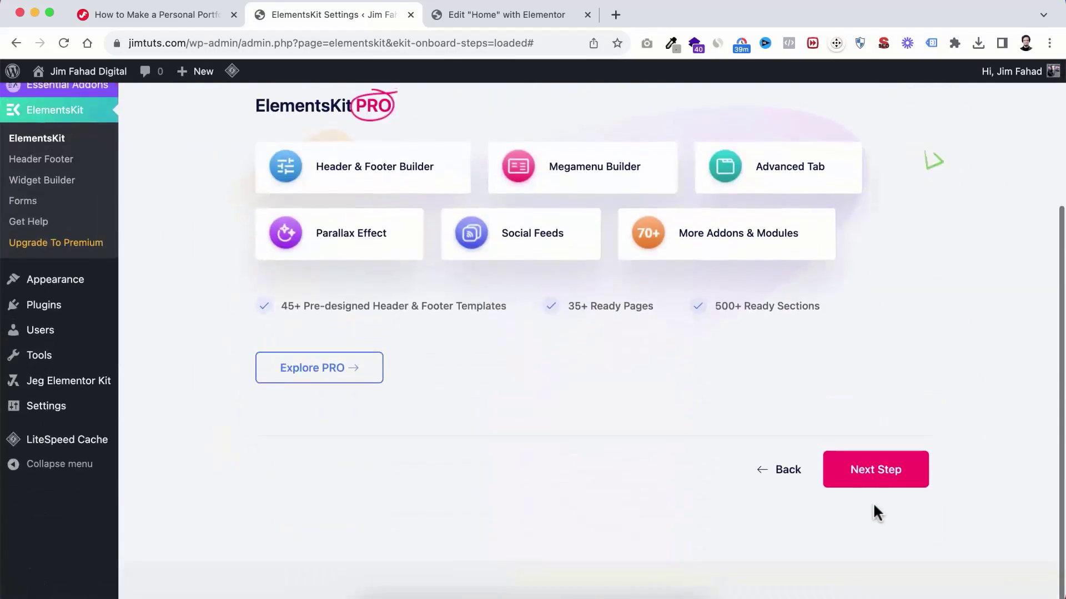
{"action": "left_click", "coordinate": [873, 492]}
{"action": "scroll", "coordinate": [873, 497], "scroll_direction": "down", "scroll_amount": 5}
{"action": "left_click", "coordinate": [618, 485]}
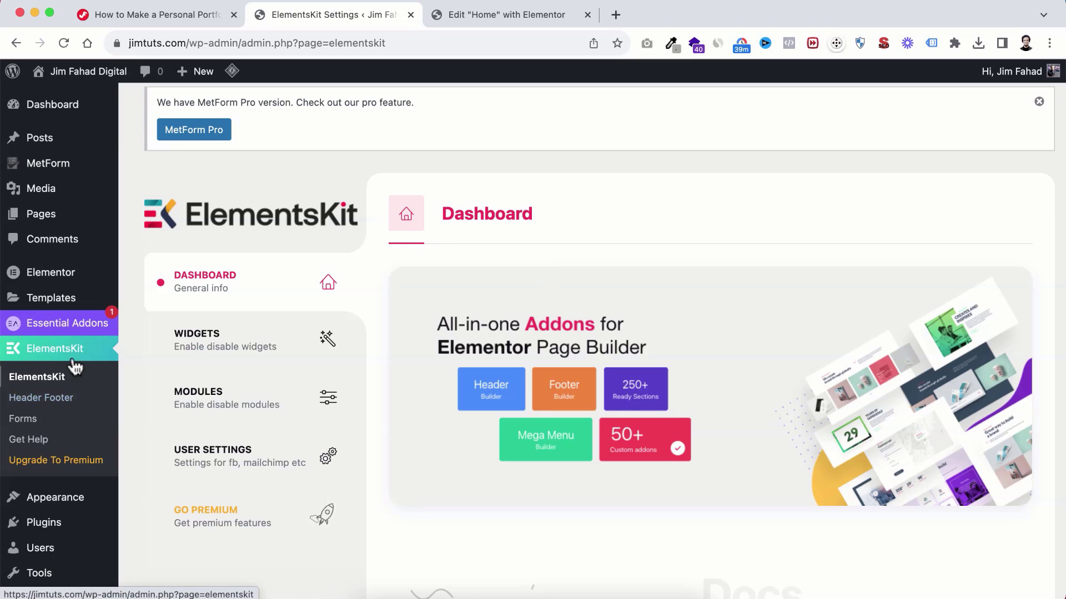
{"action": "scroll", "coordinate": [72, 364], "scroll_direction": "down", "scroll_amount": 2}
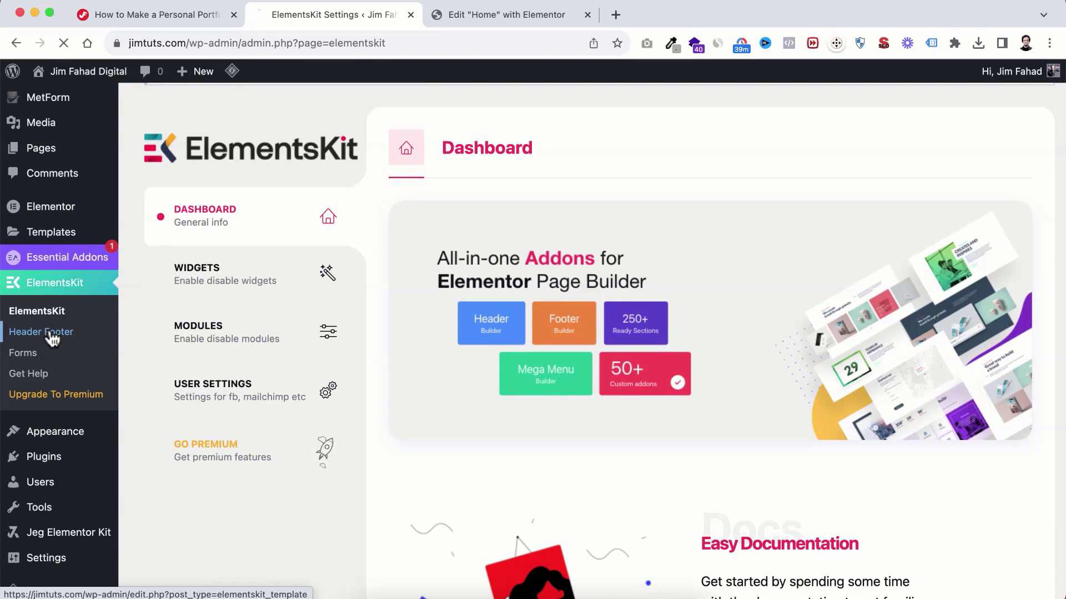
{"action": "left_click", "coordinate": [21, 334]}
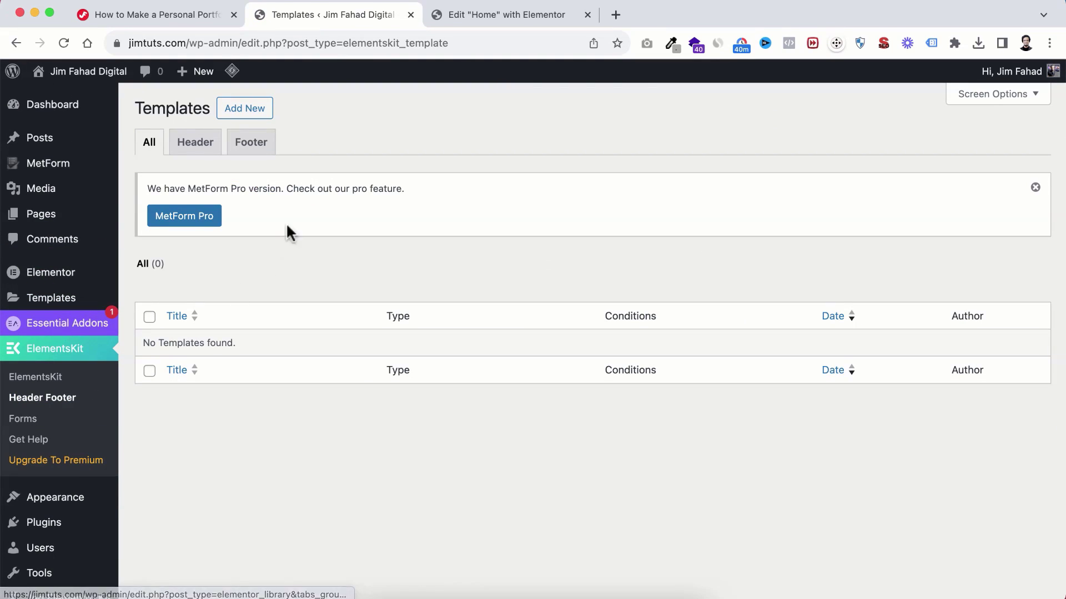
Step: Add an activated Header template titled 'My Header' for the entire site and edit it in Elementor
{"action": "left_click", "coordinate": [191, 146]}
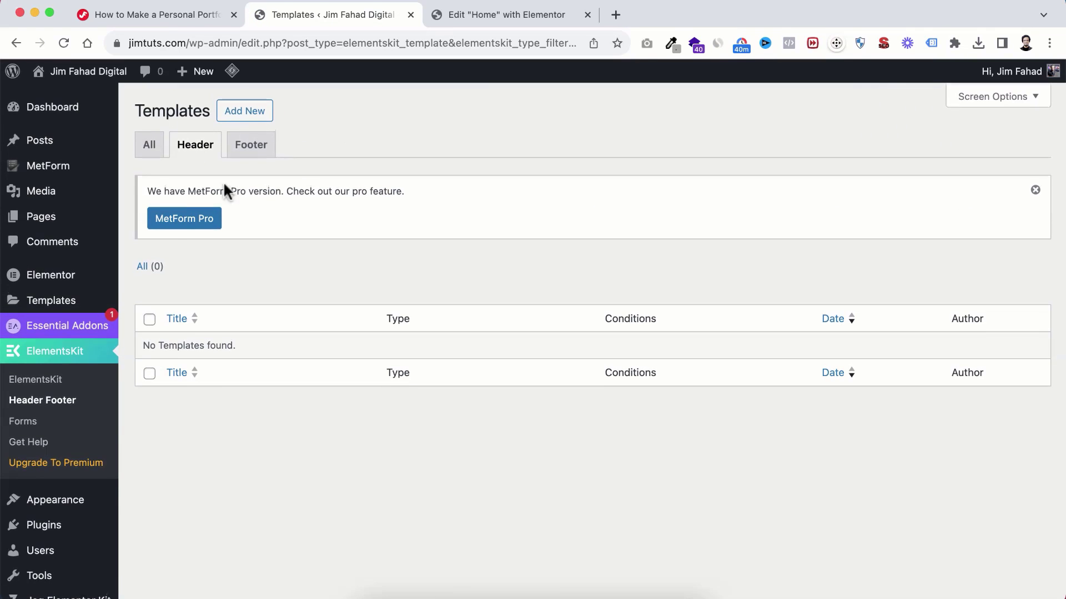
{"action": "left_click", "coordinate": [239, 110]}
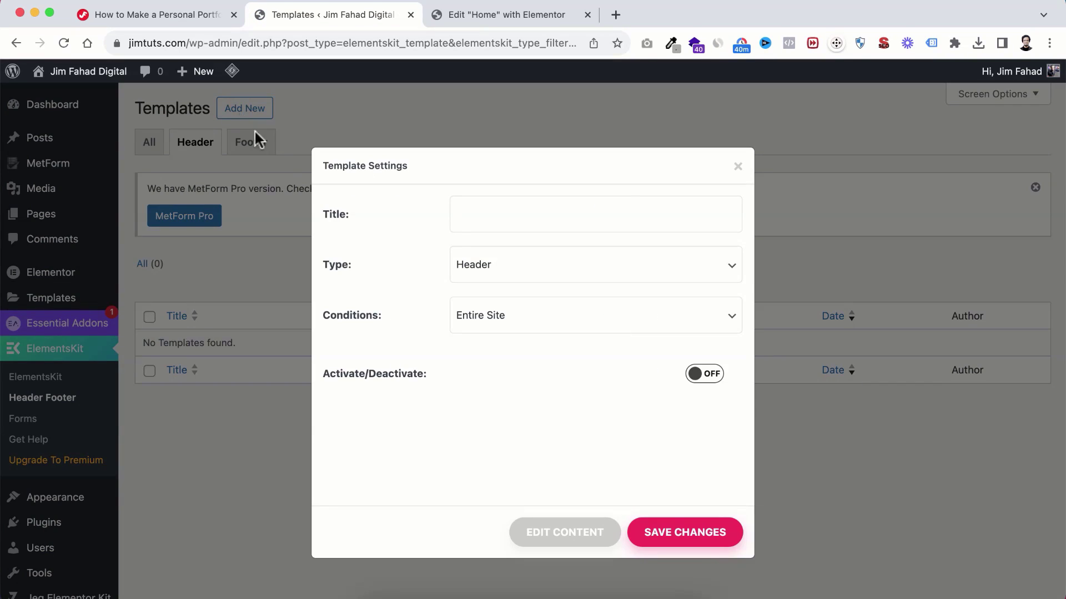
{"action": "left_click", "coordinate": [481, 214]}
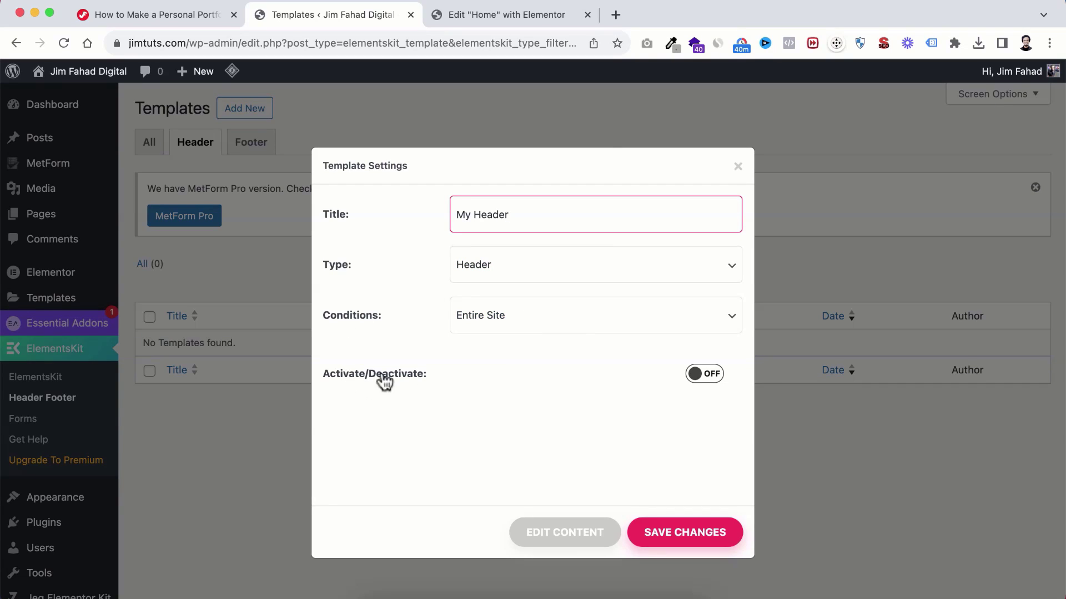
{"action": "left_click", "coordinate": [705, 373]}
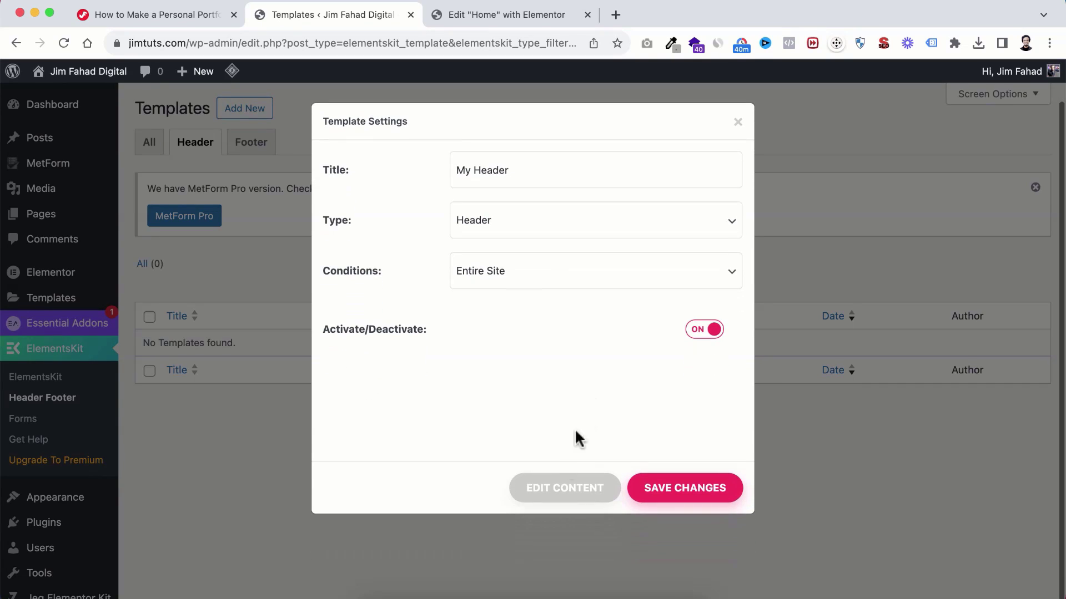
{"action": "left_click", "coordinate": [561, 496]}
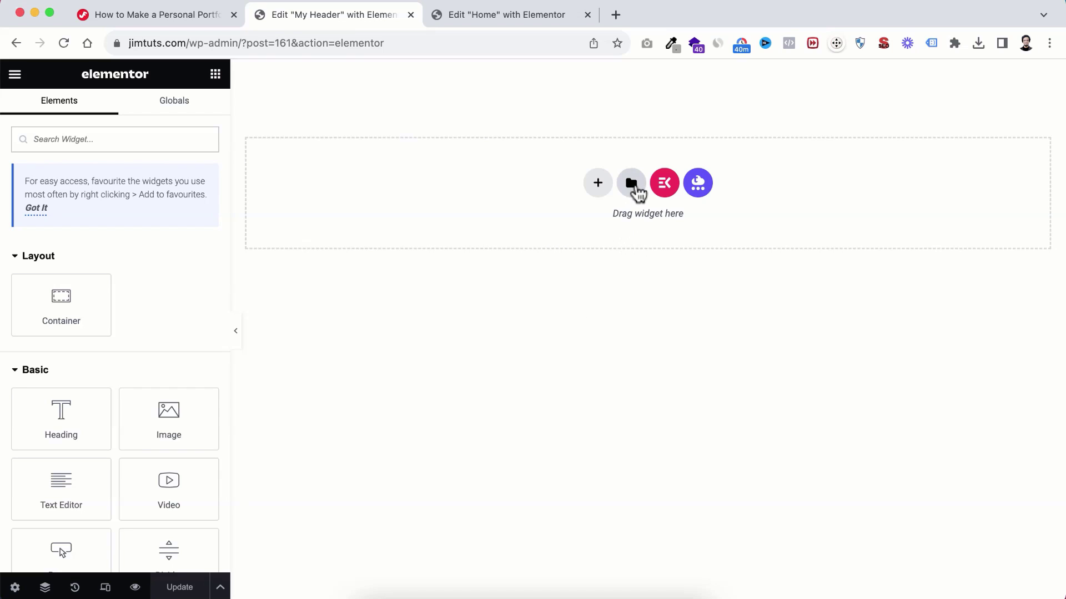
Step: Open the template library's Import screen with a Finder window beside the drop area
{"action": "left_click", "coordinate": [632, 186]}
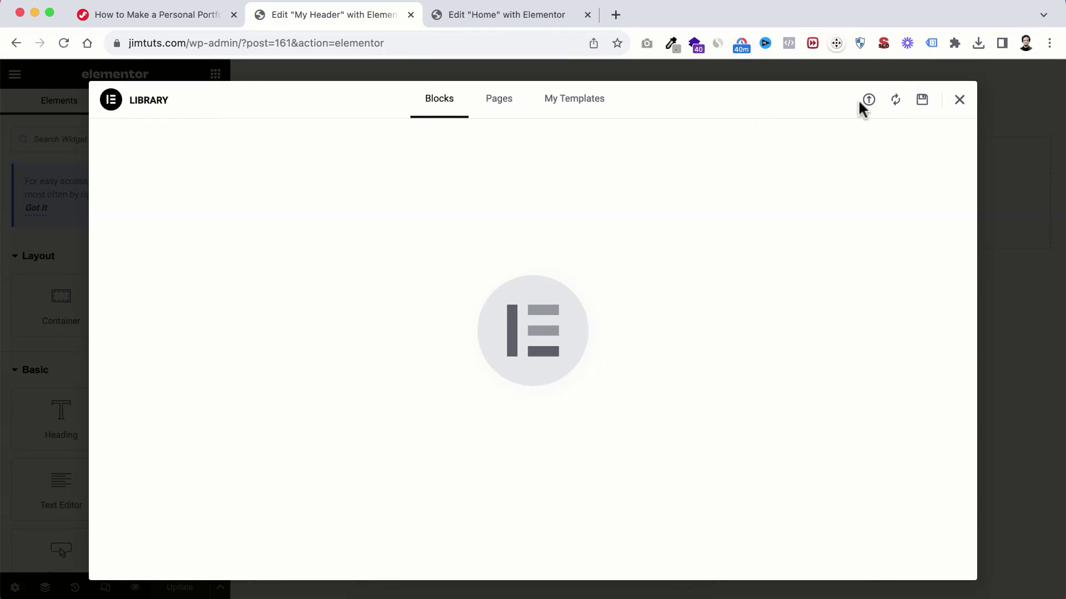
{"action": "left_click", "coordinate": [870, 103]}
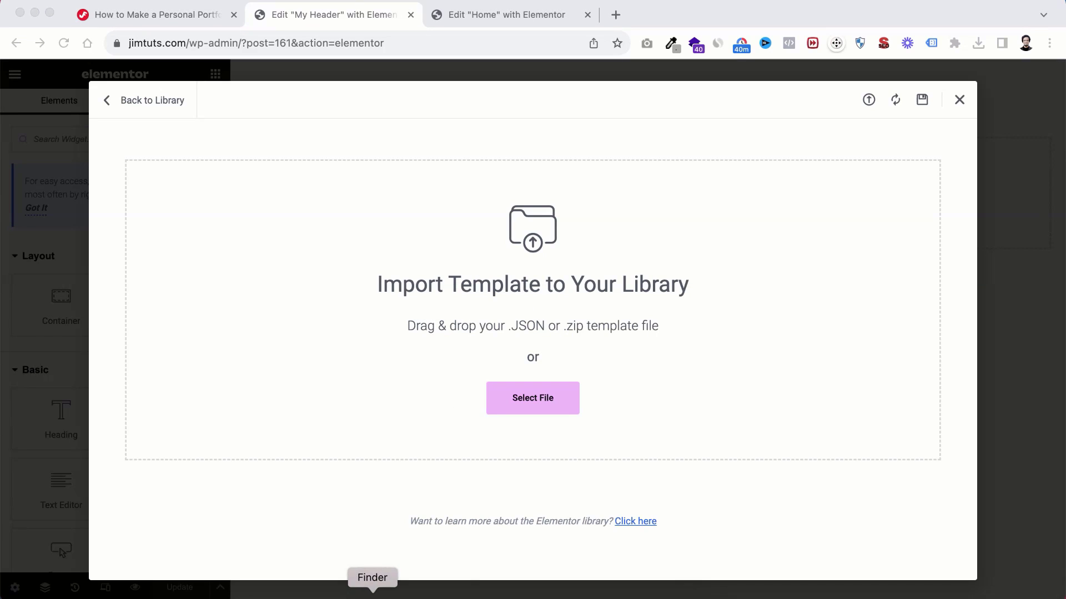
{"action": "left_click", "coordinate": [372, 594]}
{"action": "left_click_drag", "start_coordinate": [636, 198], "coordinate": [822, 97]}
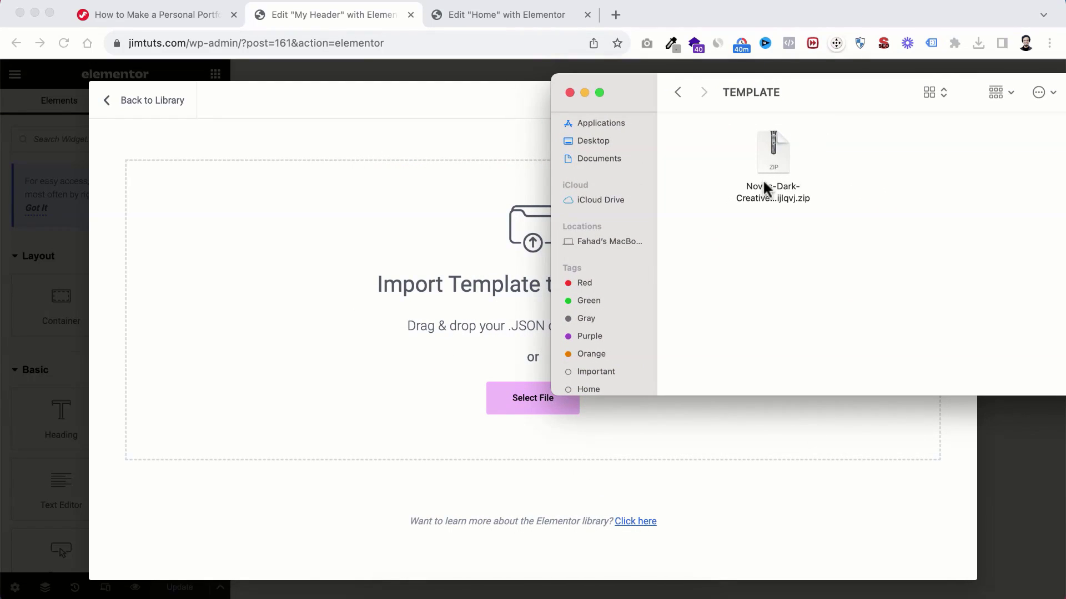
Step: Extract the Novus template zip and open the extracted template kit folder
{"action": "left_click", "coordinate": [771, 153]}
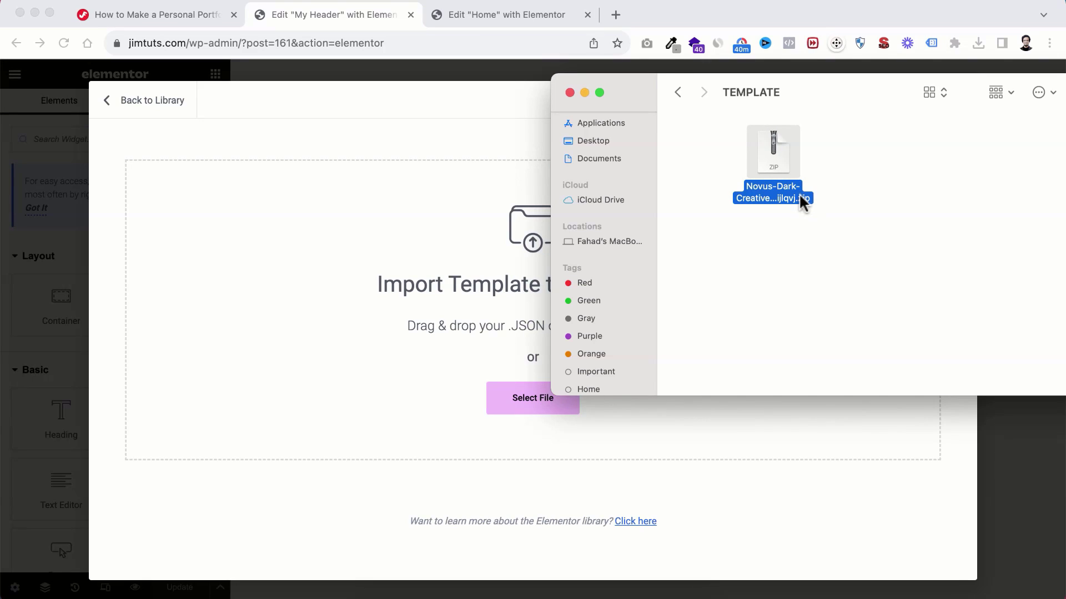
{"action": "double_click", "coordinate": [770, 146]}
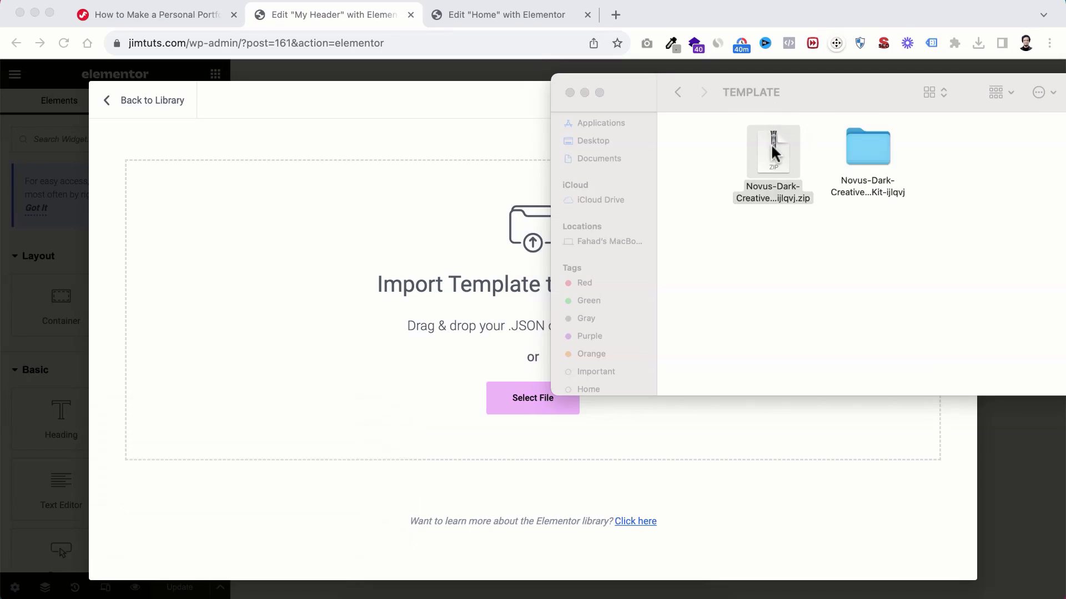
{"action": "left_click_drag", "start_coordinate": [856, 142], "coordinate": [832, 244]}
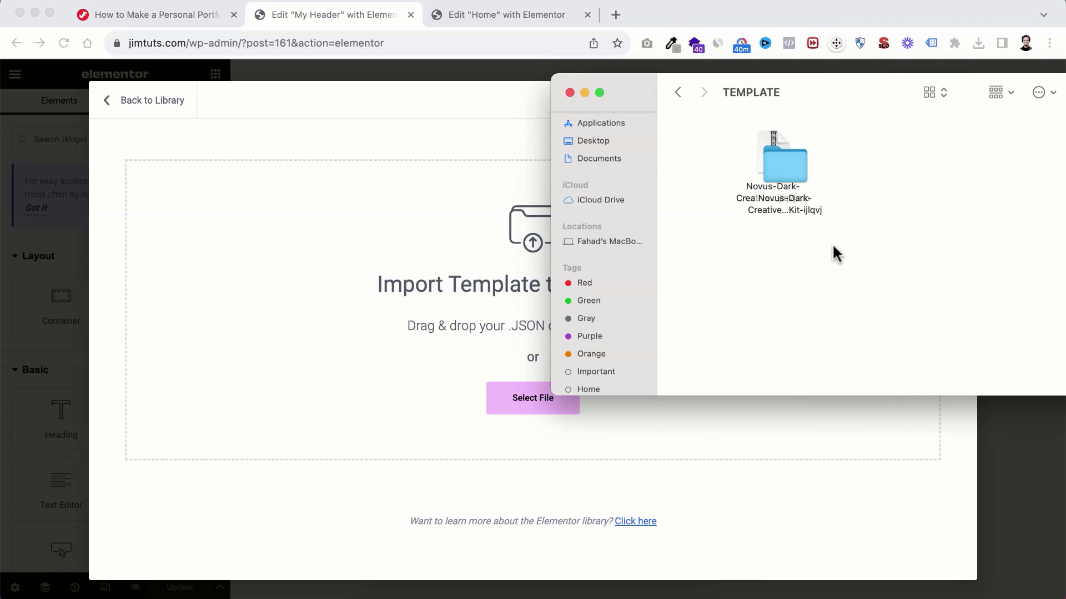
{"action": "left_click_drag", "start_coordinate": [791, 173], "coordinate": [769, 251]}
{"action": "left_click", "coordinate": [836, 259]}
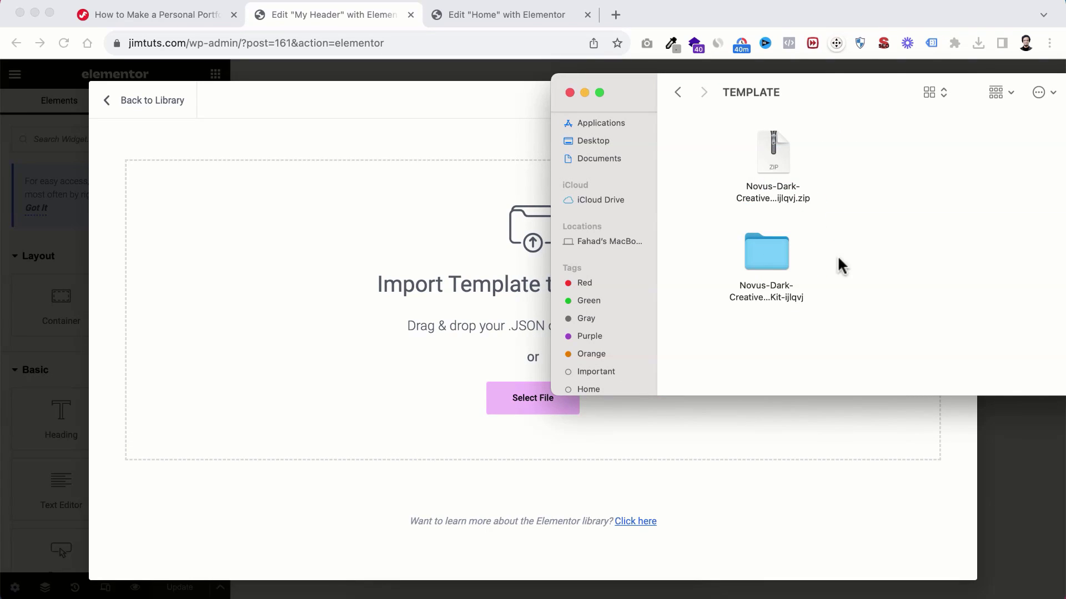
{"action": "double_click", "coordinate": [766, 252]}
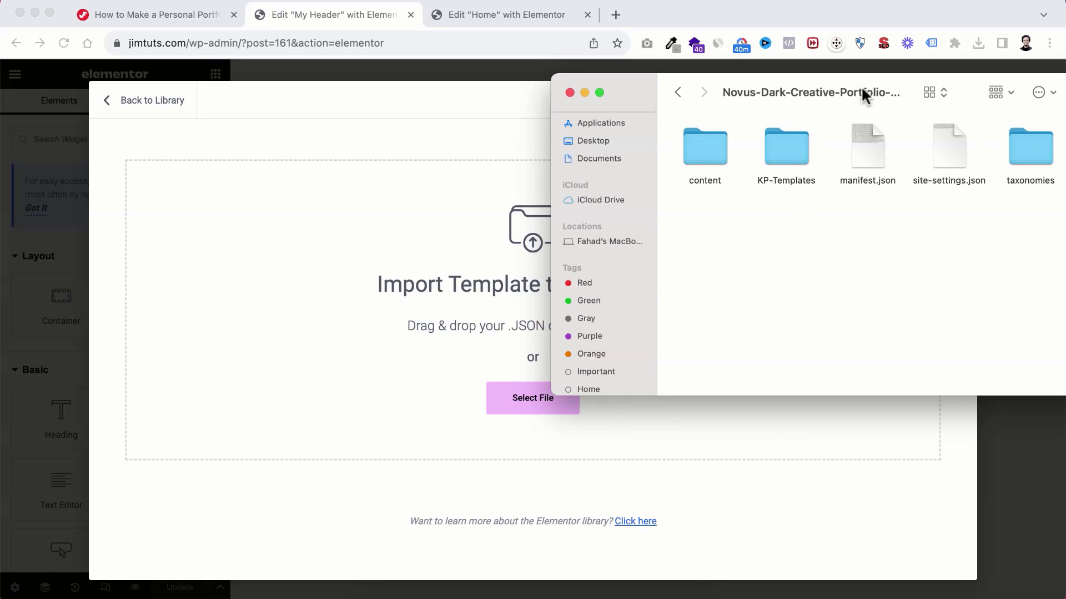
Step: Open the KP-Templates folder and drop Header.json onto Elementor's import area
{"action": "left_click_drag", "start_coordinate": [860, 88], "coordinate": [708, 85]}
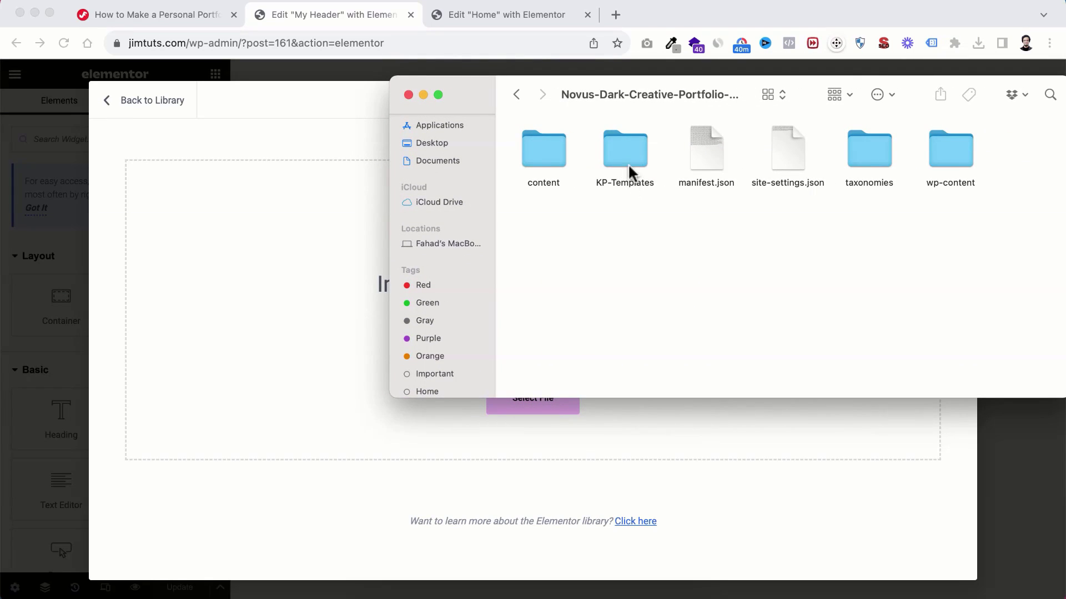
{"action": "double_click", "coordinate": [617, 145]}
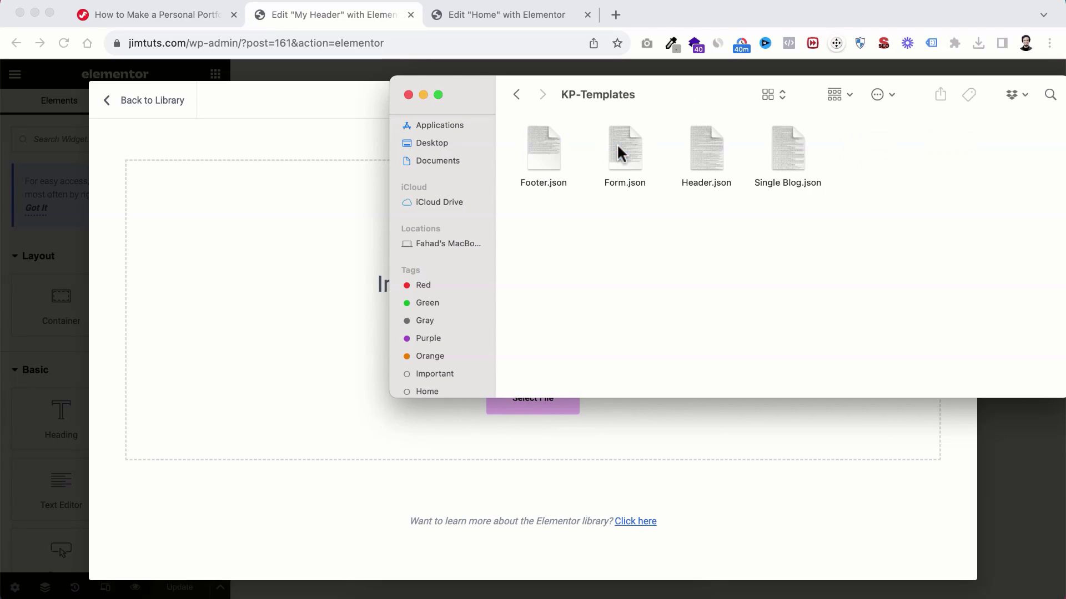
{"action": "left_click_drag", "start_coordinate": [685, 96], "coordinate": [600, 60]}
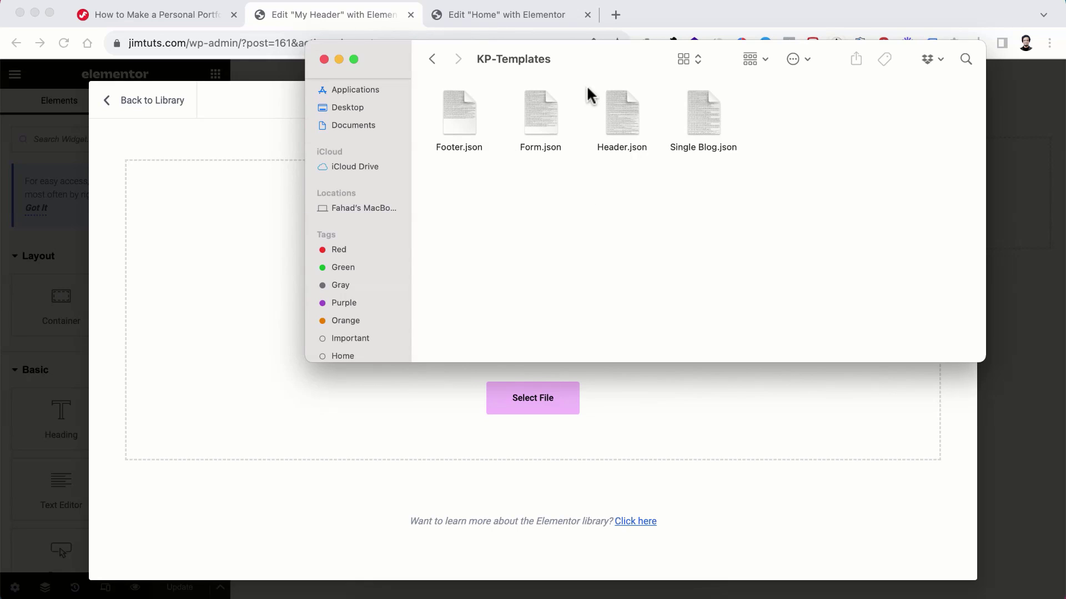
{"action": "left_click_drag", "start_coordinate": [590, 57], "coordinate": [796, 240]}
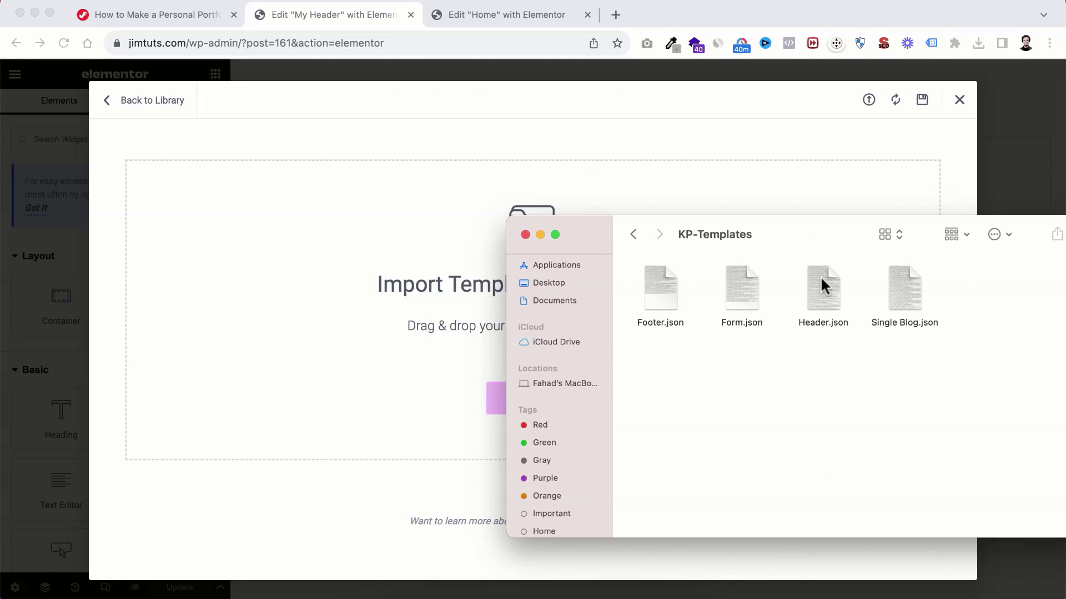
{"action": "left_click_drag", "start_coordinate": [821, 275], "coordinate": [356, 329]}
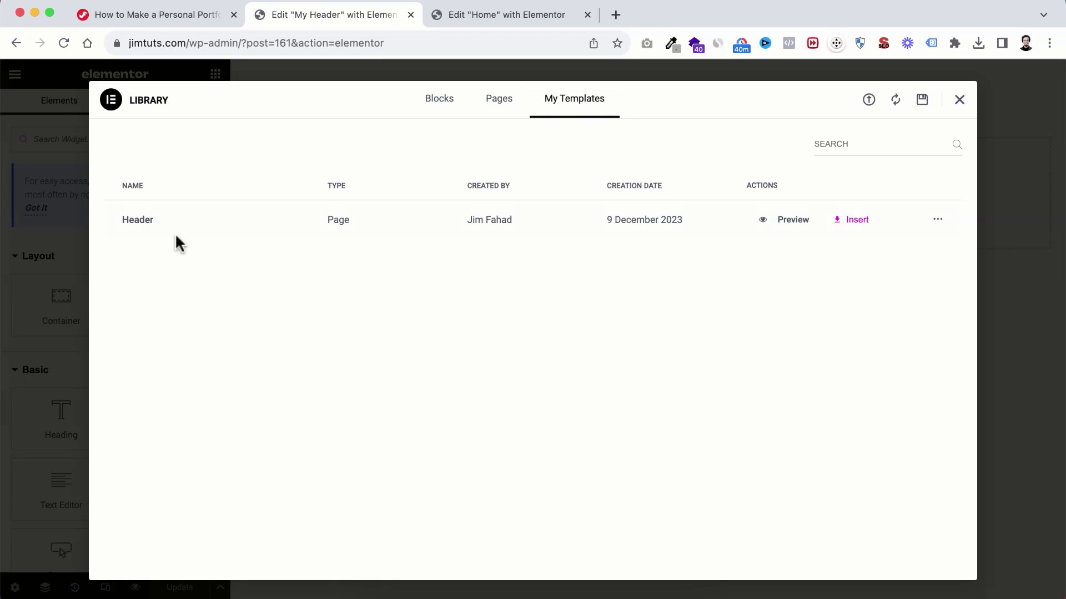
Step: Insert the imported Header template with its page settings into My Header and save with Update
{"action": "left_click", "coordinate": [852, 221]}
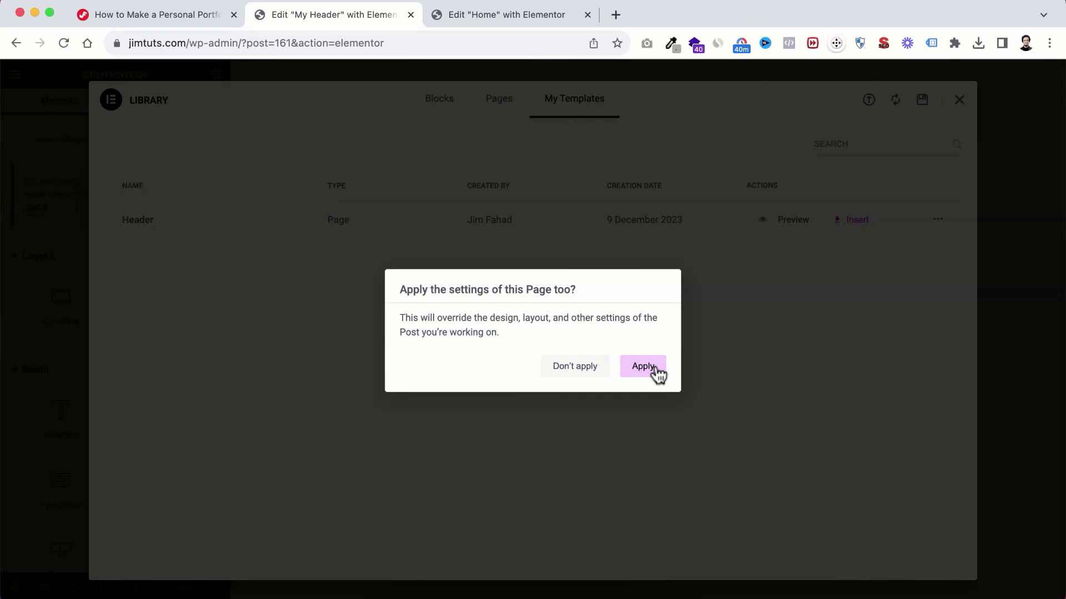
{"action": "left_click", "coordinate": [643, 367]}
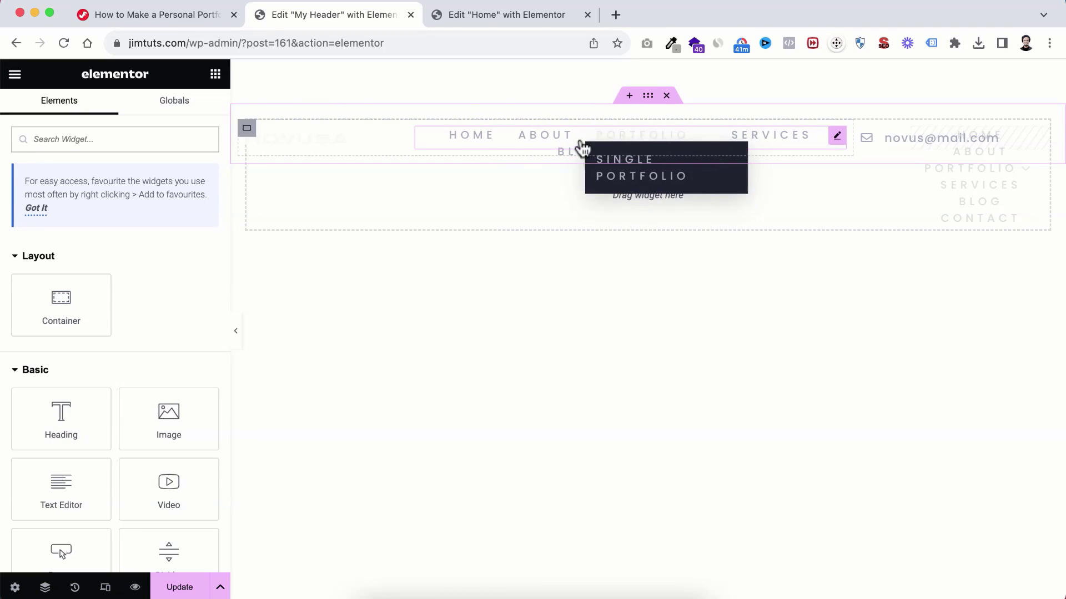
{"action": "left_click", "coordinate": [181, 589]}
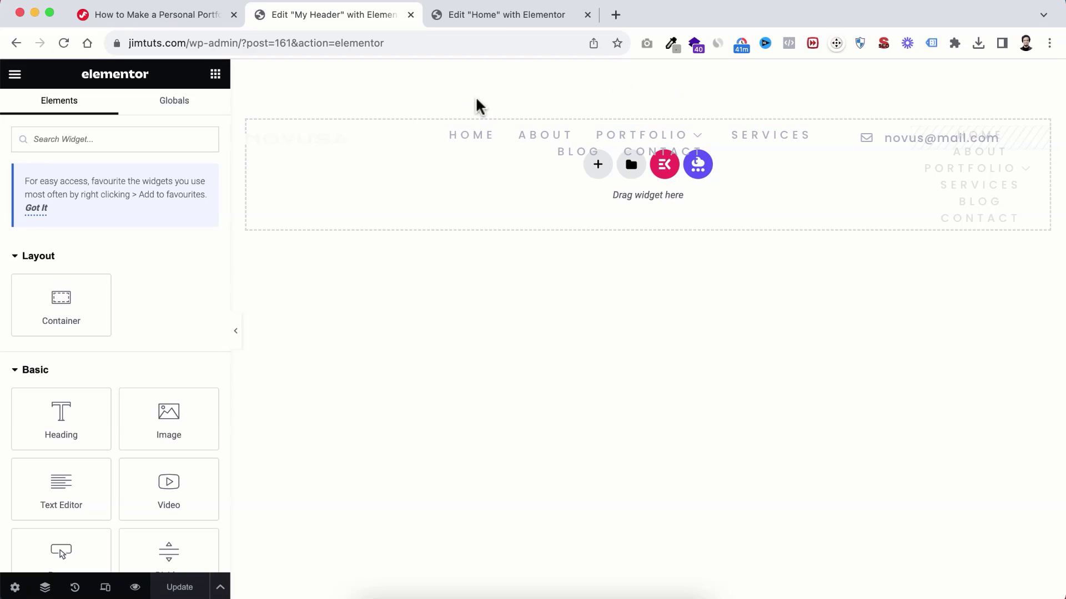
Step: Preview the Home page, now topped by the NOVUSA header, and select the site's base URL
{"action": "left_click", "coordinate": [493, 12]}
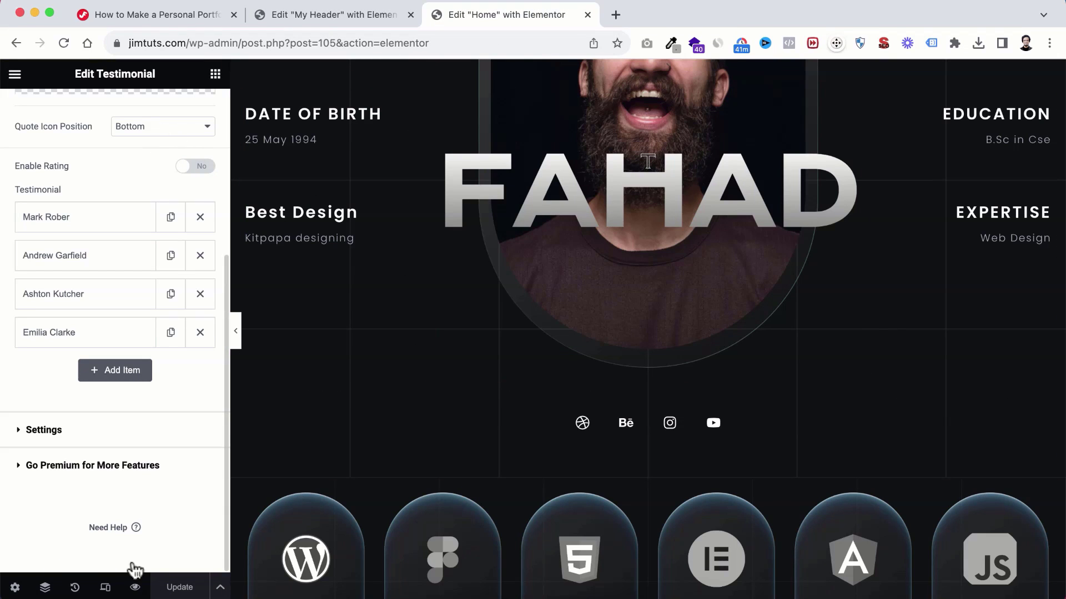
{"action": "left_click", "coordinate": [135, 588]}
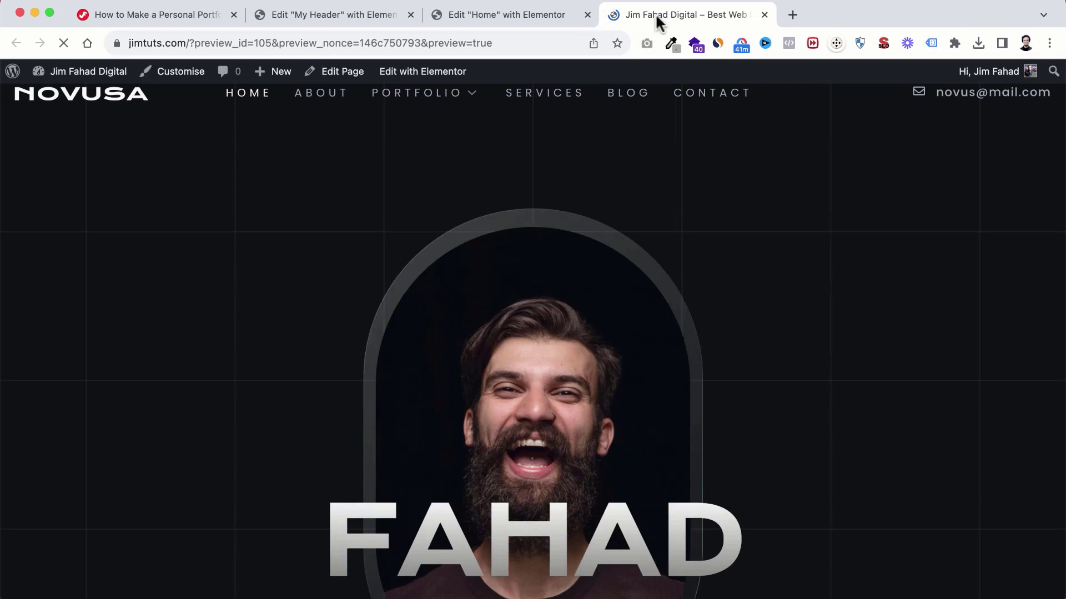
{"action": "left_click_drag", "start_coordinate": [655, 12], "coordinate": [500, 23]}
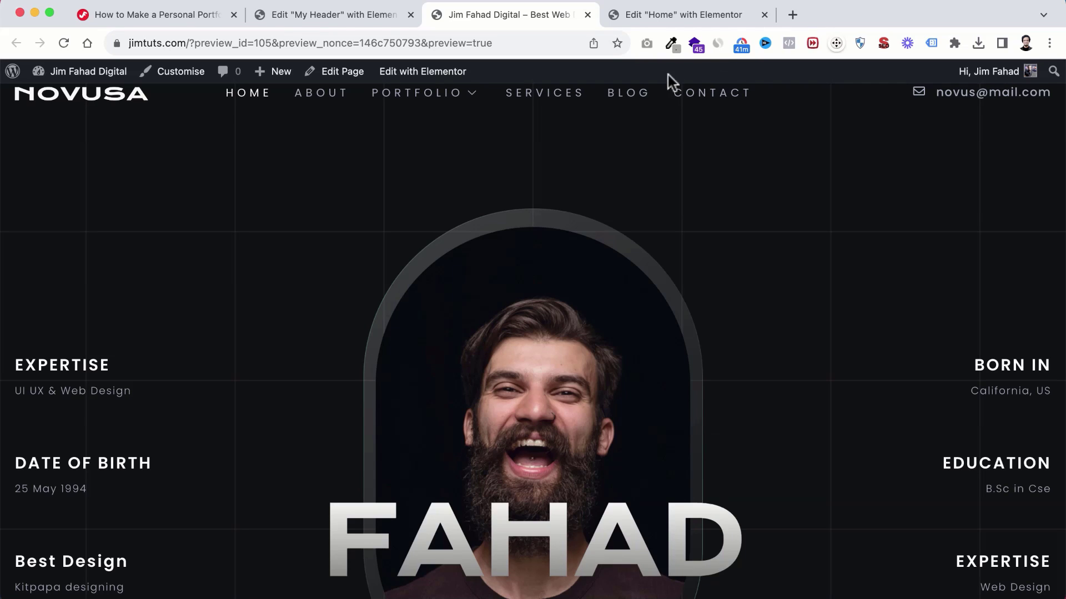
{"action": "left_click_drag", "start_coordinate": [190, 40], "coordinate": [102, 40]}
{"action": "key", "text": "super+c"}
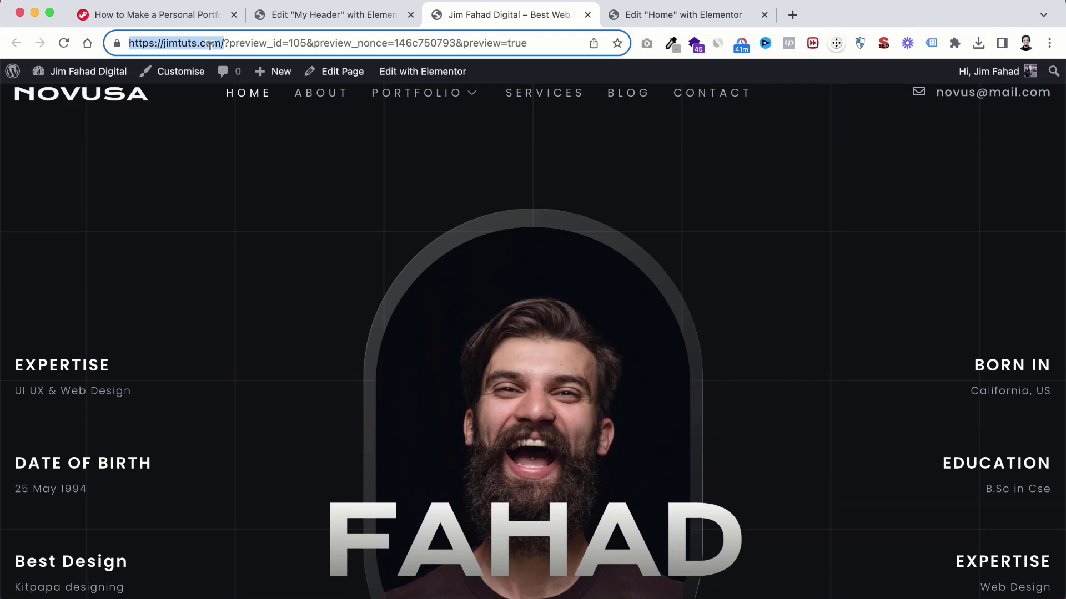
{"action": "left_click", "coordinate": [1049, 42]}
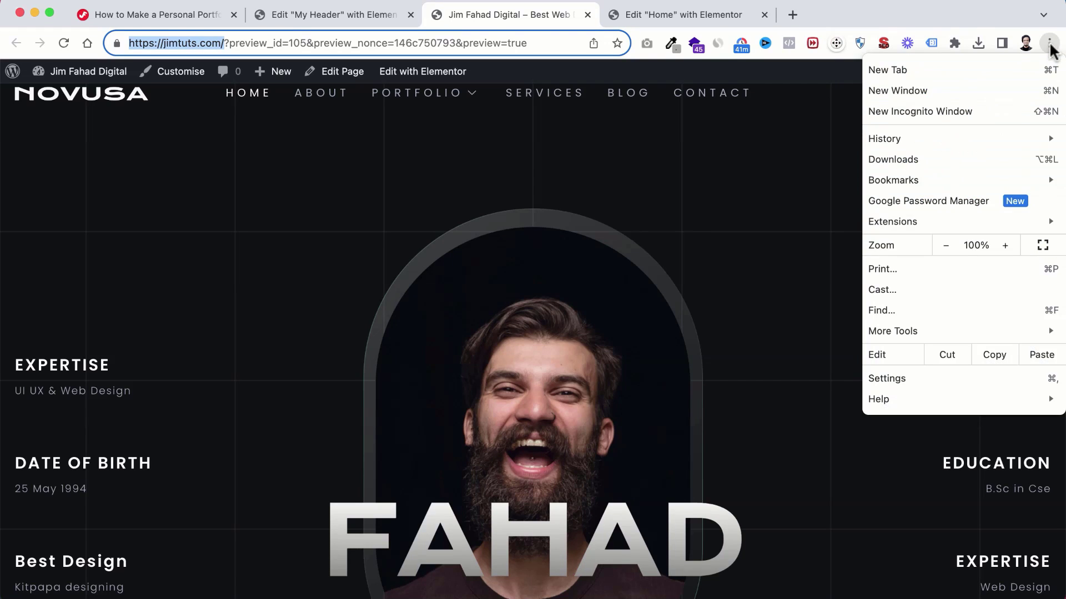
Step: Load jimtuts.com in an incognito window to check the public site, then minimize it
{"action": "left_click", "coordinate": [950, 111]}
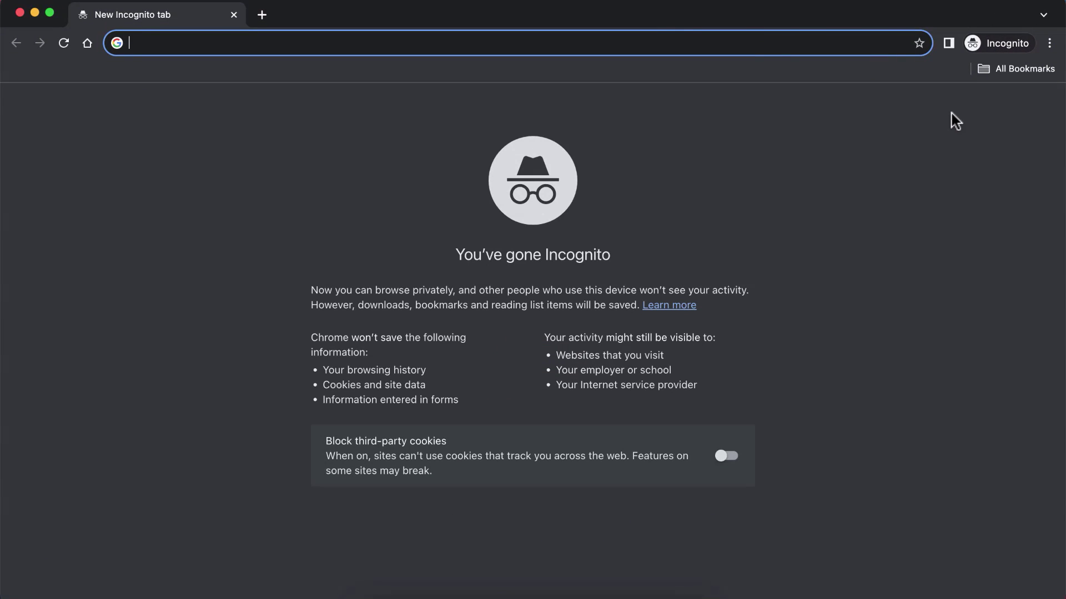
{"action": "key", "text": "super+v"}
{"action": "key", "text": "Return"}
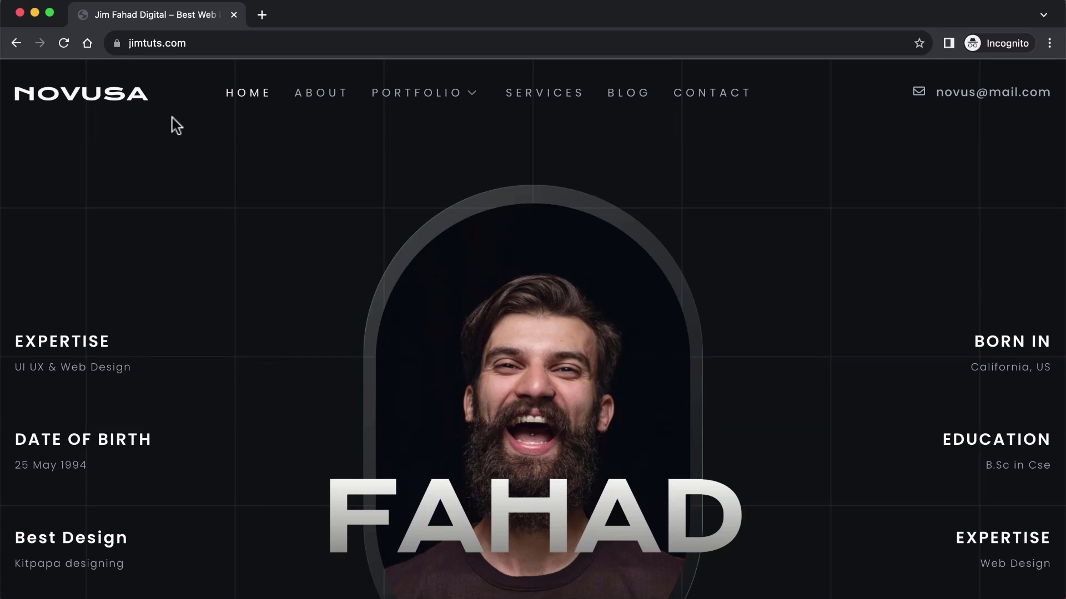
{"action": "left_click", "coordinate": [34, 13]}
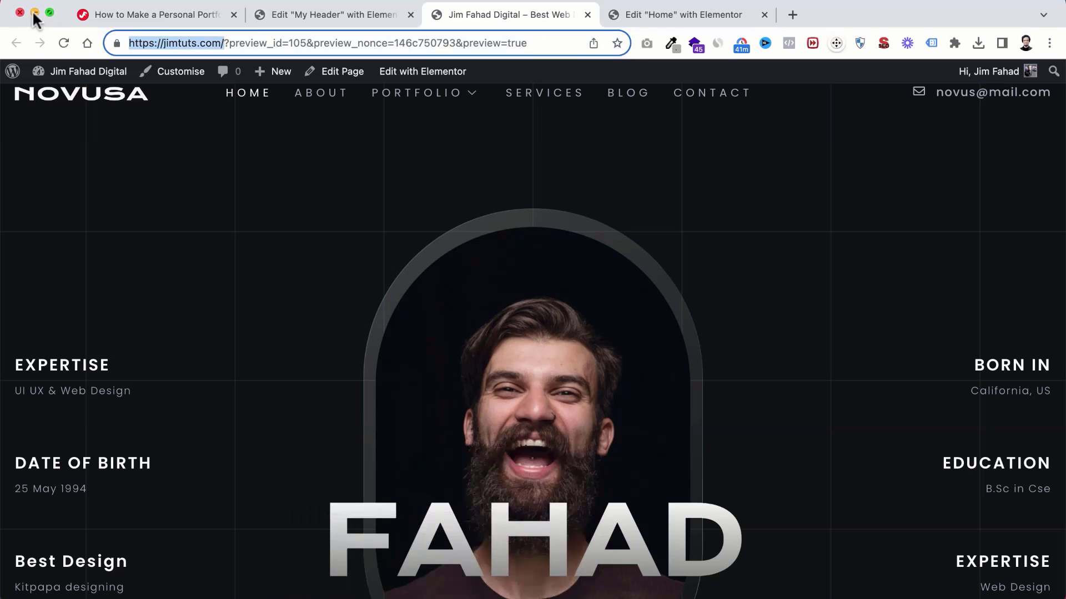
Step: Replace the header logo image with an uploaded JimTuts-Logo.png
{"action": "left_click", "coordinate": [335, 22]}
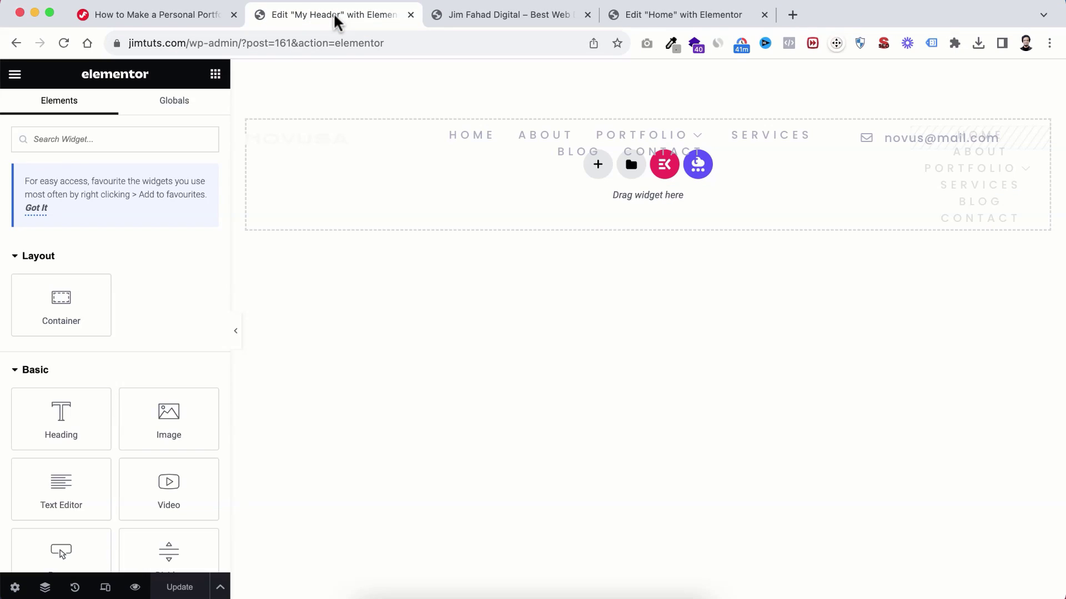
{"action": "left_click", "coordinate": [297, 146]}
{"action": "mouse_move", "coordinate": [115, 247]}
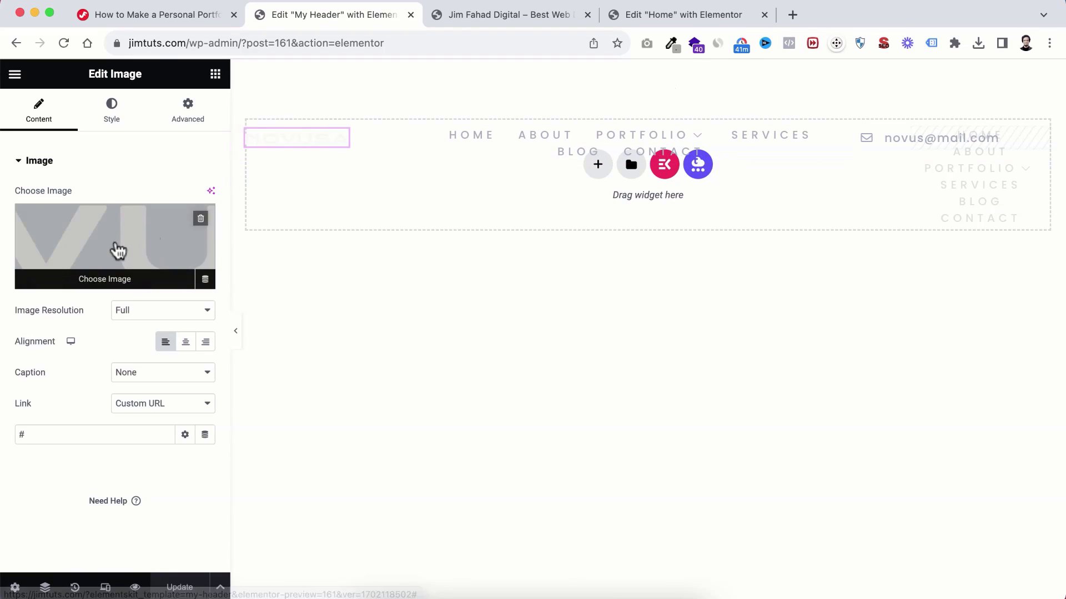
{"action": "left_click", "coordinate": [114, 245]}
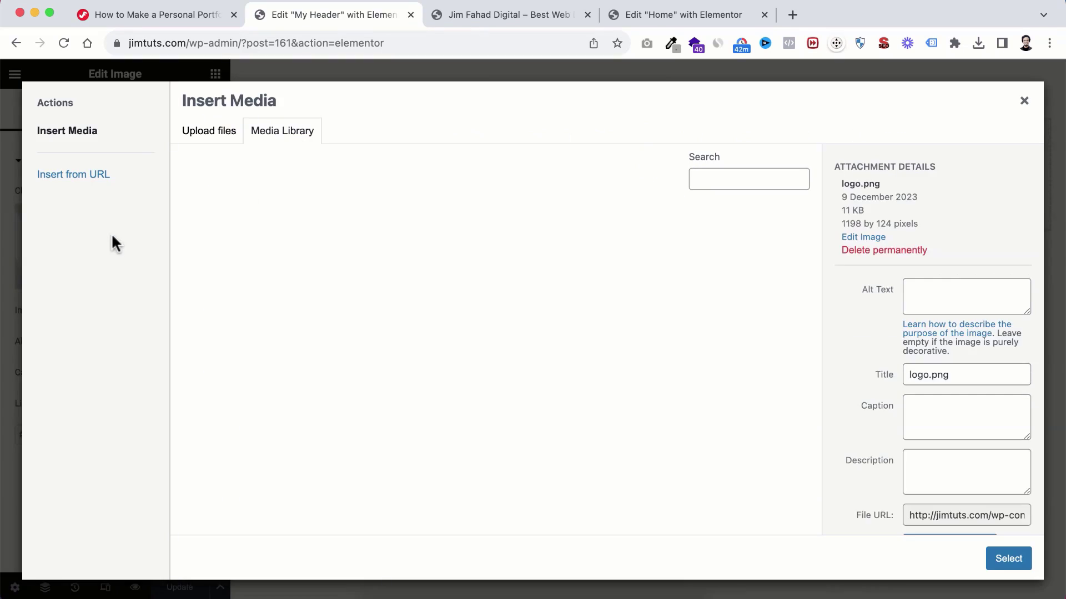
{"action": "left_click", "coordinate": [373, 597]}
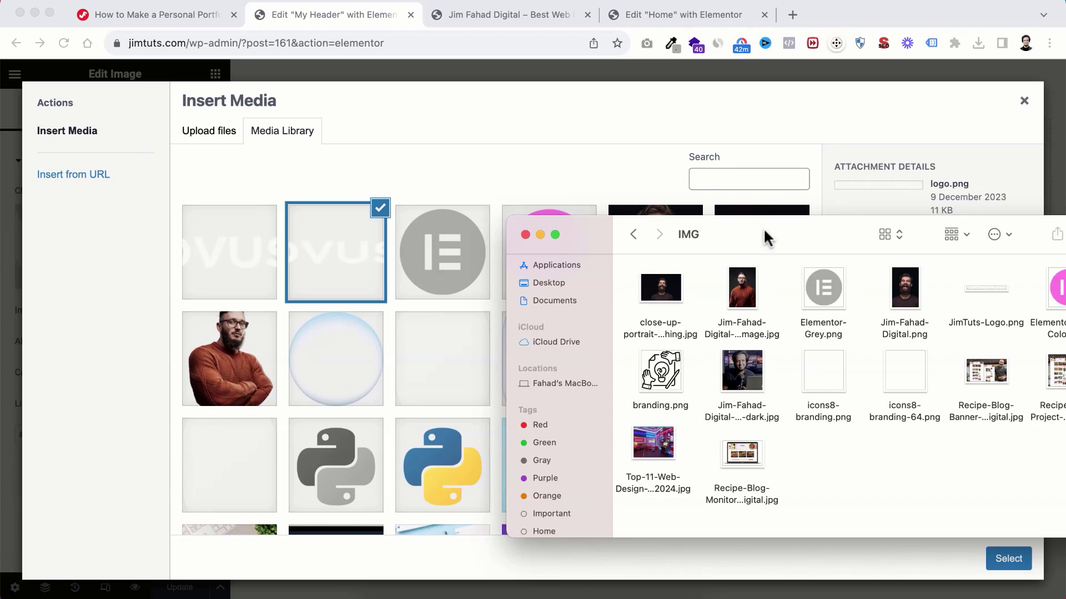
{"action": "left_click_drag", "start_coordinate": [763, 238], "coordinate": [535, 199]}
{"action": "left_click", "coordinate": [757, 285]}
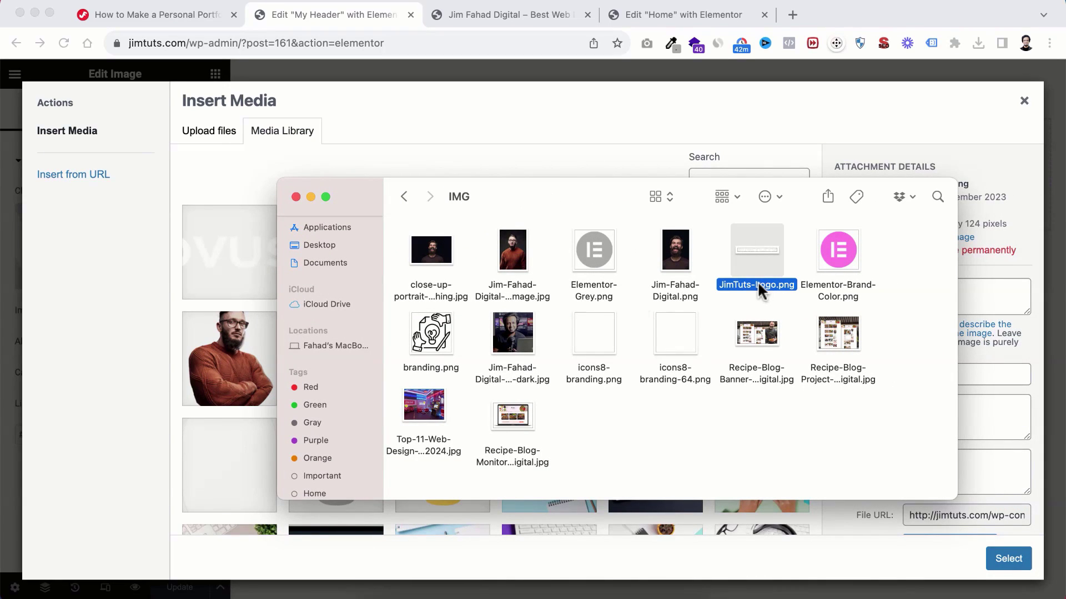
{"action": "left_click_drag", "start_coordinate": [759, 292], "coordinate": [202, 371]}
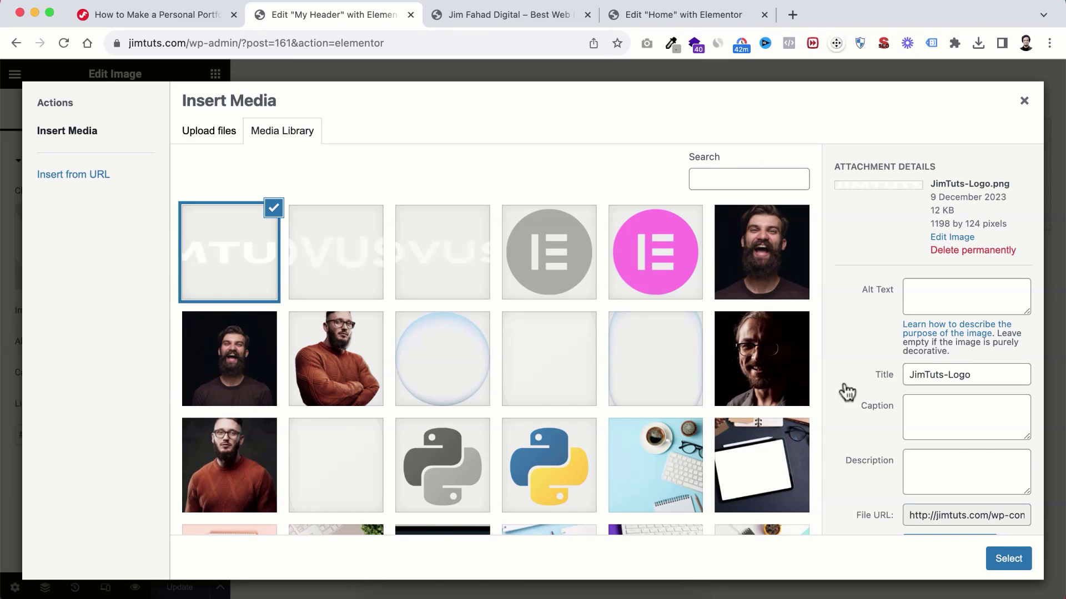
{"action": "left_click", "coordinate": [1008, 560]}
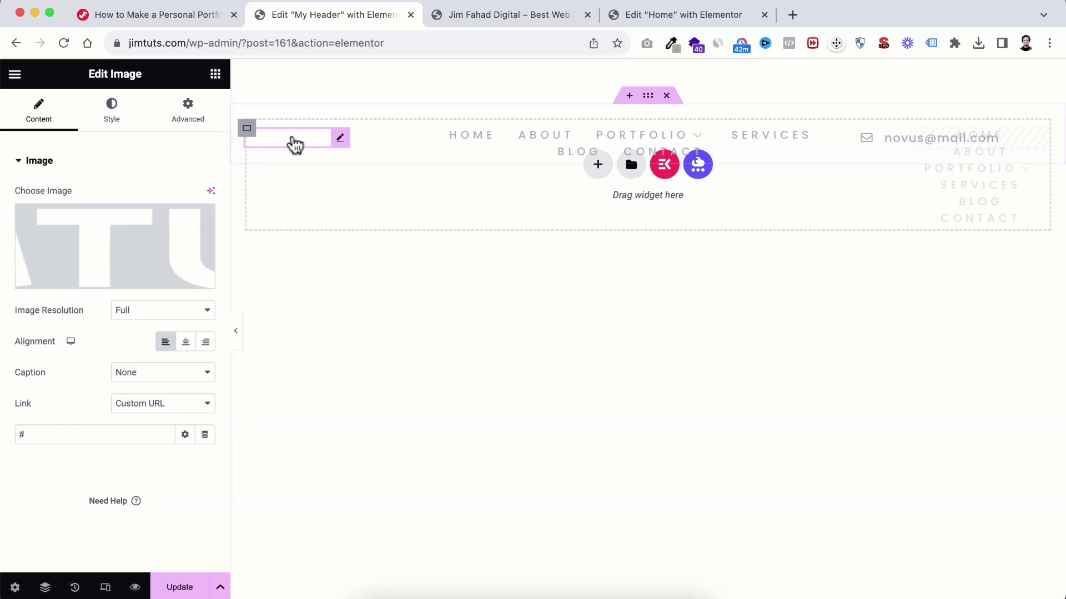
{"action": "left_click_drag", "start_coordinate": [29, 435], "coordinate": [2, 441]}
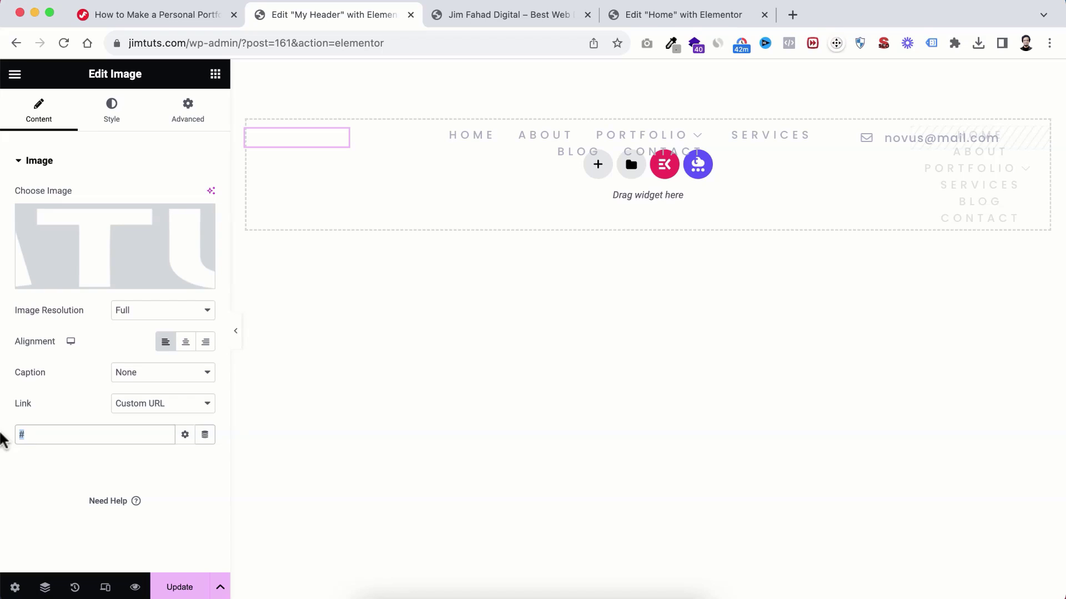
{"action": "type", "text": "Home"}
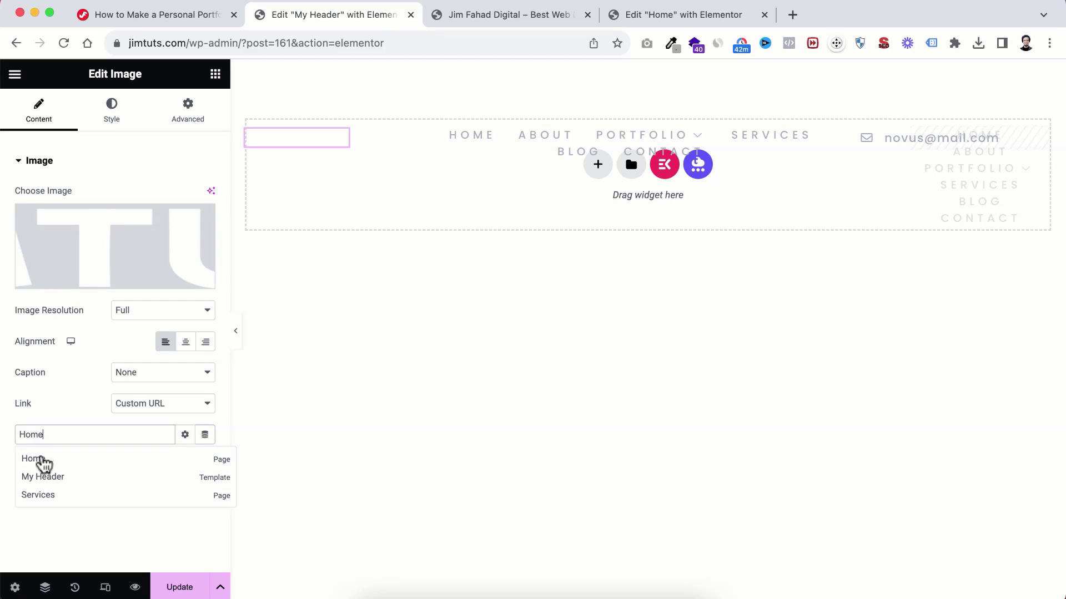
{"action": "left_click", "coordinate": [38, 458]}
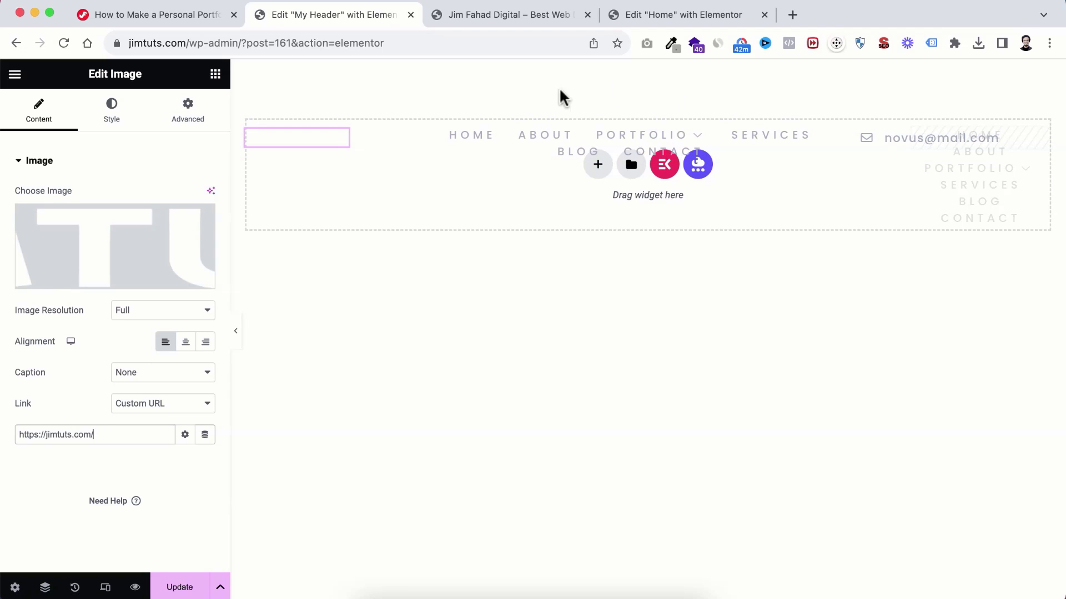
{"action": "left_click", "coordinate": [542, 144]}
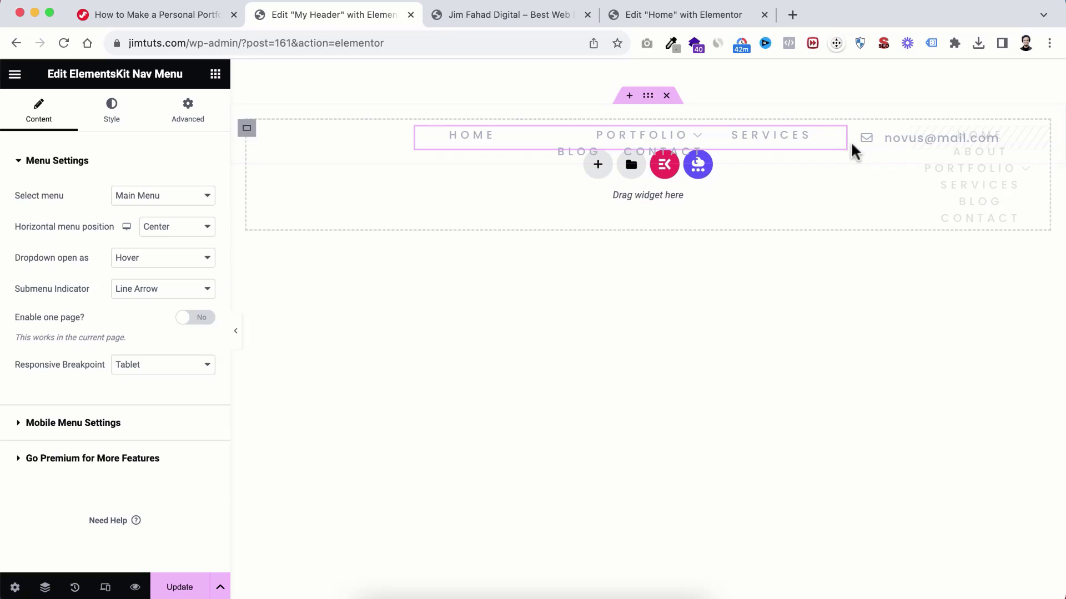
{"action": "left_click", "coordinate": [891, 143]}
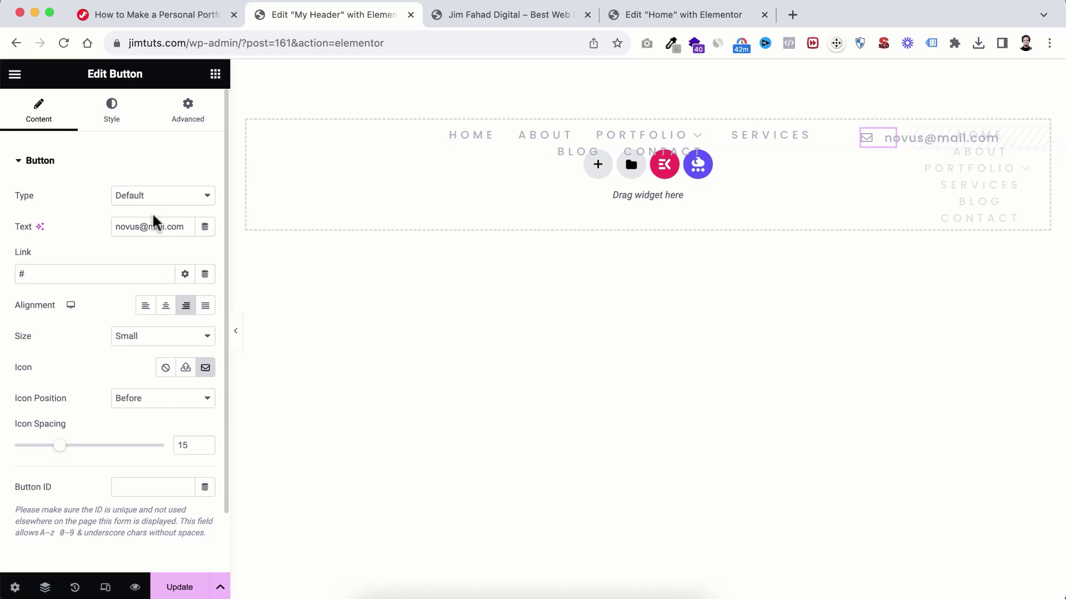
{"action": "left_click", "coordinate": [127, 228]}
{"action": "key", "text": "super+a"}
{"action": "key", "text": "BackSpace"}
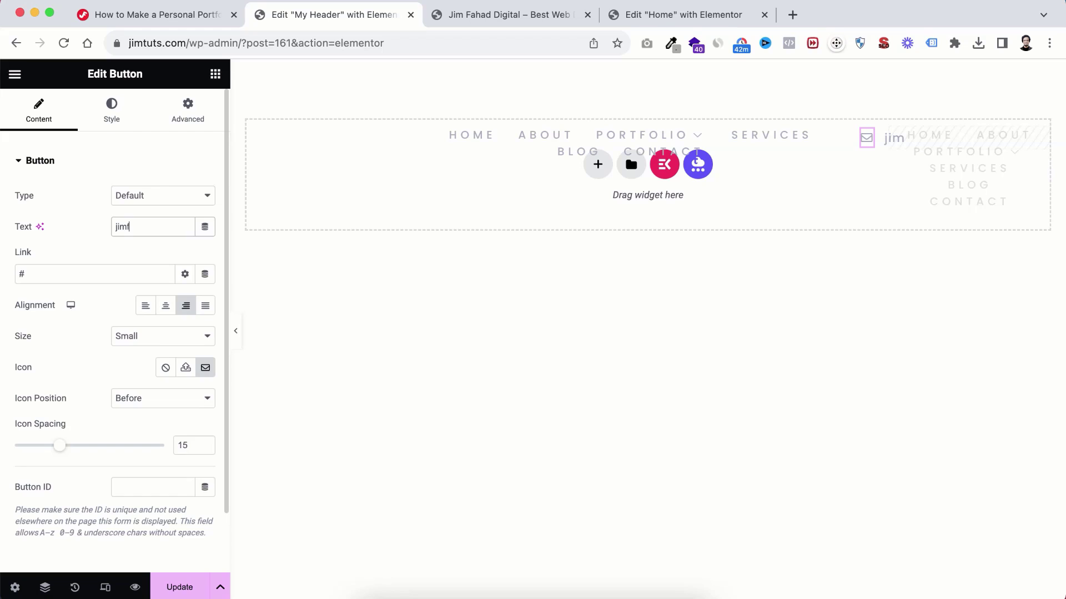
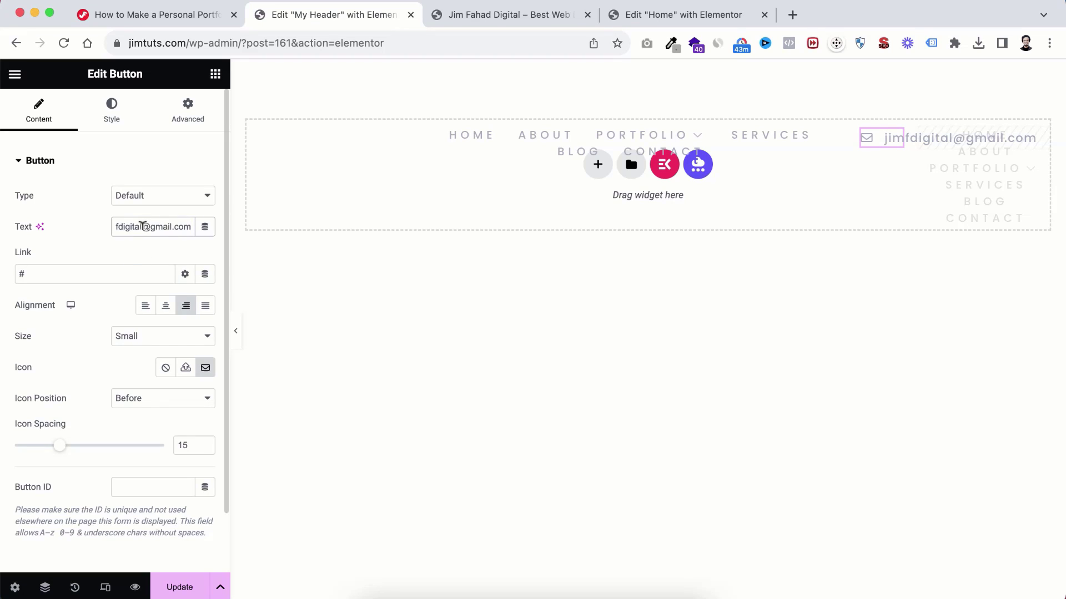
{"action": "triple_click", "coordinate": [142, 225]}
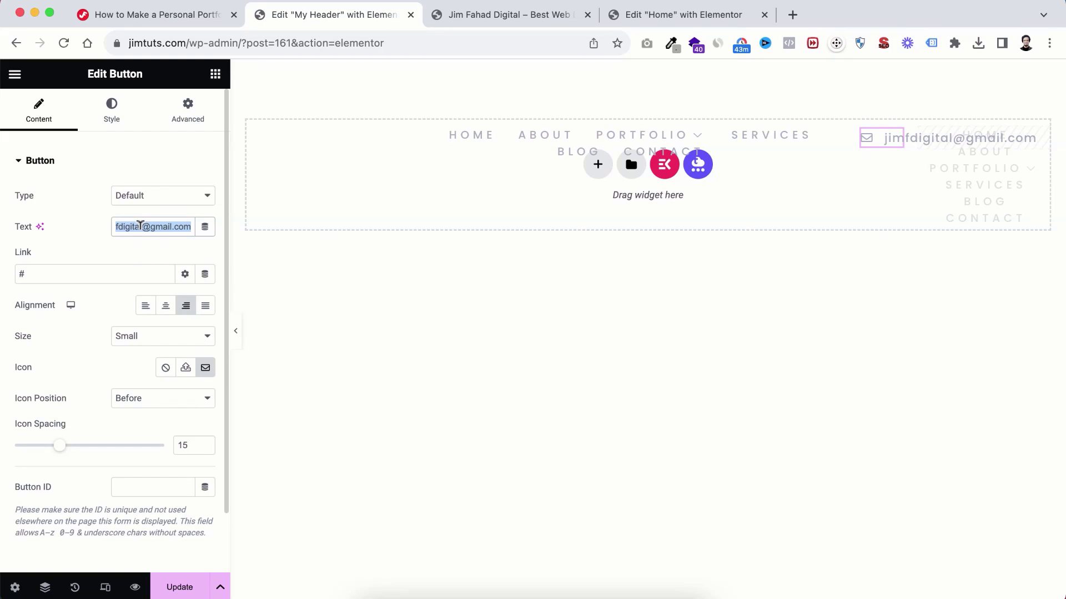
{"action": "right_click", "coordinate": [140, 226]}
{"action": "left_click", "coordinate": [163, 334]}
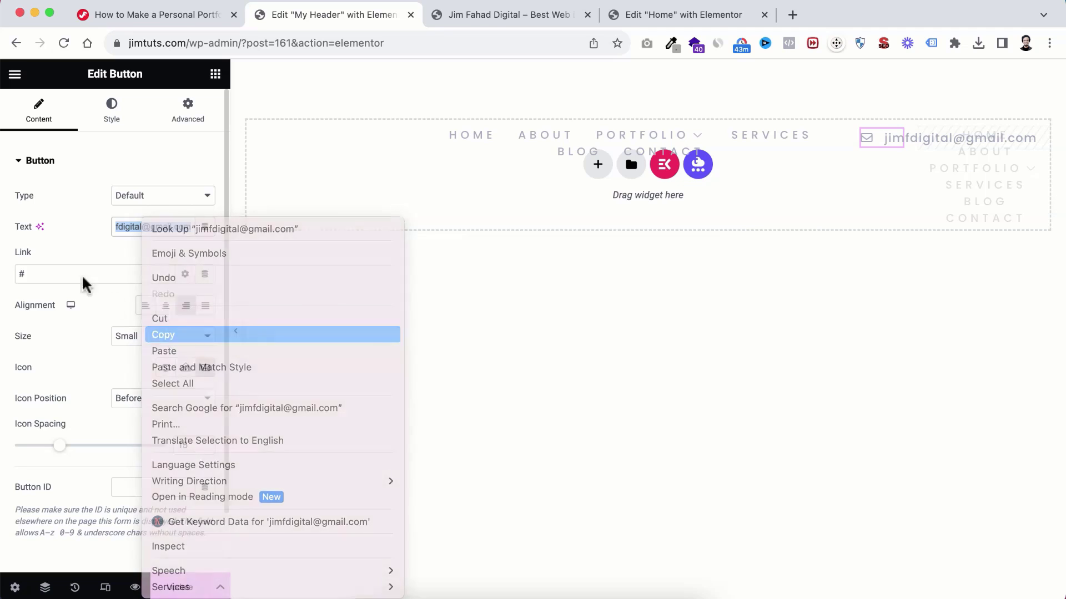
Step: Set the button link to 'mailto:' plus the pasted address and save the header
{"action": "left_click", "coordinate": [81, 274]}
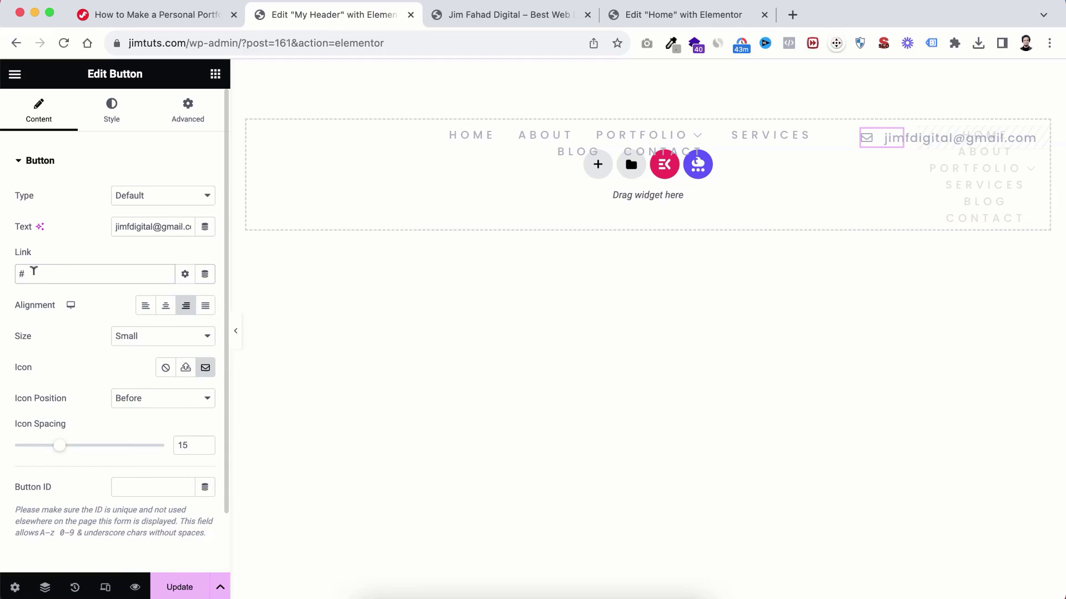
{"action": "left_click_drag", "start_coordinate": [35, 271], "coordinate": [4, 275]}
{"action": "type", "text": "mailto:"}
{"action": "key", "text": "super+v"}
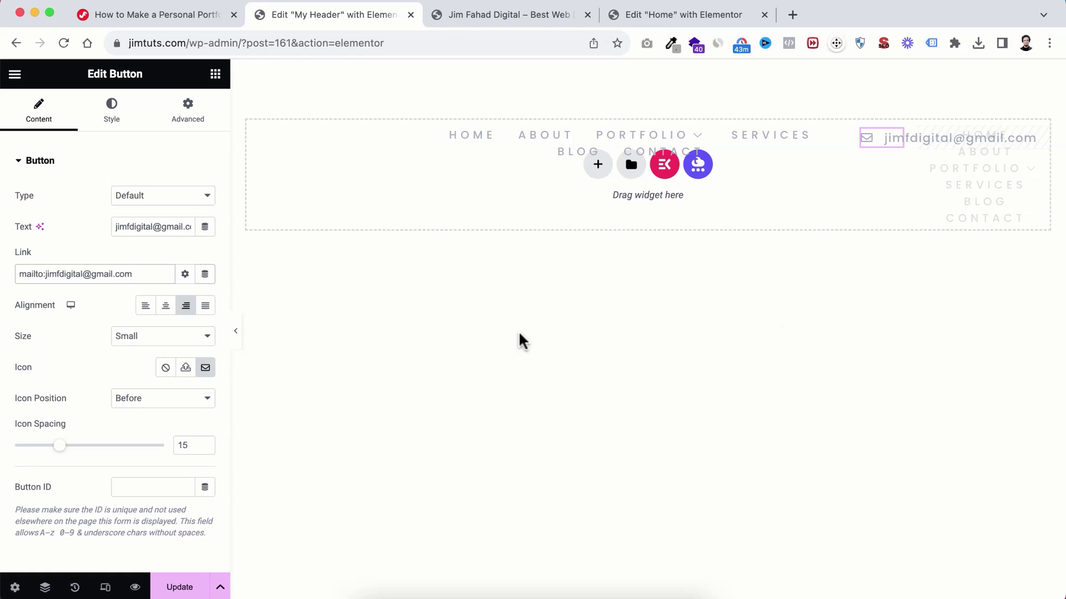
{"action": "left_click", "coordinate": [181, 588]}
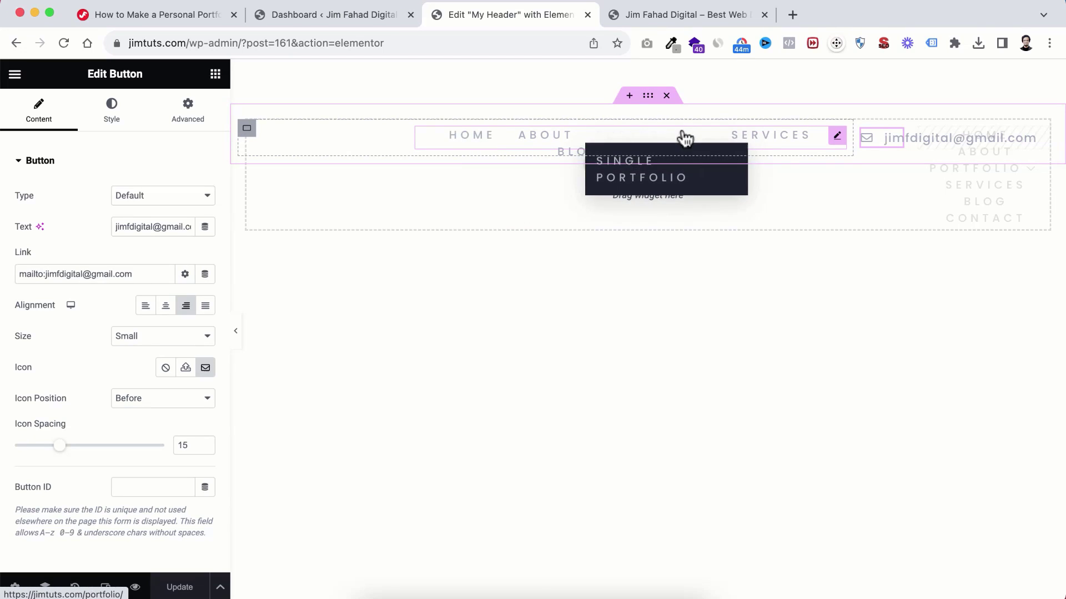
Step: Go to the WordPress dashboard and open Appearance > Menus
{"action": "left_click", "coordinate": [316, 17]}
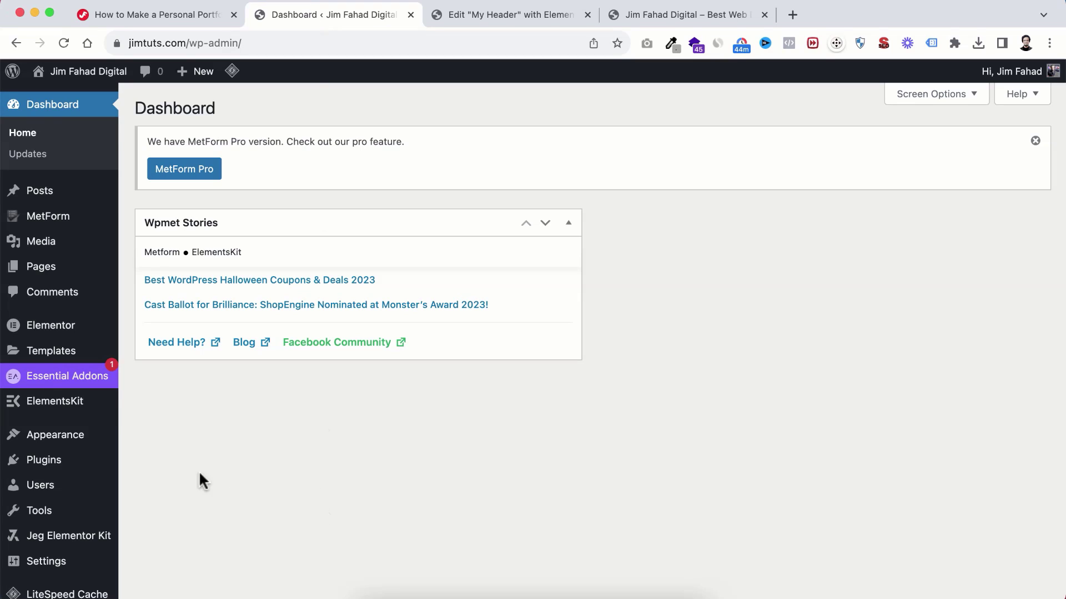
{"action": "scroll", "coordinate": [201, 441], "scroll_direction": "down", "scroll_amount": 1}
{"action": "mouse_move", "coordinate": [67, 397]}
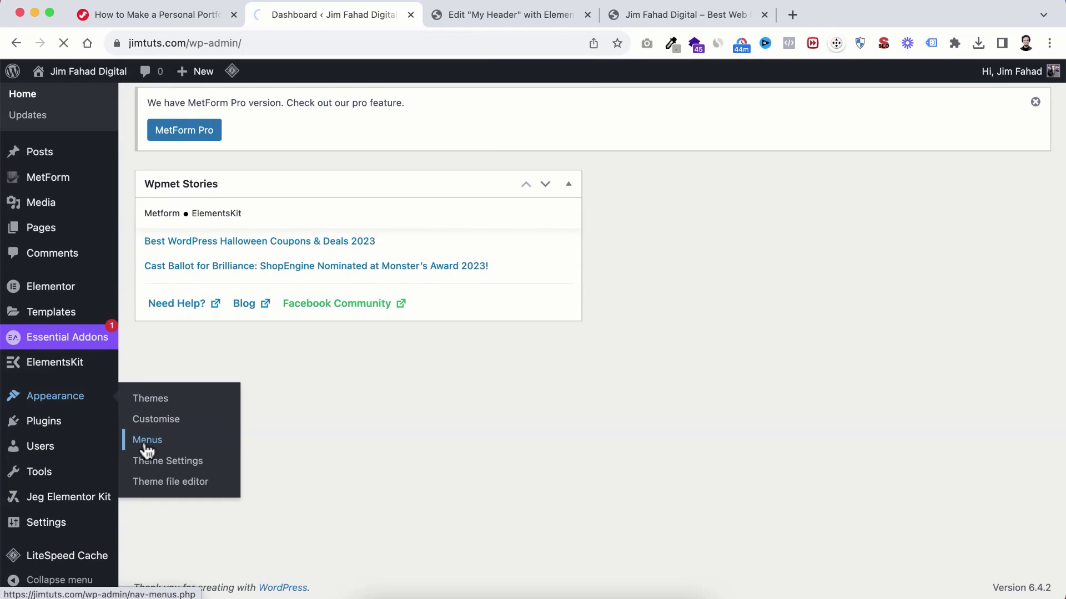
{"action": "scroll", "coordinate": [500, 333], "scroll_direction": "down", "scroll_amount": 3}
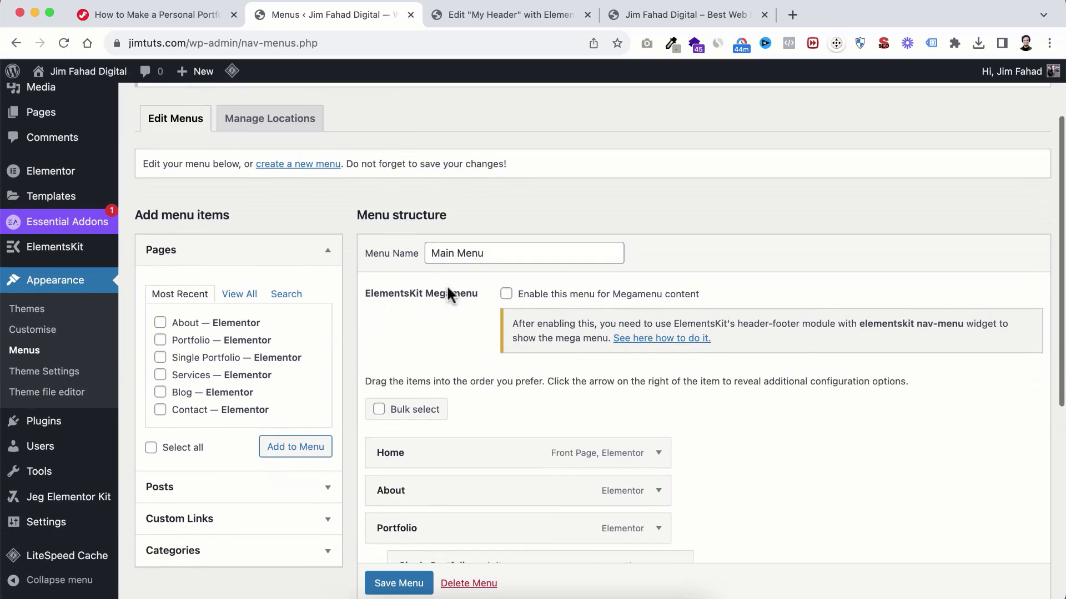
Step: Check which menu the header's navigation widget uses, then review the Main Menu's page items
{"action": "left_click", "coordinate": [481, 24]}
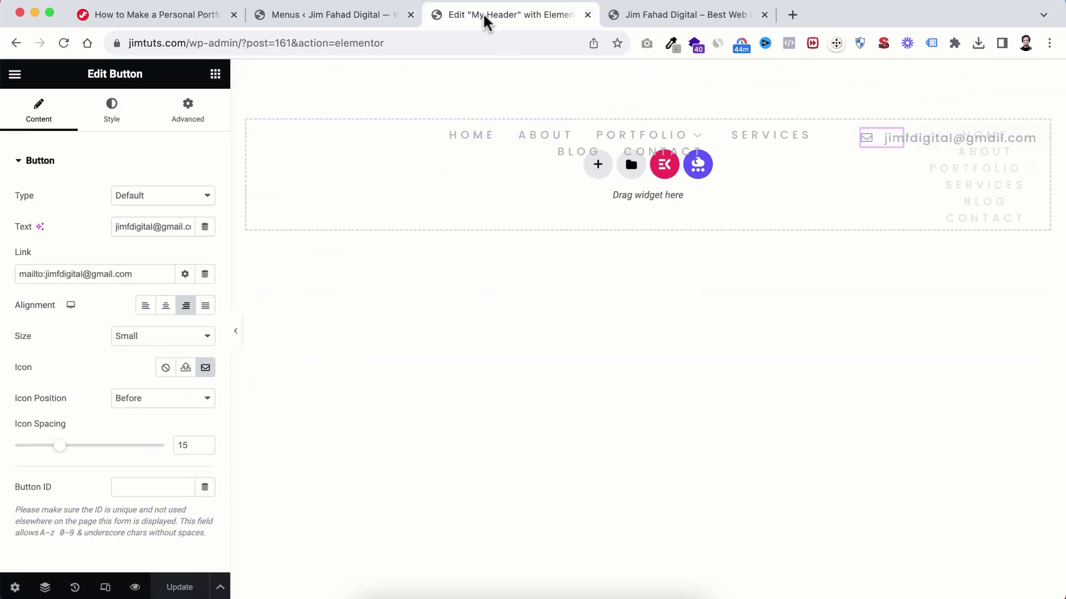
{"action": "left_click", "coordinate": [485, 138]}
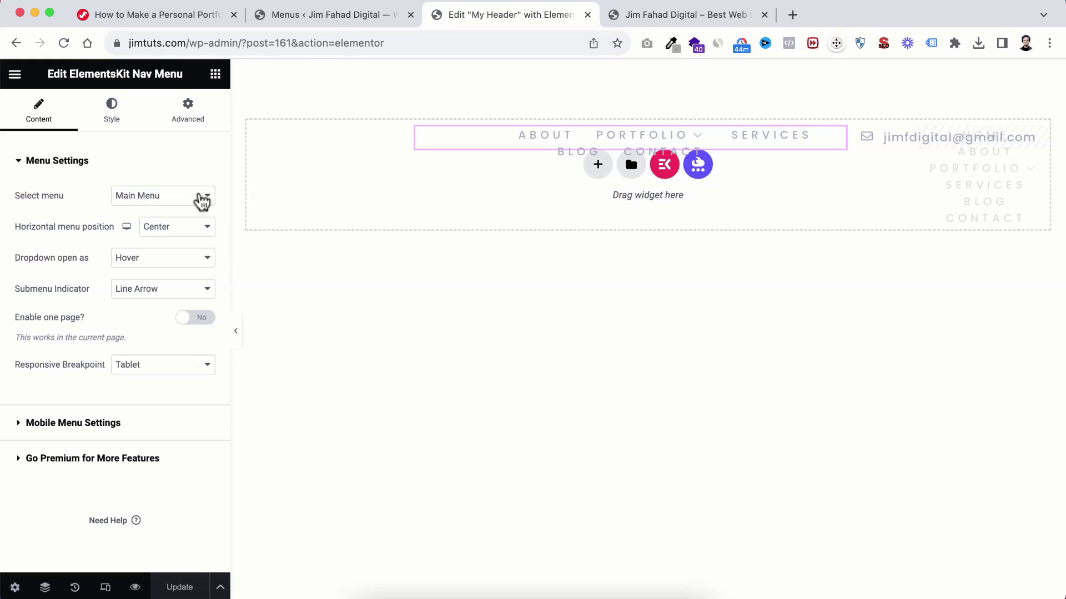
{"action": "left_click", "coordinate": [331, 15]}
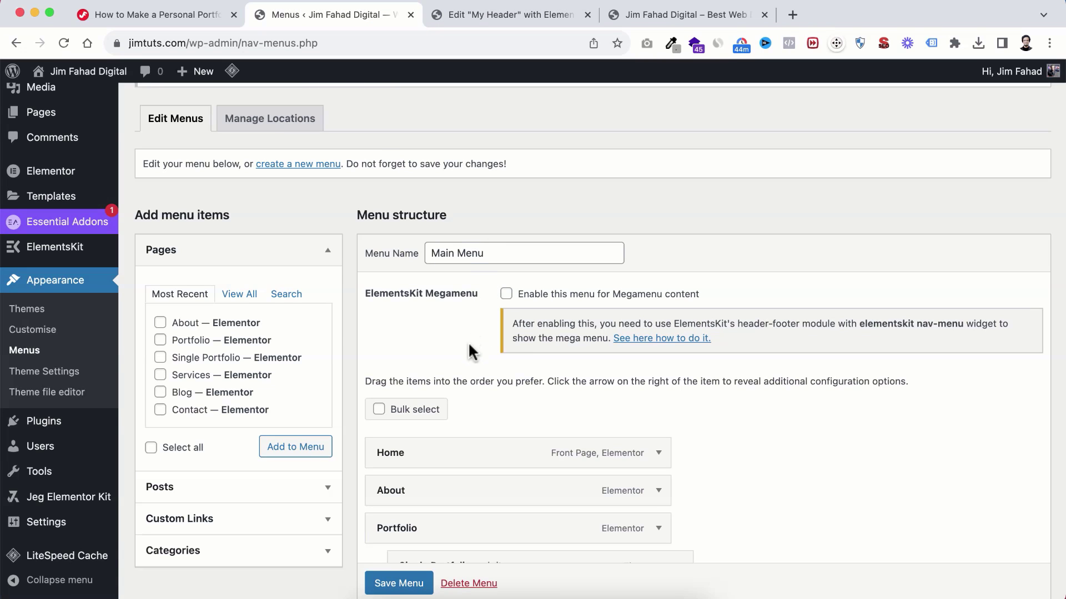
{"action": "scroll", "coordinate": [469, 344], "scroll_direction": "down", "scroll_amount": 4}
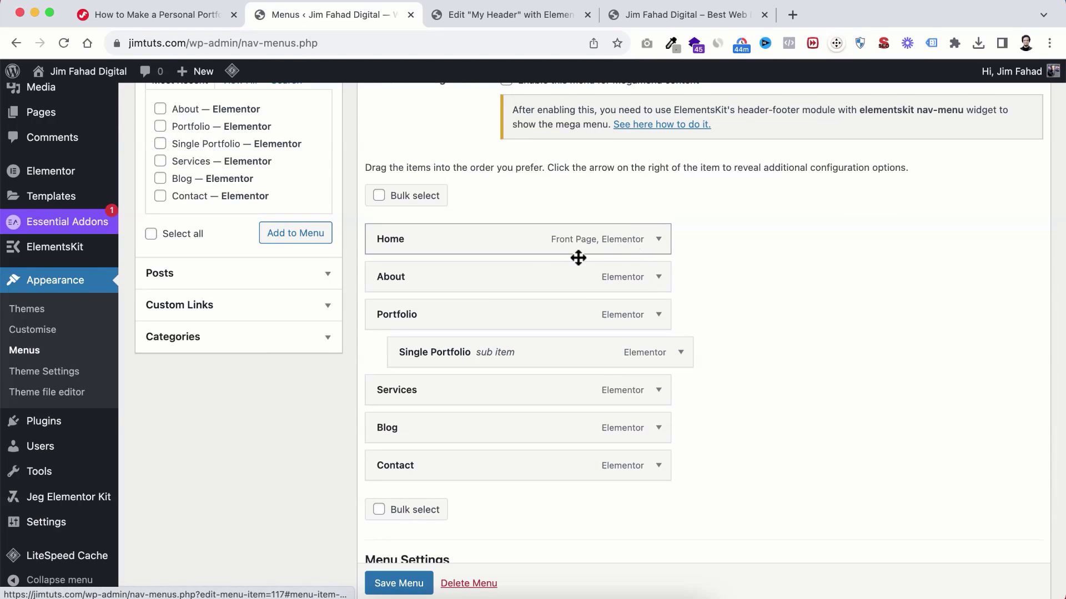
{"action": "scroll", "coordinate": [486, 438], "scroll_direction": "down", "scroll_amount": 2}
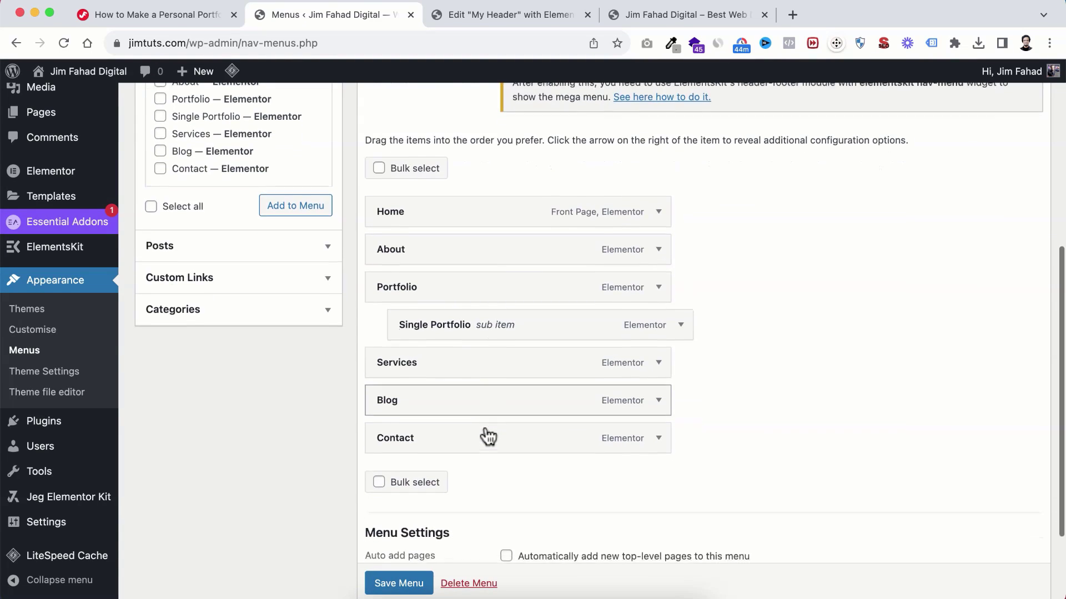
{"action": "scroll", "coordinate": [486, 435], "scroll_direction": "down", "scroll_amount": 2}
{"action": "scroll", "coordinate": [484, 427], "scroll_direction": "up", "scroll_amount": 3}
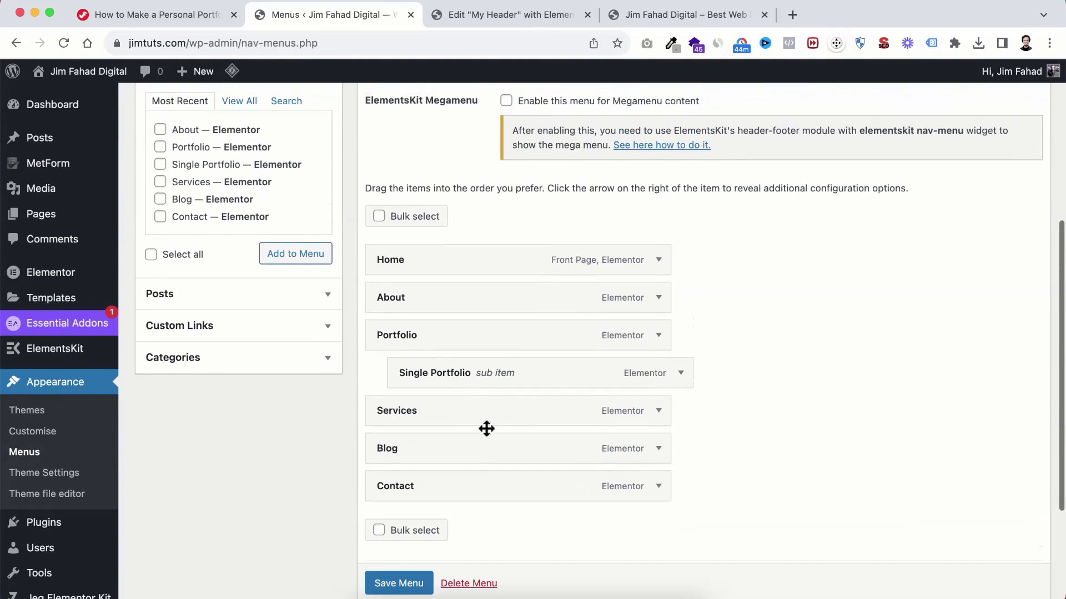
Step: Remove every item (Home, About, Portfolio, Single Portfolio, Services, Blog, Contact) from Main Menu
{"action": "left_click", "coordinate": [658, 260]}
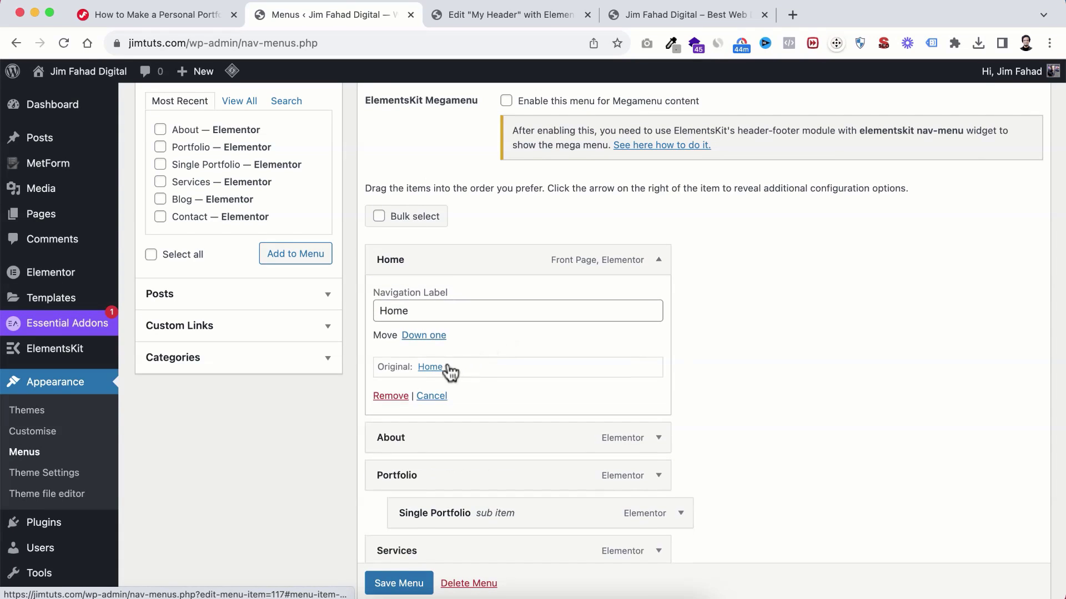
{"action": "left_click", "coordinate": [391, 396]}
{"action": "left_click", "coordinate": [658, 261]}
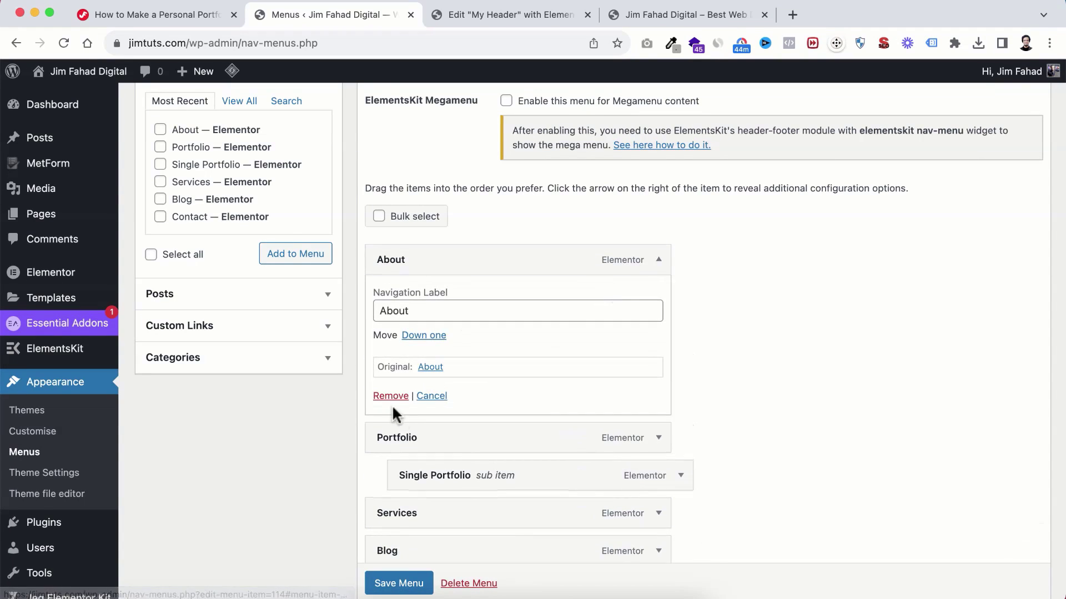
{"action": "left_click", "coordinate": [392, 396]}
{"action": "left_click", "coordinate": [659, 171]}
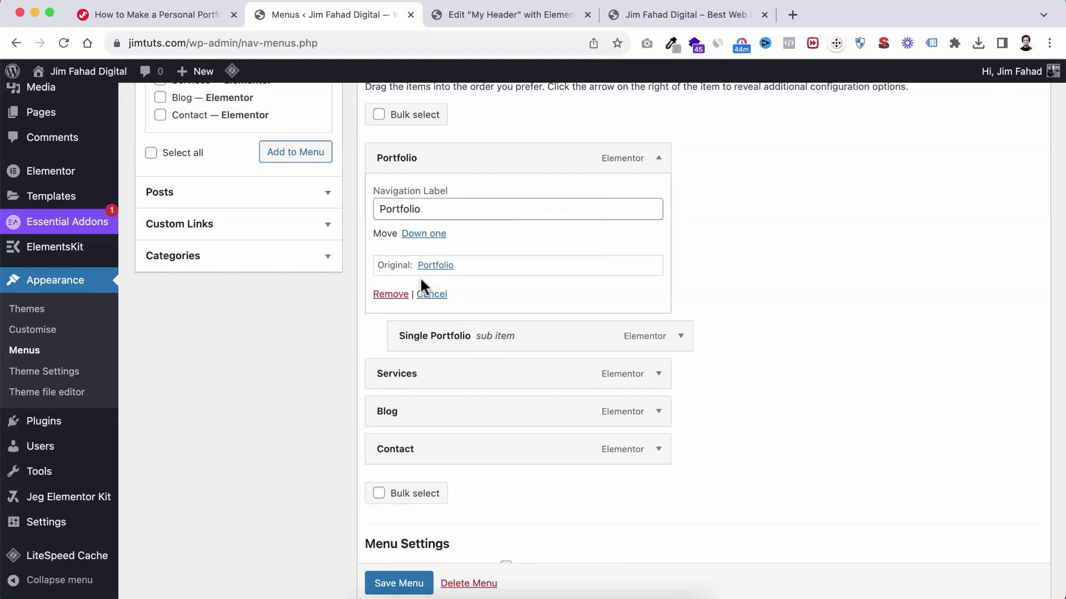
{"action": "left_click", "coordinate": [391, 295]}
{"action": "left_click", "coordinate": [658, 206]}
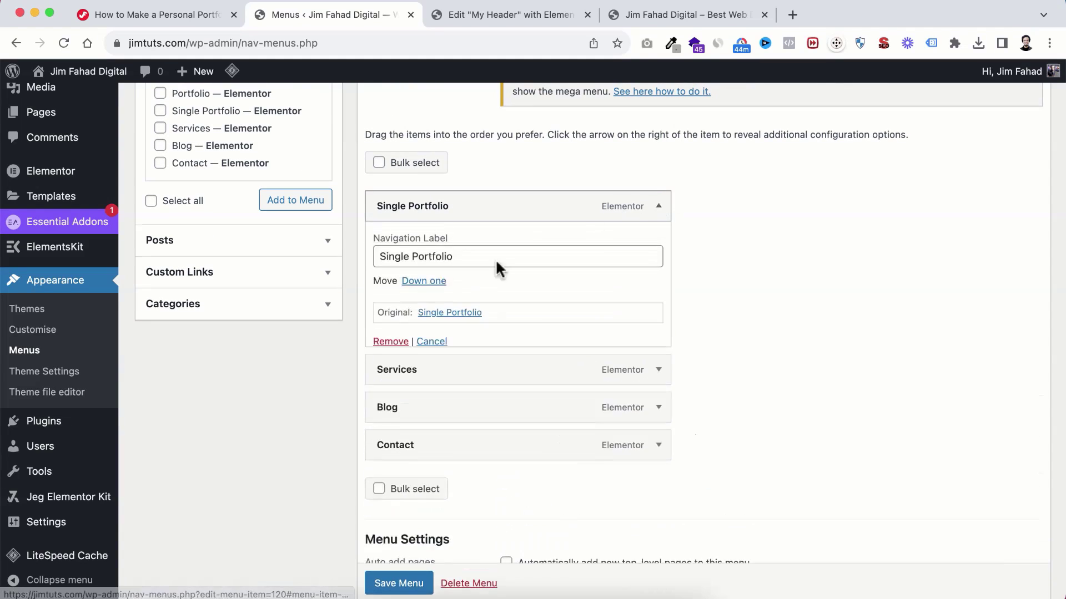
{"action": "left_click", "coordinate": [389, 343]}
{"action": "left_click", "coordinate": [659, 243]}
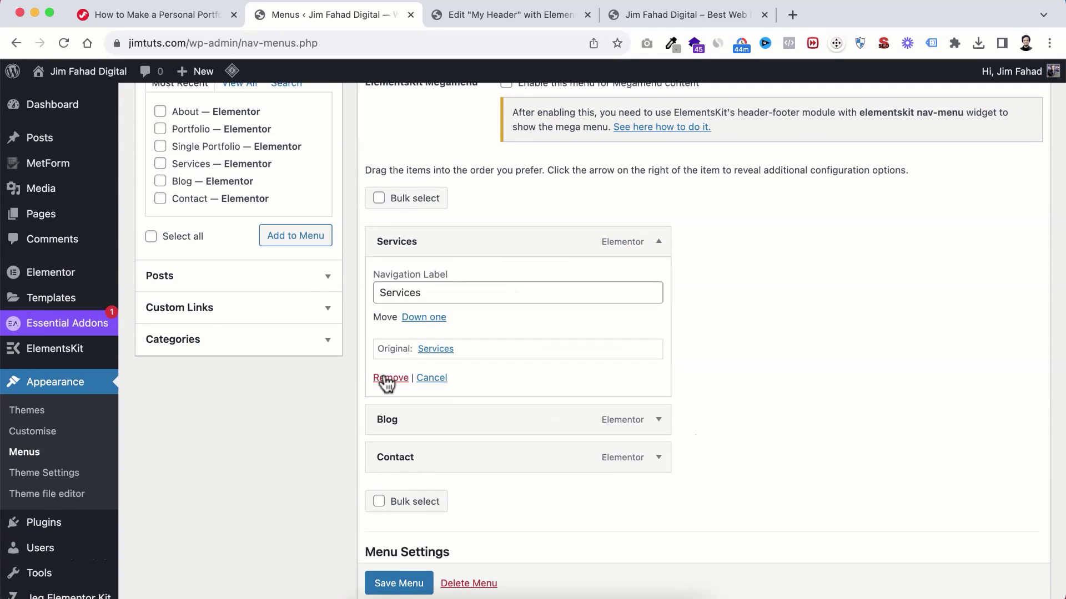
{"action": "left_click", "coordinate": [390, 379]}
{"action": "left_click", "coordinate": [659, 241]}
{"action": "left_click", "coordinate": [388, 377]}
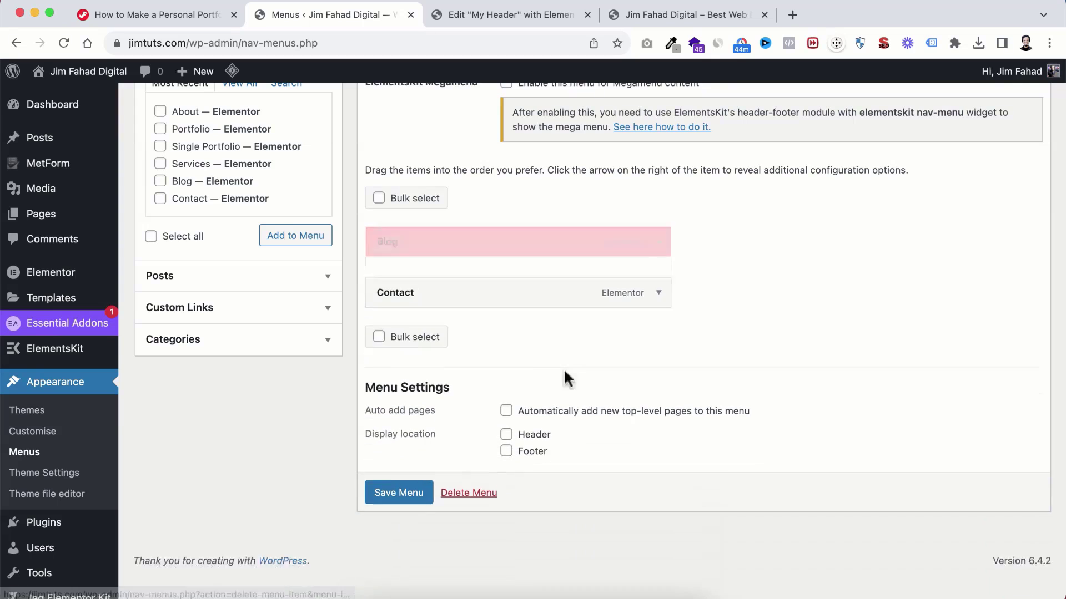
{"action": "left_click", "coordinate": [659, 242]}
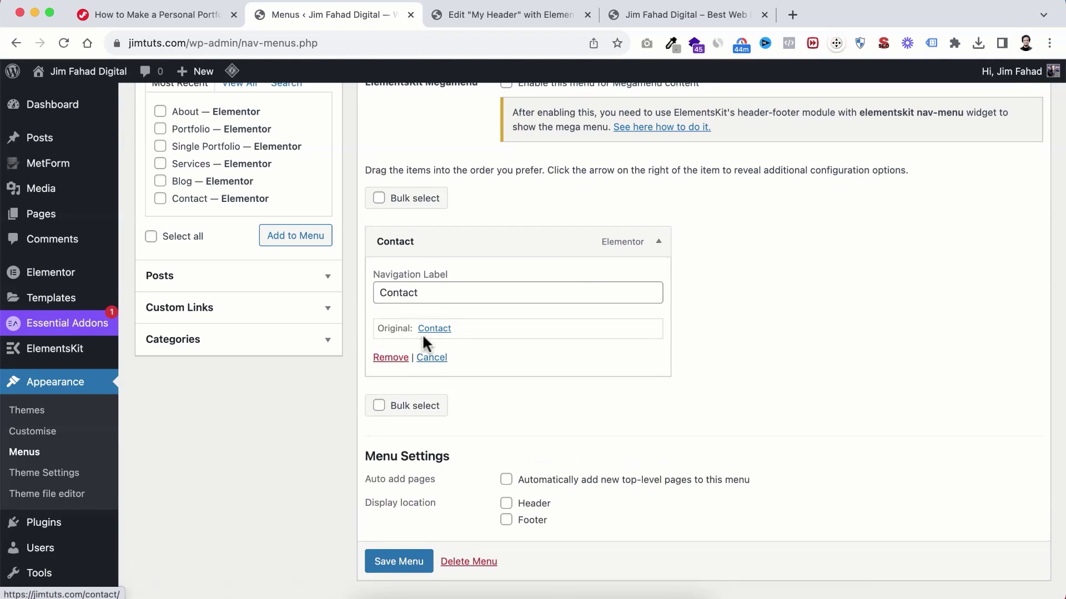
{"action": "left_click", "coordinate": [390, 358]}
{"action": "scroll", "coordinate": [556, 289], "scroll_direction": "up", "scroll_amount": 6}
{"action": "scroll", "coordinate": [556, 290], "scroll_direction": "down", "scroll_amount": 3}
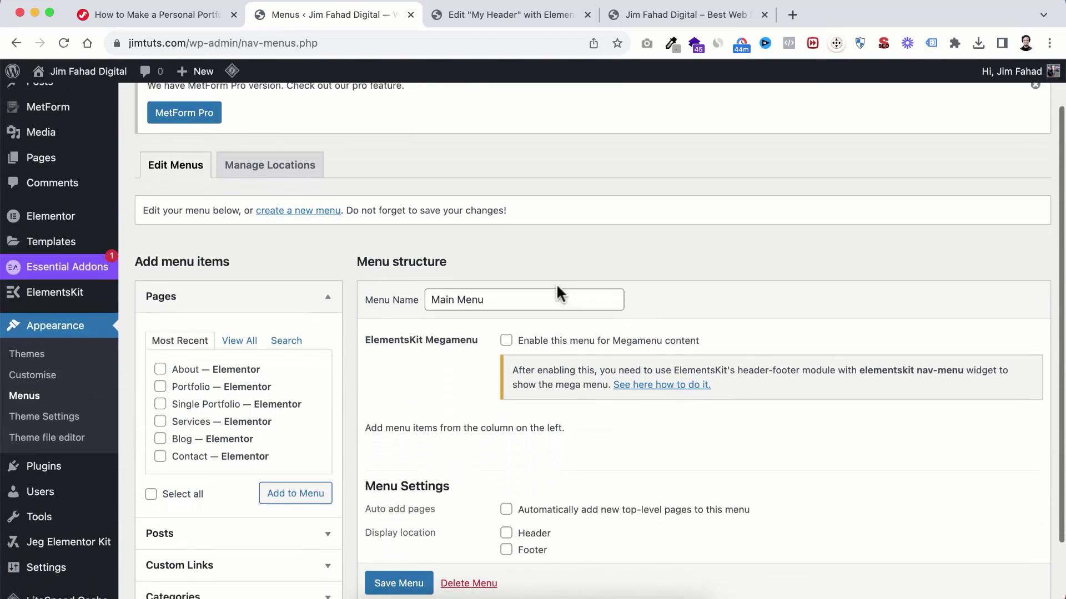
{"action": "scroll", "coordinate": [556, 283], "scroll_direction": "down", "scroll_amount": 1}
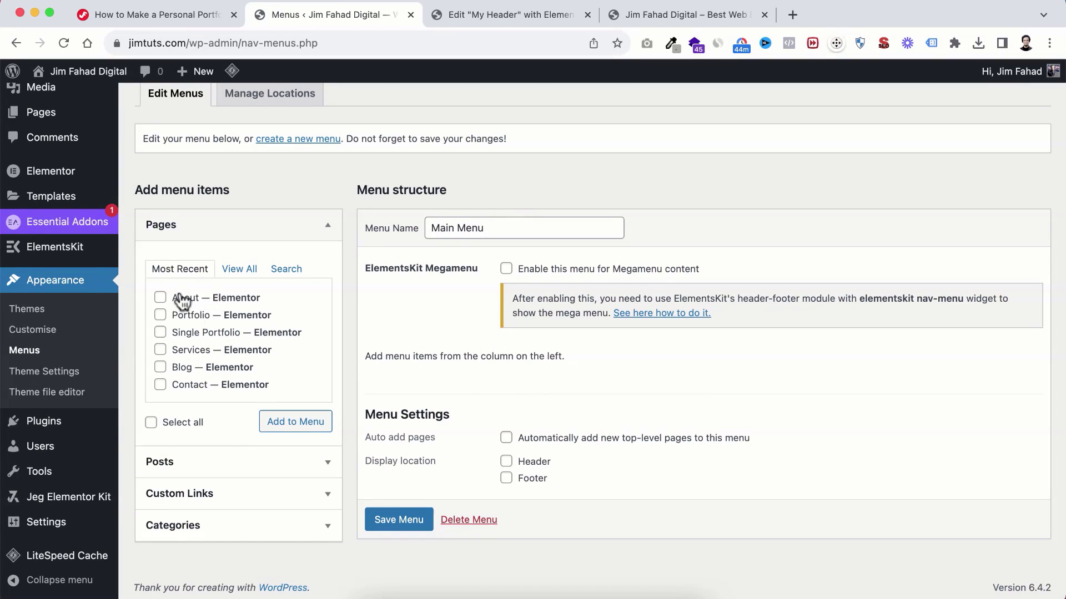
Step: Add the site's pages to Main Menu from the full pages list
{"action": "left_click", "coordinate": [249, 274]}
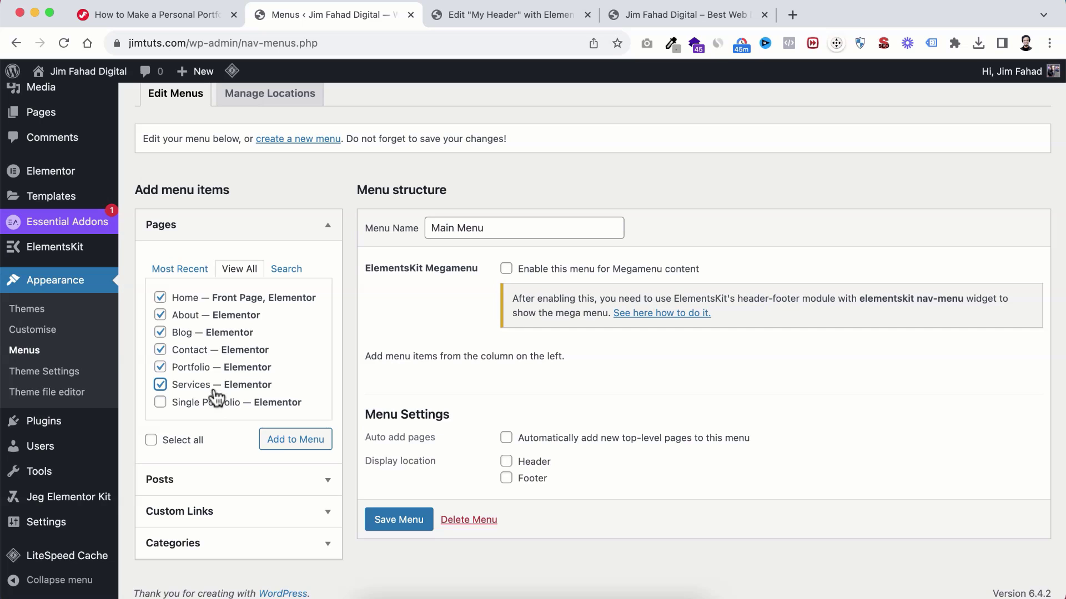
{"action": "scroll", "coordinate": [264, 362], "scroll_direction": "down", "scroll_amount": 1}
{"action": "left_click", "coordinate": [292, 436]}
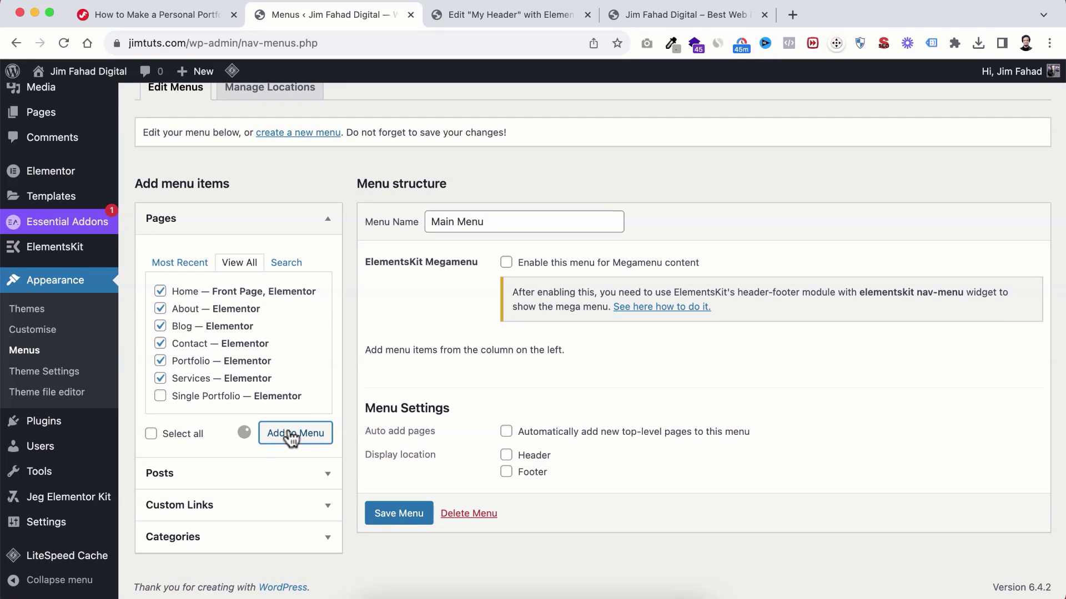
{"action": "scroll", "coordinate": [476, 411], "scroll_direction": "down", "scroll_amount": 5}
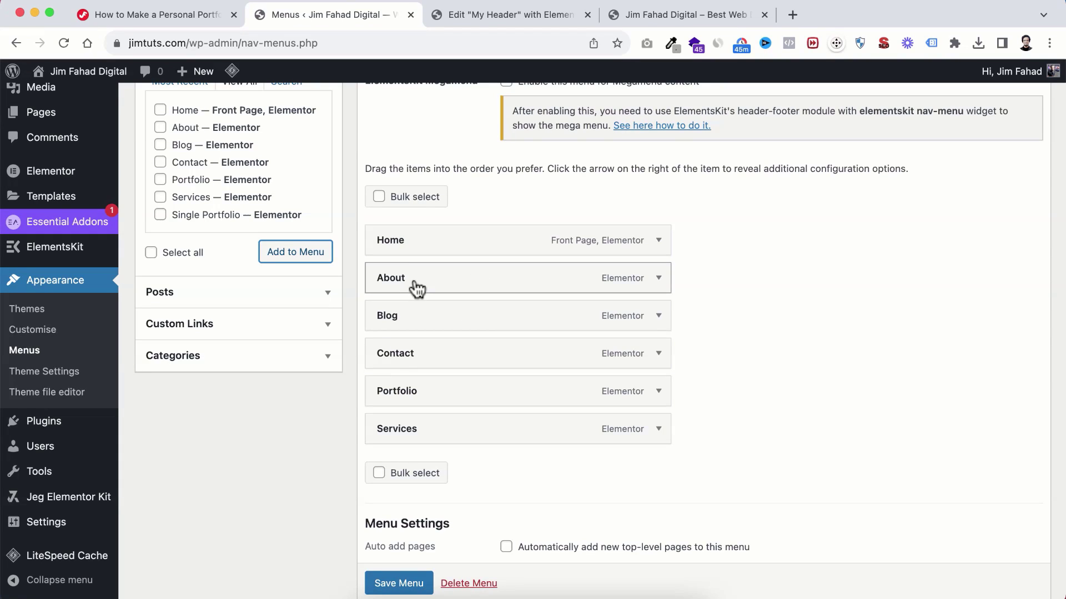
Step: Reorder the menu to Home, About, Services, Portfolio, Blog, Contact and save it
{"action": "left_click_drag", "start_coordinate": [406, 438], "coordinate": [399, 316]}
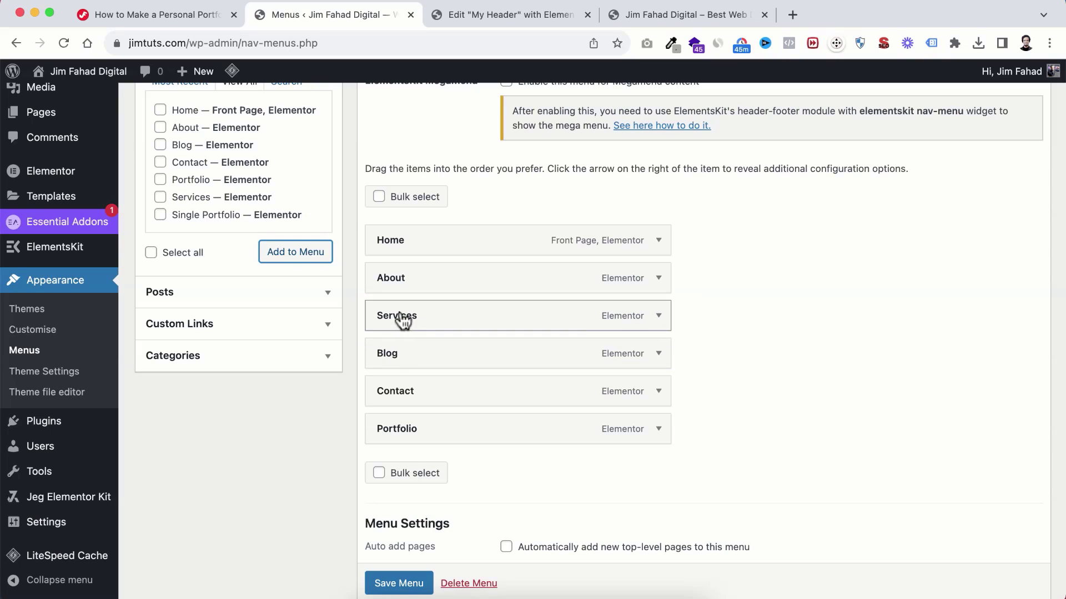
{"action": "left_click_drag", "start_coordinate": [402, 438], "coordinate": [398, 355]}
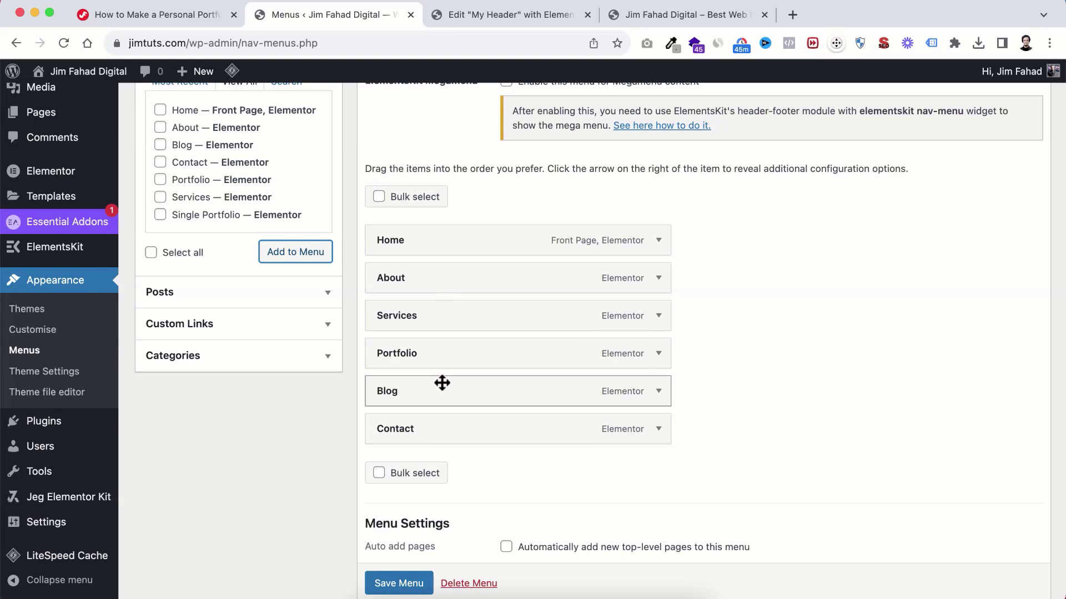
{"action": "scroll", "coordinate": [442, 389], "scroll_direction": "down", "scroll_amount": 3}
{"action": "left_click", "coordinate": [398, 522]}
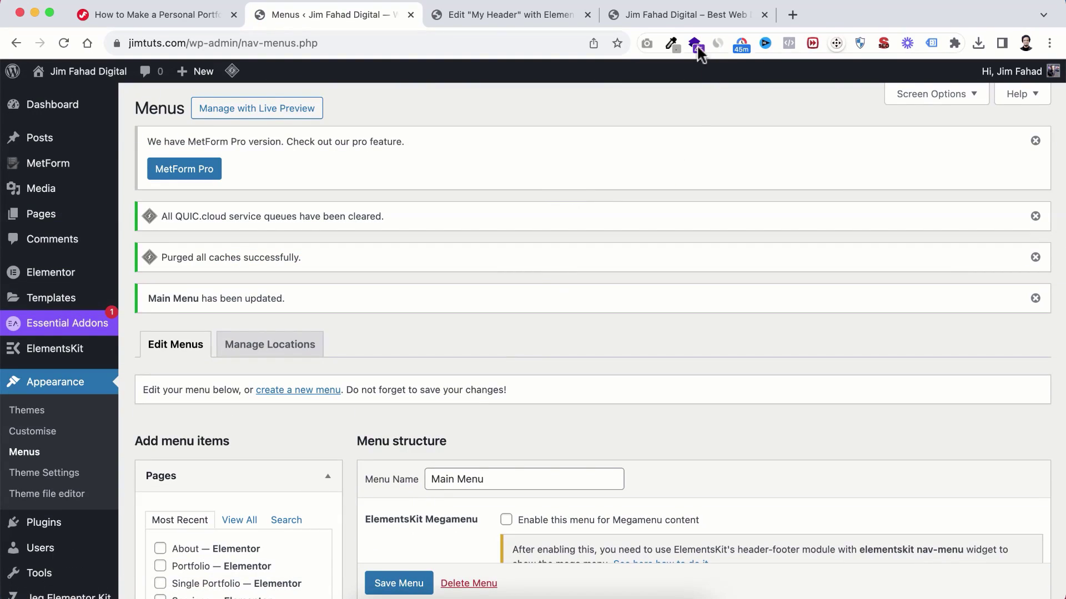
{"action": "left_click", "coordinate": [678, 16]}
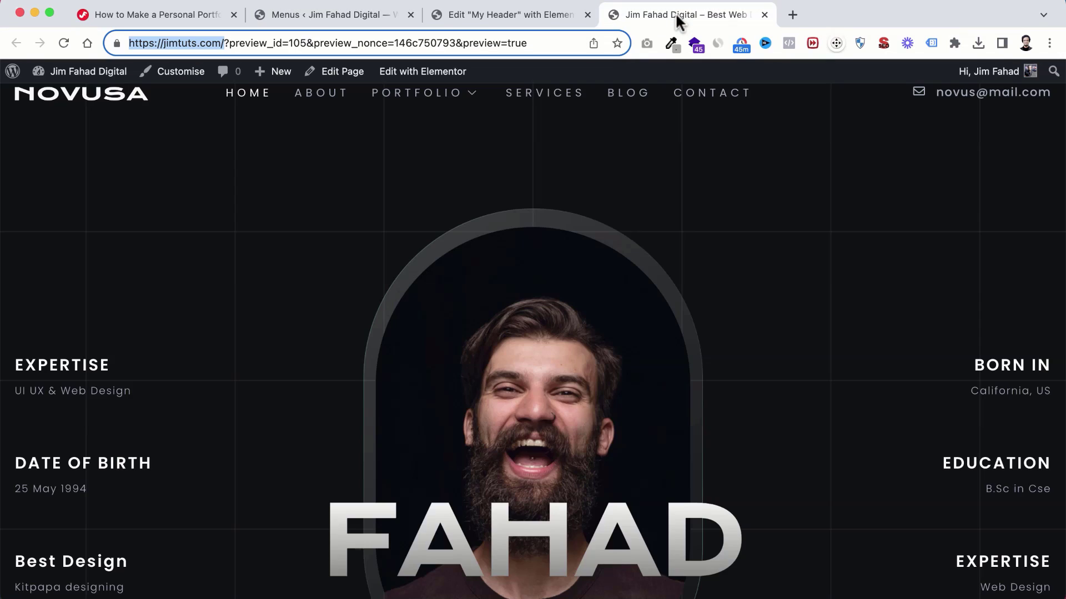
Step: Reload the live site to review the new menu and footer, then open ElementsKit > Header Footer
{"action": "left_click", "coordinate": [67, 42]}
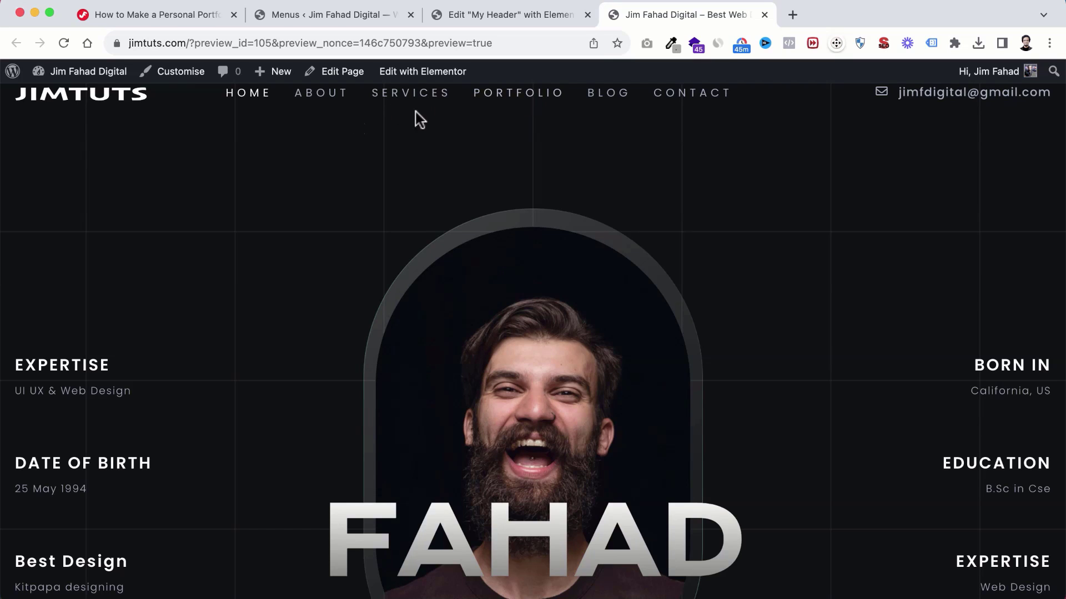
{"action": "scroll", "coordinate": [465, 348], "scroll_direction": "down", "scroll_amount": 20}
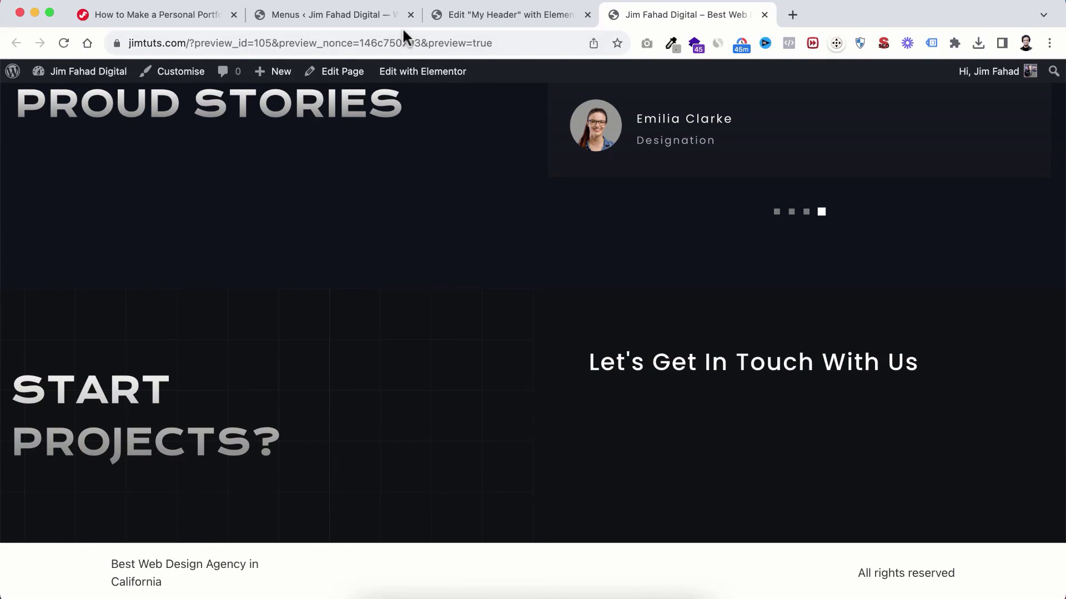
{"action": "left_click", "coordinate": [311, 15]}
{"action": "mouse_move", "coordinate": [43, 361]}
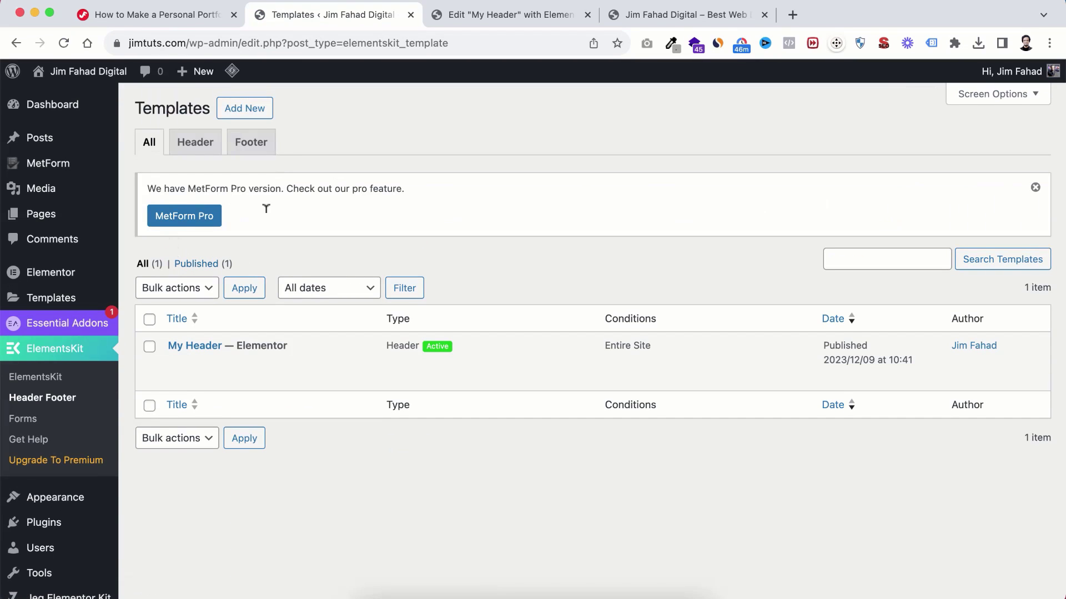
Step: Create an active Footer-type template titled 'My Footer' for the entire site and edit it in Elementor
{"action": "left_click", "coordinate": [253, 148]}
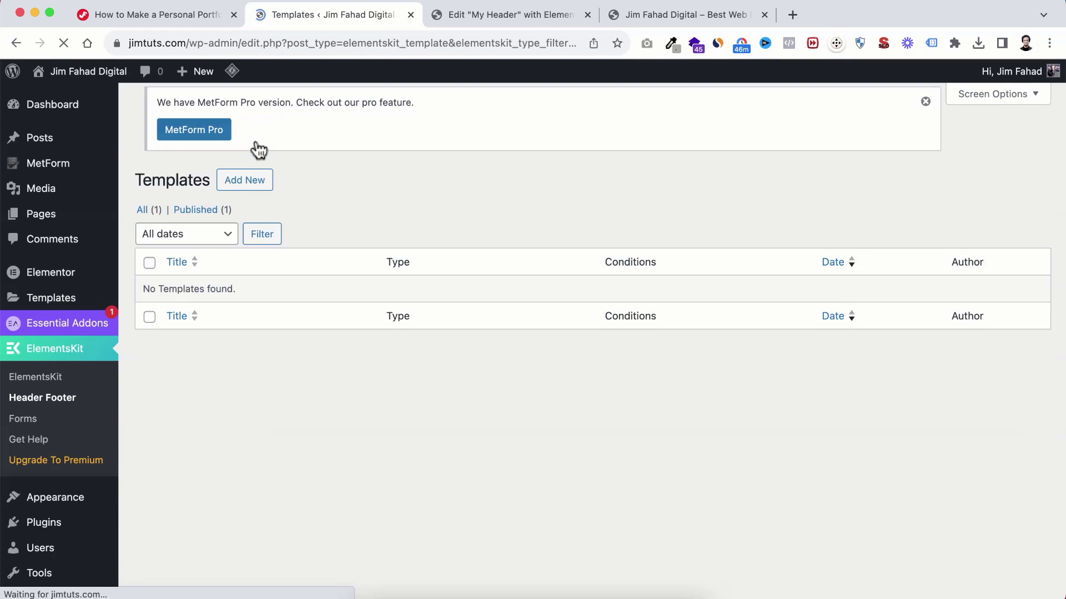
{"action": "left_click", "coordinate": [256, 118]}
{"action": "left_click", "coordinate": [461, 211]}
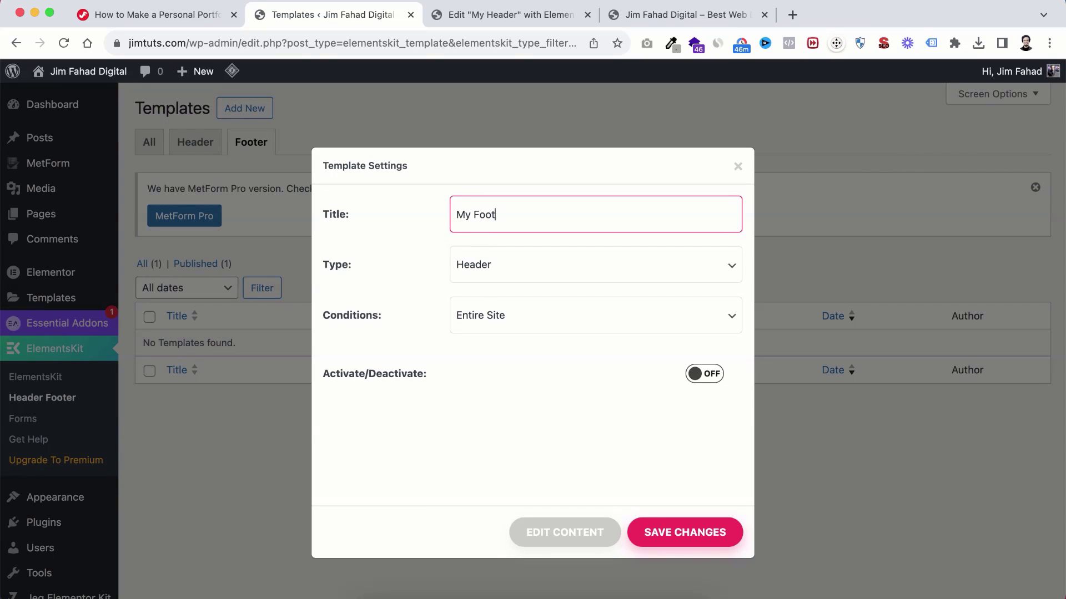
{"action": "left_click", "coordinate": [496, 266]}
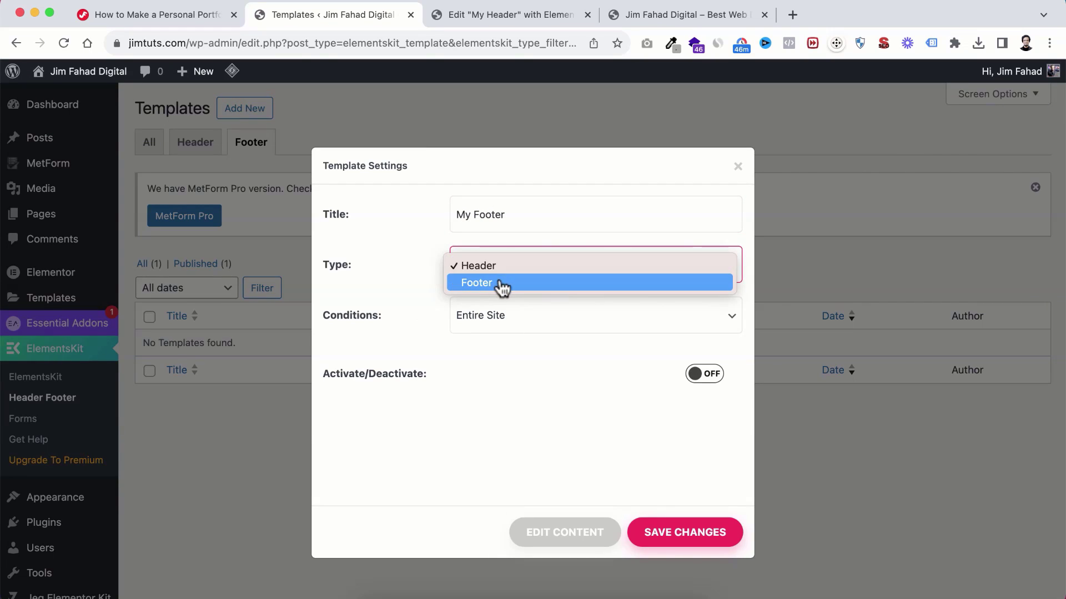
{"action": "left_click", "coordinate": [499, 282]}
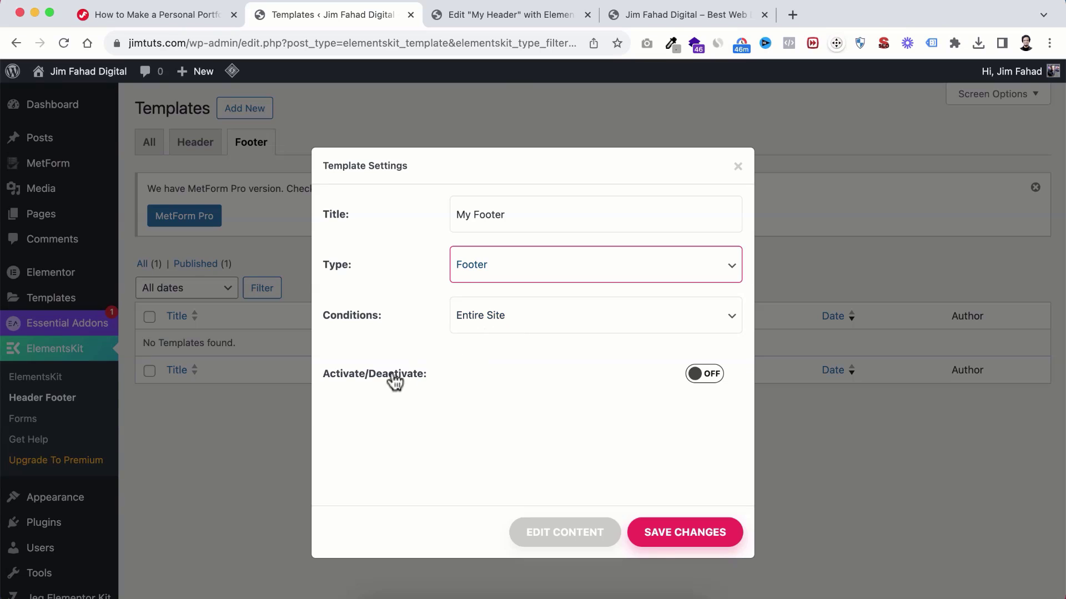
{"action": "left_click", "coordinate": [702, 375]}
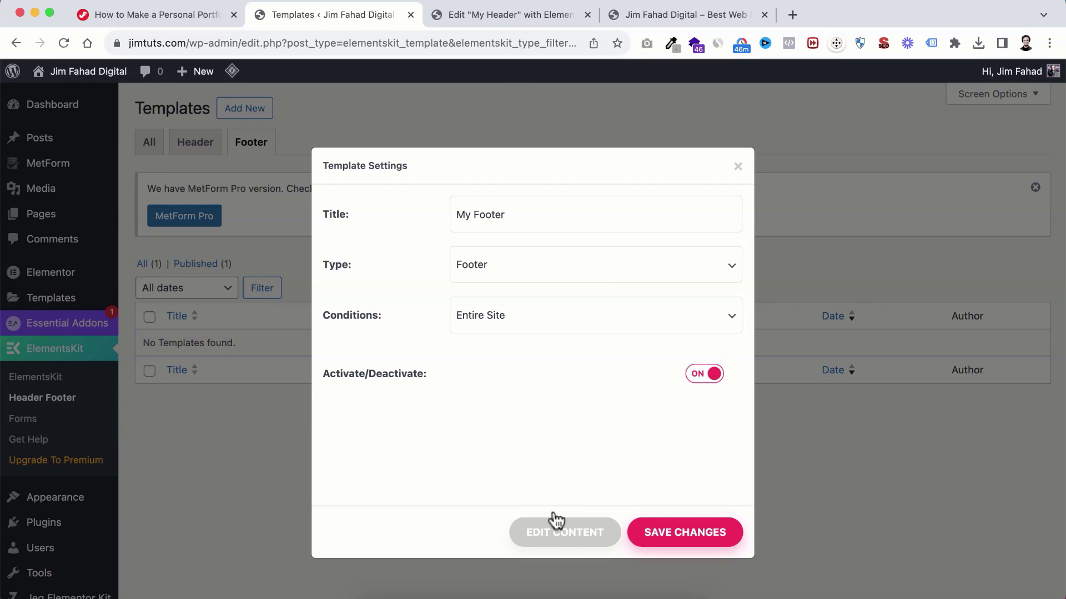
{"action": "left_click", "coordinate": [565, 532]}
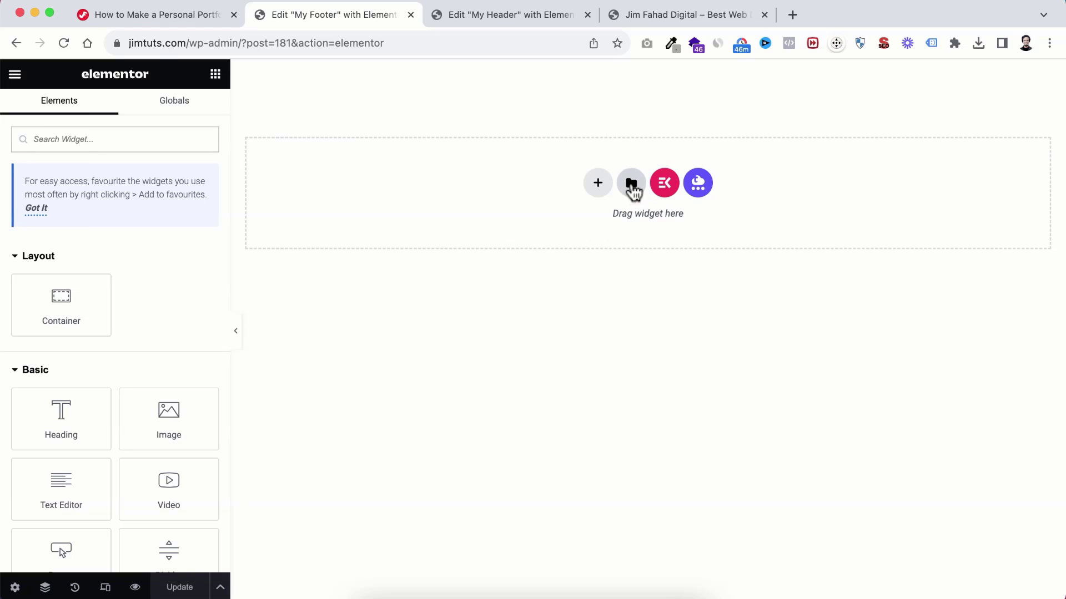
Step: Upload Footer.json to the template library, then insert the Footer template and apply its page settings
{"action": "left_click", "coordinate": [631, 183]}
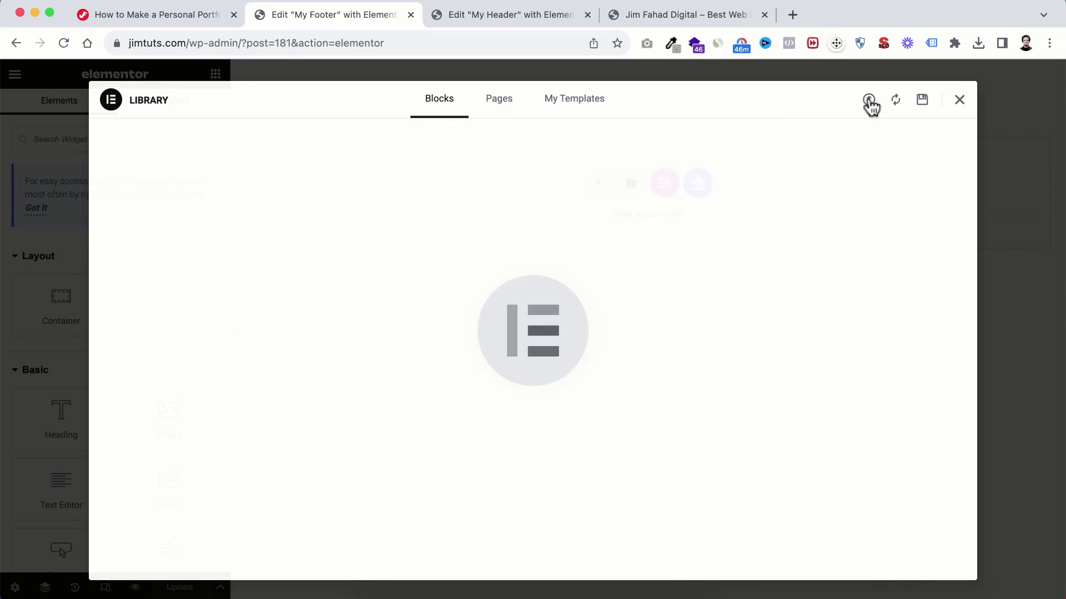
{"action": "left_click", "coordinate": [869, 101]}
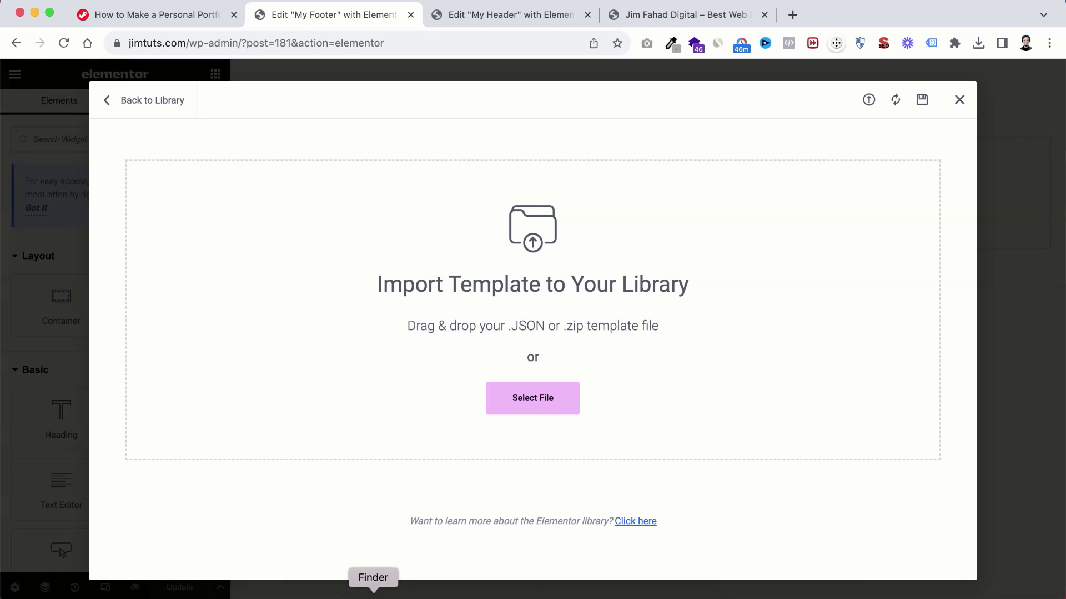
{"action": "left_click", "coordinate": [368, 590]}
{"action": "left_click_drag", "start_coordinate": [555, 205], "coordinate": [775, 197]}
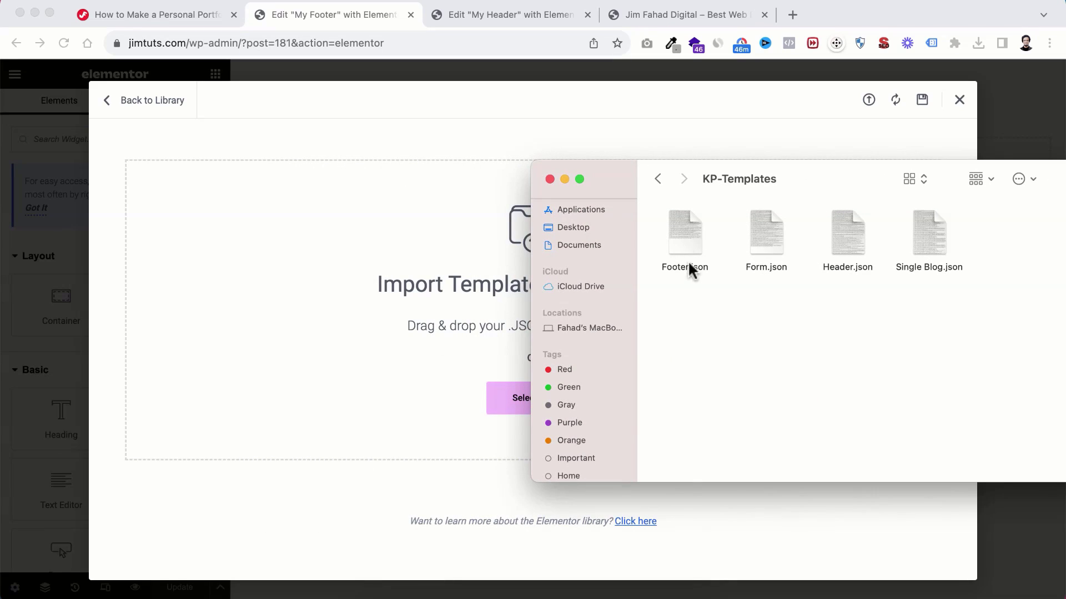
{"action": "left_click_drag", "start_coordinate": [682, 243], "coordinate": [418, 295]}
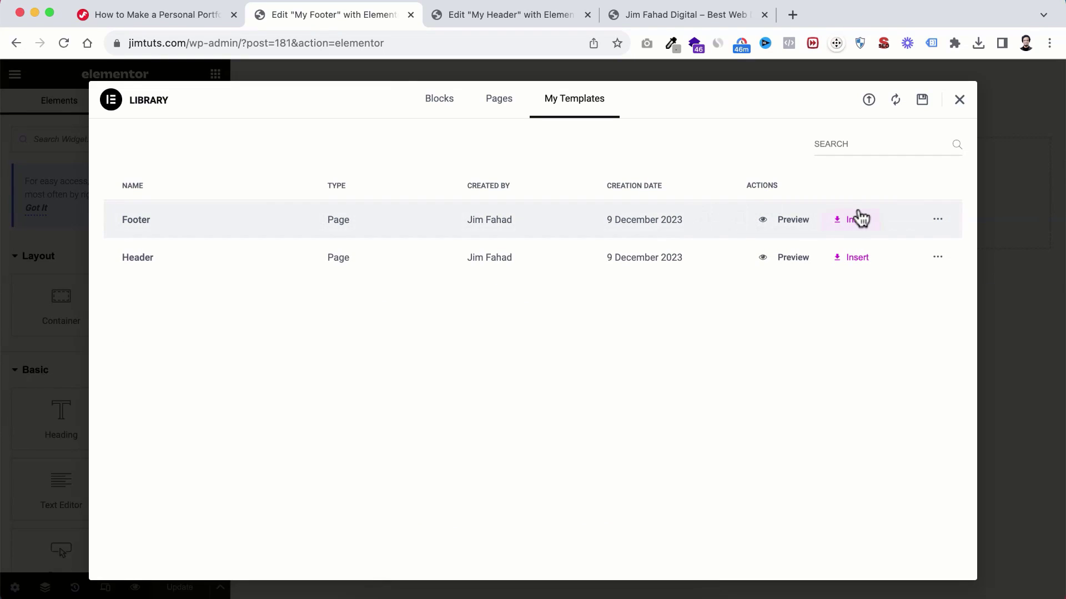
{"action": "left_click", "coordinate": [858, 220]}
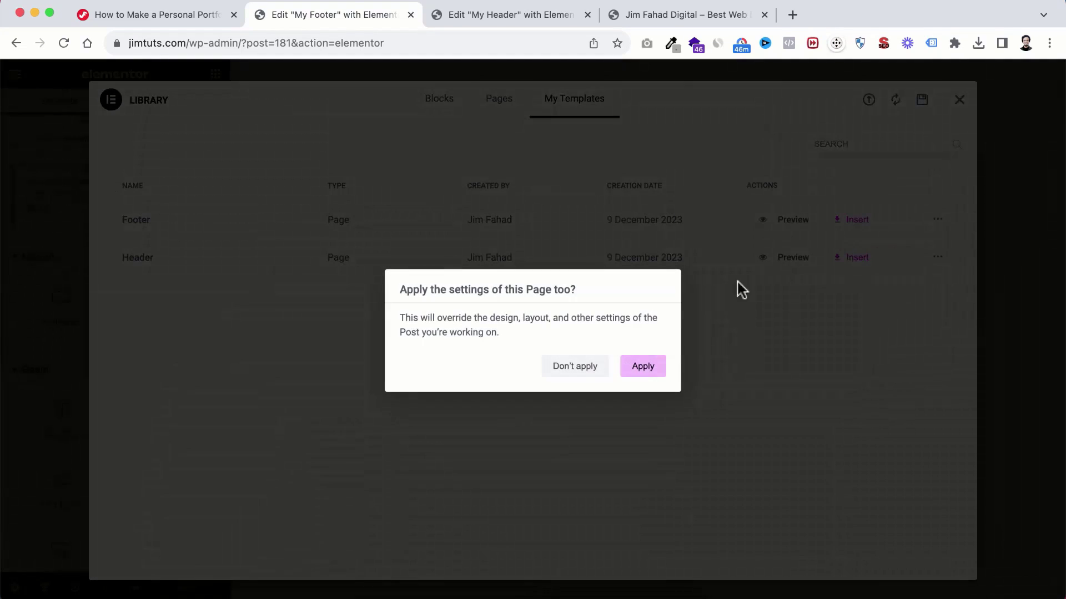
{"action": "left_click", "coordinate": [649, 368]}
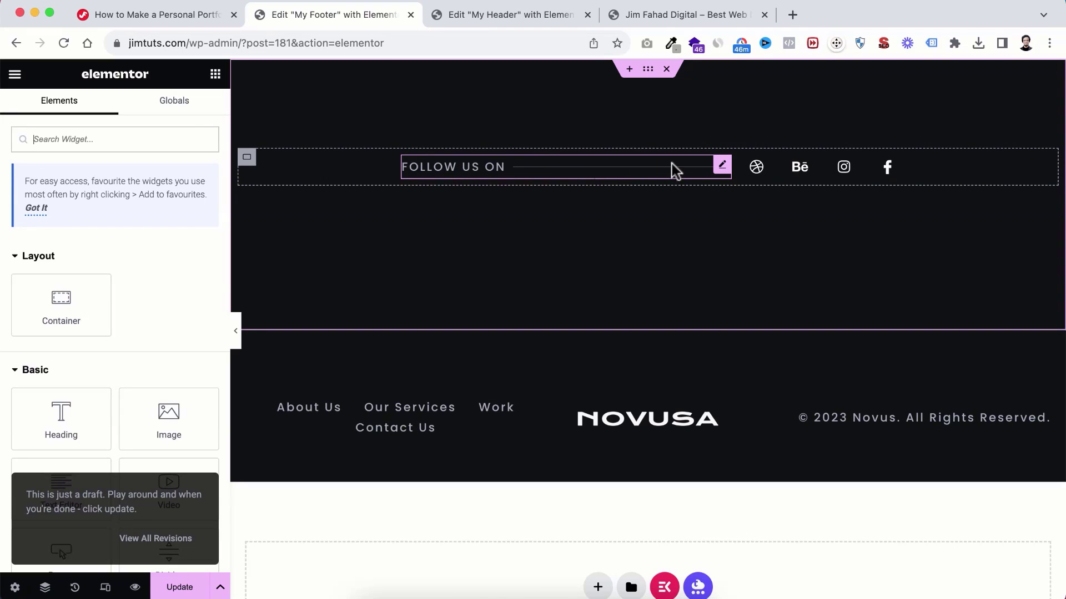
Step: Link the footer's About Us and Our Services items to the About and Services pages
{"action": "left_click", "coordinate": [772, 171]}
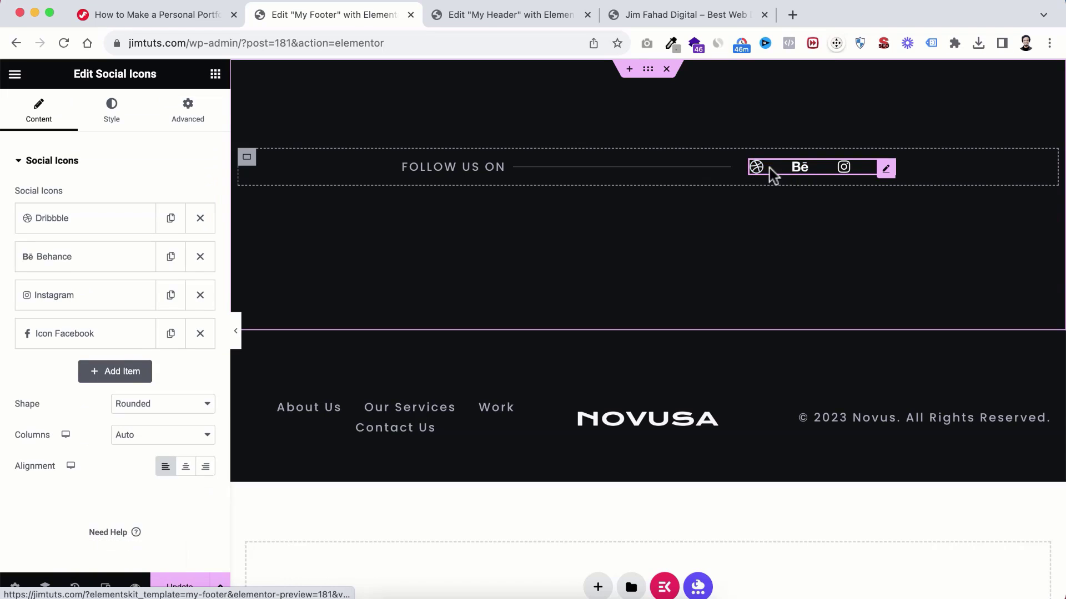
{"action": "scroll", "coordinate": [601, 308], "scroll_direction": "down", "scroll_amount": 2}
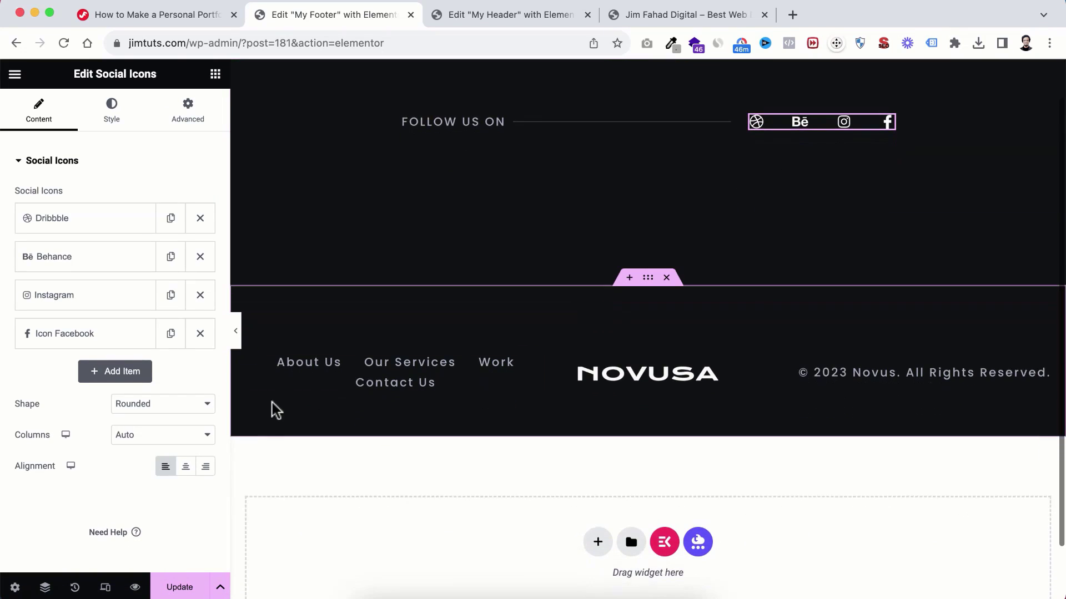
{"action": "left_click", "coordinate": [309, 369]}
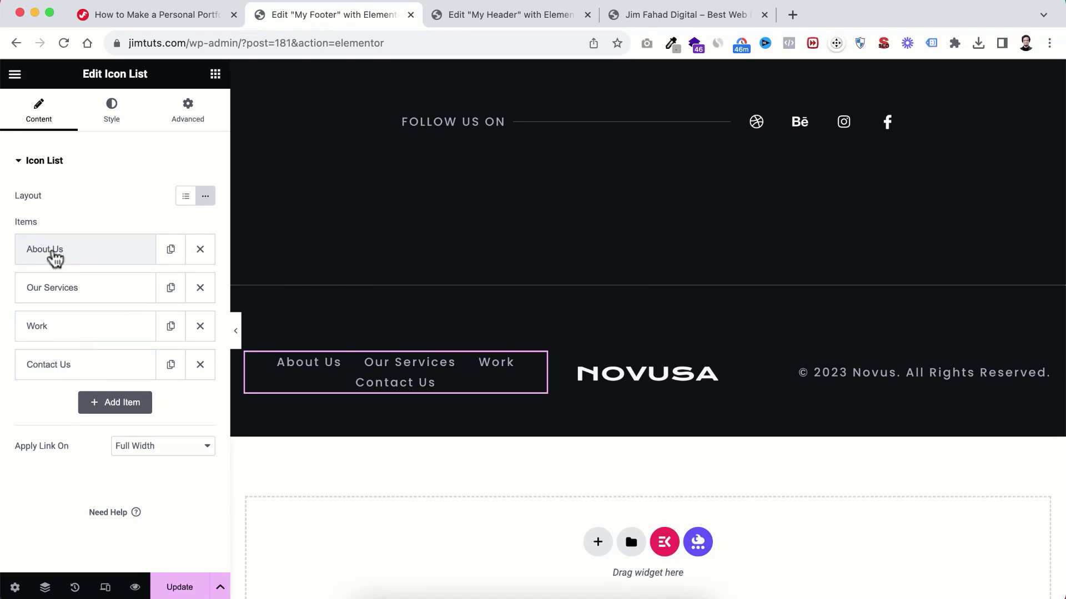
{"action": "left_click", "coordinate": [56, 256]}
{"action": "scroll", "coordinate": [41, 405], "scroll_direction": "down", "scroll_amount": 2}
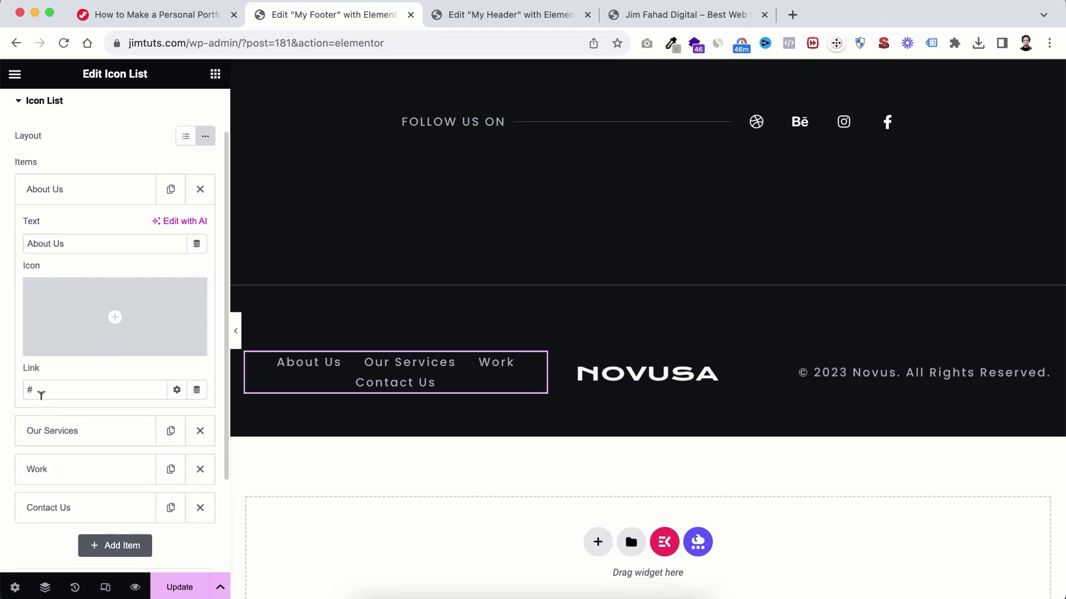
{"action": "type", "text": "Abo"}
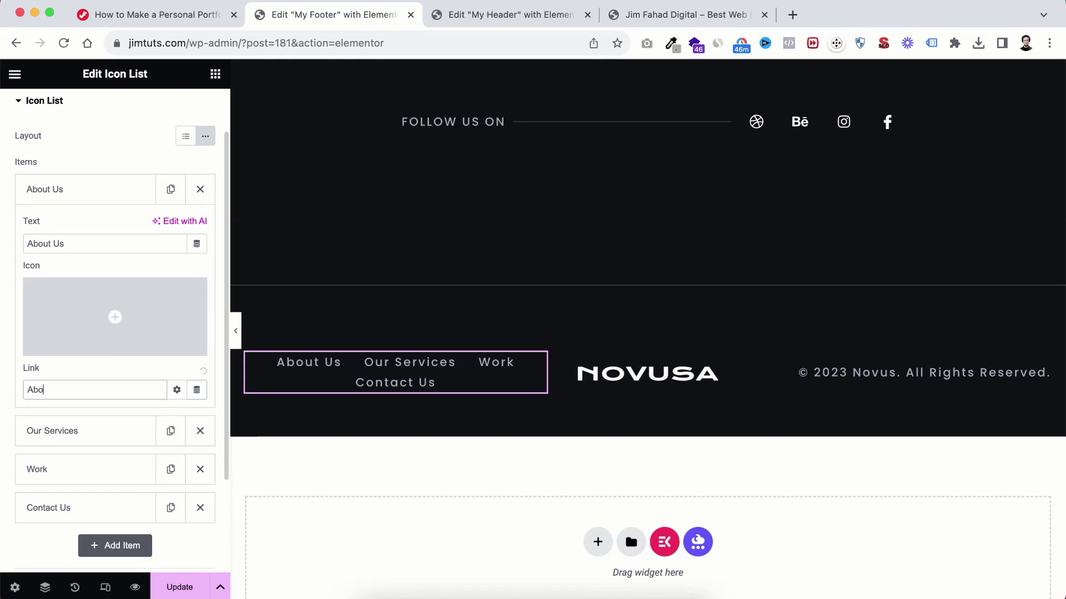
{"action": "type", "text": "ut"}
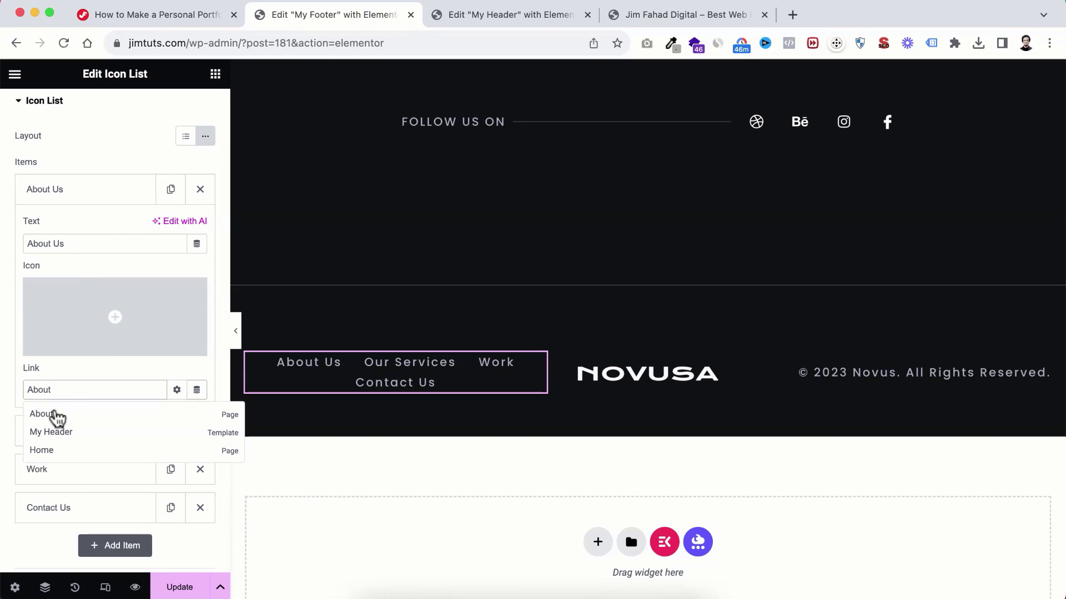
{"action": "left_click", "coordinate": [56, 417]}
{"action": "left_click", "coordinate": [52, 439]}
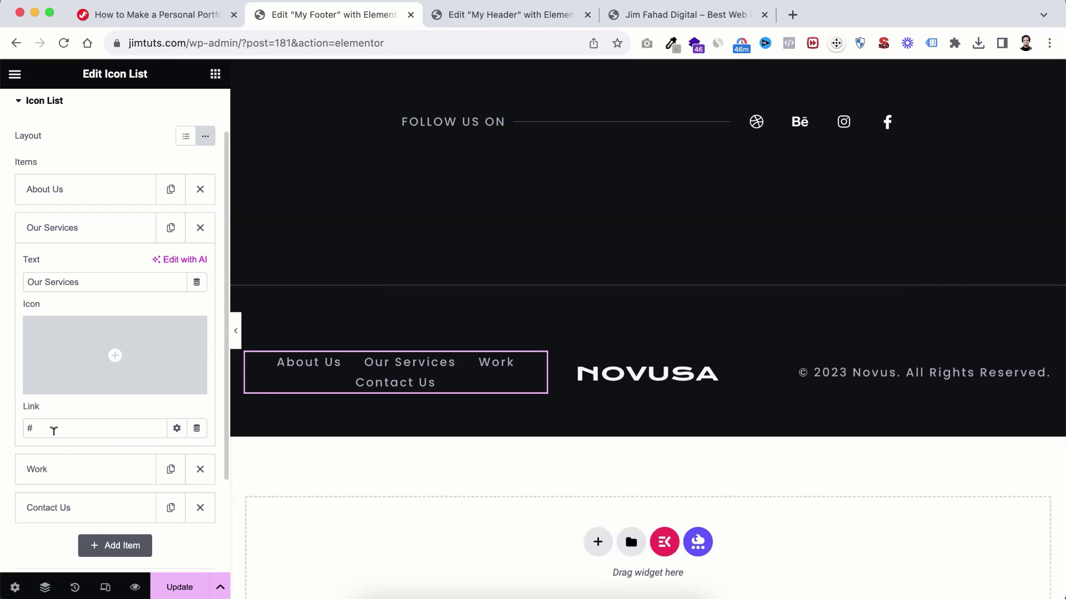
{"action": "scroll", "coordinate": [44, 405], "scroll_direction": "down", "scroll_amount": 2}
{"action": "left_click_drag", "start_coordinate": [41, 361], "coordinate": [3, 371]}
{"action": "type", "text": "Se"}
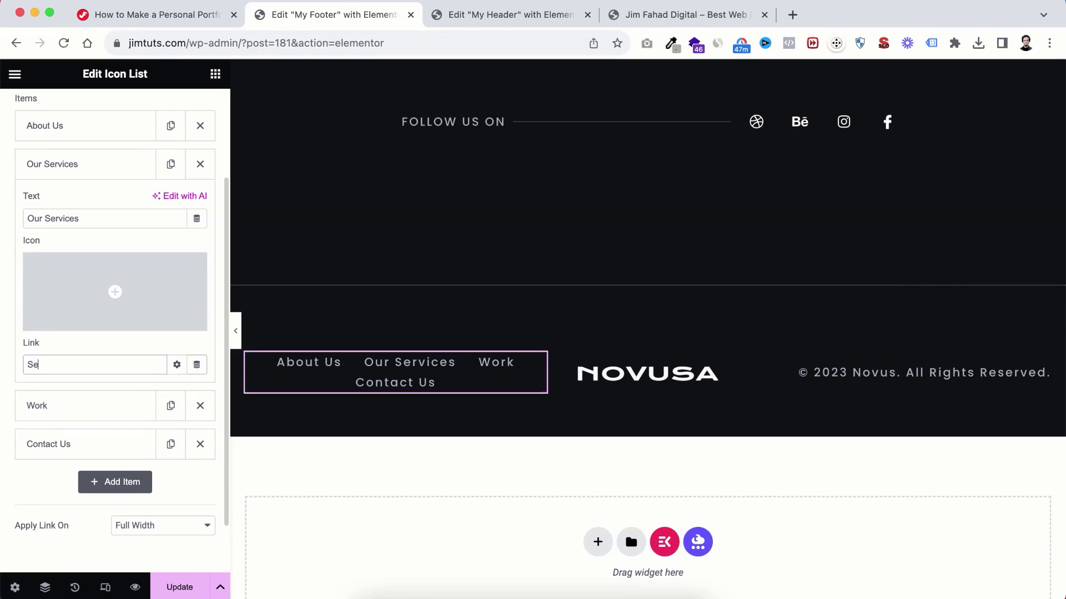
{"action": "type", "text": "rvice"}
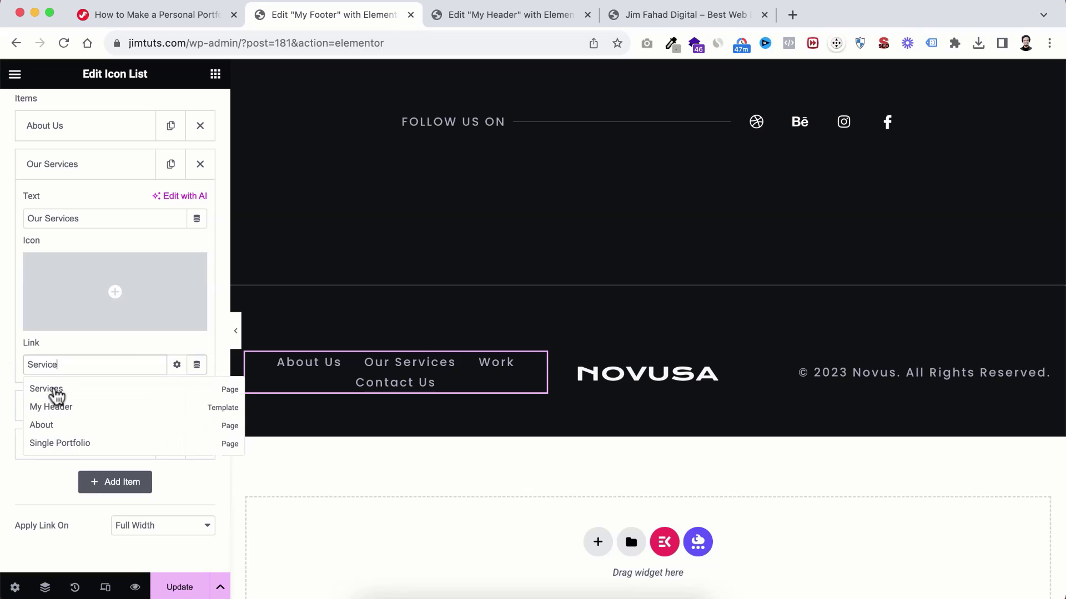
{"action": "left_click", "coordinate": [47, 389]}
Step: Link the Work item to the Portfolio page and Contact Us to the Contact page
{"action": "scroll", "coordinate": [56, 410], "scroll_direction": "down", "scroll_amount": 1}
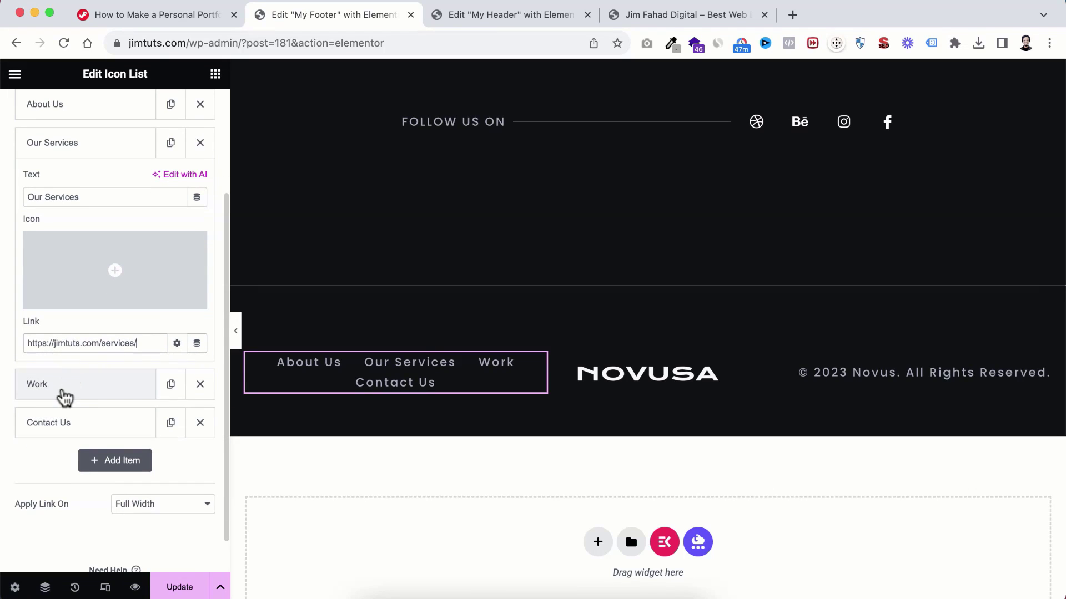
{"action": "left_click", "coordinate": [65, 391]}
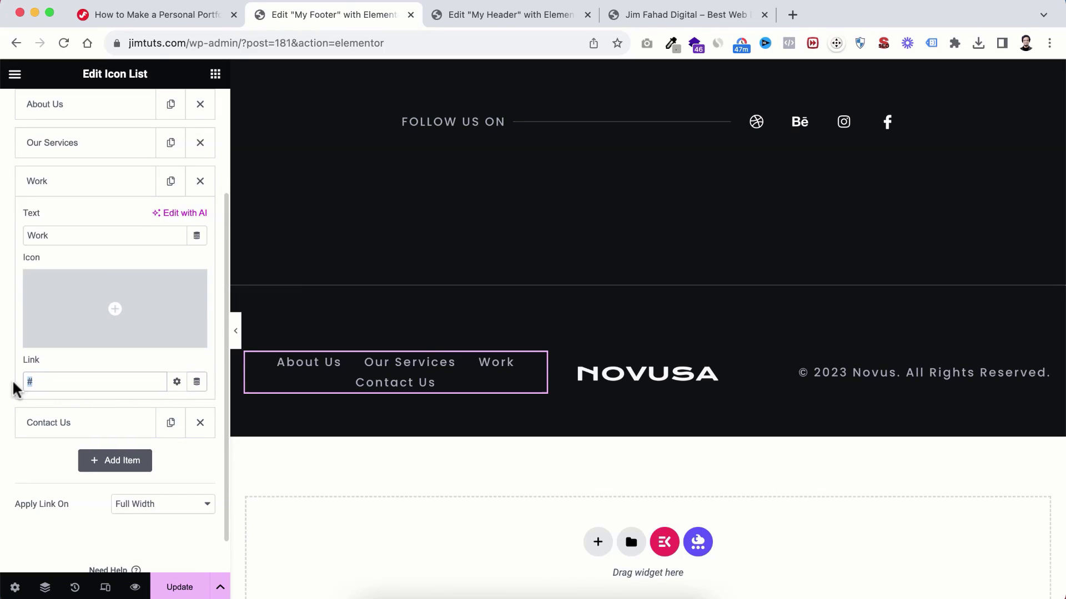
{"action": "type", "text": "port"}
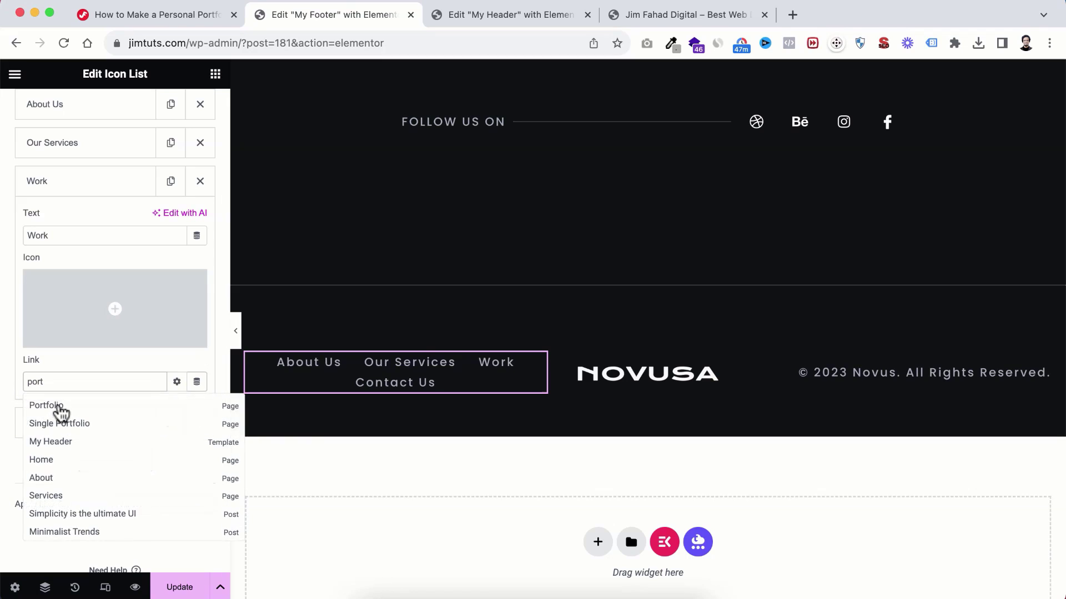
{"action": "left_click", "coordinate": [61, 408]}
{"action": "scroll", "coordinate": [64, 400], "scroll_direction": "down", "scroll_amount": 1}
{"action": "left_click", "coordinate": [65, 388]}
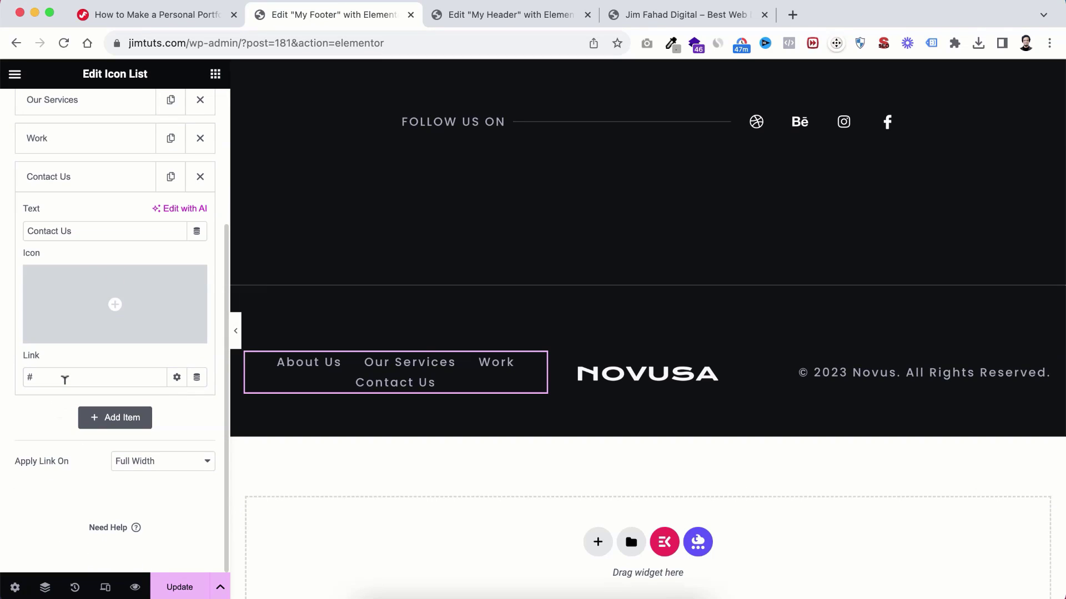
{"action": "type", "text": "co"}
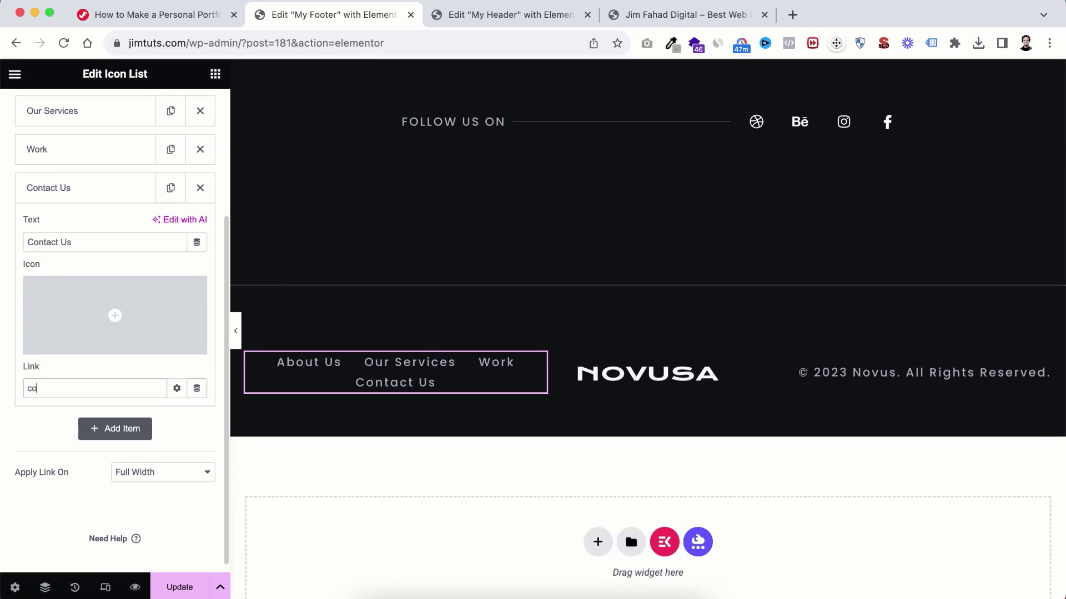
{"action": "type", "text": "nta"}
{"action": "left_click", "coordinate": [47, 409]}
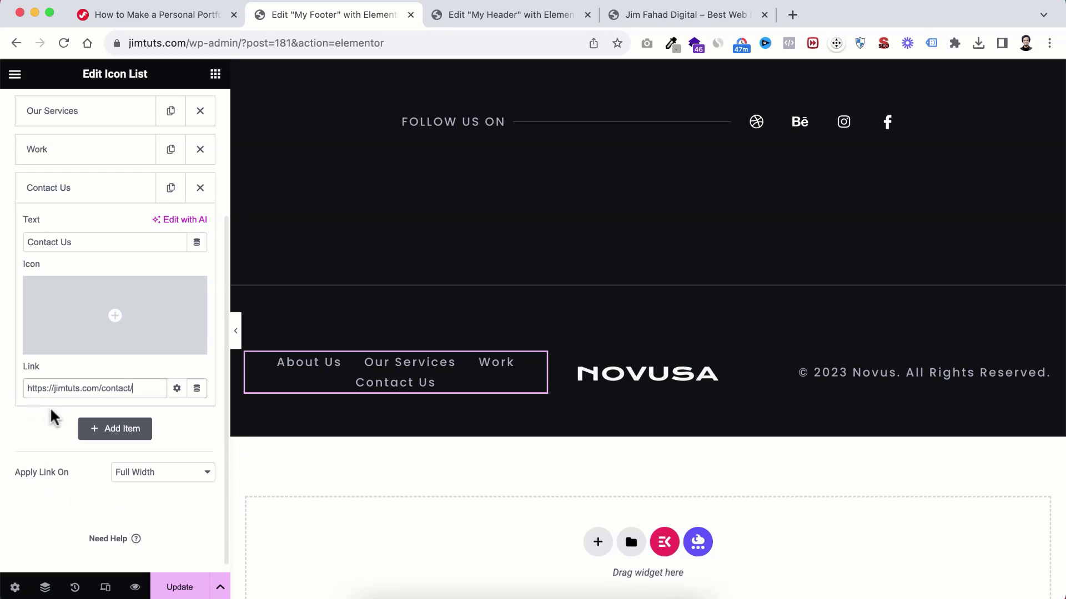
{"action": "left_click", "coordinate": [650, 381]}
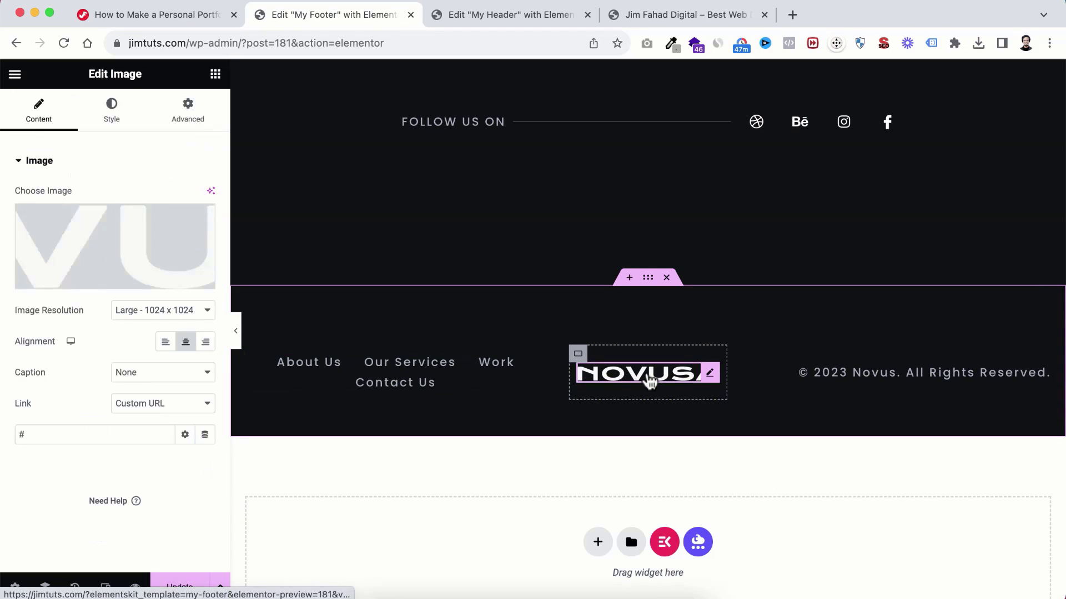
Step: Replace the footer's NOVUSA logo with JimTuts-Logo.png
{"action": "left_click", "coordinate": [126, 295]}
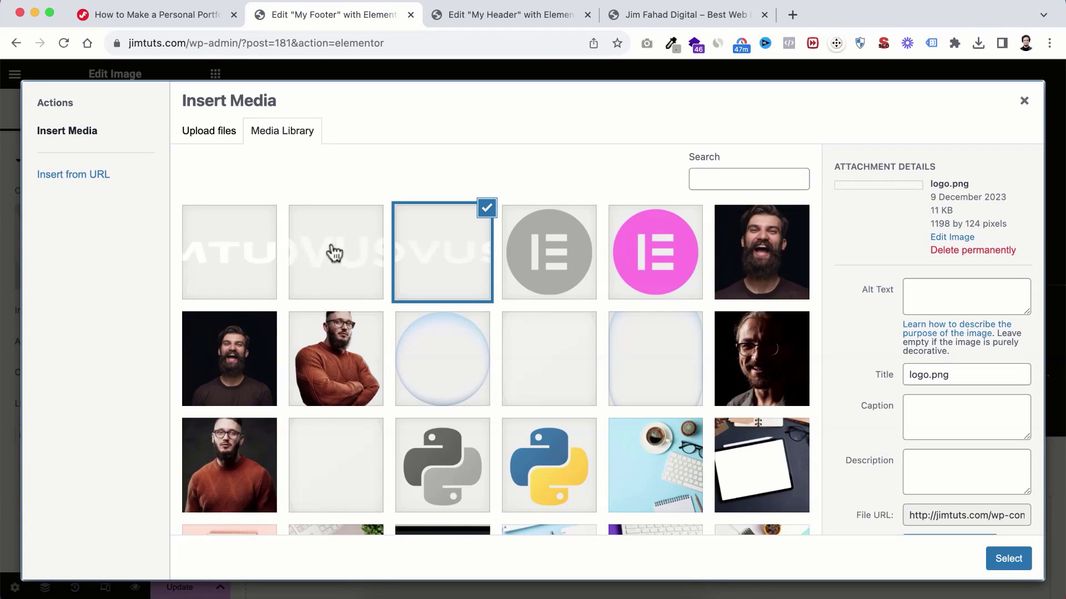
{"action": "left_click", "coordinate": [232, 264]}
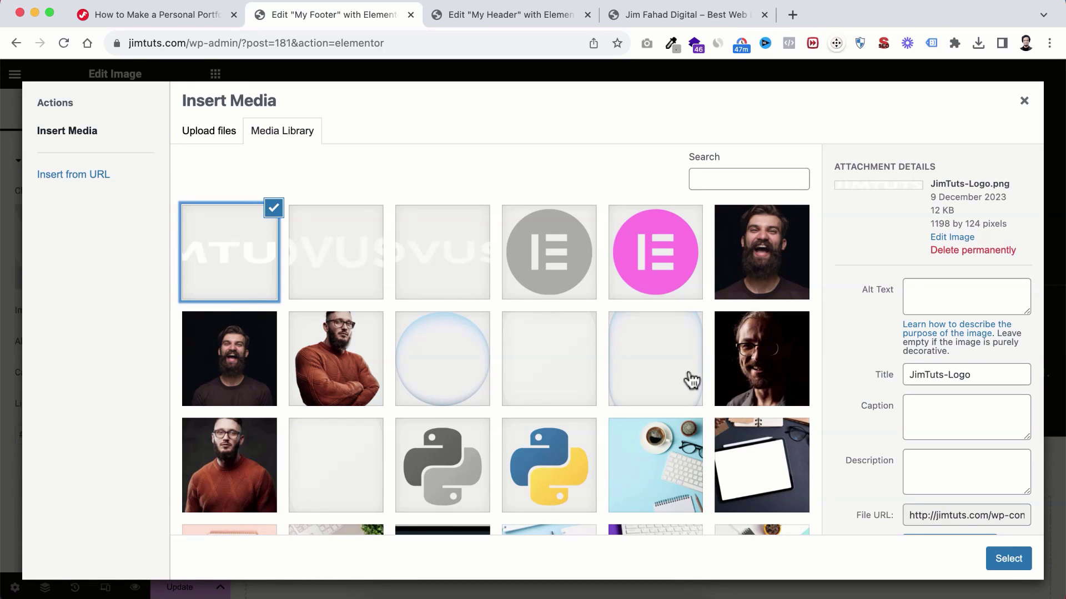
{"action": "left_click", "coordinate": [1009, 559]}
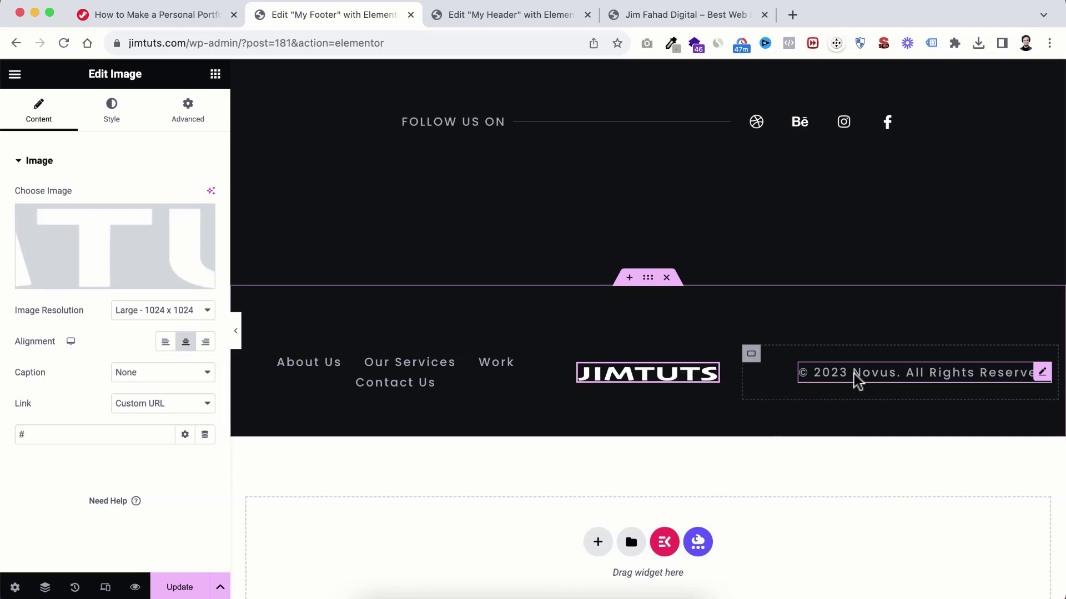
Step: Change 'Novus' to 'JimTuts' in the copyright line and update the footer
{"action": "left_click", "coordinate": [866, 383]}
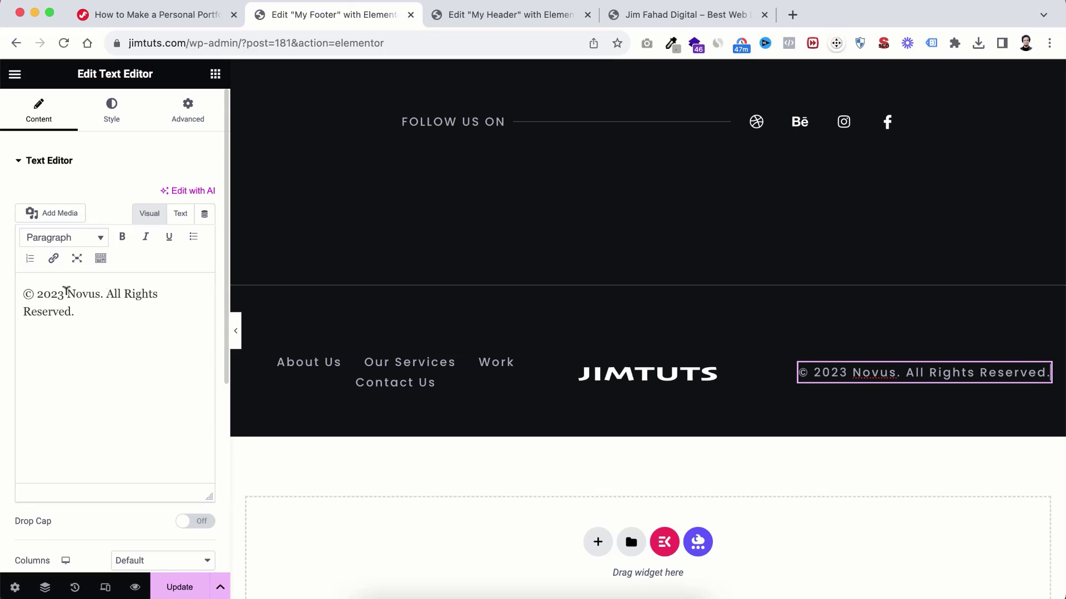
{"action": "double_click", "coordinate": [76, 288]}
{"action": "type", "text": "JimTu"}
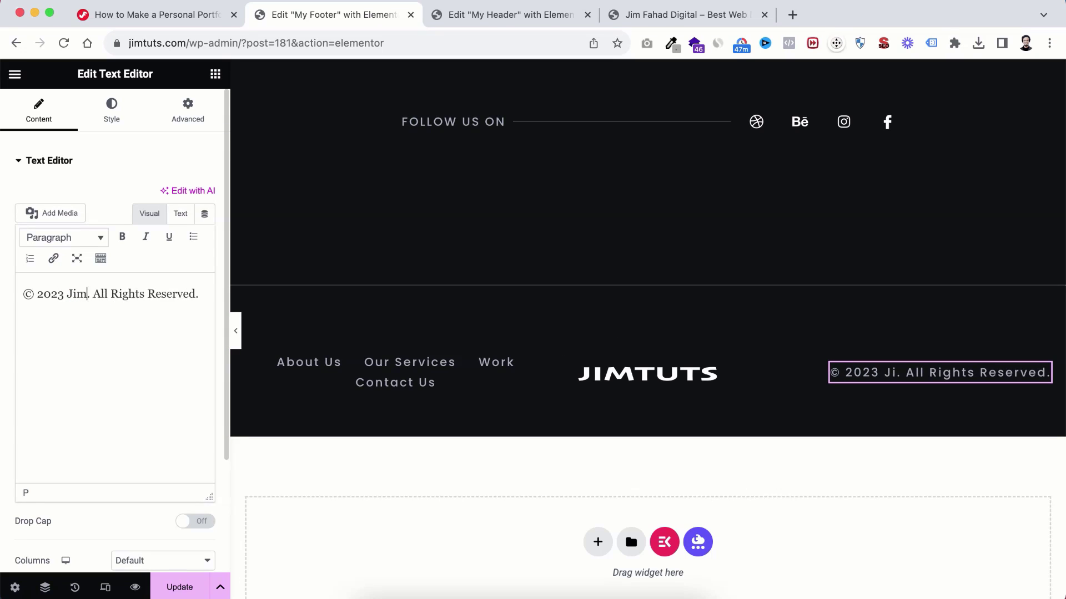
{"action": "type", "text": "ts"}
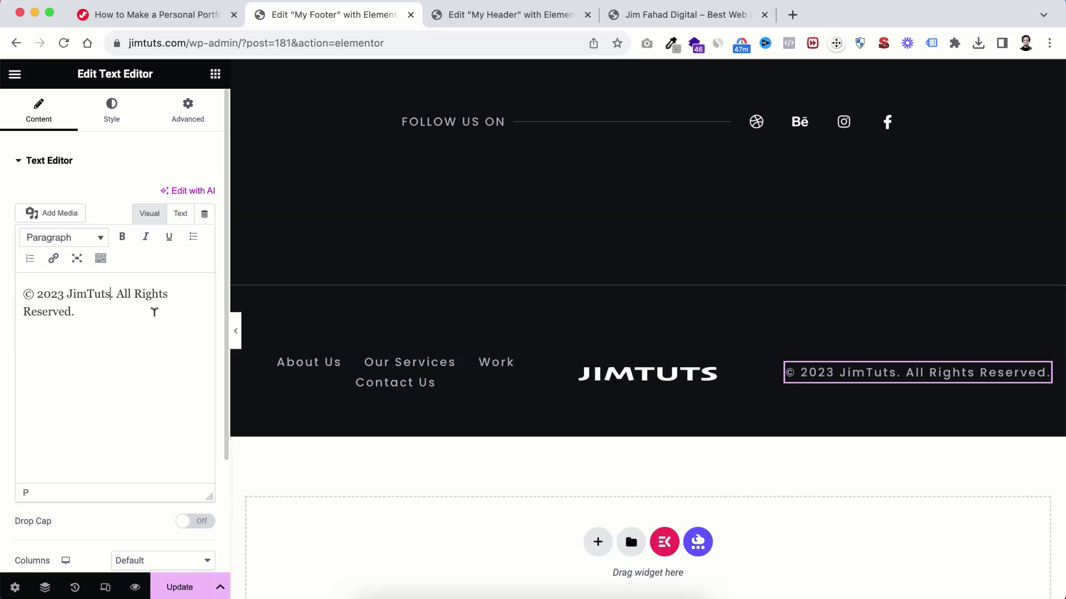
{"action": "scroll", "coordinate": [588, 261], "scroll_direction": "up", "scroll_amount": 1}
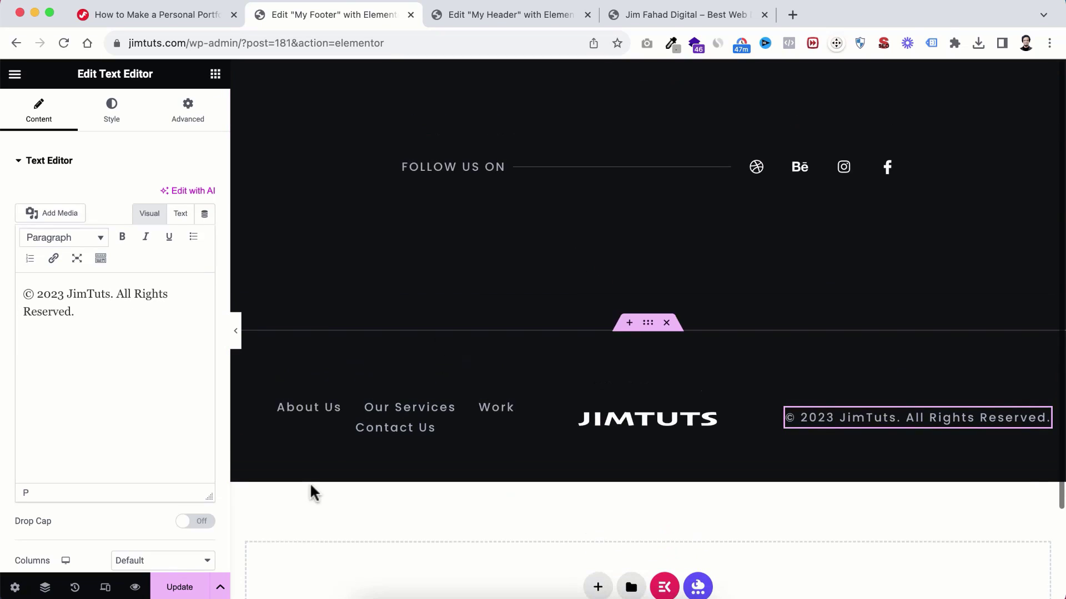
{"action": "left_click", "coordinate": [187, 589]}
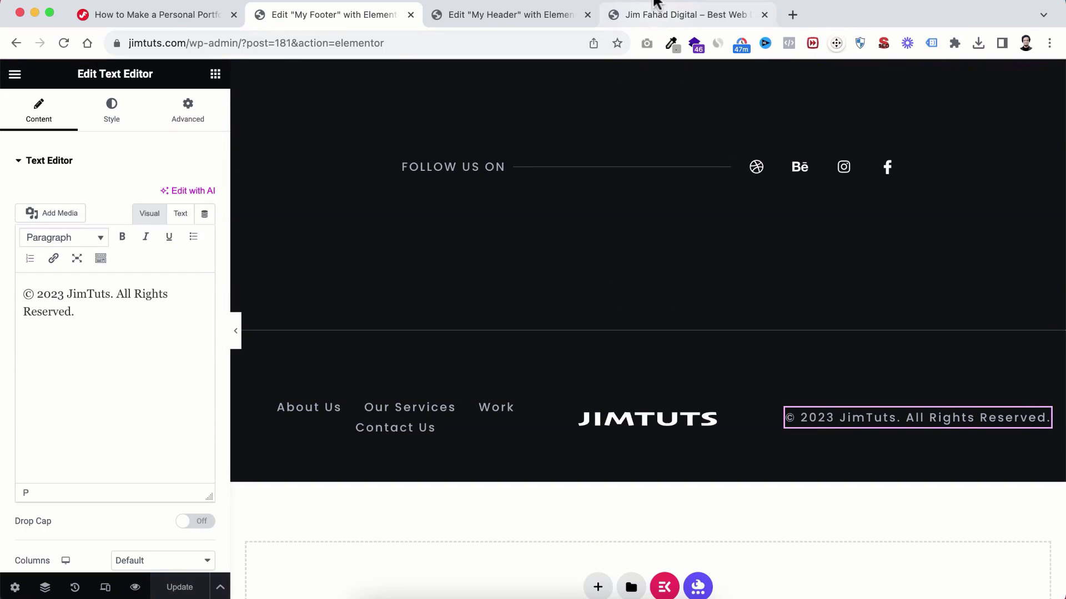
Step: Review the new footer on the live site, then go to the About page via the ABOUT menu link
{"action": "left_click", "coordinate": [639, 16]}
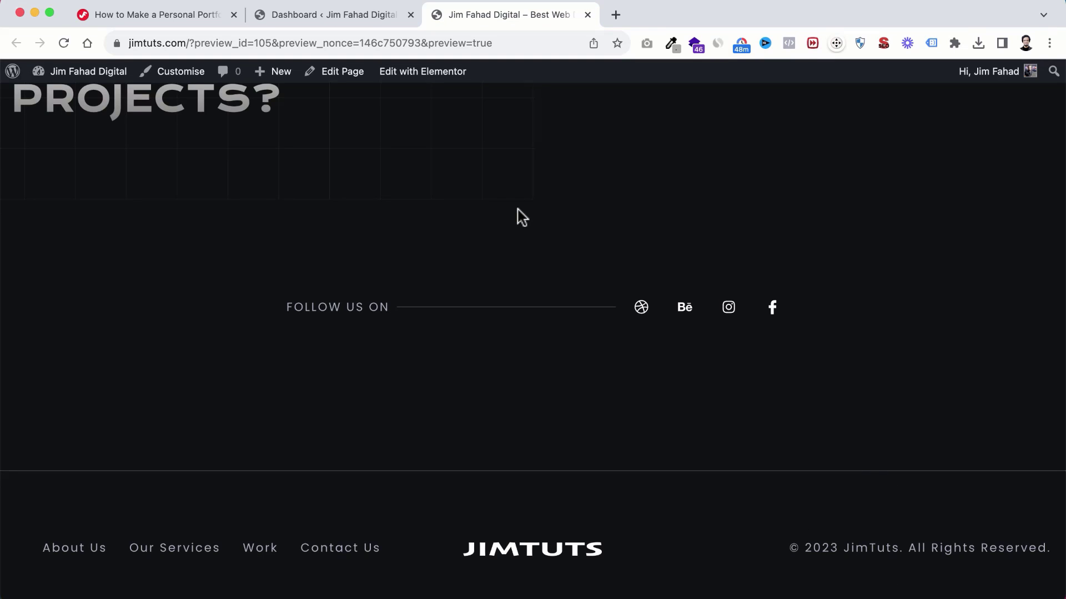
{"action": "scroll", "coordinate": [520, 217], "scroll_direction": "up", "scroll_amount": 20}
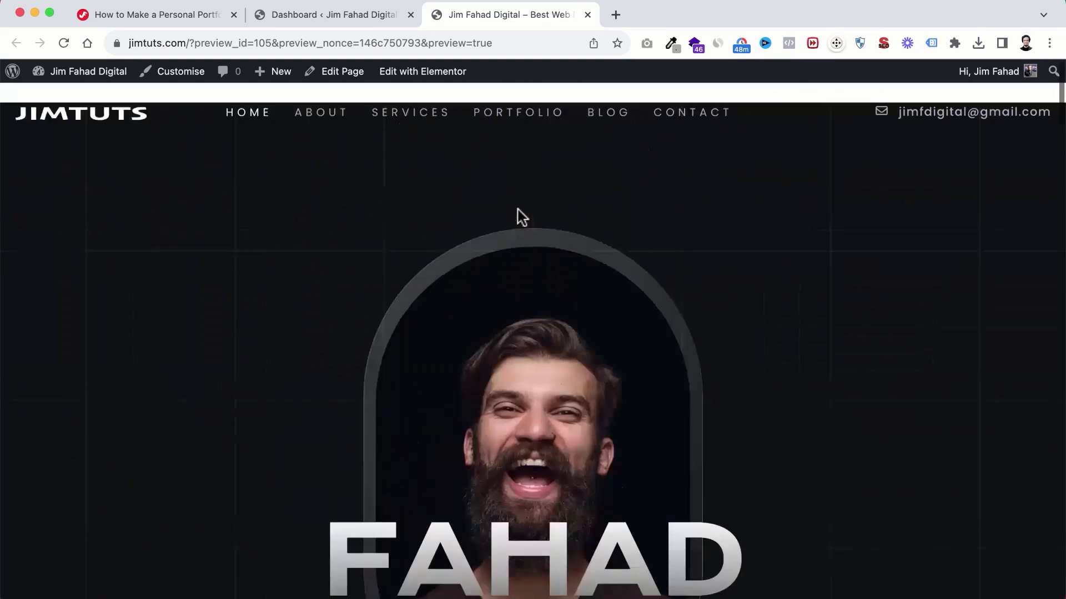
{"action": "left_click", "coordinate": [315, 103]}
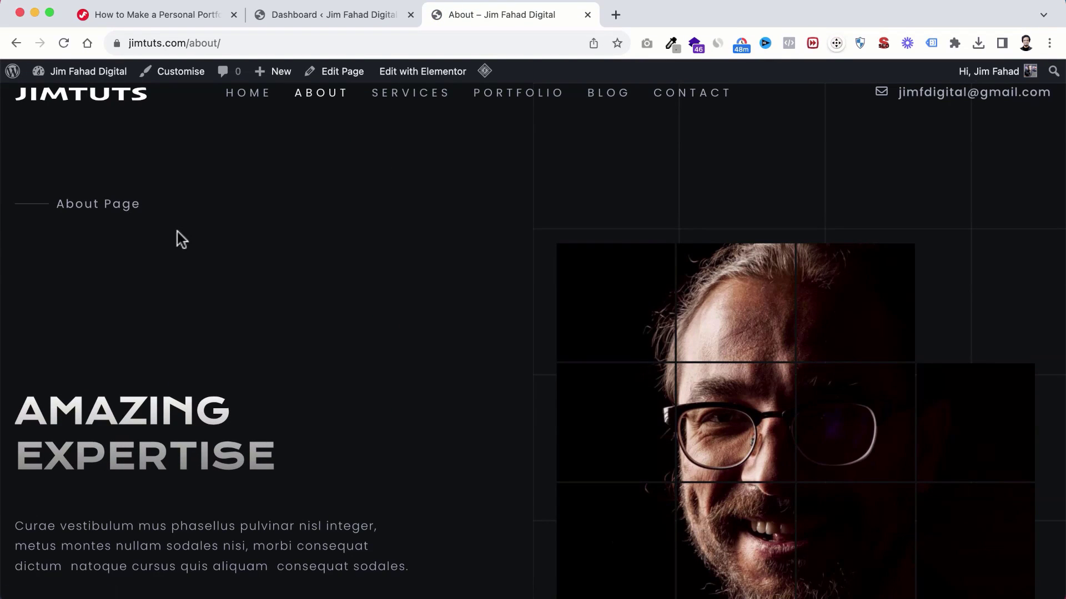
{"action": "scroll", "coordinate": [245, 268], "scroll_direction": "down", "scroll_amount": 2}
{"action": "scroll", "coordinate": [244, 268], "scroll_direction": "down", "scroll_amount": 3}
{"action": "scroll", "coordinate": [238, 267], "scroll_direction": "up", "scroll_amount": 6}
Step: Open the About page's Elementor editor in a new tab placed before the live About tab
{"action": "mouse_move", "coordinate": [410, 75]}
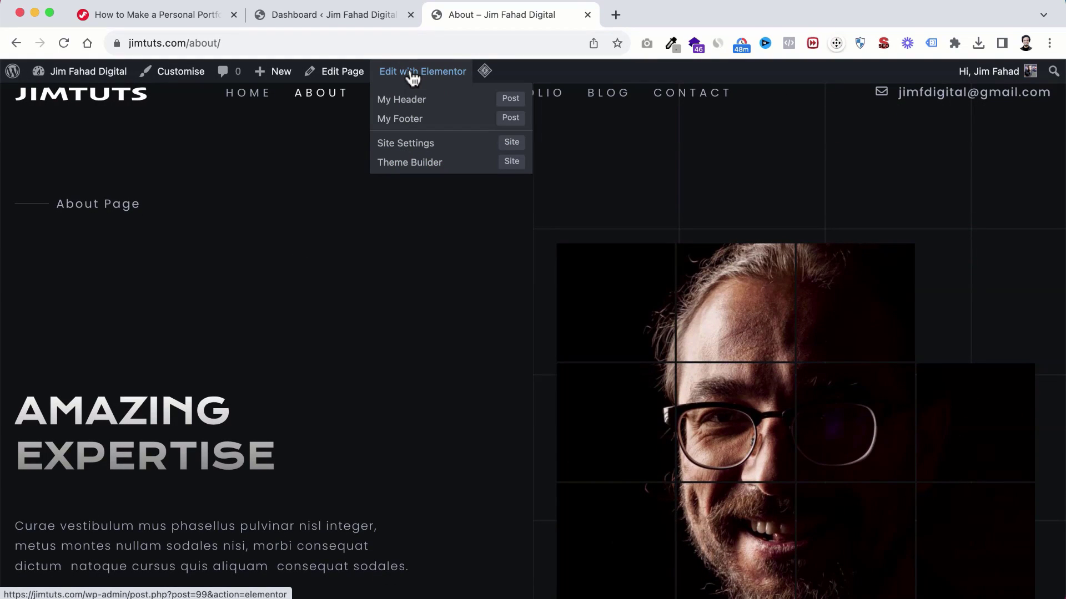
{"action": "right_click", "coordinate": [412, 76]}
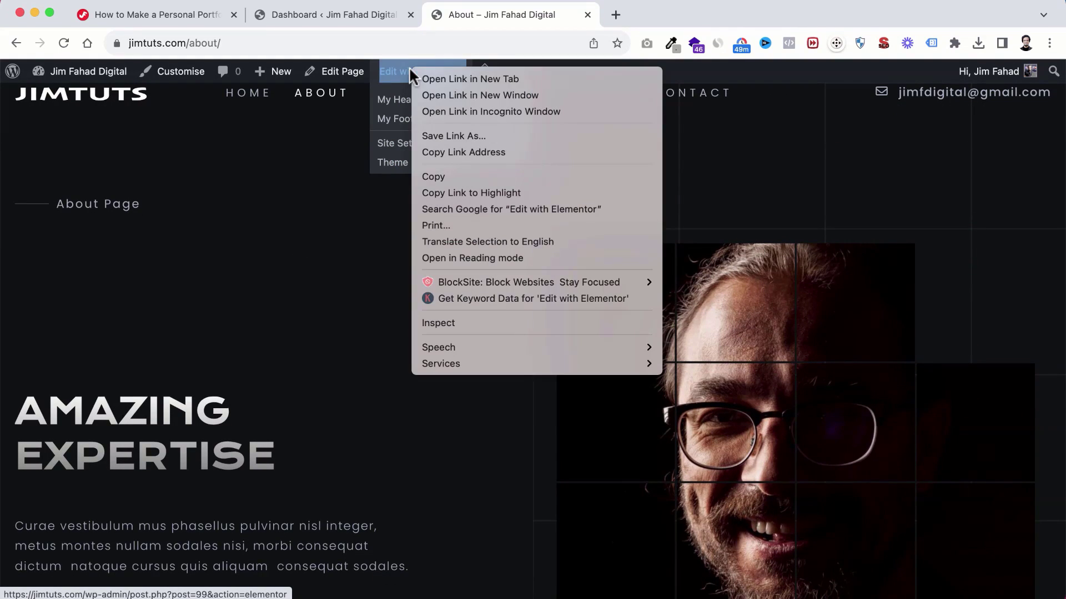
{"action": "left_click", "coordinate": [464, 81]}
{"action": "left_click", "coordinate": [686, 15]}
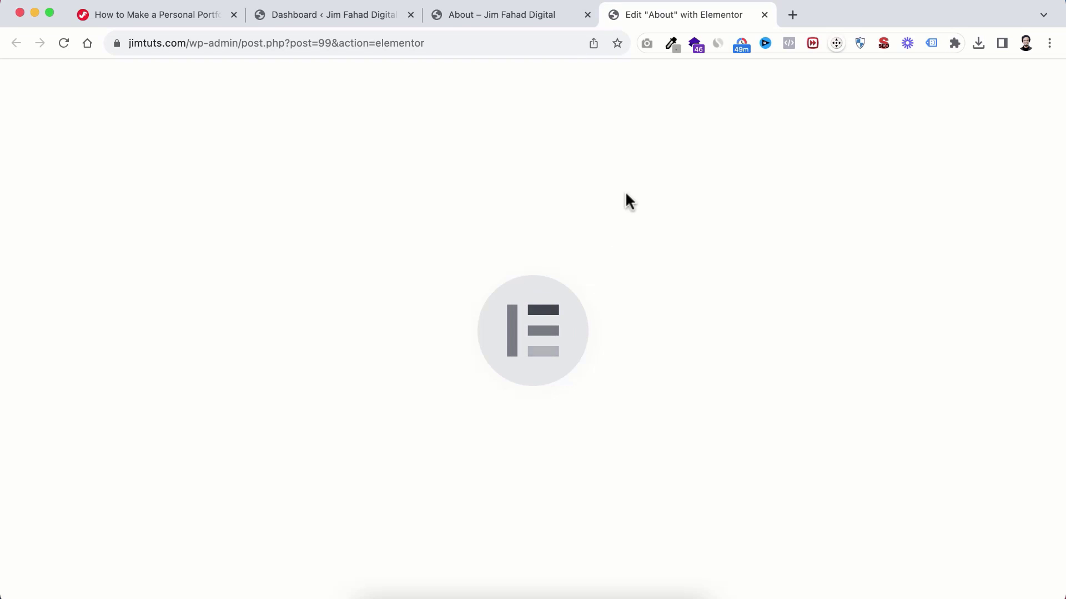
{"action": "left_click_drag", "start_coordinate": [650, 6], "coordinate": [492, 15]}
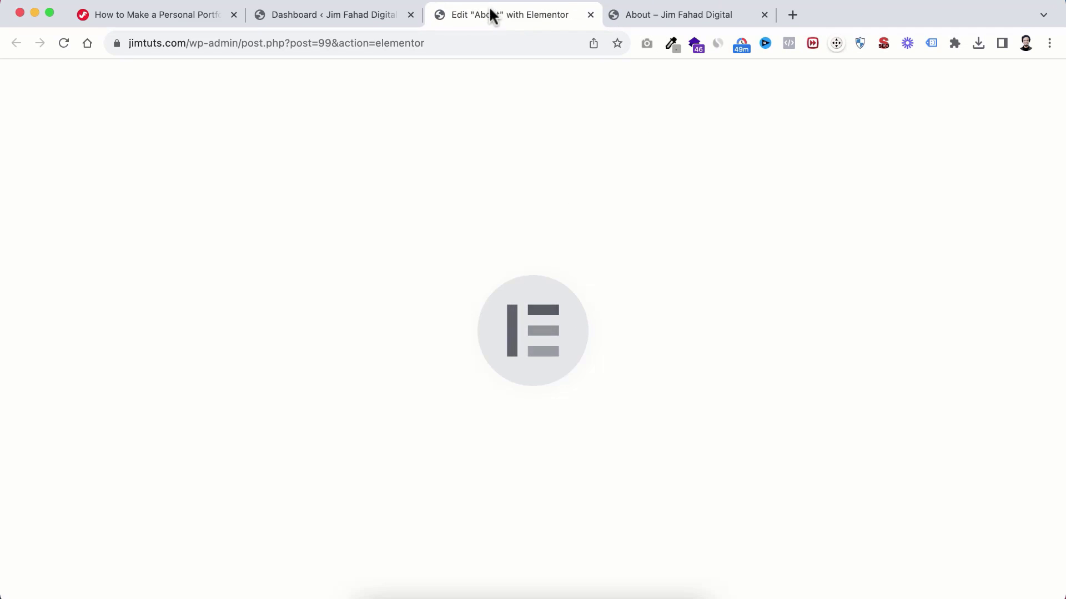
{"action": "left_click", "coordinate": [666, 18]}
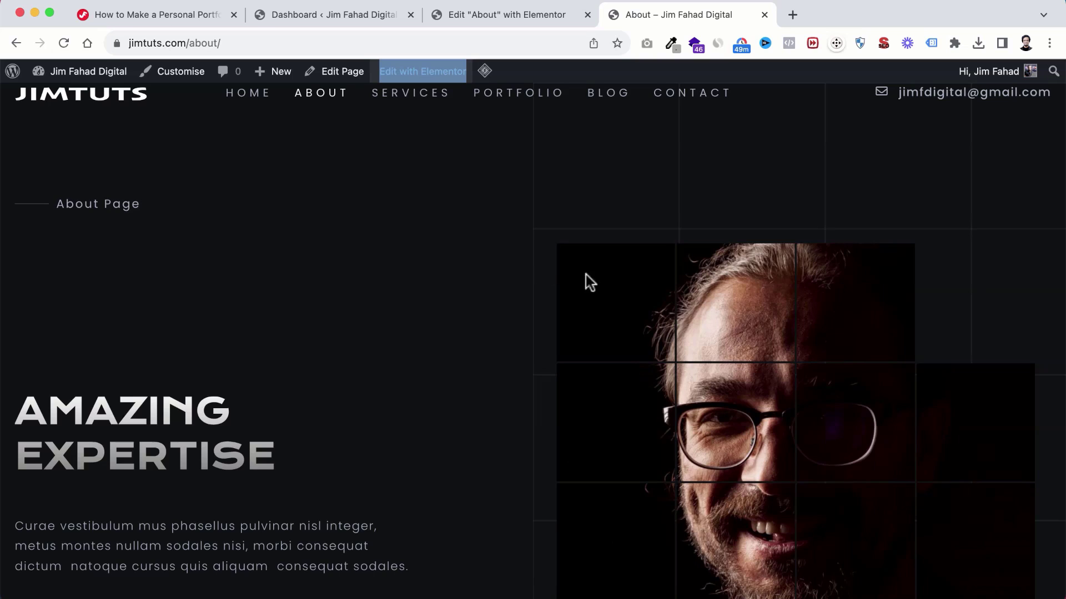
{"action": "scroll", "coordinate": [613, 324], "scroll_direction": "down", "scroll_amount": 3}
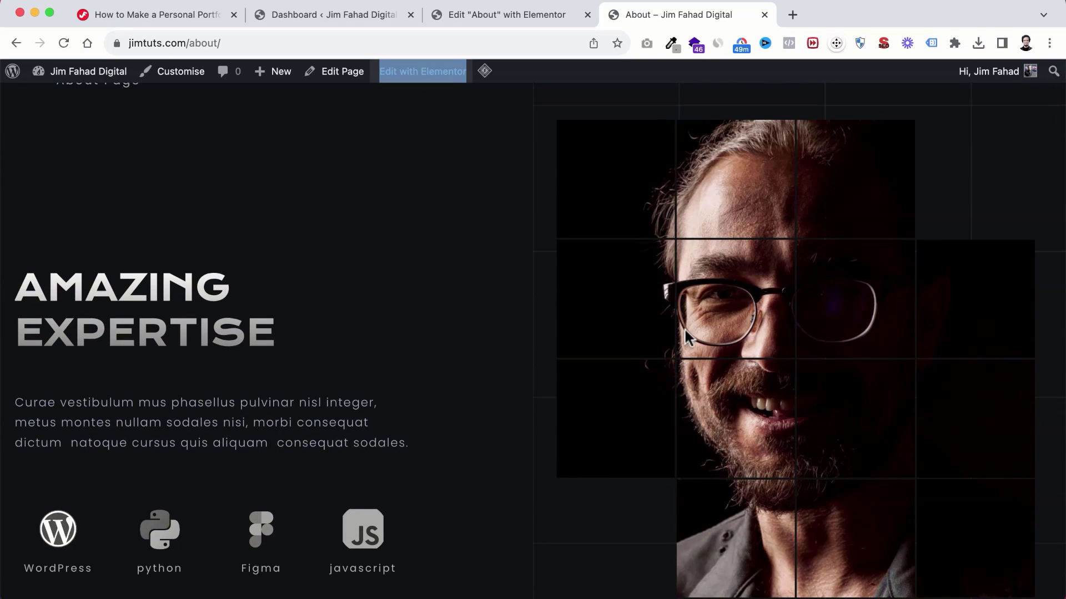
{"action": "scroll", "coordinate": [657, 282], "scroll_direction": "up", "scroll_amount": 3}
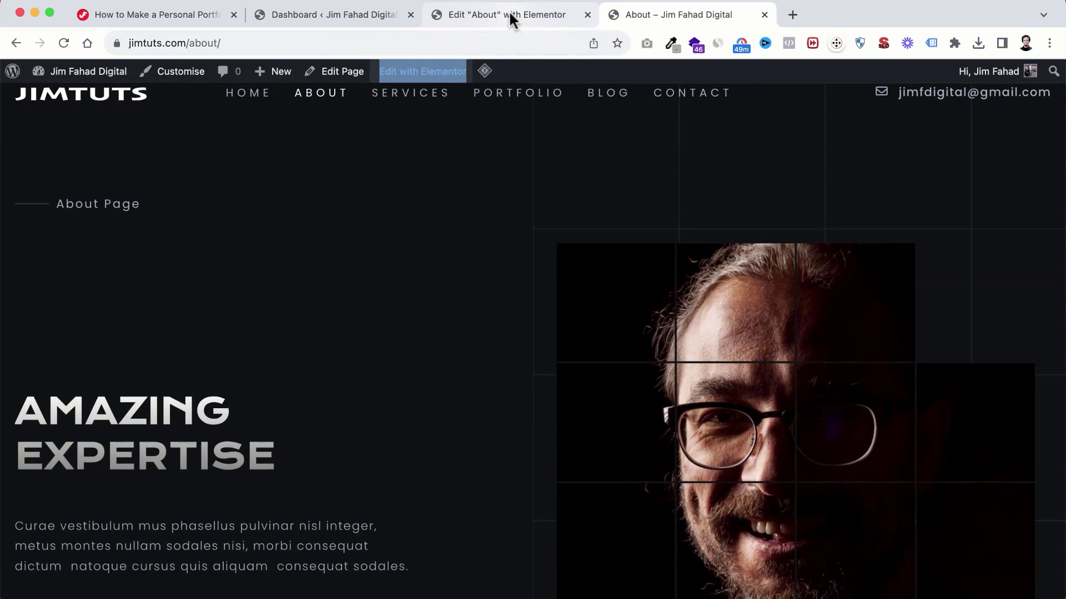
{"action": "left_click", "coordinate": [508, 11]}
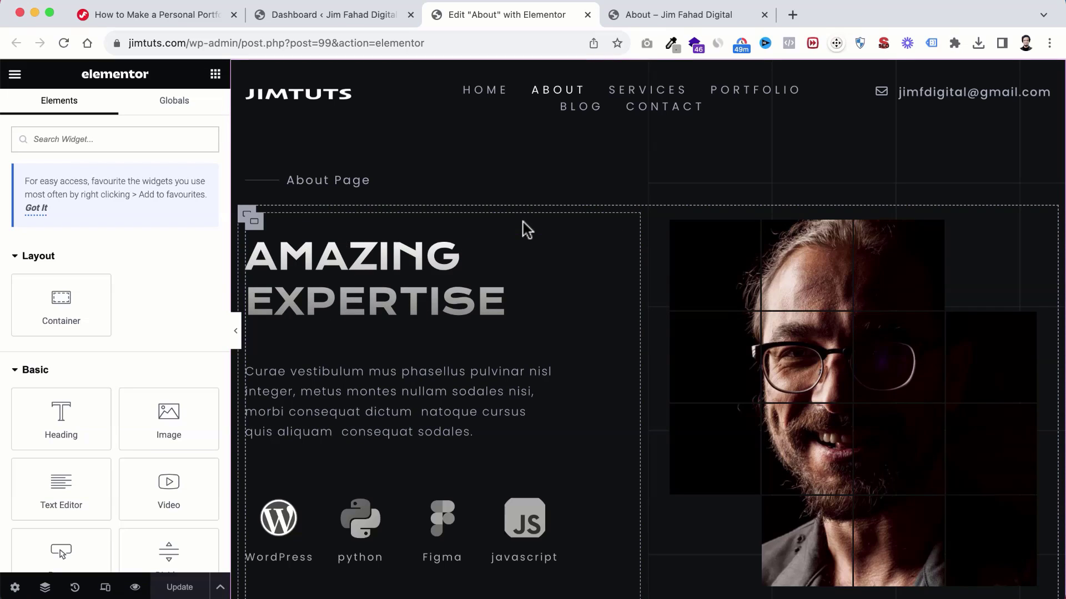
Step: Upload the dark profile photo and set it as the portrait beside Amazing Expertise
{"action": "scroll", "coordinate": [617, 331], "scroll_direction": "down", "scroll_amount": 2}
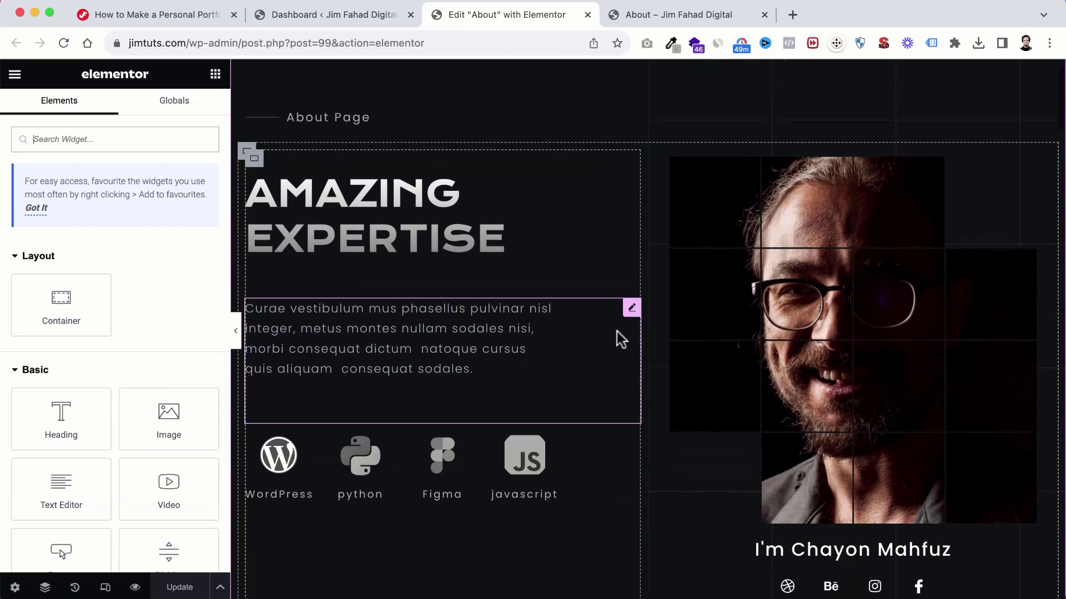
{"action": "left_click", "coordinate": [834, 298]}
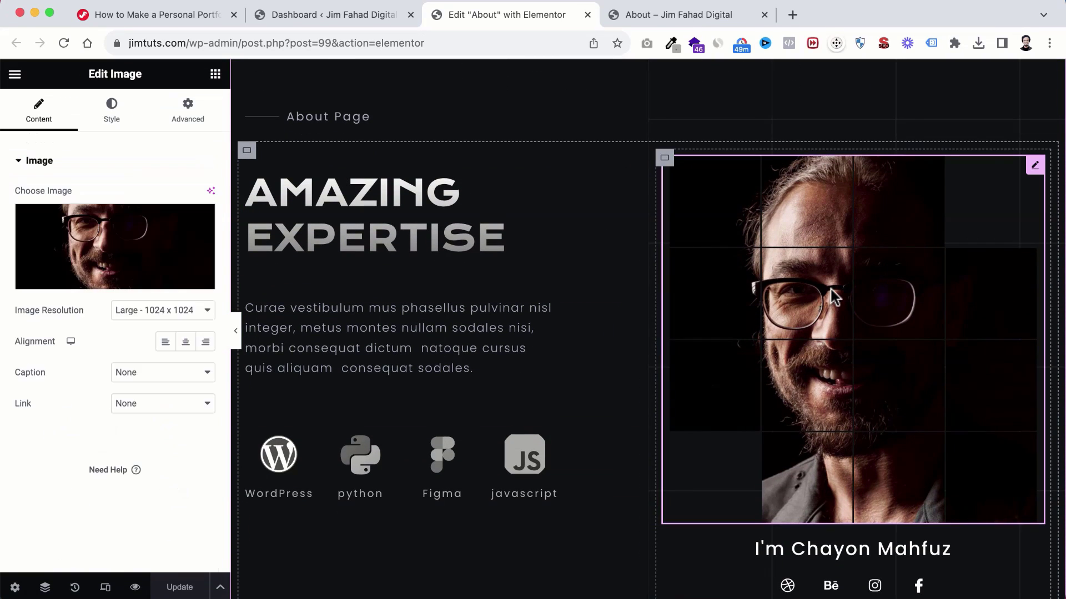
{"action": "left_click", "coordinate": [102, 238]}
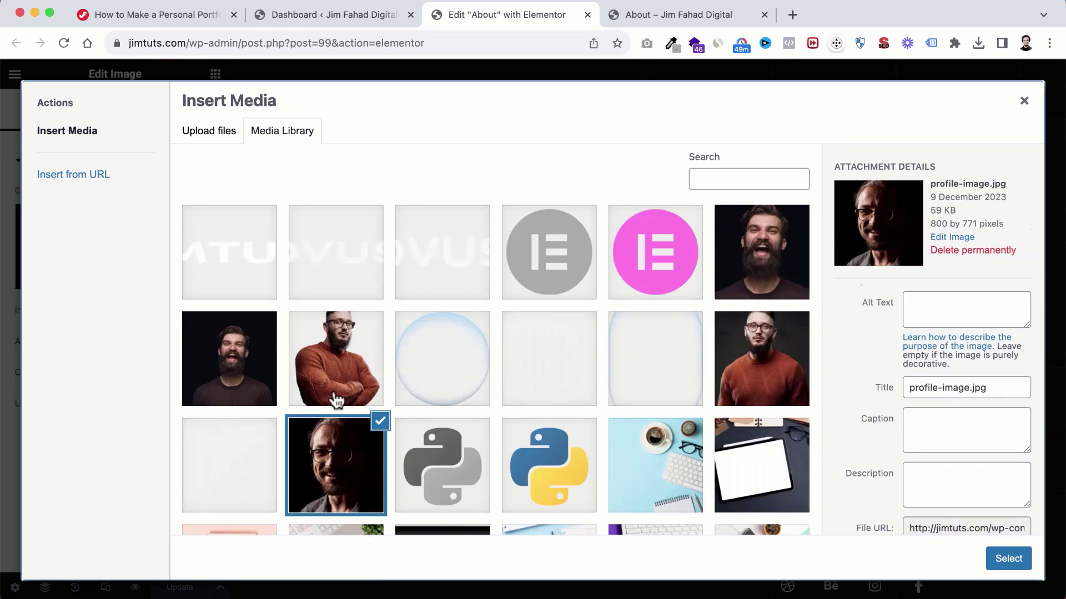
{"action": "left_click", "coordinate": [371, 588]}
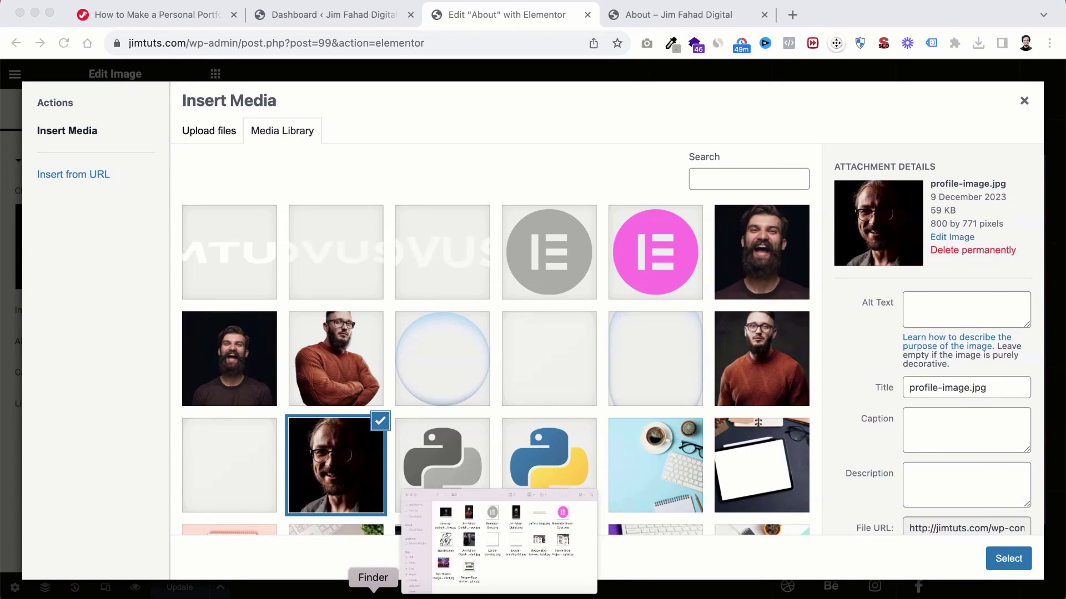
{"action": "left_click_drag", "start_coordinate": [845, 195], "coordinate": [634, 194]}
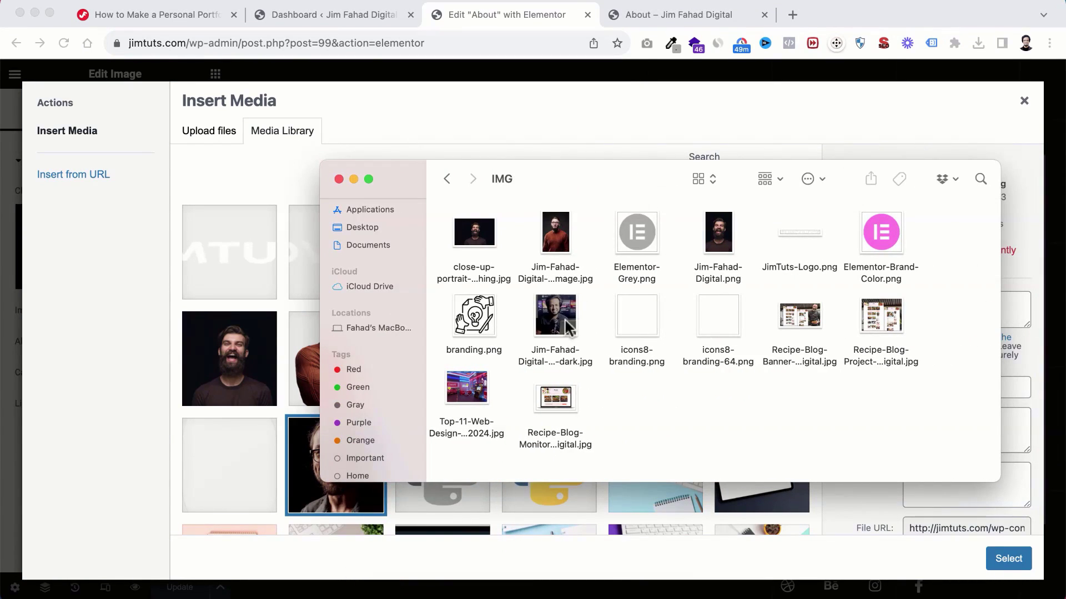
{"action": "left_click_drag", "start_coordinate": [551, 320], "coordinate": [222, 299]}
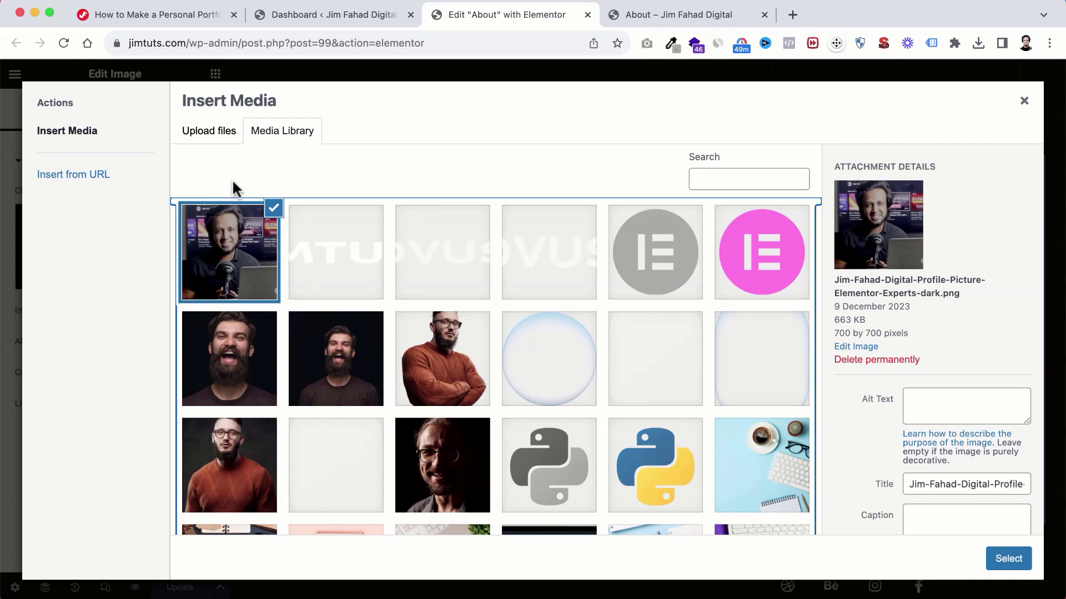
{"action": "left_click", "coordinate": [1007, 560]}
Step: Scroll the About page to inspect the new portrait and the name heading beneath it
{"action": "scroll", "coordinate": [917, 368], "scroll_direction": "down", "scroll_amount": 1}
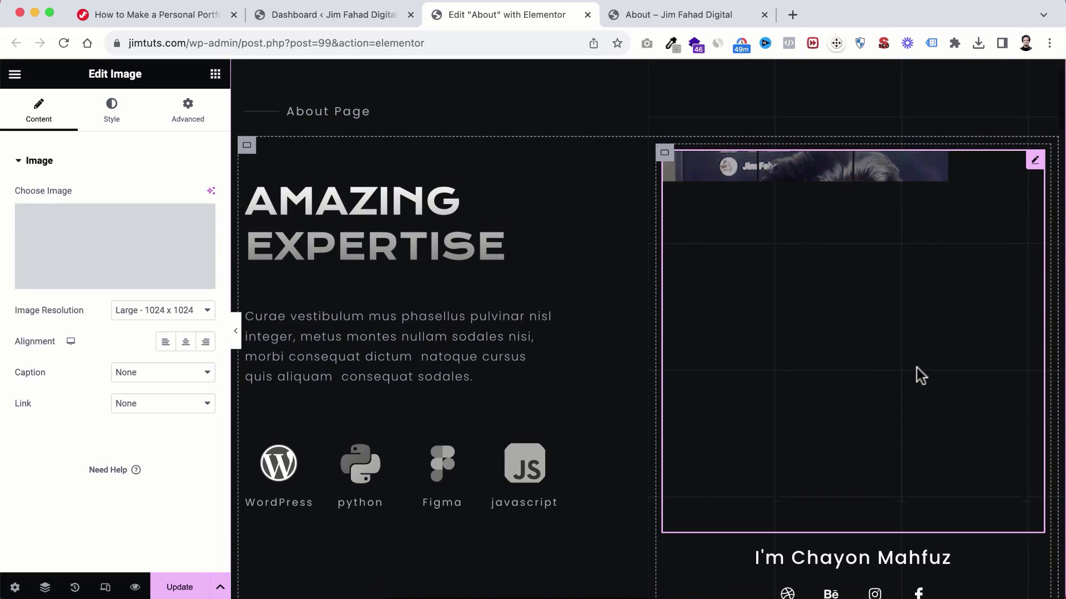
{"action": "scroll", "coordinate": [917, 368], "scroll_direction": "up", "scroll_amount": 1}
{"action": "scroll", "coordinate": [917, 368], "scroll_direction": "down", "scroll_amount": 1}
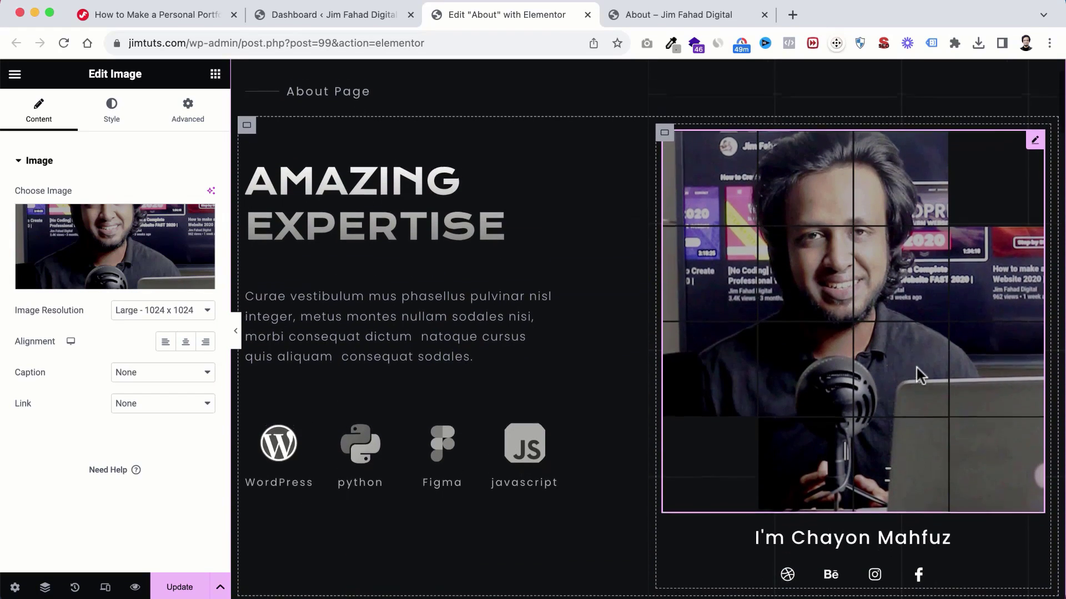
{"action": "scroll", "coordinate": [917, 368], "scroll_direction": "up", "scroll_amount": 1}
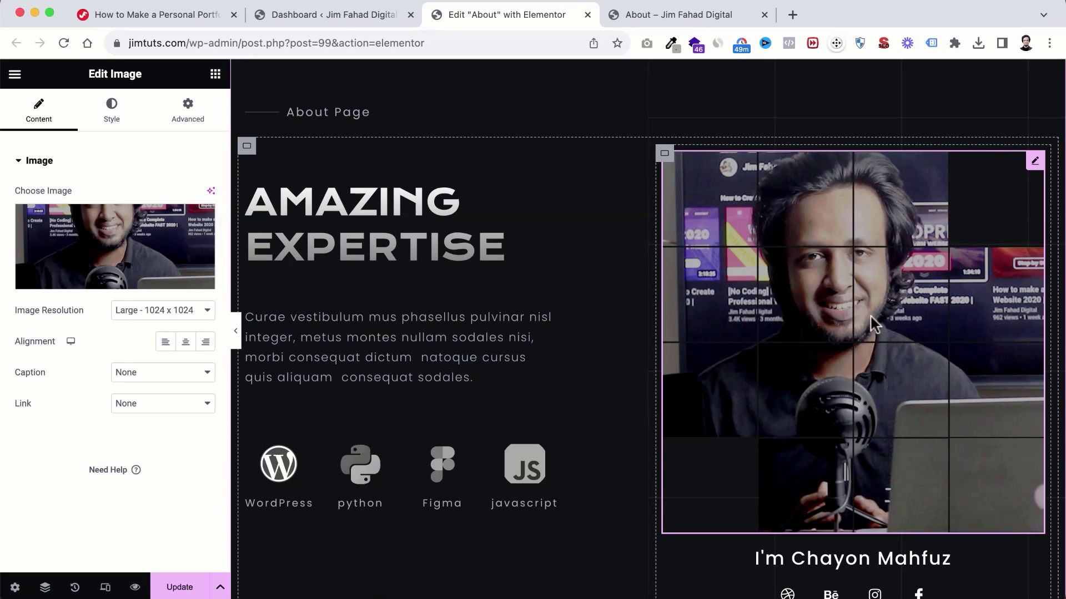
{"action": "scroll", "coordinate": [829, 357], "scroll_direction": "down", "scroll_amount": 1}
{"action": "scroll", "coordinate": [830, 357], "scroll_direction": "up", "scroll_amount": 1}
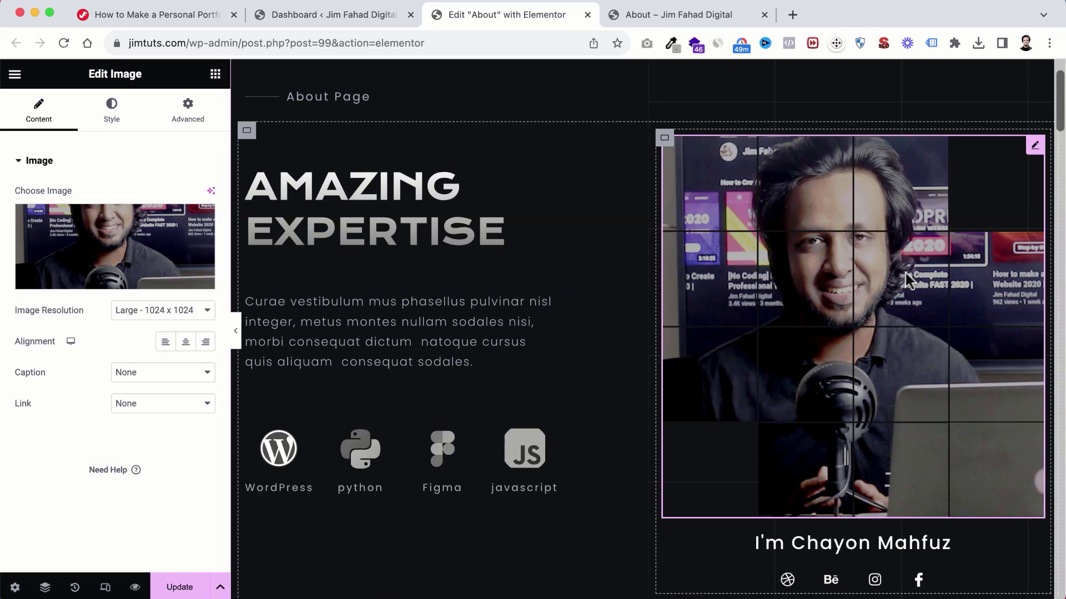
{"action": "scroll", "coordinate": [905, 219], "scroll_direction": "down", "scroll_amount": 1}
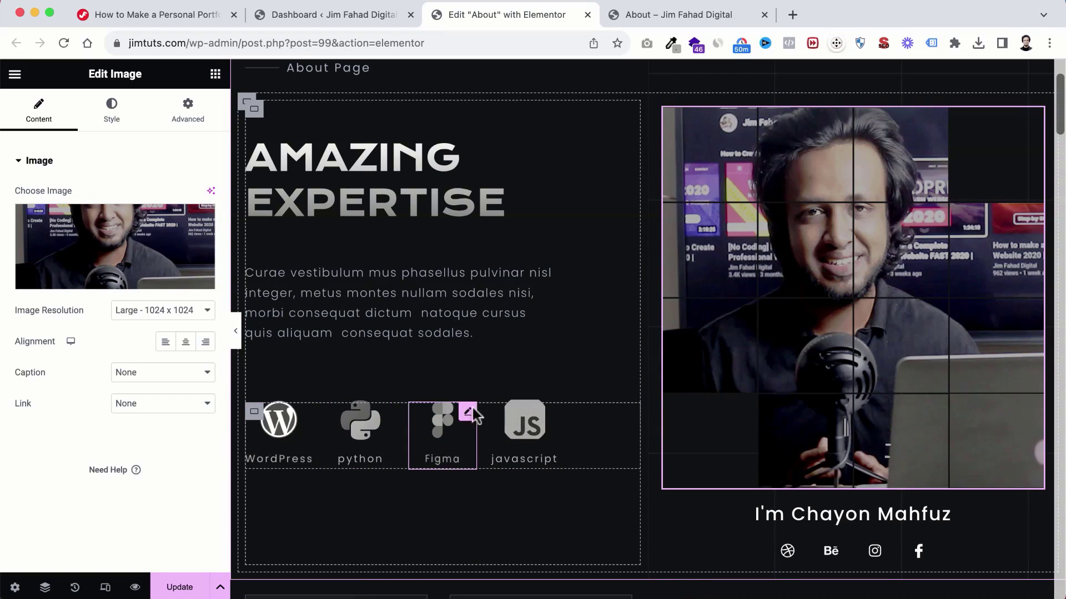
{"action": "scroll", "coordinate": [638, 360], "scroll_direction": "down", "scroll_amount": 4}
Step: Replace the old name in the heading under the profile photo with the site owner's name
{"action": "left_click", "coordinate": [829, 407]}
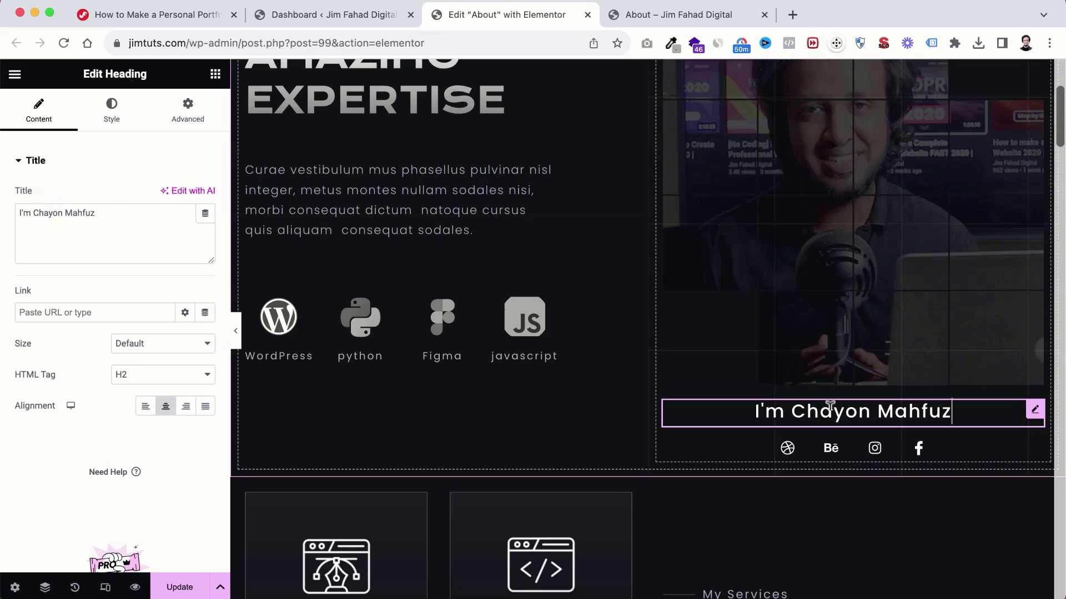
{"action": "left_click_drag", "start_coordinate": [33, 213], "coordinate": [105, 208]}
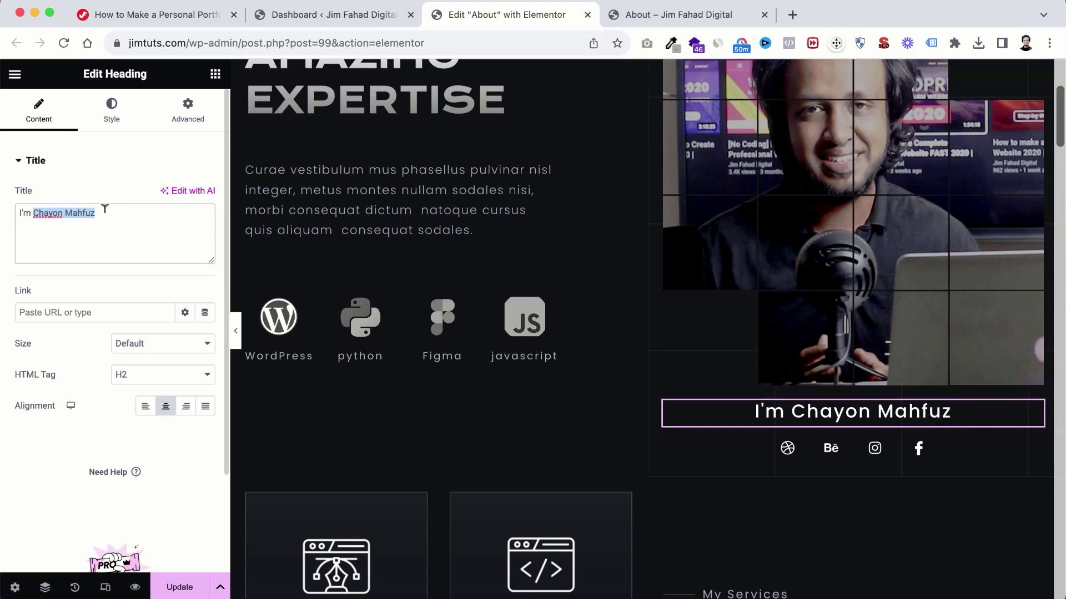
{"action": "type", "text": "Jim Fahad"}
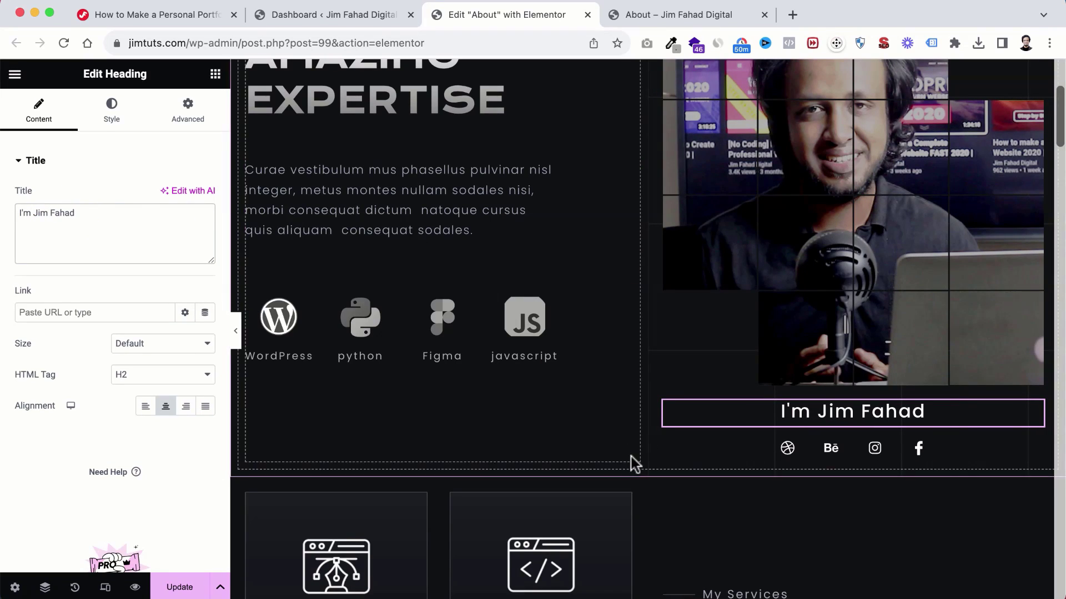
Step: Scroll down the About page and select the Ui UX Design service box
{"action": "scroll", "coordinate": [660, 444], "scroll_direction": "down", "scroll_amount": 3}
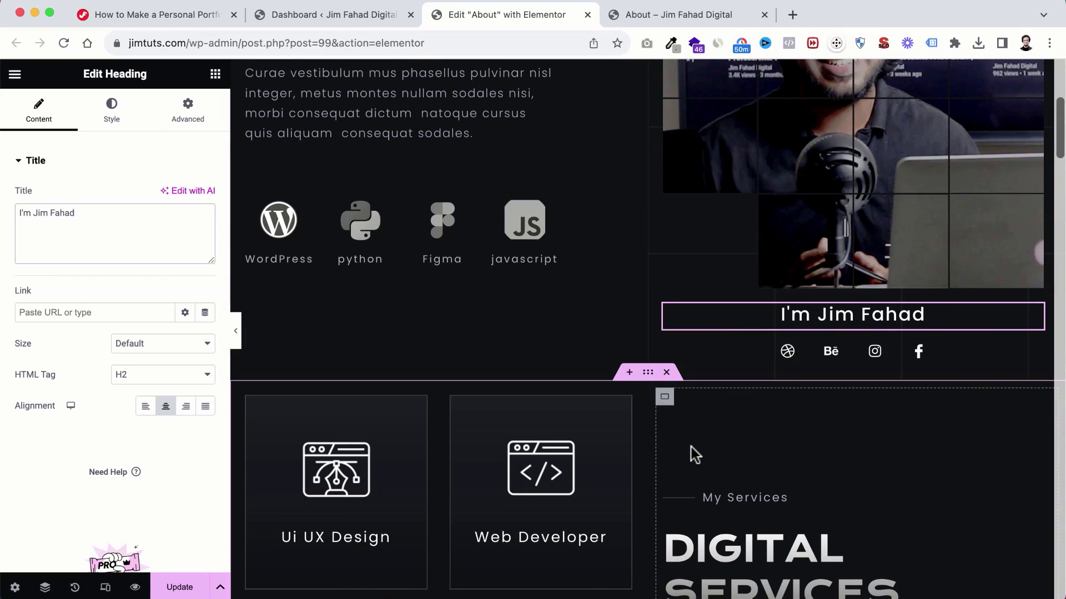
{"action": "scroll", "coordinate": [691, 454], "scroll_direction": "down", "scroll_amount": 3}
{"action": "scroll", "coordinate": [693, 454], "scroll_direction": "down", "scroll_amount": 6}
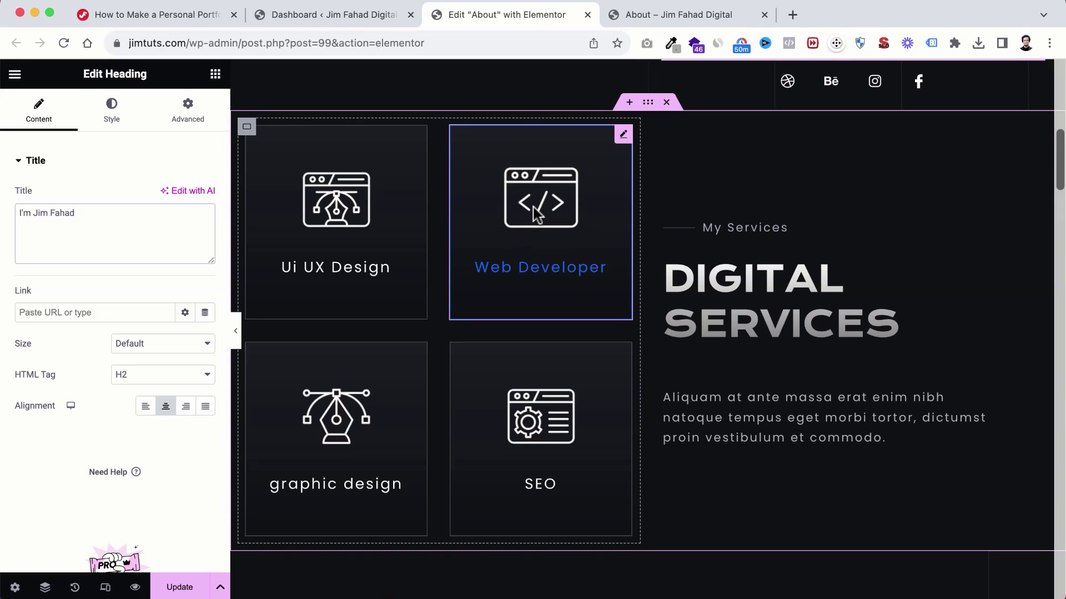
{"action": "left_click", "coordinate": [340, 219]}
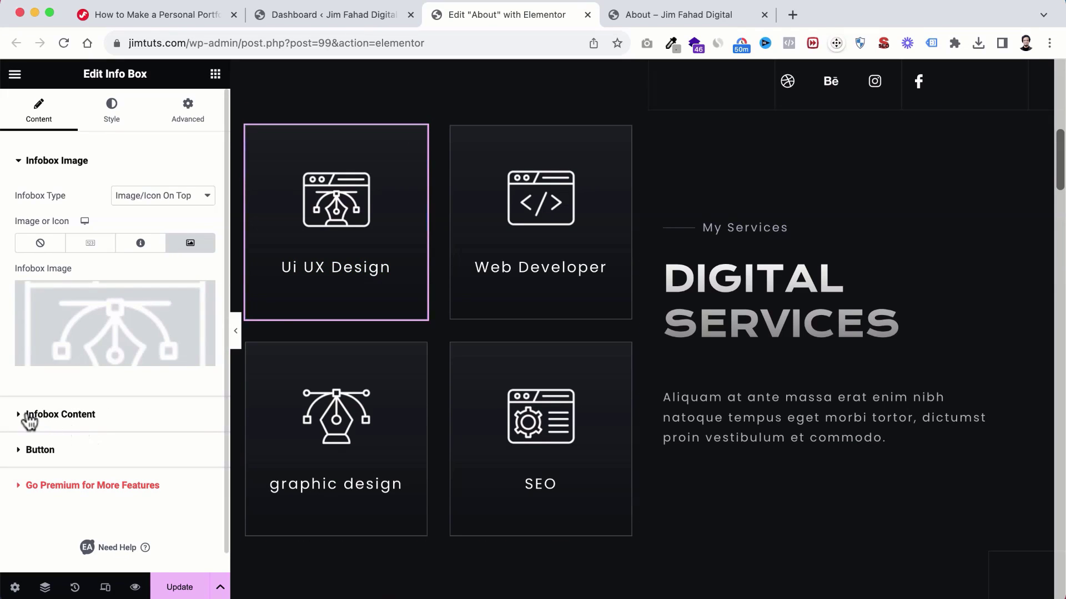
Step: Change the first service box title from Ui UX Design to UI/UX Design
{"action": "left_click", "coordinate": [24, 416]}
{"action": "scroll", "coordinate": [103, 402], "scroll_direction": "down", "scroll_amount": 1}
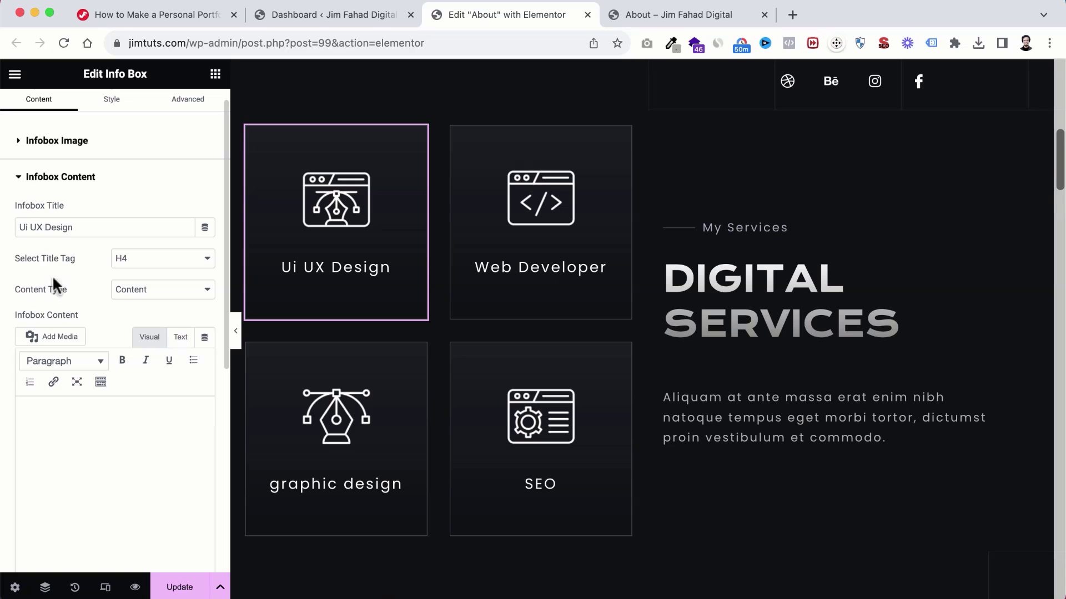
{"action": "key", "text": "BackSpace"}
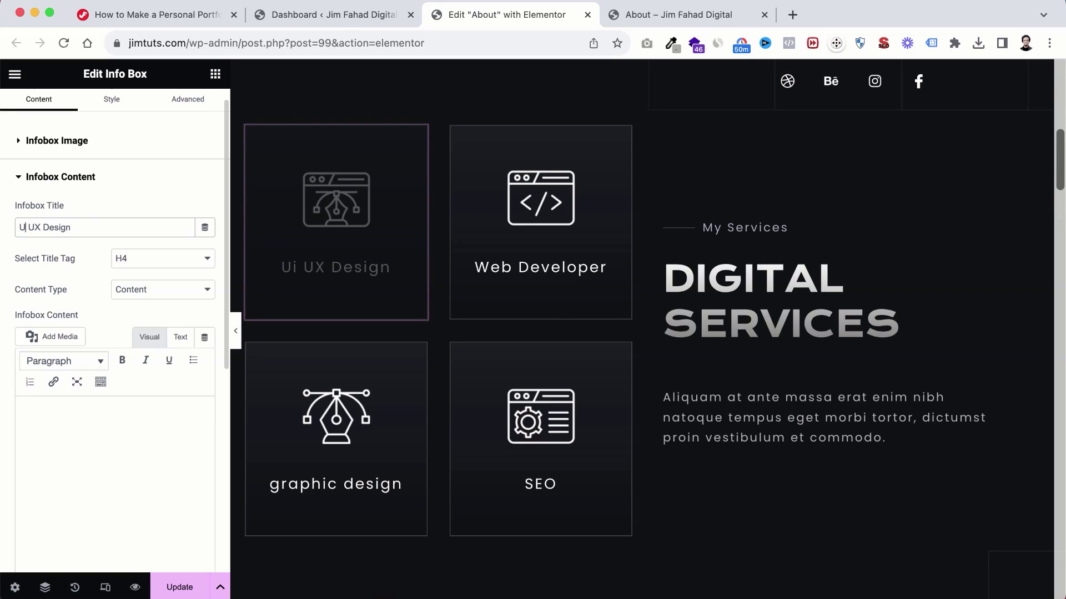
{"action": "type", "text": "I"}
{"action": "key", "text": "Right"}
{"action": "key", "text": "BackSpace"}
{"action": "type", "text": "/"}
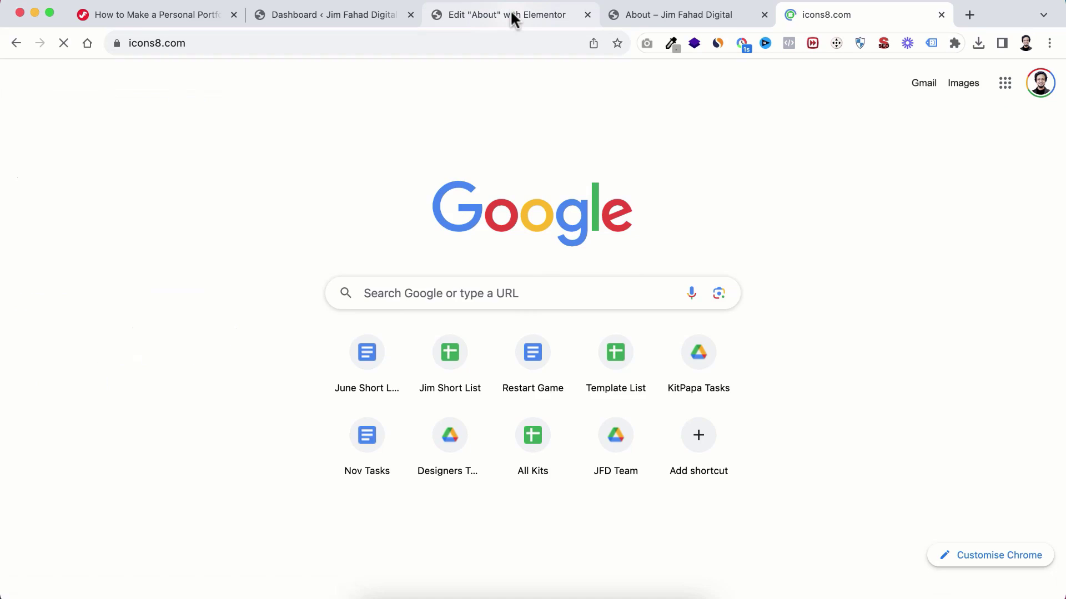
Step: Retitle the graphic design box to Branding and expand its Infobox Image settings
{"action": "left_click", "coordinate": [511, 19]}
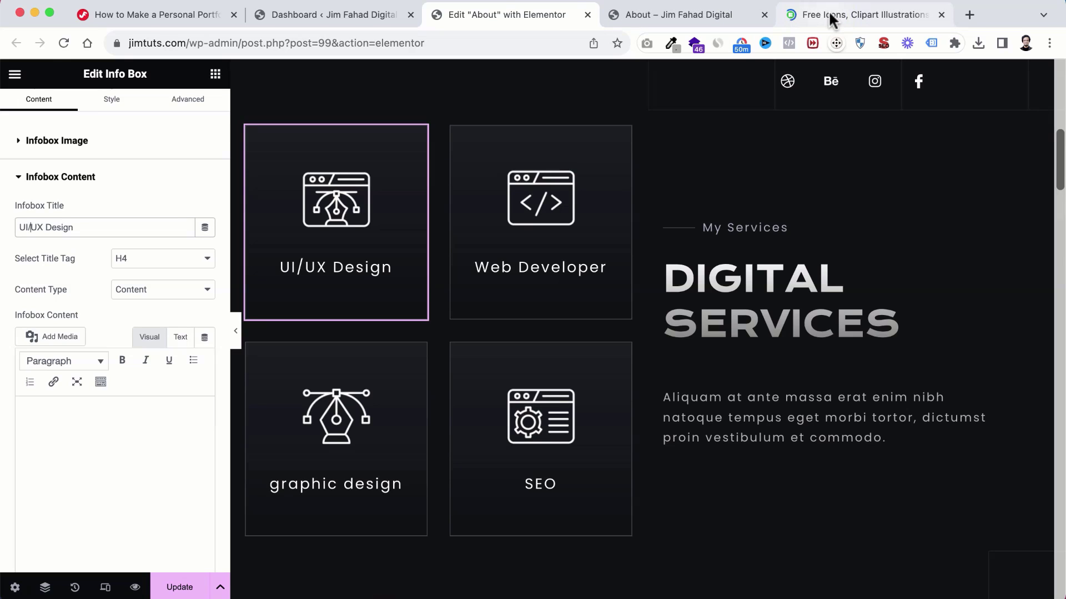
{"action": "left_click", "coordinate": [832, 19]}
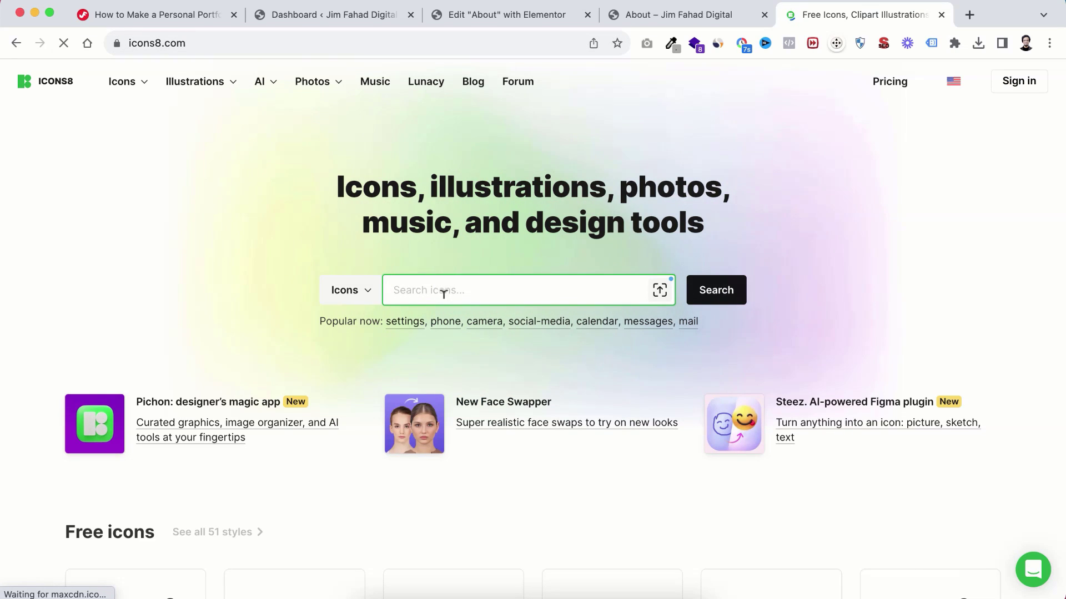
{"action": "left_click", "coordinate": [518, 16]}
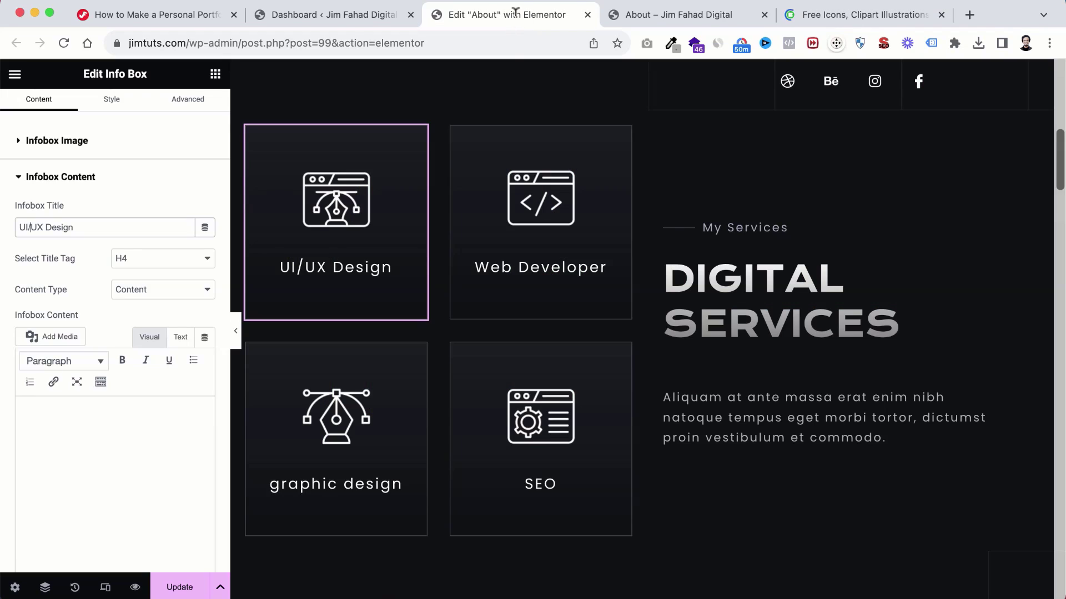
{"action": "scroll", "coordinate": [428, 335], "scroll_direction": "down", "scroll_amount": 2}
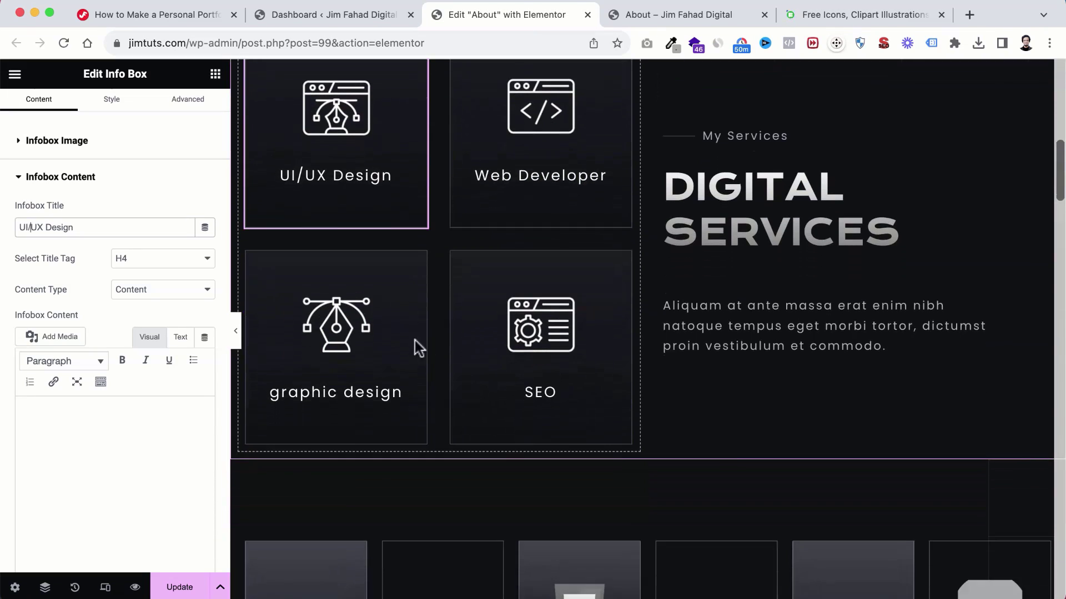
{"action": "left_click", "coordinate": [338, 314]}
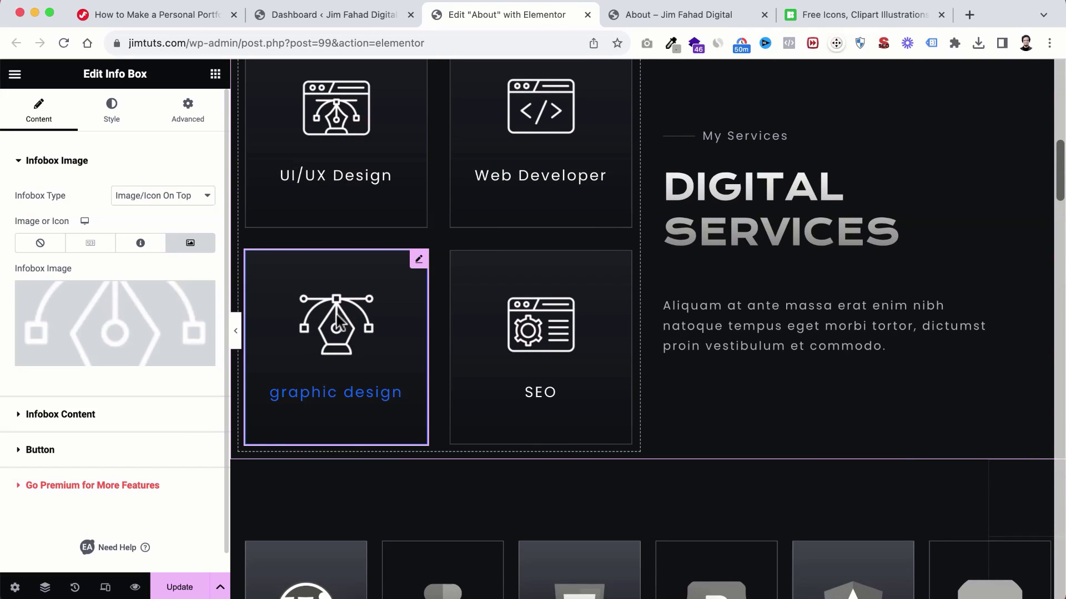
{"action": "left_click", "coordinate": [65, 423]}
{"action": "left_click_drag", "start_coordinate": [82, 247], "coordinate": [4, 248]}
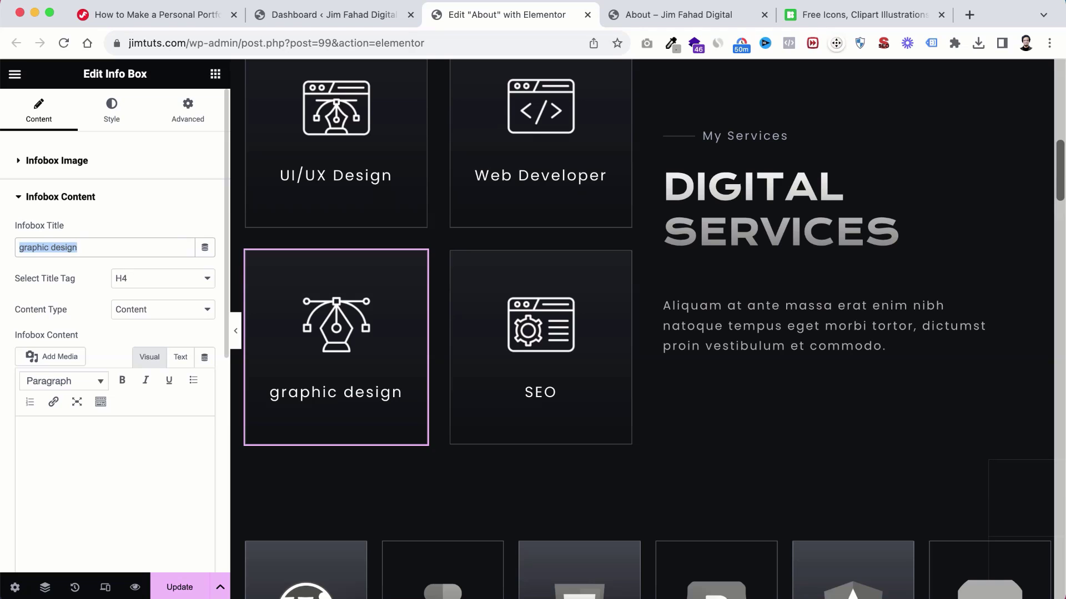
{"action": "type", "text": "Branding"}
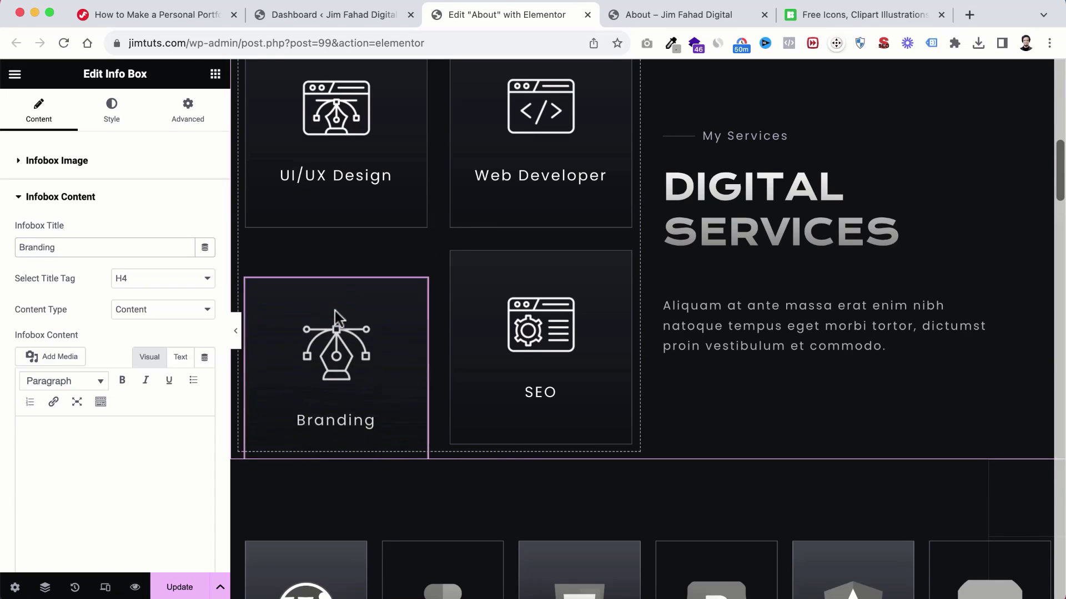
{"action": "left_click", "coordinate": [48, 167]}
{"action": "mouse_move", "coordinate": [105, 348]}
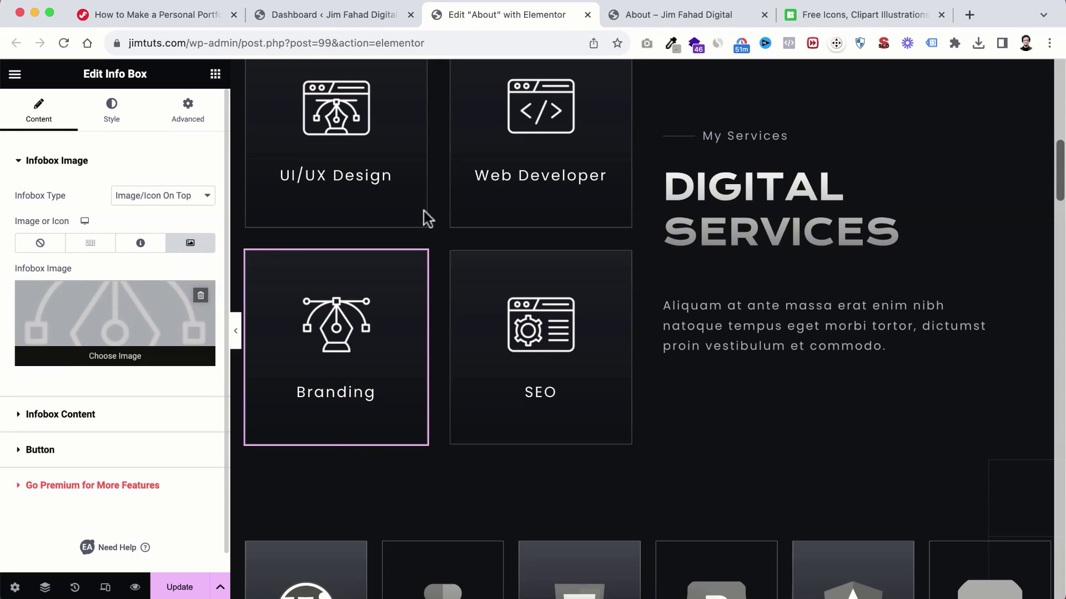
Step: Search Icons8 for 'branding white' icons
{"action": "left_click", "coordinate": [847, 17]}
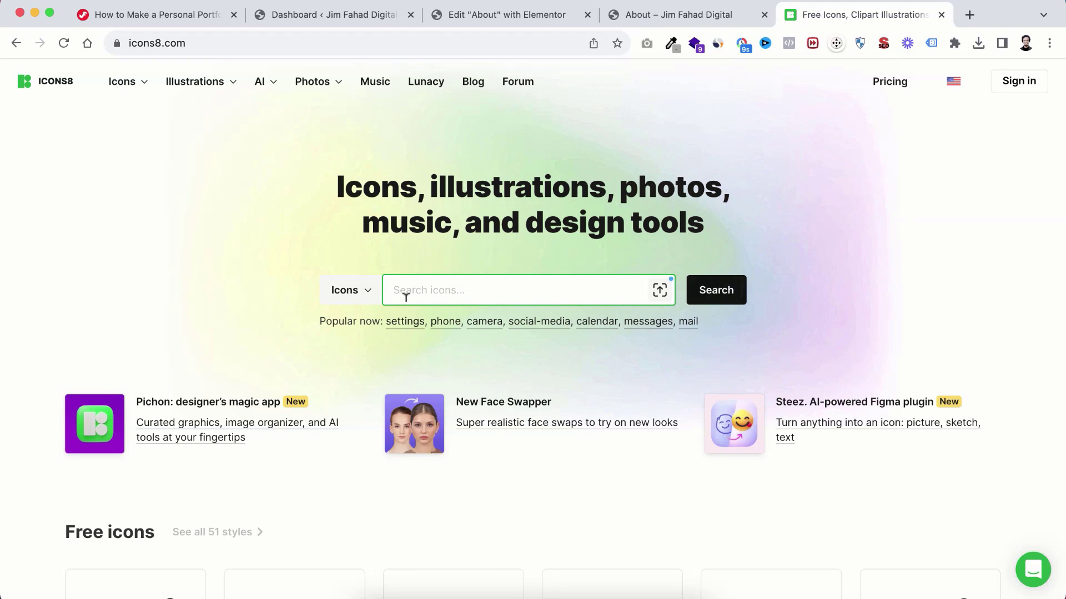
{"action": "type", "text": "brand"}
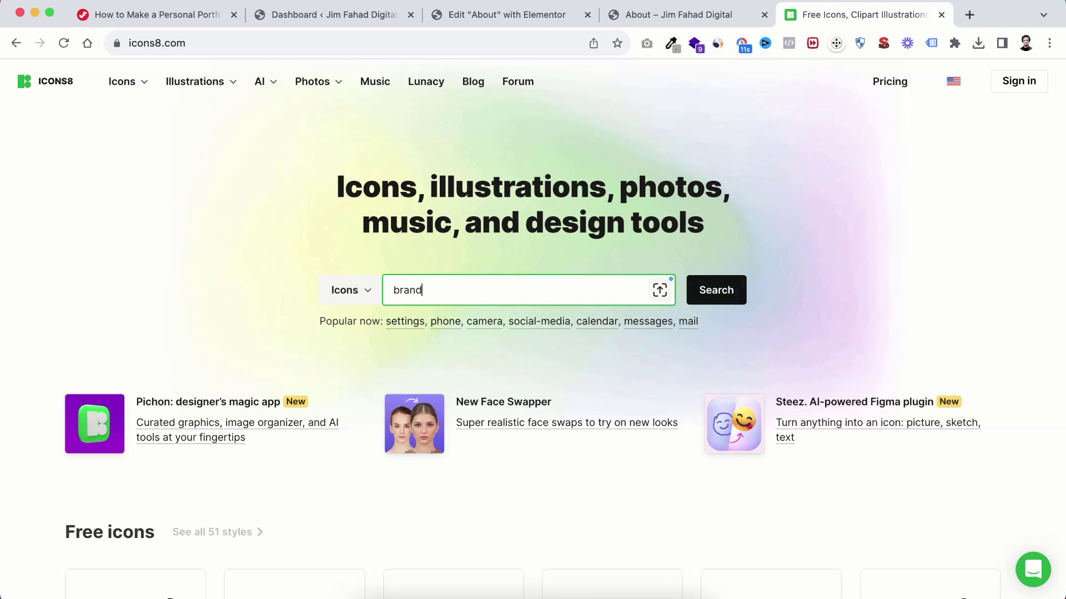
{"action": "type", "text": "ing"}
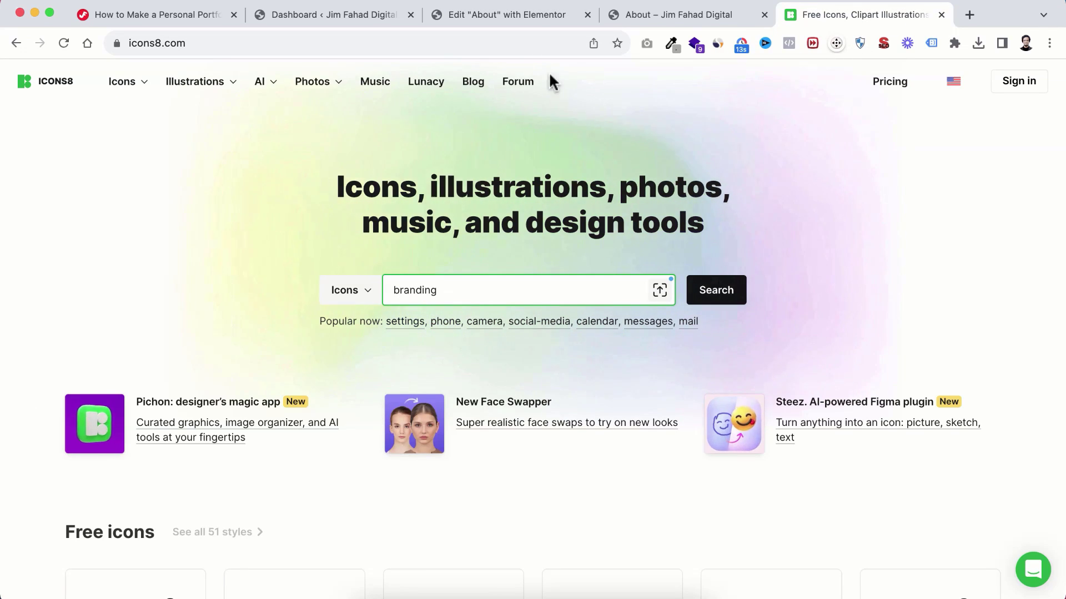
{"action": "left_click", "coordinate": [512, 16]}
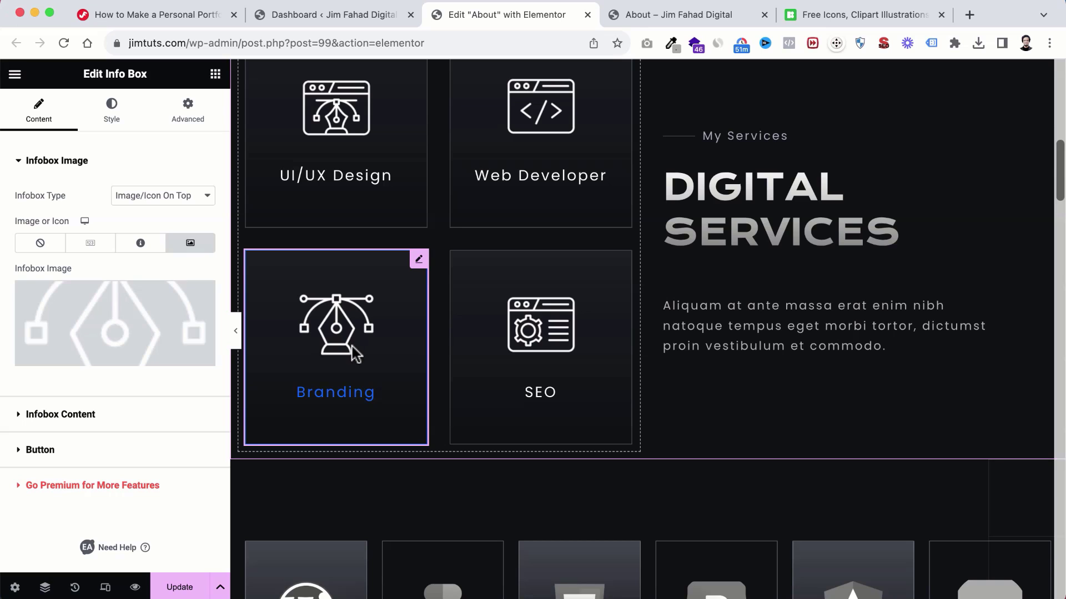
{"action": "left_click", "coordinate": [866, 15]}
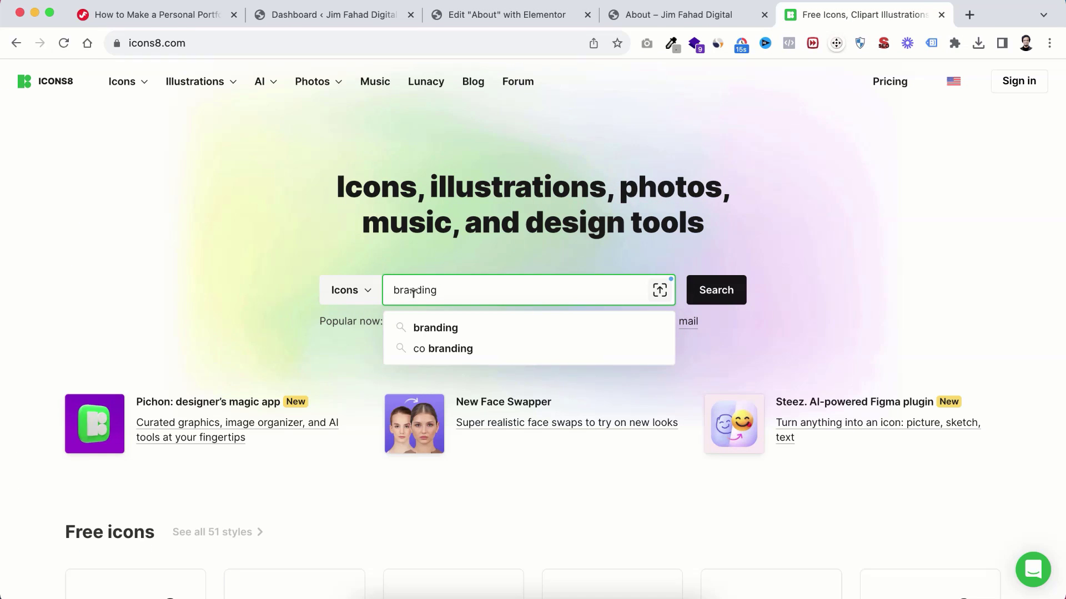
{"action": "type", "text": "white"}
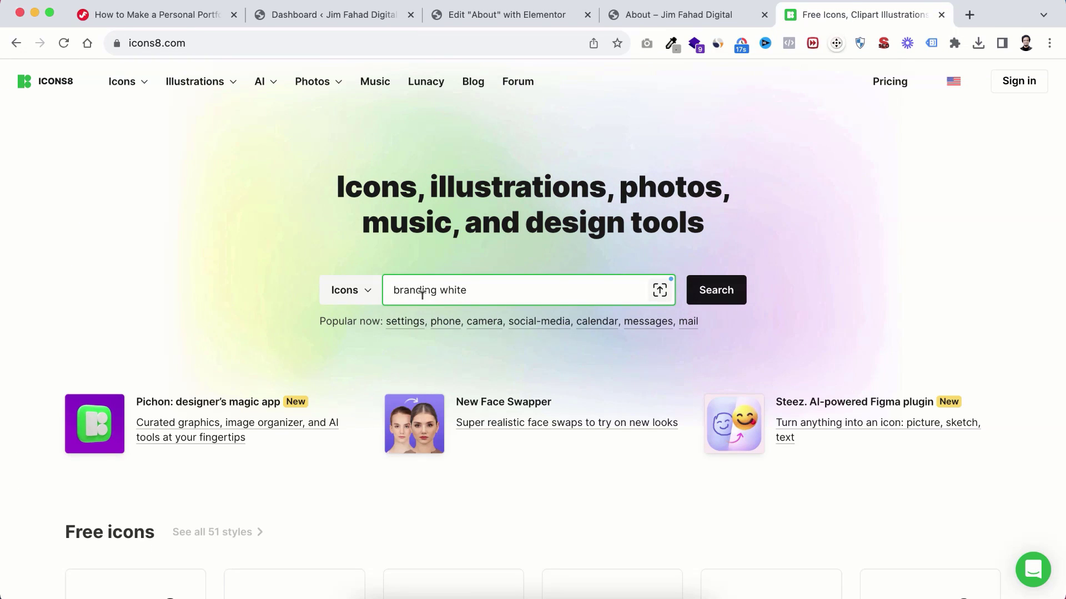
{"action": "left_click", "coordinate": [746, 286]}
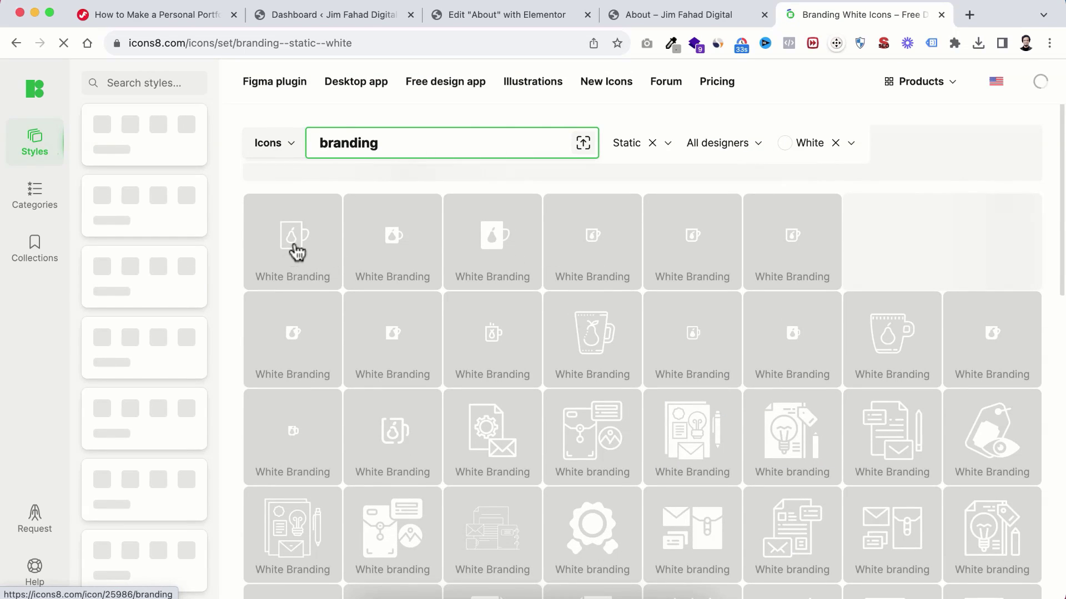
Step: Pick the white lightbulb branding icon and bring up its download options
{"action": "scroll", "coordinate": [560, 431], "scroll_direction": "down", "scroll_amount": 3}
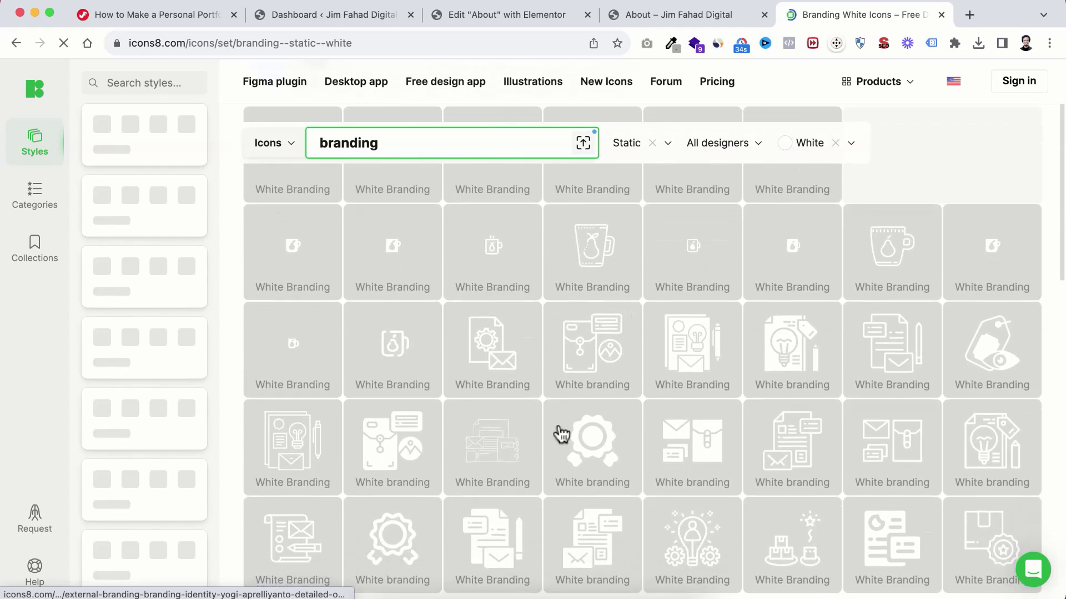
{"action": "scroll", "coordinate": [561, 435], "scroll_direction": "down", "scroll_amount": 2}
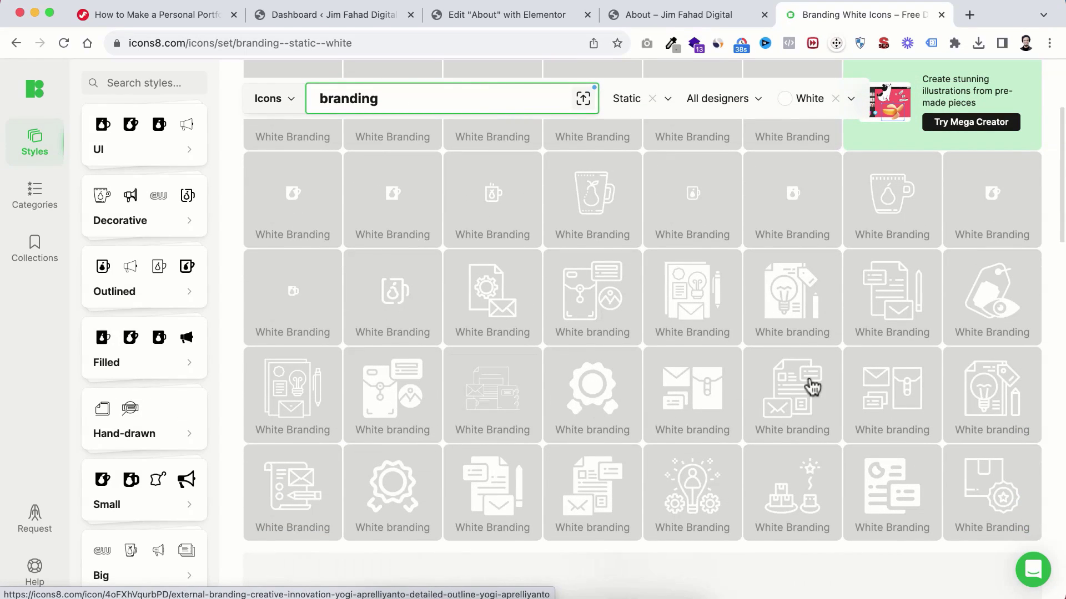
{"action": "scroll", "coordinate": [809, 387], "scroll_direction": "down", "scroll_amount": 2}
{"action": "scroll", "coordinate": [810, 381], "scroll_direction": "up", "scroll_amount": 1}
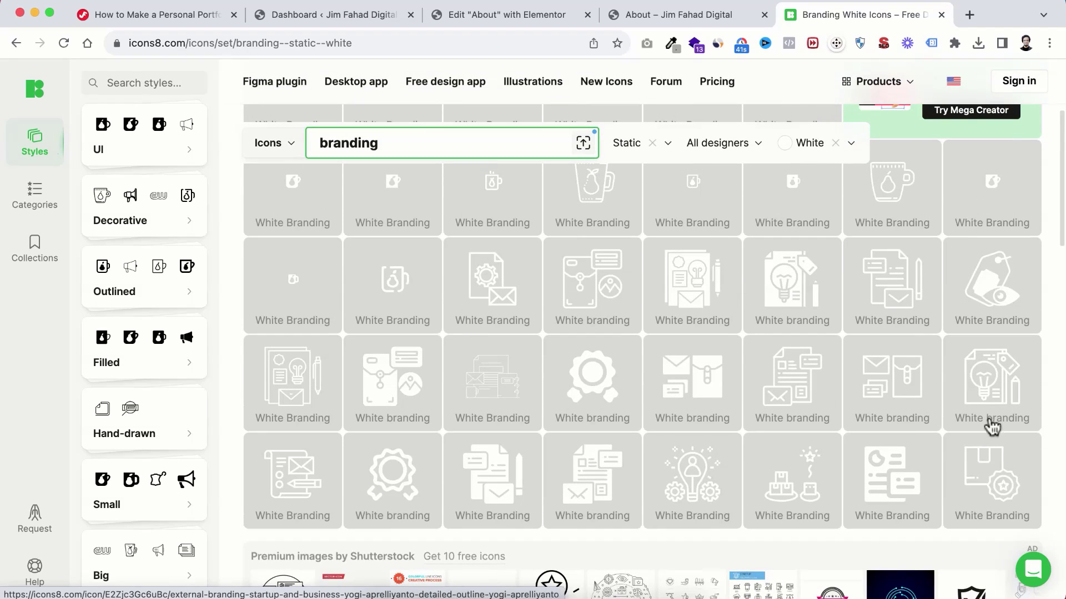
{"action": "left_click", "coordinate": [986, 389]}
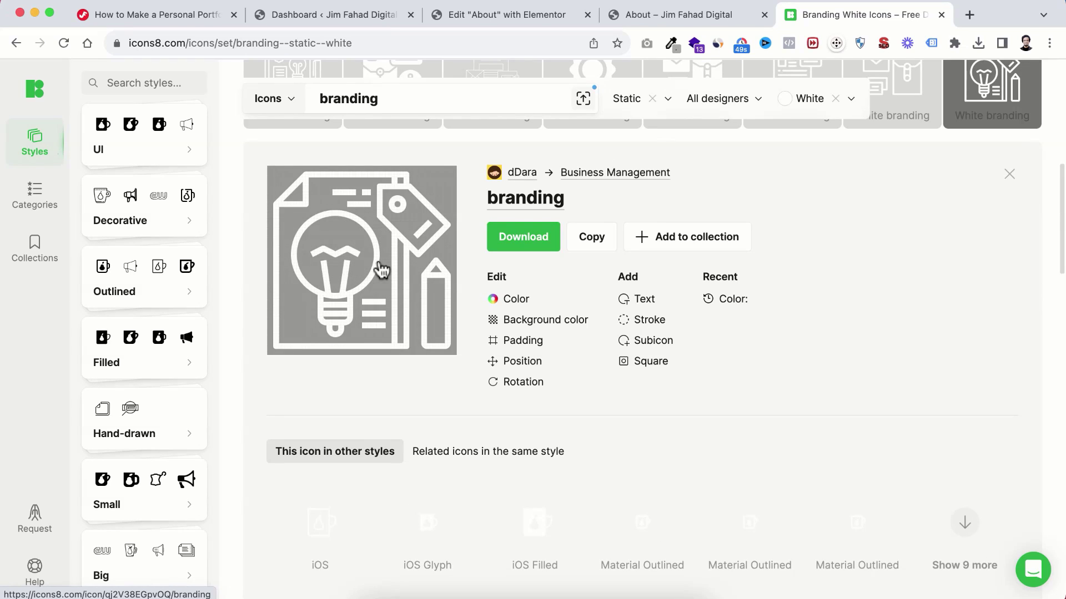
{"action": "left_click", "coordinate": [519, 236]}
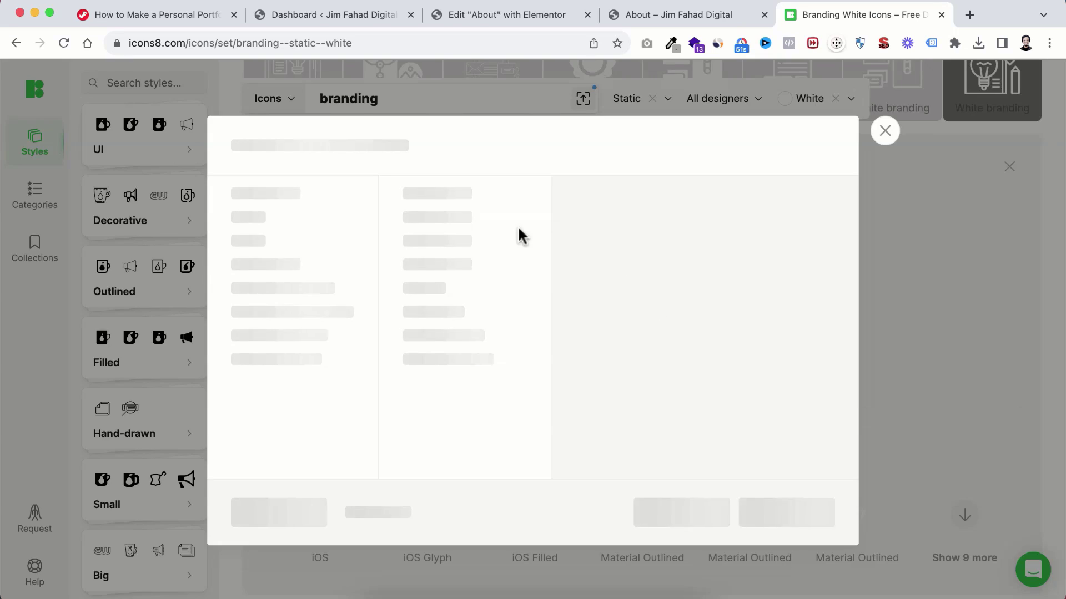
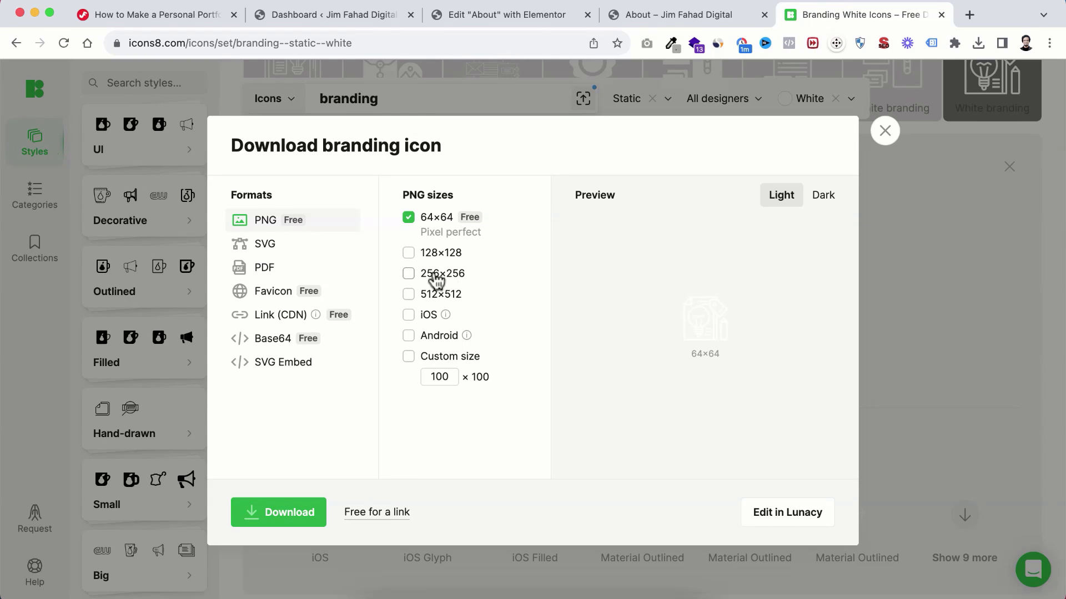
Step: Keep only the free PNG 64×64 size selected and download the white branding icon
{"action": "left_click", "coordinate": [437, 282]}
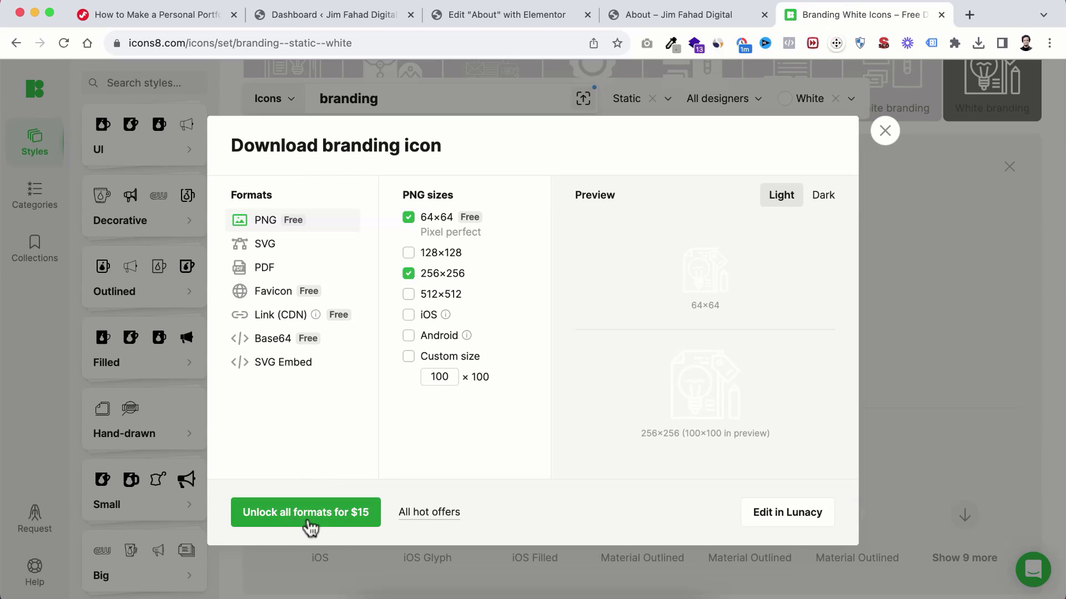
{"action": "left_click", "coordinate": [409, 277]}
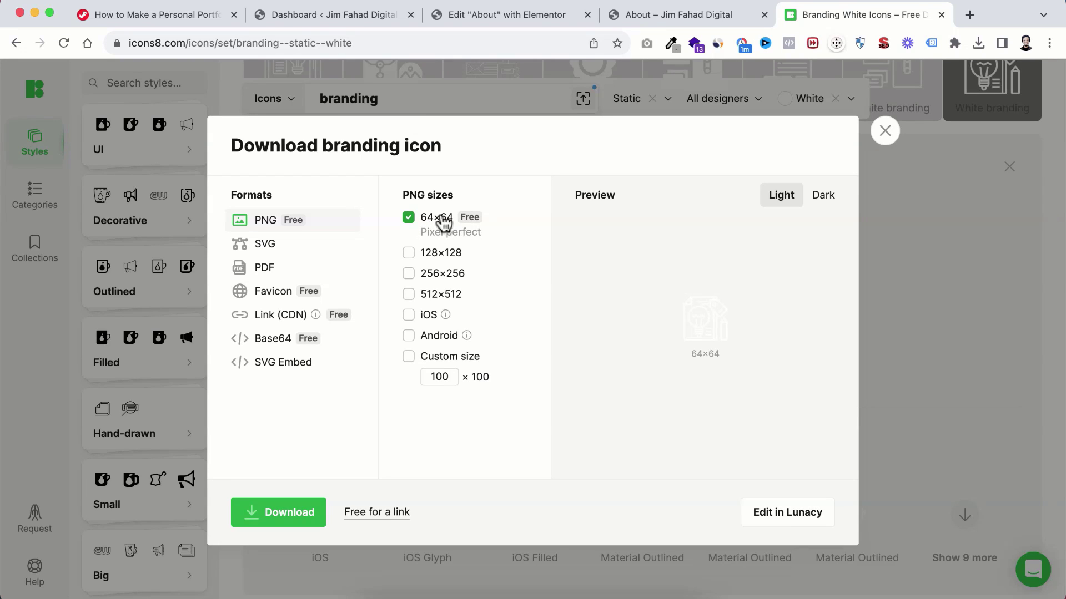
{"action": "left_click", "coordinate": [279, 517]}
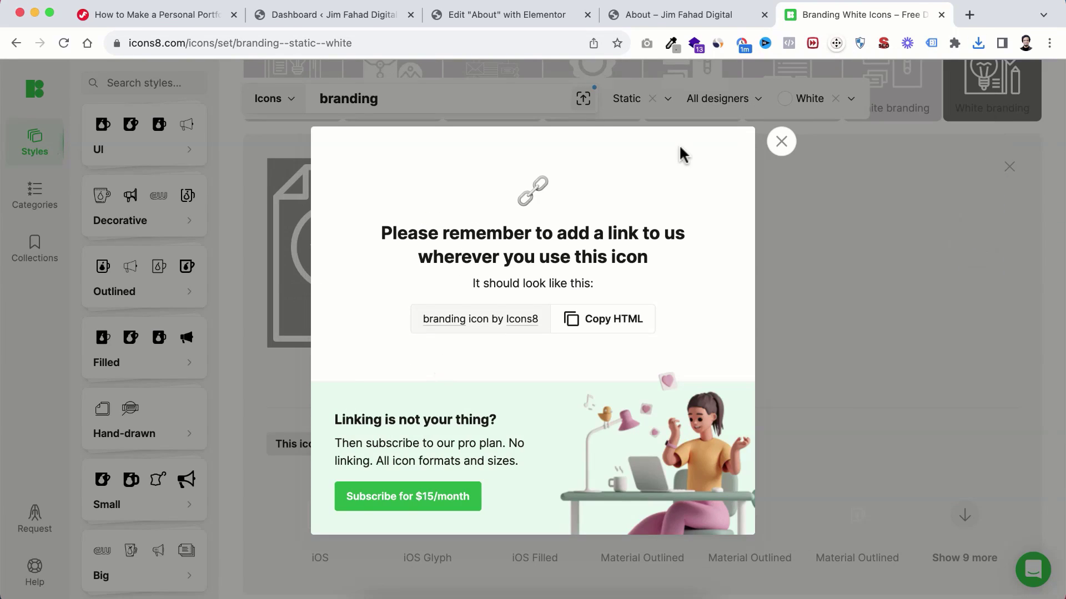
Step: Upload icons8-branding.png to the Media Library and set it as the Branding box image
{"action": "left_click", "coordinate": [514, 15]}
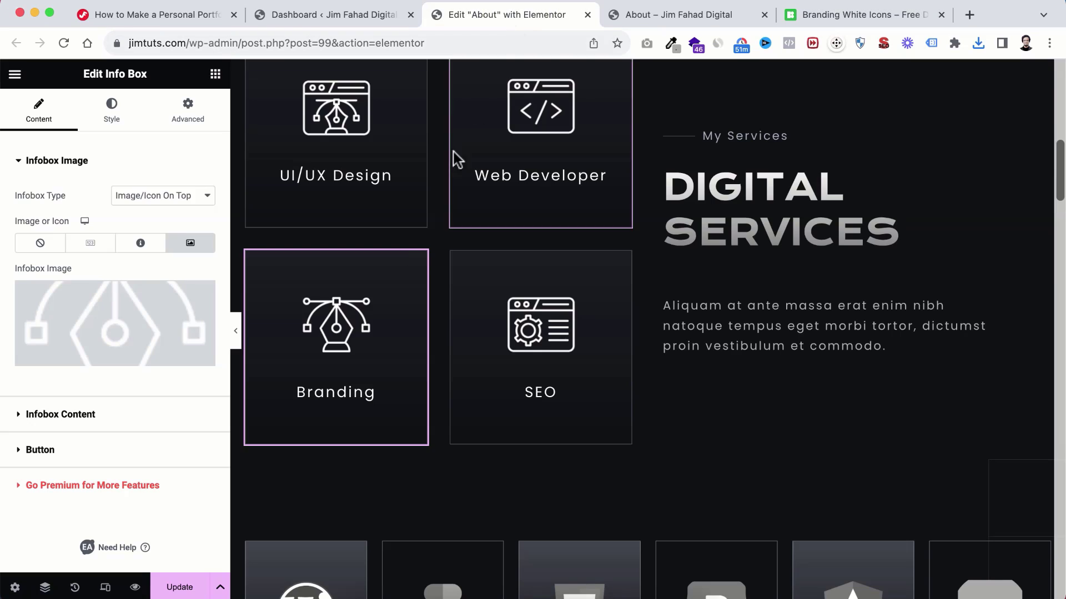
{"action": "left_click", "coordinate": [104, 317]}
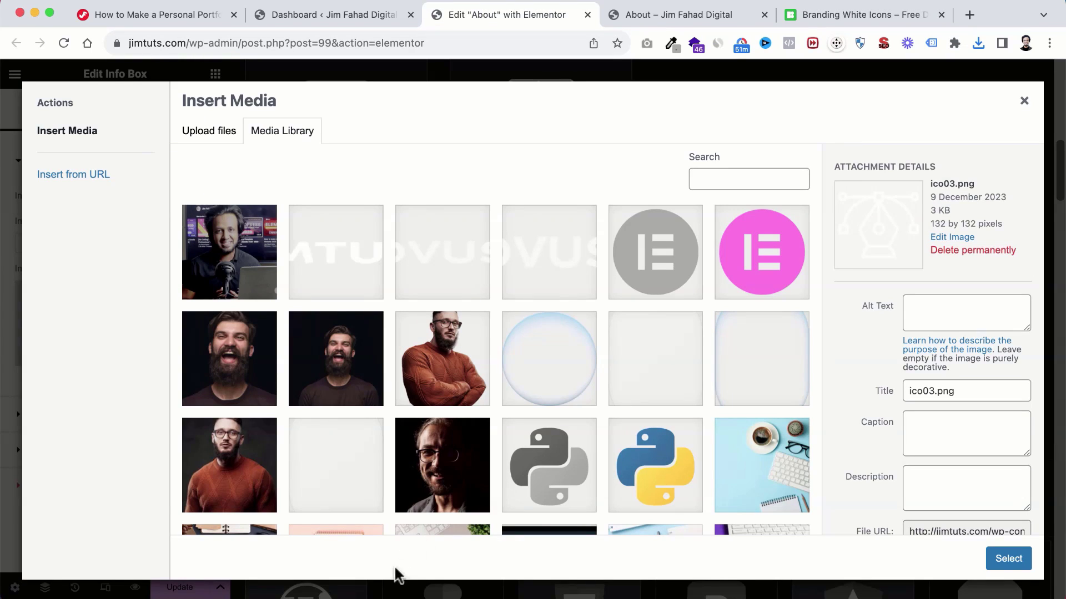
{"action": "left_click", "coordinate": [368, 590]}
{"action": "left_click", "coordinate": [672, 319]}
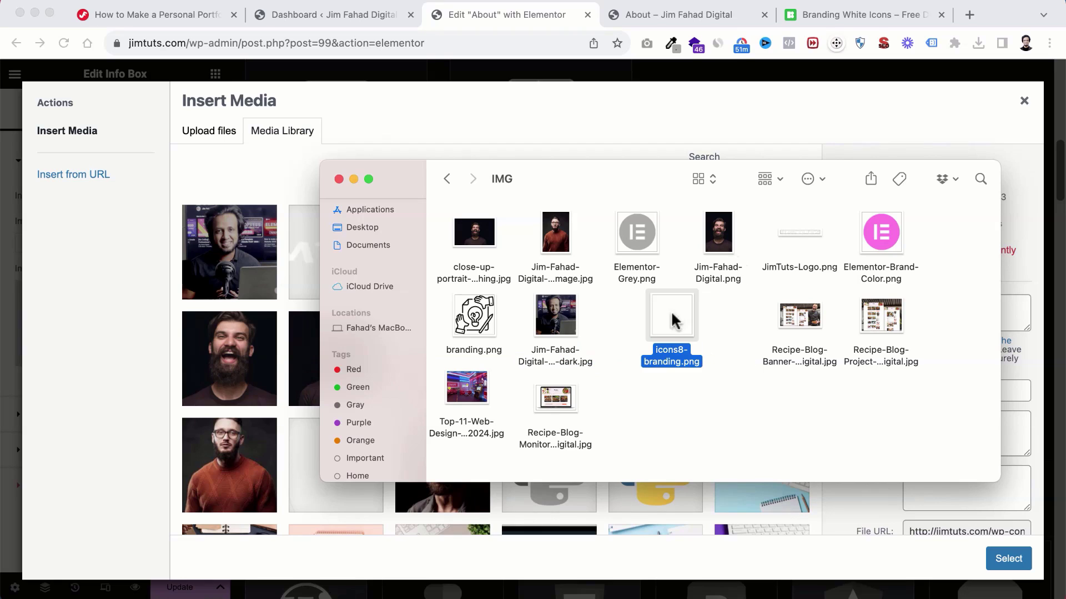
{"action": "left_click", "coordinate": [594, 408]}
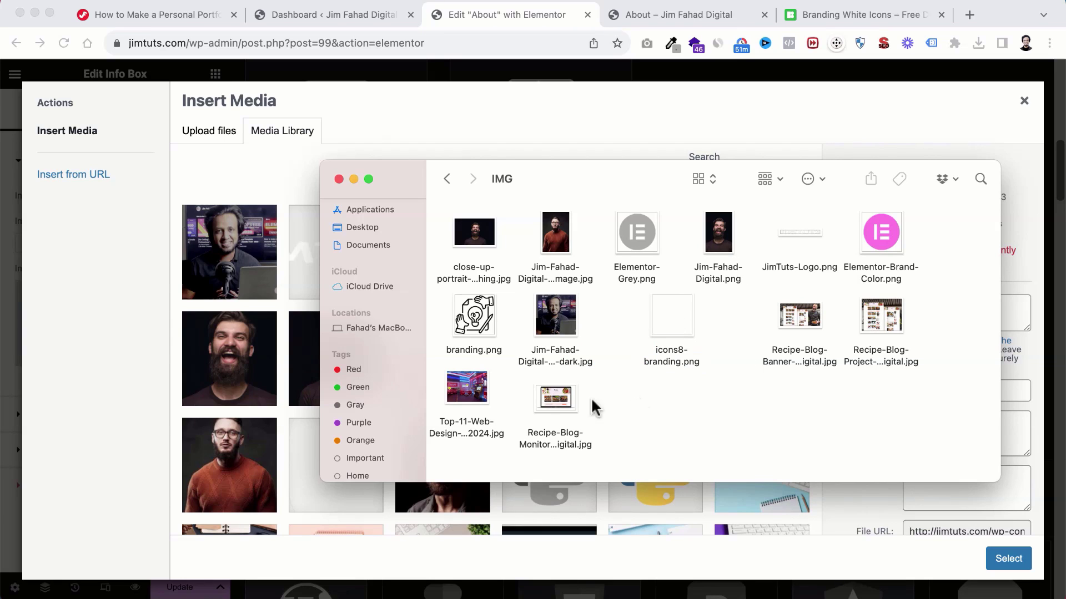
{"action": "left_click", "coordinate": [682, 320]}
{"action": "left_click_drag", "start_coordinate": [676, 324], "coordinate": [183, 329]}
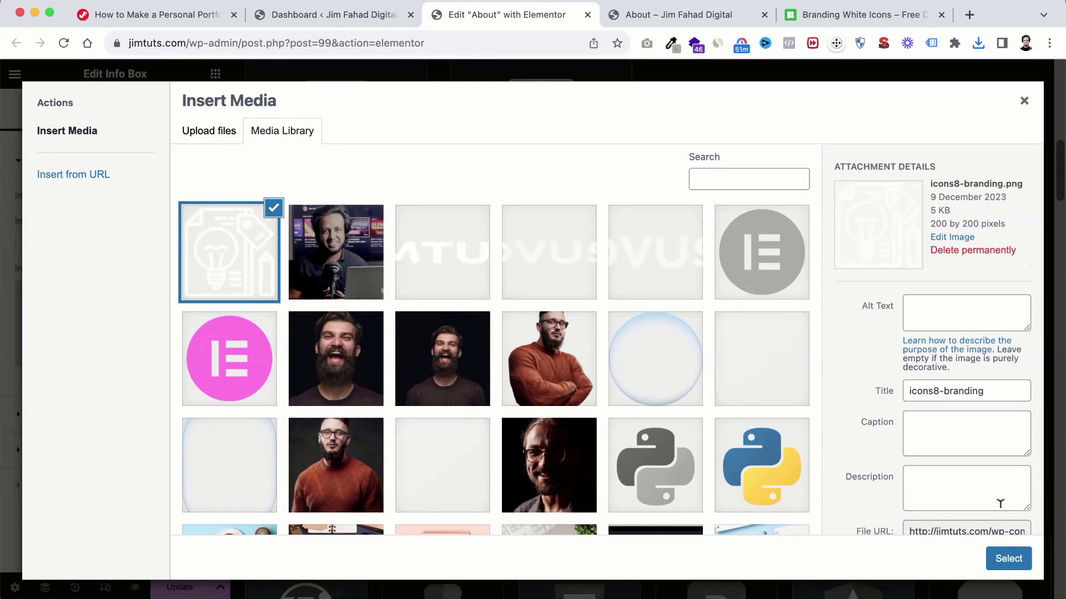
{"action": "left_click", "coordinate": [1008, 558]}
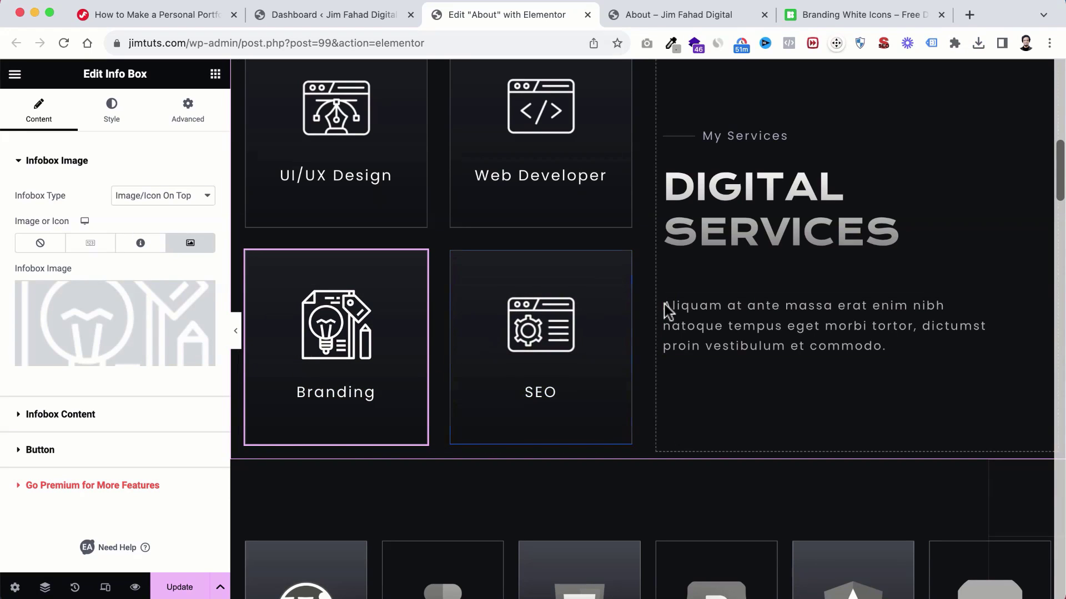
Step: Change the BORN IN description's city from Newyork to California, USA
{"action": "scroll", "coordinate": [644, 478], "scroll_direction": "down", "scroll_amount": 5}
{"action": "scroll", "coordinate": [638, 399], "scroll_direction": "down", "scroll_amount": 2}
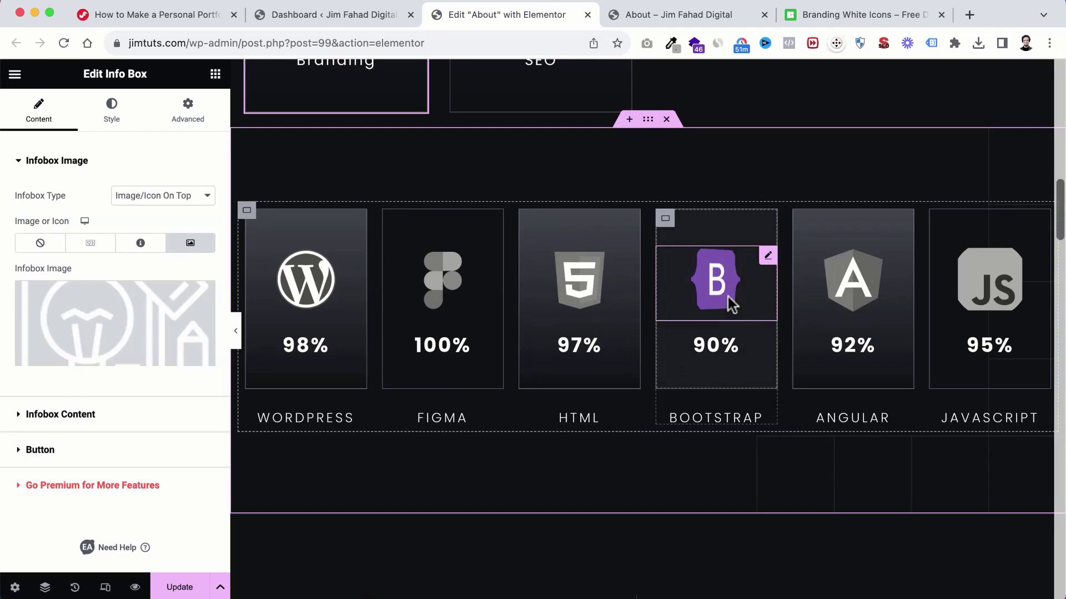
{"action": "scroll", "coordinate": [650, 381], "scroll_direction": "down", "scroll_amount": 7}
{"action": "scroll", "coordinate": [644, 382], "scroll_direction": "down", "scroll_amount": 2}
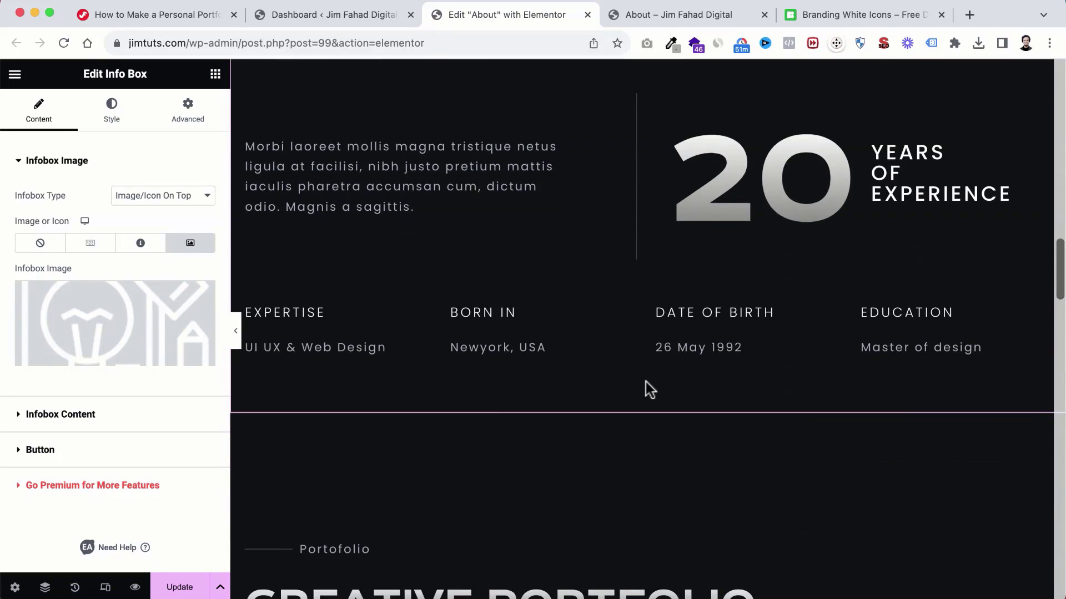
{"action": "scroll", "coordinate": [644, 372], "scroll_direction": "up", "scroll_amount": 1}
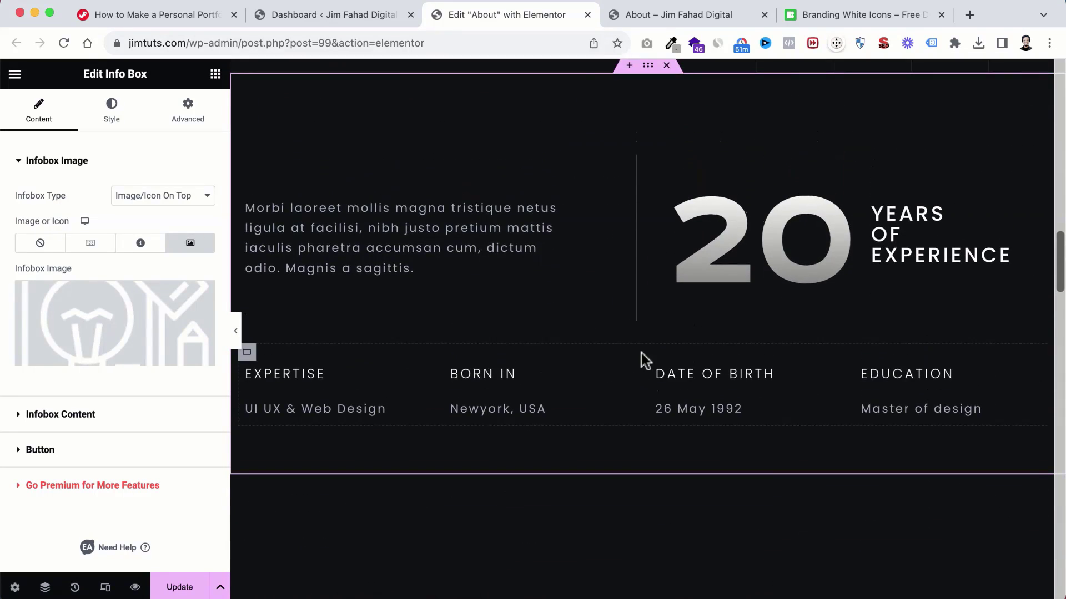
{"action": "left_click", "coordinate": [475, 404]}
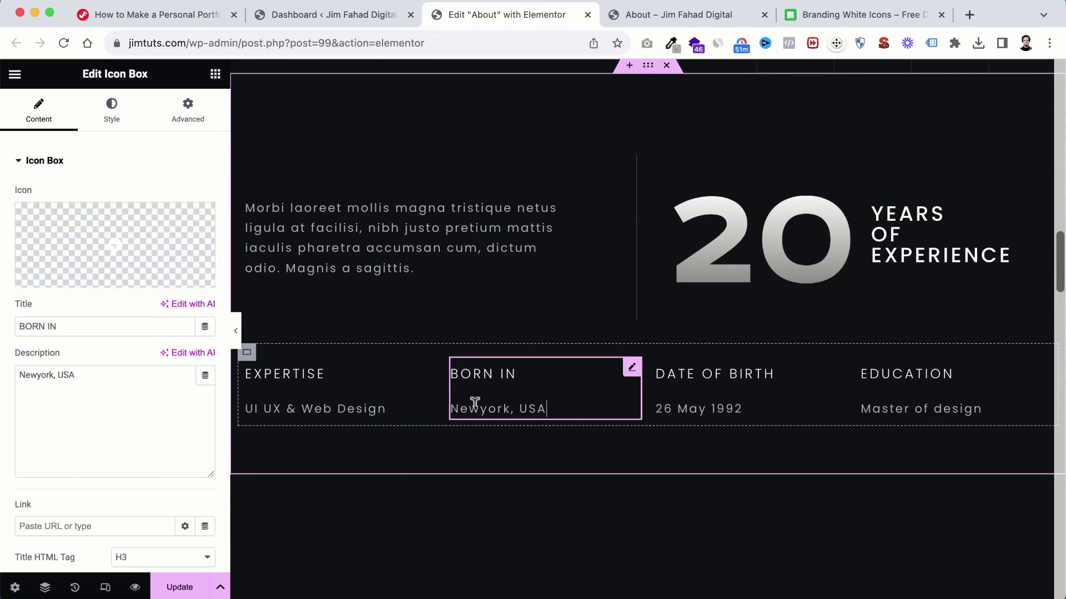
{"action": "double_click", "coordinate": [32, 374]}
{"action": "type", "text": "California"}
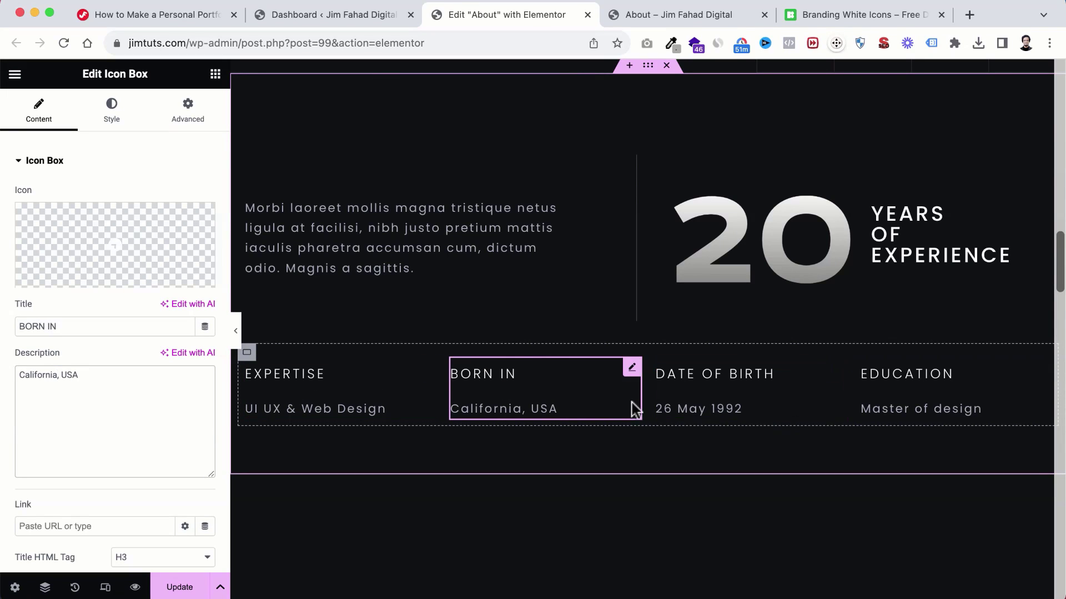
Step: Change the years-of-experience heading from 20 to 12
{"action": "scroll", "coordinate": [631, 409], "scroll_direction": "up", "scroll_amount": 4}
{"action": "left_click", "coordinate": [755, 355]}
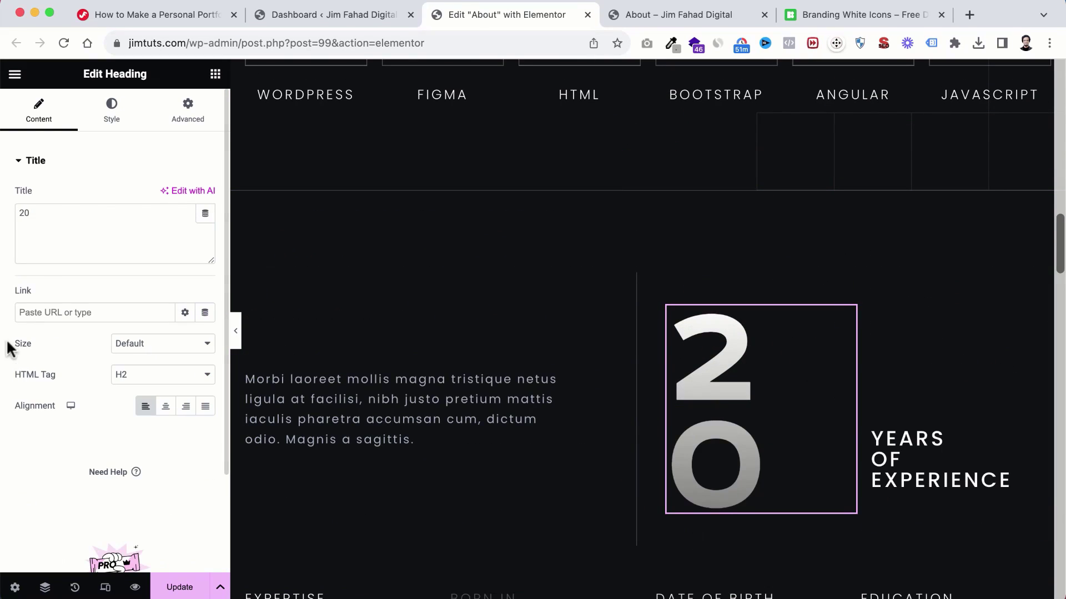
{"action": "double_click", "coordinate": [35, 210]}
{"action": "type", "text": "12"}
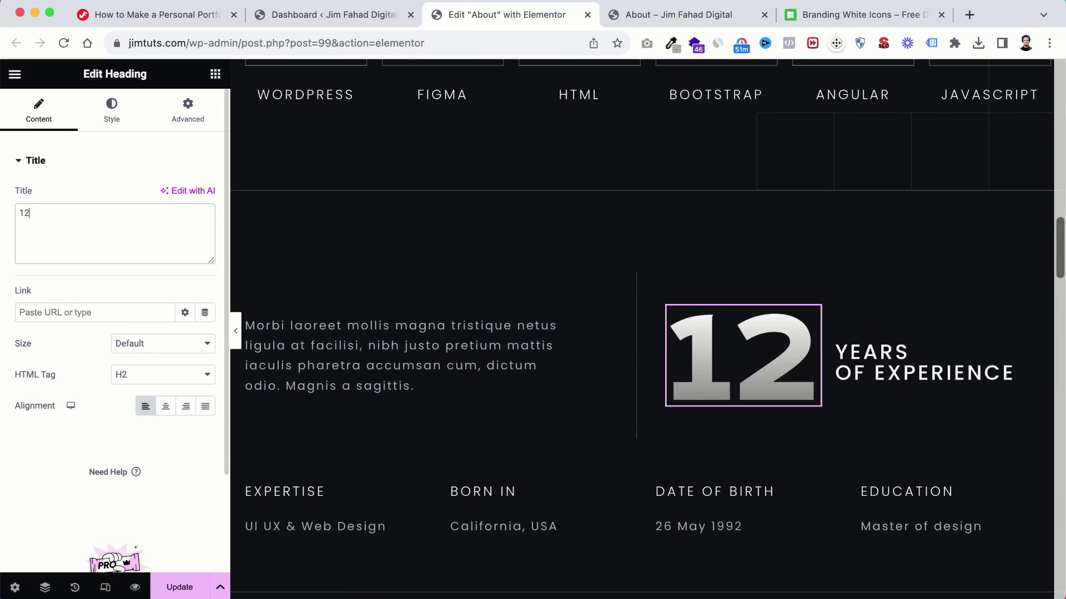
{"action": "scroll", "coordinate": [624, 417], "scroll_direction": "down", "scroll_amount": 12}
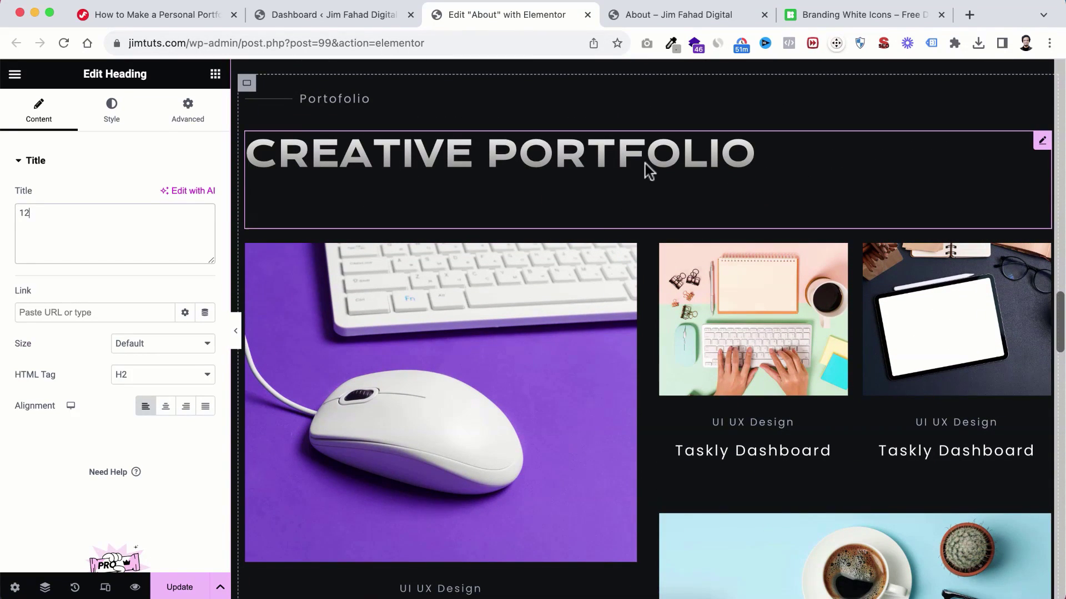
{"action": "scroll", "coordinate": [599, 231], "scroll_direction": "down", "scroll_amount": 1}
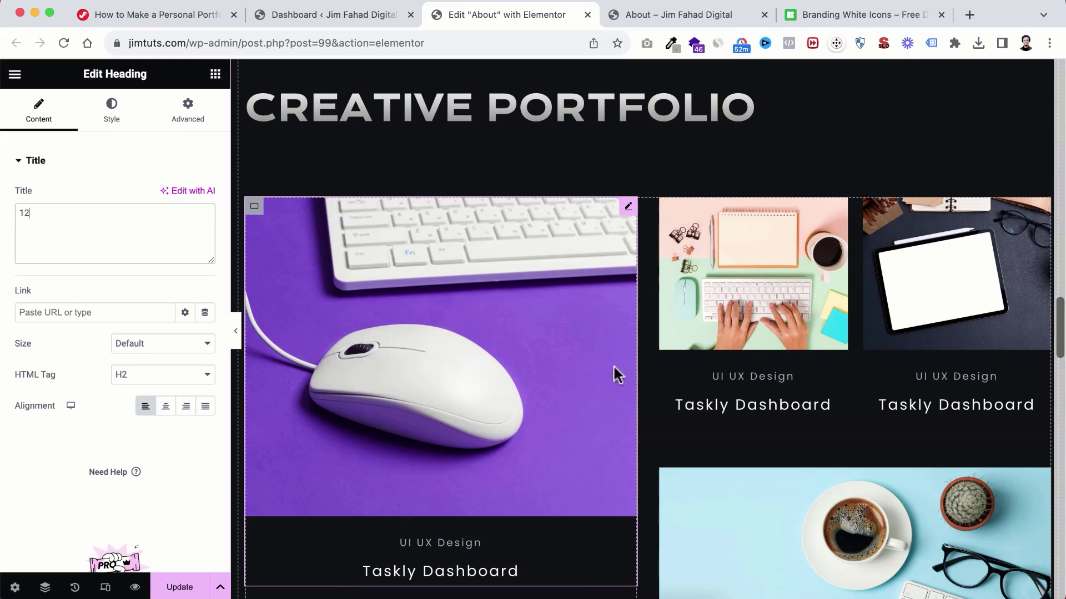
{"action": "scroll", "coordinate": [614, 378], "scroll_direction": "down", "scroll_amount": 2}
{"action": "scroll", "coordinate": [614, 378], "scroll_direction": "down", "scroll_amount": 12}
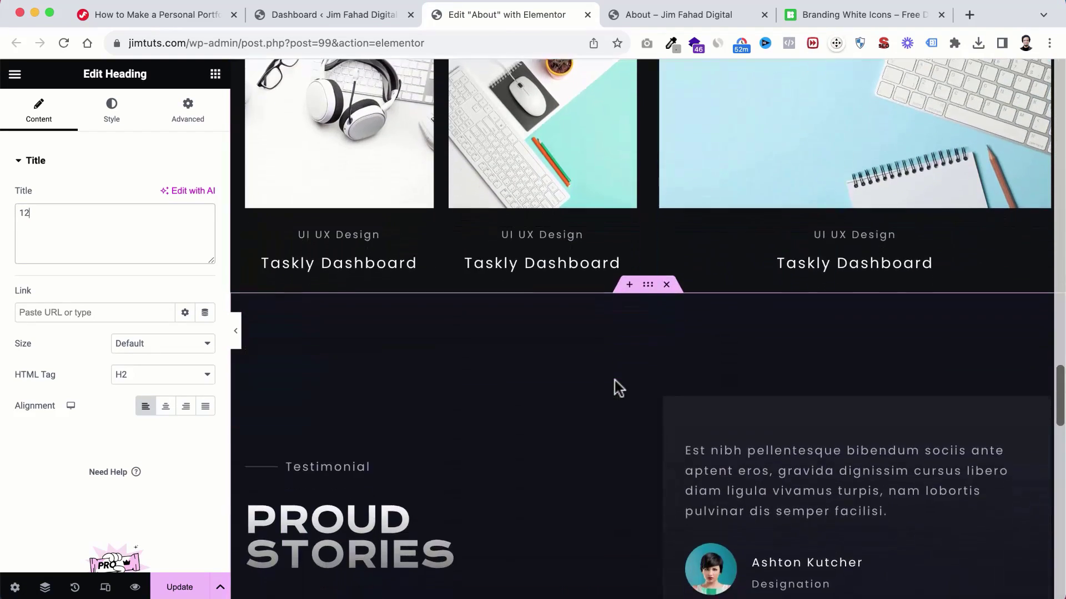
{"action": "scroll", "coordinate": [647, 402], "scroll_direction": "down", "scroll_amount": 6}
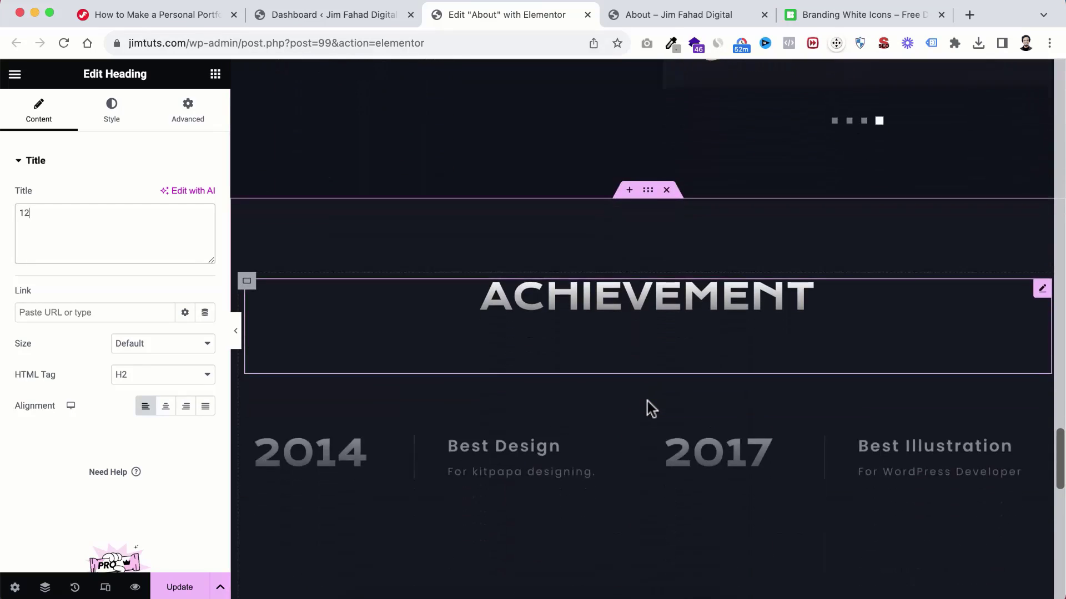
{"action": "scroll", "coordinate": [647, 401], "scroll_direction": "down", "scroll_amount": 15}
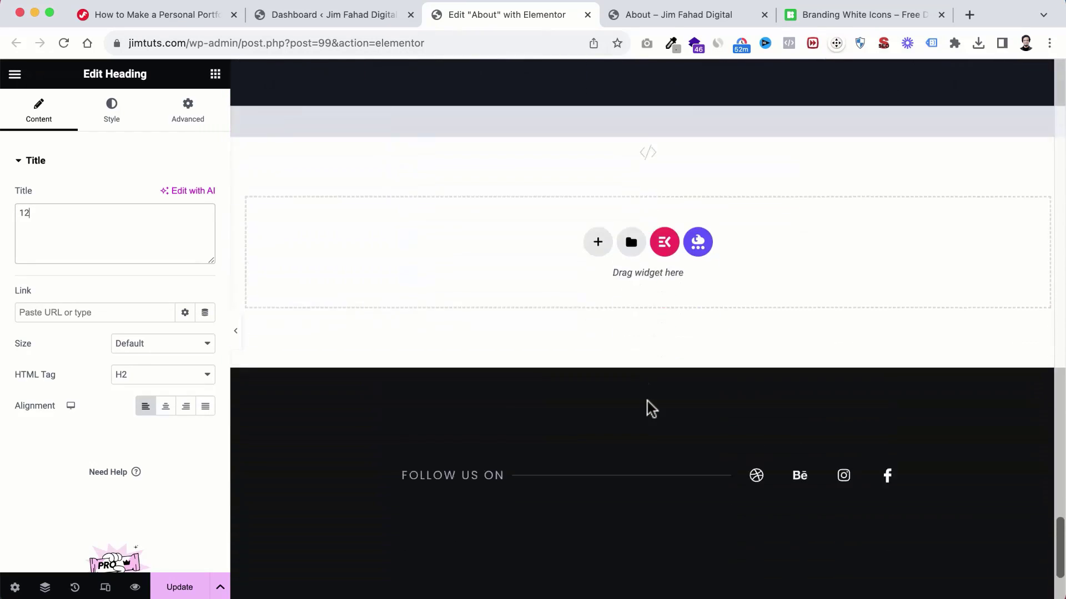
{"action": "scroll", "coordinate": [665, 260], "scroll_direction": "up", "scroll_amount": 12}
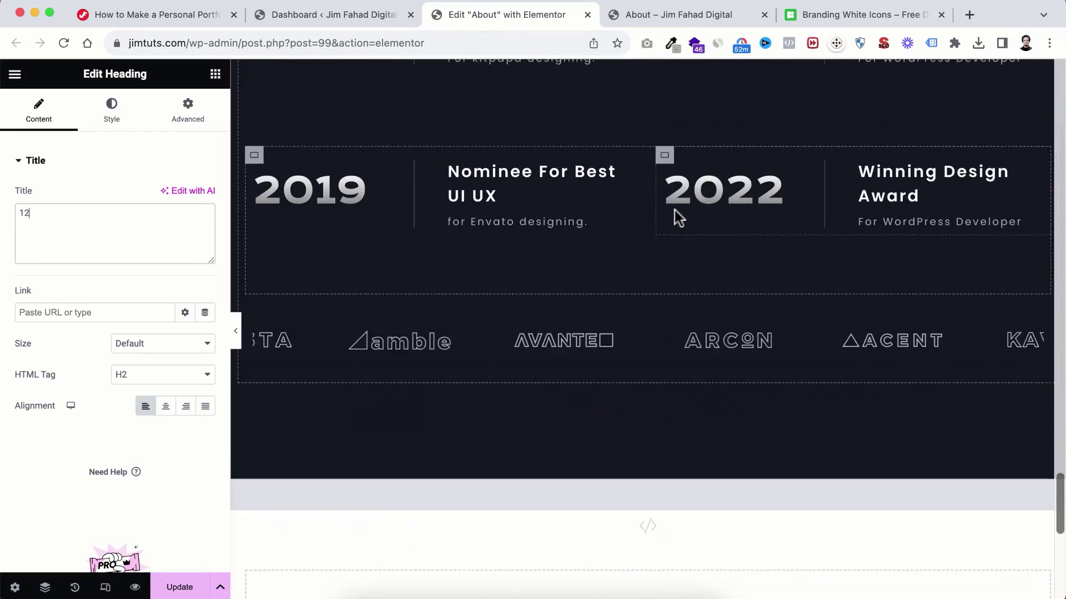
{"action": "scroll", "coordinate": [675, 211], "scroll_direction": "down", "scroll_amount": 1}
{"action": "scroll", "coordinate": [672, 214], "scroll_direction": "up", "scroll_amount": 3}
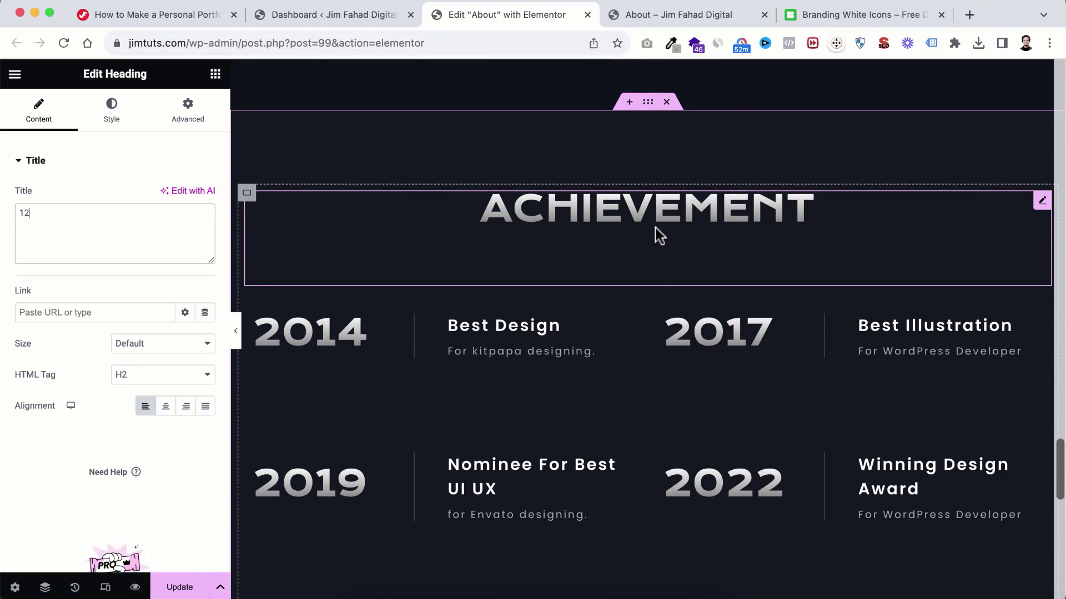
{"action": "scroll", "coordinate": [658, 234], "scroll_direction": "down", "scroll_amount": 6}
{"action": "scroll", "coordinate": [659, 234], "scroll_direction": "up", "scroll_amount": 8}
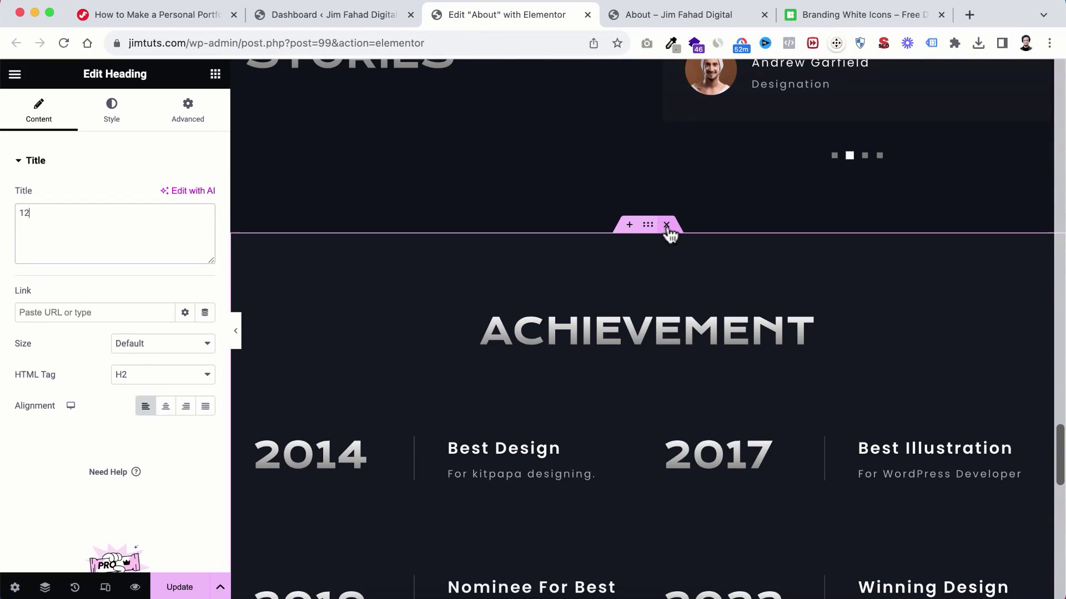
Step: Restore the accidentally deleted Achievement section and update the About page
{"action": "left_click", "coordinate": [666, 225]}
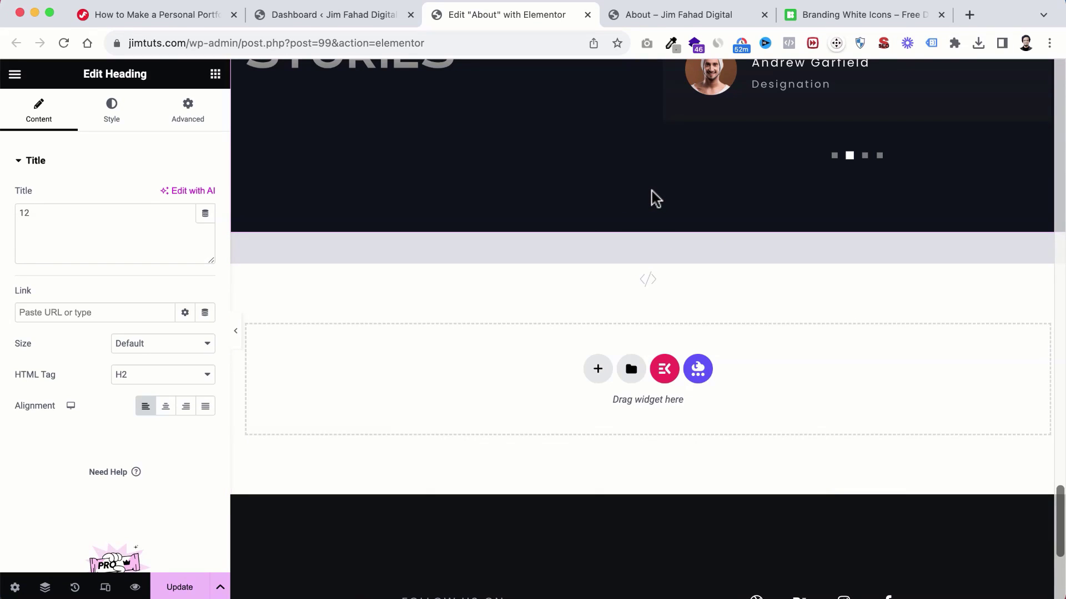
{"action": "key", "text": "super+z"}
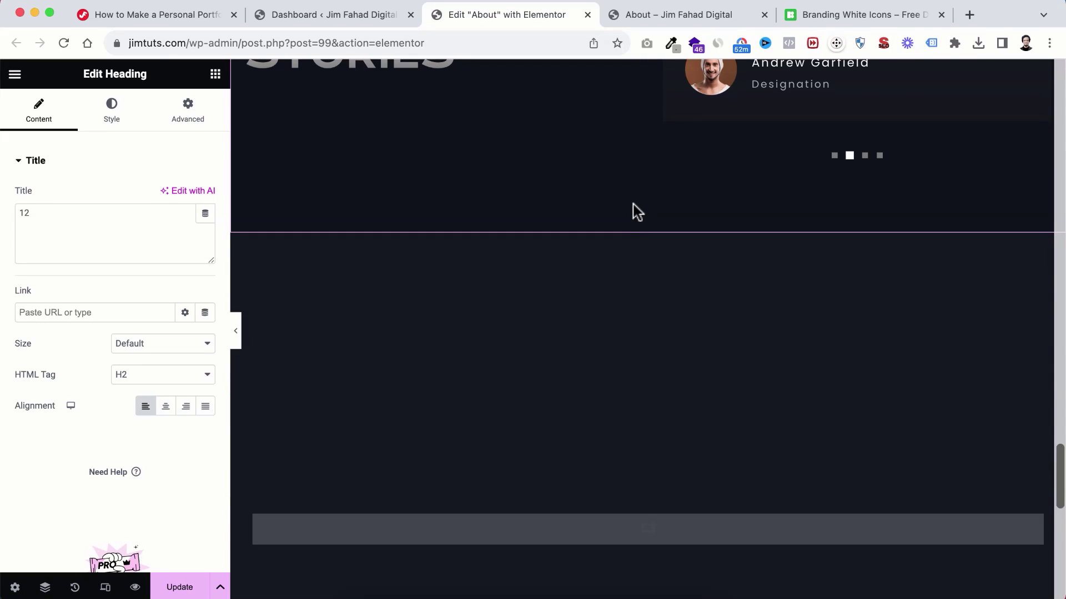
{"action": "scroll", "coordinate": [621, 241], "scroll_direction": "down", "scroll_amount": 2}
{"action": "scroll", "coordinate": [620, 241], "scroll_direction": "up", "scroll_amount": 5}
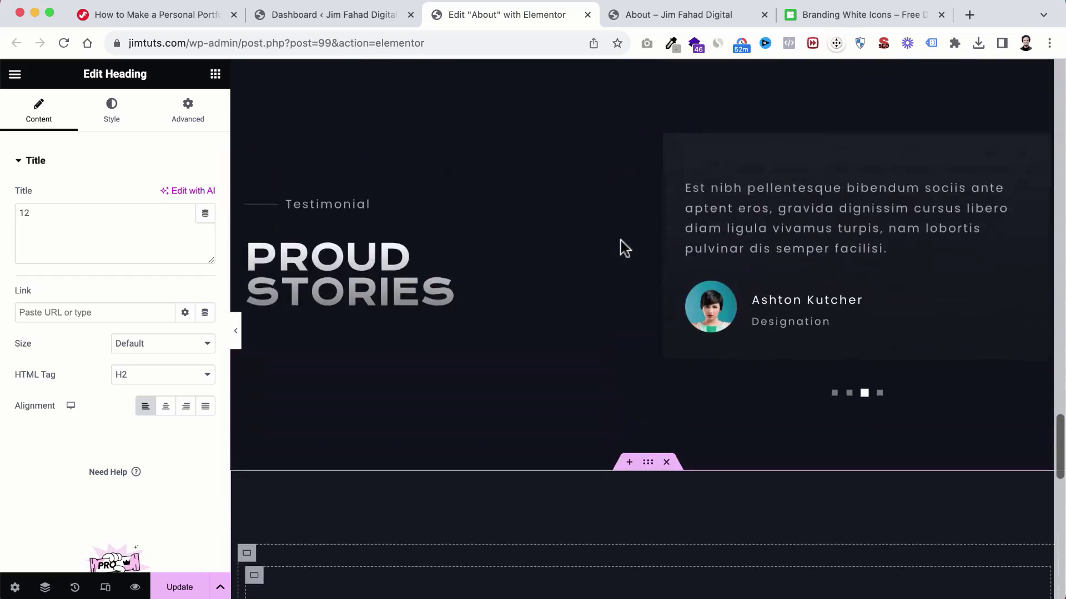
{"action": "scroll", "coordinate": [620, 240], "scroll_direction": "up", "scroll_amount": 10}
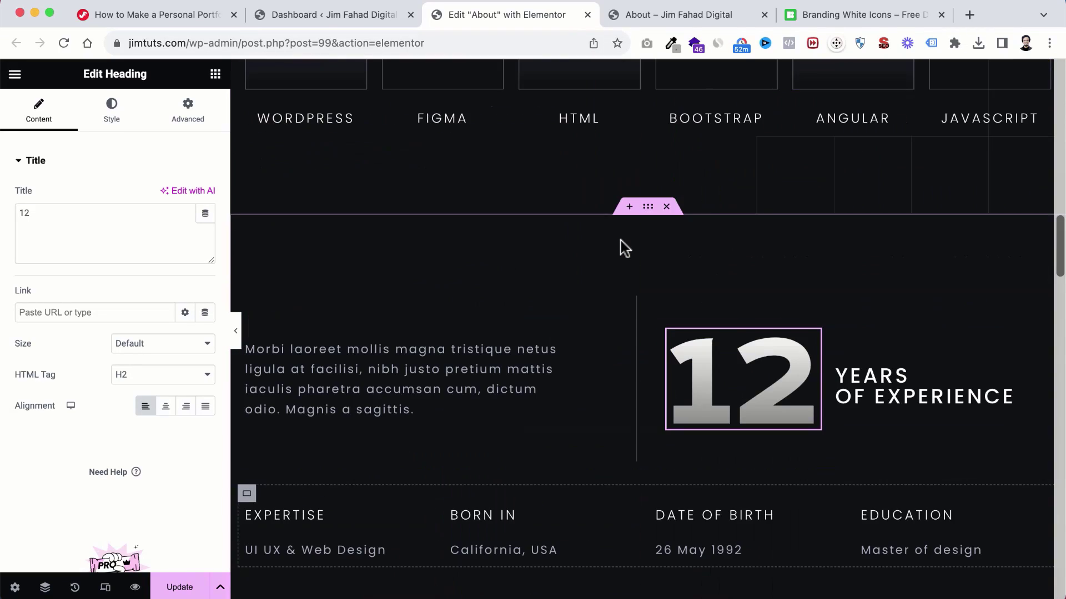
{"action": "scroll", "coordinate": [621, 247], "scroll_direction": "up", "scroll_amount": 12}
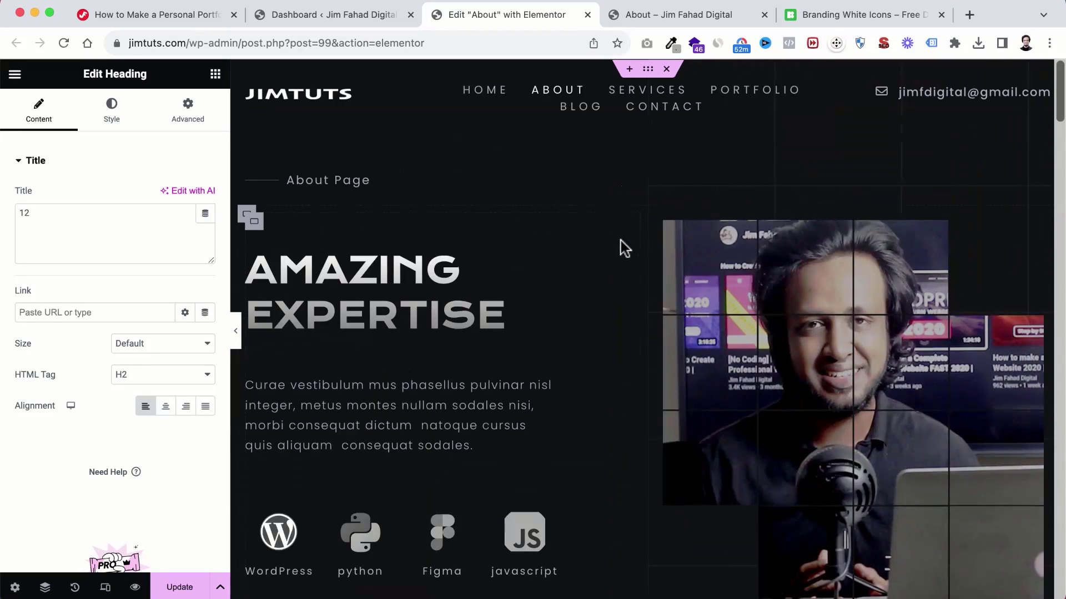
{"action": "scroll", "coordinate": [271, 438], "scroll_direction": "down", "scroll_amount": 7}
{"action": "scroll", "coordinate": [271, 438], "scroll_direction": "down", "scroll_amount": 10}
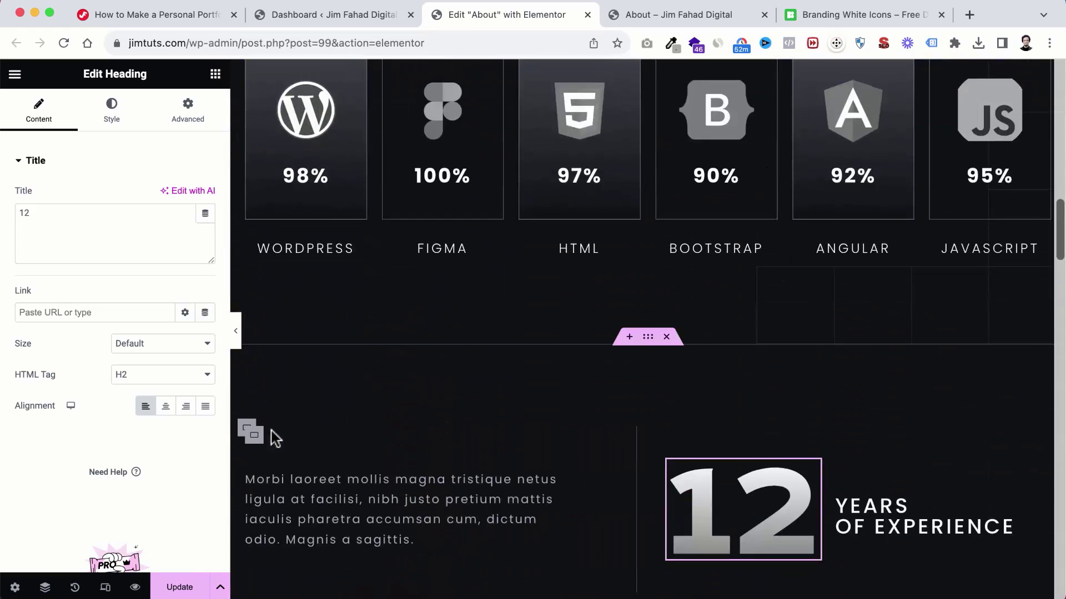
{"action": "left_click", "coordinate": [179, 588]}
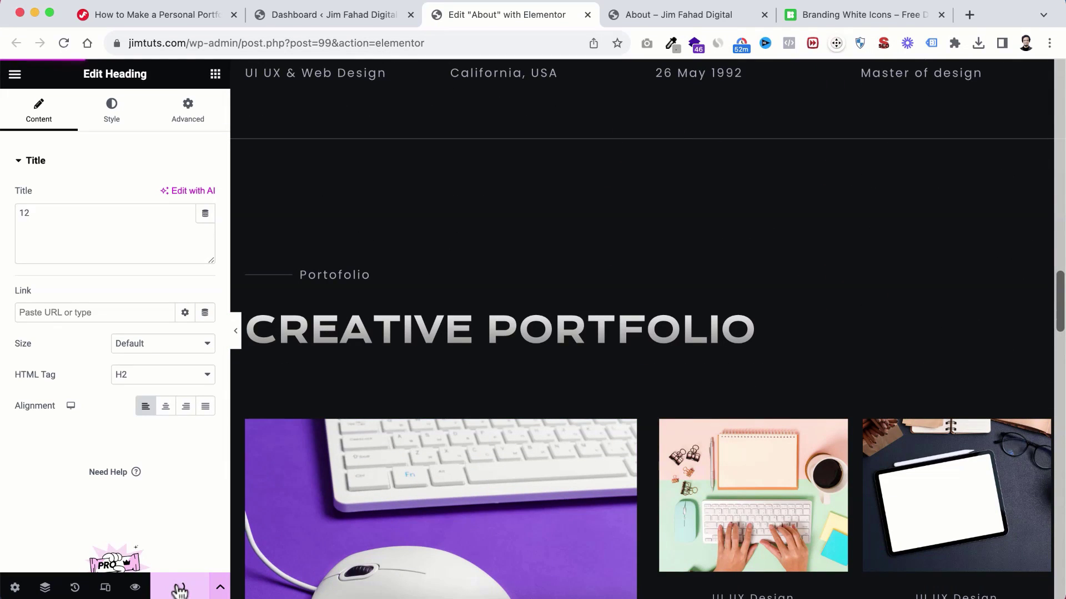
Step: Reload the live About page and scroll through it to check the new edits
{"action": "left_click", "coordinate": [649, 16]}
{"action": "left_click", "coordinate": [63, 43]}
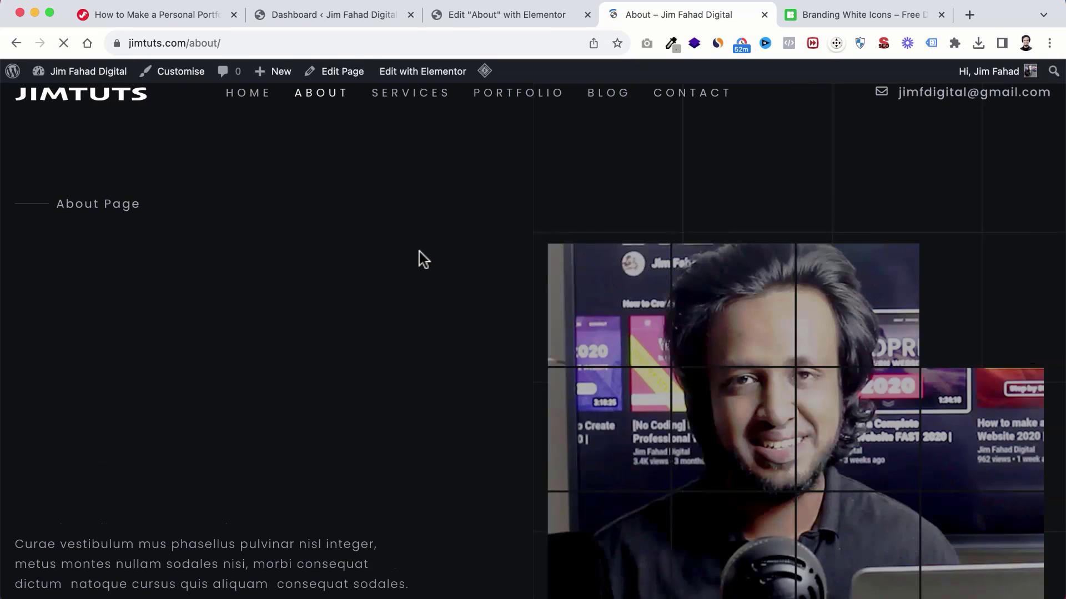
{"action": "scroll", "coordinate": [467, 300], "scroll_direction": "down", "scroll_amount": 12}
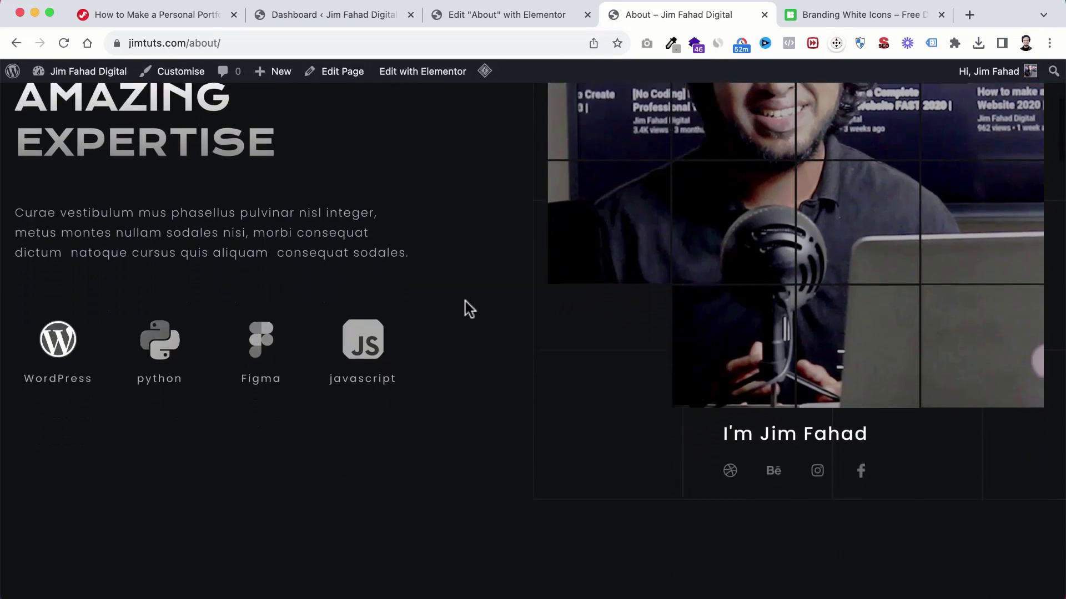
{"action": "scroll", "coordinate": [468, 309], "scroll_direction": "down", "scroll_amount": 15}
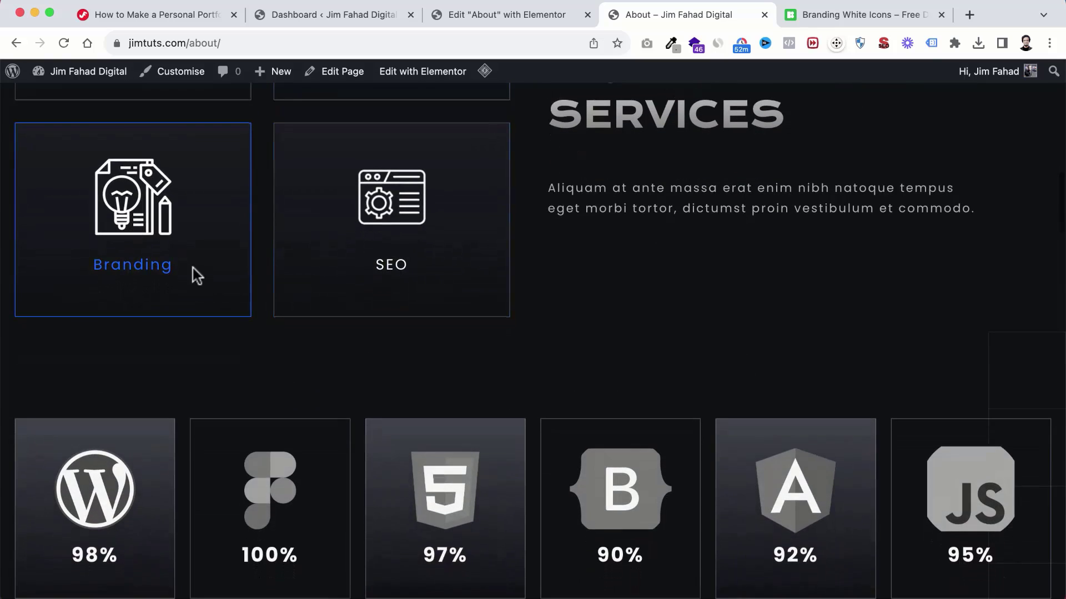
{"action": "scroll", "coordinate": [251, 322], "scroll_direction": "down", "scroll_amount": 5}
{"action": "scroll", "coordinate": [424, 148], "scroll_direction": "up", "scroll_amount": 20}
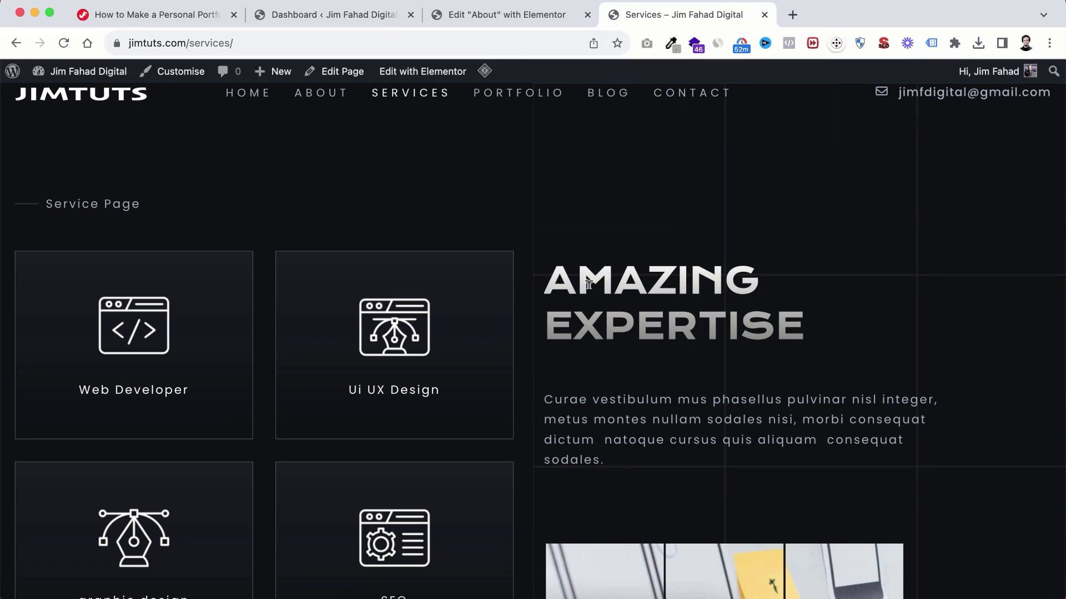
Step: Open the Services page in the Elementor editor in a new browser tab
{"action": "mouse_move", "coordinate": [419, 75]}
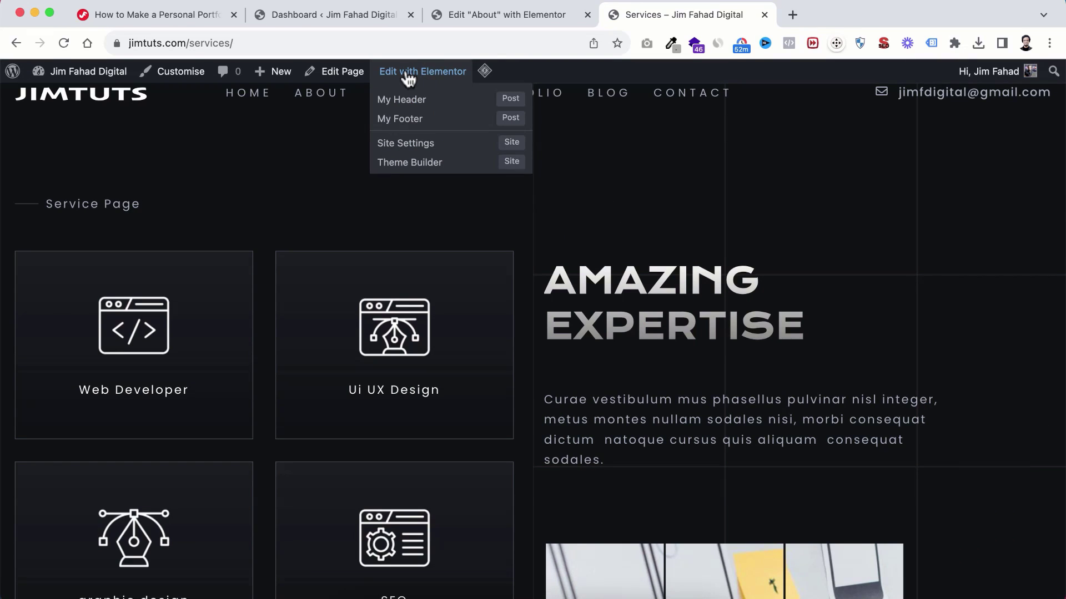
{"action": "right_click", "coordinate": [420, 76]}
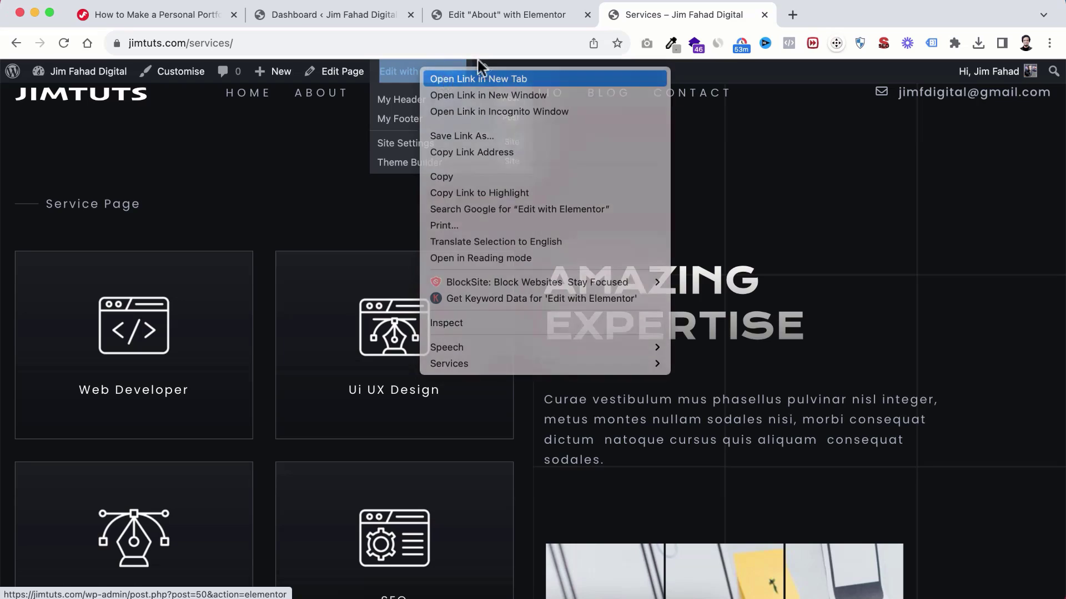
{"action": "left_click", "coordinate": [477, 75]}
{"action": "left_click", "coordinate": [818, 15]}
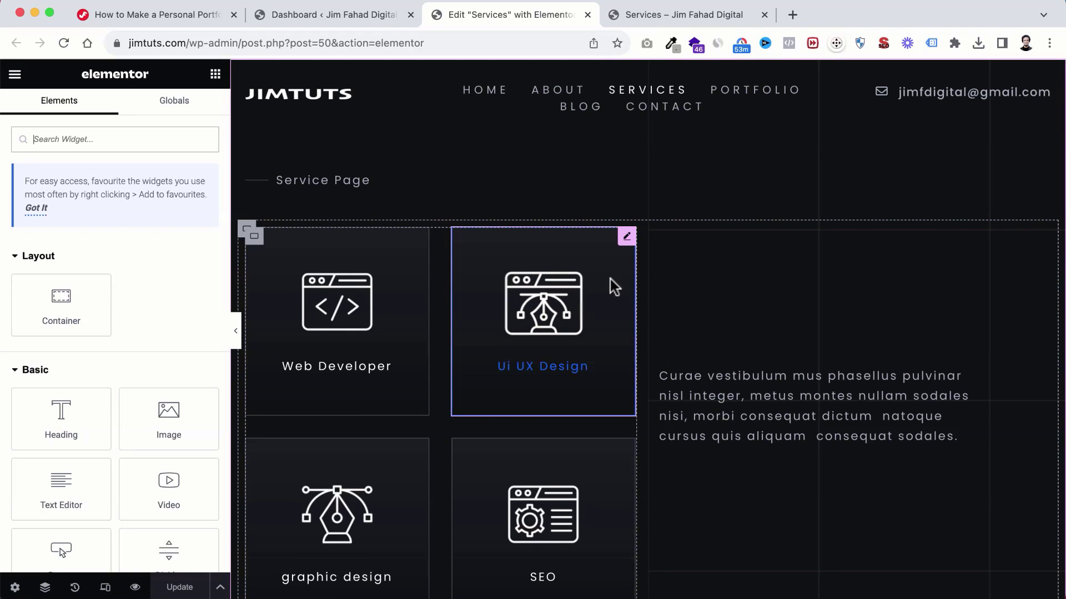
{"action": "scroll", "coordinate": [591, 345], "scroll_direction": "down", "scroll_amount": 2}
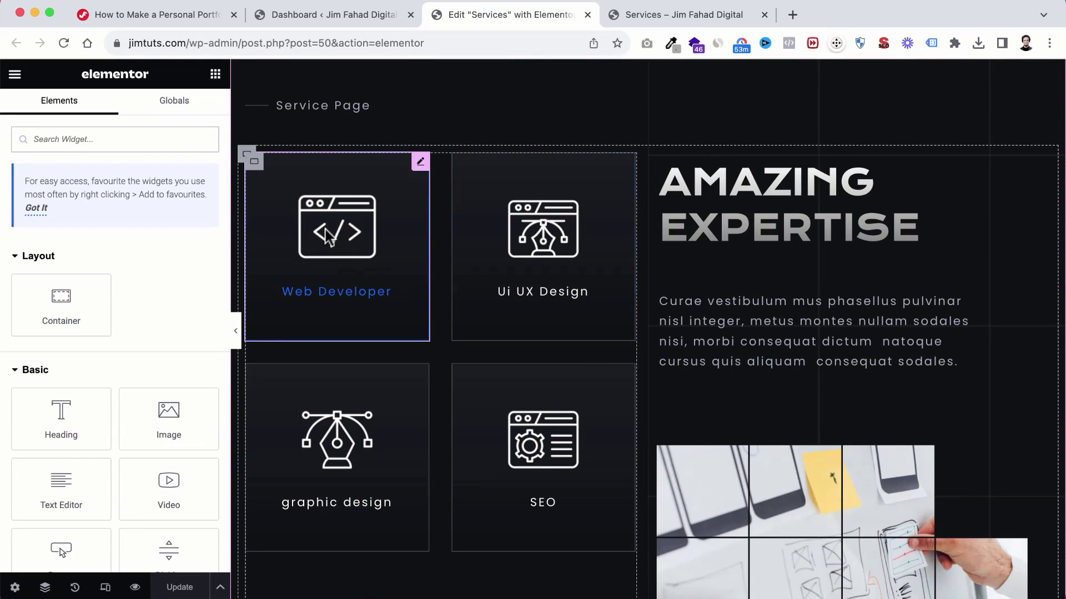
Step: Move down past the Web Developer box, workspace image and services list to the pricing plans
{"action": "left_click", "coordinate": [334, 295]}
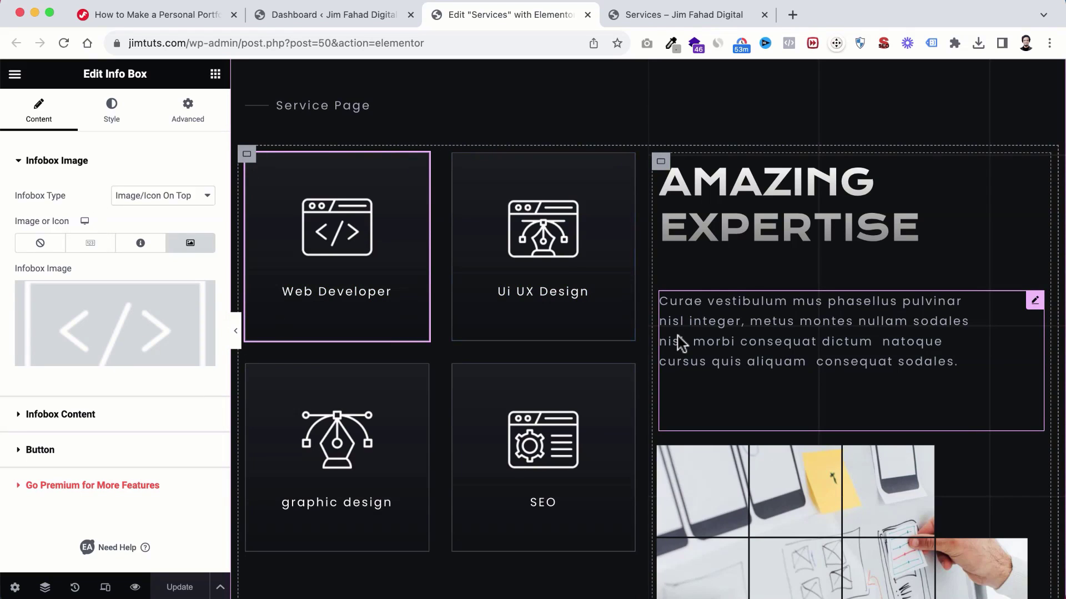
{"action": "scroll", "coordinate": [677, 339], "scroll_direction": "down", "scroll_amount": 4}
{"action": "scroll", "coordinate": [677, 335], "scroll_direction": "down", "scroll_amount": 5}
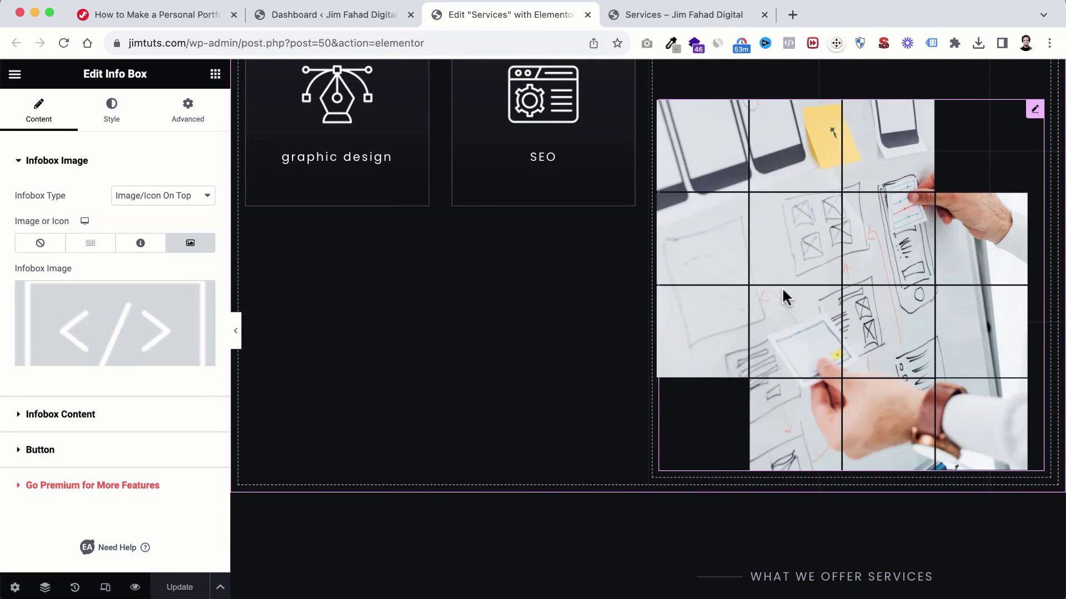
{"action": "left_click", "coordinate": [786, 265]}
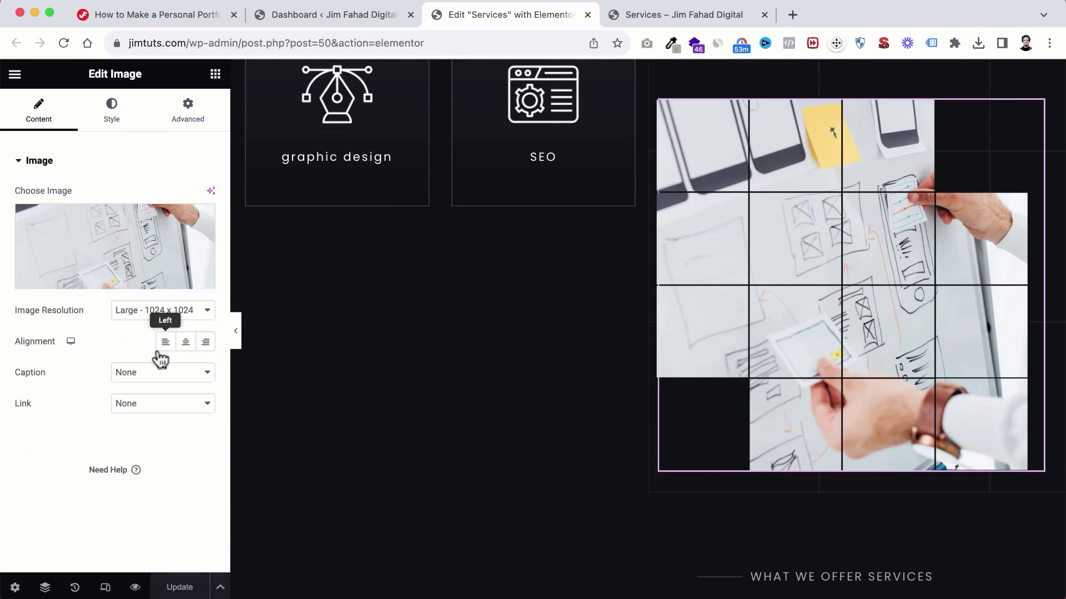
{"action": "scroll", "coordinate": [577, 455], "scroll_direction": "down", "scroll_amount": 10}
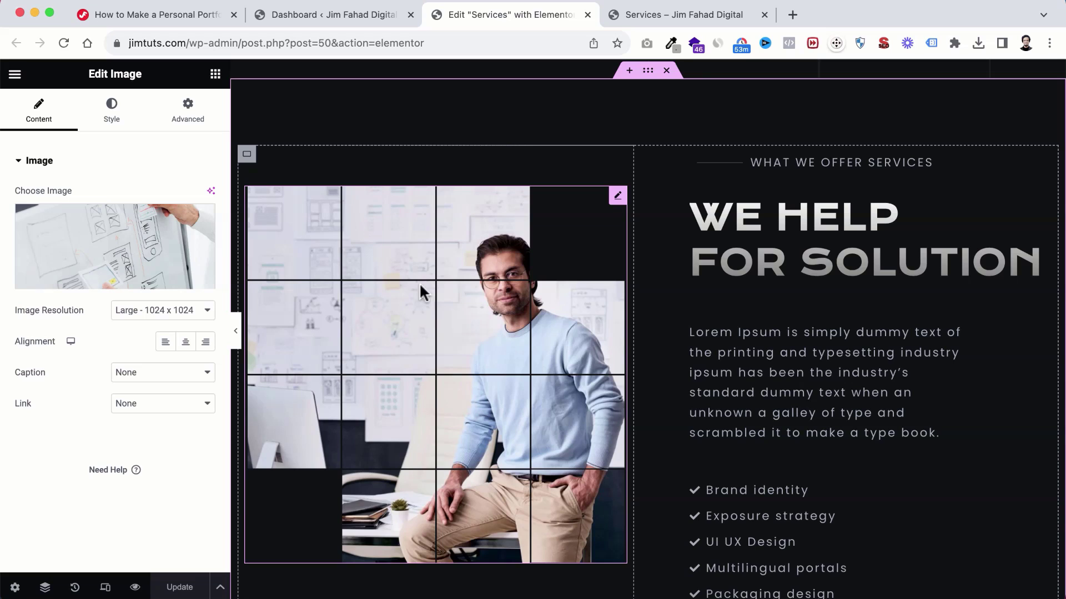
{"action": "scroll", "coordinate": [585, 364], "scroll_direction": "down", "scroll_amount": 2}
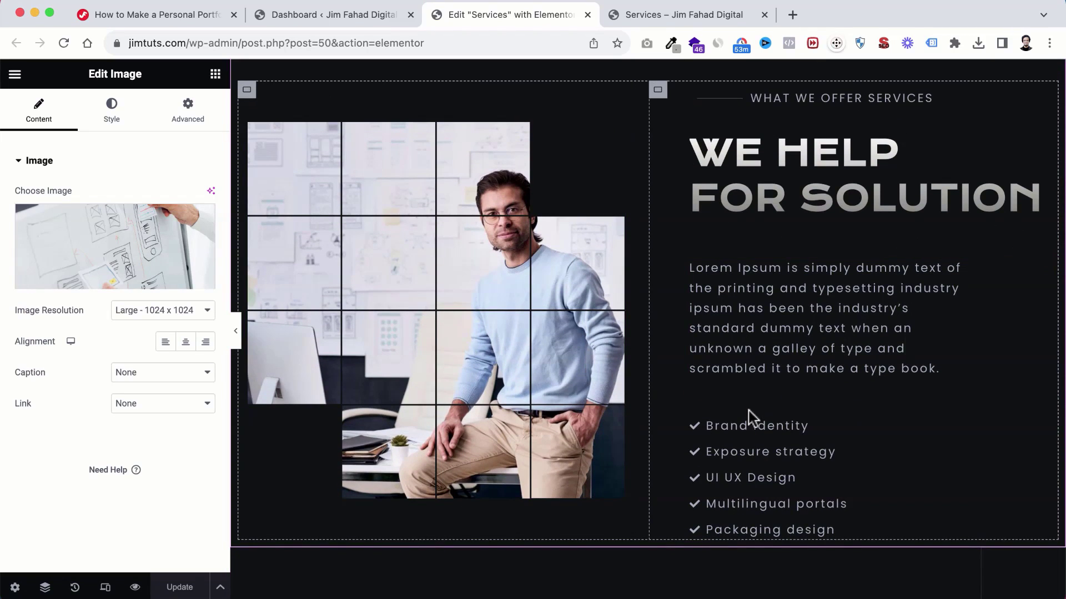
{"action": "left_click", "coordinate": [743, 442]}
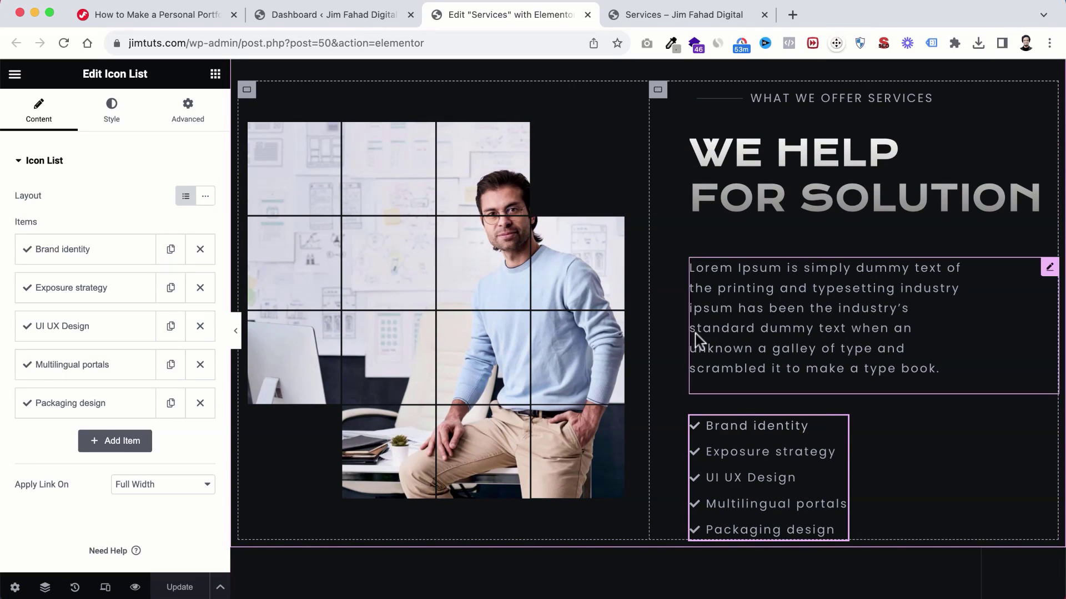
{"action": "scroll", "coordinate": [614, 437], "scroll_direction": "down", "scroll_amount": 6}
{"action": "scroll", "coordinate": [616, 439], "scroll_direction": "down", "scroll_amount": 9}
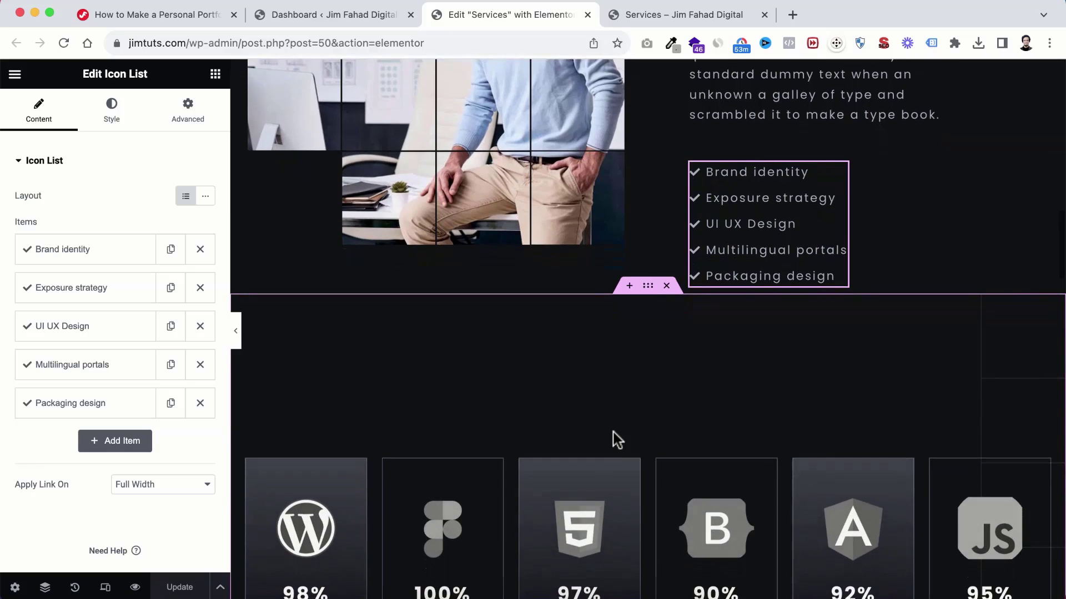
{"action": "scroll", "coordinate": [611, 498], "scroll_direction": "down", "scroll_amount": 3}
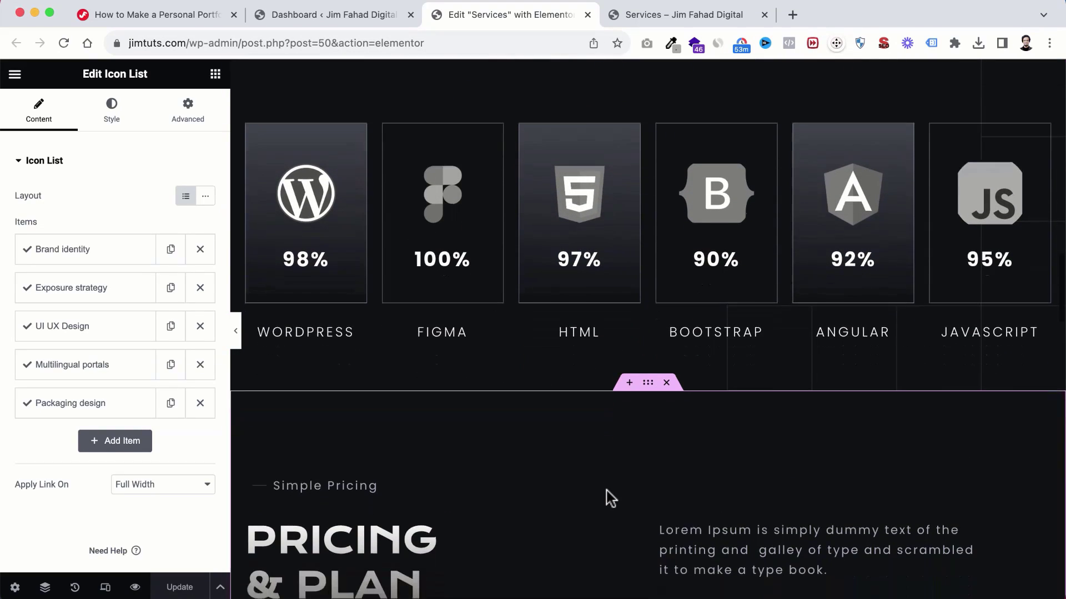
{"action": "scroll", "coordinate": [610, 498], "scroll_direction": "down", "scroll_amount": 8}
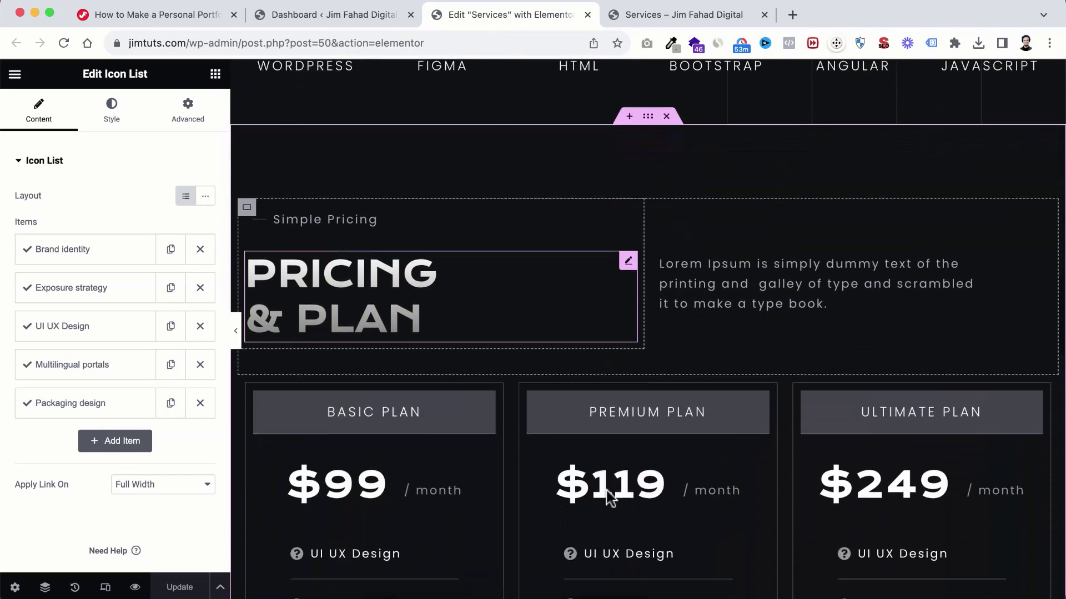
{"action": "scroll", "coordinate": [611, 498], "scroll_direction": "down", "scroll_amount": 3}
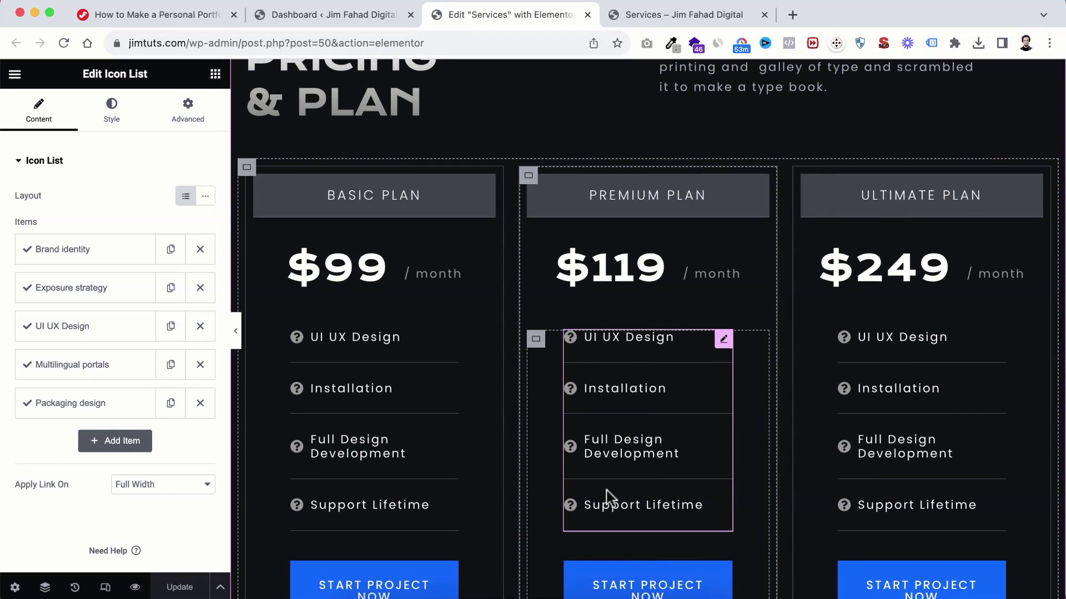
{"action": "scroll", "coordinate": [610, 498], "scroll_direction": "down", "scroll_amount": 1}
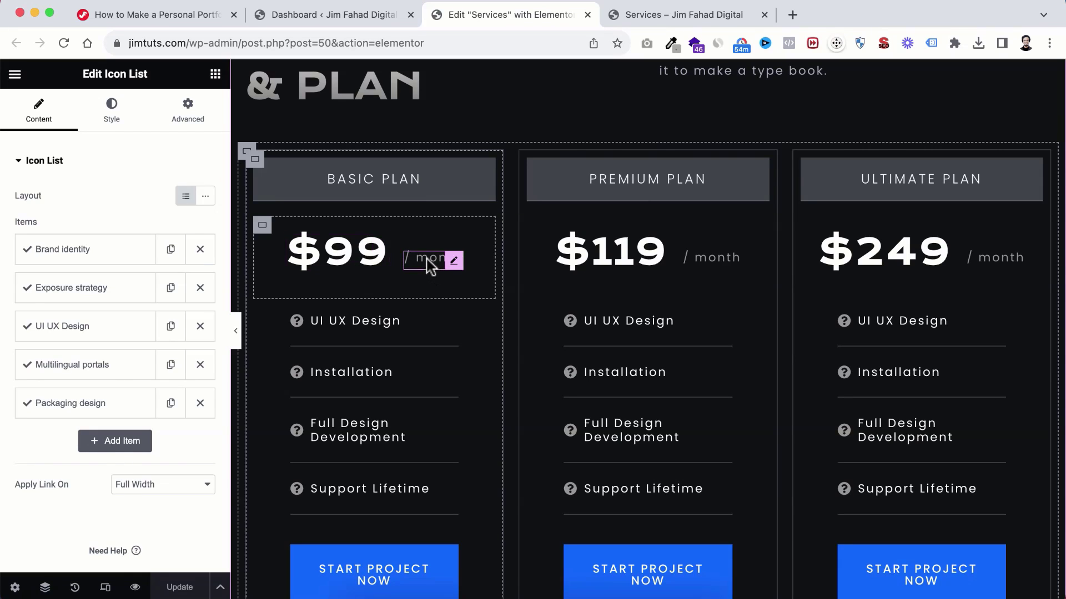
Step: Replace '/ month' with '/ project' on the Basic, Premium and Ultimate plans
{"action": "left_click", "coordinate": [430, 267]}
{"action": "double_click", "coordinate": [38, 212]}
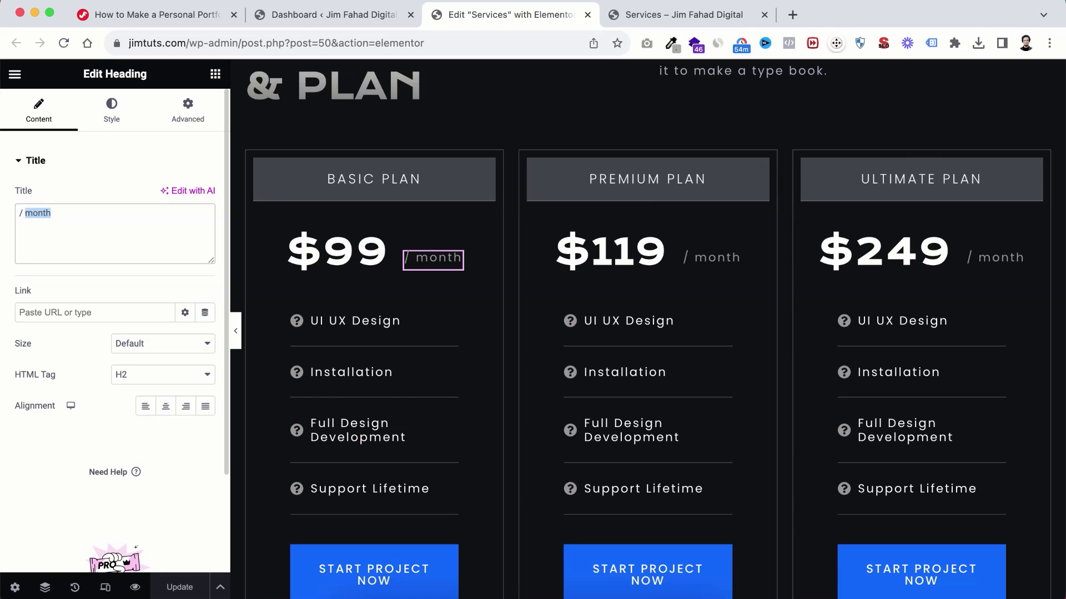
{"action": "type", "text": "project"}
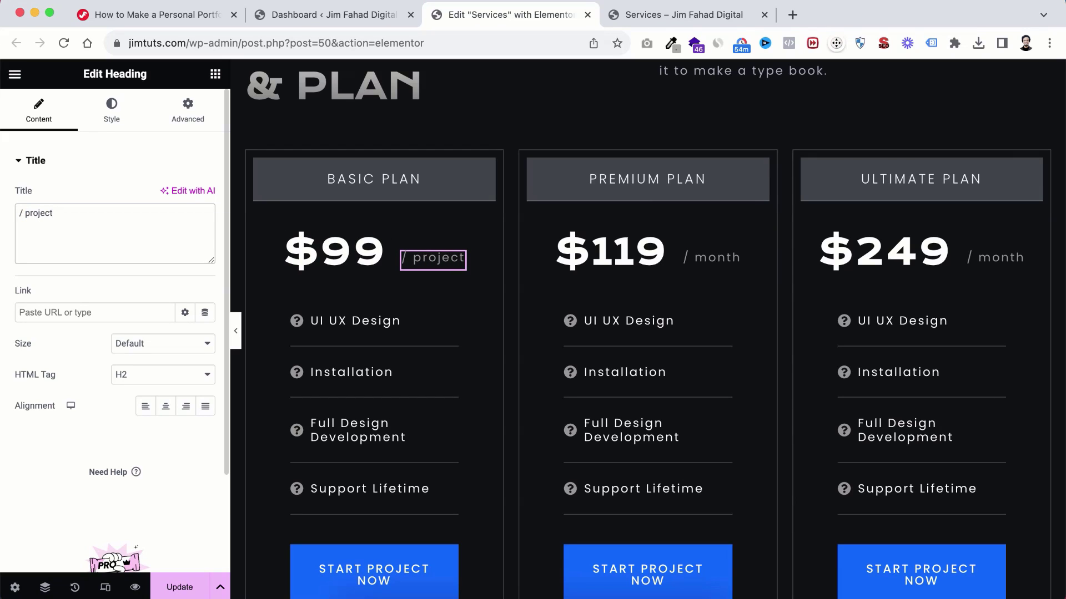
{"action": "left_click", "coordinate": [701, 262]}
{"action": "triple_click", "coordinate": [77, 211]}
{"action": "type", "text": "/ project"}
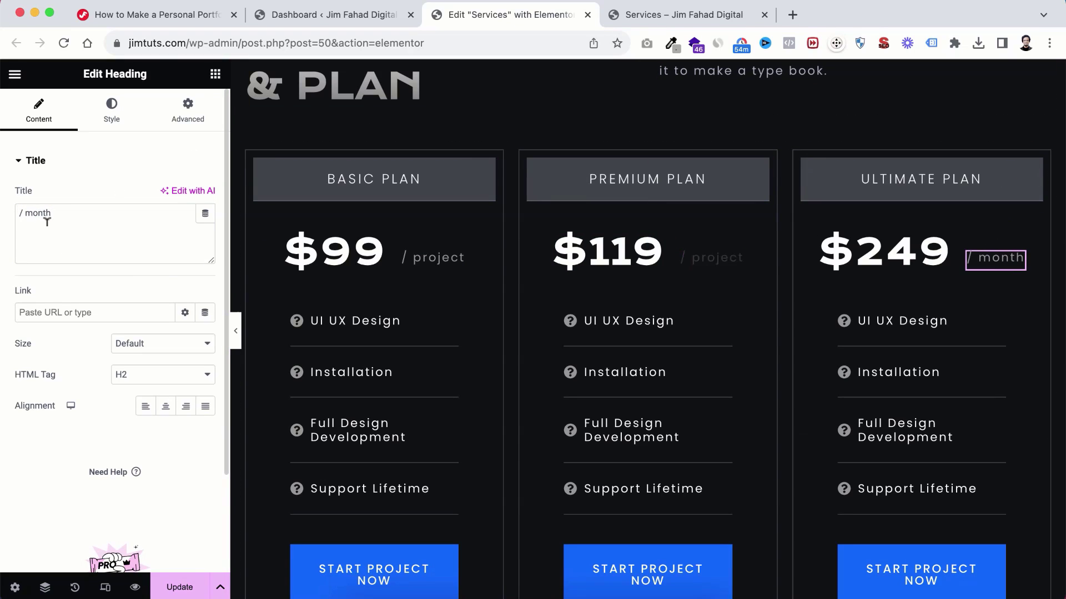
{"action": "left_click", "coordinate": [66, 204]}
{"action": "key", "text": "super+a"}
{"action": "type", "text": "/ project"}
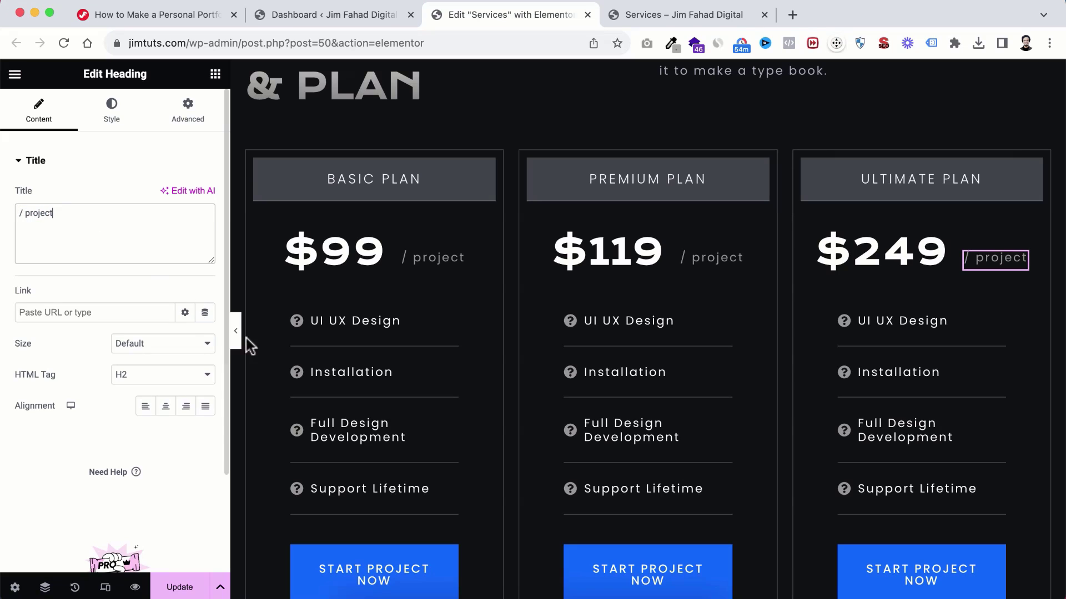
{"action": "scroll", "coordinate": [387, 351], "scroll_direction": "down", "scroll_amount": 1}
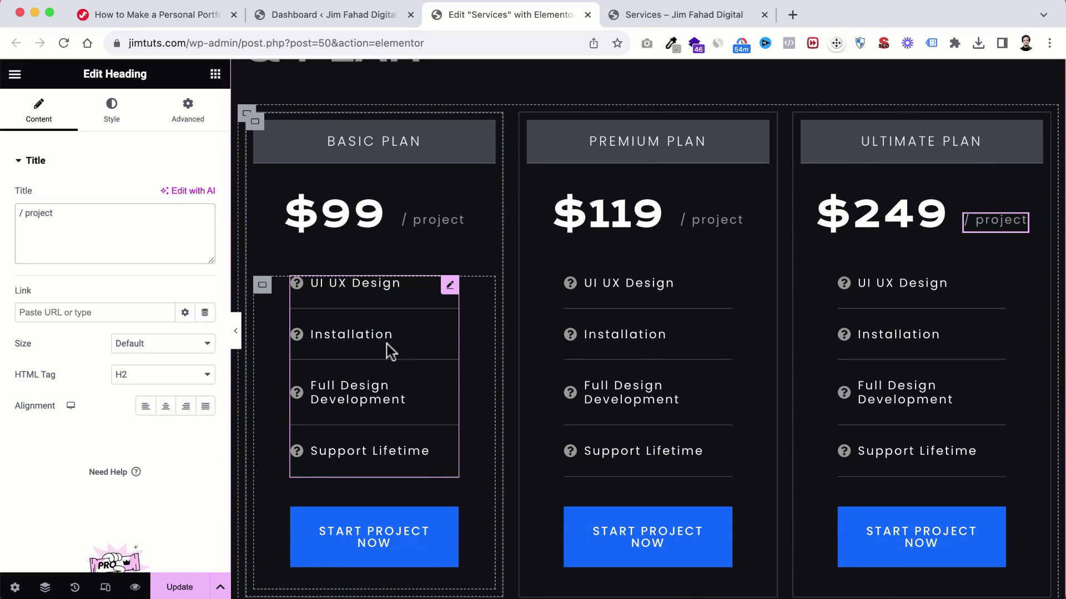
Step: Change the Basic plan's Installation feature to '2 Pages'
{"action": "left_click", "coordinate": [352, 331]}
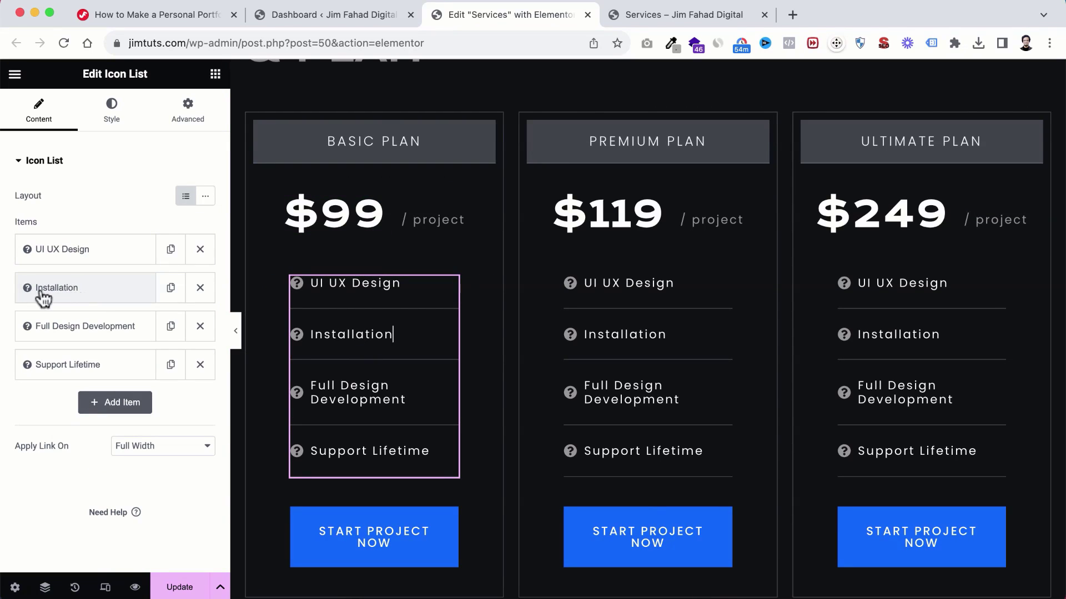
{"action": "left_click", "coordinate": [80, 293]}
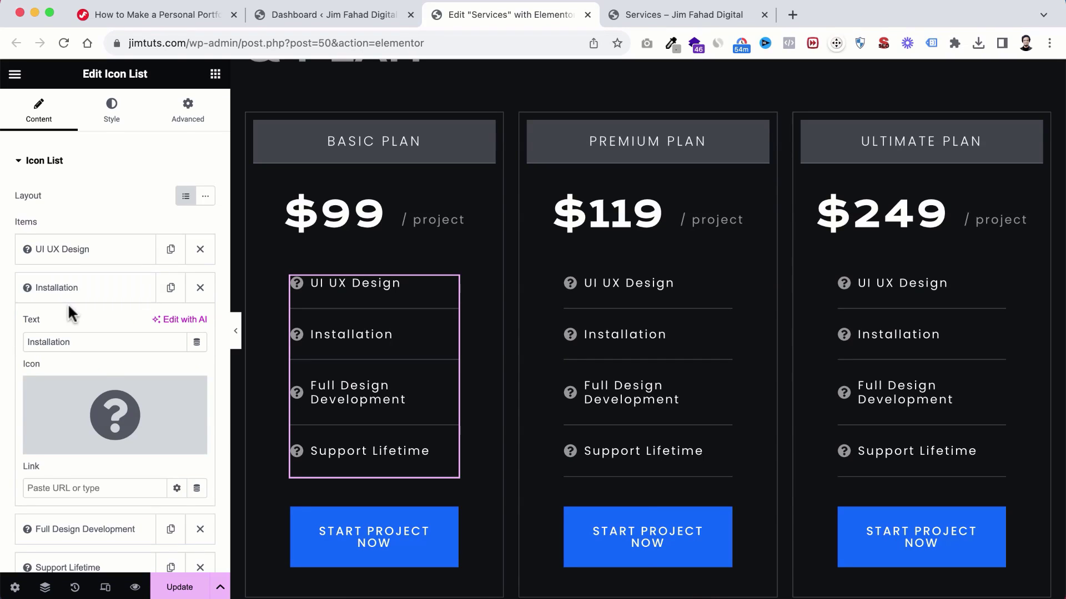
{"action": "scroll", "coordinate": [69, 306], "scroll_direction": "down", "scroll_amount": 3}
{"action": "left_click_drag", "start_coordinate": [80, 239], "coordinate": [3, 250]}
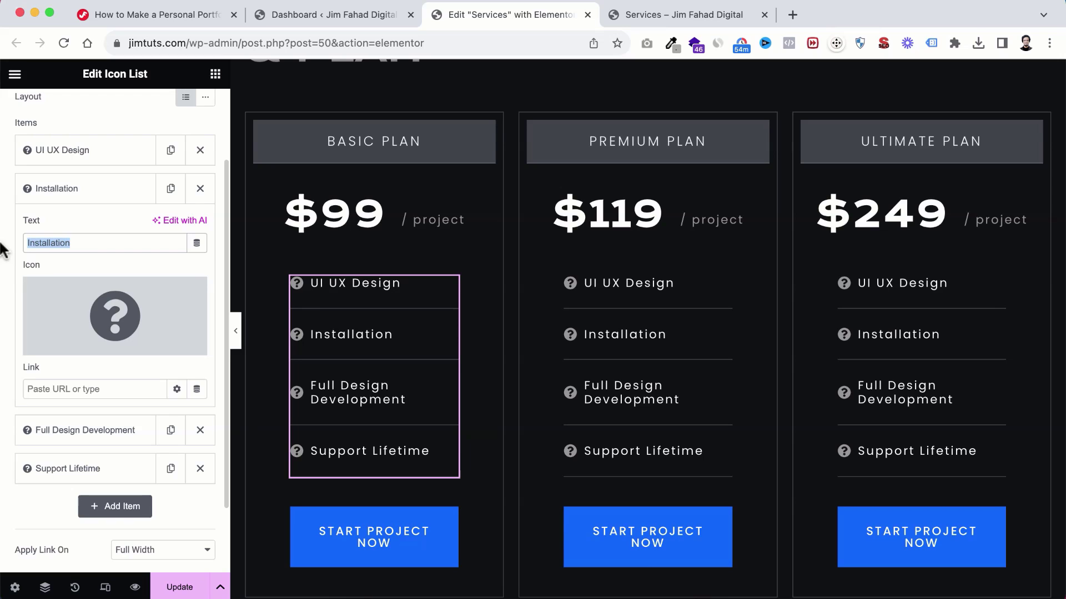
{"action": "type", "text": "2 Pages"}
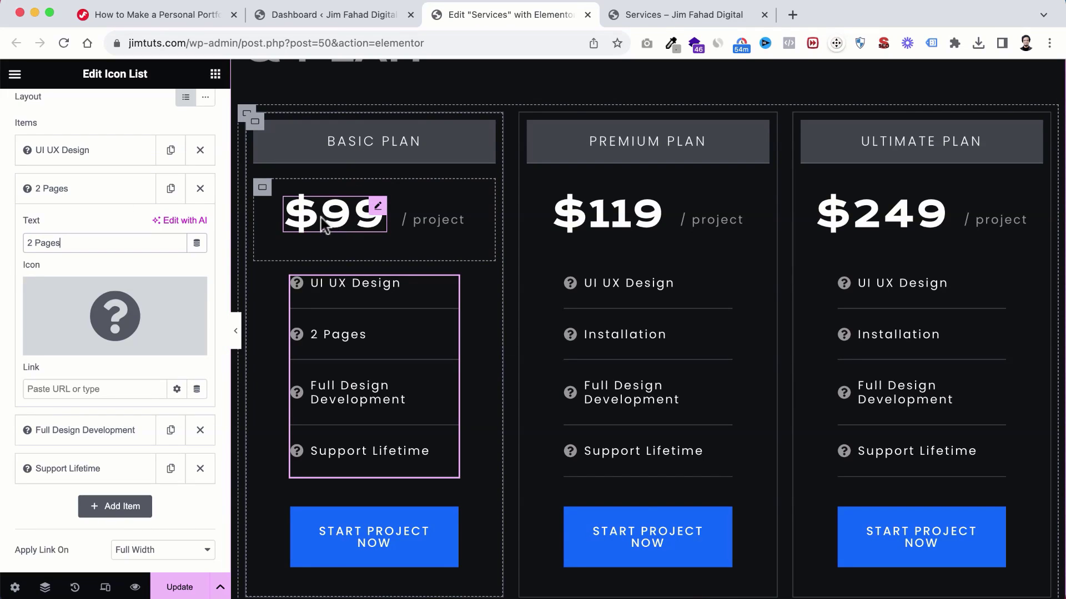
{"action": "scroll", "coordinate": [335, 304], "scroll_direction": "down", "scroll_amount": 1}
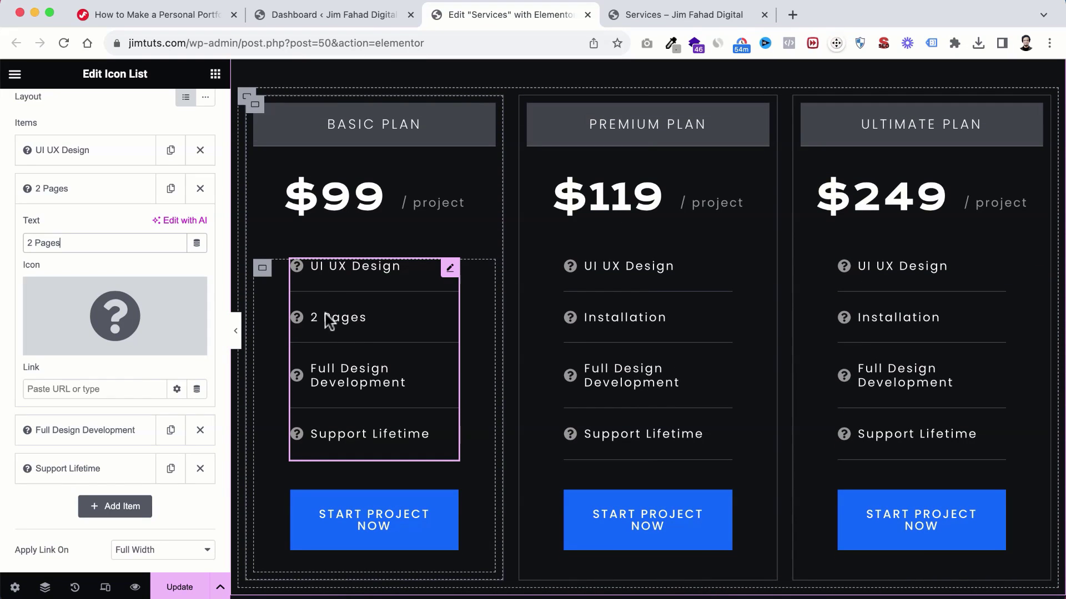
Step: Change the Basic plan's Support Lifetime feature to '30 Day Support'
{"action": "left_click", "coordinate": [345, 433]}
{"action": "scroll", "coordinate": [100, 404], "scroll_direction": "down", "scroll_amount": 1}
{"action": "left_click", "coordinate": [85, 437]}
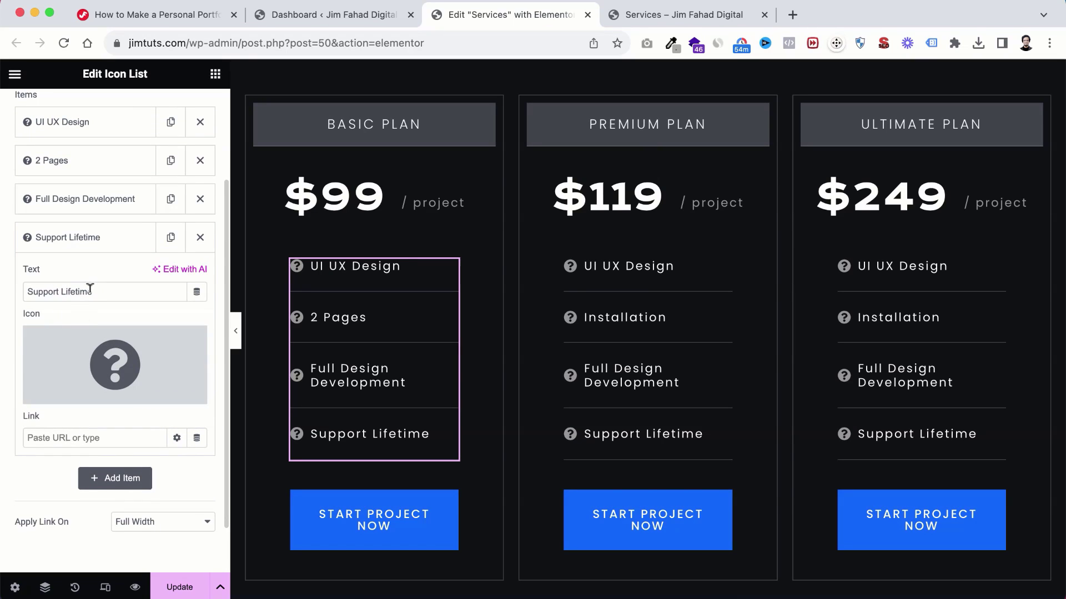
{"action": "double_click", "coordinate": [70, 289]}
{"action": "key", "text": "BackSpace"}
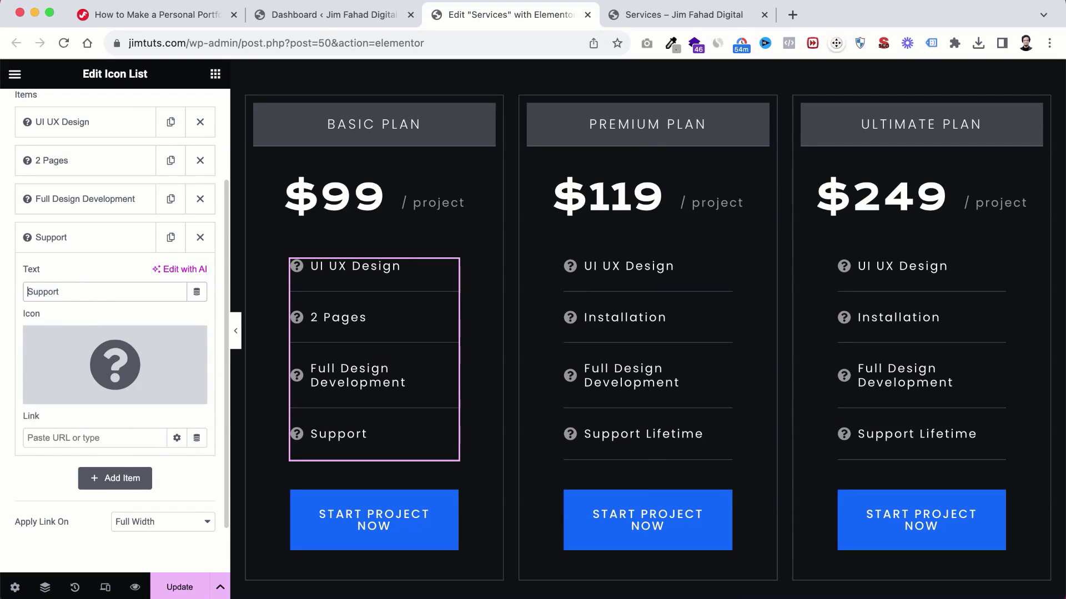
{"action": "type", "text": "30 Day"}
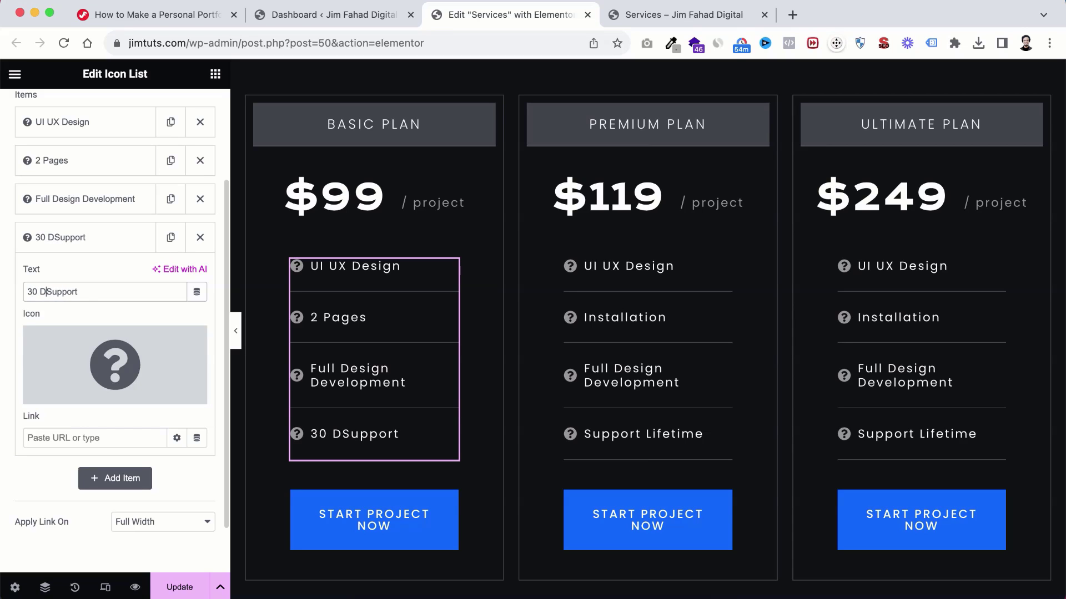
{"action": "key", "text": "super+a"}
{"action": "key", "text": "super+c"}
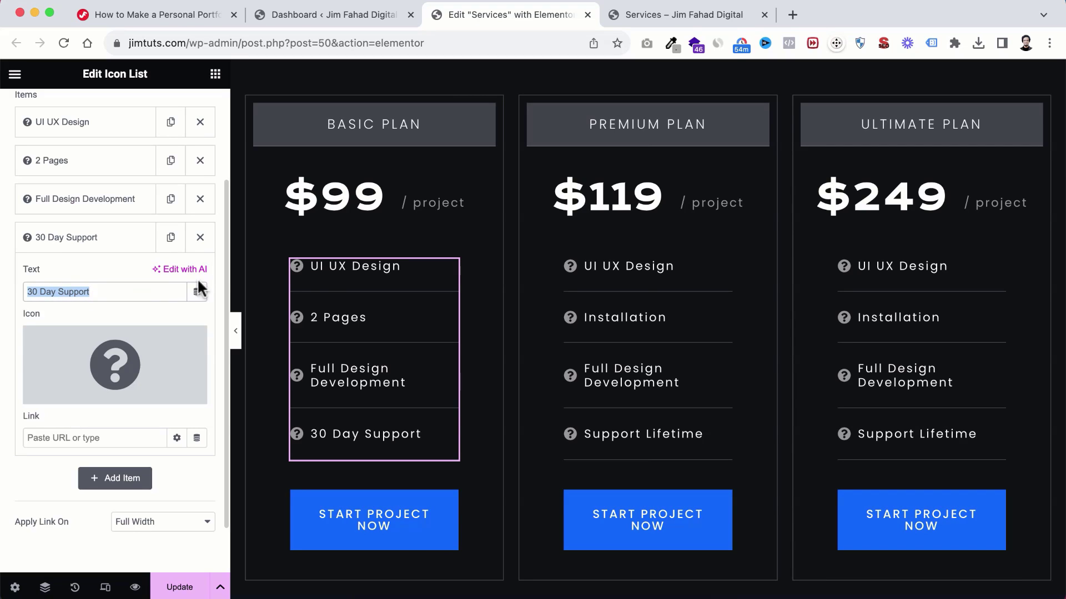
{"action": "left_click", "coordinate": [615, 198]}
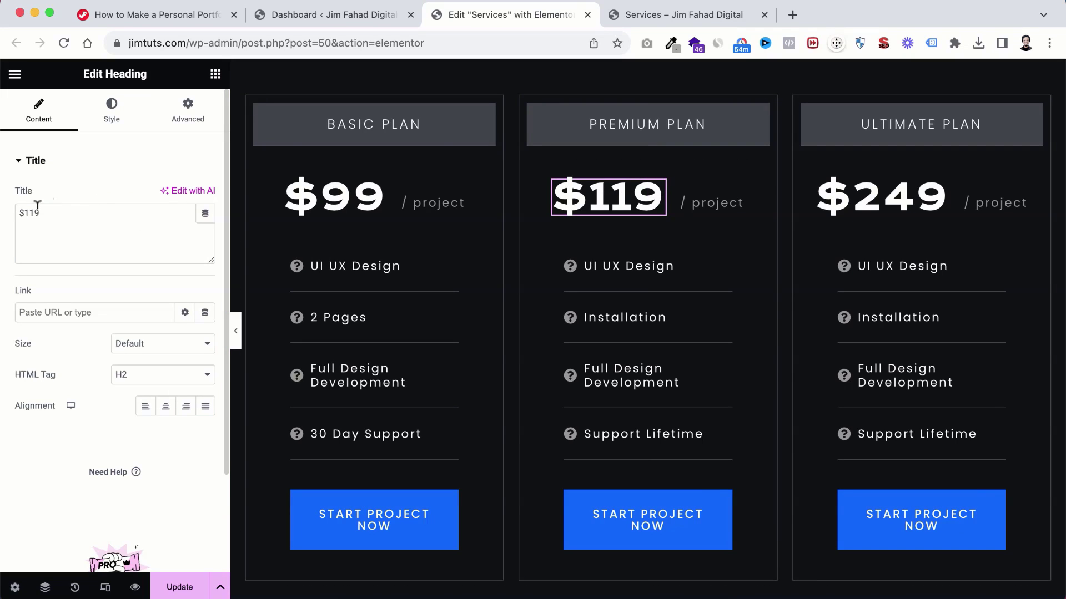
Step: Set the Premium plan to $149 with '4 Pages' and '30 Day Support' features
{"action": "left_click", "coordinate": [30, 210]}
{"action": "type", "text": "4"}
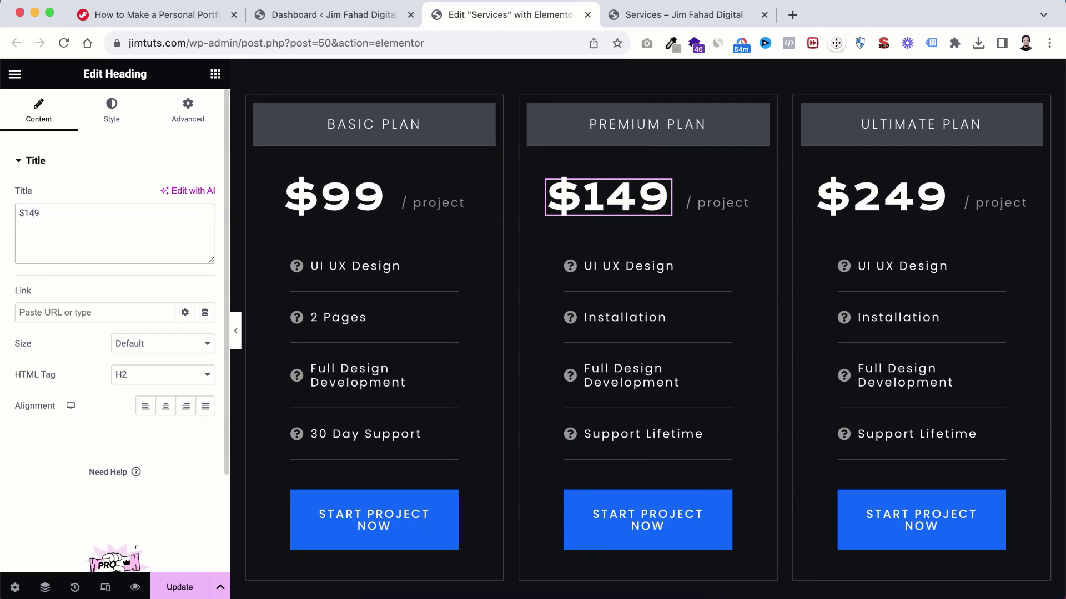
{"action": "left_click", "coordinate": [604, 321]}
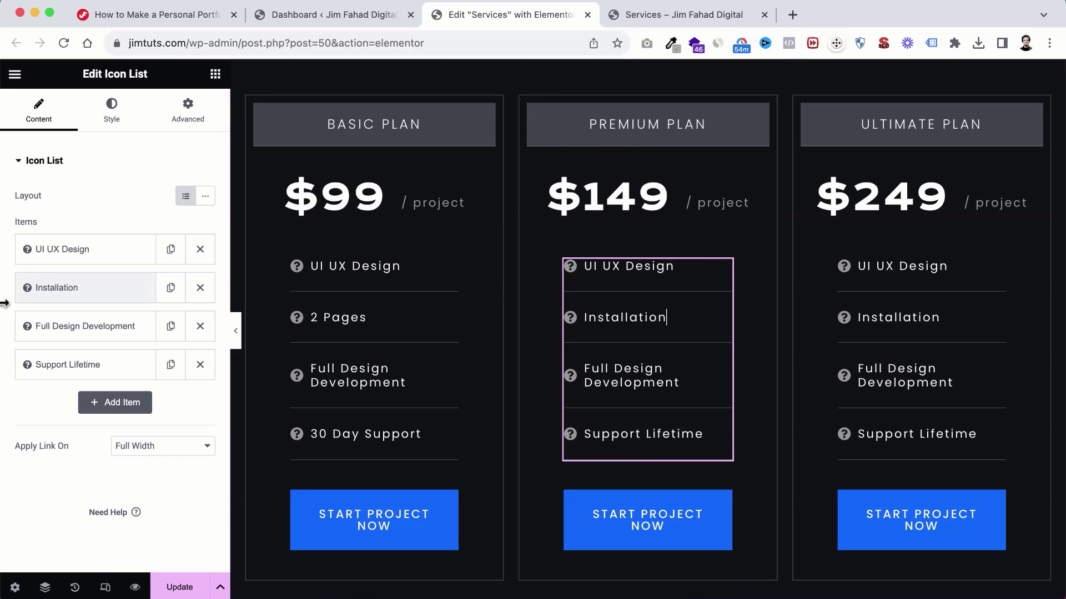
{"action": "left_click", "coordinate": [53, 288]}
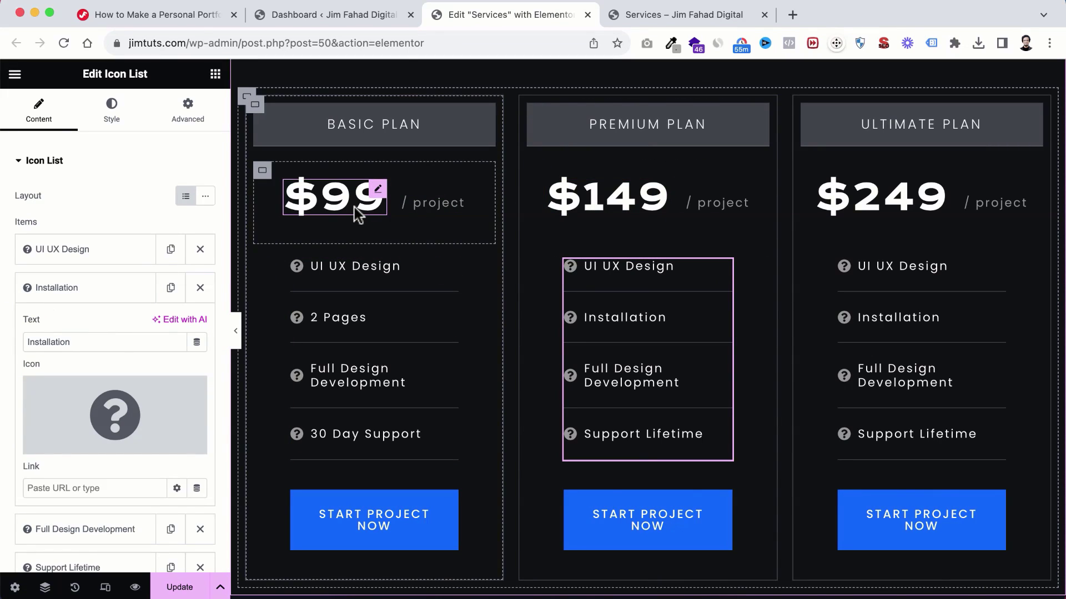
{"action": "left_click_drag", "start_coordinate": [68, 340], "coordinate": [2, 351]}
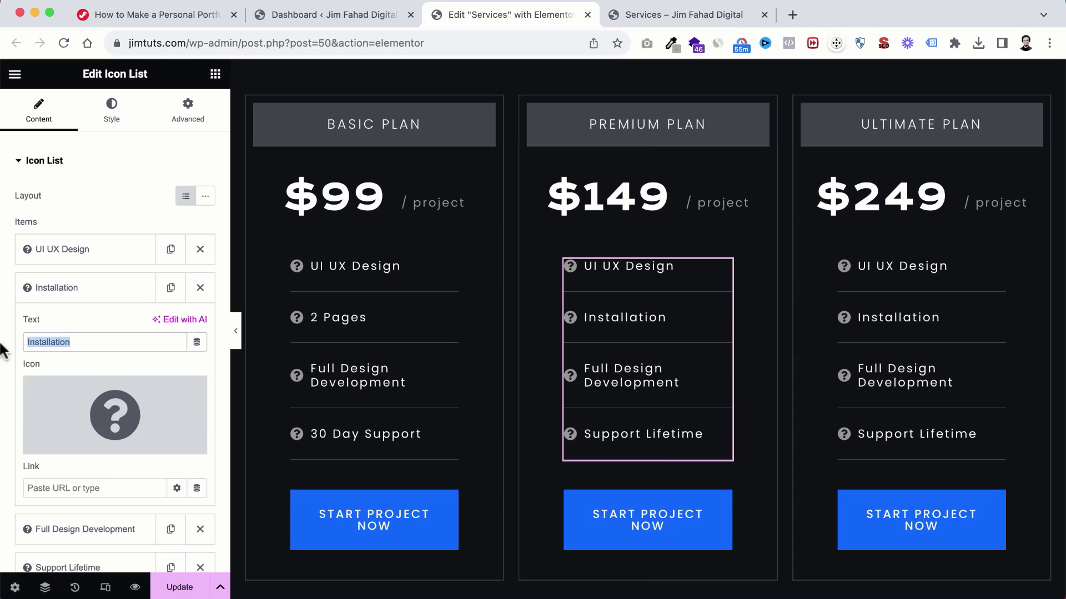
{"action": "type", "text": "4"}
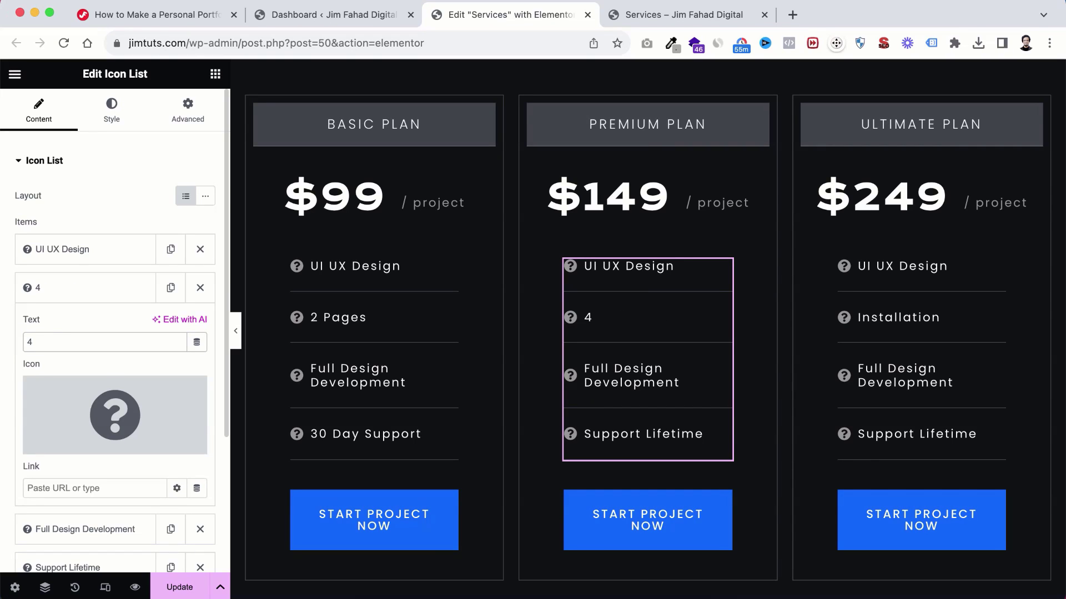
{"action": "type", "text": " Pages"}
{"action": "scroll", "coordinate": [29, 416], "scroll_direction": "down", "scroll_amount": 5}
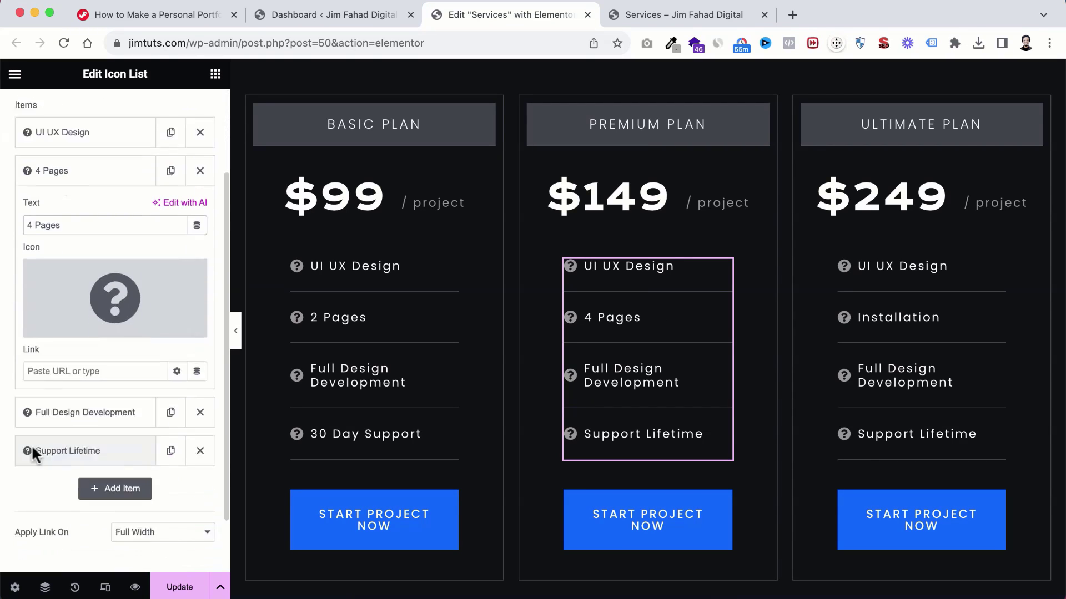
{"action": "triple_click", "coordinate": [65, 231]}
{"action": "type", "text": "30 Day Support"}
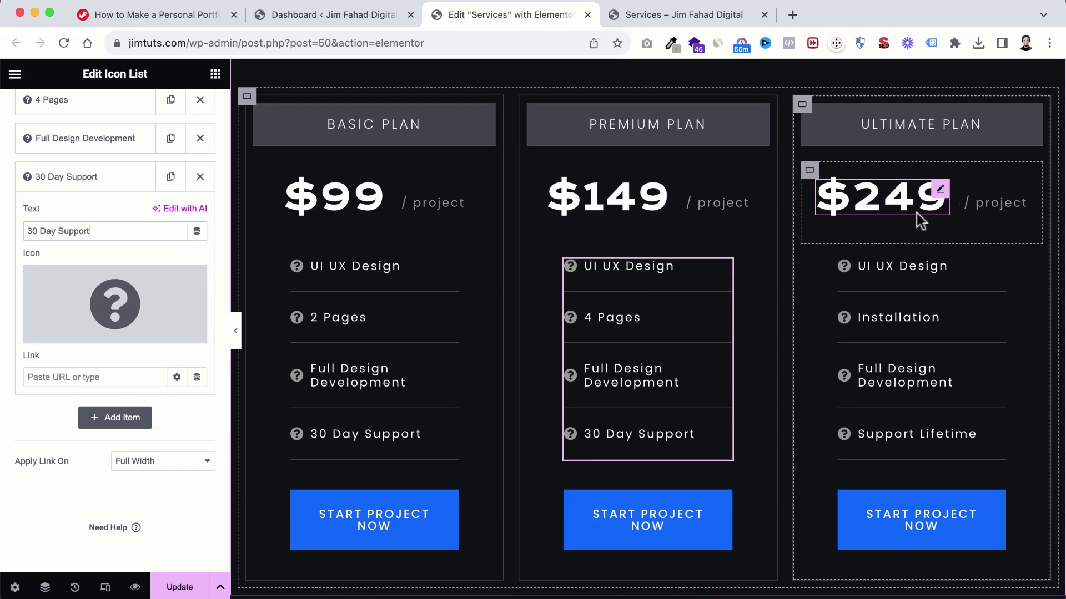
Step: Change the Ultimate plan's features to '10 pages' and '45 Day Support'
{"action": "left_click", "coordinate": [900, 314]}
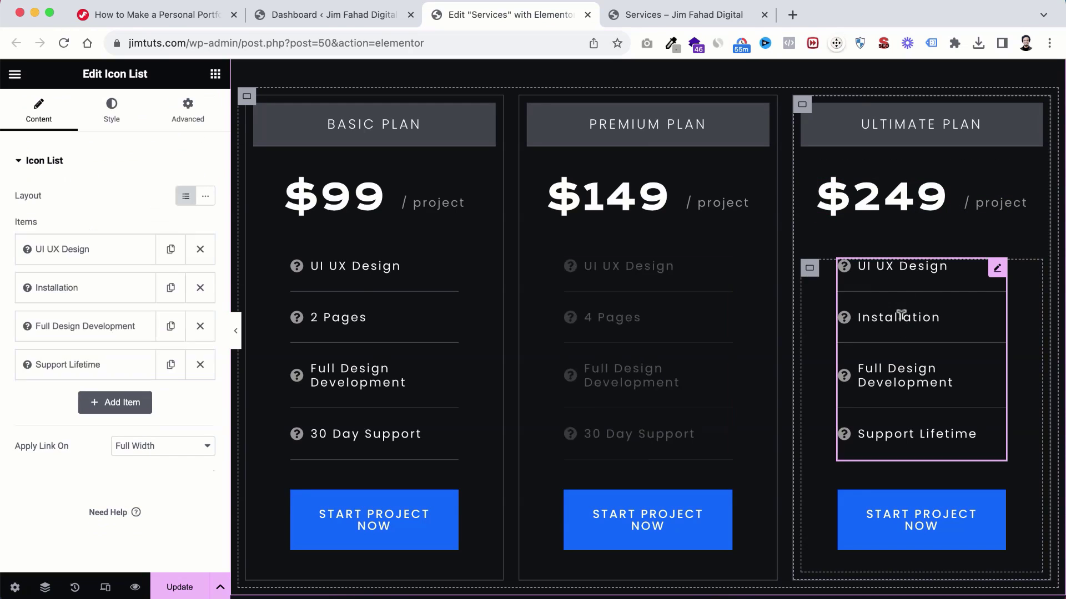
{"action": "left_click", "coordinate": [114, 285]}
{"action": "double_click", "coordinate": [65, 341]}
{"action": "type", "text": "10"}
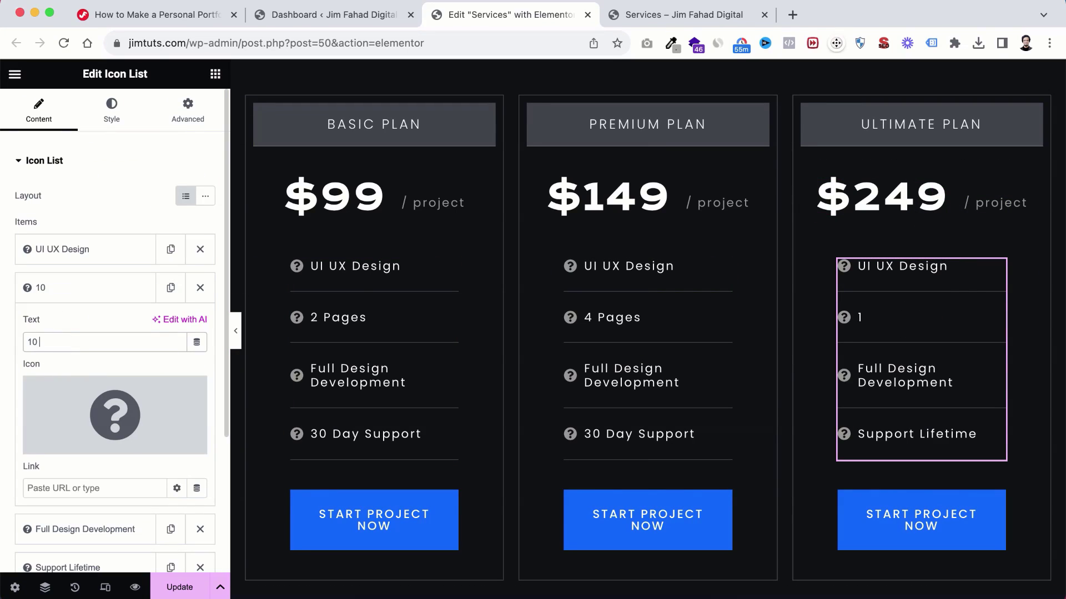
{"action": "type", "text": " pages"}
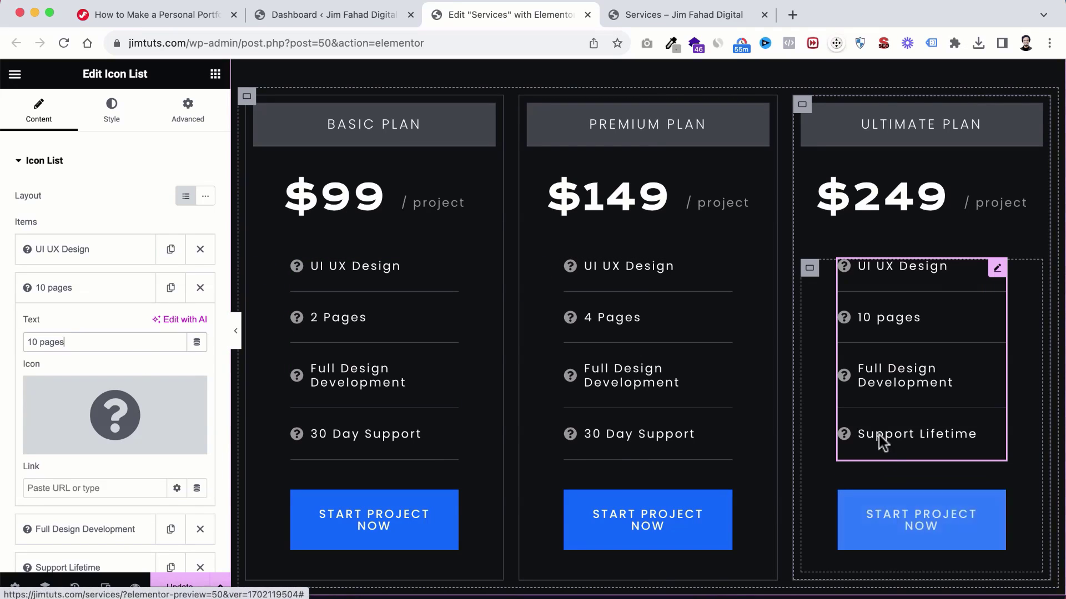
{"action": "left_click", "coordinate": [878, 435]}
{"action": "scroll", "coordinate": [84, 442], "scroll_direction": "down", "scroll_amount": 3}
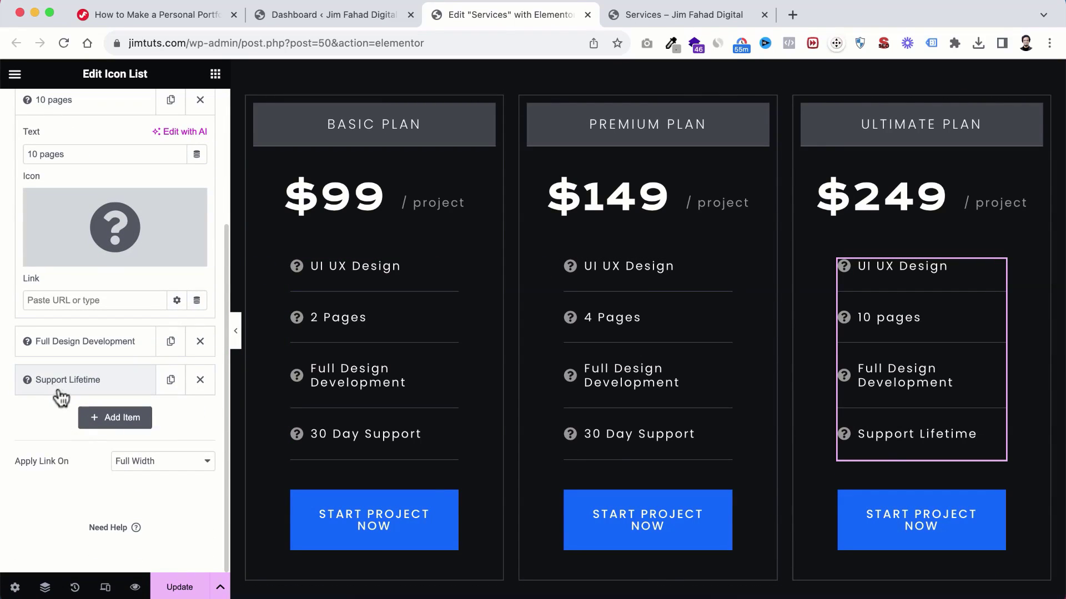
{"action": "left_click", "coordinate": [61, 388]}
{"action": "triple_click", "coordinate": [70, 230]}
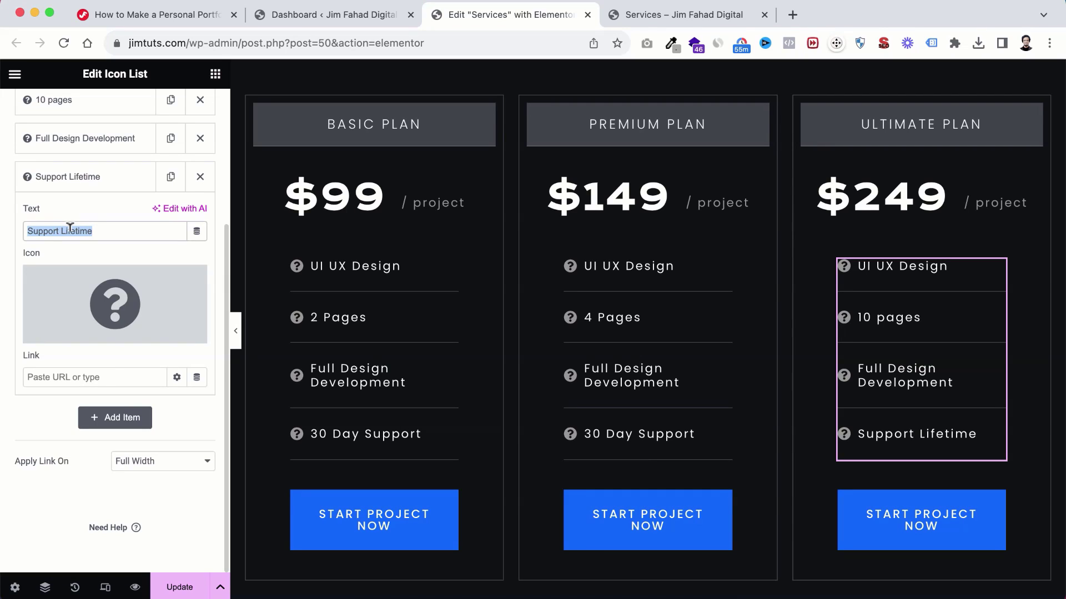
{"action": "key", "text": "super+v"}
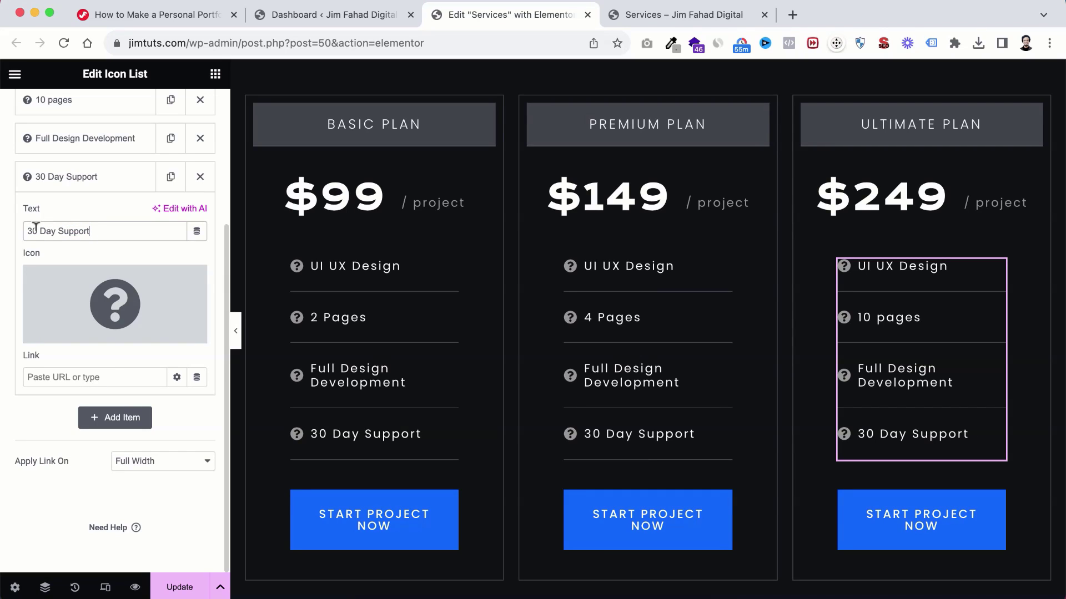
{"action": "type", "text": "45"}
{"action": "scroll", "coordinate": [612, 375], "scroll_direction": "down", "scroll_amount": 1}
{"action": "scroll", "coordinate": [611, 375], "scroll_direction": "up", "scroll_amount": 2}
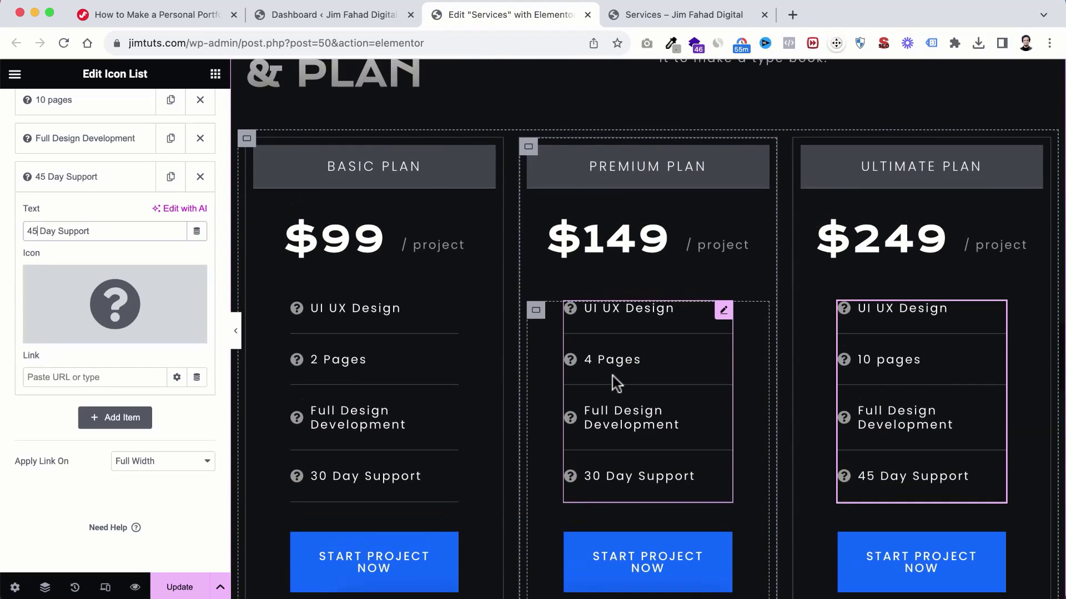
{"action": "scroll", "coordinate": [611, 375], "scroll_direction": "down", "scroll_amount": 1}
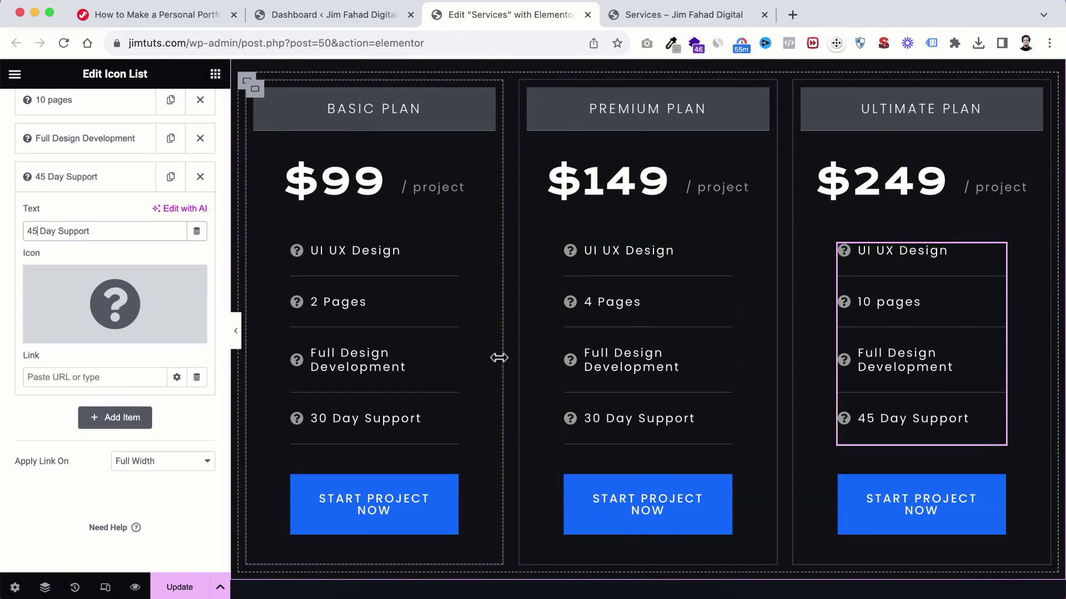
{"action": "scroll", "coordinate": [499, 358], "scroll_direction": "down", "scroll_amount": 1}
{"action": "scroll", "coordinate": [499, 358], "scroll_direction": "up", "scroll_amount": 1}
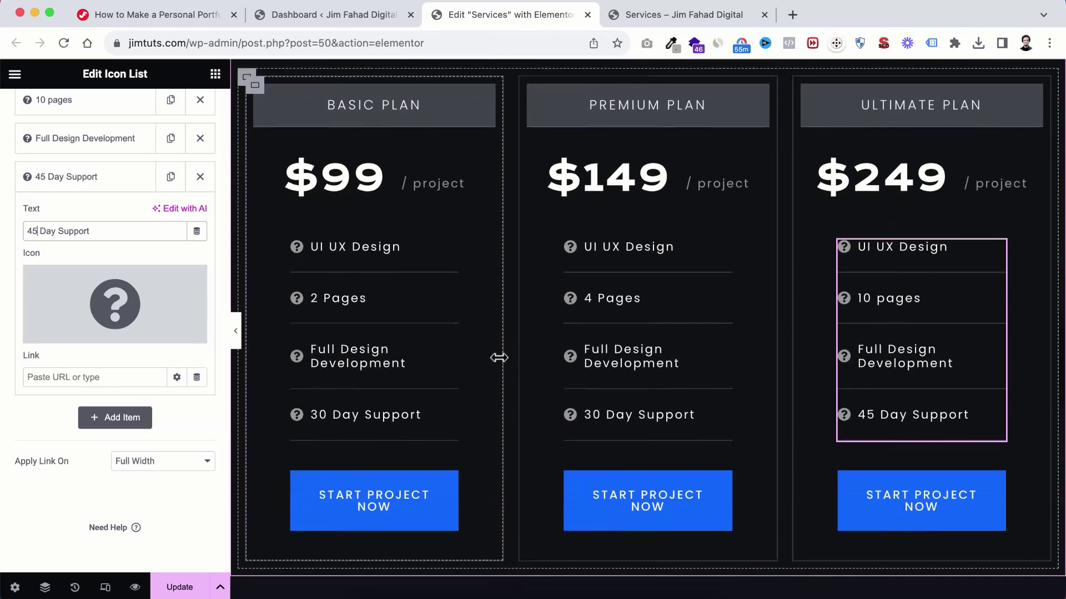
{"action": "scroll", "coordinate": [499, 358], "scroll_direction": "down", "scroll_amount": 1}
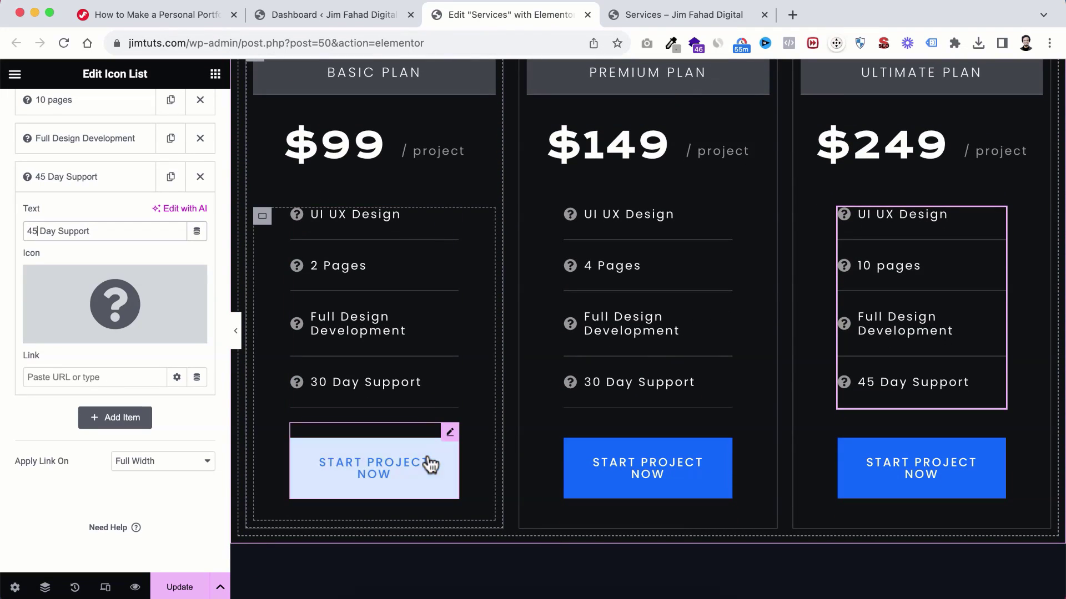
{"action": "scroll", "coordinate": [399, 449], "scroll_direction": "up", "scroll_amount": 1}
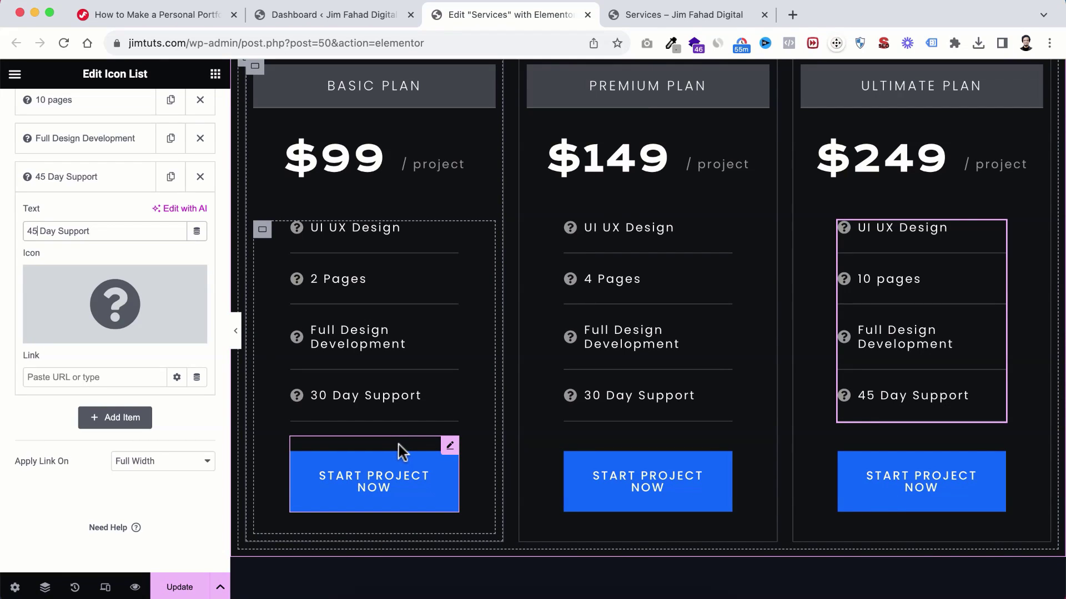
Step: Link the Basic plan's Start Project Now button to the Contact page
{"action": "left_click", "coordinate": [419, 475]}
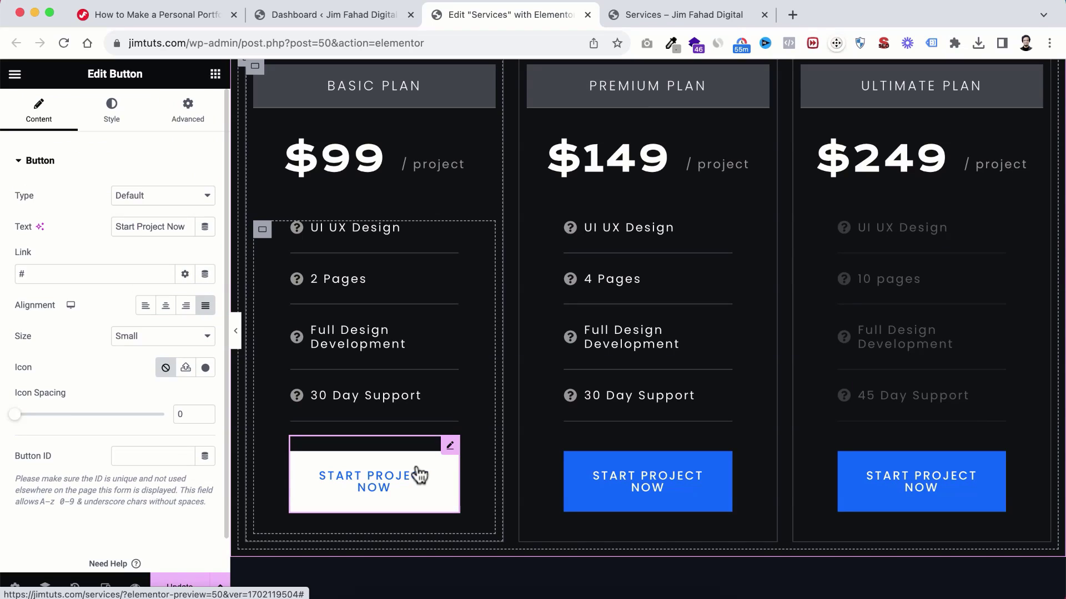
{"action": "left_click", "coordinate": [23, 273]}
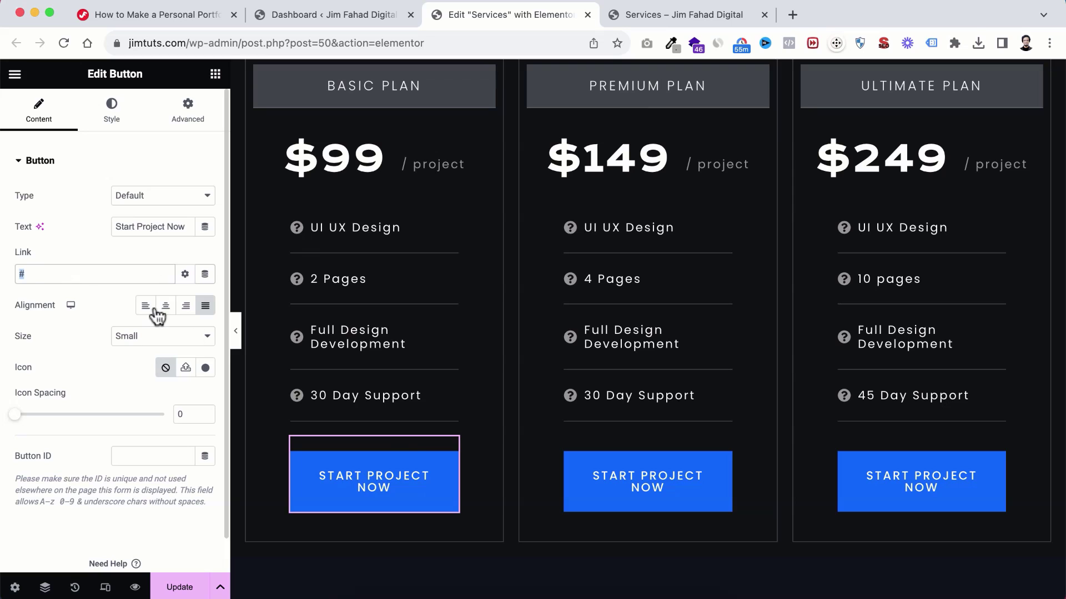
{"action": "left_click", "coordinate": [654, 483]}
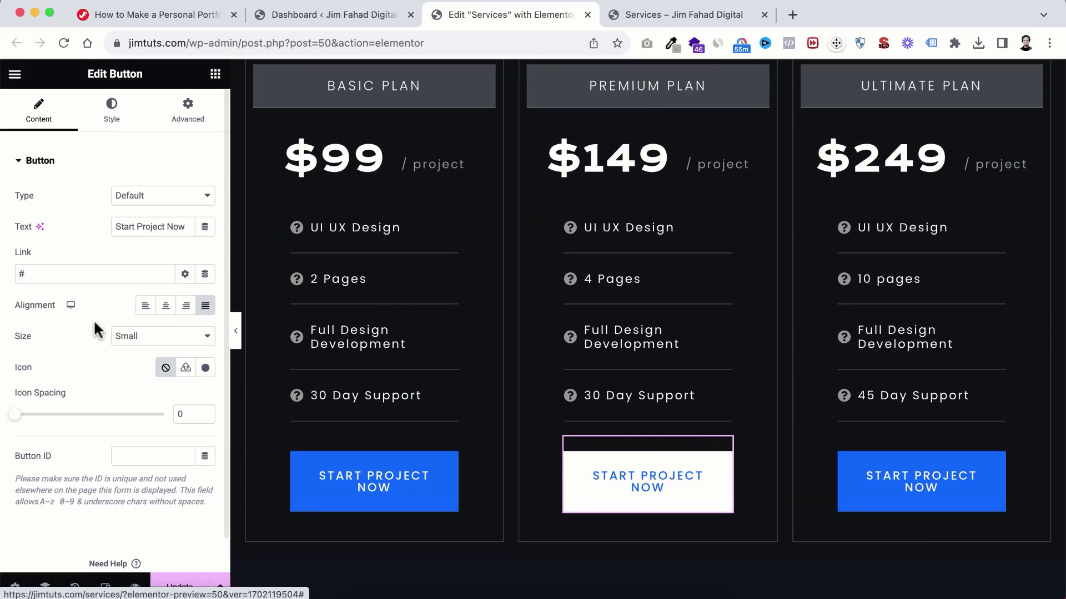
{"action": "left_click", "coordinate": [40, 273]}
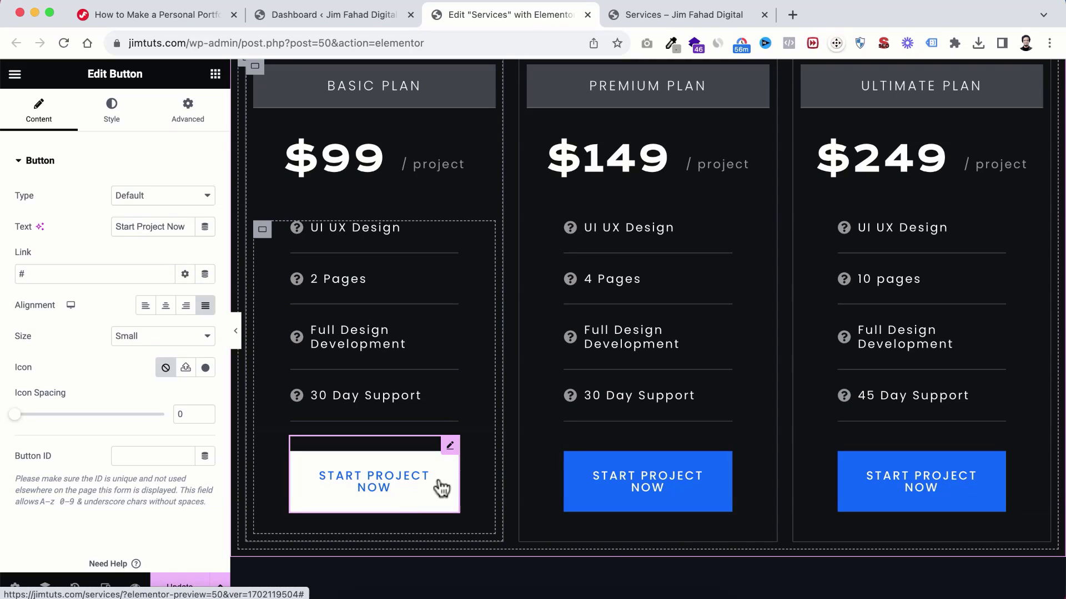
{"action": "left_click_drag", "start_coordinate": [25, 275], "coordinate": [2, 278]}
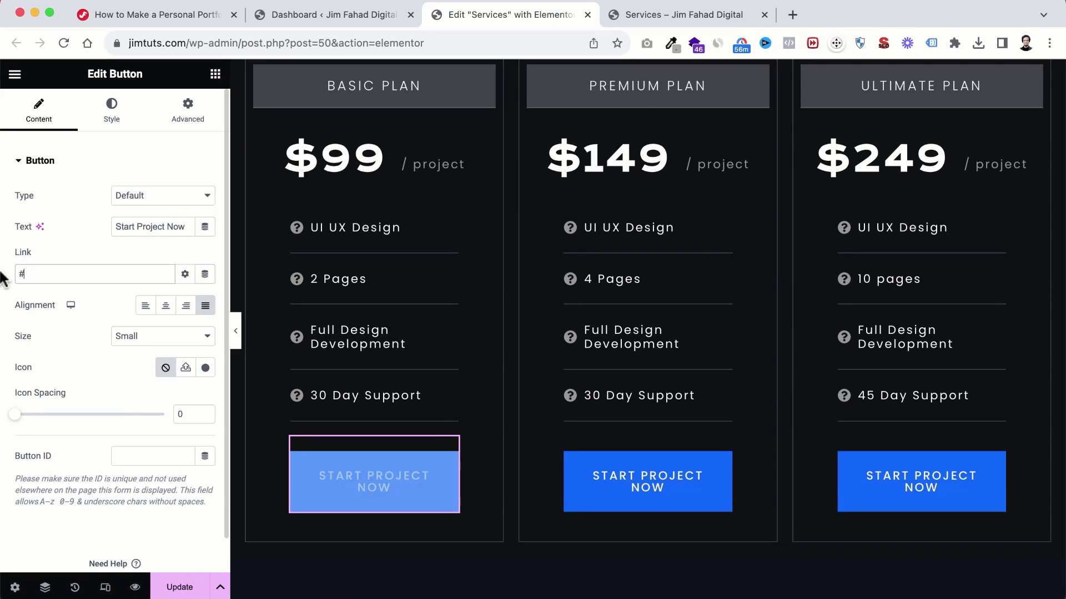
{"action": "type", "text": "conta"}
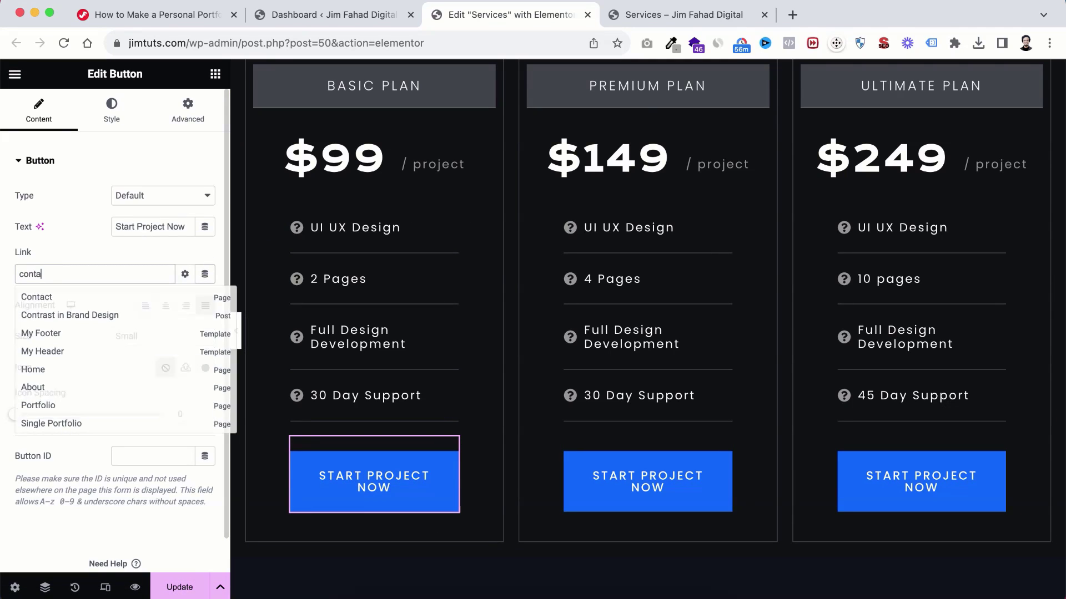
{"action": "left_click", "coordinate": [50, 299]}
{"action": "scroll", "coordinate": [379, 178], "scroll_direction": "up", "scroll_amount": 2}
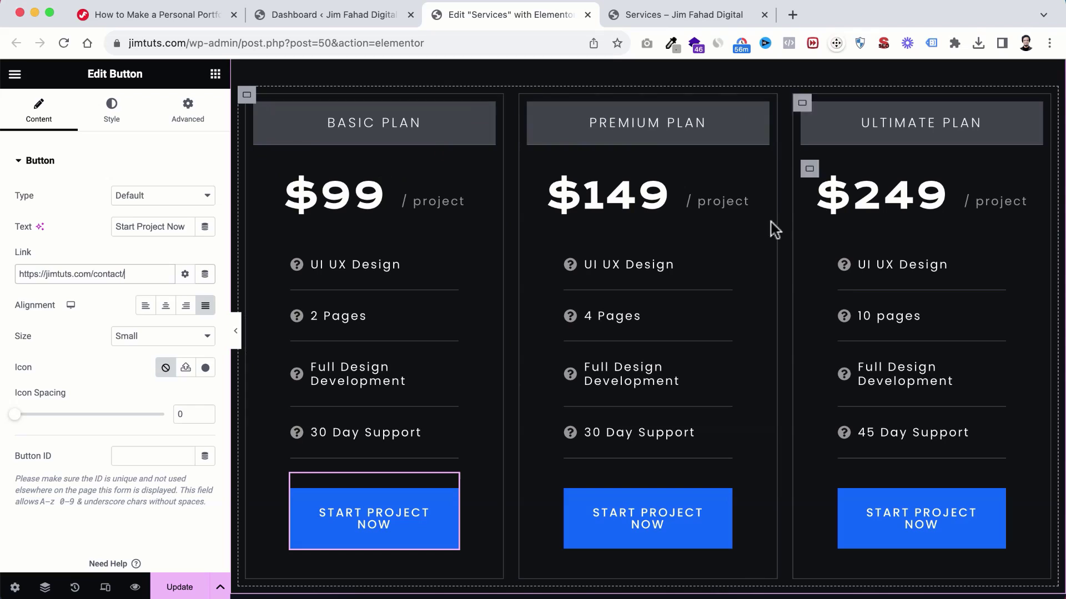
Step: Replace the Premium plan button's # link with the Contact page
{"action": "left_click", "coordinate": [622, 528]}
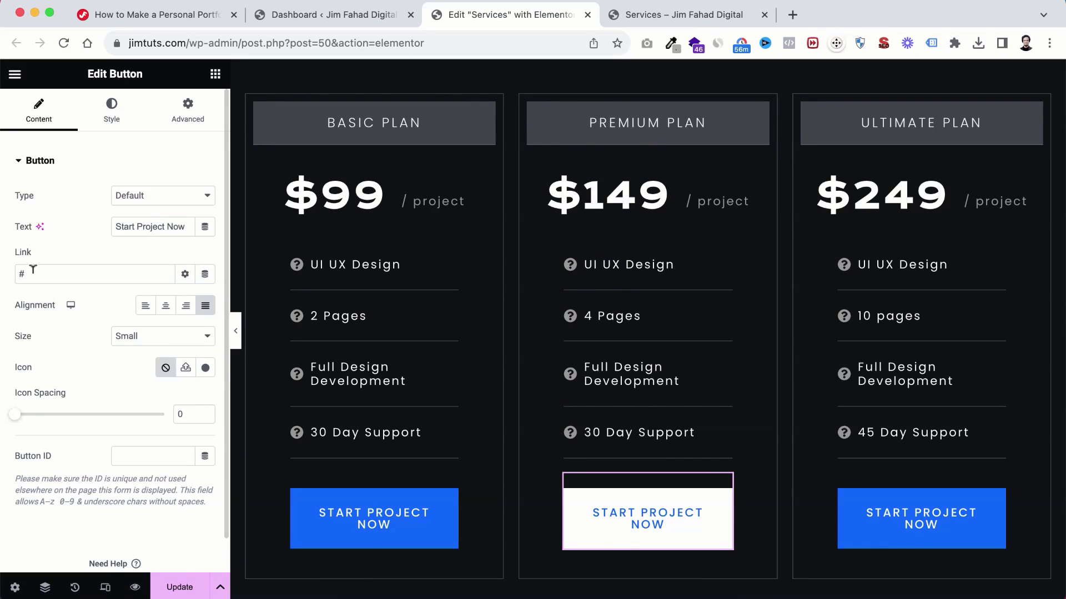
{"action": "left_click_drag", "start_coordinate": [34, 269], "coordinate": [11, 280]}
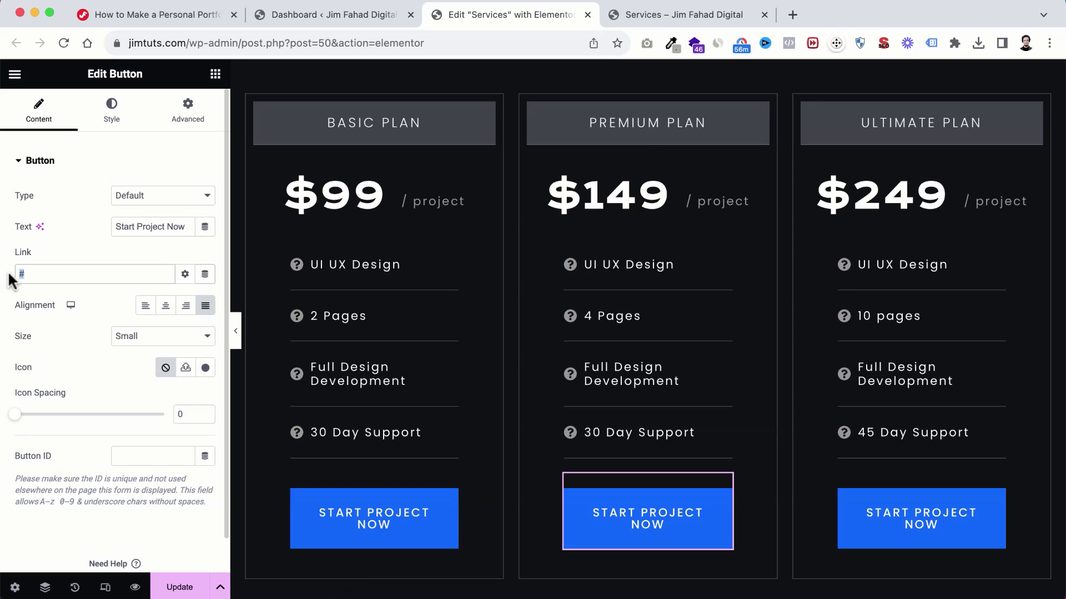
{"action": "type", "text": "30 Day Support"}
{"action": "triple_click", "coordinate": [92, 265]}
{"action": "type", "text": "contact"}
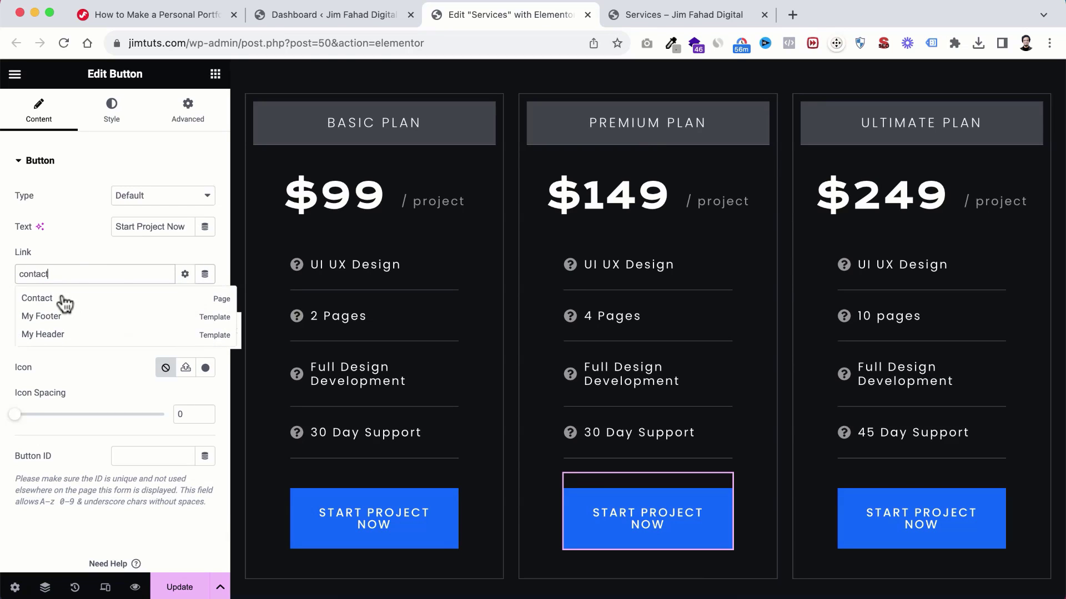
{"action": "left_click", "coordinate": [65, 296]}
{"action": "left_click", "coordinate": [899, 532]}
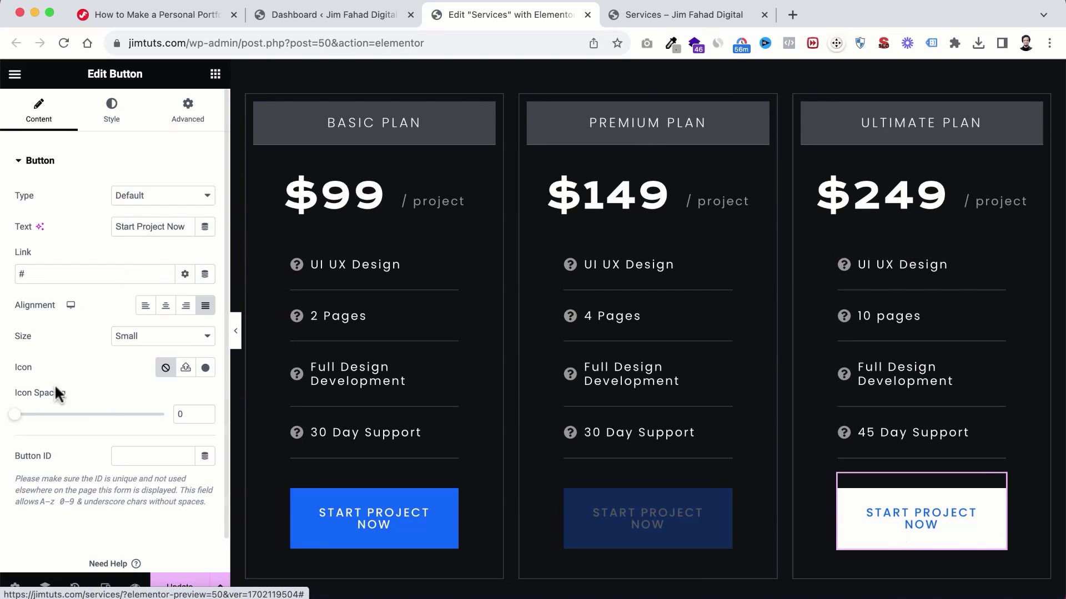
{"action": "left_click_drag", "start_coordinate": [28, 270], "coordinate": [4, 273]}
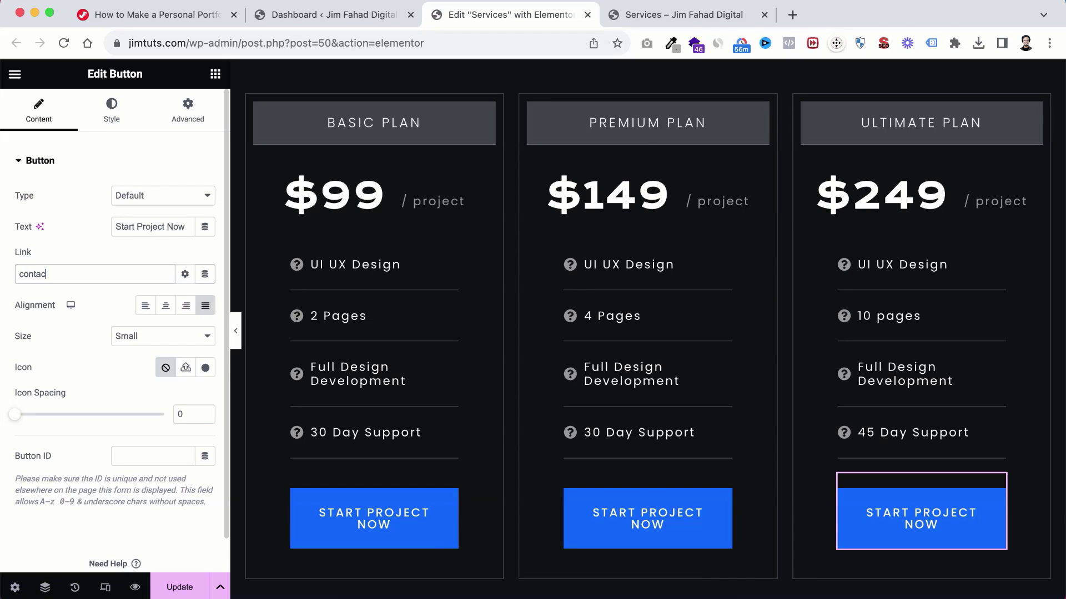
{"action": "type", "text": "contact"}
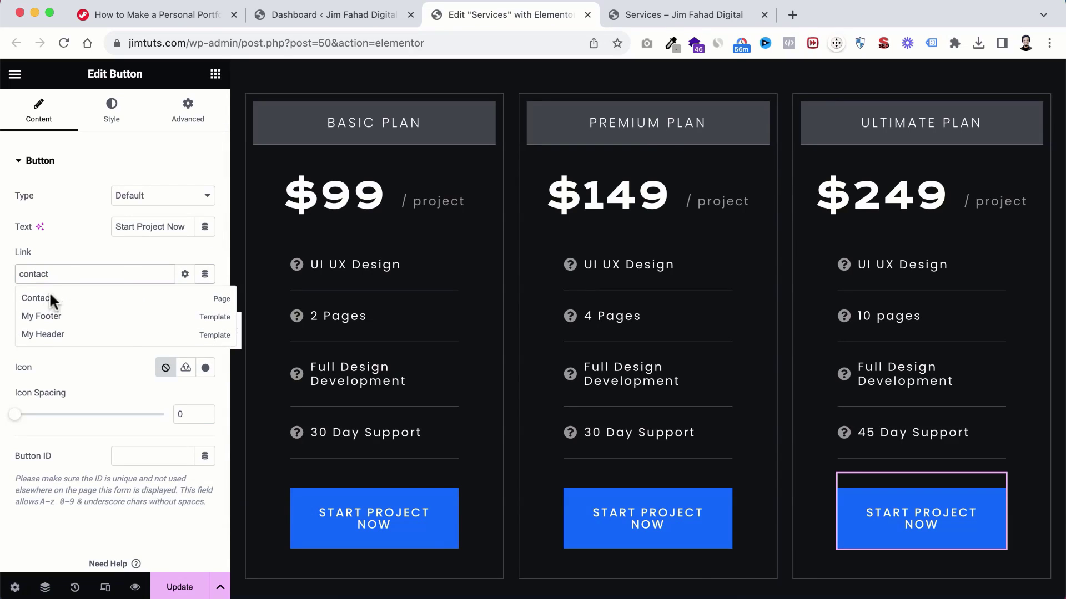
{"action": "left_click", "coordinate": [52, 297]}
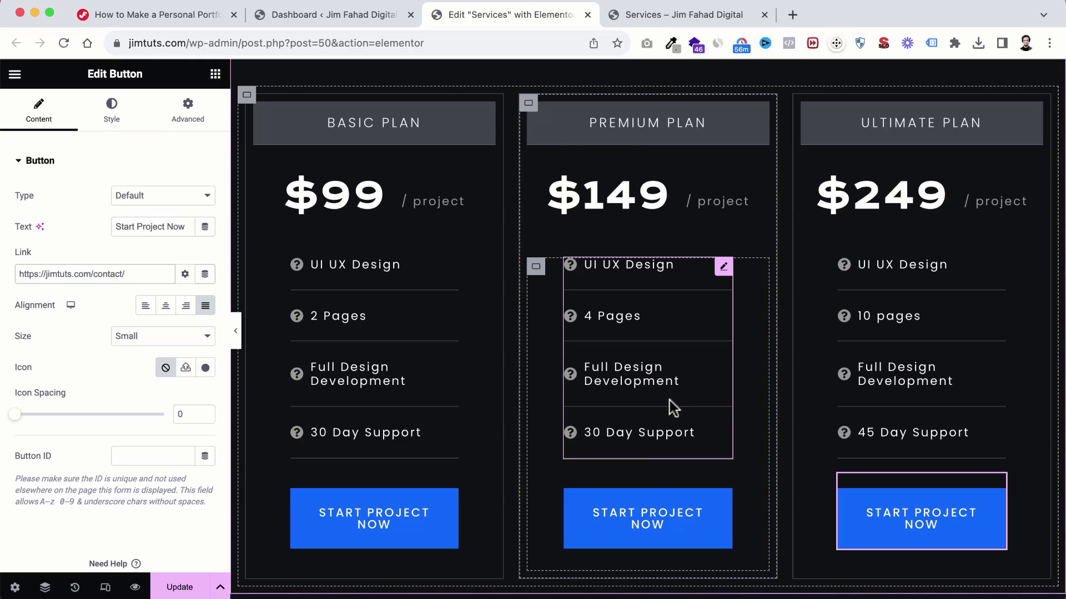
{"action": "scroll", "coordinate": [670, 400], "scroll_direction": "down", "scroll_amount": 15}
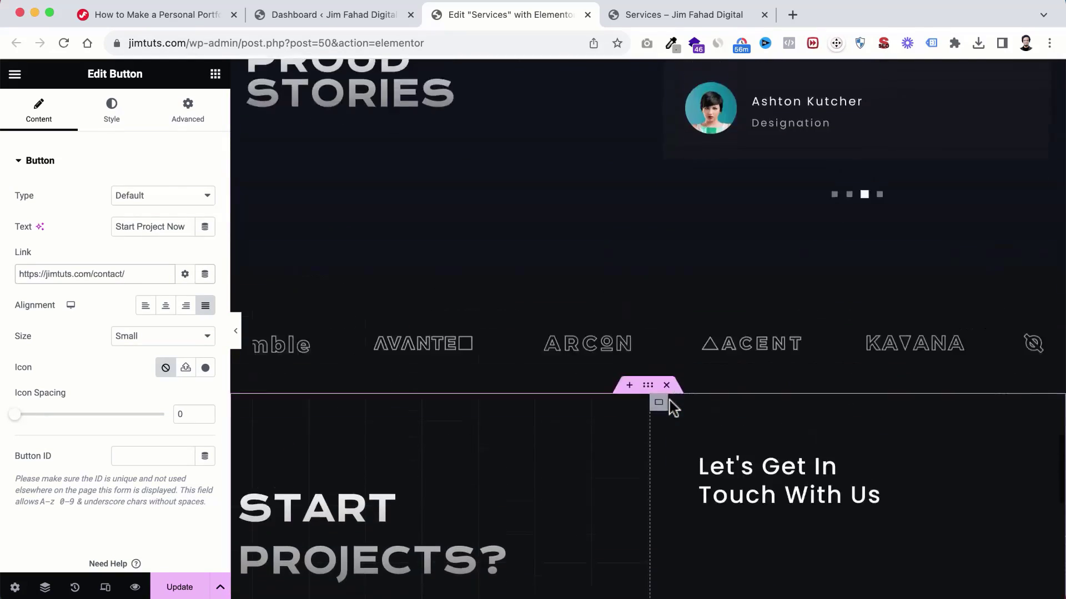
{"action": "scroll", "coordinate": [670, 291], "scroll_direction": "up", "scroll_amount": 4}
{"action": "scroll", "coordinate": [674, 258], "scroll_direction": "down", "scroll_amount": 6}
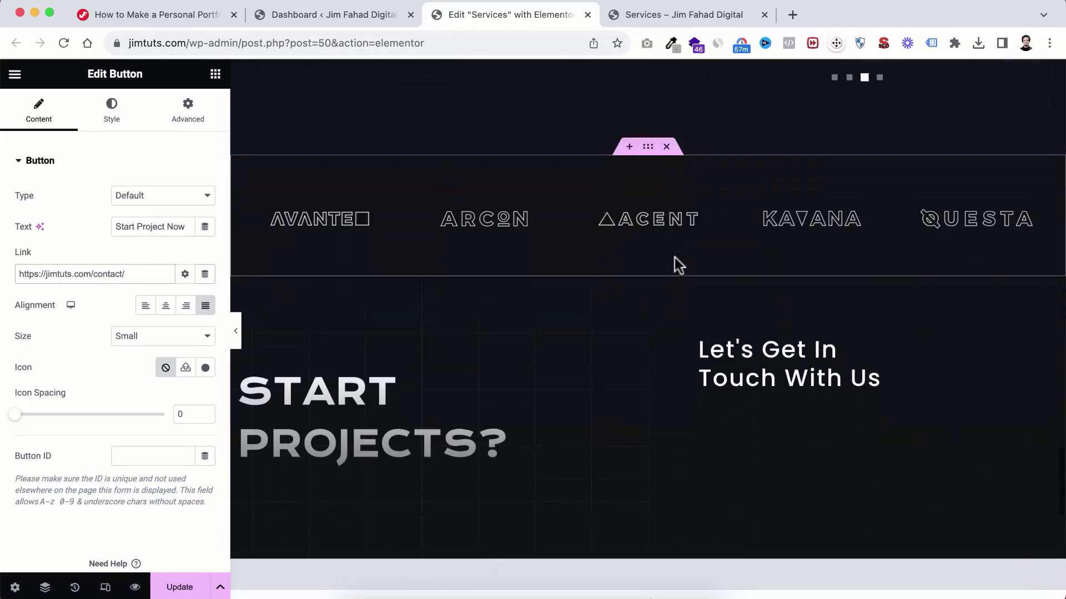
{"action": "scroll", "coordinate": [674, 258], "scroll_direction": "down", "scroll_amount": 8}
{"action": "scroll", "coordinate": [674, 258], "scroll_direction": "up", "scroll_amount": 20}
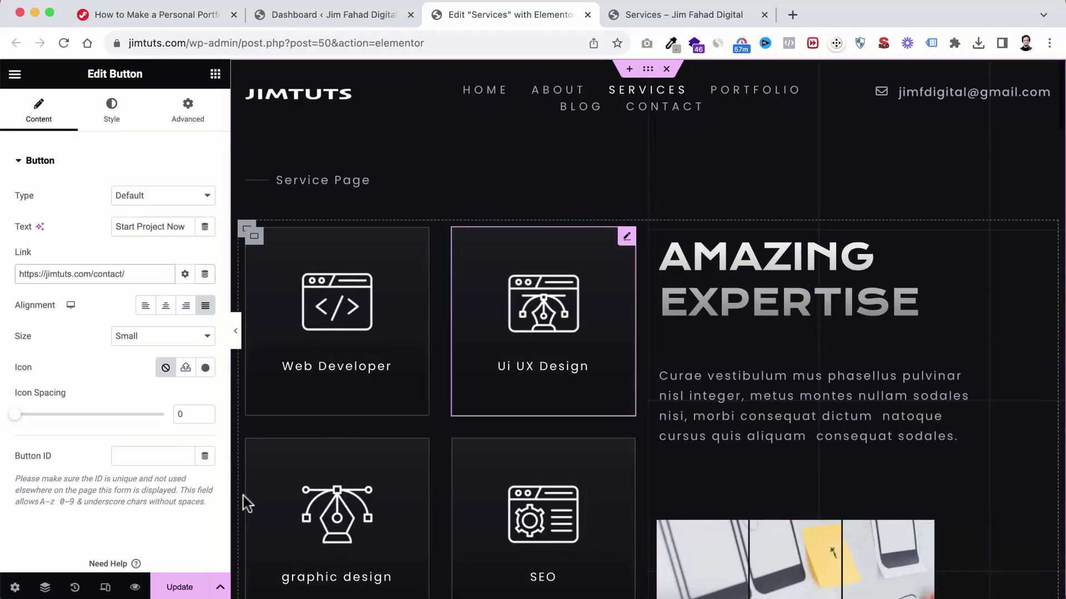
{"action": "left_click", "coordinate": [179, 587]}
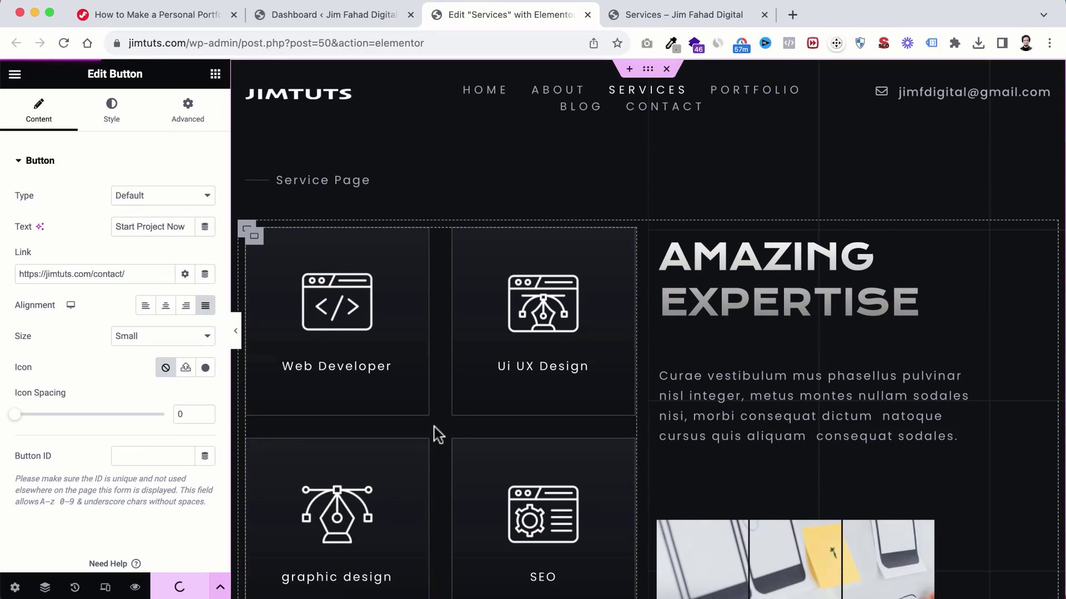
Step: From the live site's Portfolio page, open Edit with Elementor in a new tab
{"action": "left_click", "coordinate": [649, 18]}
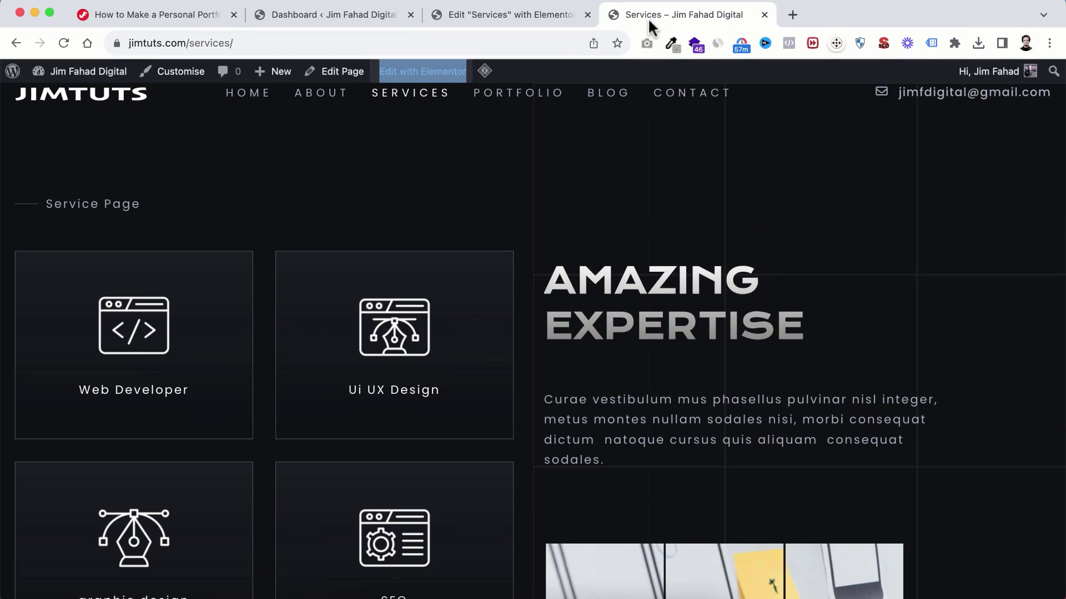
{"action": "left_click", "coordinate": [516, 96]}
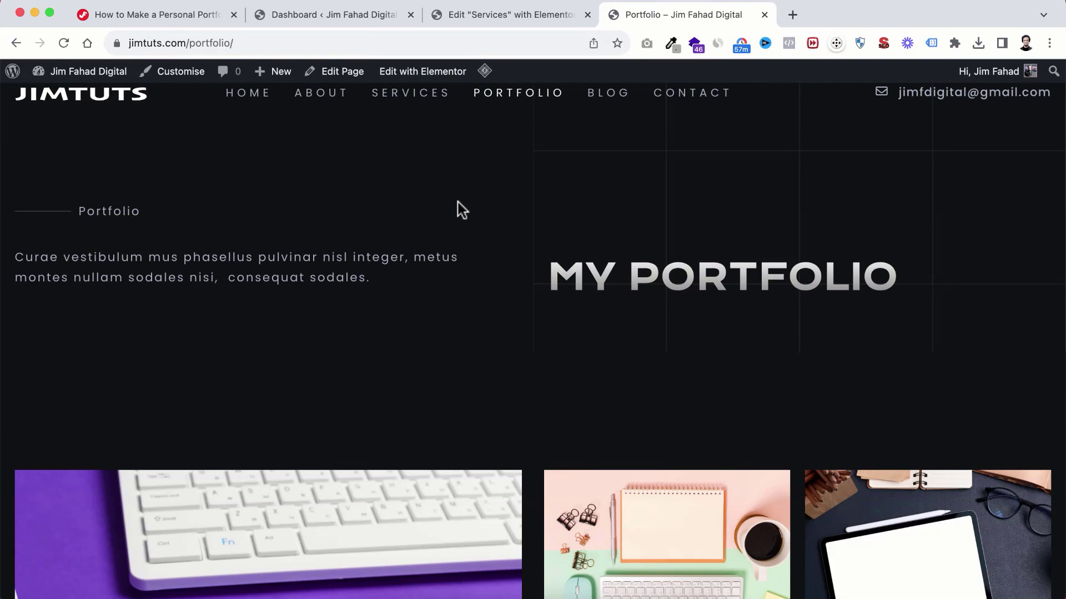
{"action": "right_click", "coordinate": [410, 75]}
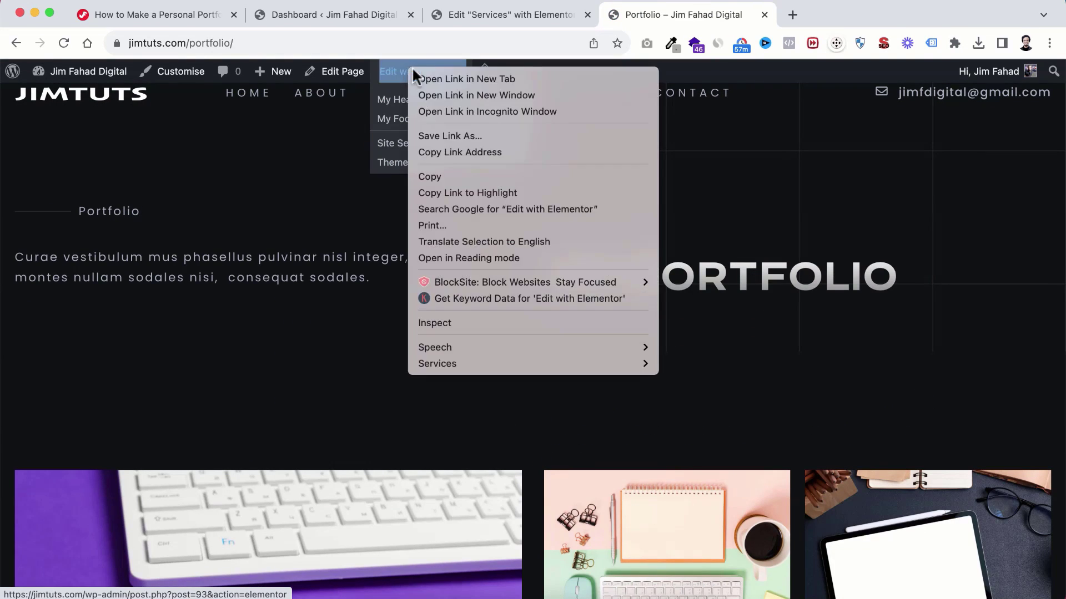
{"action": "left_click", "coordinate": [437, 75]}
{"action": "left_click_drag", "start_coordinate": [806, 16], "coordinate": [666, 22]}
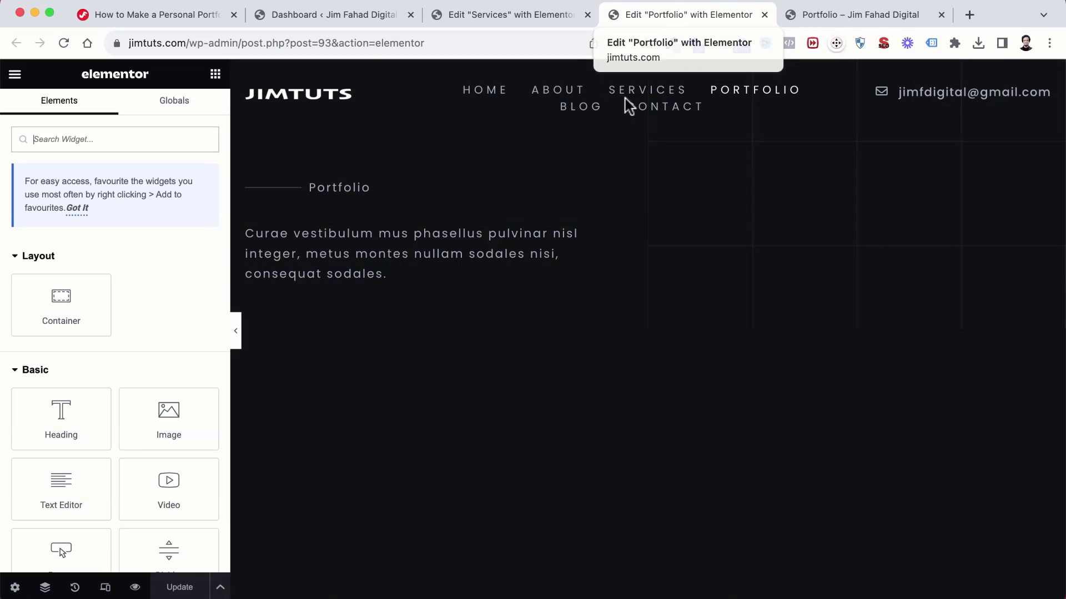
{"action": "scroll", "coordinate": [564, 338], "scroll_direction": "down", "scroll_amount": 6}
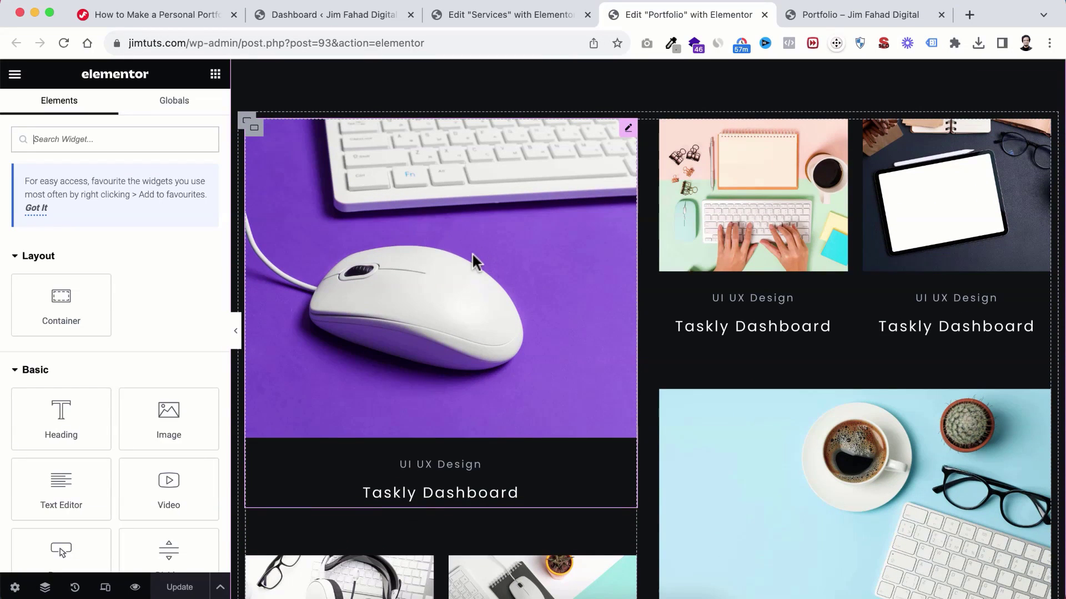
Step: Select the purple mouse image box and look over the Portfolio image boxes
{"action": "left_click", "coordinate": [469, 253]}
{"action": "mouse_move", "coordinate": [132, 252]}
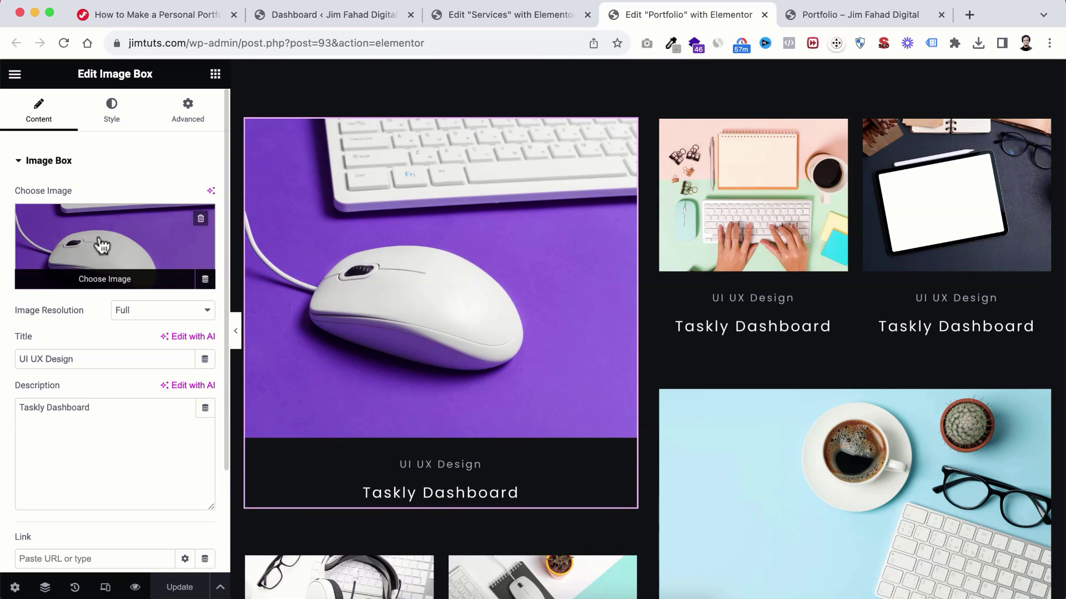
{"action": "scroll", "coordinate": [405, 347], "scroll_direction": "down", "scroll_amount": 1}
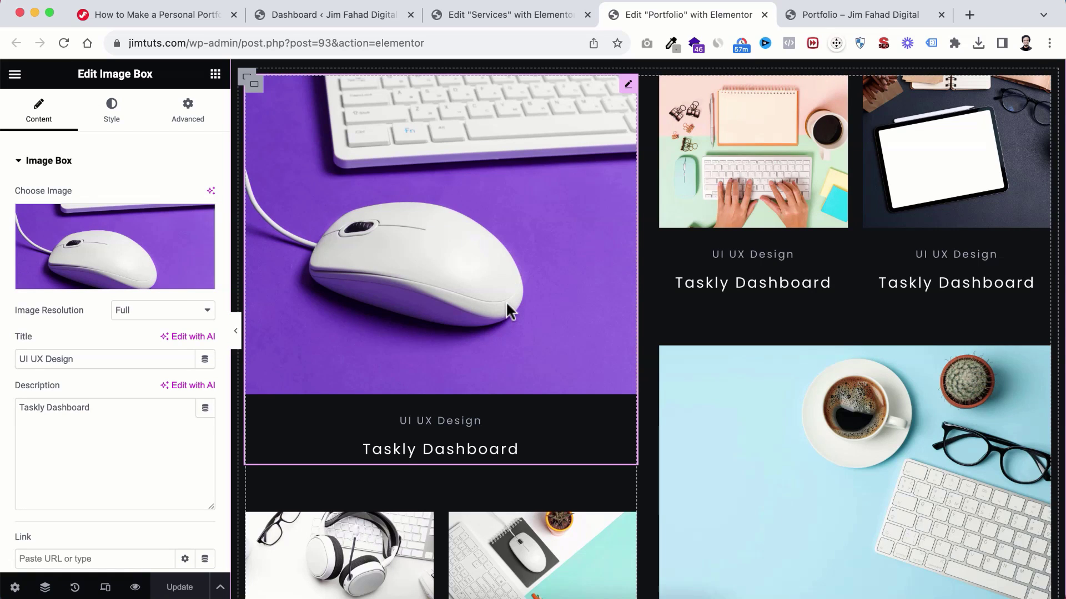
{"action": "scroll", "coordinate": [506, 304], "scroll_direction": "up", "scroll_amount": 3}
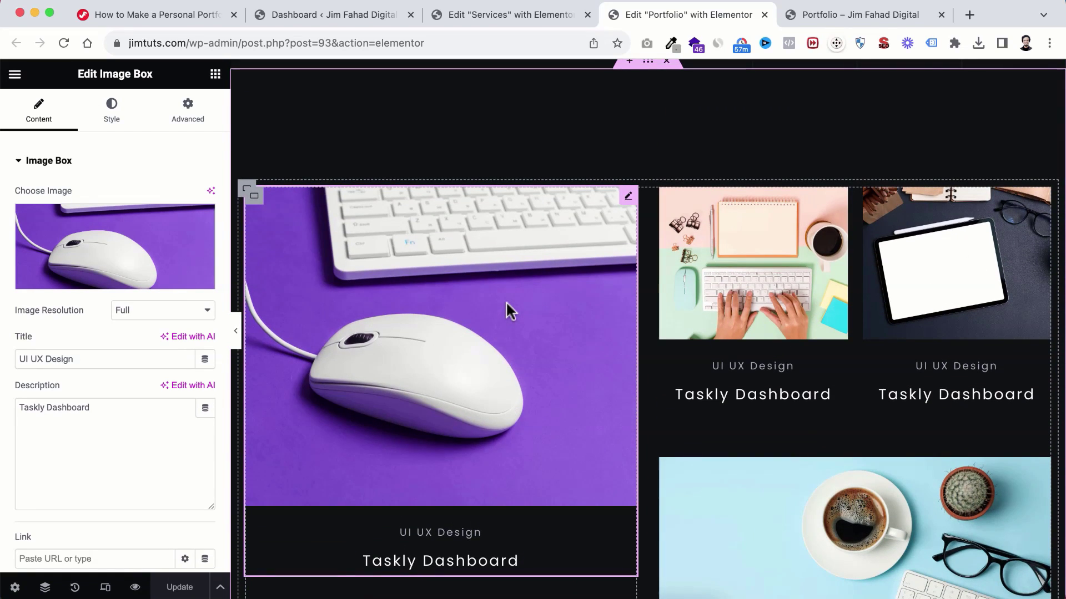
{"action": "scroll", "coordinate": [507, 311], "scroll_direction": "down", "scroll_amount": 1}
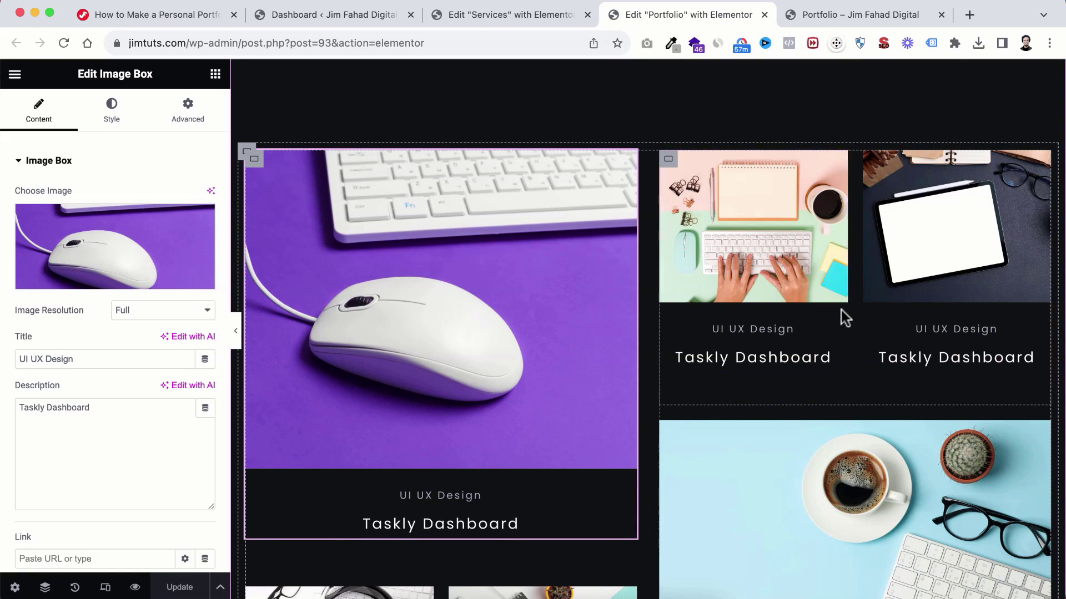
{"action": "scroll", "coordinate": [605, 352], "scroll_direction": "down", "scroll_amount": 9}
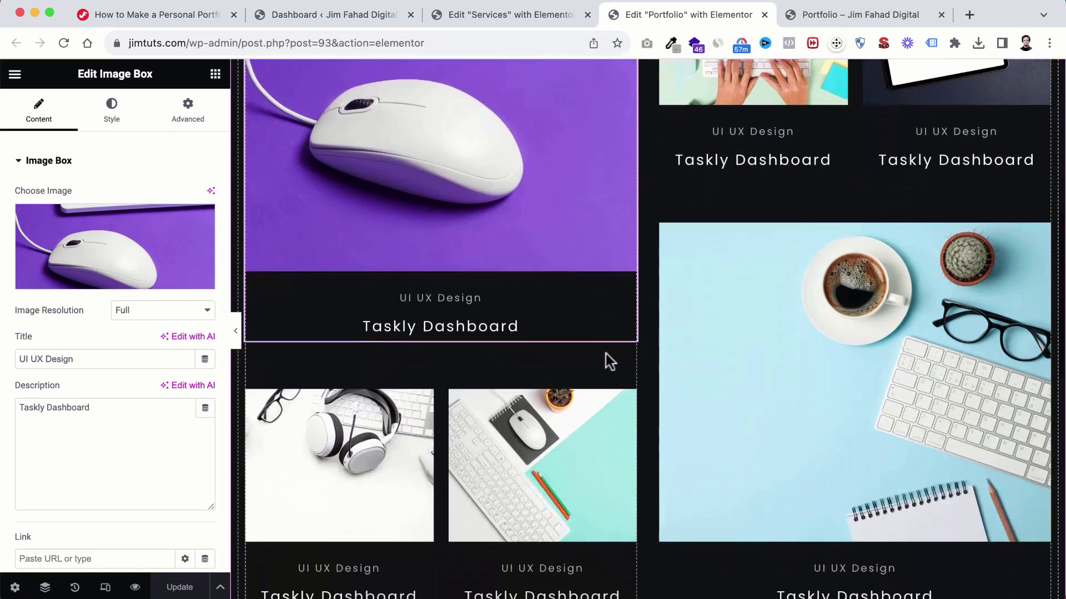
{"action": "scroll", "coordinate": [605, 351], "scroll_direction": "up", "scroll_amount": 10}
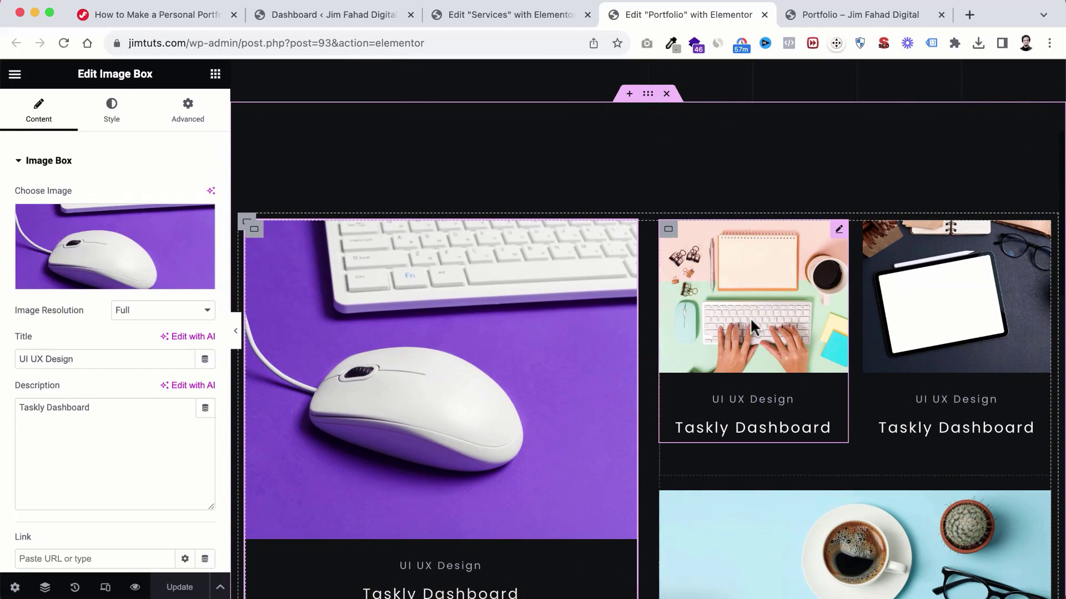
Step: Change the pink keyboard card's description from Taskly Dashboard to 'Recipe Blog'
{"action": "left_click", "coordinate": [741, 285]}
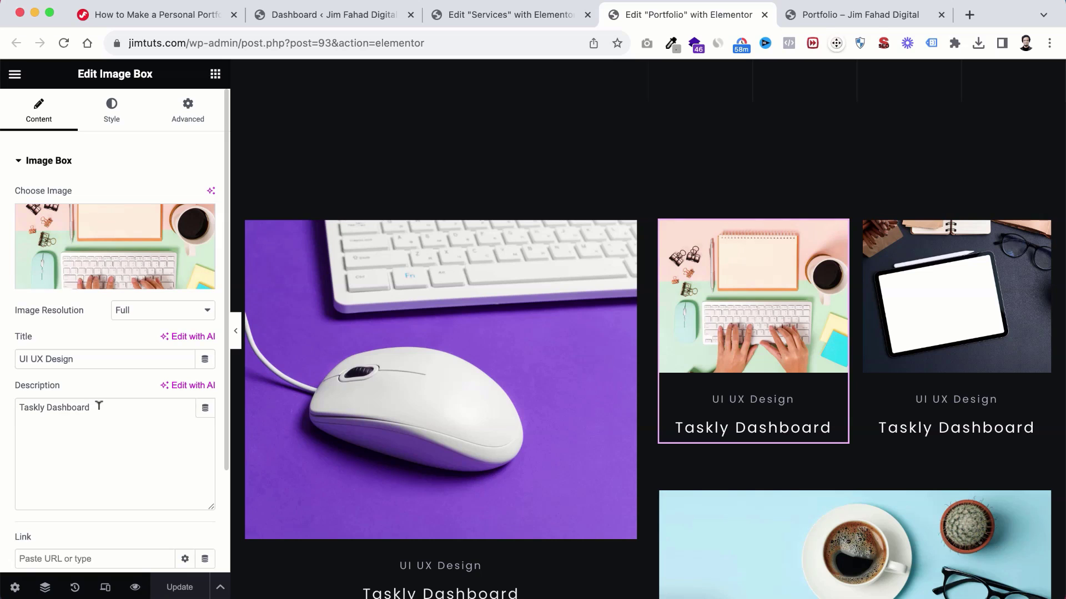
{"action": "left_click_drag", "start_coordinate": [99, 406], "coordinate": [3, 417]}
{"action": "type", "text": "Re"}
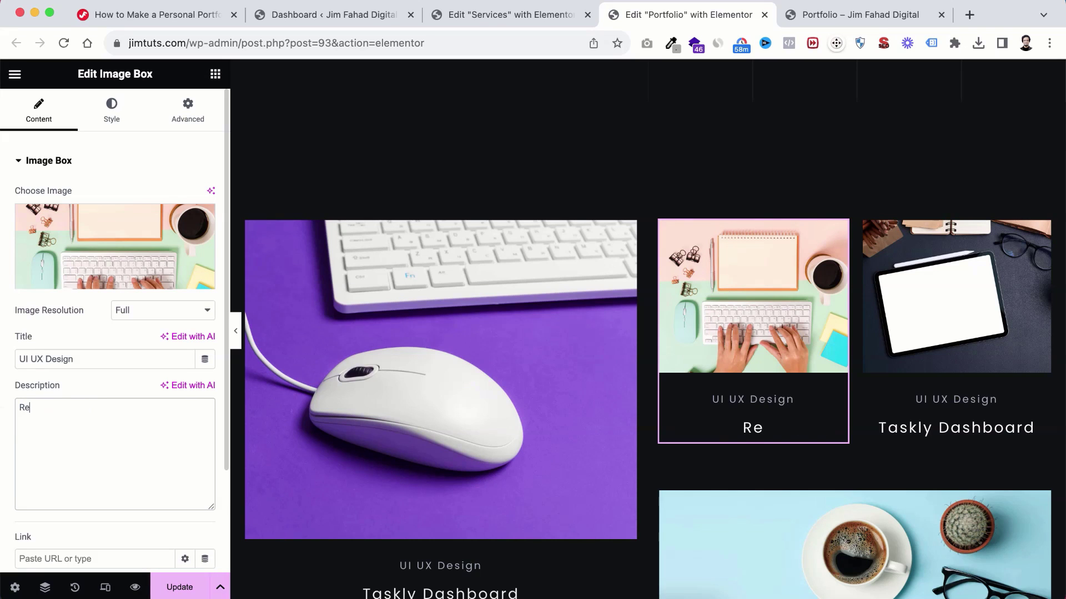
{"action": "type", "text": "cipe Blog"}
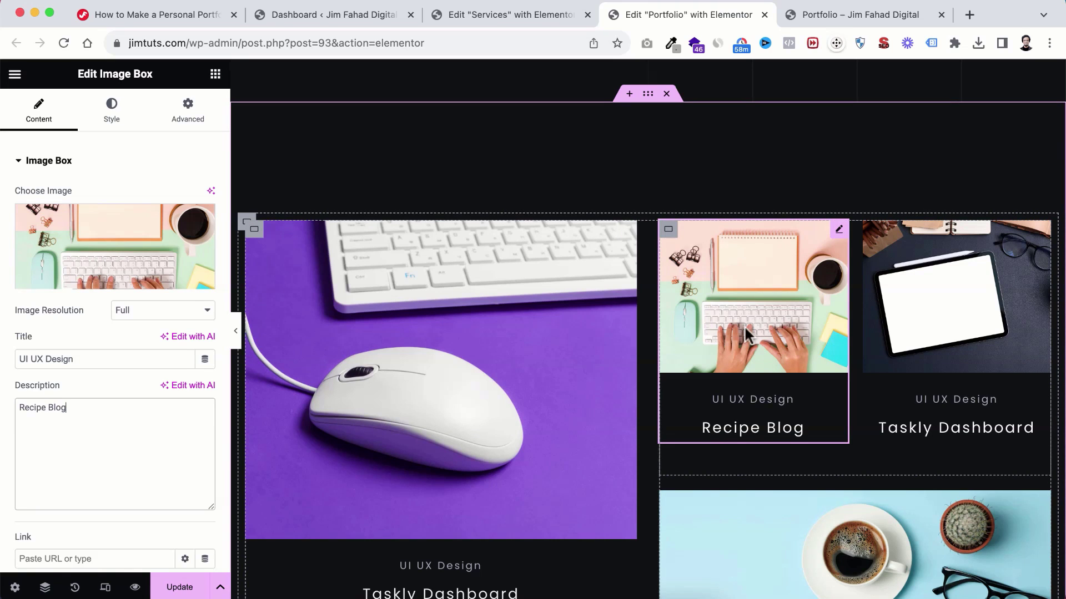
Step: Upload the recipe blog screenshot as the card's image and update the Portfolio page
{"action": "left_click", "coordinate": [78, 246]}
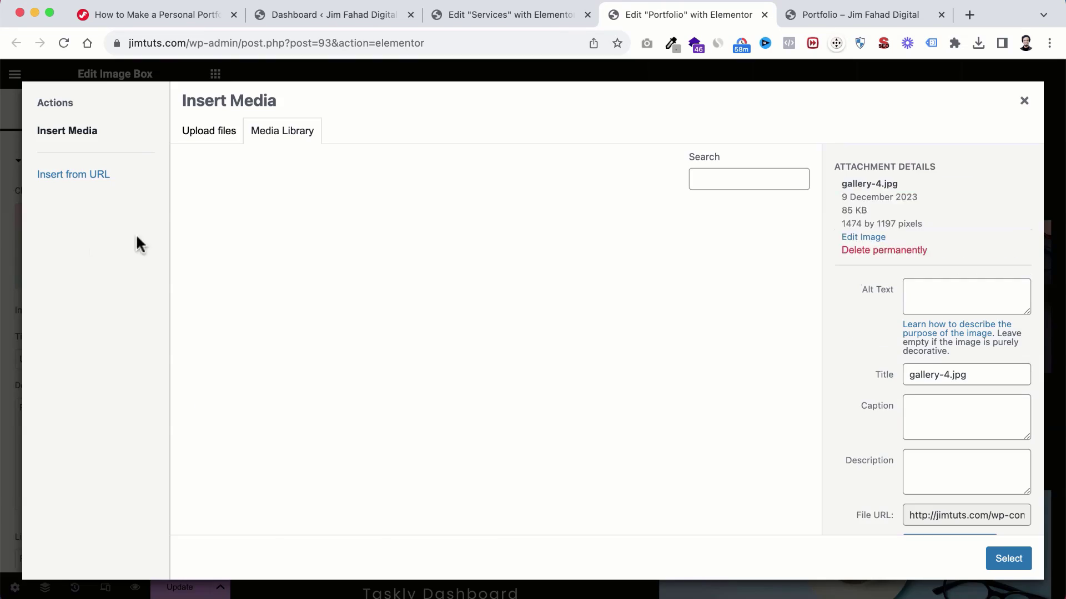
{"action": "left_click", "coordinate": [335, 587]}
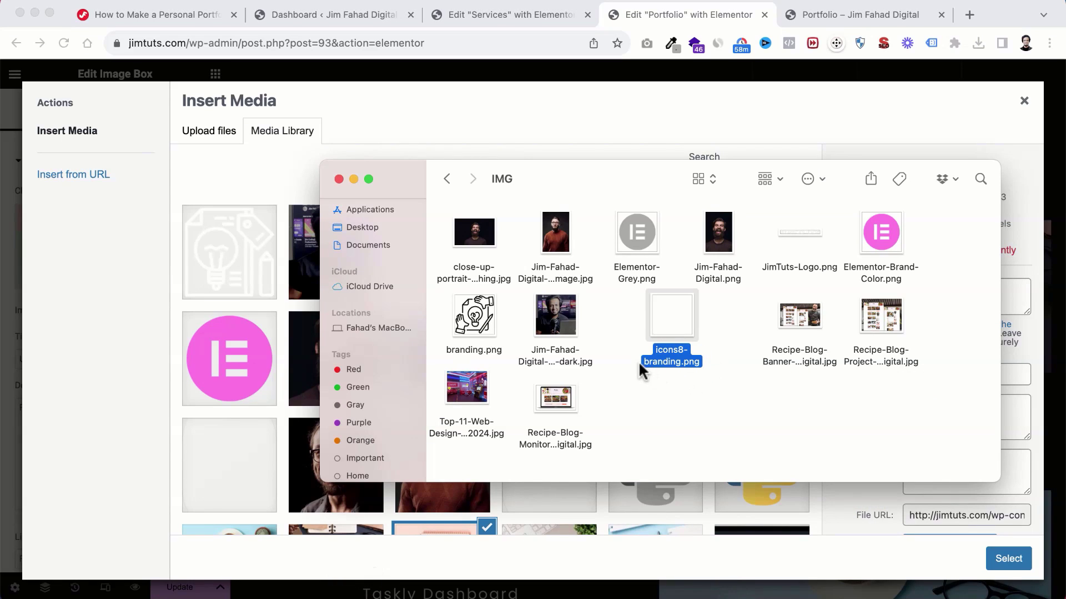
{"action": "left_click_drag", "start_coordinate": [886, 314], "coordinate": [241, 336]}
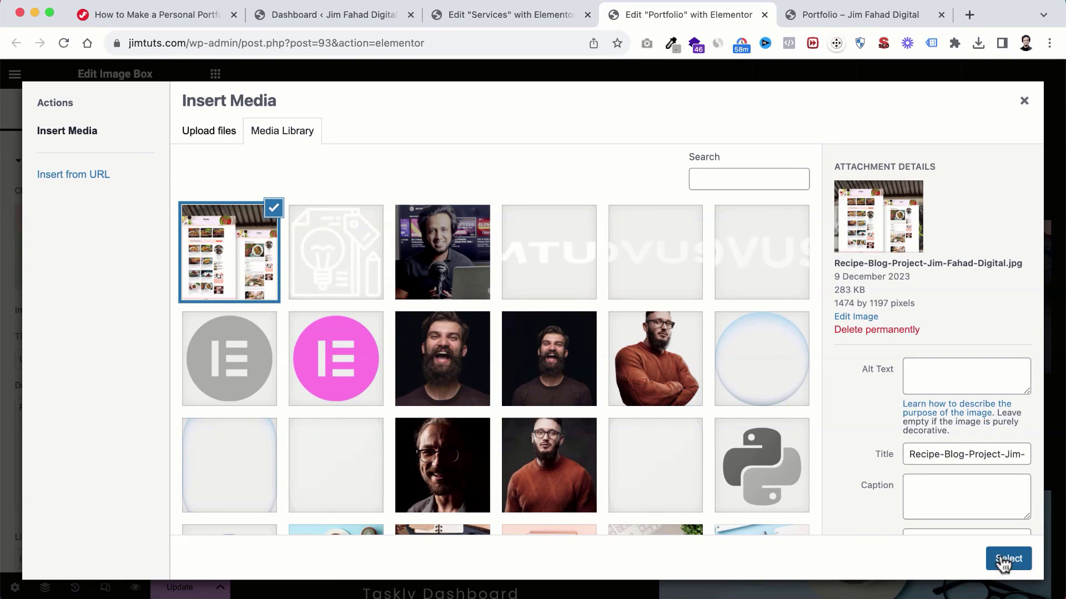
{"action": "left_click", "coordinate": [1007, 559]}
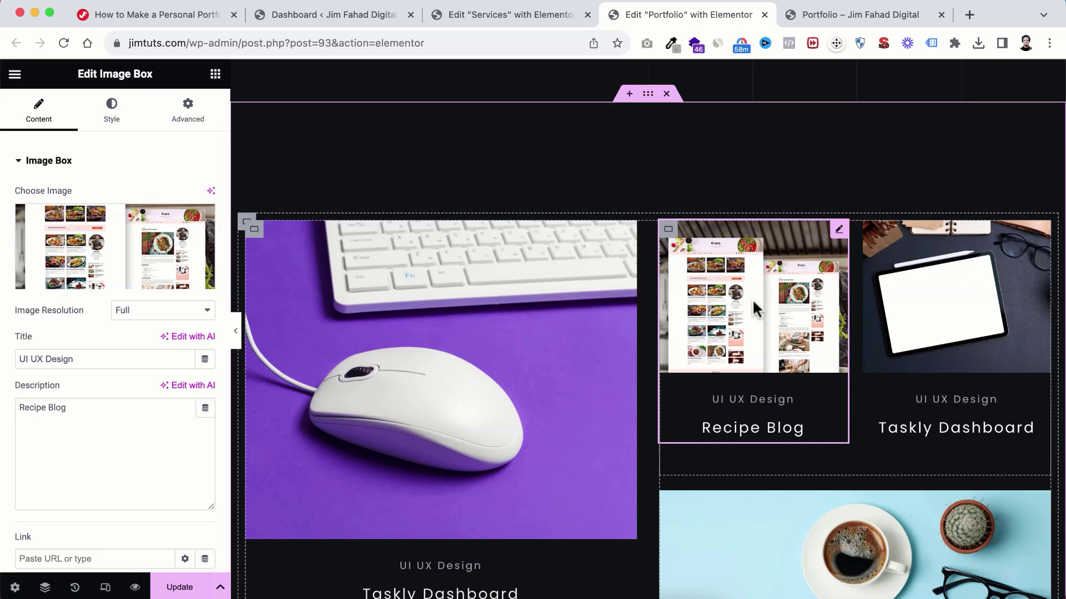
{"action": "scroll", "coordinate": [752, 300], "scroll_direction": "down", "scroll_amount": 1}
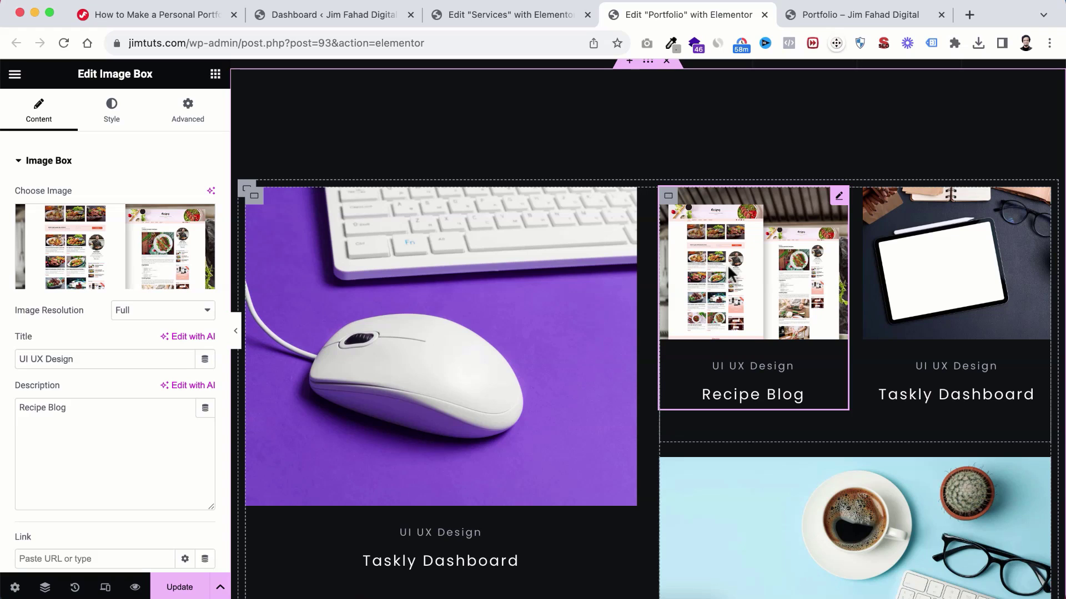
{"action": "scroll", "coordinate": [589, 183], "scroll_direction": "up", "scroll_amount": 3}
{"action": "scroll", "coordinate": [589, 186], "scroll_direction": "up", "scroll_amount": 2}
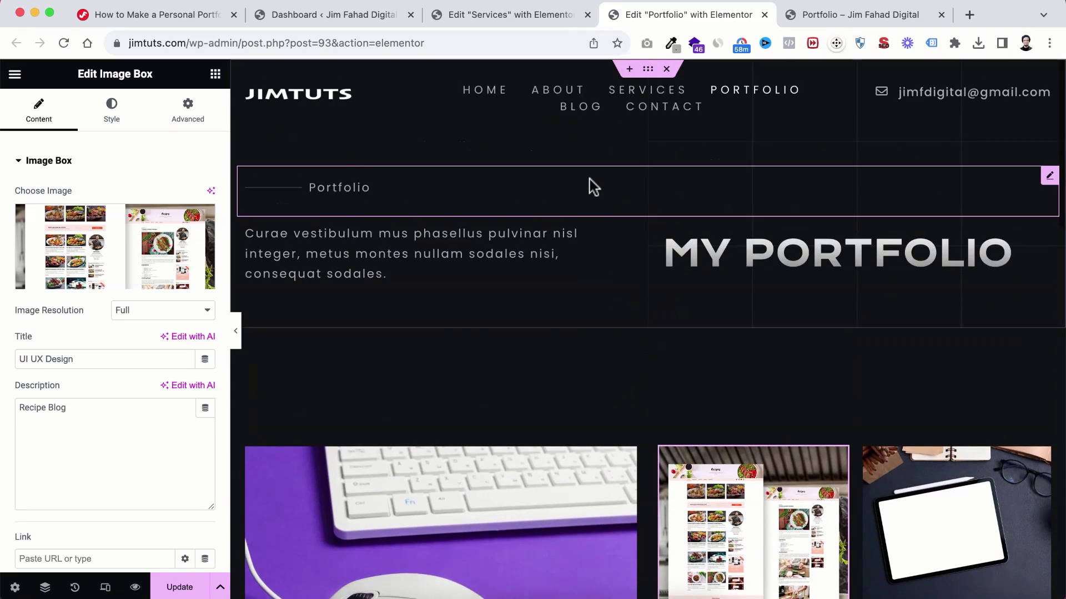
{"action": "scroll", "coordinate": [589, 188], "scroll_direction": "down", "scroll_amount": 2}
{"action": "left_click", "coordinate": [180, 587]}
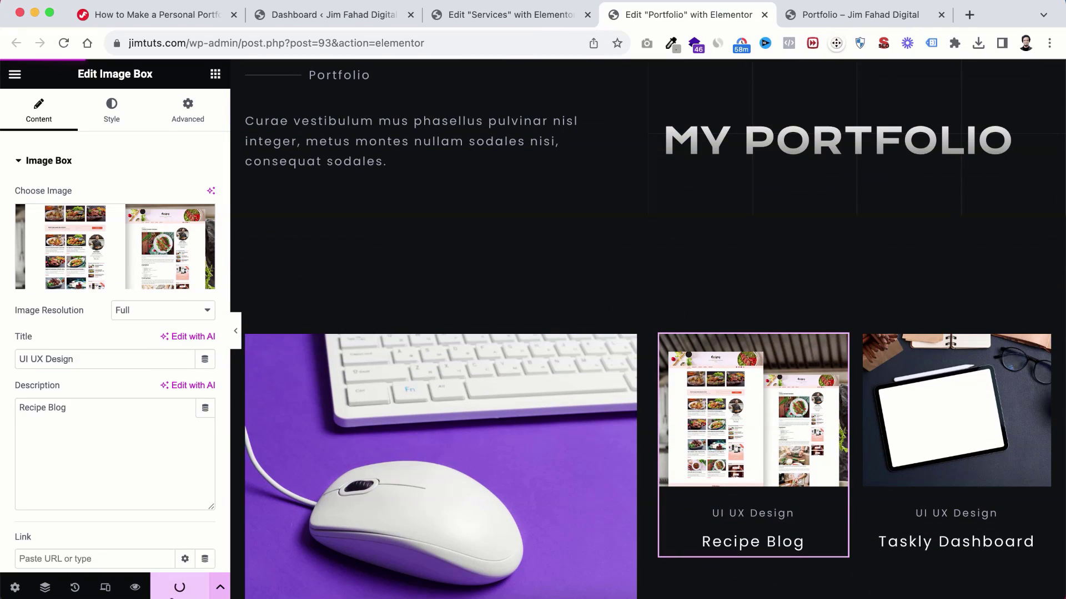
Step: Duplicate the Single Portfolio page from All Pages using EA Duplicator
{"action": "scroll", "coordinate": [711, 385], "scroll_direction": "up", "scroll_amount": 2}
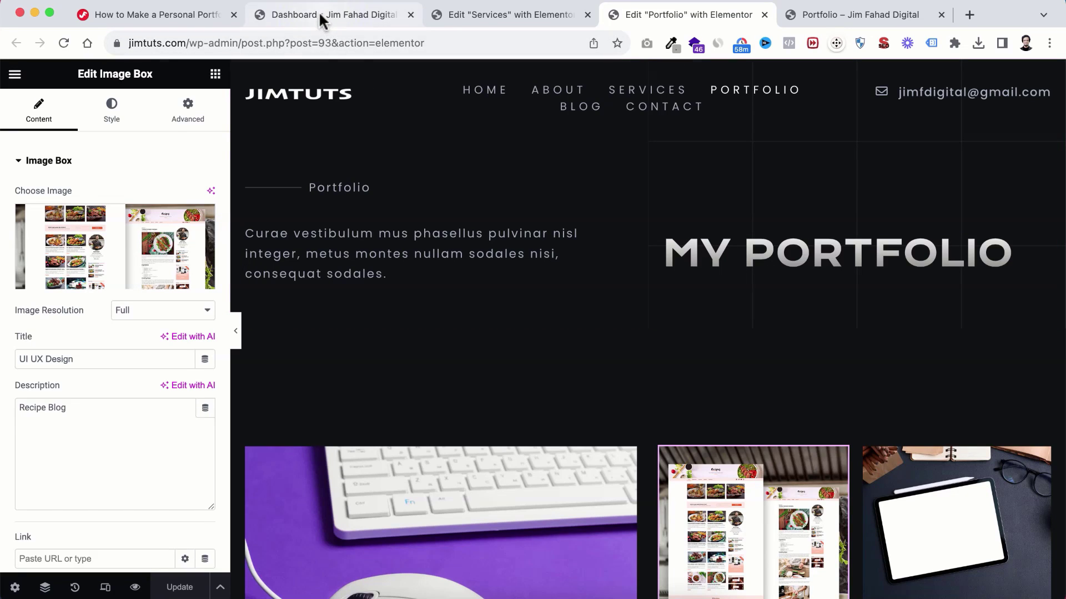
{"action": "left_click_drag", "start_coordinate": [321, 21], "coordinate": [457, 33]}
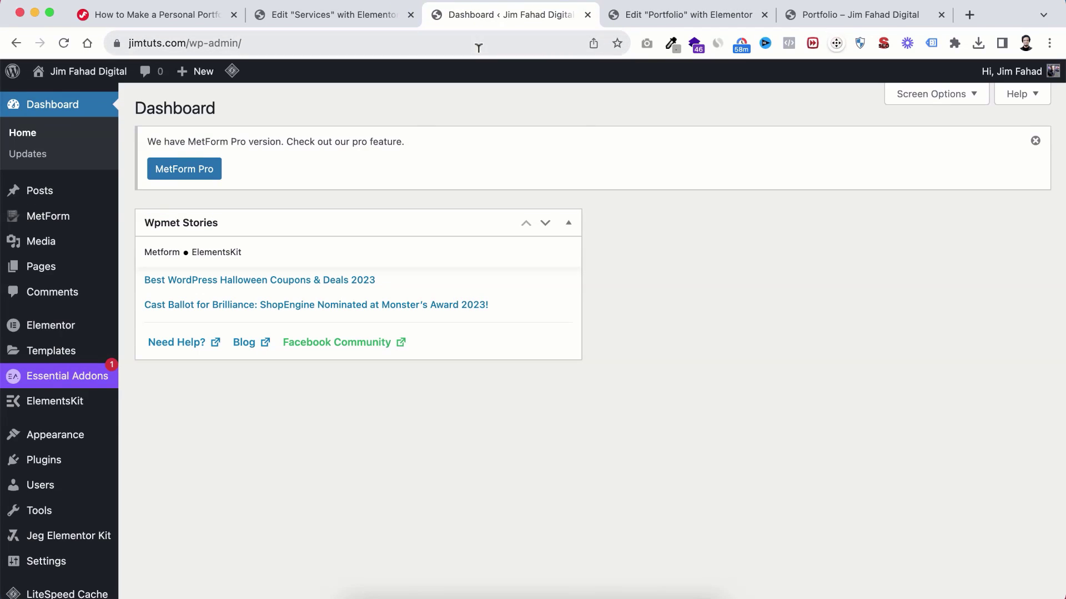
{"action": "mouse_move", "coordinate": [35, 272]}
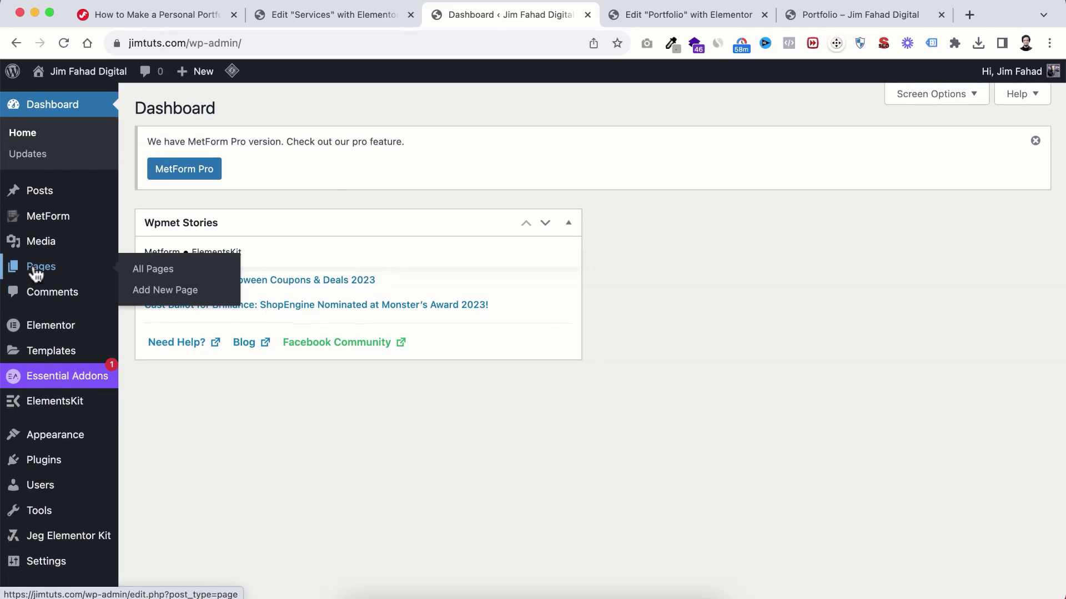
{"action": "left_click", "coordinate": [156, 271]}
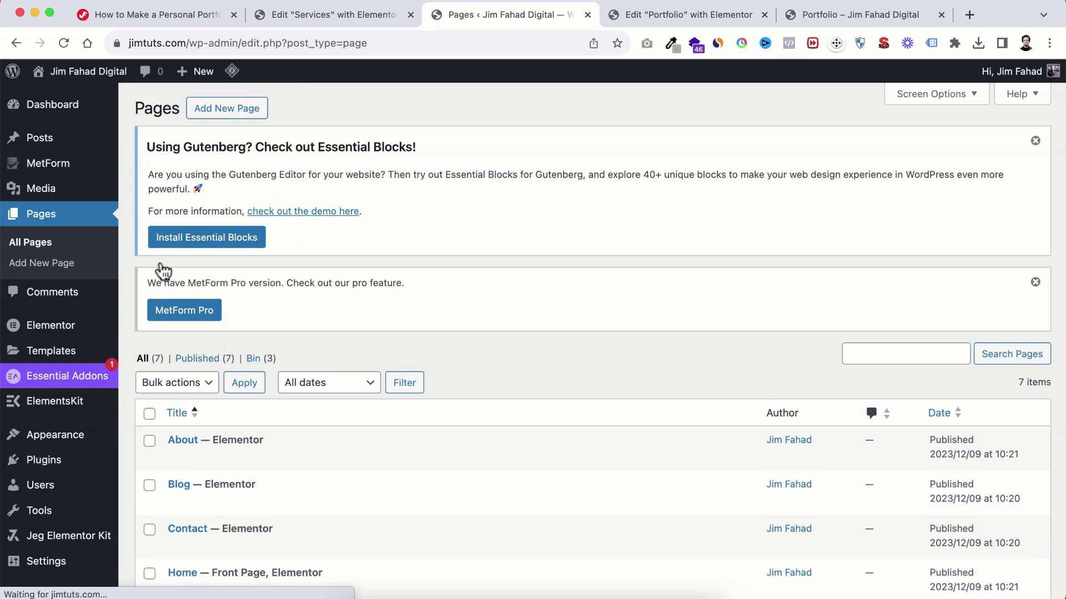
{"action": "scroll", "coordinate": [364, 377], "scroll_direction": "down", "scroll_amount": 4}
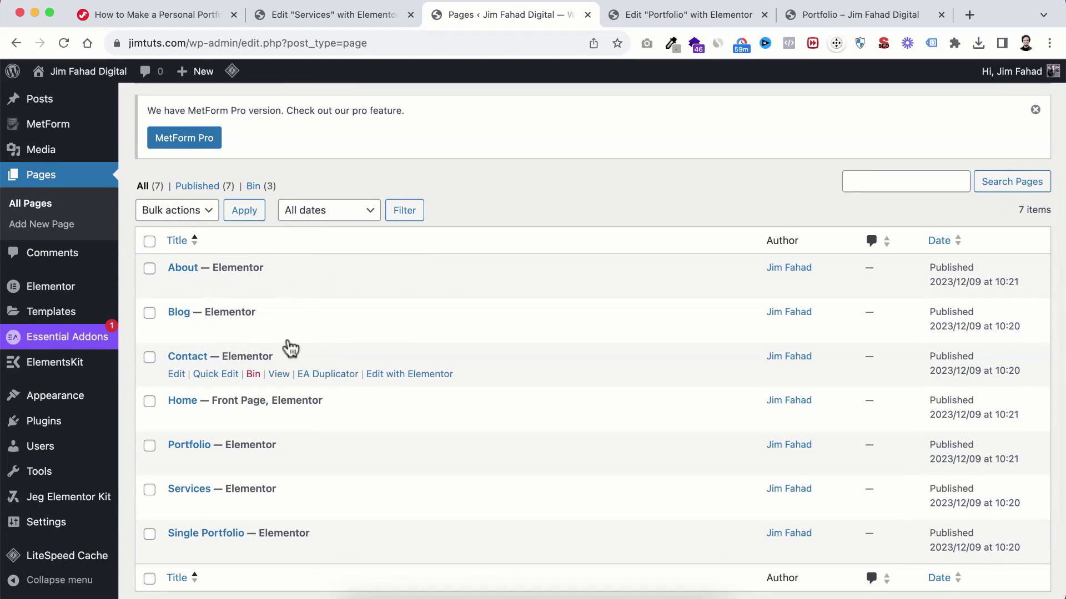
{"action": "scroll", "coordinate": [319, 363], "scroll_direction": "down", "scroll_amount": 2}
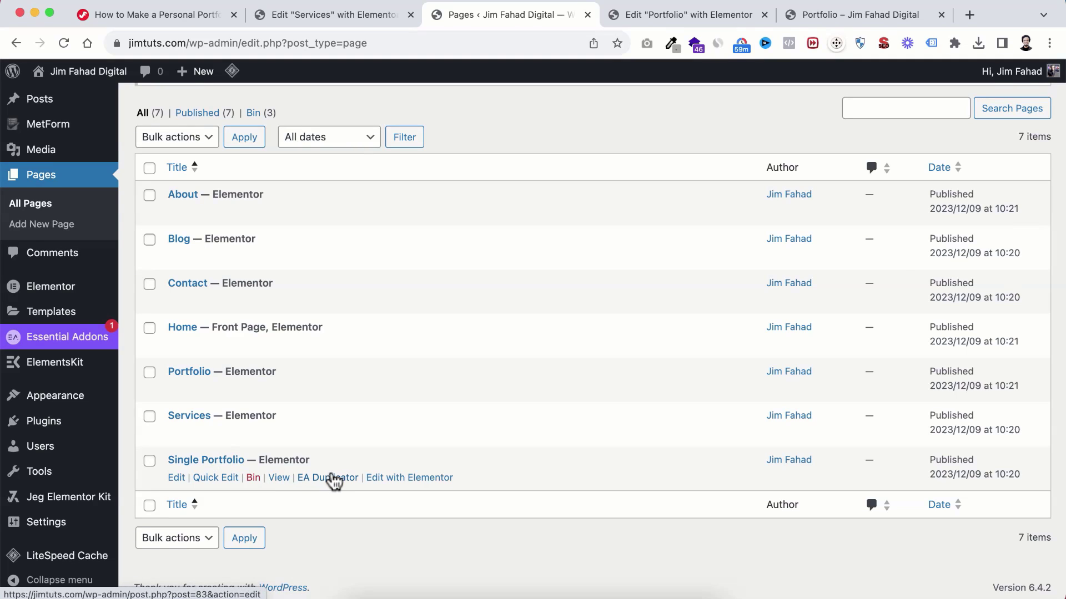
{"action": "left_click", "coordinate": [319, 478]}
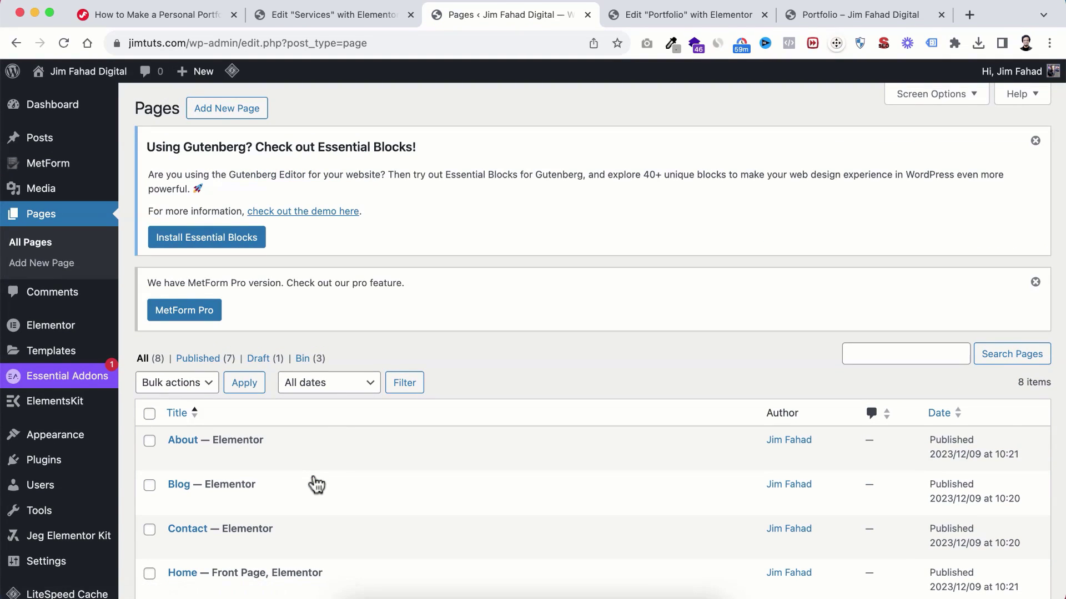
Step: Retitle the copy 'Recipe Blog Portfolio', publish it, and launch Edit with Elementor
{"action": "scroll", "coordinate": [314, 484], "scroll_direction": "down", "scroll_amount": 5}
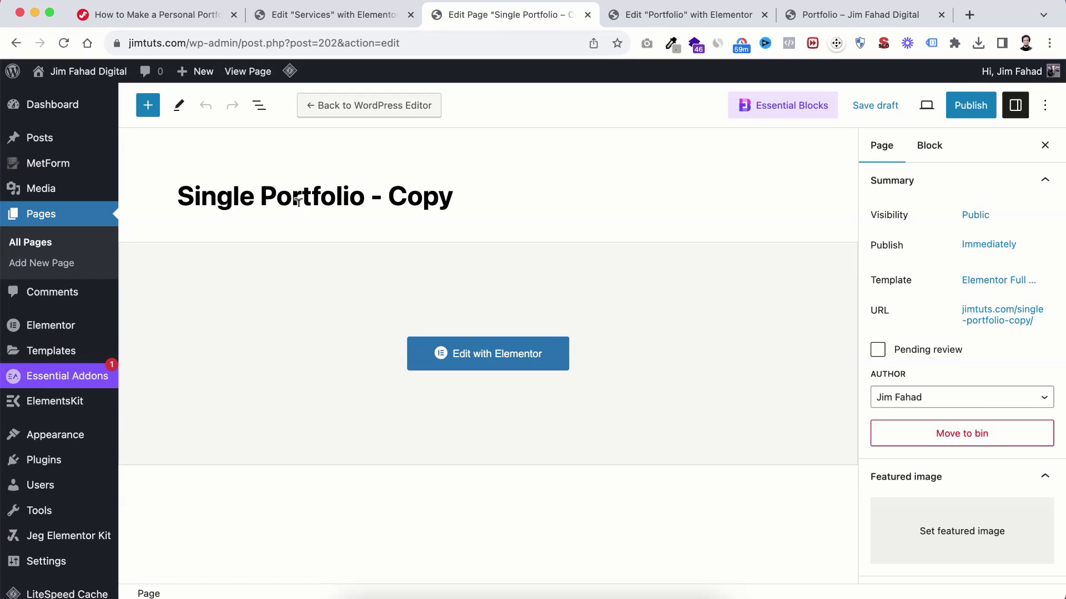
{"action": "triple_click", "coordinate": [291, 189]}
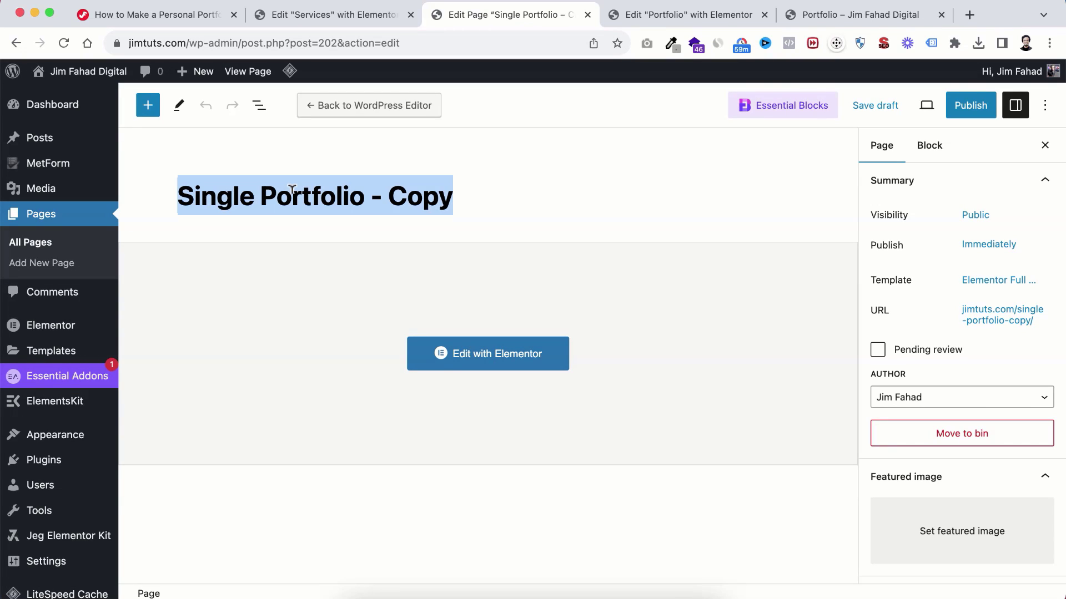
{"action": "type", "text": "Recip"}
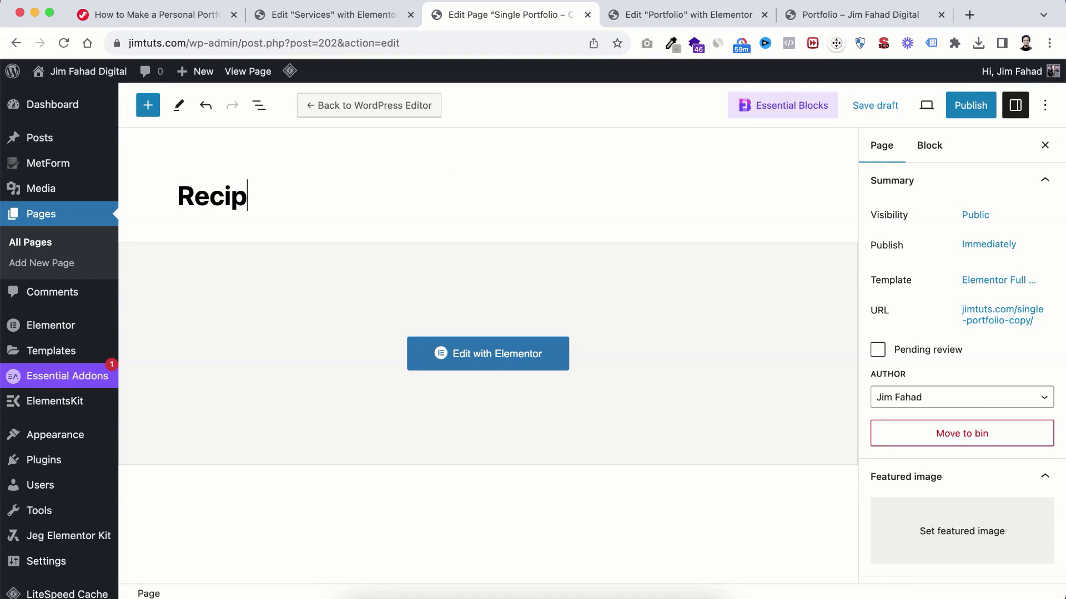
{"action": "type", "text": "e Blog Portfolio"}
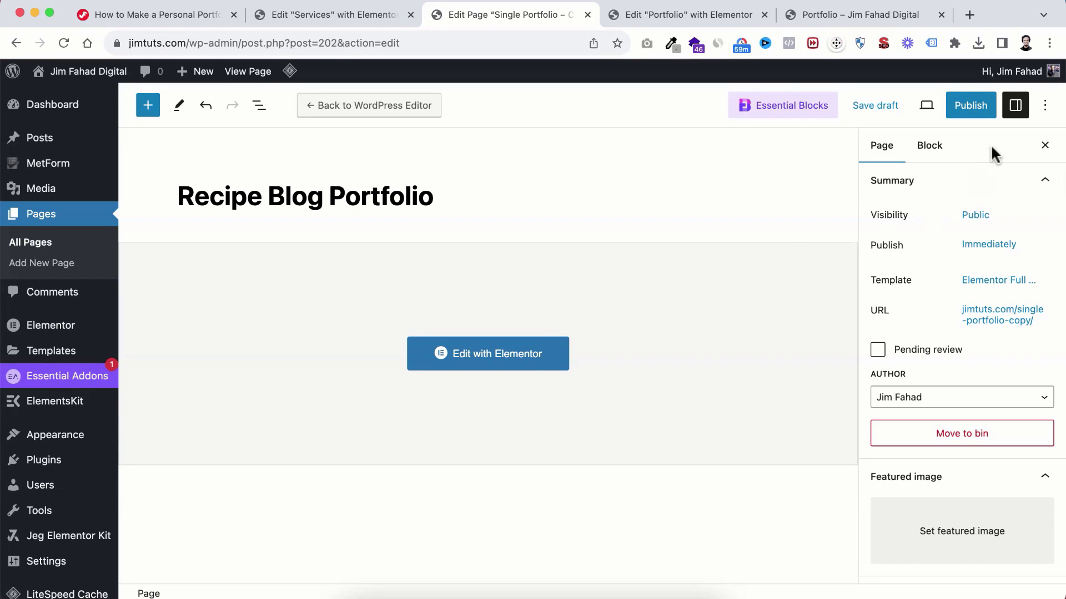
{"action": "left_click", "coordinate": [969, 105]}
{"action": "left_click", "coordinate": [929, 106]}
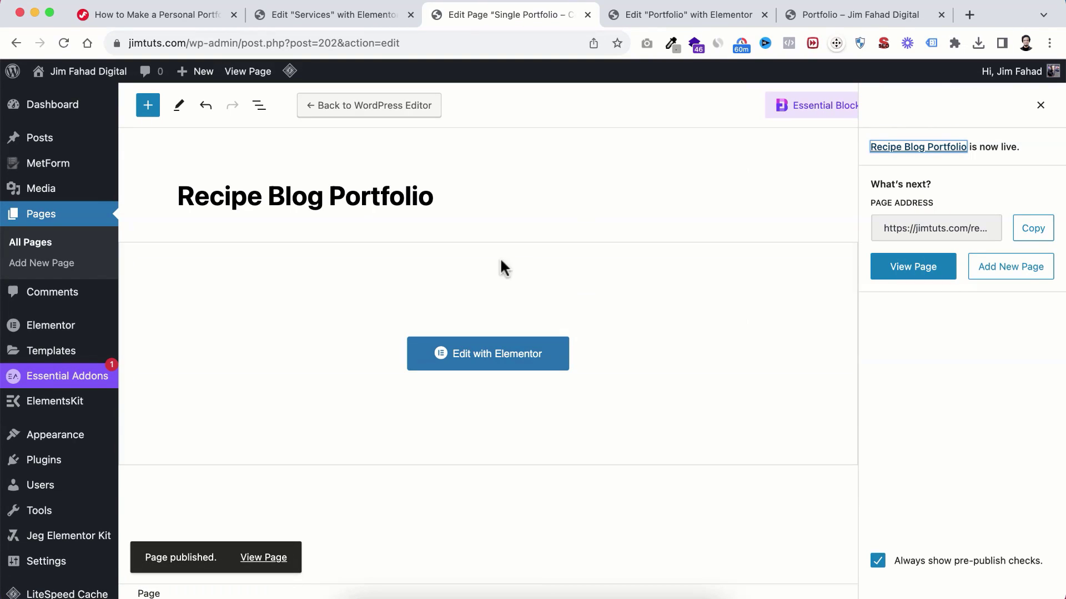
{"action": "left_click", "coordinate": [492, 350]}
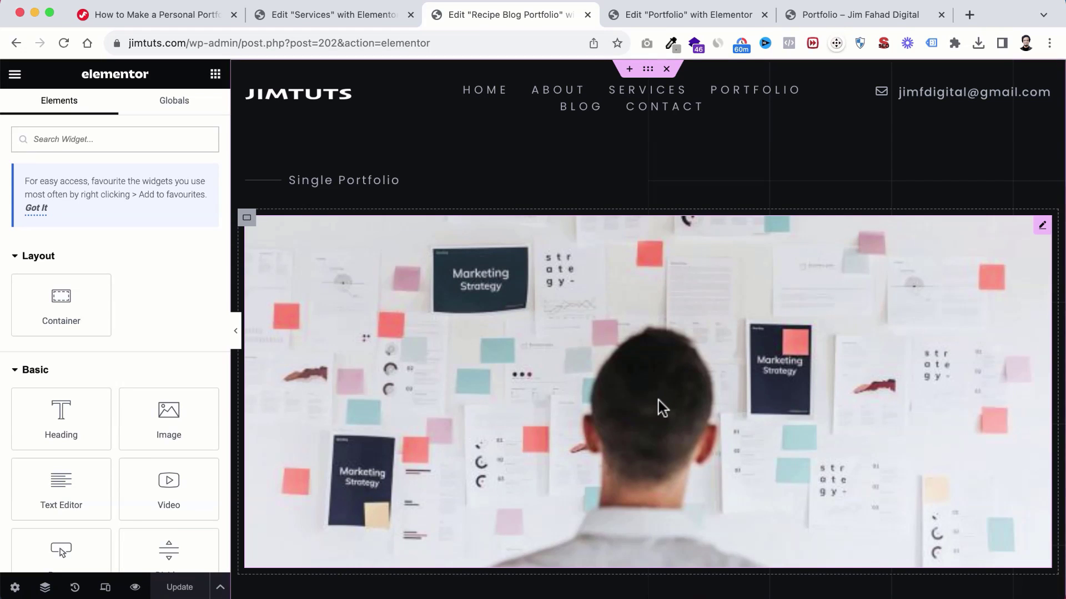
Step: Upload the 1280×720 Recipe Blog banner and use it as the large portfolio image
{"action": "scroll", "coordinate": [661, 405], "scroll_direction": "down", "scroll_amount": 1}
{"action": "scroll", "coordinate": [658, 399], "scroll_direction": "down", "scroll_amount": 1}
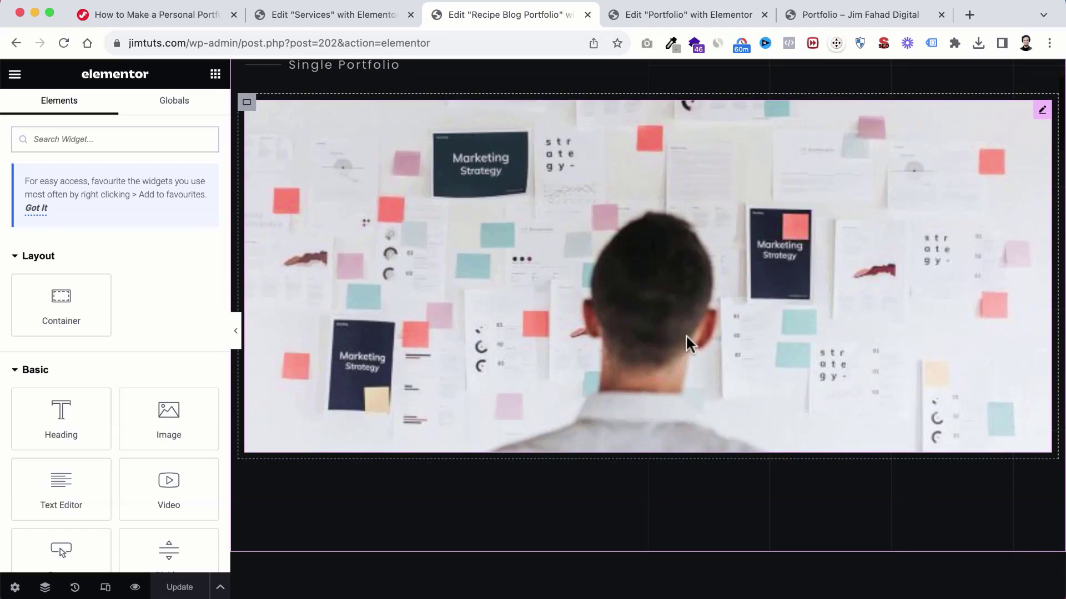
{"action": "left_click", "coordinate": [606, 273]}
{"action": "left_click", "coordinate": [119, 236]}
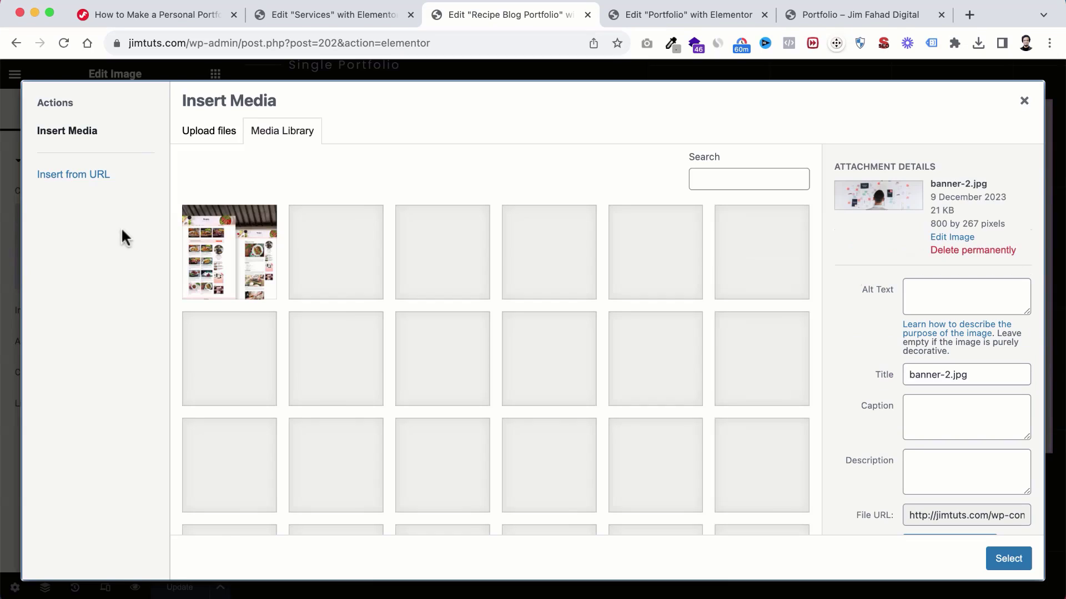
{"action": "left_click", "coordinate": [358, 589]}
{"action": "left_click", "coordinate": [795, 322]}
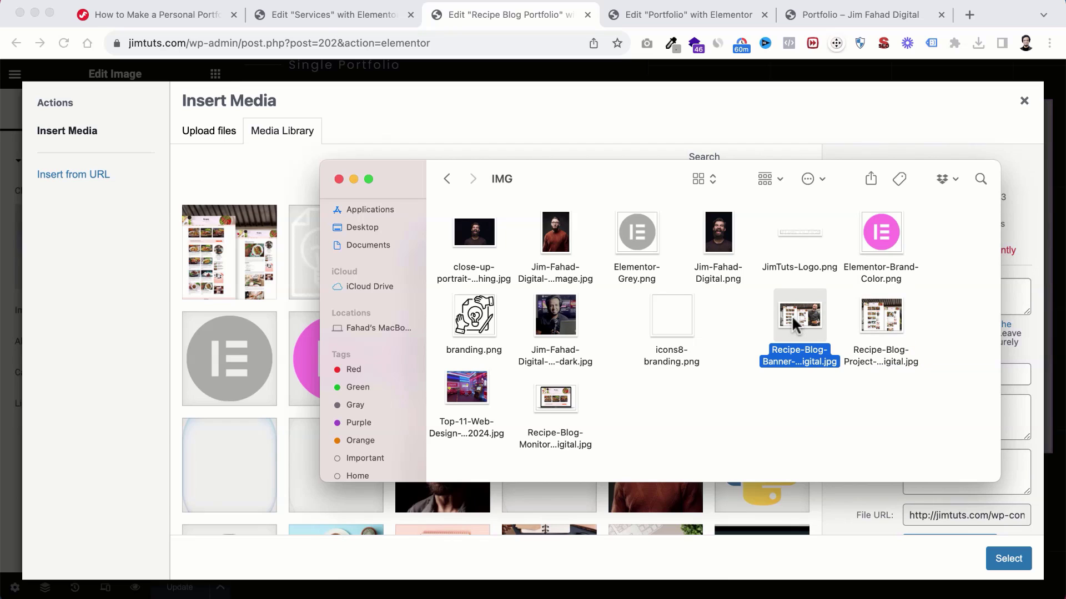
{"action": "left_click_drag", "start_coordinate": [795, 321], "coordinate": [258, 315]}
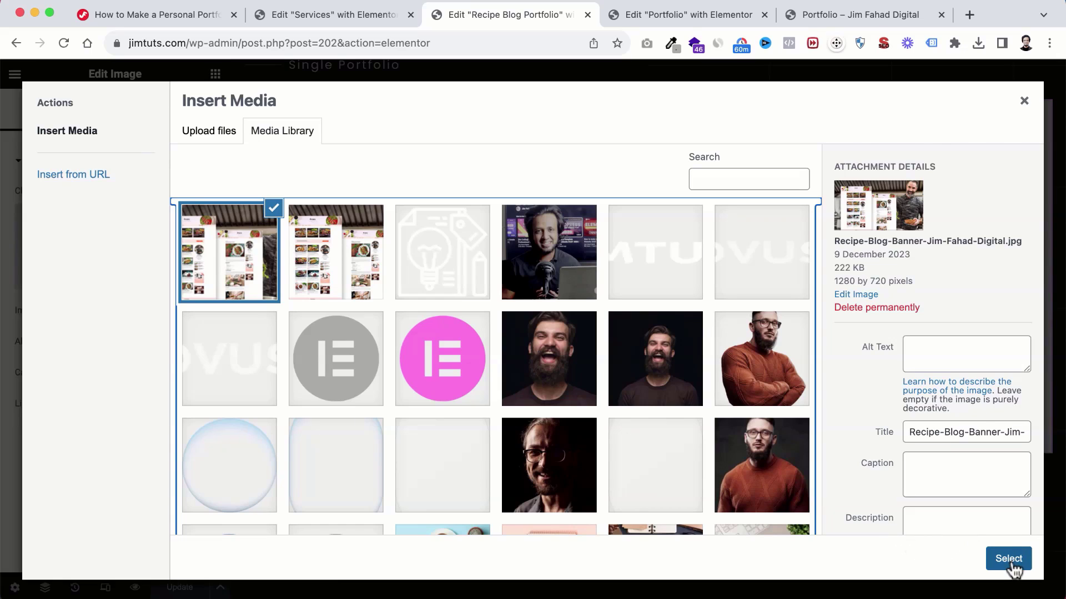
{"action": "left_click", "coordinate": [1010, 564]}
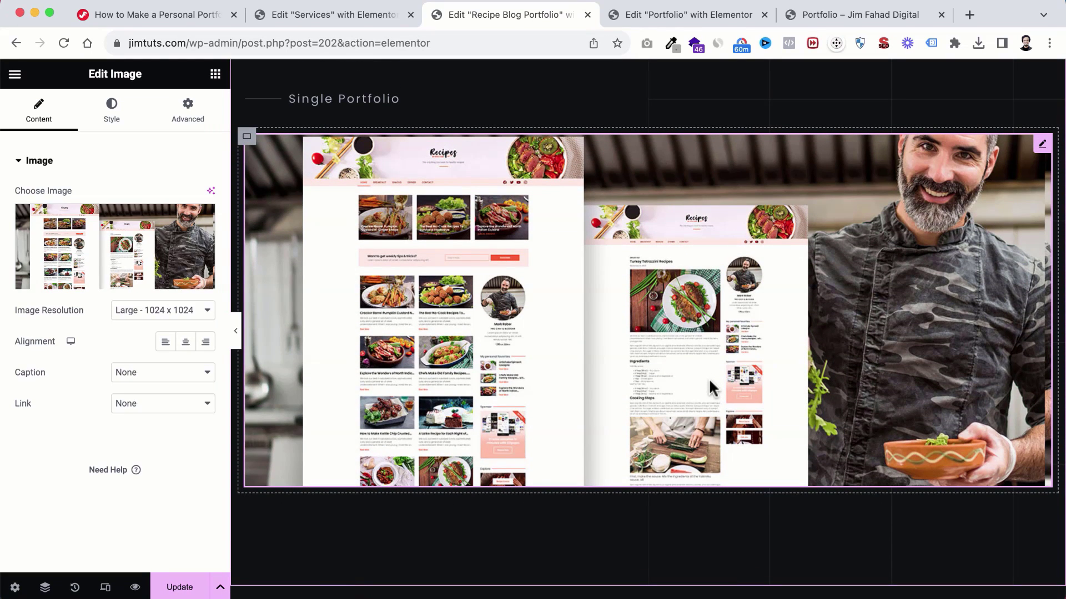
Step: Change the Industry detail heading from 'Financial' to 'Food'
{"action": "scroll", "coordinate": [724, 423], "scroll_direction": "down", "scroll_amount": 7}
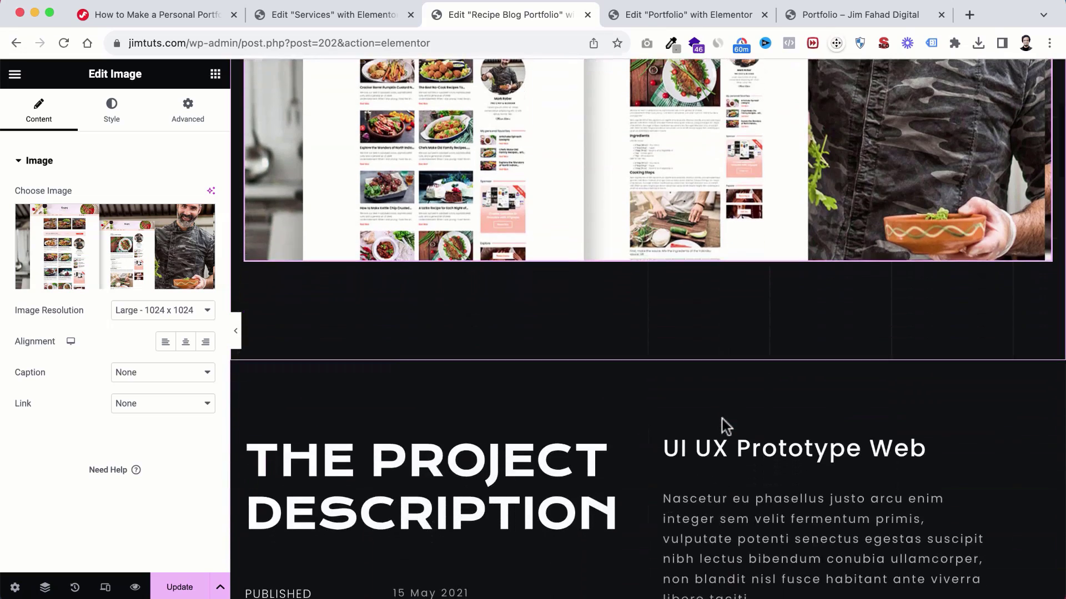
{"action": "scroll", "coordinate": [725, 423], "scroll_direction": "down", "scroll_amount": 3}
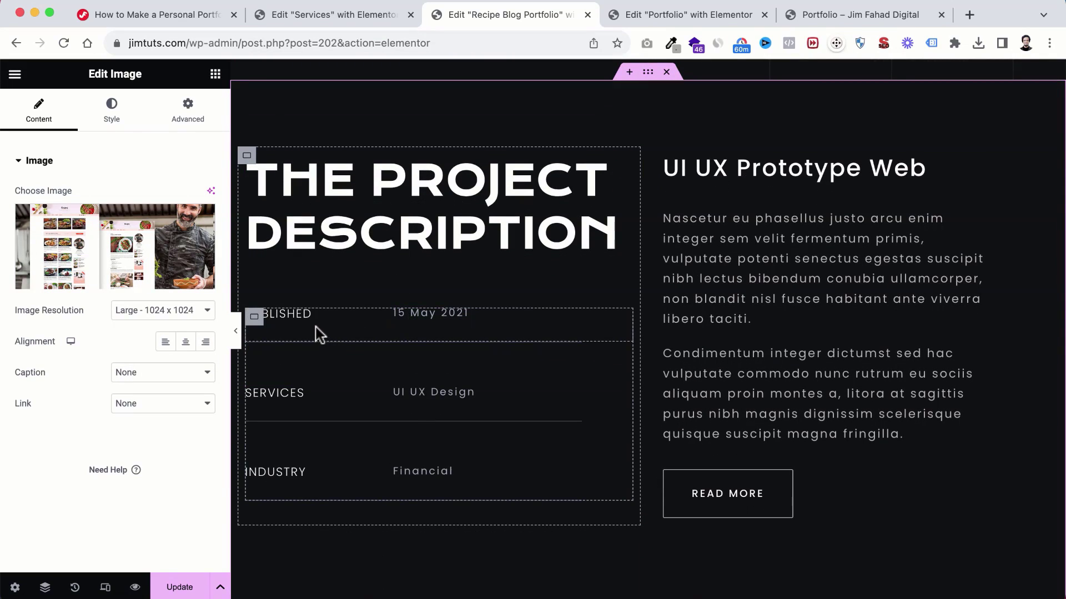
{"action": "scroll", "coordinate": [314, 322], "scroll_direction": "down", "scroll_amount": 1}
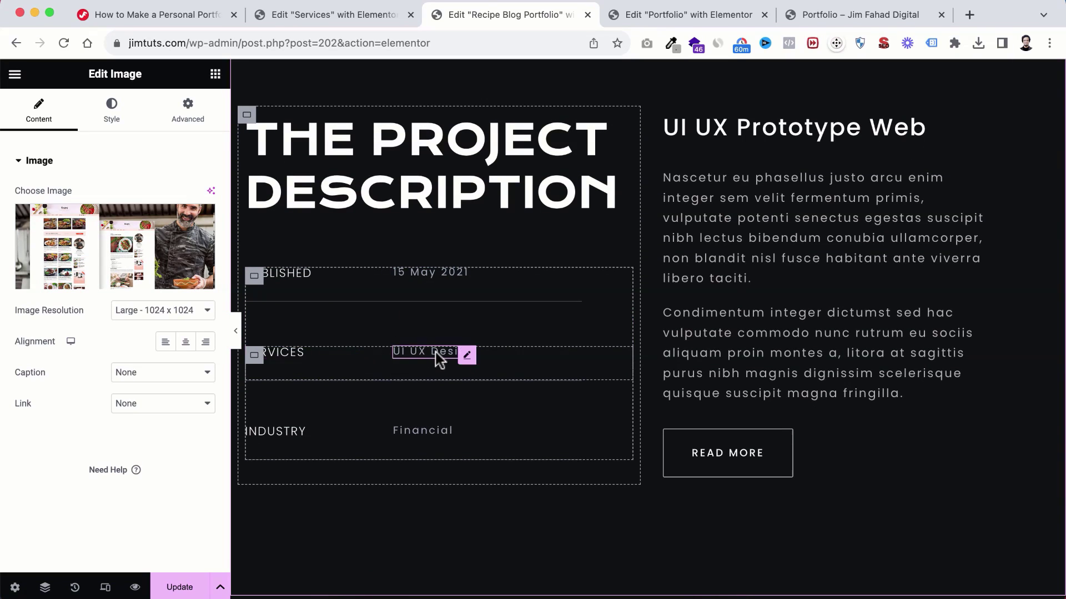
{"action": "scroll", "coordinate": [406, 368], "scroll_direction": "down", "scroll_amount": 2}
{"action": "left_click", "coordinate": [411, 373]}
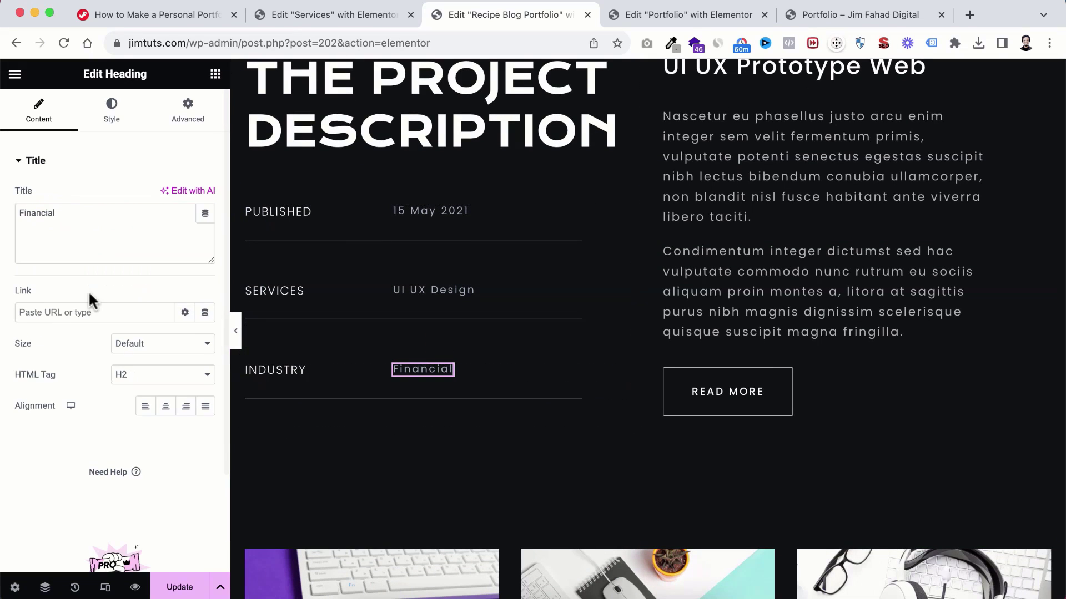
{"action": "double_click", "coordinate": [68, 210]}
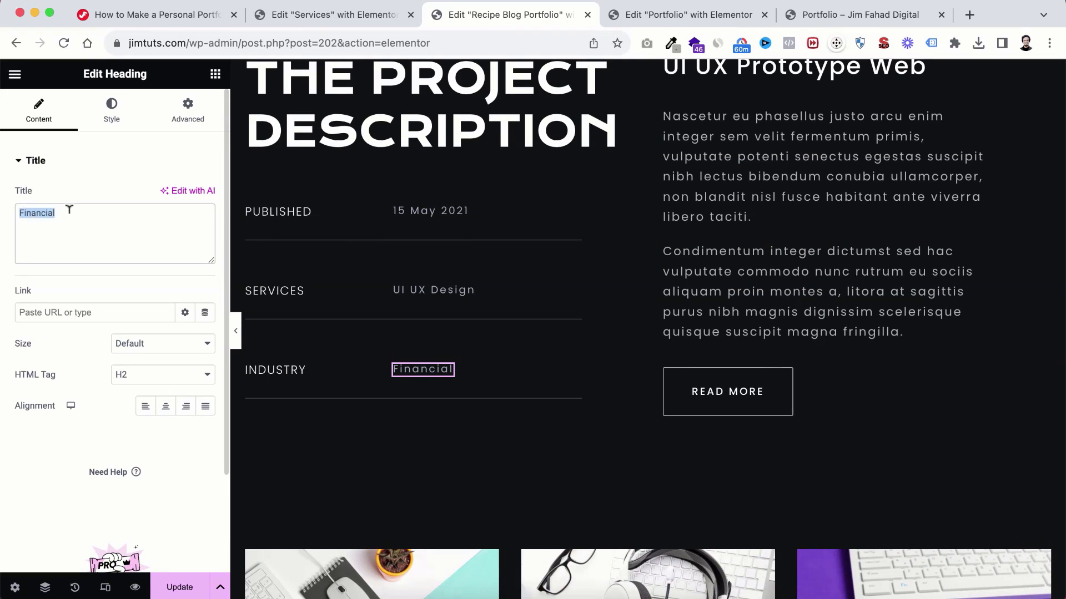
{"action": "type", "text": "Food"}
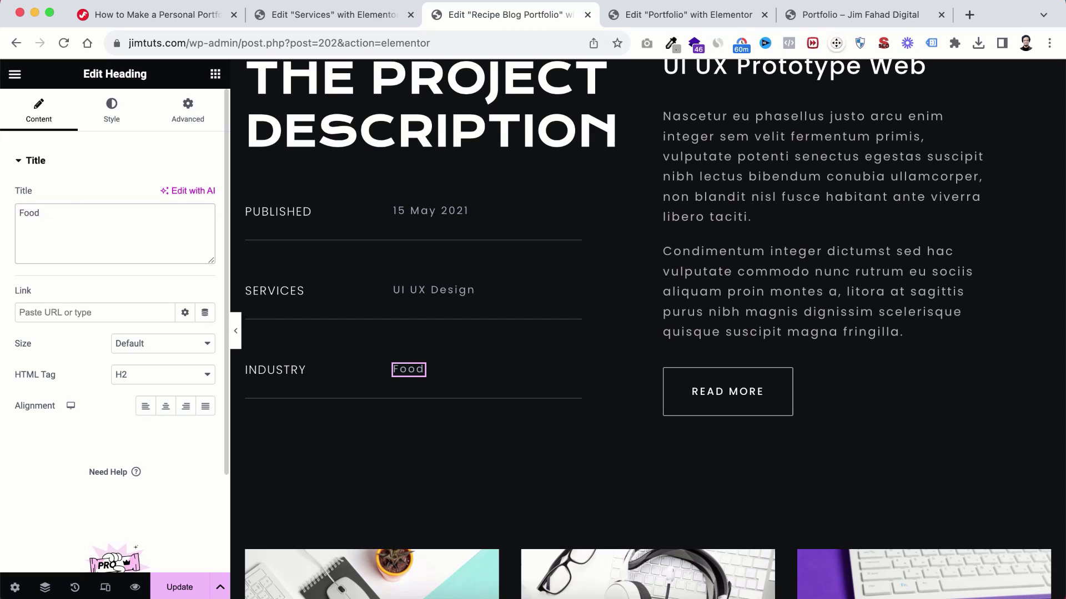
{"action": "scroll", "coordinate": [642, 304], "scroll_direction": "up", "scroll_amount": 2}
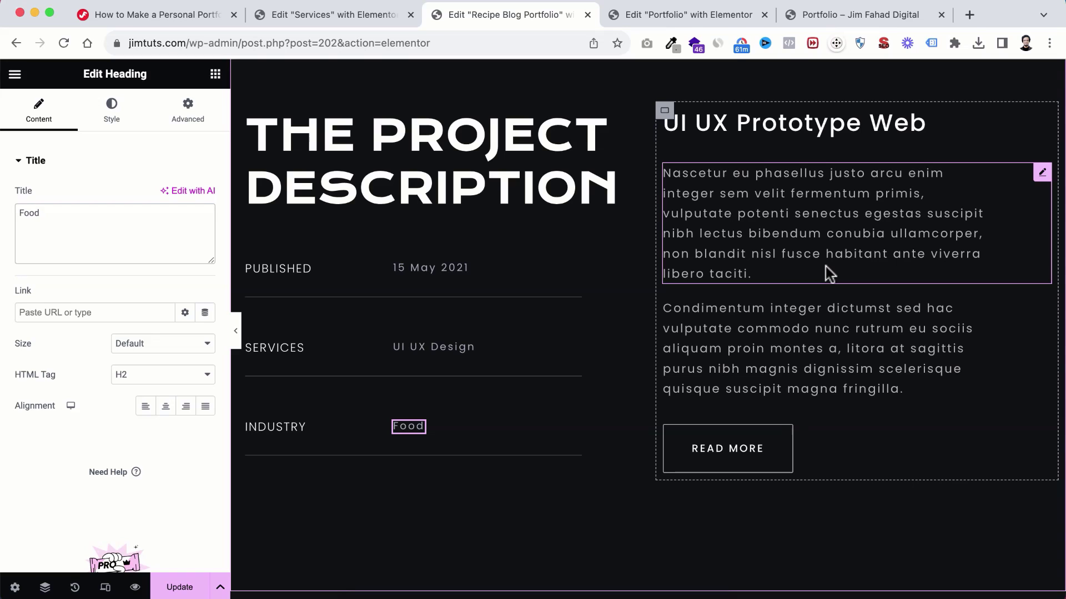
Step: Rename the READ MORE button's text to 'Live Site'
{"action": "left_click", "coordinate": [775, 445]}
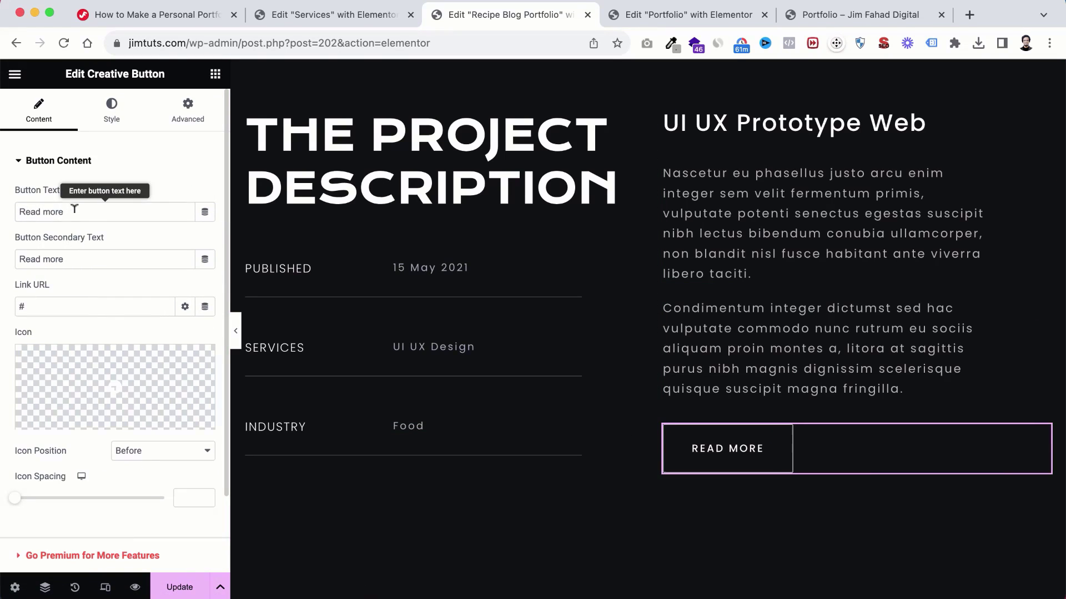
{"action": "left_click_drag", "start_coordinate": [70, 209], "coordinate": [3, 220]}
{"action": "type", "text": "Live"}
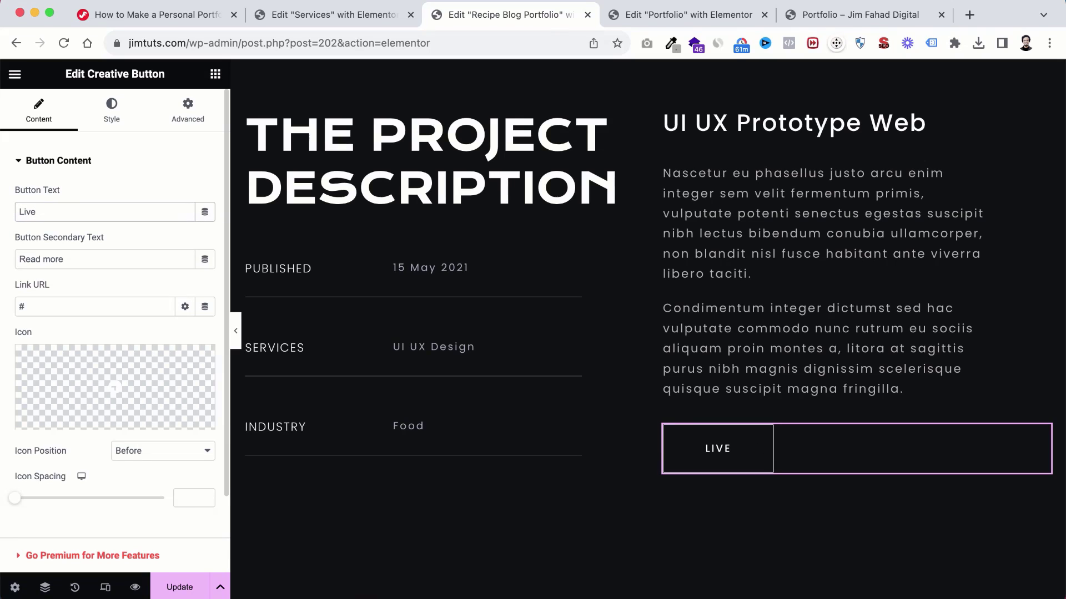
{"action": "type", "text": "Site"}
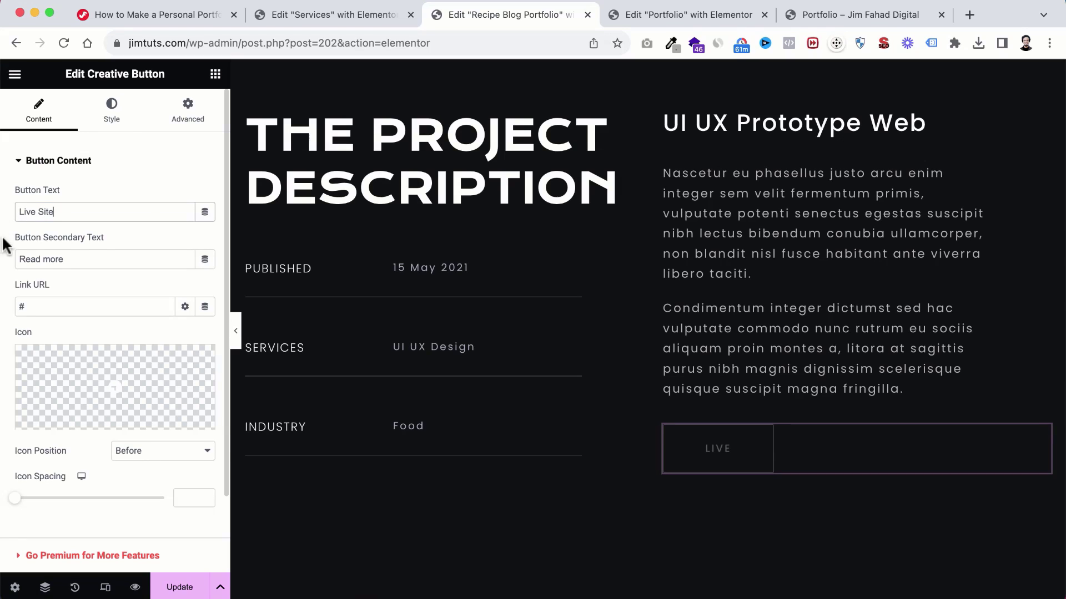
{"action": "triple_click", "coordinate": [72, 259]}
{"action": "type", "text": "L"}
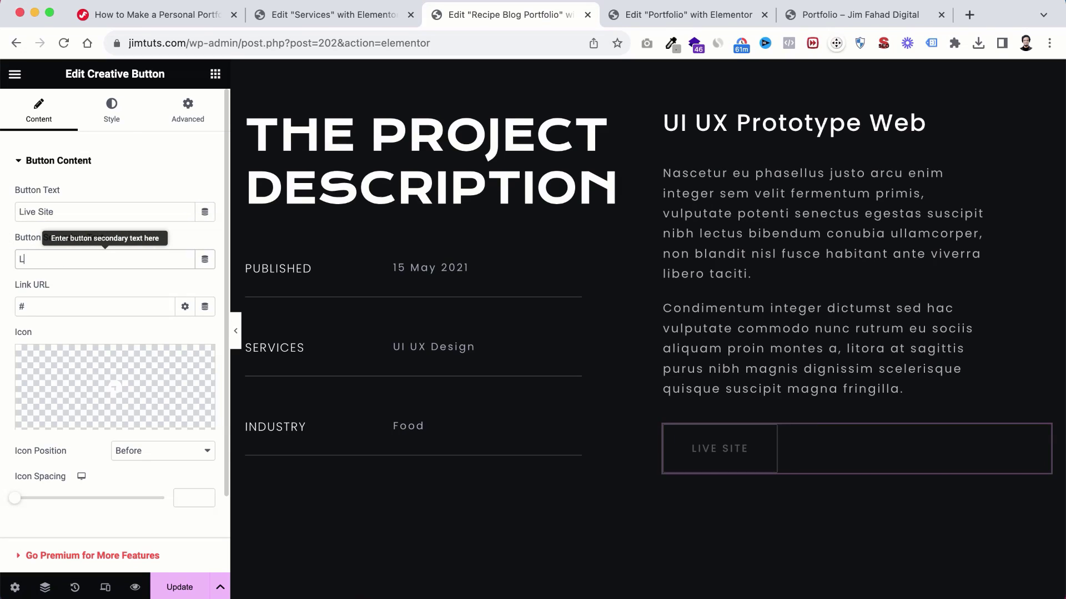
{"action": "type", "text": "ive Site"}
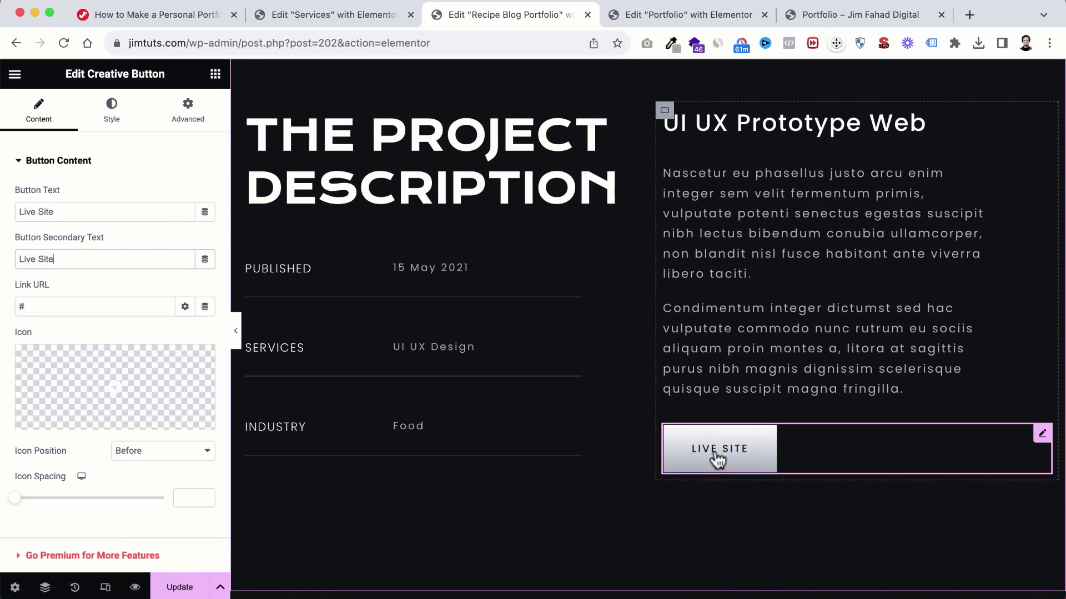
{"action": "left_click", "coordinate": [35, 301]}
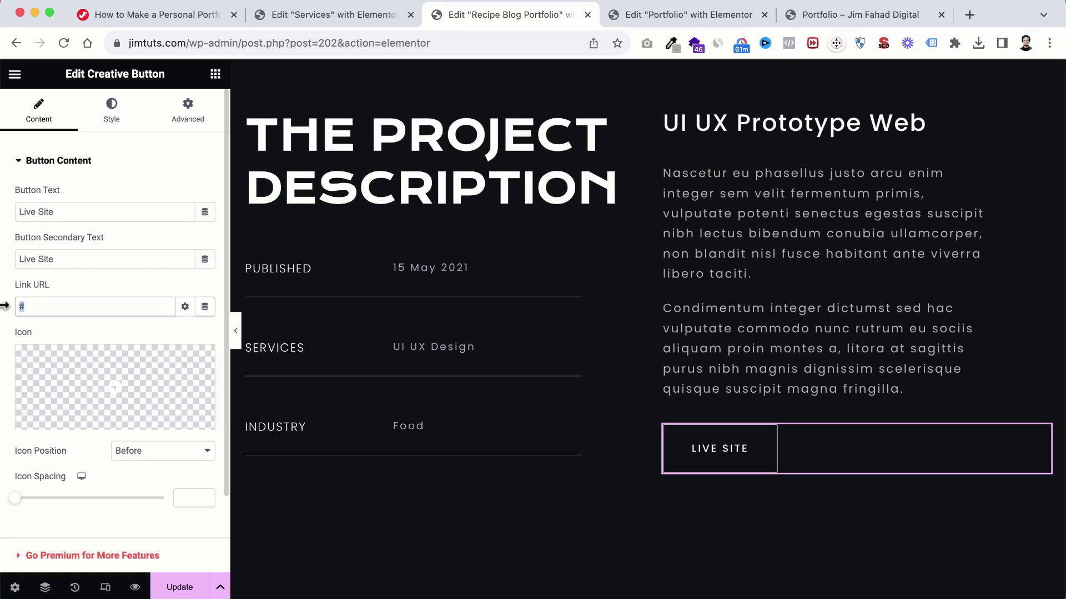
{"action": "type", "text": "https://kitsapa.net/recipepro/"}
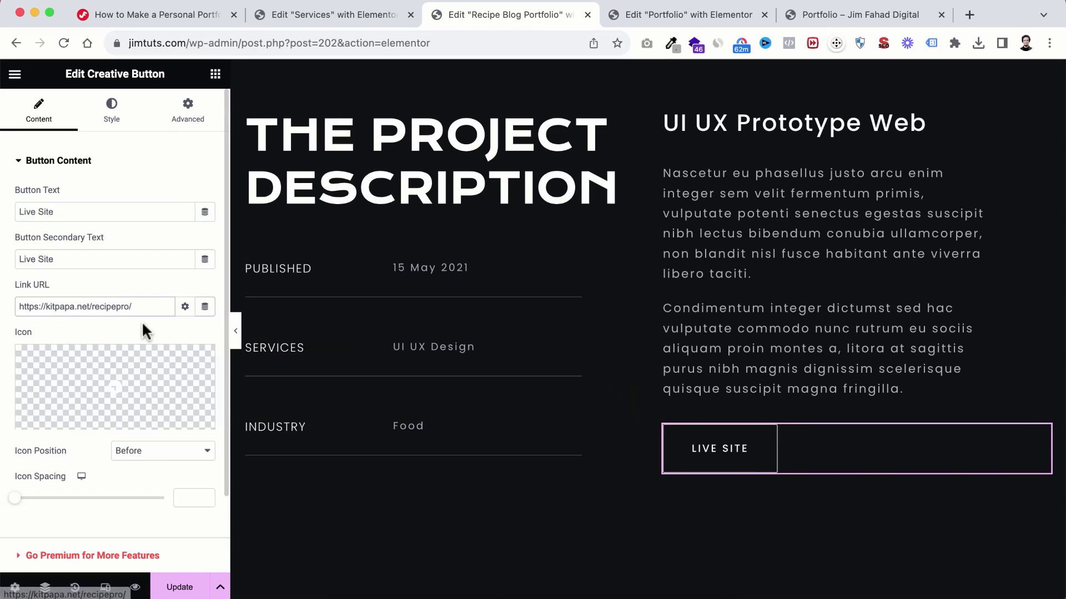
{"action": "left_click", "coordinate": [184, 307]}
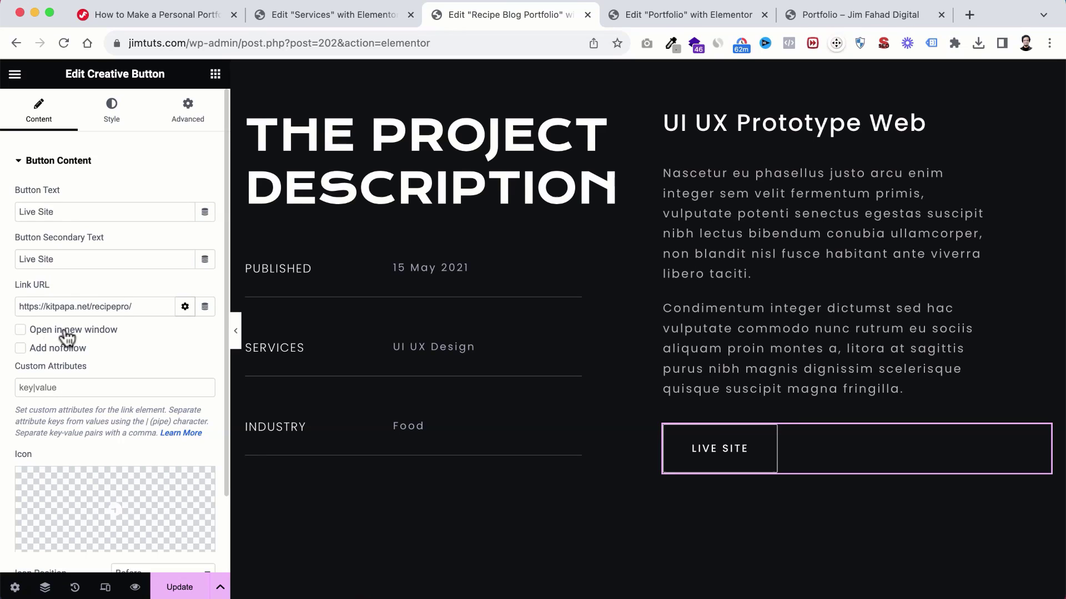
{"action": "left_click", "coordinate": [66, 332]}
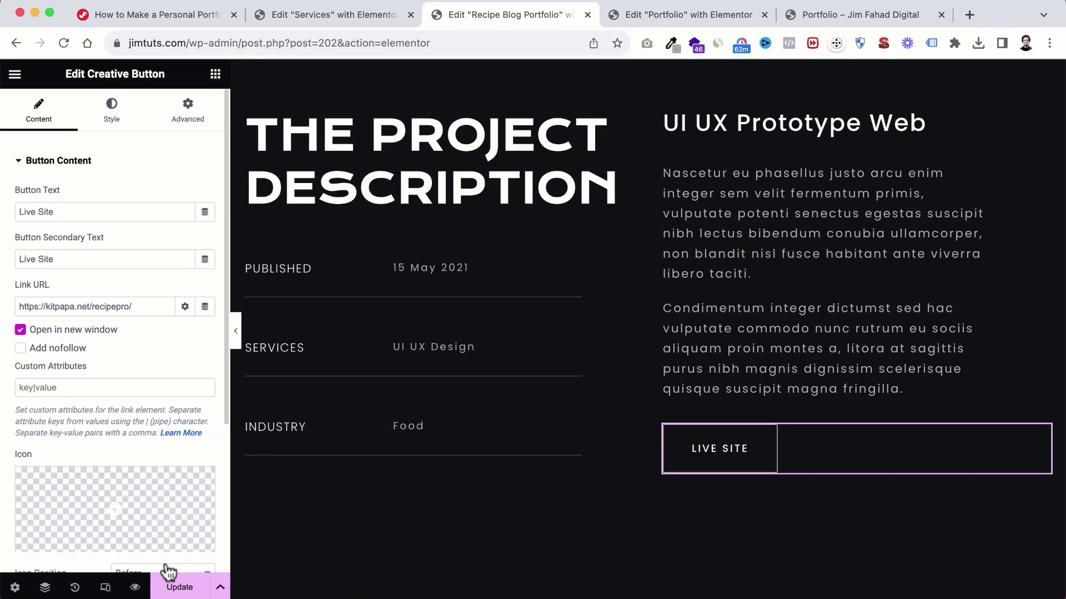
{"action": "left_click", "coordinate": [178, 585]}
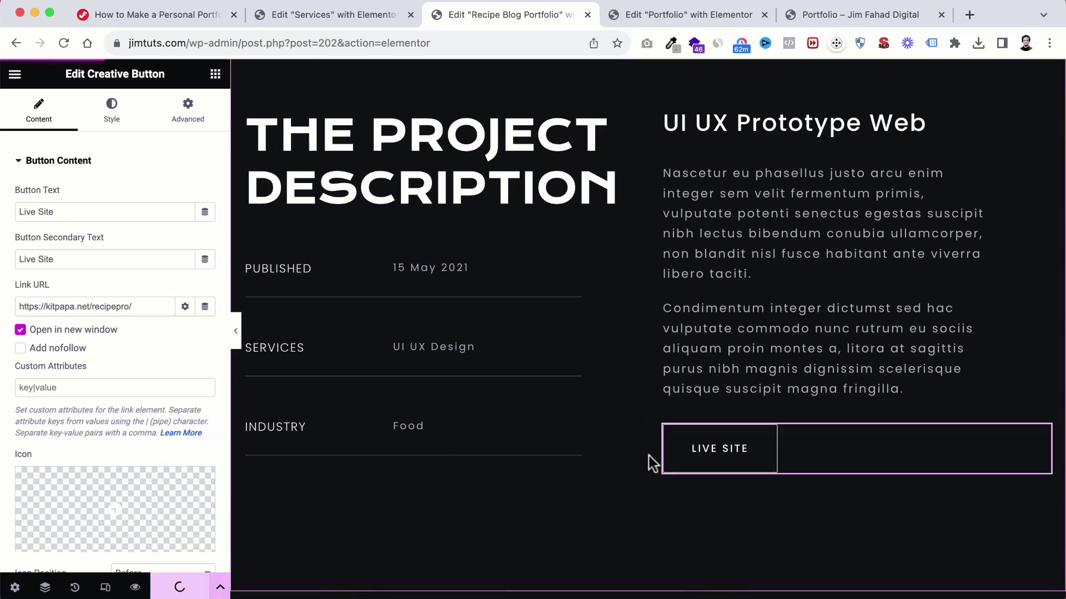
{"action": "scroll", "coordinate": [656, 515], "scroll_direction": "down", "scroll_amount": 5}
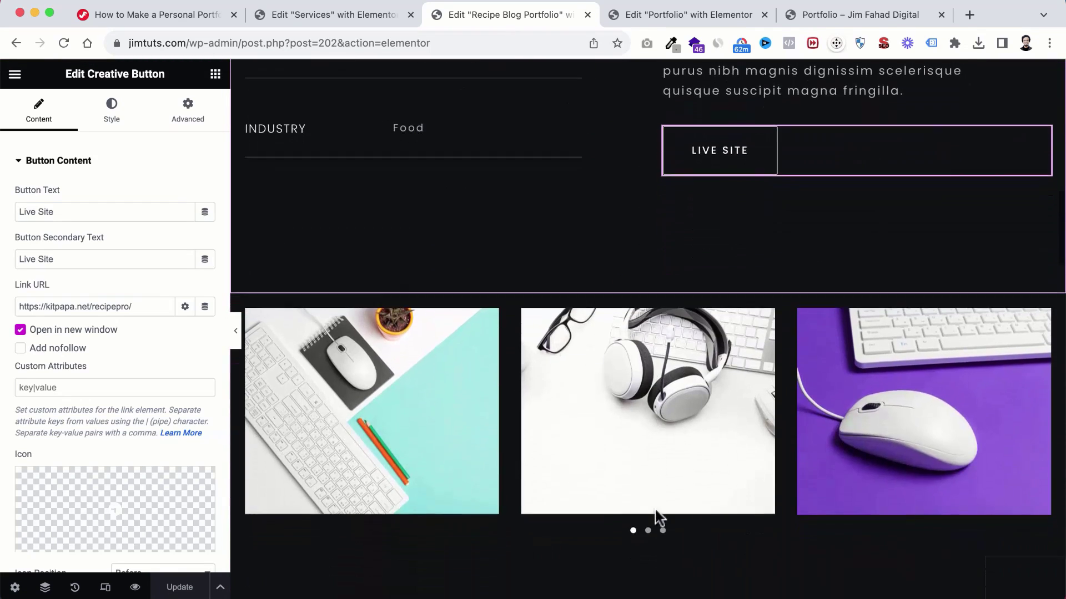
{"action": "scroll", "coordinate": [658, 500], "scroll_direction": "down", "scroll_amount": 2}
Step: Inspect the three-image carousel's gallery, closing it unchanged, then scroll to the UI UX Design section
{"action": "left_click", "coordinate": [688, 368]}
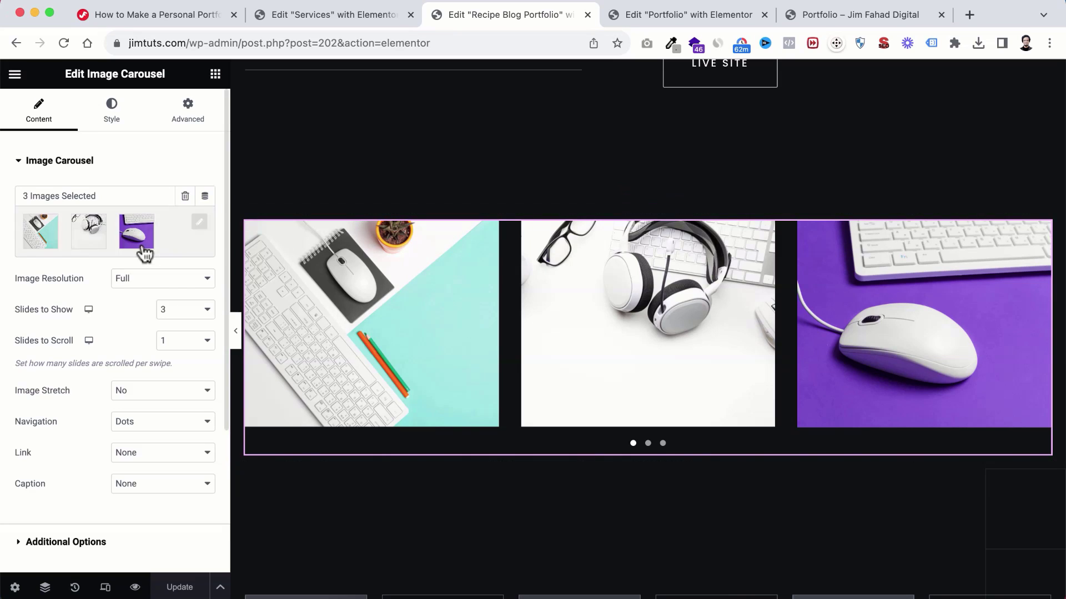
{"action": "left_click", "coordinate": [129, 230]}
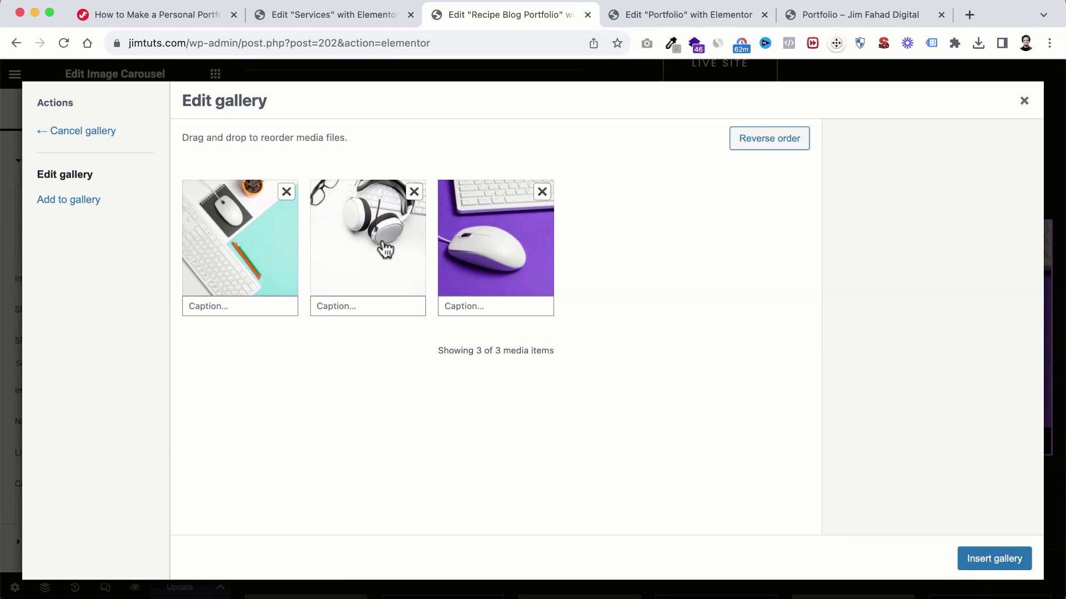
{"action": "left_click", "coordinate": [1024, 101]}
{"action": "scroll", "coordinate": [624, 444], "scroll_direction": "down", "scroll_amount": 5}
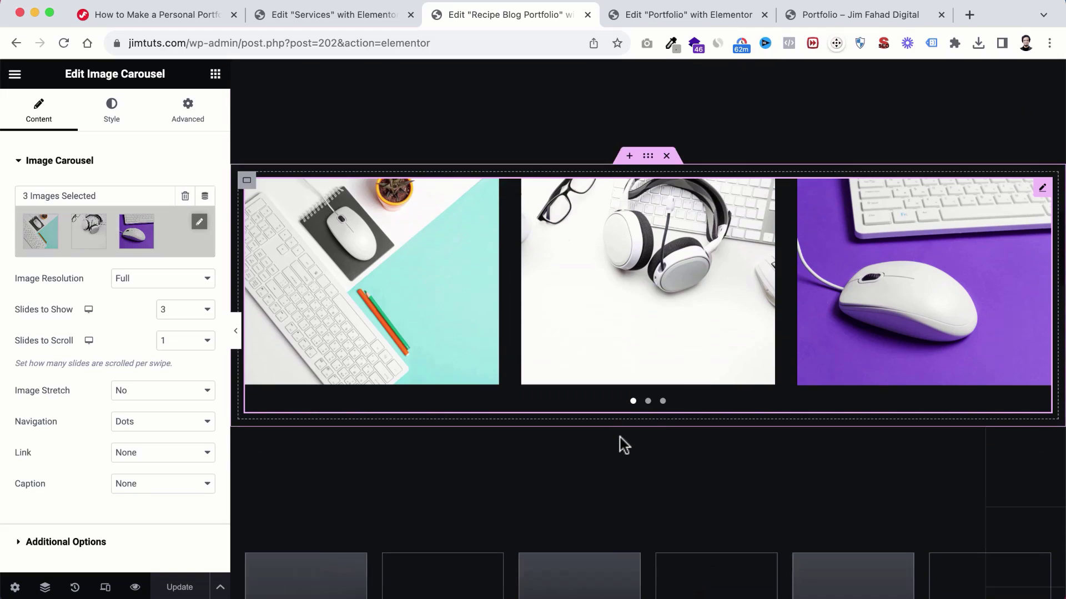
{"action": "scroll", "coordinate": [624, 444], "scroll_direction": "down", "scroll_amount": 1}
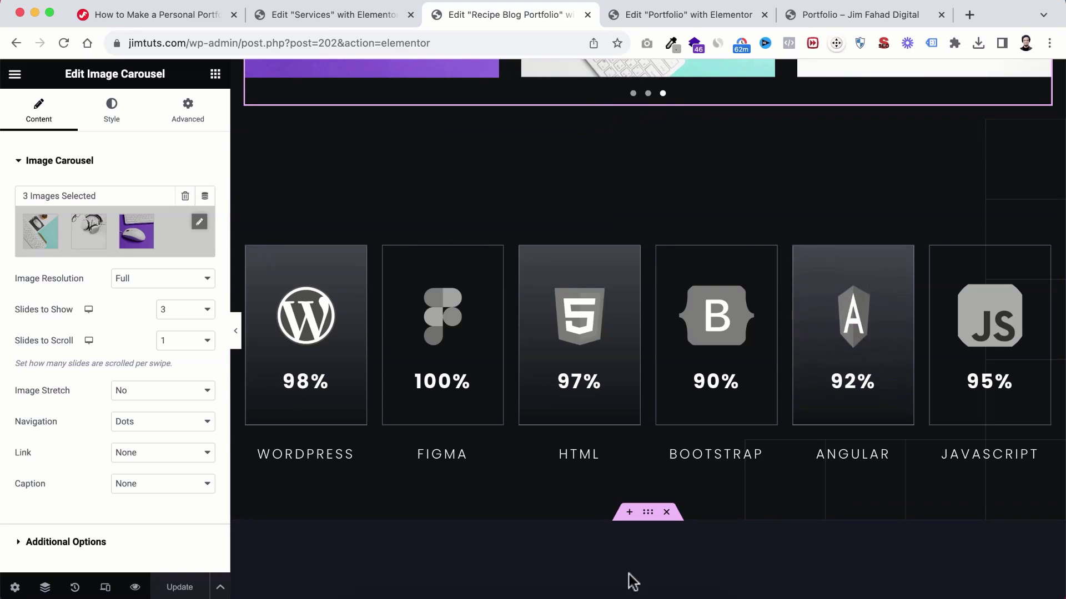
{"action": "scroll", "coordinate": [631, 580], "scroll_direction": "down", "scroll_amount": 2}
{"action": "scroll", "coordinate": [631, 580], "scroll_direction": "down", "scroll_amount": 8}
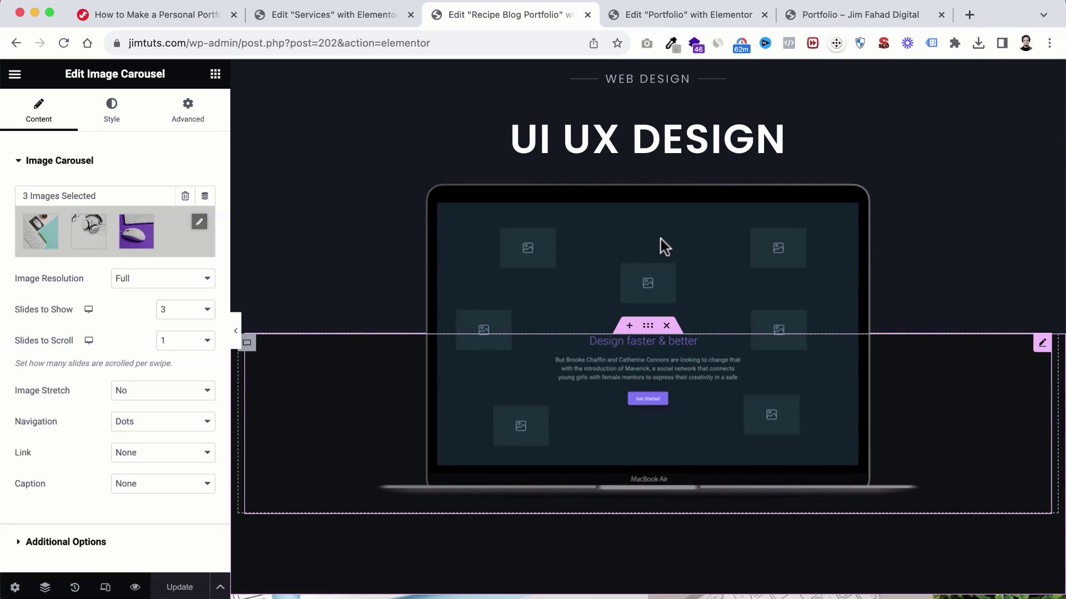
Step: Upload the Recipe-Blog-Monitor image (1000×641) and swap it in for the laptop mockup
{"action": "left_click", "coordinate": [612, 244]}
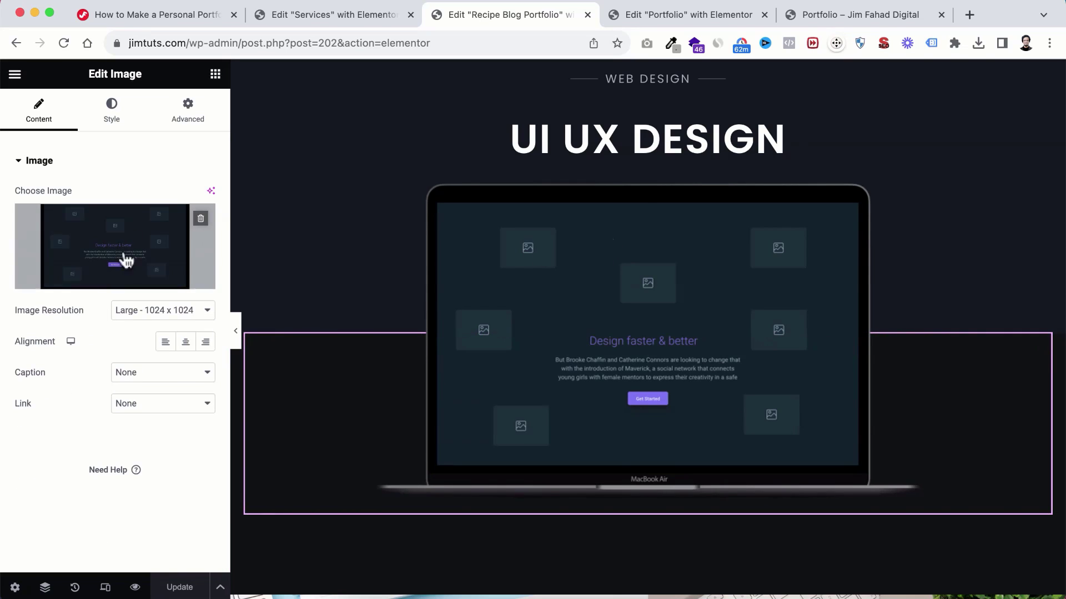
{"action": "left_click", "coordinate": [124, 257]}
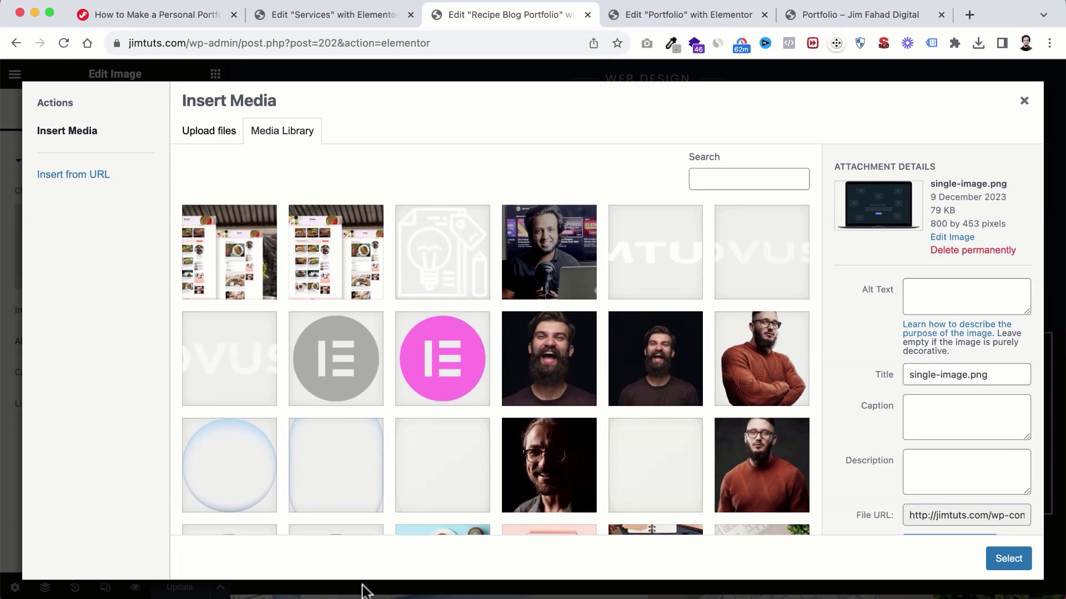
{"action": "left_click", "coordinate": [357, 595]}
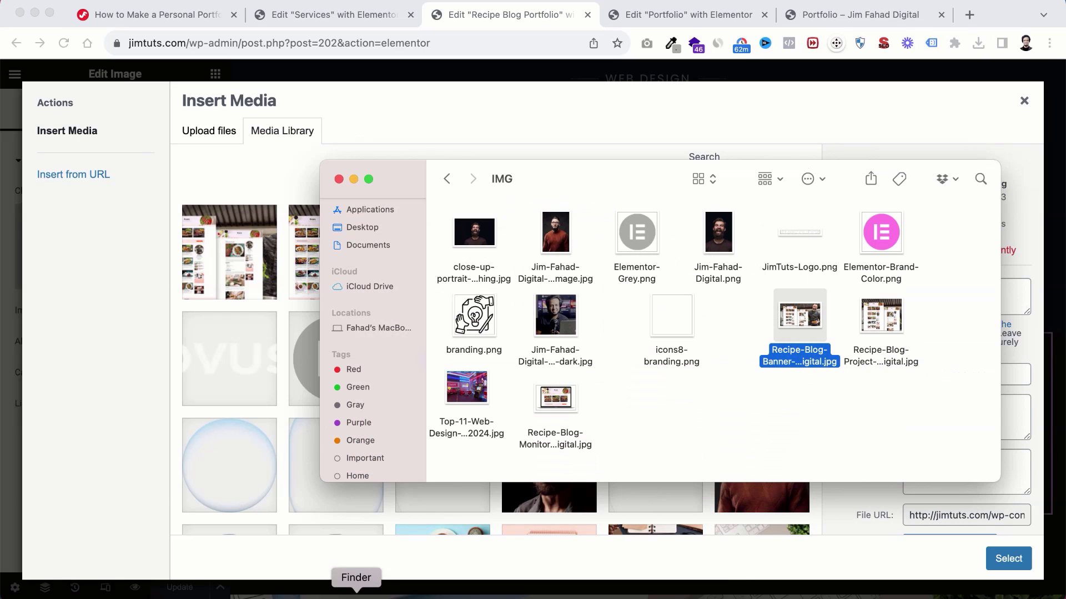
{"action": "left_click", "coordinate": [555, 397]}
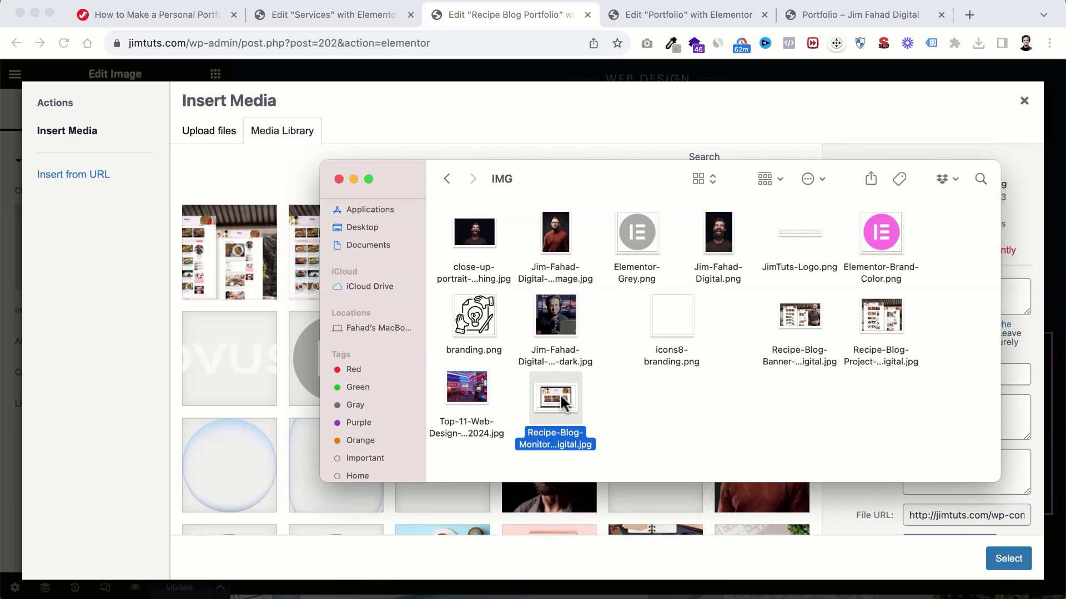
{"action": "left_click_drag", "start_coordinate": [555, 397], "coordinate": [274, 345]}
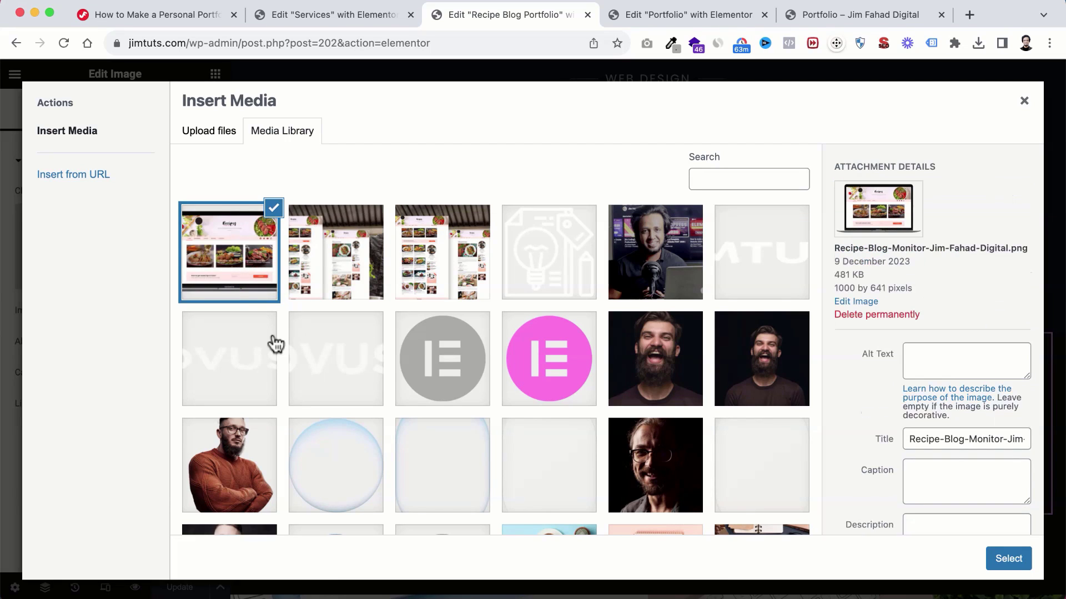
{"action": "left_click", "coordinate": [1011, 559]}
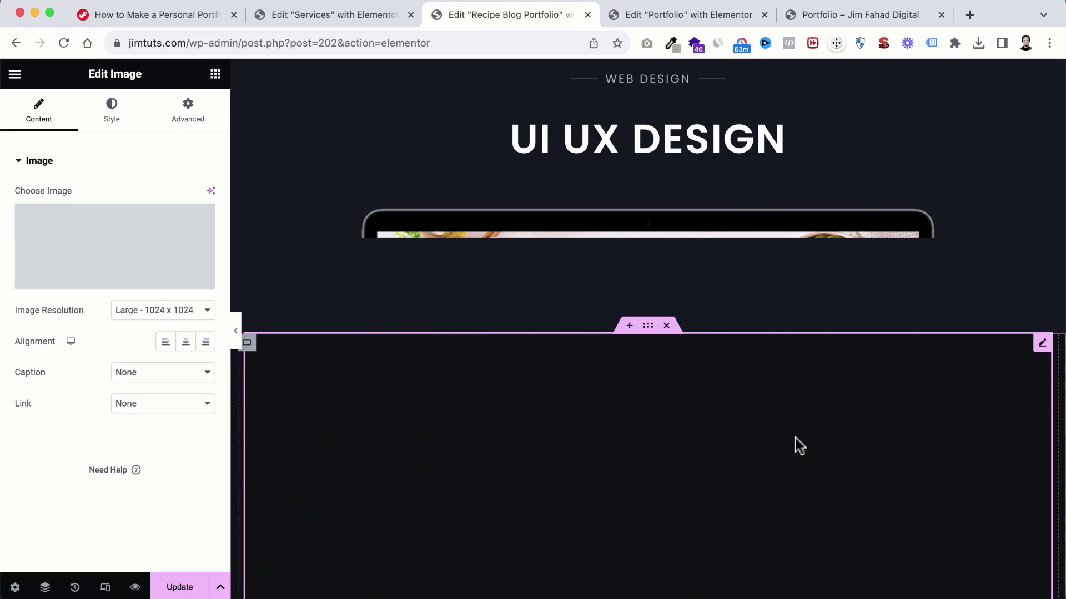
Step: Inspect the desk photos, Getting Started heading and lists to locate the three-card section
{"action": "scroll", "coordinate": [729, 322], "scroll_direction": "down", "scroll_amount": 3}
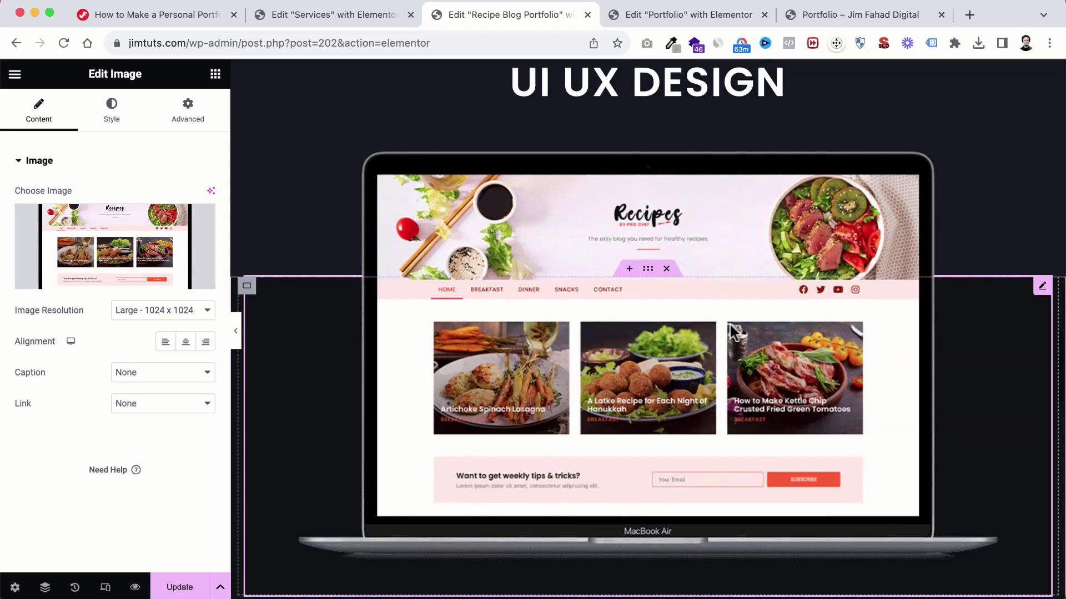
{"action": "scroll", "coordinate": [731, 324], "scroll_direction": "up", "scroll_amount": 5}
{"action": "scroll", "coordinate": [678, 309], "scroll_direction": "up", "scroll_amount": 5}
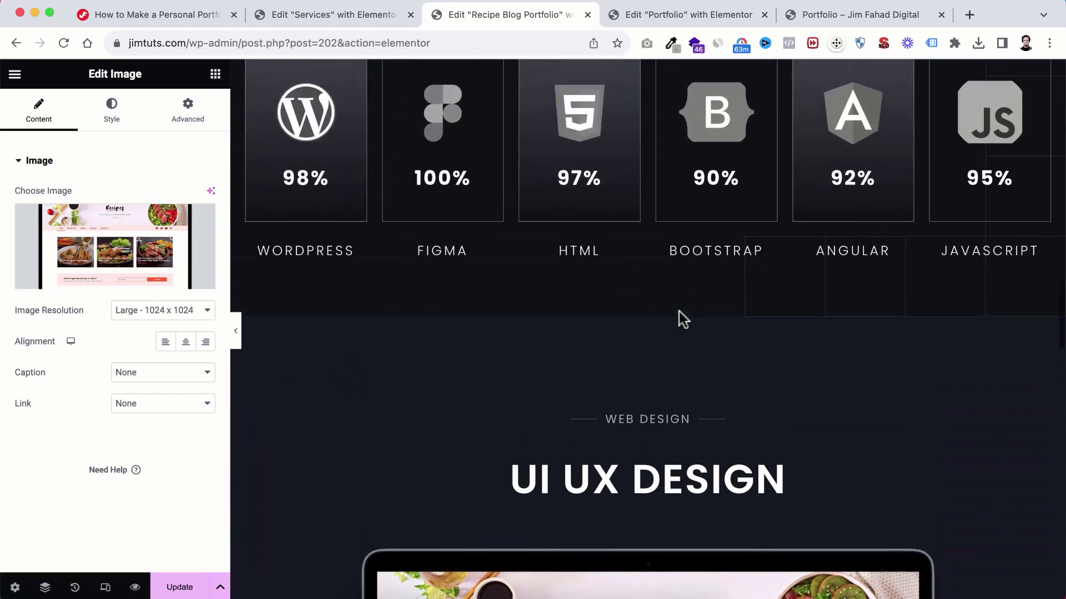
{"action": "scroll", "coordinate": [678, 311], "scroll_direction": "down", "scroll_amount": 10}
{"action": "scroll", "coordinate": [678, 311], "scroll_direction": "down", "scroll_amount": 4}
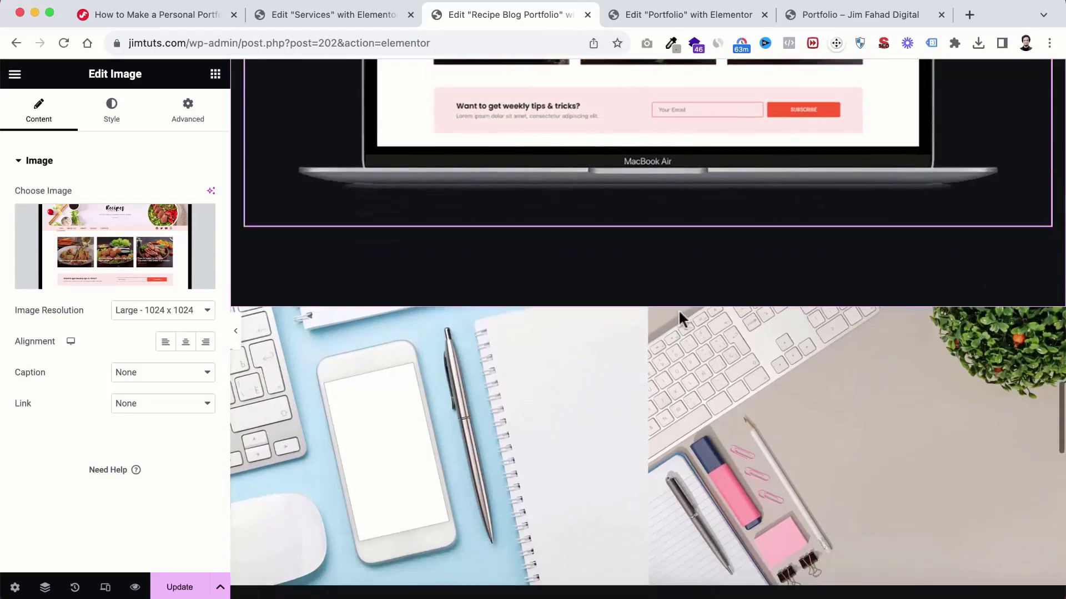
{"action": "left_click", "coordinate": [475, 301]}
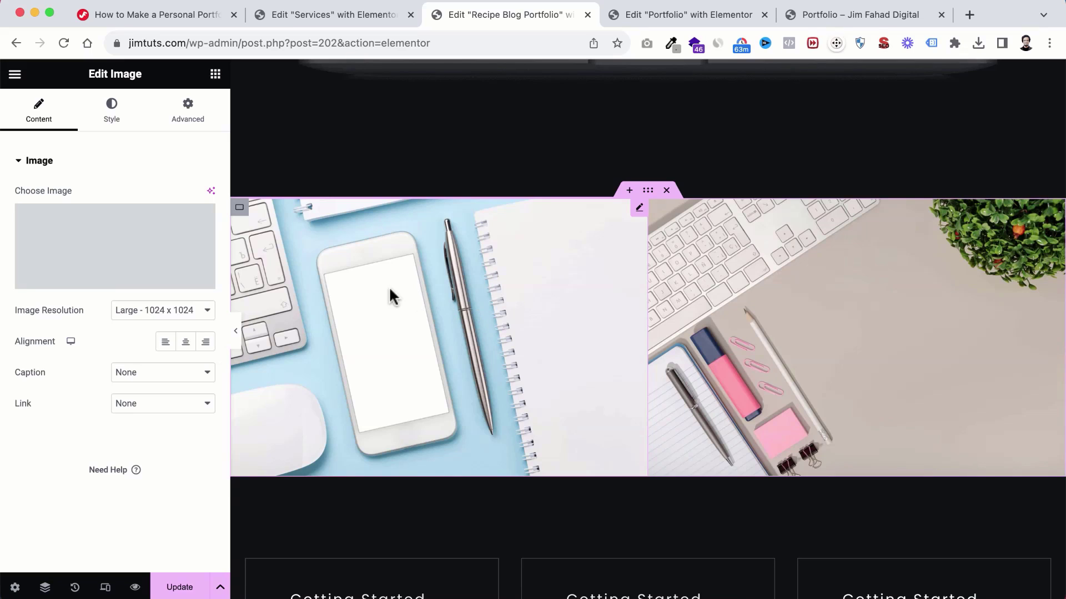
{"action": "scroll", "coordinate": [873, 312], "scroll_direction": "down", "scroll_amount": 2}
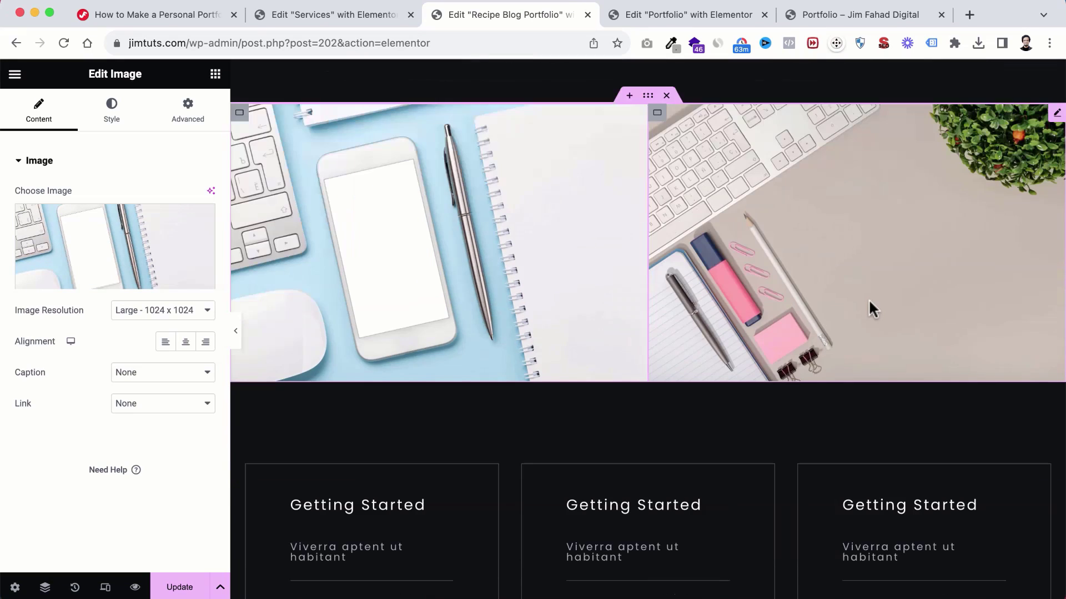
{"action": "left_click", "coordinate": [866, 296]}
{"action": "scroll", "coordinate": [776, 415], "scroll_direction": "down", "scroll_amount": 6}
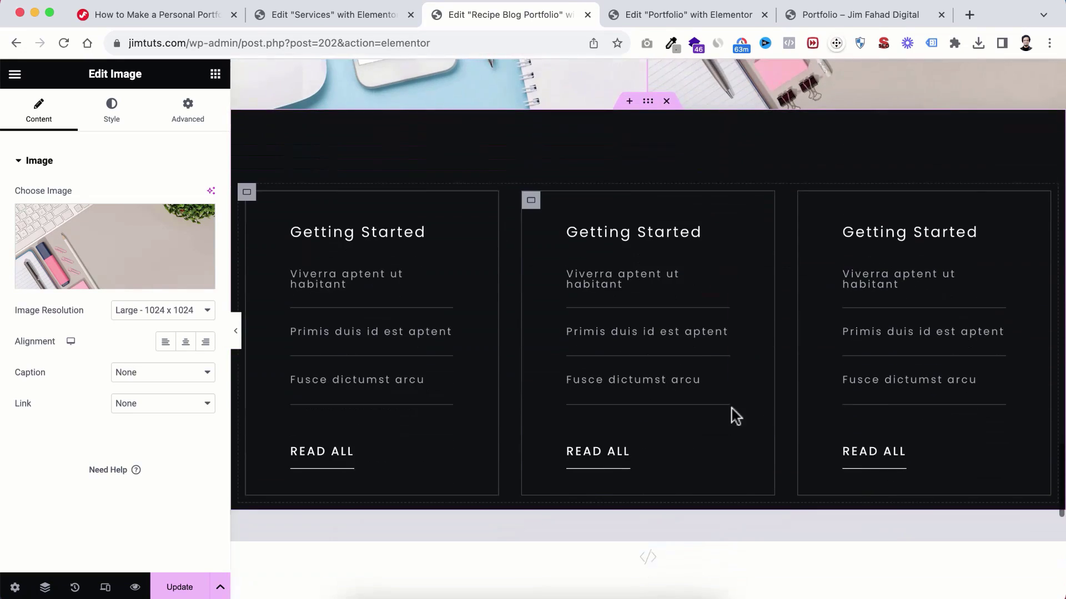
{"action": "scroll", "coordinate": [701, 354], "scroll_direction": "down", "scroll_amount": 1}
{"action": "scroll", "coordinate": [700, 354], "scroll_direction": "up", "scroll_amount": 1}
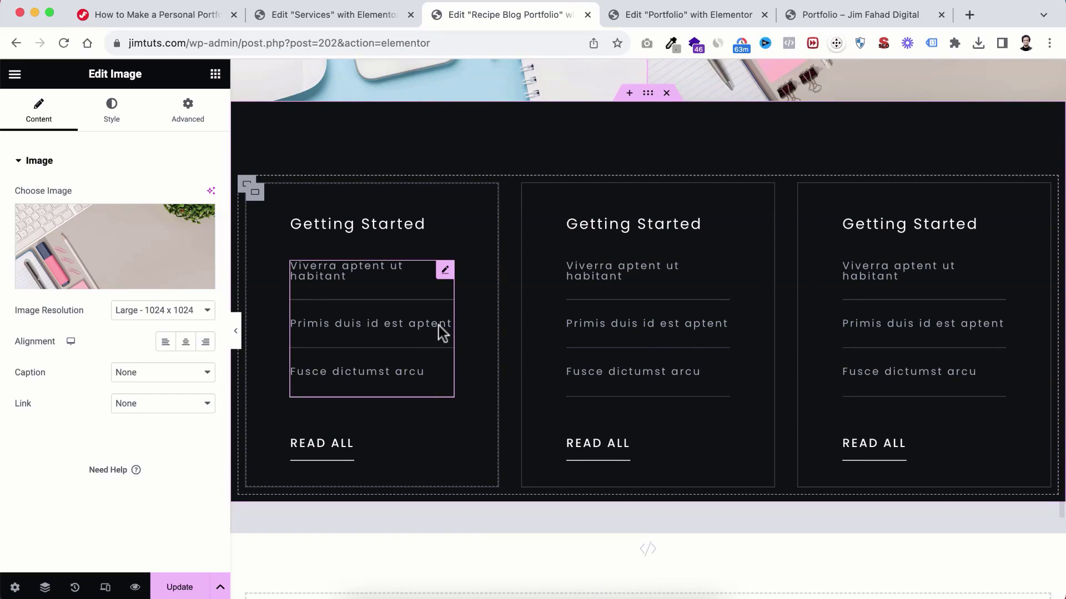
{"action": "left_click", "coordinate": [365, 266]}
{"action": "left_click", "coordinate": [626, 275]}
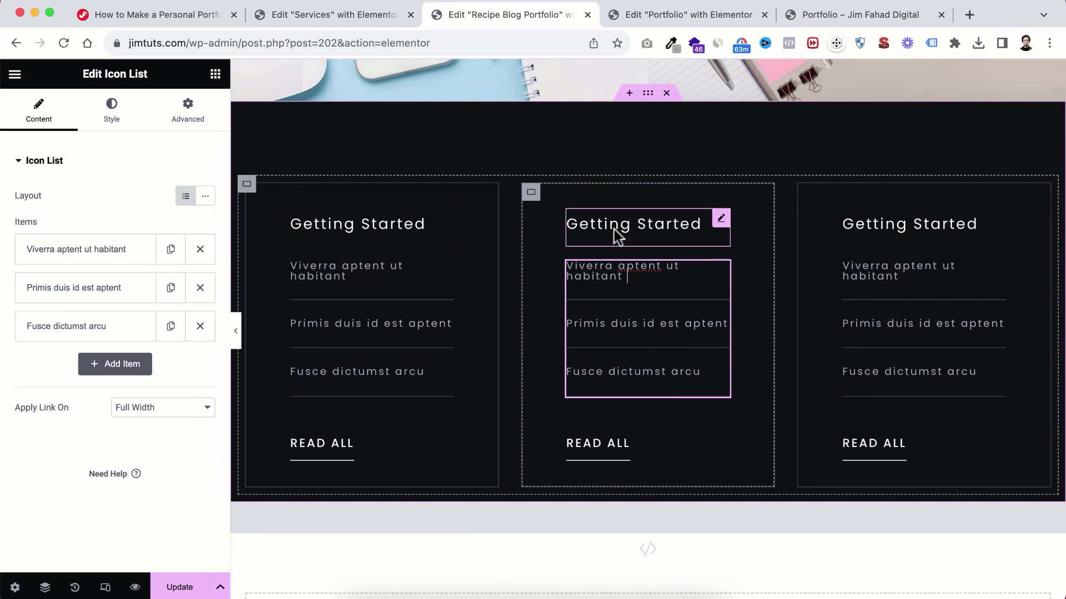
{"action": "scroll", "coordinate": [614, 228], "scroll_direction": "up", "scroll_amount": 1}
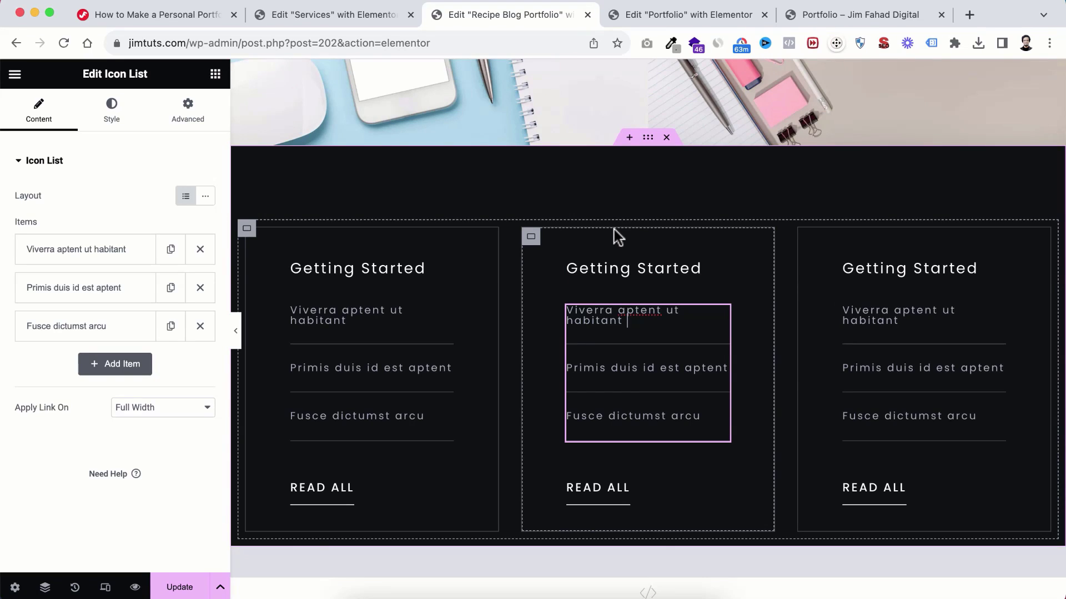
{"action": "left_click", "coordinate": [359, 275]}
{"action": "left_click", "coordinate": [364, 382]}
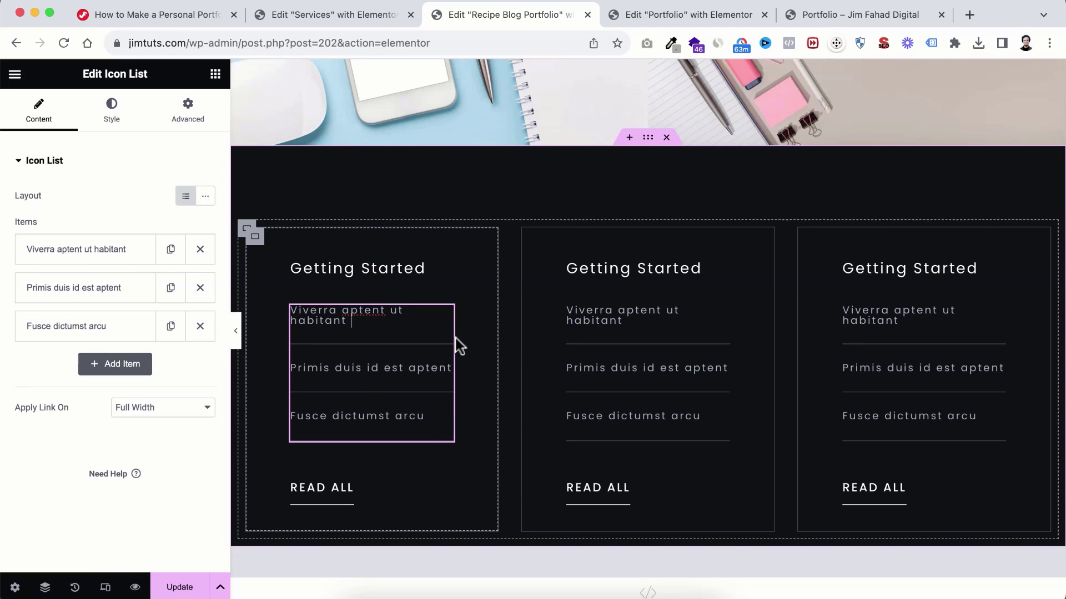
Step: Delete the Getting Started cards section and update the Recipe Blog Portfolio page
{"action": "scroll", "coordinate": [460, 347], "scroll_direction": "down", "scroll_amount": 3}
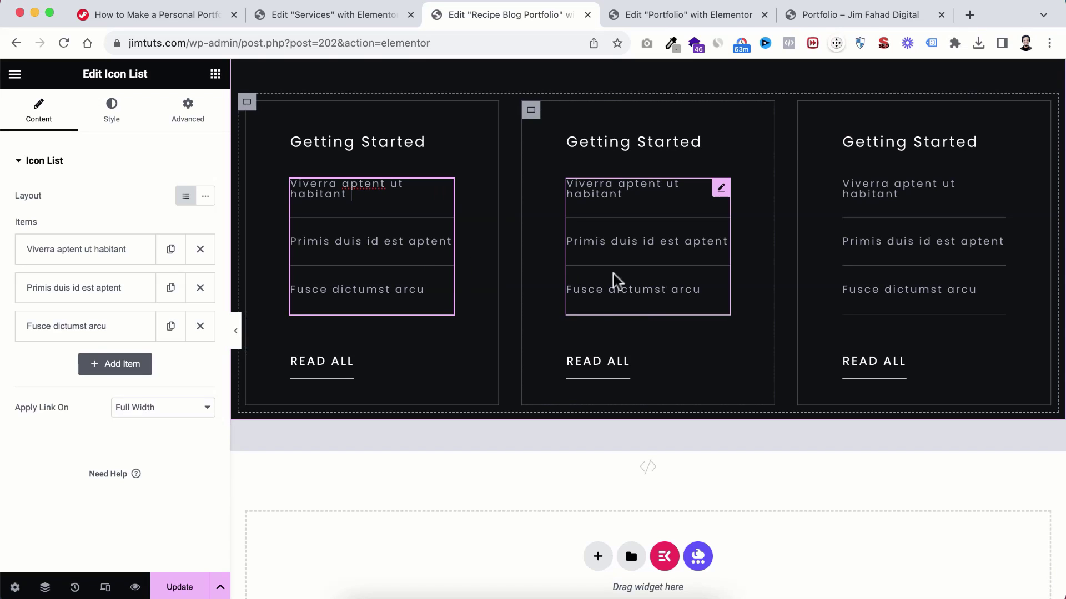
{"action": "scroll", "coordinate": [616, 280], "scroll_direction": "up", "scroll_amount": 4}
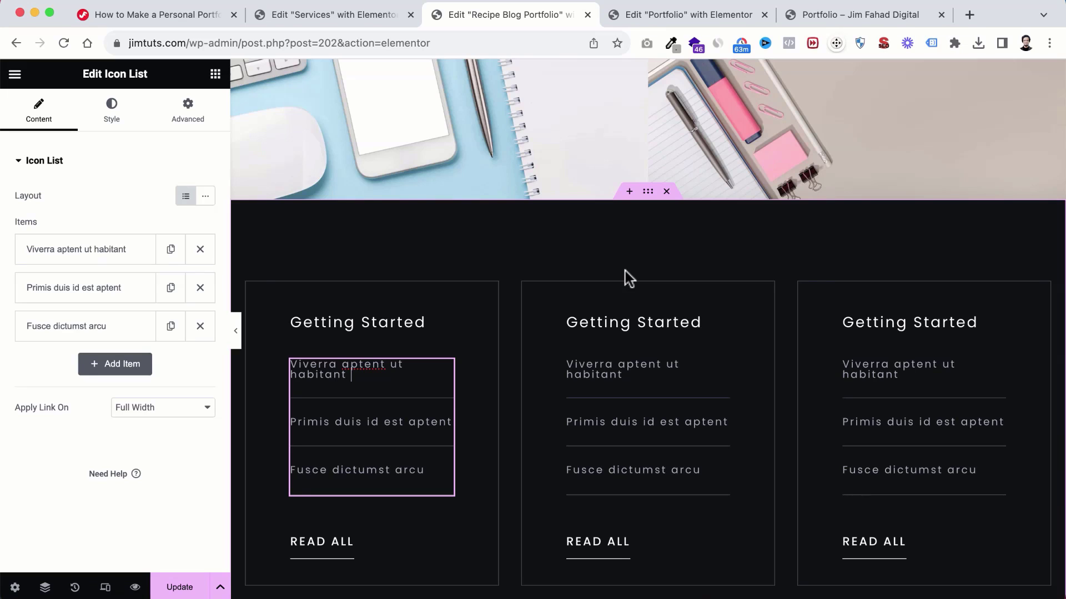
{"action": "left_click", "coordinate": [666, 192]}
{"action": "scroll", "coordinate": [616, 266], "scroll_direction": "down", "scroll_amount": 5}
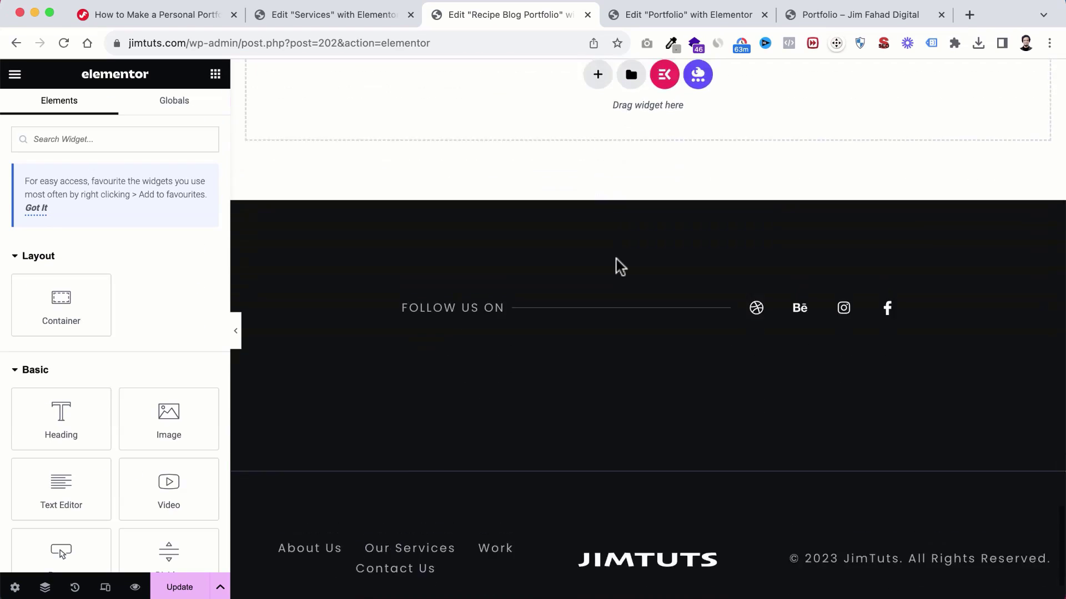
{"action": "scroll", "coordinate": [616, 267], "scroll_direction": "up", "scroll_amount": 10}
{"action": "scroll", "coordinate": [616, 259], "scroll_direction": "up", "scroll_amount": 15}
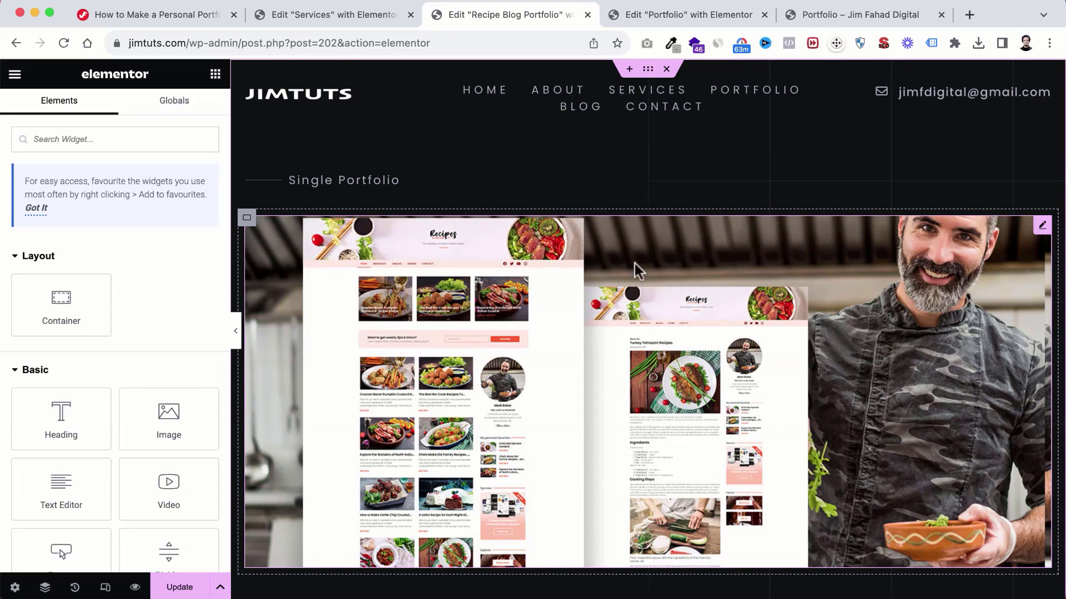
{"action": "left_click", "coordinate": [179, 586]}
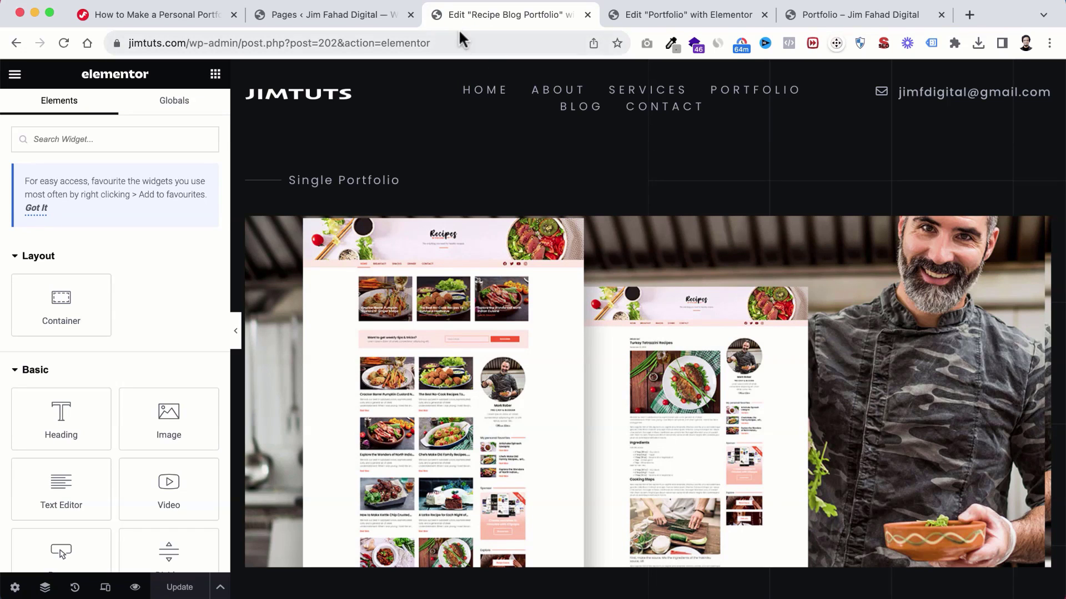
Step: View the live Recipe Blog Portfolio page and copy its address
{"action": "left_click", "coordinate": [342, 20]}
{"action": "scroll", "coordinate": [281, 394], "scroll_direction": "down", "scroll_amount": 5}
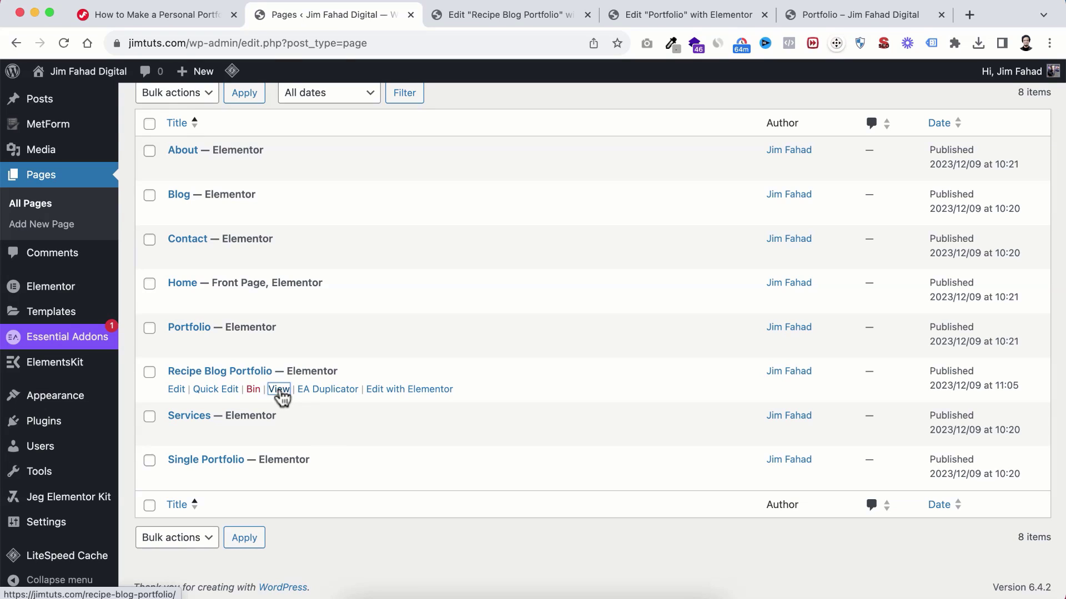
{"action": "left_click", "coordinate": [281, 389], "text": "super"}
{"action": "left_click", "coordinate": [428, 17]}
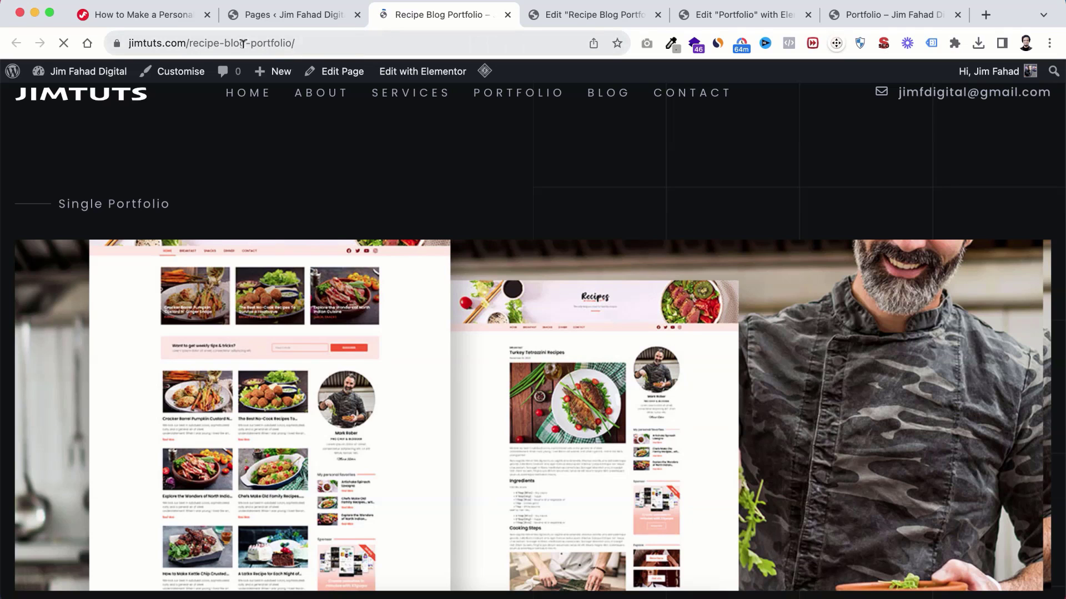
{"action": "left_click", "coordinate": [304, 39]}
{"action": "right_click", "coordinate": [244, 38]}
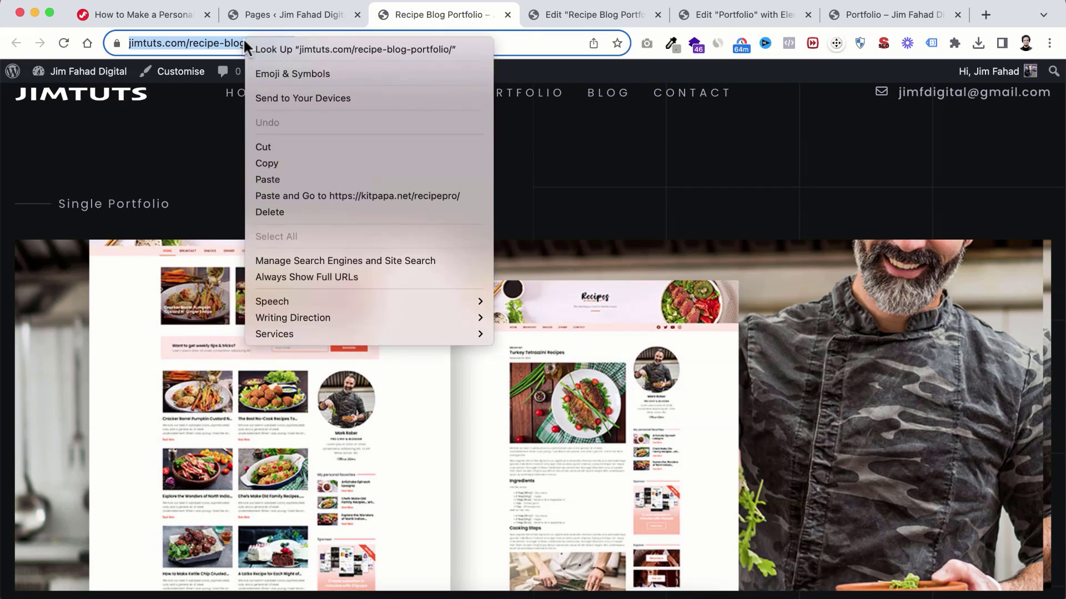
{"action": "left_click", "coordinate": [279, 162]}
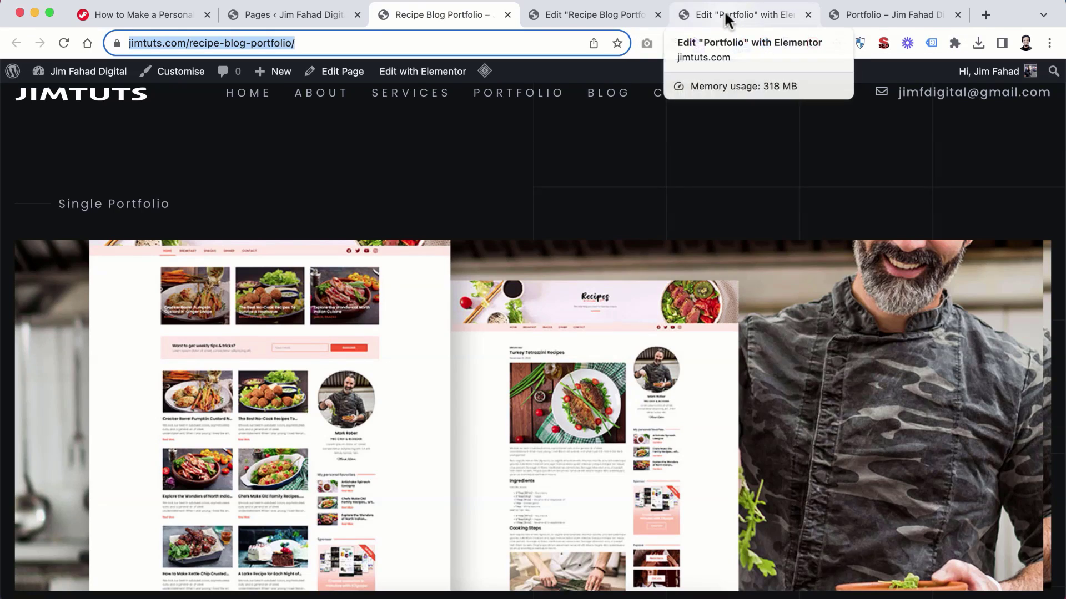
{"action": "left_click", "coordinate": [724, 10]}
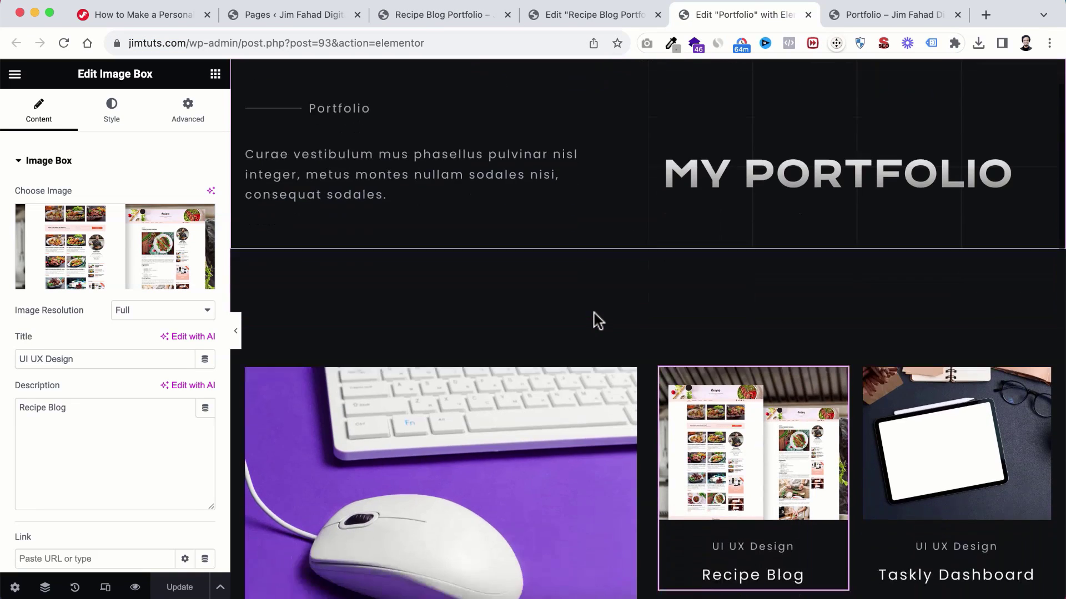
{"action": "scroll", "coordinate": [593, 312], "scroll_direction": "down", "scroll_amount": 3}
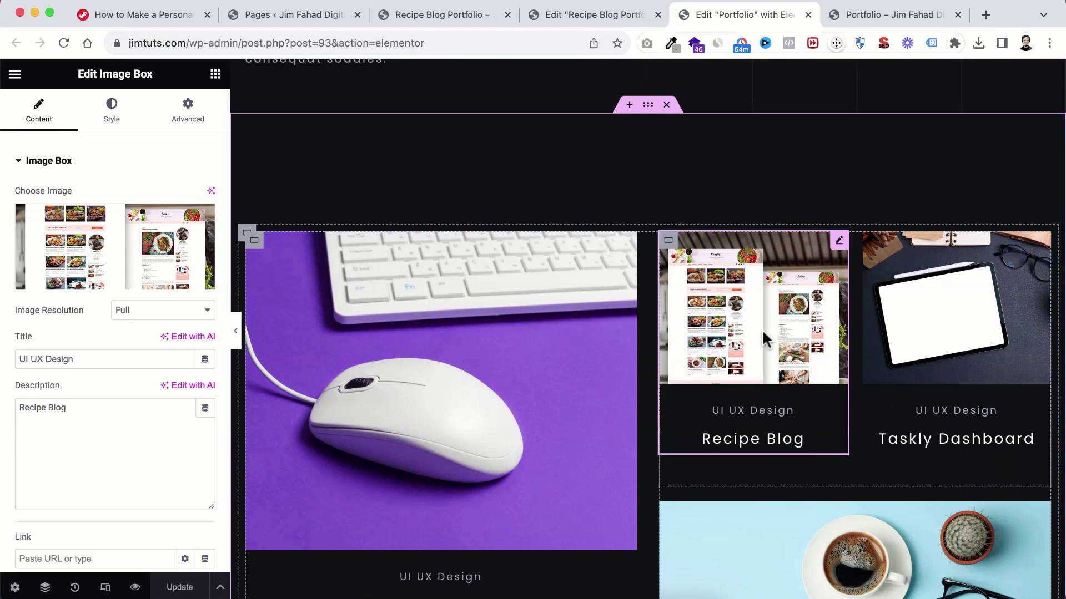
{"action": "scroll", "coordinate": [33, 393], "scroll_direction": "down", "scroll_amount": 2}
{"action": "scroll", "coordinate": [33, 394], "scroll_direction": "down", "scroll_amount": 3}
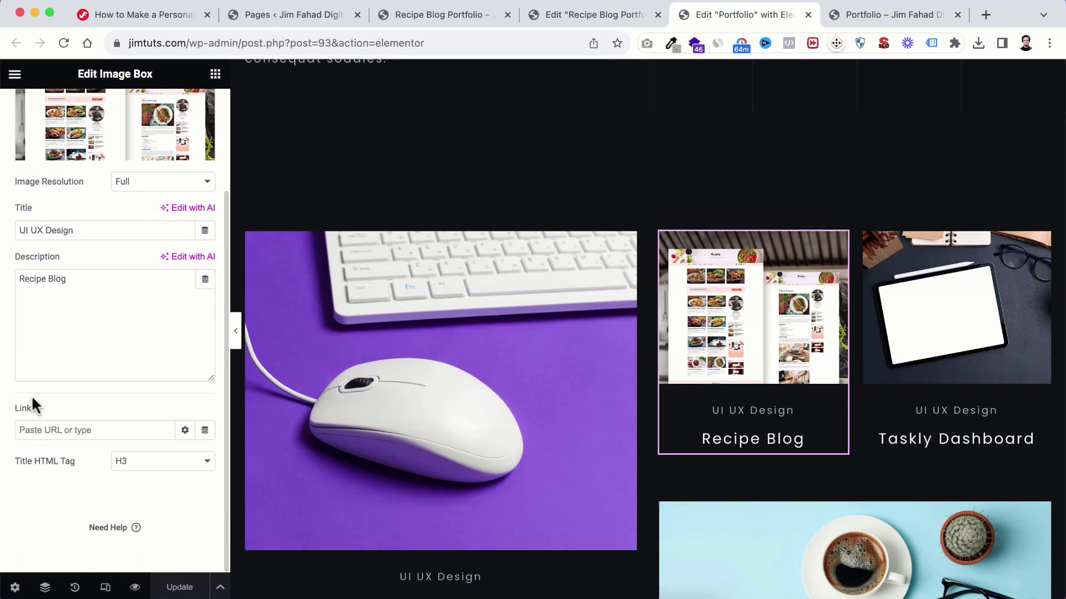
{"action": "left_click", "coordinate": [37, 429]}
{"action": "key", "text": "super+v"}
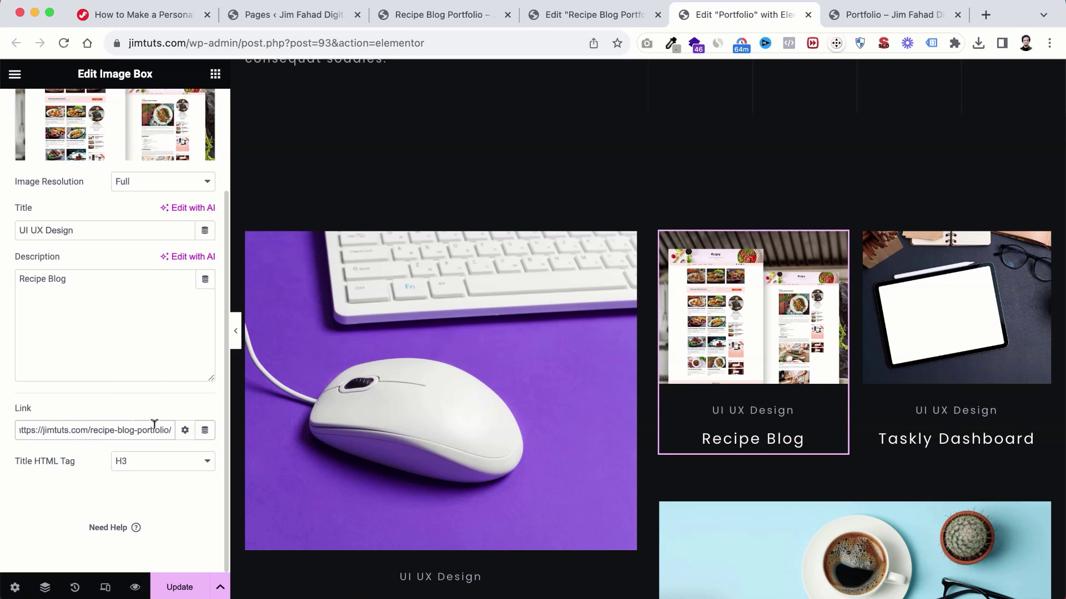
{"action": "left_click", "coordinate": [180, 587]}
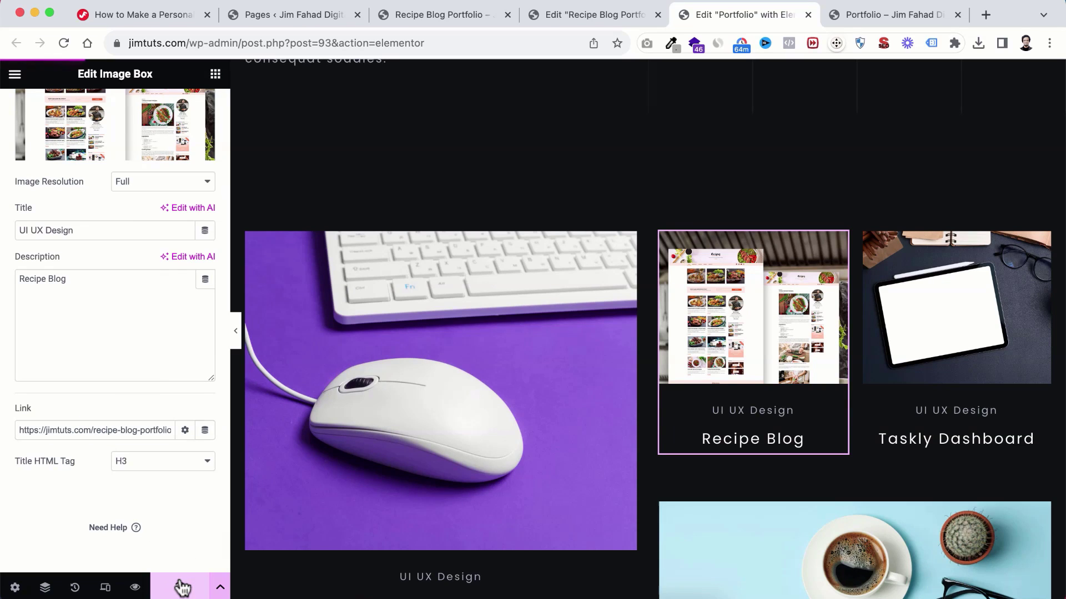
{"action": "left_click", "coordinate": [869, 12]}
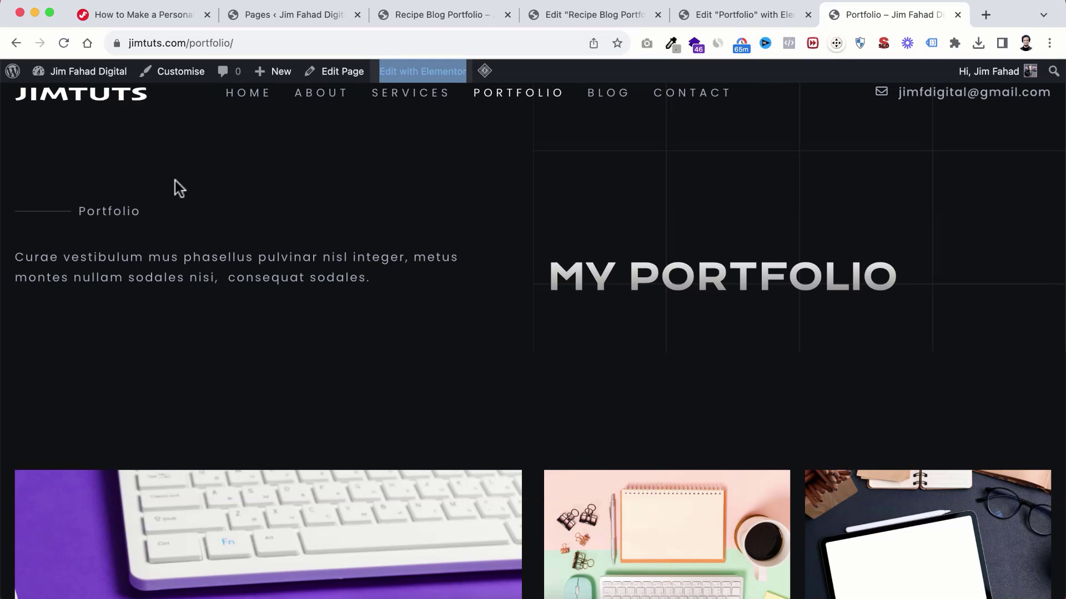
Step: Reload the live Portfolio page and follow the Recipe Blog item through to its live site
{"action": "left_click", "coordinate": [64, 43]}
{"action": "scroll", "coordinate": [632, 305], "scroll_direction": "down", "scroll_amount": 2}
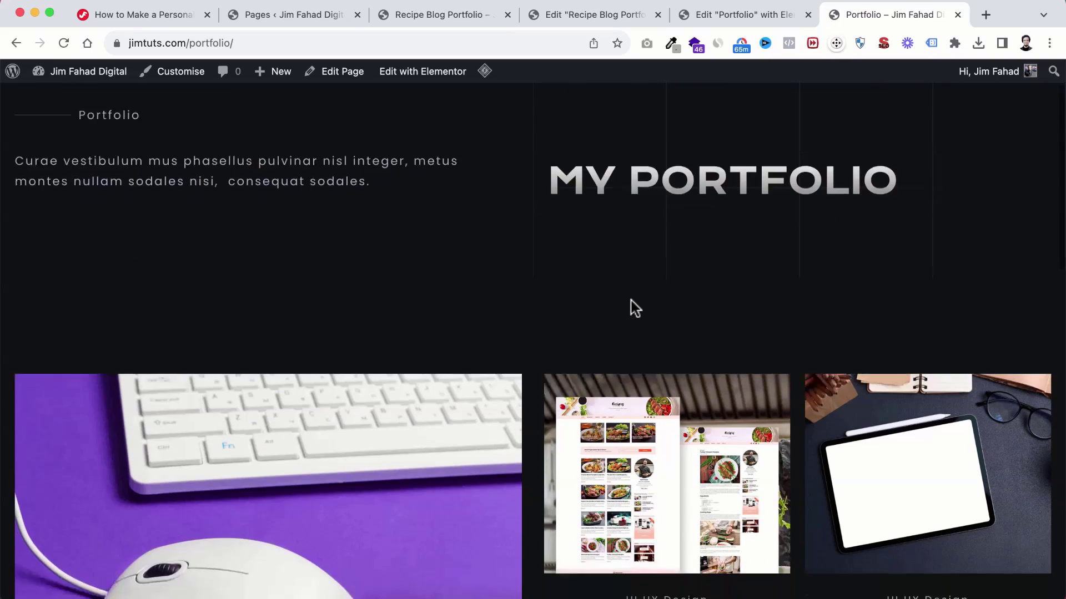
{"action": "scroll", "coordinate": [639, 389], "scroll_direction": "down", "scroll_amount": 3}
{"action": "scroll", "coordinate": [664, 355], "scroll_direction": "down", "scroll_amount": 8}
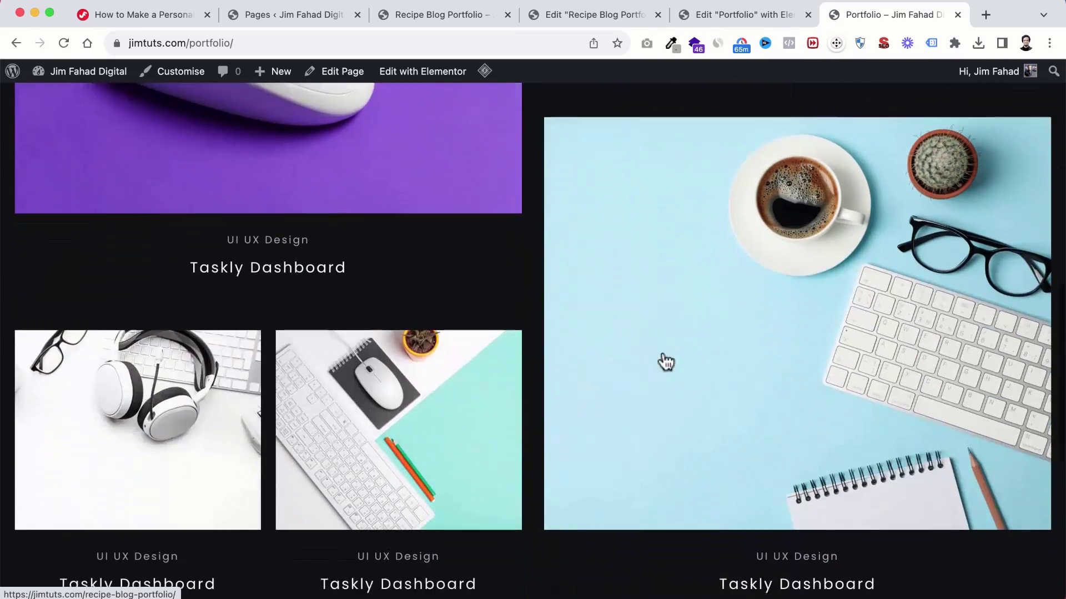
{"action": "scroll", "coordinate": [665, 362], "scroll_direction": "up", "scroll_amount": 6}
{"action": "scroll", "coordinate": [675, 270], "scroll_direction": "up", "scroll_amount": 1}
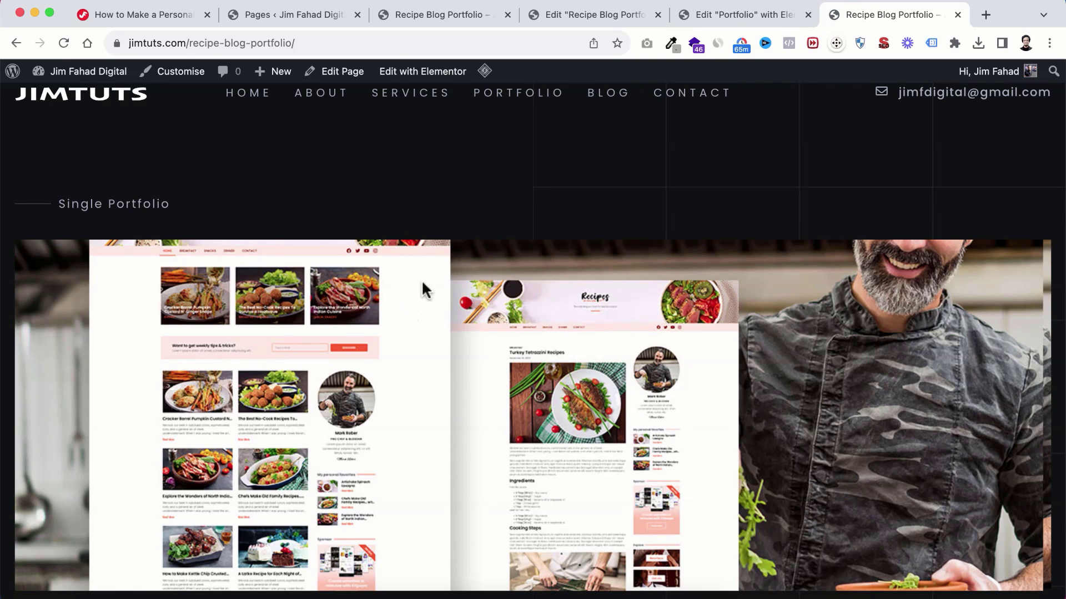
{"action": "scroll", "coordinate": [571, 347], "scroll_direction": "down", "scroll_amount": 10}
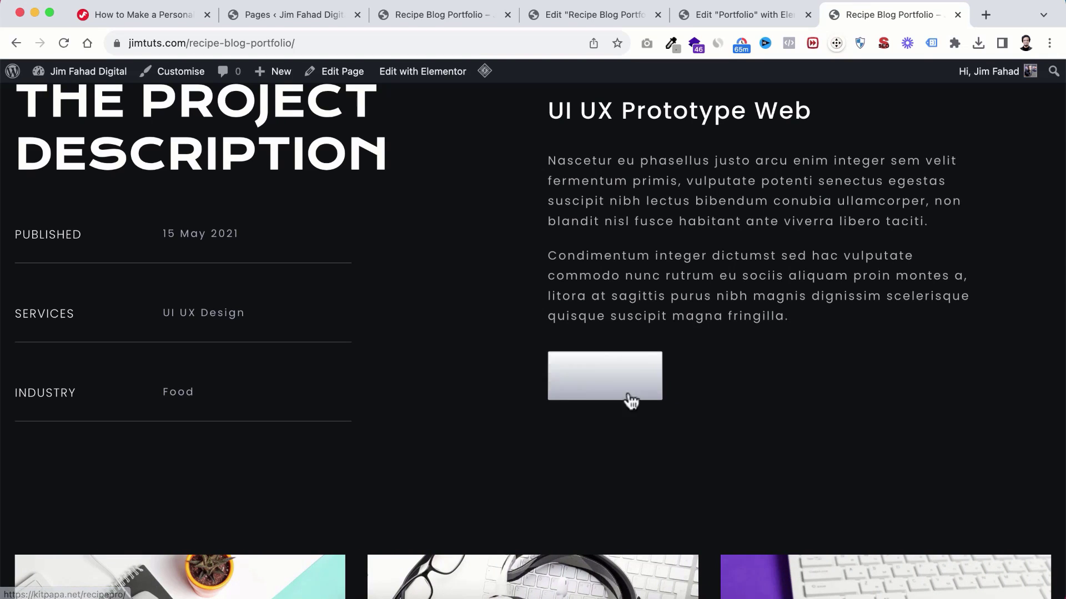
{"action": "left_click", "coordinate": [599, 378]}
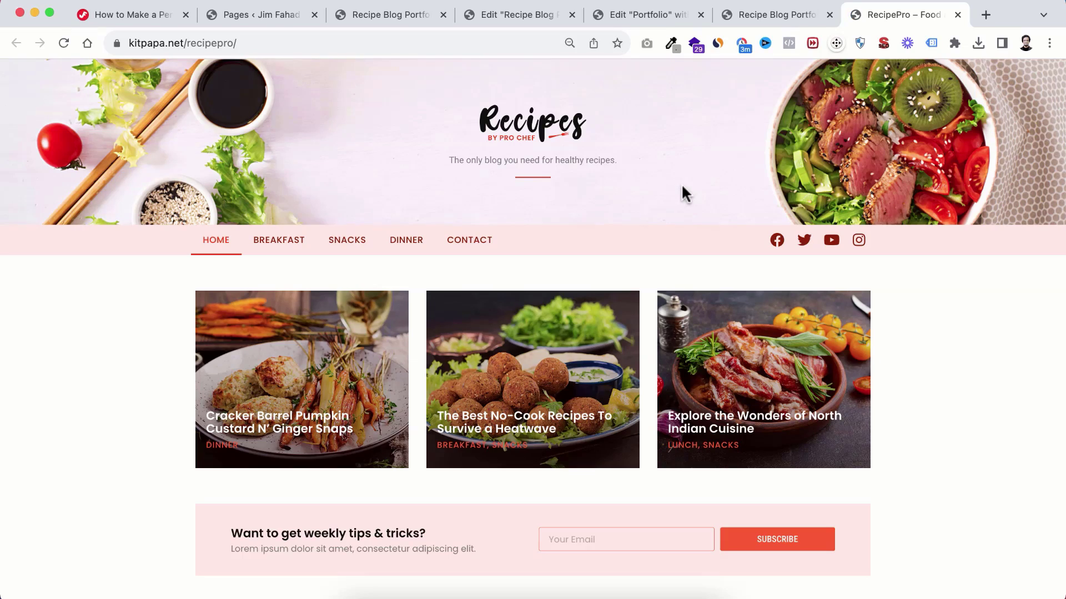
{"action": "scroll", "coordinate": [641, 310], "scroll_direction": "down", "scroll_amount": 9}
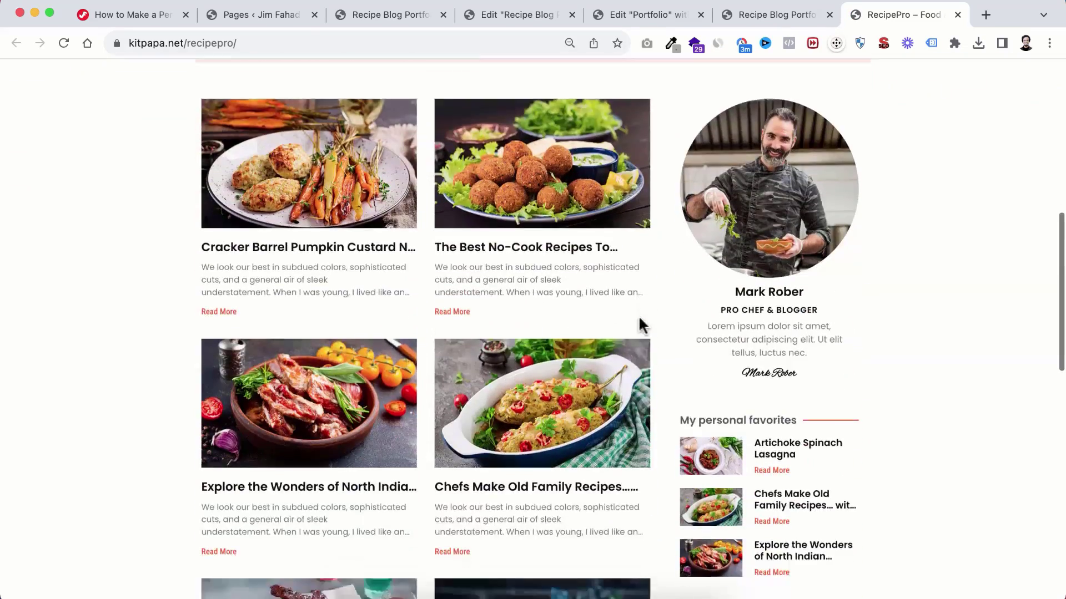
{"action": "scroll", "coordinate": [638, 315], "scroll_direction": "down", "scroll_amount": 10}
{"action": "scroll", "coordinate": [639, 315], "scroll_direction": "up", "scroll_amount": 14}
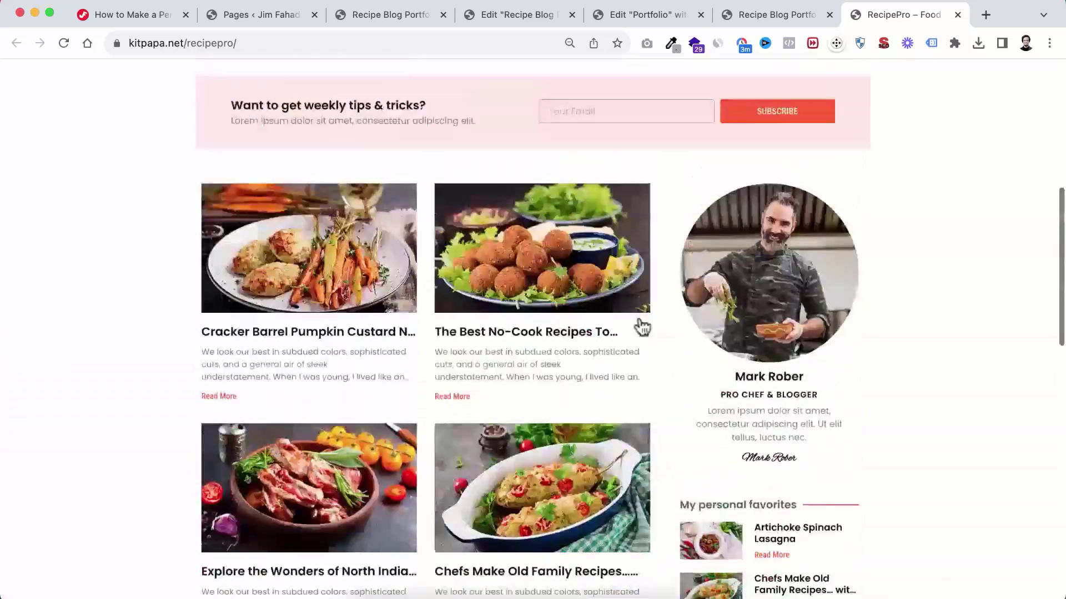
{"action": "scroll", "coordinate": [642, 327], "scroll_direction": "up", "scroll_amount": 8}
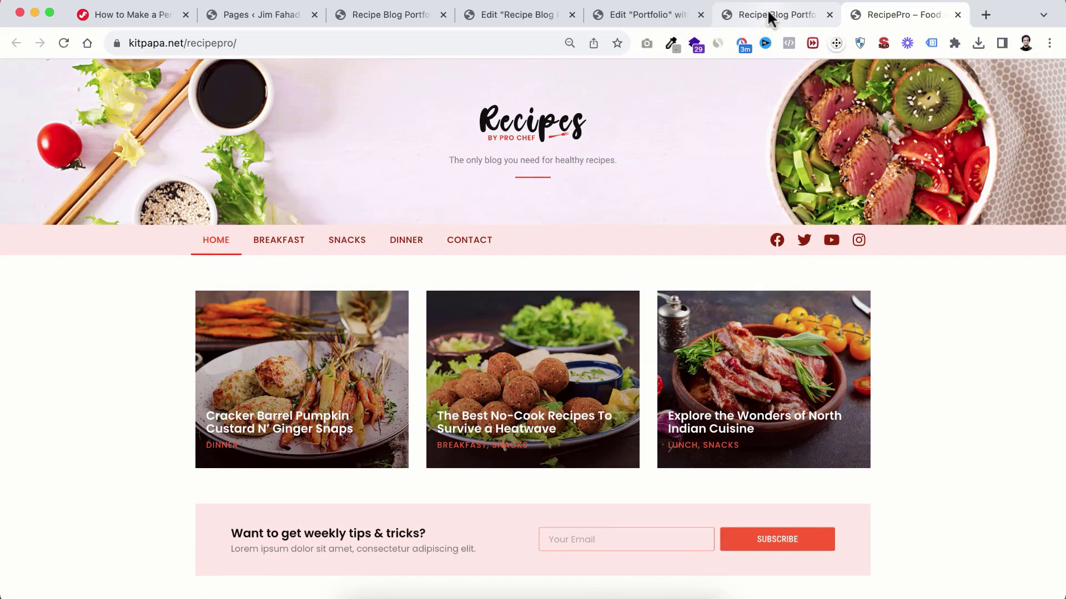
Step: Close the duplicate portfolio and editor tabs and open the site's Blog page
{"action": "left_click", "coordinate": [767, 10]}
{"action": "scroll", "coordinate": [631, 369], "scroll_direction": "down", "scroll_amount": 15}
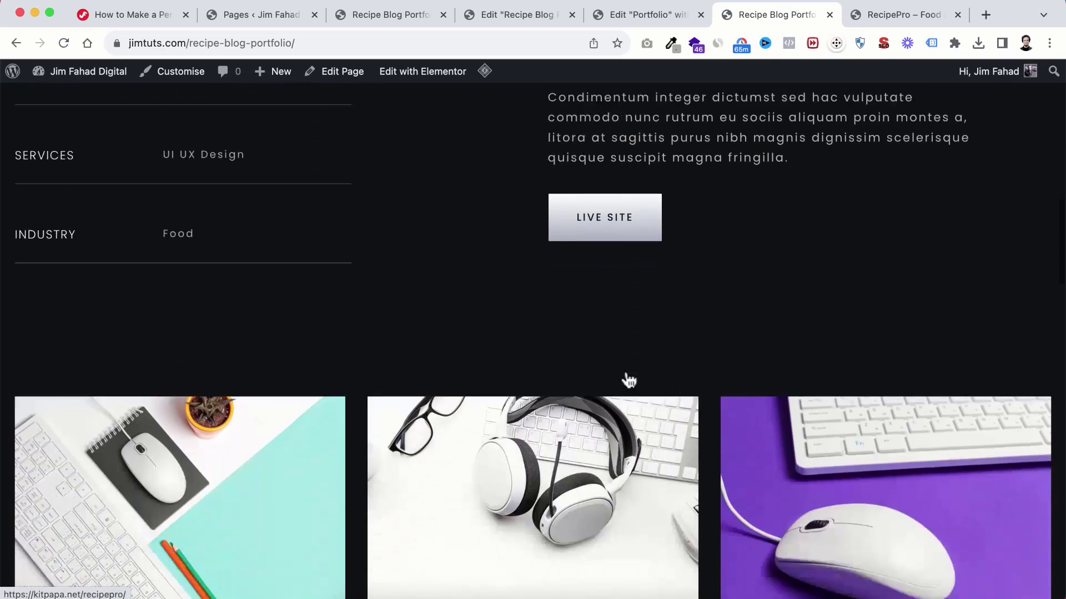
{"action": "scroll", "coordinate": [625, 371], "scroll_direction": "down", "scroll_amount": 15}
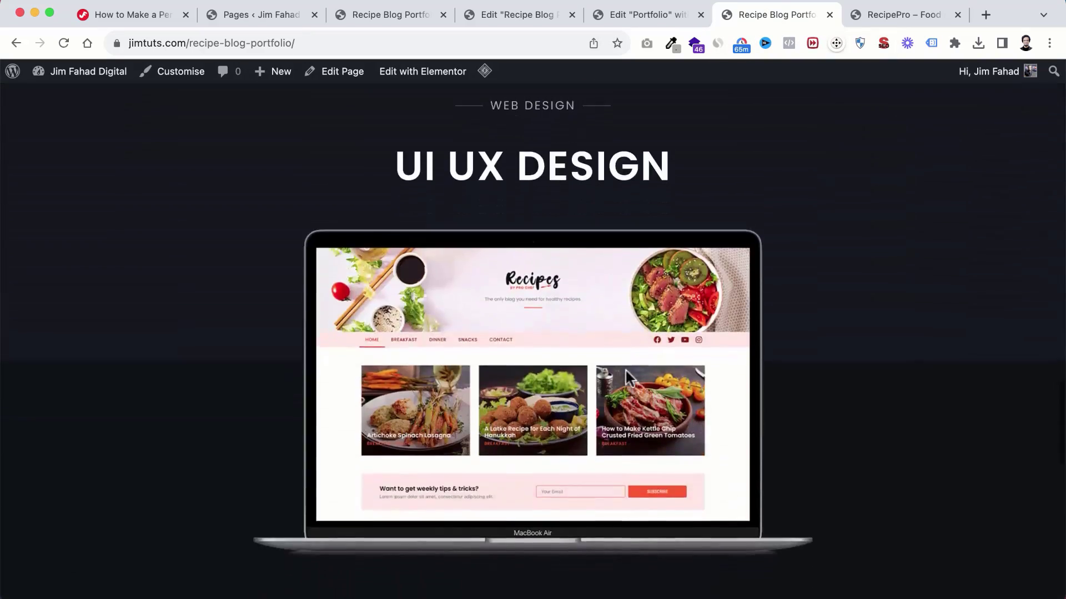
{"action": "scroll", "coordinate": [658, 206], "scroll_direction": "up", "scroll_amount": 20}
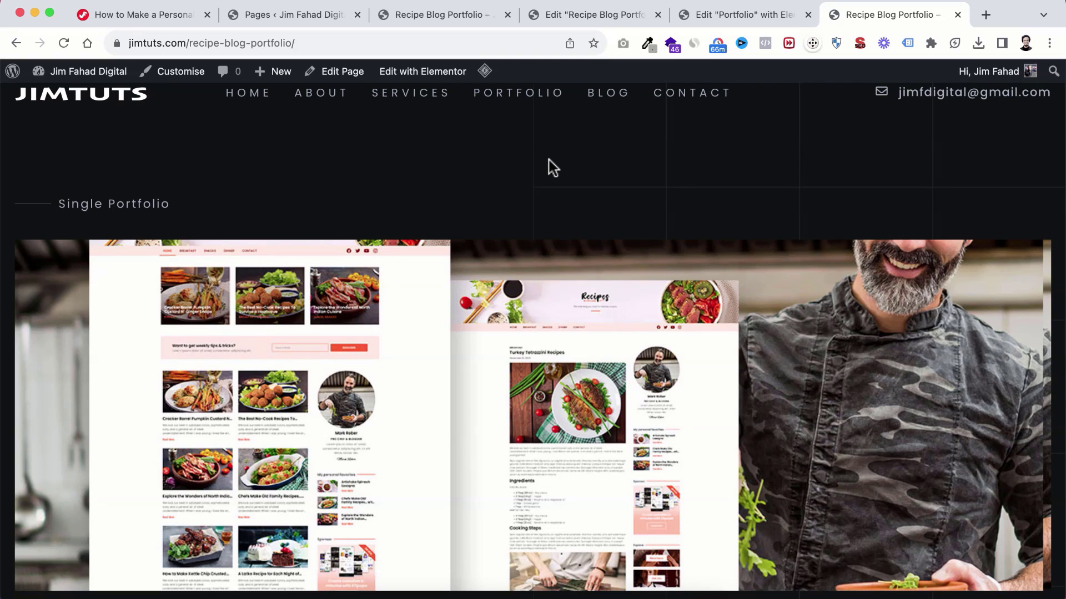
{"action": "left_click", "coordinate": [508, 15]}
{"action": "left_click", "coordinate": [507, 15]}
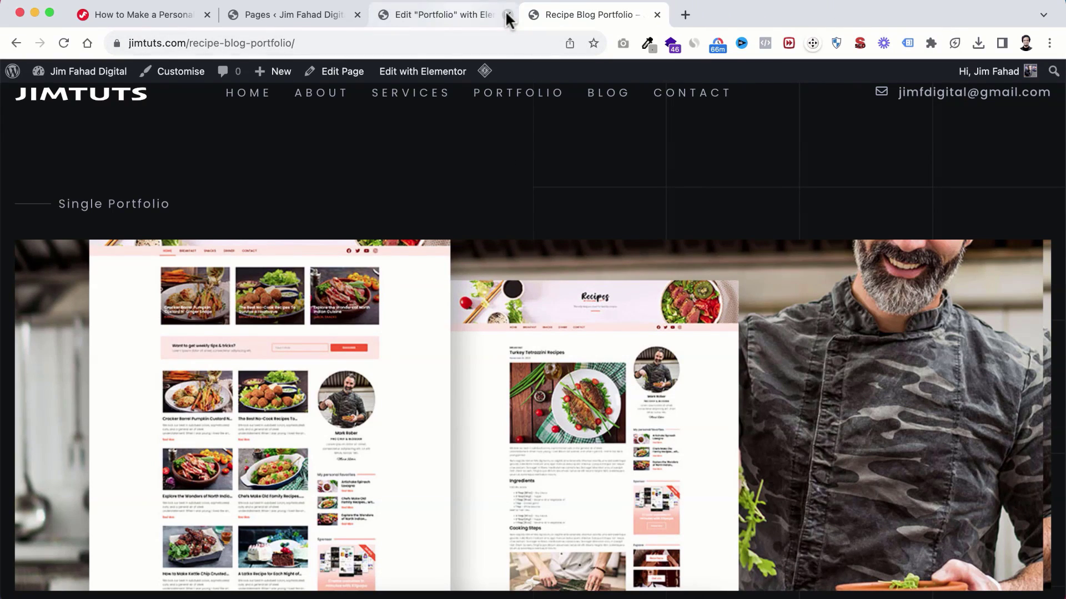
{"action": "left_click", "coordinate": [507, 15]}
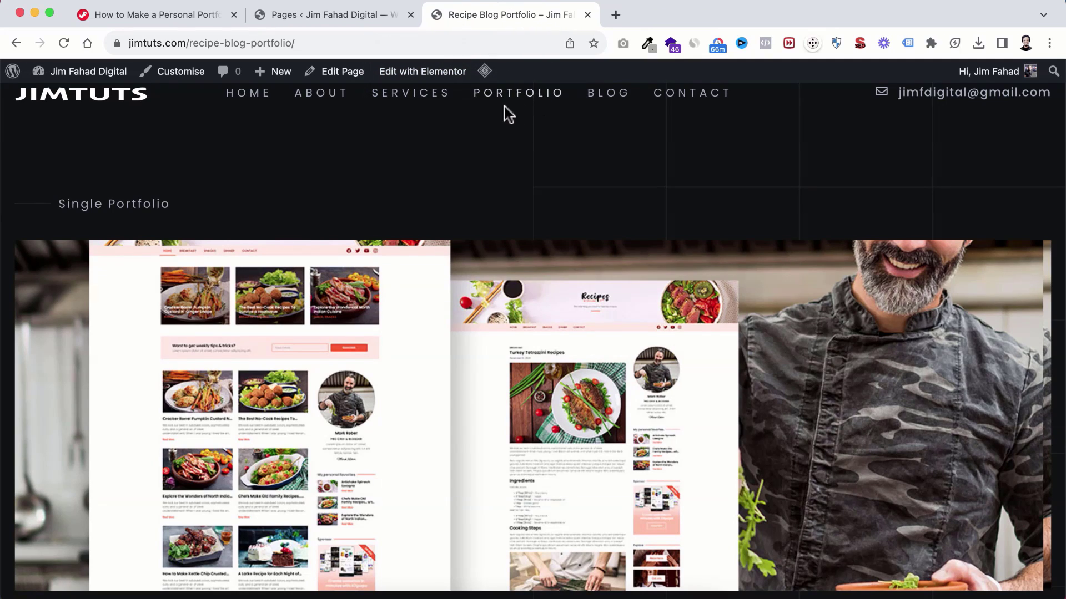
{"action": "left_click", "coordinate": [607, 100]}
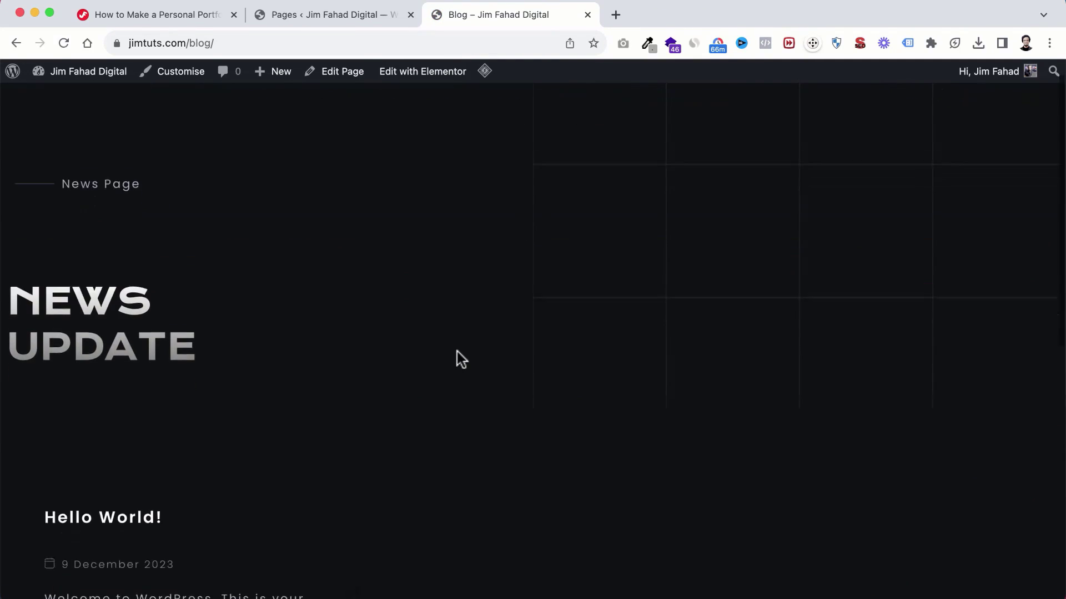
{"action": "scroll", "coordinate": [458, 352], "scroll_direction": "down", "scroll_amount": 5}
{"action": "scroll", "coordinate": [457, 356], "scroll_direction": "up", "scroll_amount": 2}
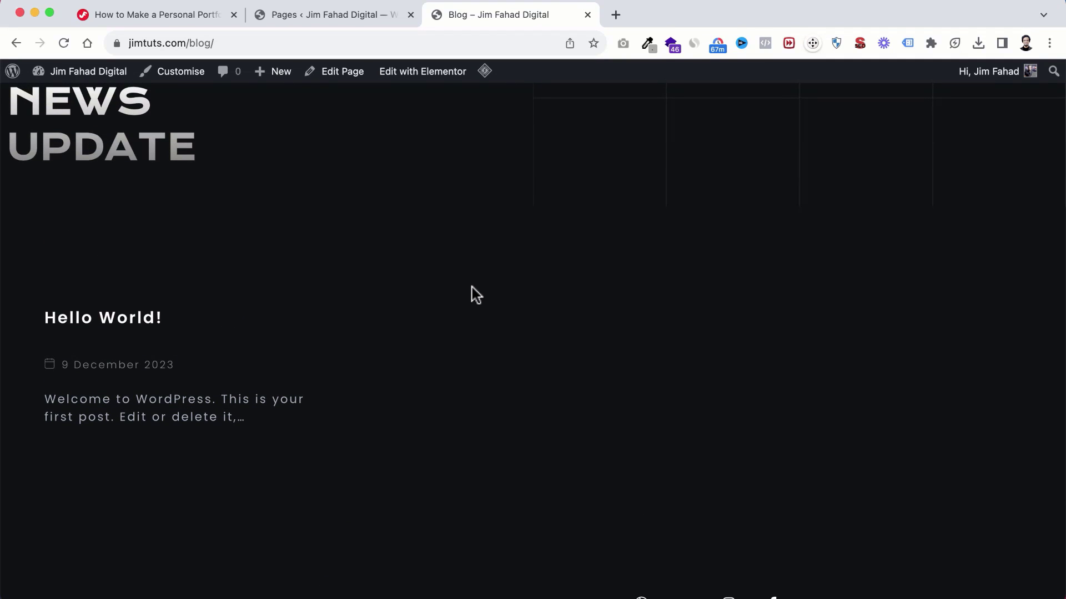
Step: Launch Edit with Elementor for the Blog page, then return to the 8-page Pages list
{"action": "scroll", "coordinate": [471, 295], "scroll_direction": "down", "scroll_amount": 5}
{"action": "scroll", "coordinate": [472, 295], "scroll_direction": "up", "scroll_amount": 9}
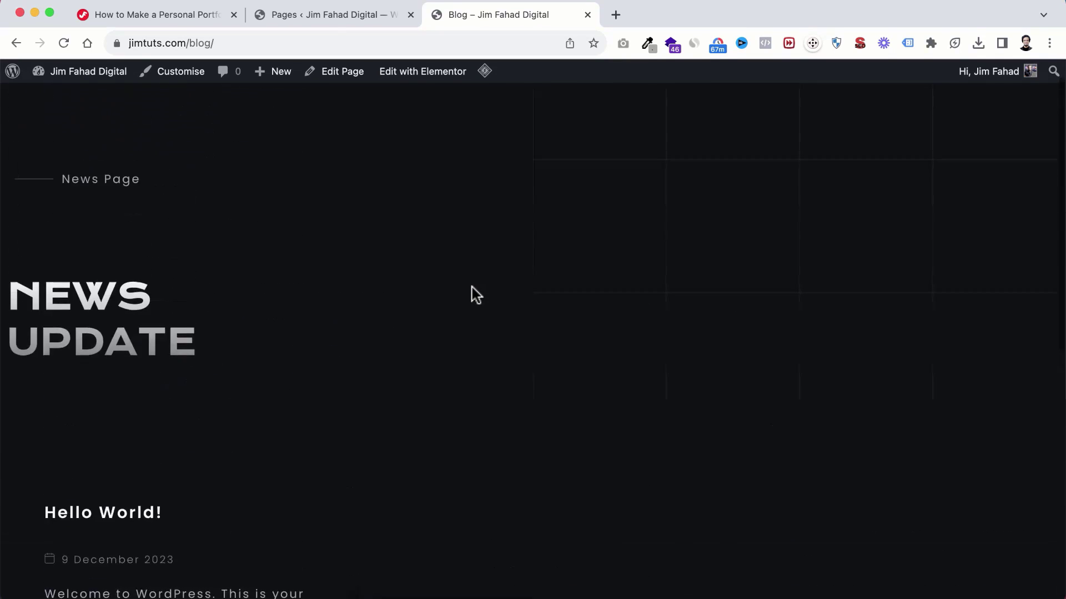
{"action": "scroll", "coordinate": [471, 294], "scroll_direction": "down", "scroll_amount": 3}
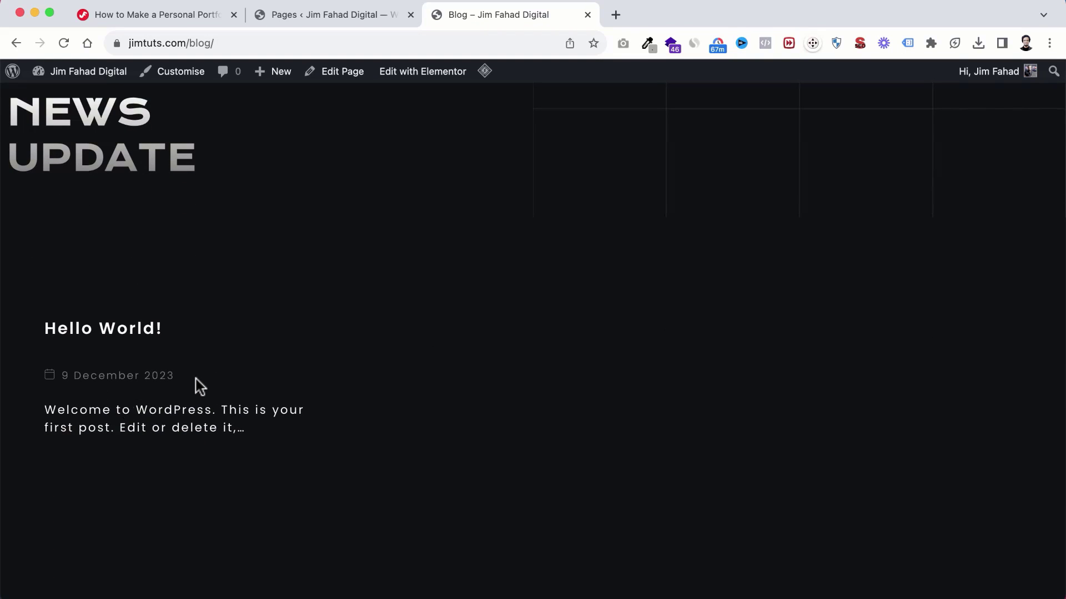
{"action": "mouse_move", "coordinate": [405, 81]}
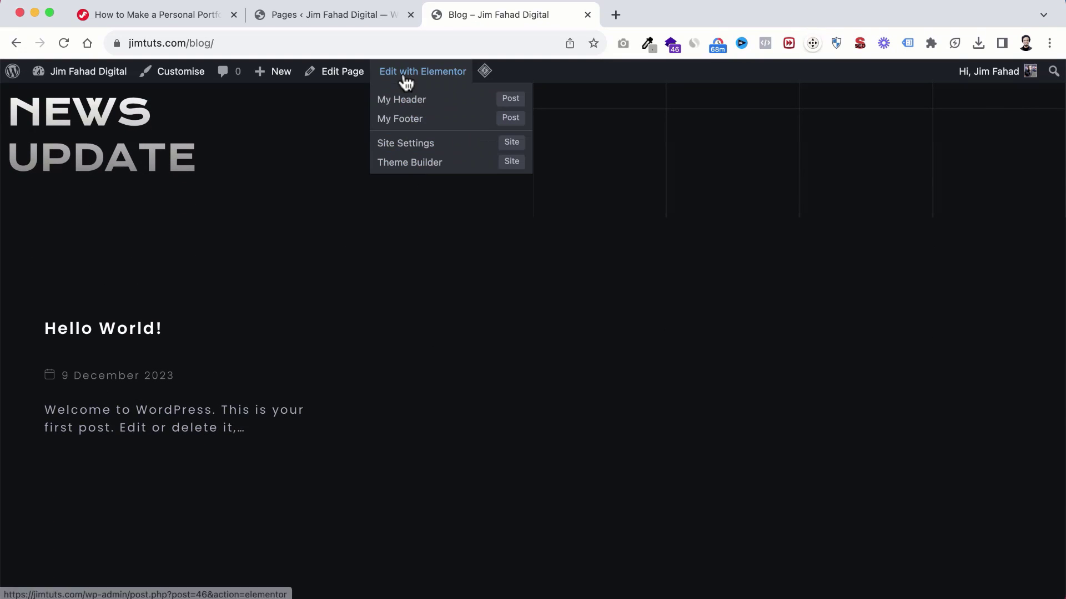
{"action": "left_click_drag", "start_coordinate": [612, 22], "coordinate": [494, 19]}
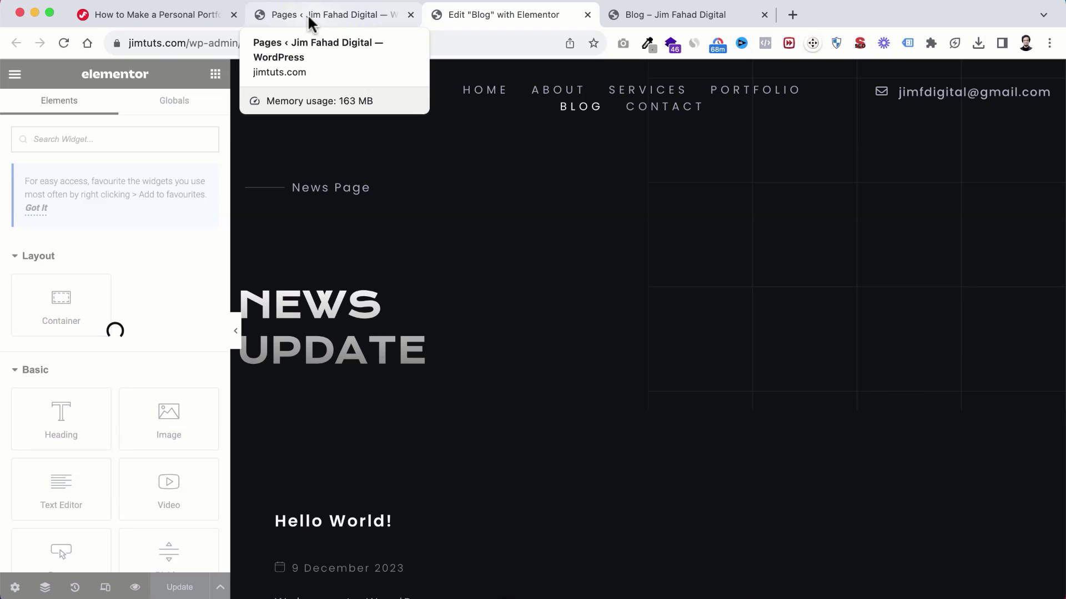
{"action": "left_click", "coordinate": [323, 12]}
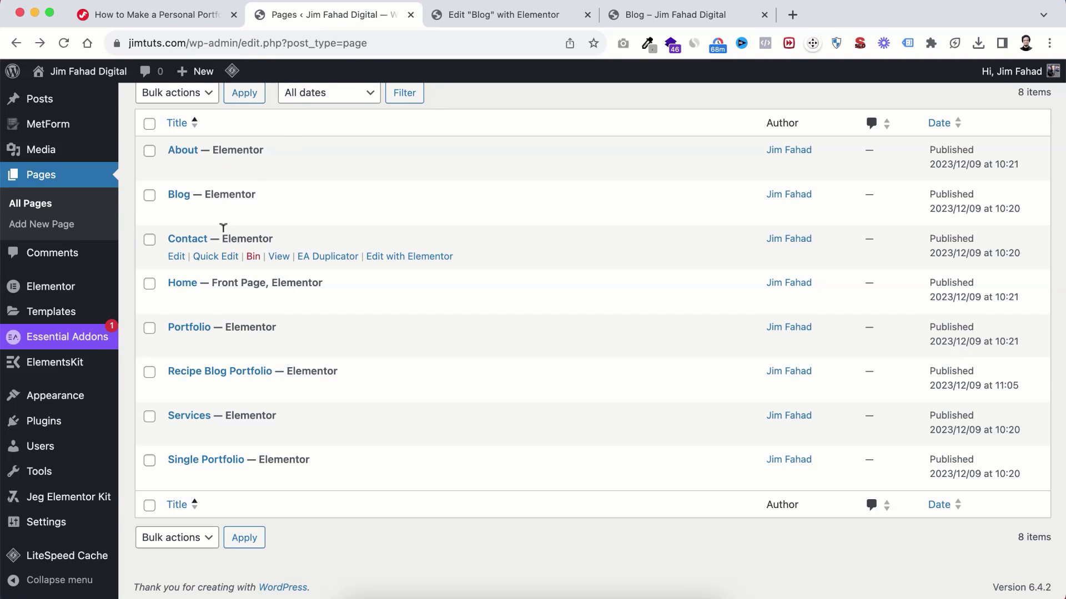
Step: Open the Posts list and review the seven existing posts
{"action": "scroll", "coordinate": [224, 233], "scroll_direction": "up", "scroll_amount": 5}
{"action": "mouse_move", "coordinate": [42, 147]}
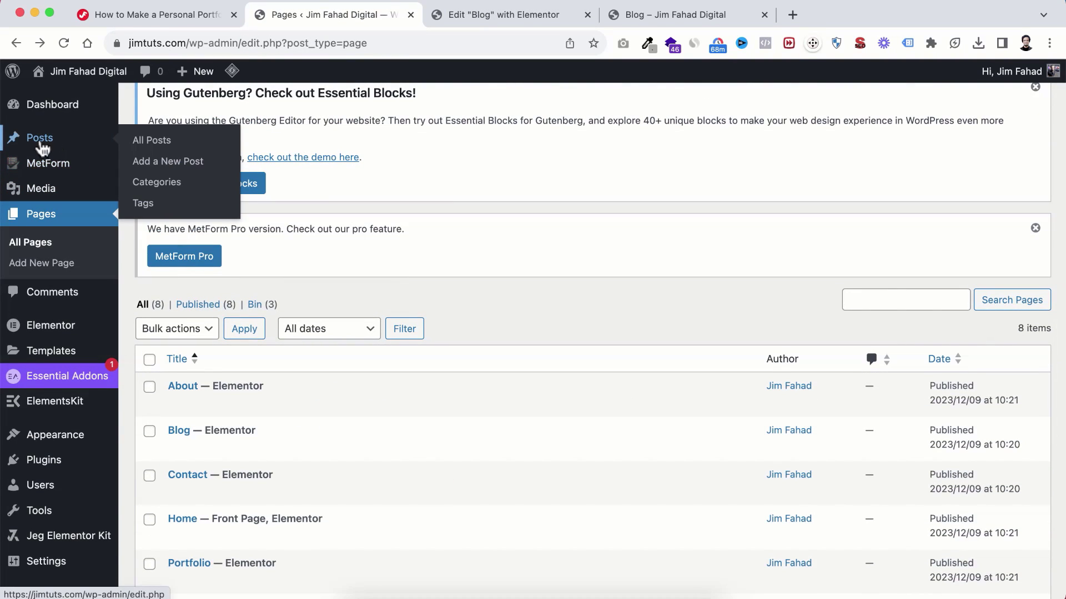
{"action": "left_click", "coordinate": [152, 141]}
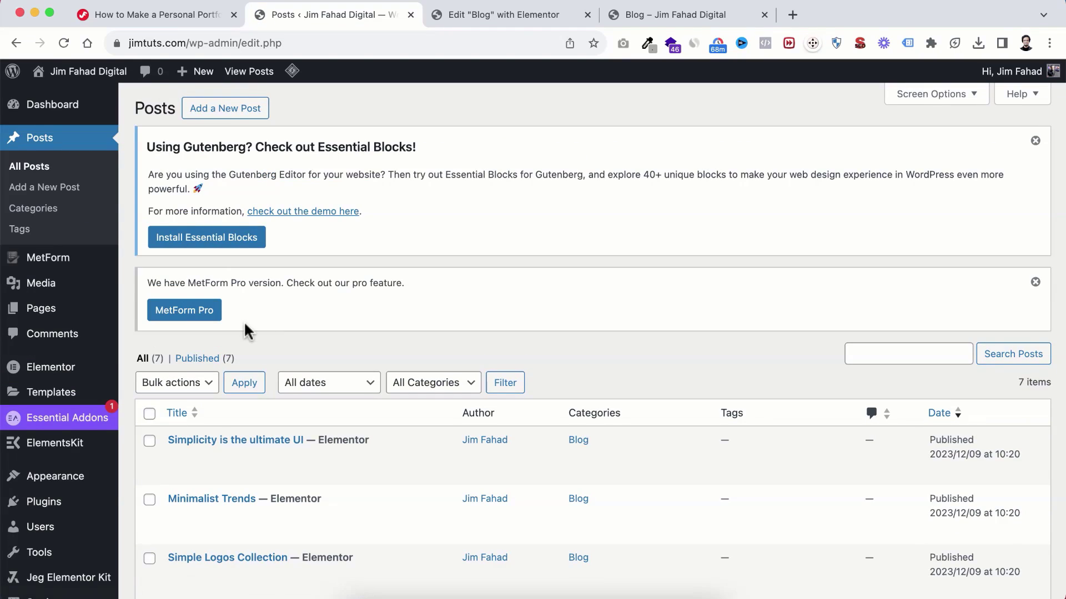
{"action": "scroll", "coordinate": [248, 331], "scroll_direction": "down", "scroll_amount": 5}
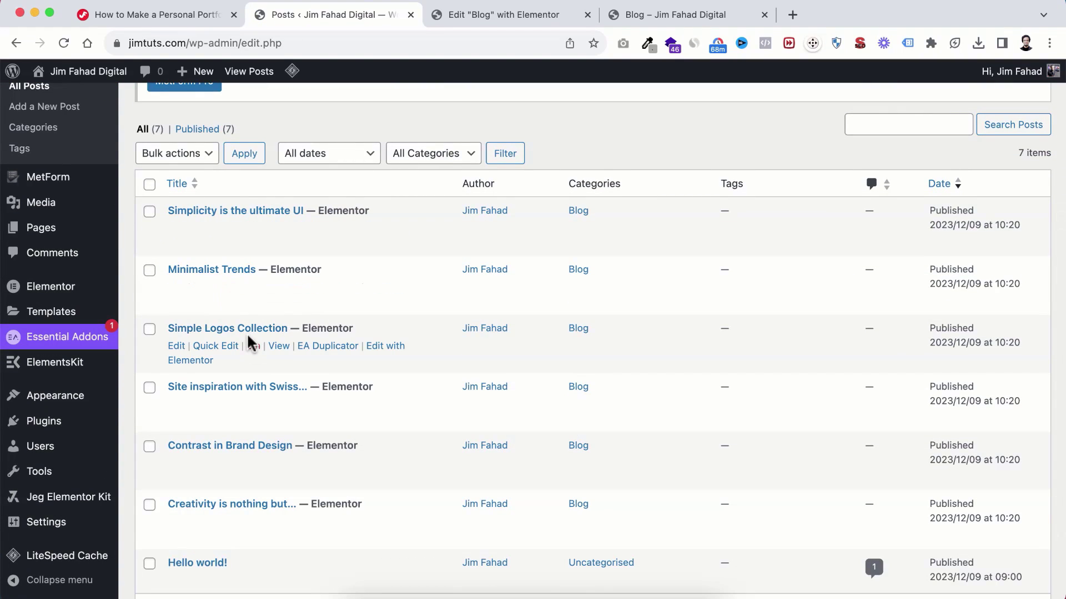
{"action": "scroll", "coordinate": [247, 341], "scroll_direction": "down", "scroll_amount": 2}
{"action": "scroll", "coordinate": [248, 340], "scroll_direction": "up", "scroll_amount": 3}
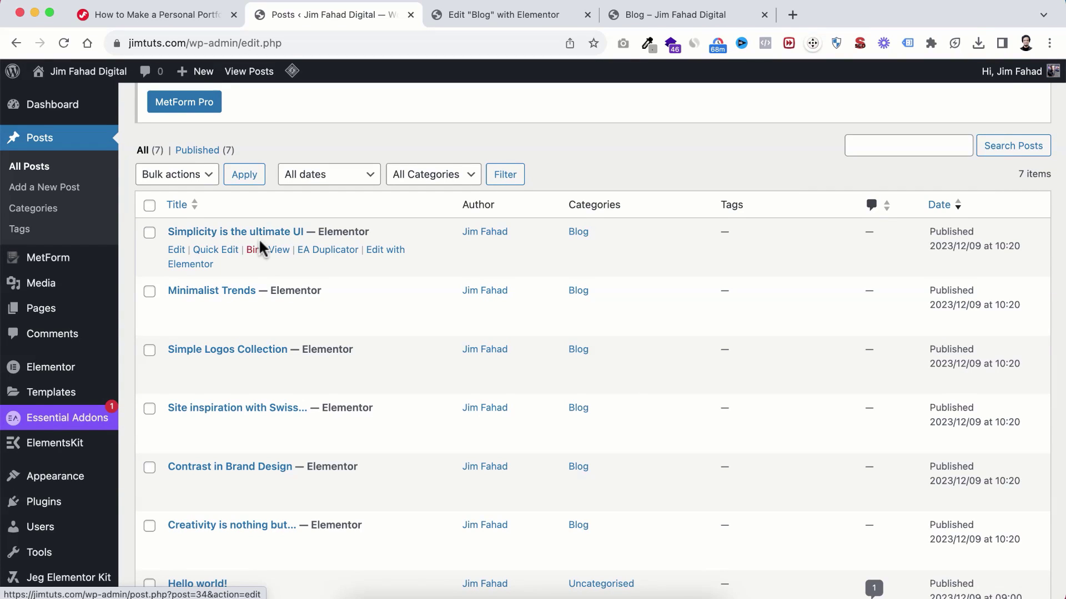
{"action": "scroll", "coordinate": [259, 242], "scroll_direction": "down", "scroll_amount": 2}
{"action": "scroll", "coordinate": [260, 242], "scroll_direction": "up", "scroll_amount": 1}
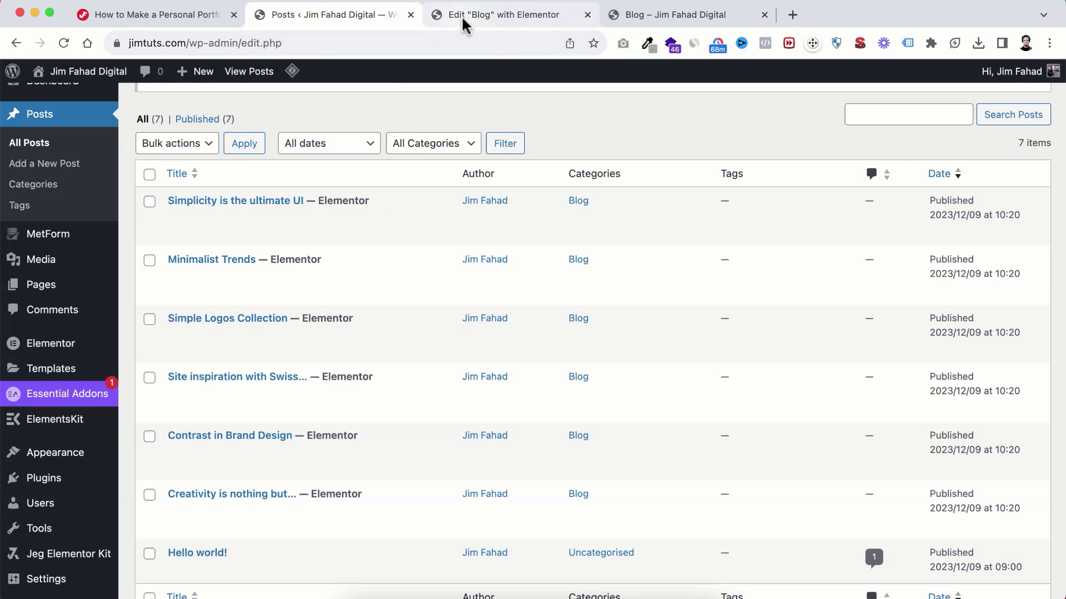
Step: In the Blog page's Elementor editor, open the Blog Posts widget settings (Grid With Thumb, 3 per row)
{"action": "left_click", "coordinate": [485, 17]}
{"action": "scroll", "coordinate": [473, 304], "scroll_direction": "down", "scroll_amount": 4}
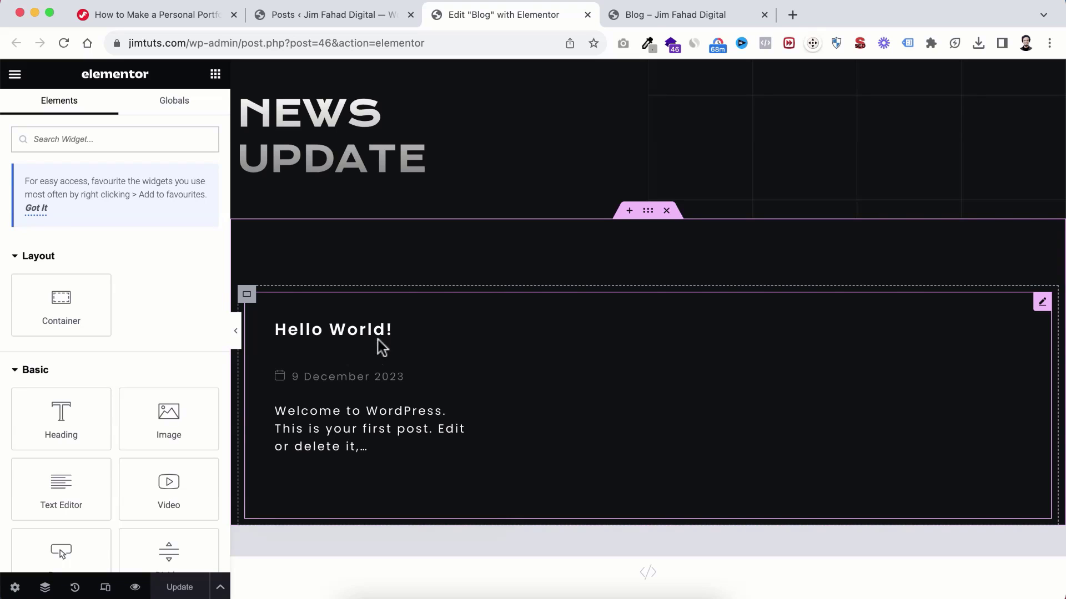
{"action": "left_click", "coordinate": [341, 13]}
{"action": "scroll", "coordinate": [354, 287], "scroll_direction": "down", "scroll_amount": 4}
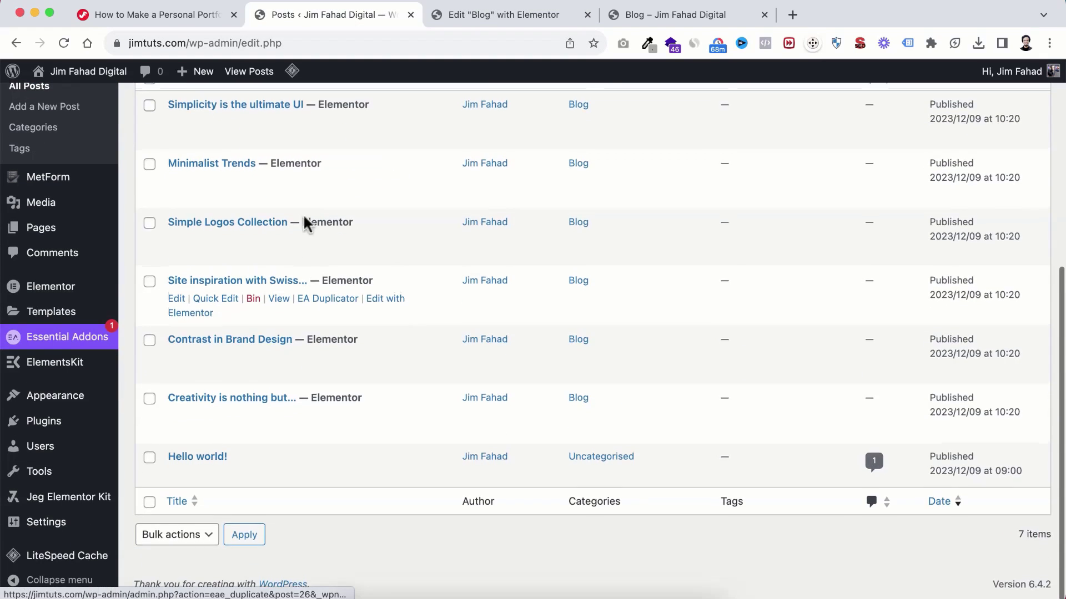
{"action": "scroll", "coordinate": [304, 222], "scroll_direction": "up", "scroll_amount": 2}
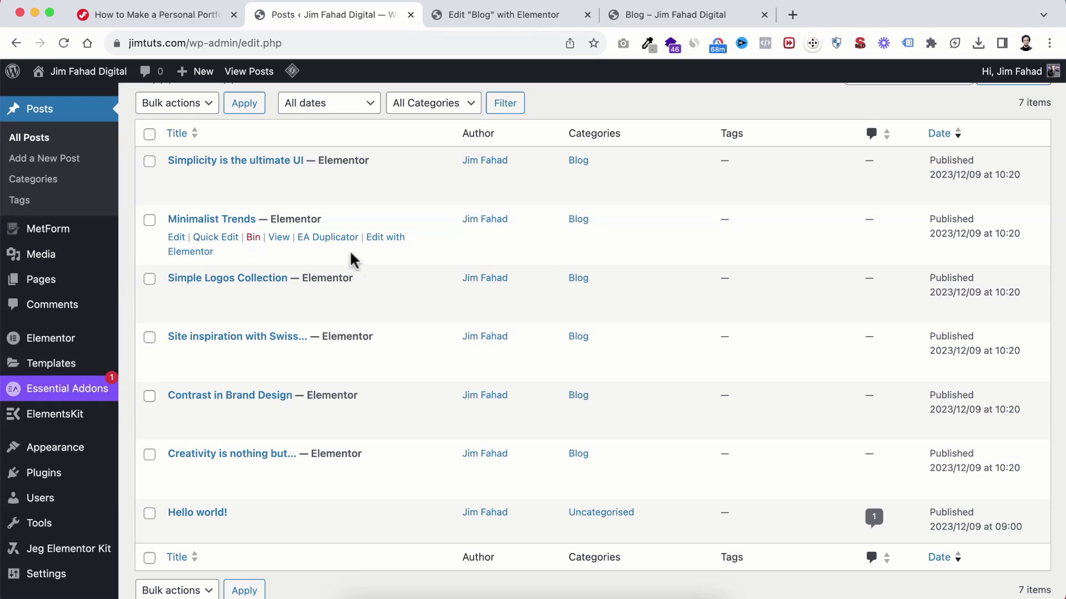
{"action": "left_click", "coordinate": [501, 16]}
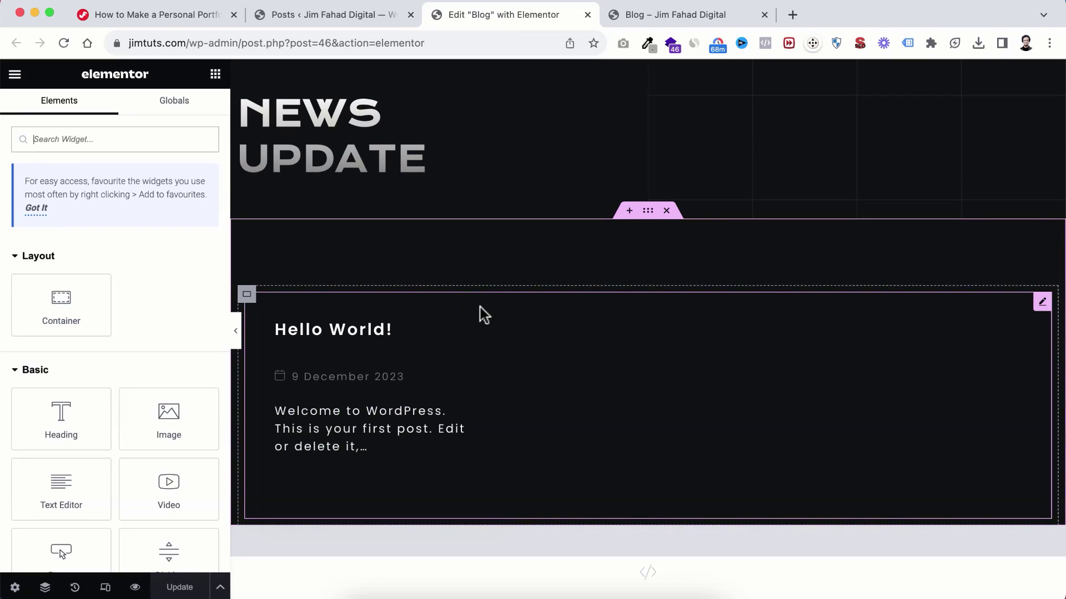
{"action": "scroll", "coordinate": [469, 346], "scroll_direction": "down", "scroll_amount": 2}
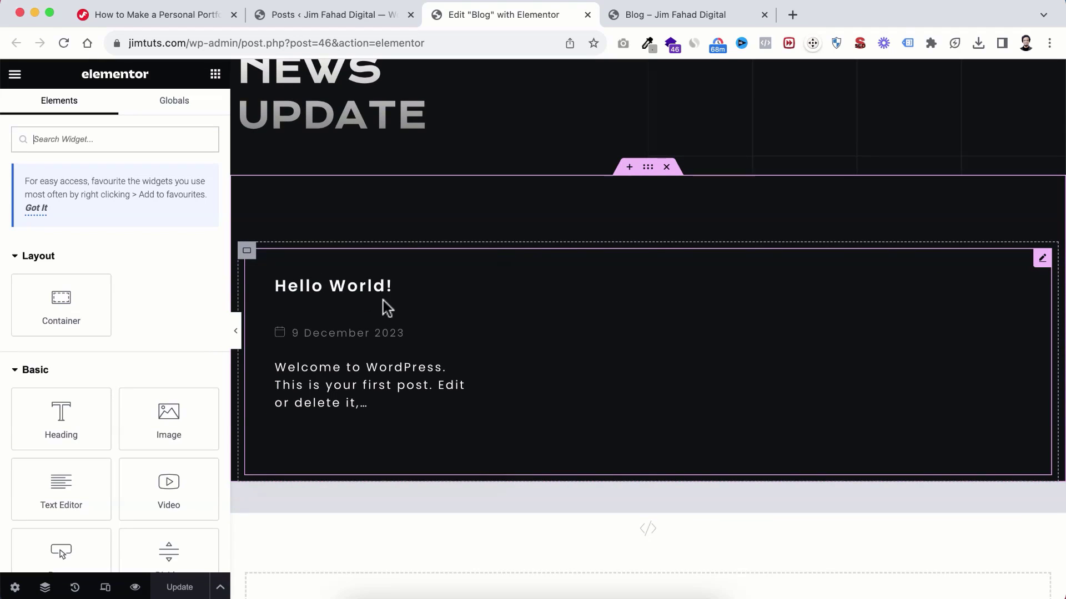
{"action": "left_click", "coordinate": [470, 304]}
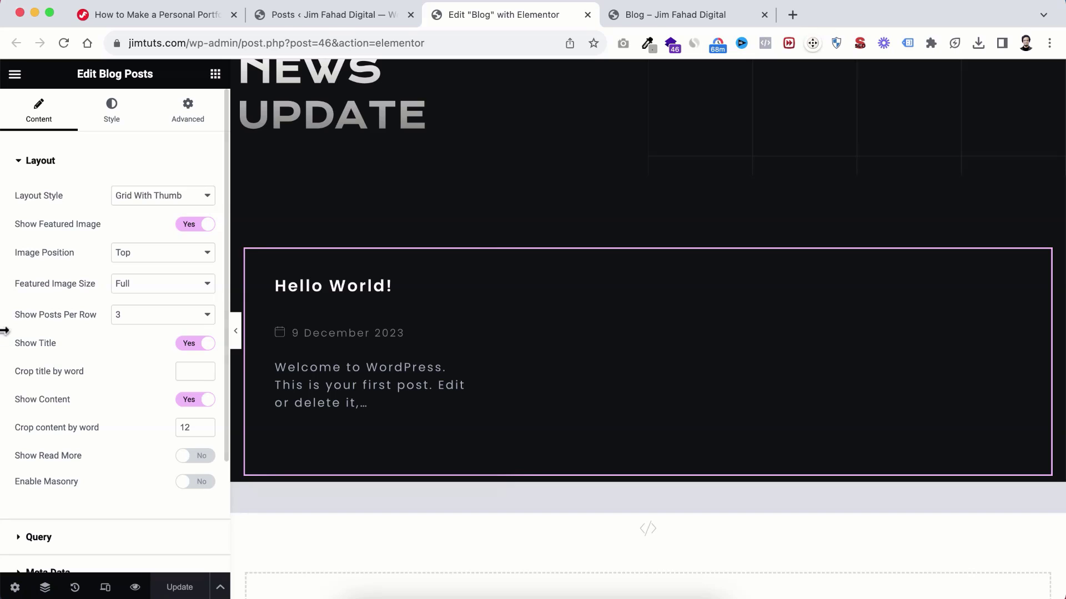
Step: Remove Uncategorised from the Blog Posts query categories so six posts show, and update the page
{"action": "scroll", "coordinate": [62, 383], "scroll_direction": "down", "scroll_amount": 3}
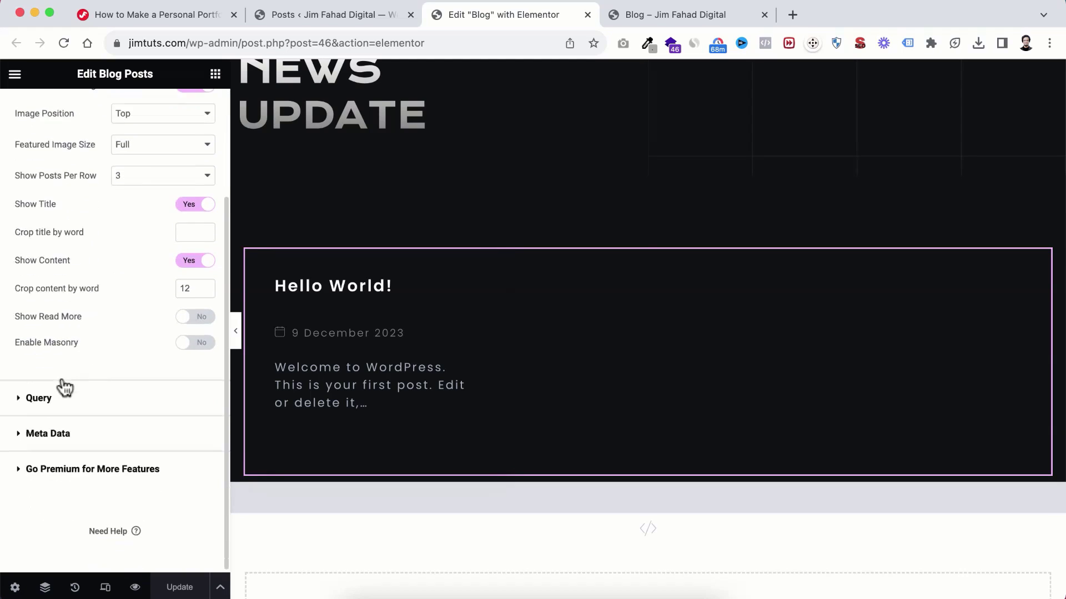
{"action": "left_click", "coordinate": [19, 391]}
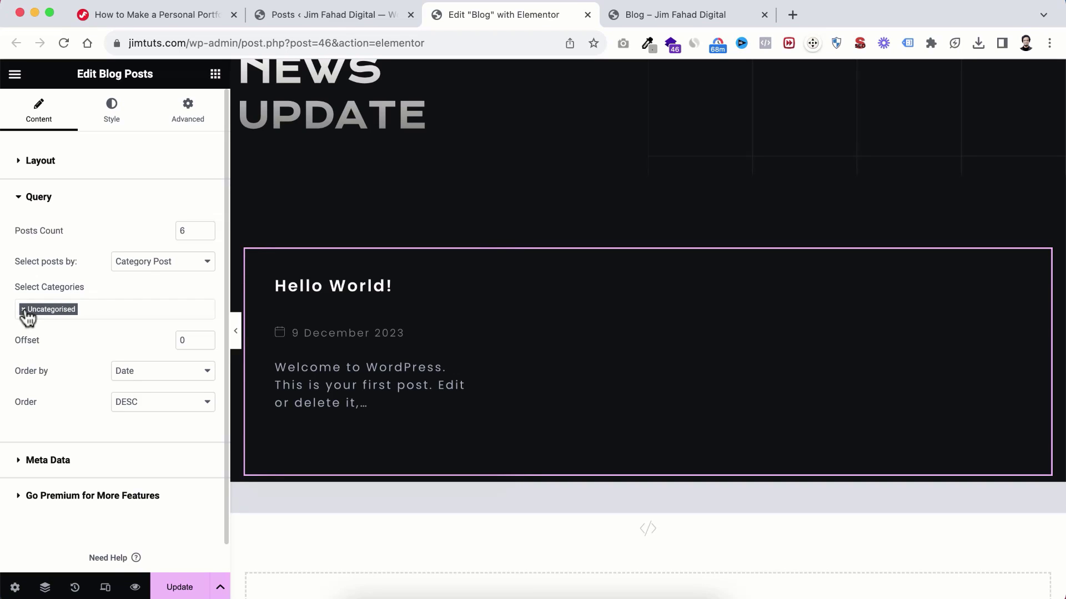
{"action": "left_click", "coordinate": [23, 309]}
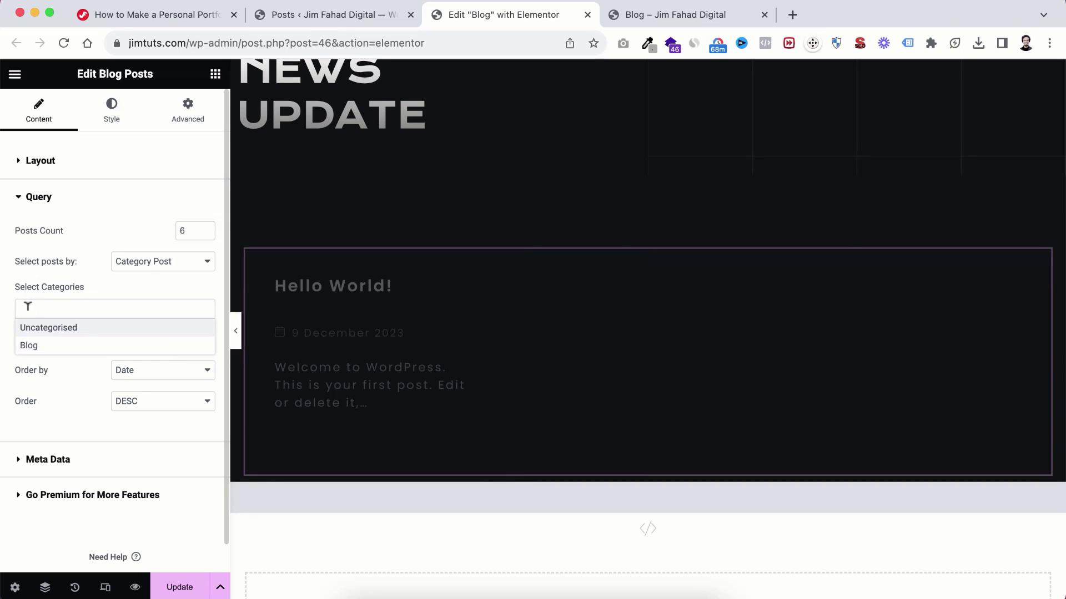
{"action": "scroll", "coordinate": [387, 413], "scroll_direction": "down", "scroll_amount": 10}
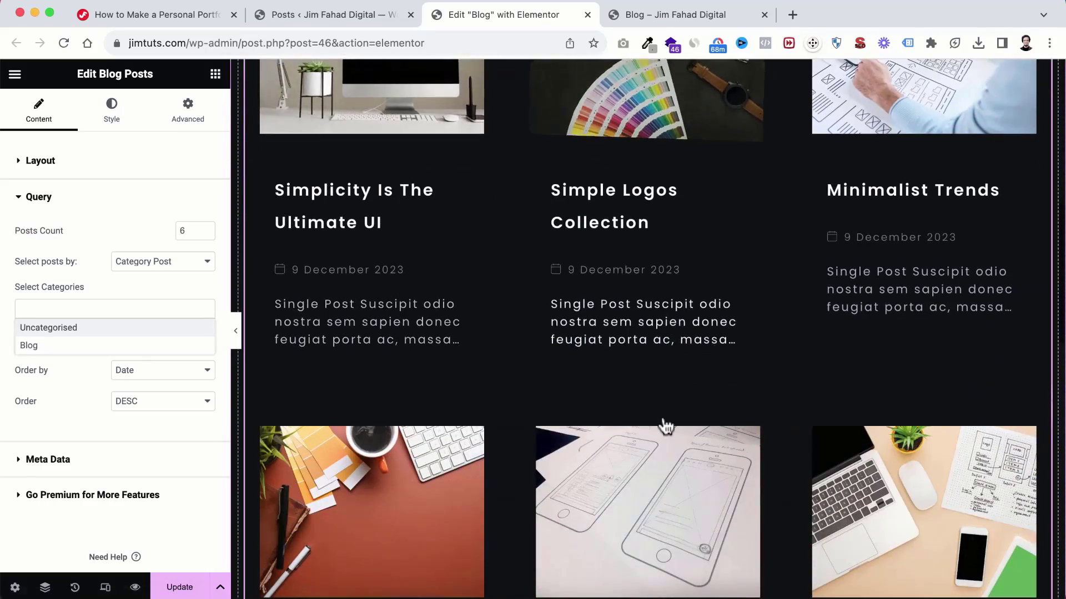
{"action": "scroll", "coordinate": [662, 417], "scroll_direction": "down", "scroll_amount": 3}
{"action": "scroll", "coordinate": [664, 422], "scroll_direction": "up", "scroll_amount": 15}
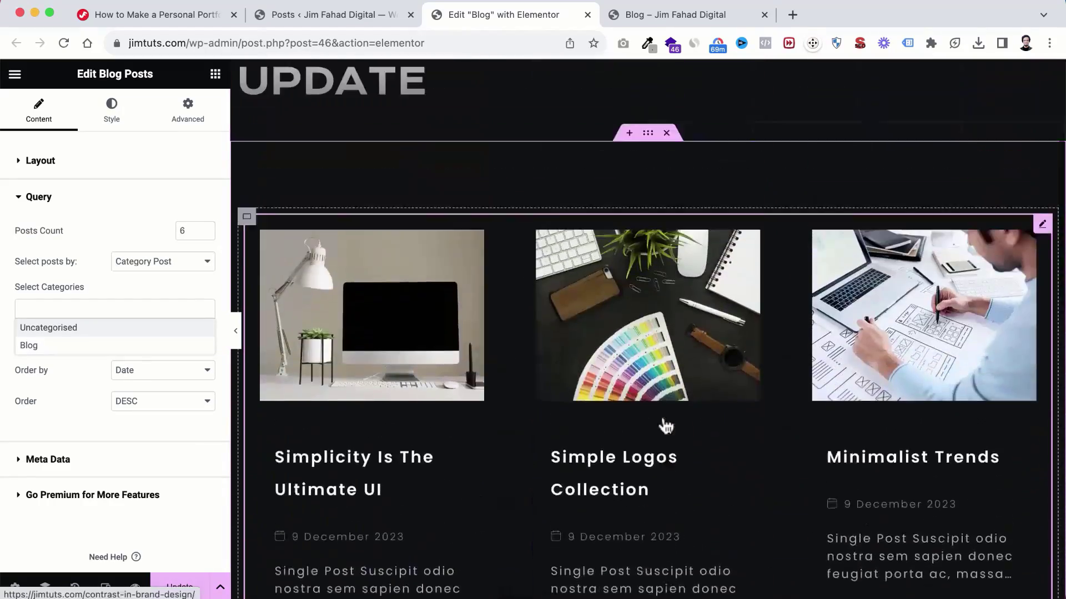
{"action": "scroll", "coordinate": [666, 425], "scroll_direction": "down", "scroll_amount": 4}
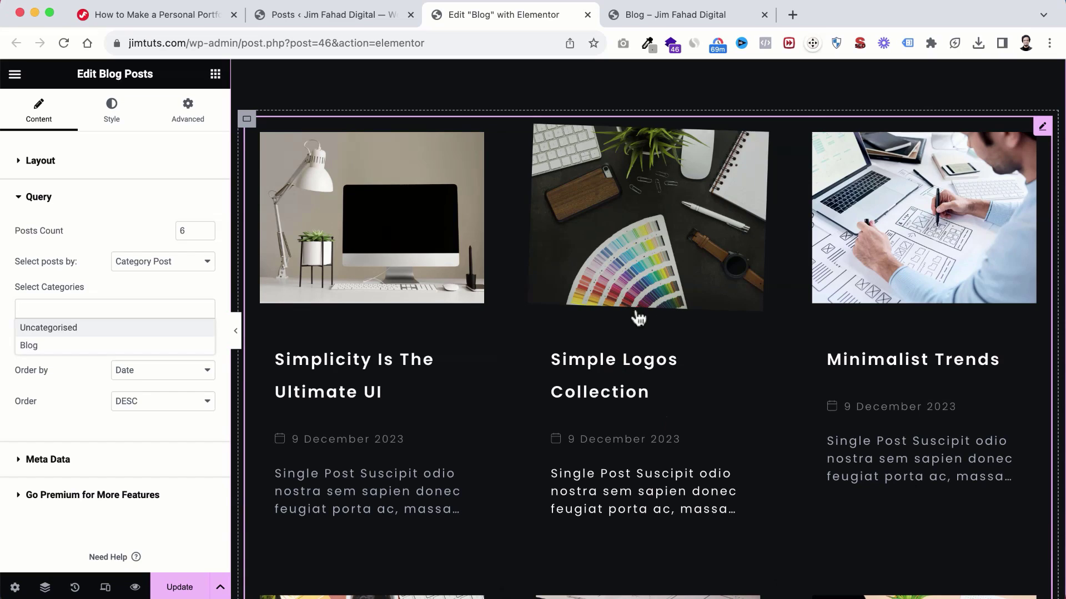
{"action": "scroll", "coordinate": [638, 318], "scroll_direction": "down", "scroll_amount": 10}
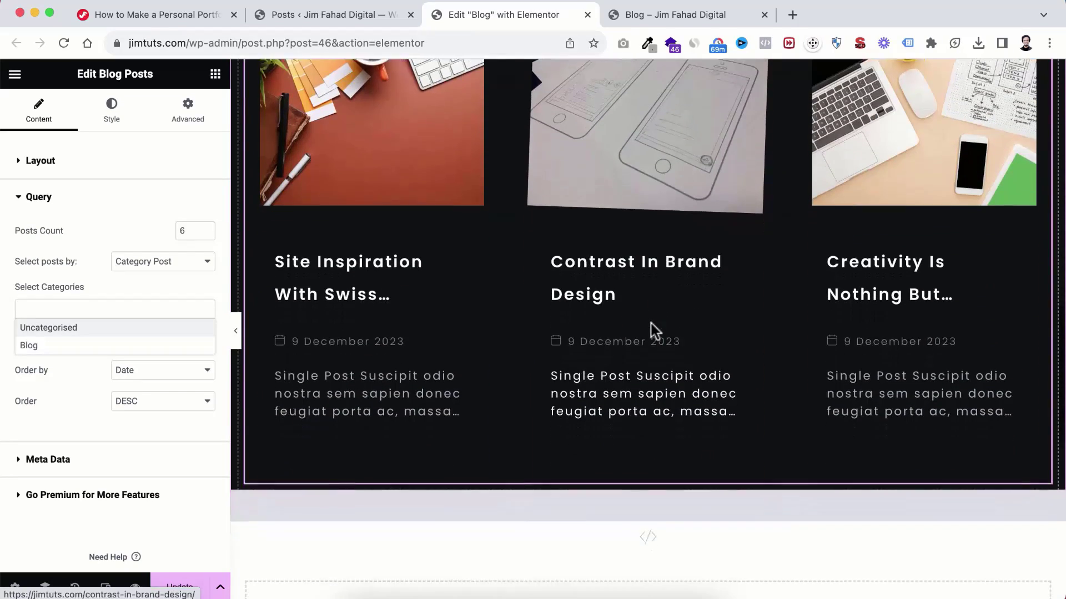
{"action": "scroll", "coordinate": [655, 331], "scroll_direction": "down", "scroll_amount": 3}
{"action": "scroll", "coordinate": [654, 332], "scroll_direction": "up", "scroll_amount": 15}
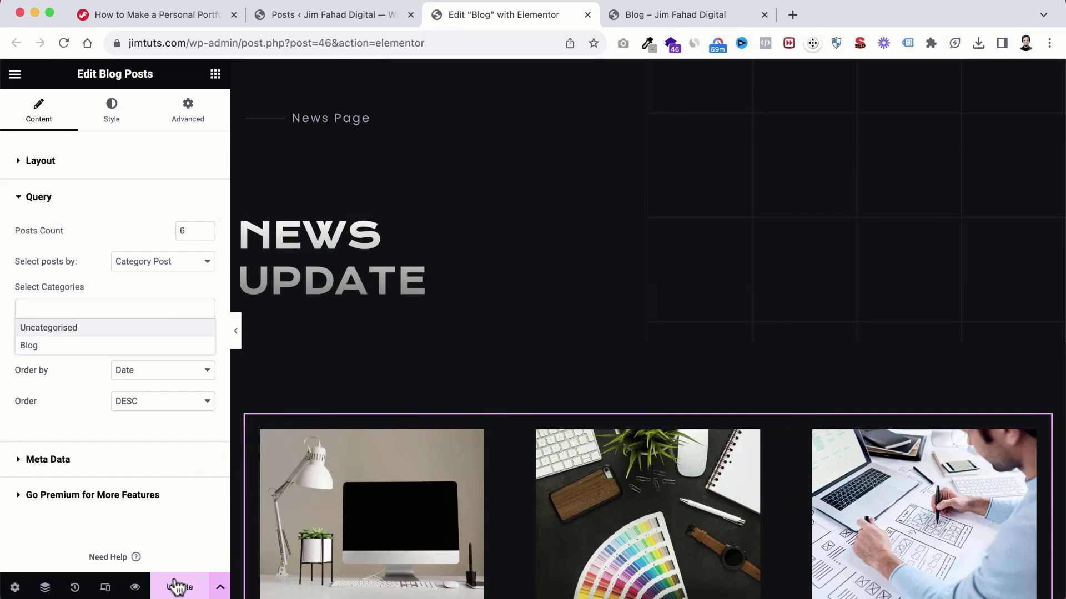
{"action": "left_click", "coordinate": [178, 588]}
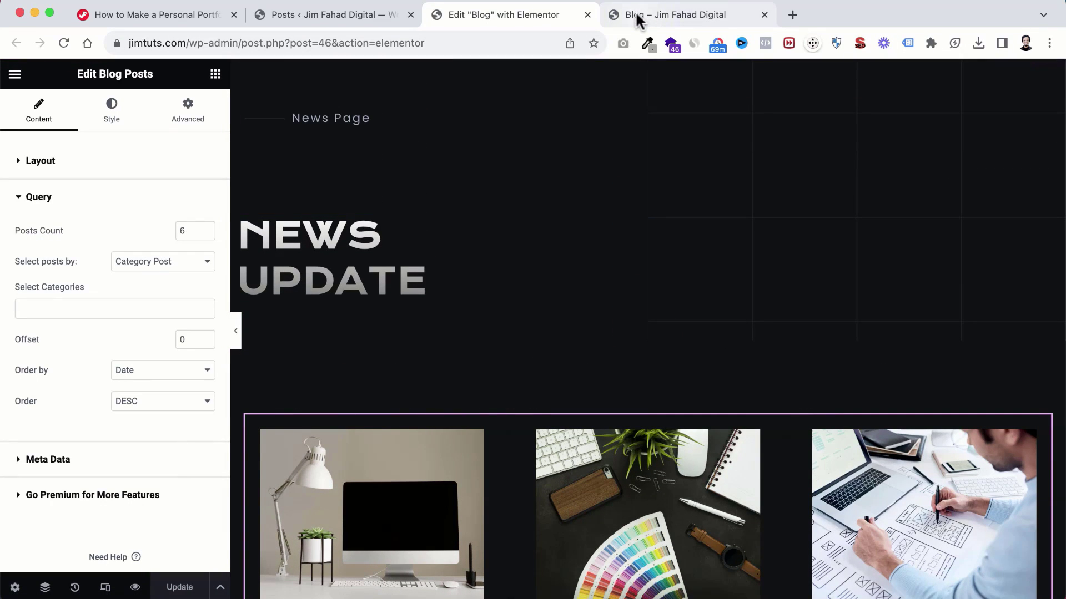
{"action": "left_click", "coordinate": [639, 21]}
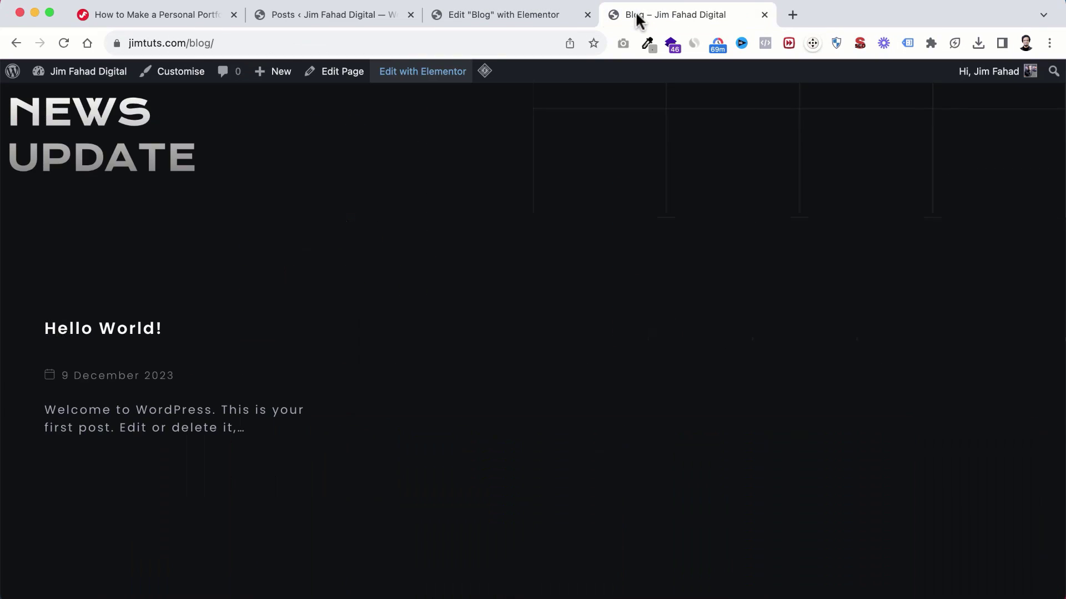
Step: Reload the live Blog page to confirm the six-post grid, then return to the Posts list
{"action": "left_click", "coordinate": [63, 43]}
{"action": "scroll", "coordinate": [450, 371], "scroll_direction": "down", "scroll_amount": 13}
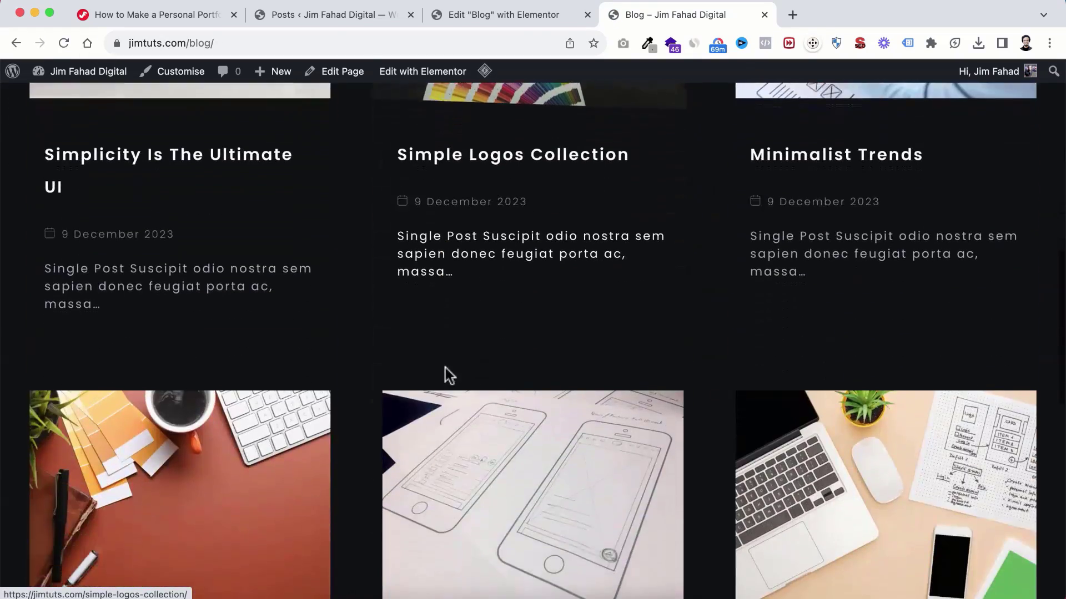
{"action": "scroll", "coordinate": [471, 262], "scroll_direction": "up", "scroll_amount": 10}
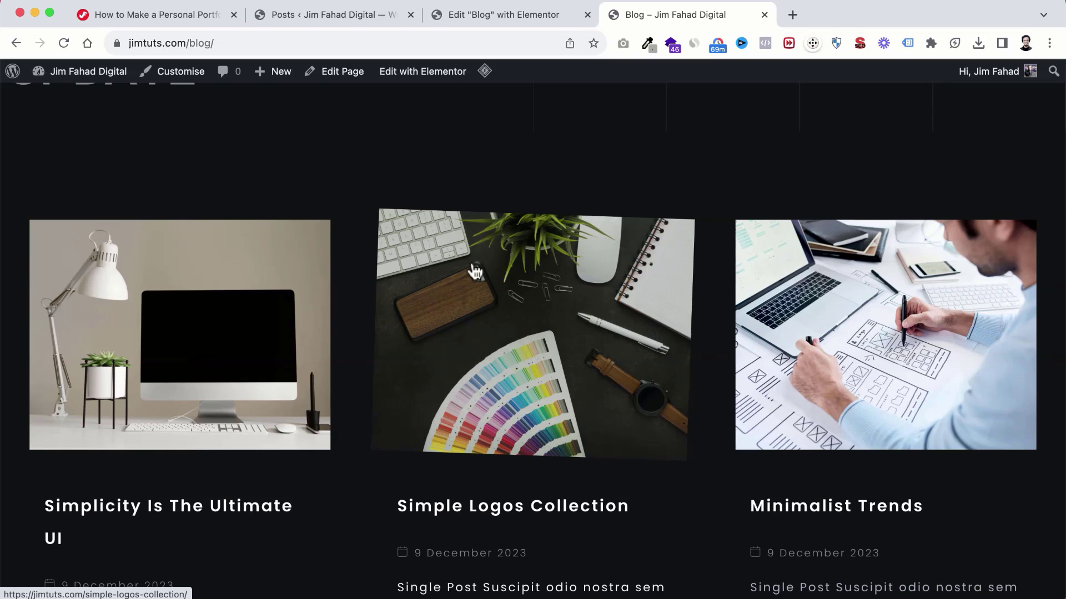
{"action": "scroll", "coordinate": [378, 404], "scroll_direction": "down", "scroll_amount": 4}
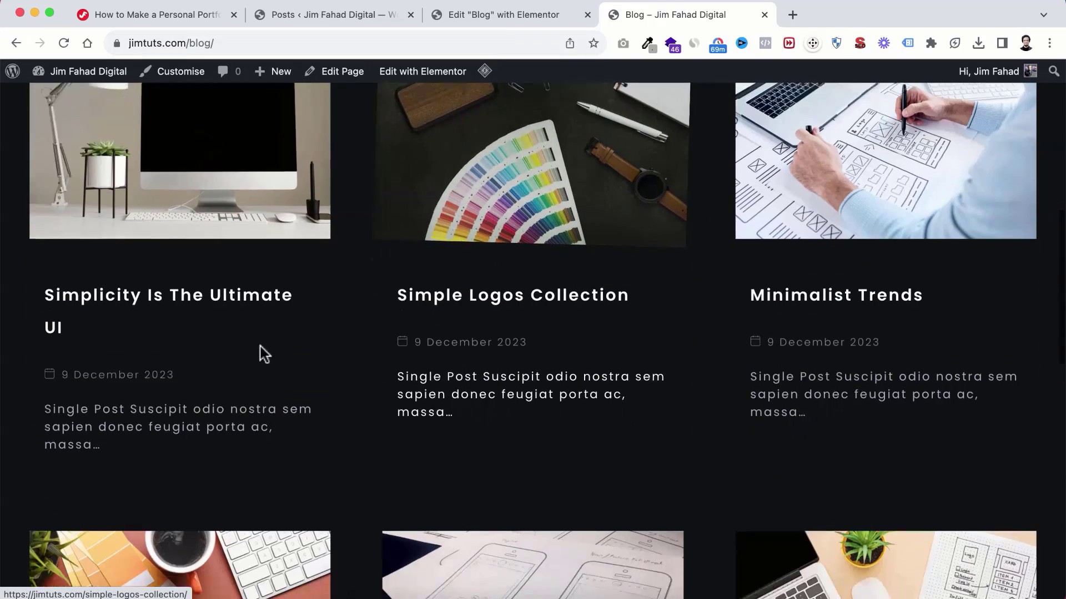
{"action": "scroll", "coordinate": [440, 231], "scroll_direction": "up", "scroll_amount": 8}
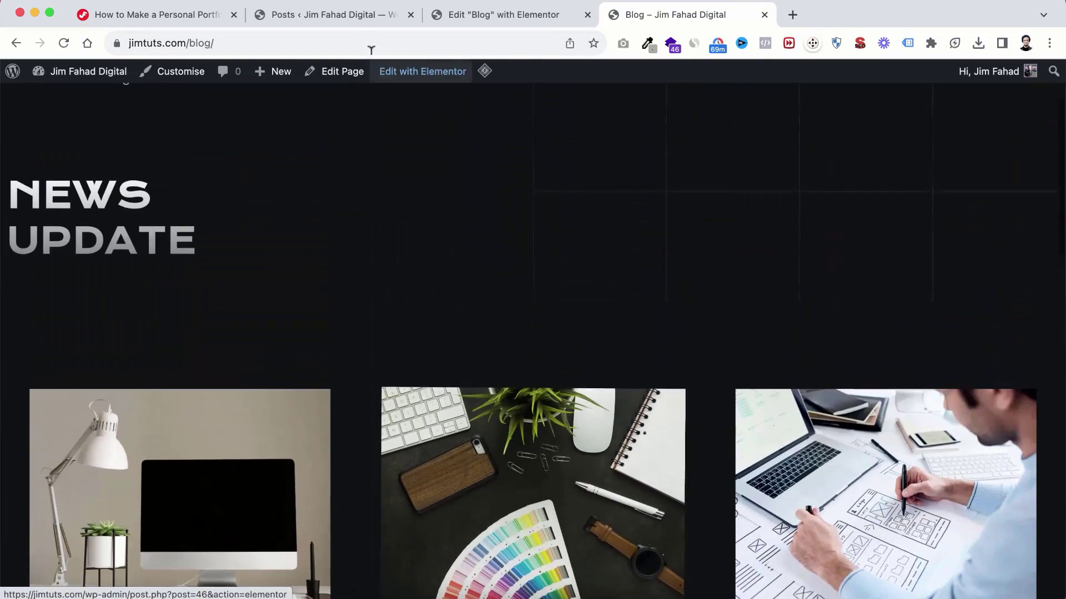
{"action": "left_click", "coordinate": [340, 15]}
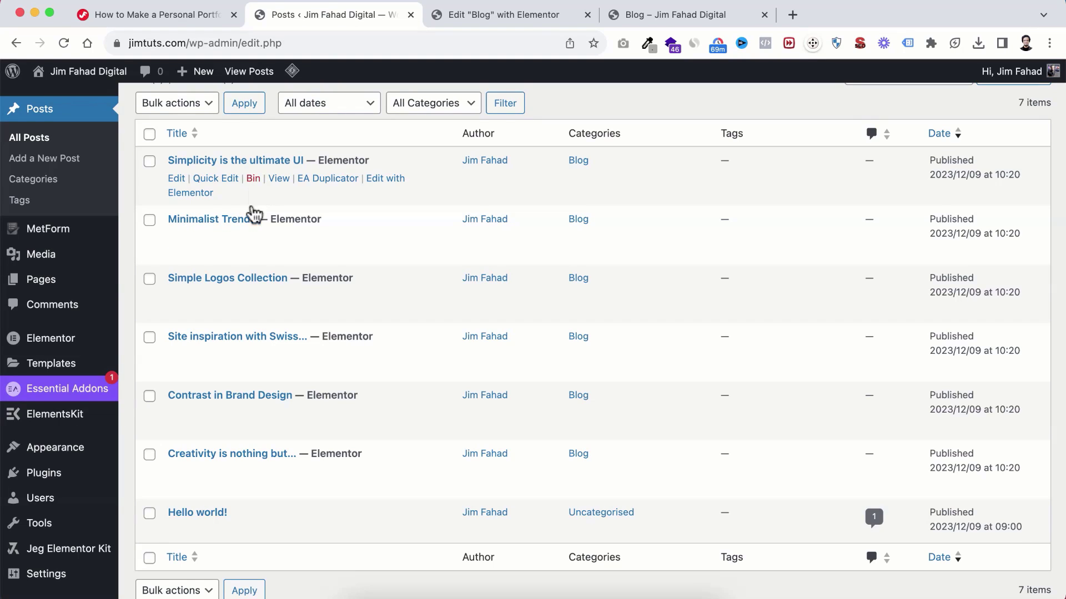
Step: Bulk-move six posts to the Bin, keeping only 'Simplicity is the ultimate UI' published
{"action": "scroll", "coordinate": [238, 272], "scroll_direction": "down", "scroll_amount": 1}
{"action": "scroll", "coordinate": [183, 222], "scroll_direction": "up", "scroll_amount": 3}
{"action": "left_click", "coordinate": [149, 192]}
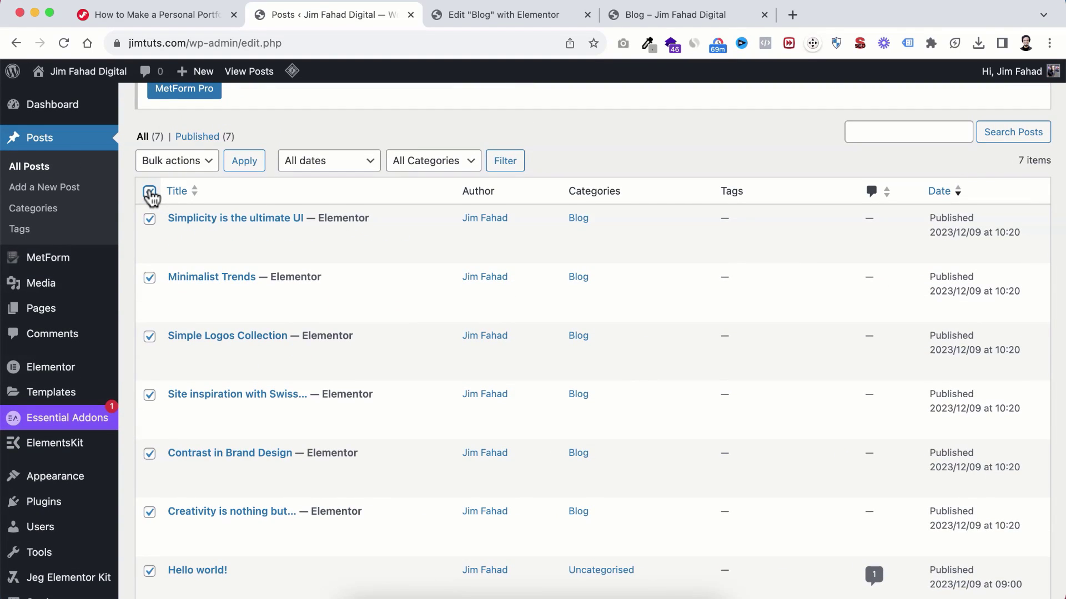
{"action": "scroll", "coordinate": [189, 299], "scroll_direction": "down", "scroll_amount": 2}
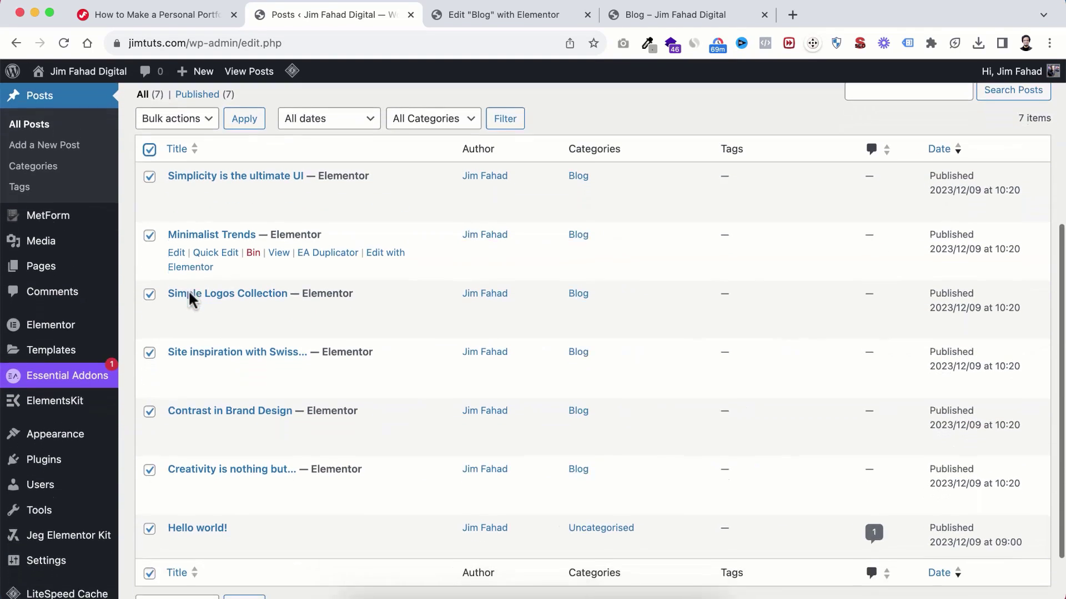
{"action": "left_click", "coordinate": [150, 178]}
{"action": "scroll", "coordinate": [174, 257], "scroll_direction": "down", "scroll_amount": 2}
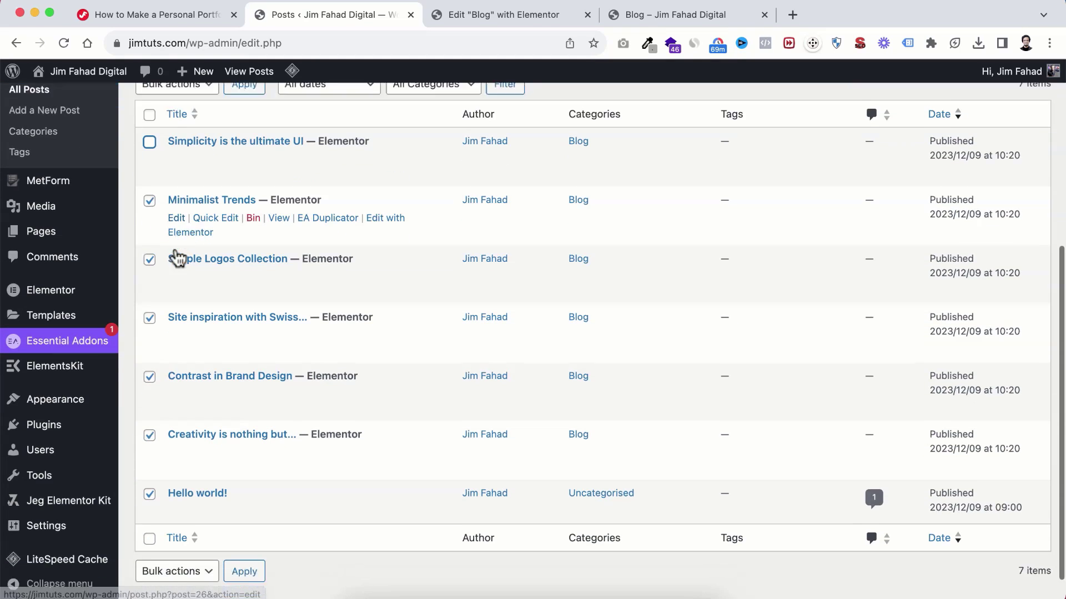
{"action": "scroll", "coordinate": [179, 269], "scroll_direction": "up", "scroll_amount": 3}
{"action": "scroll", "coordinate": [179, 269], "scroll_direction": "up", "scroll_amount": 4}
{"action": "left_click", "coordinate": [175, 222]}
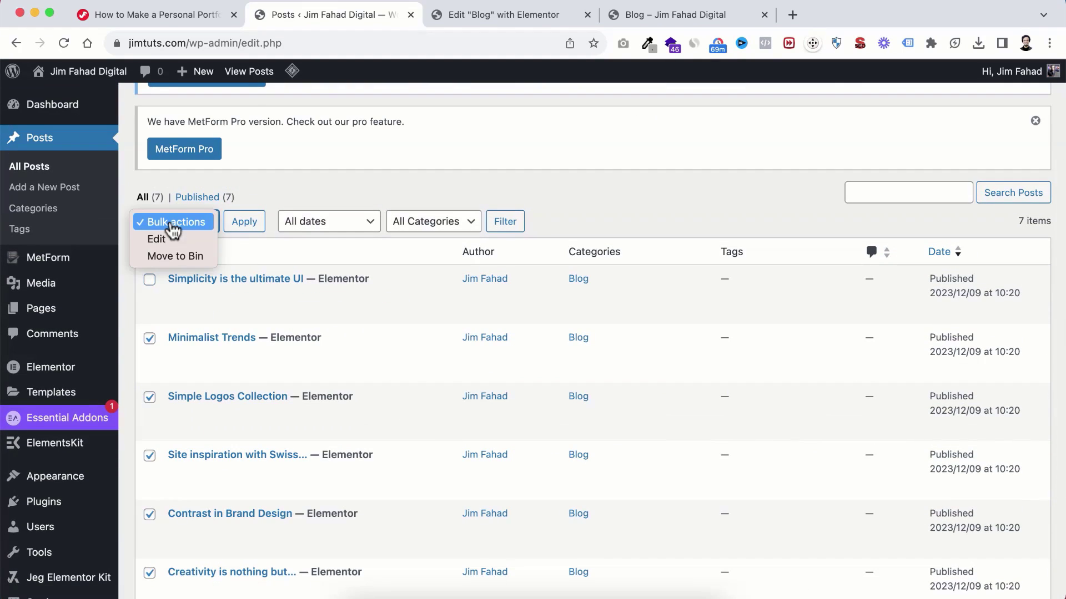
{"action": "left_click", "coordinate": [173, 256]}
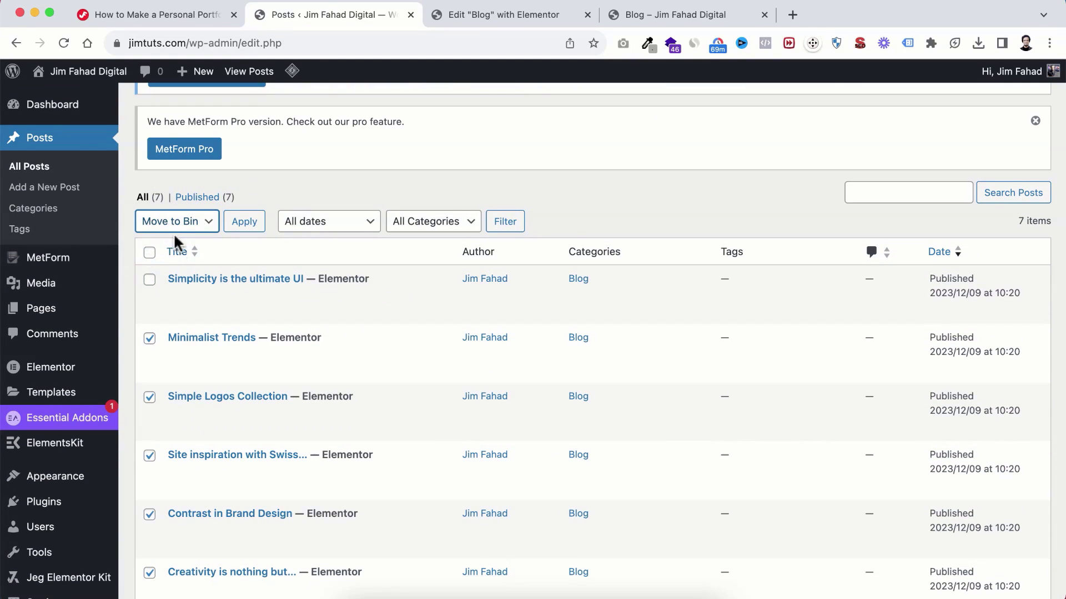
{"action": "left_click", "coordinate": [245, 233]}
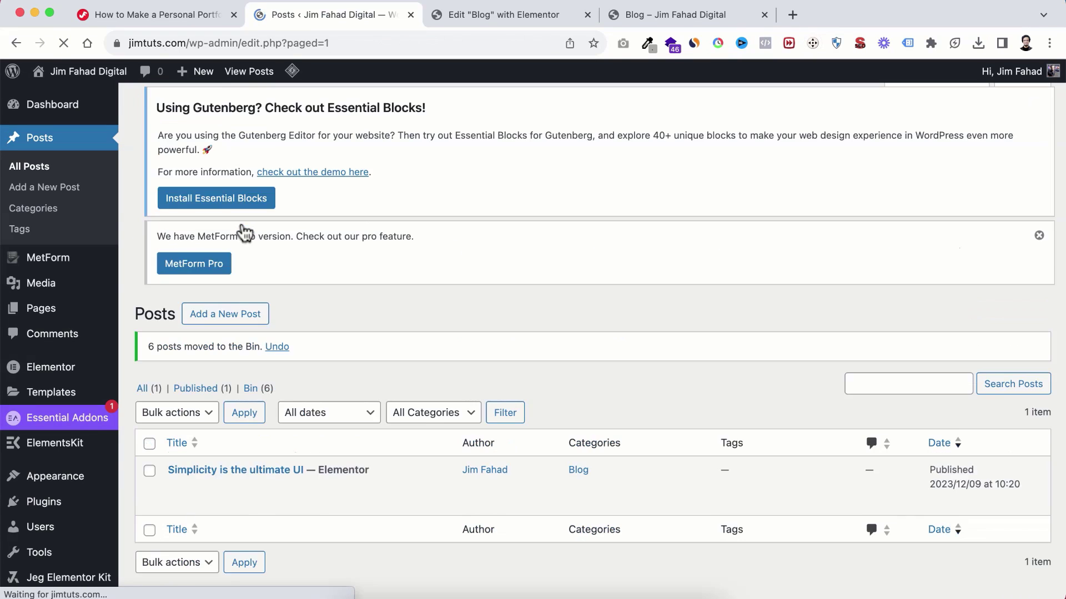
{"action": "scroll", "coordinate": [271, 346], "scroll_direction": "down", "scroll_amount": 3}
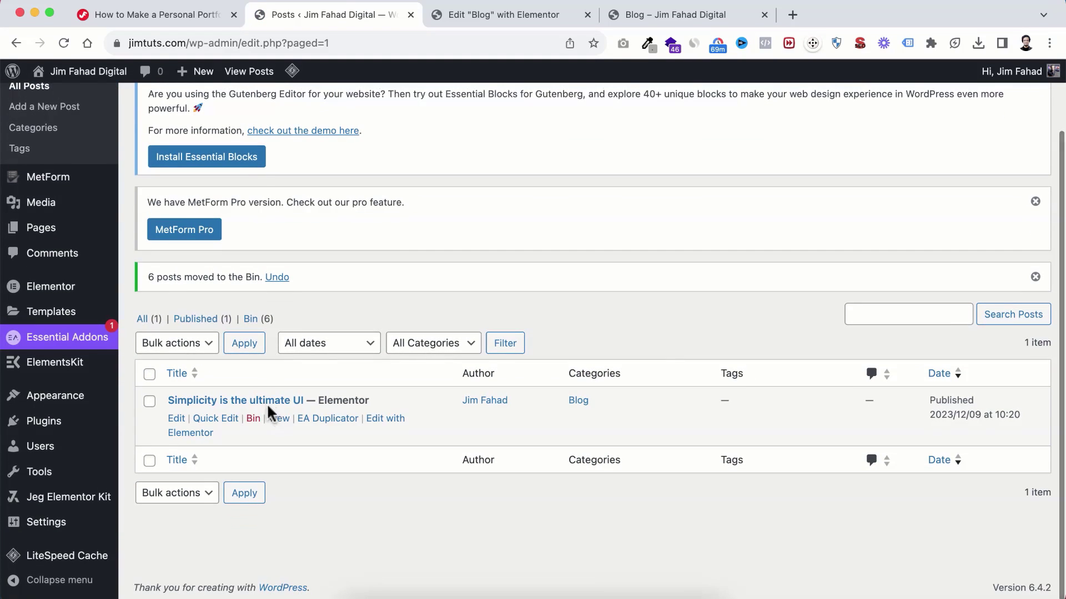
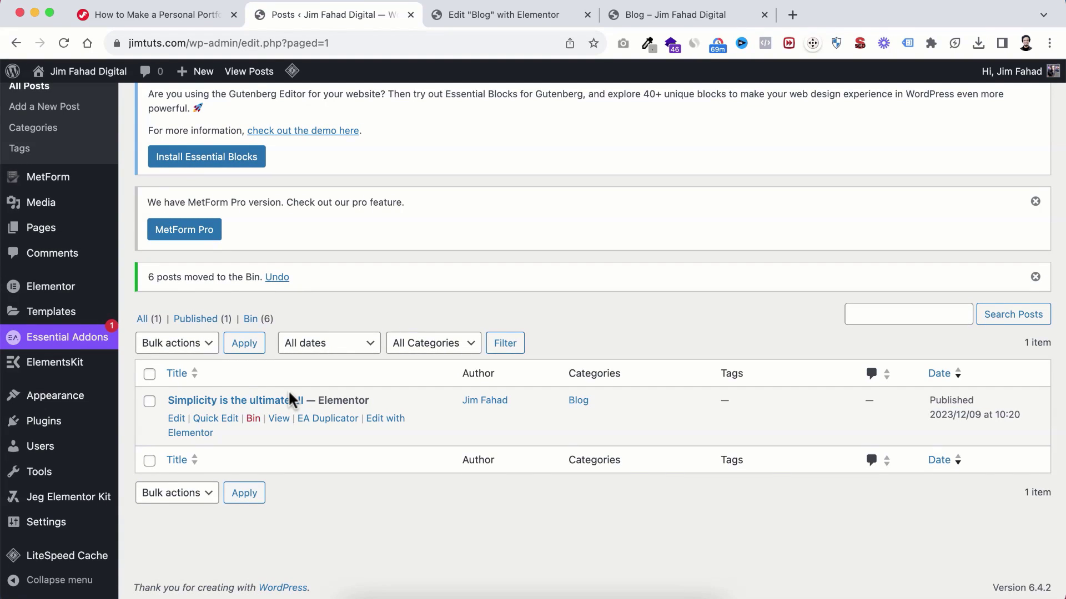
Step: Set 'Simplicity is the ultimate UI' to Draft via Quick Edit, then duplicate it with EA Duplicator
{"action": "left_click", "coordinate": [217, 418]}
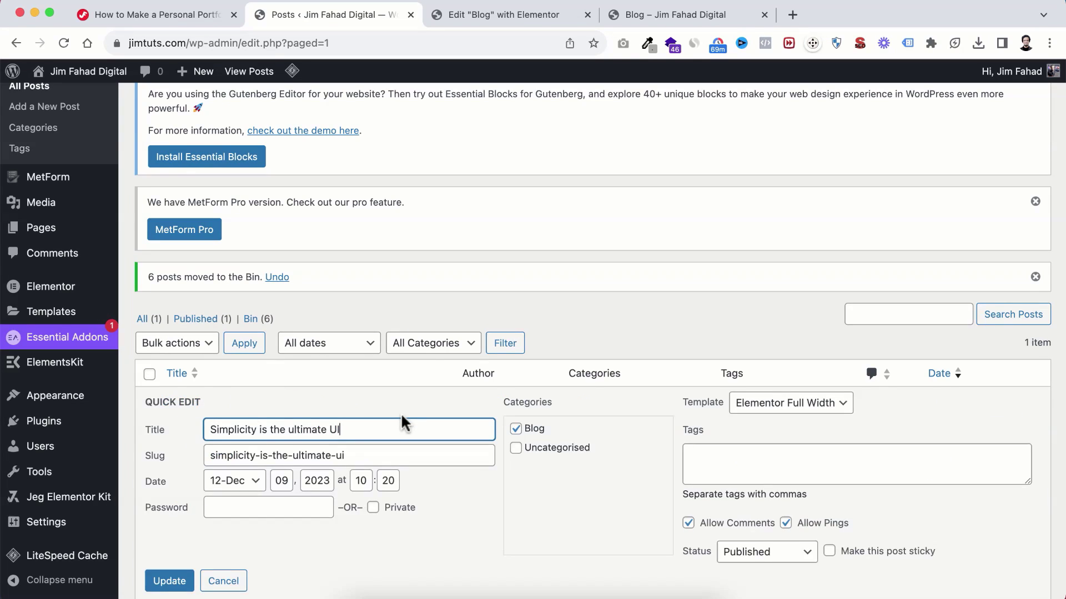
{"action": "scroll", "coordinate": [400, 413], "scroll_direction": "down", "scroll_amount": 3}
{"action": "left_click", "coordinate": [746, 441]}
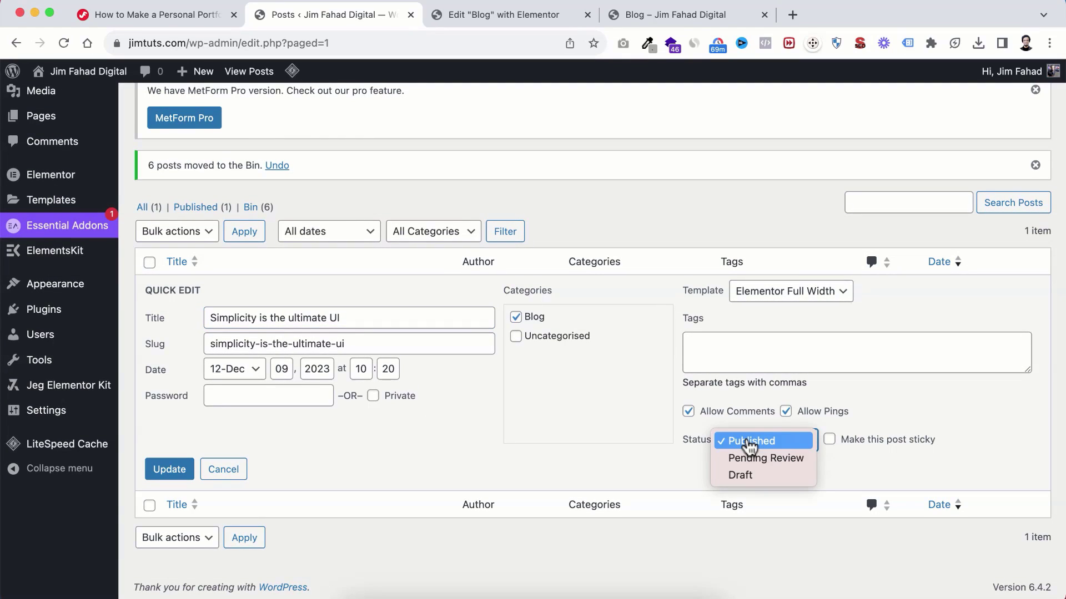
{"action": "left_click", "coordinate": [748, 477]}
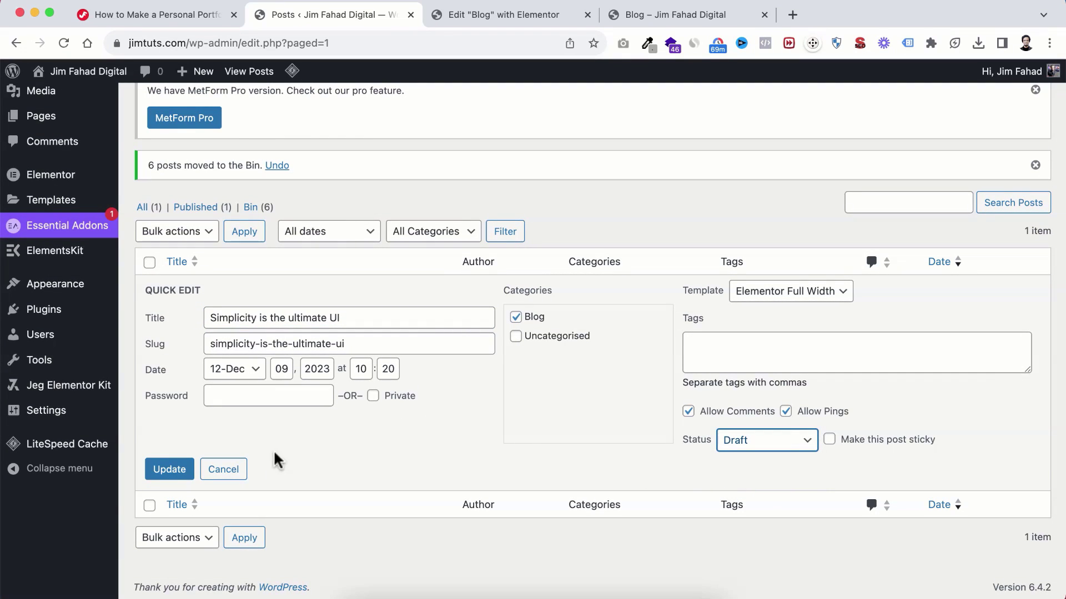
{"action": "left_click", "coordinate": [173, 470]}
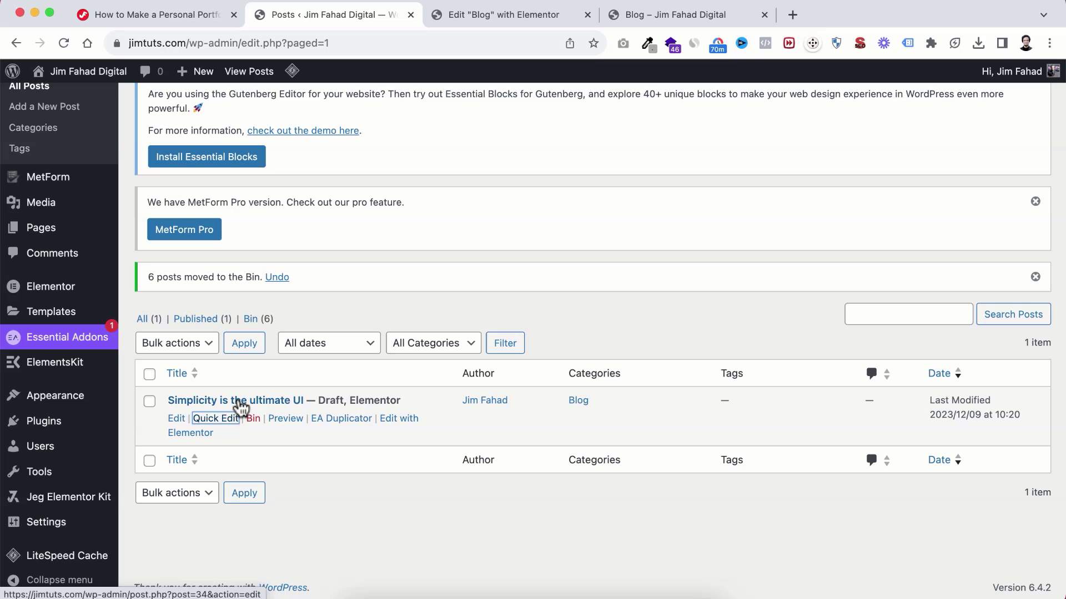
{"action": "left_click", "coordinate": [335, 425]}
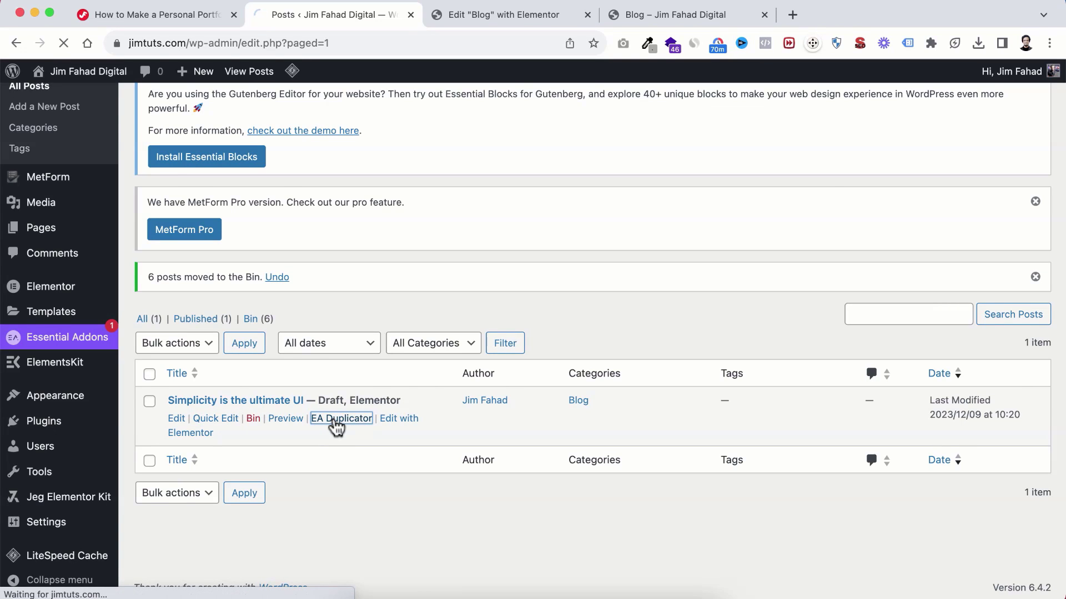
{"action": "scroll", "coordinate": [331, 463], "scroll_direction": "down", "scroll_amount": 2}
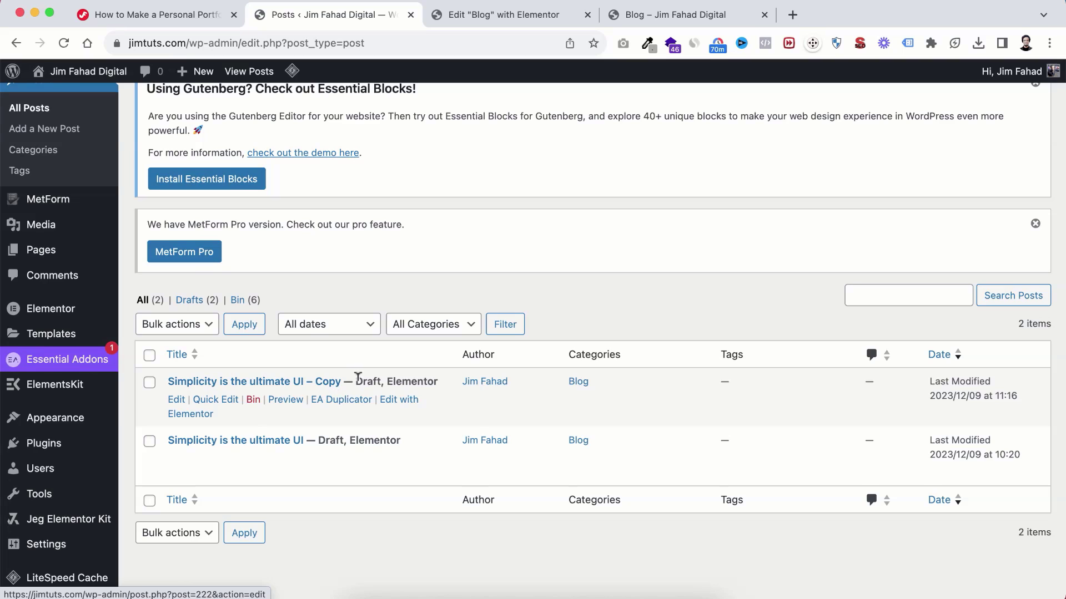
Step: Retitle the copied post 'Top 11 Web Designs Trends For 2024'
{"action": "left_click", "coordinate": [177, 401]}
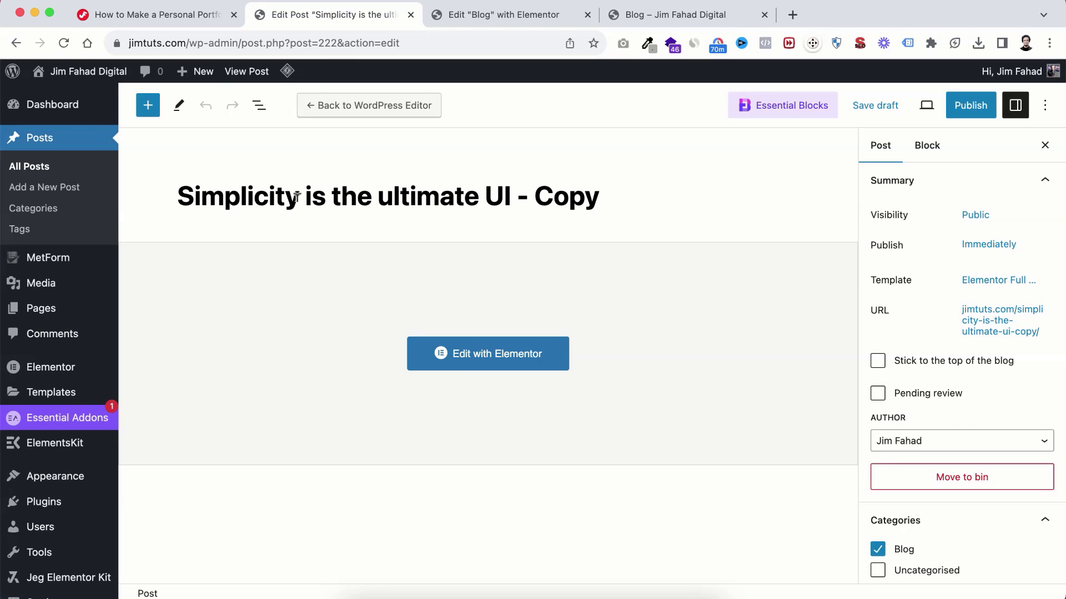
{"action": "triple_click", "coordinate": [327, 189]}
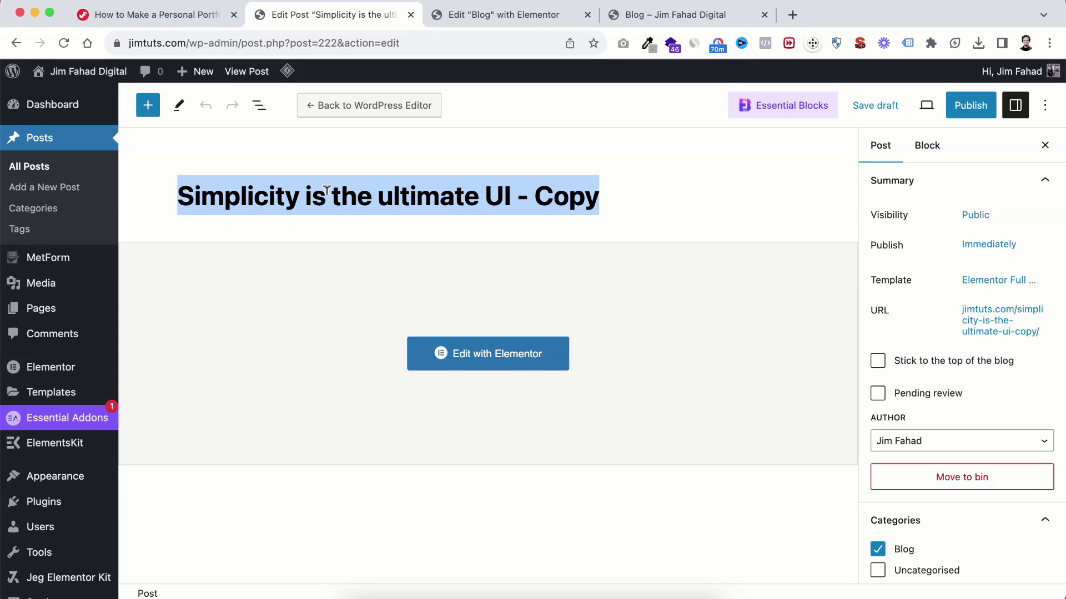
{"action": "type", "text": "Top 11 Web Designs Trends For 2024"}
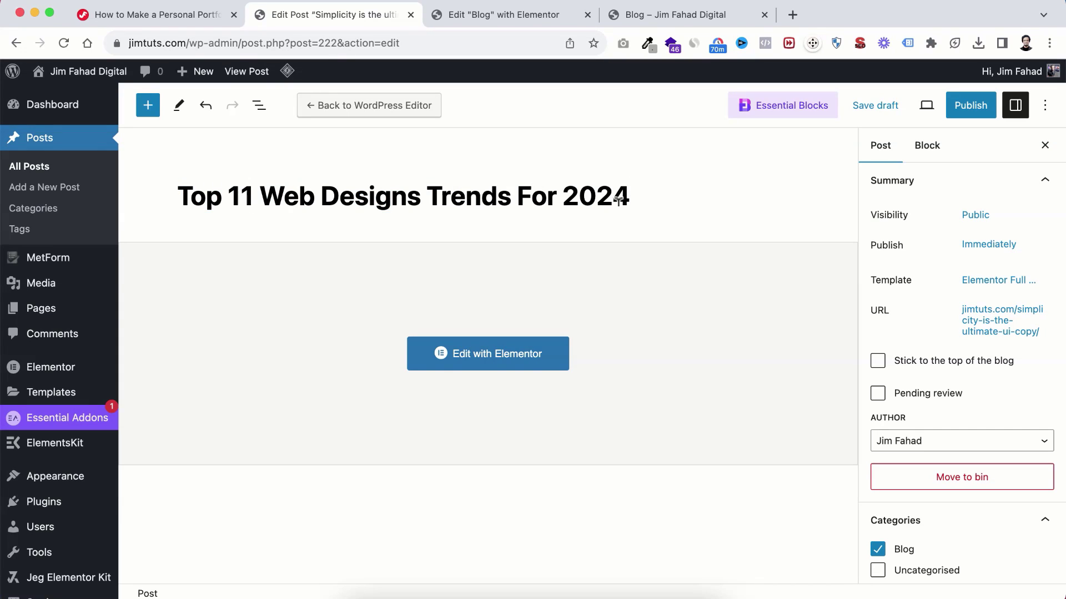
{"action": "scroll", "coordinate": [875, 454], "scroll_direction": "down", "scroll_amount": 5}
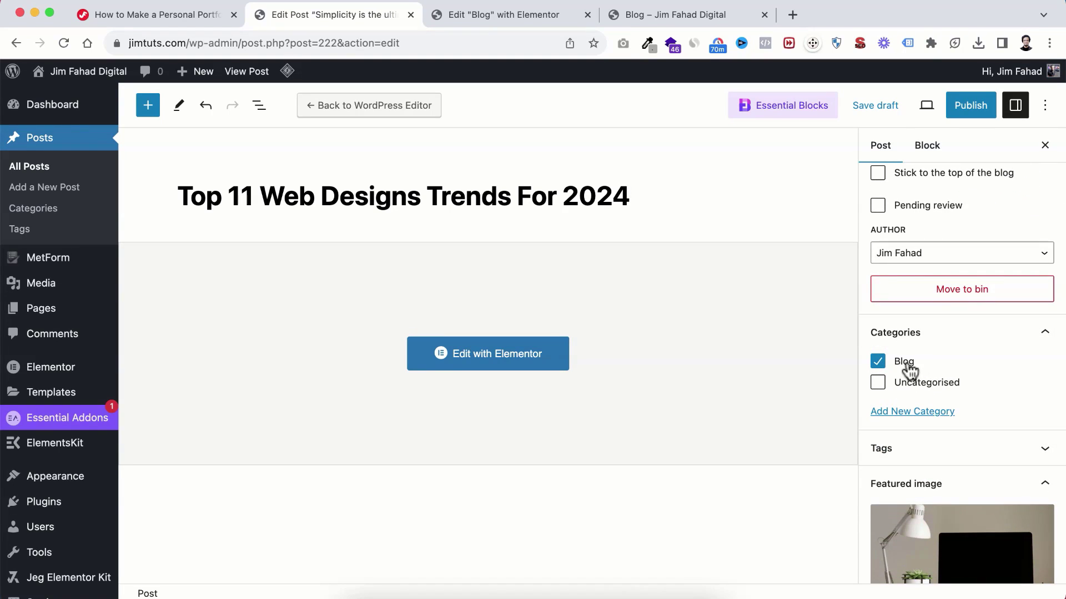
Step: Create a new 'Web Design' category and assign it to the post
{"action": "left_click", "coordinate": [900, 414]}
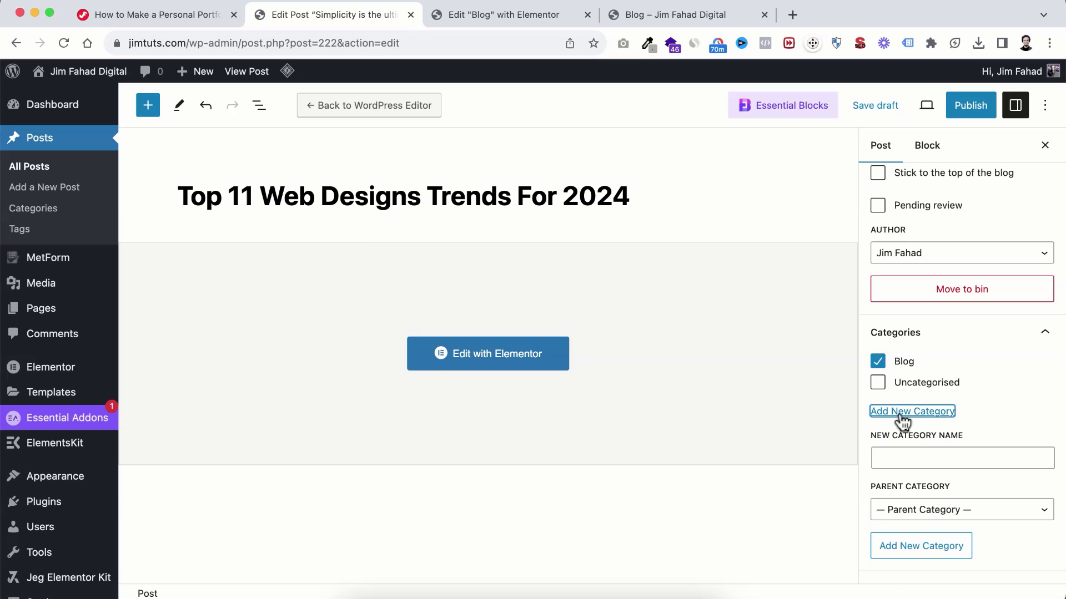
{"action": "left_click", "coordinate": [898, 456]}
{"action": "type", "text": "Web Design"}
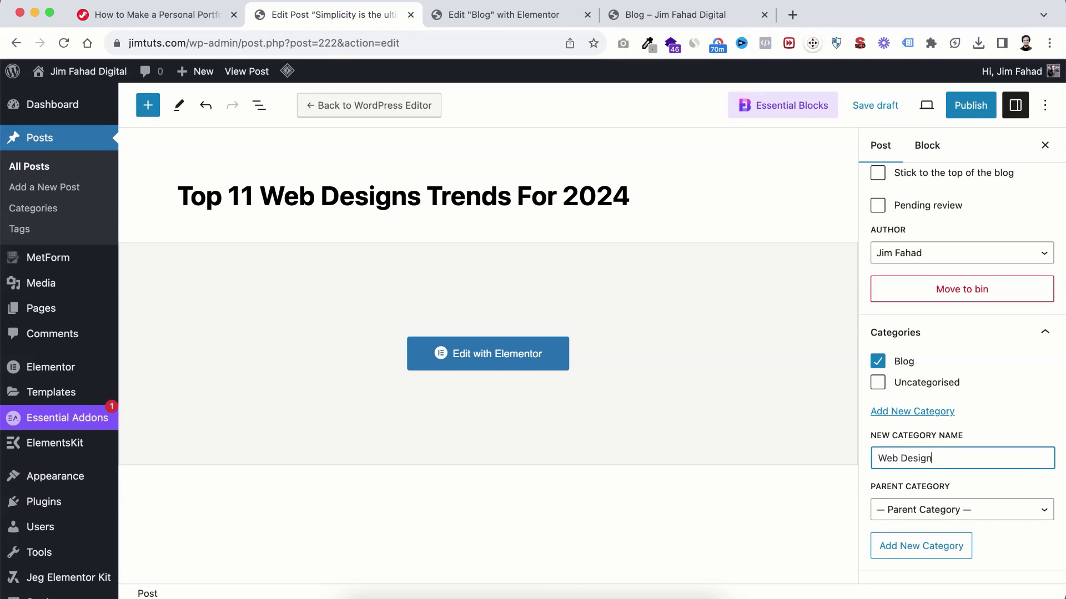
{"action": "left_click", "coordinate": [925, 554]}
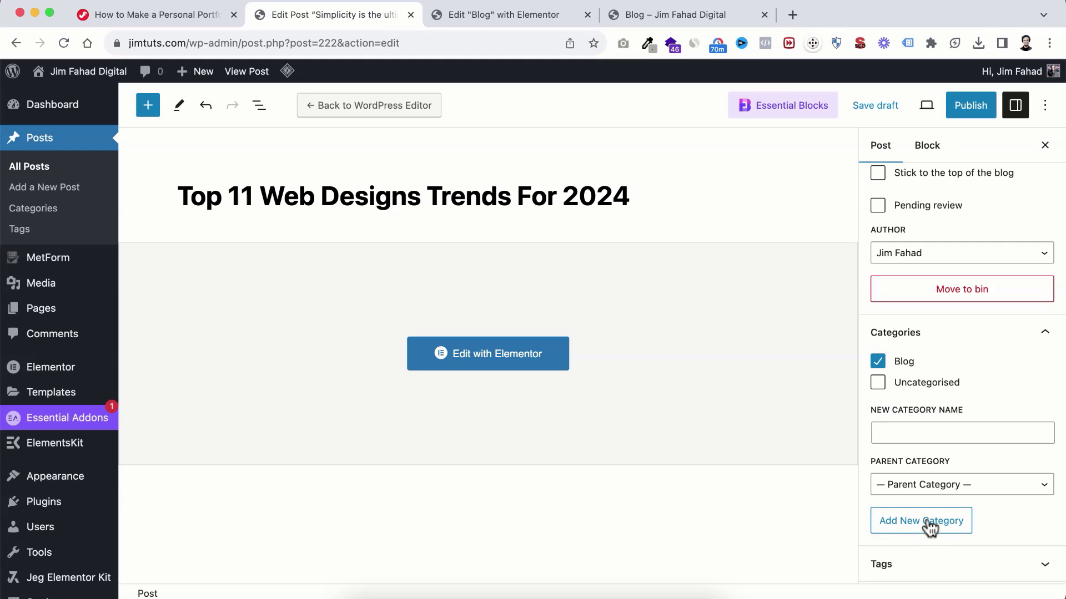
{"action": "scroll", "coordinate": [943, 444], "scroll_direction": "down", "scroll_amount": 6}
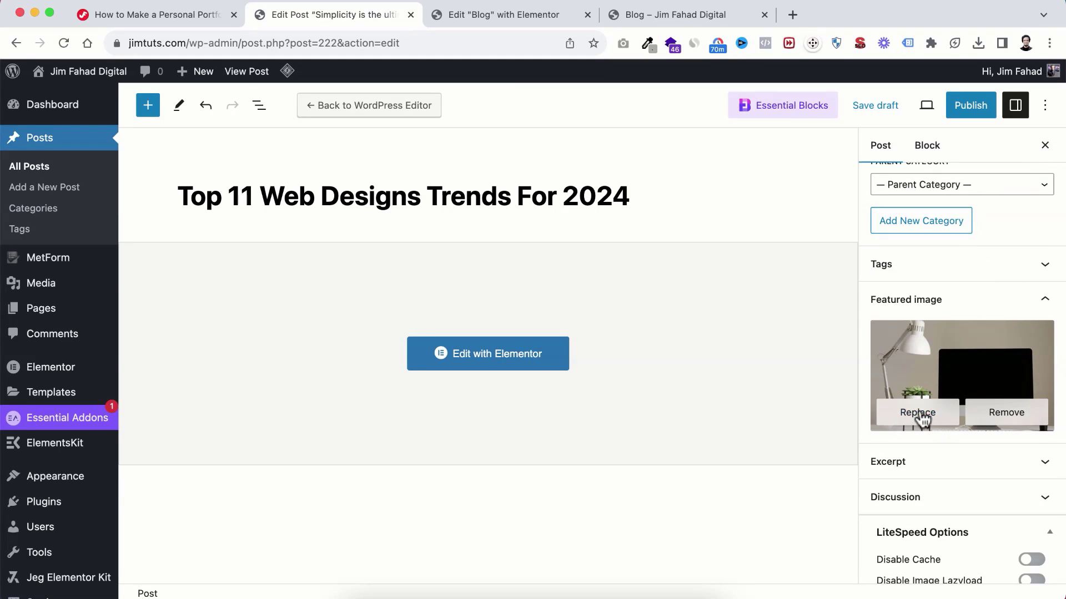
Step: Upload the Top 11 Web Design trend image as the featured image and publish the post
{"action": "left_click", "coordinate": [923, 415]}
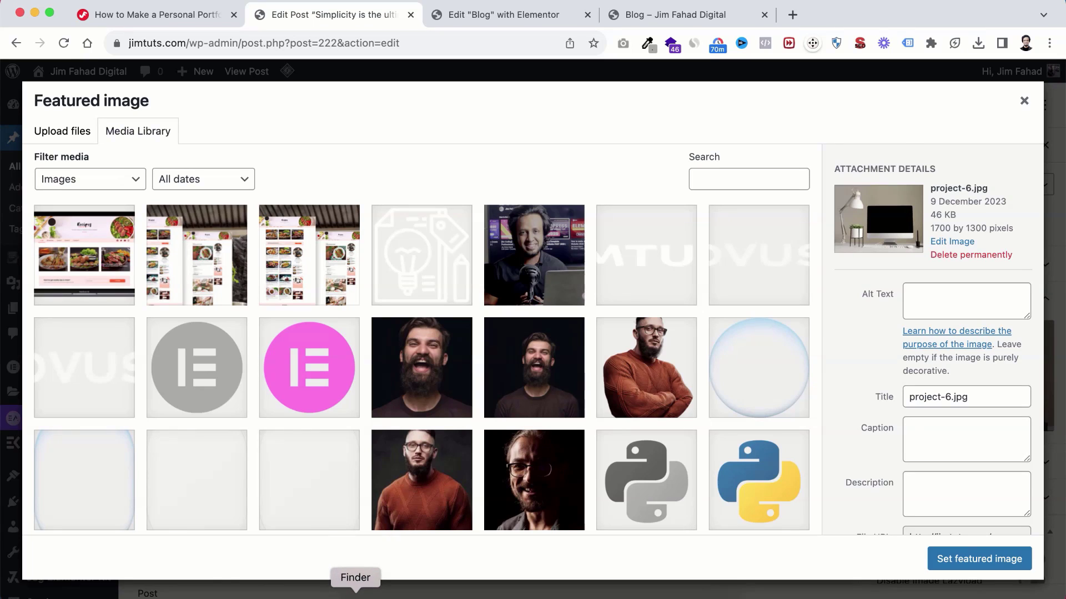
{"action": "left_click", "coordinate": [356, 598]}
{"action": "left_click_drag", "start_coordinate": [458, 393], "coordinate": [147, 346]}
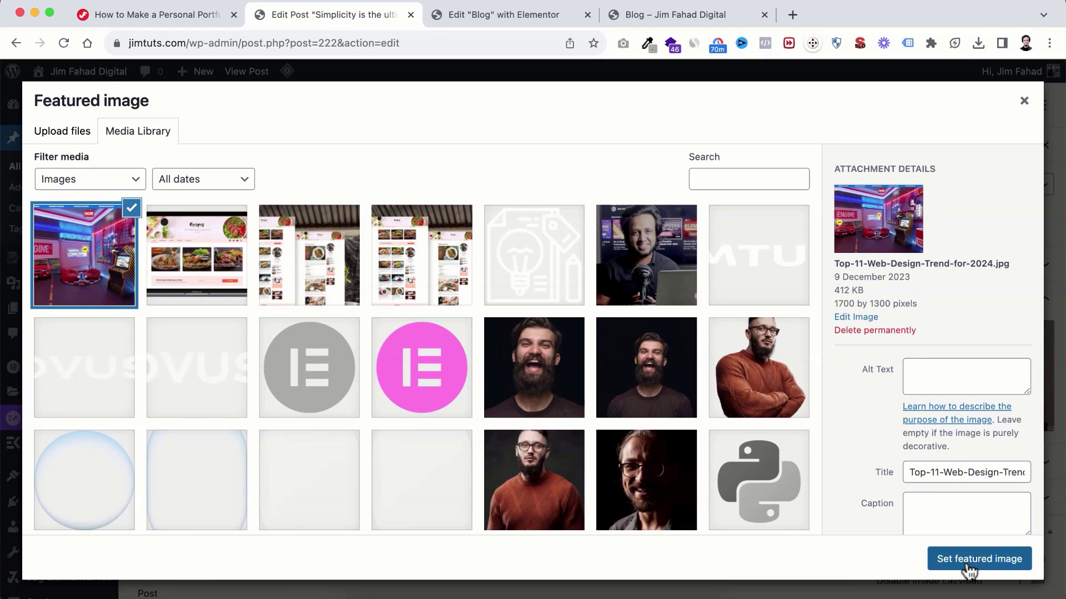
{"action": "left_click", "coordinate": [966, 565]}
{"action": "scroll", "coordinate": [865, 402], "scroll_direction": "up", "scroll_amount": 10}
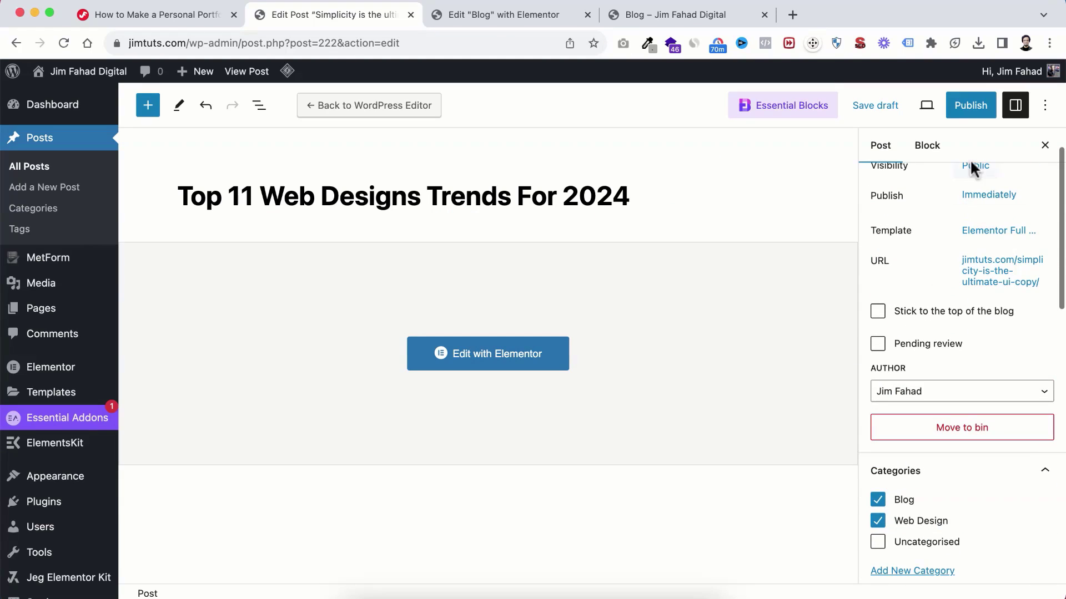
{"action": "left_click", "coordinate": [970, 107]}
{"action": "left_click", "coordinate": [925, 113]}
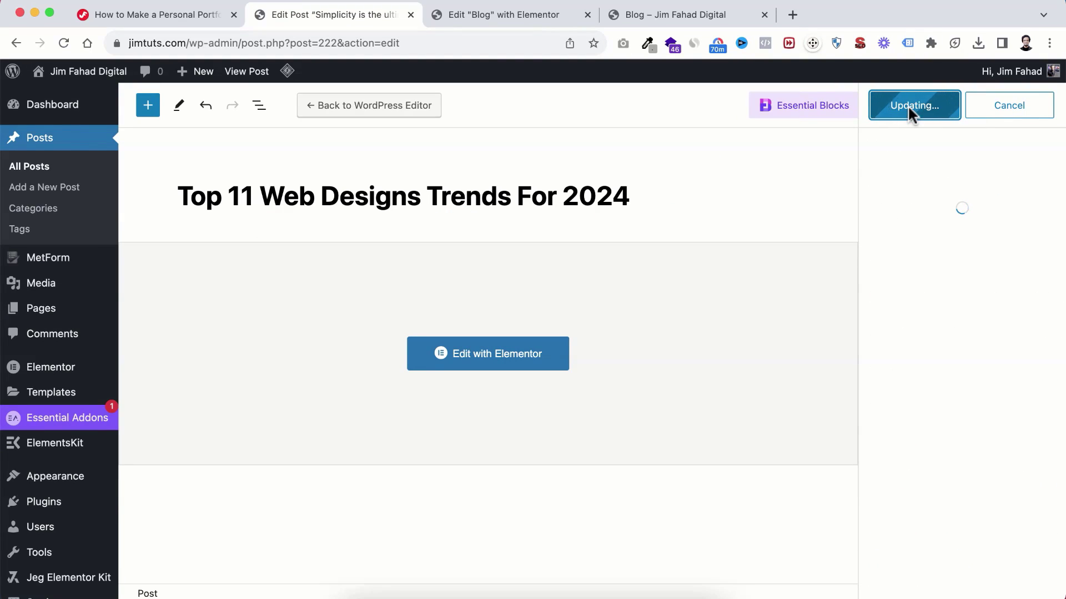
{"action": "left_click", "coordinate": [468, 352]}
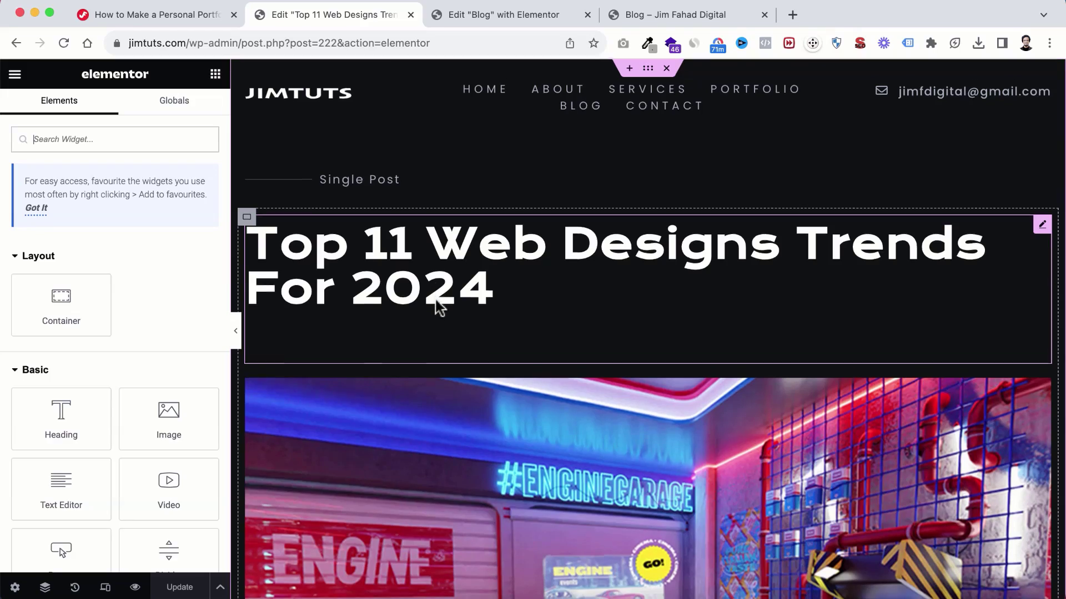
Step: Delete the long Suscipit, Ultricies and short Suscipit placeholder paragraphs from the post
{"action": "scroll", "coordinate": [455, 311], "scroll_direction": "down", "scroll_amount": 6}
{"action": "scroll", "coordinate": [503, 279], "scroll_direction": "down", "scroll_amount": 10}
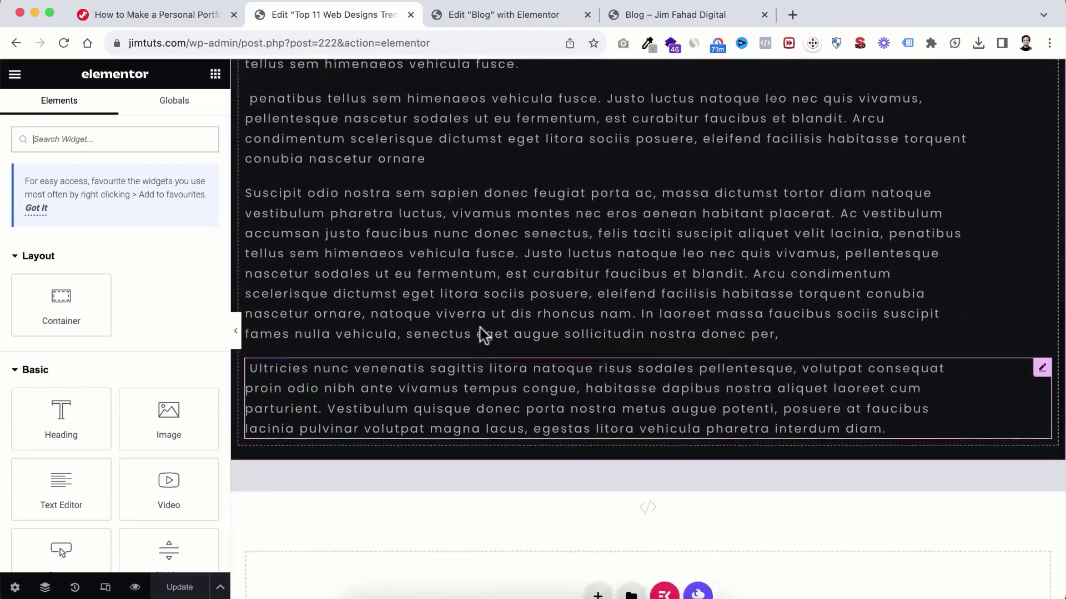
{"action": "left_click", "coordinate": [498, 235]}
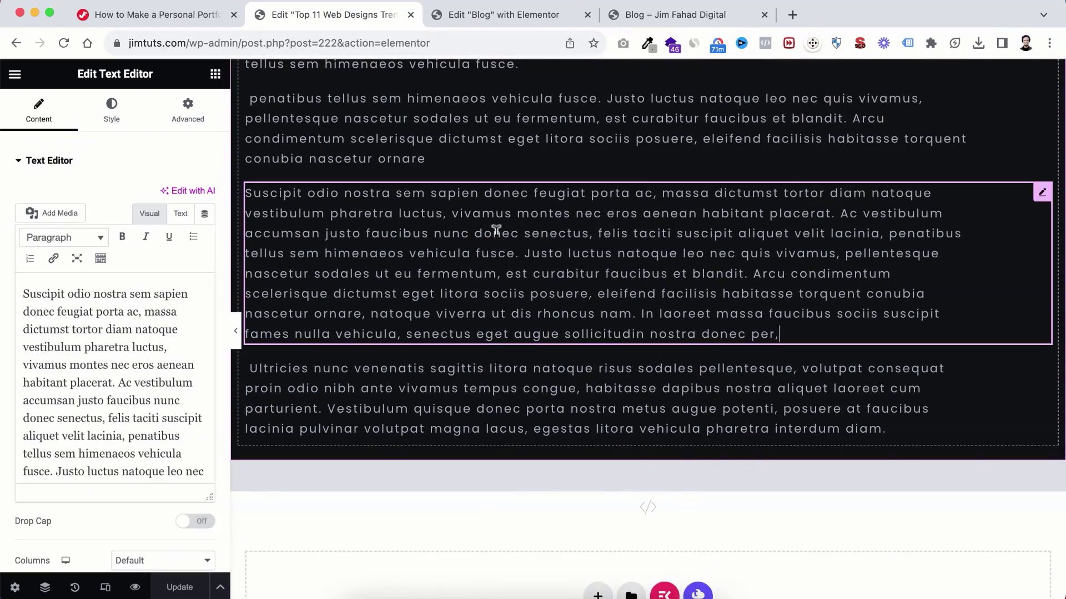
{"action": "right_click", "coordinate": [496, 235]}
{"action": "left_click", "coordinate": [528, 566]}
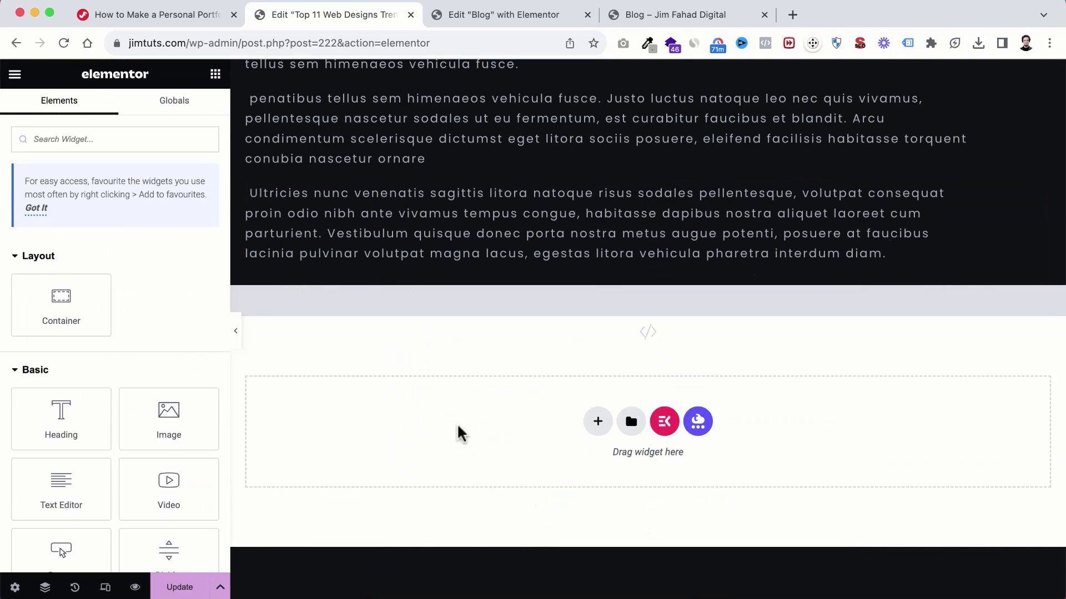
{"action": "left_click", "coordinate": [458, 229]}
{"action": "right_click", "coordinate": [458, 229]}
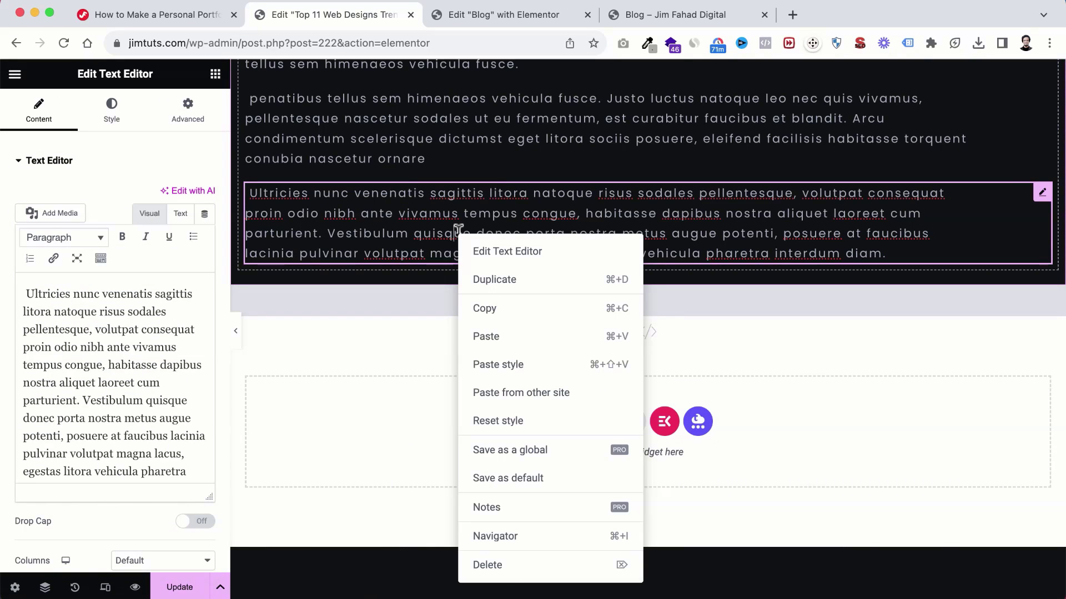
{"action": "left_click", "coordinate": [499, 563]}
{"action": "scroll", "coordinate": [492, 317], "scroll_direction": "up", "scroll_amount": 3}
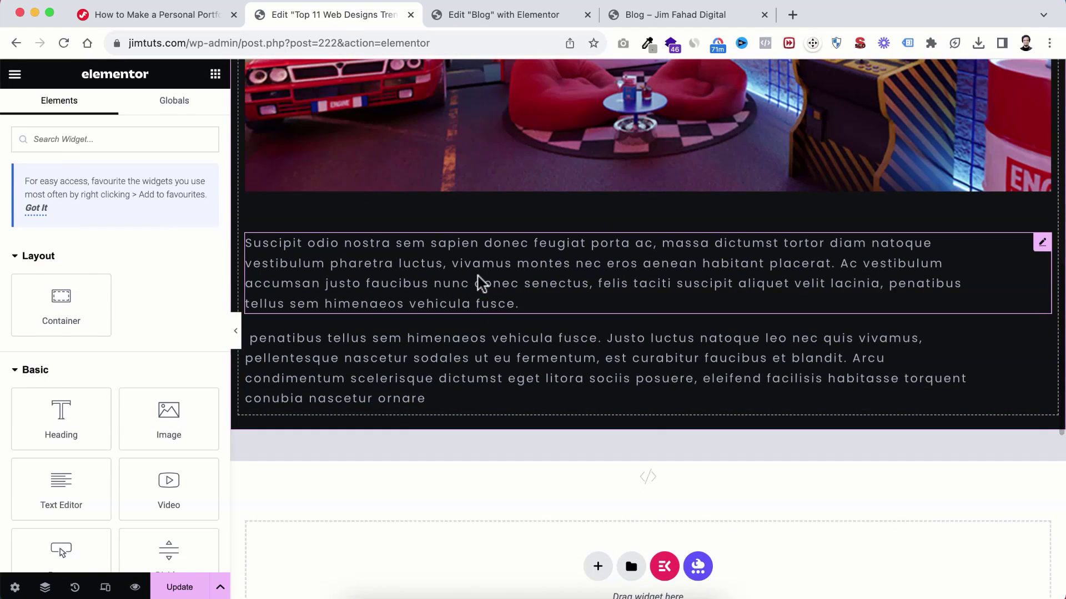
{"action": "left_click", "coordinate": [478, 278]}
{"action": "scroll", "coordinate": [478, 278], "scroll_direction": "up", "scroll_amount": 4}
{"action": "scroll", "coordinate": [481, 283], "scroll_direction": "down", "scroll_amount": 3}
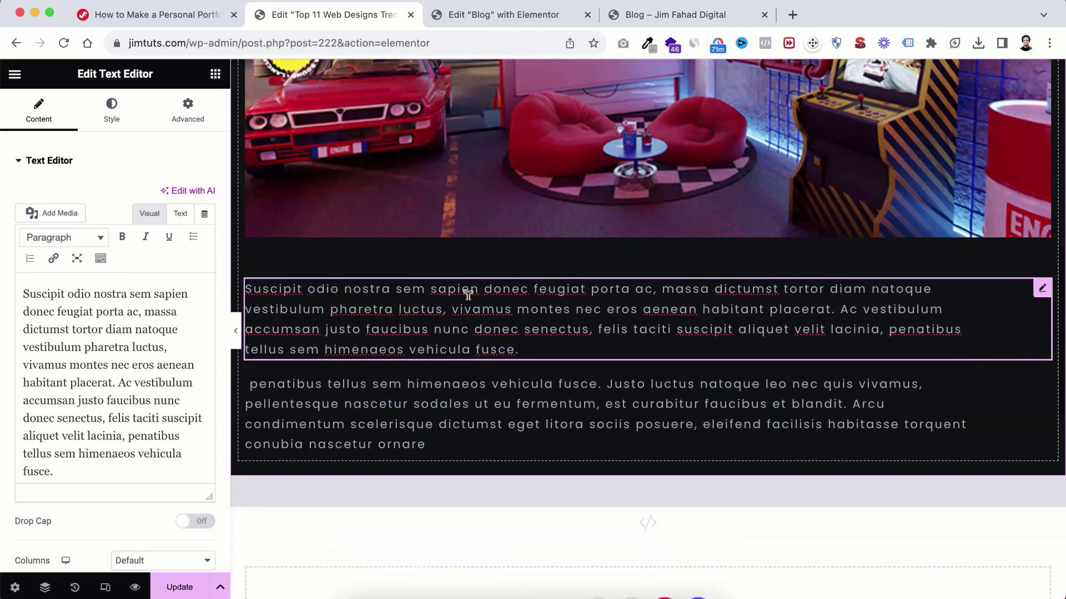
{"action": "right_click", "coordinate": [468, 294]}
{"action": "left_click", "coordinate": [500, 580]}
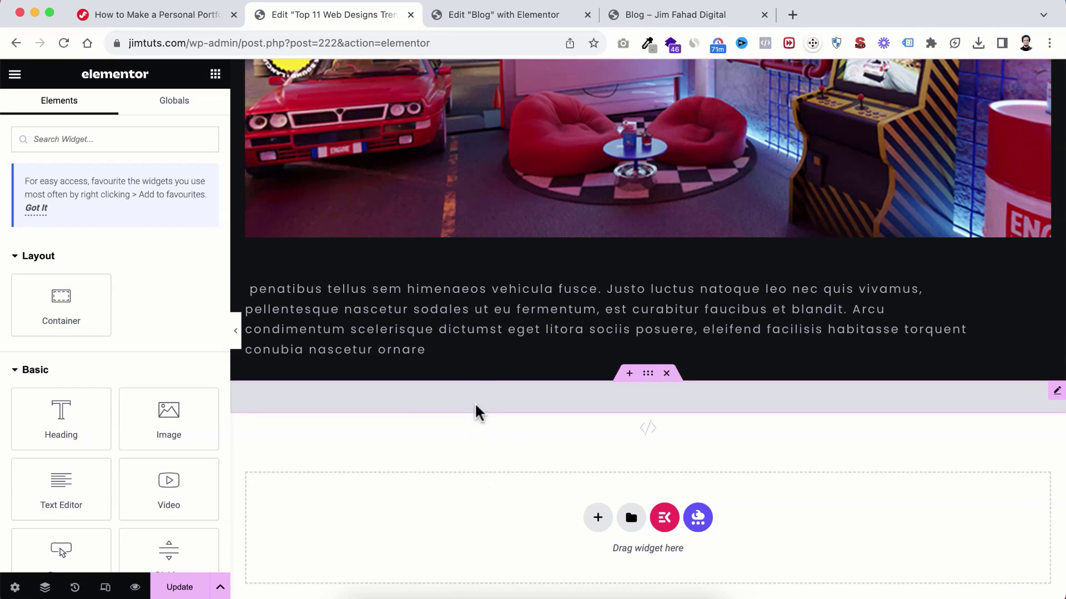
Step: Replace the remaining paragraph with the trends article, from #11 Neon Glows to #1 Super Minimal Aesthetics
{"action": "left_click", "coordinate": [432, 313]}
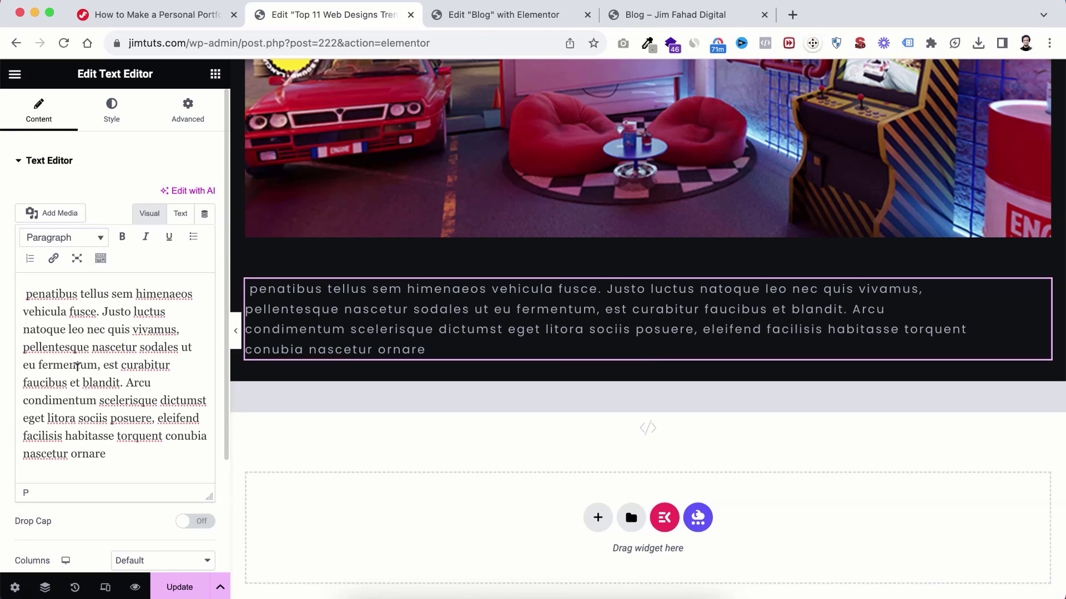
{"action": "key", "text": "super+a"}
{"action": "key", "text": "BackSpace"}
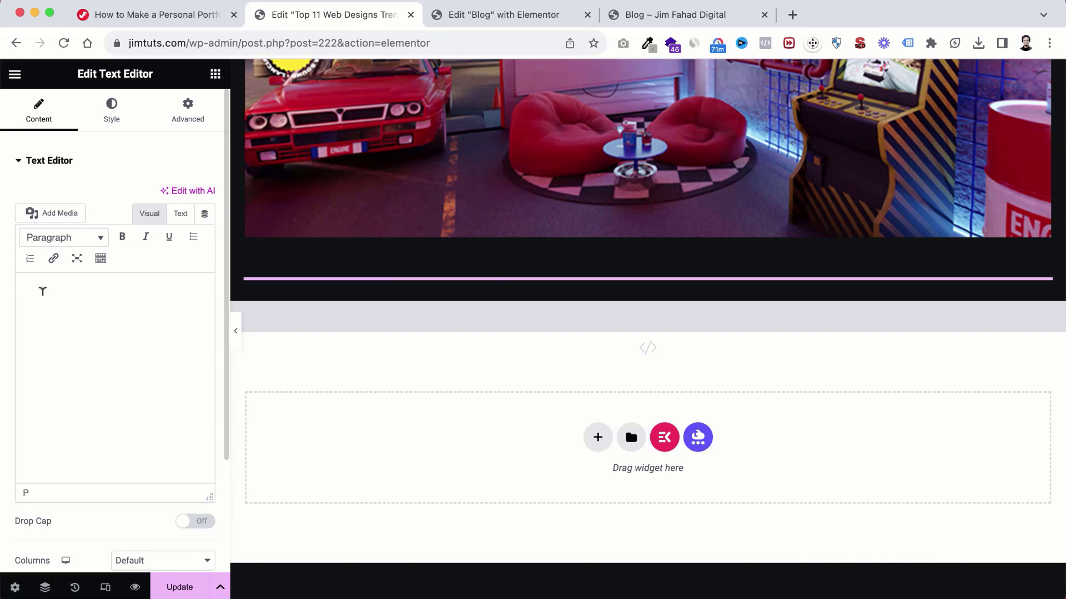
{"action": "key", "text": "super+v"}
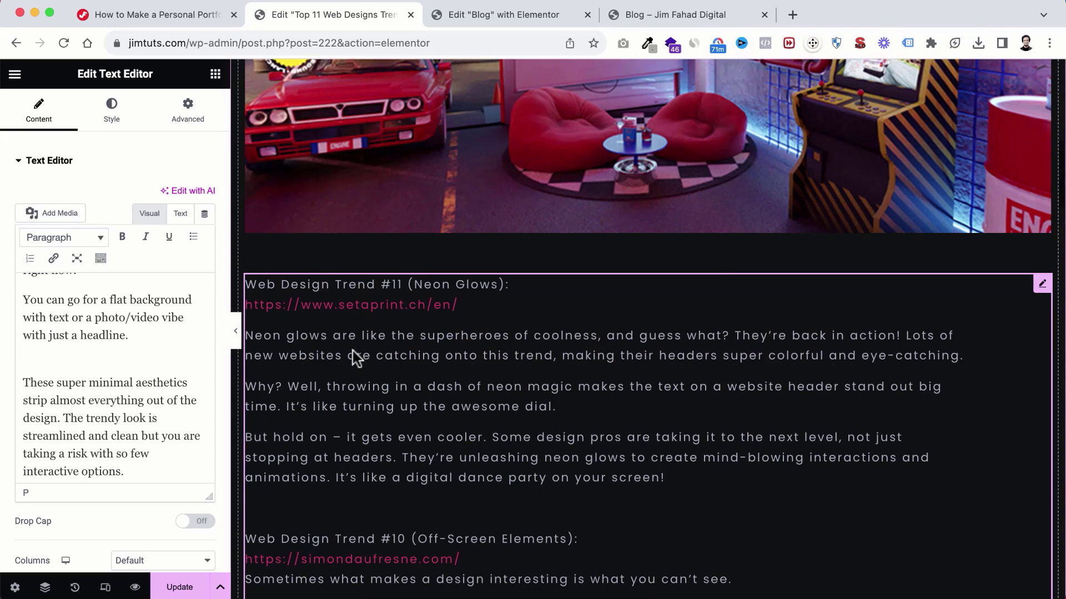
{"action": "scroll", "coordinate": [352, 351], "scroll_direction": "down", "scroll_amount": 2}
{"action": "scroll", "coordinate": [375, 316], "scroll_direction": "down", "scroll_amount": 4}
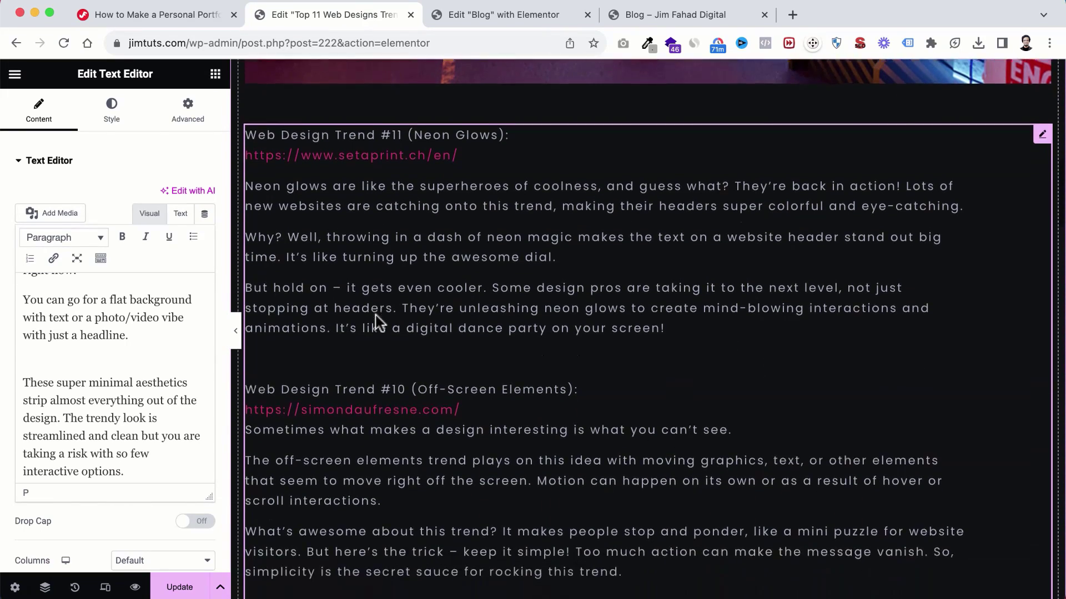
{"action": "scroll", "coordinate": [357, 361], "scroll_direction": "up", "scroll_amount": 3}
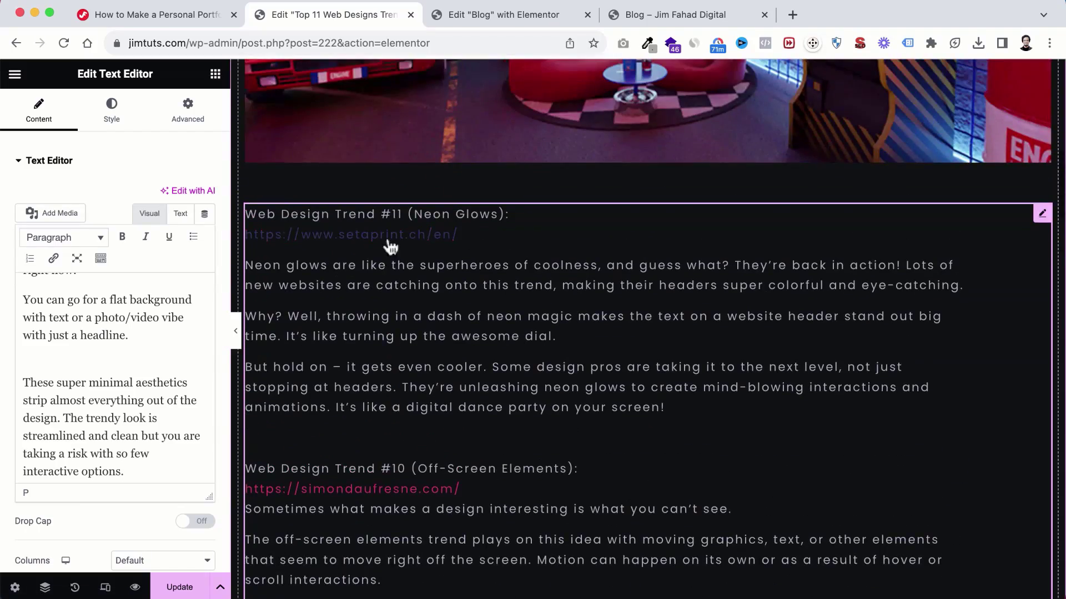
{"action": "scroll", "coordinate": [392, 325], "scroll_direction": "down", "scroll_amount": 12}
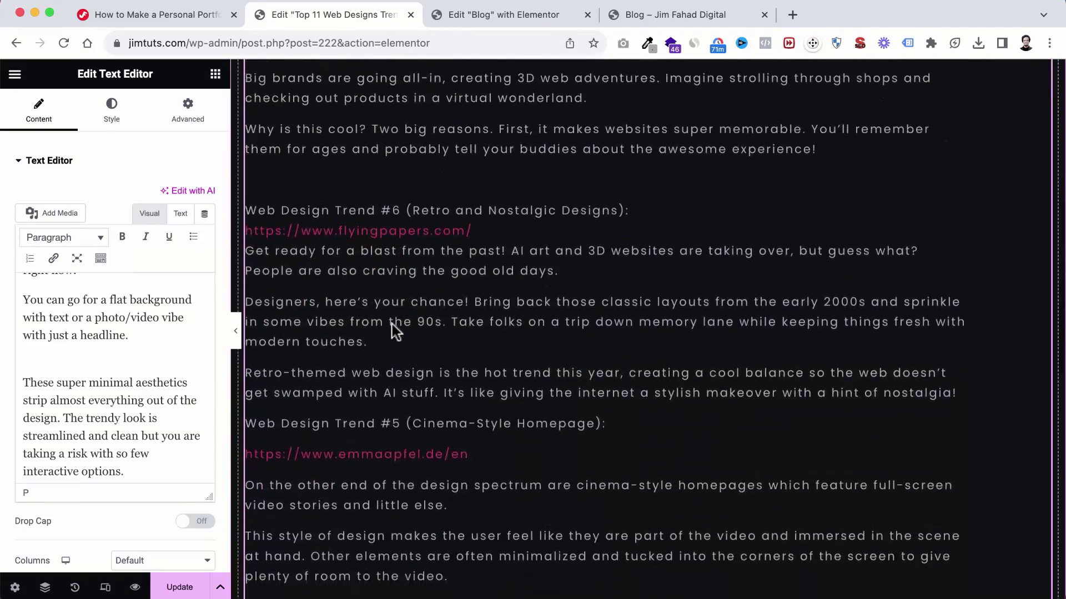
{"action": "scroll", "coordinate": [392, 324], "scroll_direction": "down", "scroll_amount": 15}
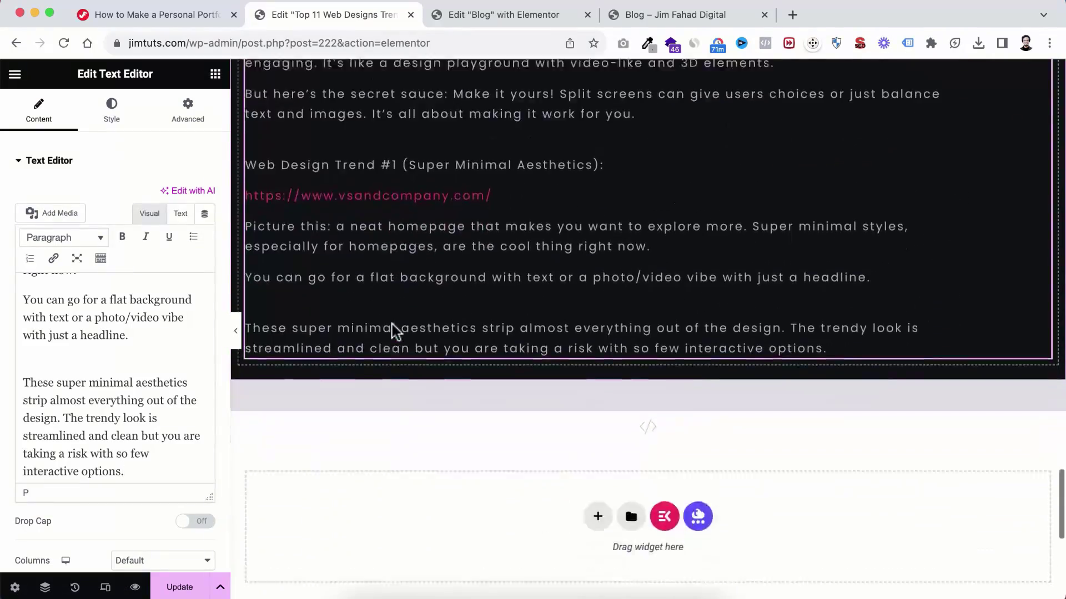
{"action": "scroll", "coordinate": [392, 324], "scroll_direction": "up", "scroll_amount": 20}
{"action": "scroll", "coordinate": [392, 328], "scroll_direction": "down", "scroll_amount": 3}
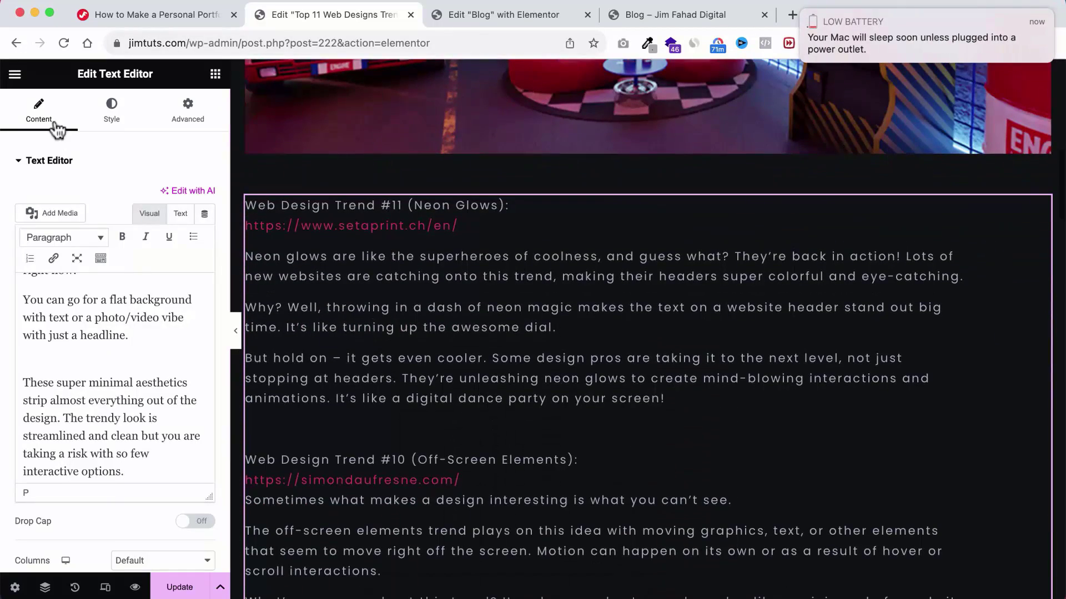
{"action": "left_click", "coordinate": [15, 75]}
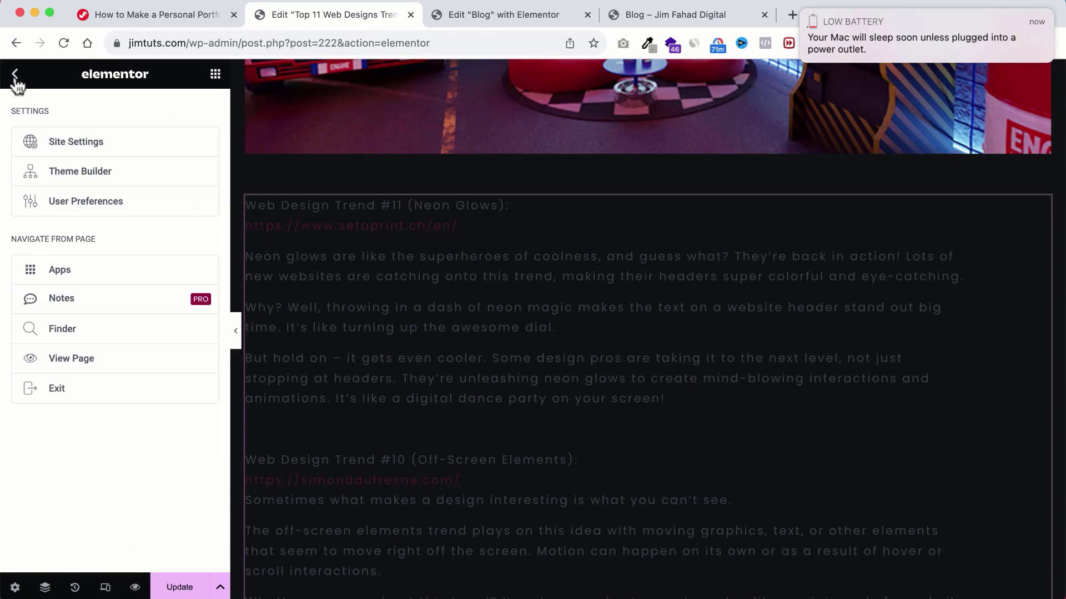
Step: In Site Settings > Typography, set the normal link colour to light blue #76C4FF
{"action": "left_click", "coordinate": [69, 149]}
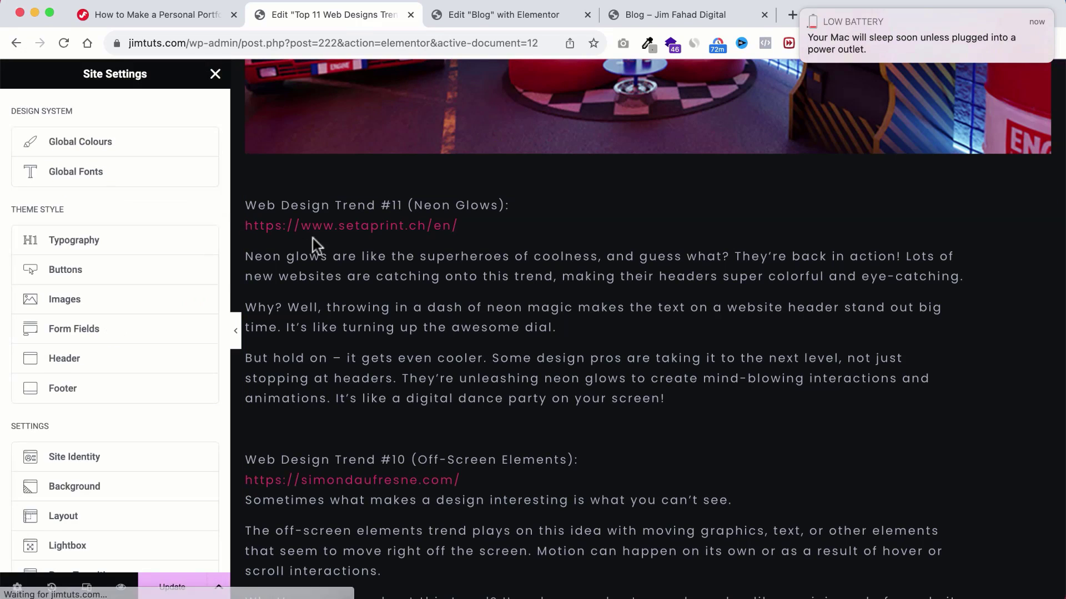
{"action": "left_click", "coordinate": [71, 241]}
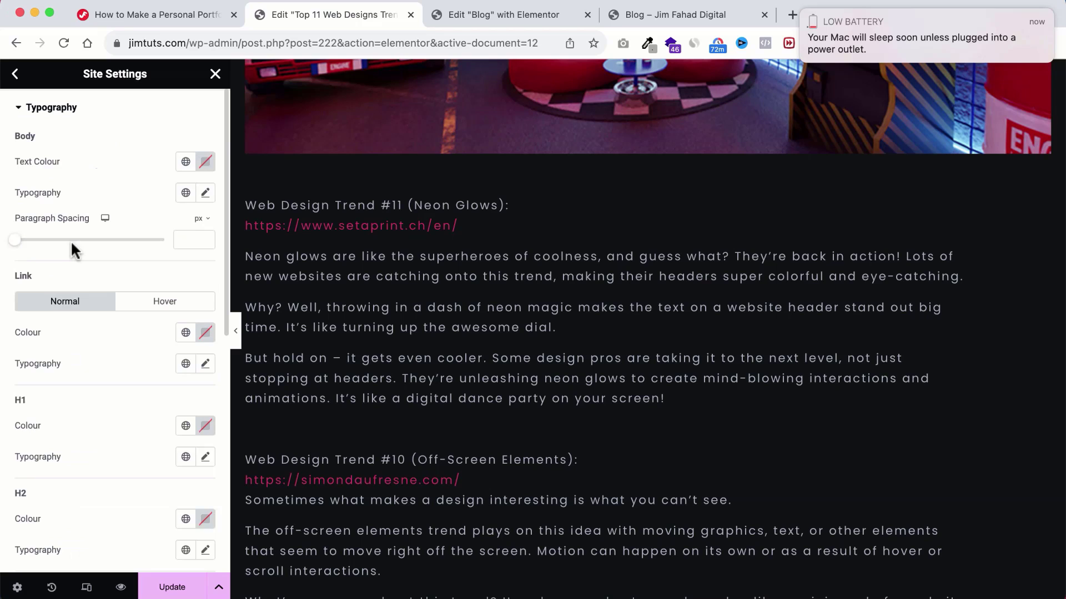
{"action": "scroll", "coordinate": [75, 272], "scroll_direction": "down", "scroll_amount": 2}
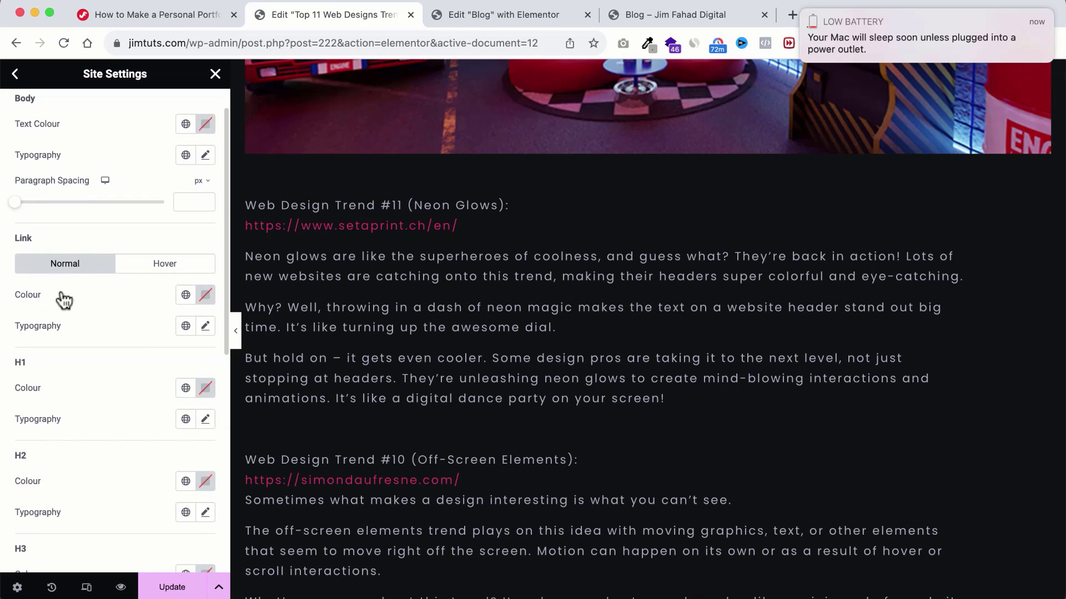
{"action": "left_click", "coordinate": [204, 298]}
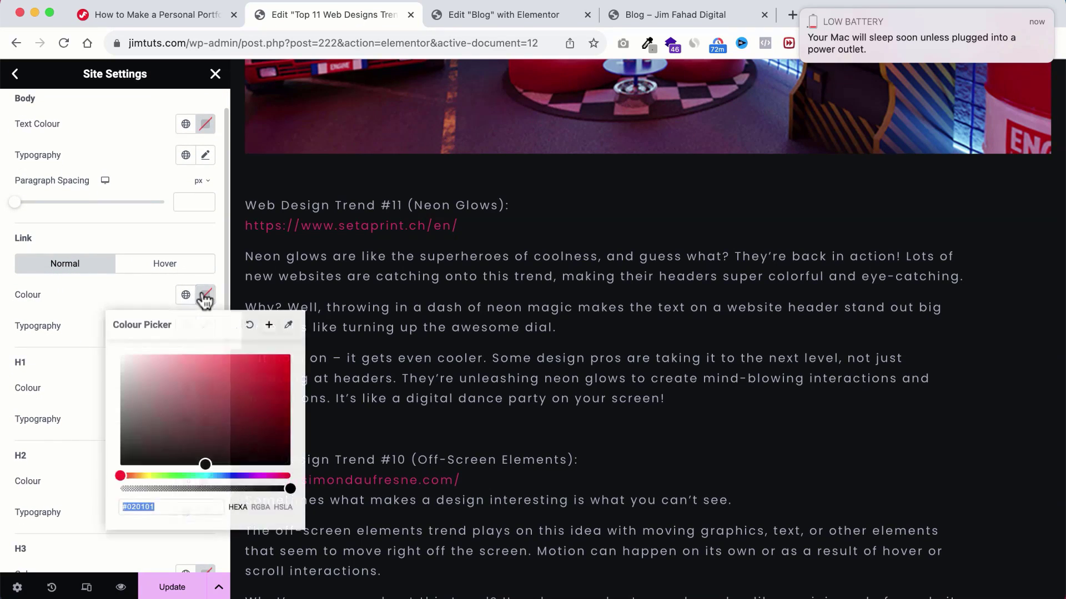
{"action": "left_click", "coordinate": [217, 476]}
{"action": "left_click_drag", "start_coordinate": [217, 411], "coordinate": [217, 352]}
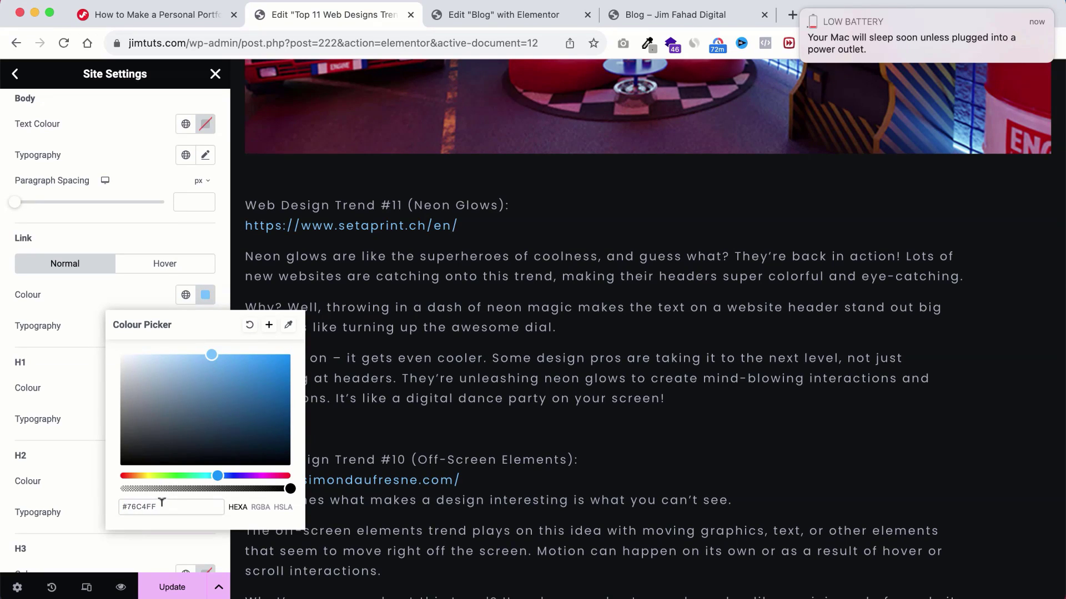
{"action": "left_click_drag", "start_coordinate": [162, 507], "coordinate": [93, 507]}
{"action": "key", "text": "super+c"}
{"action": "left_click", "coordinate": [127, 296]}
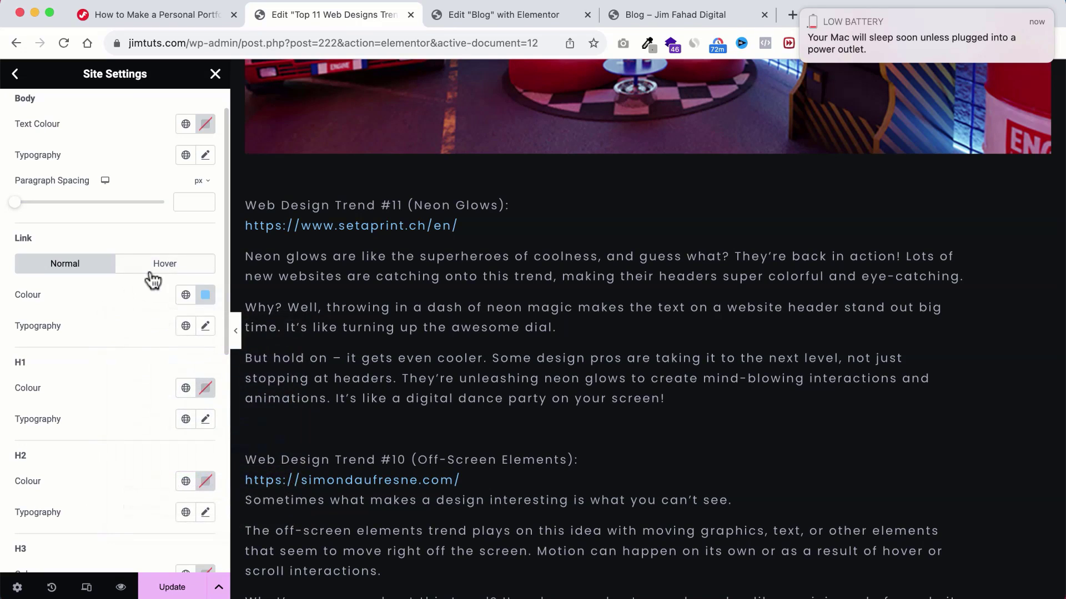
Step: Set the link hover colour to a slightly more vivid blue, #54B5FF
{"action": "left_click", "coordinate": [163, 266]}
{"action": "left_click", "coordinate": [207, 297]}
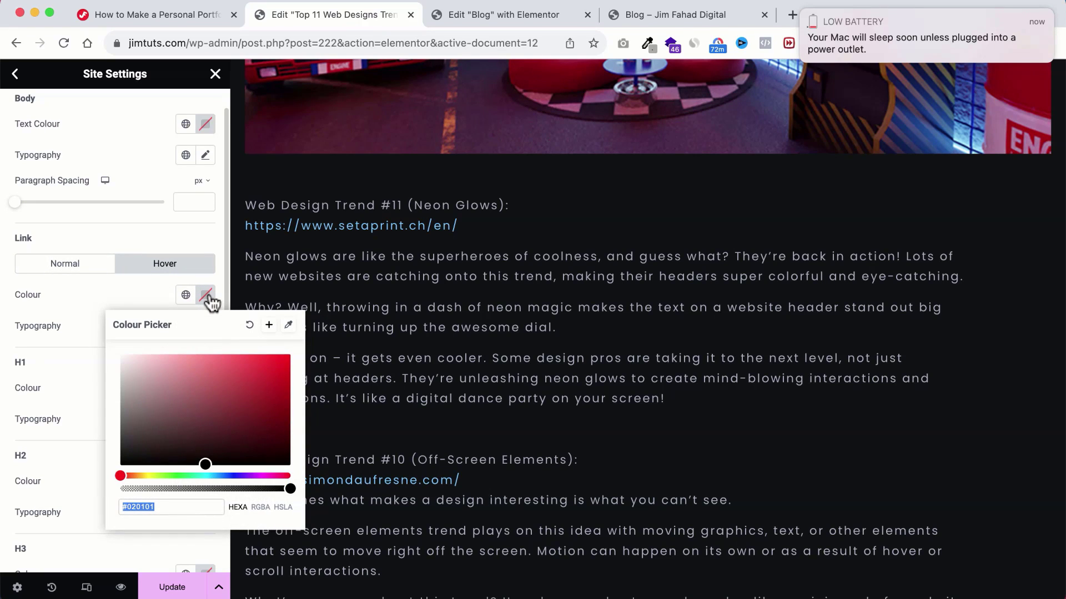
{"action": "key", "text": "super+v"}
{"action": "left_click", "coordinate": [101, 296]}
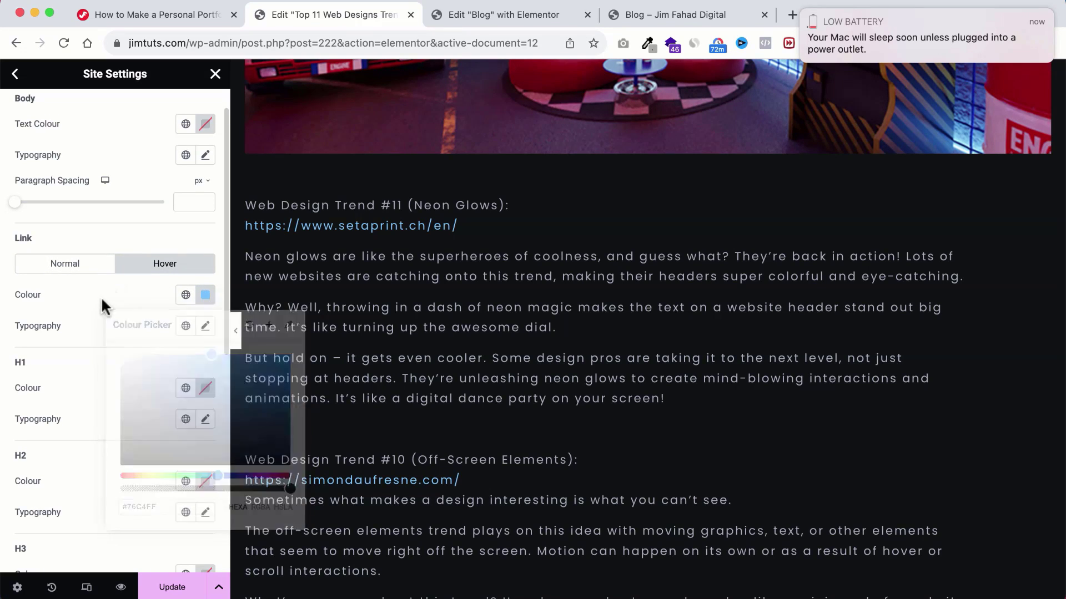
{"action": "left_click", "coordinate": [204, 298]}
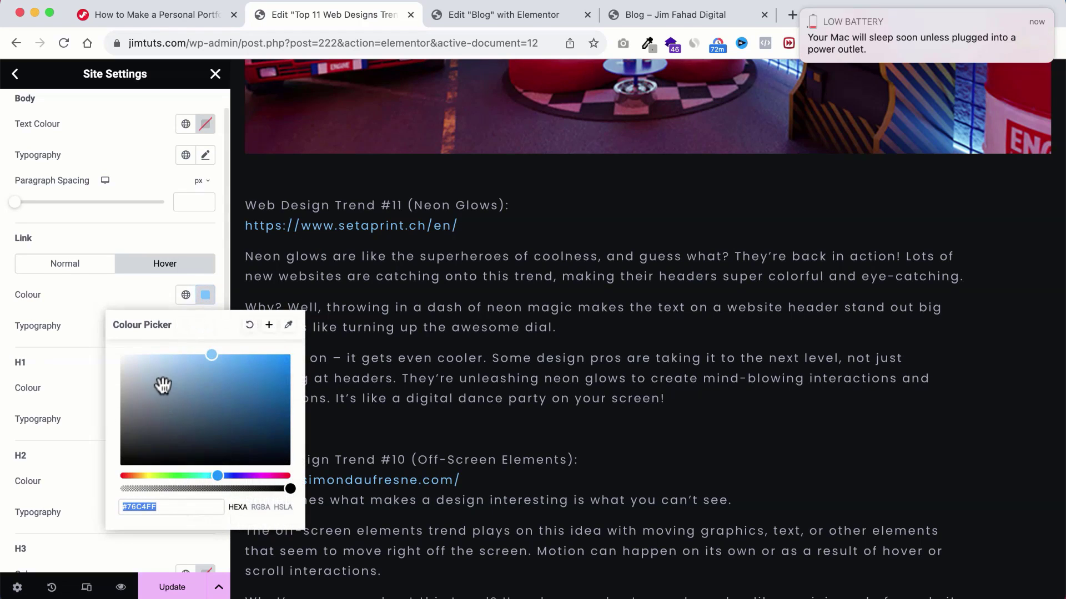
{"action": "left_click_drag", "start_coordinate": [211, 365], "coordinate": [241, 353]}
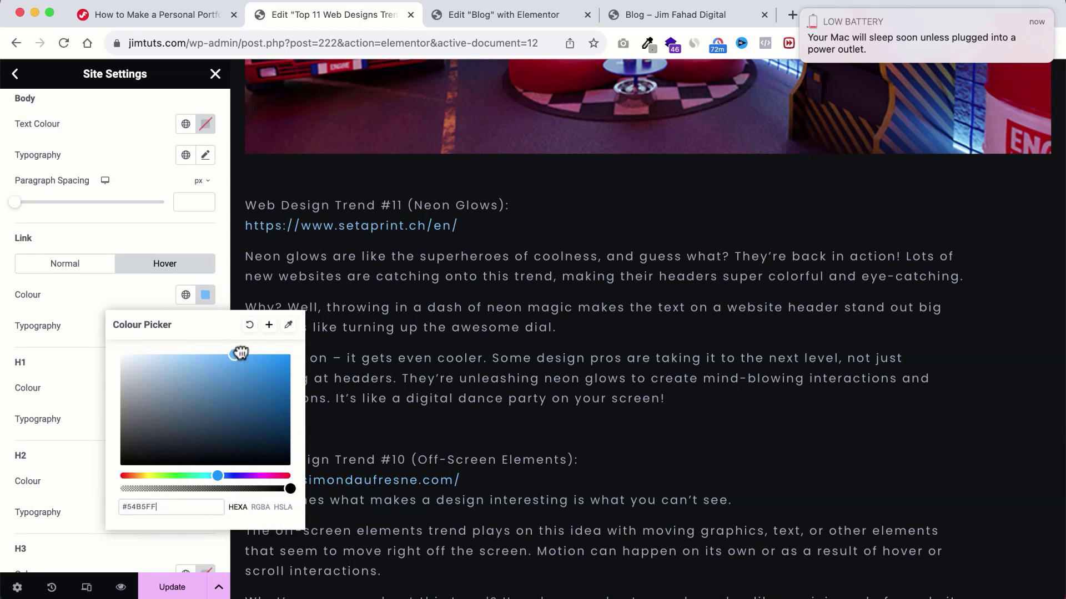
{"action": "left_click", "coordinate": [158, 295]}
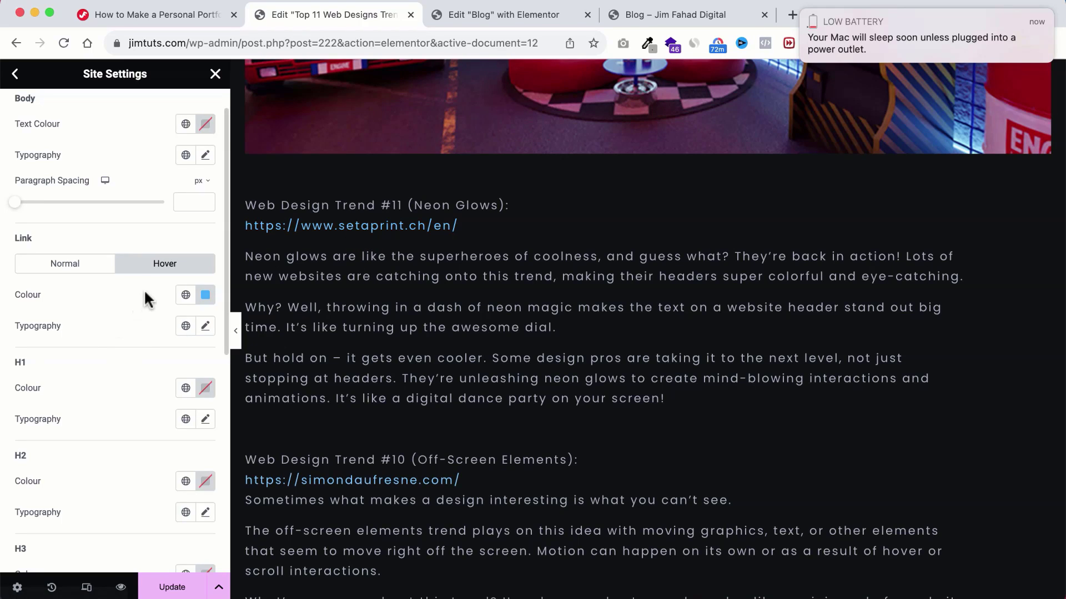
Step: Save the site settings, close them, and update the post
{"action": "left_click", "coordinate": [166, 587]}
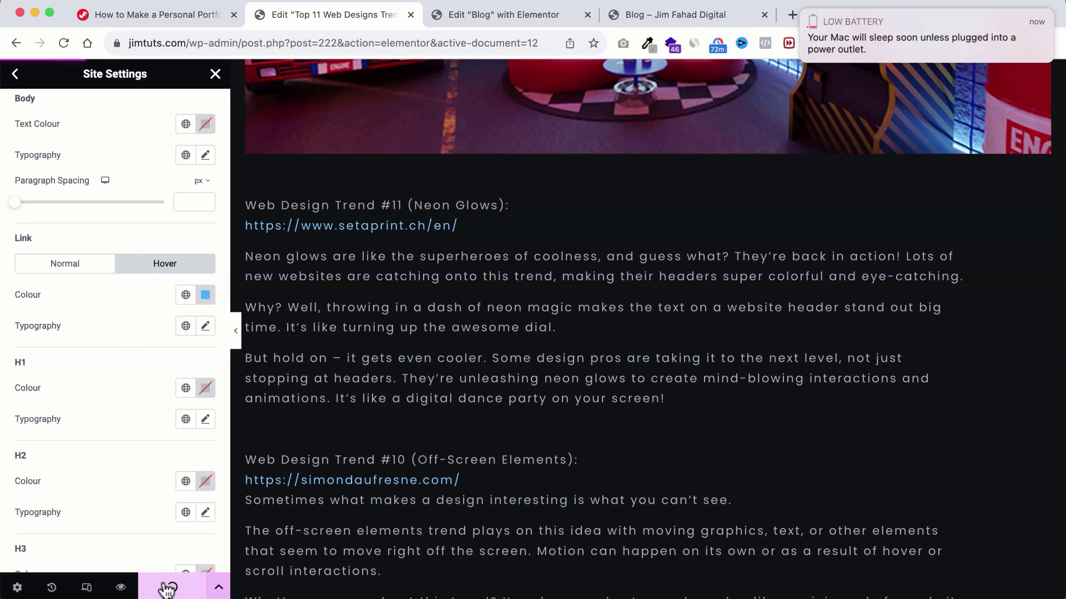
{"action": "scroll", "coordinate": [158, 308], "scroll_direction": "up", "scroll_amount": 1}
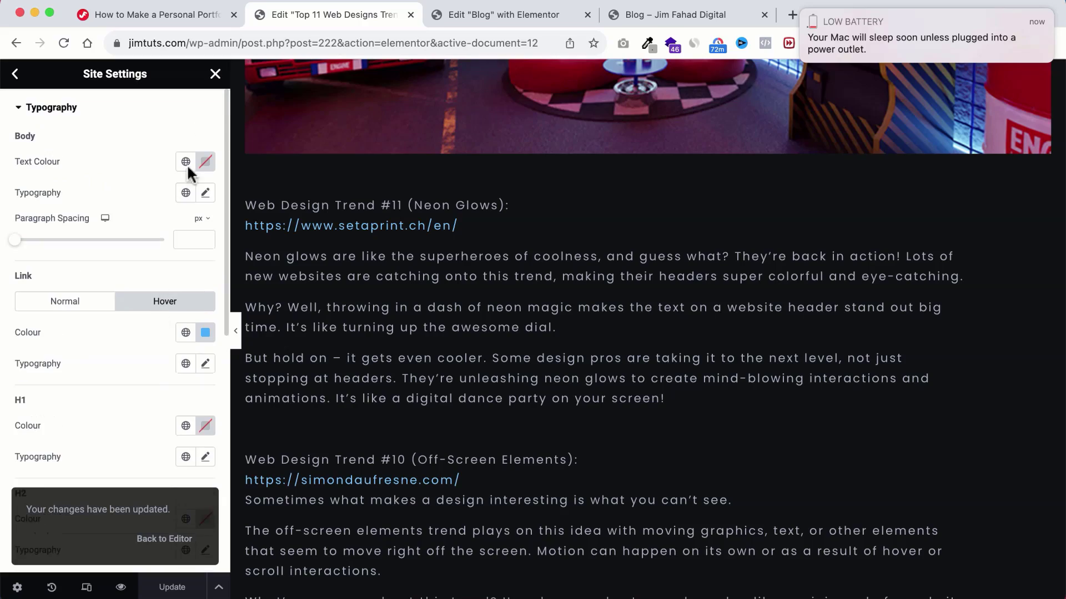
{"action": "left_click", "coordinate": [215, 75]}
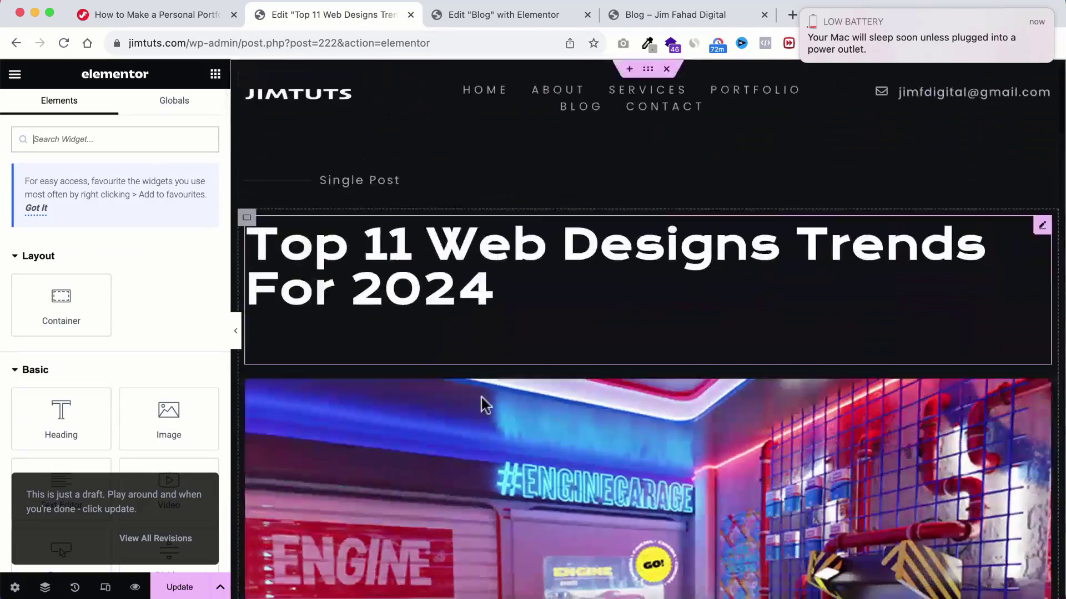
{"action": "scroll", "coordinate": [487, 411], "scroll_direction": "down", "scroll_amount": 20}
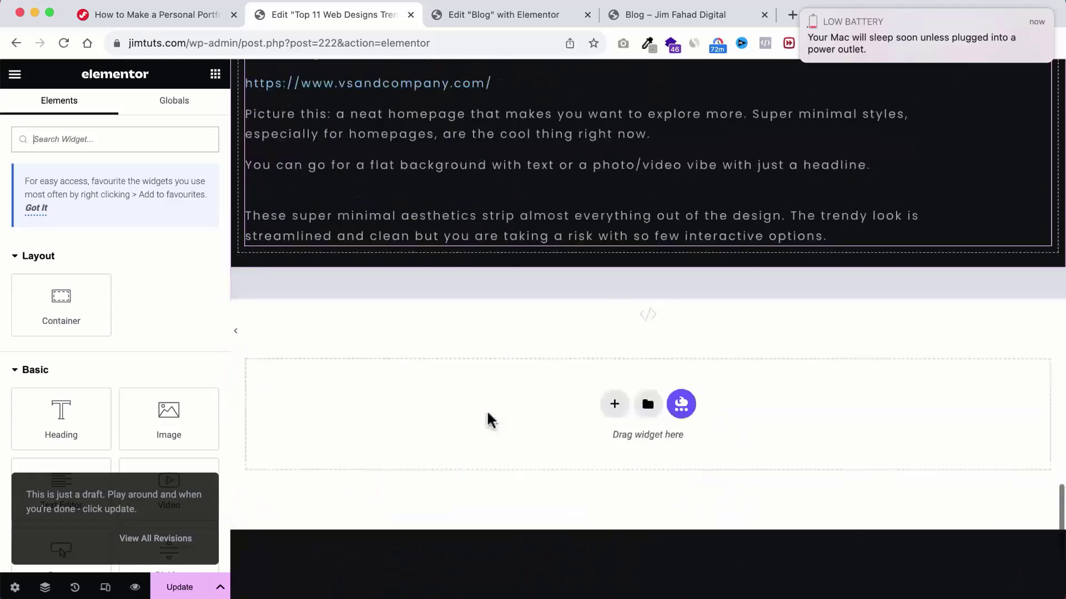
{"action": "scroll", "coordinate": [486, 410], "scroll_direction": "down", "scroll_amount": 6}
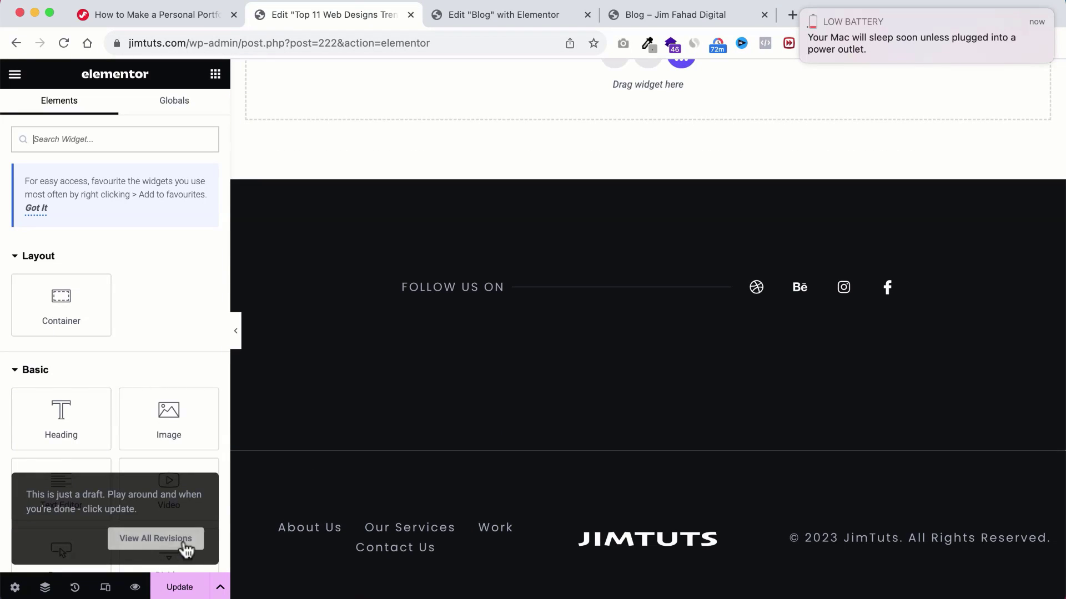
{"action": "left_click", "coordinate": [180, 587]}
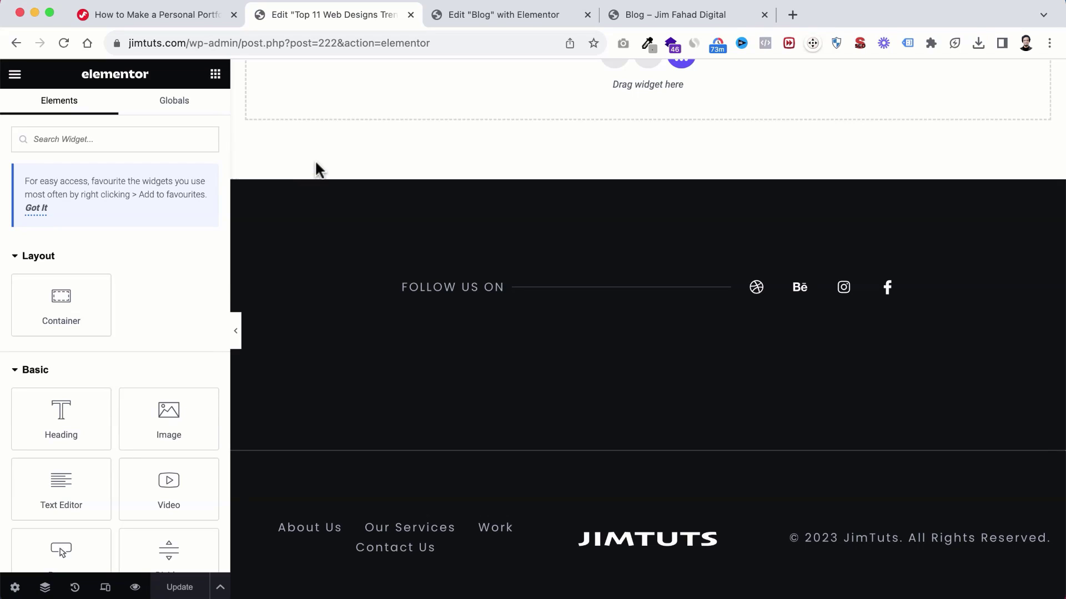
Step: Scroll through the live Top 11 Web Designs Trends For 2024 post to check its blue links
{"action": "left_click", "coordinate": [639, 12]}
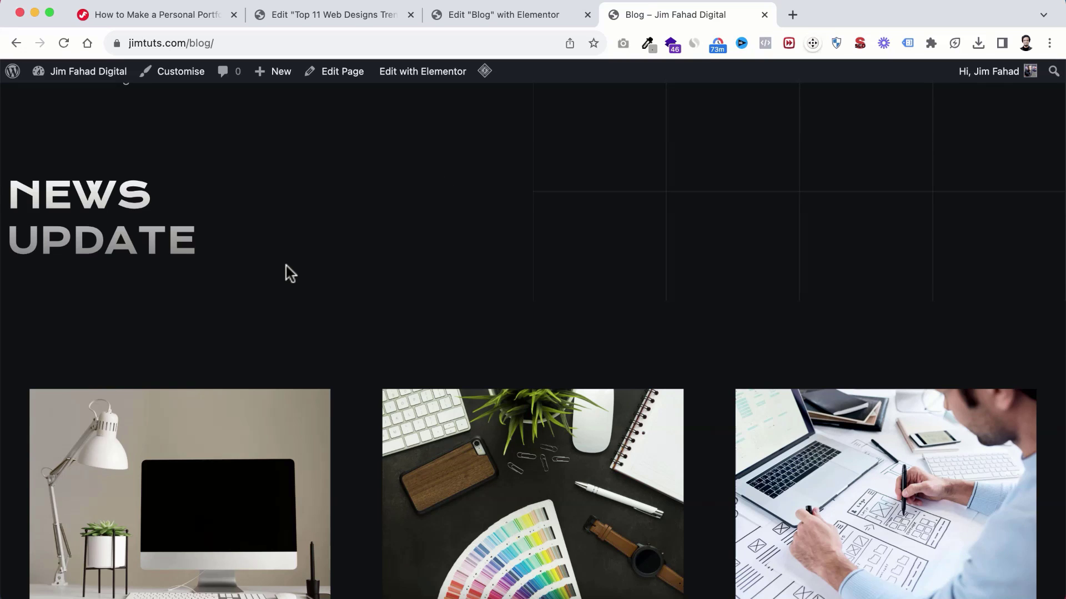
{"action": "scroll", "coordinate": [286, 266], "scroll_direction": "up", "scroll_amount": 3}
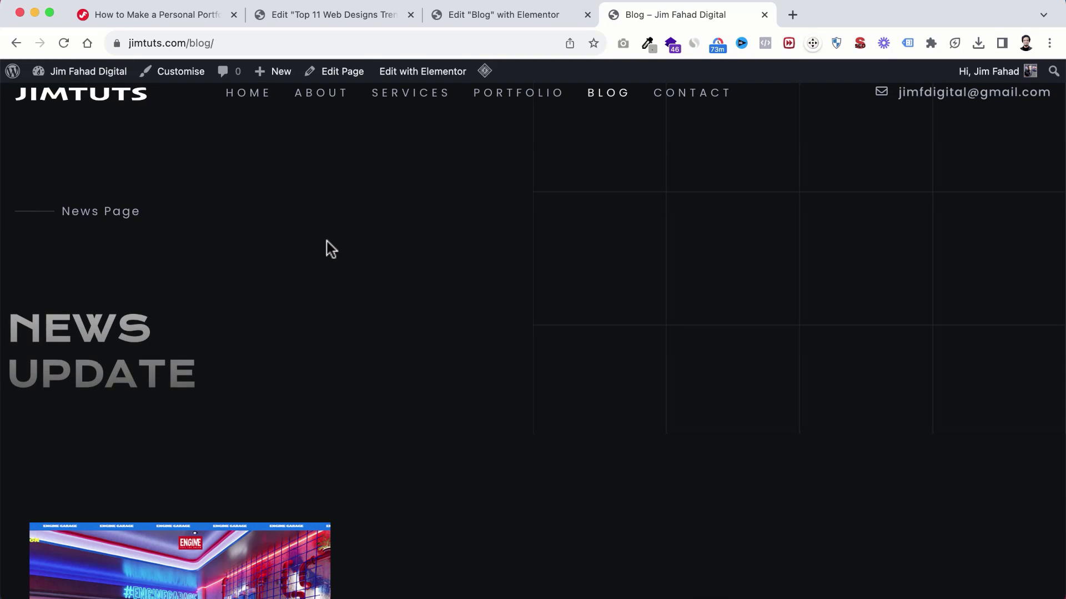
{"action": "scroll", "coordinate": [316, 381], "scroll_direction": "down", "scroll_amount": 5}
{"action": "scroll", "coordinate": [318, 383], "scroll_direction": "down", "scroll_amount": 4}
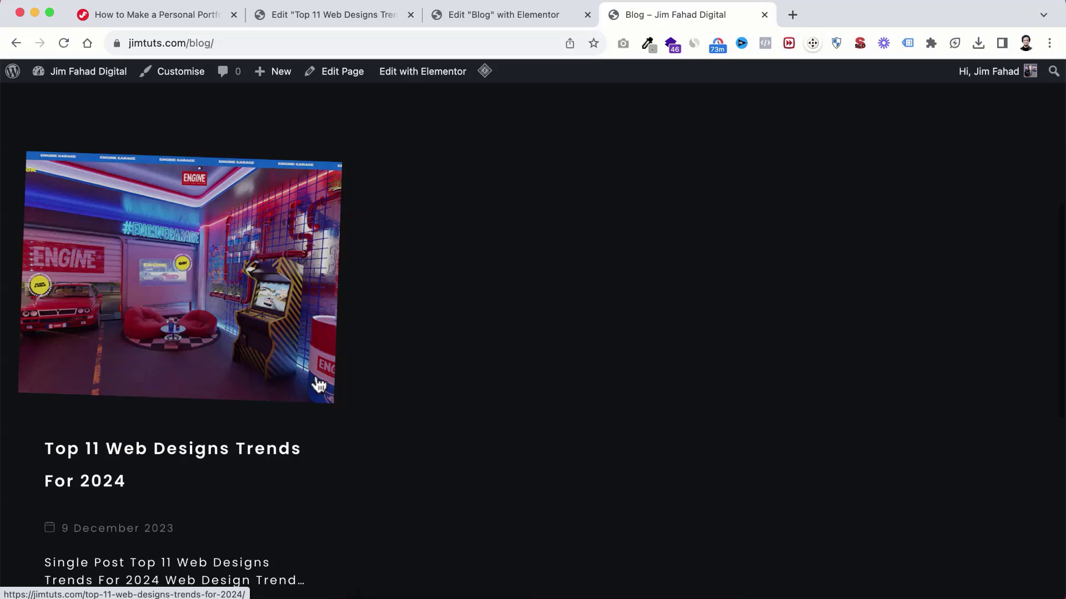
{"action": "scroll", "coordinate": [242, 275], "scroll_direction": "up", "scroll_amount": 2}
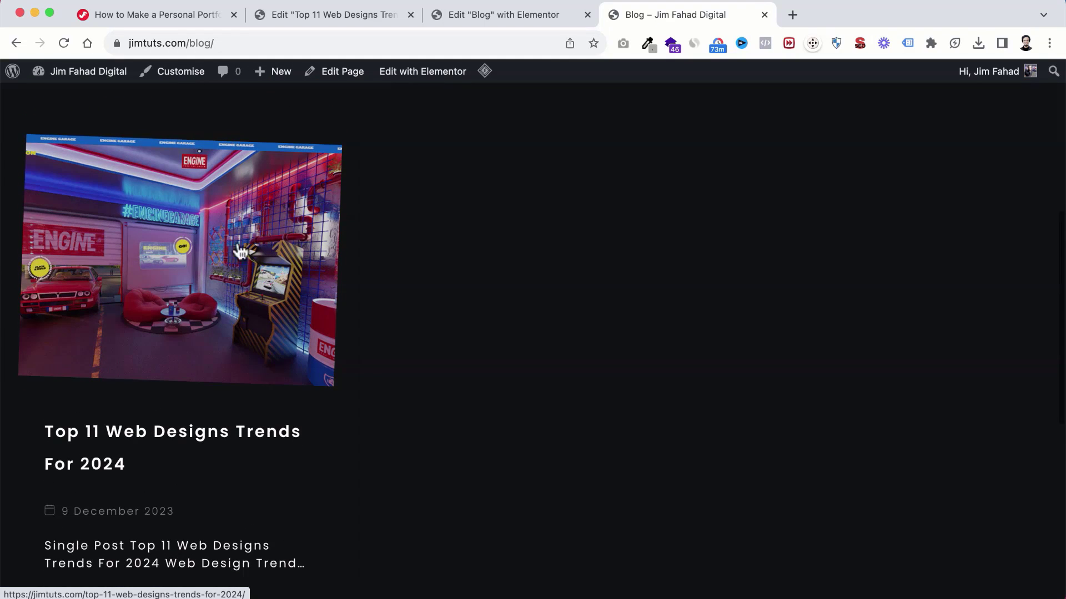
{"action": "scroll", "coordinate": [161, 312], "scroll_direction": "down", "scroll_amount": 4}
{"action": "scroll", "coordinate": [277, 248], "scroll_direction": "up", "scroll_amount": 3}
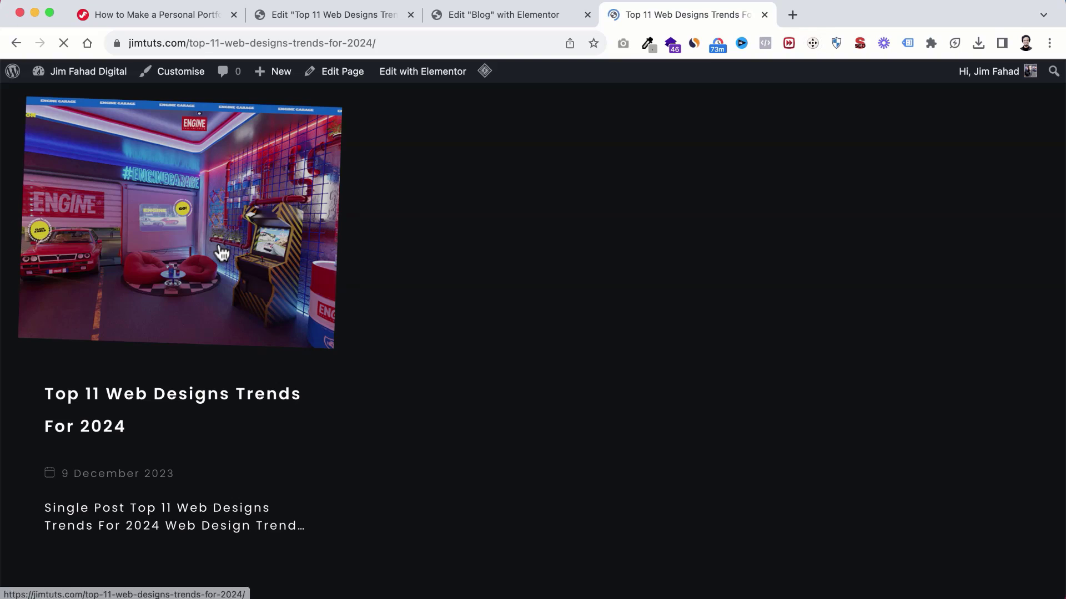
{"action": "scroll", "coordinate": [587, 344], "scroll_direction": "down", "scroll_amount": 5}
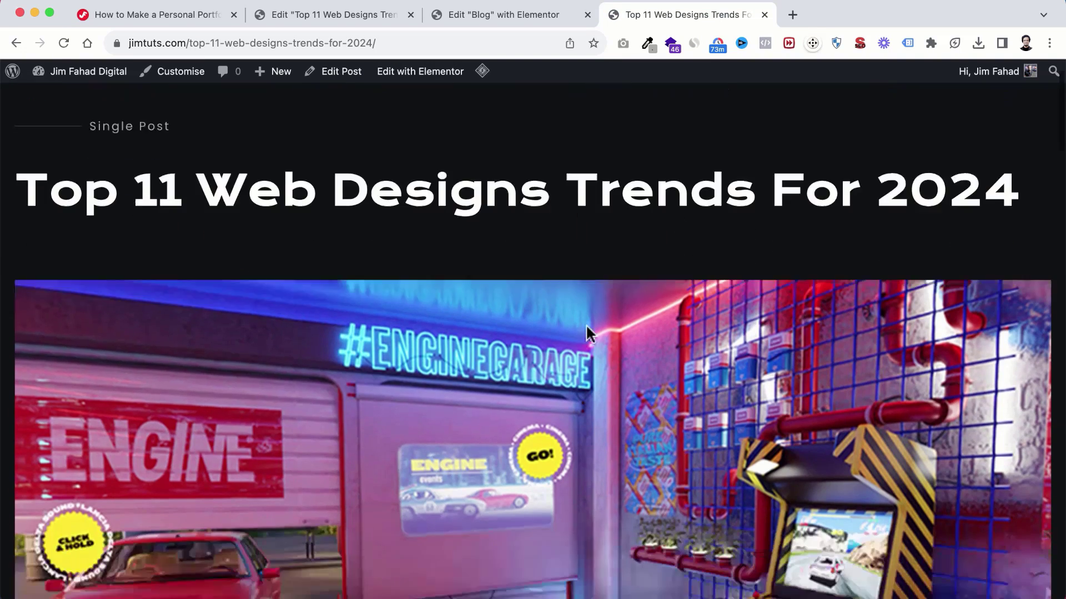
{"action": "scroll", "coordinate": [580, 311], "scroll_direction": "up", "scroll_amount": 5}
{"action": "scroll", "coordinate": [560, 371], "scroll_direction": "down", "scroll_amount": 10}
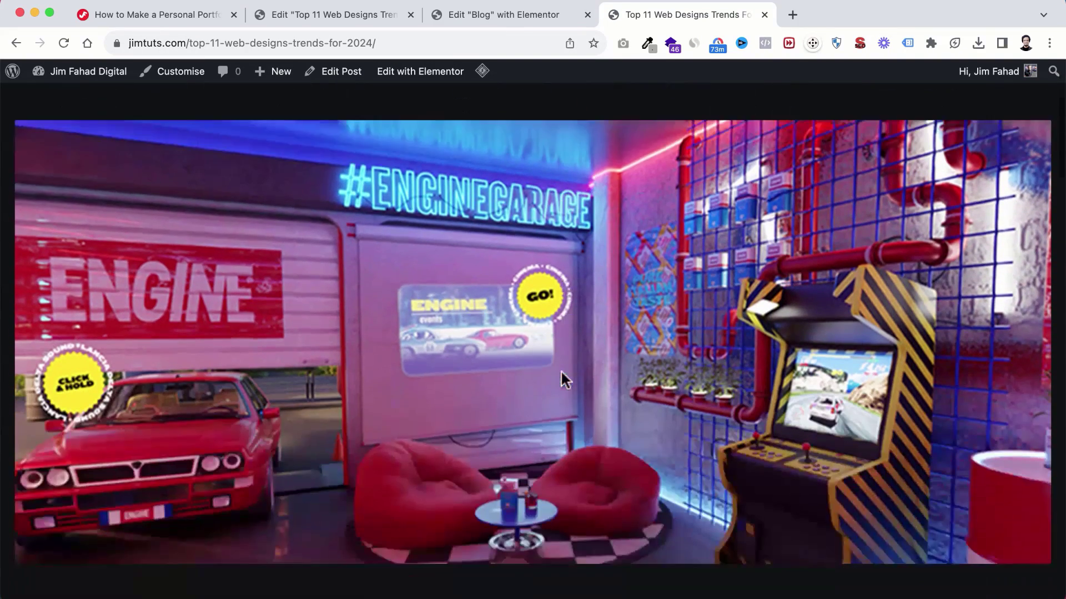
{"action": "scroll", "coordinate": [547, 412], "scroll_direction": "down", "scroll_amount": 15}
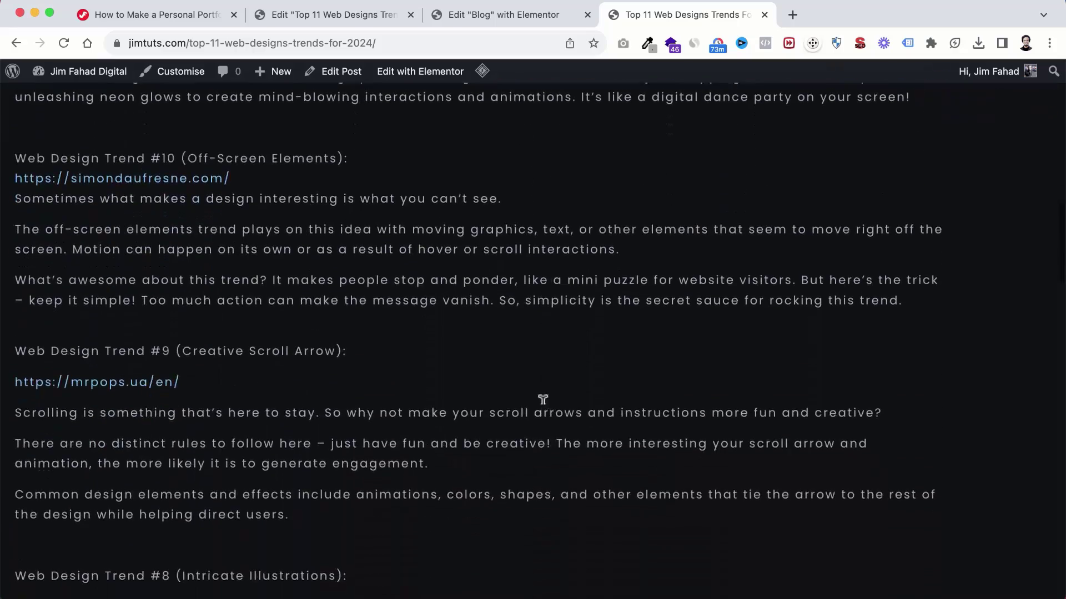
{"action": "scroll", "coordinate": [543, 402], "scroll_direction": "down", "scroll_amount": 20}
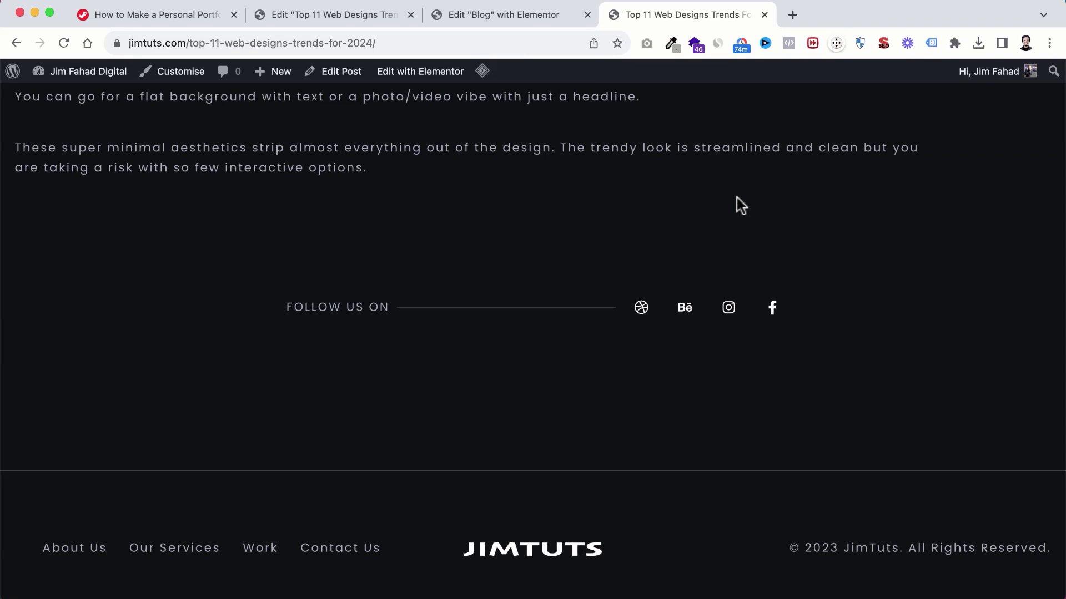
{"action": "scroll", "coordinate": [737, 197], "scroll_direction": "up", "scroll_amount": 20}
{"action": "scroll", "coordinate": [738, 198], "scroll_direction": "up", "scroll_amount": 3}
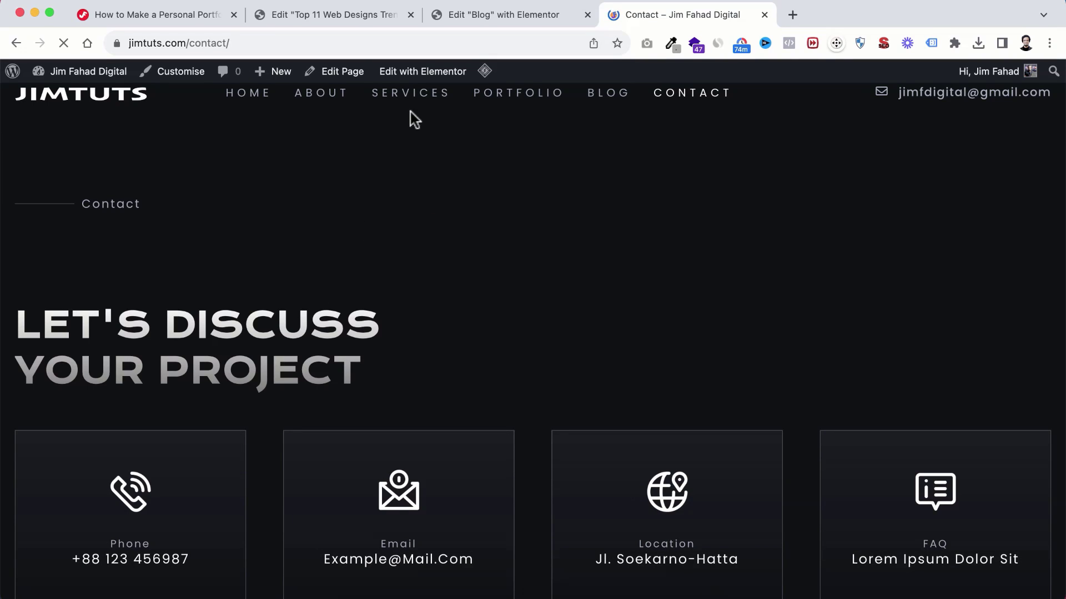
Step: Open the Contact page in Elementor in a new tab and select the LET'S DISCUSS heading
{"action": "right_click", "coordinate": [411, 72]}
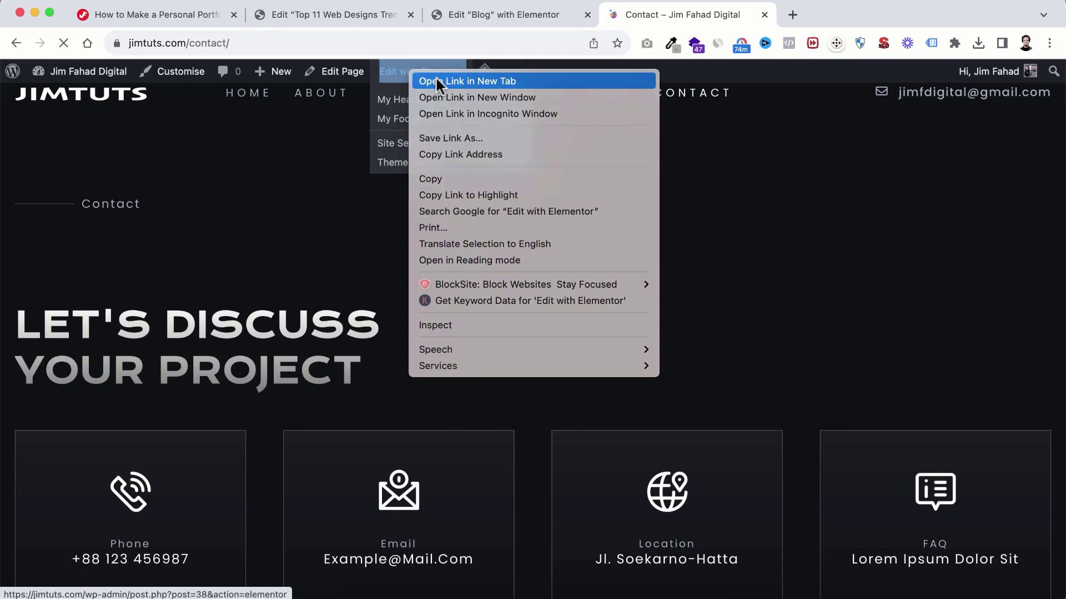
{"action": "left_click", "coordinate": [435, 75]}
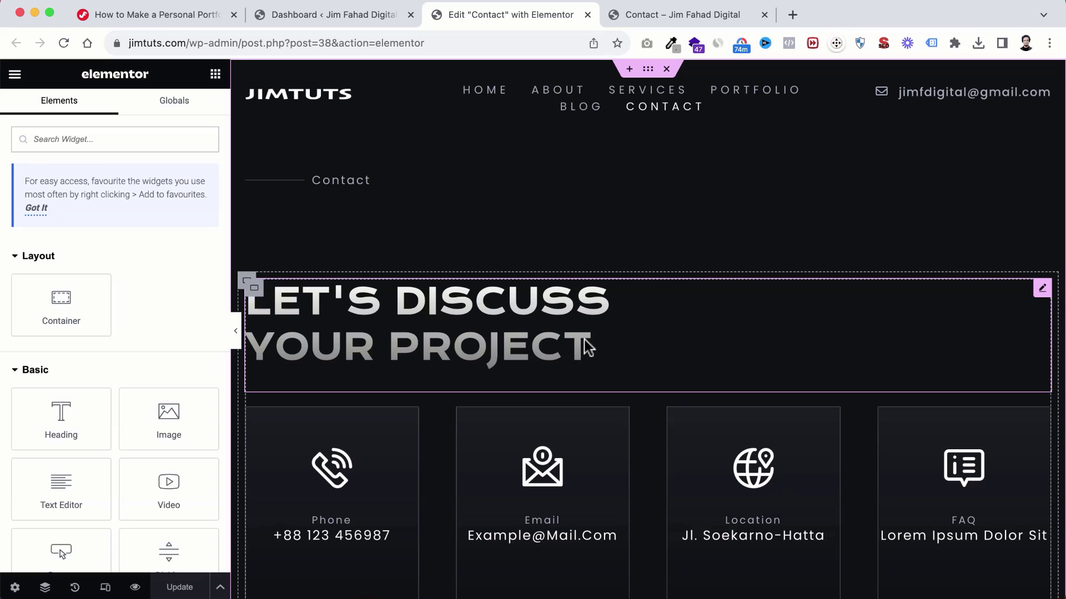
{"action": "scroll", "coordinate": [588, 348], "scroll_direction": "down", "scroll_amount": 3}
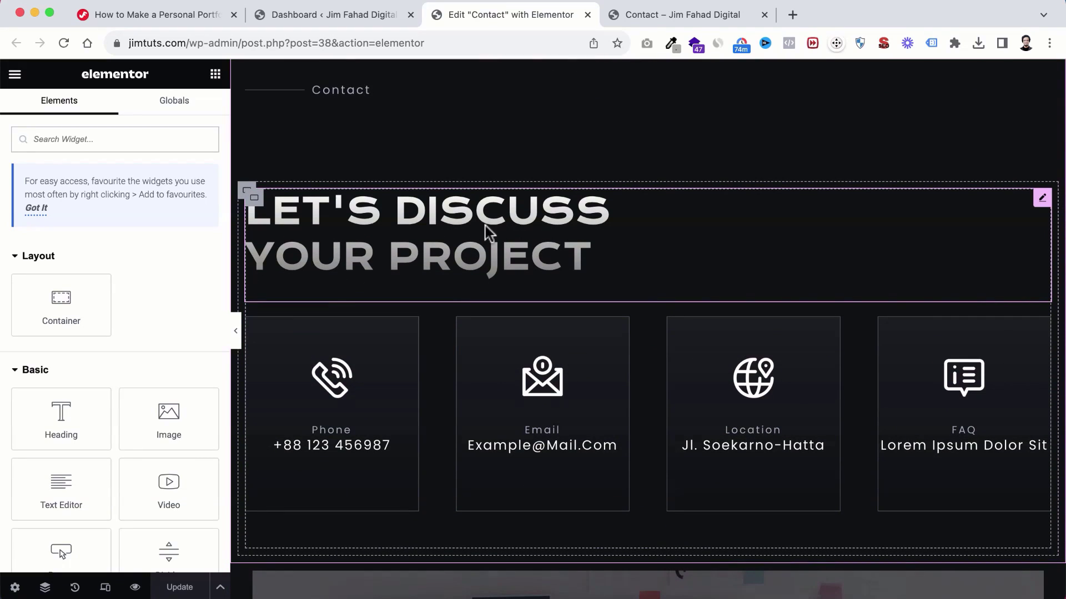
{"action": "left_click", "coordinate": [479, 213]}
{"action": "left_click", "coordinate": [150, 209]}
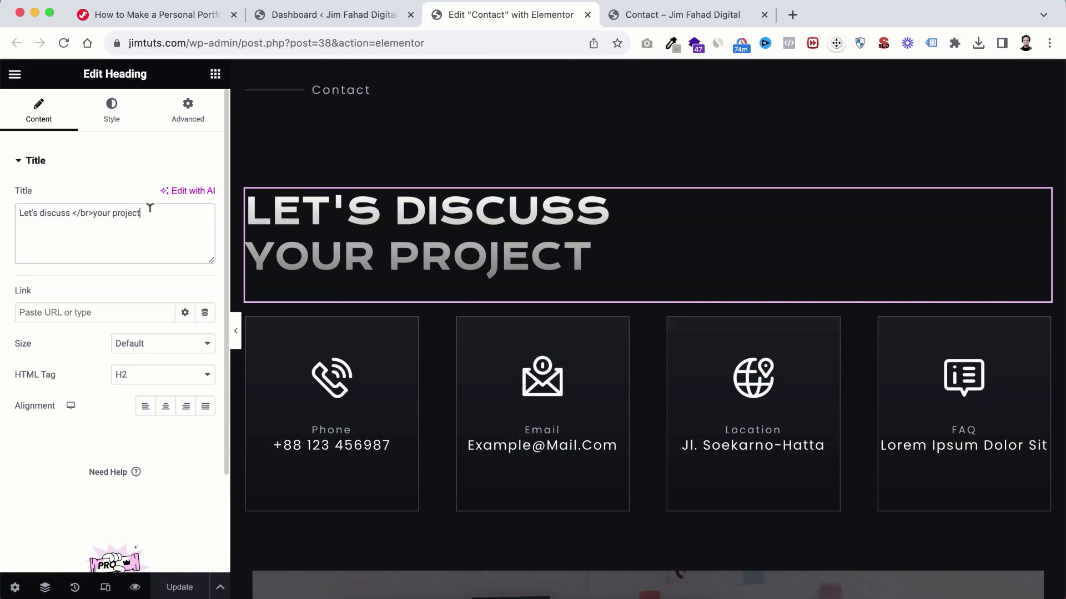
{"action": "scroll", "coordinate": [528, 338], "scroll_direction": "down", "scroll_amount": 3}
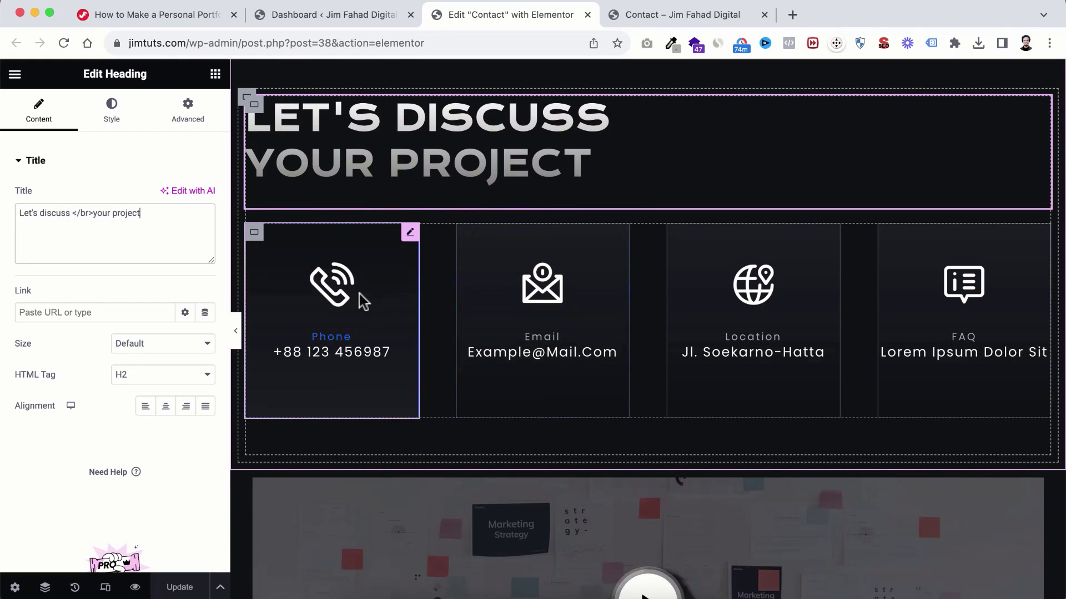
Step: Replace the Phone card's placeholder with the owner's number, spaced after +88 and 017
{"action": "left_click", "coordinate": [334, 294]}
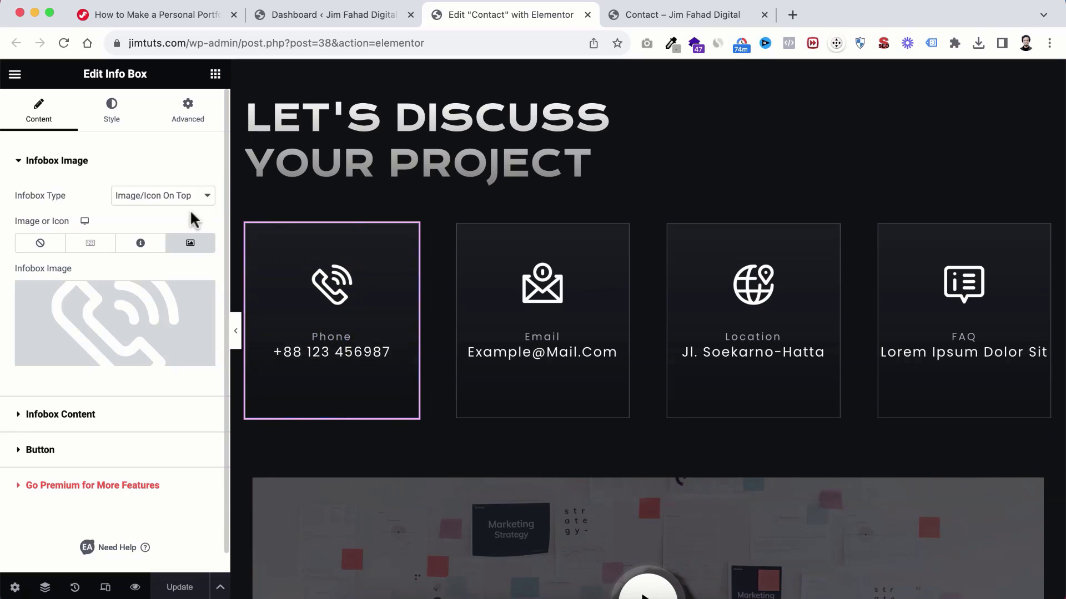
{"action": "left_click", "coordinate": [31, 417]}
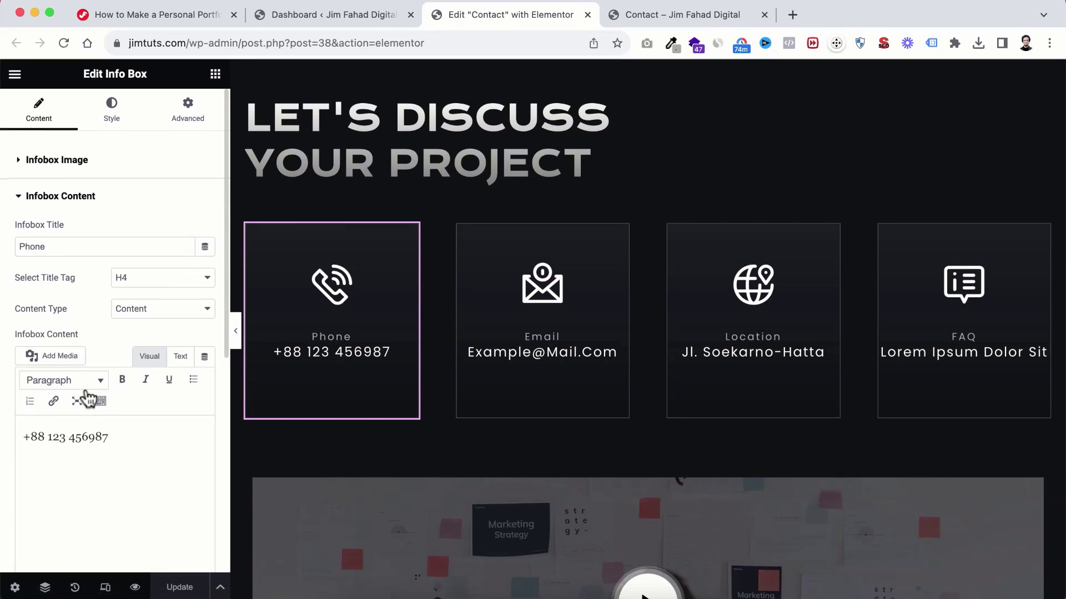
{"action": "scroll", "coordinate": [83, 388], "scroll_direction": "down", "scroll_amount": 1}
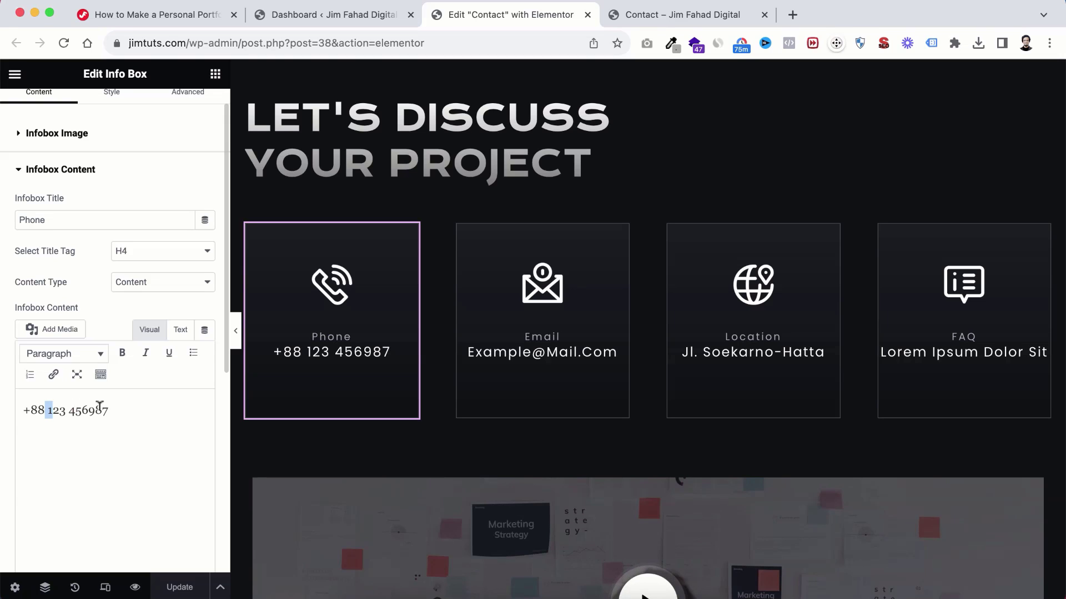
{"action": "left_click_drag", "start_coordinate": [100, 407], "coordinate": [150, 405]}
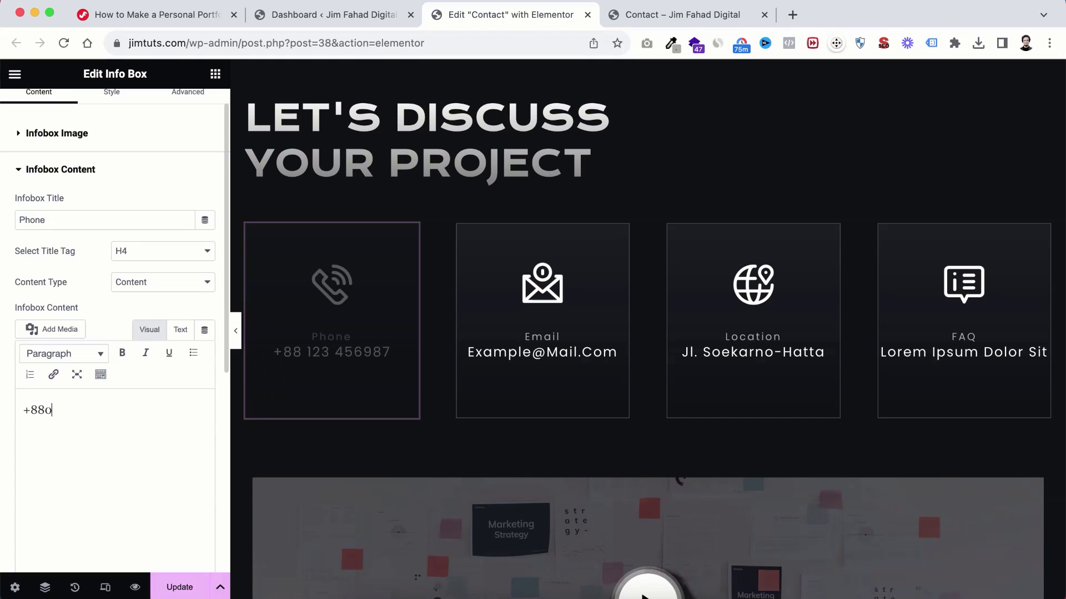
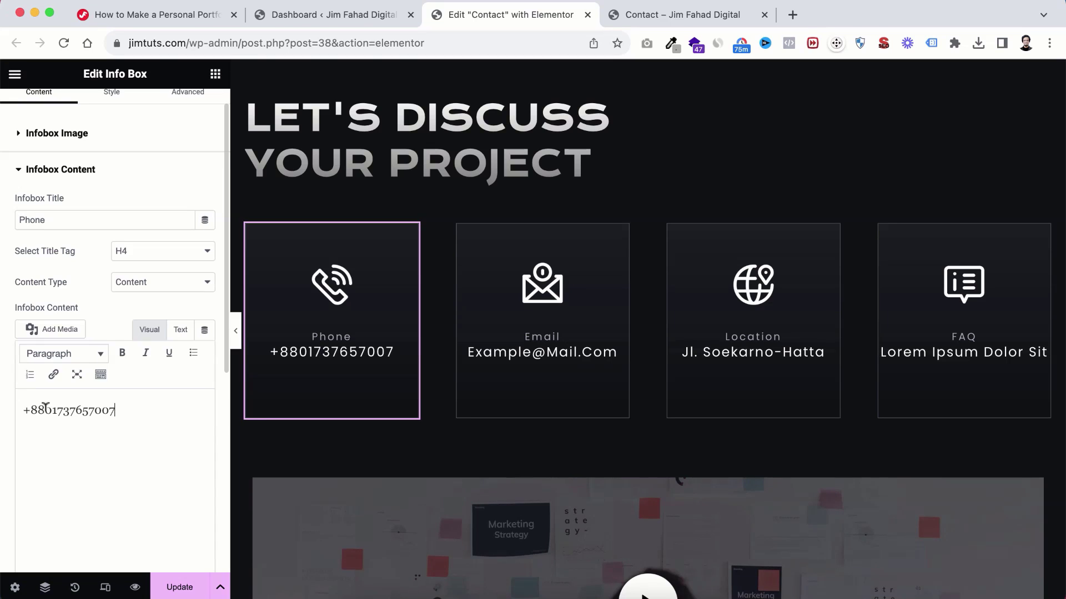
{"action": "left_click", "coordinate": [45, 410]}
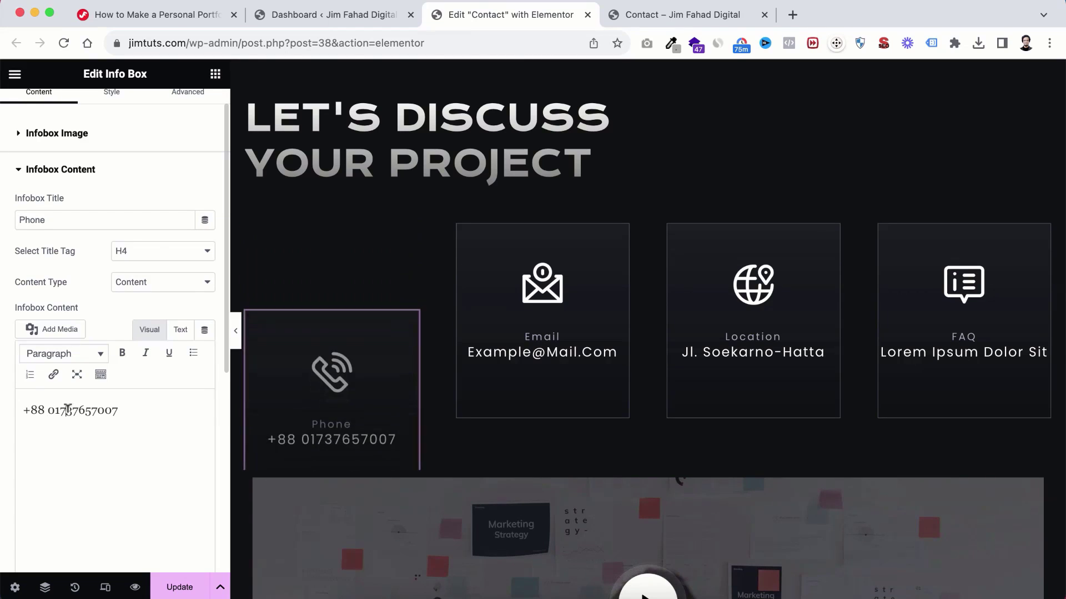
{"action": "left_click", "coordinate": [68, 410]}
Step: Replace the Email card's placeholder address with the owner's e-mail address
{"action": "left_click", "coordinate": [547, 351]}
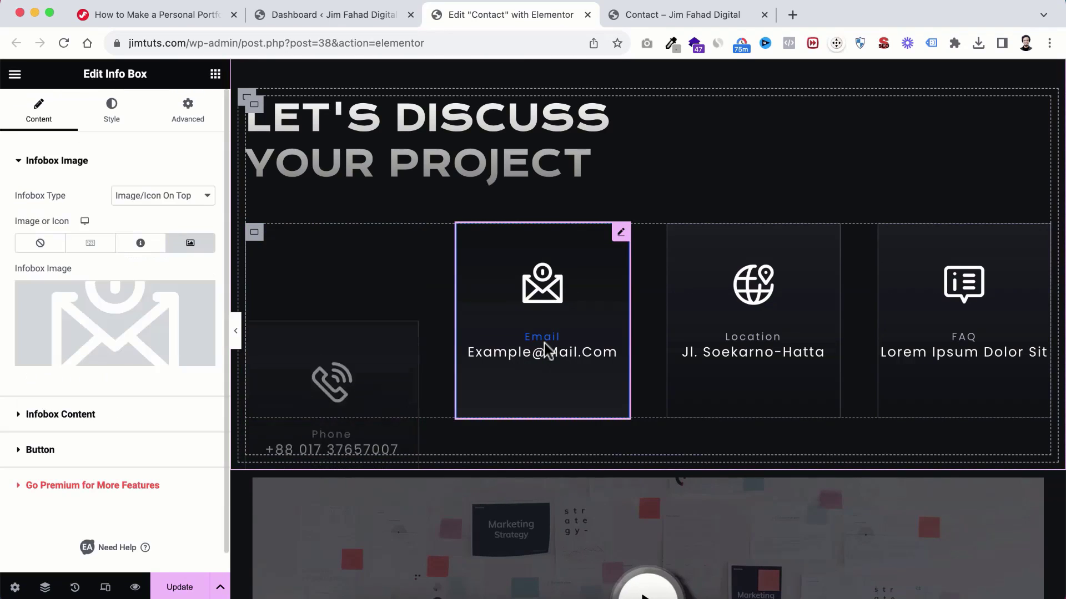
{"action": "left_click", "coordinate": [60, 414]}
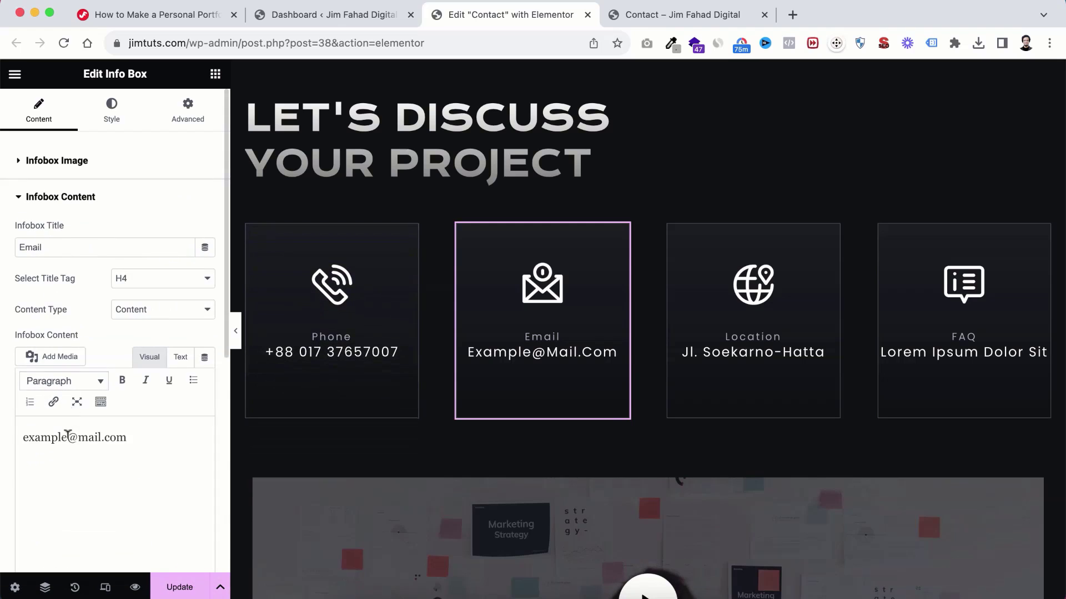
{"action": "triple_click", "coordinate": [126, 436]}
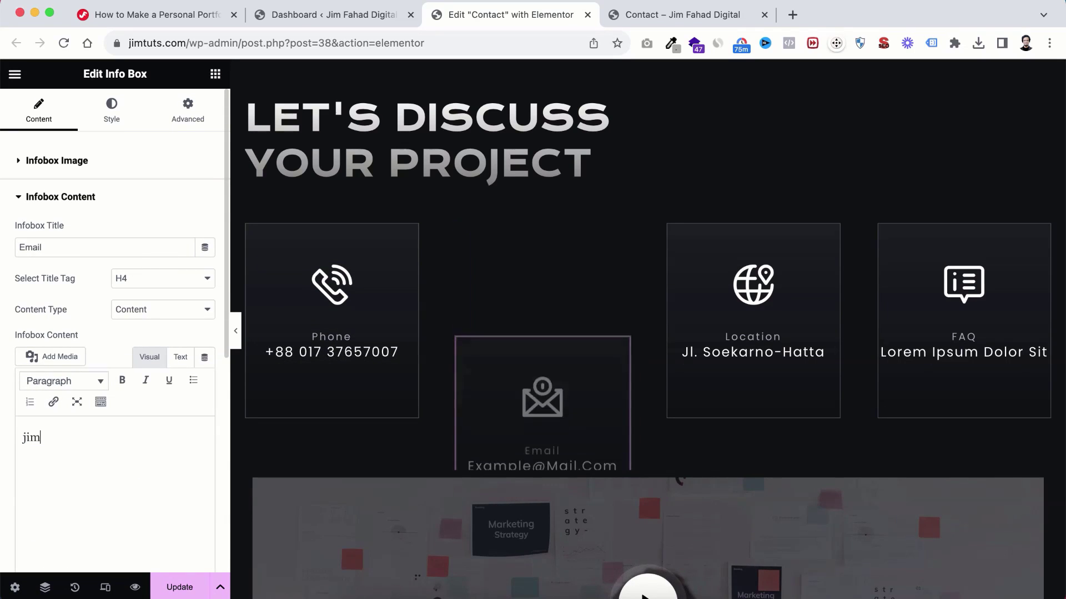
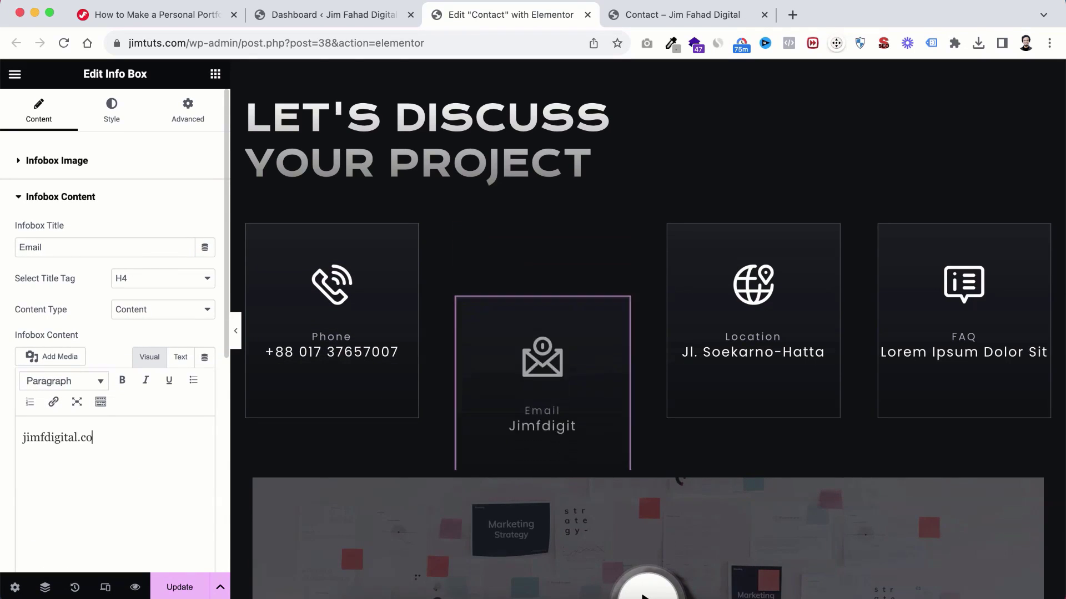
Step: Delete the FAQ card from the contact row
{"action": "left_click", "coordinate": [725, 354]}
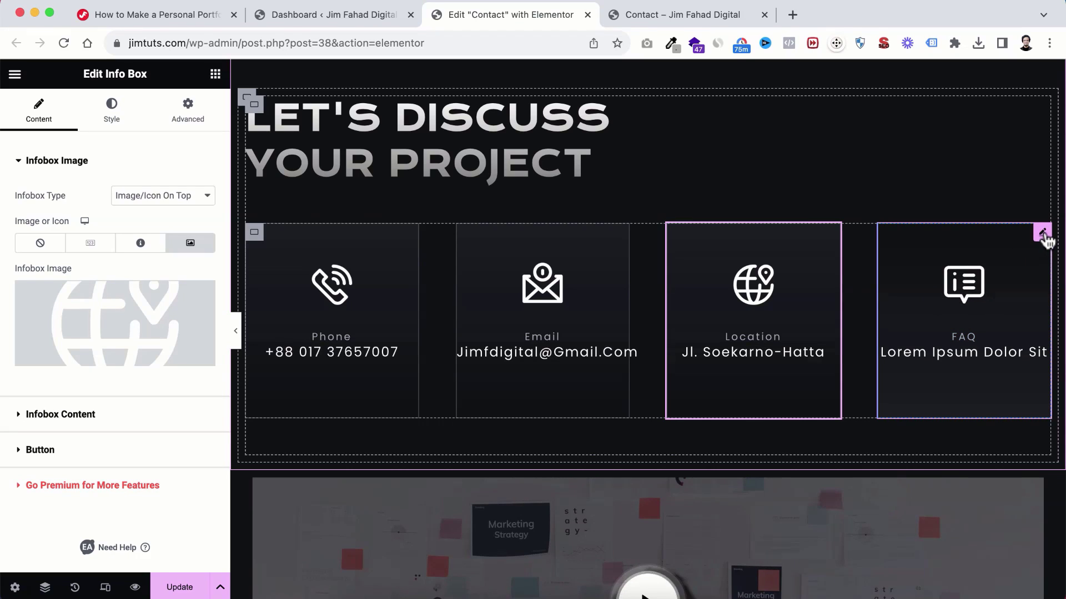
{"action": "left_click", "coordinate": [1042, 233]}
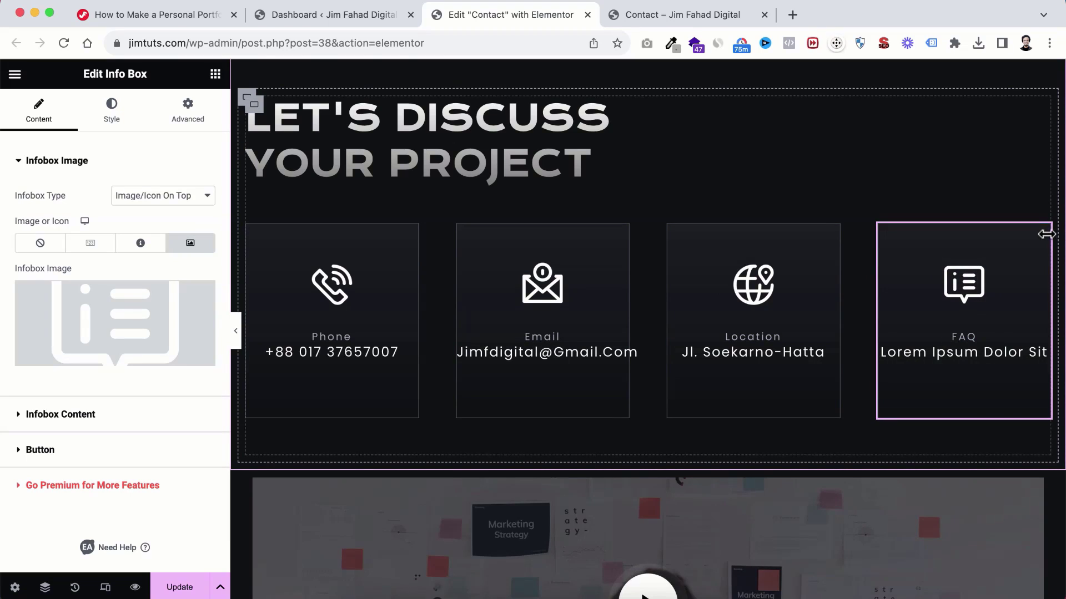
{"action": "right_click", "coordinate": [1042, 236]}
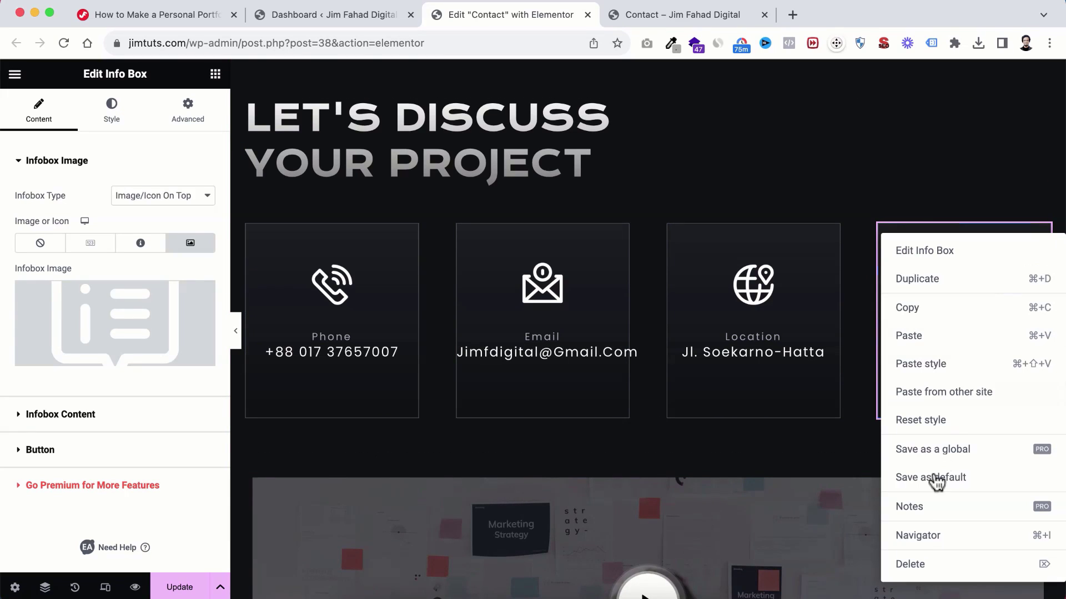
{"action": "left_click", "coordinate": [926, 565]}
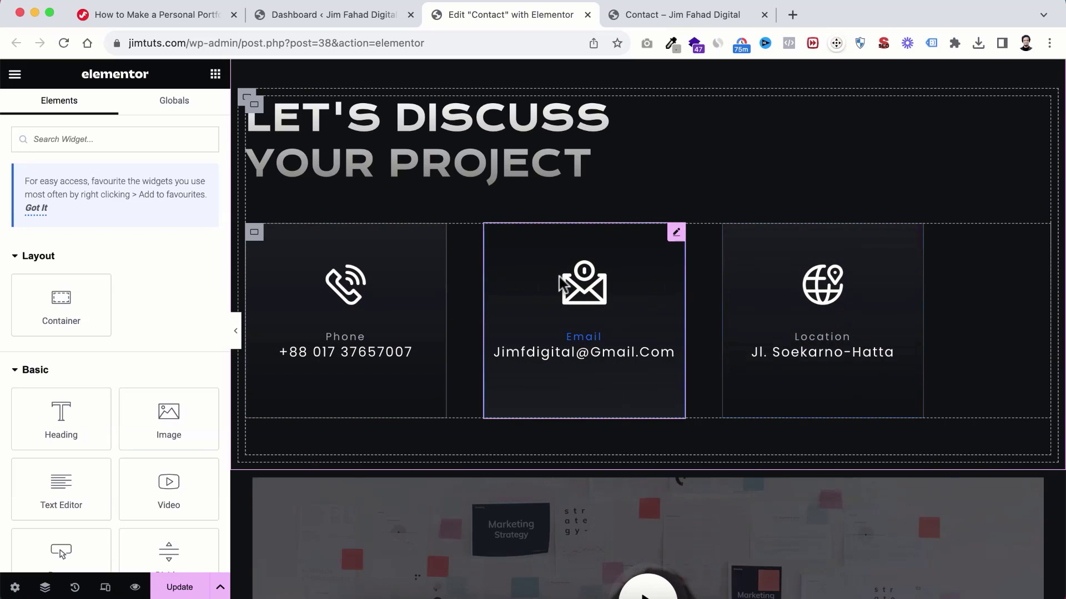
{"action": "scroll", "coordinate": [655, 308], "scroll_direction": "down", "scroll_amount": 1}
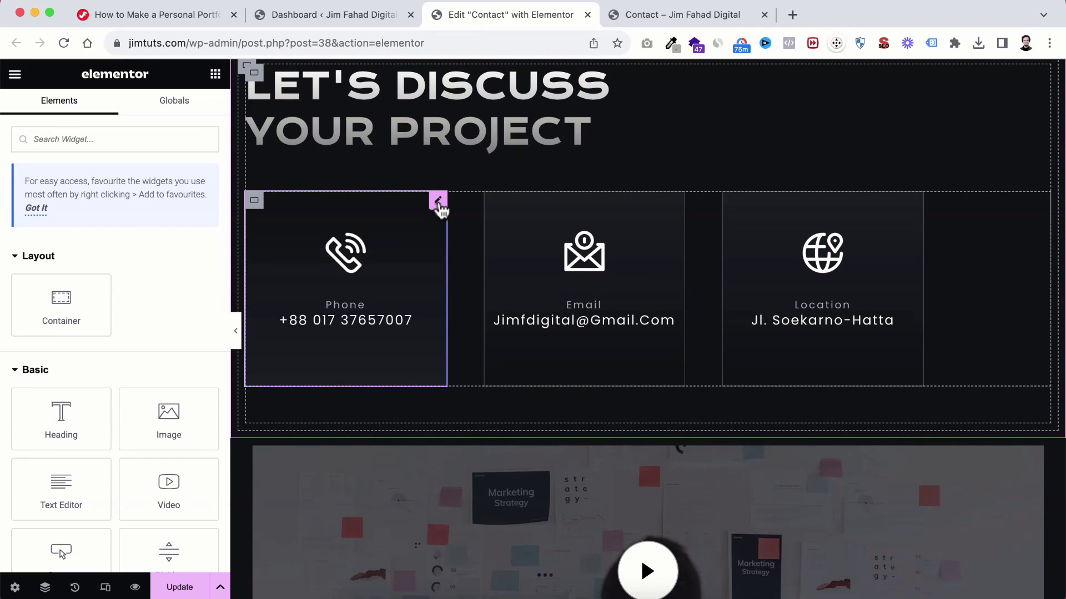
{"action": "left_click", "coordinate": [437, 201]}
Step: Change the Phone, Email and Location cards' custom width from 25 to 33% each
{"action": "left_click", "coordinate": [188, 108]}
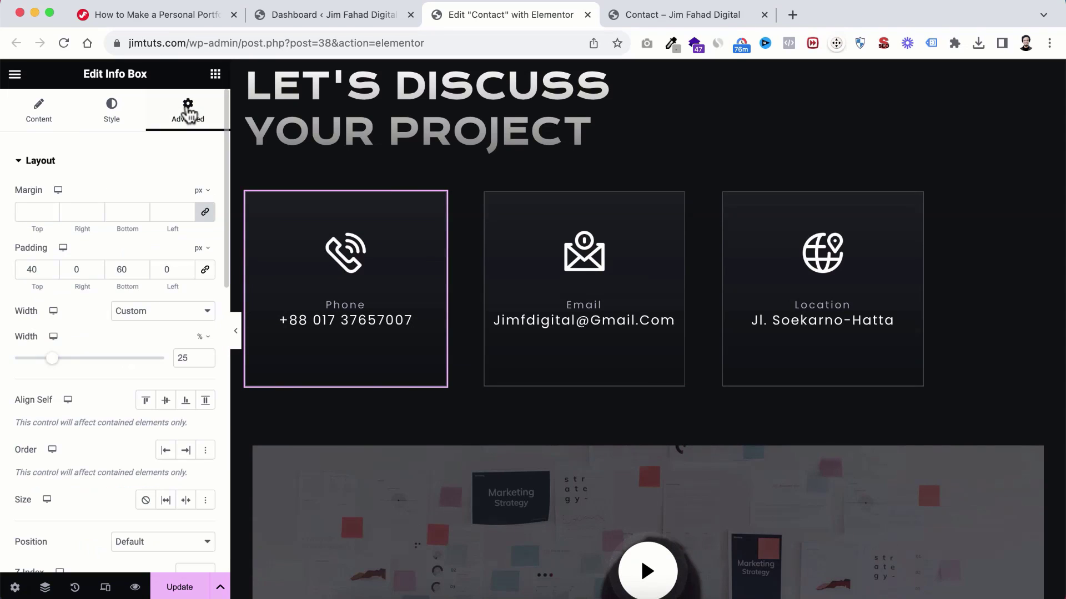
{"action": "scroll", "coordinate": [131, 343], "scroll_direction": "down", "scroll_amount": 1}
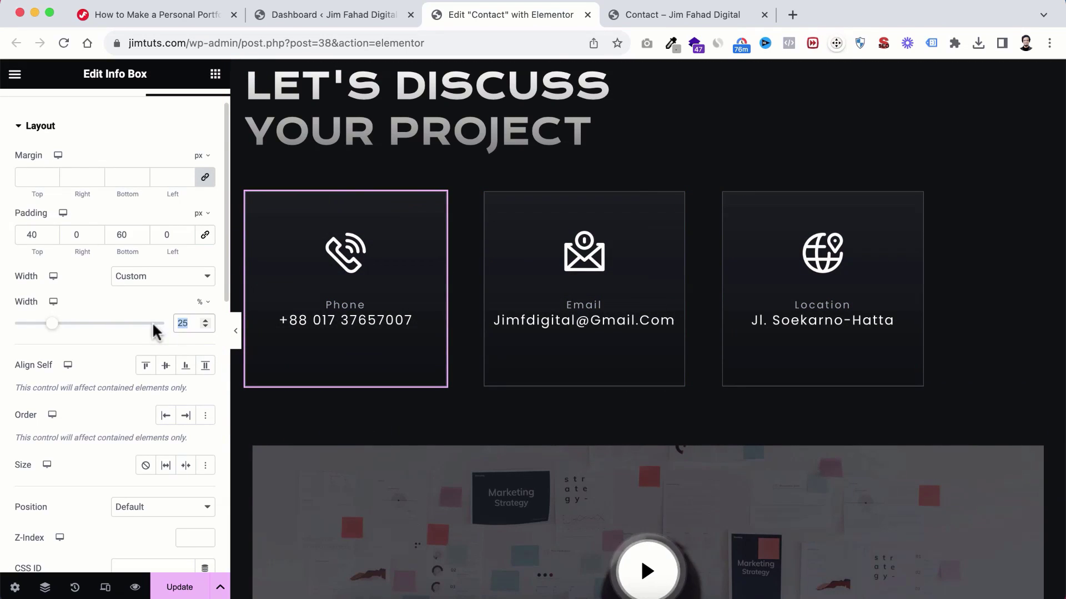
{"action": "type", "text": "33"}
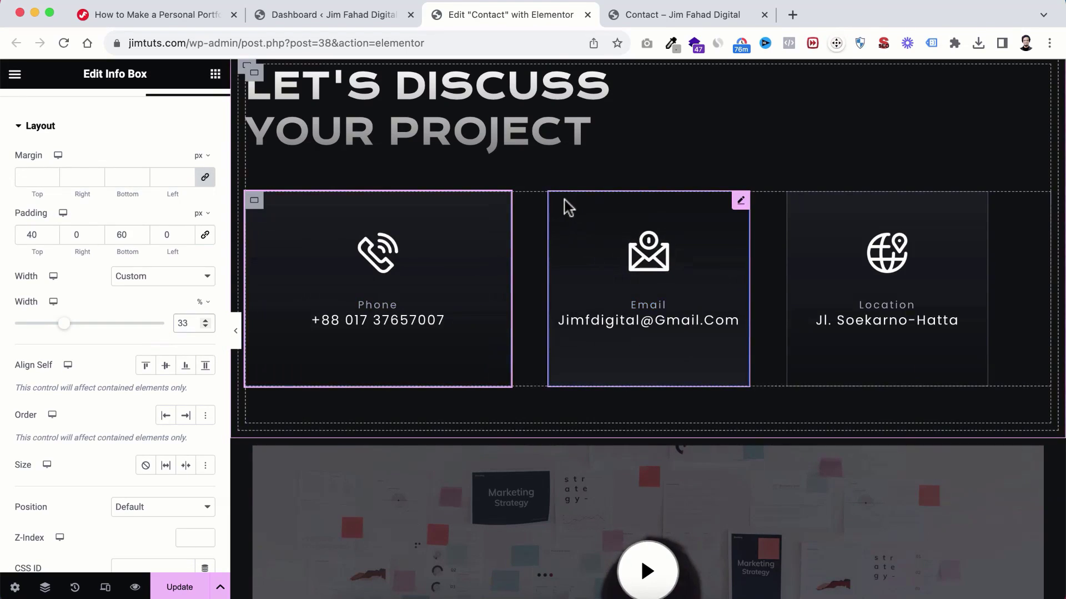
{"action": "left_click", "coordinate": [742, 203]}
{"action": "left_click", "coordinate": [191, 119]}
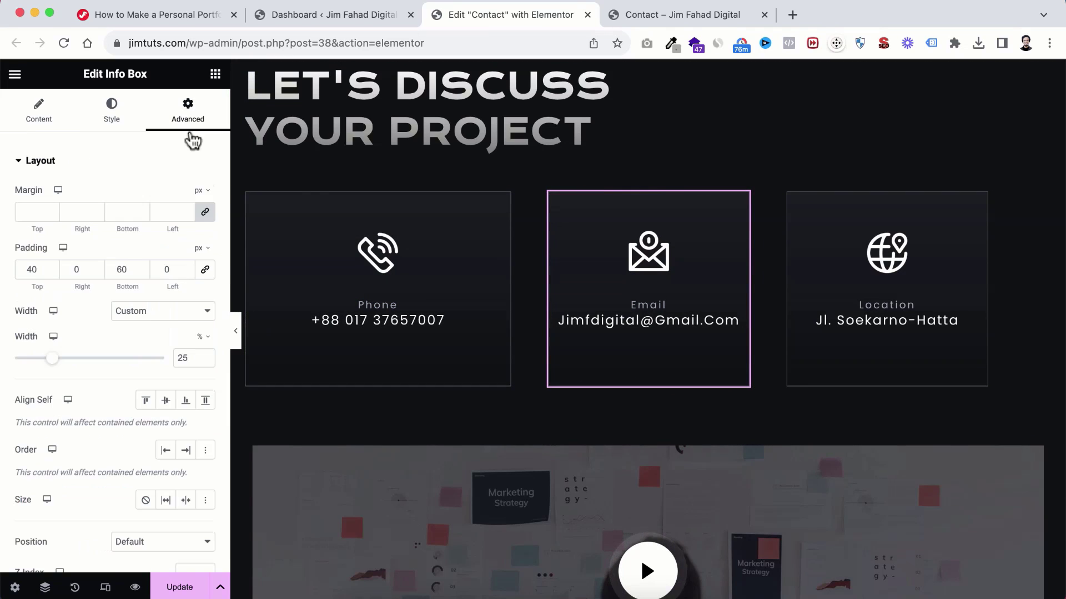
{"action": "type", "text": "33"}
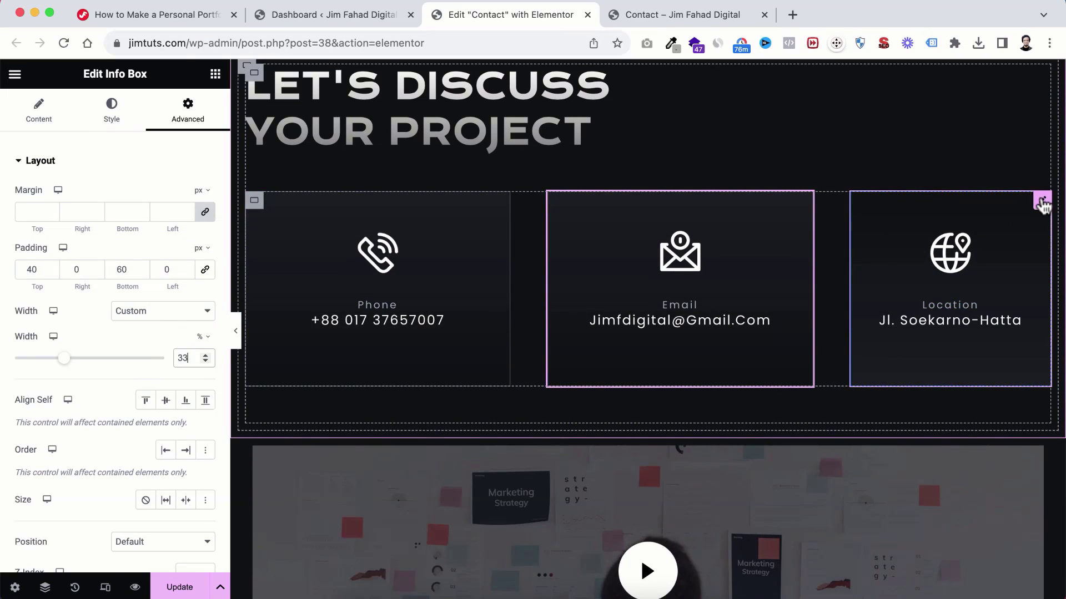
{"action": "left_click", "coordinate": [1041, 202]}
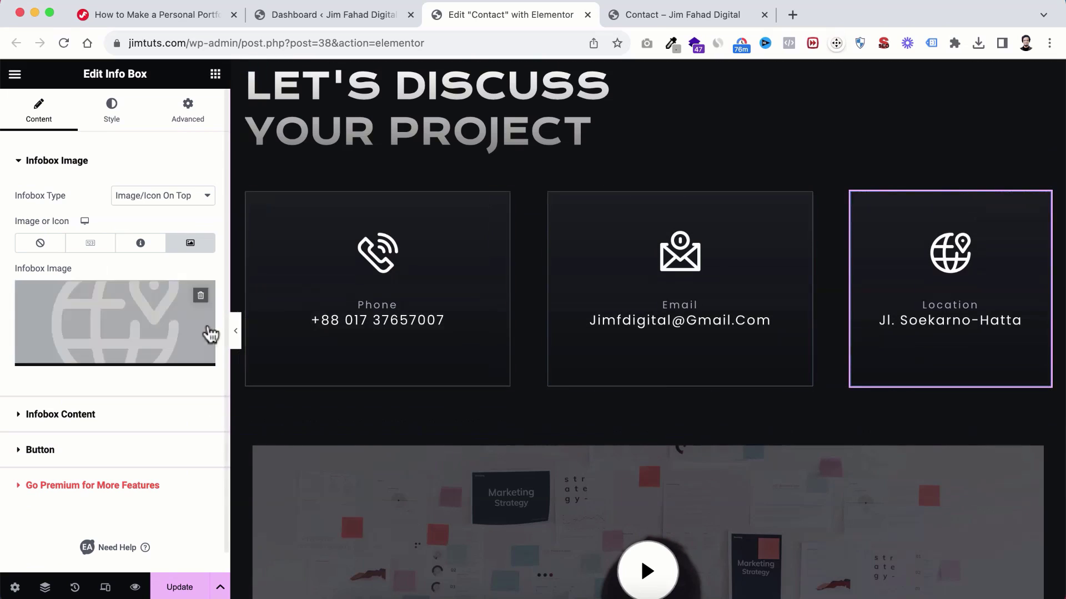
{"action": "left_click", "coordinate": [186, 123]}
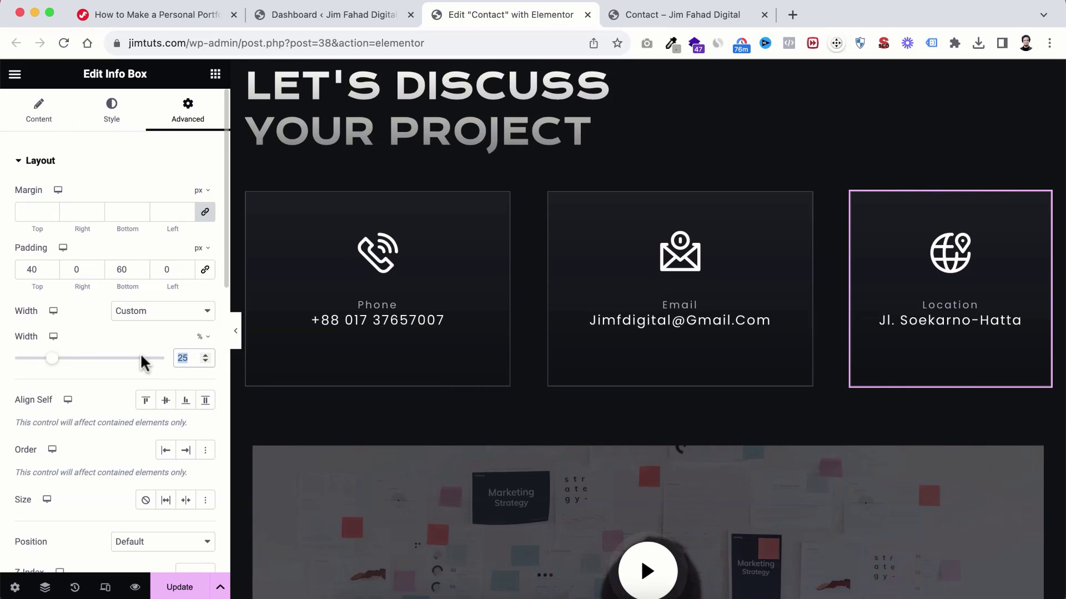
{"action": "type", "text": "33"}
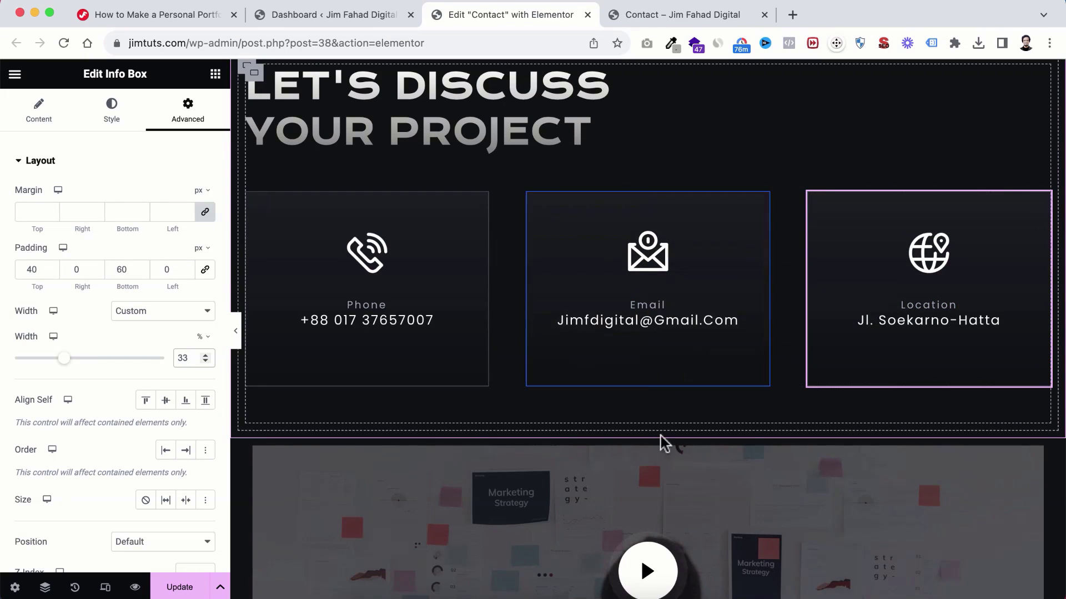
{"action": "scroll", "coordinate": [653, 468], "scroll_direction": "down", "scroll_amount": 5}
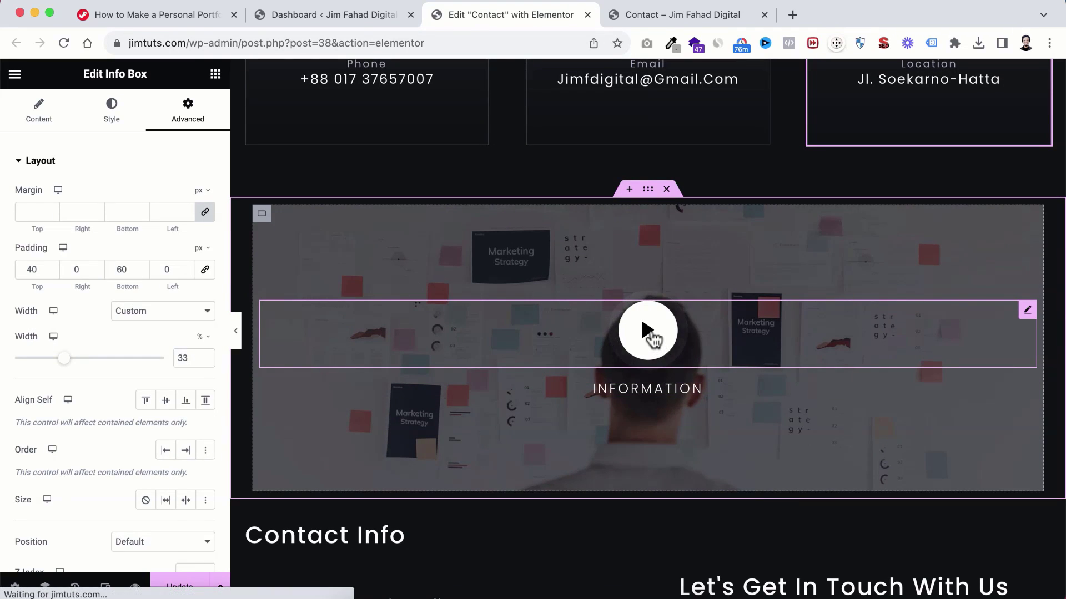
Step: Clear the video widget's old embed link and copy the YouTube video URL from Safari
{"action": "left_click", "coordinate": [651, 334]}
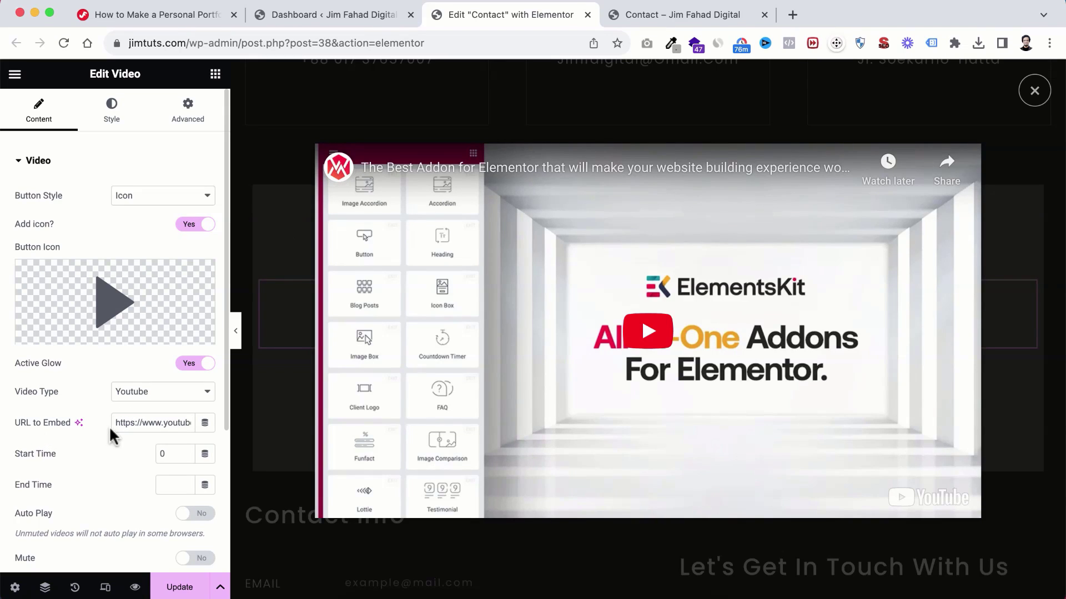
{"action": "left_click_drag", "start_coordinate": [113, 420], "coordinate": [239, 444]}
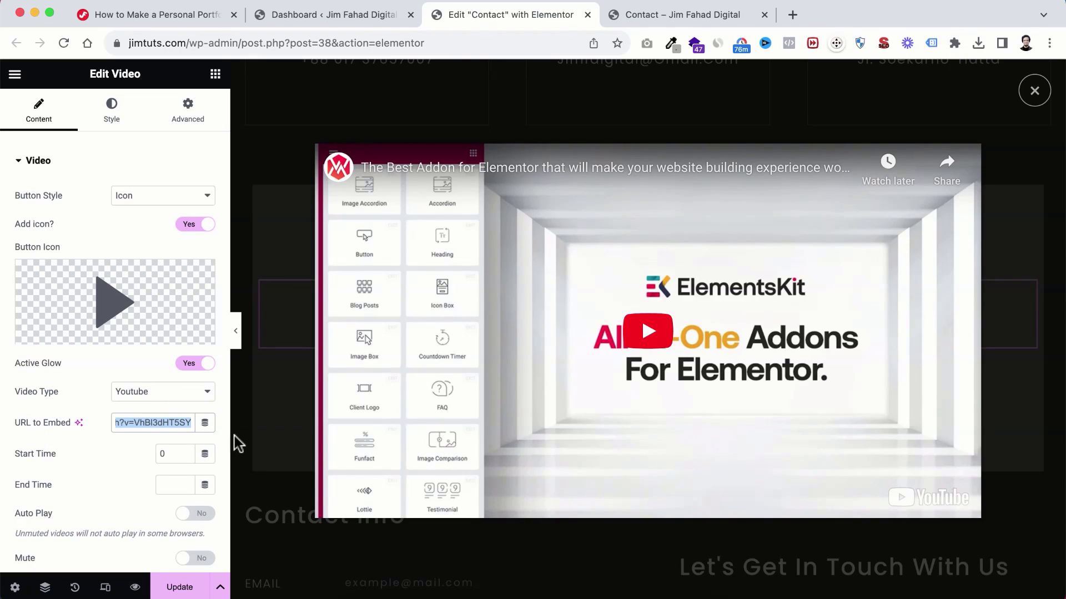
{"action": "key", "text": "BackSpace"}
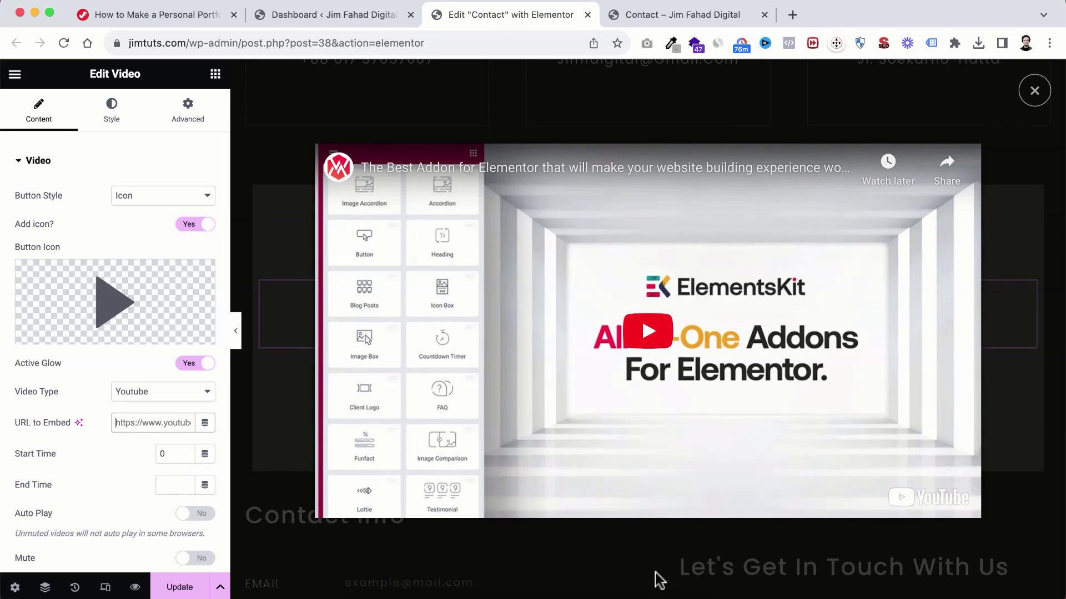
{"action": "left_click", "coordinate": [665, 595]}
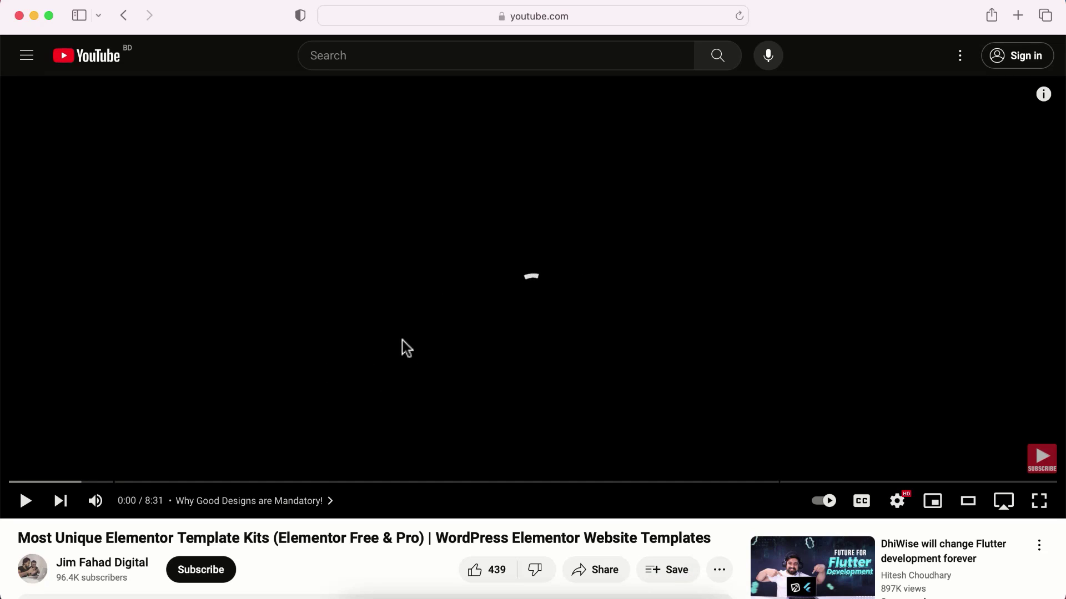
{"action": "left_click", "coordinate": [548, 12]}
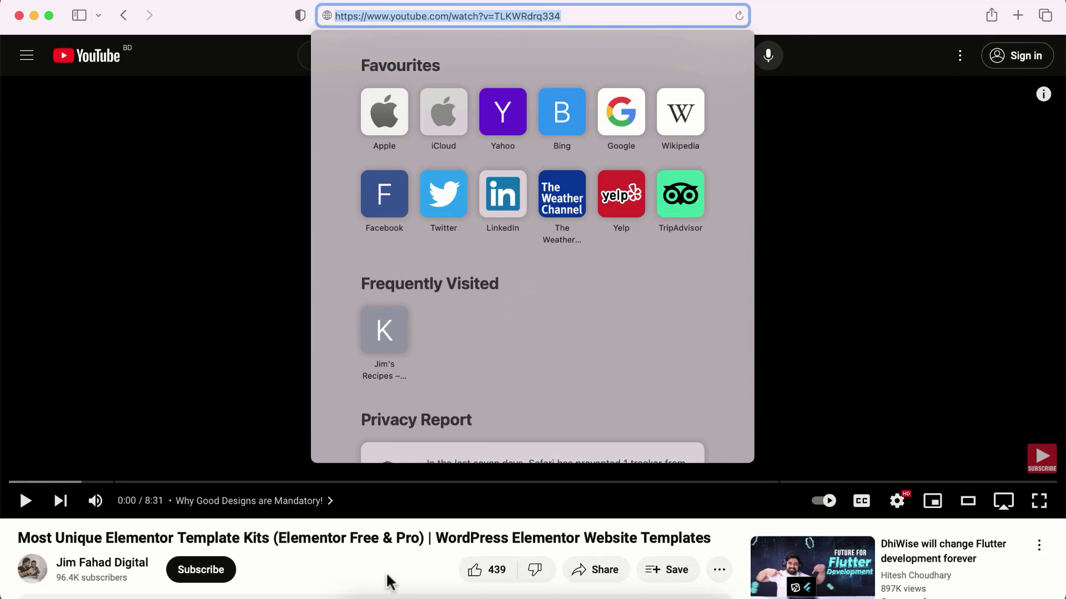
{"action": "left_click", "coordinate": [387, 592]}
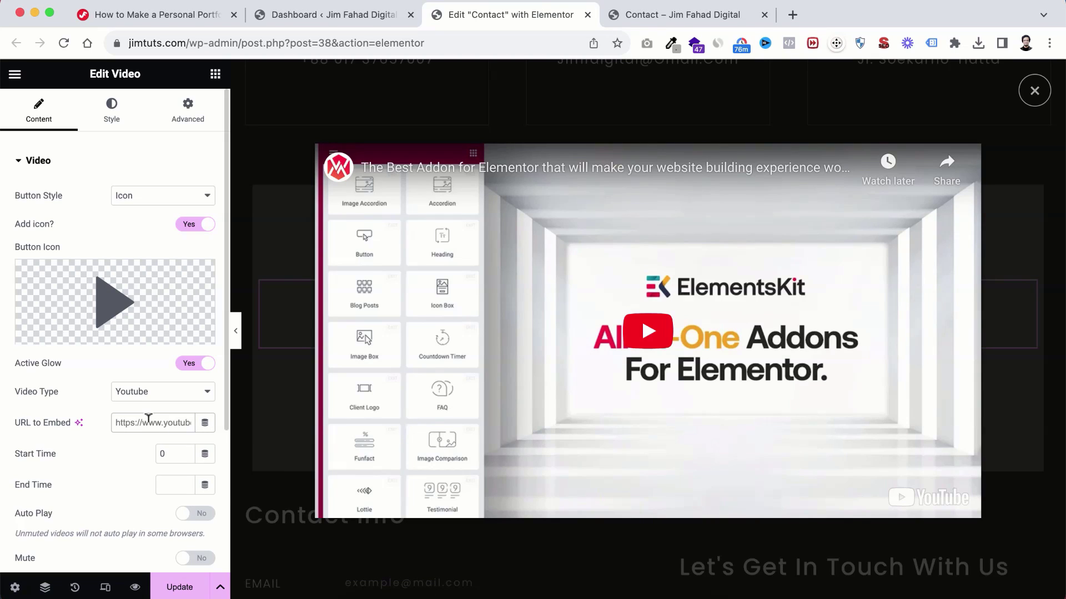
Step: Paste the Elementor template kits YouTube link as the embed URL and preview the popup video
{"action": "key", "text": "super+v"}
{"action": "left_click", "coordinate": [125, 461]}
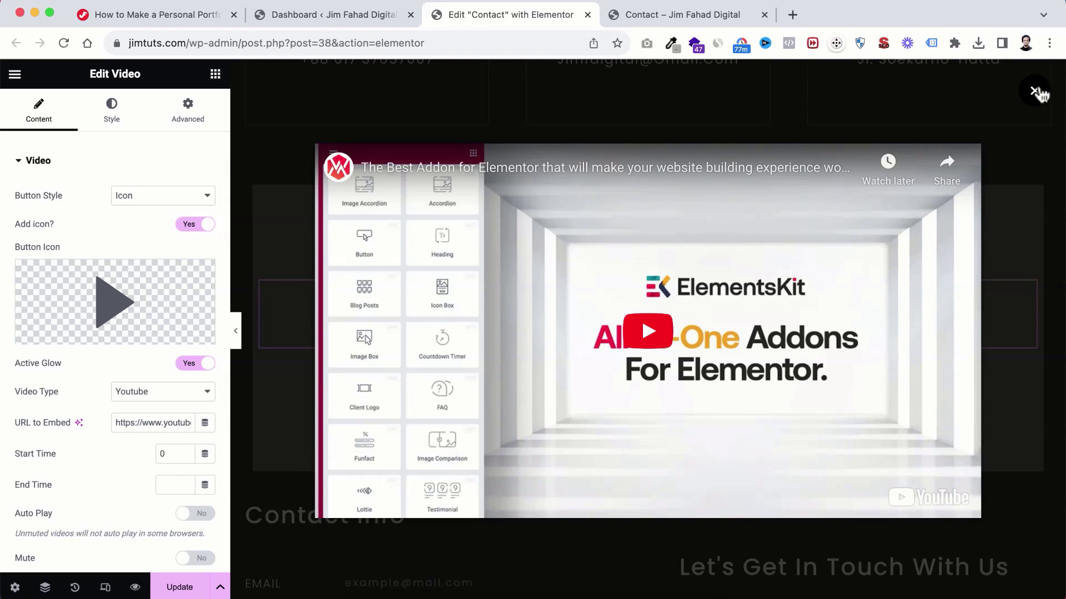
{"action": "left_click", "coordinate": [1036, 92]}
{"action": "scroll", "coordinate": [720, 319], "scroll_direction": "up", "scroll_amount": 1}
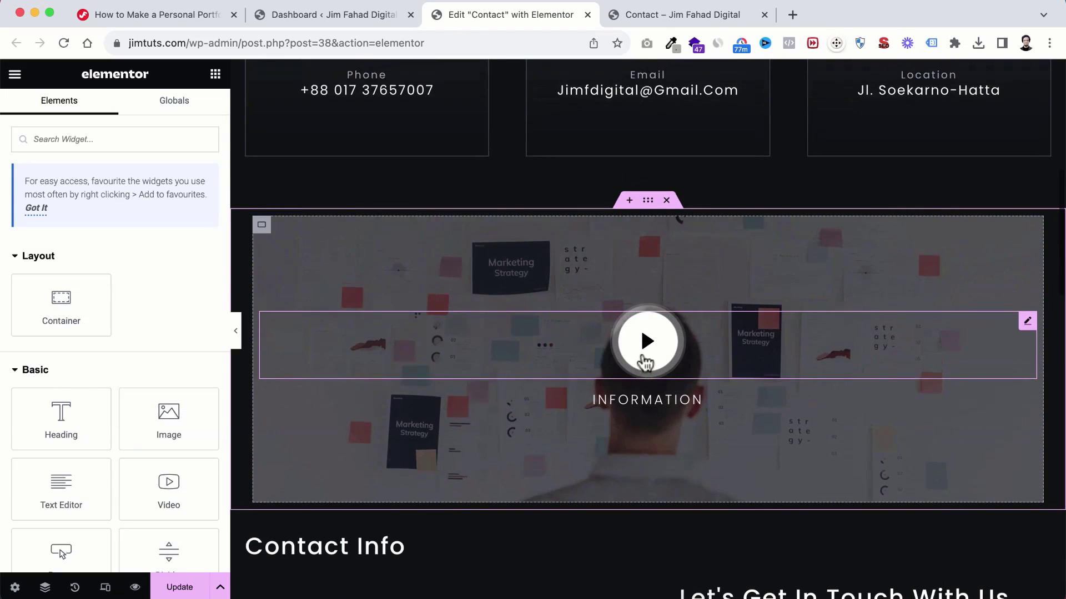
{"action": "left_click", "coordinate": [648, 342]}
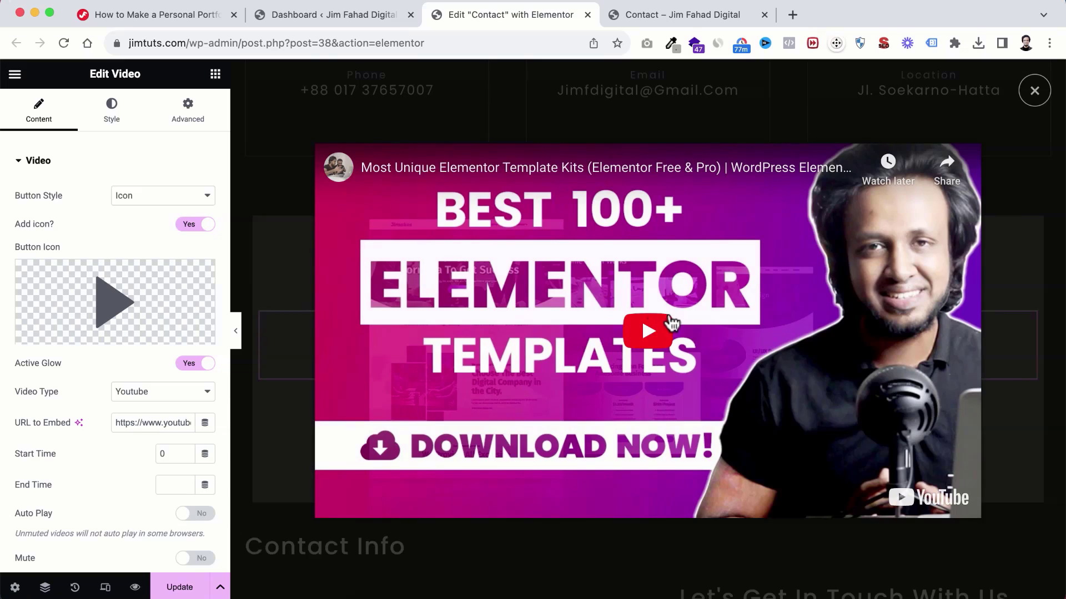
{"action": "left_click", "coordinate": [643, 337]}
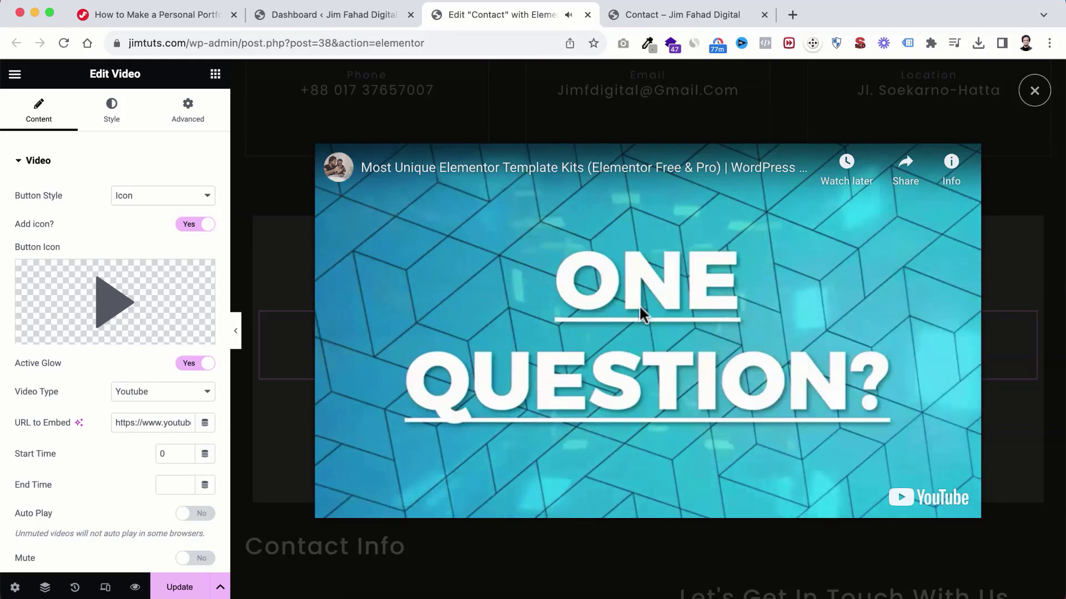
{"action": "left_click", "coordinate": [1032, 92]}
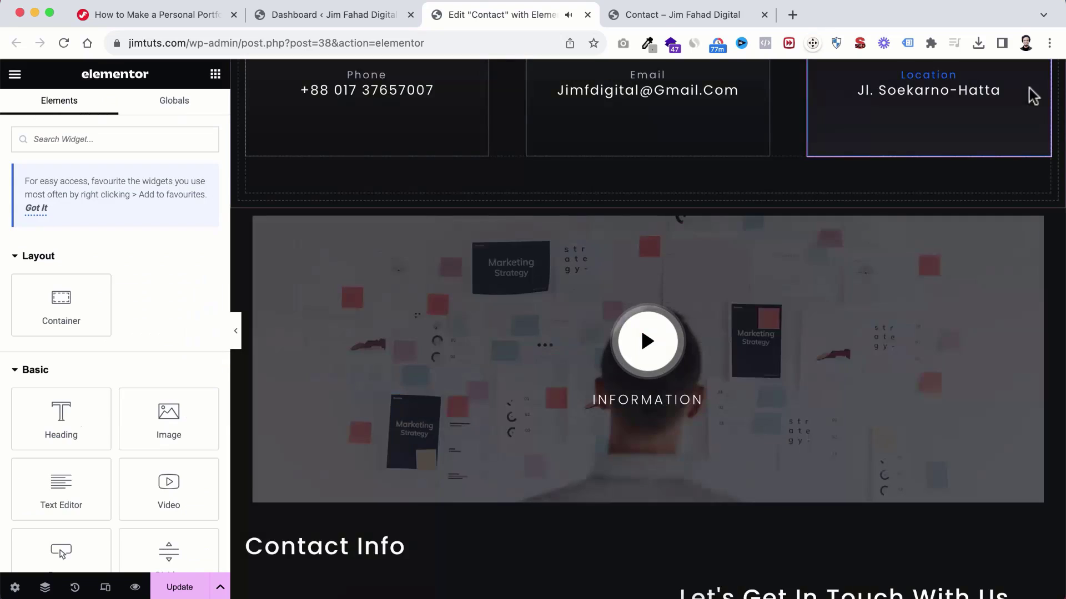
Step: Scroll to the London Eye map, open its settings and select its location text
{"action": "scroll", "coordinate": [565, 478], "scroll_direction": "down", "scroll_amount": 5}
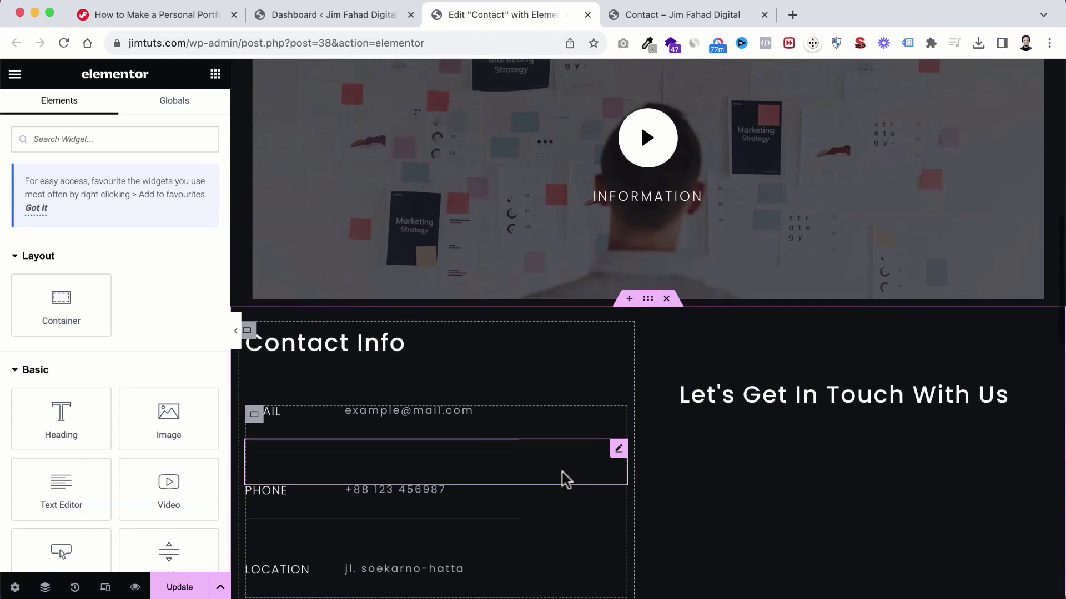
{"action": "scroll", "coordinate": [565, 479], "scroll_direction": "down", "scroll_amount": 1}
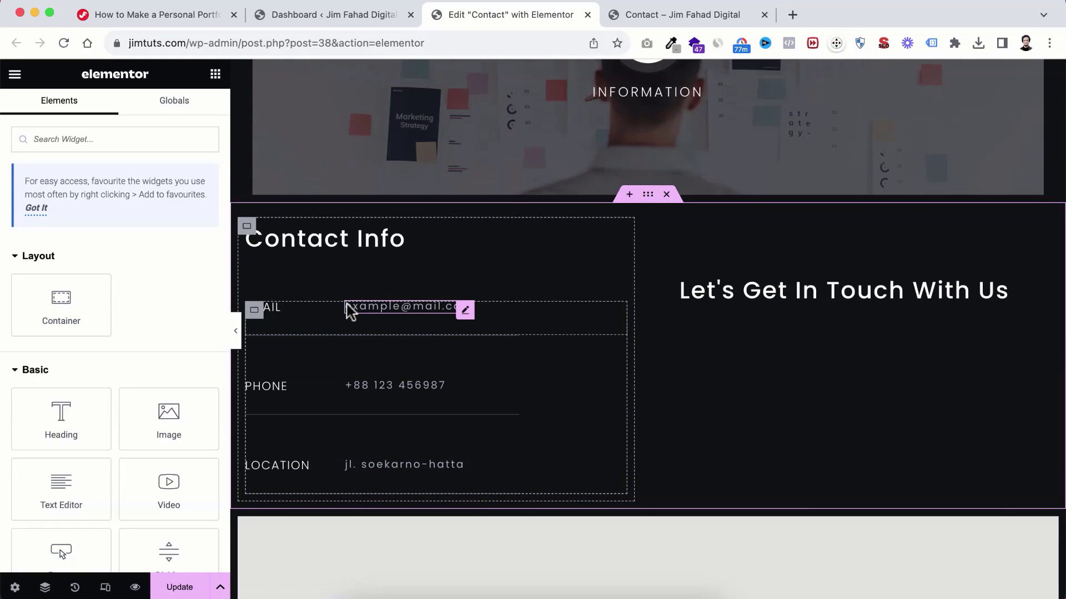
{"action": "scroll", "coordinate": [347, 309], "scroll_direction": "down", "scroll_amount": 1}
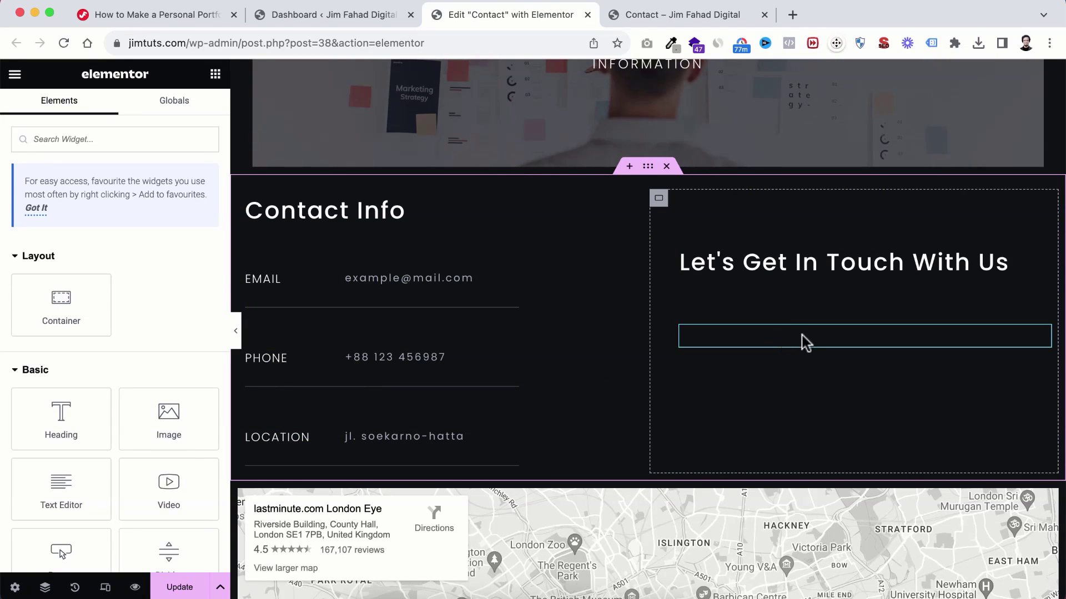
{"action": "scroll", "coordinate": [701, 395], "scroll_direction": "down", "scroll_amount": 5}
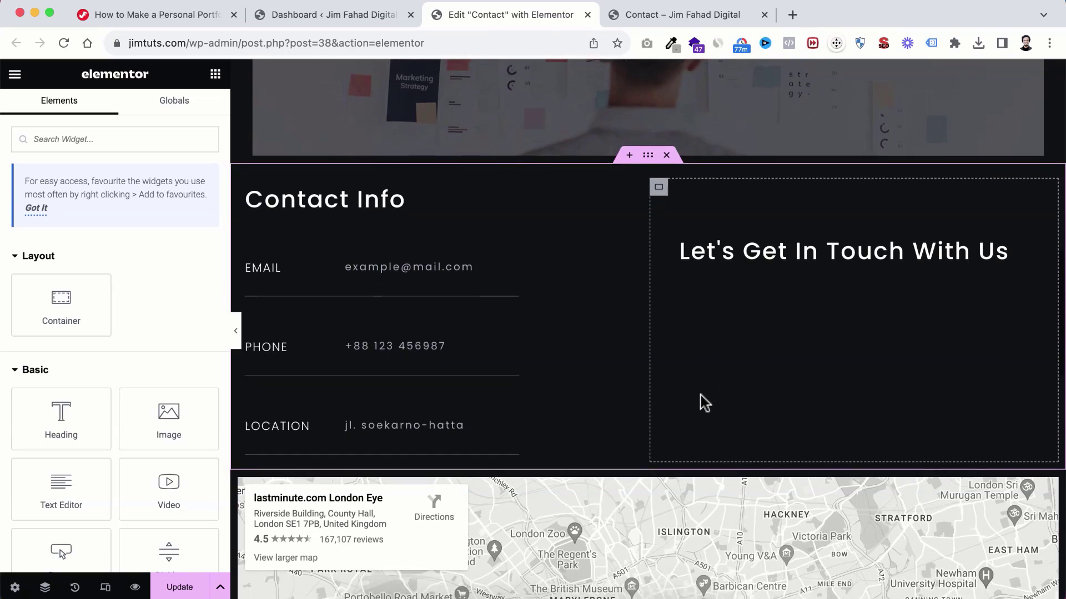
{"action": "scroll", "coordinate": [701, 397], "scroll_direction": "down", "scroll_amount": 3}
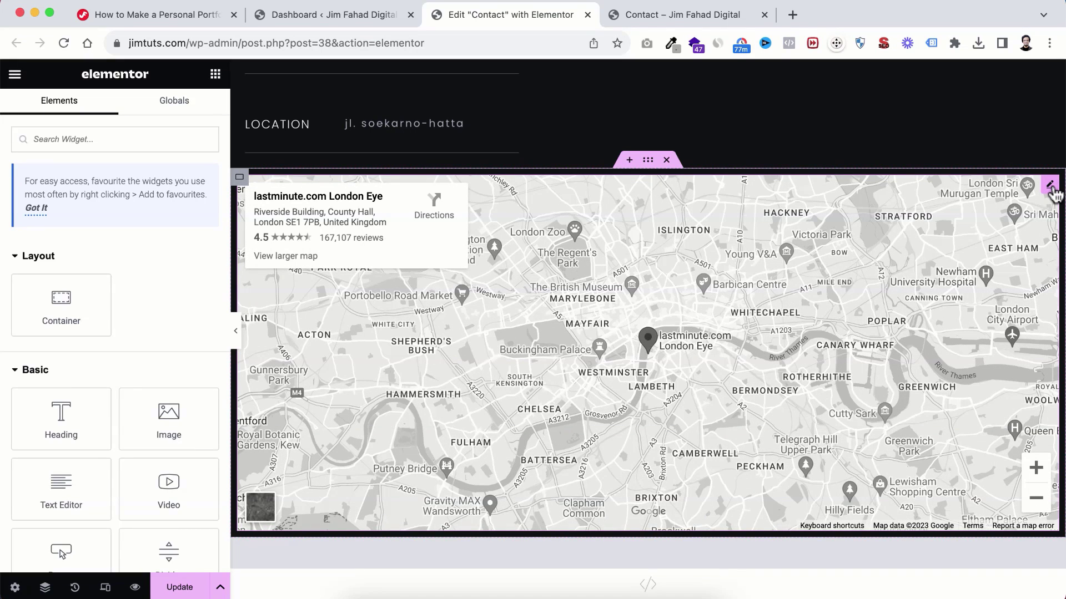
{"action": "left_click", "coordinate": [1050, 186]}
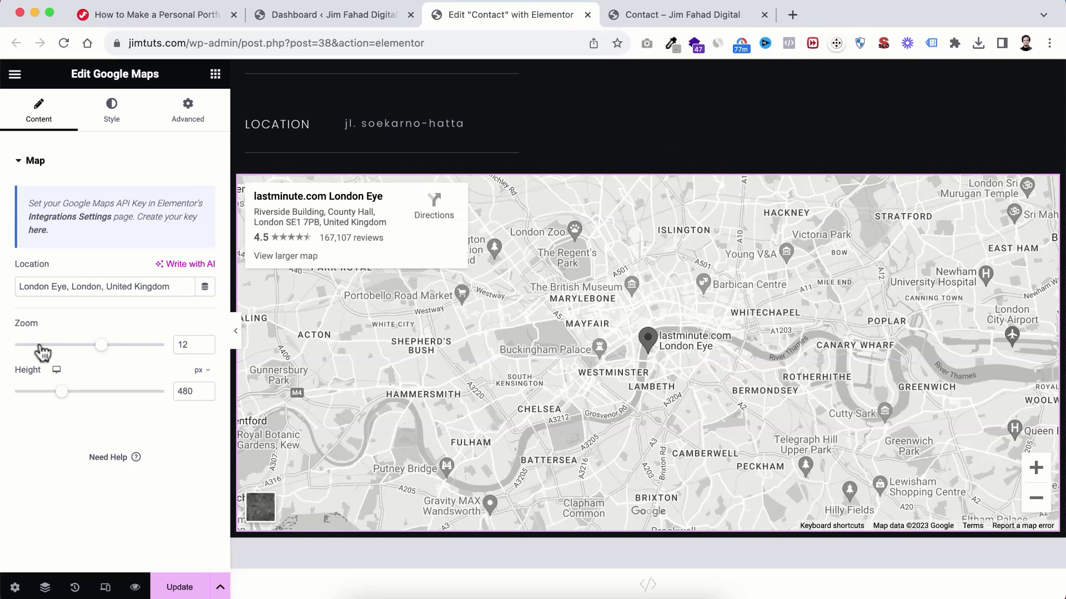
{"action": "left_click_drag", "start_coordinate": [18, 283], "coordinate": [166, 283]}
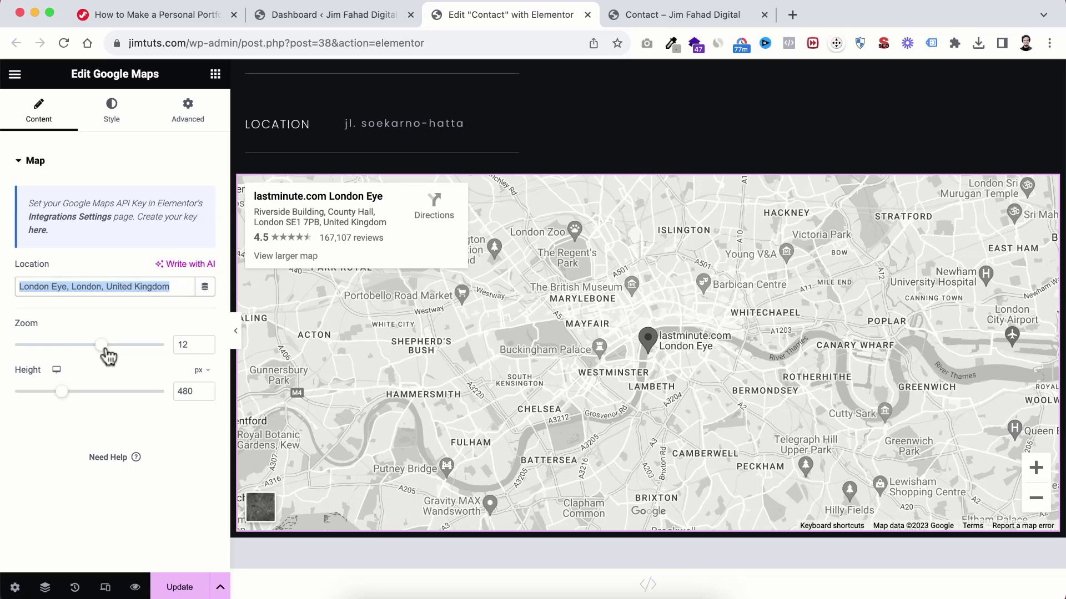
Step: Try the zoom and height sliders, ending at zoom 12 and height 480 px
{"action": "left_click_drag", "start_coordinate": [106, 350], "coordinate": [118, 347]}
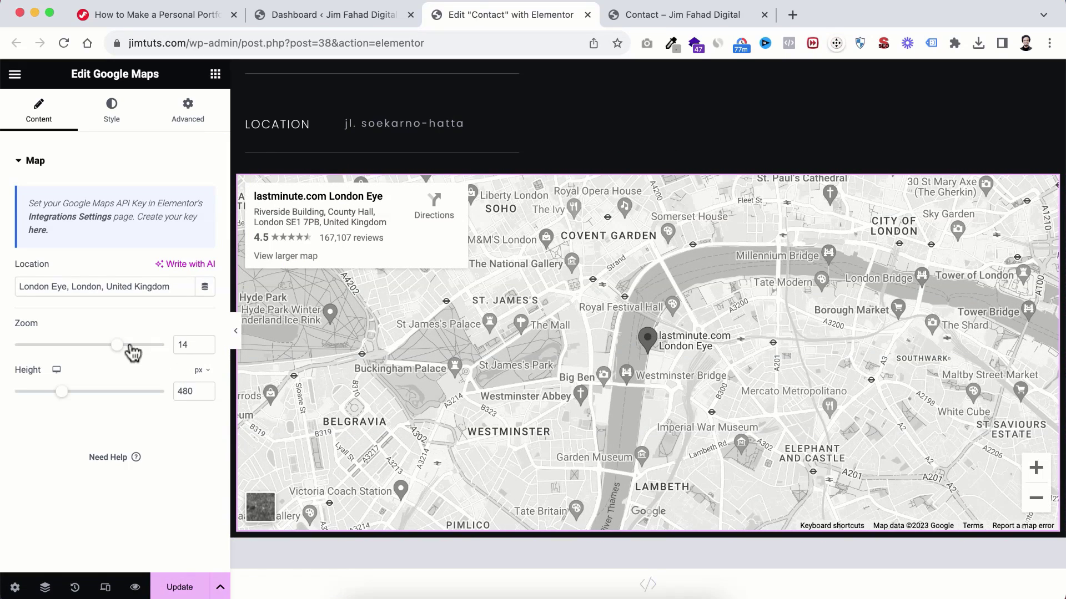
{"action": "left_click_drag", "start_coordinate": [117, 347], "coordinate": [101, 347]}
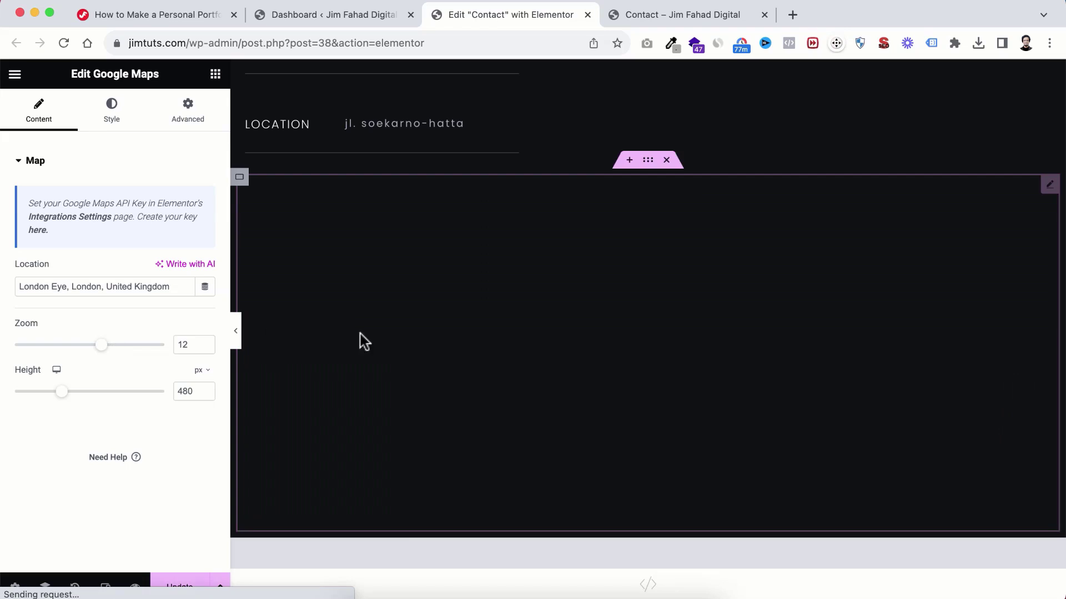
{"action": "scroll", "coordinate": [470, 415], "scroll_direction": "down", "scroll_amount": 1}
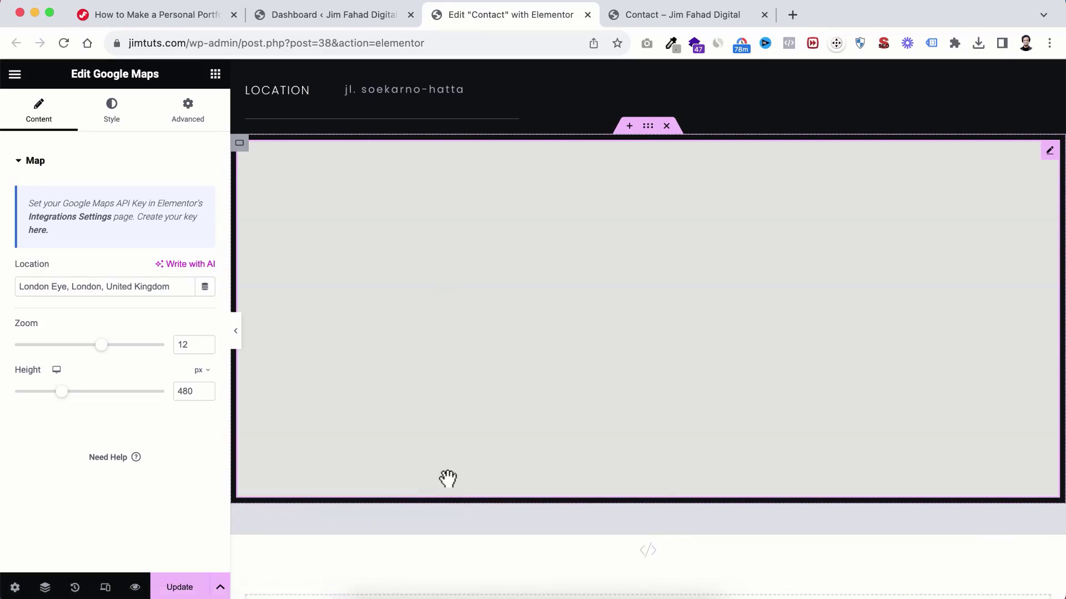
{"action": "scroll", "coordinate": [447, 478], "scroll_direction": "down", "scroll_amount": 1}
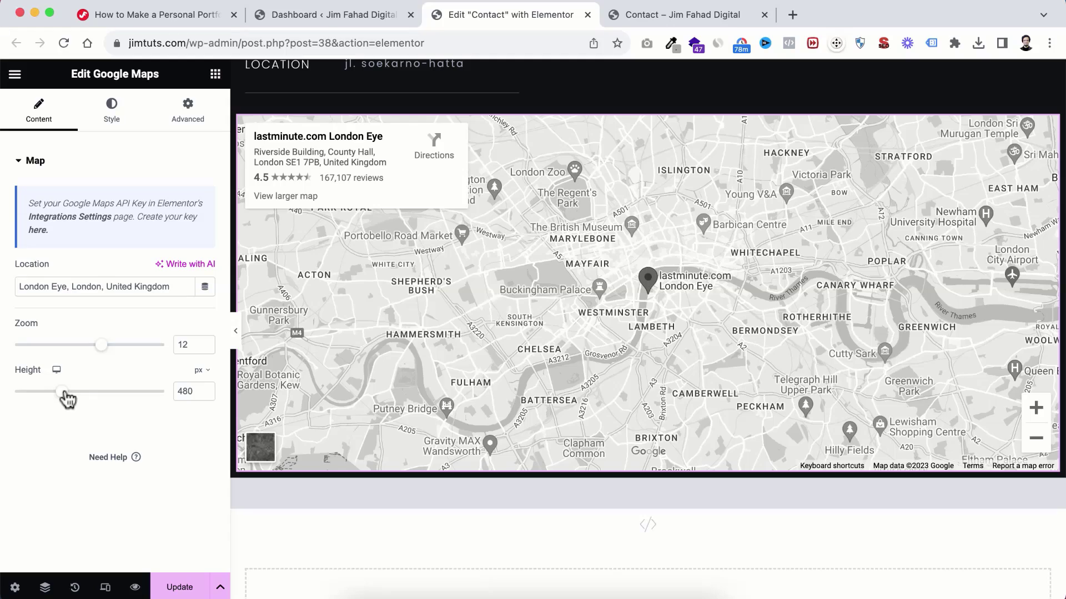
{"action": "left_click_drag", "start_coordinate": [66, 397], "coordinate": [85, 397]}
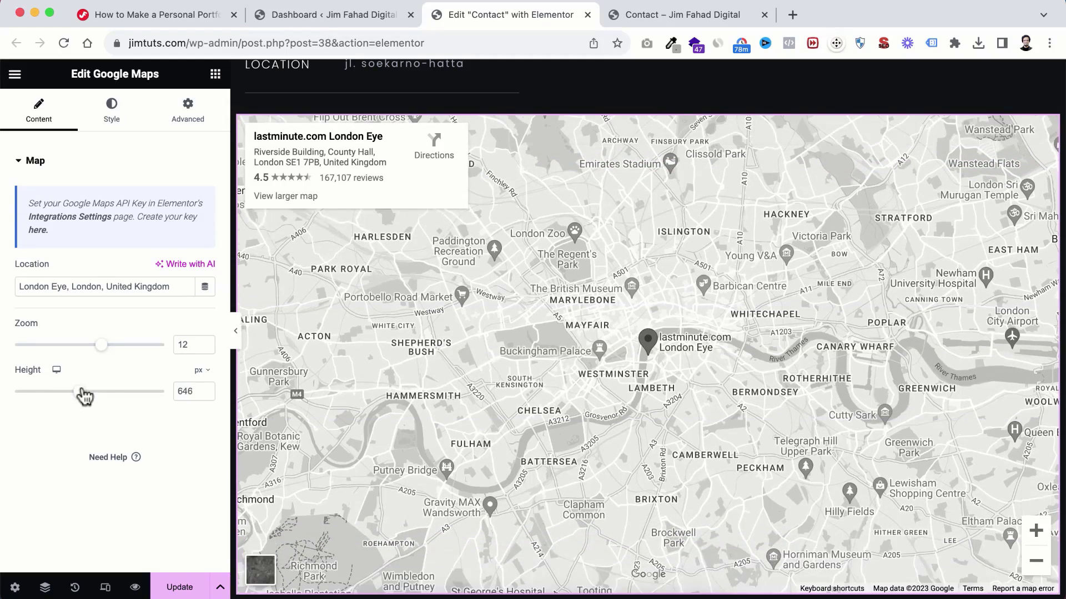
{"action": "scroll", "coordinate": [505, 481], "scroll_direction": "down", "scroll_amount": 1}
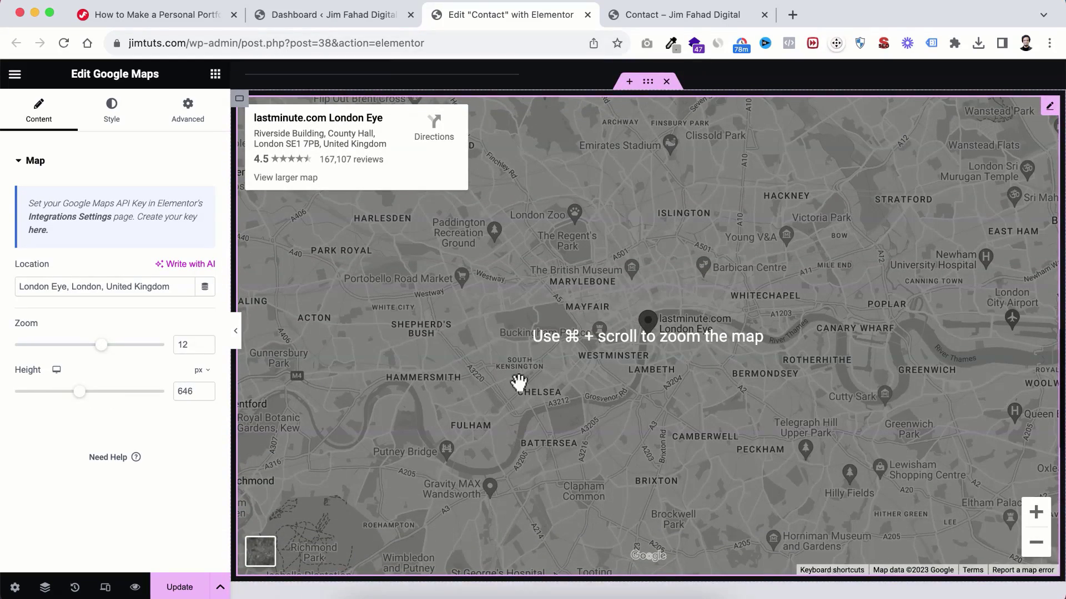
{"action": "double_click", "coordinate": [185, 391]}
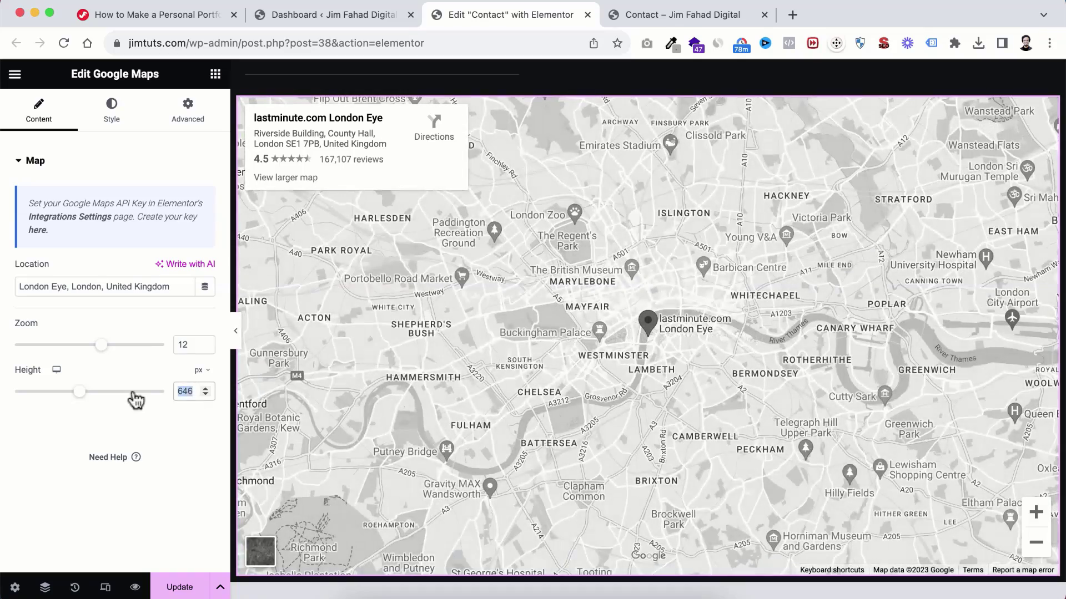
{"action": "type", "text": "480"}
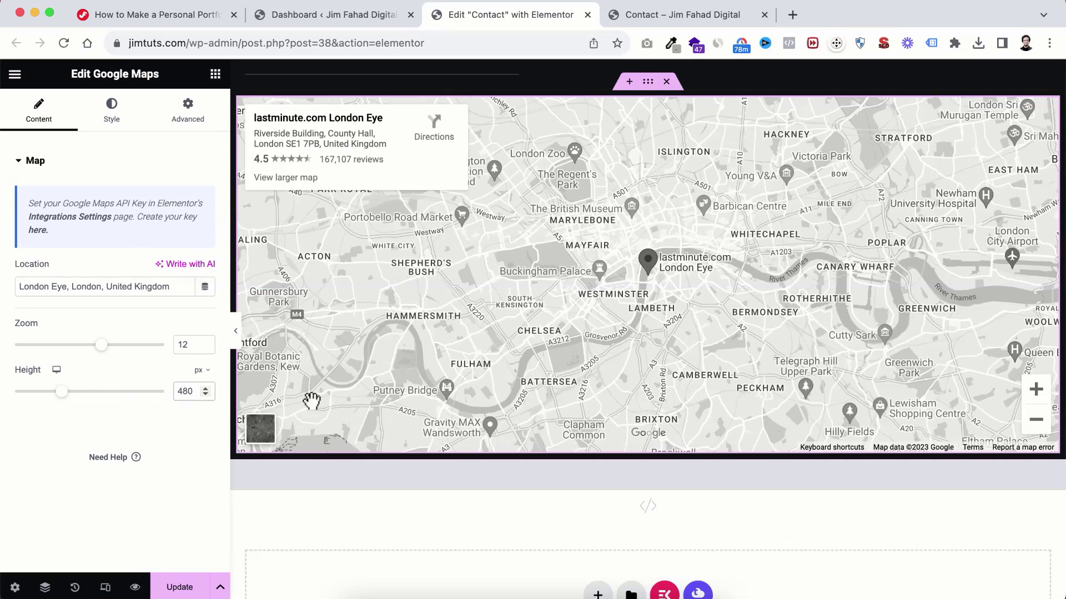
{"action": "scroll", "coordinate": [760, 338], "scroll_direction": "up", "scroll_amount": 10}
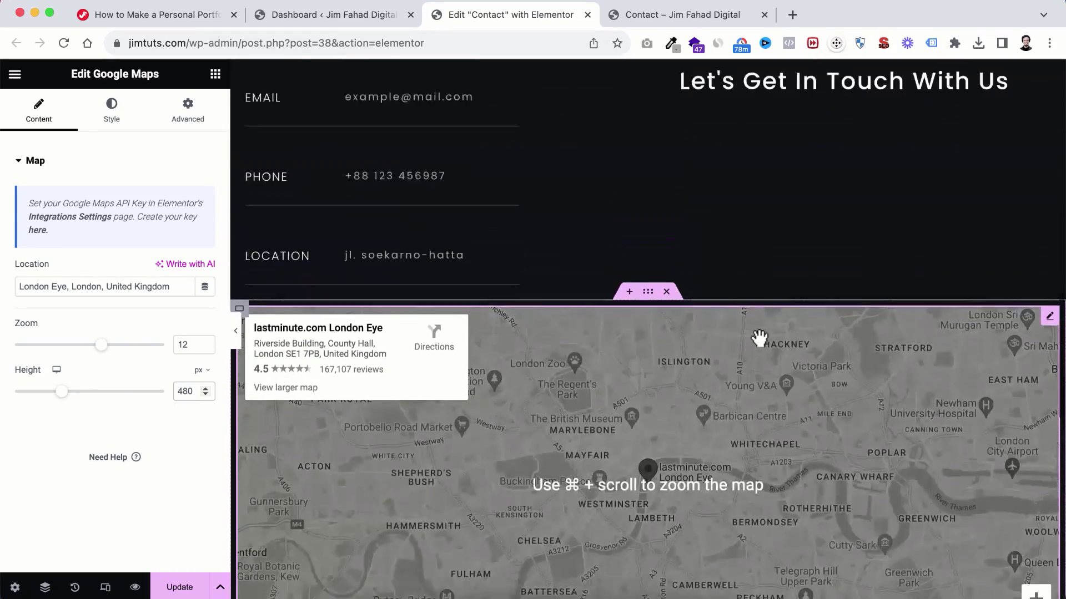
Step: Replace the example email heading with the owner's email address, then select the contact form below
{"action": "scroll", "coordinate": [759, 338], "scroll_direction": "up", "scroll_amount": 3}
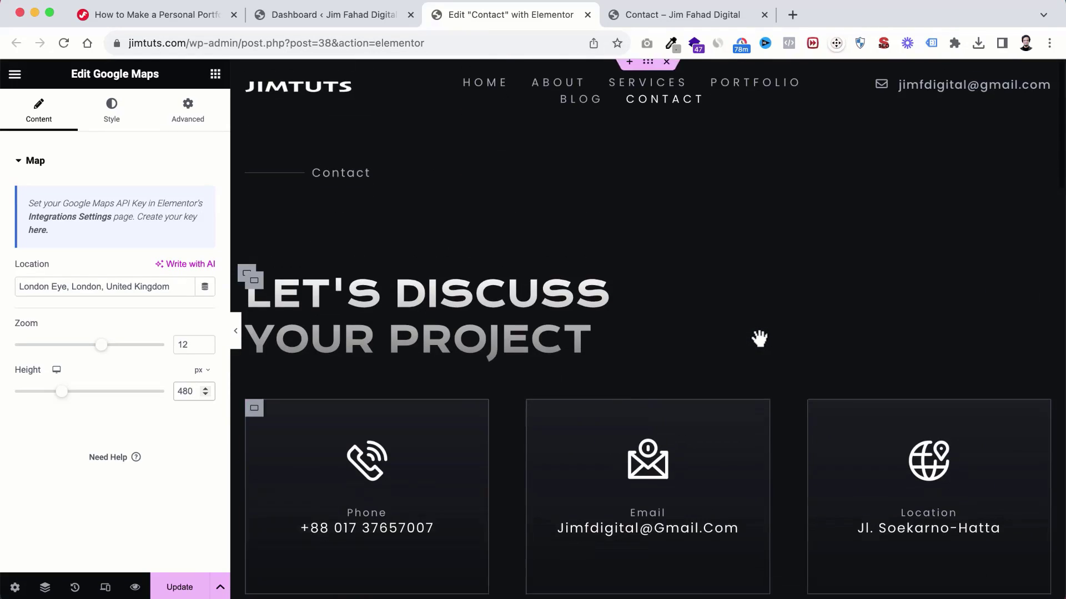
{"action": "scroll", "coordinate": [760, 338], "scroll_direction": "down", "scroll_amount": 15}
{"action": "scroll", "coordinate": [759, 338], "scroll_direction": "up", "scroll_amount": 1}
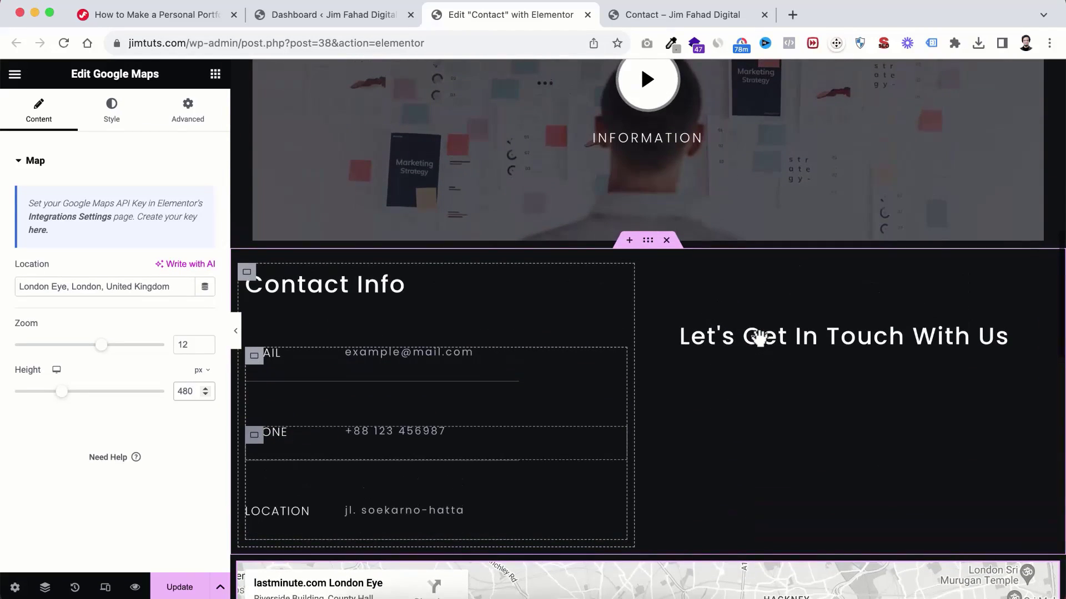
{"action": "left_click", "coordinate": [389, 354]}
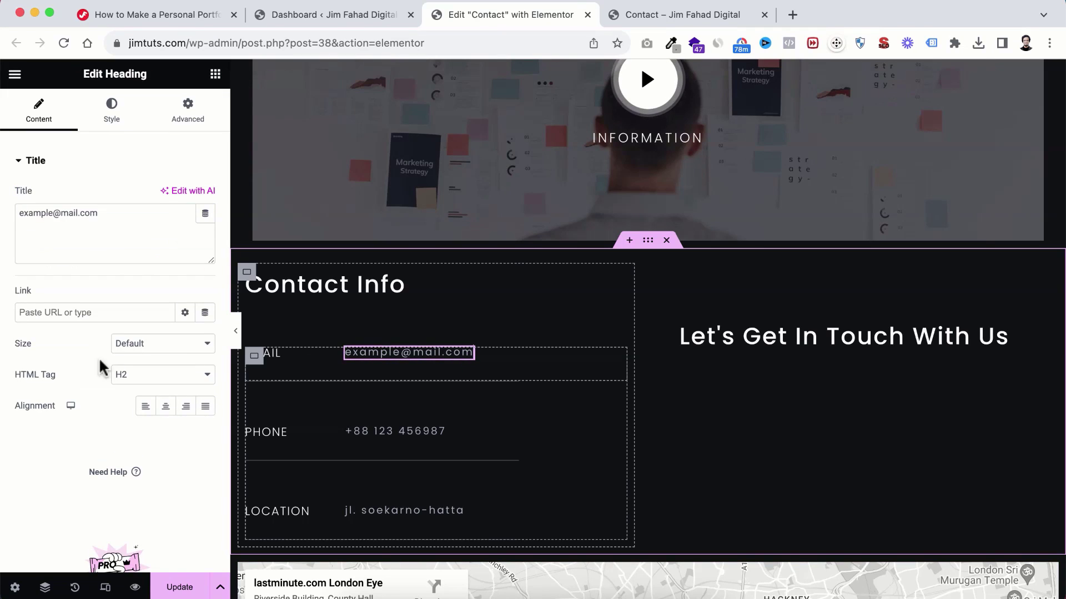
{"action": "triple_click", "coordinate": [71, 212]}
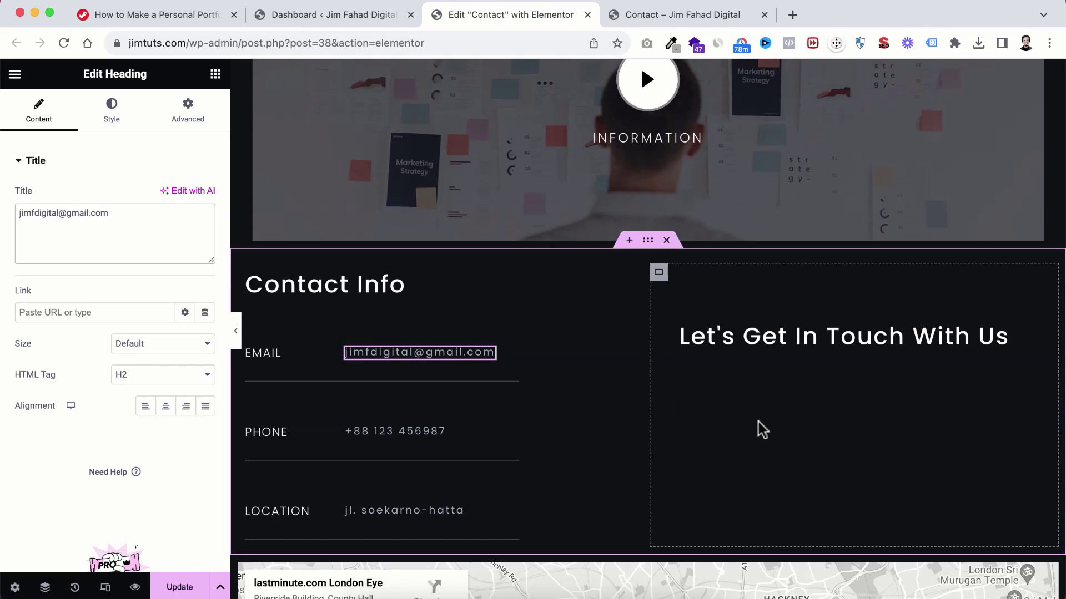
{"action": "scroll", "coordinate": [758, 422], "scroll_direction": "down", "scroll_amount": 1}
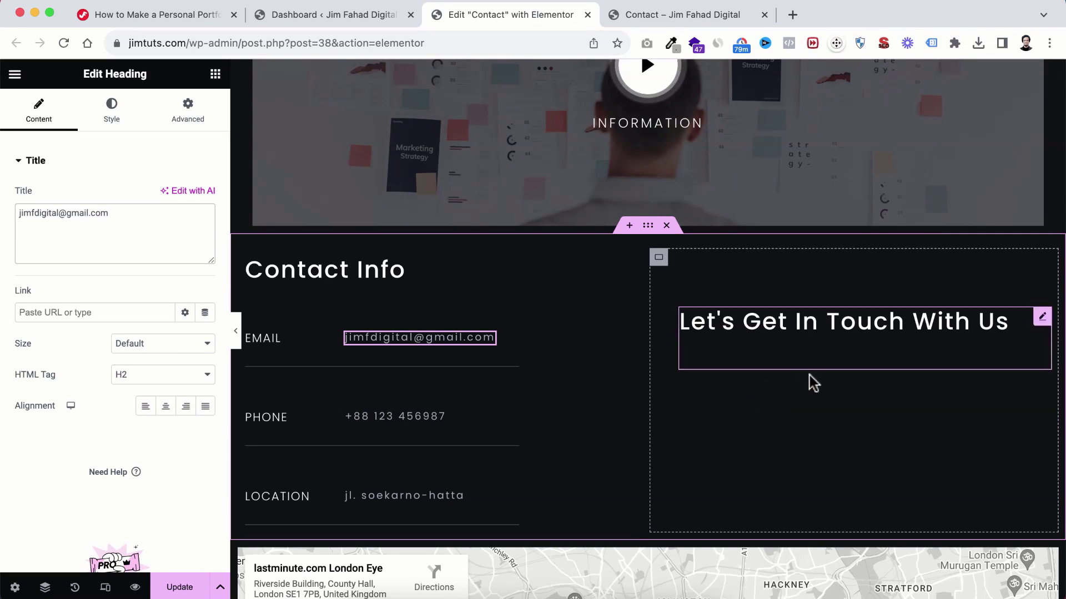
{"action": "left_click", "coordinate": [778, 394]}
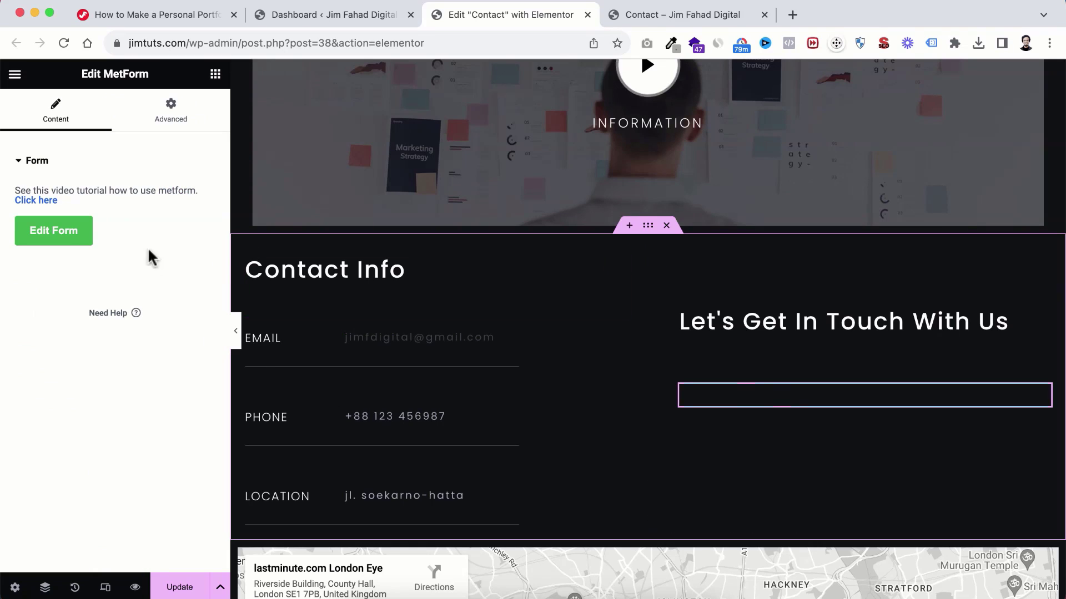
Step: Create a new MetForm form named My Form and open its builder
{"action": "left_click", "coordinate": [49, 236]}
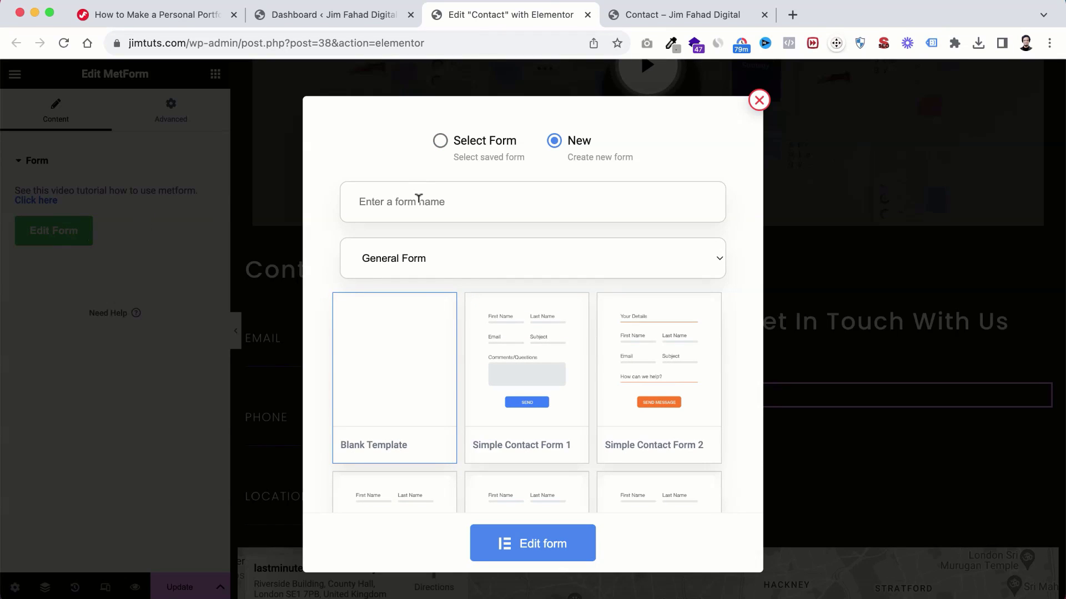
{"action": "type", "text": "My Form"}
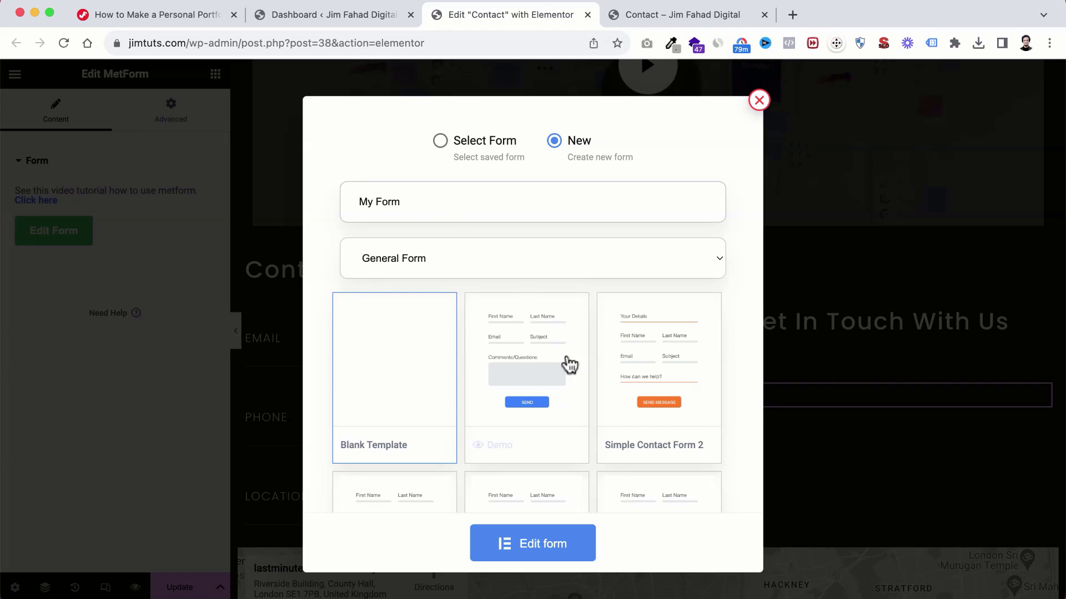
{"action": "scroll", "coordinate": [396, 397], "scroll_direction": "down", "scroll_amount": 1}
{"action": "scroll", "coordinate": [396, 397], "scroll_direction": "down", "scroll_amount": 2}
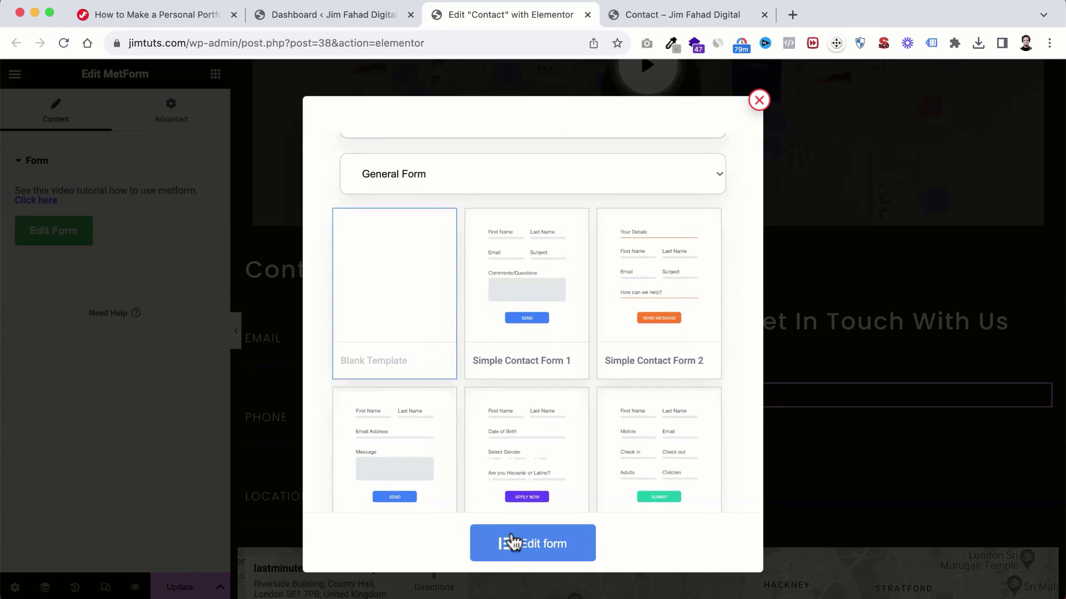
{"action": "left_click", "coordinate": [541, 544]}
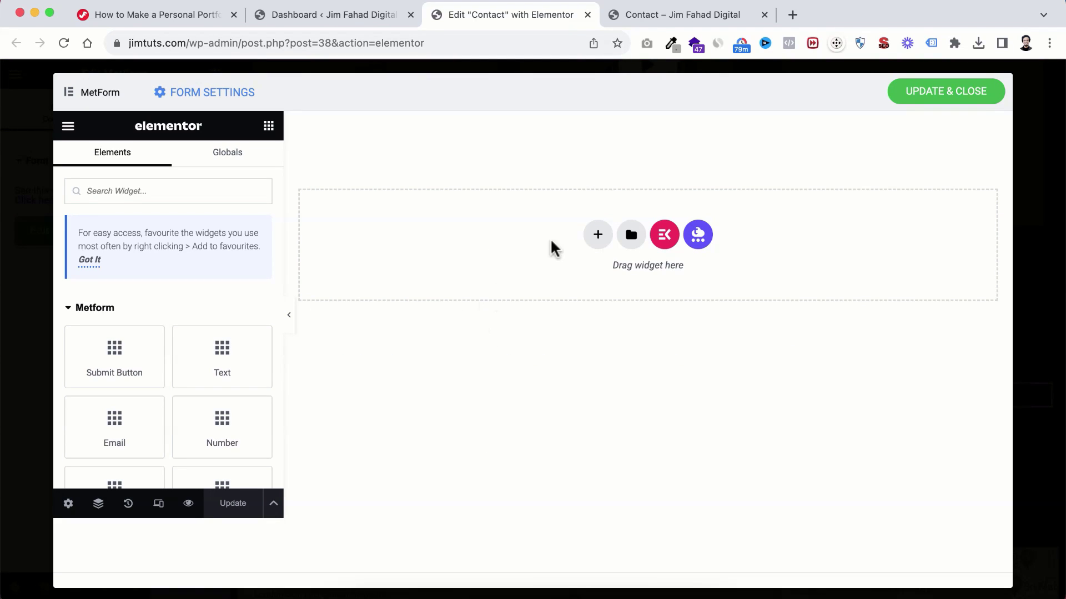
Step: Import Form.json from the KP-Templates folder and insert the Form template with its page settings
{"action": "left_click", "coordinate": [632, 235]}
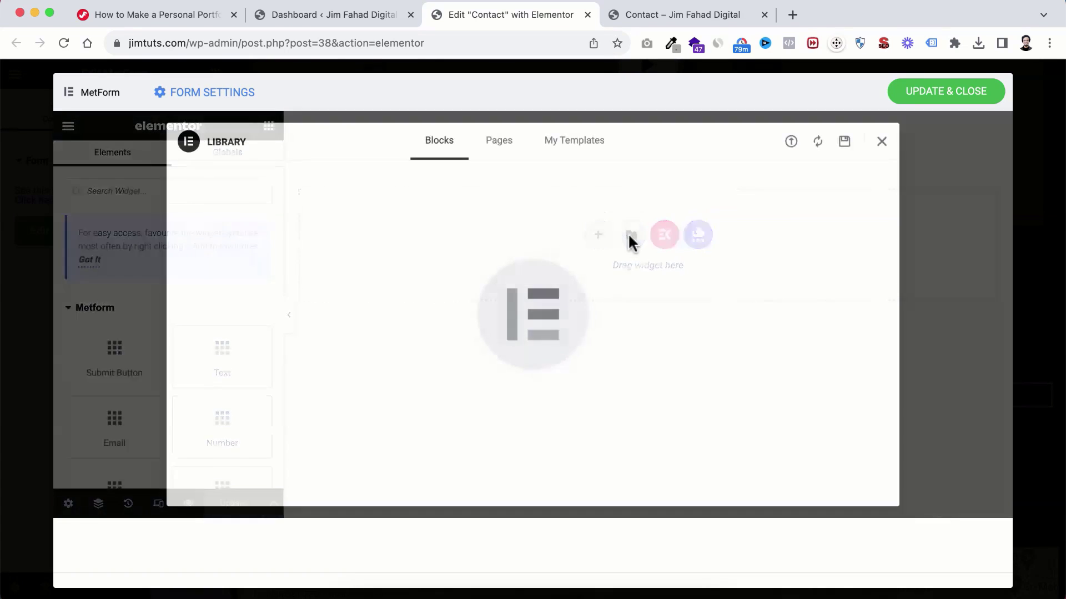
{"action": "left_click", "coordinate": [791, 143]}
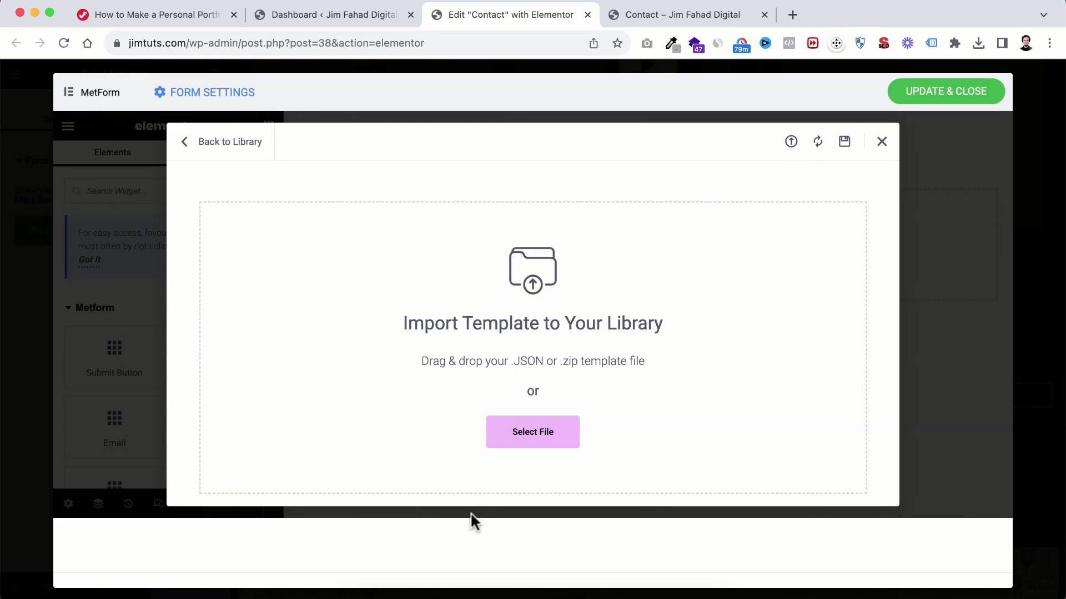
{"action": "left_click", "coordinate": [355, 584]}
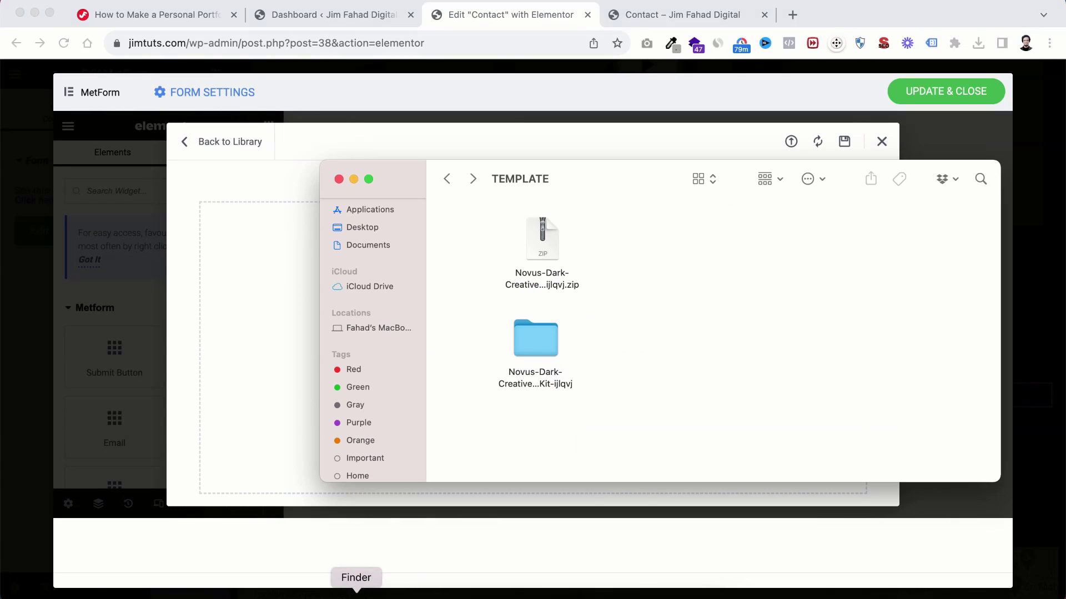
{"action": "double_click", "coordinate": [531, 346]}
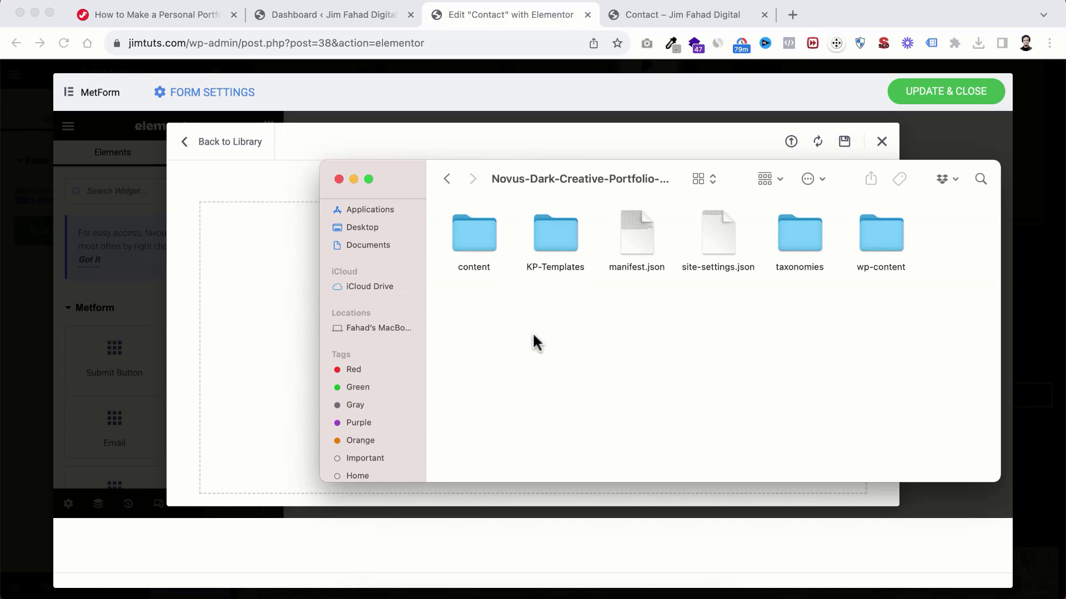
{"action": "double_click", "coordinate": [548, 230]}
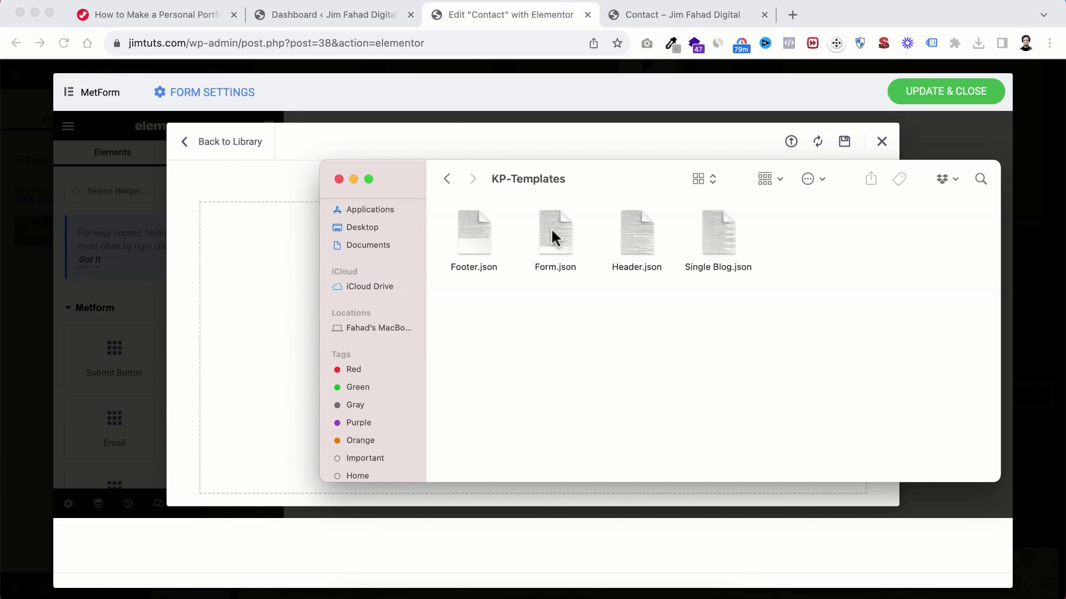
{"action": "left_click_drag", "start_coordinate": [551, 227], "coordinate": [334, 316]}
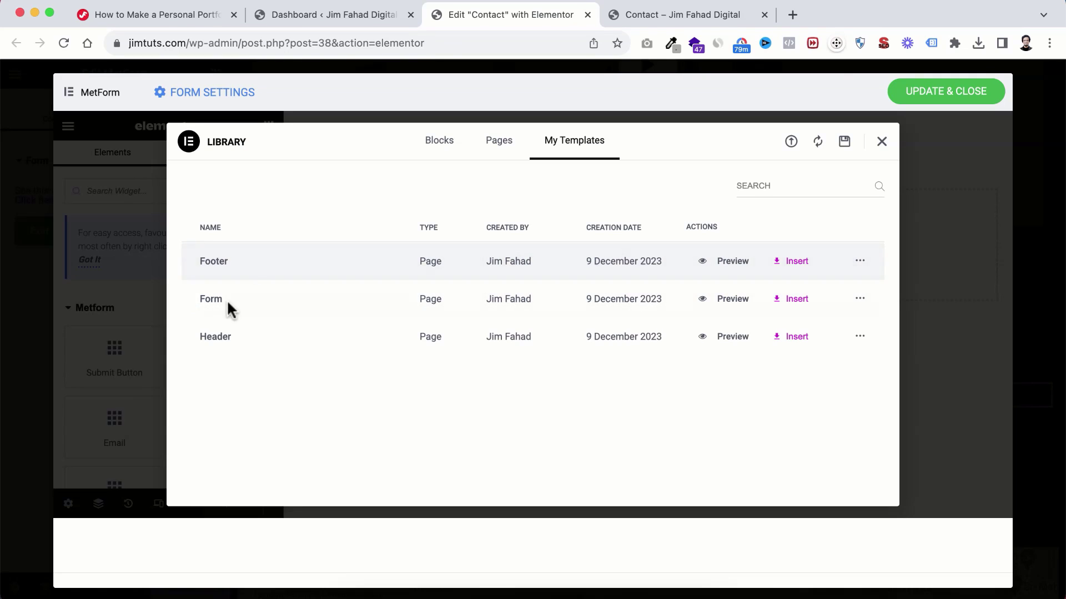
{"action": "left_click", "coordinate": [795, 305]}
{"action": "left_click", "coordinate": [644, 351]}
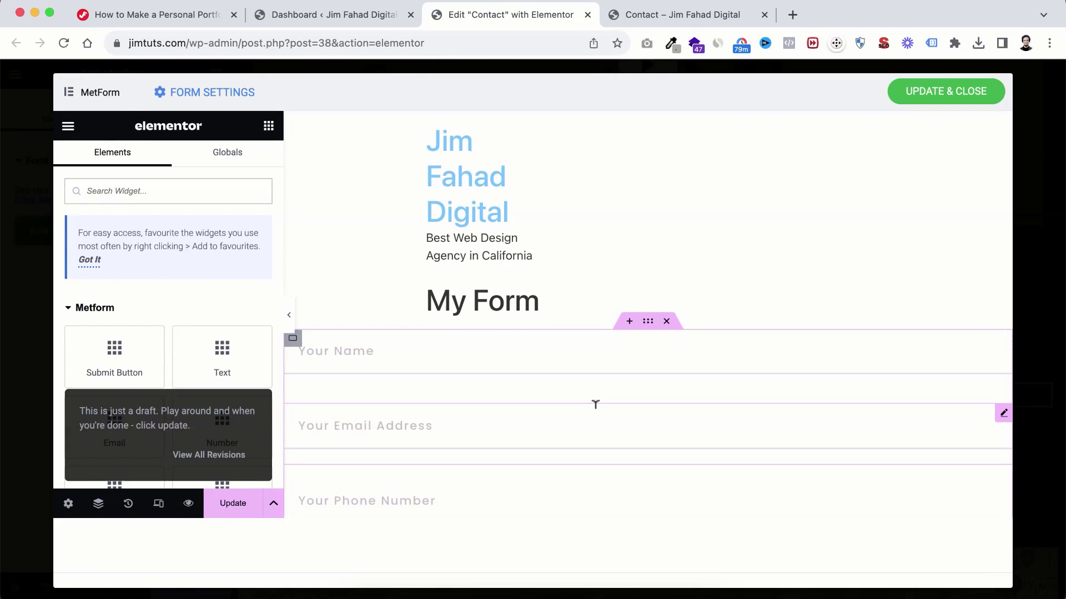
Step: Inspect the settings of the name, email, phone number and message fields
{"action": "scroll", "coordinate": [596, 405], "scroll_direction": "down", "scroll_amount": 5}
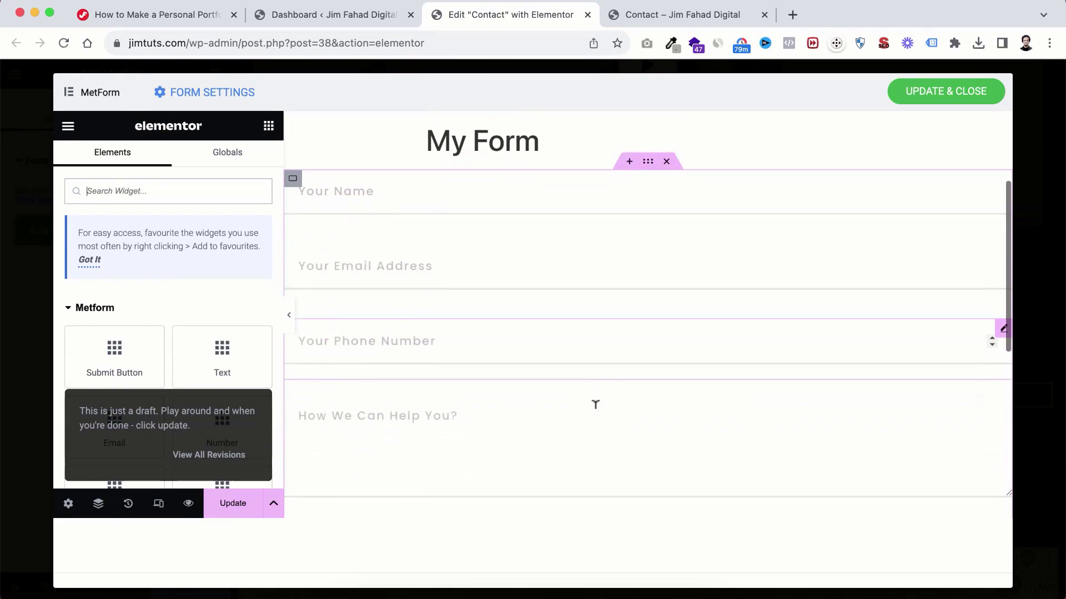
{"action": "left_click", "coordinate": [414, 187]}
{"action": "left_click", "coordinate": [388, 260]}
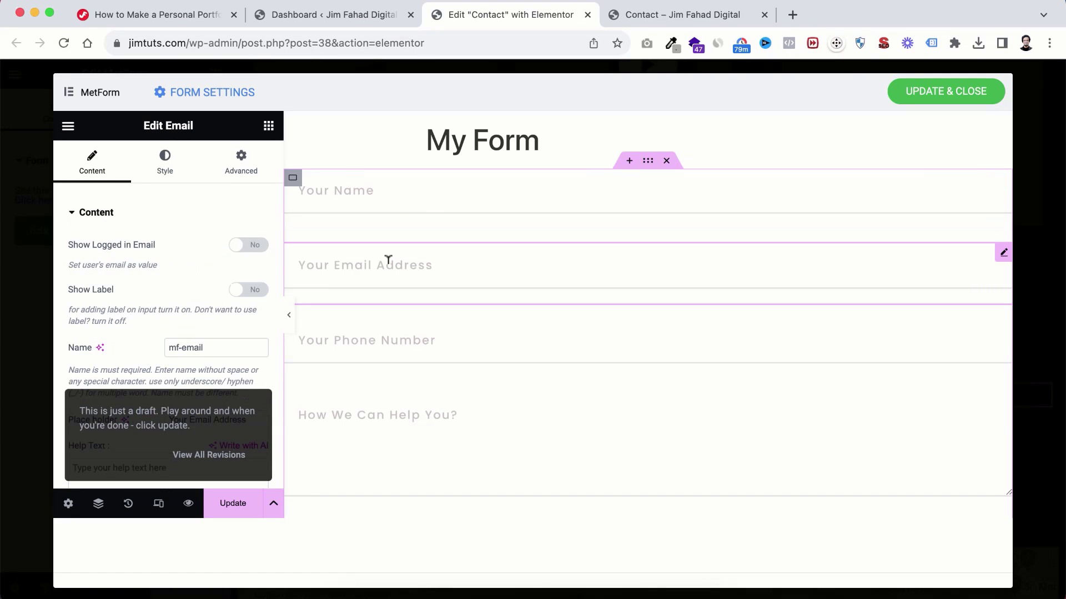
{"action": "left_click", "coordinate": [388, 340]}
{"action": "scroll", "coordinate": [388, 344], "scroll_direction": "down", "scroll_amount": 2}
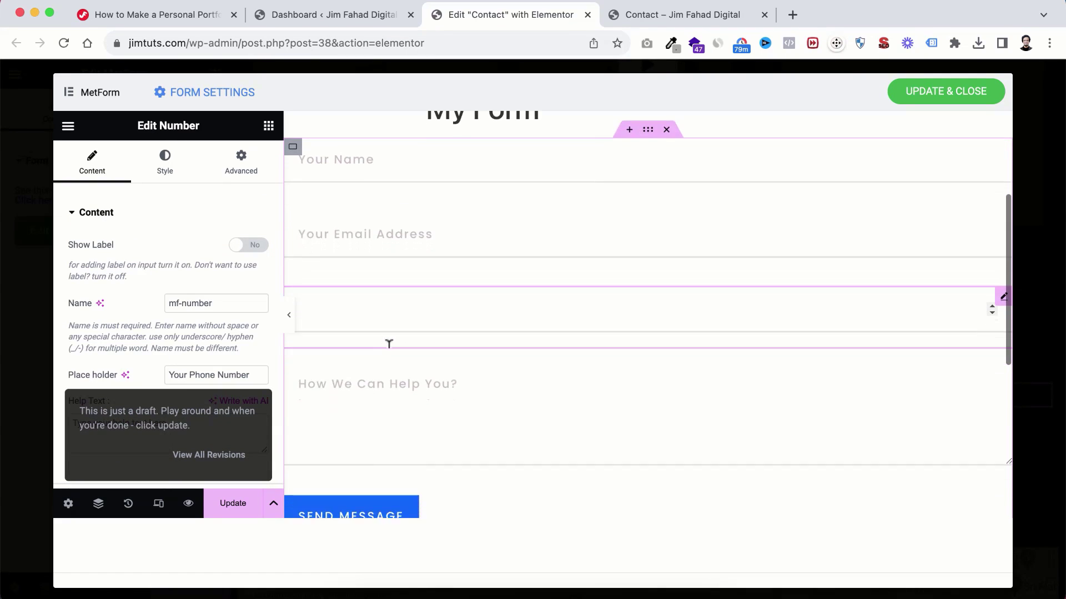
{"action": "left_click", "coordinate": [410, 356]}
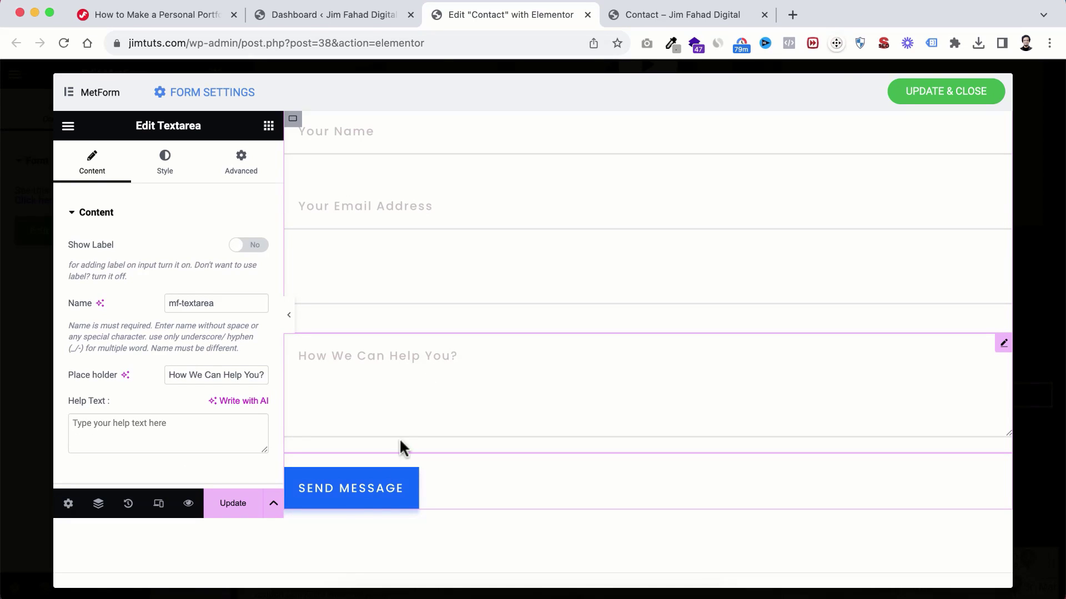
{"action": "scroll", "coordinate": [378, 491], "scroll_direction": "down", "scroll_amount": 1}
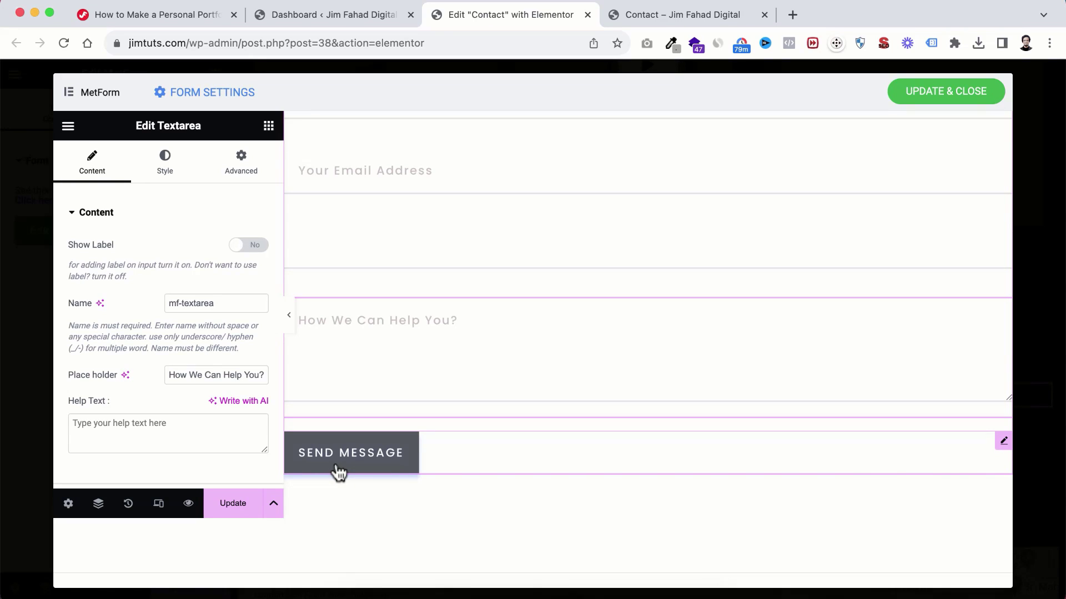
Step: Change the submit button label to 'Send Message Now!'
{"action": "left_click", "coordinate": [411, 447]}
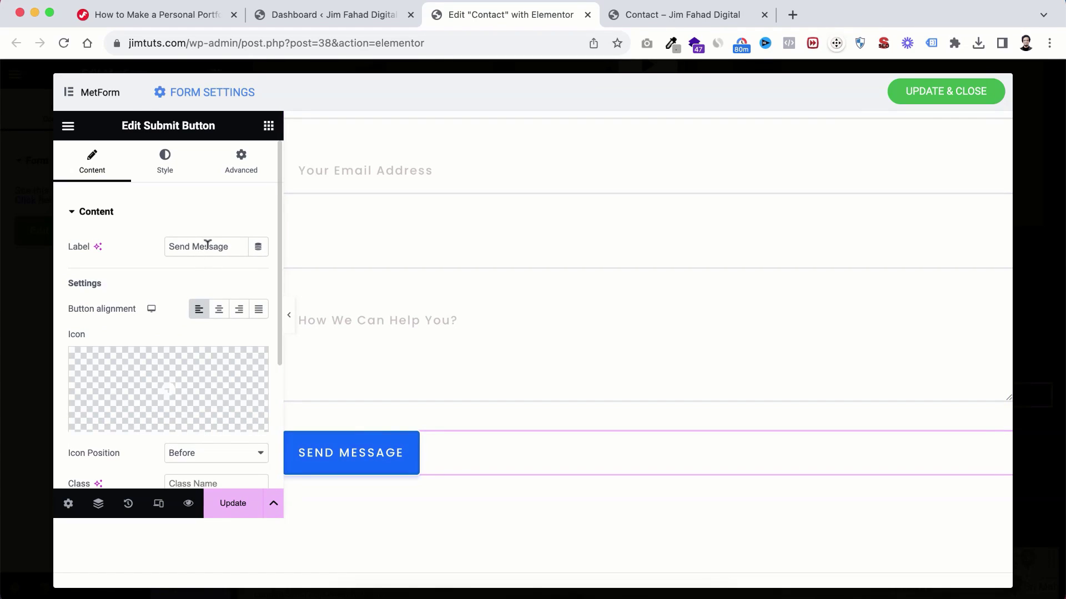
{"action": "left_click", "coordinate": [230, 246]}
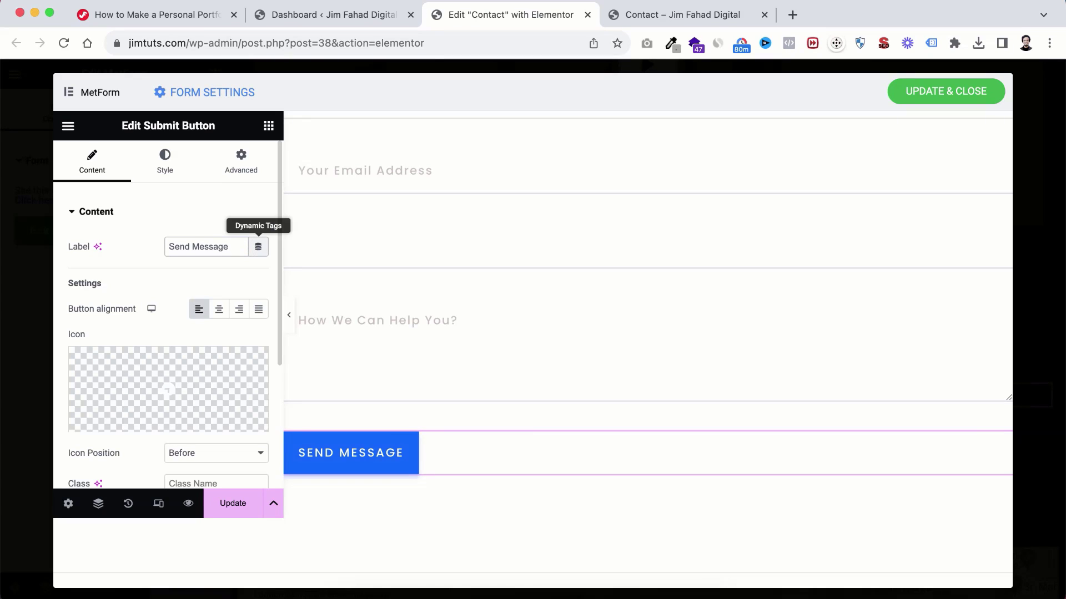
{"action": "type", "text": "Now!"}
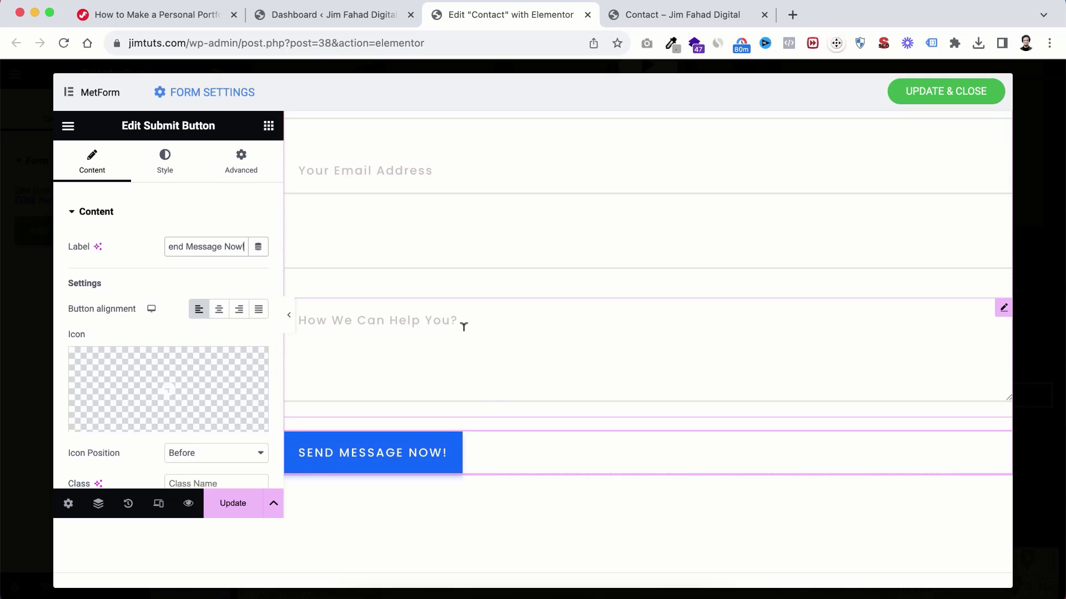
{"action": "scroll", "coordinate": [464, 327], "scroll_direction": "up", "scroll_amount": 1}
{"action": "scroll", "coordinate": [464, 327], "scroll_direction": "up", "scroll_amount": 2}
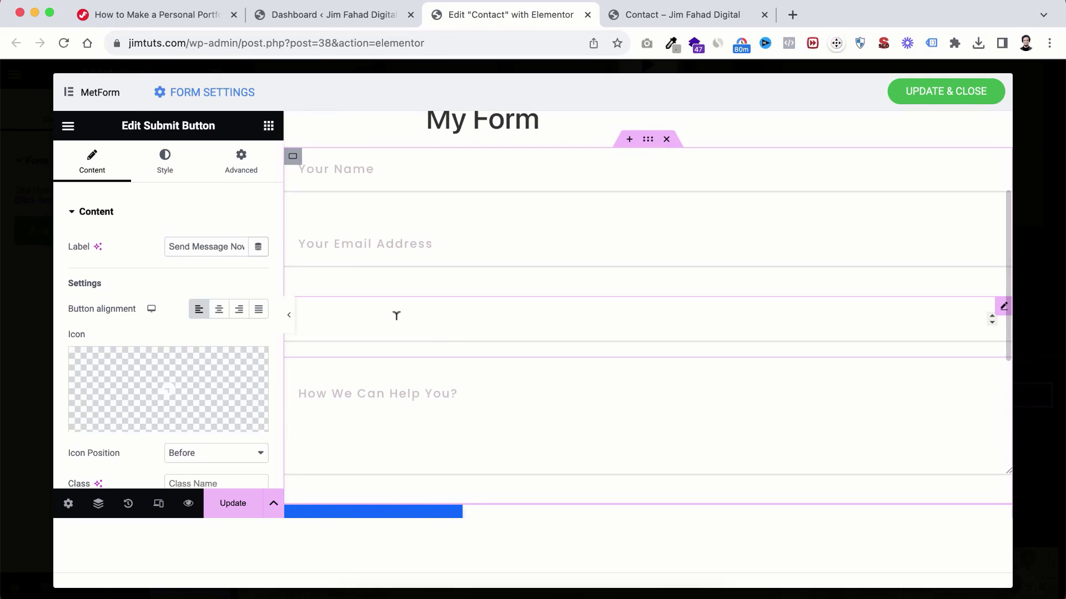
Step: Delete the phone number field, then restore it with undo
{"action": "left_click", "coordinate": [396, 316]}
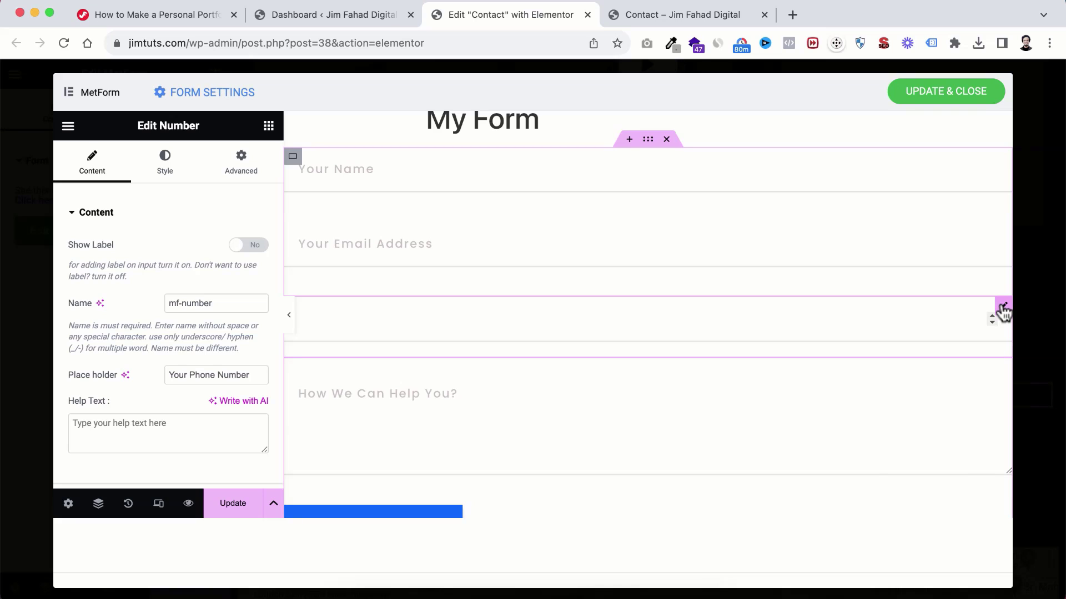
{"action": "right_click", "coordinate": [1003, 312]}
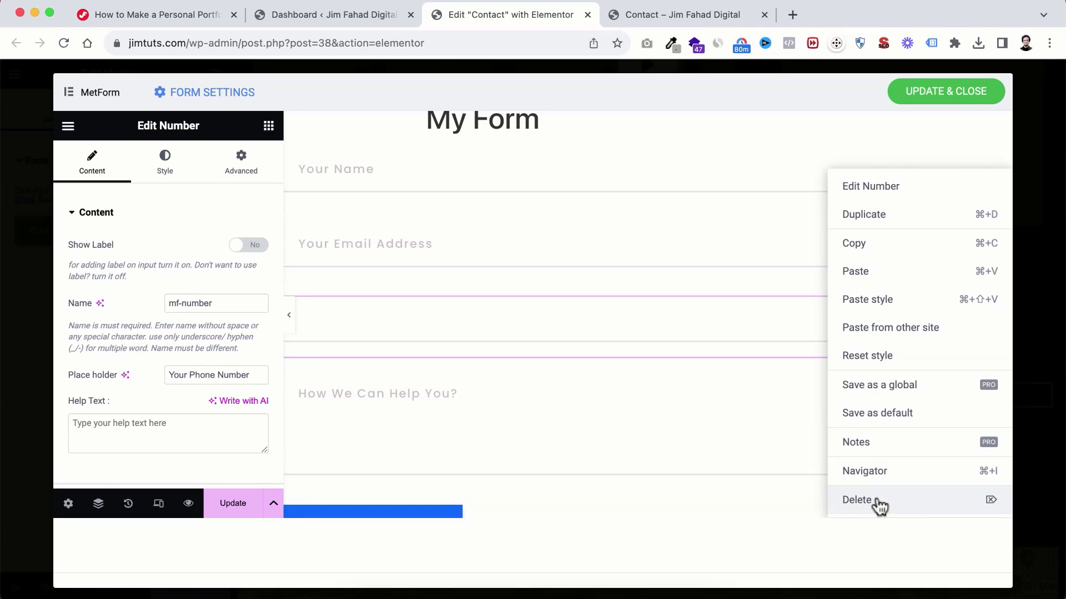
{"action": "left_click", "coordinate": [857, 500]}
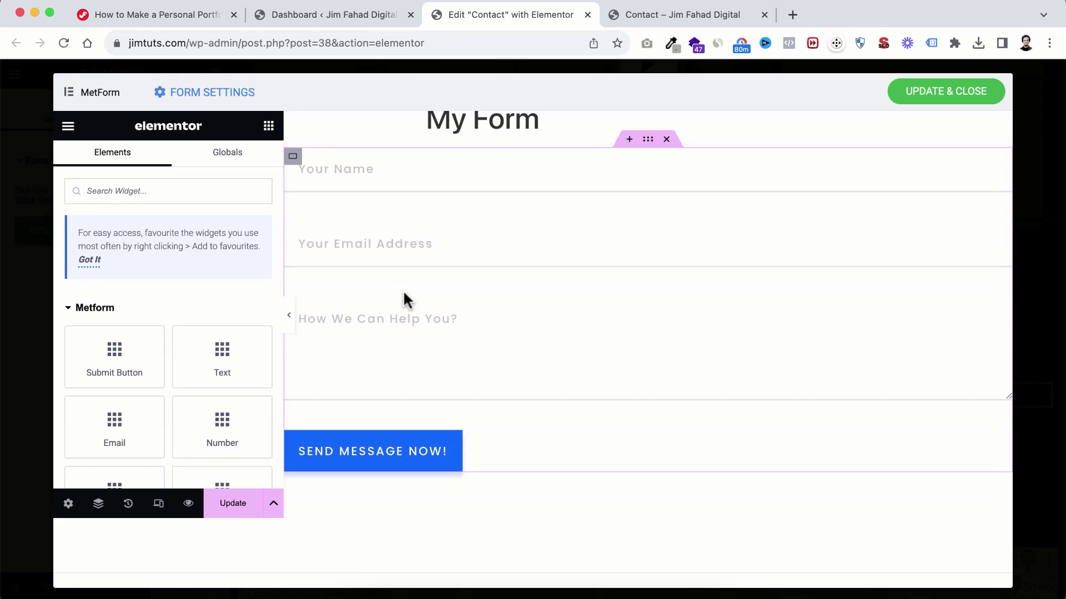
{"action": "key", "text": "super+z"}
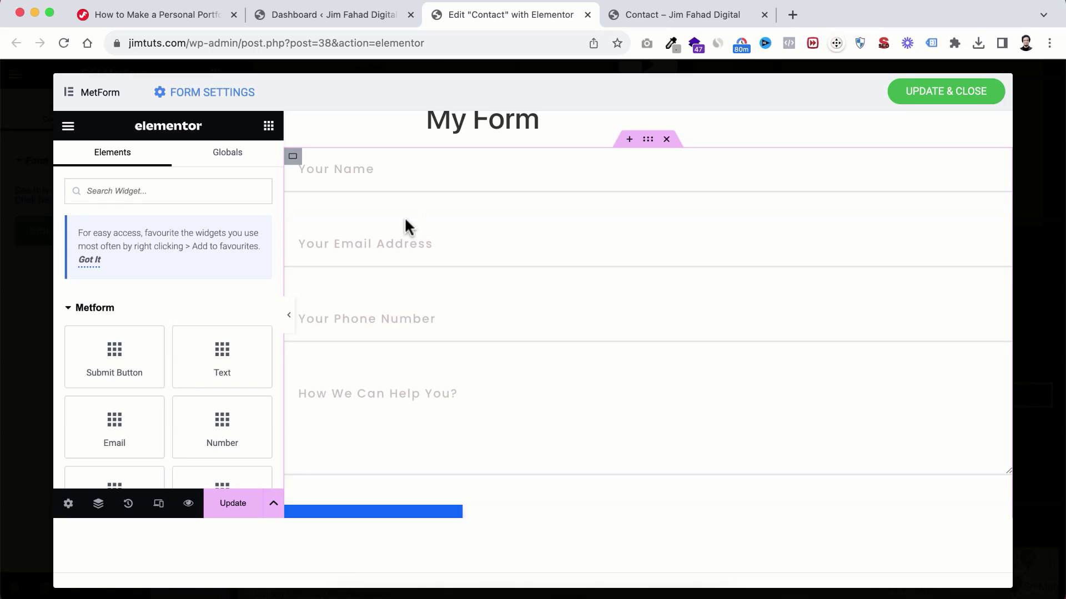
Step: Save the form with Update & Close and return to the page
{"action": "scroll", "coordinate": [390, 357], "scroll_direction": "down", "scroll_amount": 3}
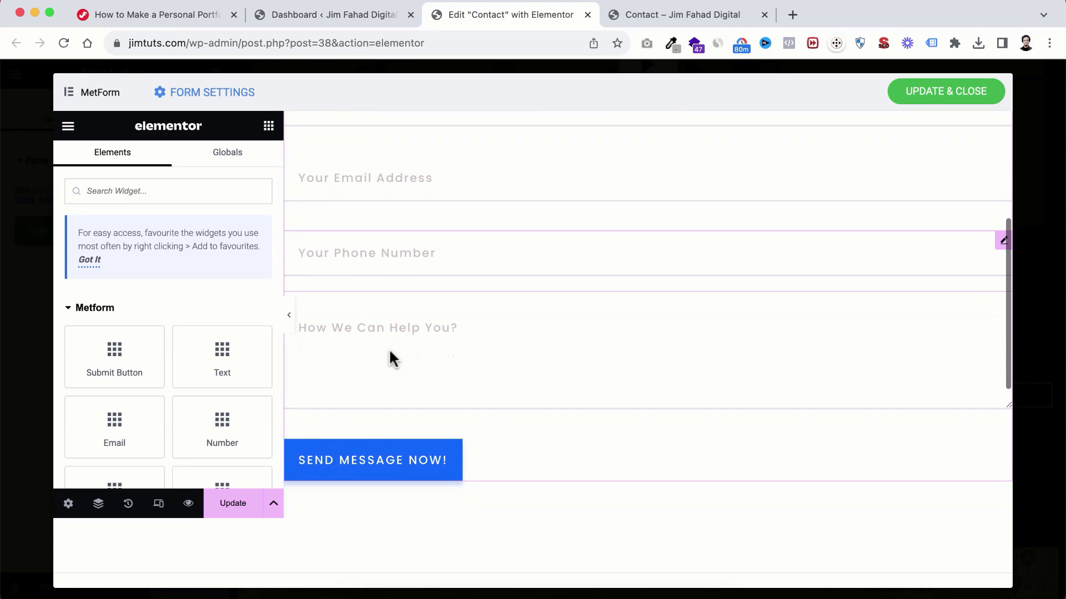
{"action": "scroll", "coordinate": [390, 356], "scroll_direction": "up", "scroll_amount": 5}
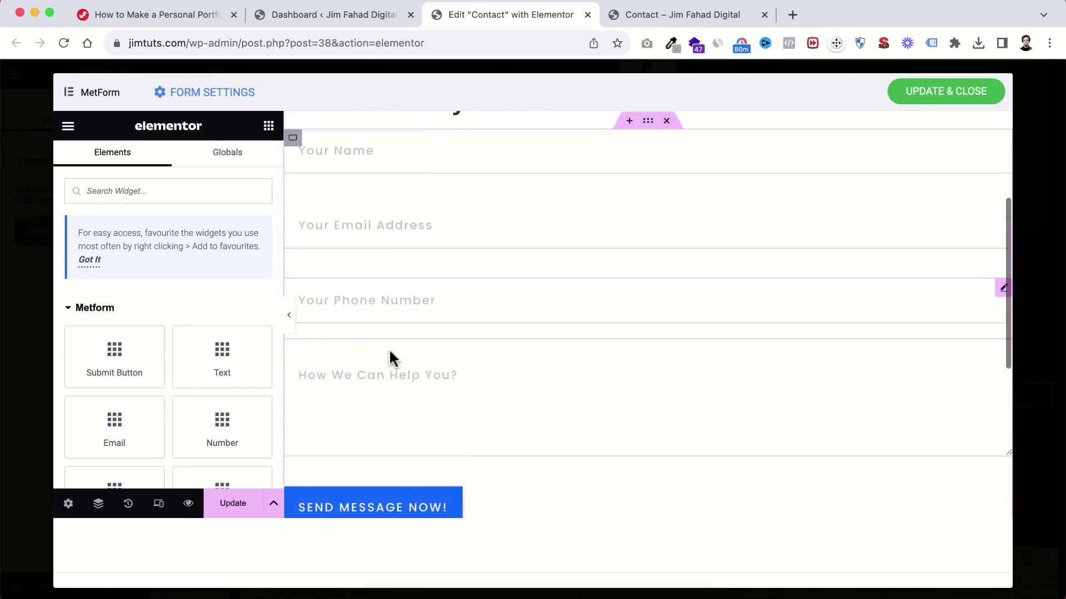
{"action": "scroll", "coordinate": [391, 350], "scroll_direction": "down", "scroll_amount": 6}
{"action": "scroll", "coordinate": [390, 347], "scroll_direction": "up", "scroll_amount": 2}
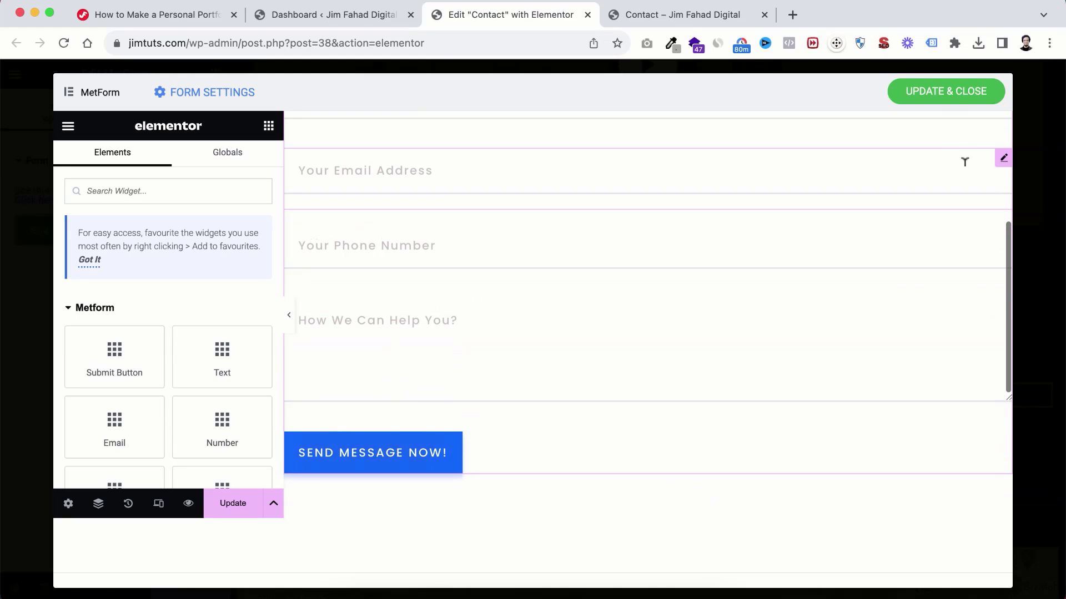
{"action": "left_click", "coordinate": [924, 95]}
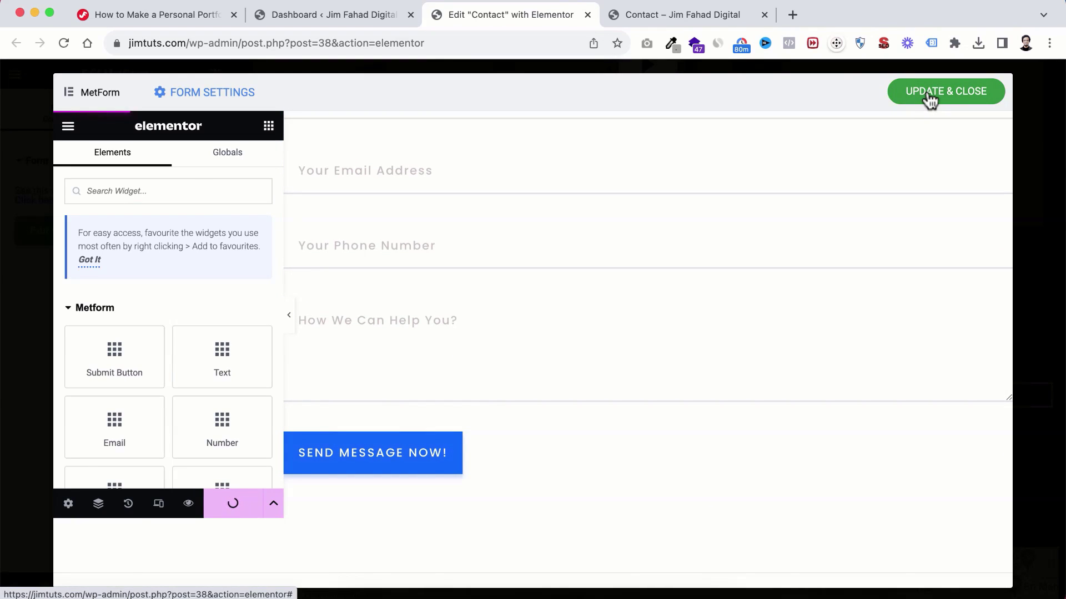
Step: Update the Contact page and switch to the live Contact page tab
{"action": "scroll", "coordinate": [766, 405], "scroll_direction": "down", "scroll_amount": 3}
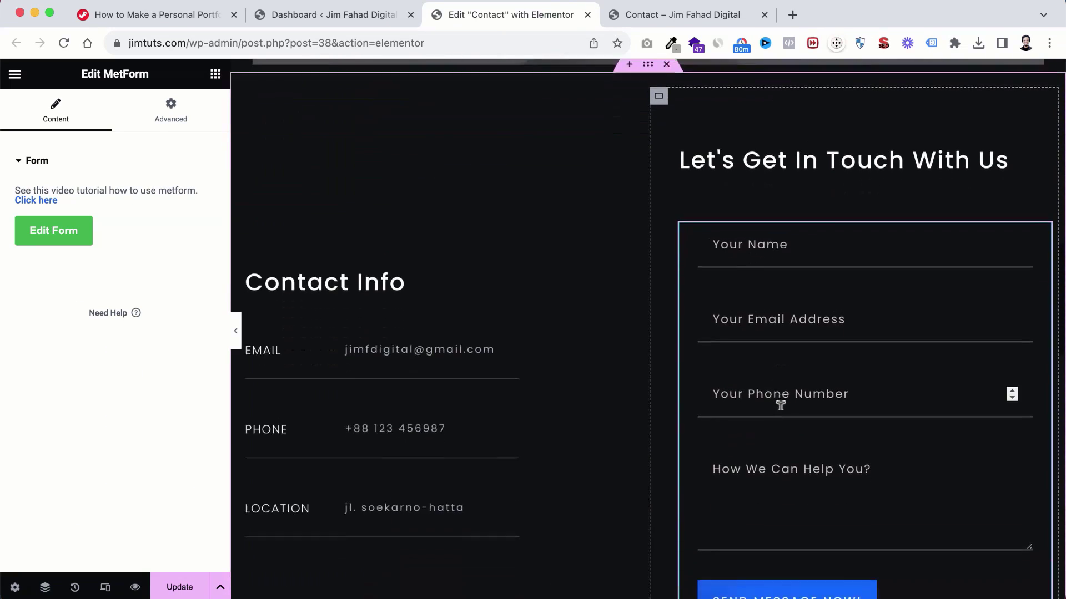
{"action": "scroll", "coordinate": [780, 406], "scroll_direction": "down", "scroll_amount": 3}
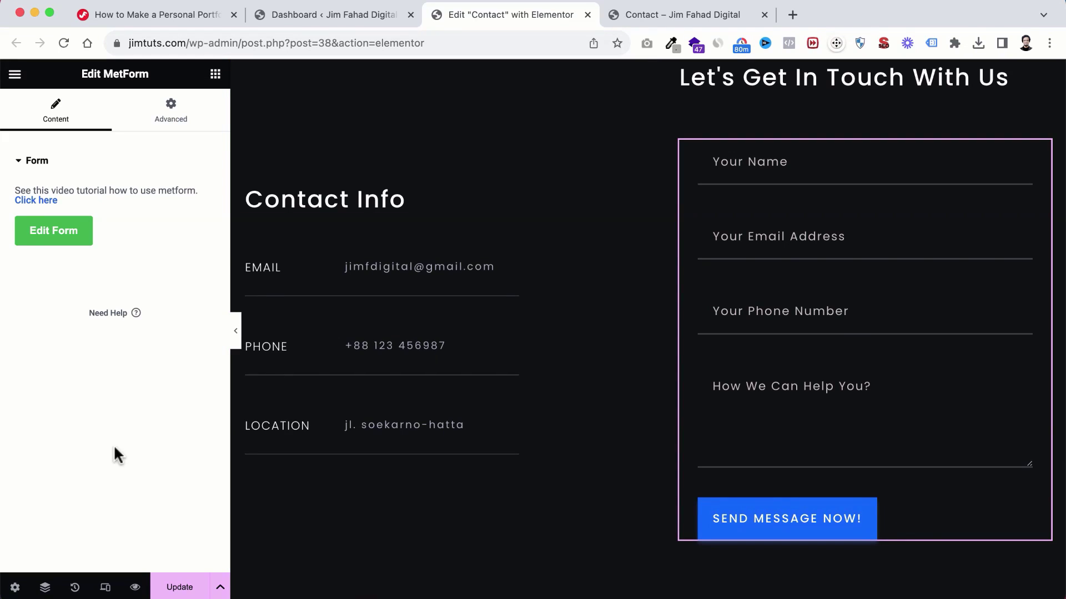
{"action": "left_click", "coordinate": [180, 586]}
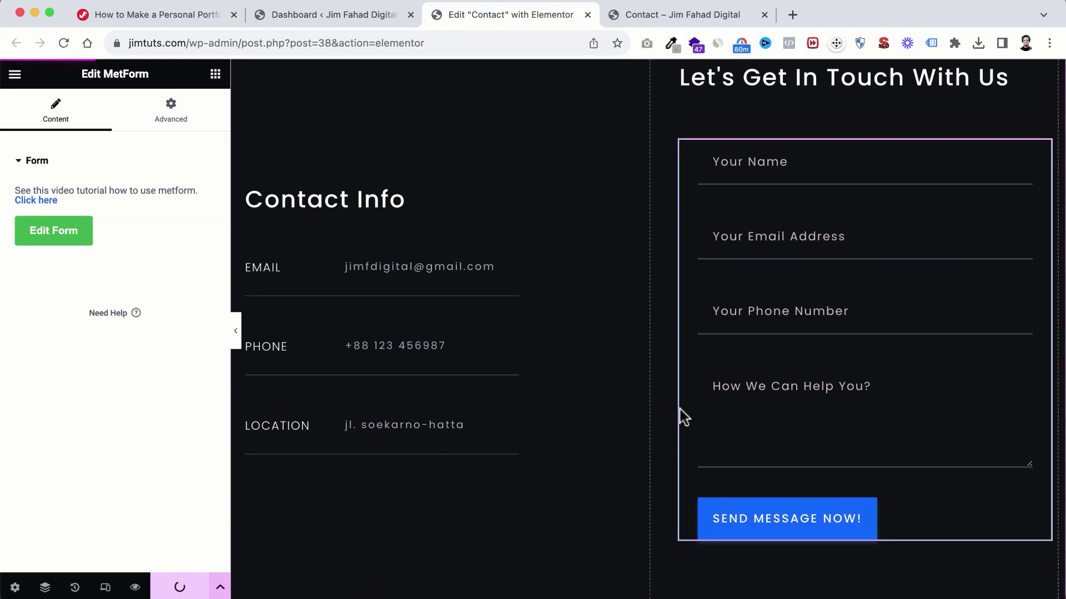
{"action": "left_click", "coordinate": [673, 15]}
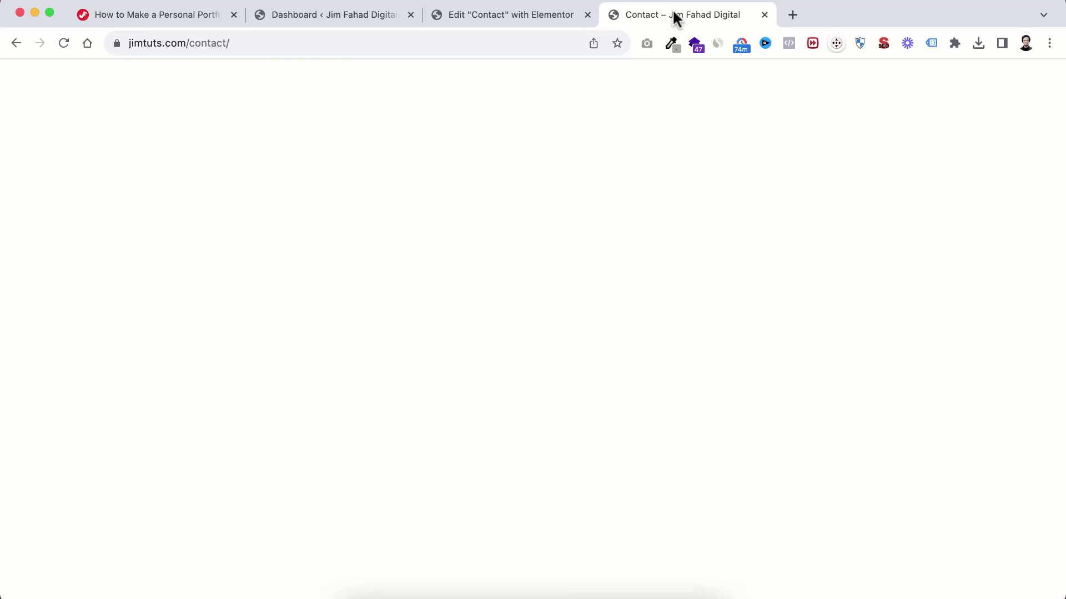
Step: Reload the live Contact page and fill in the name, email, phone and message fields
{"action": "left_click", "coordinate": [64, 45]}
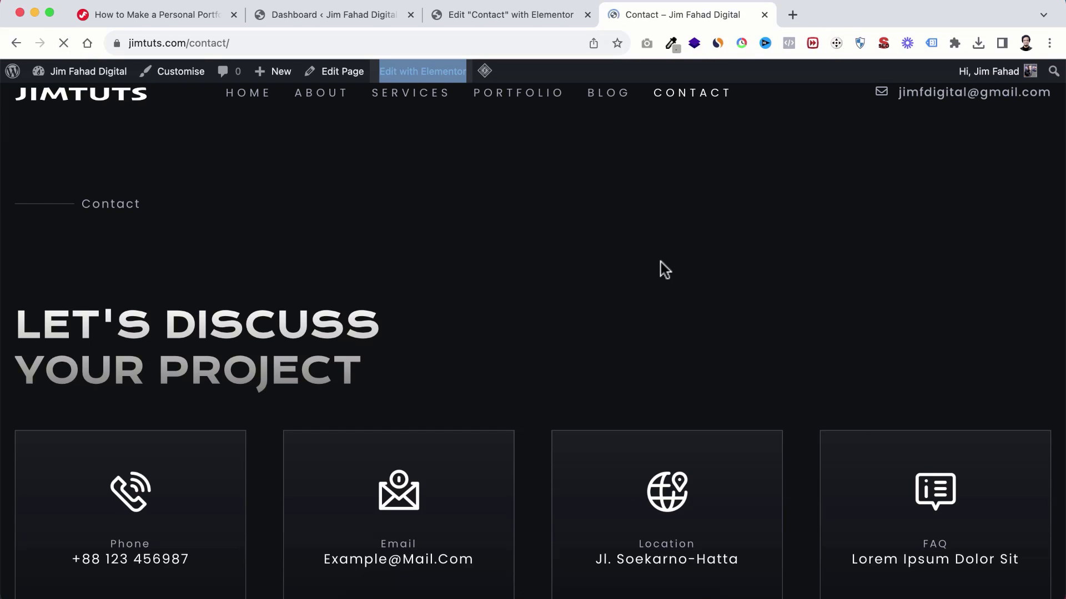
{"action": "scroll", "coordinate": [571, 376], "scroll_direction": "down", "scroll_amount": 10}
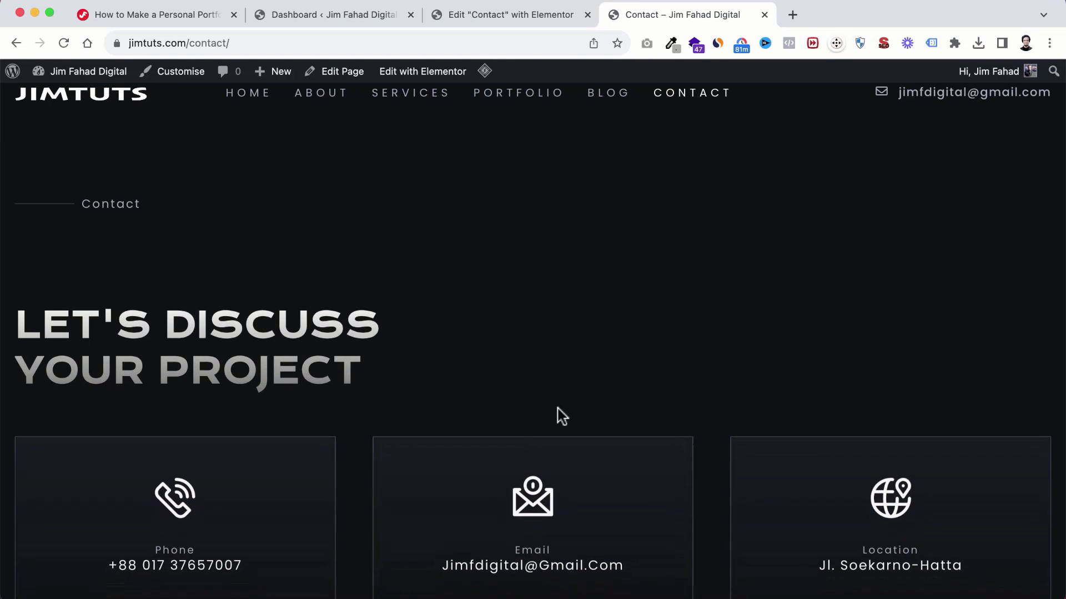
{"action": "scroll", "coordinate": [561, 416], "scroll_direction": "down", "scroll_amount": 8}
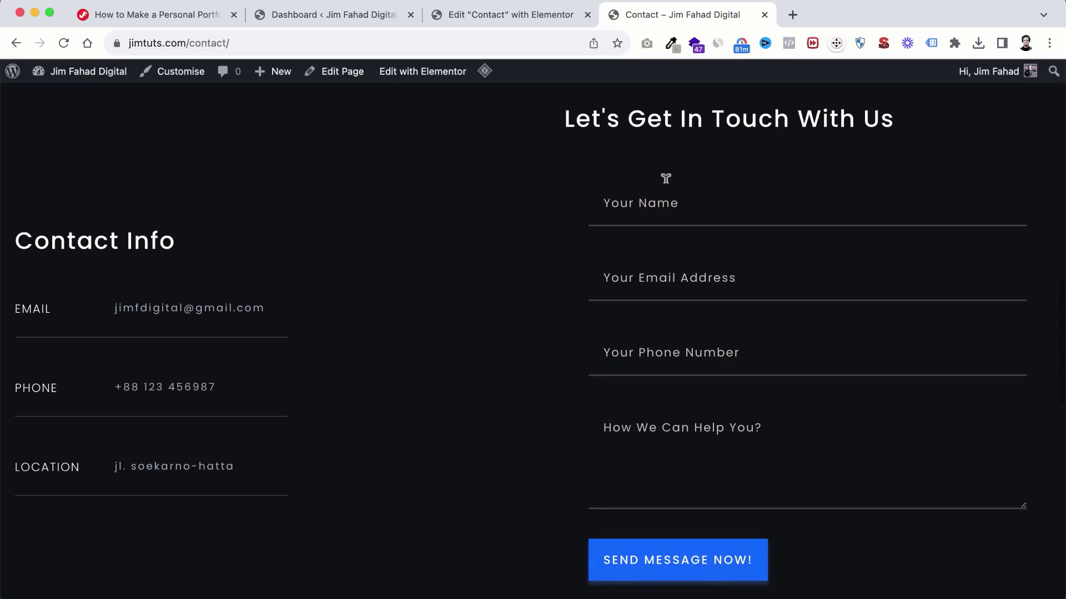
{"action": "type", "text": "Mark Rober"}
{"action": "left_click", "coordinate": [687, 281]}
{"action": "scroll", "coordinate": [687, 293], "scroll_direction": "down", "scroll_amount": 1}
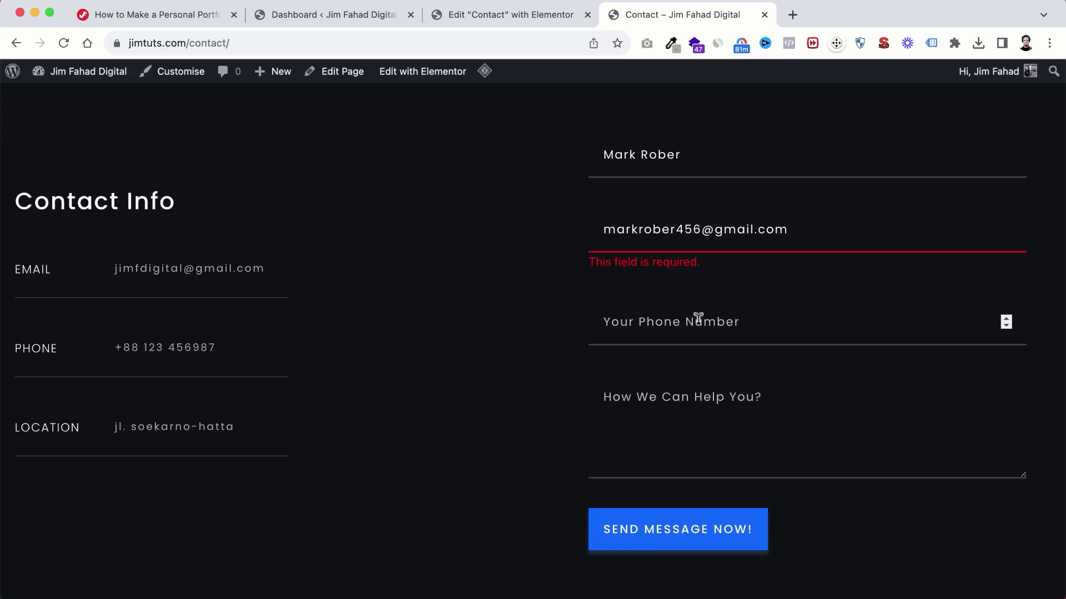
{"action": "left_click", "coordinate": [698, 318]}
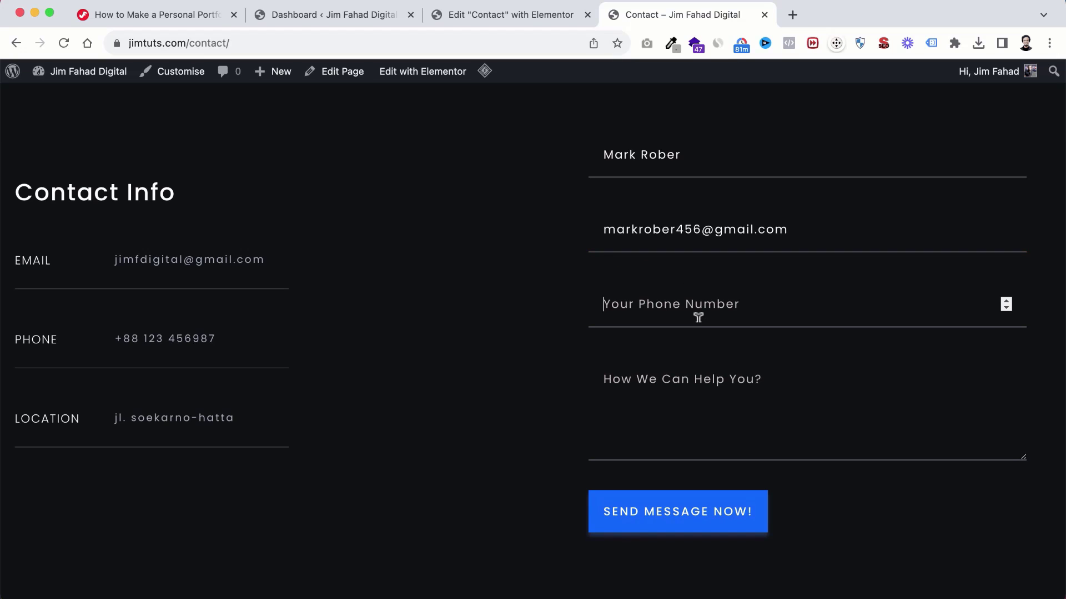
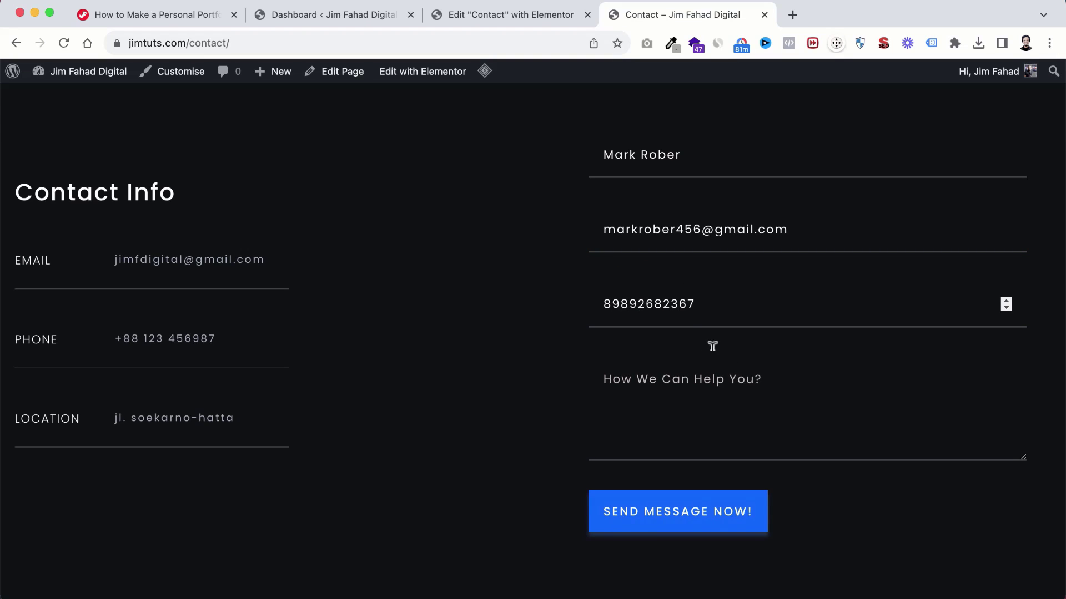
{"action": "left_click", "coordinate": [697, 384]}
{"action": "type", "text": "I need a logo. Are you available?"}
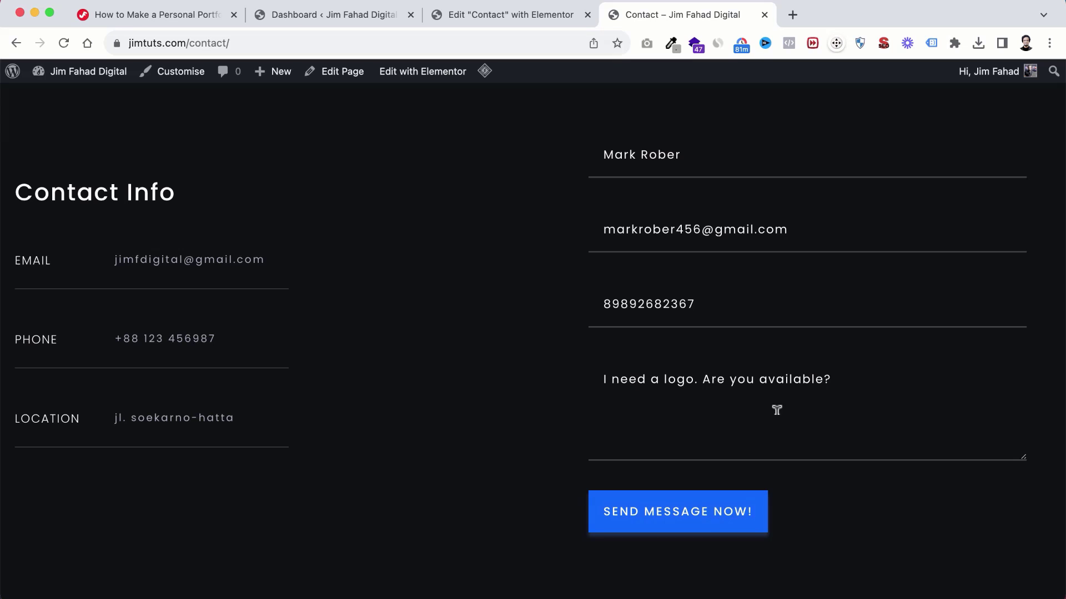
Step: Submit the test enquiry with SEND MESSAGE NOW! and return to the admin dashboard
{"action": "scroll", "coordinate": [725, 442], "scroll_direction": "up", "scroll_amount": 1}
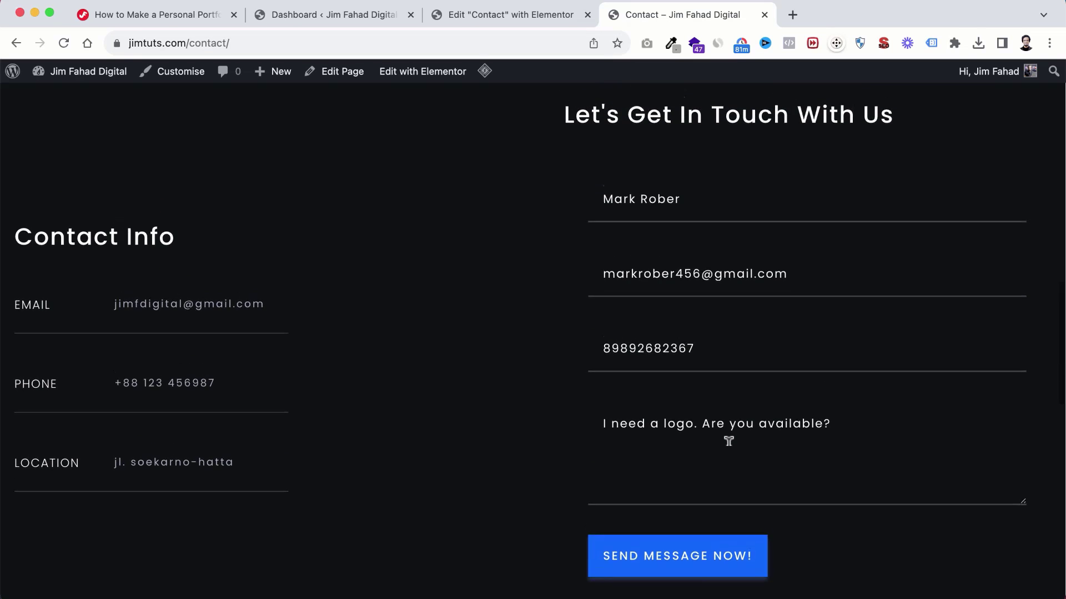
{"action": "scroll", "coordinate": [716, 469], "scroll_direction": "down", "scroll_amount": 2}
{"action": "left_click", "coordinate": [672, 519]}
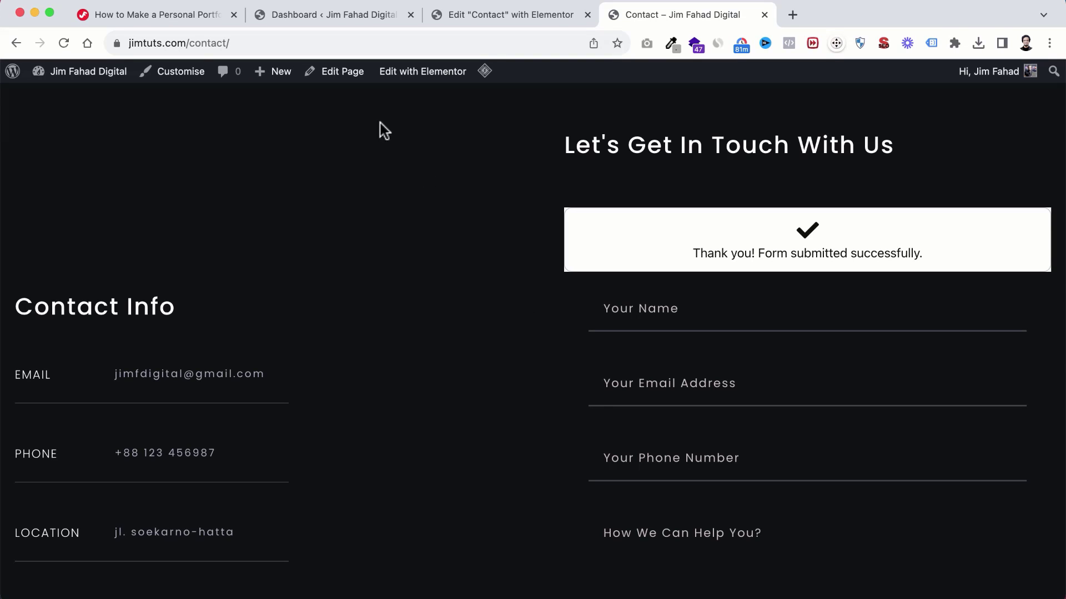
{"action": "left_click", "coordinate": [326, 16]}
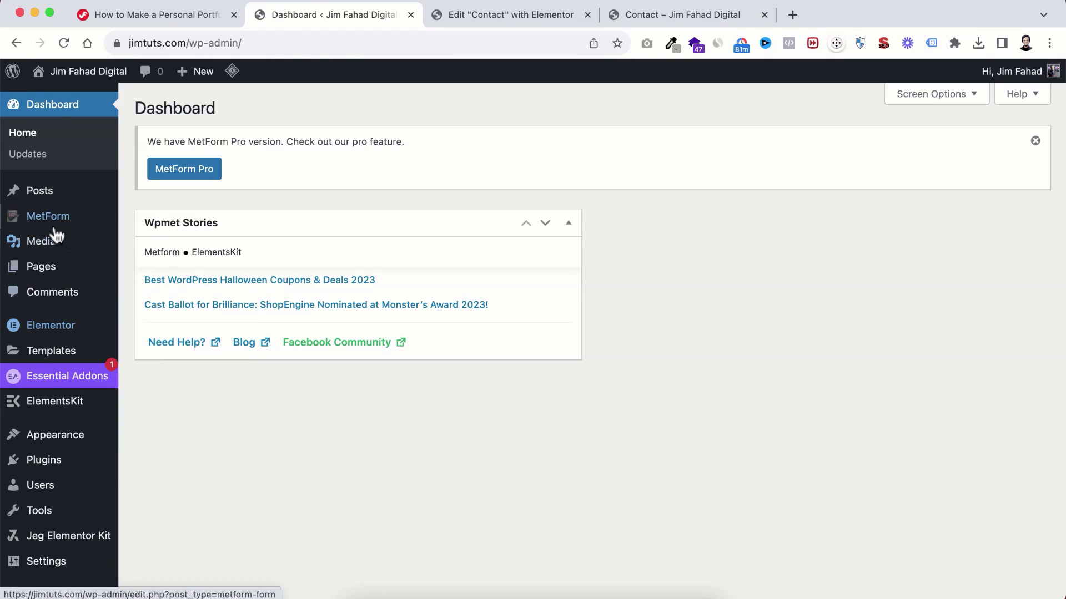
{"action": "mouse_move", "coordinate": [47, 228]}
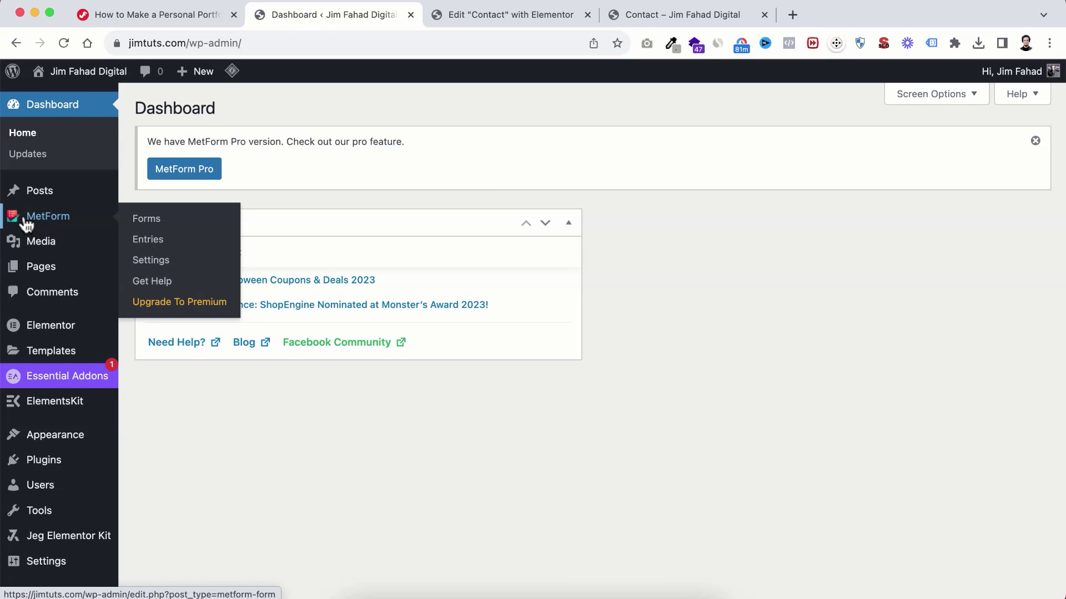
Step: Step through the MetForm setup wizard, save its settings, and open the Entries list
{"action": "left_click", "coordinate": [147, 245]}
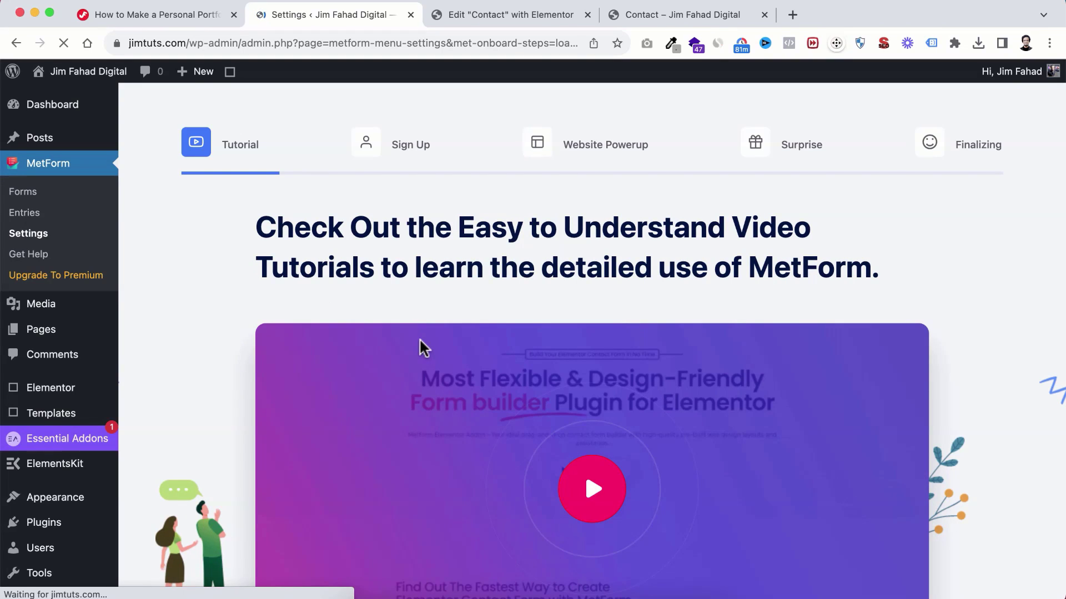
{"action": "scroll", "coordinate": [594, 435], "scroll_direction": "down", "scroll_amount": 5}
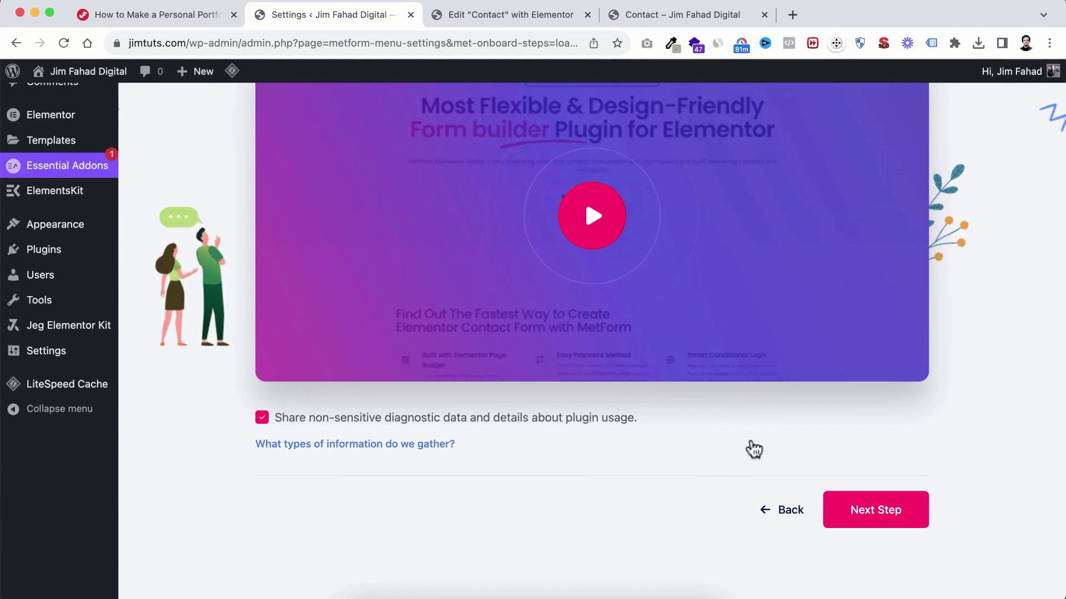
{"action": "left_click", "coordinate": [889, 525]}
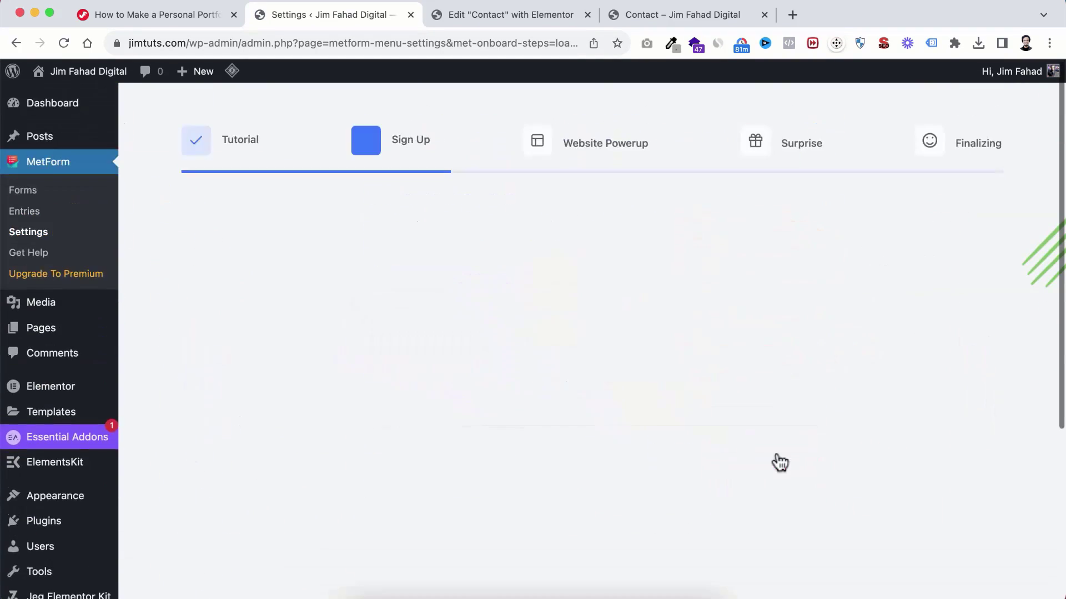
{"action": "scroll", "coordinate": [776, 455], "scroll_direction": "down", "scroll_amount": 5}
{"action": "left_click", "coordinate": [889, 504]}
{"action": "scroll", "coordinate": [859, 504], "scroll_direction": "down", "scroll_amount": 4}
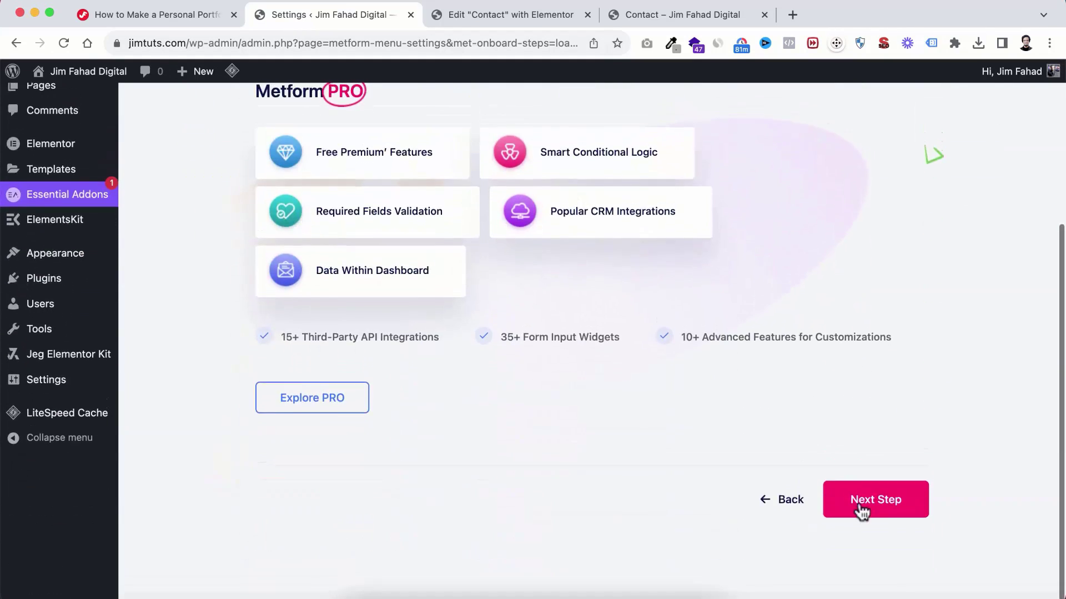
{"action": "left_click", "coordinate": [861, 510]}
{"action": "scroll", "coordinate": [877, 521], "scroll_direction": "down", "scroll_amount": 3}
{"action": "left_click", "coordinate": [603, 484]}
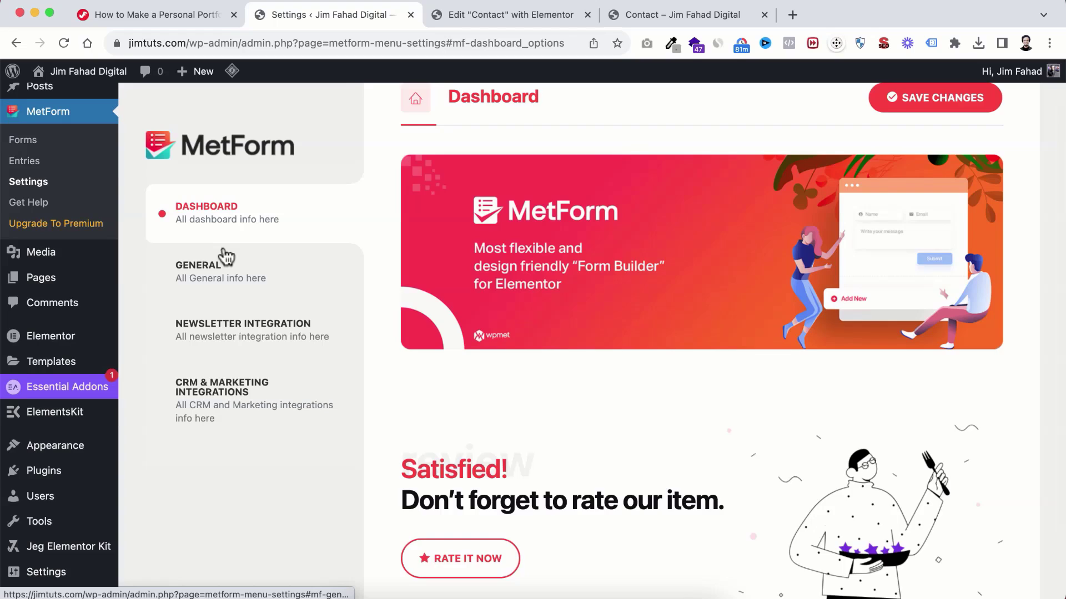
{"action": "left_click", "coordinate": [22, 214]}
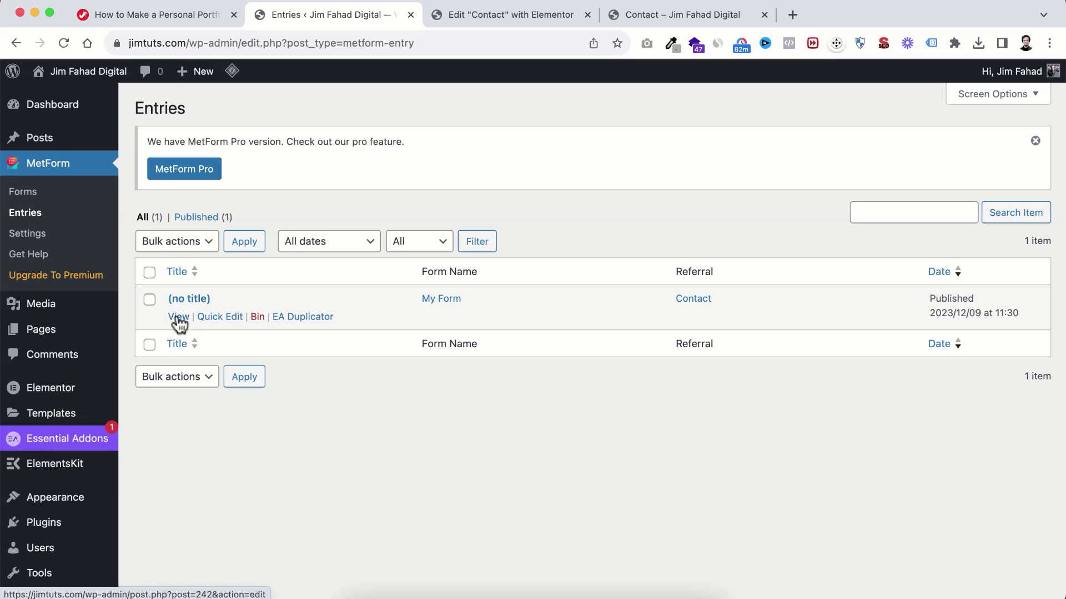
Step: View the (no title) entry and highlight its submitted email, phone number and message
{"action": "left_click", "coordinate": [179, 317]}
{"action": "scroll", "coordinate": [166, 344], "scroll_direction": "down", "scroll_amount": 1}
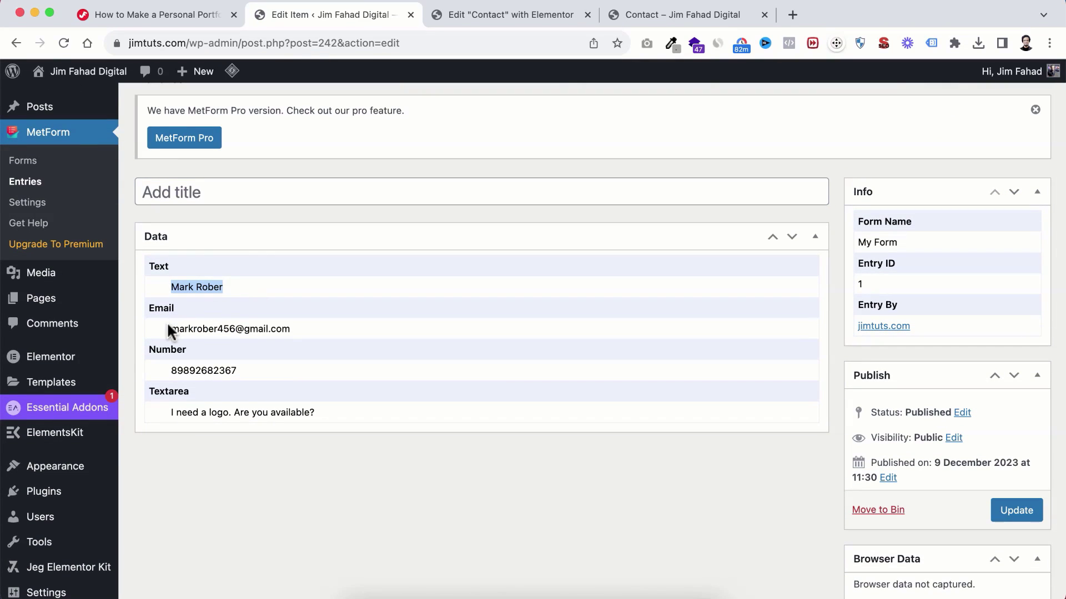
{"action": "left_click_drag", "start_coordinate": [168, 327], "coordinate": [287, 336]}
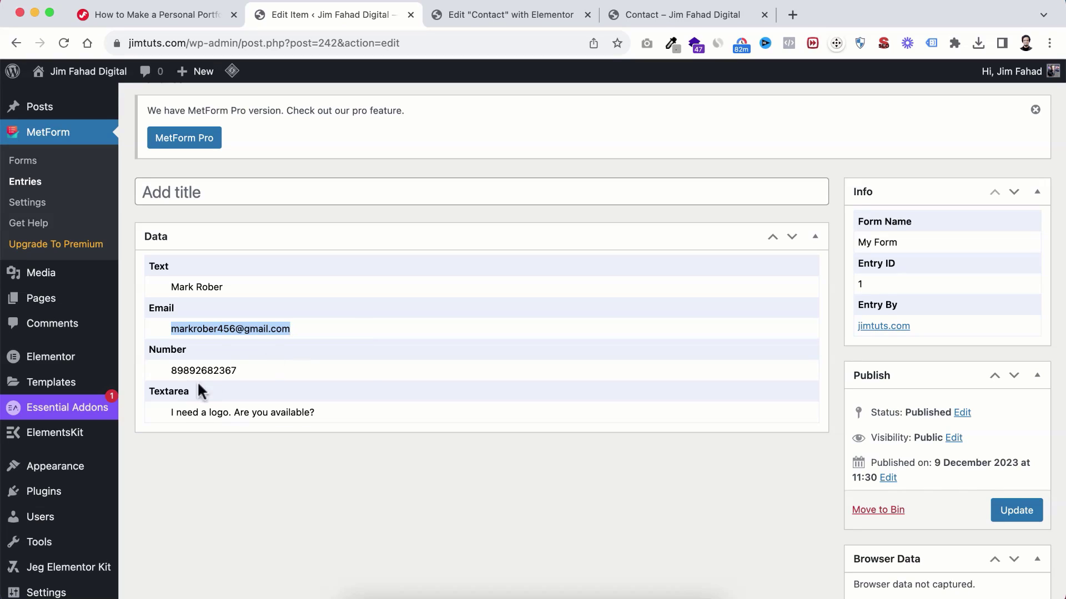
{"action": "left_click_drag", "start_coordinate": [175, 367], "coordinate": [270, 367]}
{"action": "left_click", "coordinate": [270, 367]}
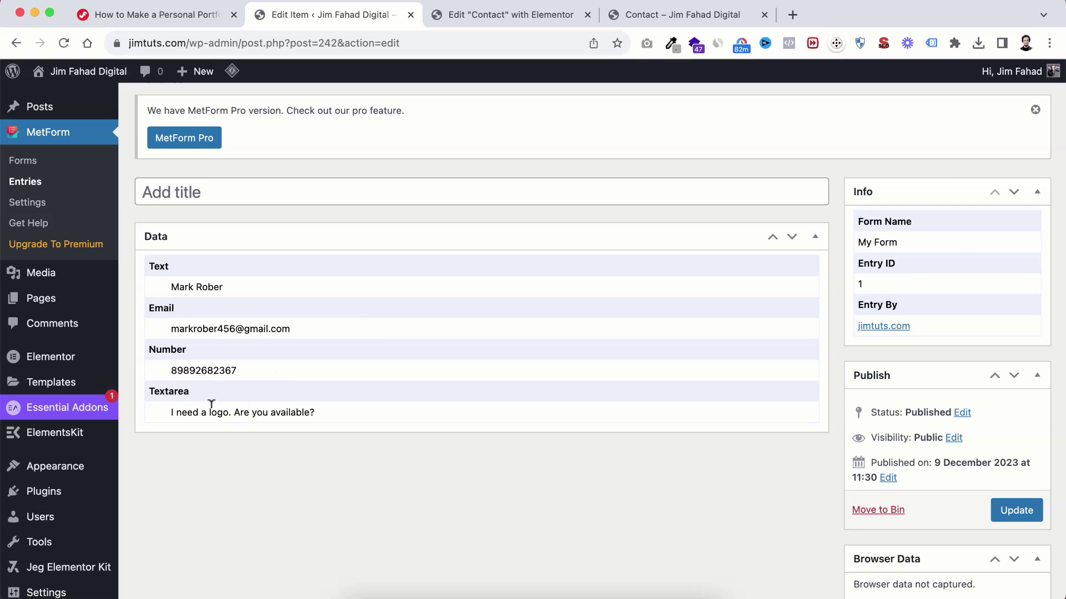
{"action": "left_click_drag", "start_coordinate": [169, 408], "coordinate": [332, 414]}
{"action": "left_click", "coordinate": [316, 416]}
{"action": "left_click", "coordinate": [279, 371]}
{"action": "left_click_drag", "start_coordinate": [171, 329], "coordinate": [283, 336]}
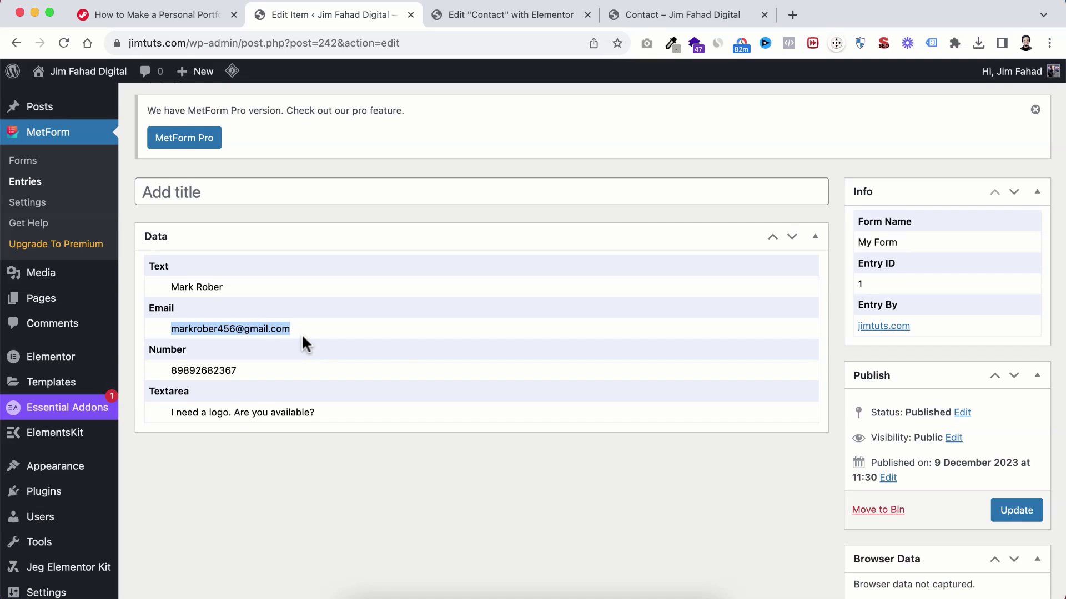
{"action": "left_click", "coordinate": [669, 16]}
Step: Go from the live Contact page to the site's home page
{"action": "scroll", "coordinate": [618, 411], "scroll_direction": "down", "scroll_amount": 8}
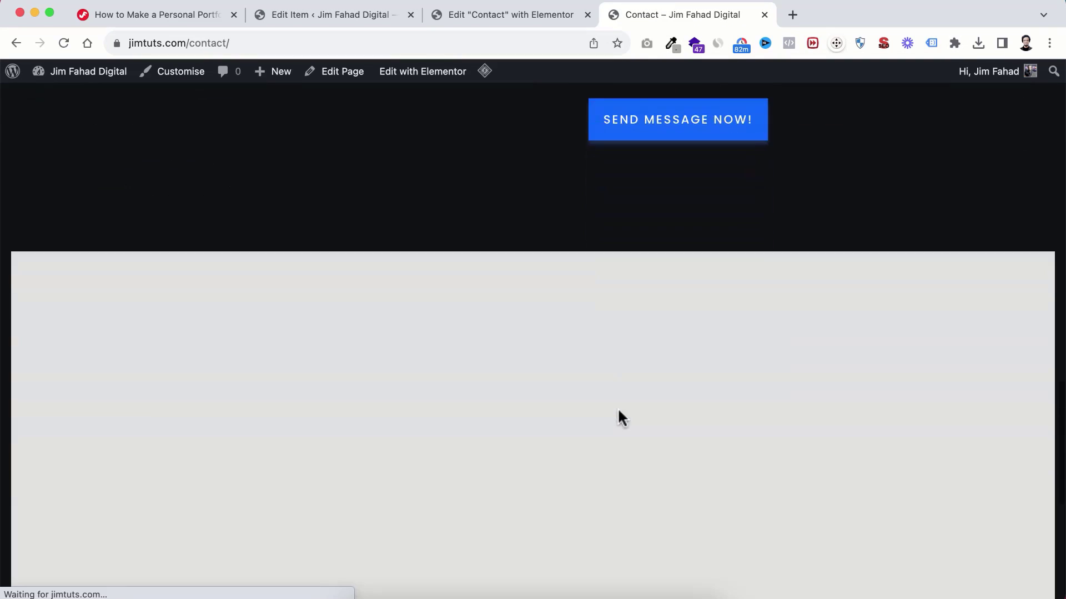
{"action": "scroll", "coordinate": [619, 411], "scroll_direction": "down", "scroll_amount": 5}
{"action": "scroll", "coordinate": [621, 352], "scroll_direction": "up", "scroll_amount": 10}
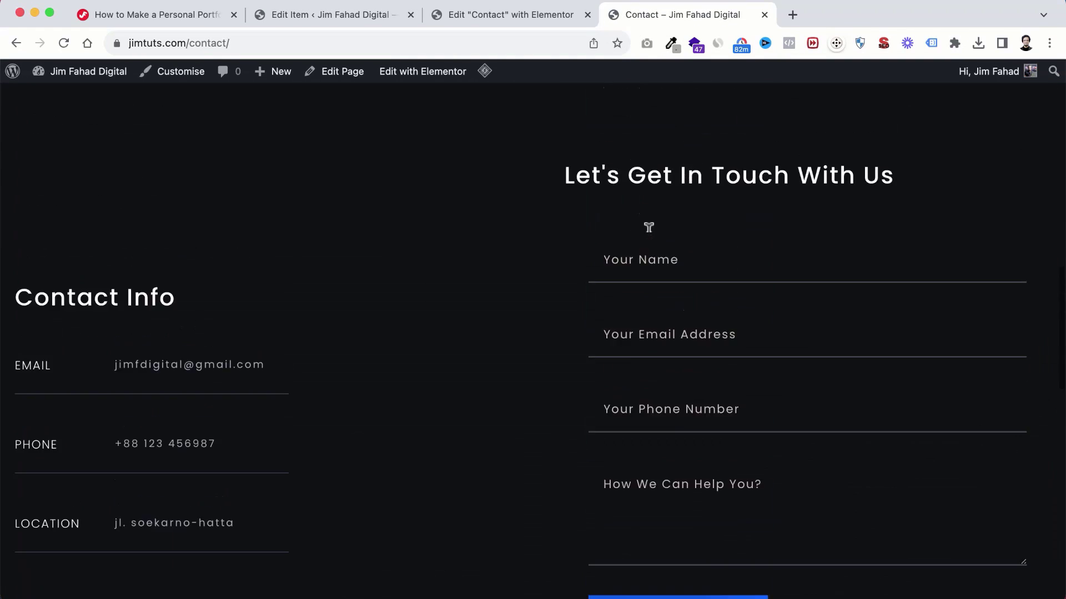
{"action": "scroll", "coordinate": [649, 227], "scroll_direction": "up", "scroll_amount": 10}
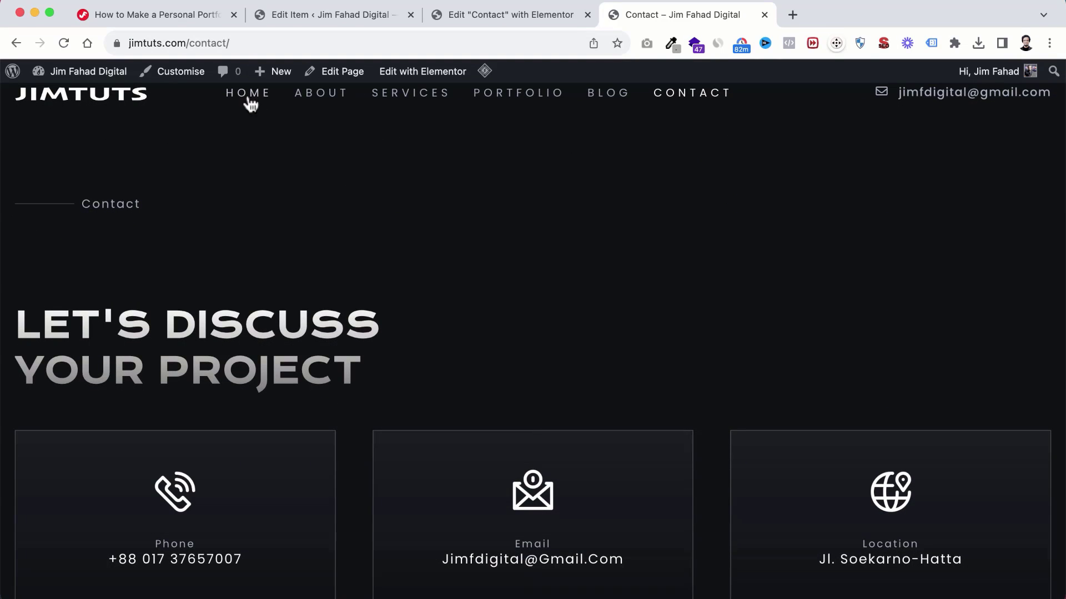
{"action": "left_click", "coordinate": [248, 99]}
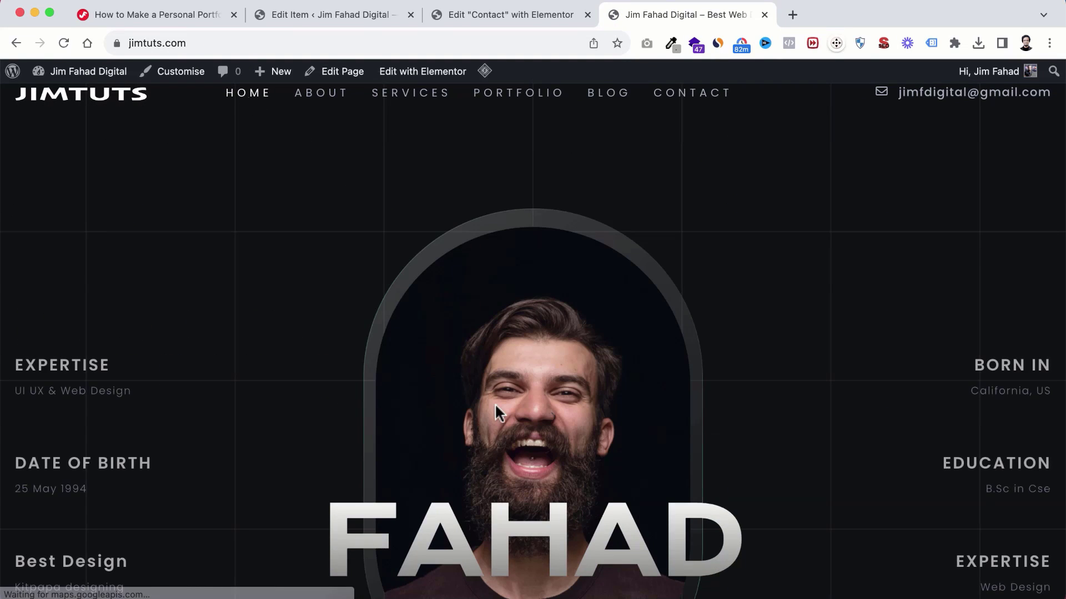
Step: Confirm the Let's Get In Touch section has no form and open Home in Elementor
{"action": "scroll", "coordinate": [495, 411], "scroll_direction": "down", "scroll_amount": 20}
{"action": "scroll", "coordinate": [499, 413], "scroll_direction": "down", "scroll_amount": 15}
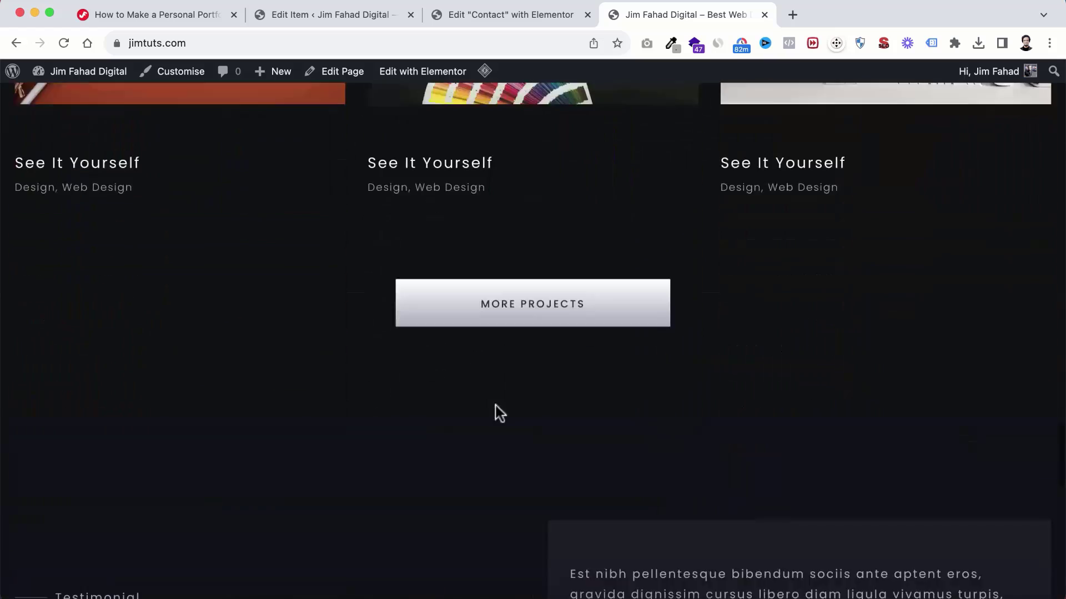
{"action": "scroll", "coordinate": [704, 309], "scroll_direction": "up", "scroll_amount": 4}
{"action": "scroll", "coordinate": [708, 310], "scroll_direction": "up", "scroll_amount": 3}
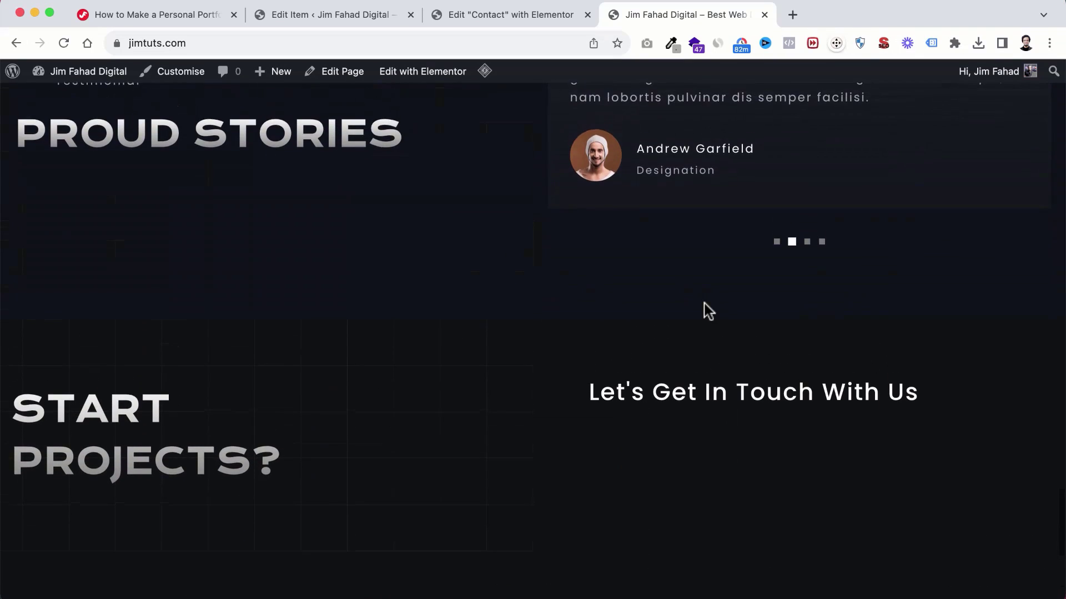
{"action": "scroll", "coordinate": [716, 344], "scroll_direction": "down", "scroll_amount": 1}
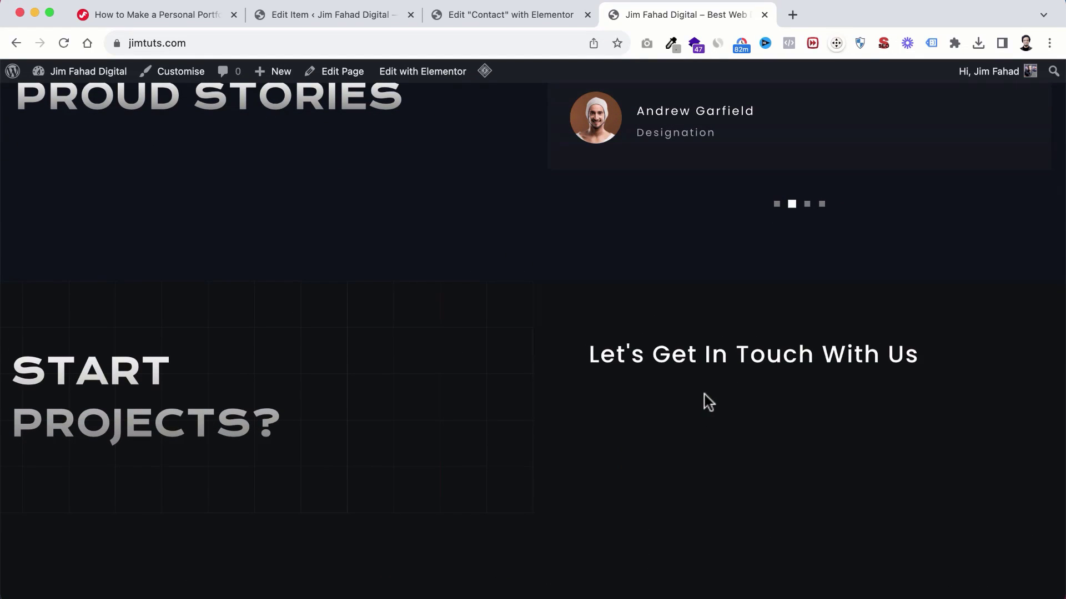
{"action": "left_click", "coordinate": [420, 71], "text": "super"}
{"action": "left_click_drag", "start_coordinate": [835, 14], "coordinate": [658, 16]}
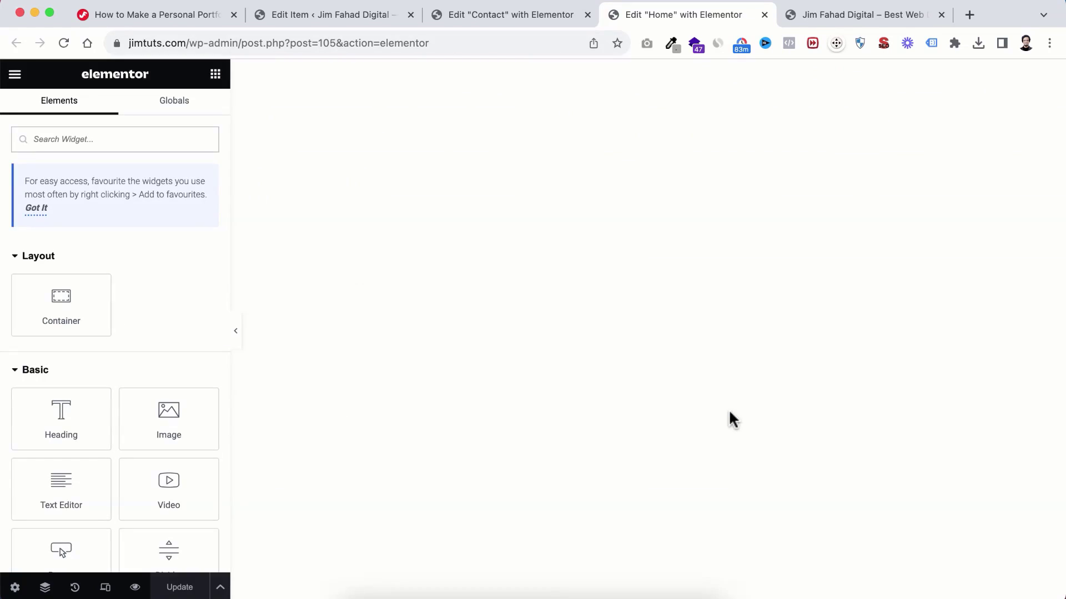
Step: Assign My Form to the empty form widget on the Home page and save it
{"action": "scroll", "coordinate": [728, 410], "scroll_direction": "down", "scroll_amount": 10}
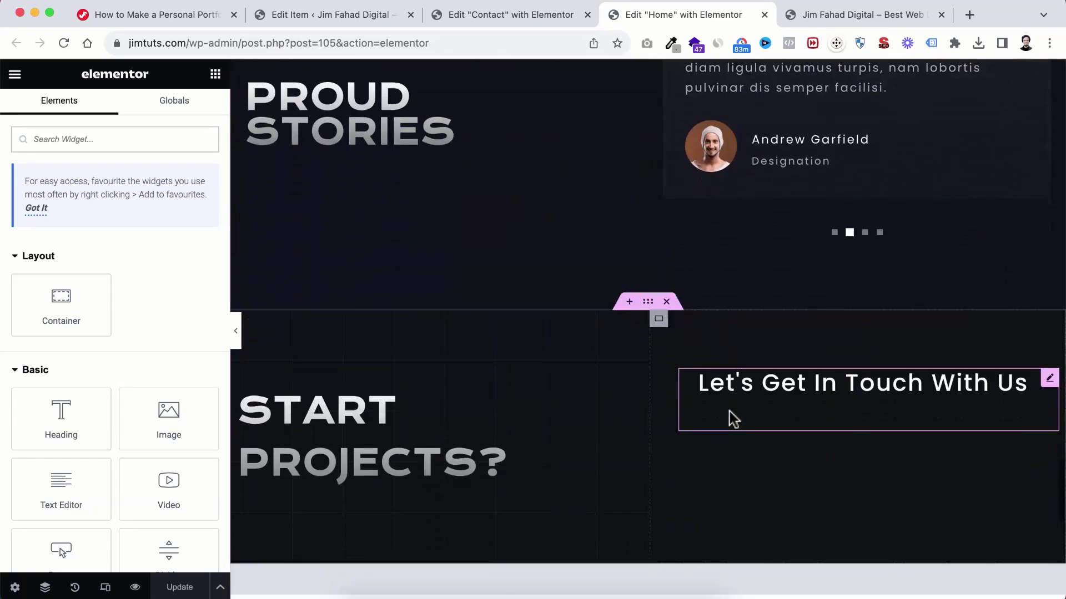
{"action": "scroll", "coordinate": [729, 413], "scroll_direction": "down", "scroll_amount": 5}
{"action": "scroll", "coordinate": [730, 418], "scroll_direction": "up", "scroll_amount": 3}
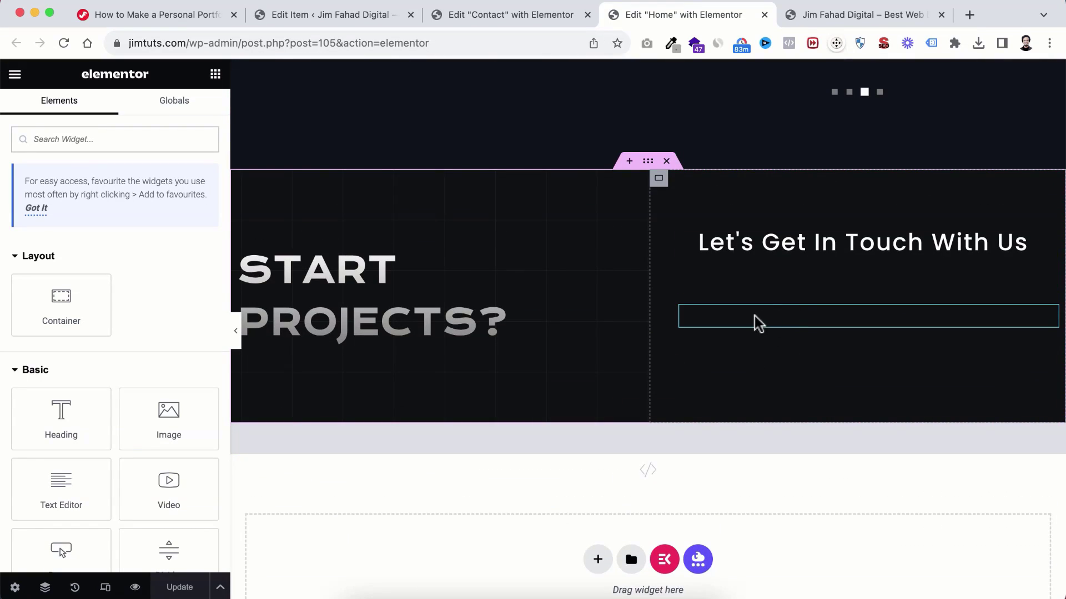
{"action": "left_click", "coordinate": [757, 324]}
{"action": "left_click", "coordinate": [53, 233]}
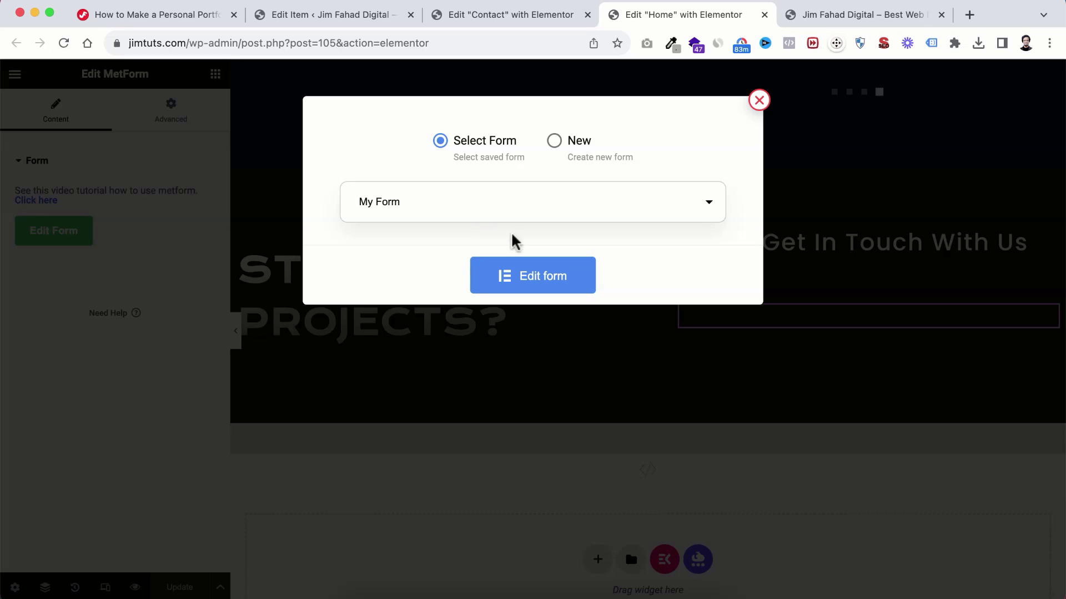
{"action": "left_click", "coordinate": [533, 281]}
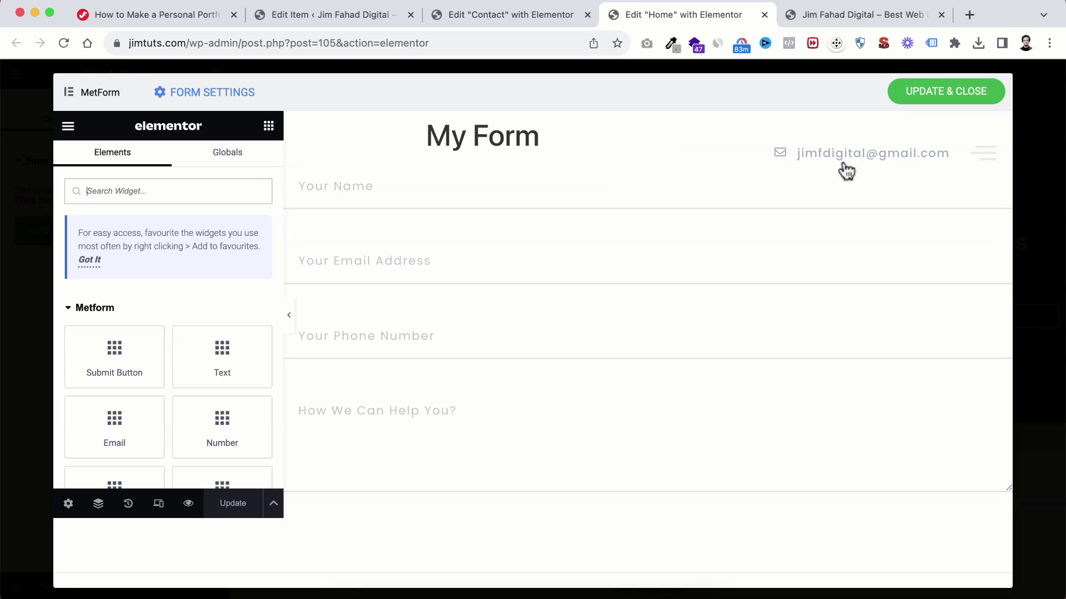
{"action": "left_click", "coordinate": [929, 84]}
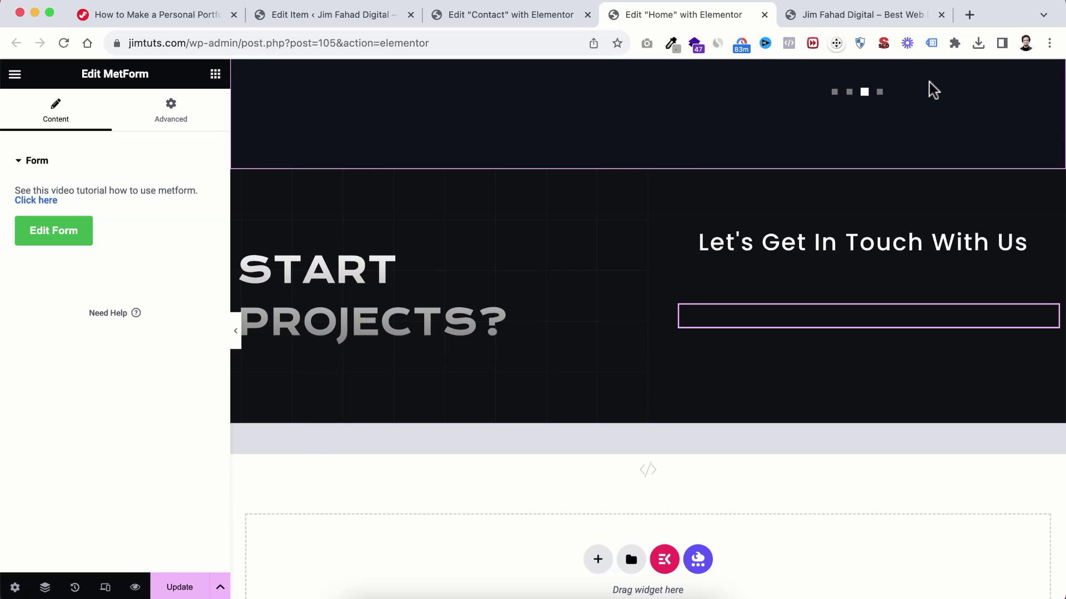
Step: Return from Edit MetForm to the Elements panel and scroll the canvas to the top
{"action": "scroll", "coordinate": [892, 148], "scroll_direction": "down", "scroll_amount": 3}
{"action": "scroll", "coordinate": [755, 402], "scroll_direction": "down", "scroll_amount": 2}
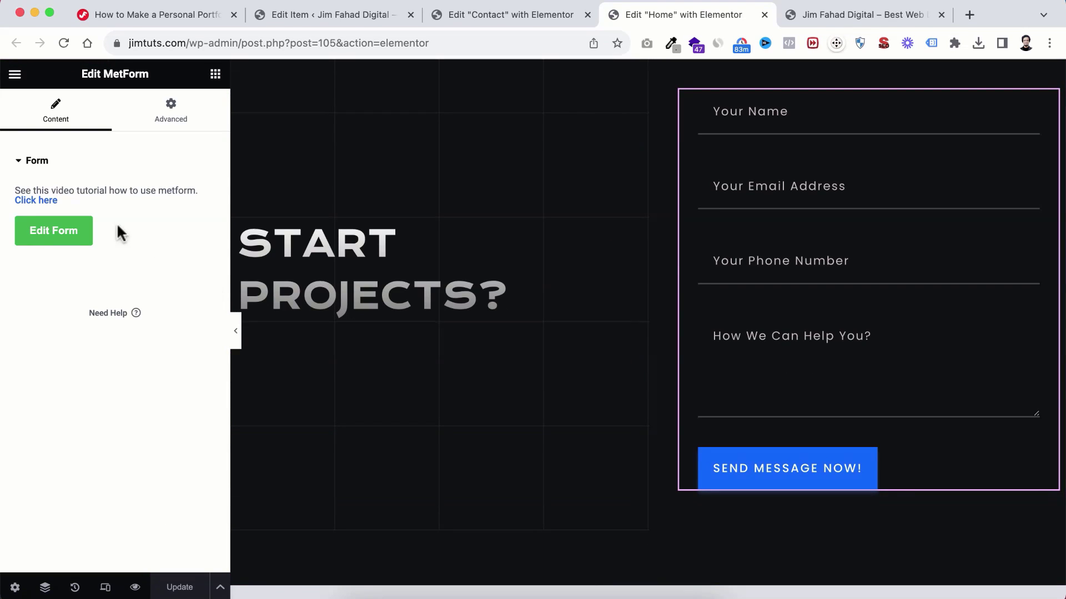
{"action": "left_click", "coordinate": [216, 74]}
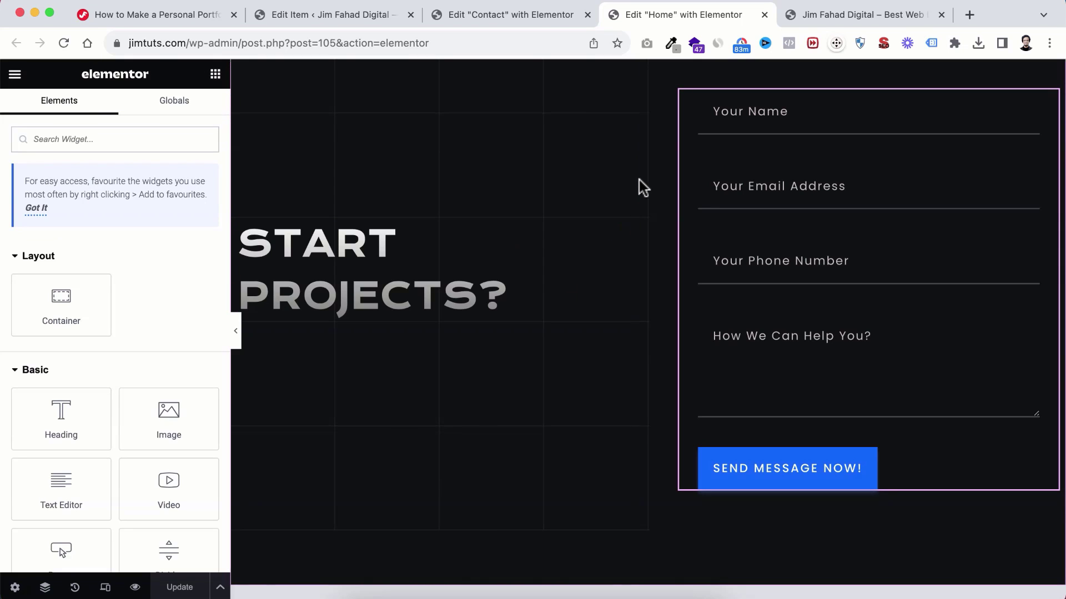
{"action": "scroll", "coordinate": [638, 179], "scroll_direction": "up", "scroll_amount": 10}
{"action": "scroll", "coordinate": [641, 177], "scroll_direction": "up", "scroll_amount": 15}
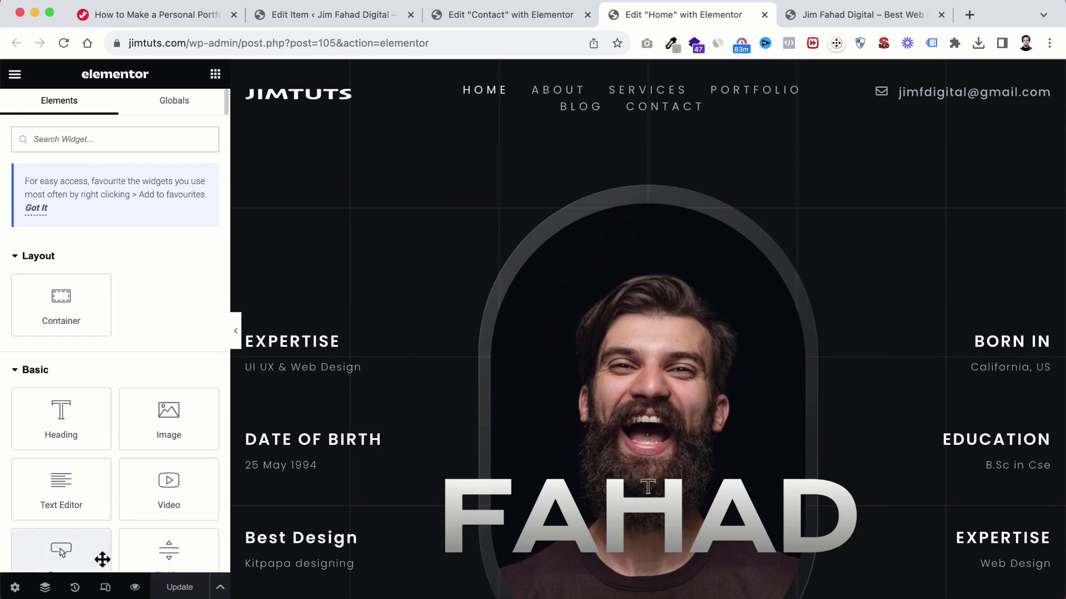
Step: Turn on Responsive Mode and scroll through the Home page at tablet width
{"action": "left_click", "coordinate": [109, 590]}
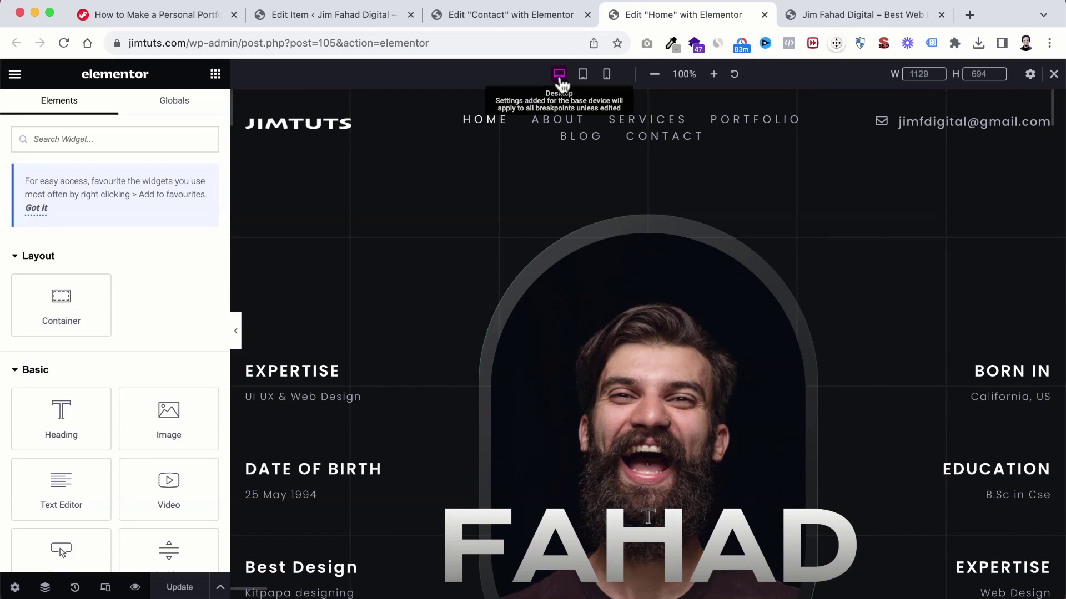
{"action": "left_click", "coordinate": [583, 75]}
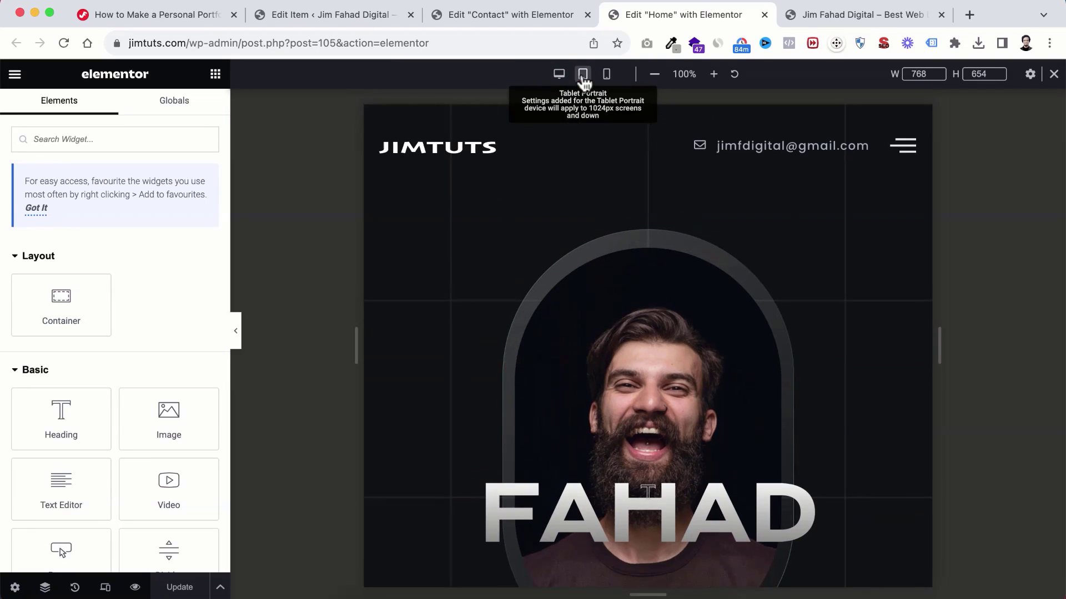
{"action": "scroll", "coordinate": [646, 308], "scroll_direction": "down", "scroll_amount": 10}
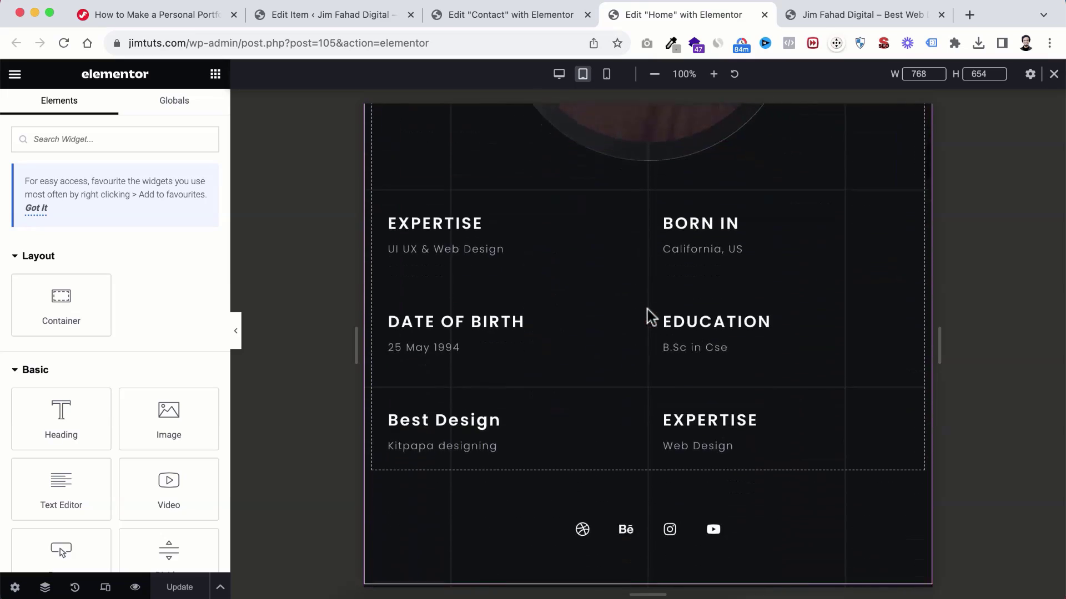
{"action": "scroll", "coordinate": [646, 309], "scroll_direction": "down", "scroll_amount": 20}
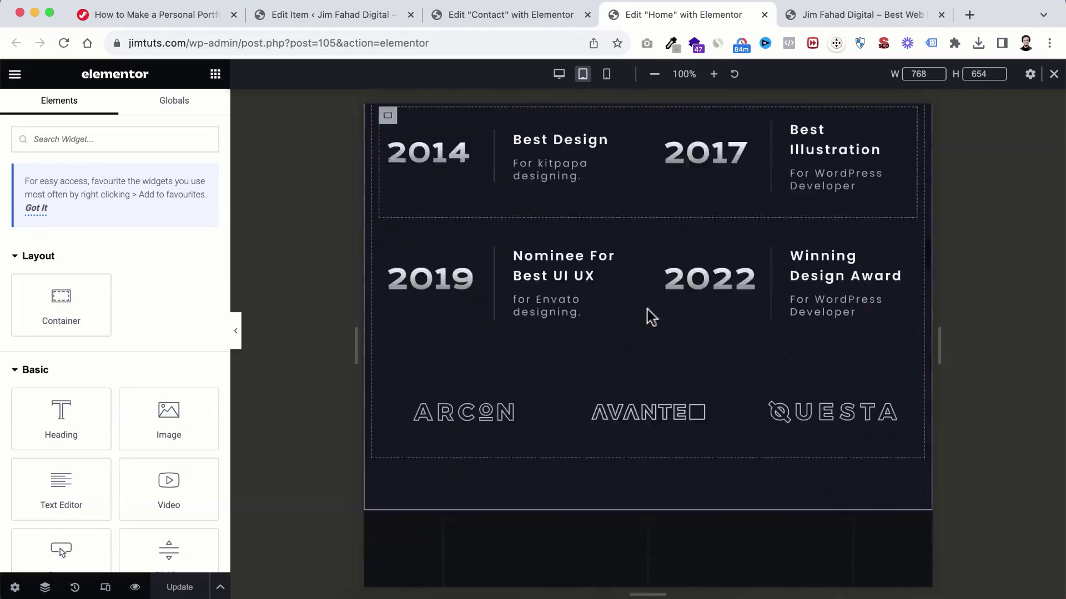
{"action": "scroll", "coordinate": [647, 308], "scroll_direction": "down", "scroll_amount": 20}
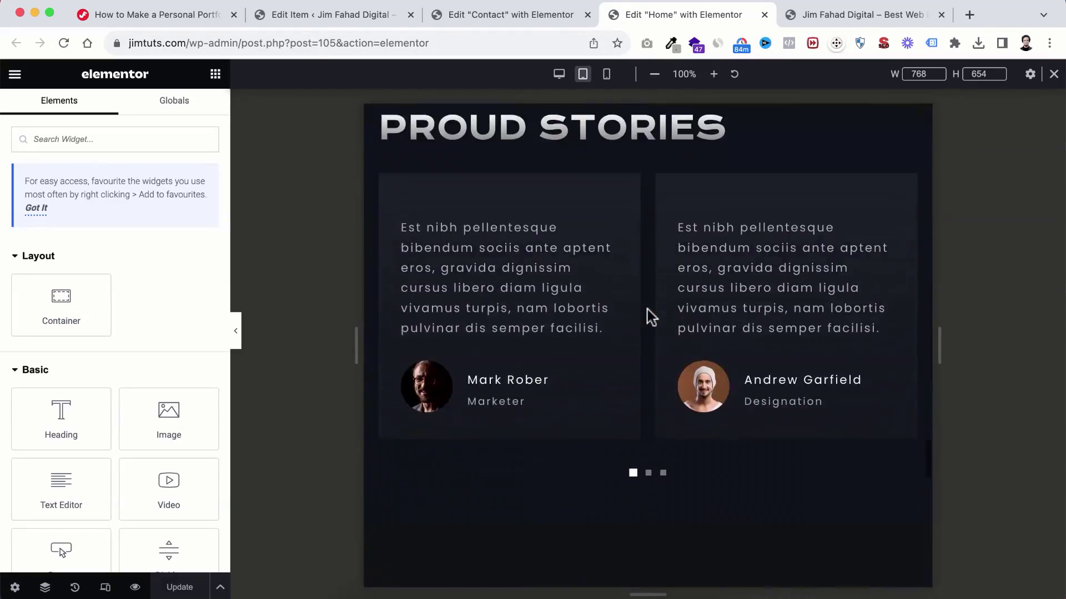
{"action": "scroll", "coordinate": [647, 314], "scroll_direction": "up", "scroll_amount": 20}
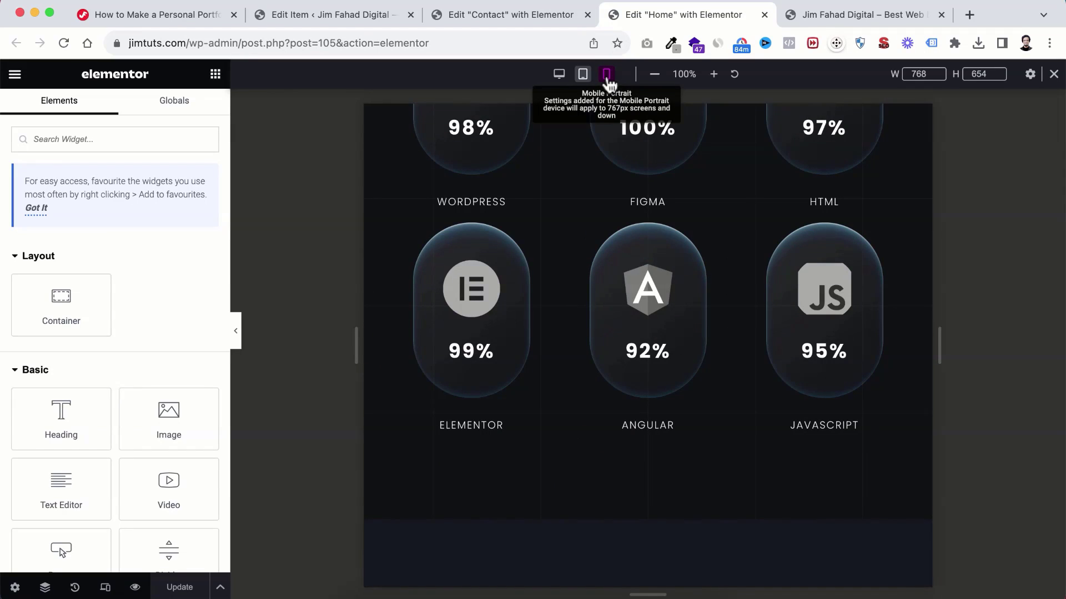
Step: Scroll through the page at mobile width and open the hamburger menu, which still shows the NOVUSA logo
{"action": "left_click", "coordinate": [607, 78]}
{"action": "scroll", "coordinate": [614, 316], "scroll_direction": "down", "scroll_amount": 10}
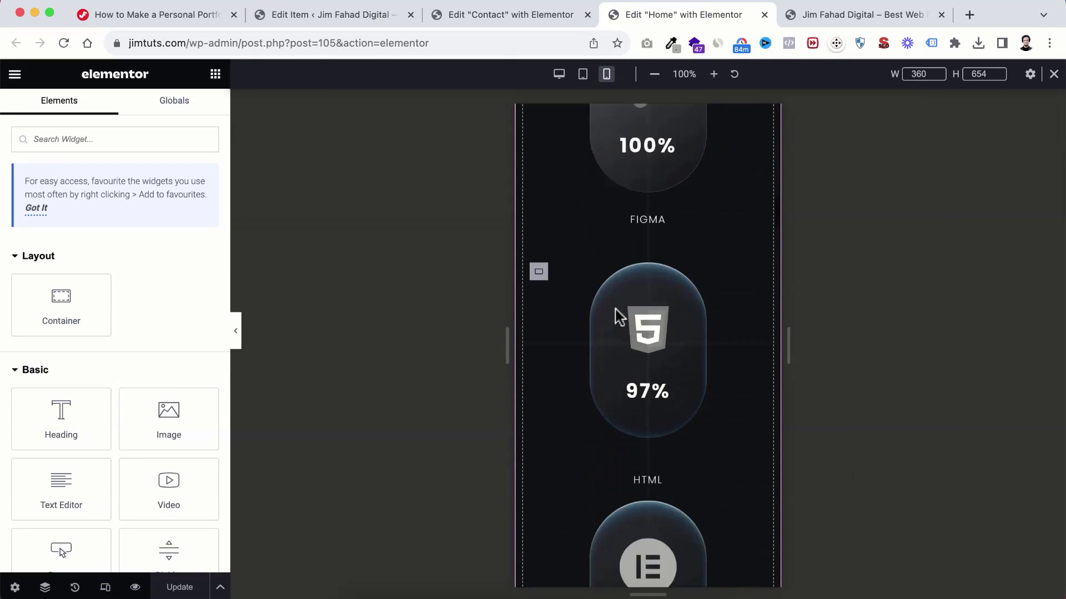
{"action": "scroll", "coordinate": [616, 310], "scroll_direction": "down", "scroll_amount": 15}
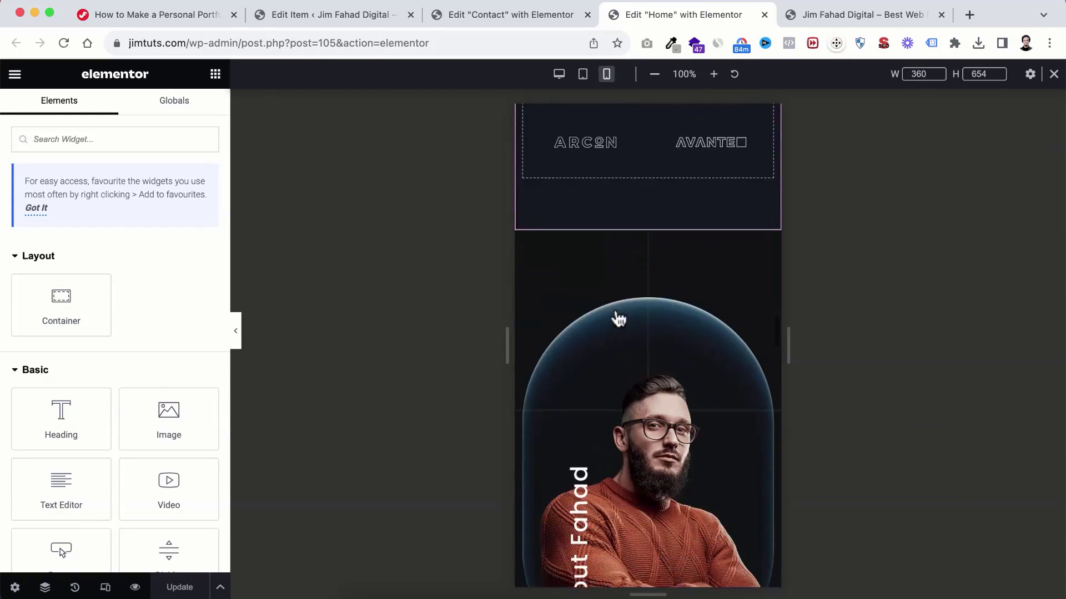
{"action": "scroll", "coordinate": [615, 310], "scroll_direction": "down", "scroll_amount": 20}
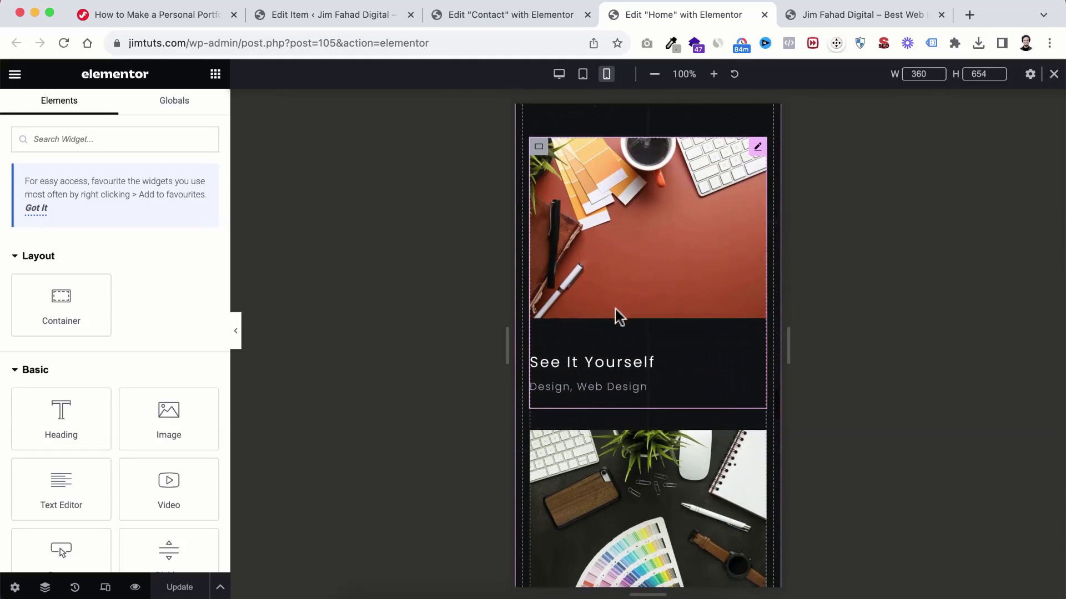
{"action": "scroll", "coordinate": [615, 312], "scroll_direction": "up", "scroll_amount": 20}
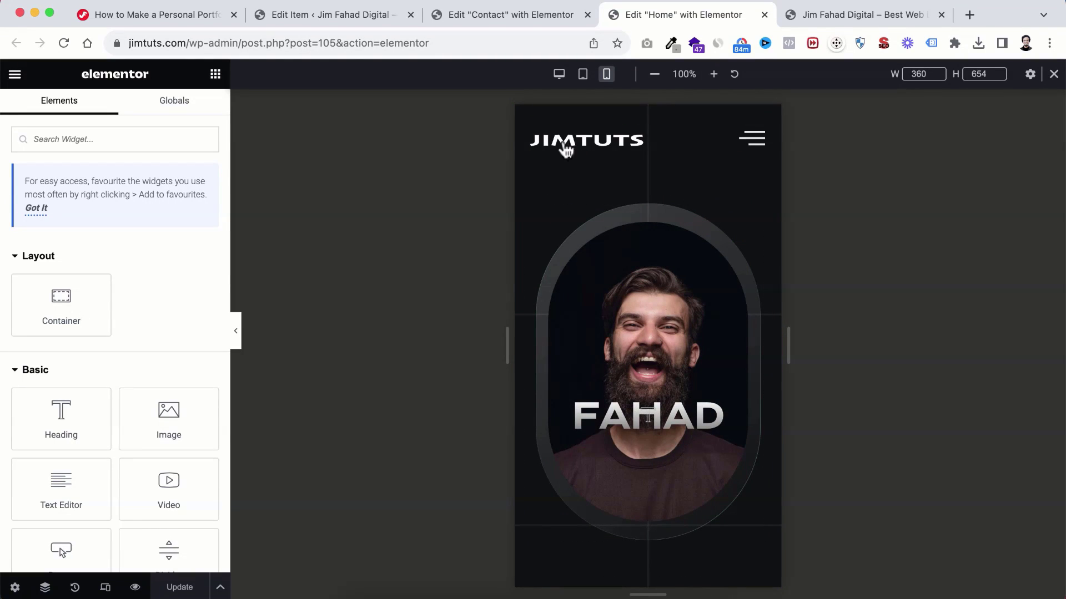
{"action": "left_click", "coordinate": [755, 146]}
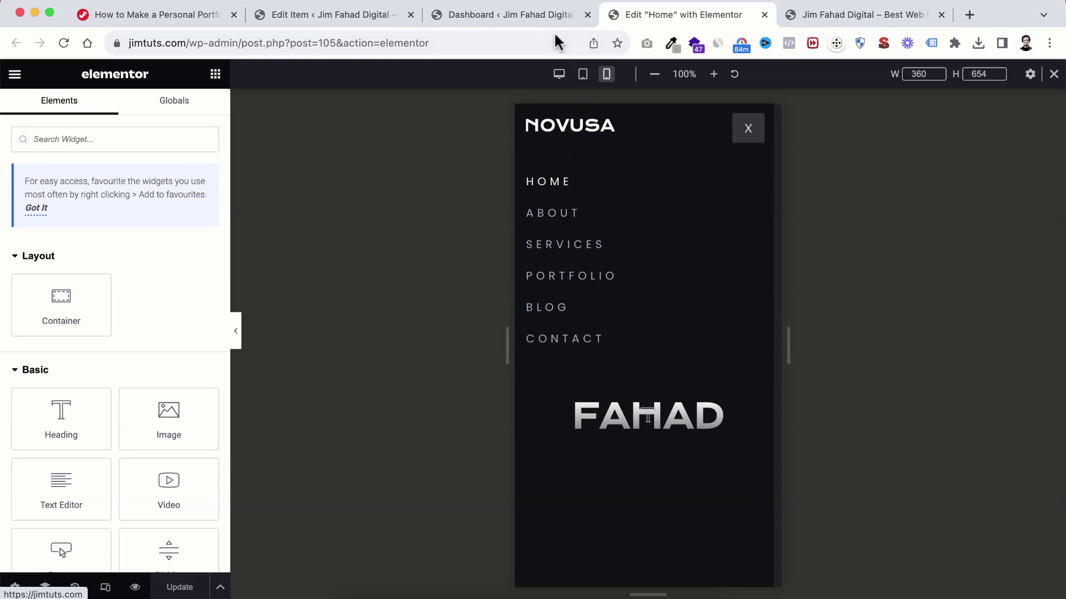
Step: From the Dashboard's ElementsKit > Header Footer list, edit My Header with Elementor
{"action": "left_click", "coordinate": [459, 17]}
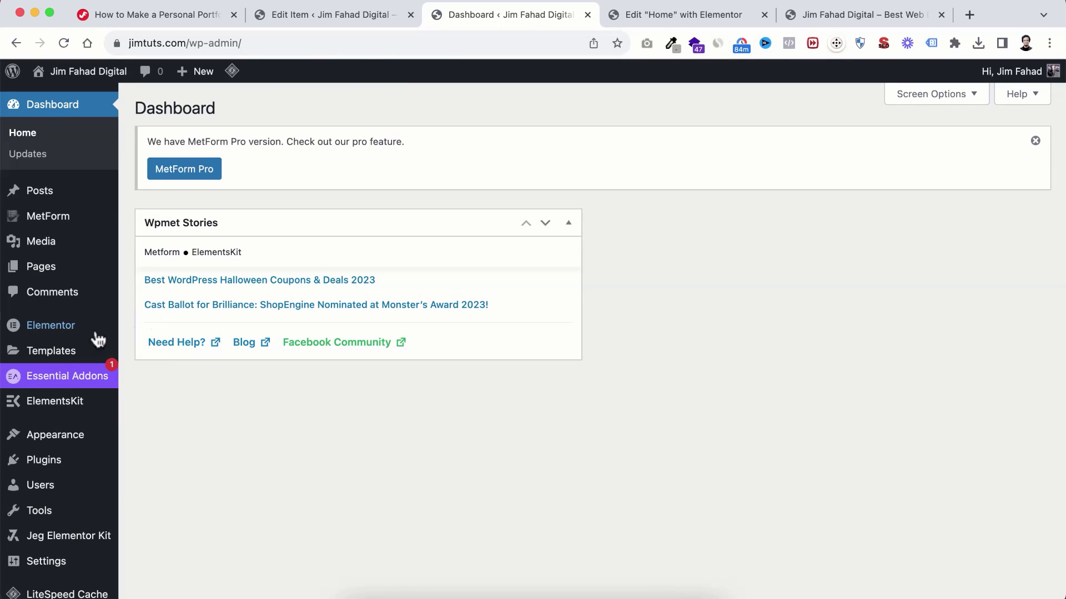
{"action": "mouse_move", "coordinate": [64, 350]}
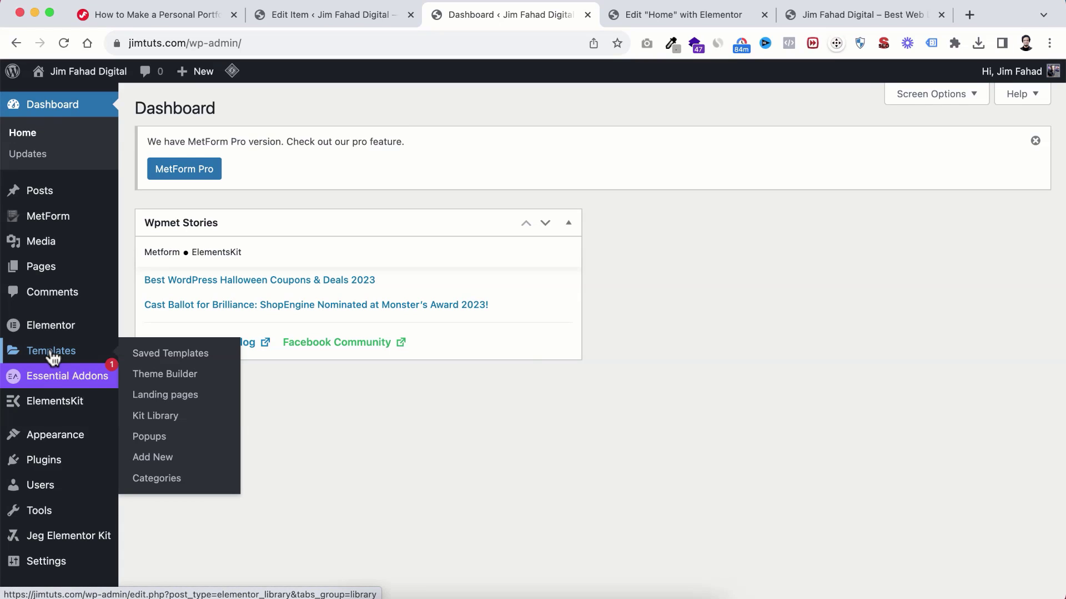
{"action": "scroll", "coordinate": [52, 354], "scroll_direction": "down", "scroll_amount": 1}
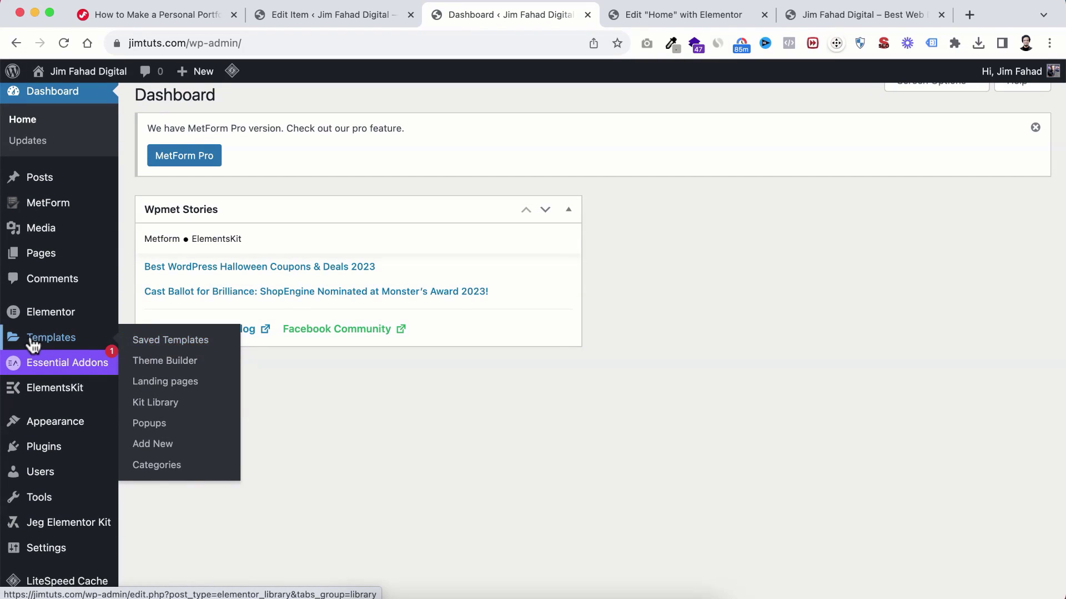
{"action": "scroll", "coordinate": [48, 423], "scroll_direction": "down", "scroll_amount": 2}
{"action": "mouse_move", "coordinate": [48, 372]}
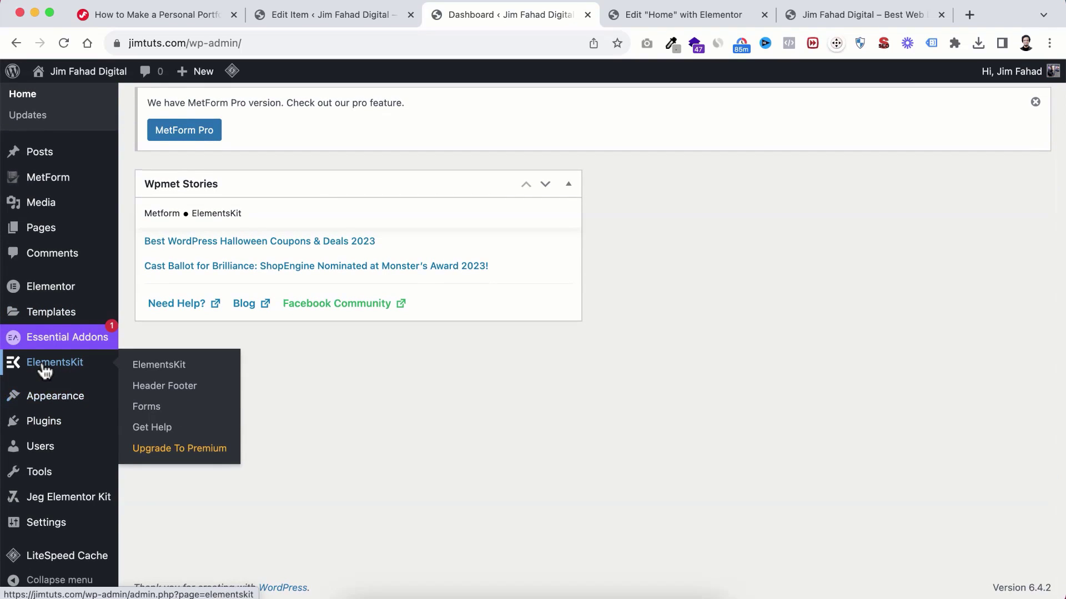
{"action": "left_click", "coordinate": [181, 389]}
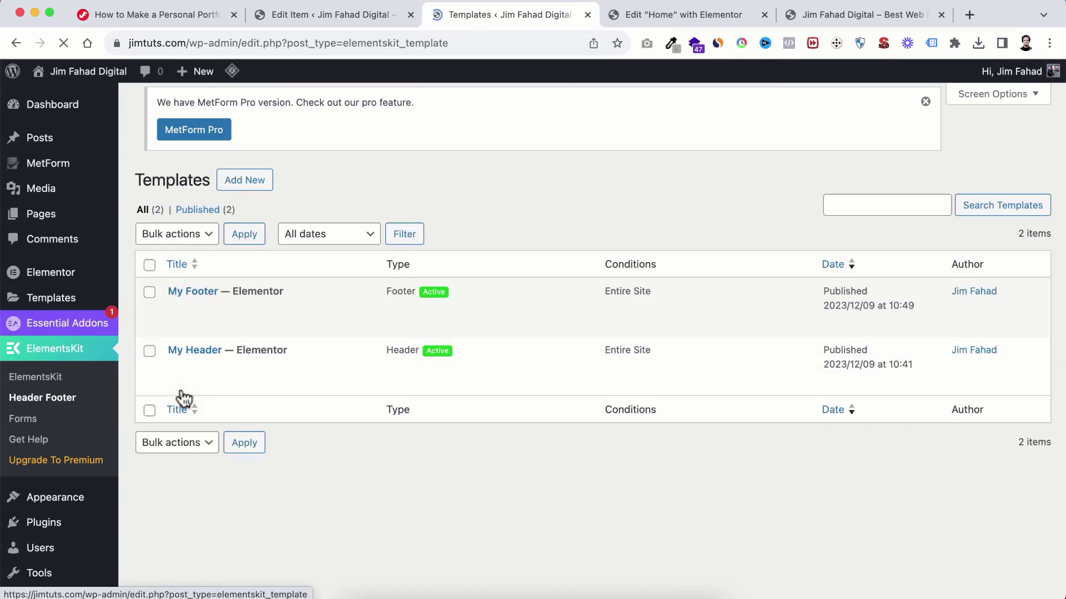
{"action": "scroll", "coordinate": [200, 360], "scroll_direction": "down", "scroll_amount": 2}
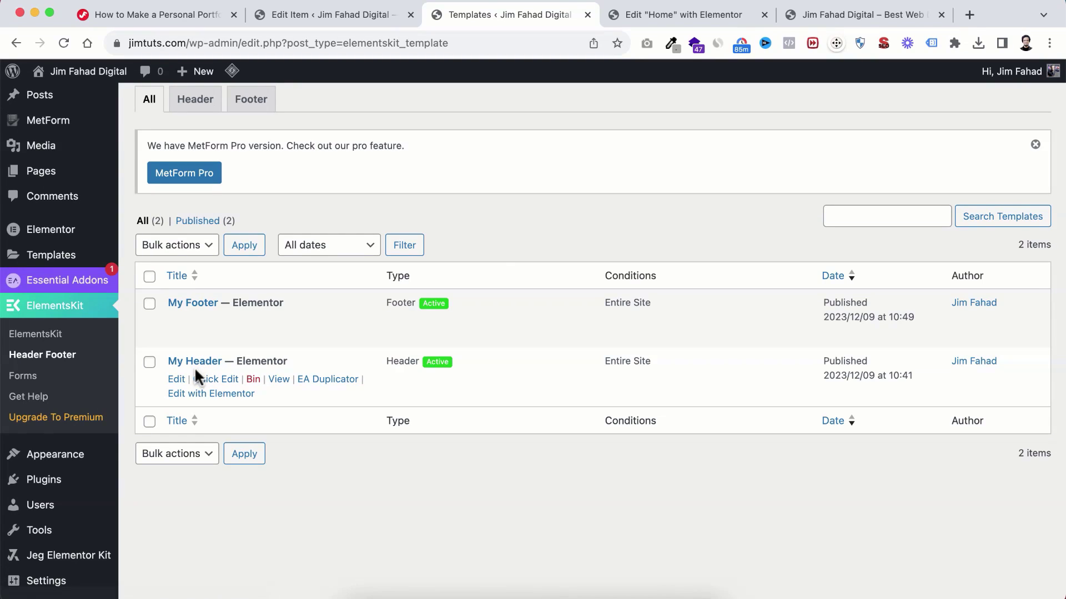
{"action": "left_click", "coordinate": [211, 394]}
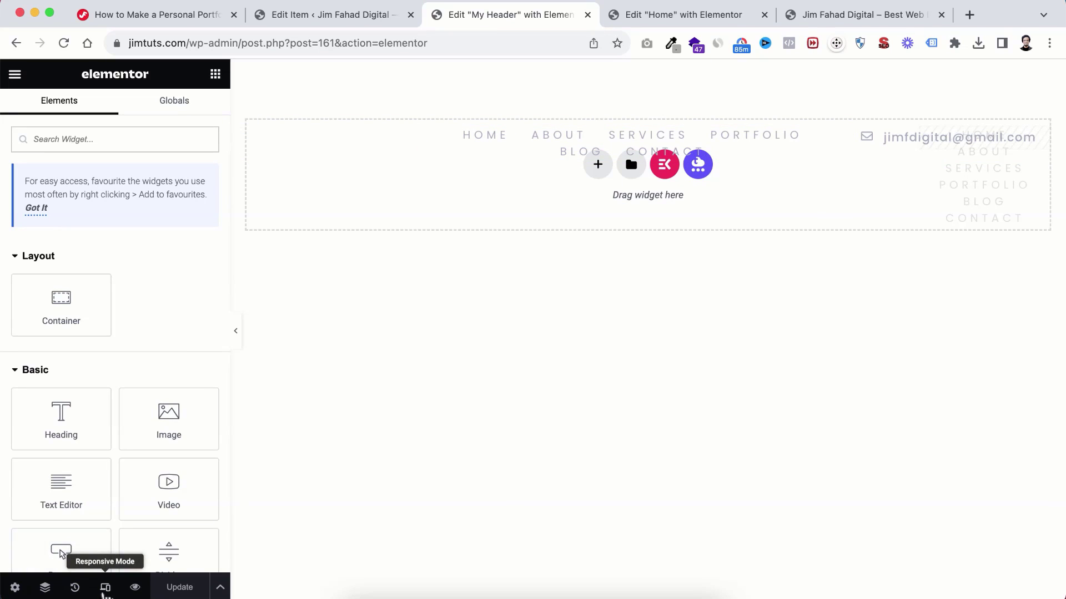
Step: In the nav menu's Mobile Menu Settings, set Mobile Menu Logo to JimTuts-Logo from the Media Library
{"action": "left_click", "coordinate": [105, 587]}
{"action": "left_click", "coordinate": [585, 81]}
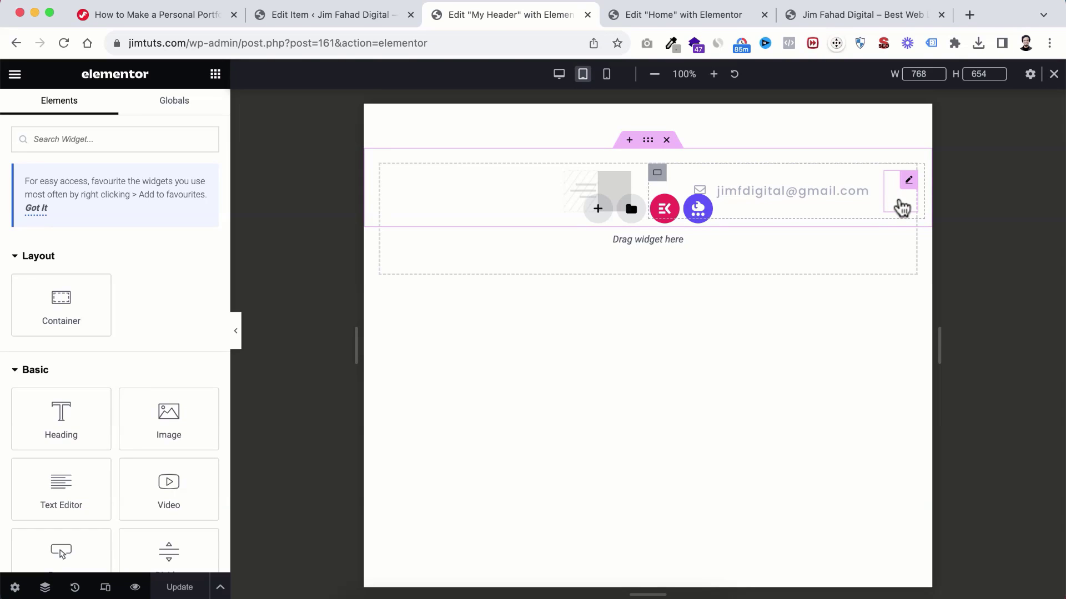
{"action": "left_click", "coordinate": [902, 208]}
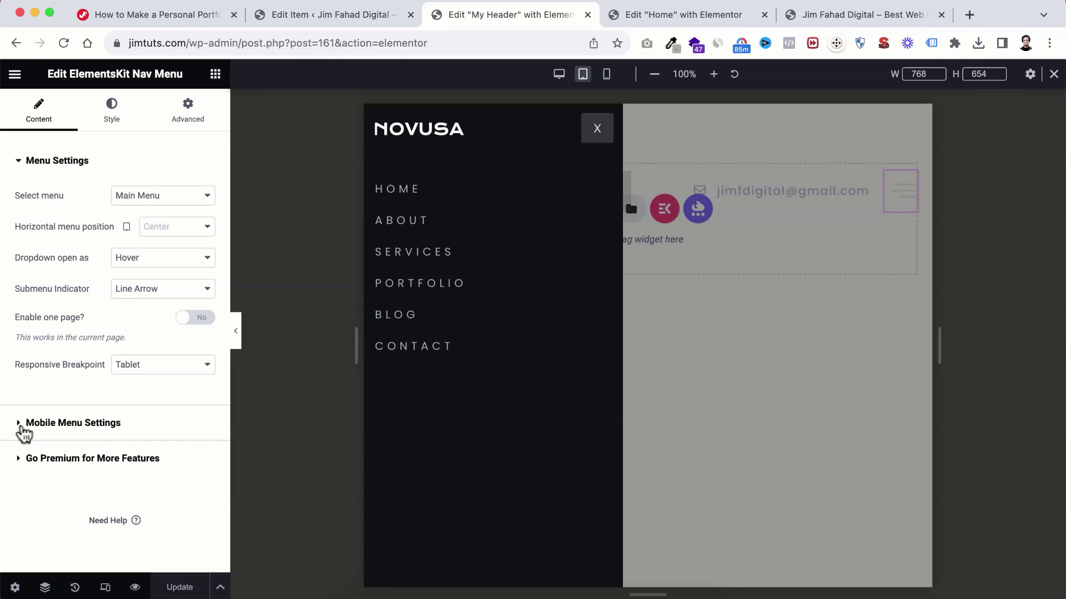
{"action": "left_click", "coordinate": [19, 425]}
{"action": "scroll", "coordinate": [89, 333], "scroll_direction": "down", "scroll_amount": 1}
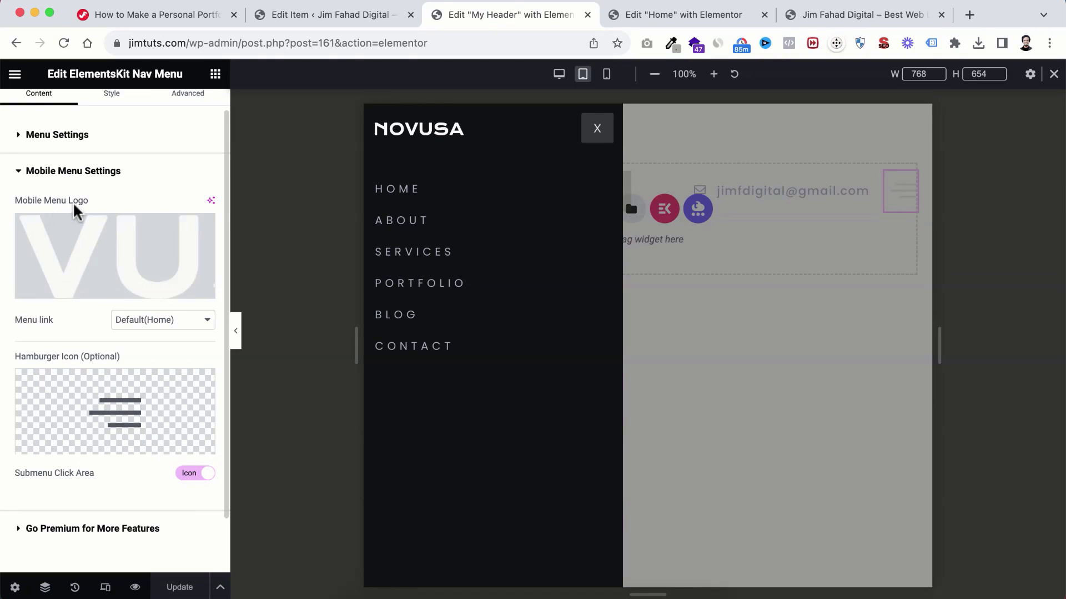
{"action": "left_click", "coordinate": [122, 250]}
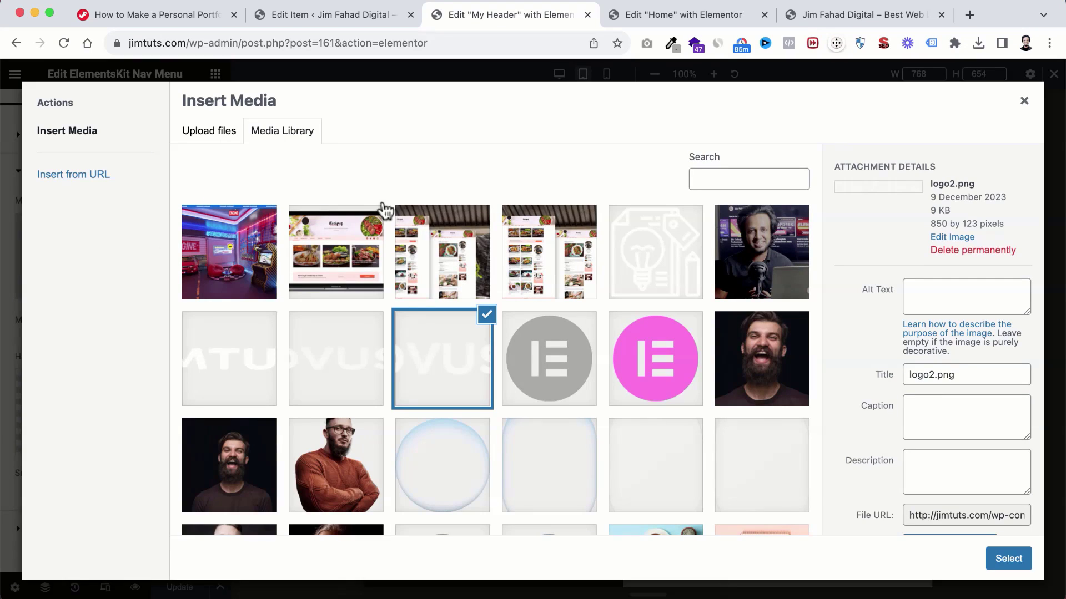
{"action": "left_click", "coordinate": [253, 358]}
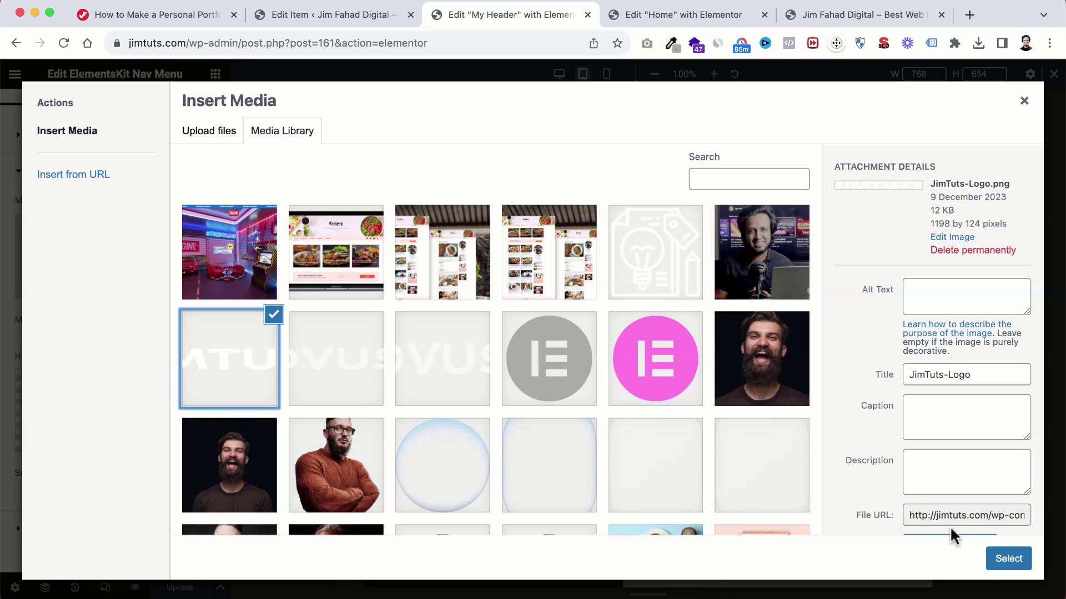
{"action": "left_click", "coordinate": [998, 560]}
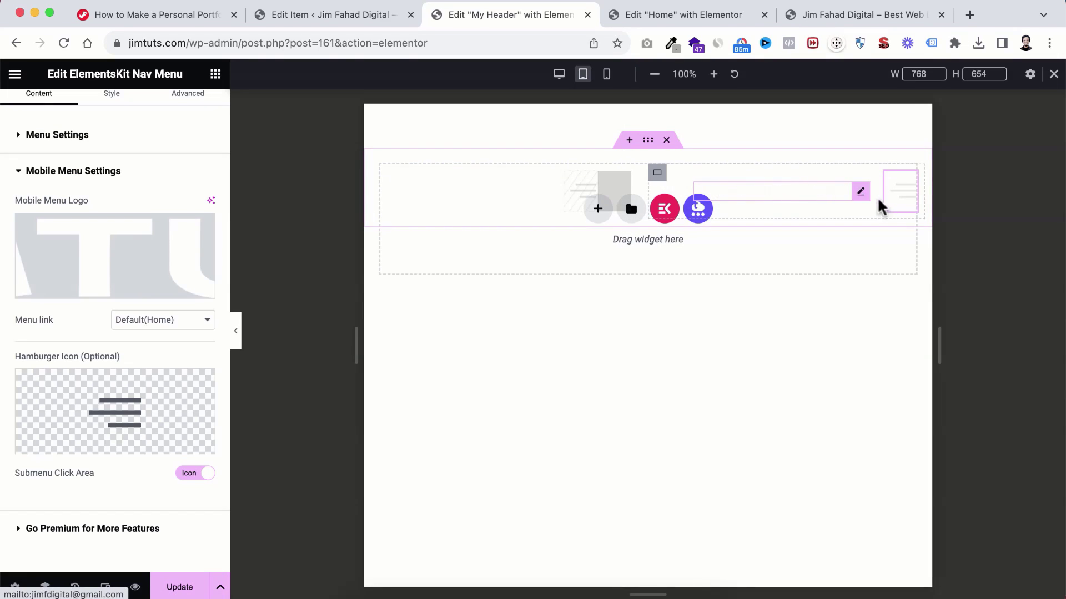
Step: Check the new logo in the mobile menu at tablet and mobile widths, then Update the header
{"action": "left_click", "coordinate": [903, 208]}
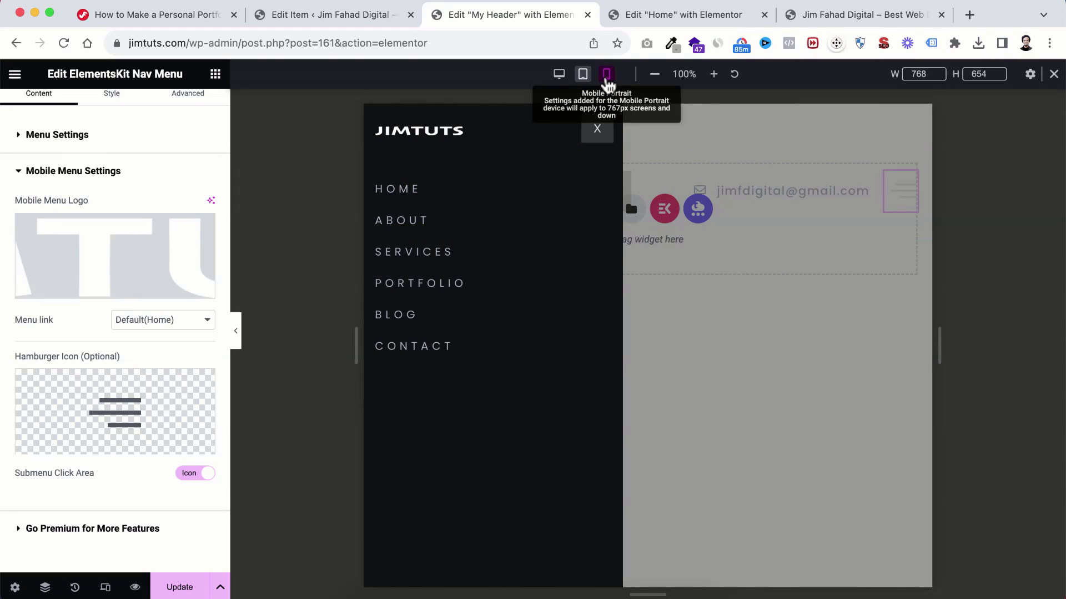
{"action": "left_click", "coordinate": [606, 78]}
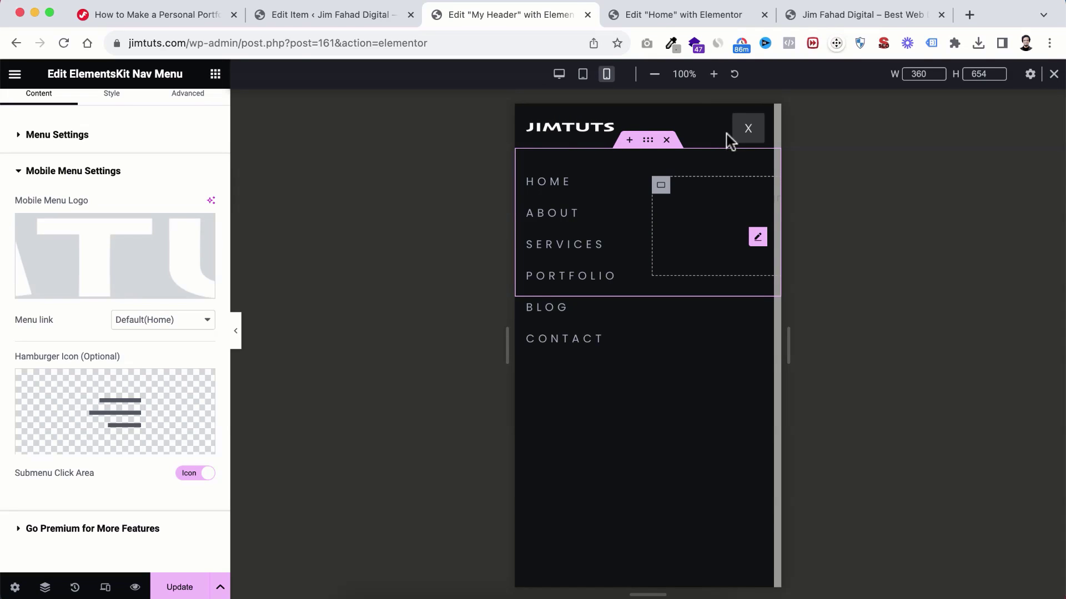
{"action": "left_click", "coordinate": [749, 132]}
{"action": "left_click", "coordinate": [180, 590]}
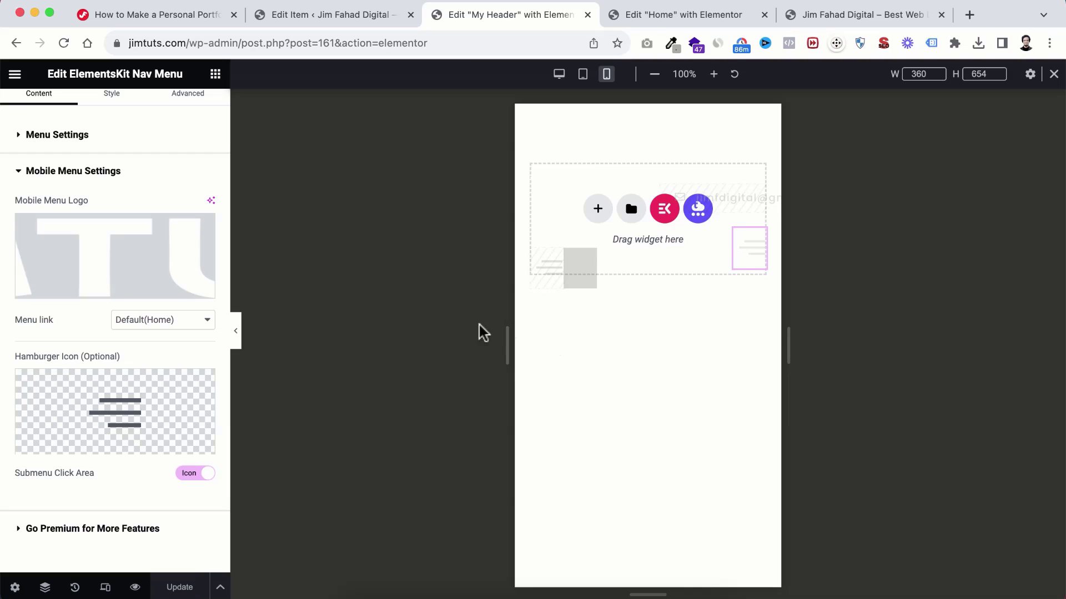
Step: Reload the Home page editor and open the header's hamburger menu at mobile width
{"action": "left_click", "coordinate": [670, 20]}
{"action": "left_click", "coordinate": [62, 45]}
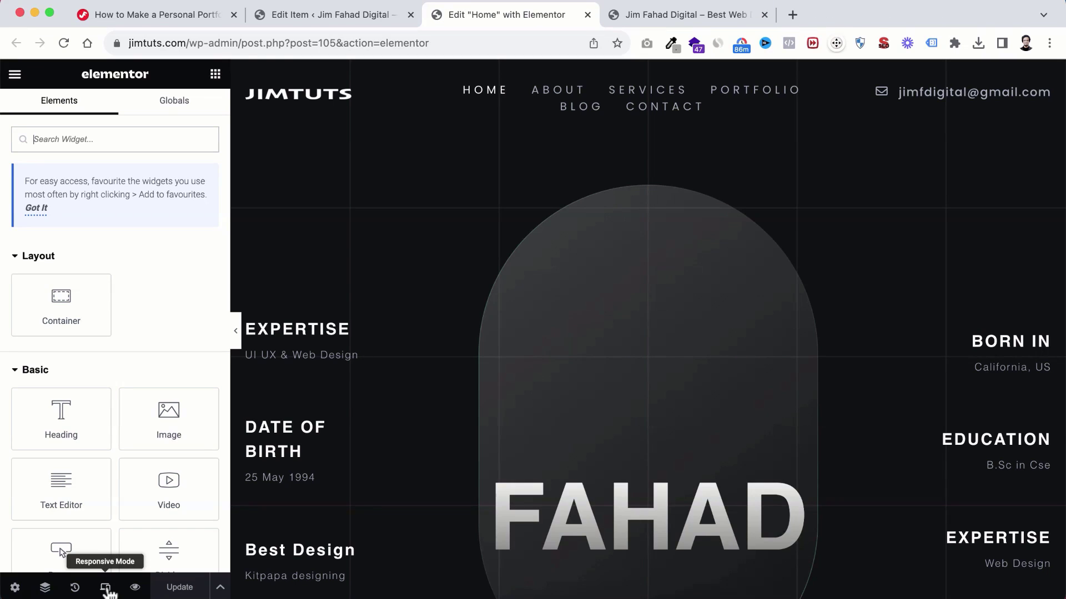
{"action": "left_click", "coordinate": [105, 587]}
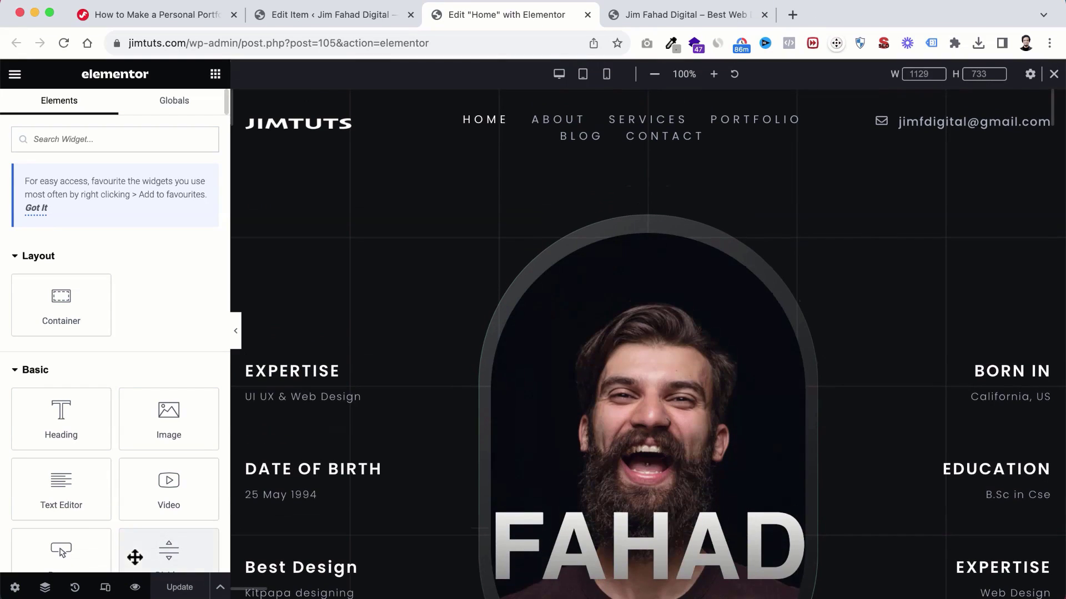
{"action": "left_click", "coordinate": [607, 73]}
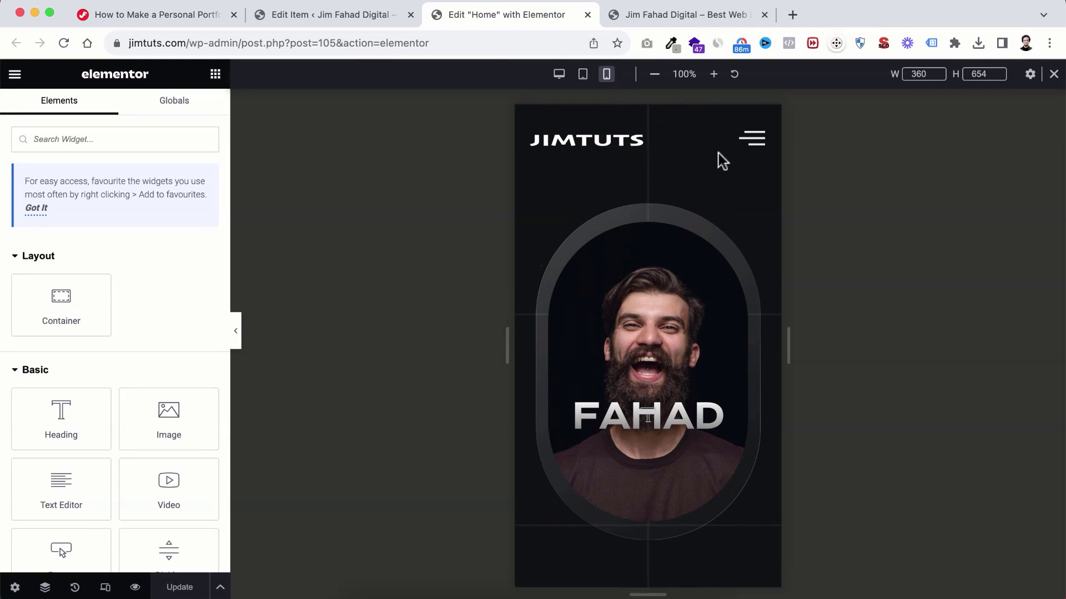
{"action": "left_click", "coordinate": [753, 141]}
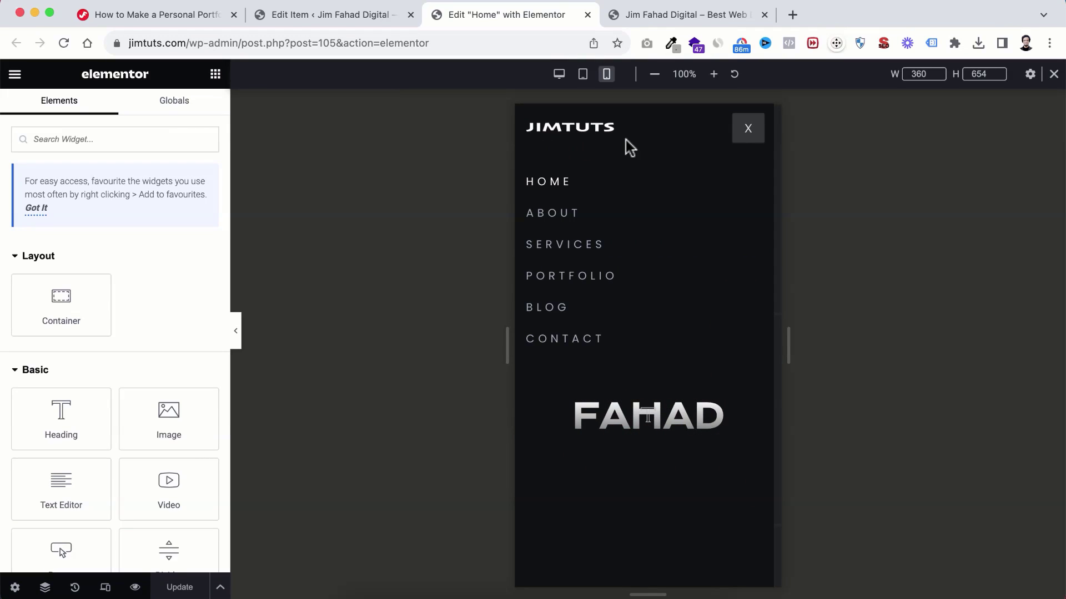
Step: Switch the preview back to Desktop and exit Responsive Mode
{"action": "left_click", "coordinate": [562, 76]}
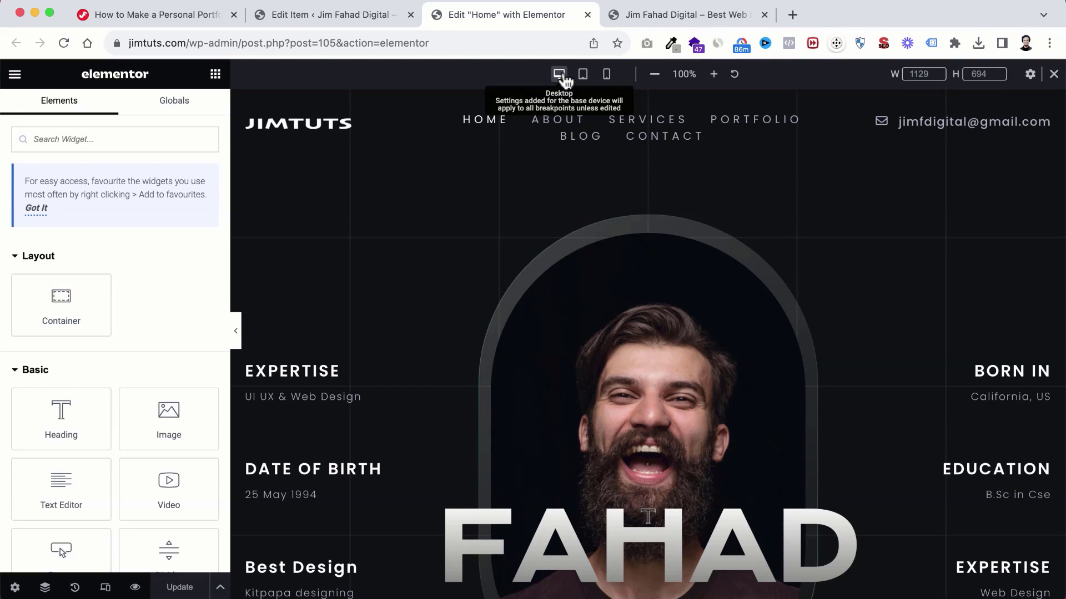
{"action": "left_click_drag", "start_coordinate": [438, 6], "coordinate": [333, 16]}
{"action": "left_click", "coordinate": [161, 15]}
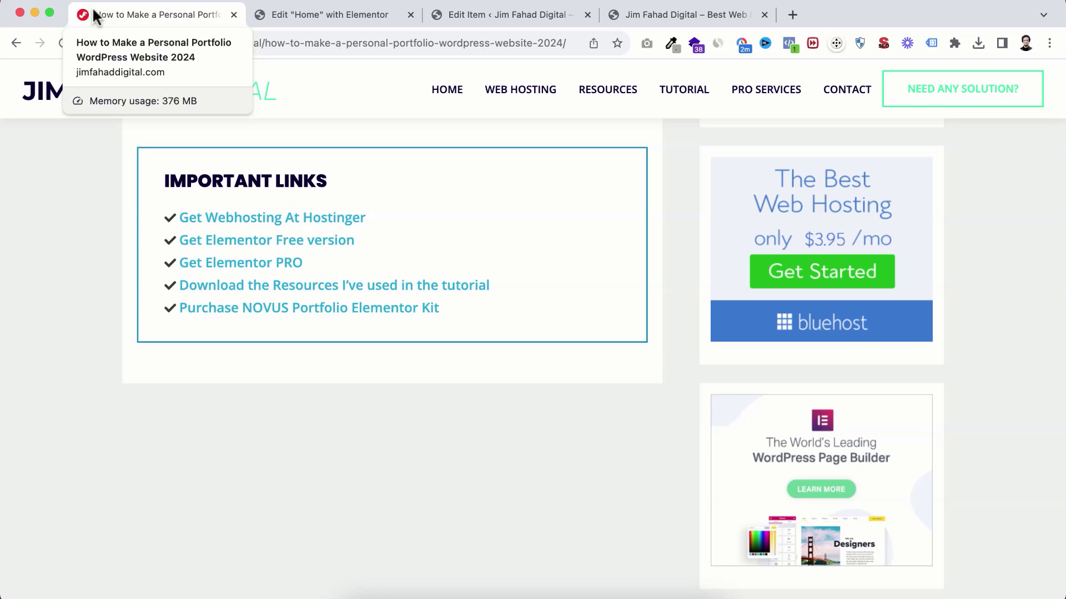
{"action": "left_click", "coordinate": [333, 16]}
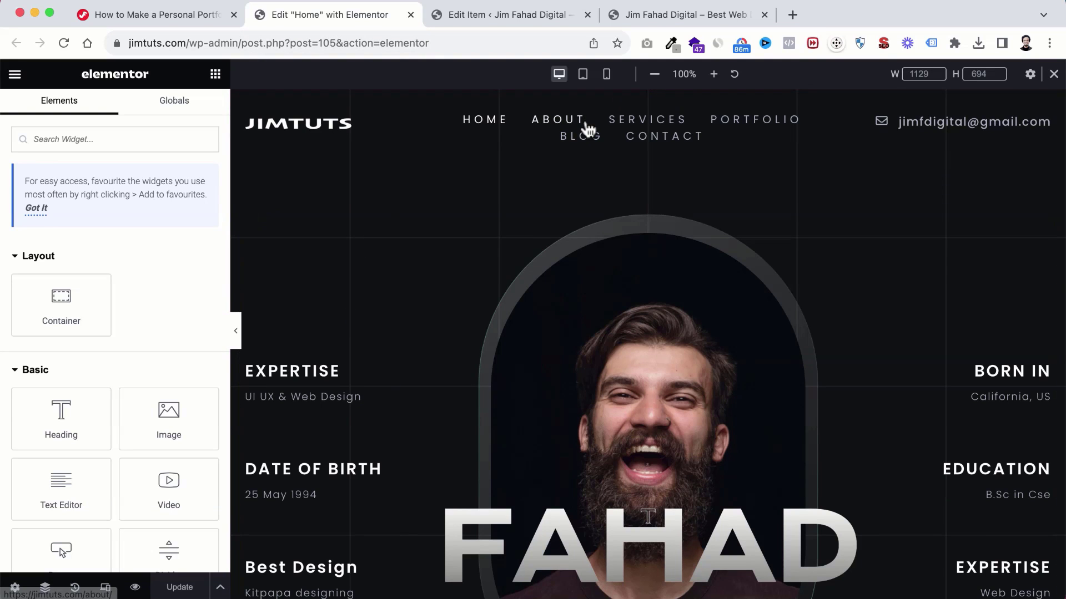
{"action": "left_click", "coordinate": [1054, 75]}
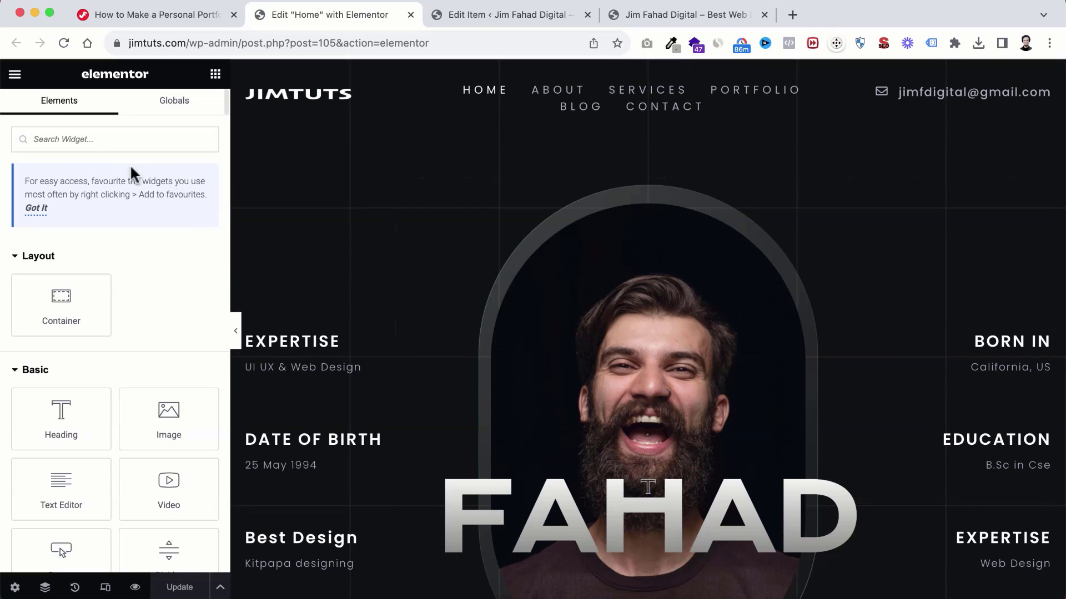
Step: Open Site Settings > Site Identity from the Elementor menu
{"action": "left_click", "coordinate": [15, 76]}
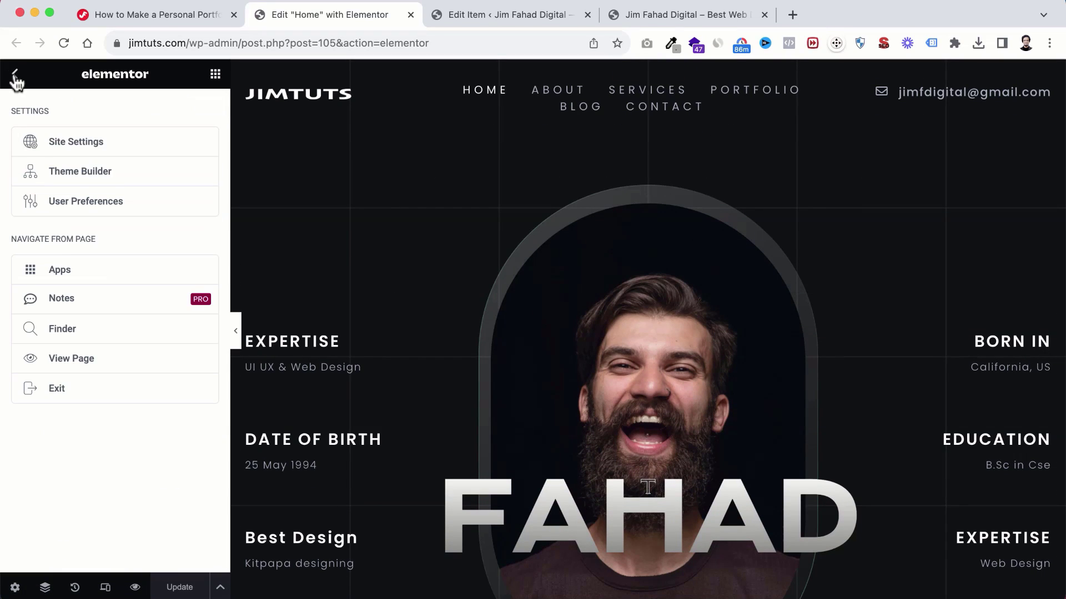
{"action": "left_click", "coordinate": [86, 143]}
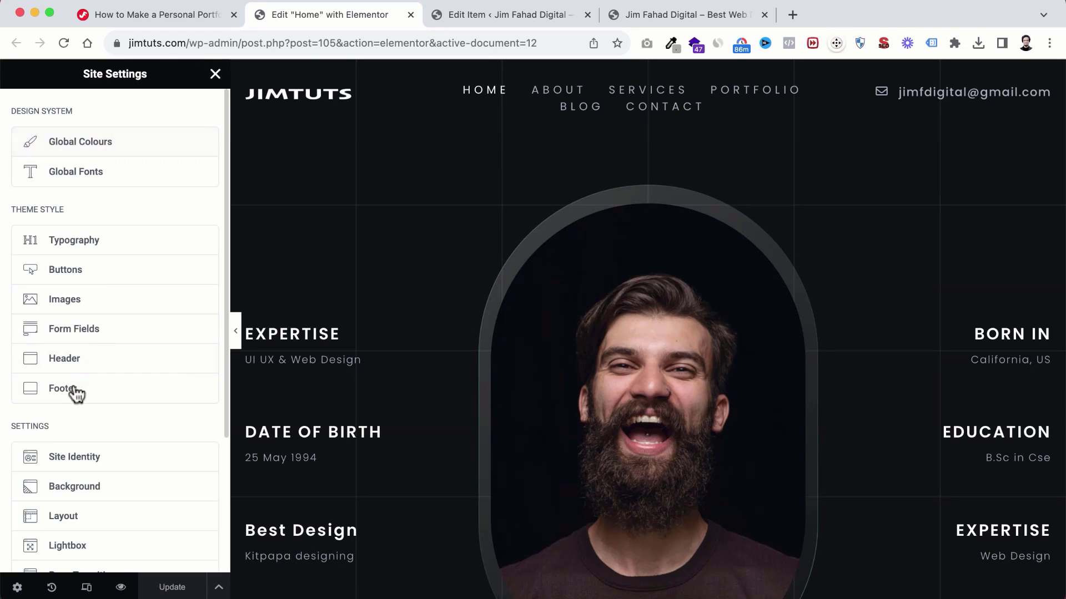
{"action": "scroll", "coordinate": [74, 394], "scroll_direction": "down", "scroll_amount": 2}
{"action": "left_click", "coordinate": [85, 398]}
{"action": "scroll", "coordinate": [79, 402], "scroll_direction": "down", "scroll_amount": 3}
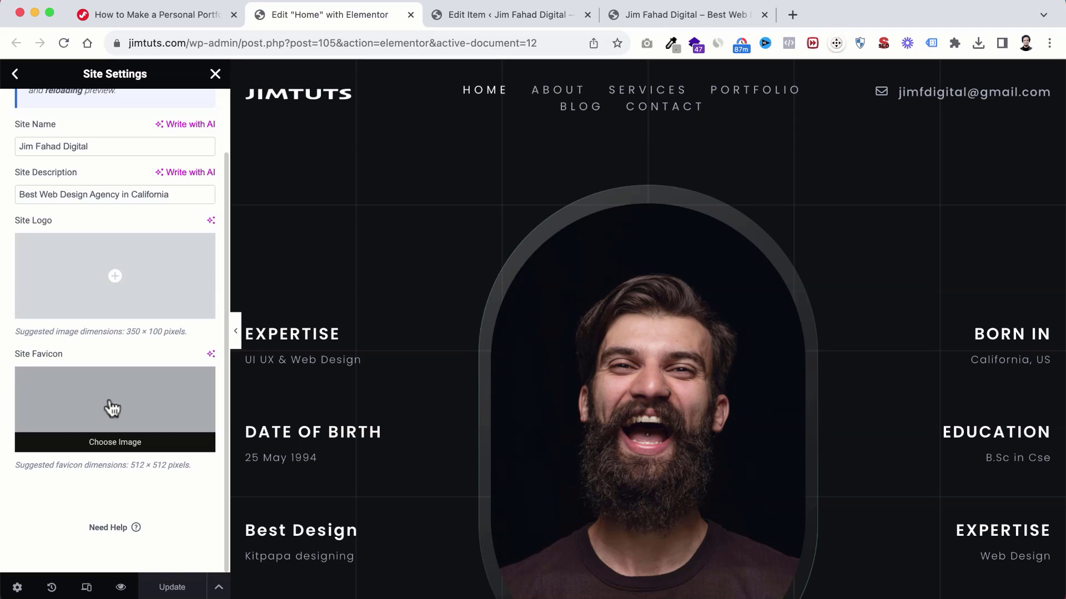
Step: Upload JF-Favicon.png from the IMG folder and set it as the Site Favicon
{"action": "left_click", "coordinate": [115, 417]}
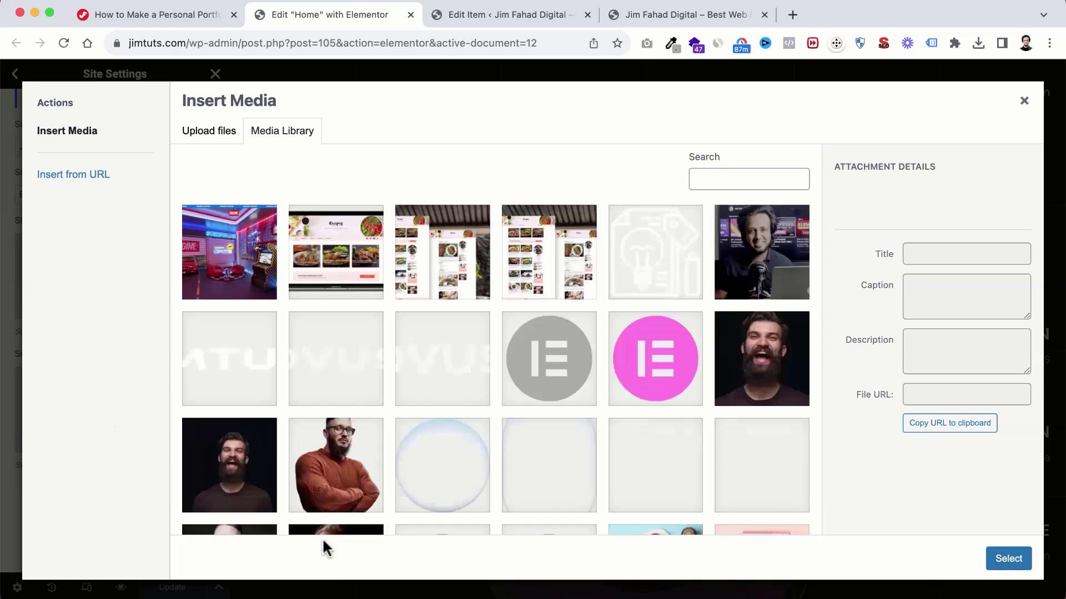
{"action": "left_click", "coordinate": [356, 594]}
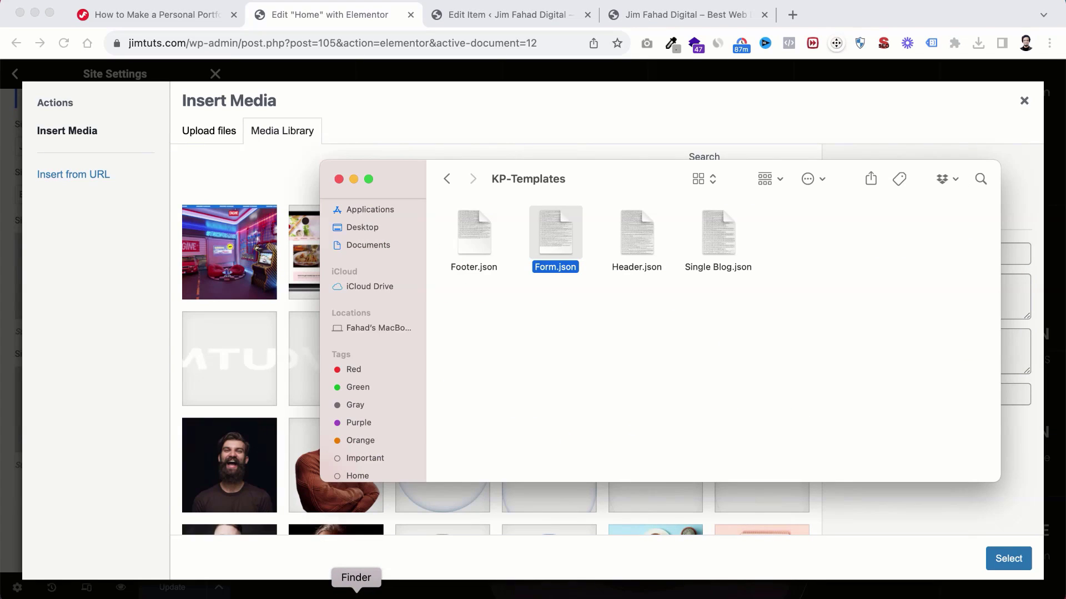
{"action": "left_click", "coordinate": [447, 178]}
{"action": "left_click", "coordinate": [447, 179]}
{"action": "left_click", "coordinate": [446, 178]}
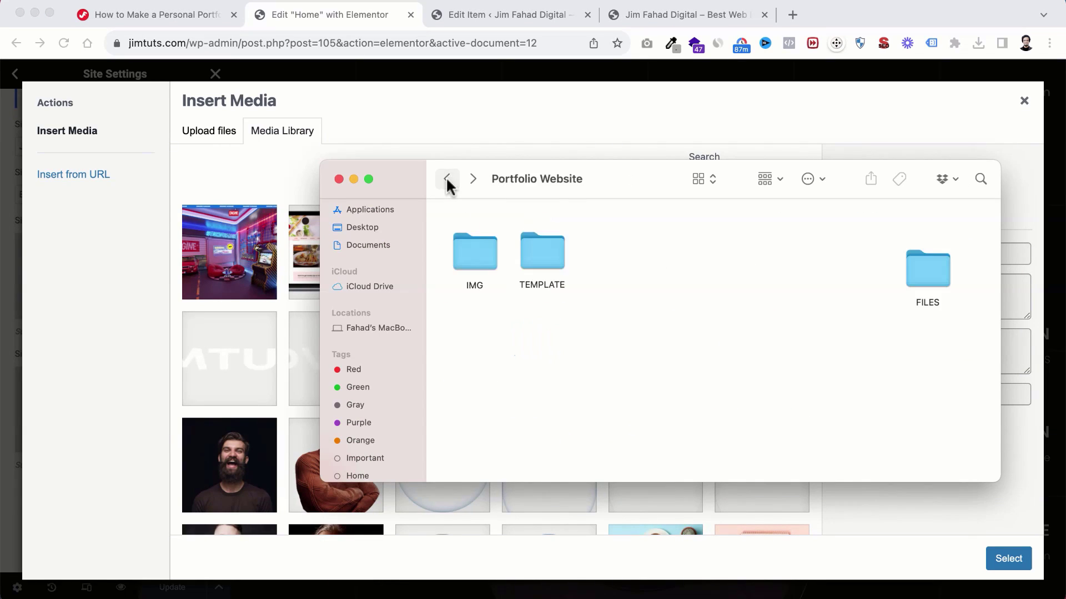
{"action": "double_click", "coordinate": [465, 249]}
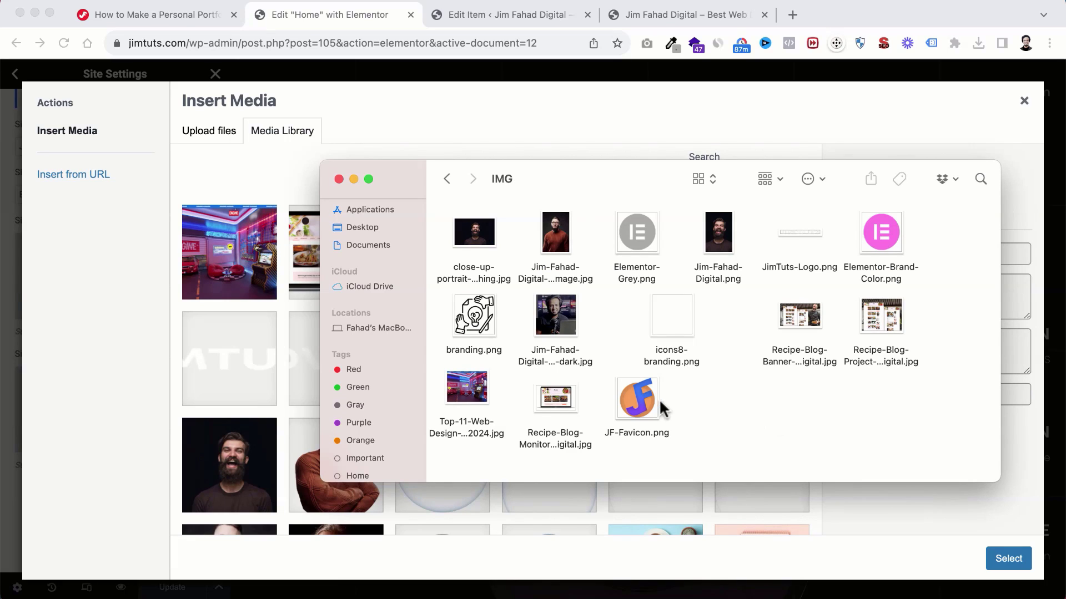
{"action": "left_click_drag", "start_coordinate": [663, 409], "coordinate": [241, 378]}
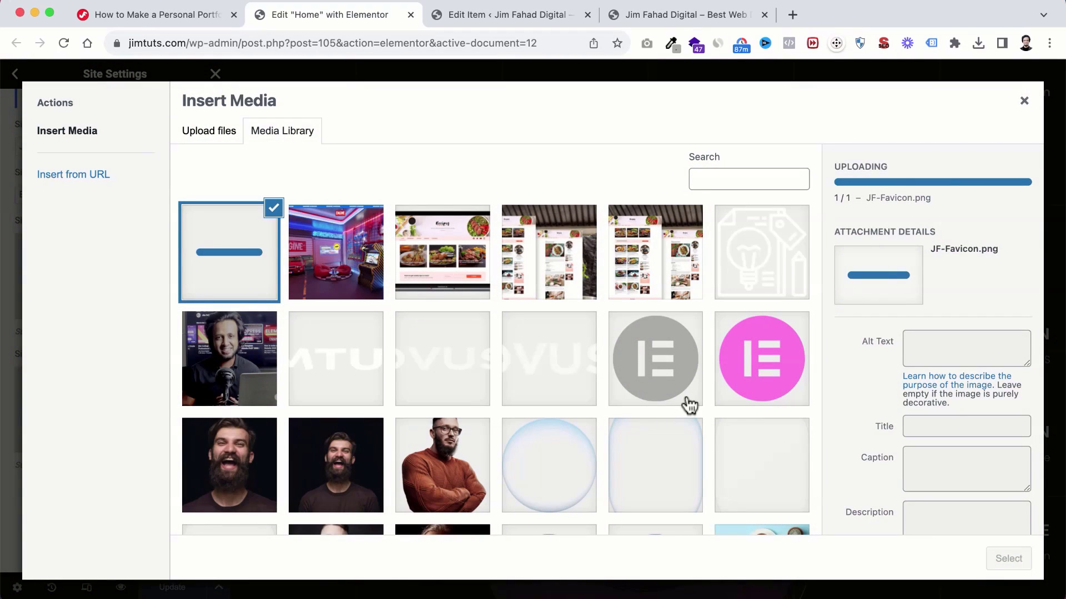
{"action": "left_click", "coordinate": [1015, 567]}
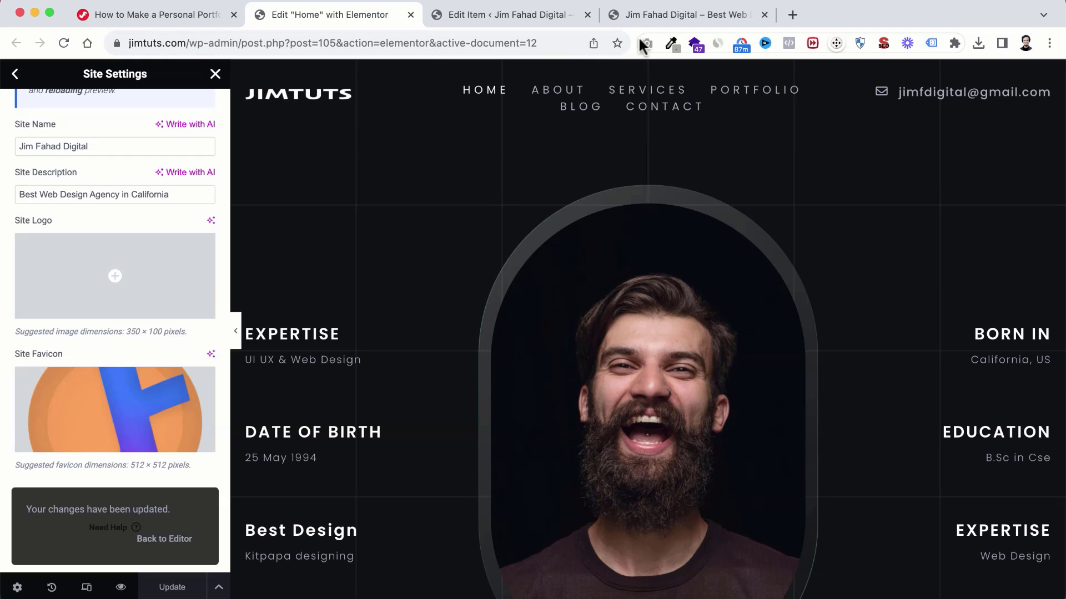
{"action": "left_click_drag", "start_coordinate": [627, 14], "coordinate": [483, 14]}
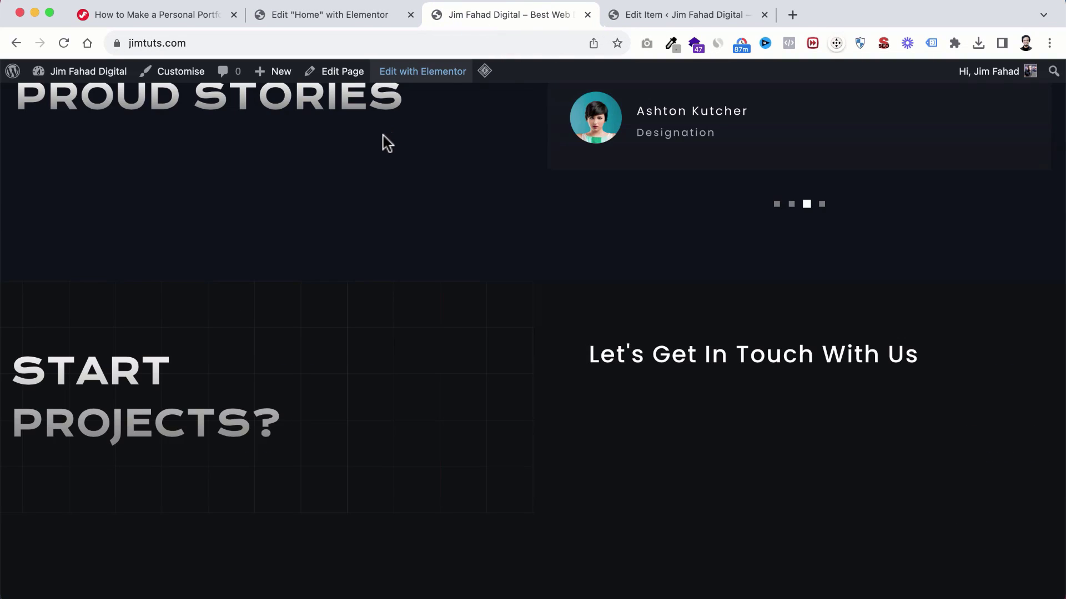
Step: Reload the live jimtuts.com home page to show the new favicon
{"action": "scroll", "coordinate": [381, 133], "scroll_direction": "up", "scroll_amount": 20}
{"action": "scroll", "coordinate": [158, 107], "scroll_direction": "up", "scroll_amount": 6}
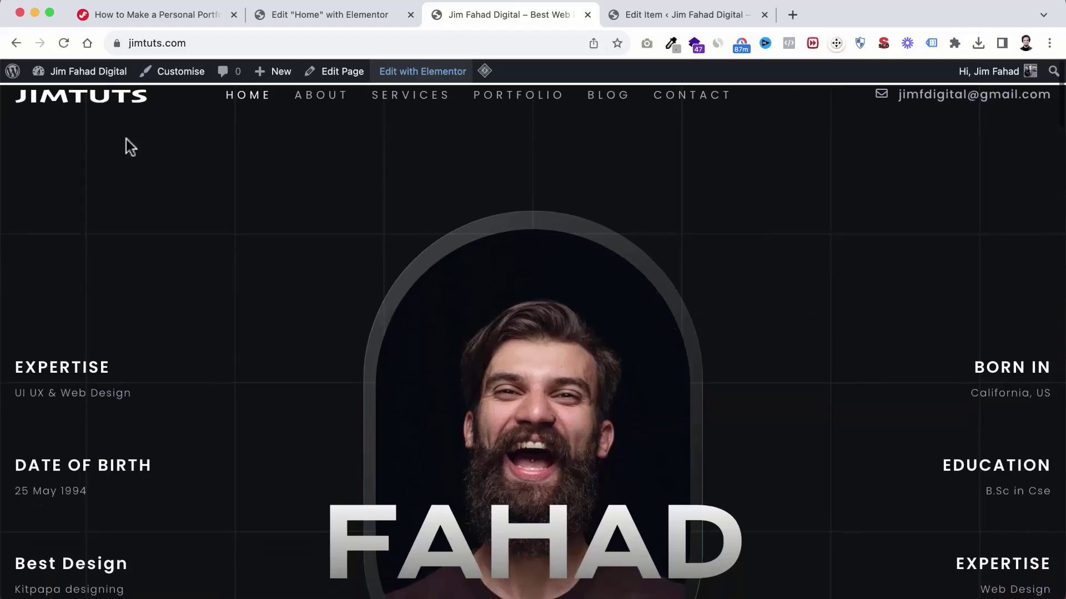
{"action": "left_click", "coordinate": [112, 97]}
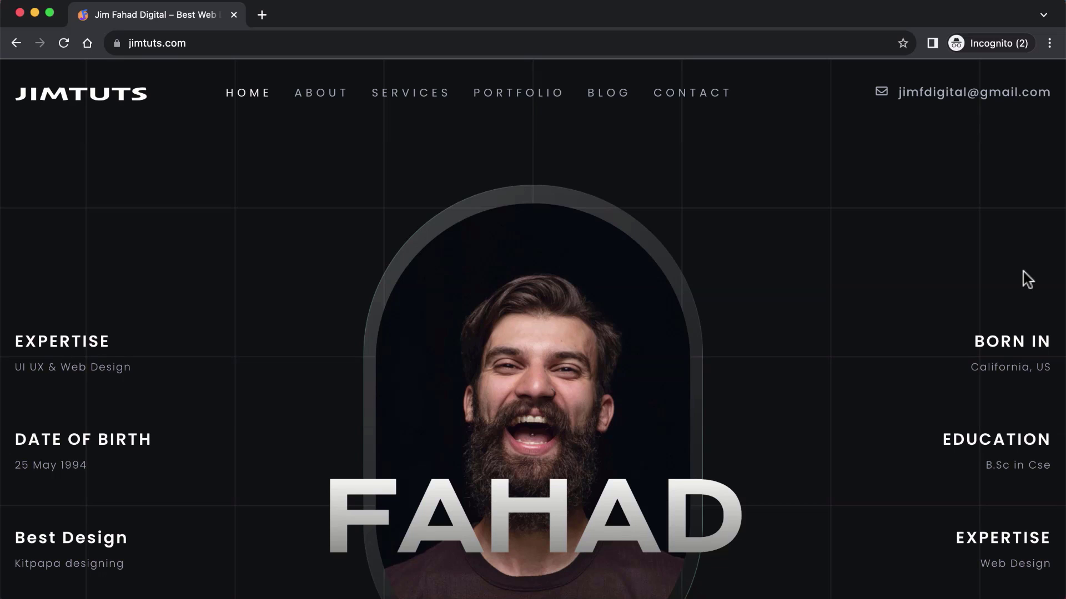
Step: Scroll down through the skill percentages, Achievement, About and Our Projects sections
{"action": "scroll", "coordinate": [1004, 425], "scroll_direction": "down", "scroll_amount": 3}
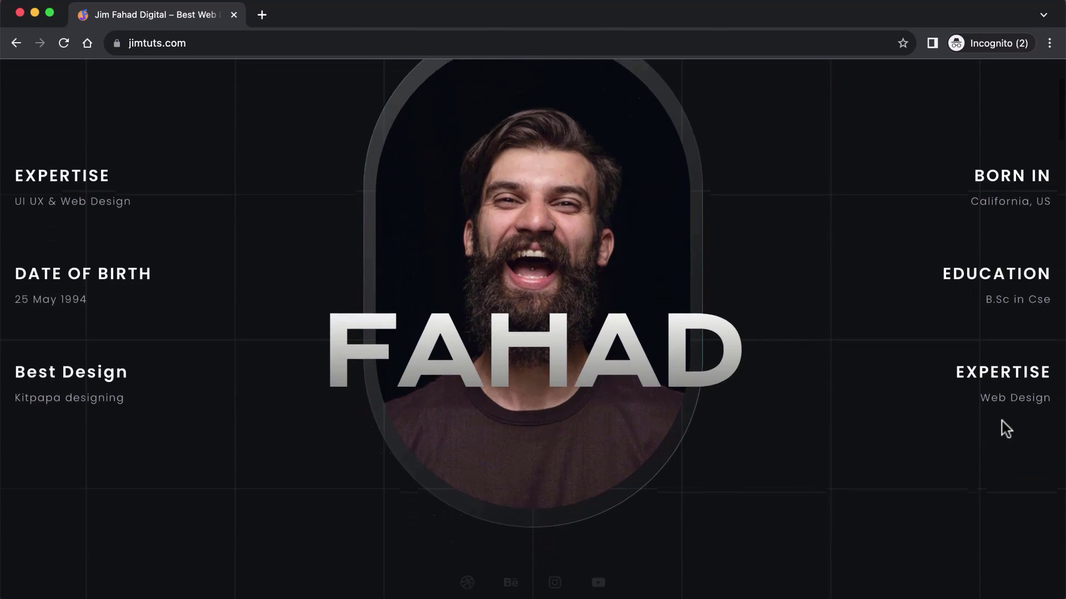
{"action": "scroll", "coordinate": [1006, 428], "scroll_direction": "down", "scroll_amount": 5}
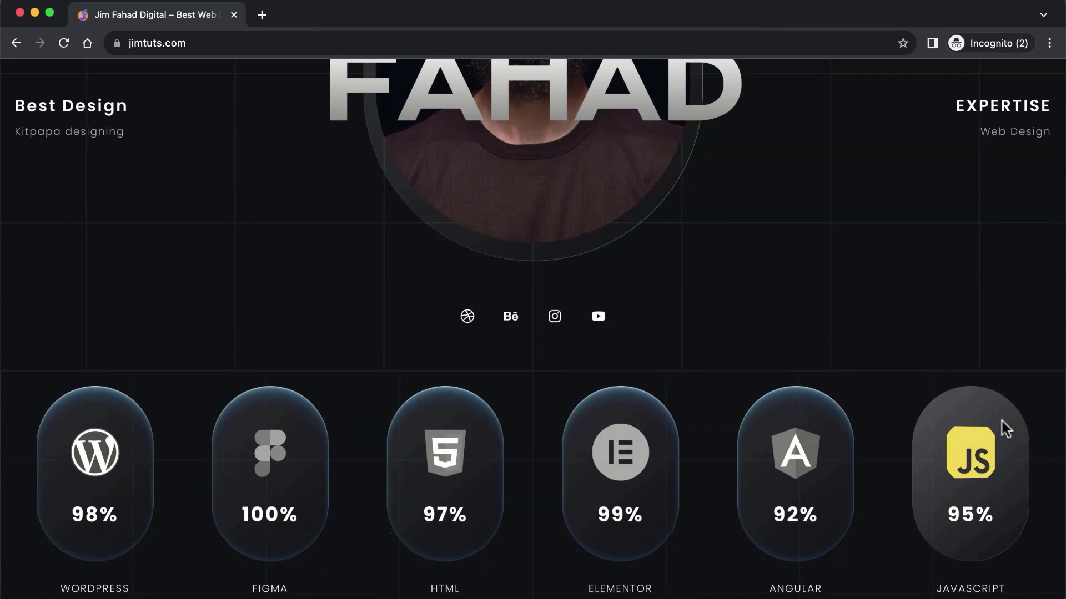
{"action": "scroll", "coordinate": [1005, 429], "scroll_direction": "down", "scroll_amount": 7}
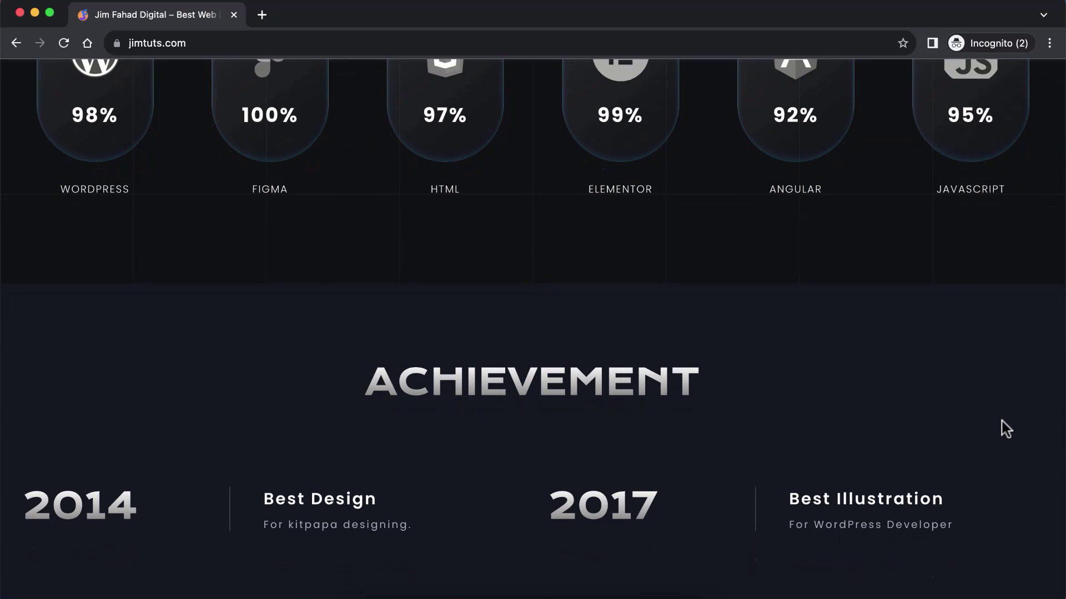
{"action": "scroll", "coordinate": [1005, 429], "scroll_direction": "down", "scroll_amount": 5}
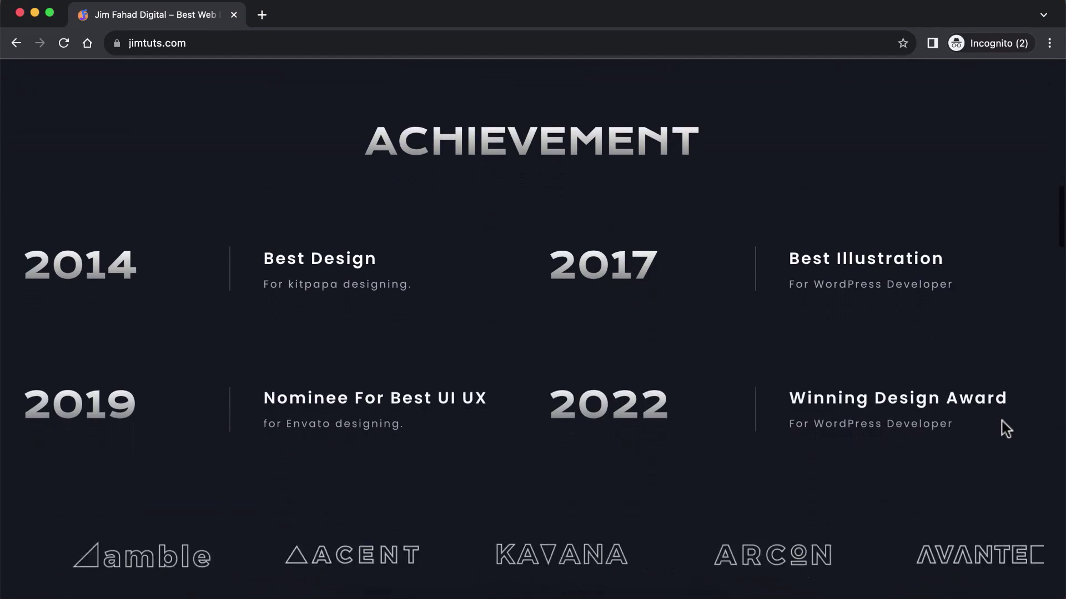
{"action": "scroll", "coordinate": [1005, 429], "scroll_direction": "down", "scroll_amount": 2}
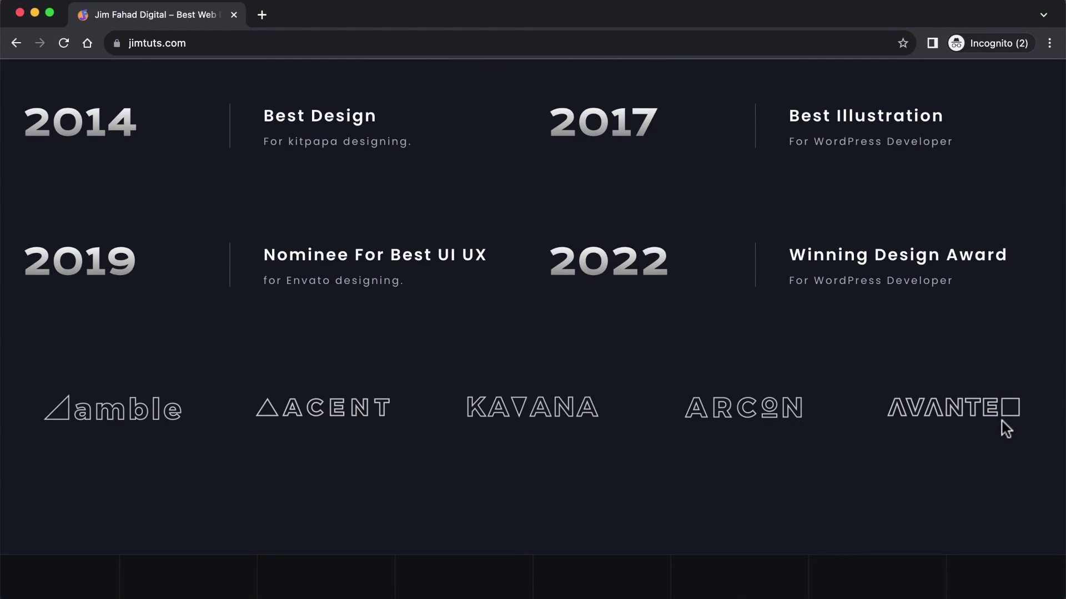
{"action": "scroll", "coordinate": [1005, 429], "scroll_direction": "down", "scroll_amount": 7}
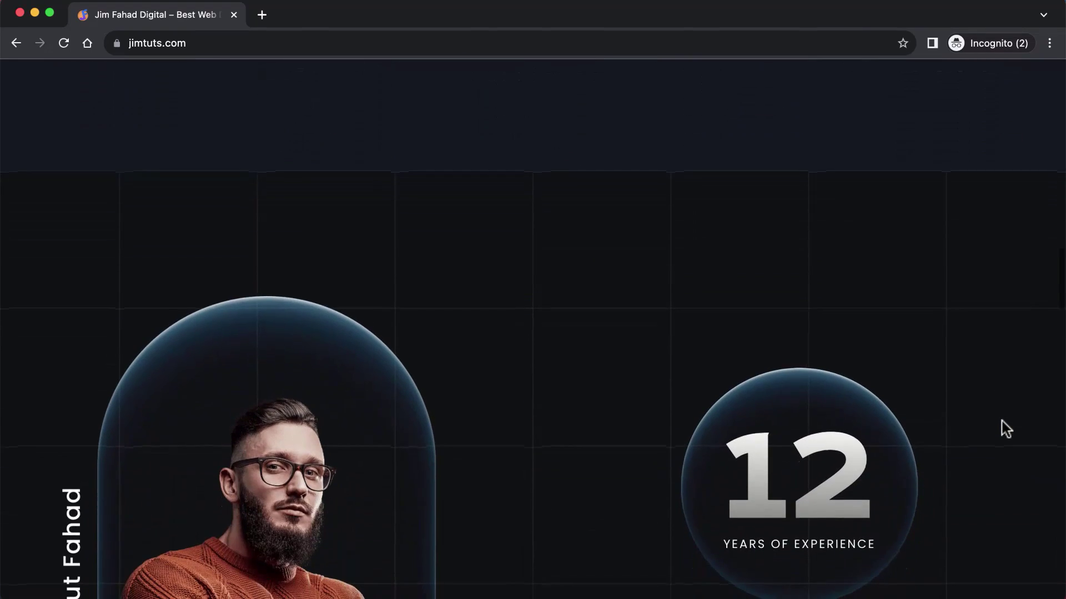
{"action": "scroll", "coordinate": [1006, 429], "scroll_direction": "down", "scroll_amount": 3}
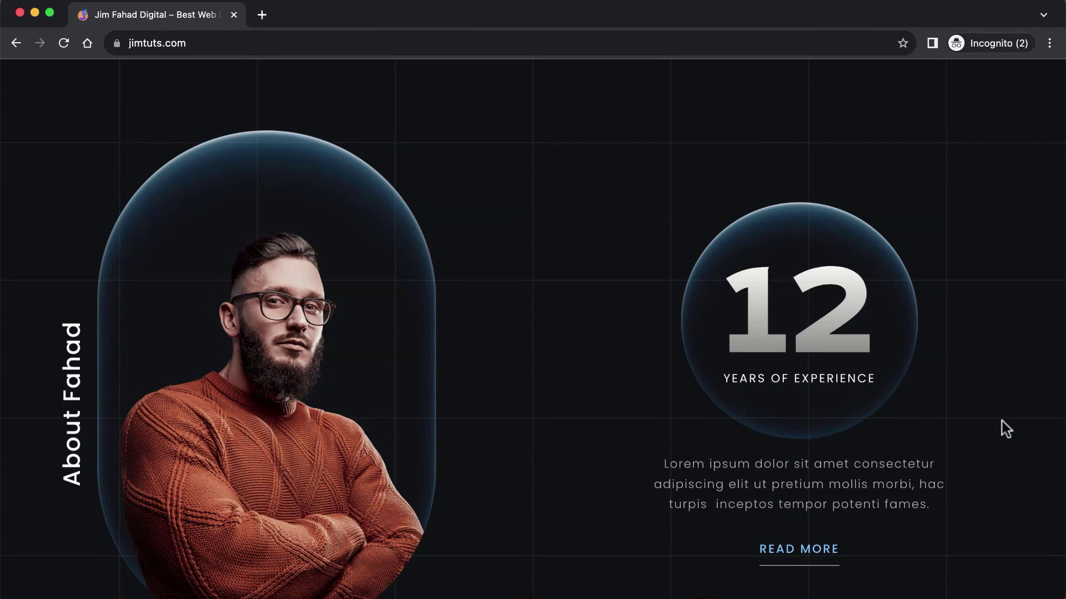
{"action": "scroll", "coordinate": [1006, 428], "scroll_direction": "down", "scroll_amount": 5}
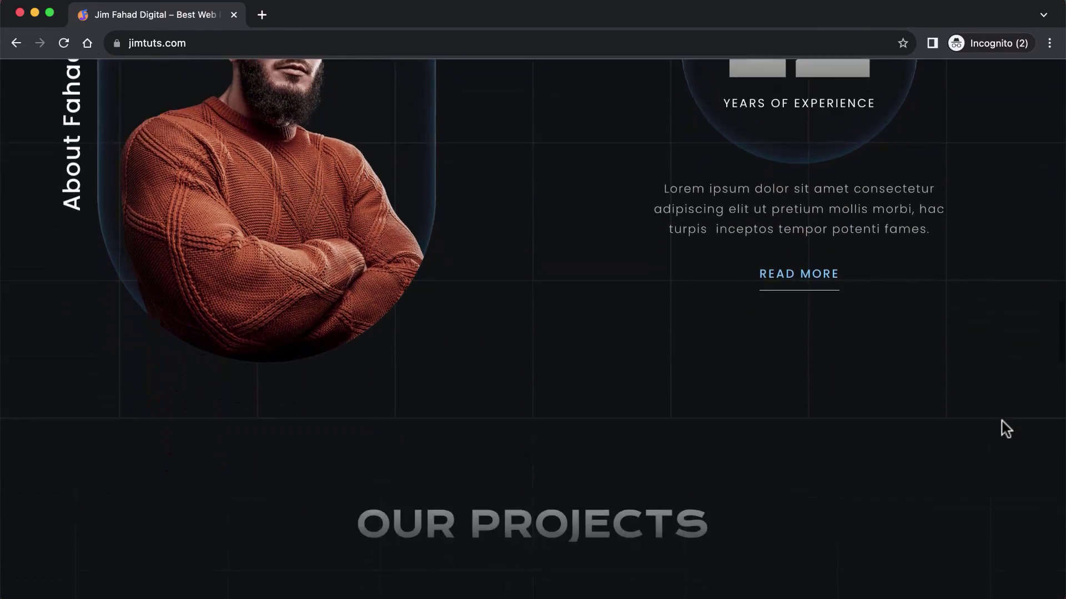
{"action": "scroll", "coordinate": [1006, 428], "scroll_direction": "down", "scroll_amount": 4}
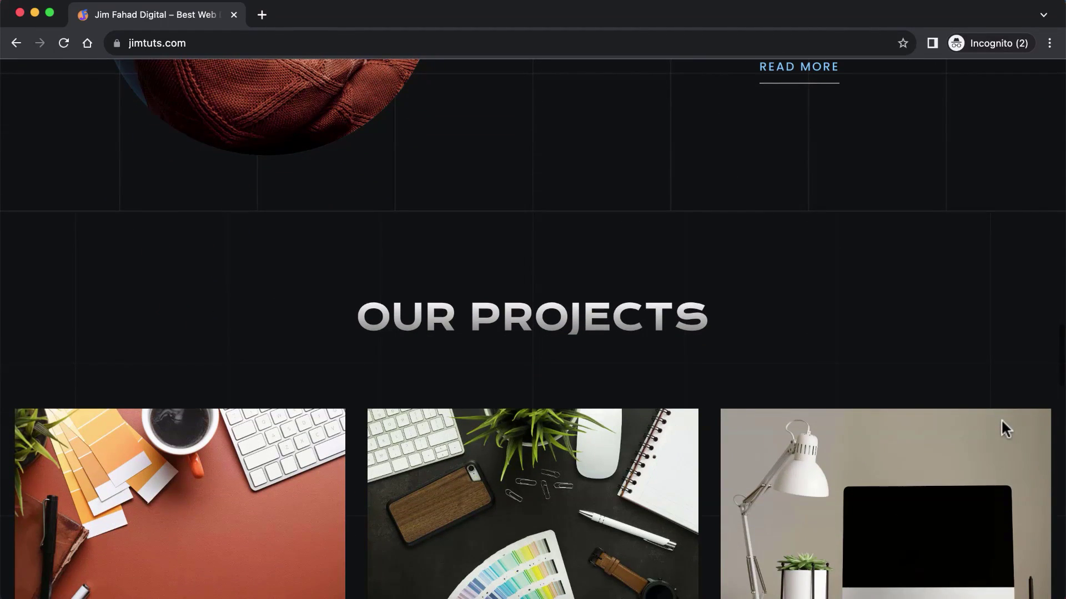
{"action": "scroll", "coordinate": [1002, 421], "scroll_direction": "down", "scroll_amount": 13}
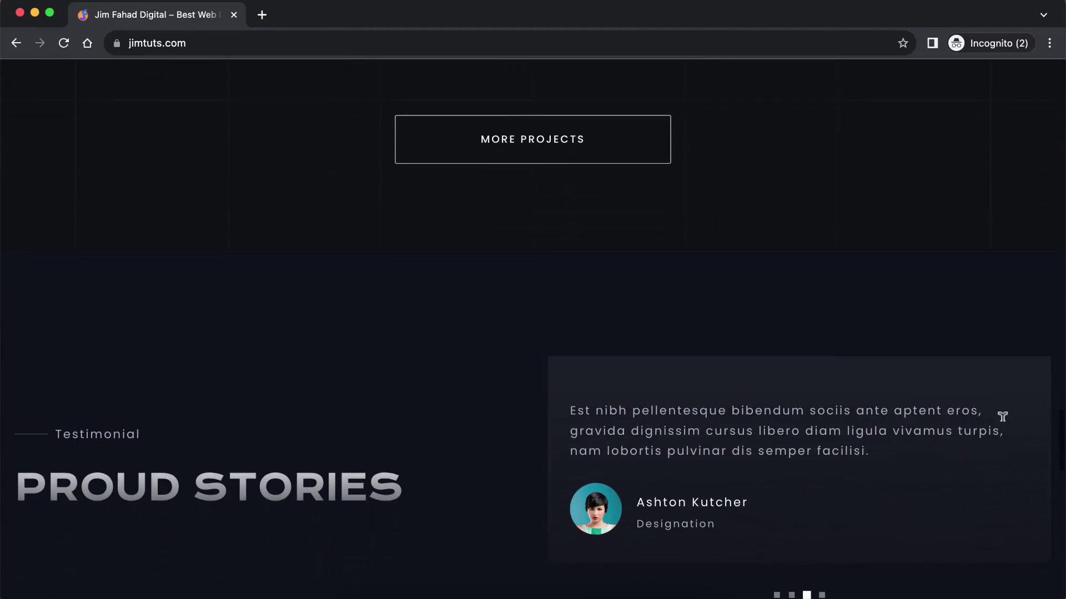